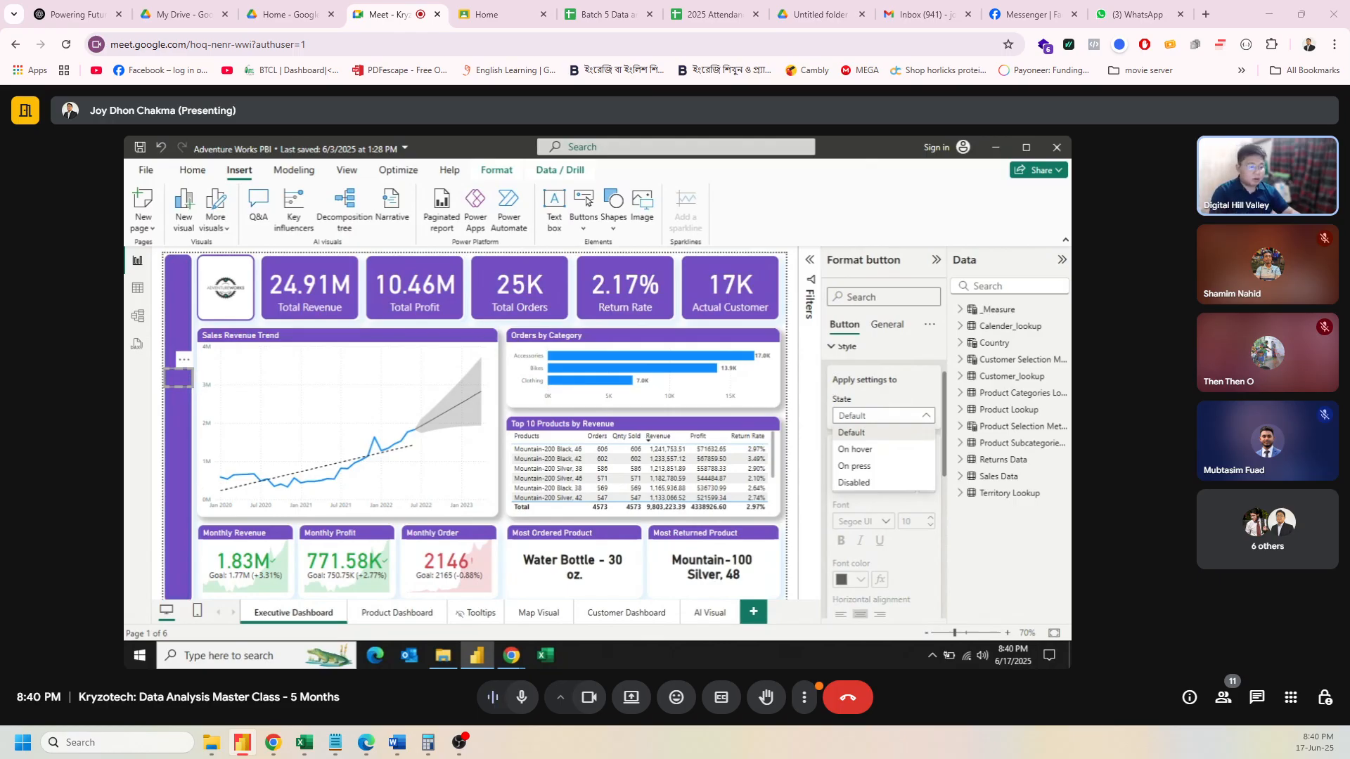
# Step: Close the state list, expand Icon and set the button's icon type to Custom
pyautogui.click(916, 378)
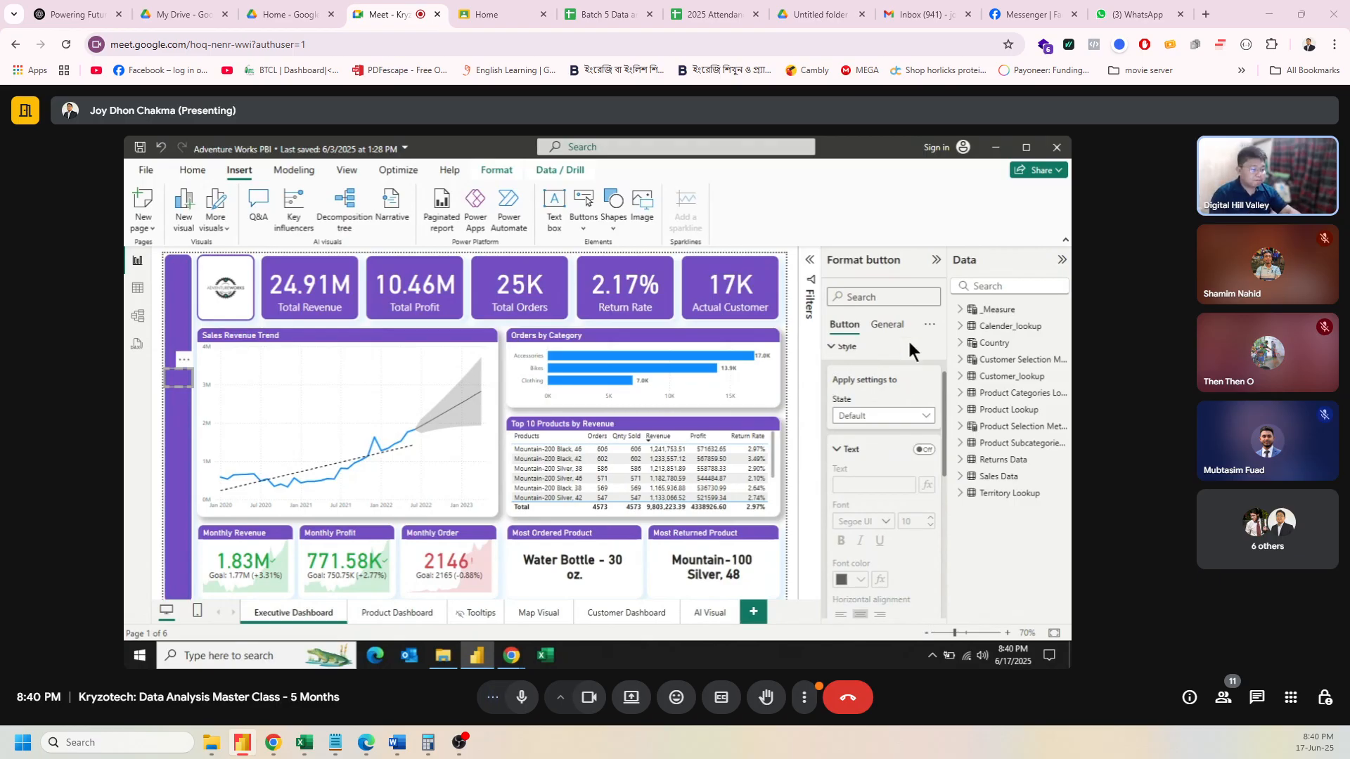
pyautogui.scroll(-3, 900, 383)
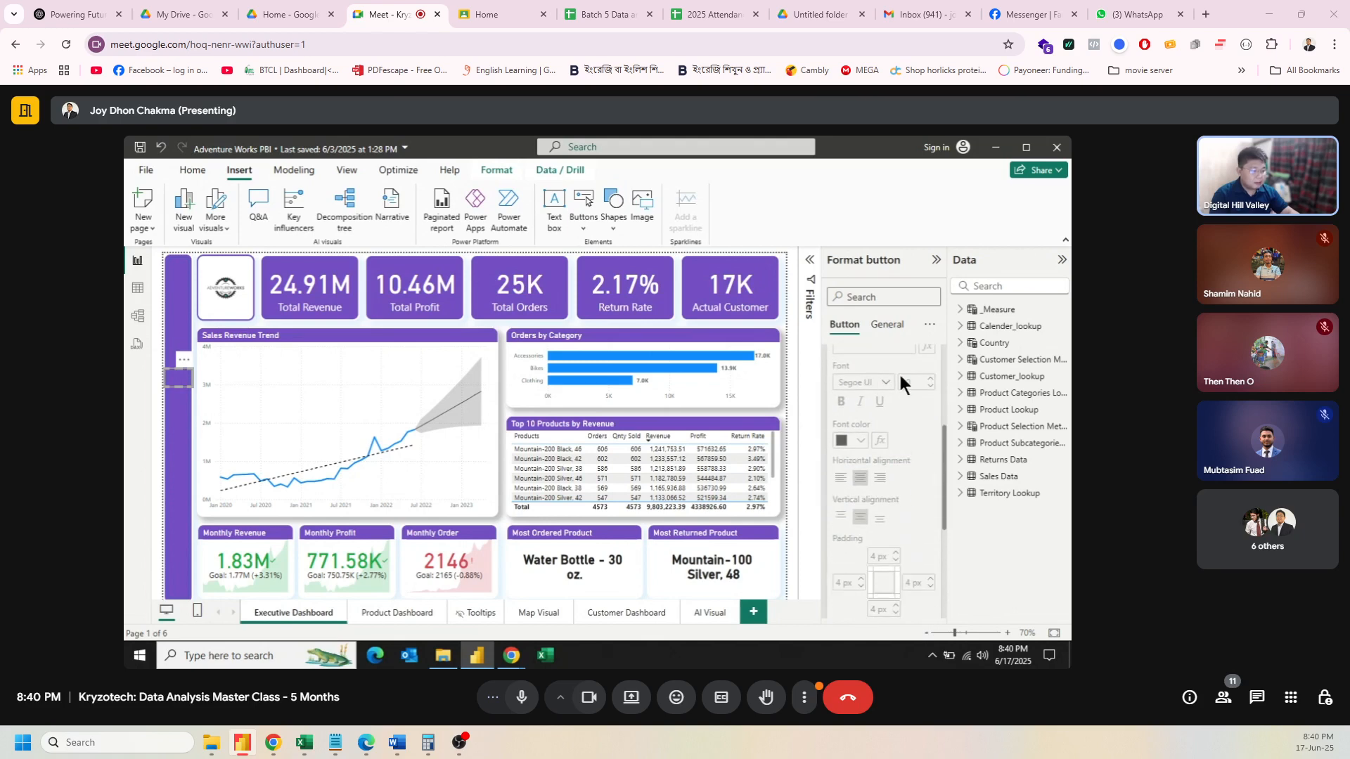
pyautogui.scroll(3, 856, 407)
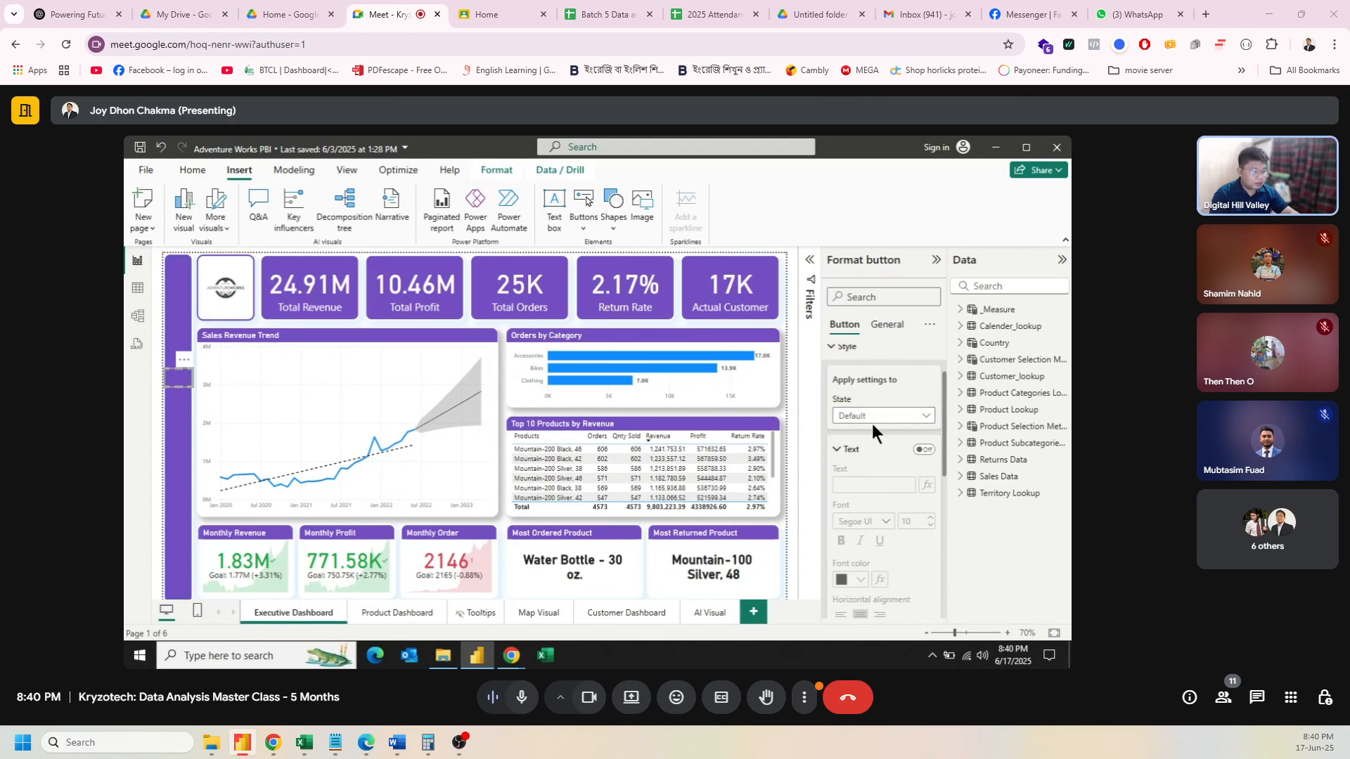
pyautogui.scroll(-4, 870, 421)
pyautogui.scroll(-3, 870, 420)
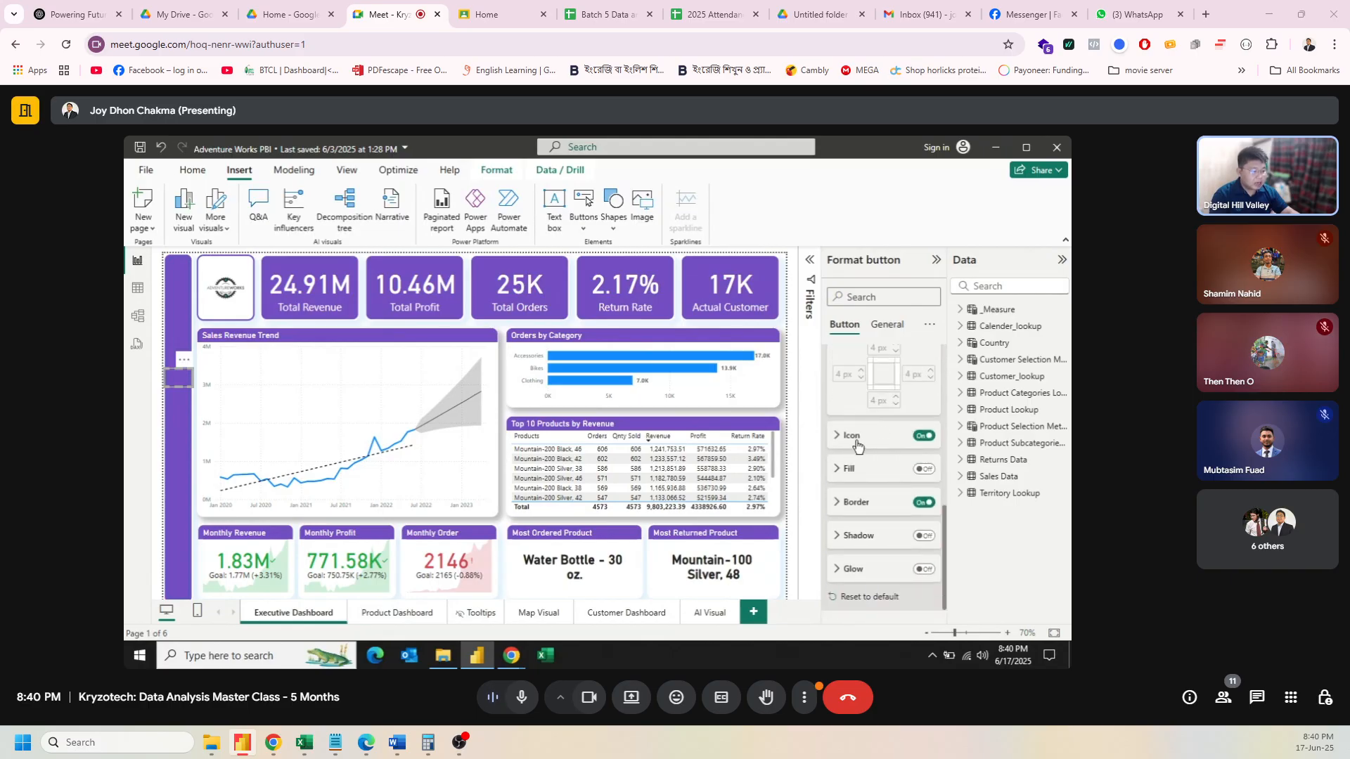
pyautogui.click(851, 442)
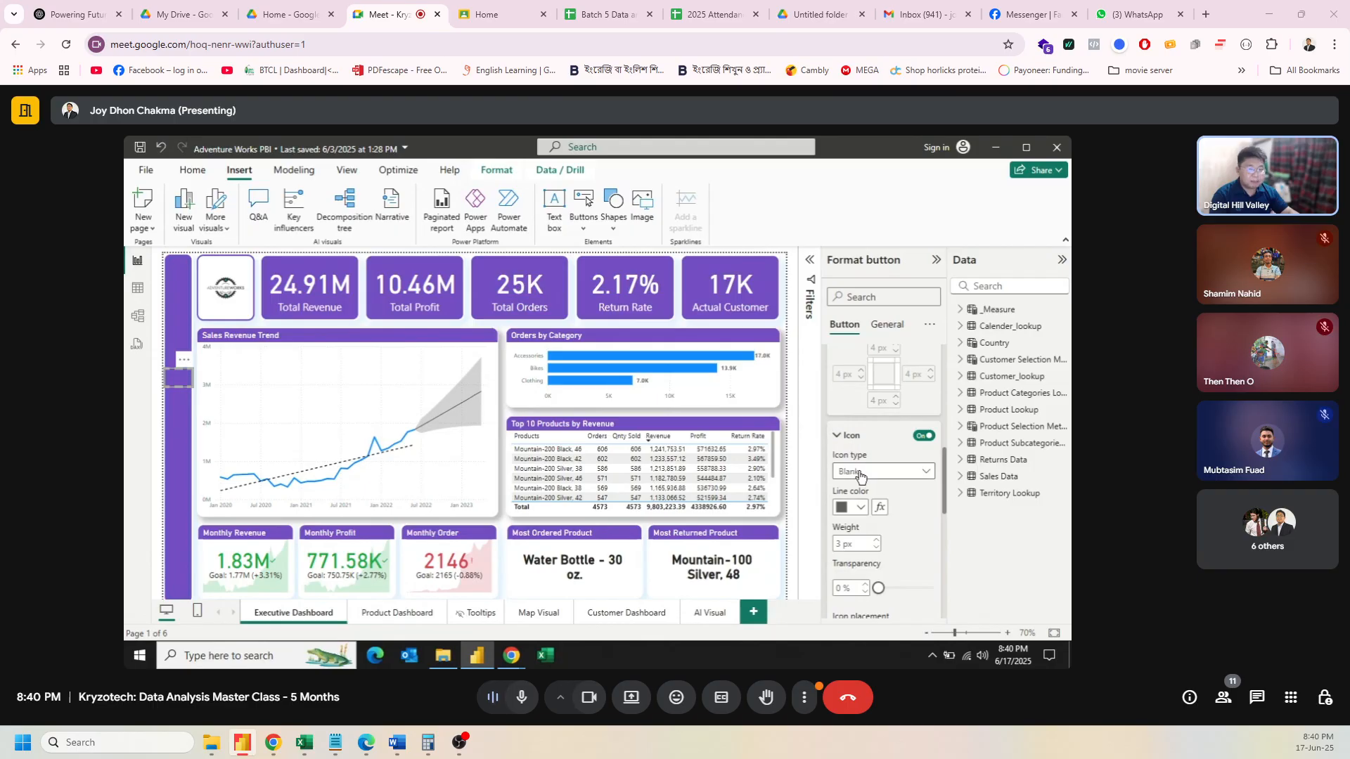
pyautogui.click(859, 473)
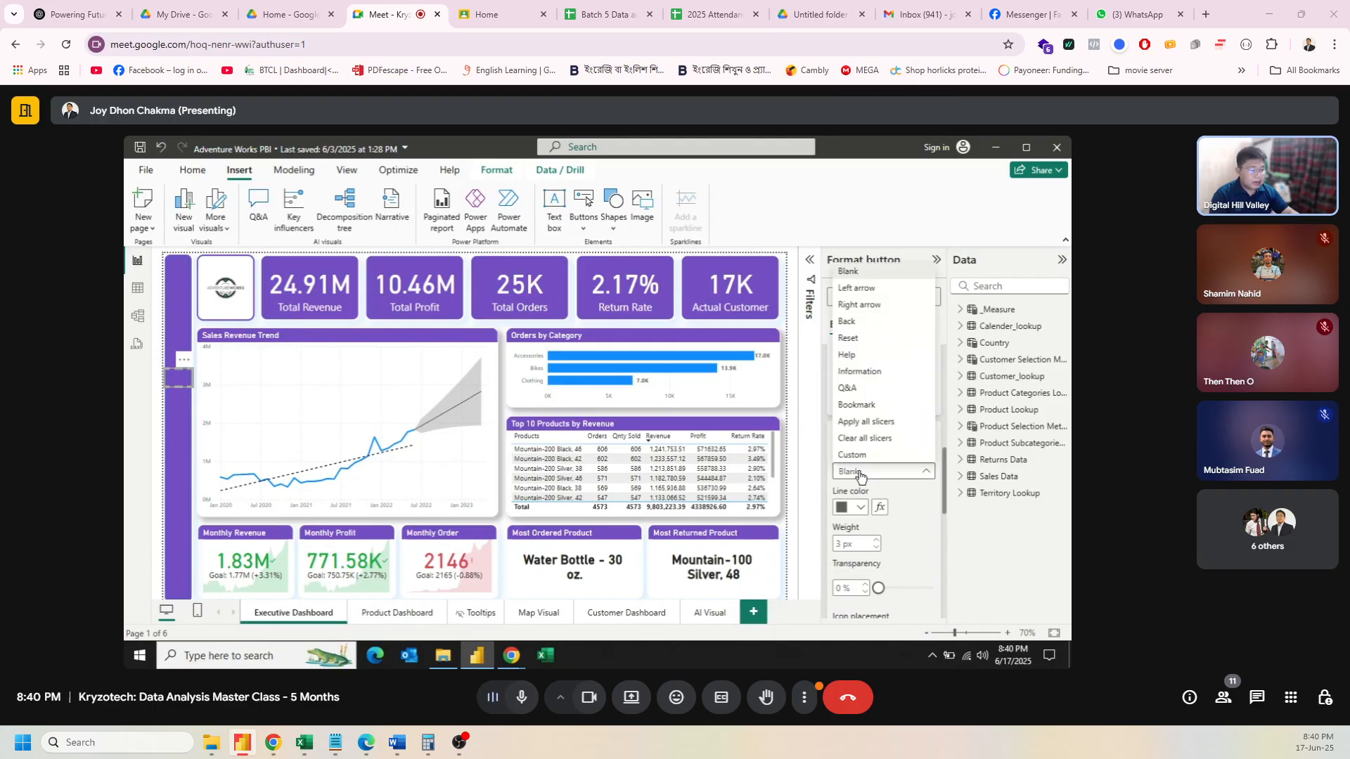
pyautogui.click(861, 455)
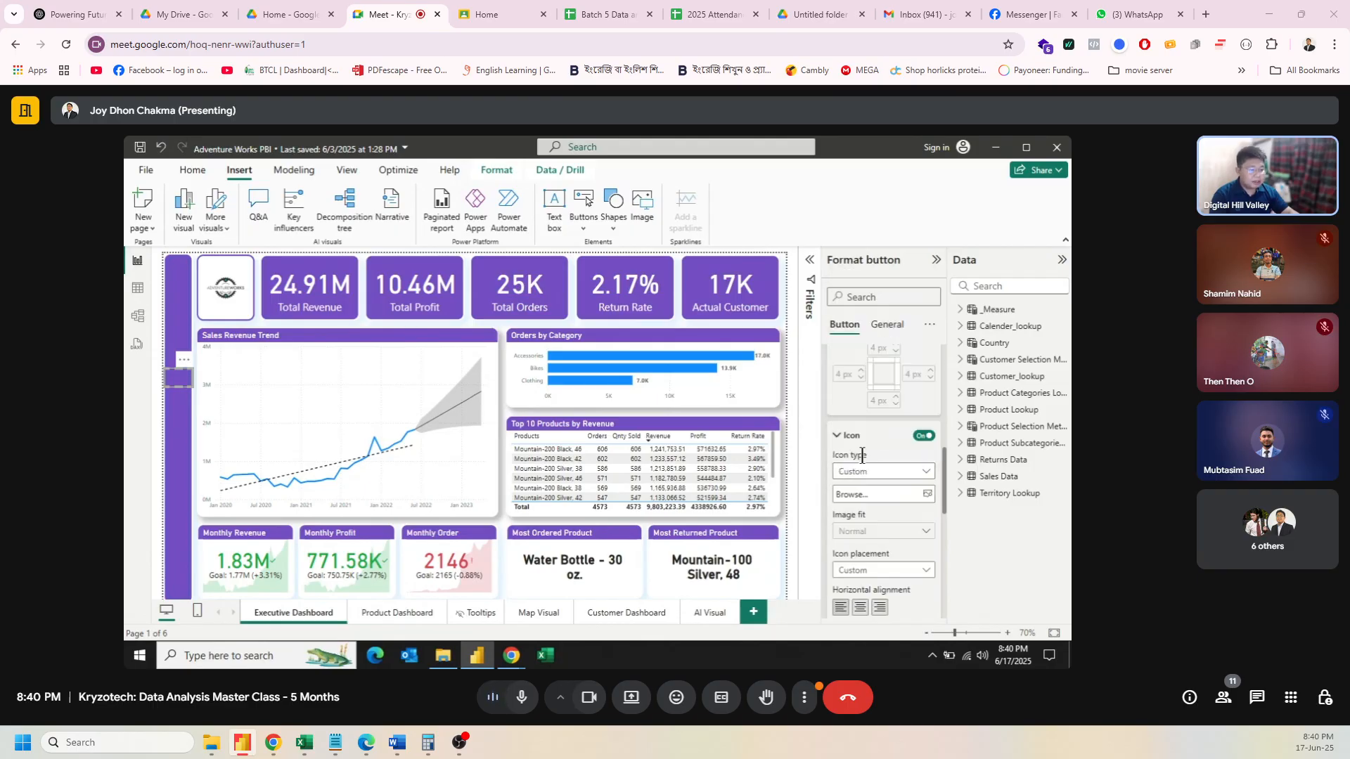
# Step: Load Dashboard_Icon_Blue.png from AdventureWorkS > images as the button's custom icon
pyautogui.click(875, 496)
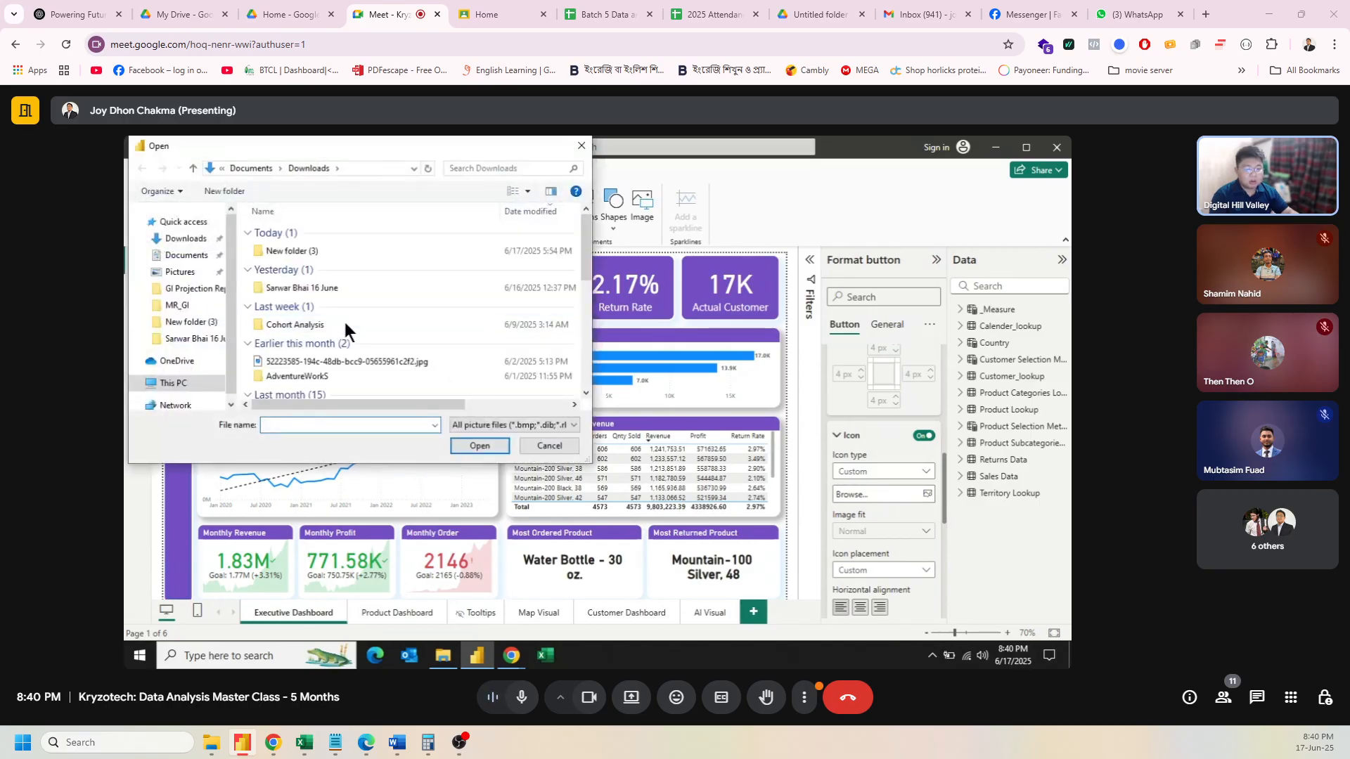
pyautogui.scroll(-1, 366, 320)
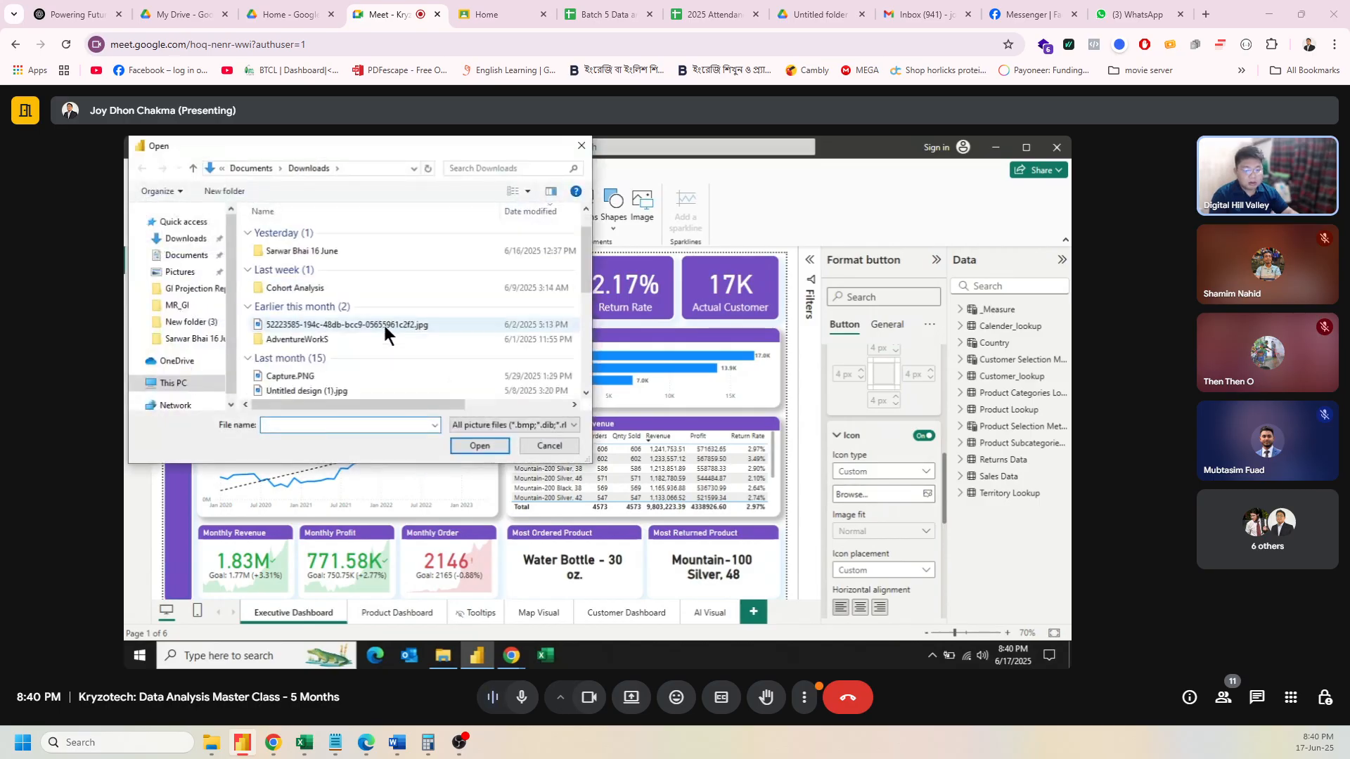
pyautogui.doubleClick(291, 341)
pyautogui.doubleClick(288, 234)
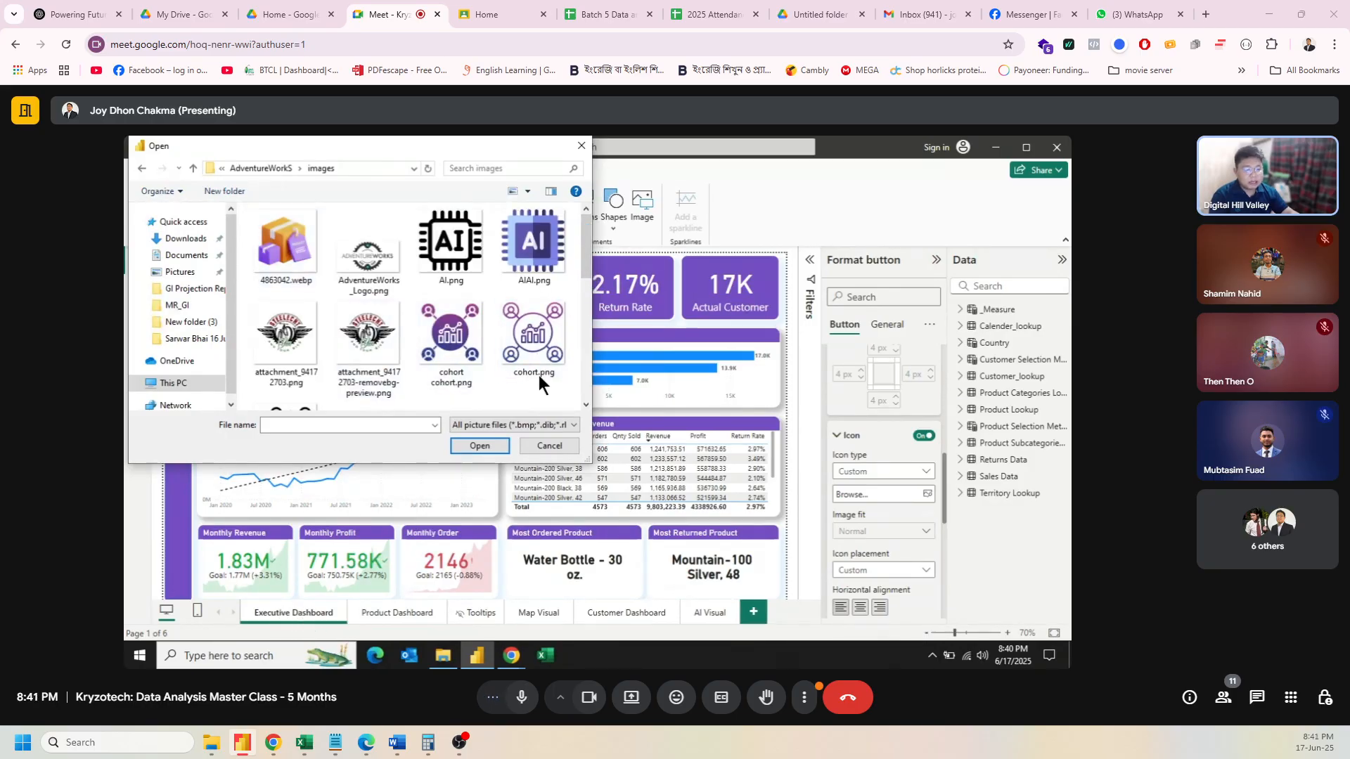
pyautogui.moveTo(579, 272); pyautogui.dragTo(584, 348)
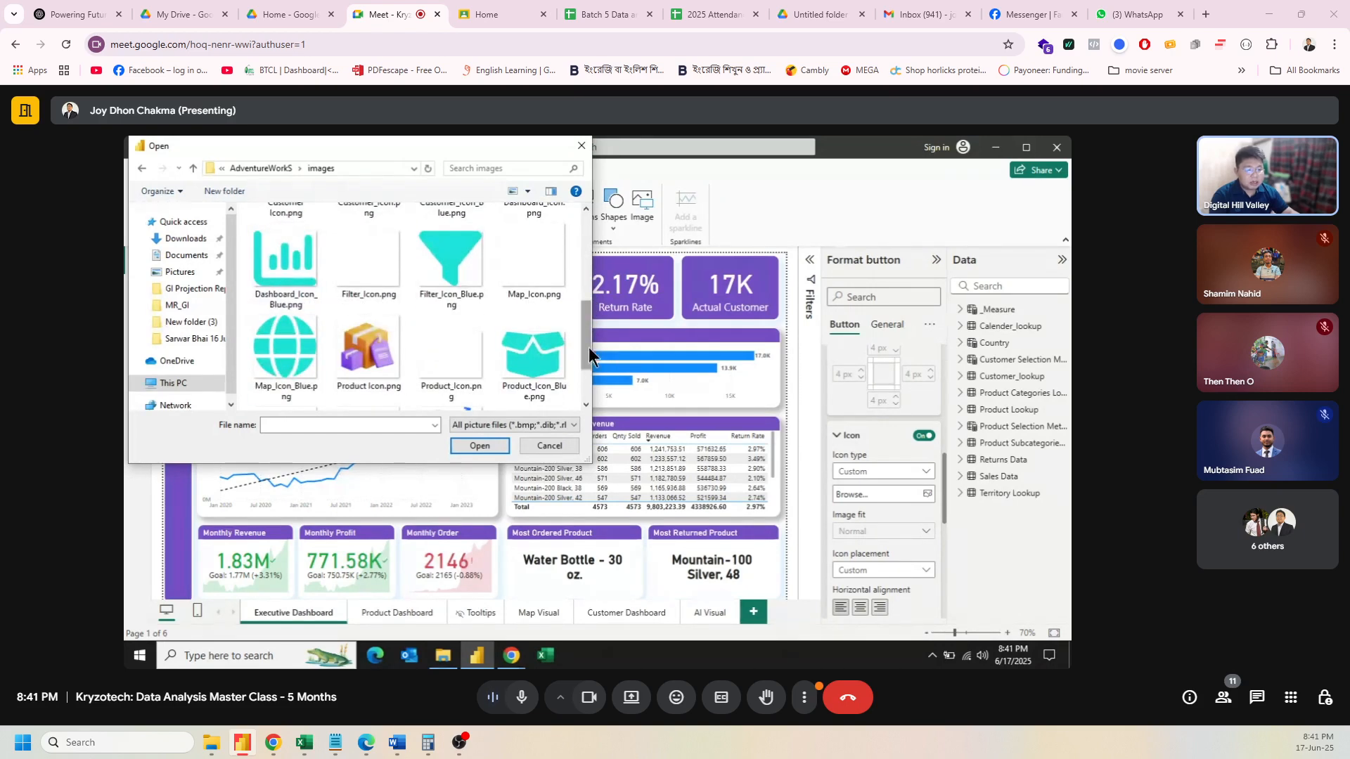
pyautogui.scroll(2, 589, 347)
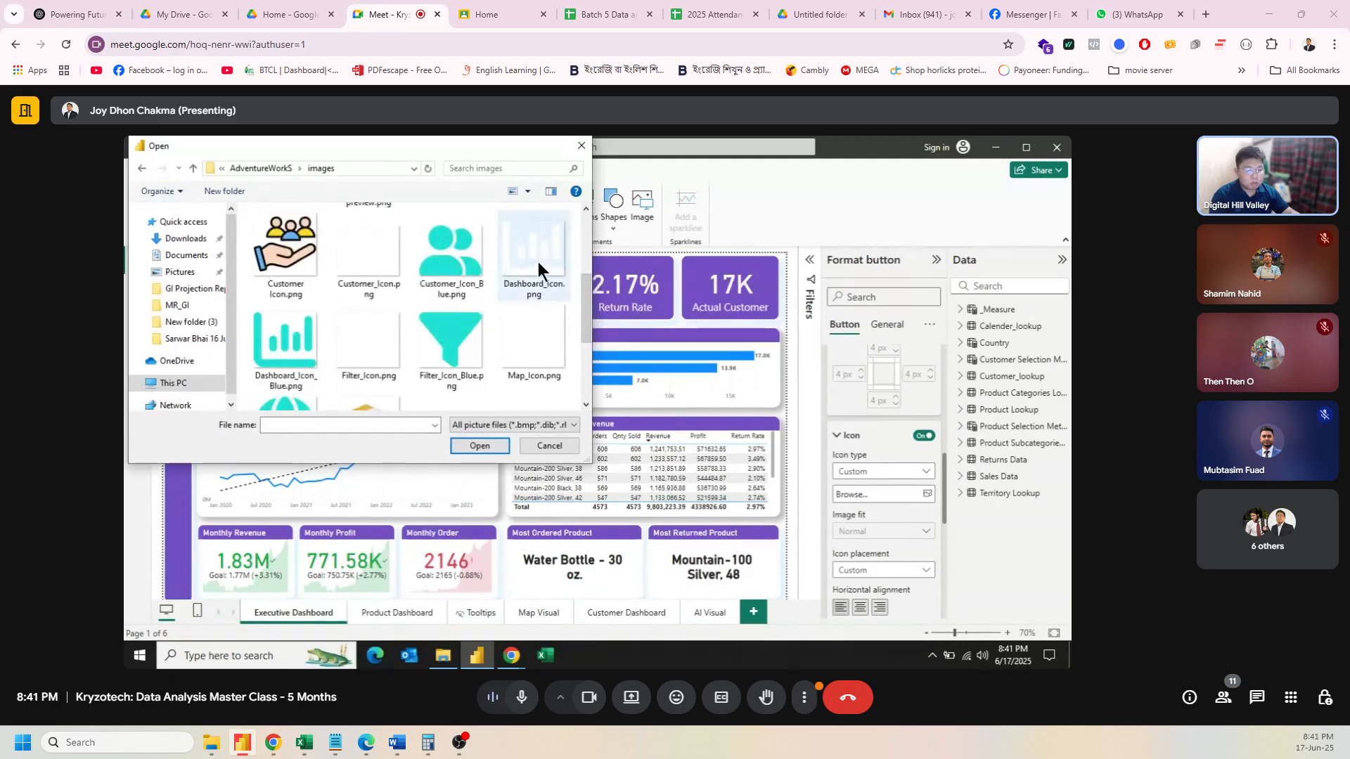
pyautogui.click(279, 336)
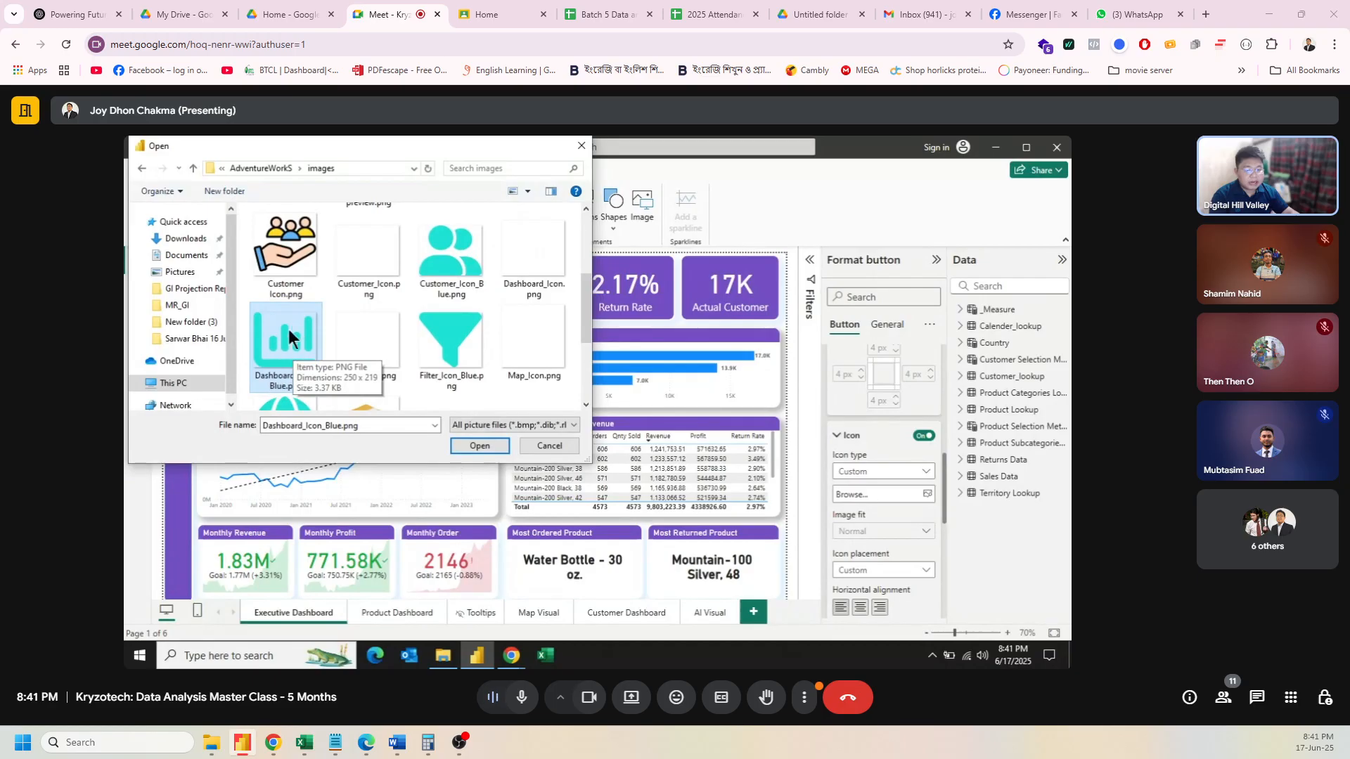
pyautogui.click(465, 443)
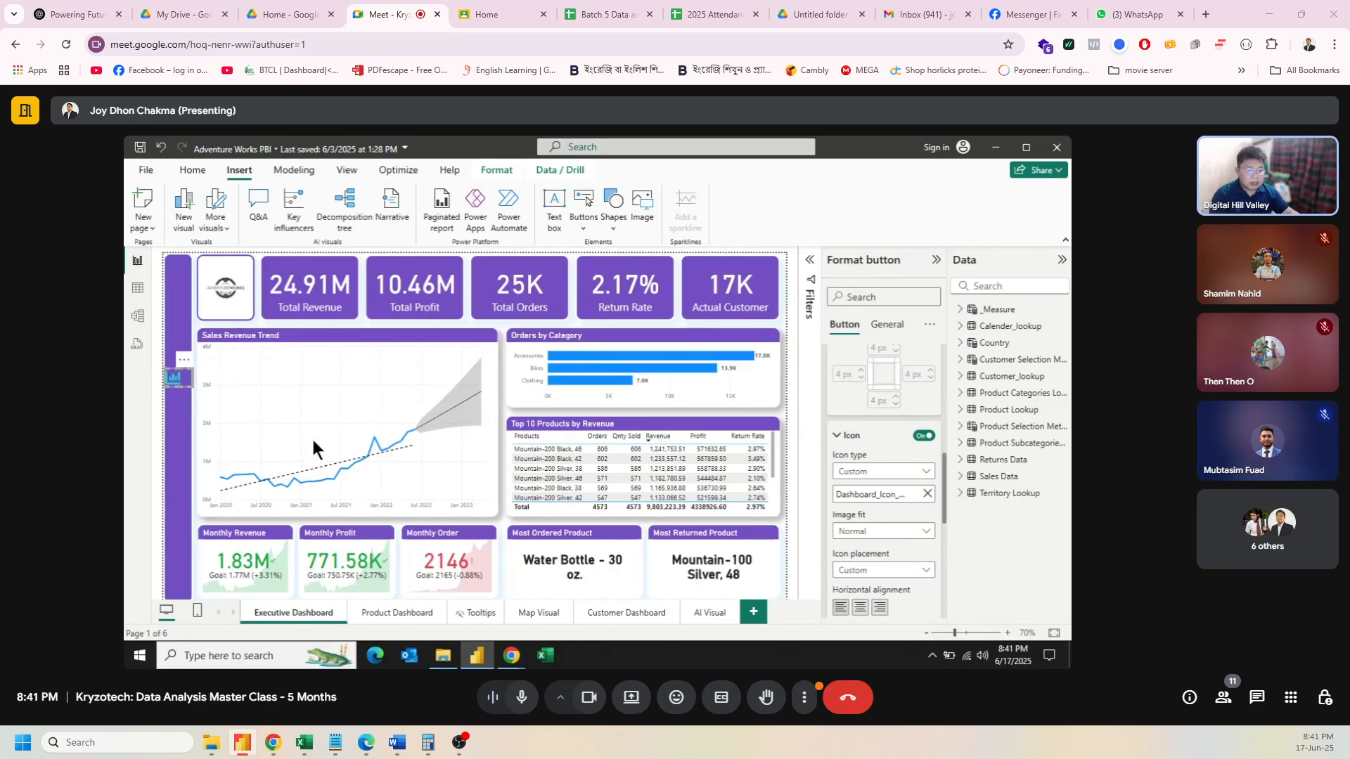
# Step: Narrow, lower and enlarge the dashboard icon button inside the purple sidebar
pyautogui.moveTo(192, 377); pyautogui.dragTo(182, 378)
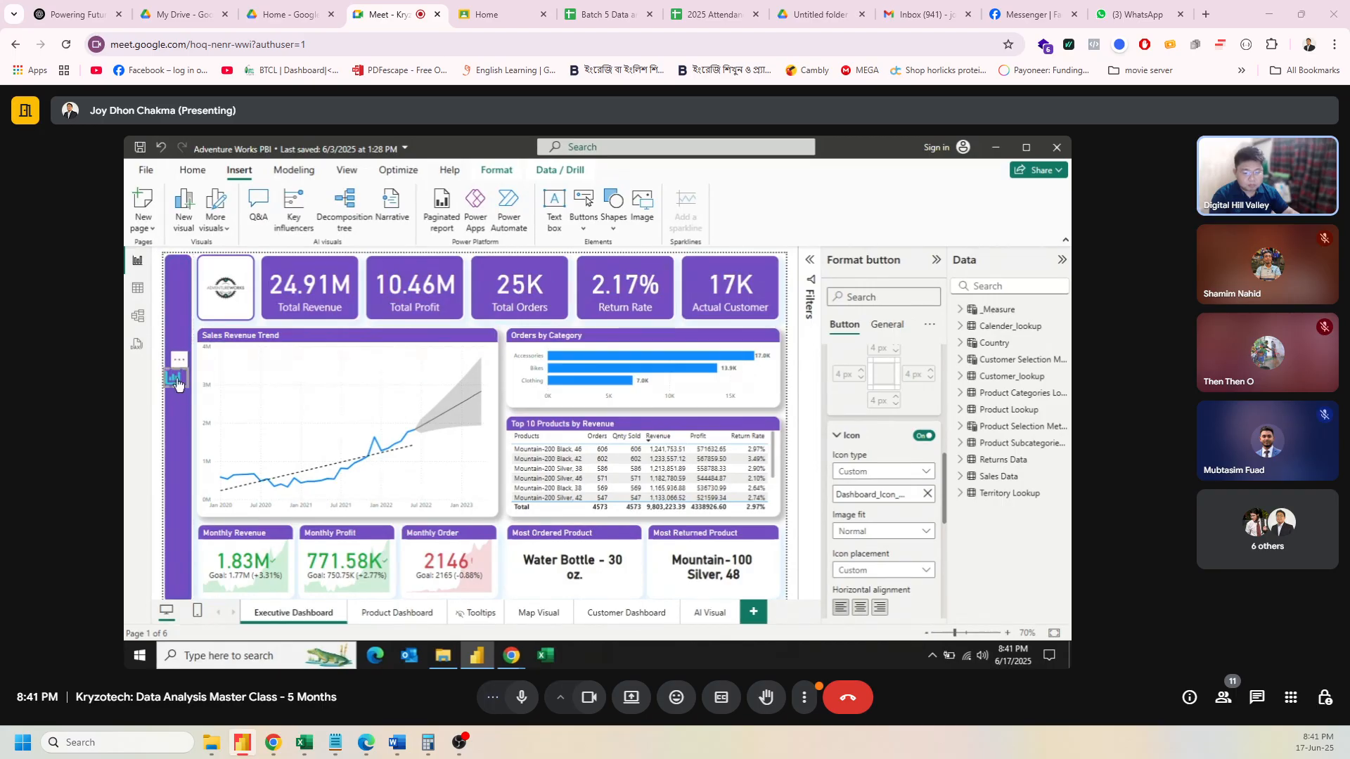
pyautogui.moveTo(176, 383); pyautogui.dragTo(179, 393)
pyautogui.moveTo(175, 396)
pyautogui.moveTo(171, 410); pyautogui.dragTo(166, 418)
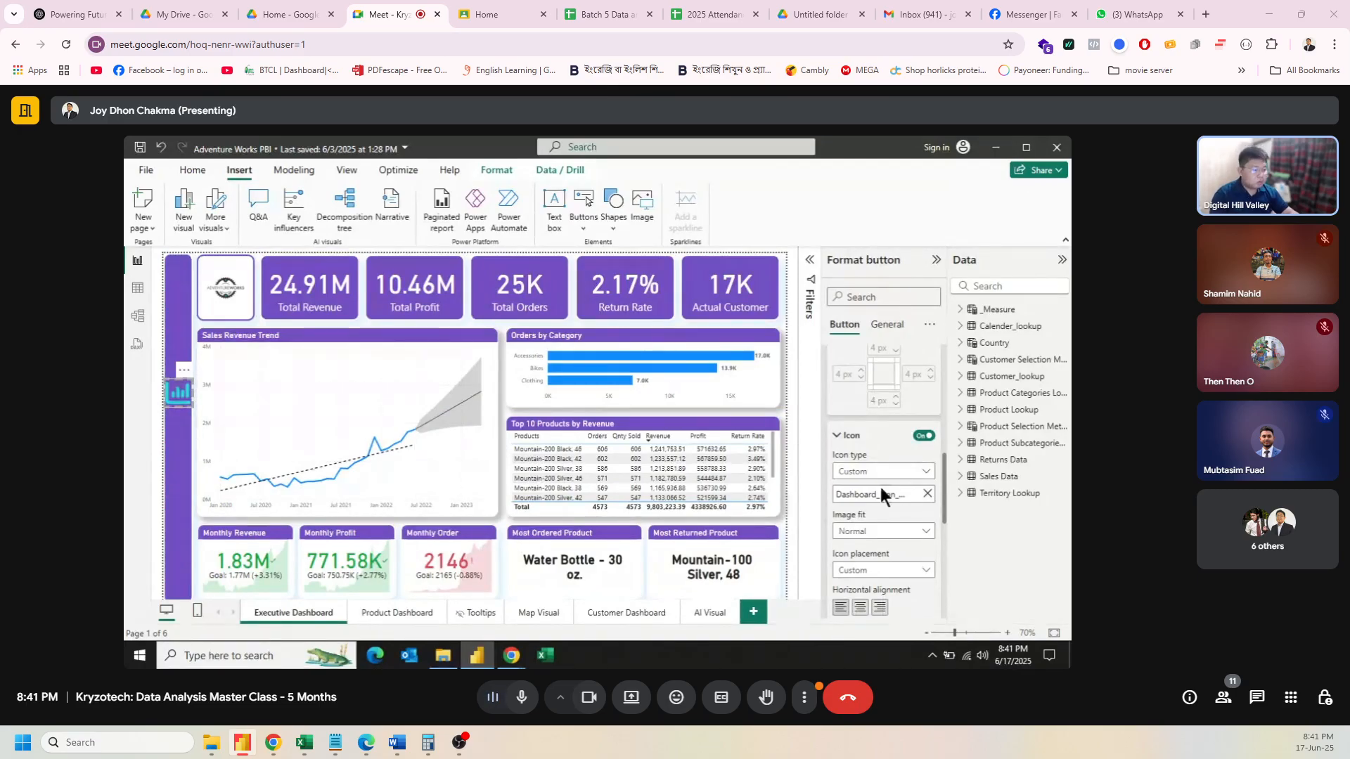
pyautogui.scroll(-10, 883, 493)
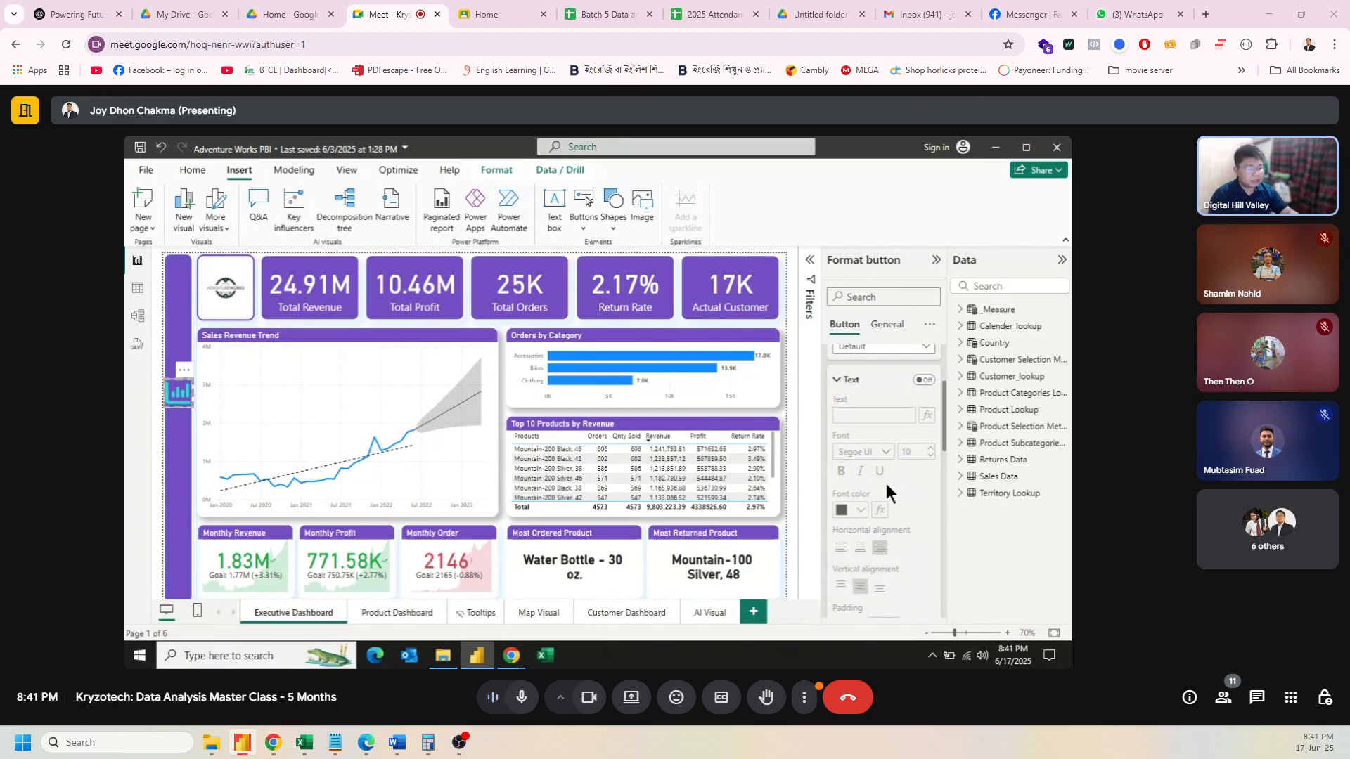
pyautogui.scroll(2, 880, 462)
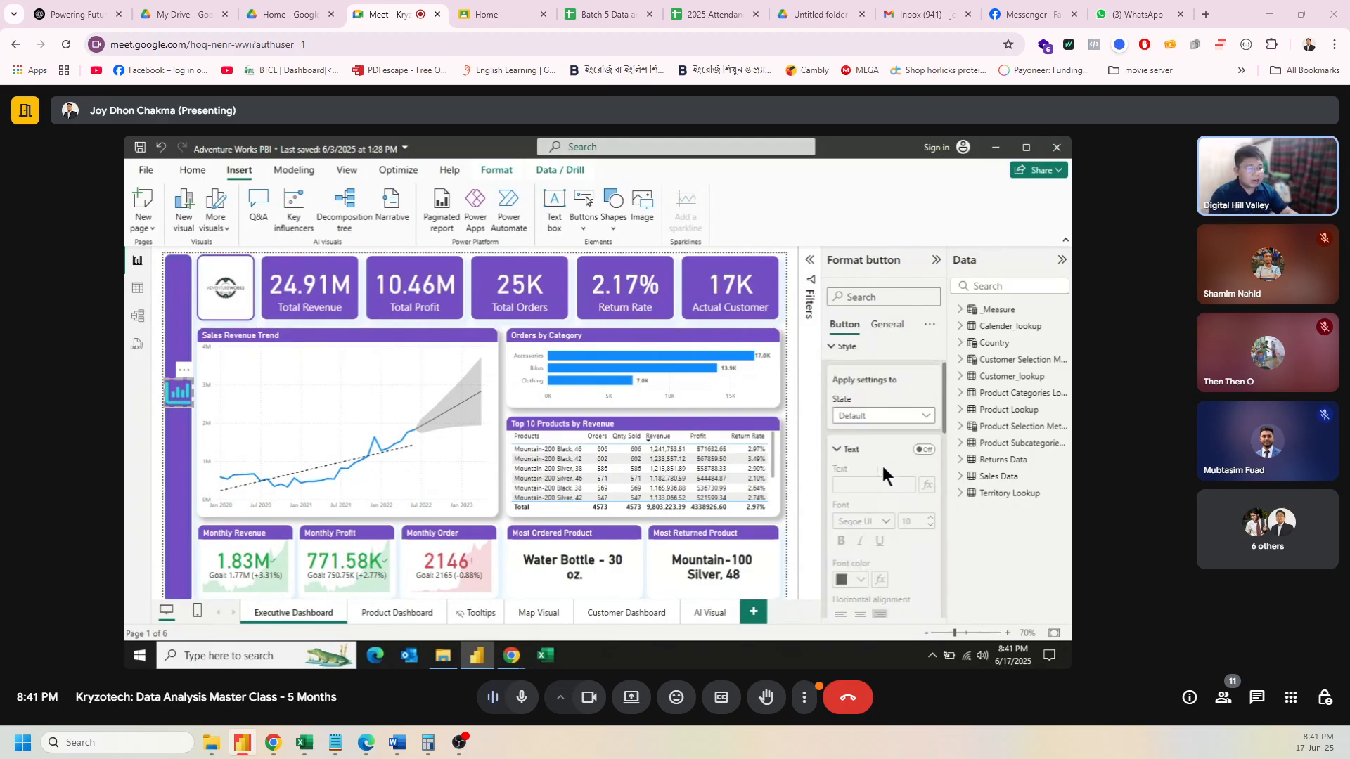
# Step: Set the button's style State to On hover
pyautogui.click(882, 418)
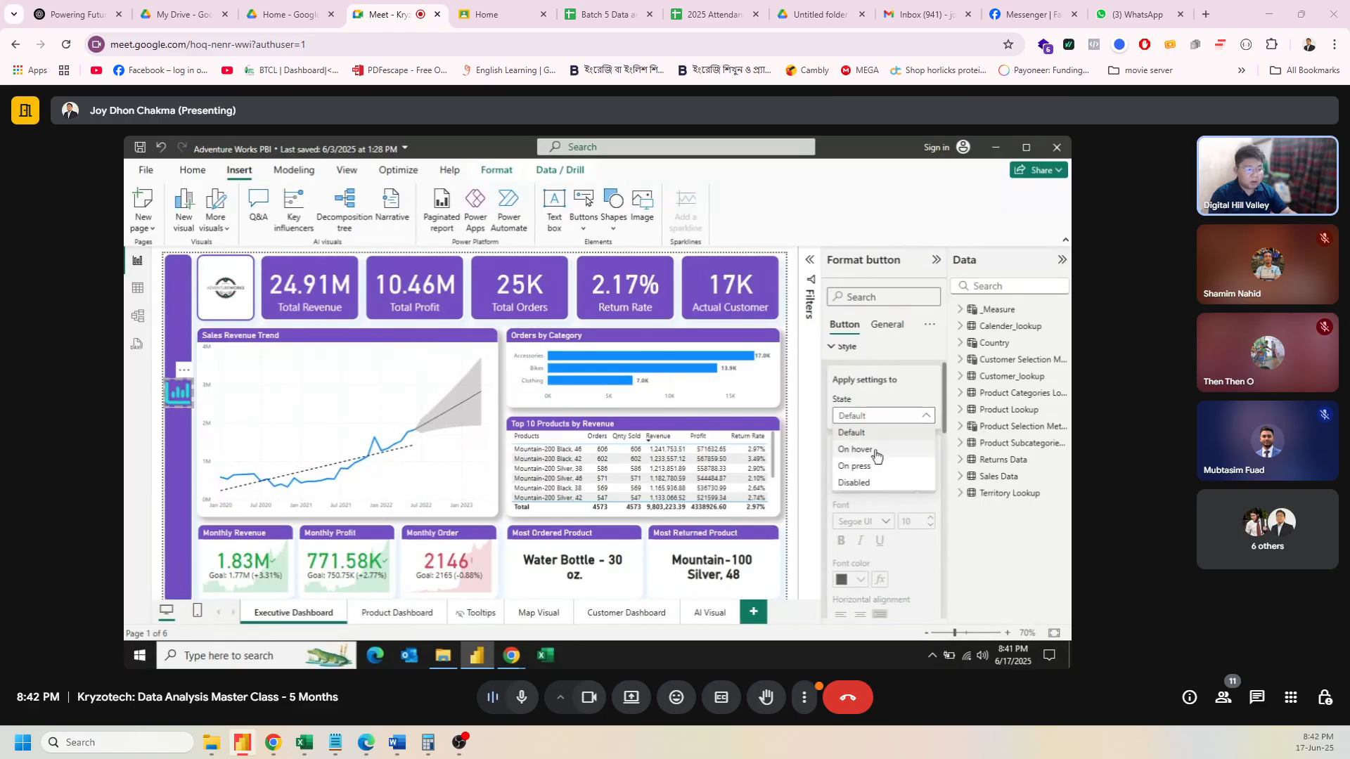
pyautogui.click(876, 450)
pyautogui.scroll(-5, 874, 453)
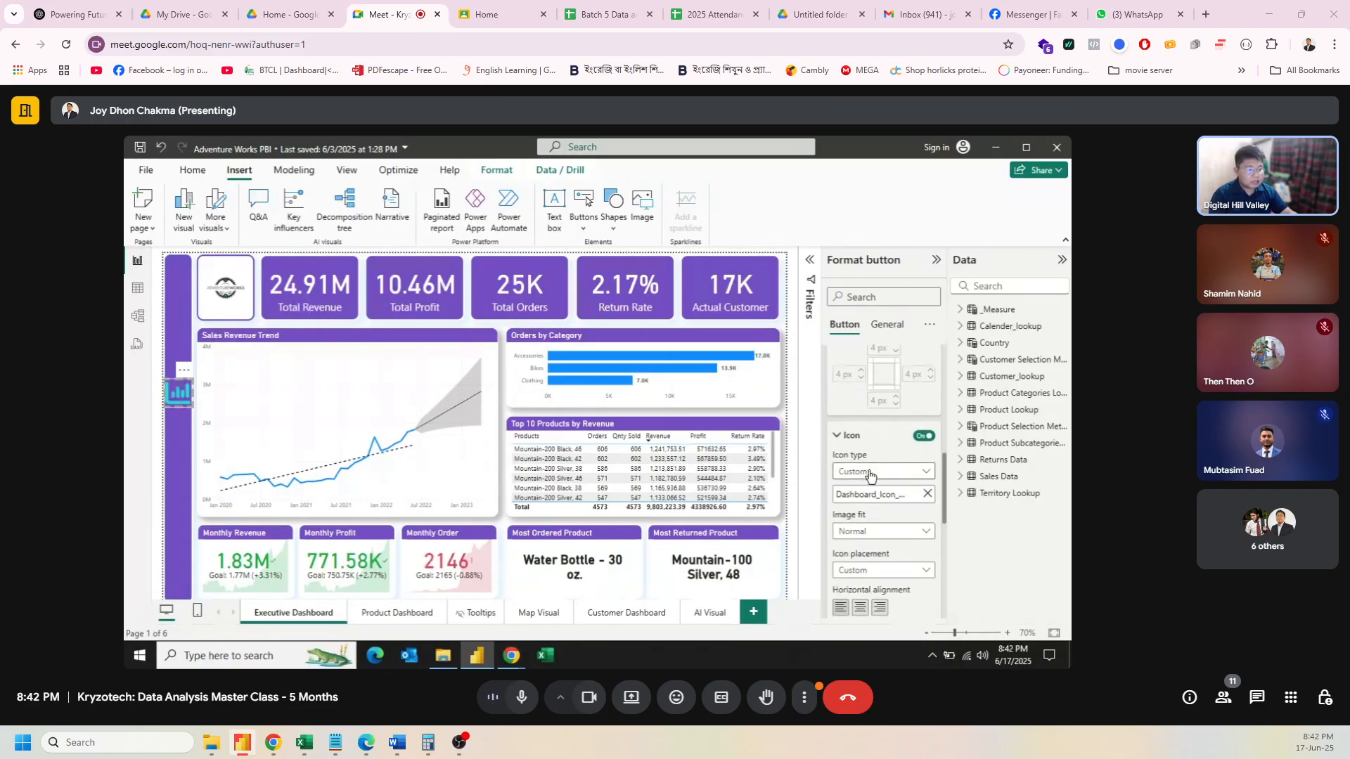
# Step: Replace the on-hover icon with Dashboard_Icon.png from the images folder
pyautogui.click(924, 491)
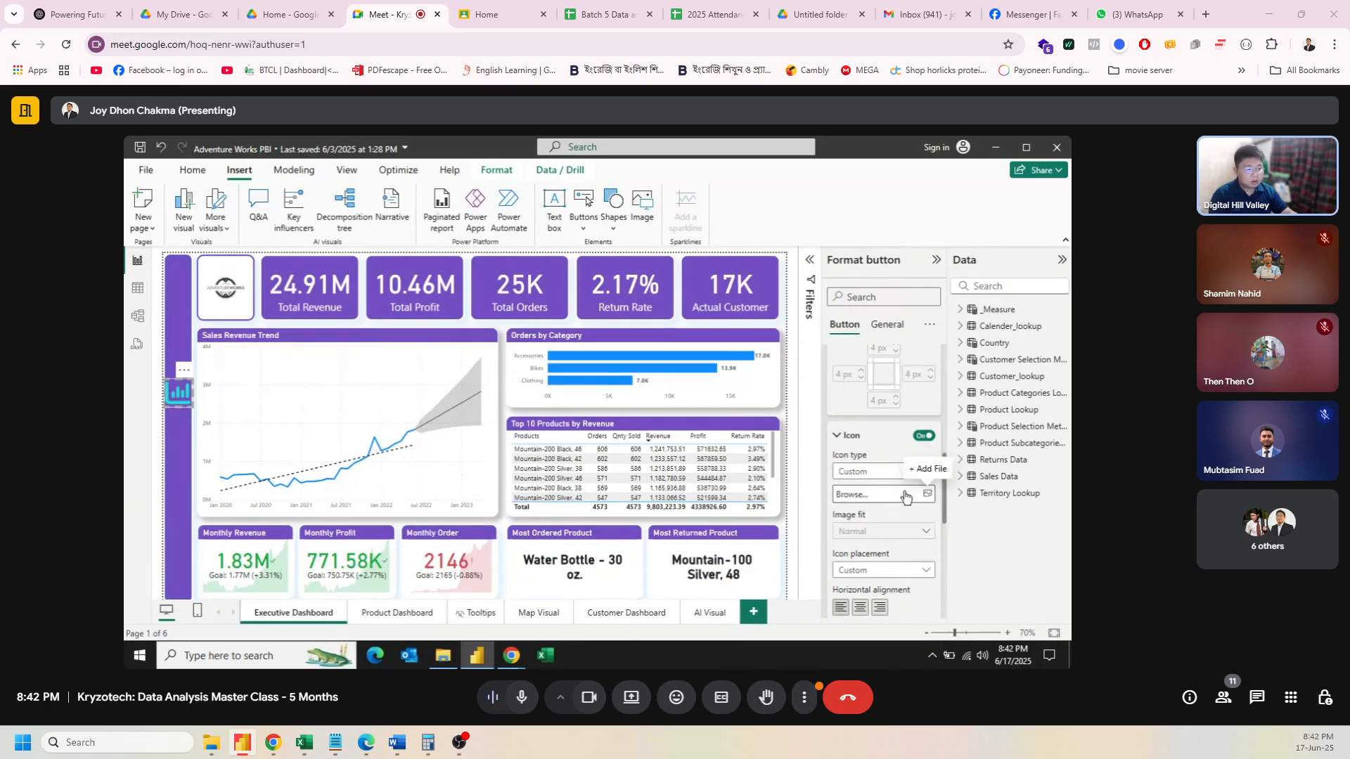
pyautogui.click(900, 494)
pyautogui.scroll(-2, 490, 344)
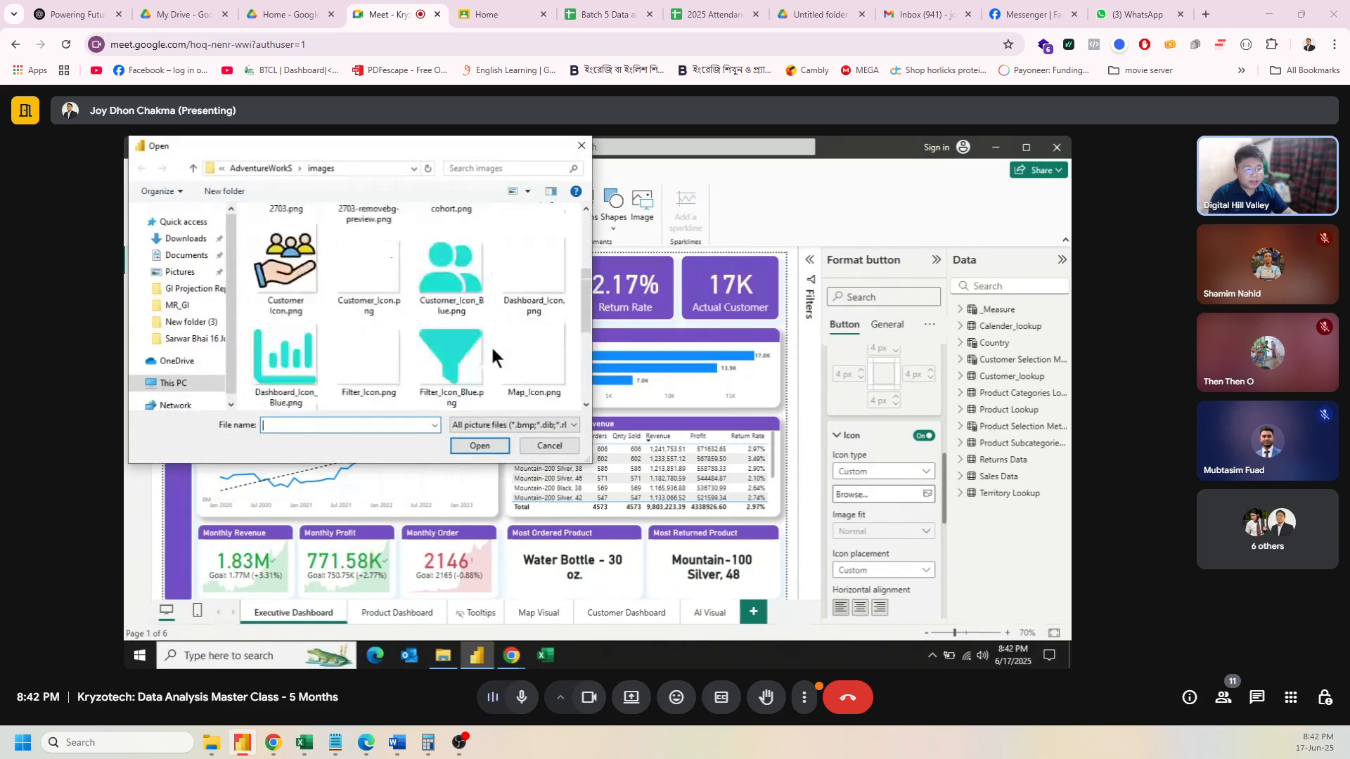
pyautogui.scroll(1, 490, 344)
pyautogui.click(534, 347)
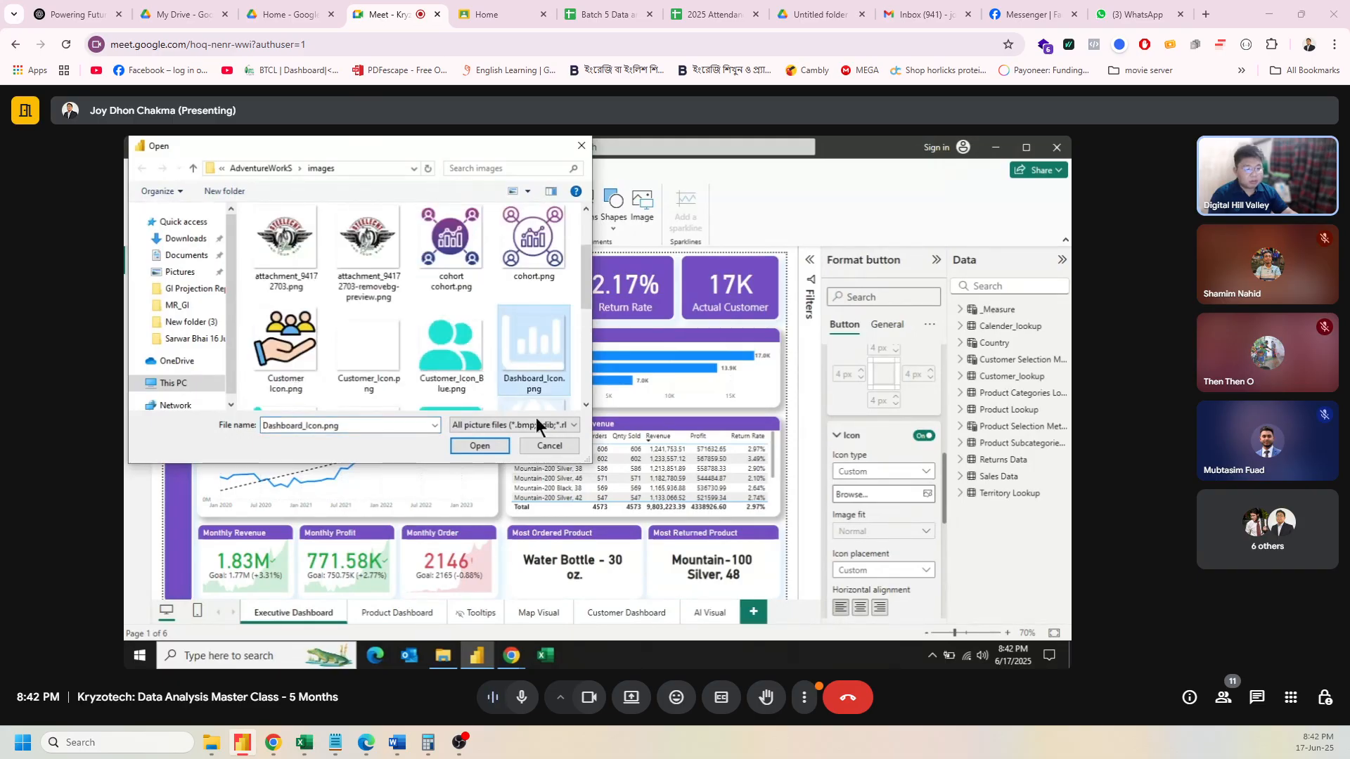
pyautogui.click(463, 441)
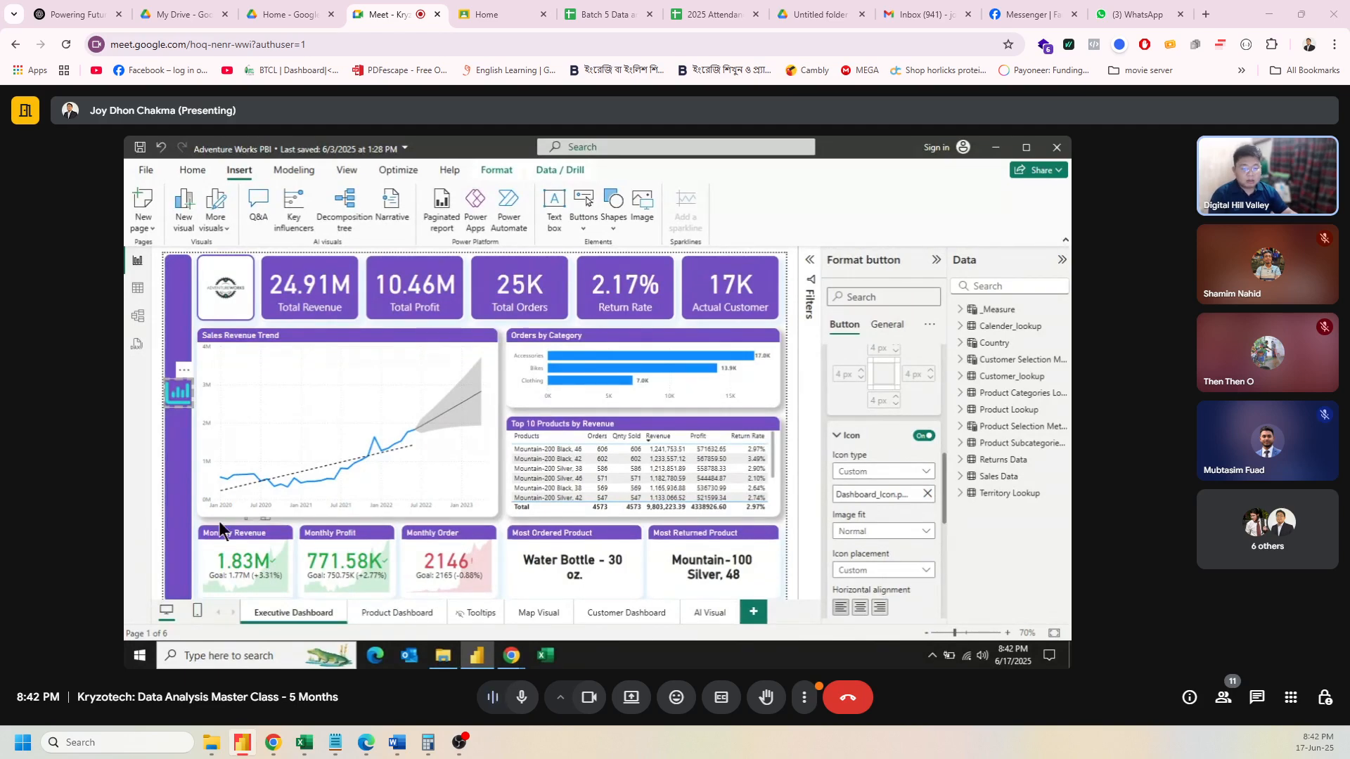
# Step: Place copies of the chart icon button down the sidebar below the original
pyautogui.click(179, 392)
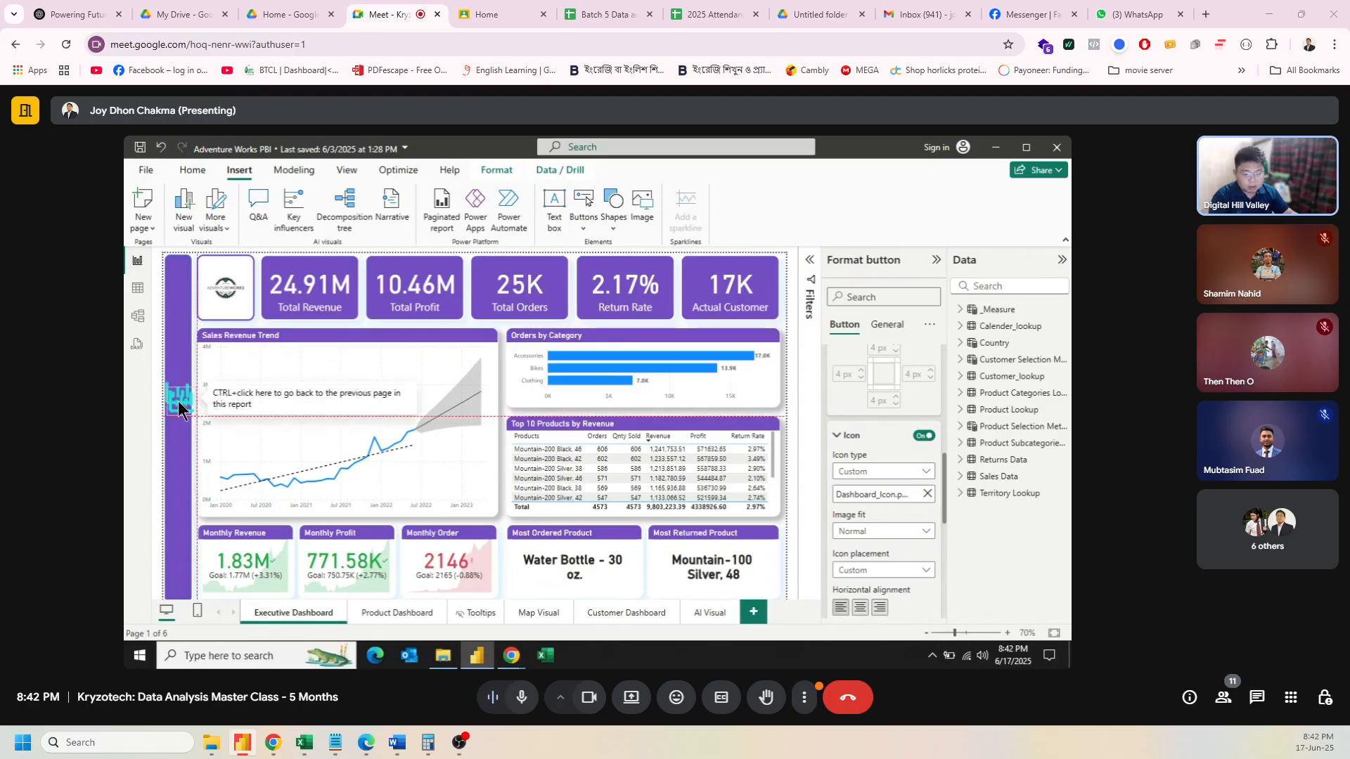
pyautogui.moveTo(178, 396); pyautogui.dragTo(179, 470)
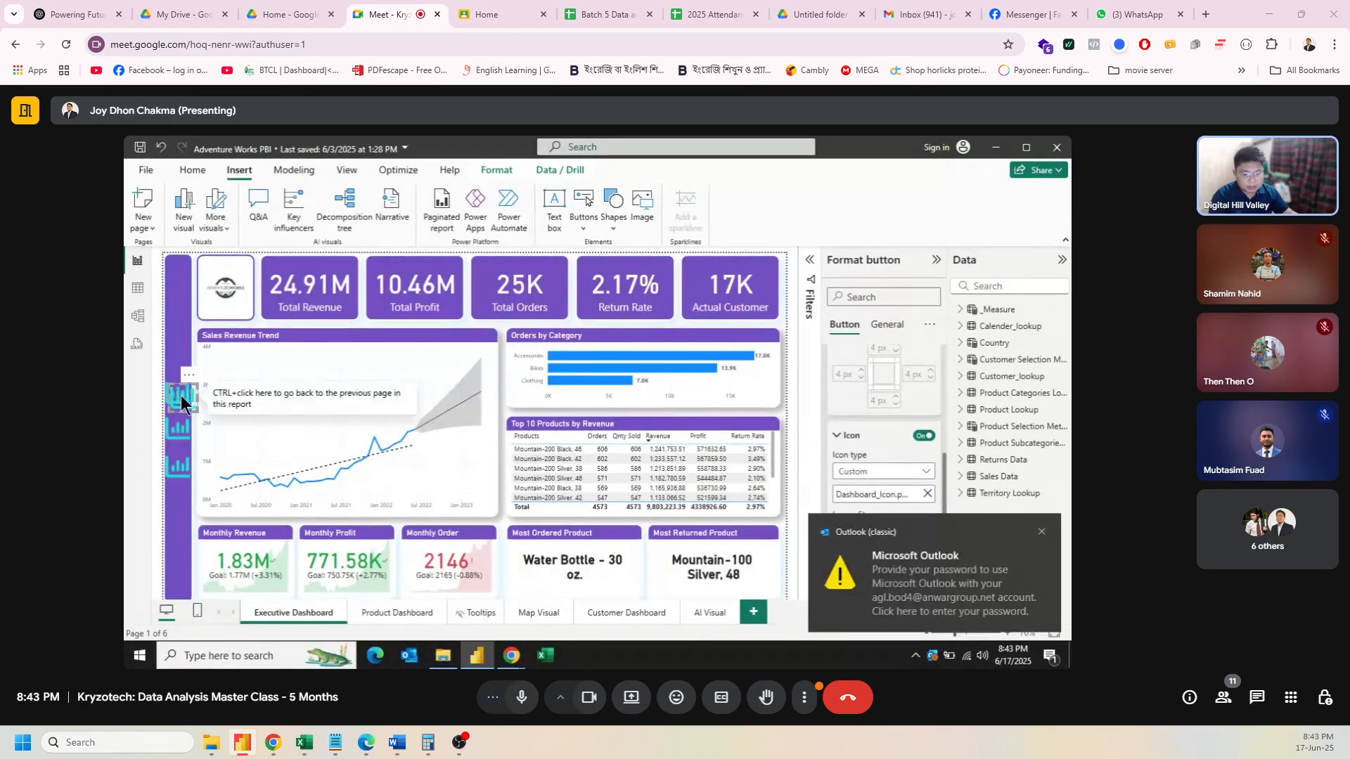
pyautogui.moveTo(179, 470); pyautogui.dragTo(168, 496)
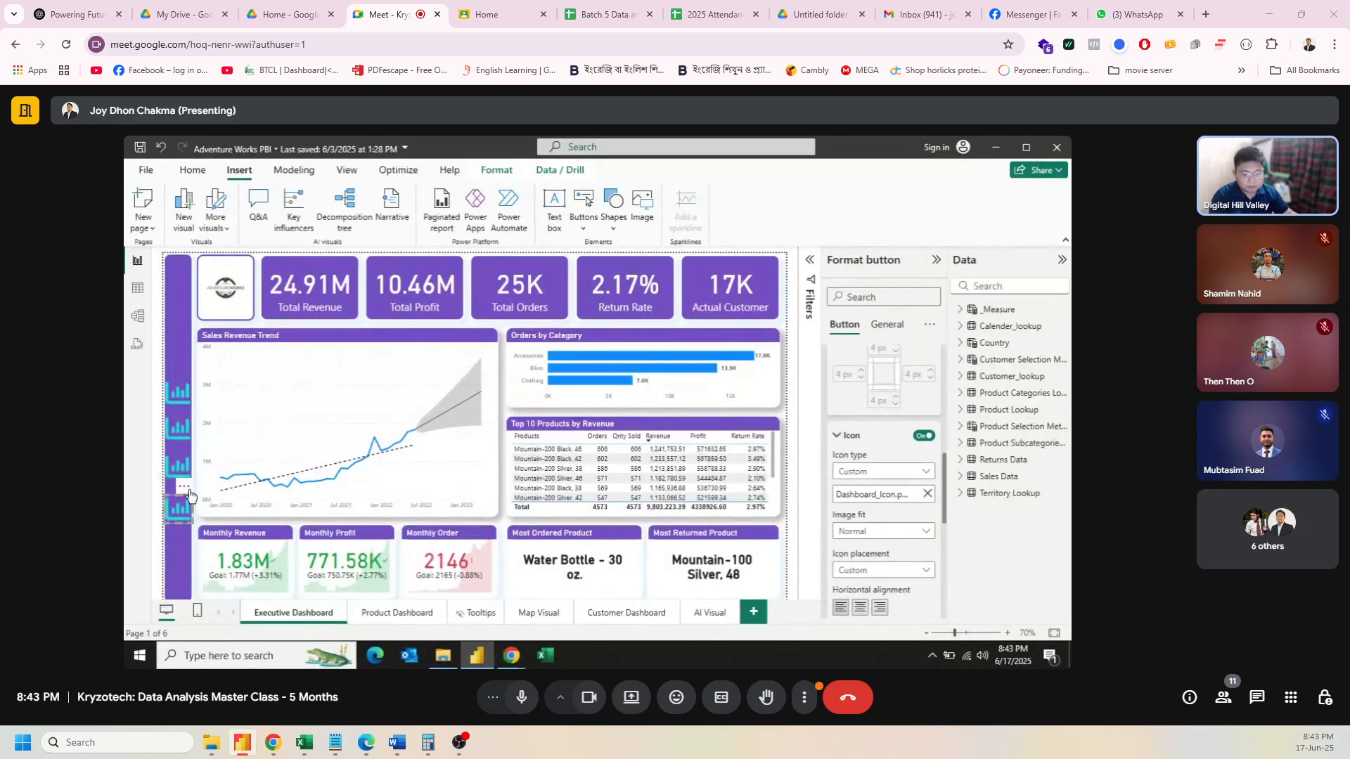
pyautogui.moveTo(180, 508); pyautogui.dragTo(180, 506)
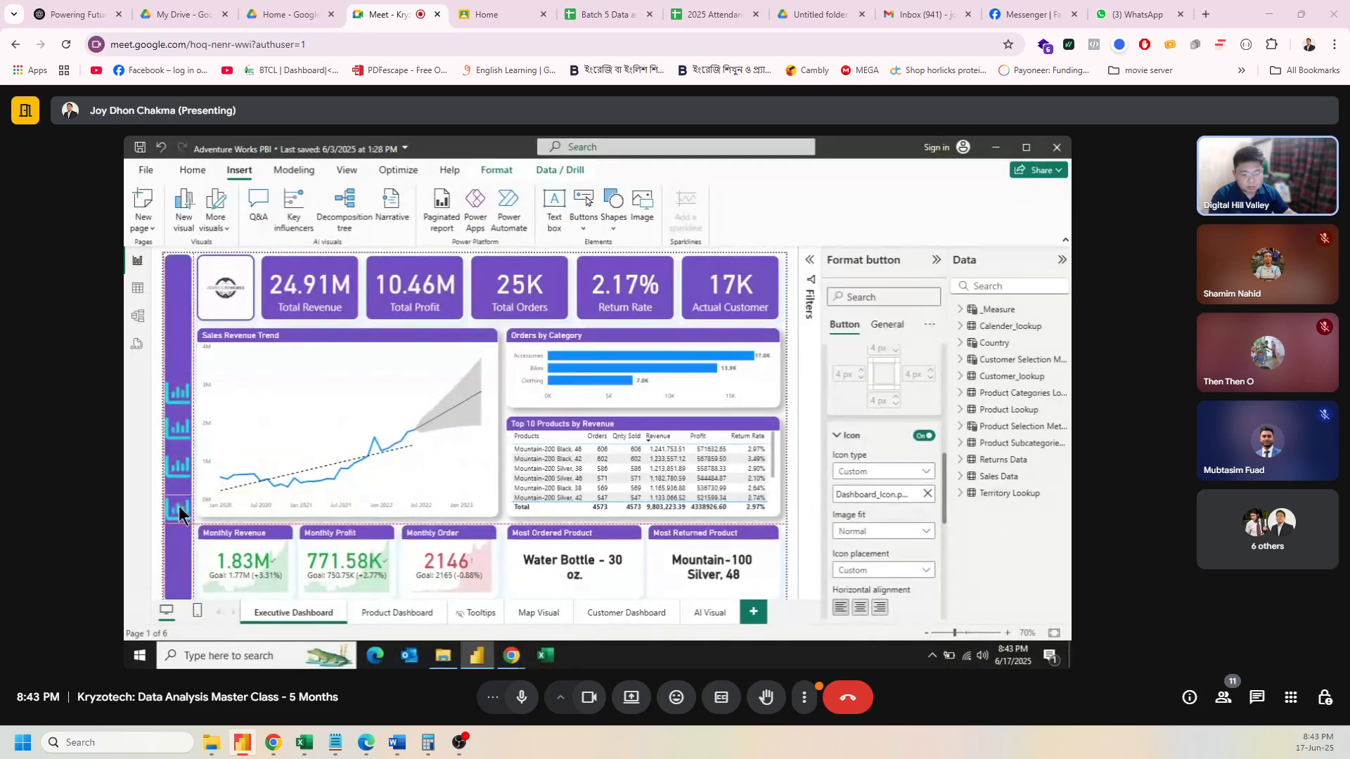
# Step: Add a fifth copy at the bottom and align all five buttons in one column
pyautogui.click(182, 395)
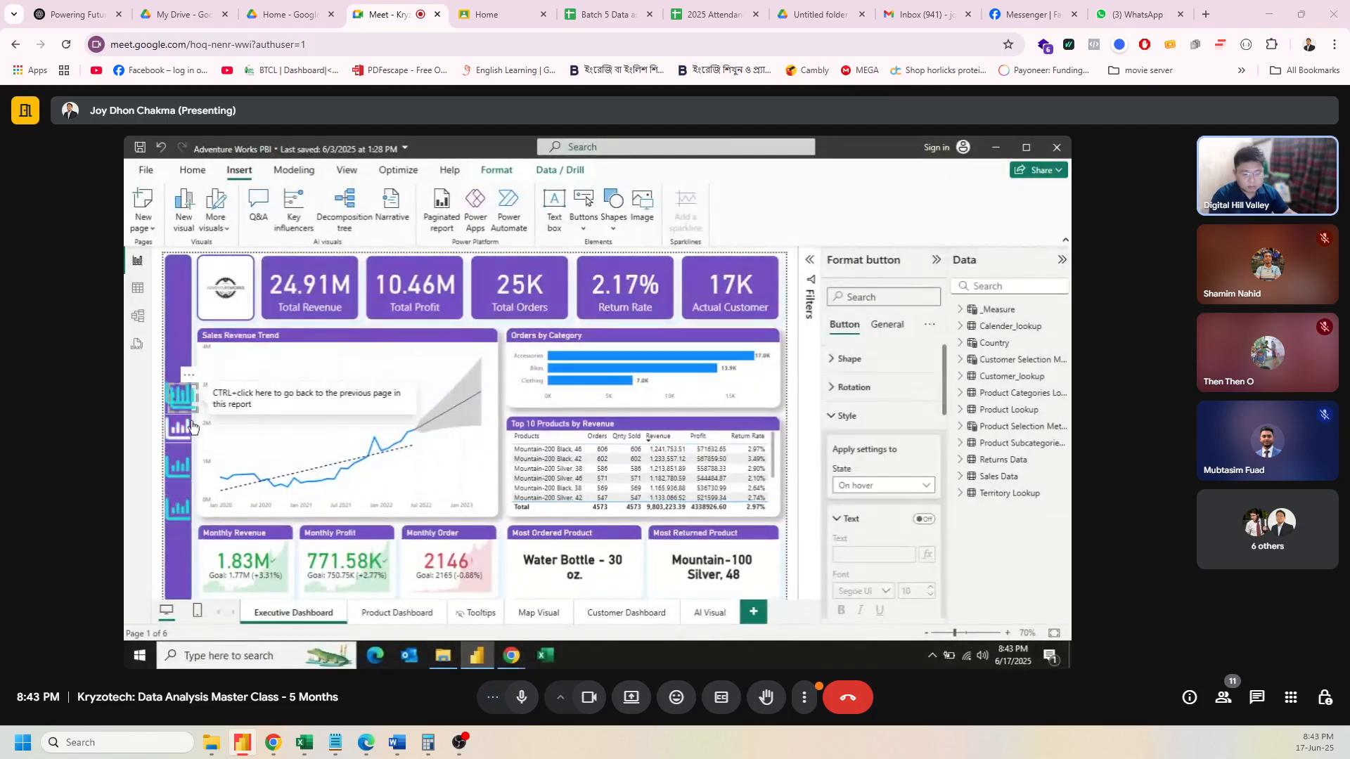
pyautogui.moveTo(191, 406); pyautogui.dragTo(177, 548)
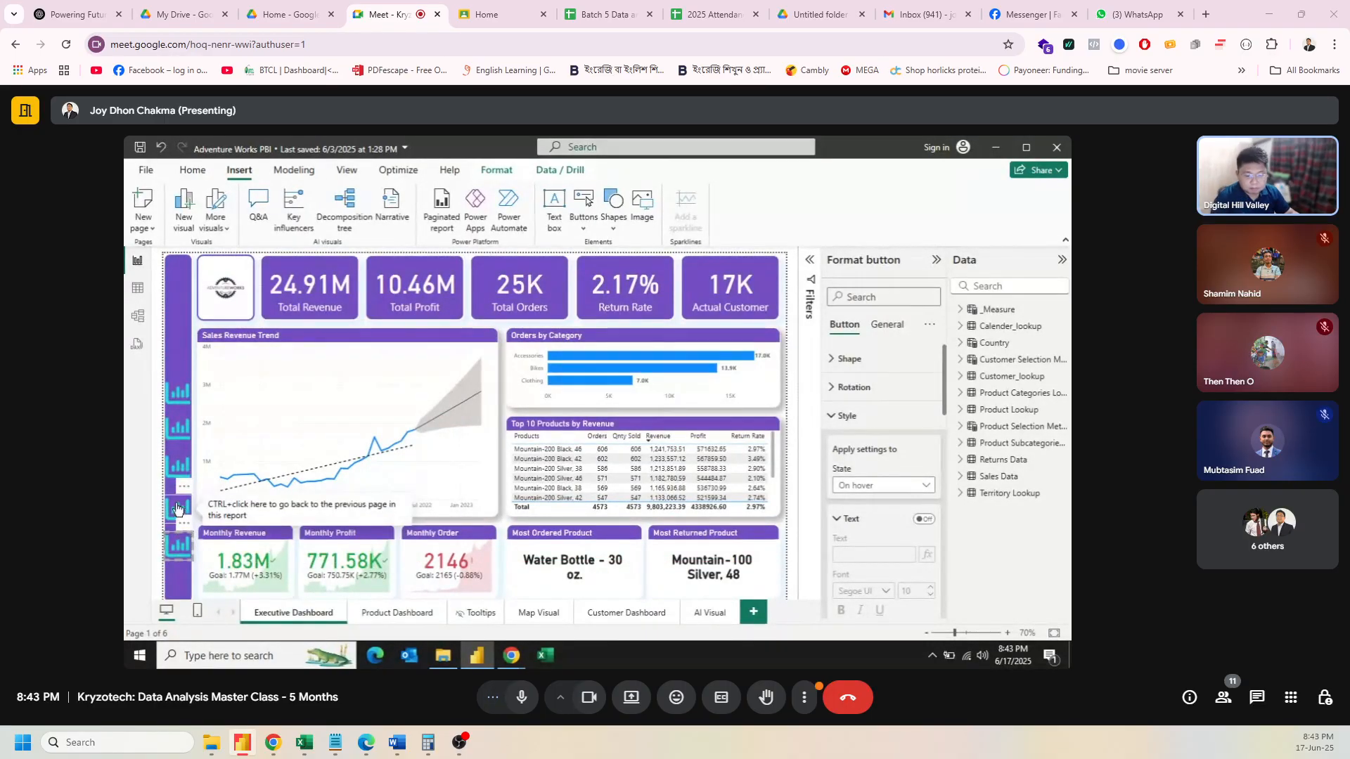
pyautogui.moveTo(178, 508); pyautogui.dragTo(176, 502)
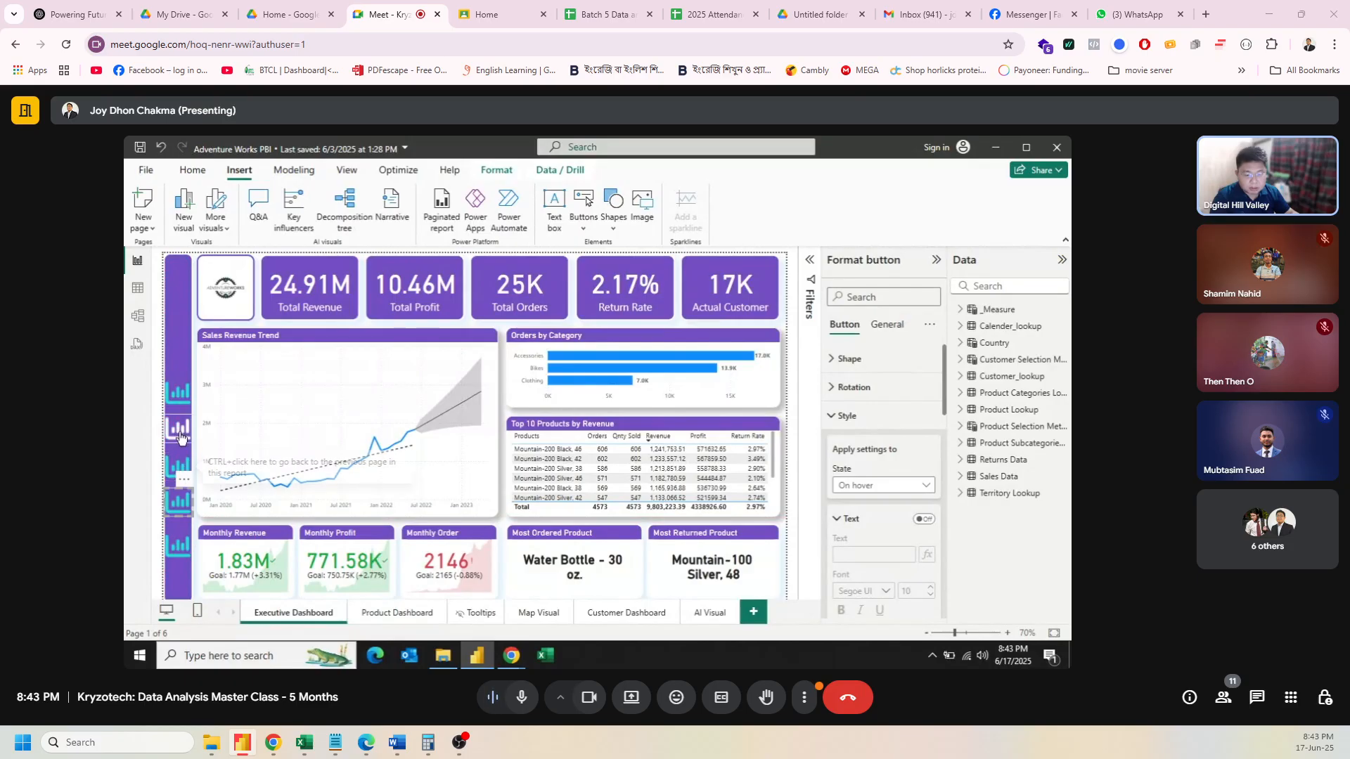
pyautogui.click(175, 474)
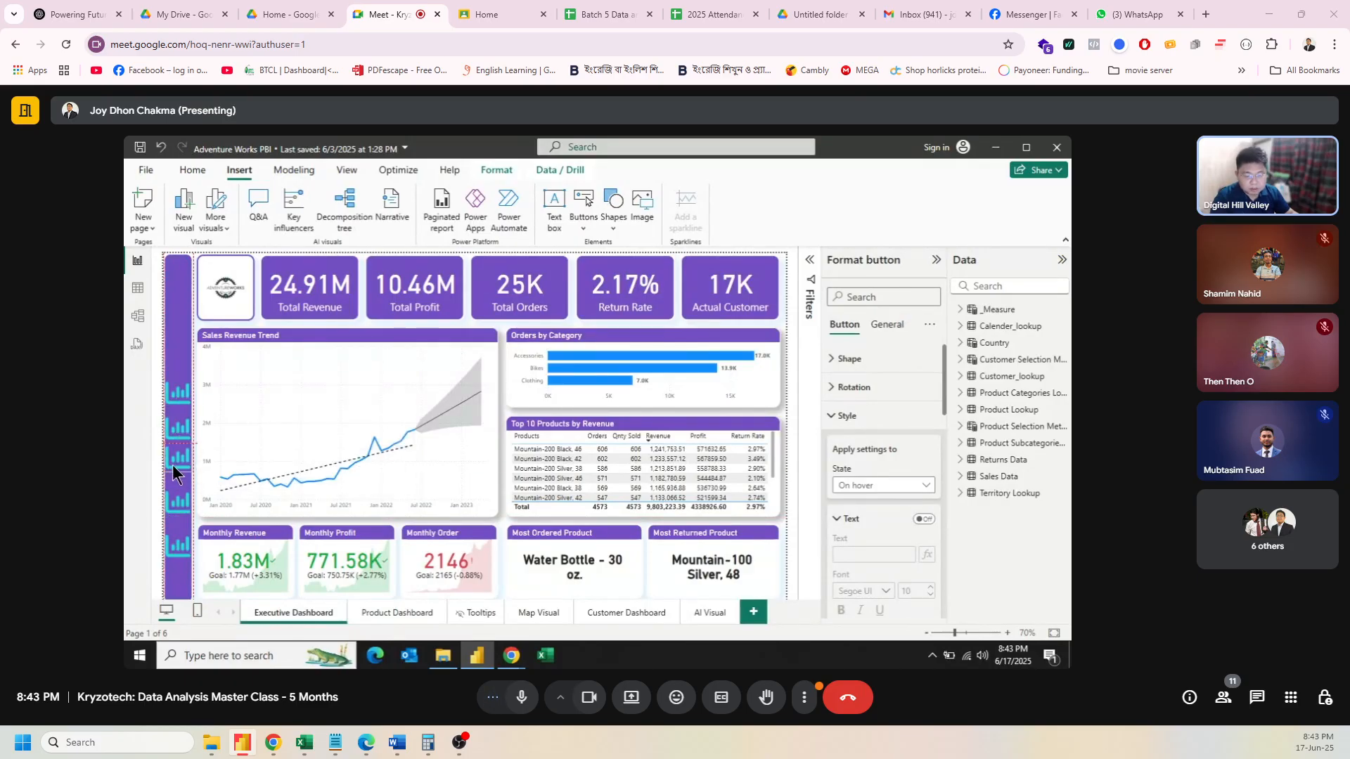
pyautogui.moveTo(175, 471); pyautogui.dragTo(175, 472)
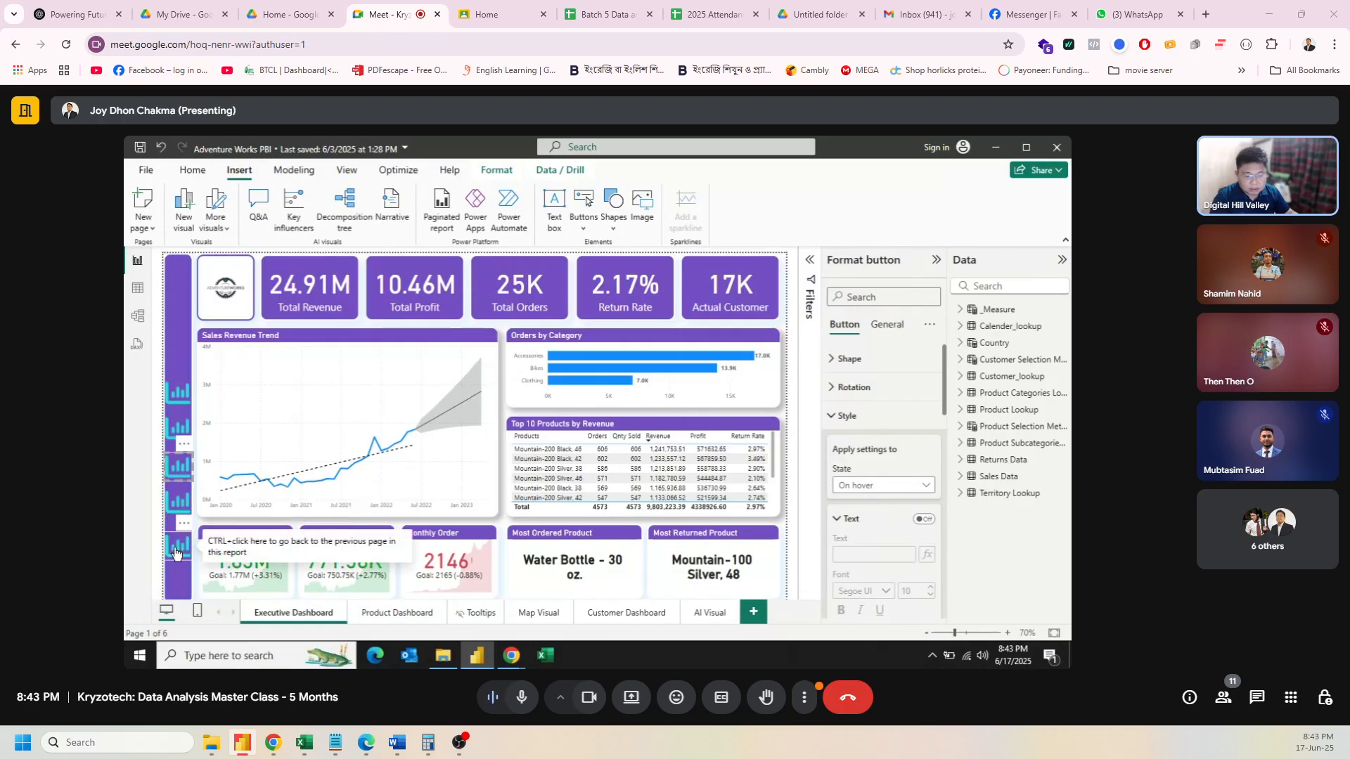
pyautogui.moveTo(174, 548); pyautogui.dragTo(174, 540)
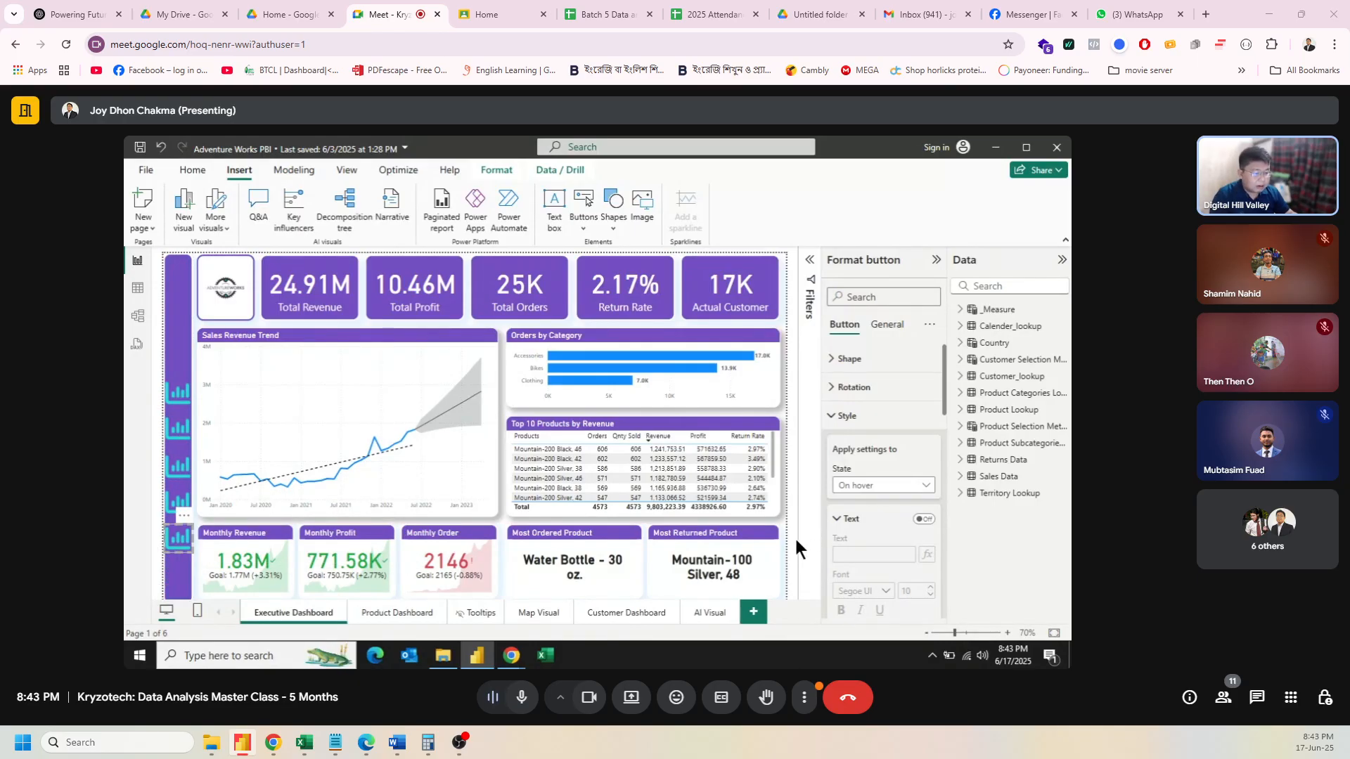
# Step: Select the second sidebar button and set its style State to Default
pyautogui.click(795, 518)
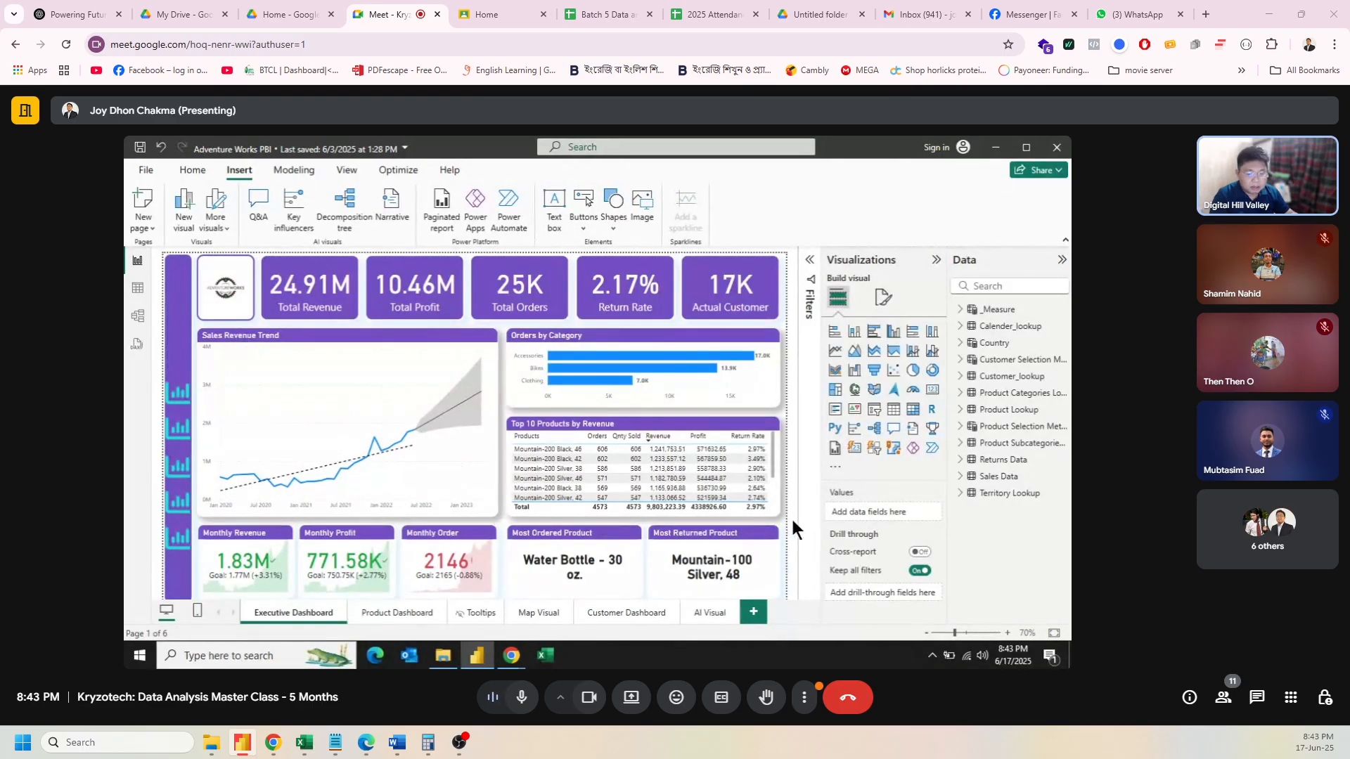
pyautogui.click(198, 427)
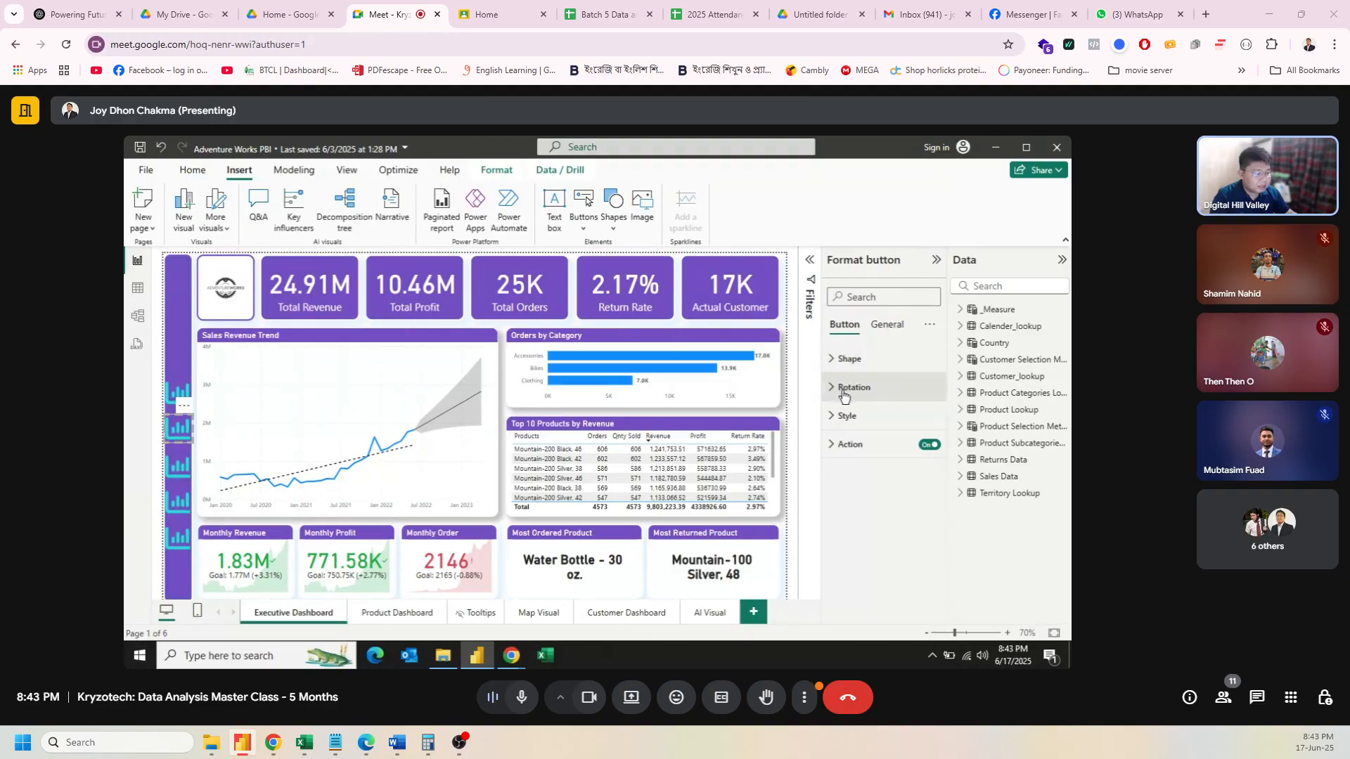
pyautogui.click(849, 416)
pyautogui.scroll(-2, 880, 433)
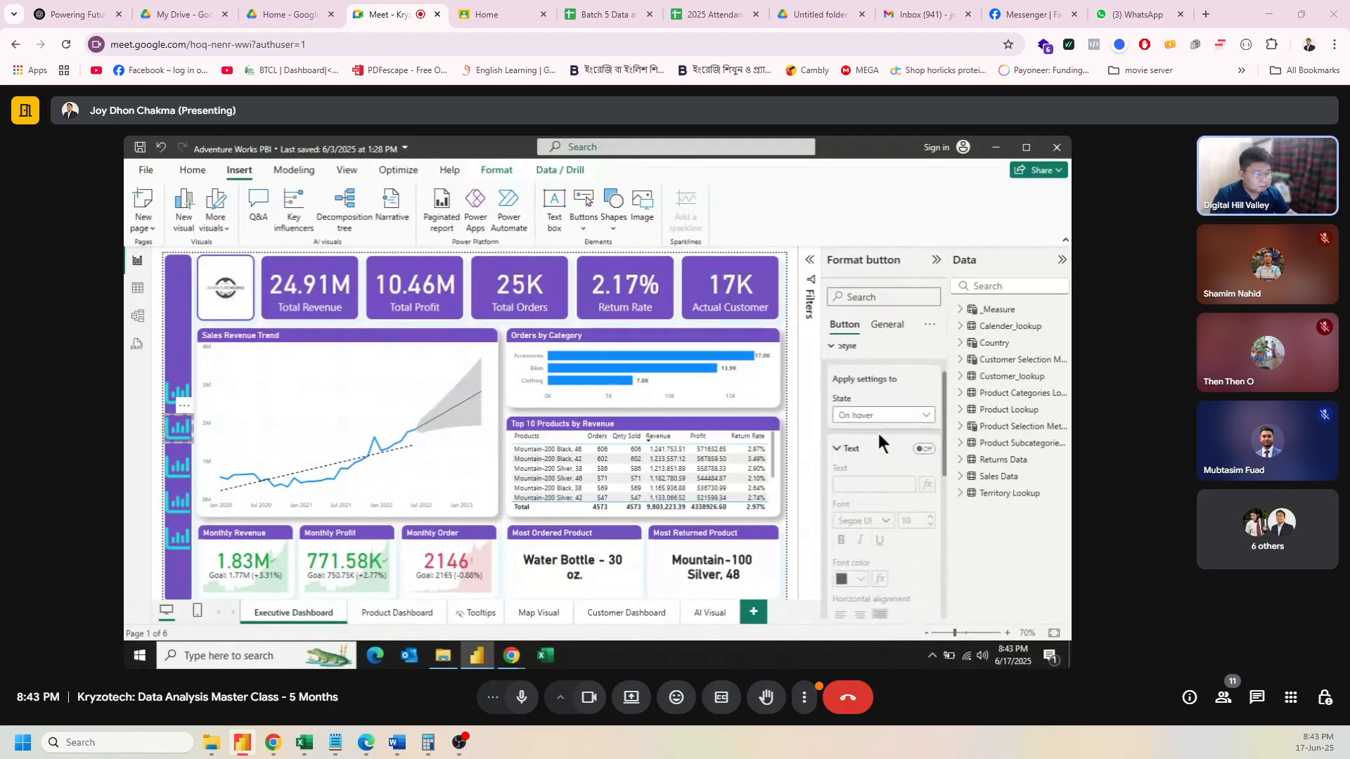
pyautogui.click(877, 416)
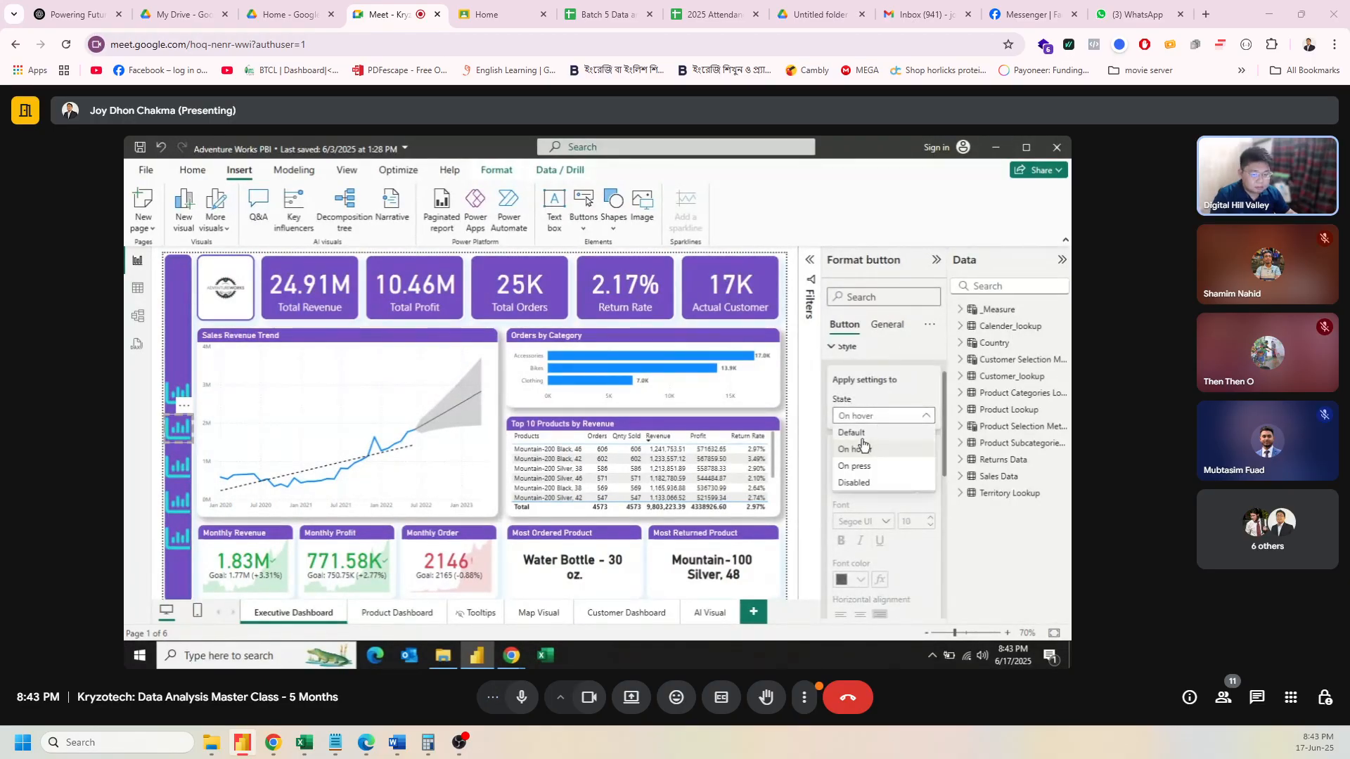
pyautogui.click(860, 434)
pyautogui.scroll(-10, 901, 483)
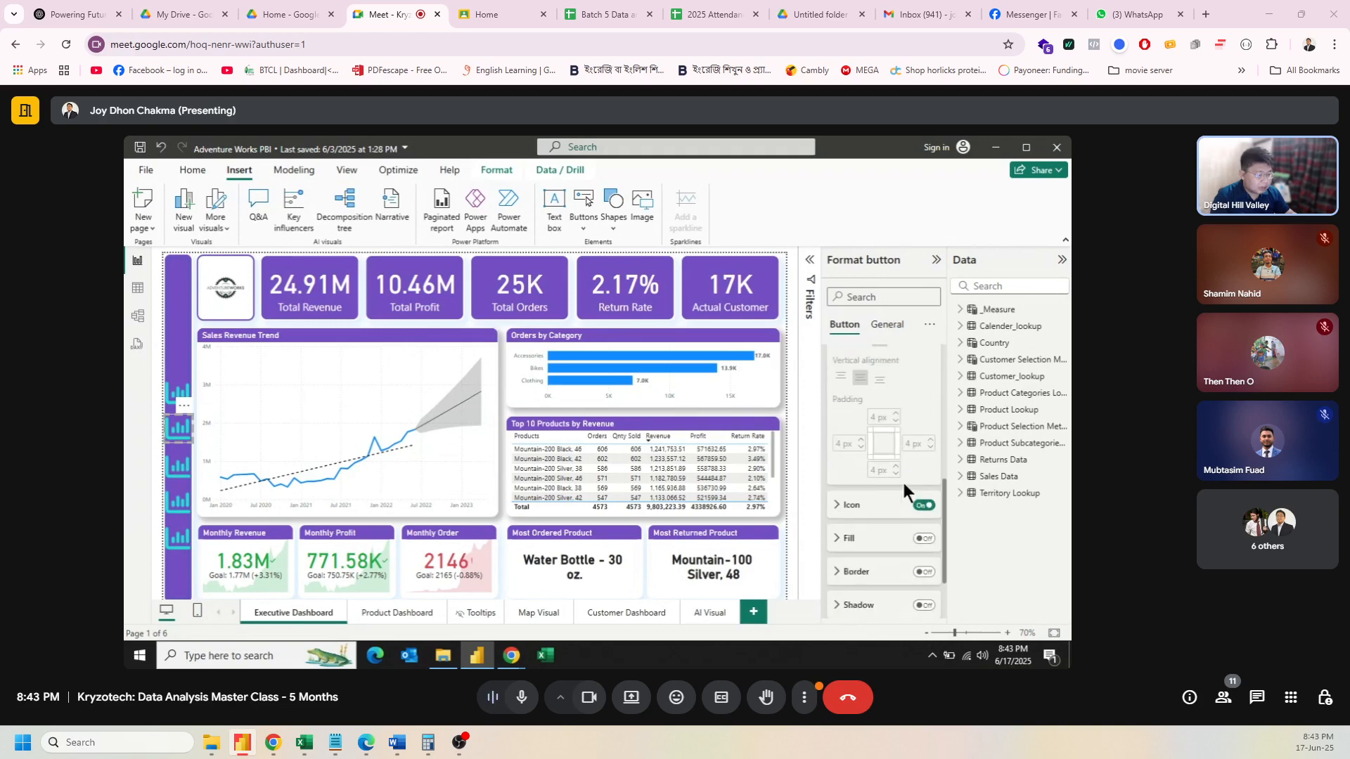
# Step: Load Product_Icon_Blue.png as the second button's default icon
pyautogui.click(852, 435)
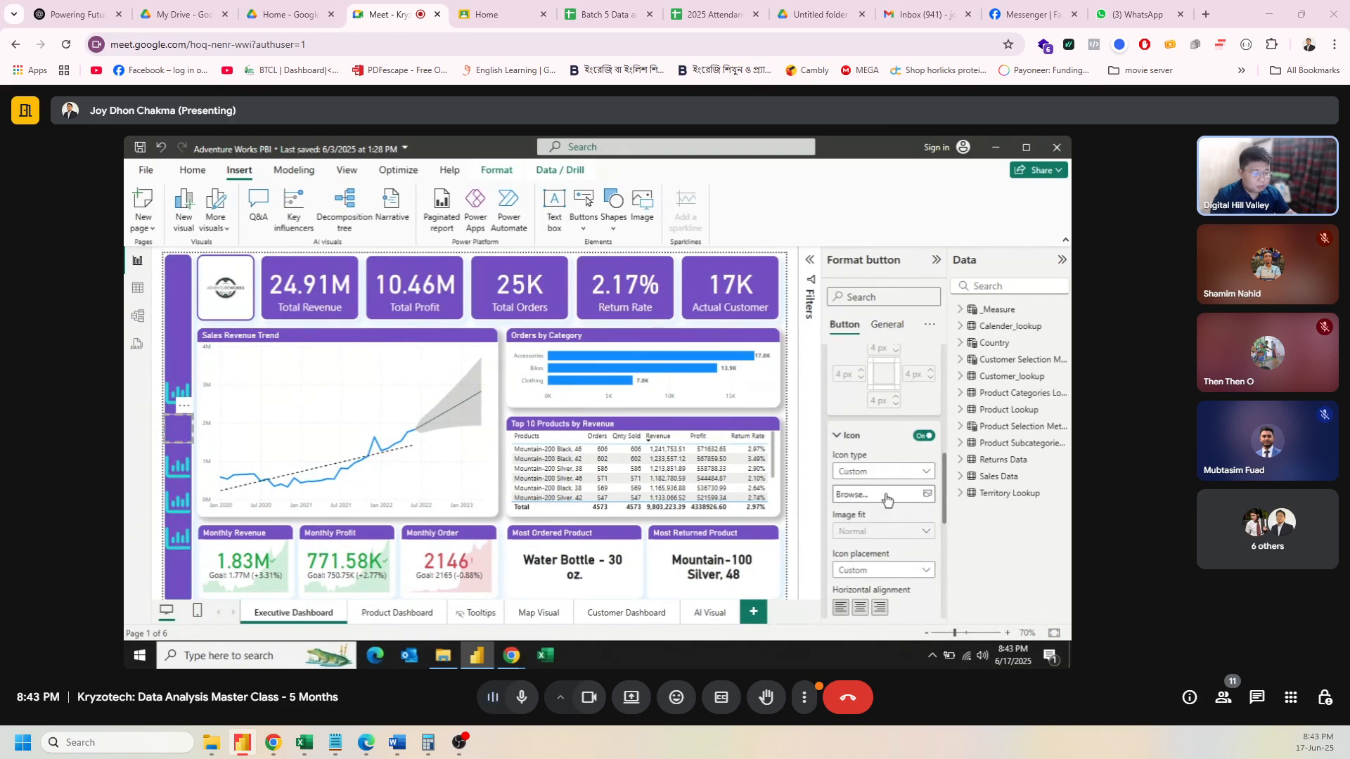
pyautogui.click(884, 493)
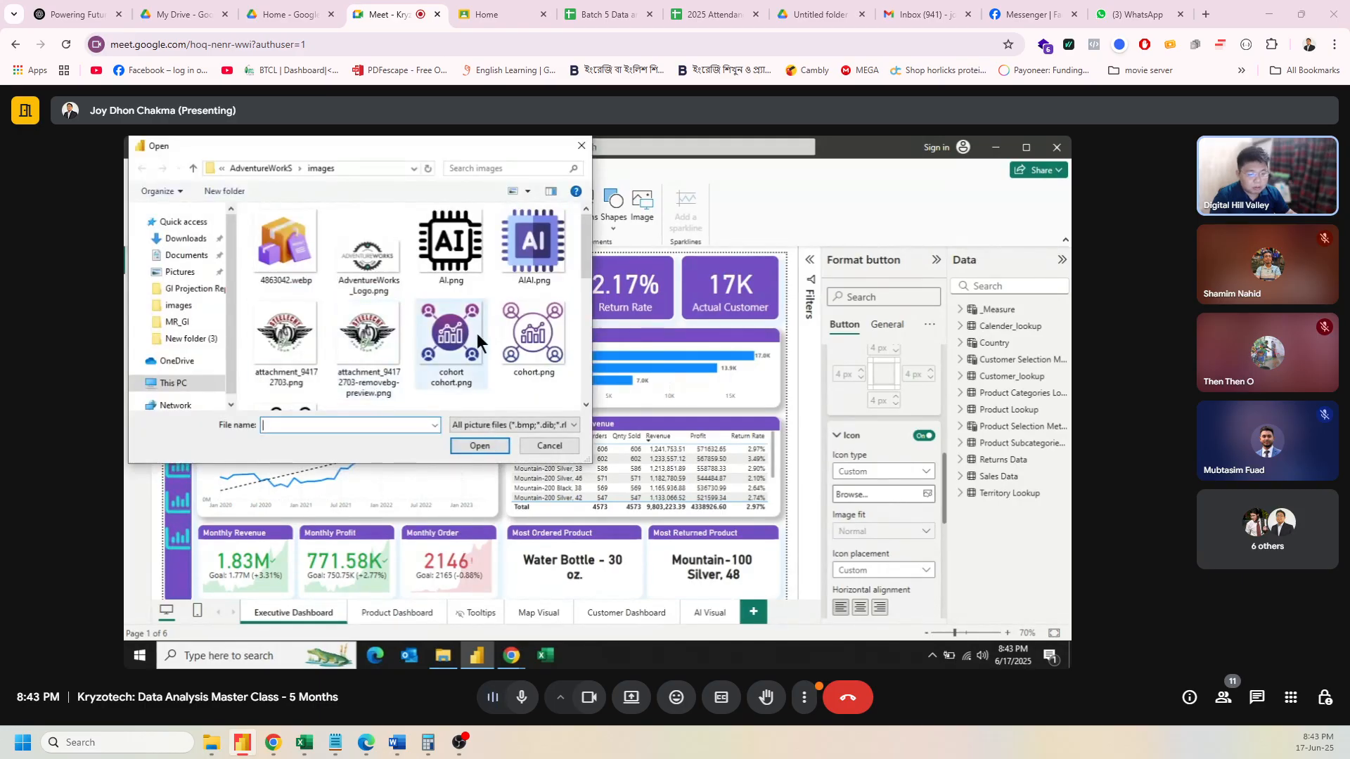
pyautogui.scroll(-3, 476, 333)
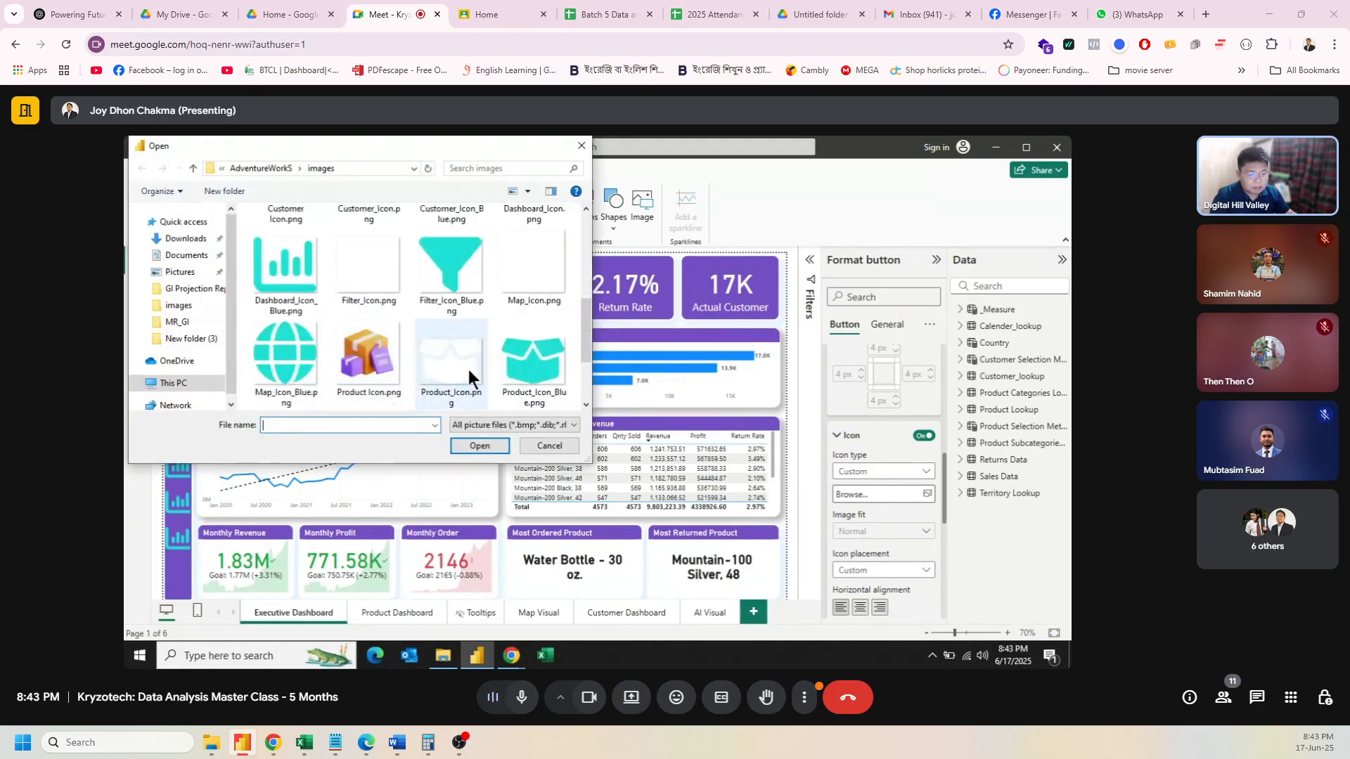
pyautogui.click(538, 371)
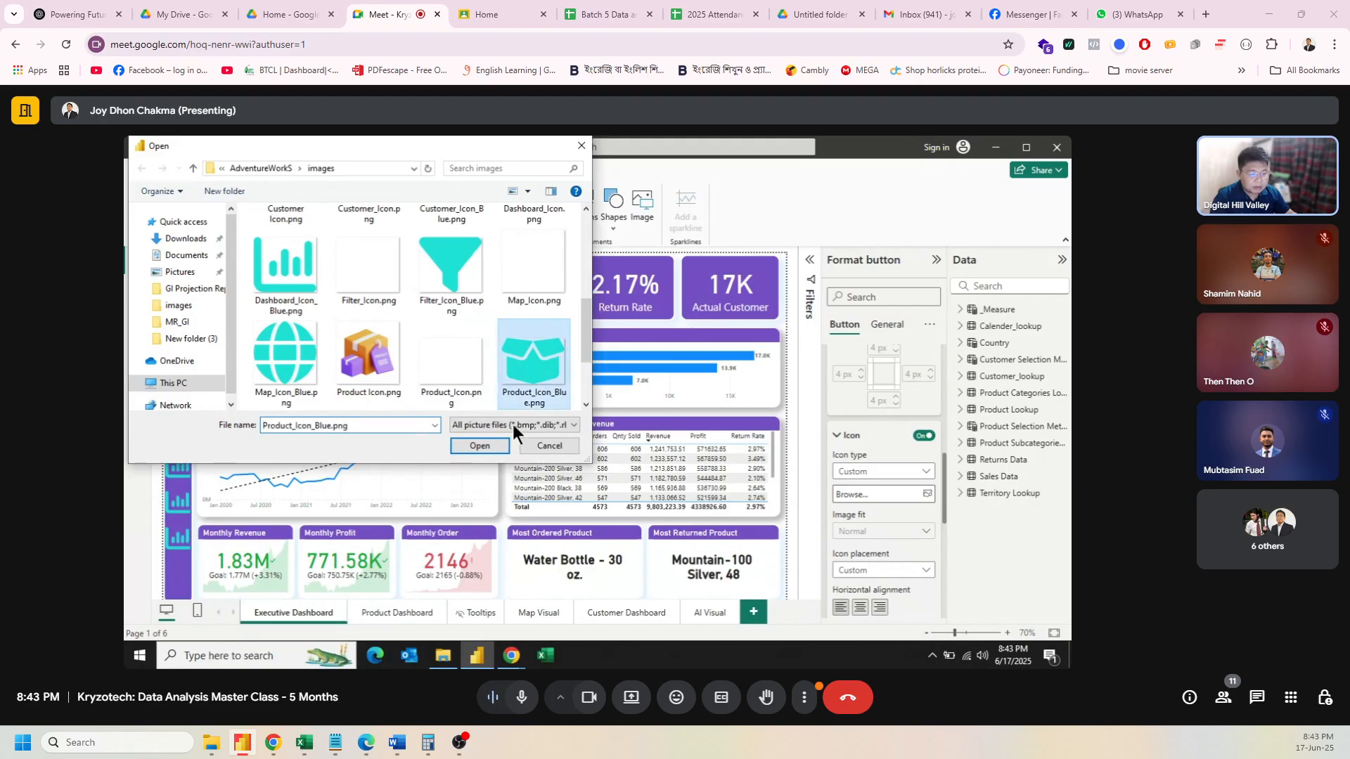
pyautogui.click(487, 447)
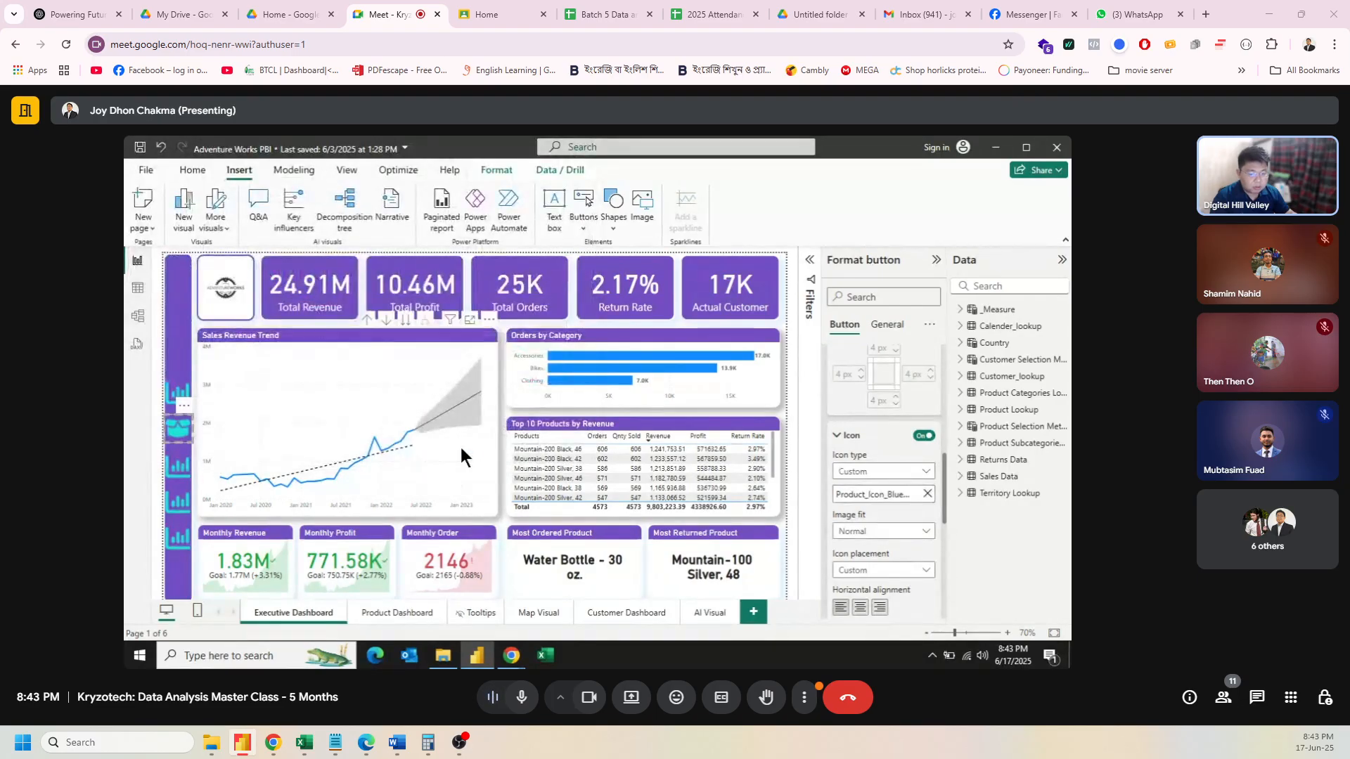
# Step: Switch to the On hover state and replace its icon with Product_Icon.png
pyautogui.scroll(3, 911, 464)
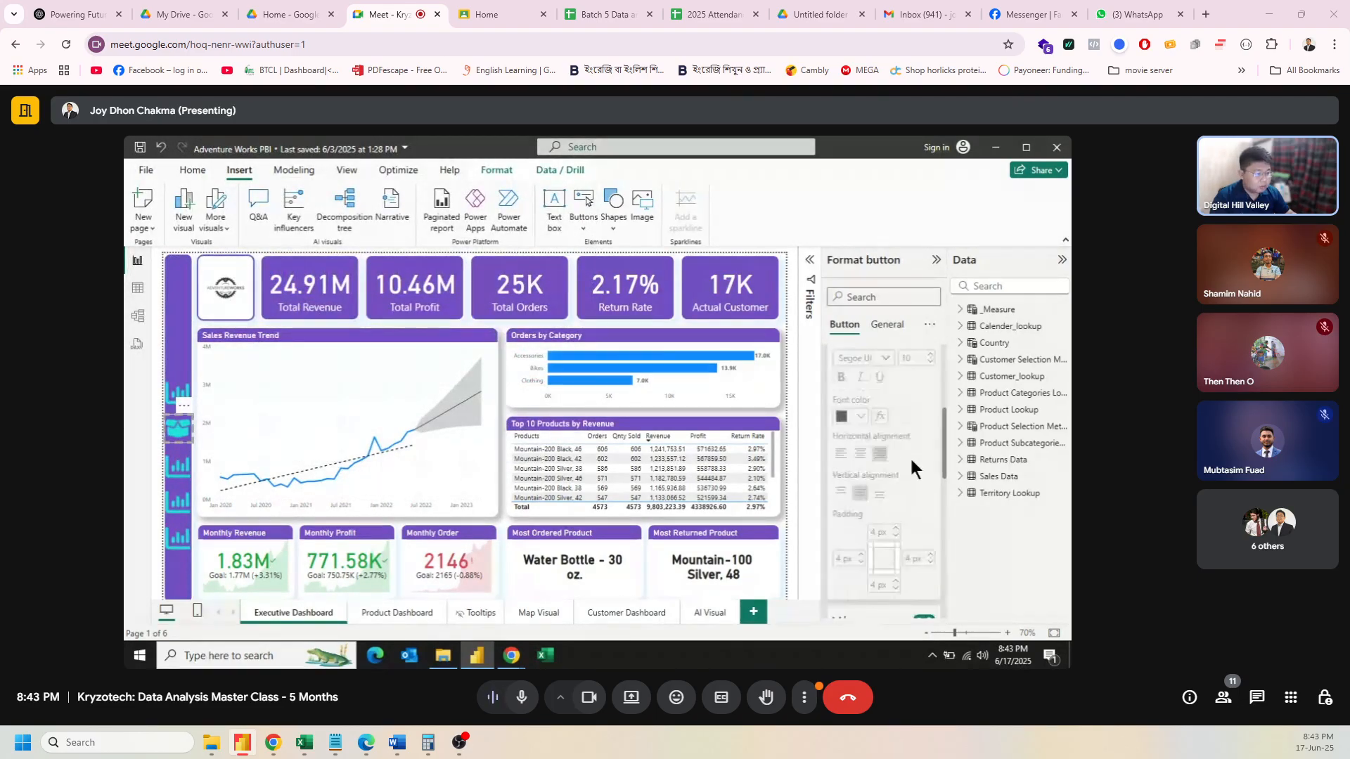
pyautogui.scroll(3, 912, 464)
pyautogui.click(893, 421)
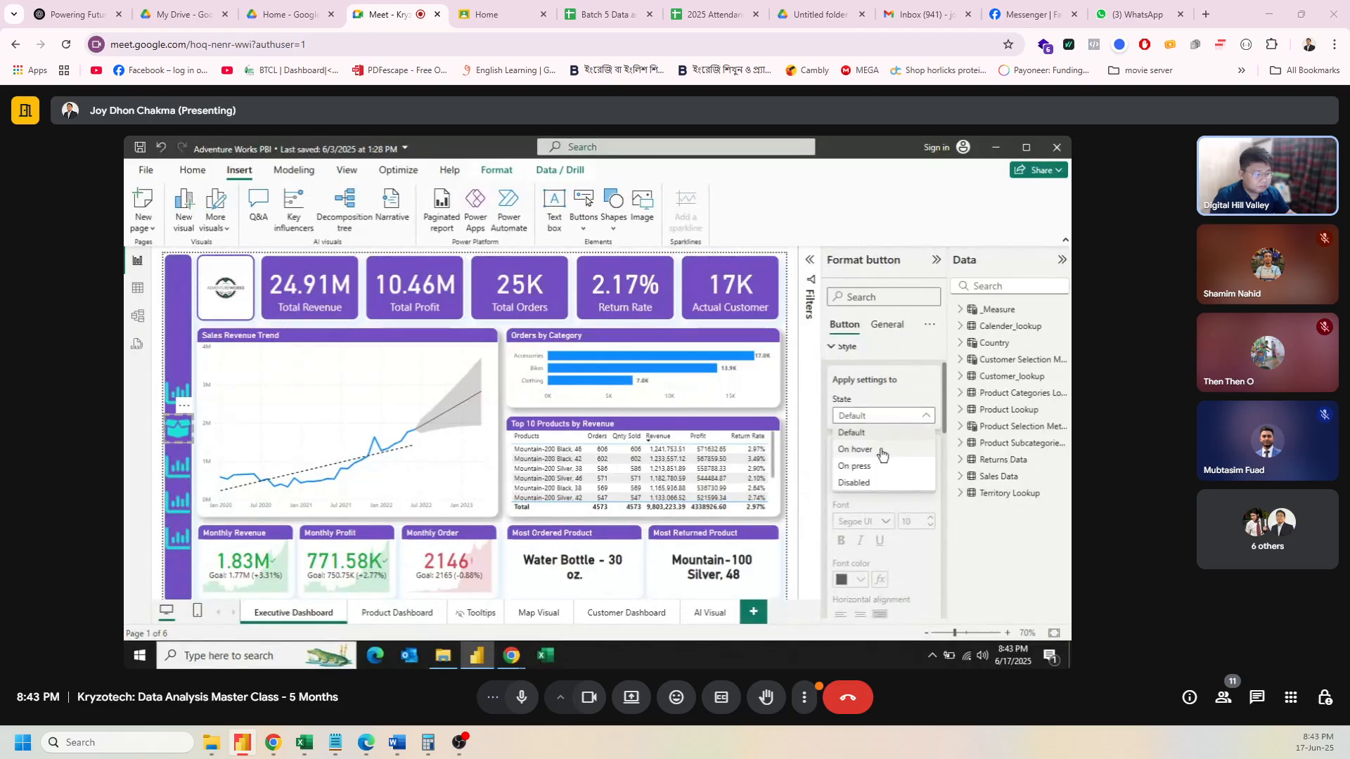
pyautogui.click(882, 452)
pyautogui.scroll(-4, 888, 465)
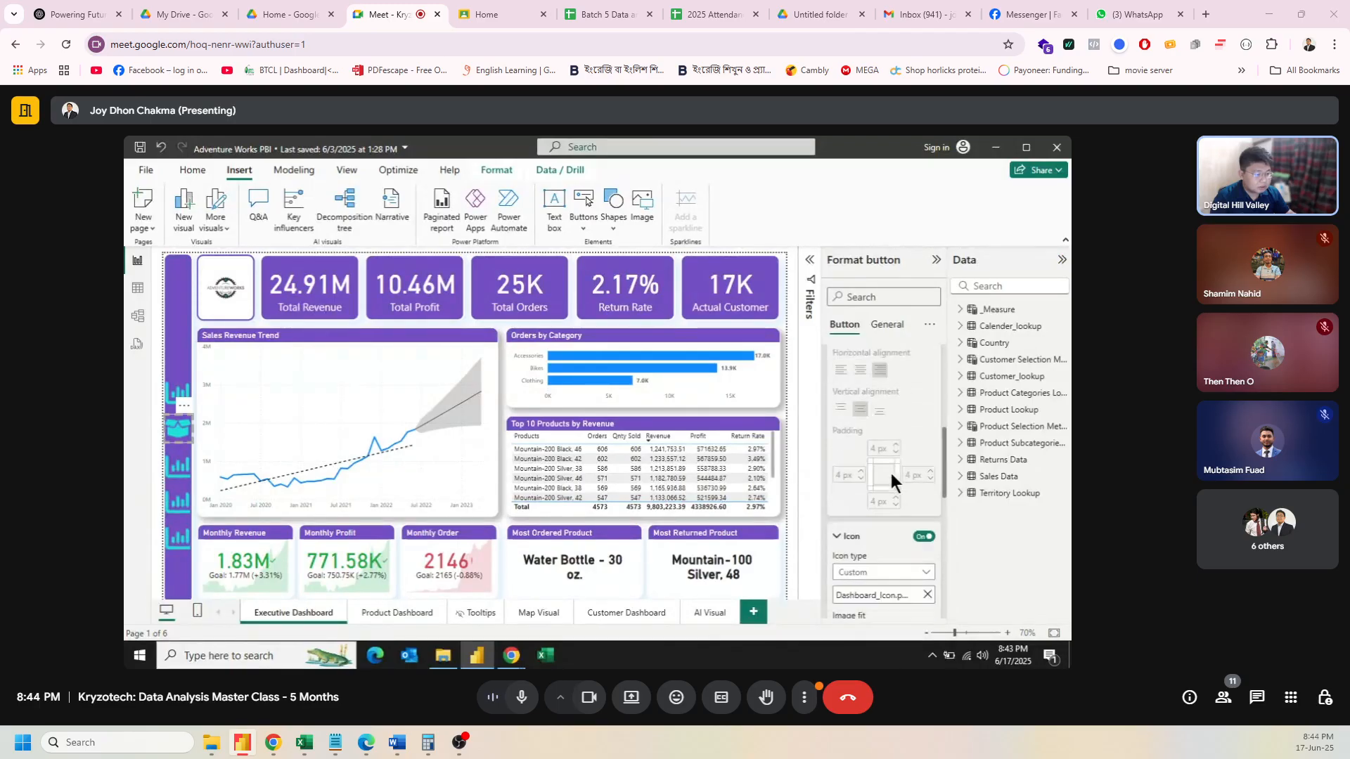
pyautogui.scroll(-2, 889, 470)
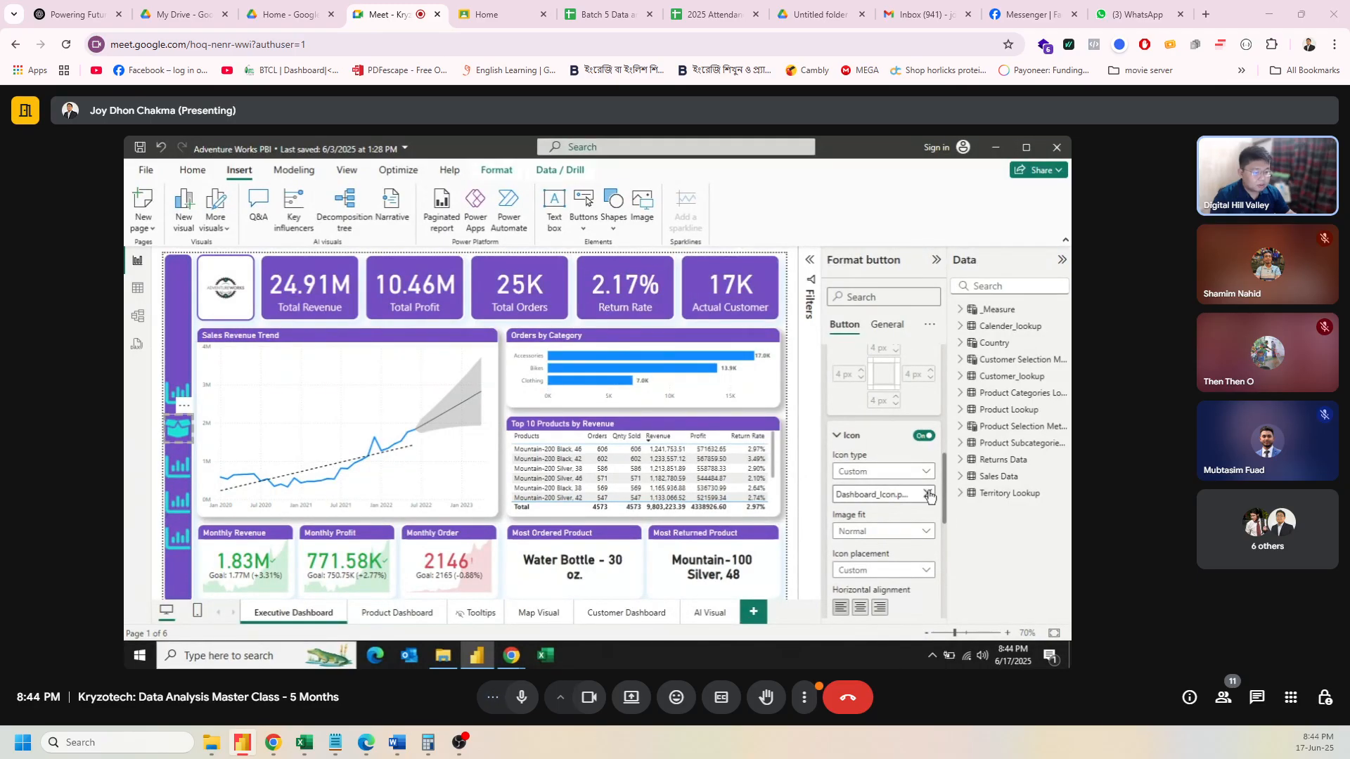
pyautogui.click(929, 496)
pyautogui.click(928, 495)
pyautogui.scroll(-1, 457, 361)
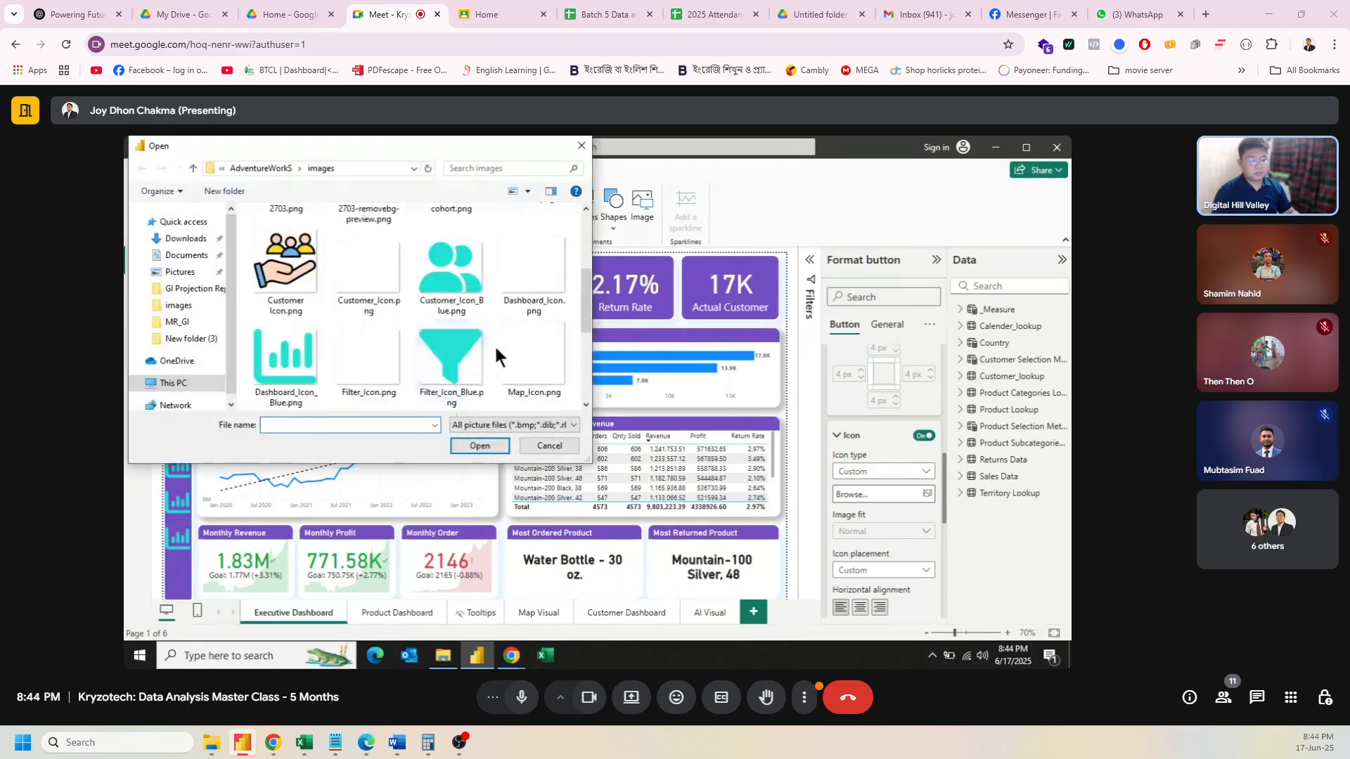
pyautogui.scroll(-1, 495, 344)
pyautogui.click(466, 362)
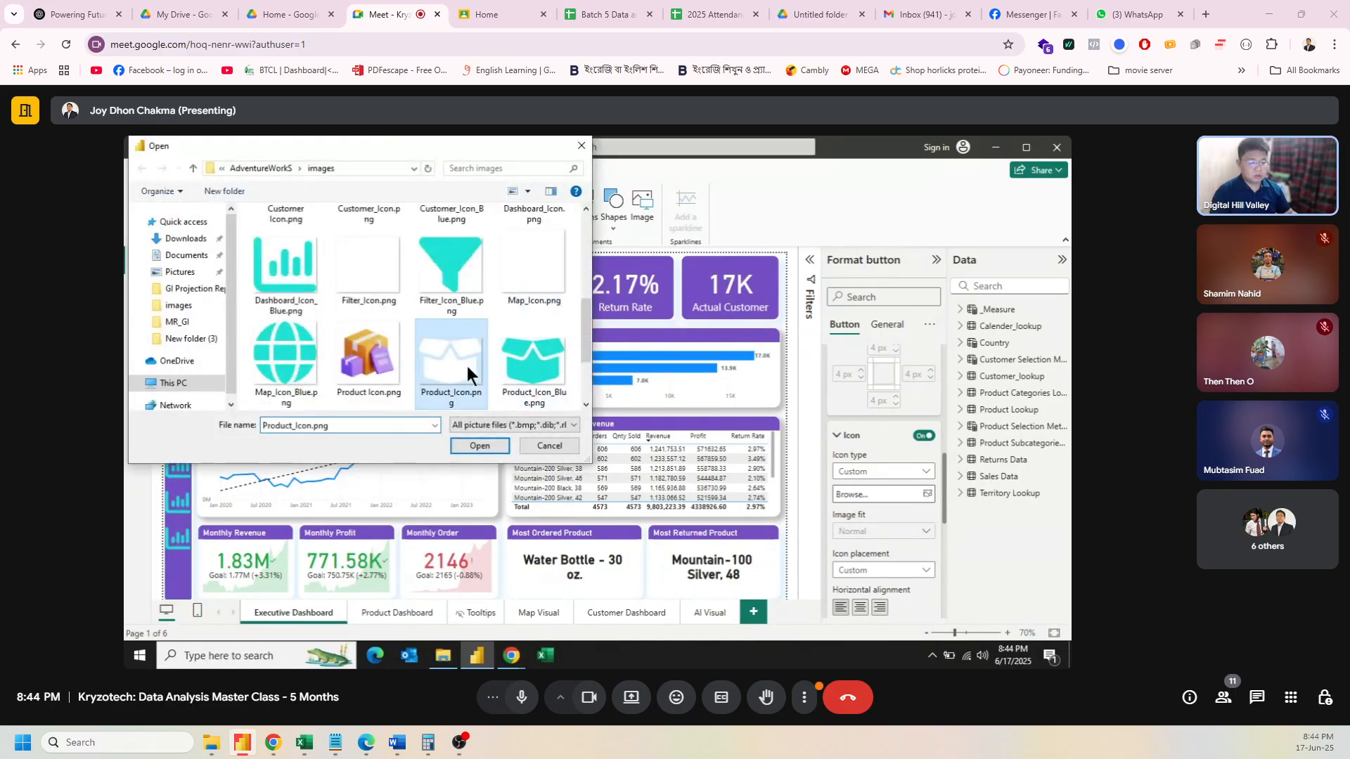
pyautogui.click(494, 447)
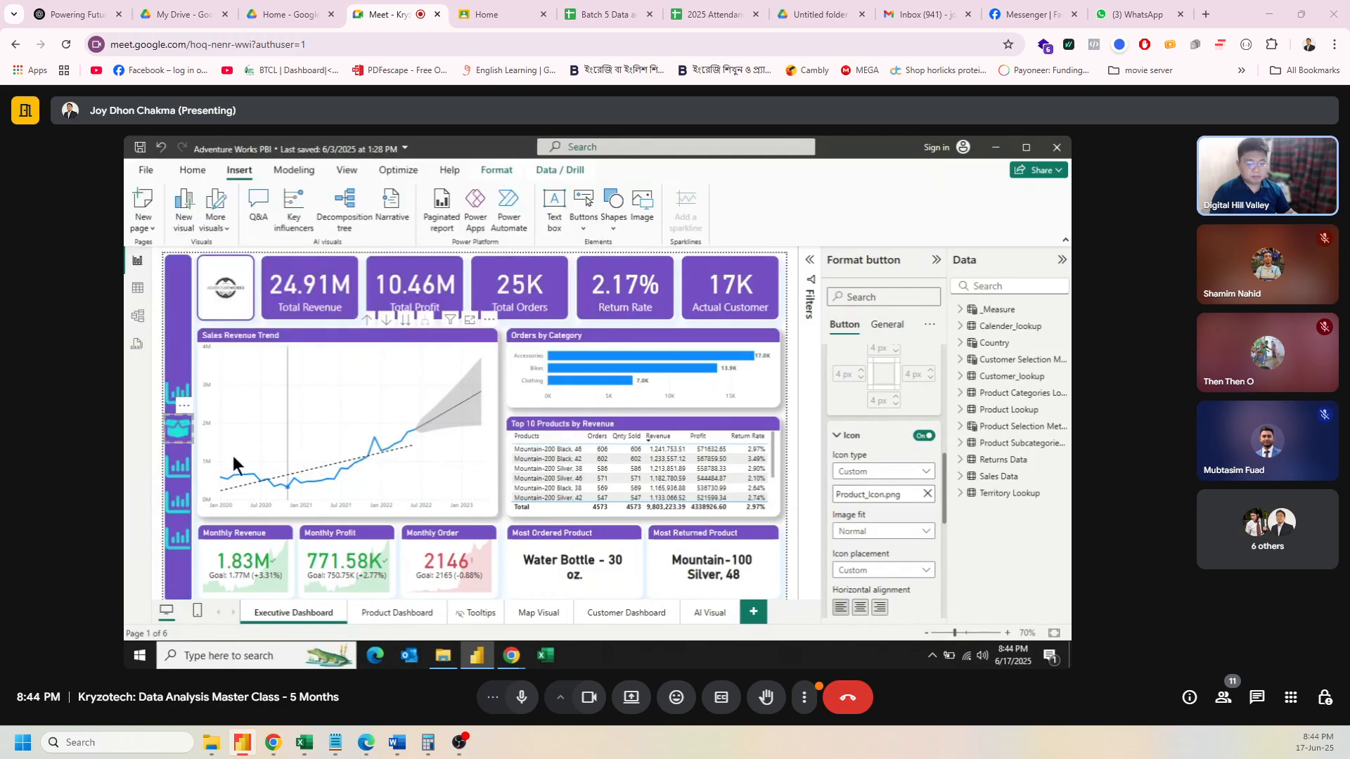
# Step: Select the third sidebar button and swap its Dashboard_Icon for Map_Icon.png
pyautogui.click(180, 465)
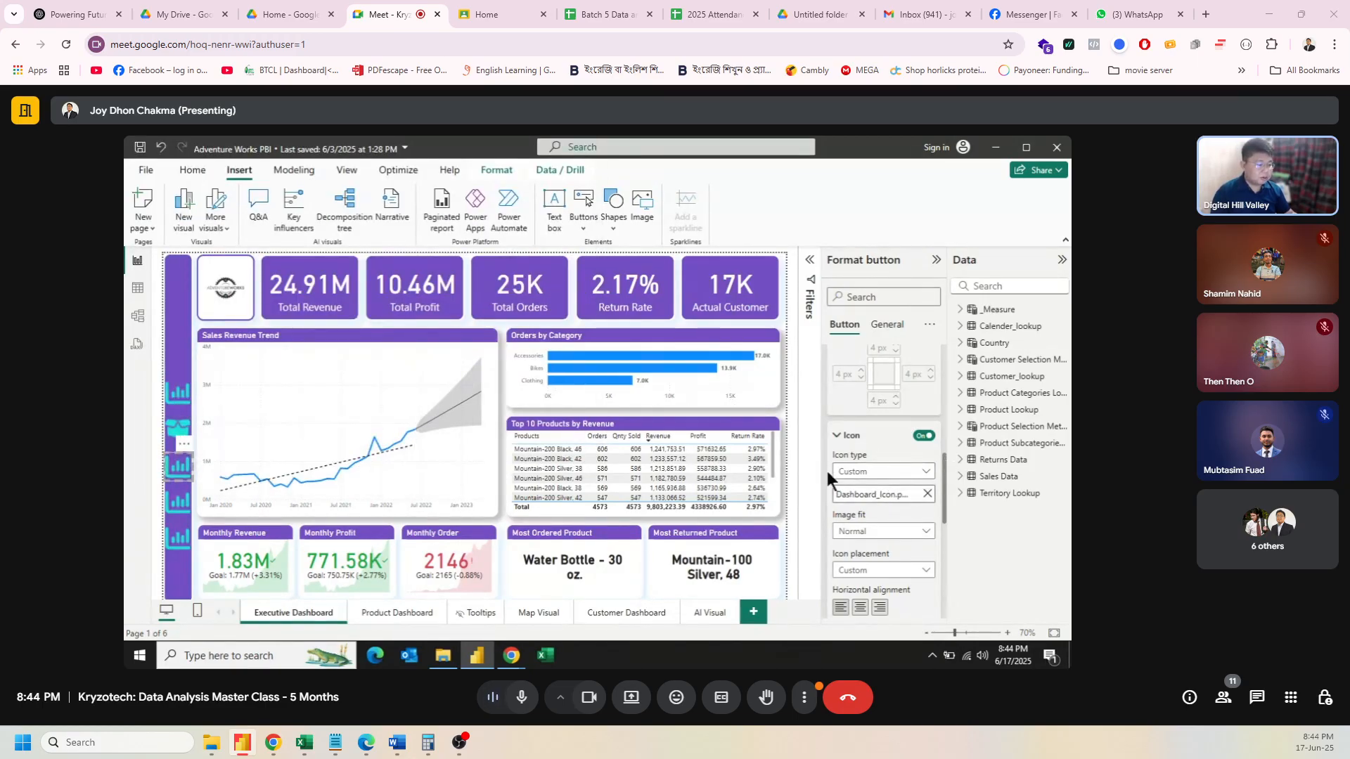
pyautogui.scroll(3, 864, 429)
pyautogui.scroll(-2, 863, 425)
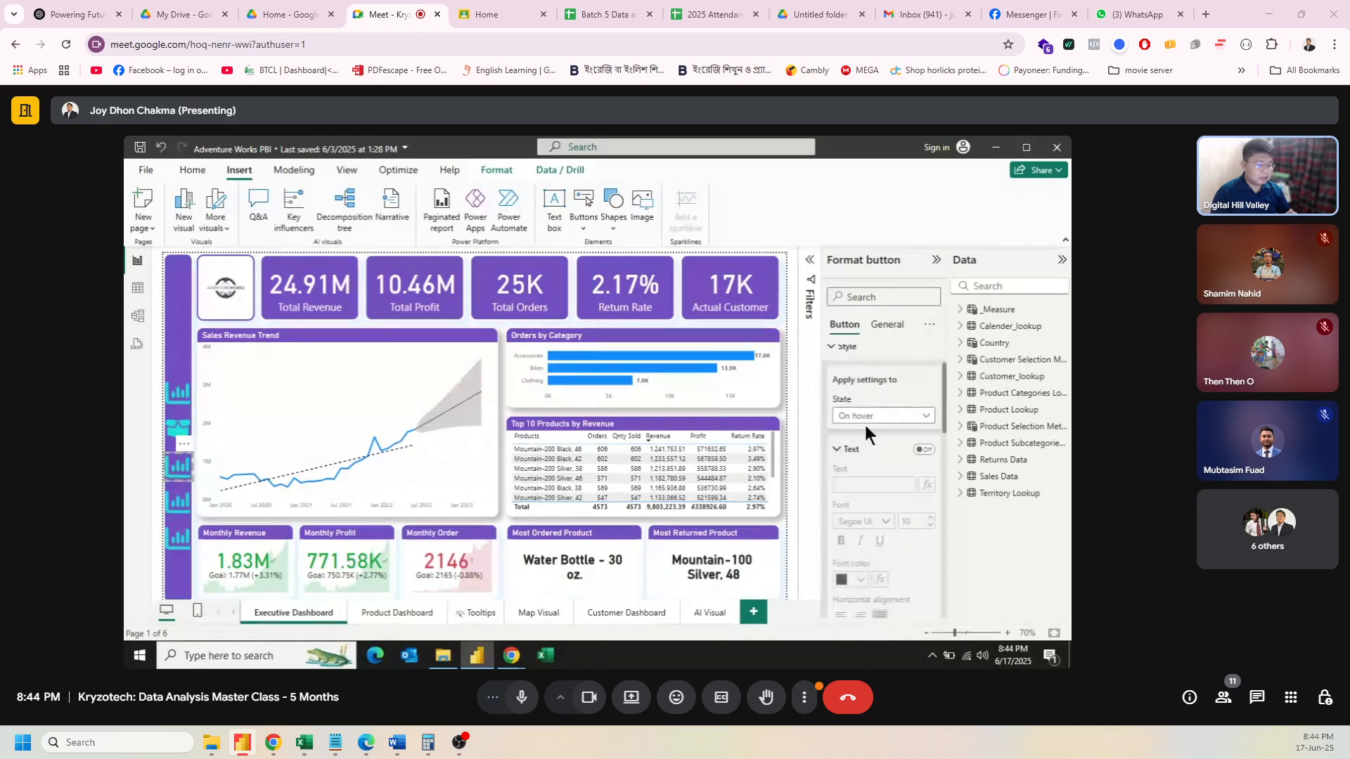
pyautogui.scroll(-2, 903, 504)
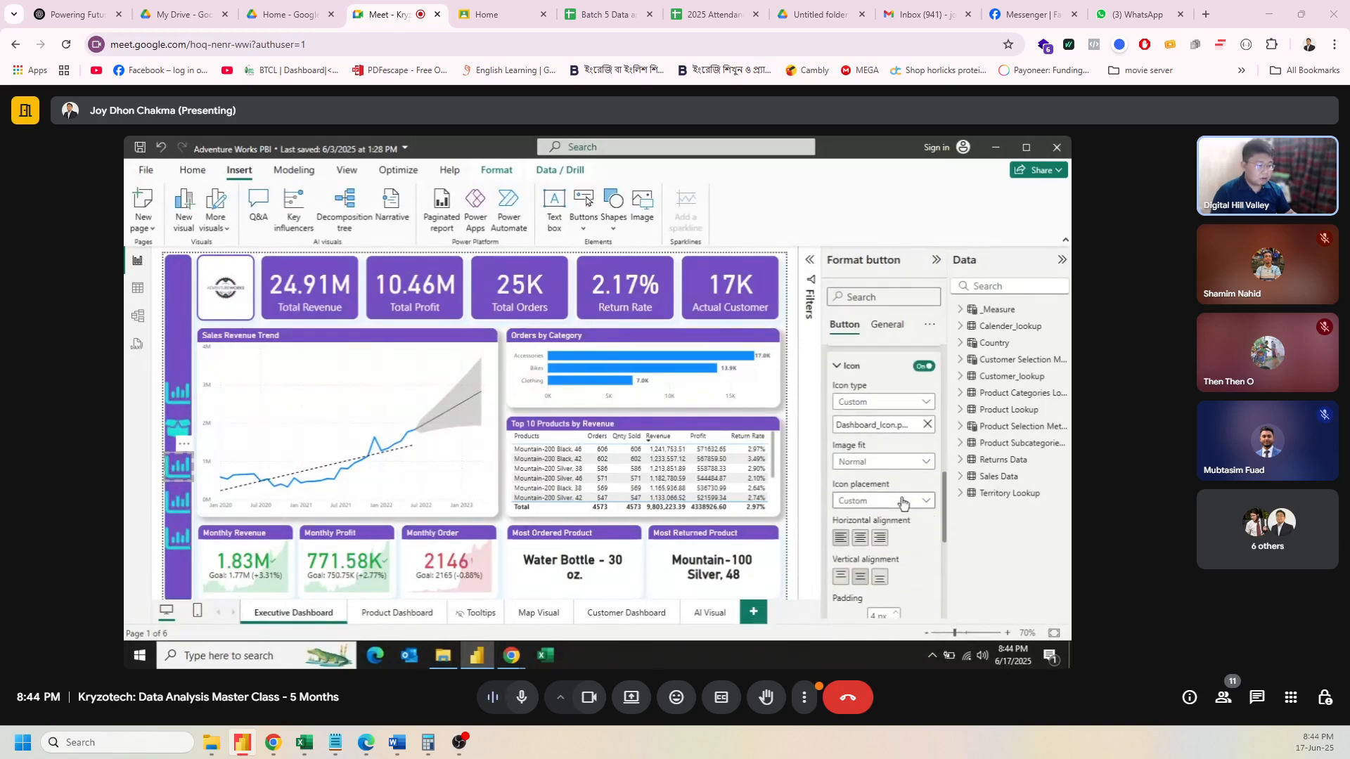
pyautogui.click(926, 425)
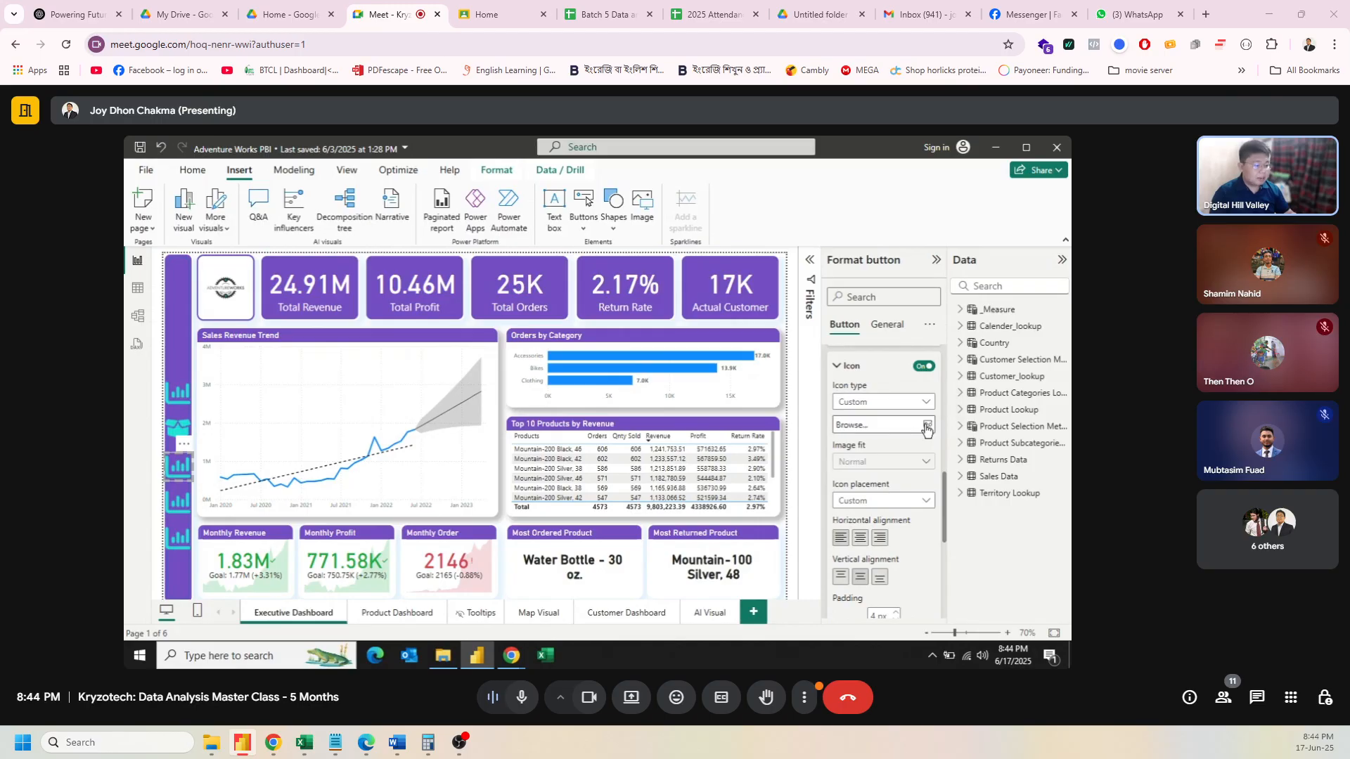
pyautogui.click(888, 426)
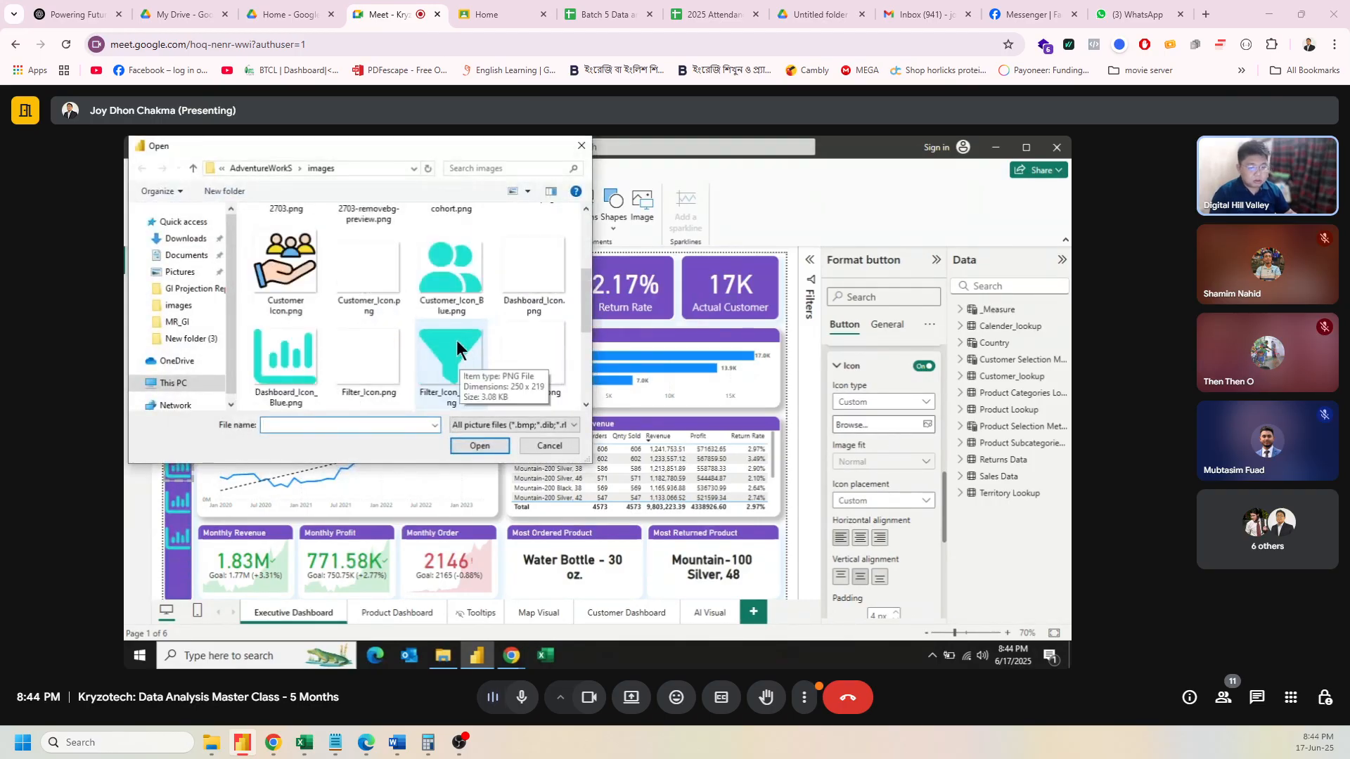
pyautogui.scroll(2, 464, 337)
pyautogui.scroll(-1, 498, 332)
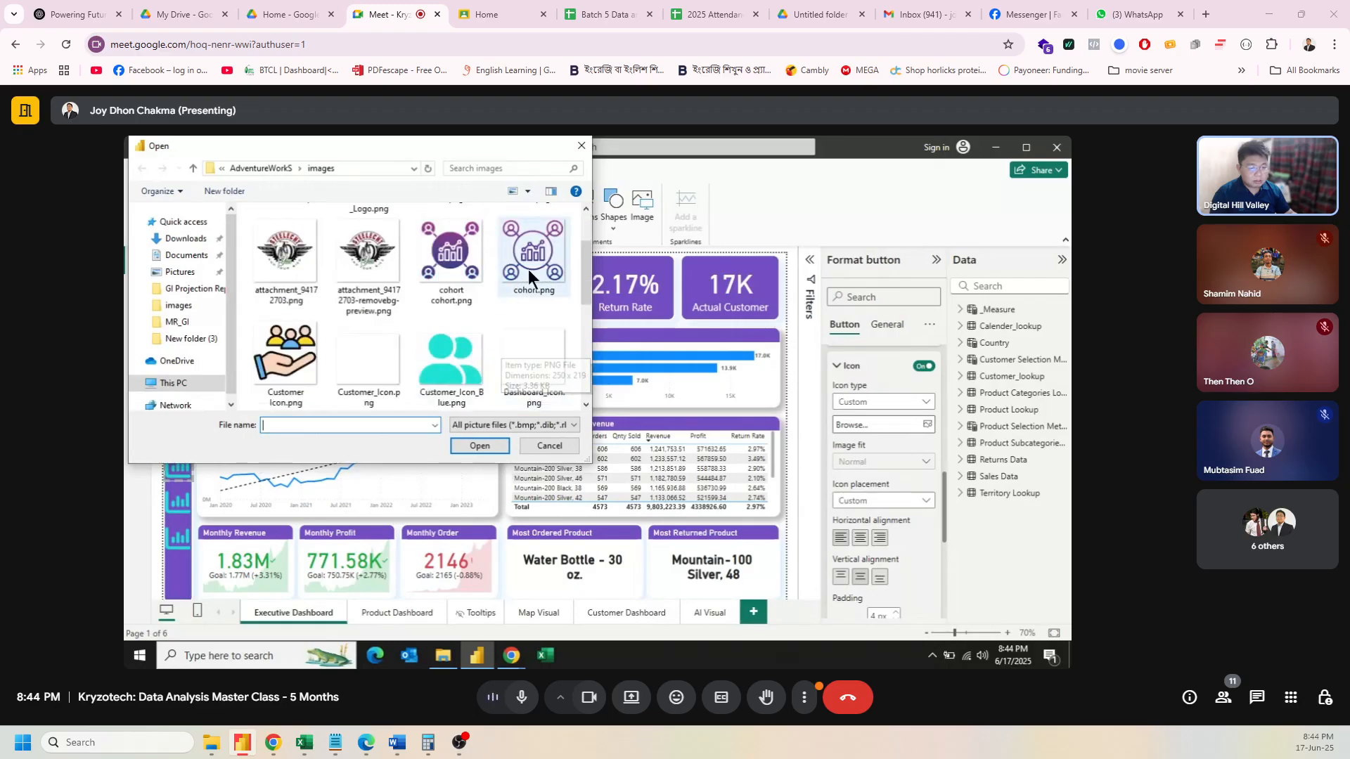
pyautogui.scroll(-1, 547, 381)
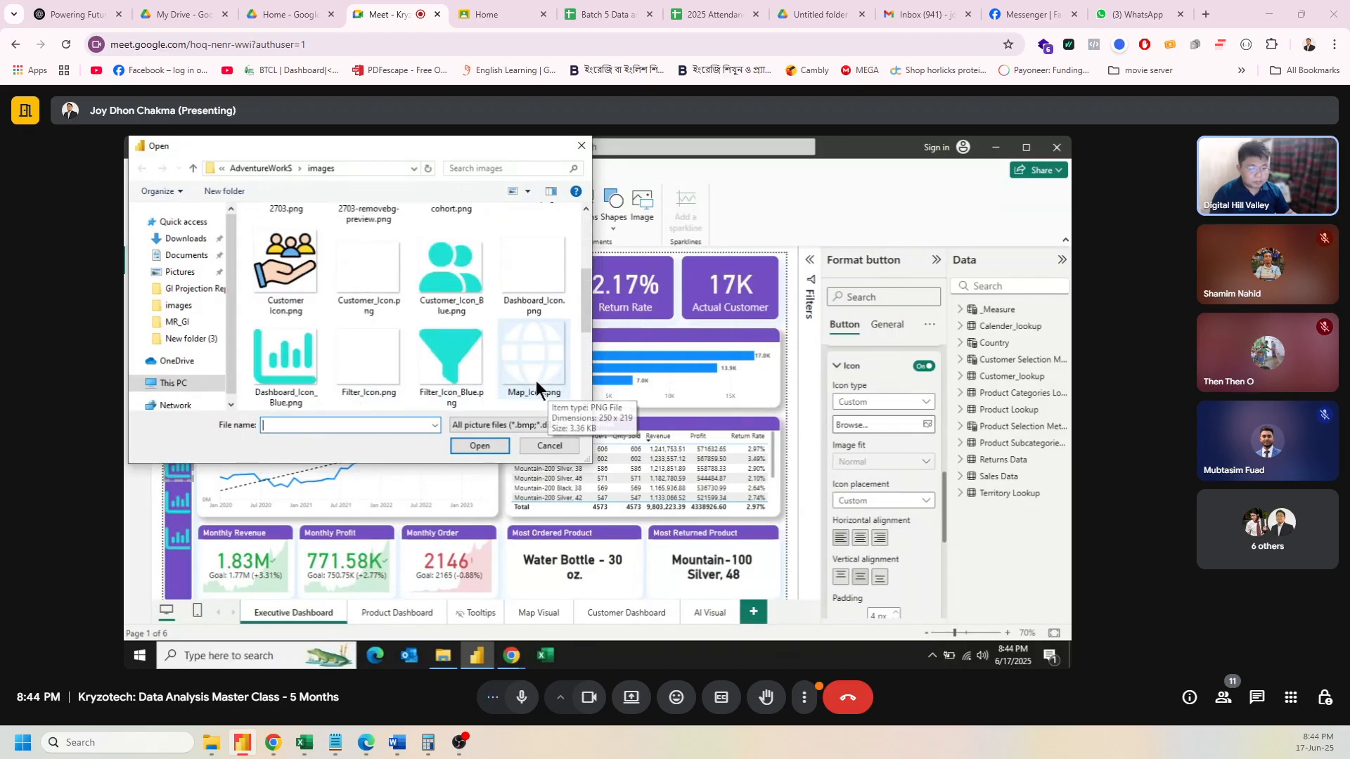
pyautogui.click(520, 365)
pyautogui.click(477, 446)
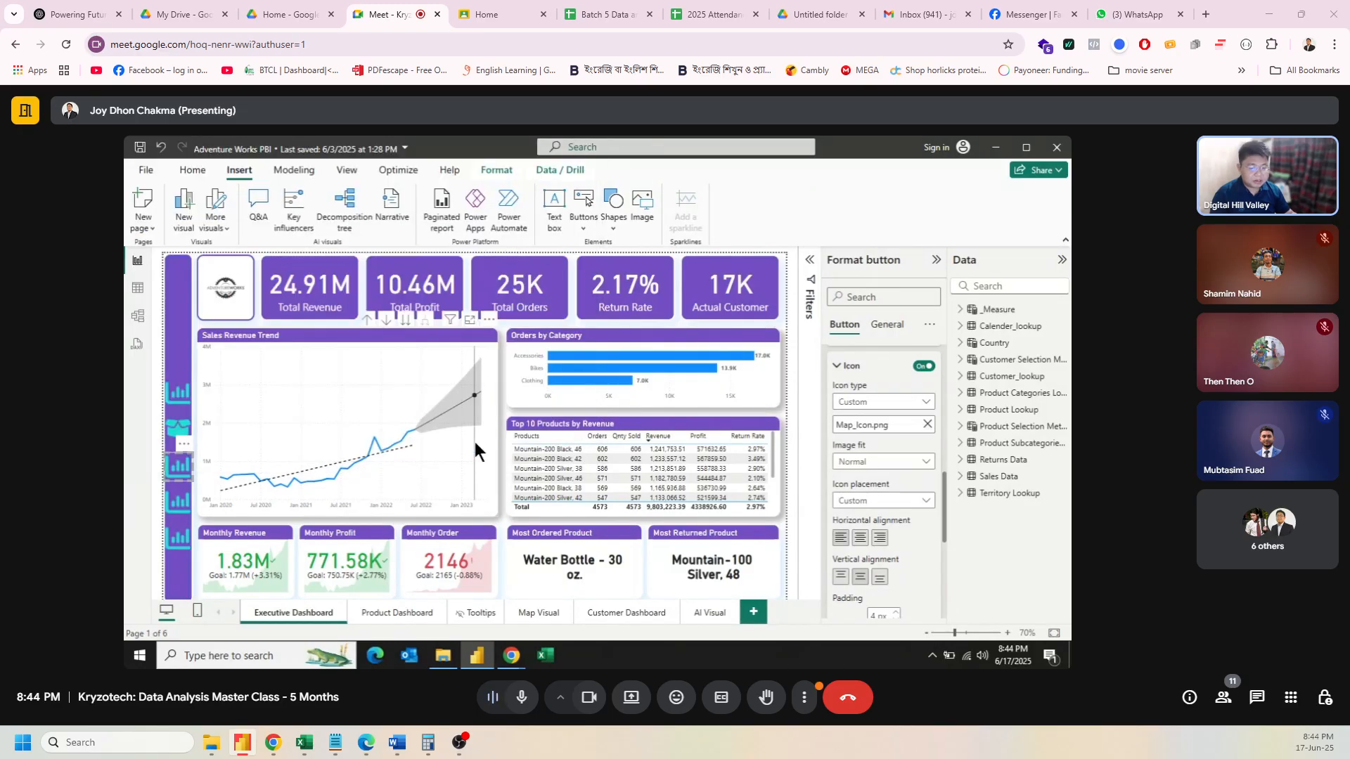
# Step: Replace the third button's on-hover icon with the blue globe Map_Icon_Blue.png
pyautogui.scroll(-5, 915, 409)
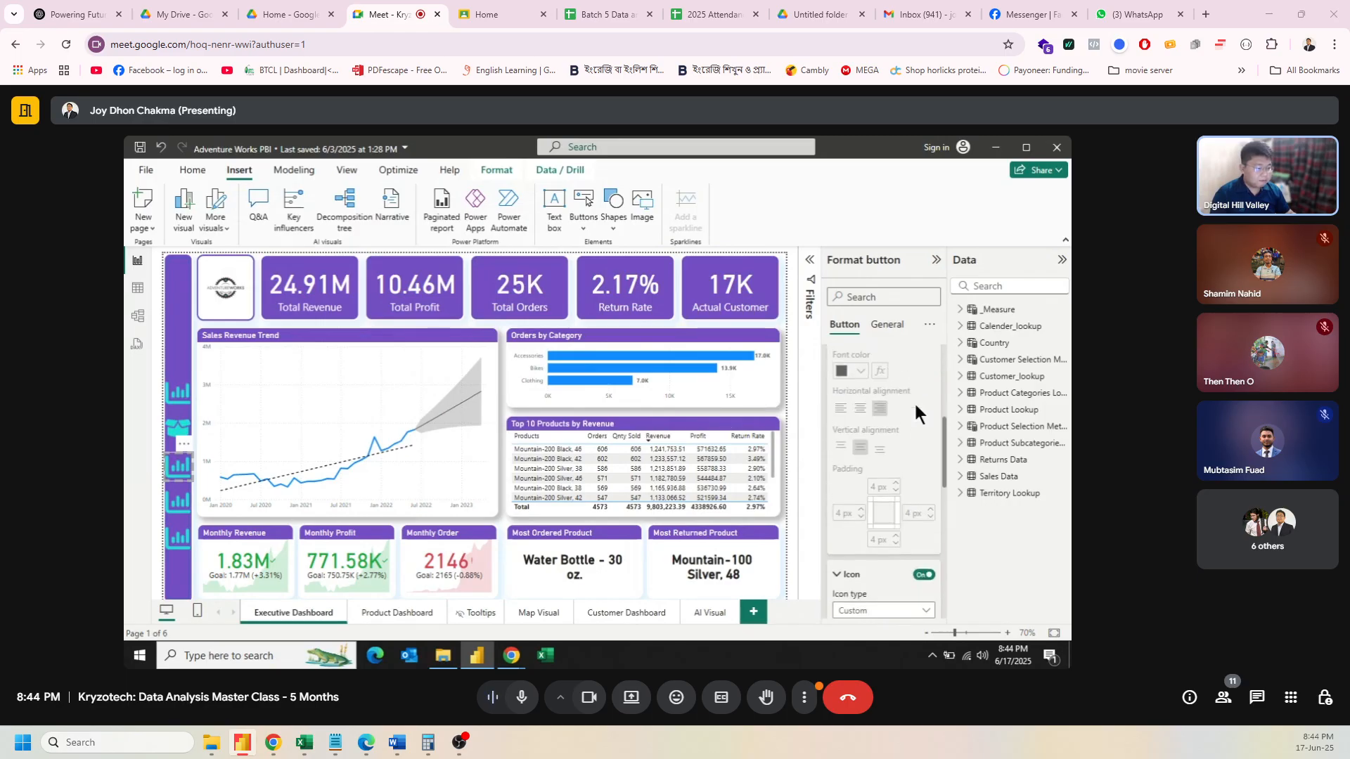
pyautogui.scroll(-2, 914, 407)
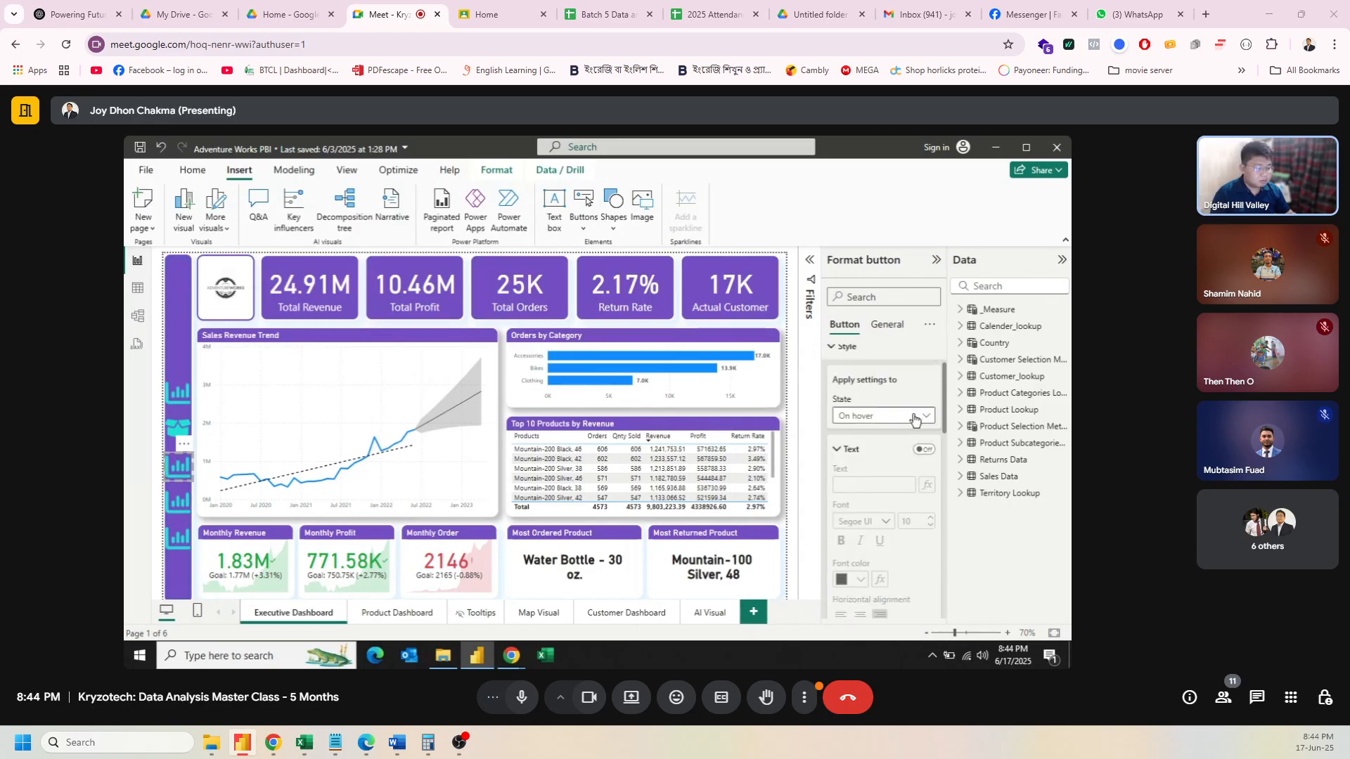
pyautogui.scroll(-8, 886, 436)
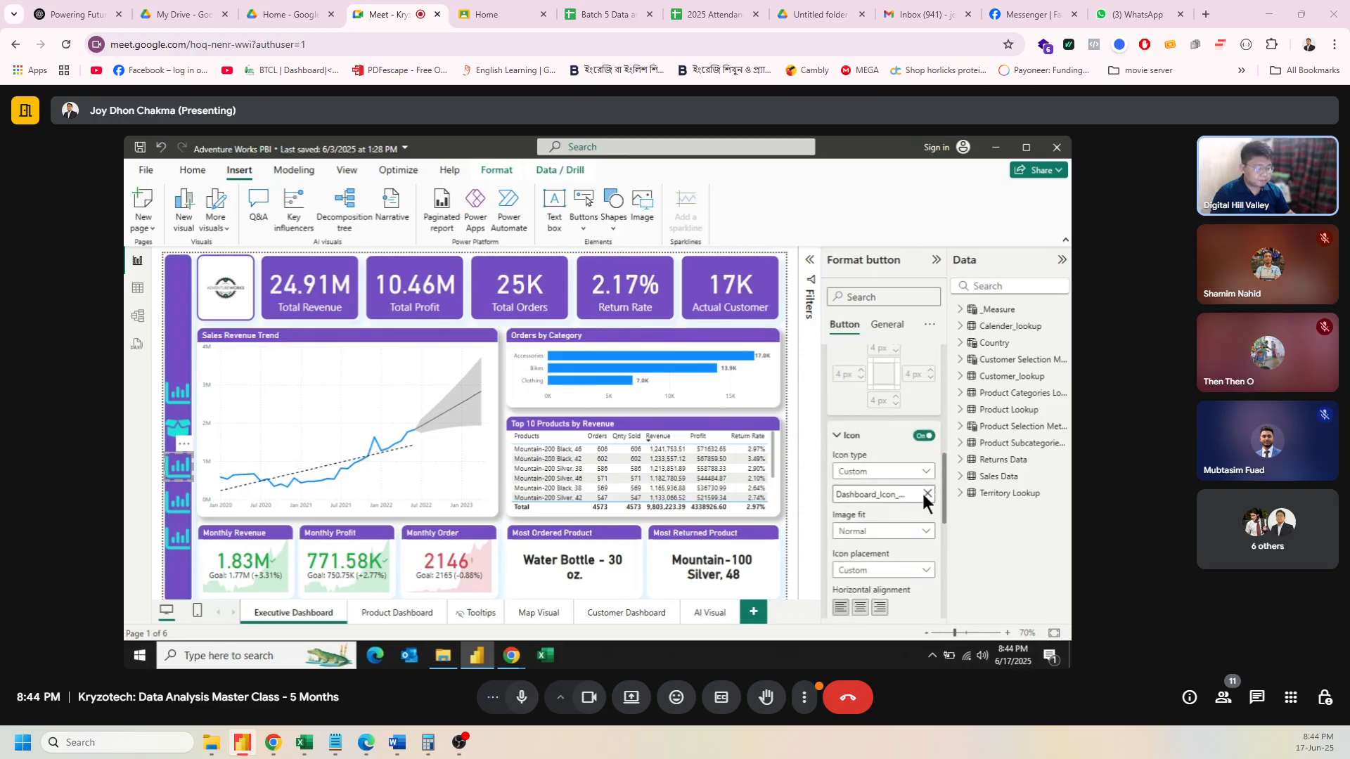
pyautogui.click(928, 493)
pyautogui.click(928, 494)
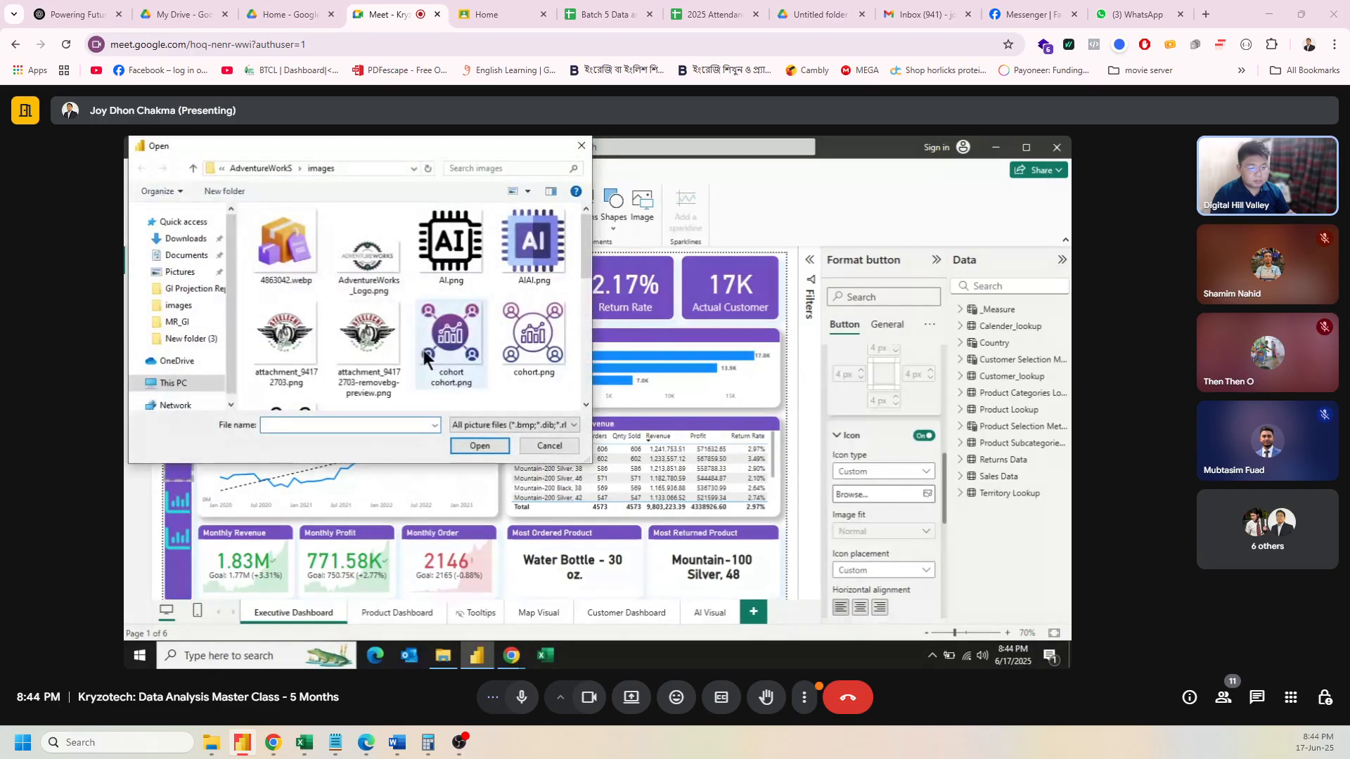
pyautogui.scroll(-2, 422, 347)
pyautogui.scroll(-1, 534, 348)
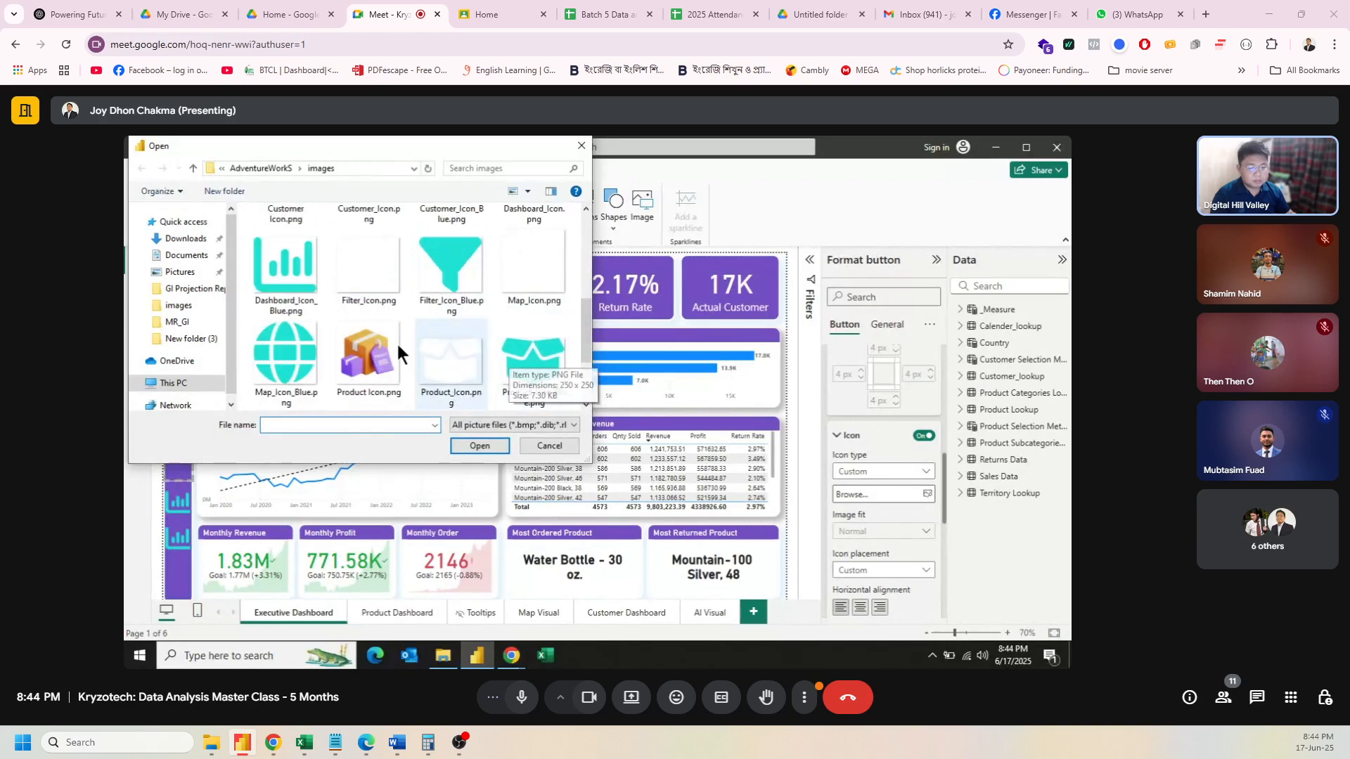
pyautogui.click(298, 346)
pyautogui.click(478, 446)
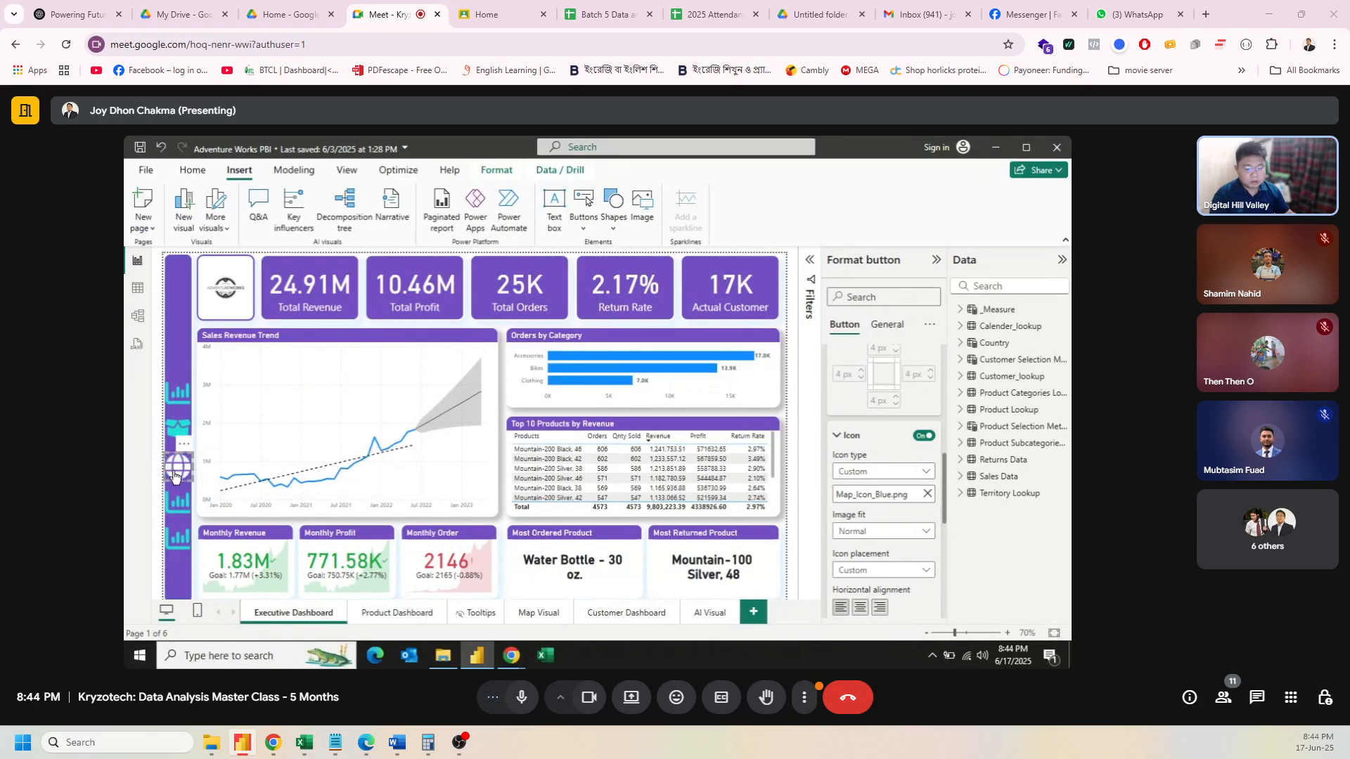
pyautogui.click(179, 501)
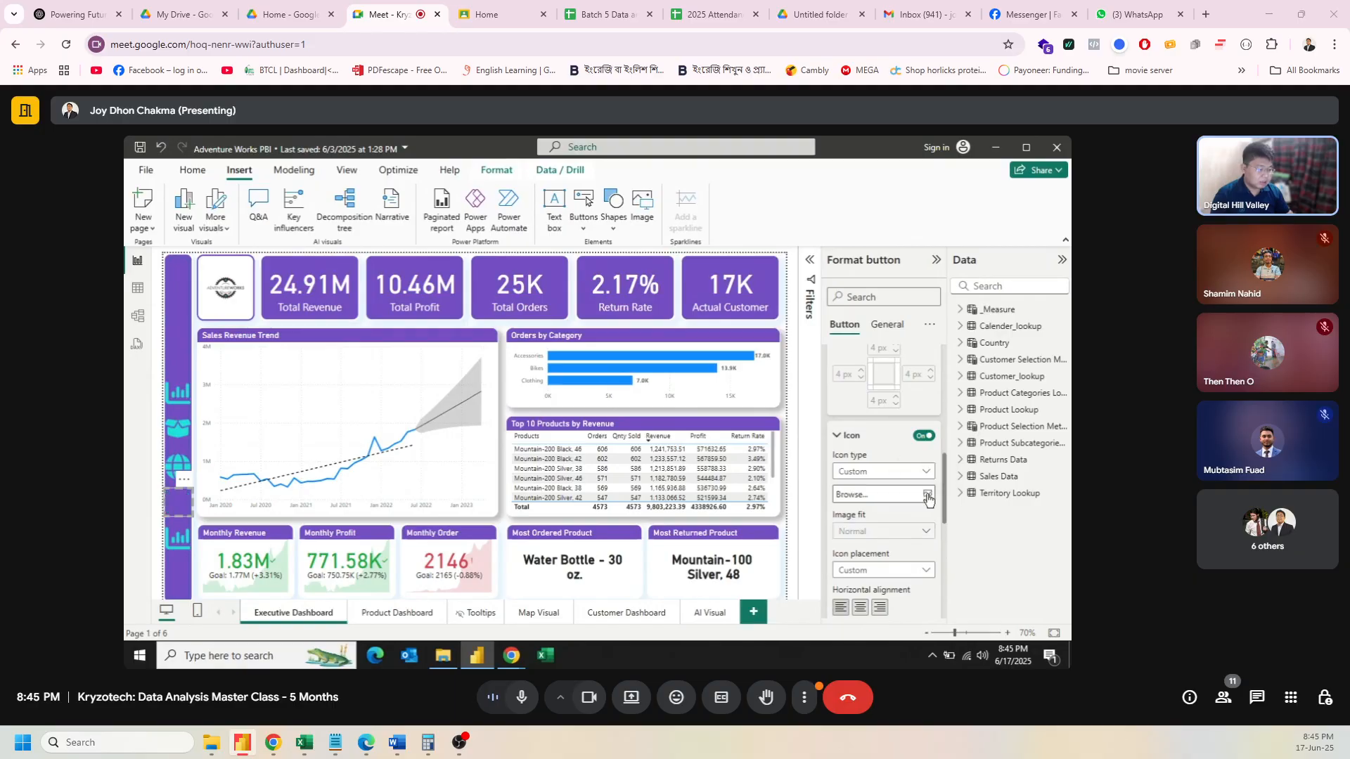
# Step: Give the fourth button Customer_Icon_Blue.png as its on-hover icon
pyautogui.click(928, 495)
pyautogui.scroll(-5, 921, 484)
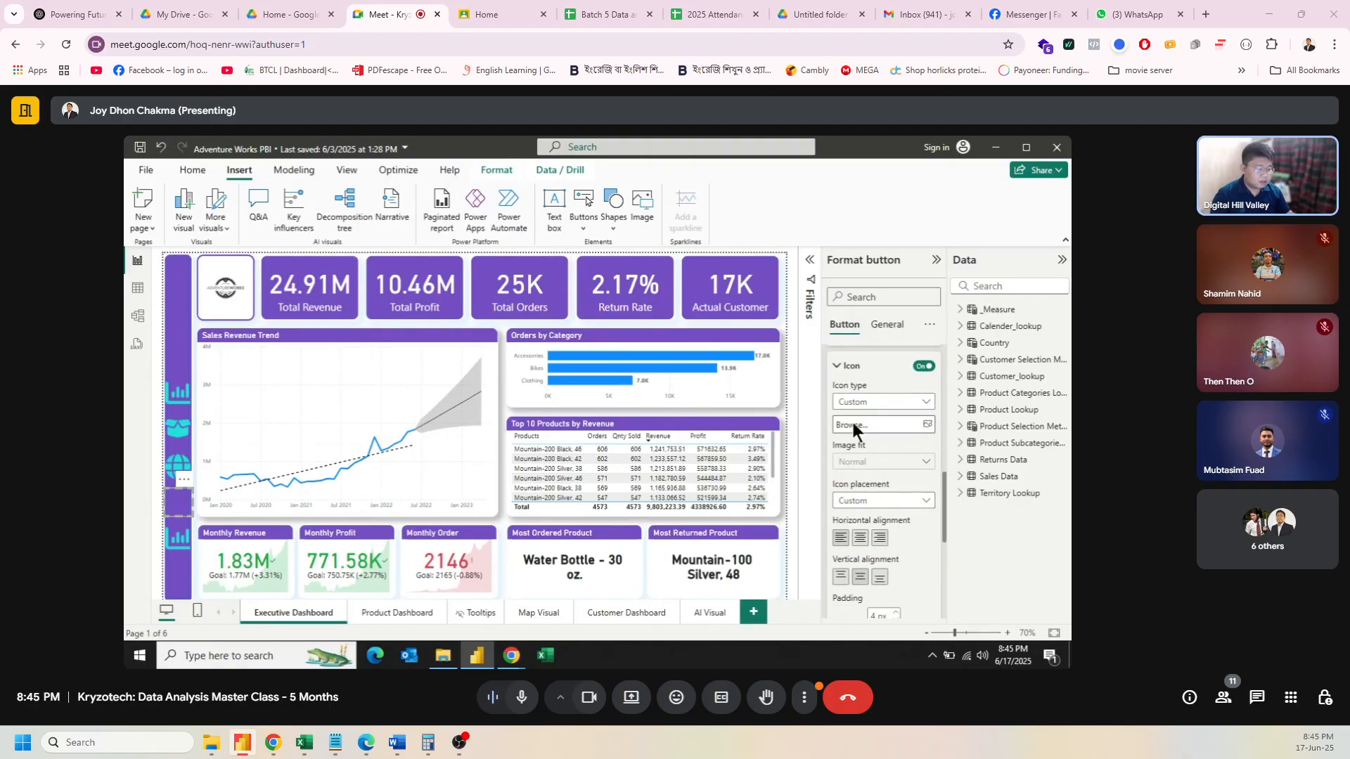
pyautogui.click(852, 425)
pyautogui.scroll(-1, 492, 357)
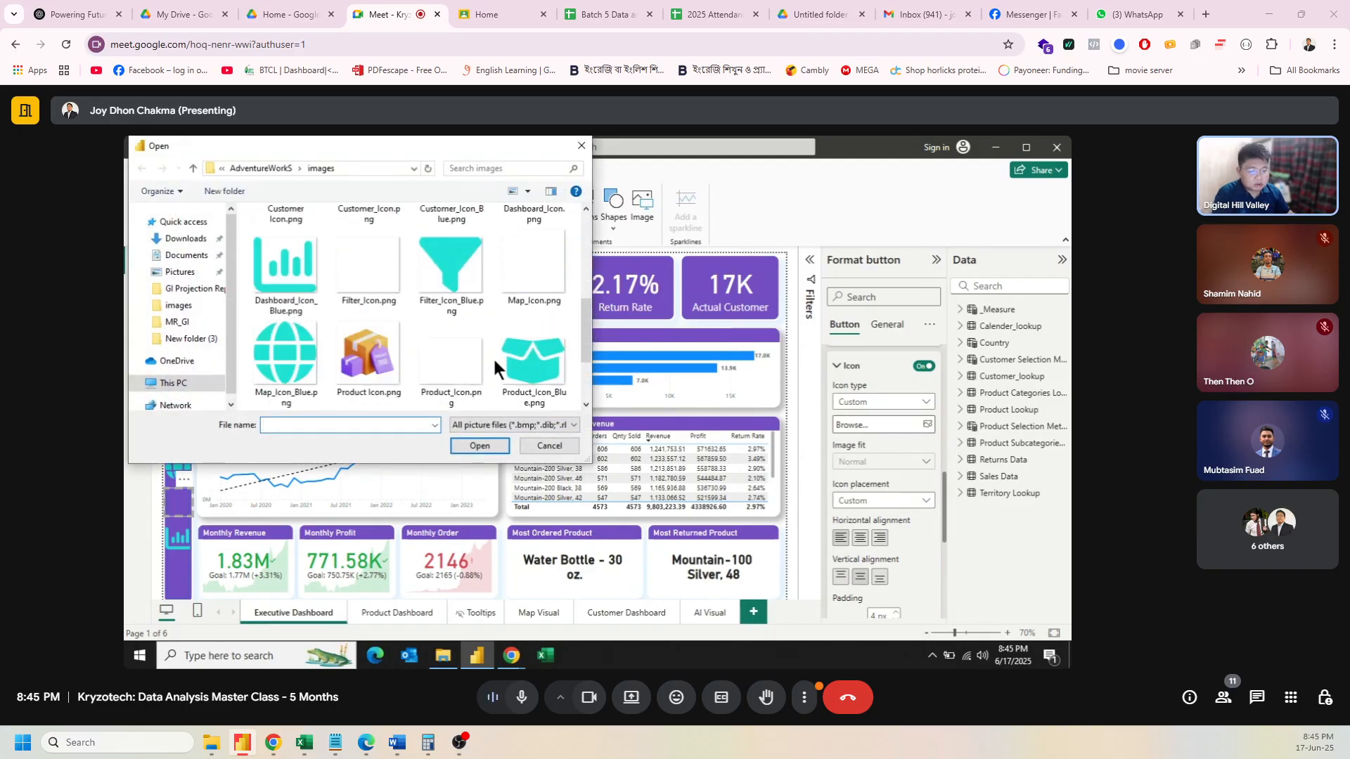
pyautogui.scroll(-2, 485, 382)
pyautogui.scroll(1, 479, 381)
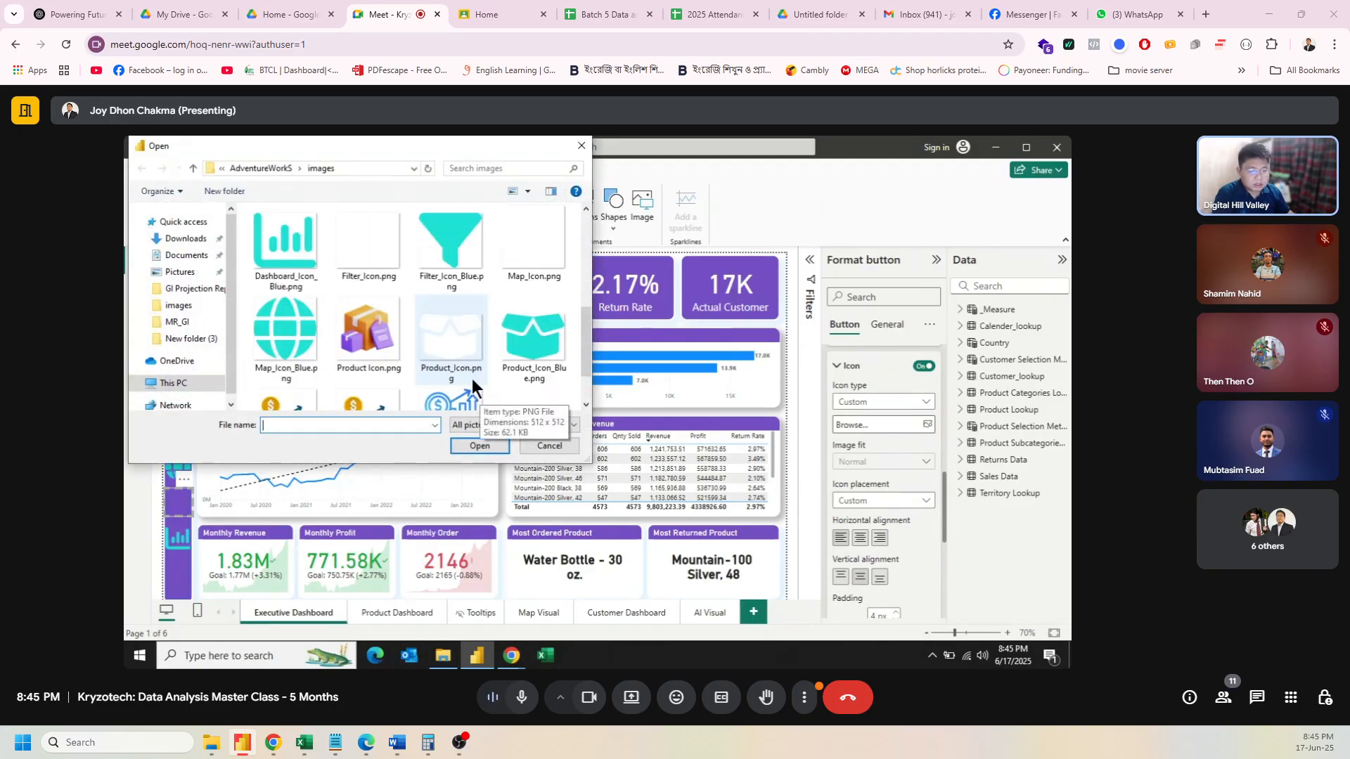
pyautogui.scroll(1, 444, 344)
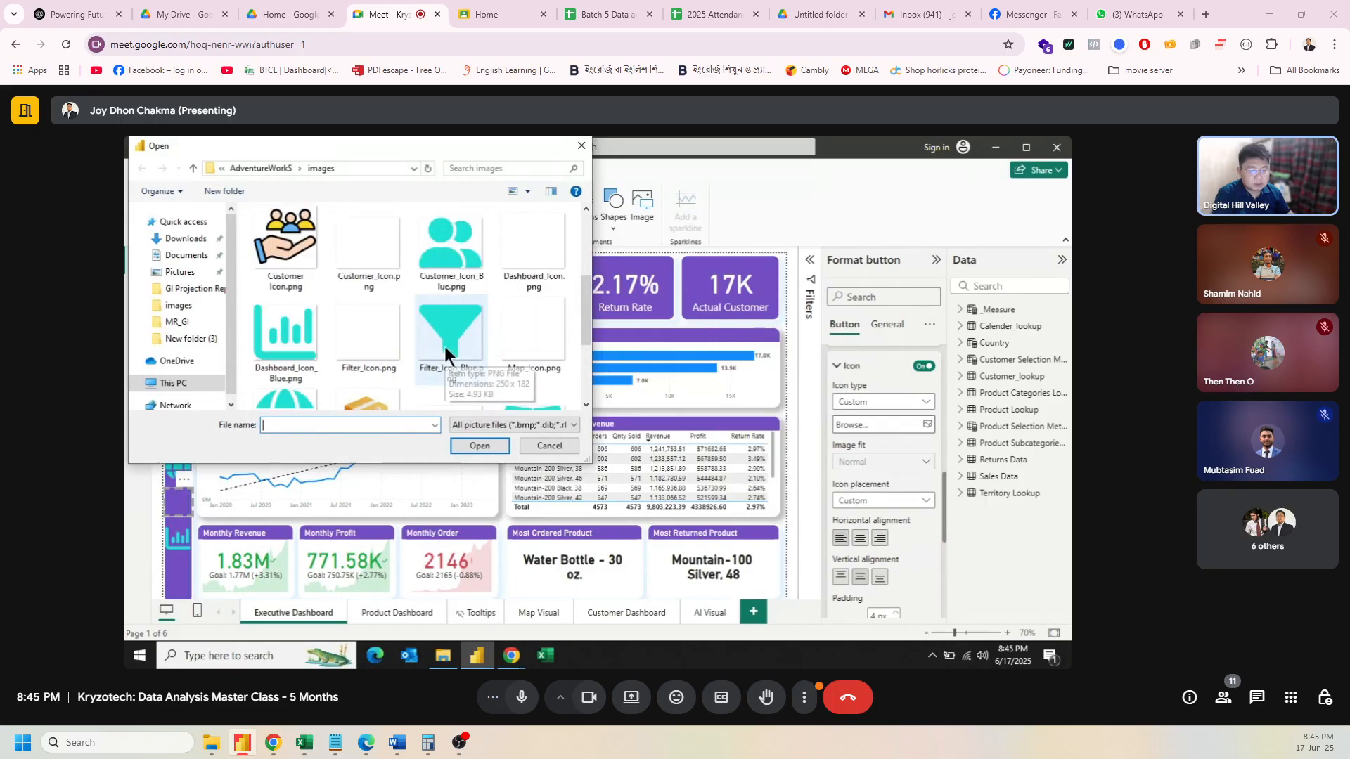
pyautogui.click(371, 258)
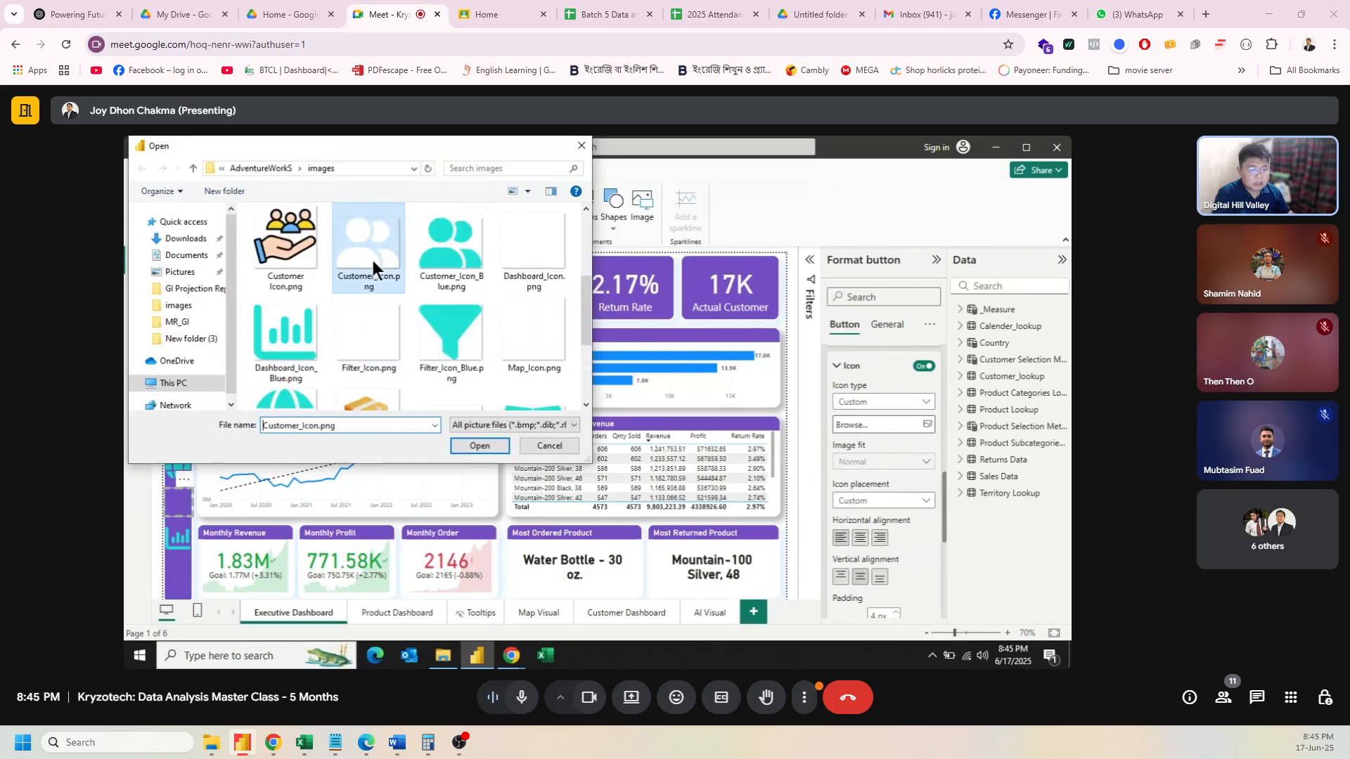
pyautogui.click(447, 263)
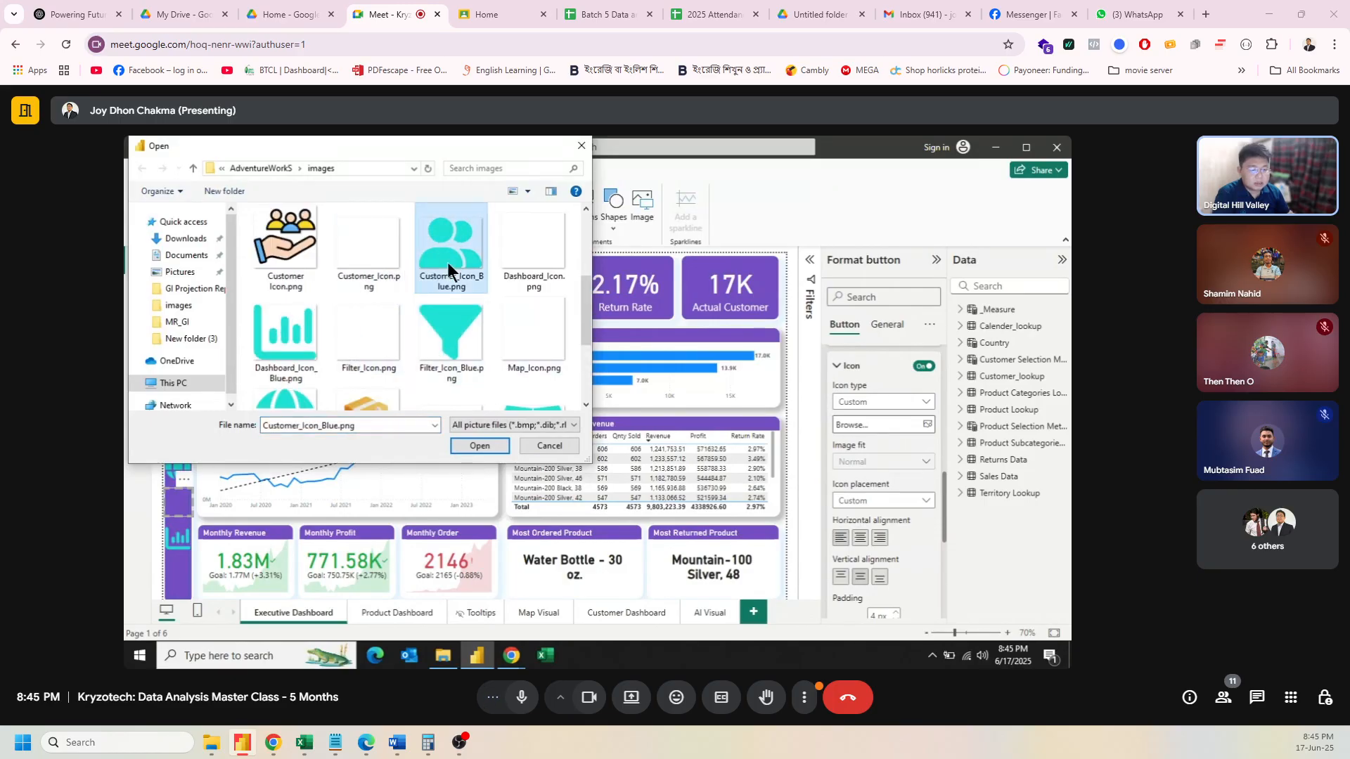
pyautogui.click(478, 446)
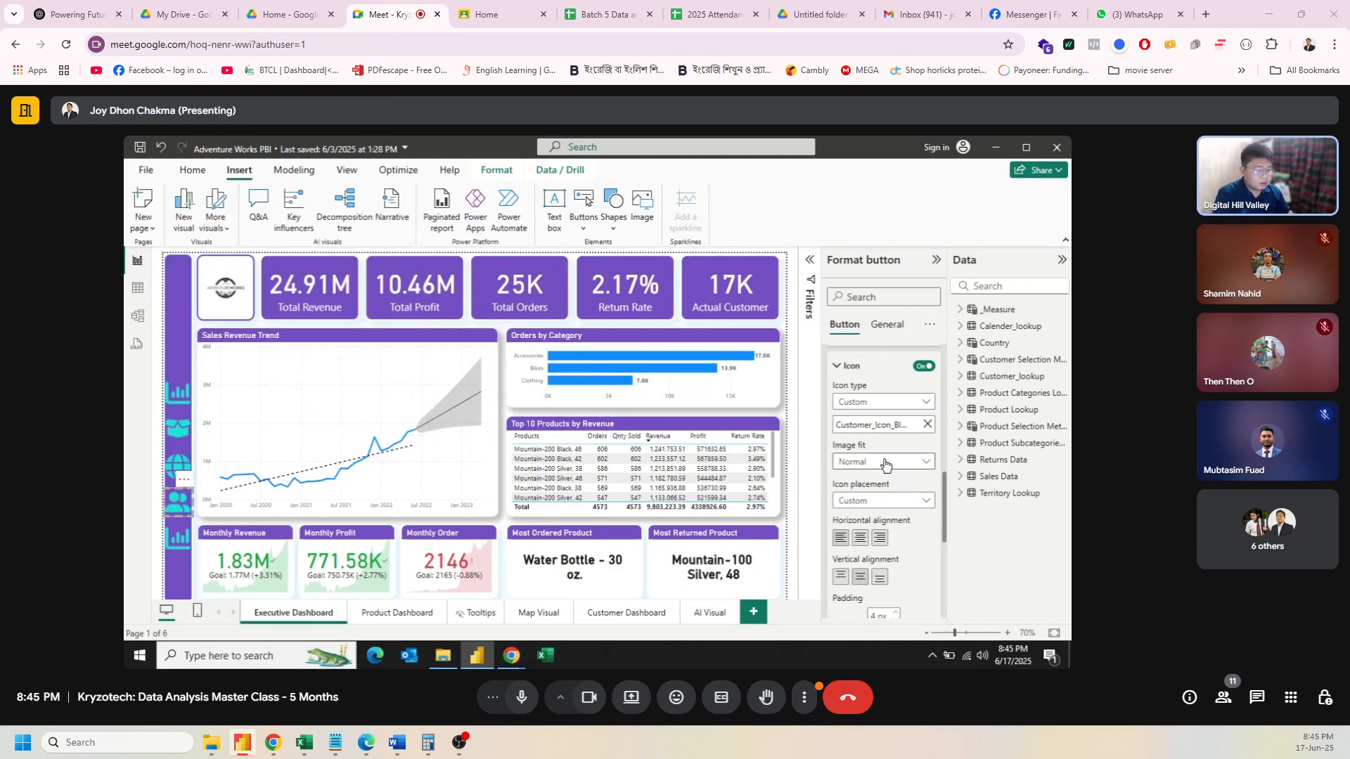
pyautogui.scroll(5, 884, 464)
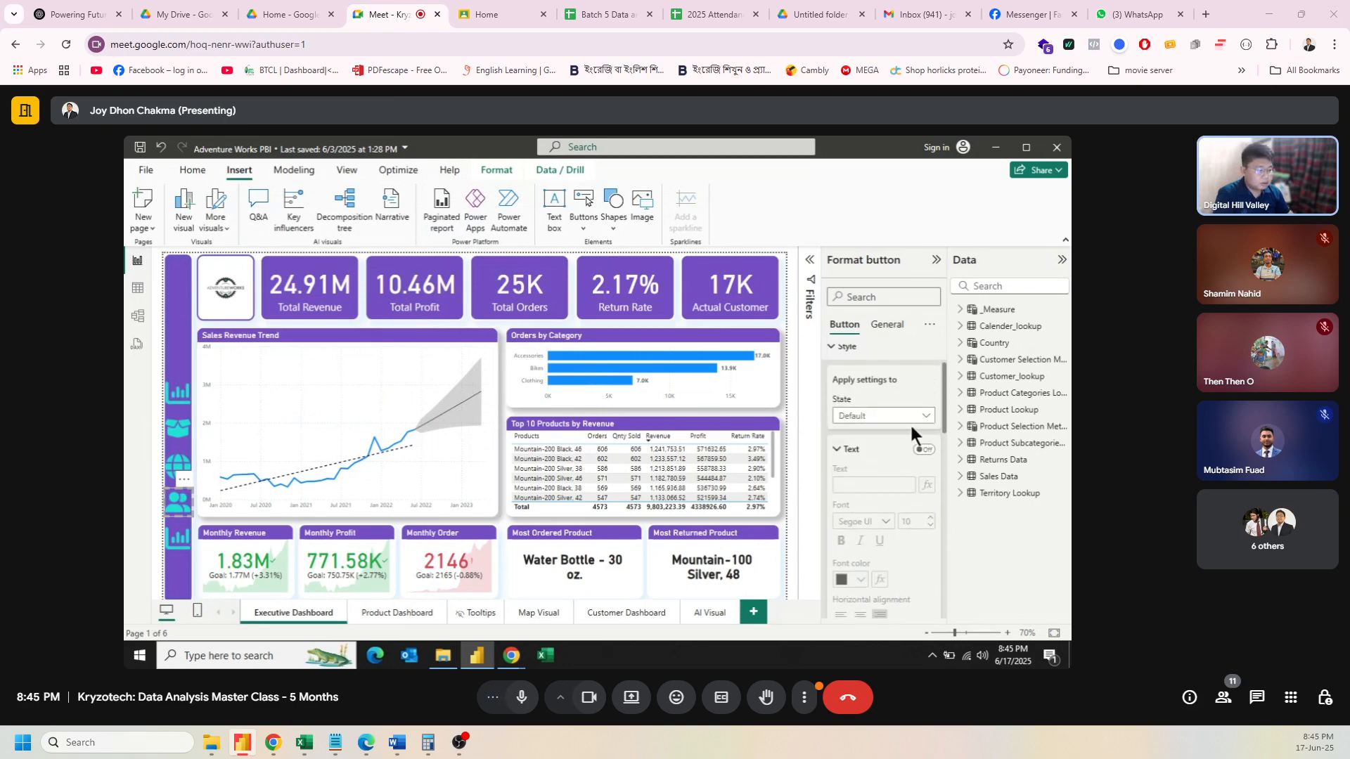
# Step: Switch to the Default state and replace its icon with Customer_Icon.png
pyautogui.click(922, 420)
pyautogui.click(872, 450)
pyautogui.scroll(-4, 899, 480)
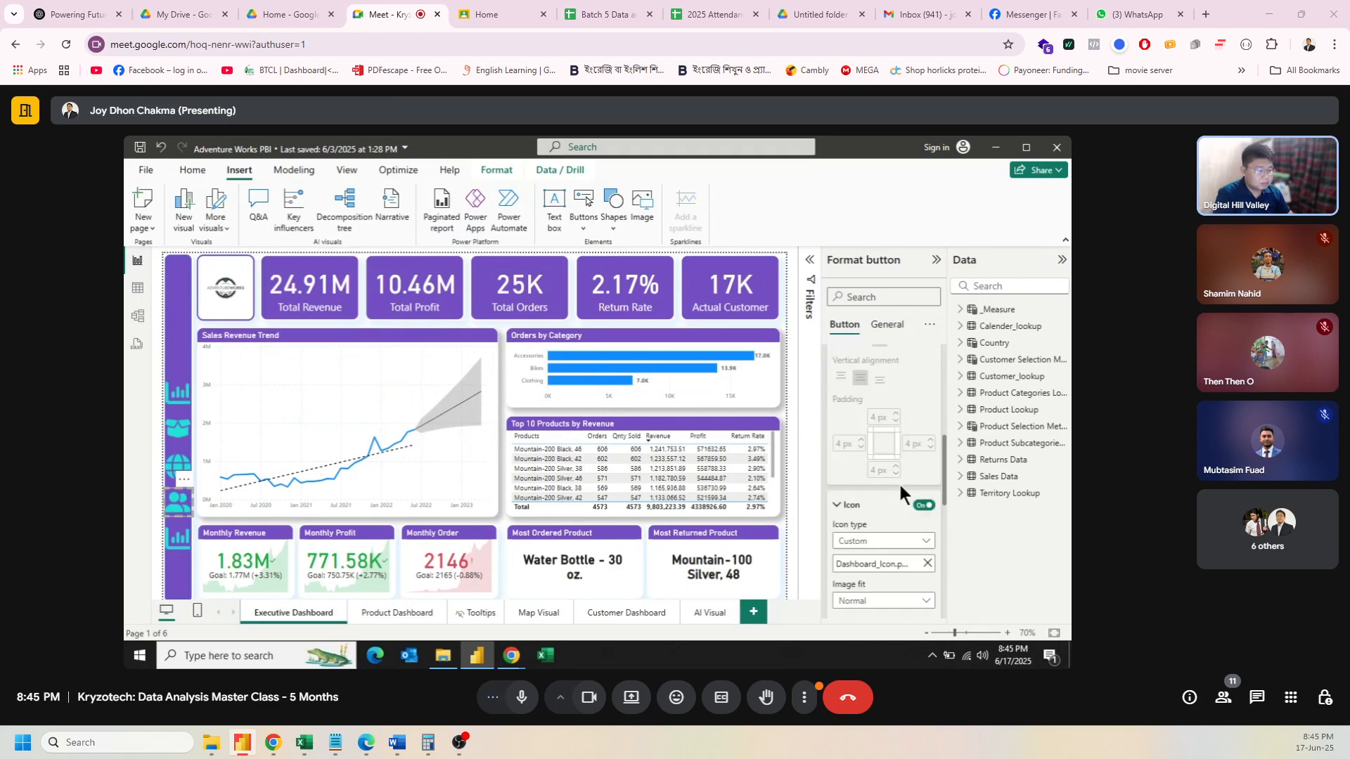
pyautogui.scroll(-1, 905, 496)
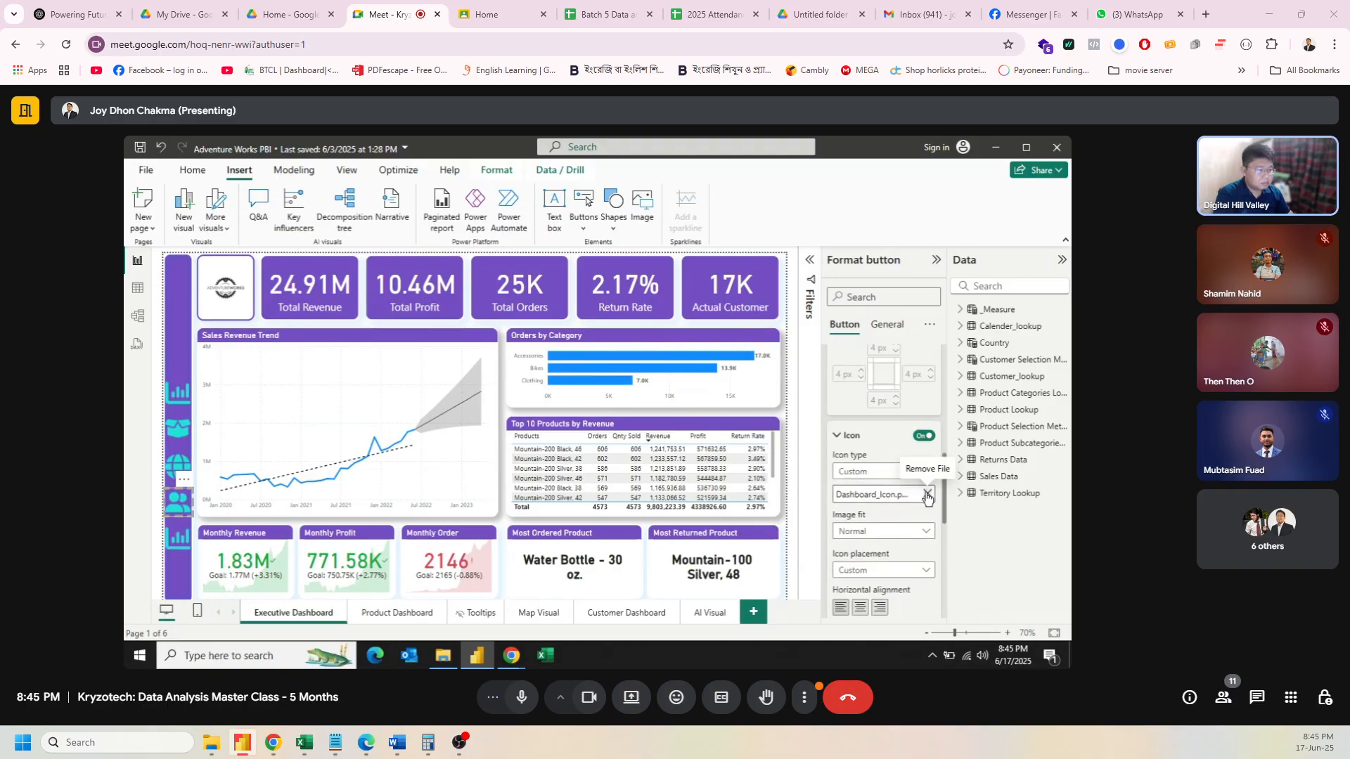
pyautogui.click(927, 496)
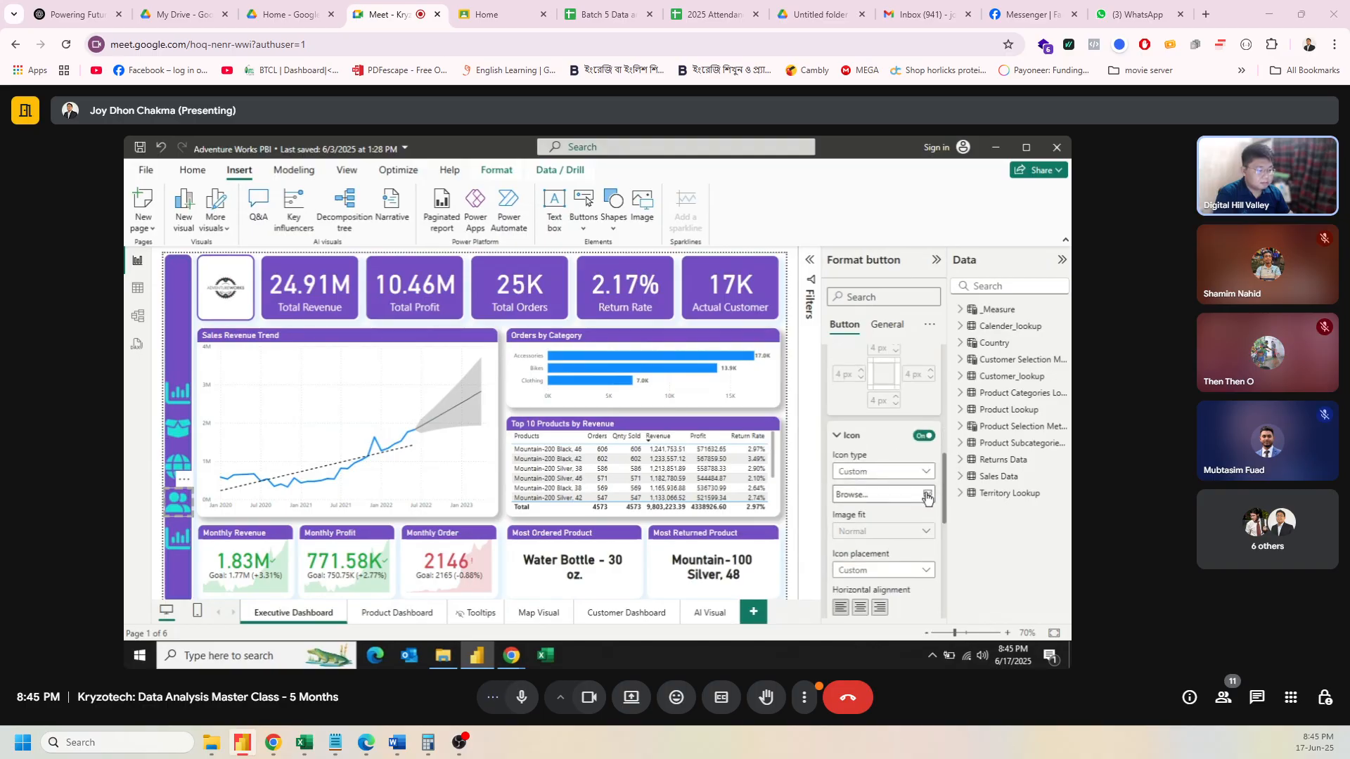
pyautogui.click(879, 495)
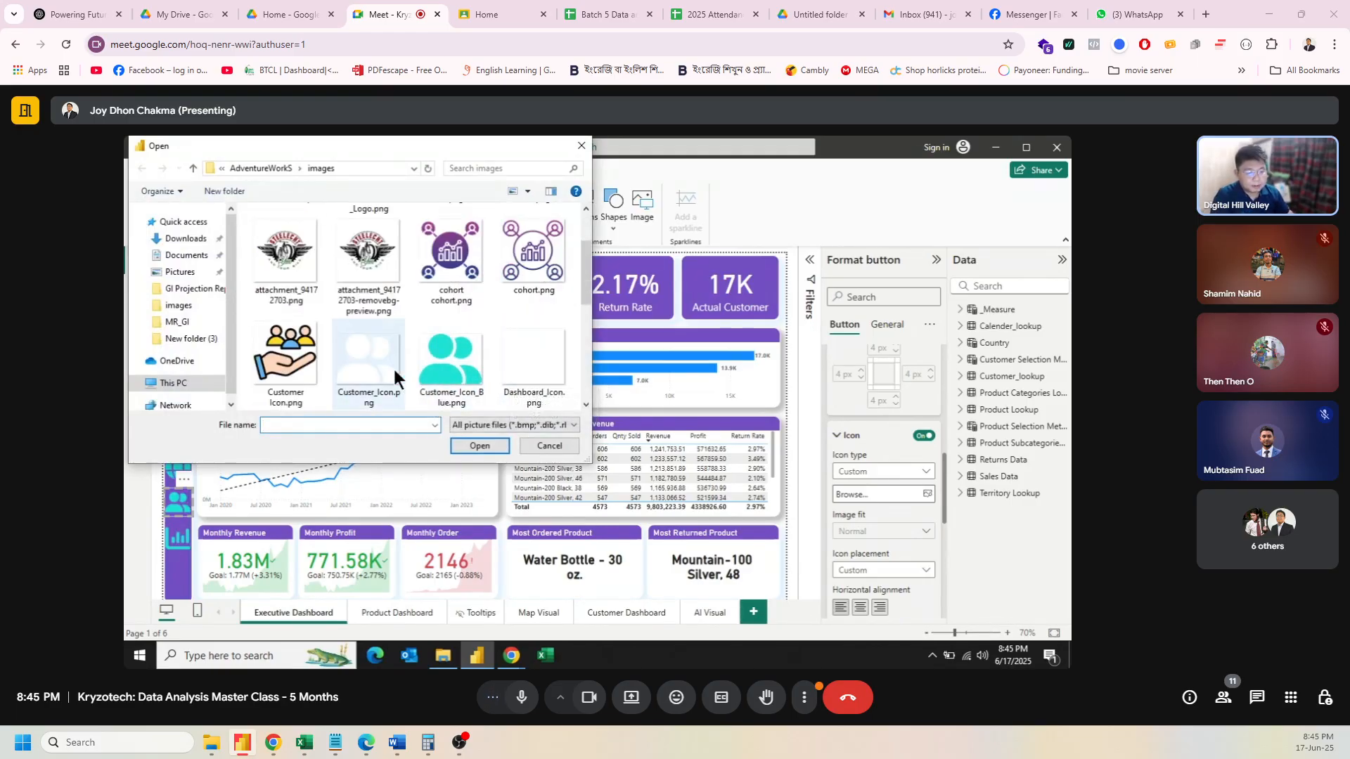
pyautogui.click(363, 366)
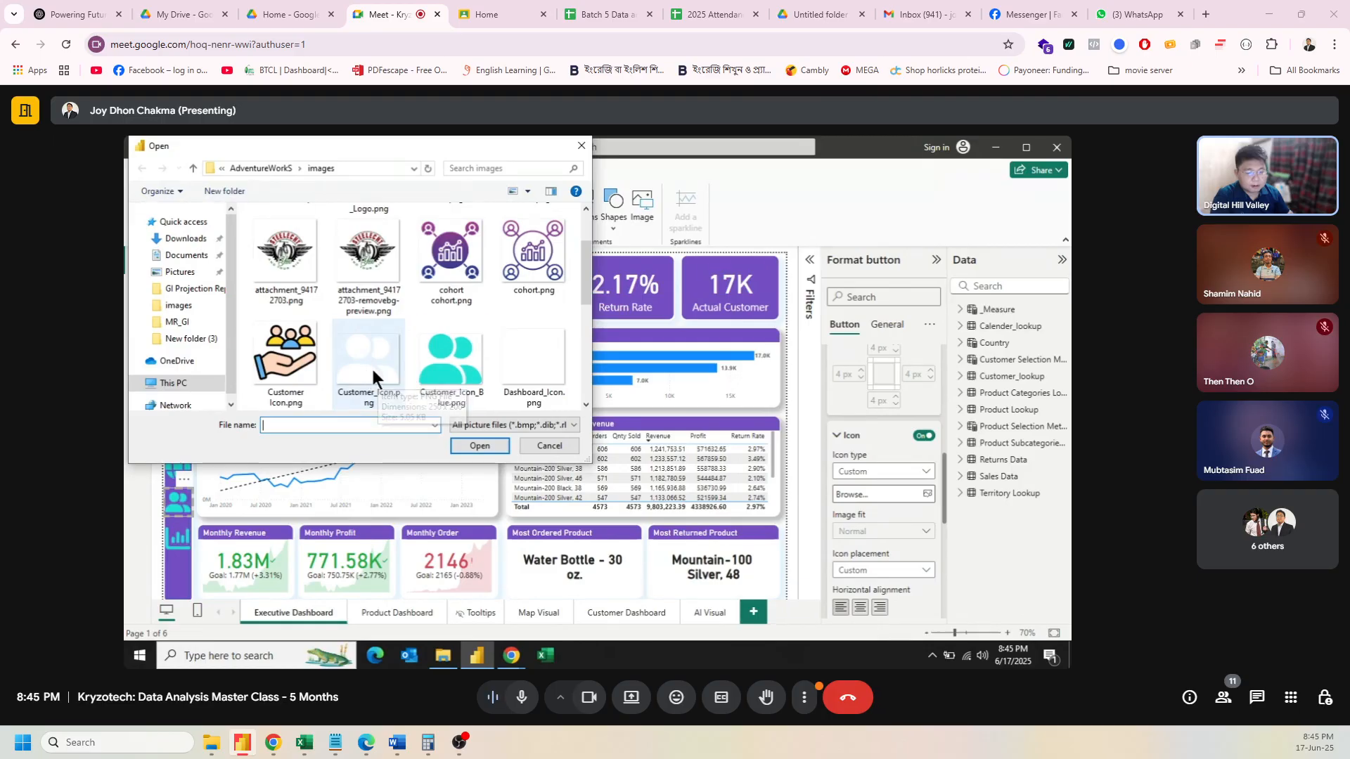
pyautogui.click(483, 446)
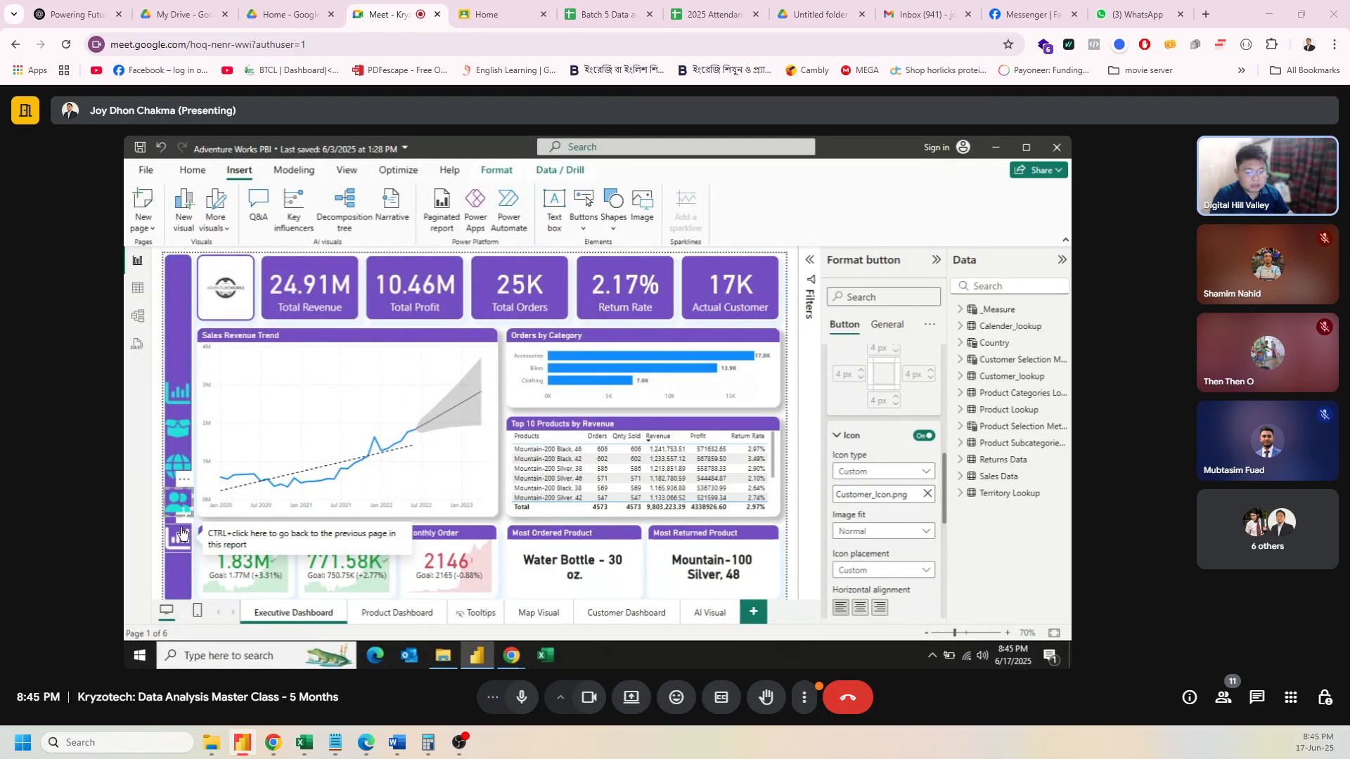
pyautogui.click(158, 508)
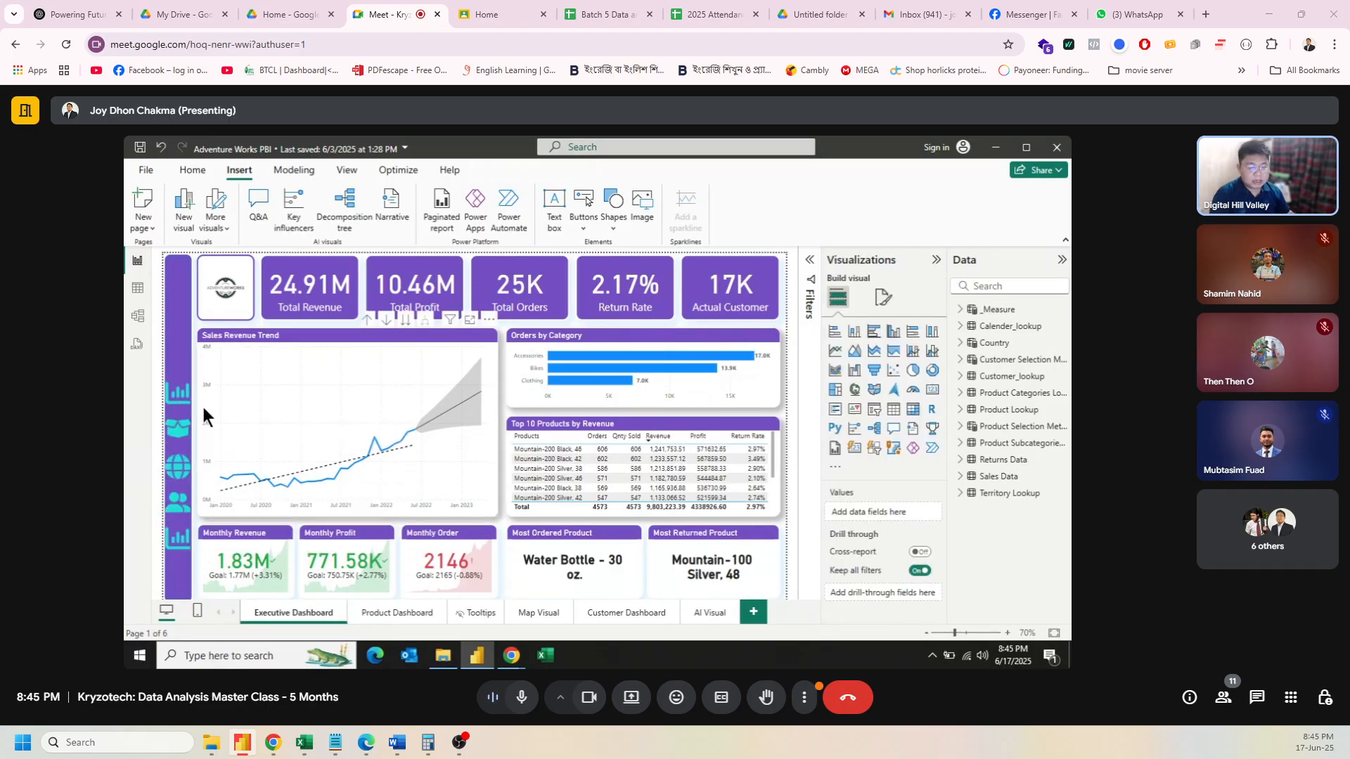
# Step: Bring Chrome to the front, open a blank tab and load canva.com by entering 'canva'
pyautogui.click(441, 656)
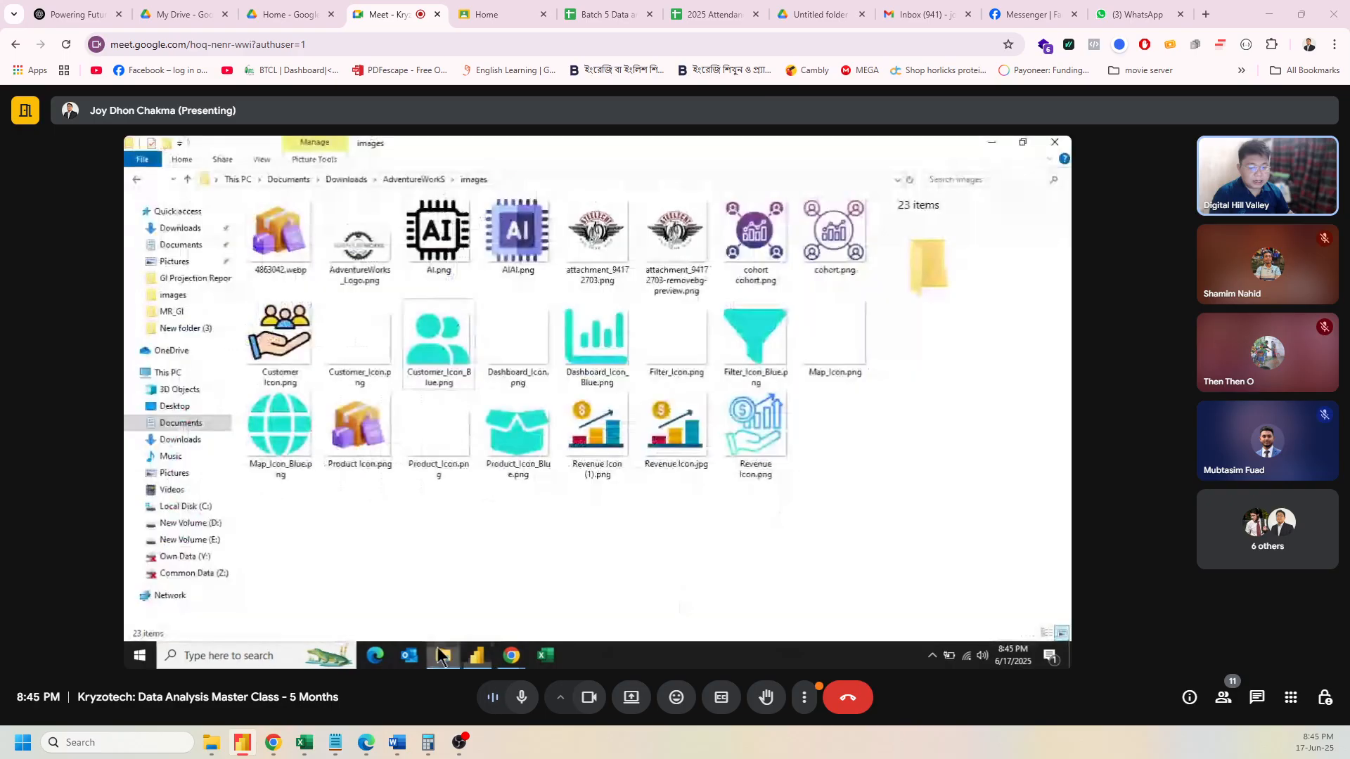
pyautogui.moveTo(511, 657)
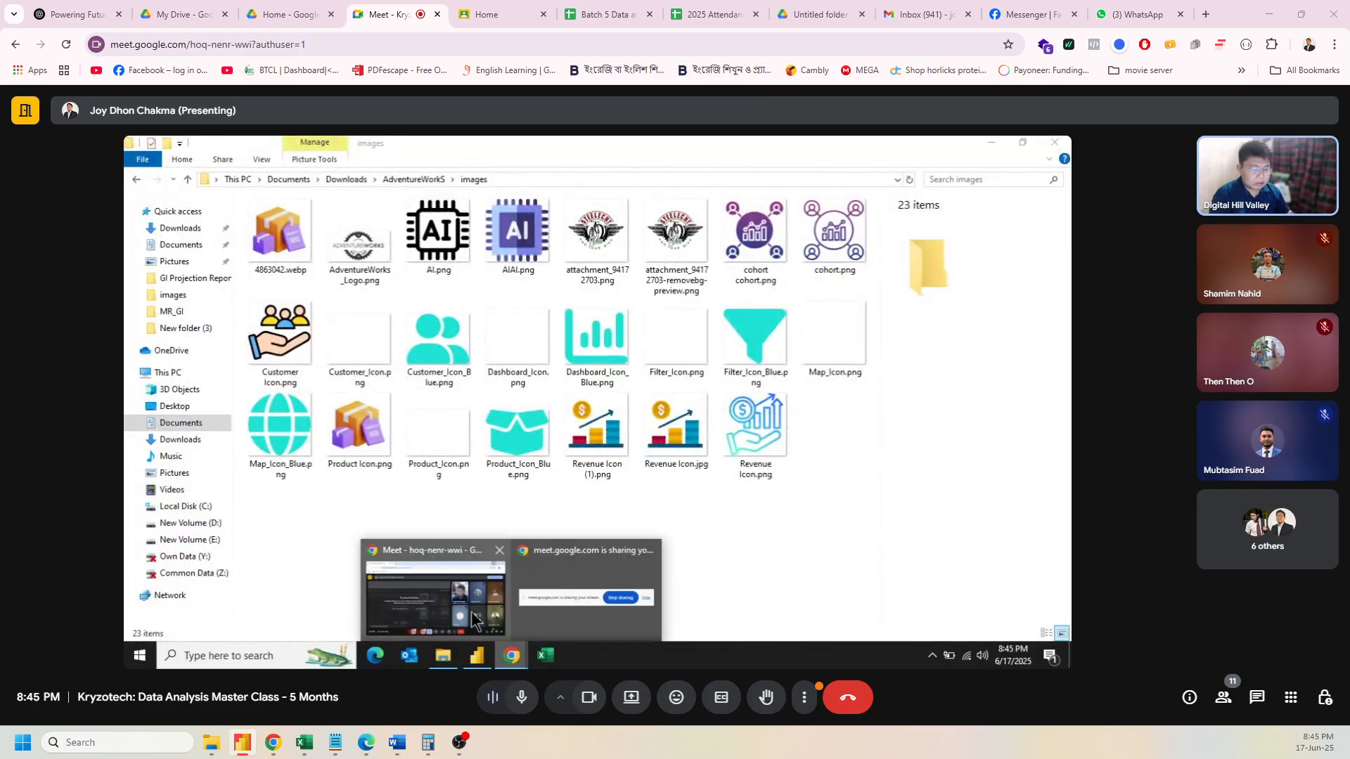
pyautogui.click(432, 583)
pyautogui.click(327, 149)
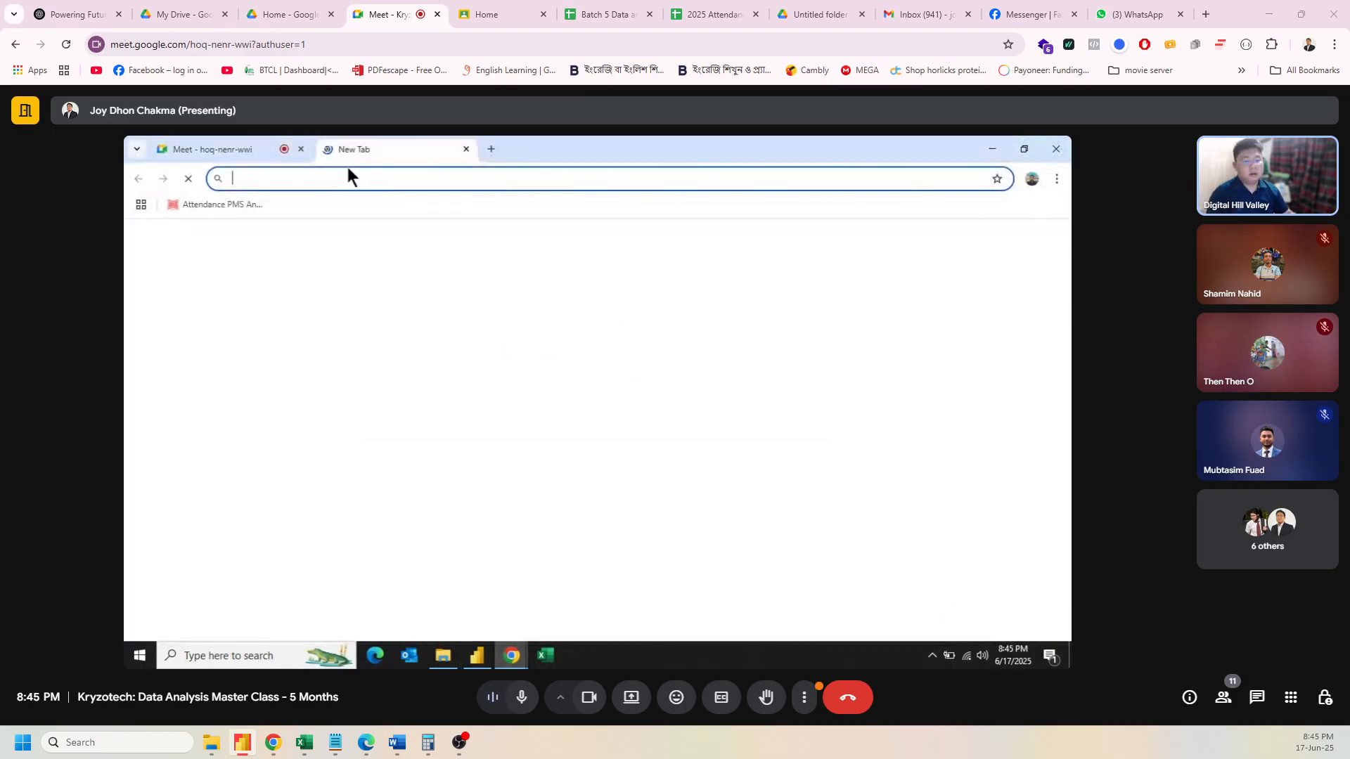
pyautogui.click(246, 143)
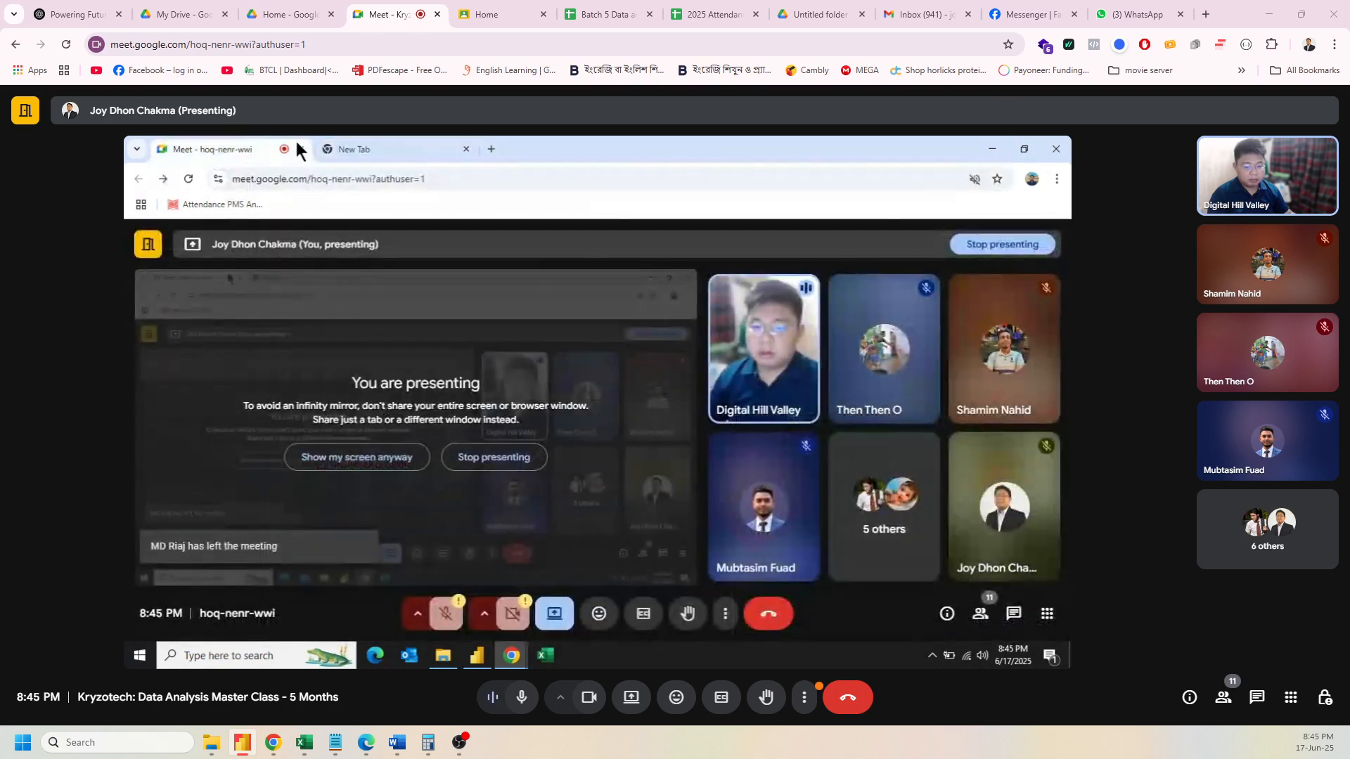
pyautogui.click(350, 138)
pyautogui.click(324, 182)
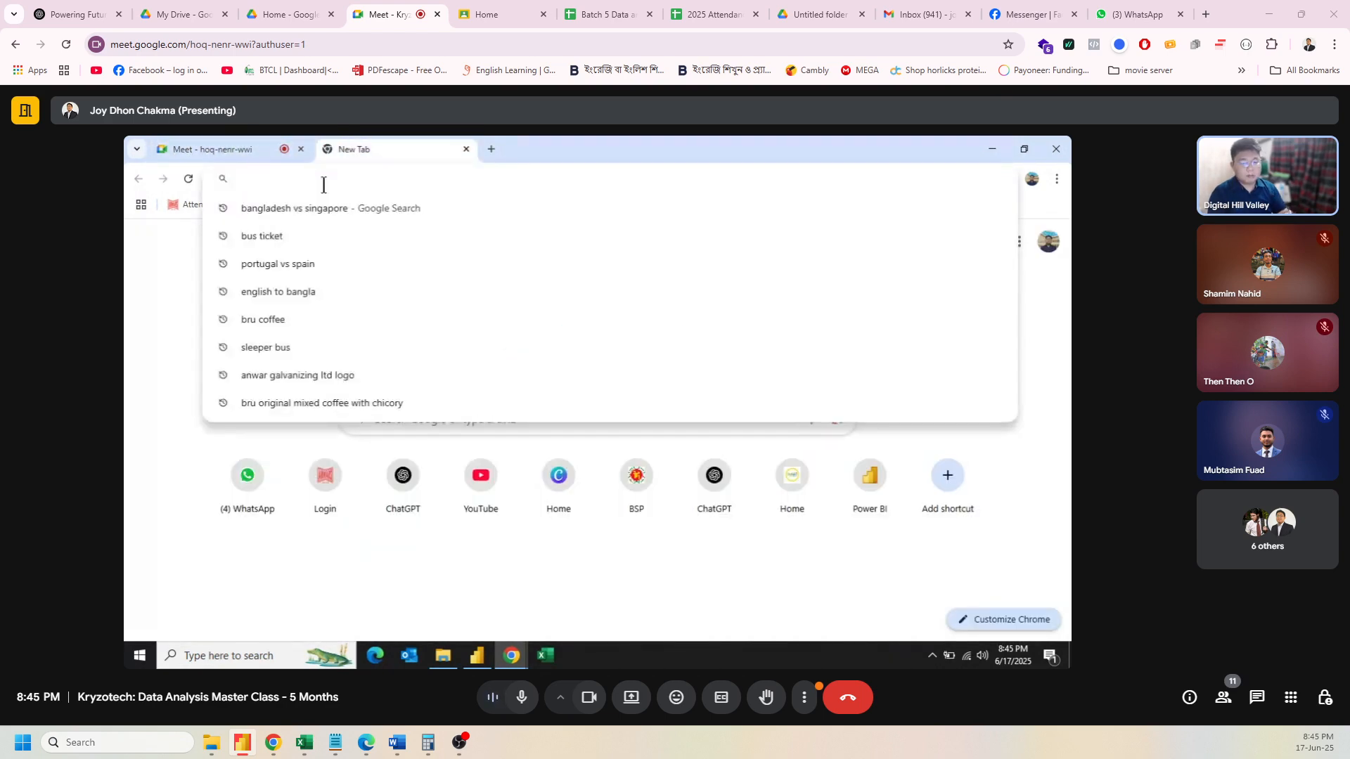
pyautogui.write('canva')
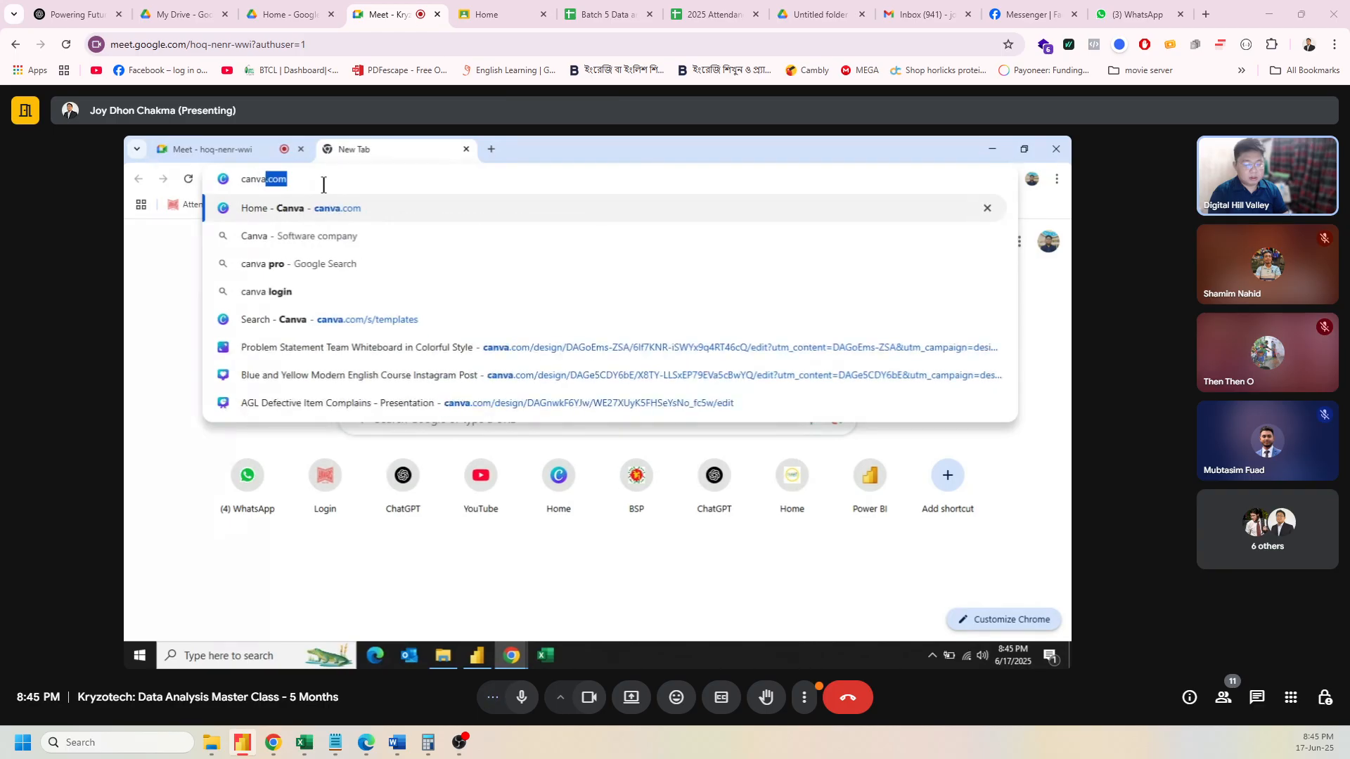
pyautogui.press('Return')
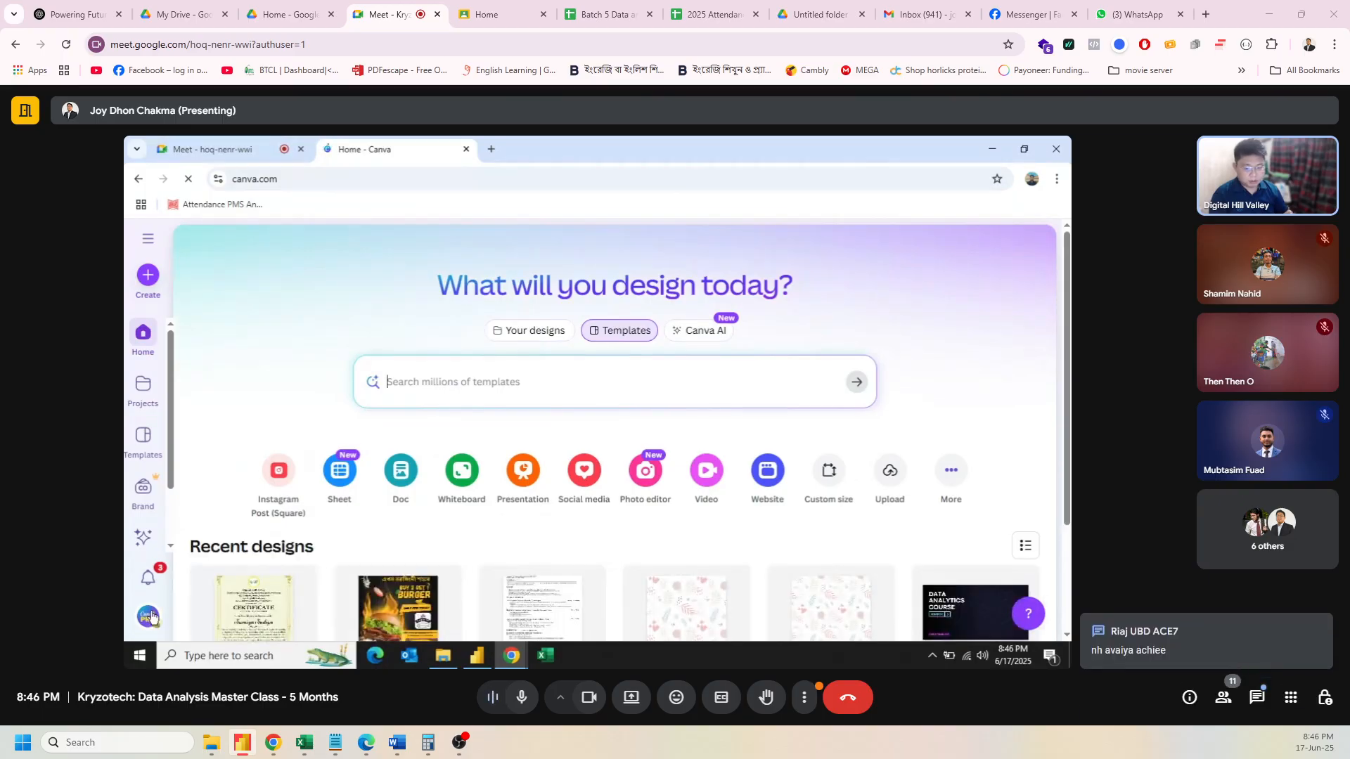
# Step: Switch the Canva account to a different class team from the account menu's team list
pyautogui.click(150, 617)
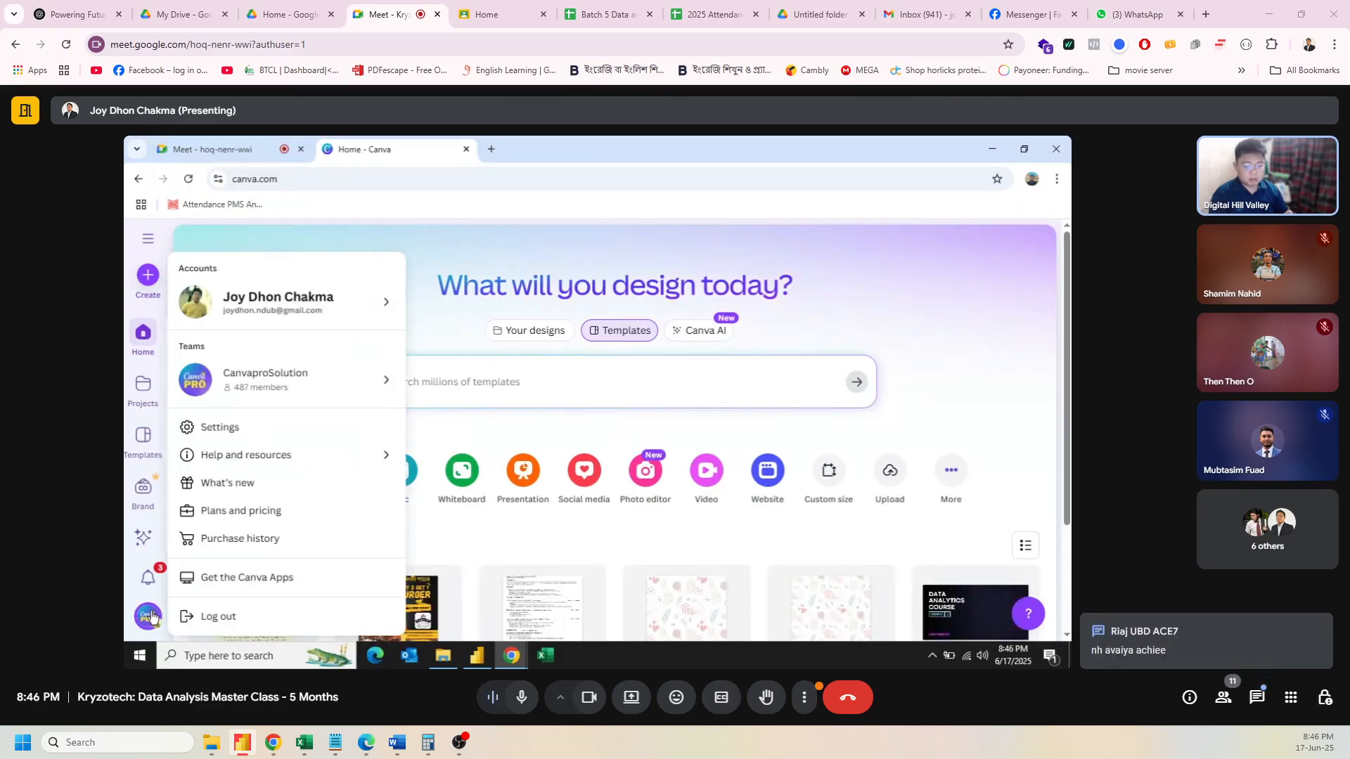
pyautogui.click(361, 379)
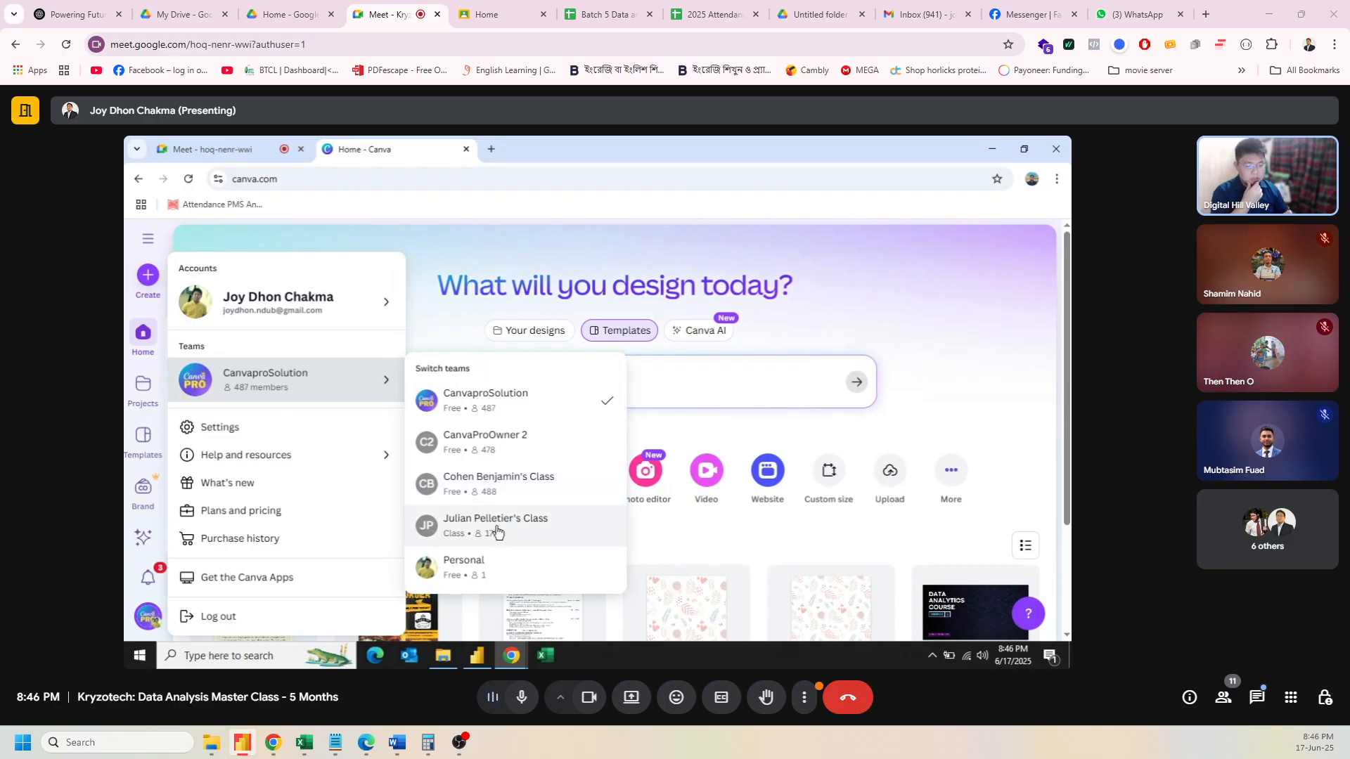
pyautogui.click(497, 531)
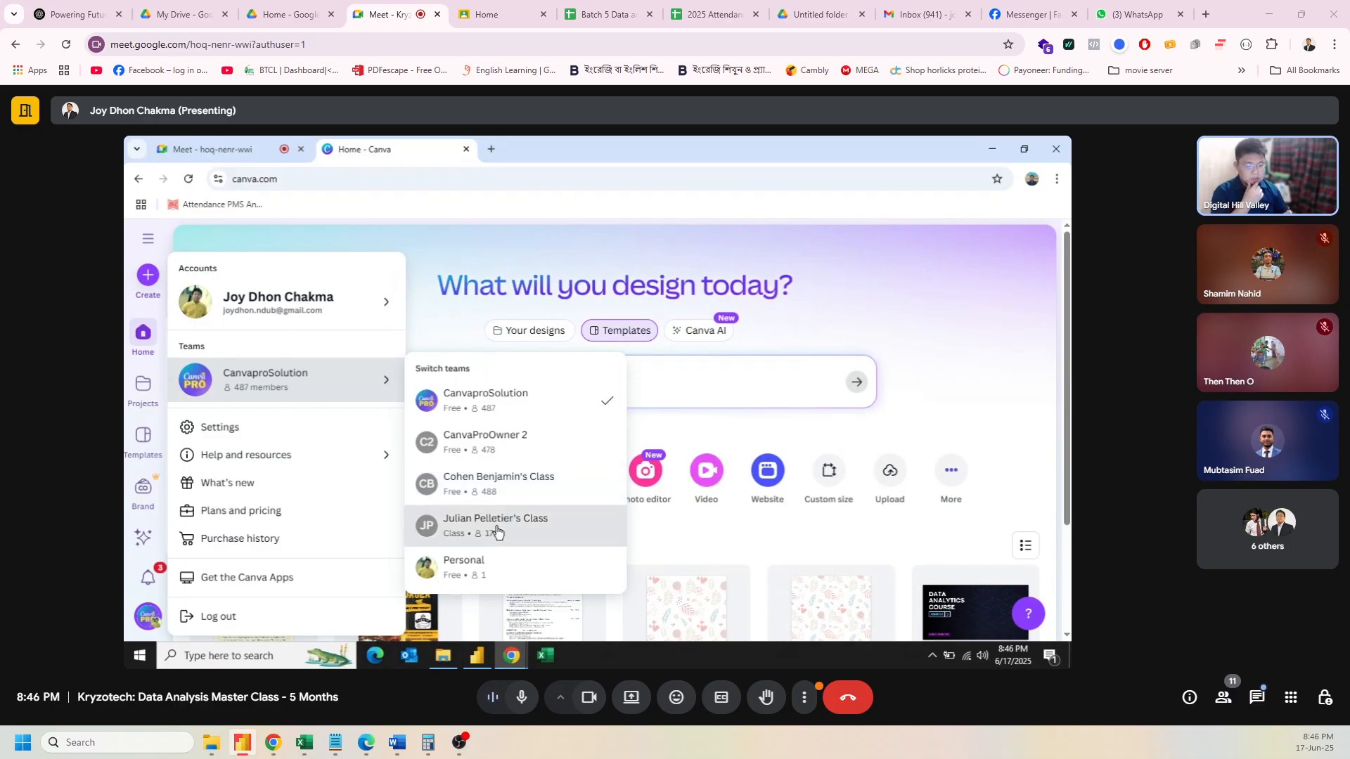
pyautogui.click(502, 492)
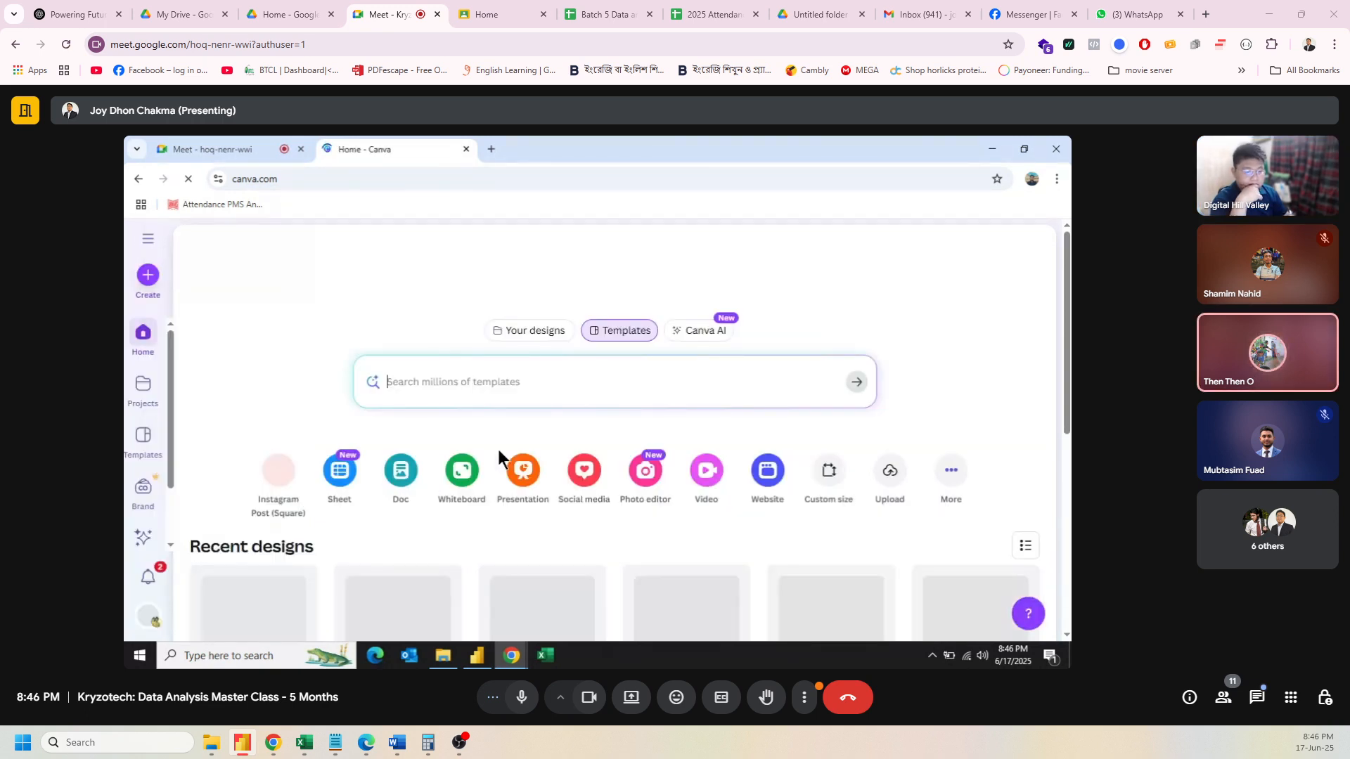
# Step: Scroll to Recent designs and open the 250 × 250 px Untitled Design chart in the editor
pyautogui.scroll(-5, 495, 430)
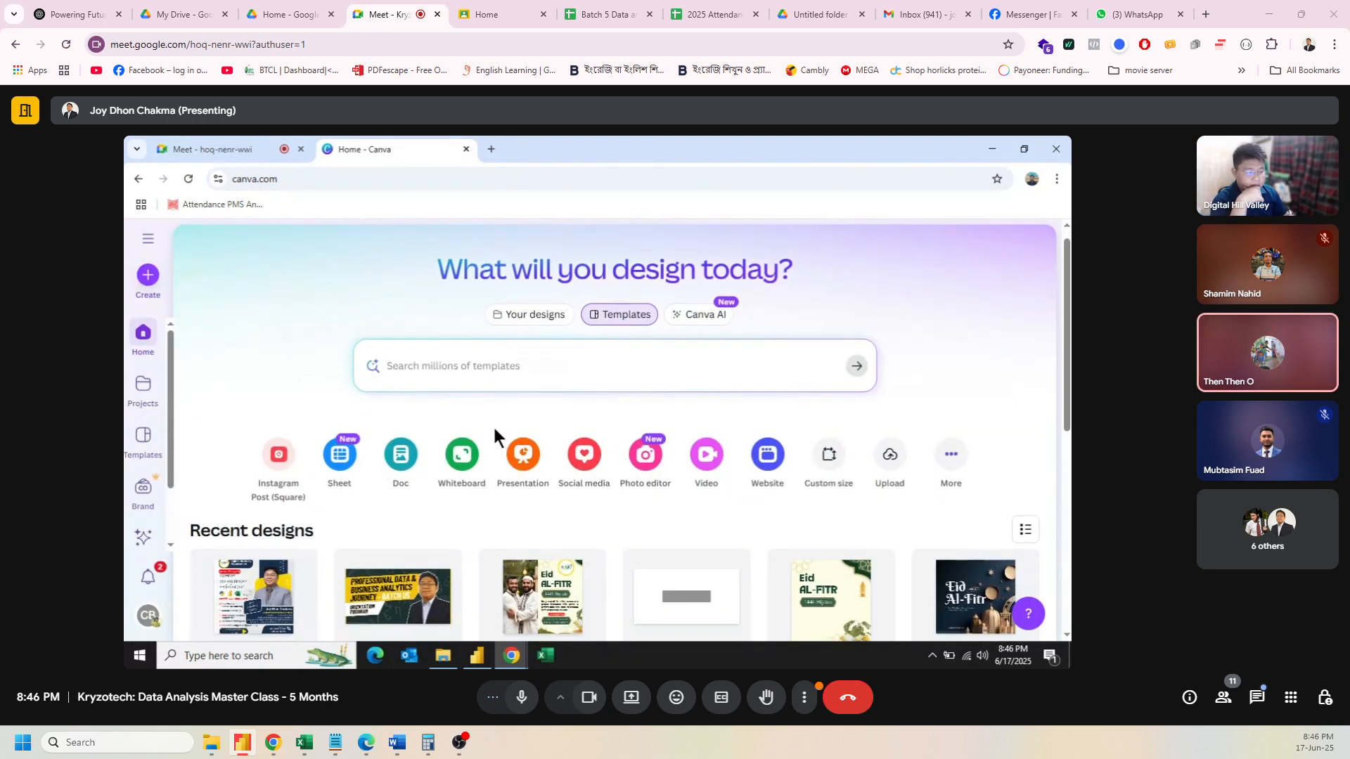
pyautogui.scroll(-1, 495, 428)
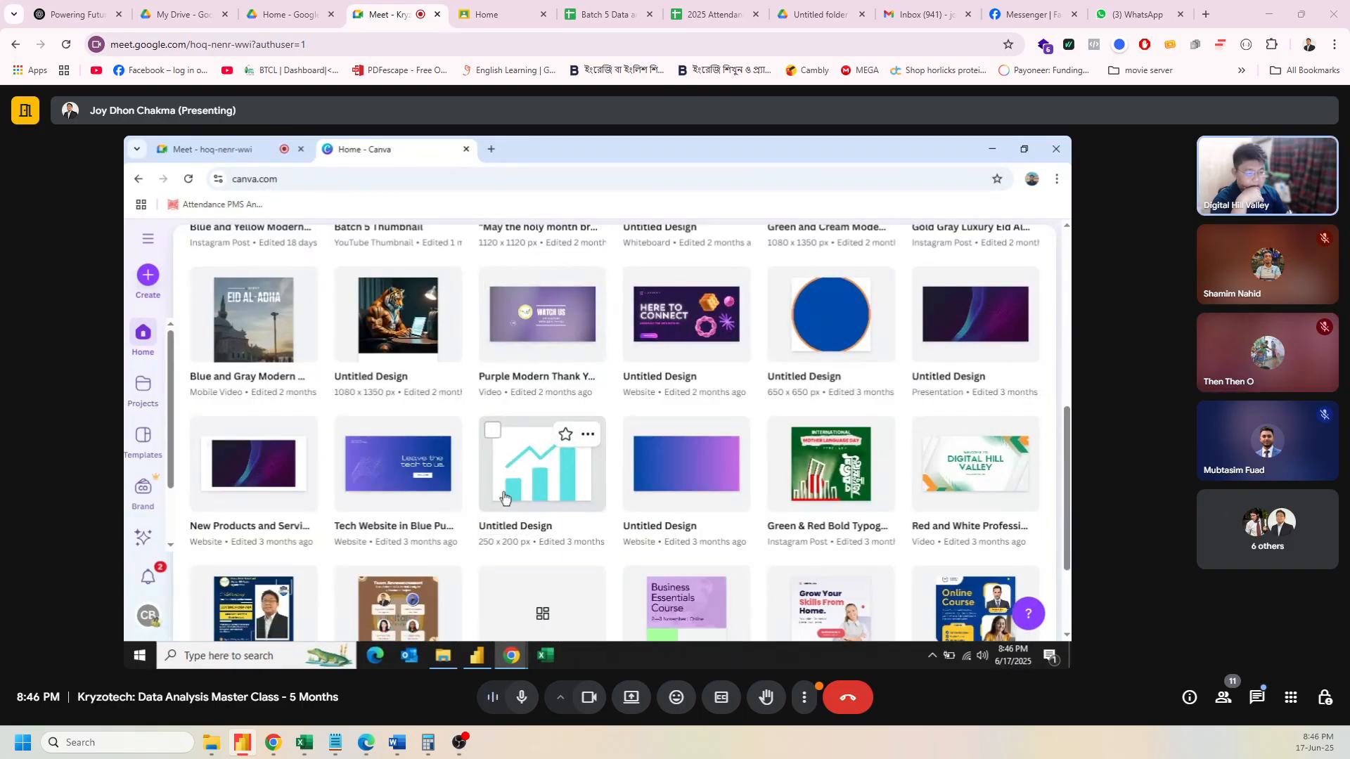
pyautogui.click(519, 473)
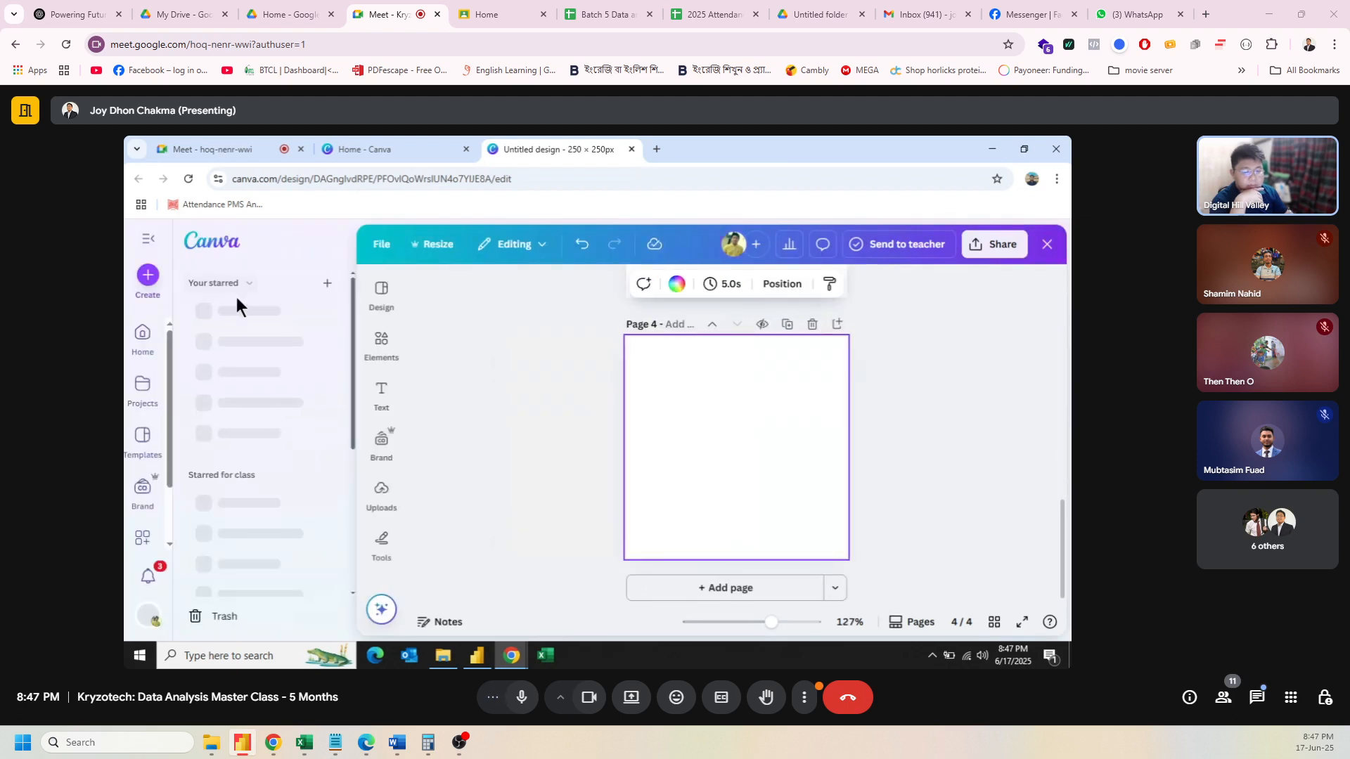
pyautogui.click(148, 277)
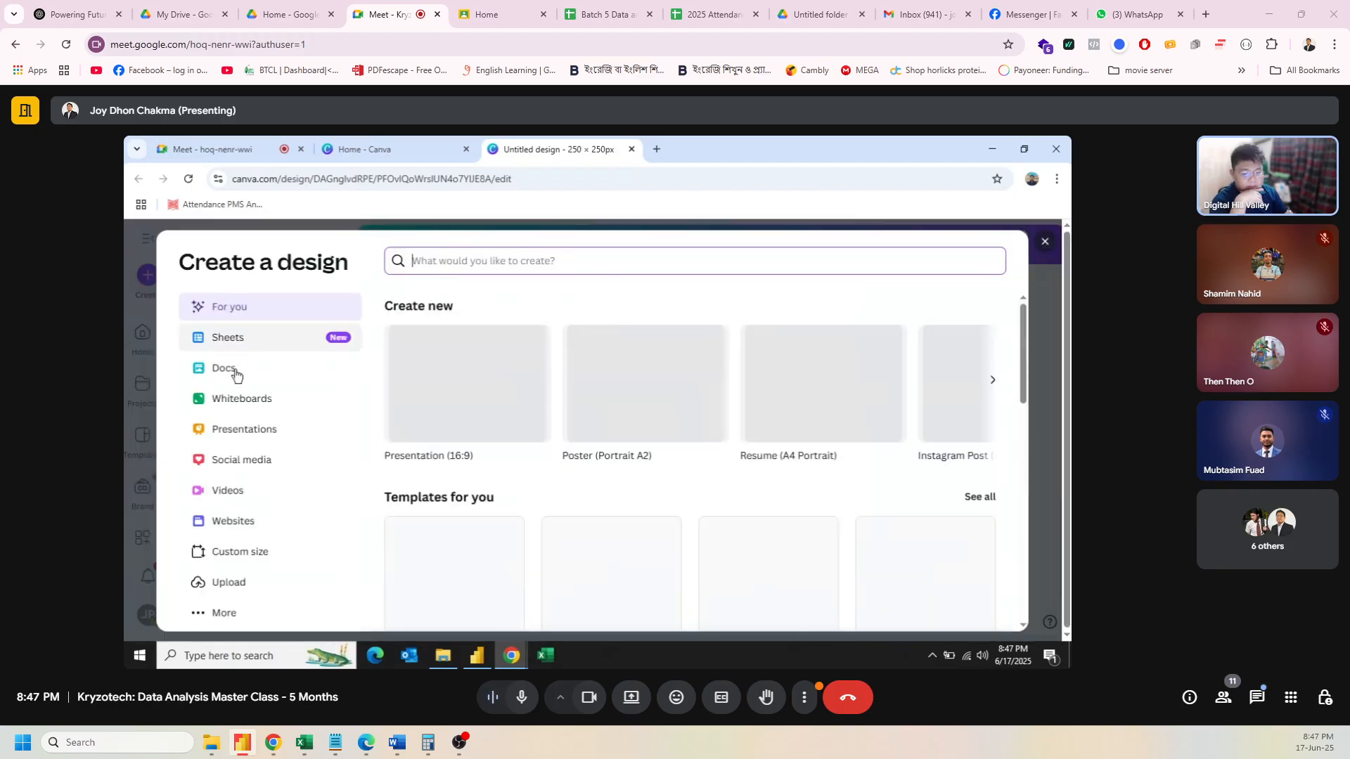
pyautogui.click(271, 556)
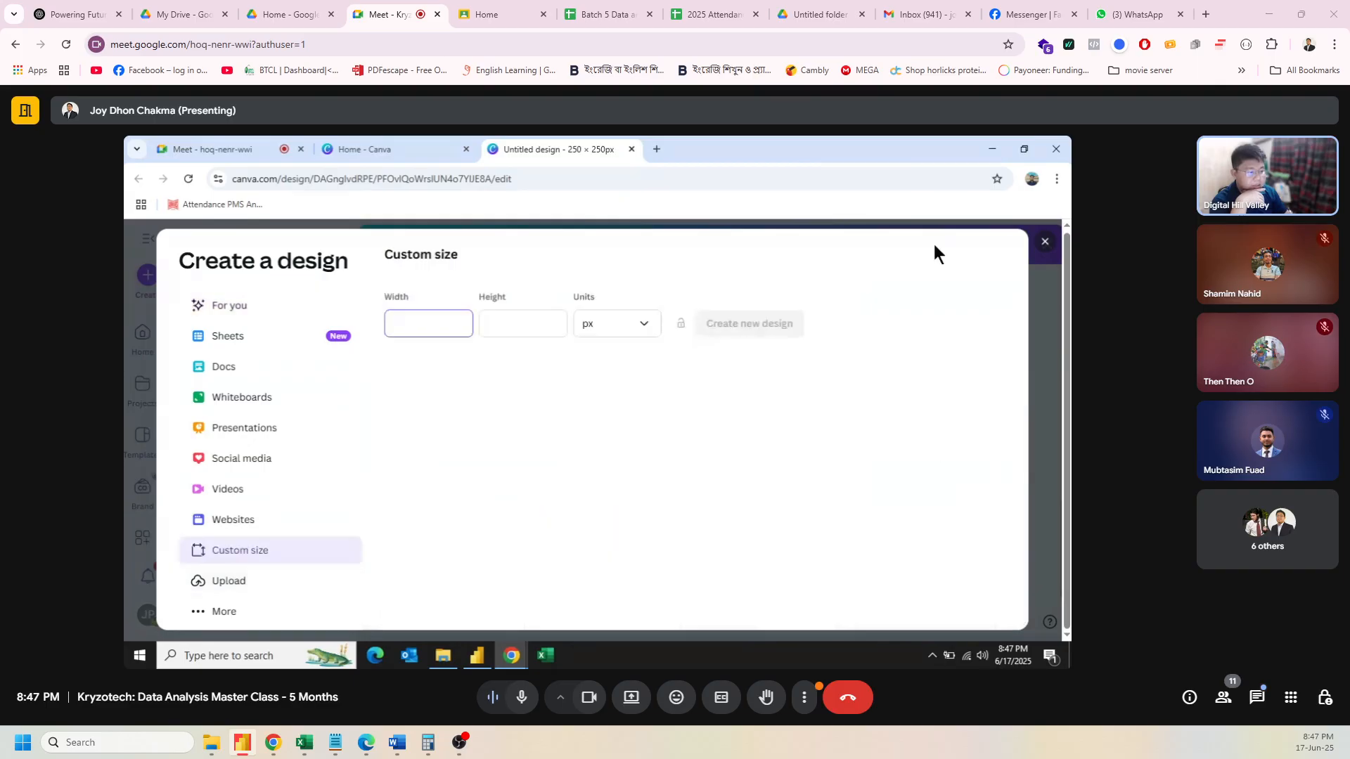
pyautogui.click(1051, 243)
pyautogui.click(443, 655)
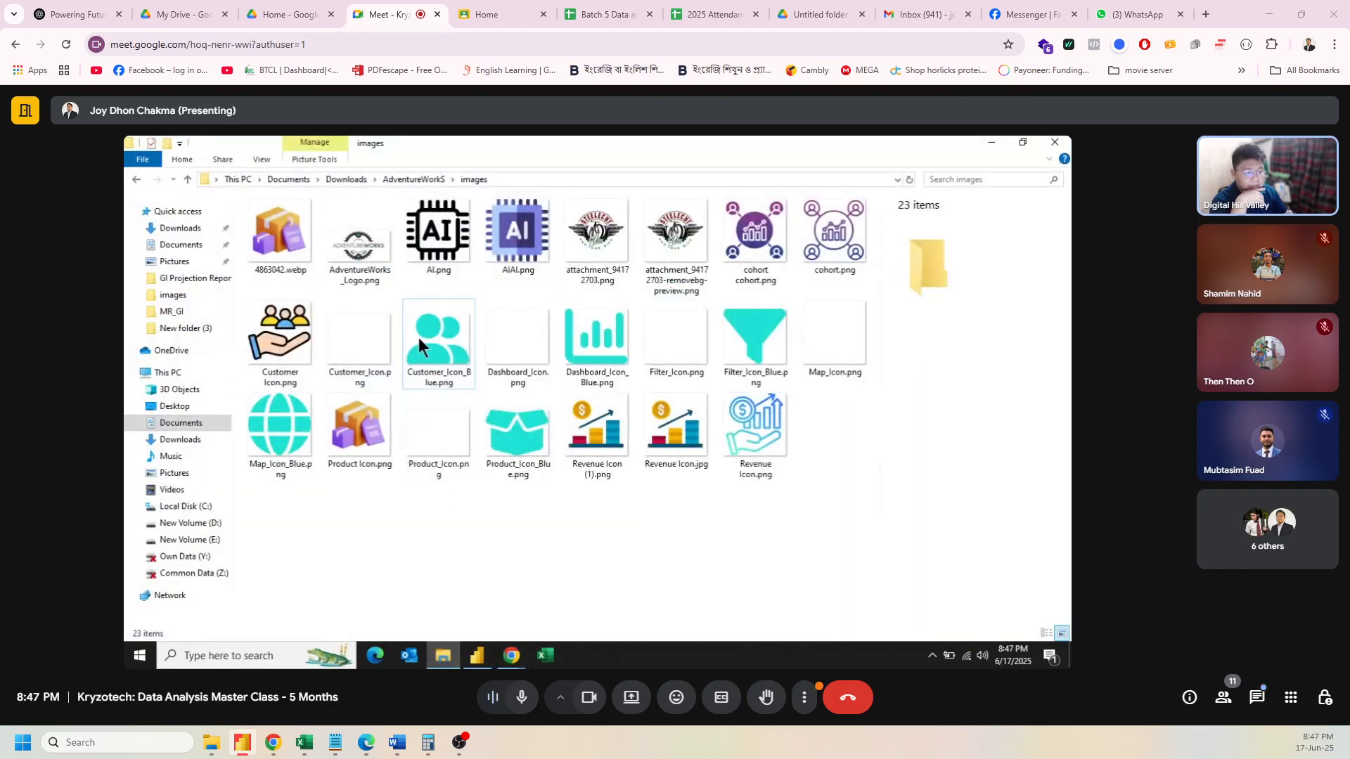
# Step: Check Customer_Icon_Blue.png's properties for its 250 × 200 px size, then minimize File Explorer
pyautogui.click(445, 344)
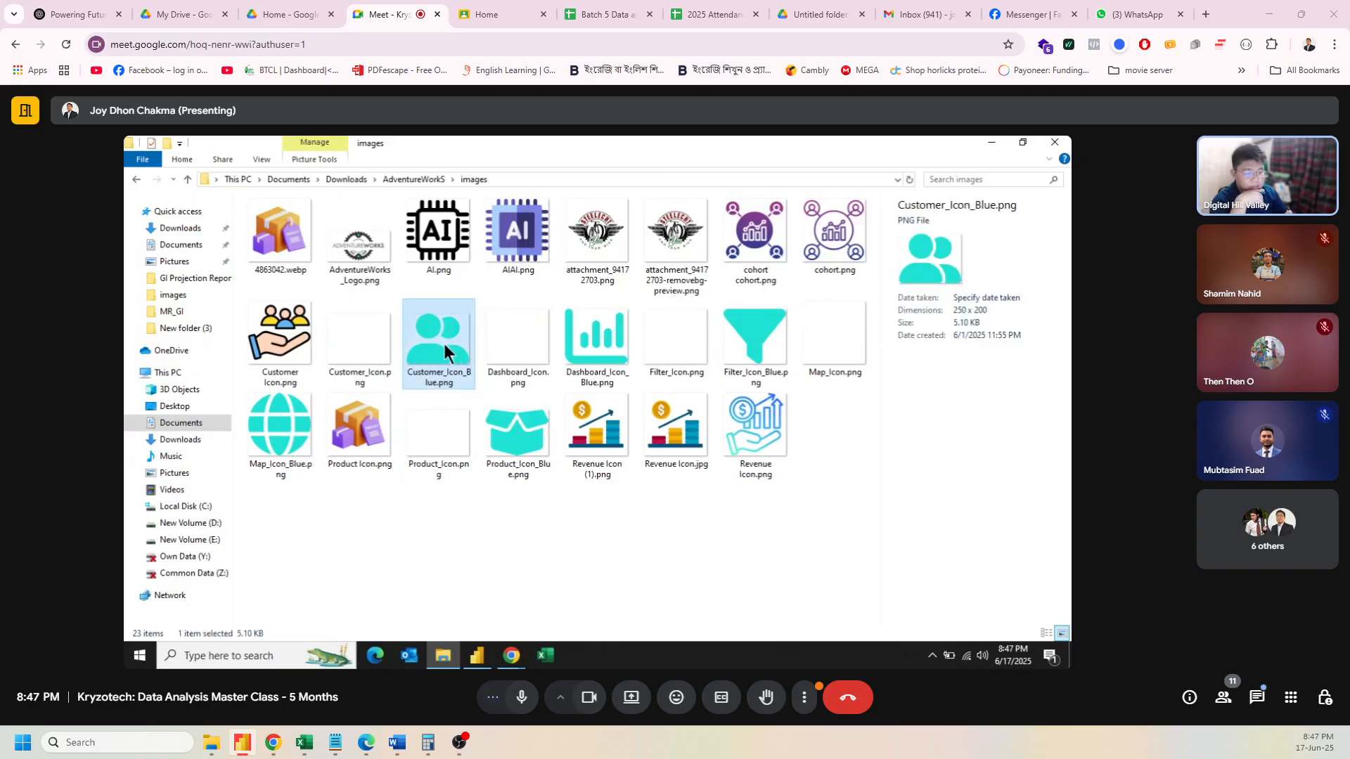
pyautogui.rightClick(445, 344)
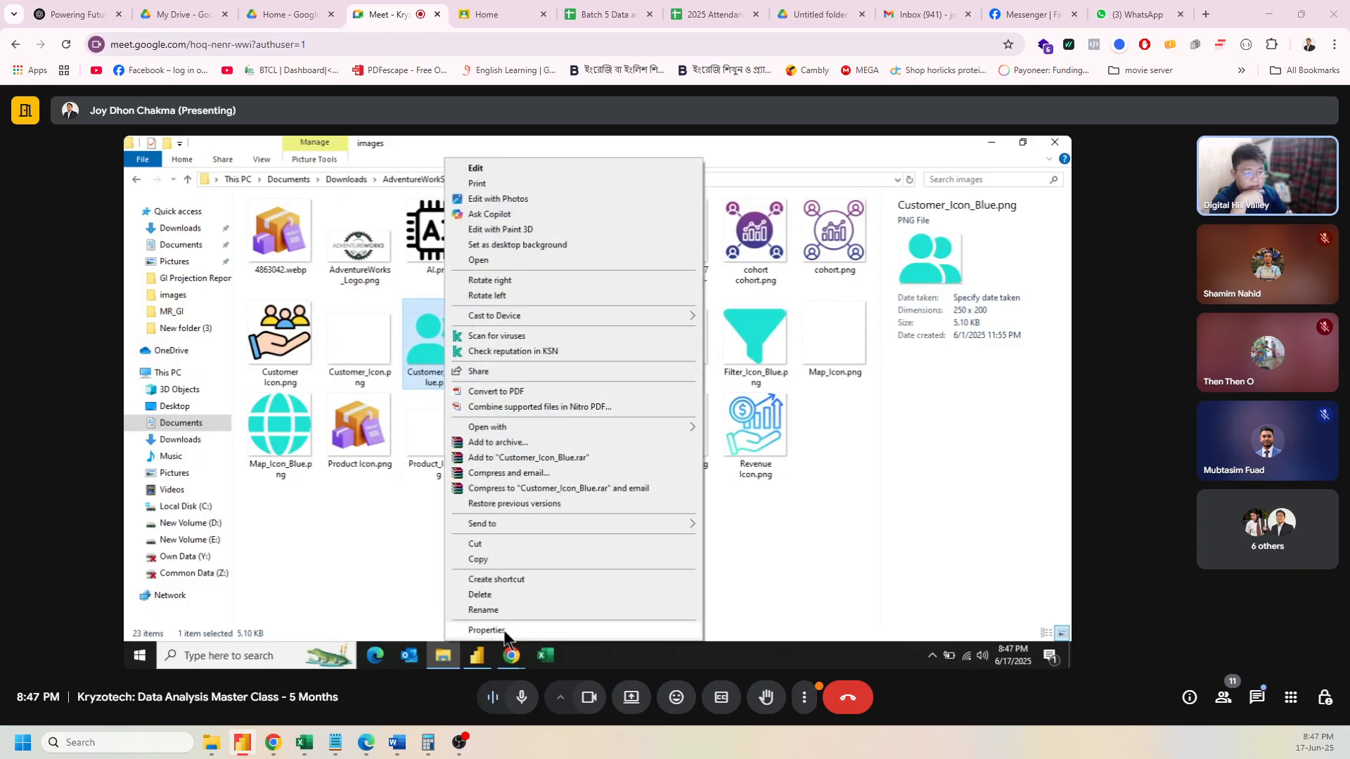
pyautogui.click(505, 633)
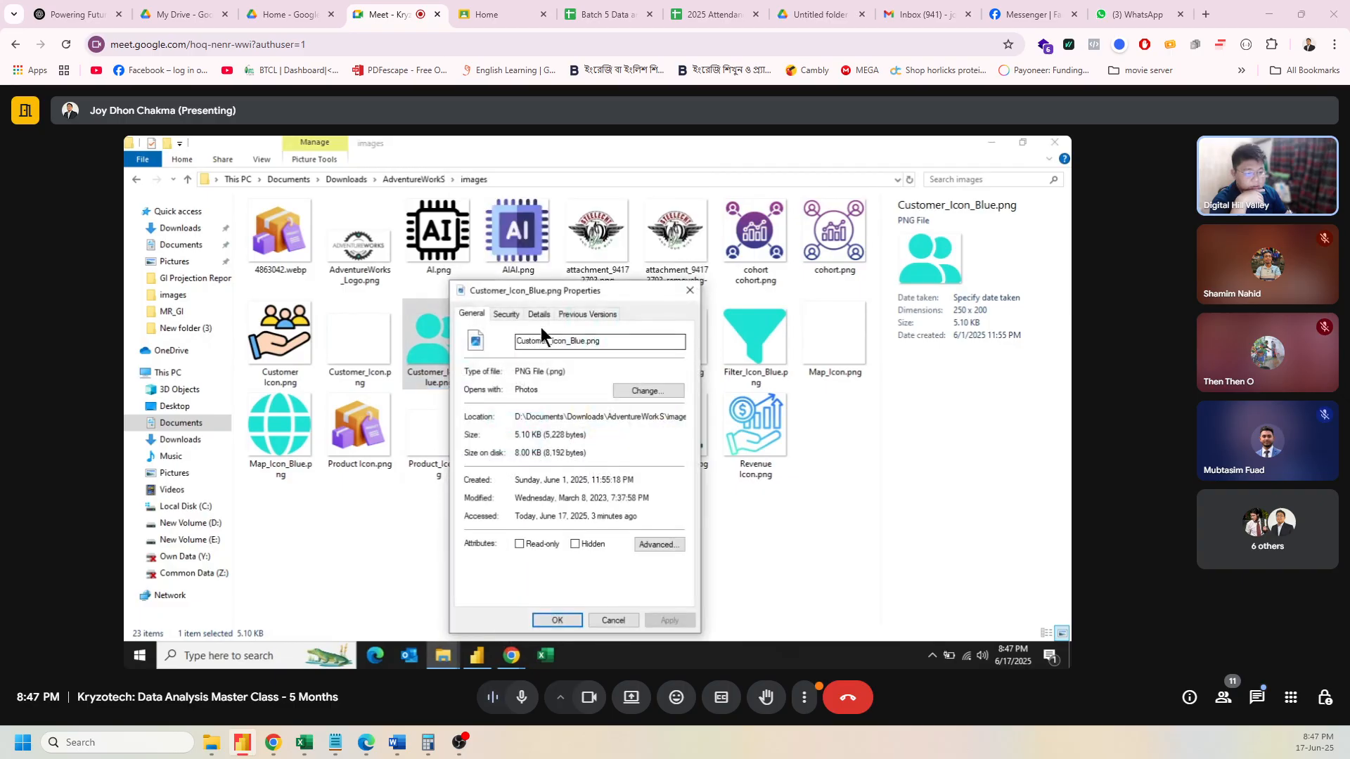
pyautogui.click(538, 315)
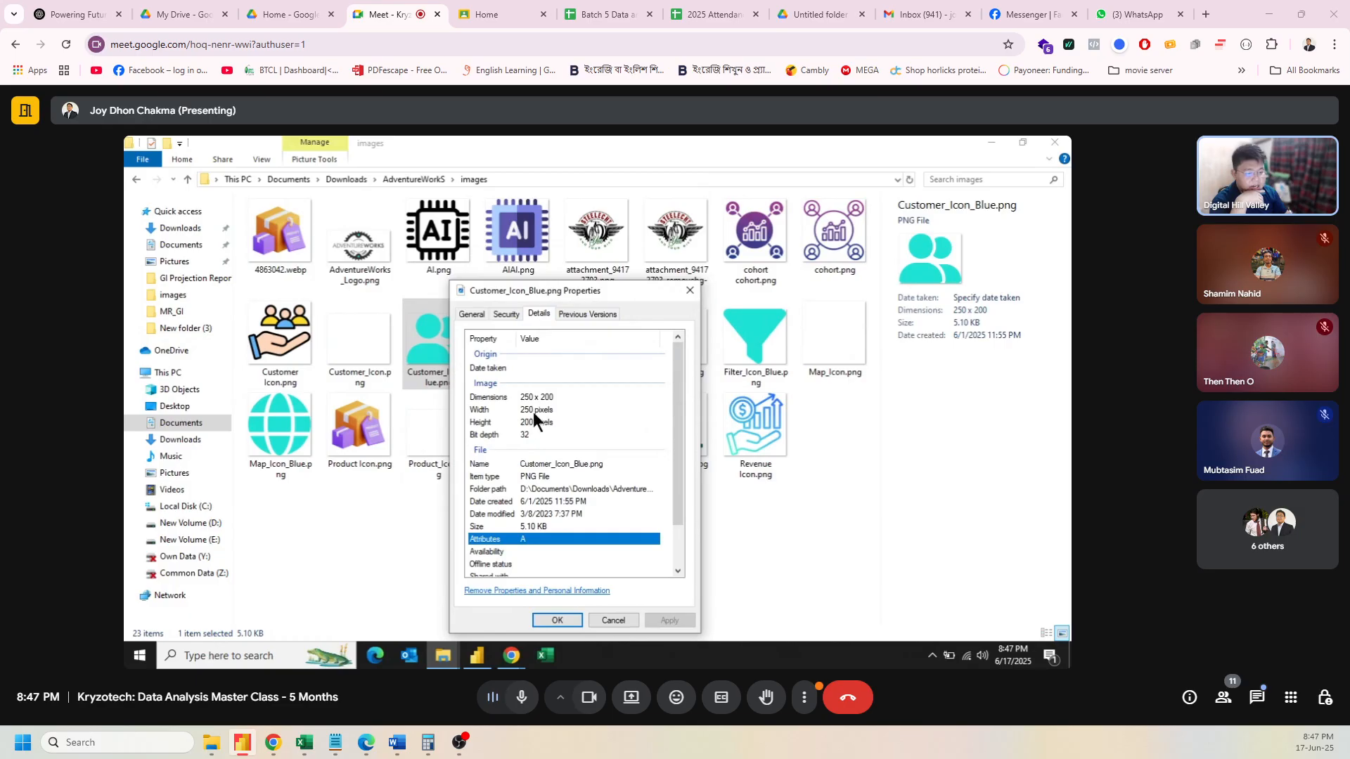
pyautogui.click(688, 292)
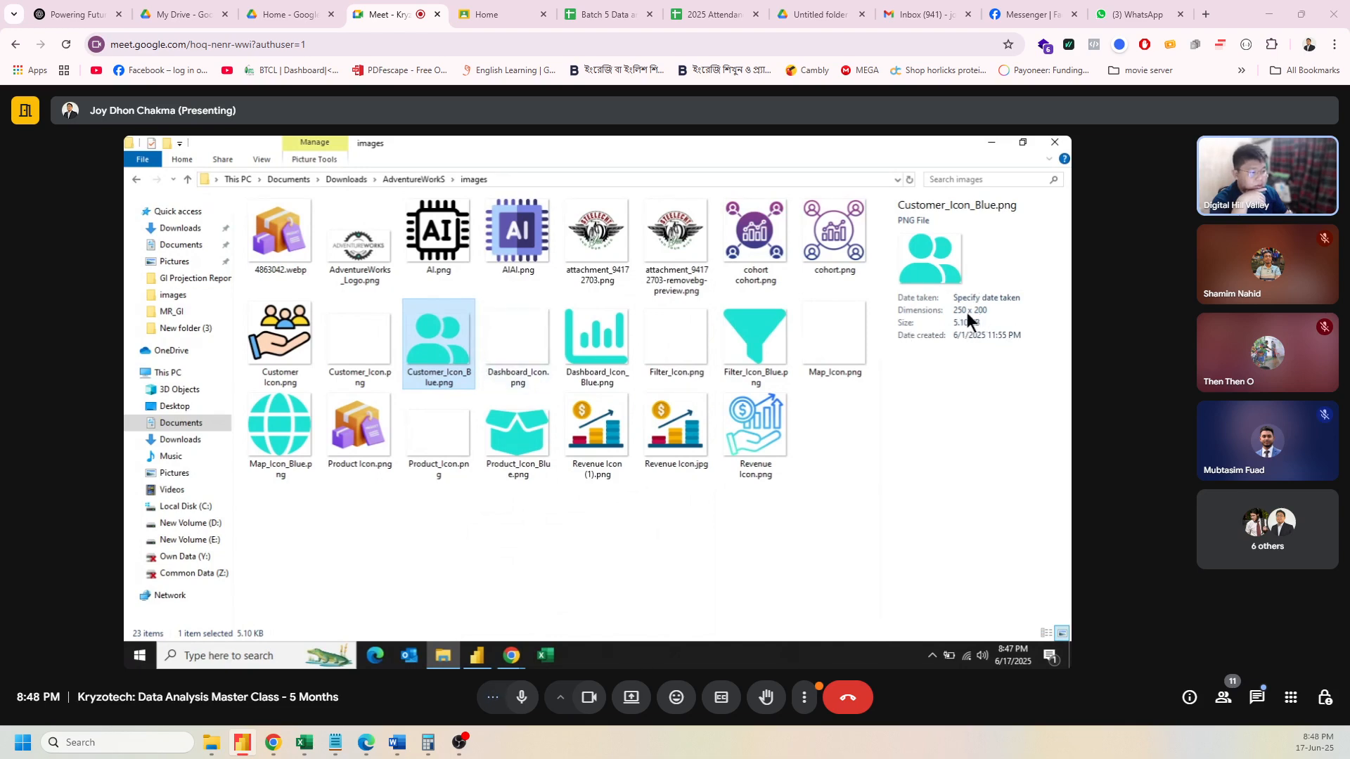
pyautogui.click(990, 142)
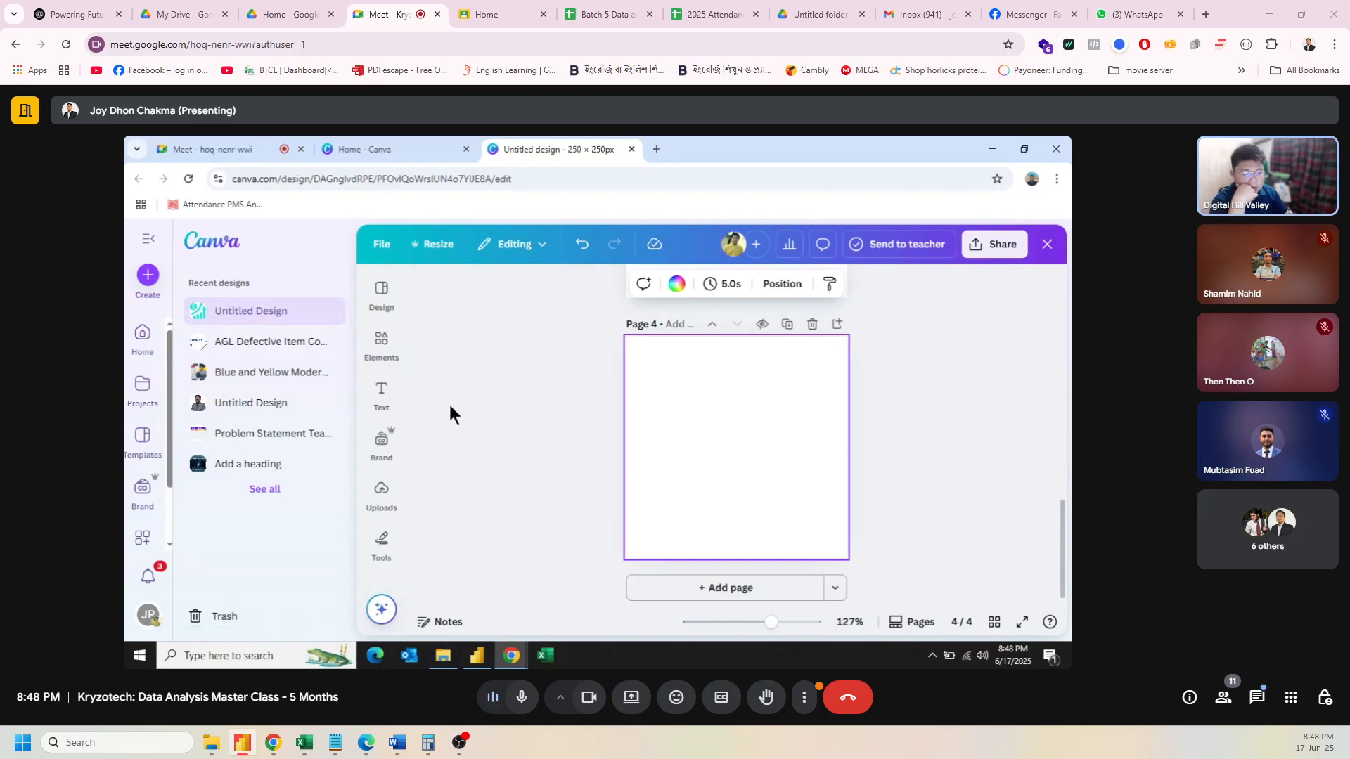
# Step: Collapse Canva's side navigation and open the Elements library
pyautogui.click(147, 239)
pyautogui.click(146, 349)
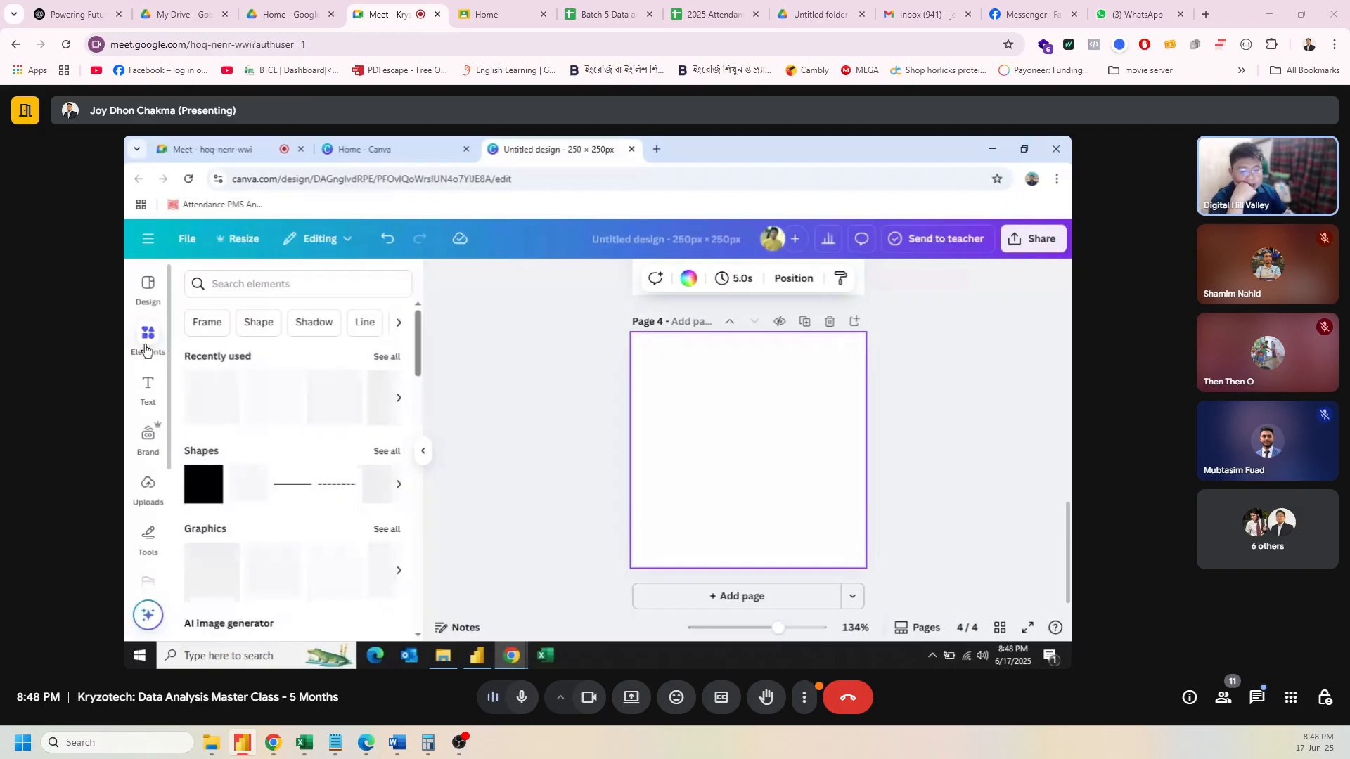
pyautogui.scroll(-1, 342, 499)
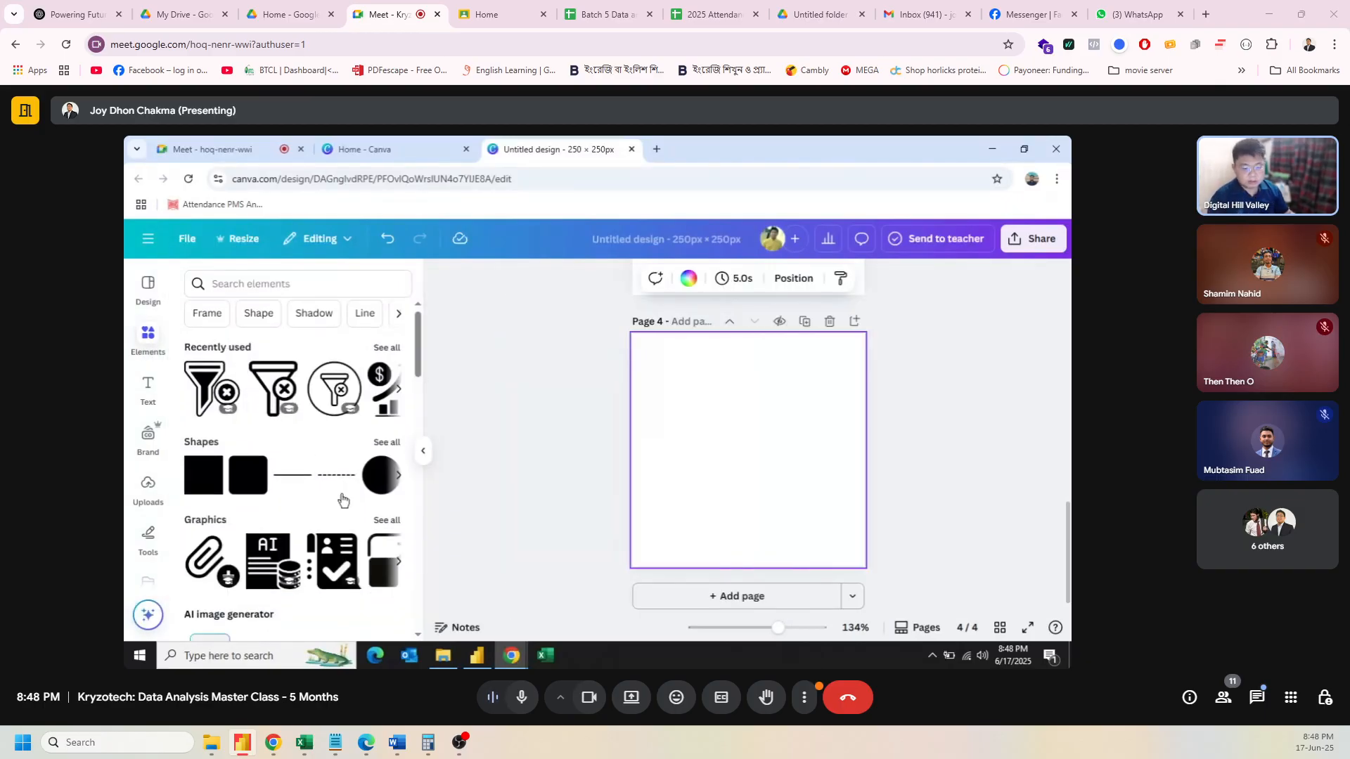
pyautogui.scroll(-1, 343, 500)
pyautogui.scroll(1, 341, 499)
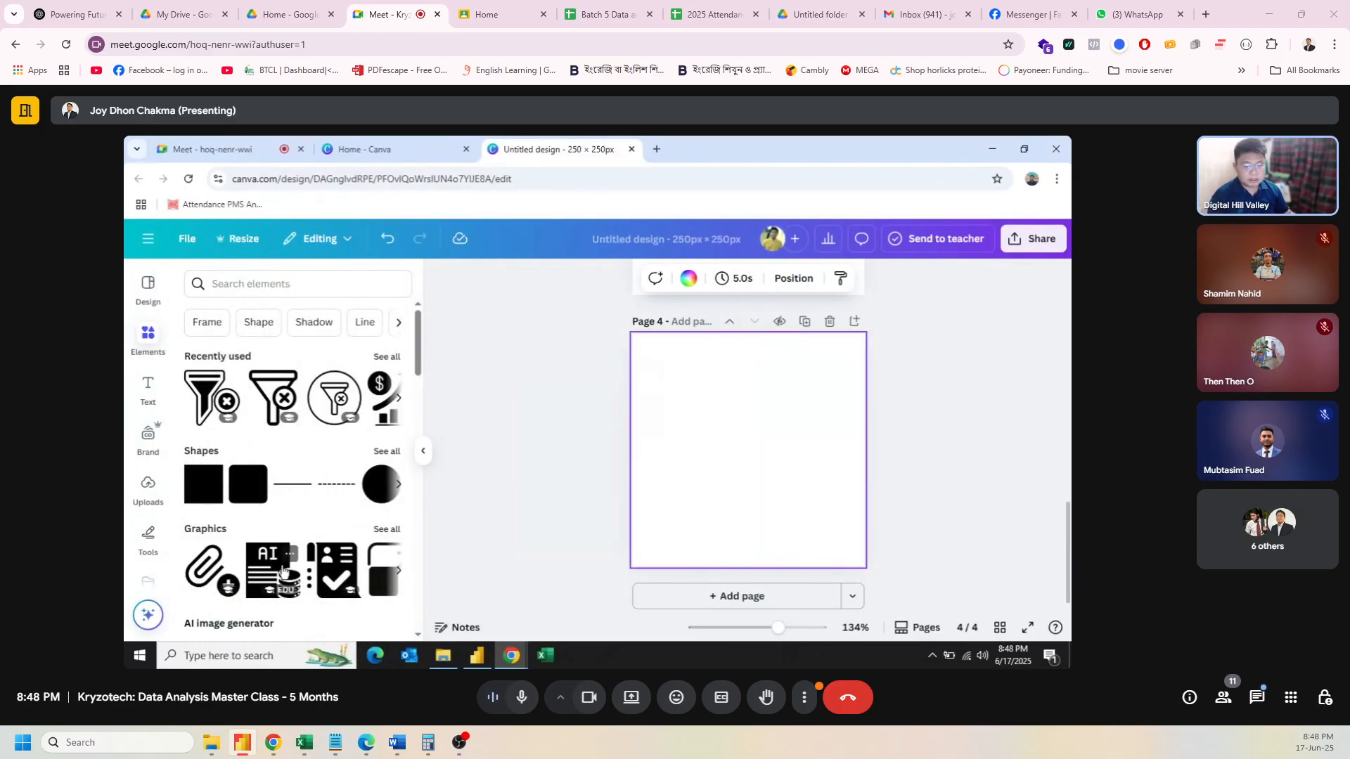
# Step: Search elements for 'artificial intelligence' and browse through the Graphics results
pyautogui.click(256, 287)
pyautogui.write('A')
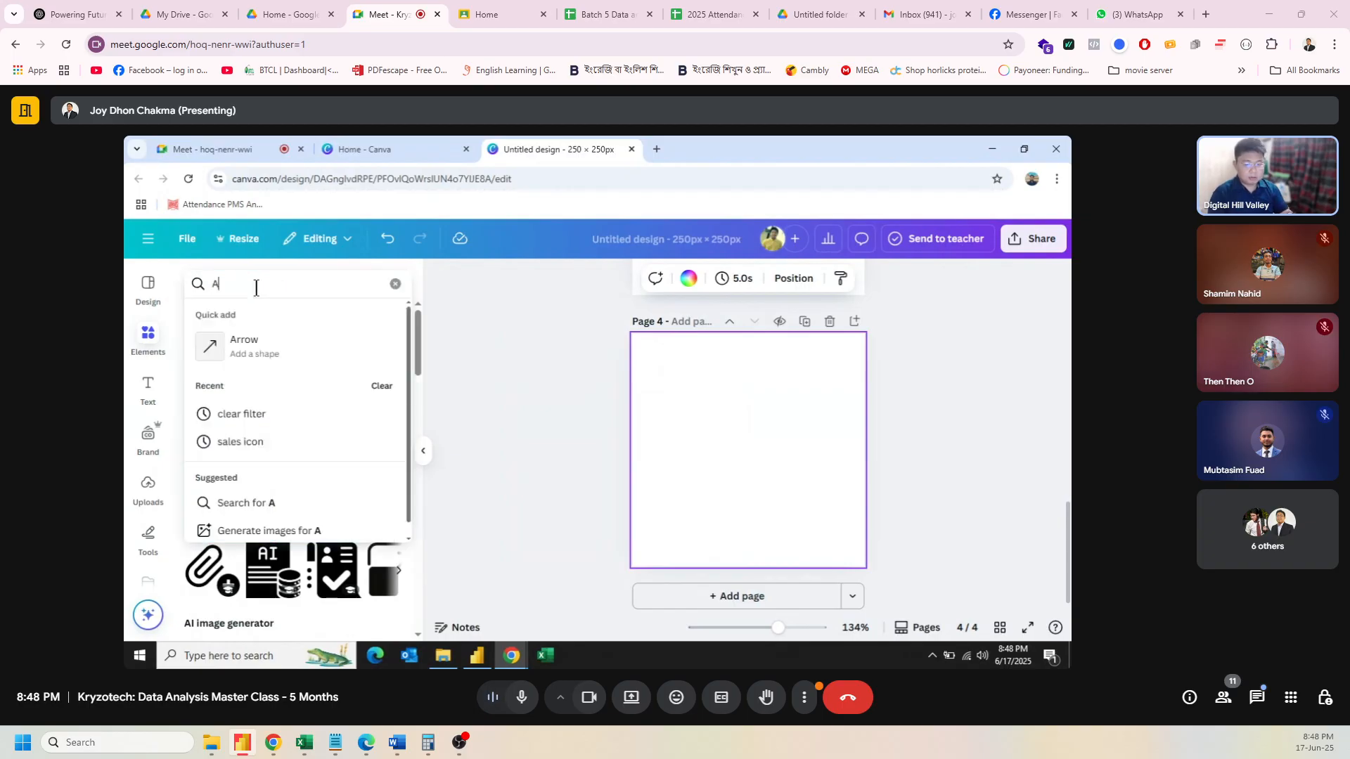
pyautogui.write('I')
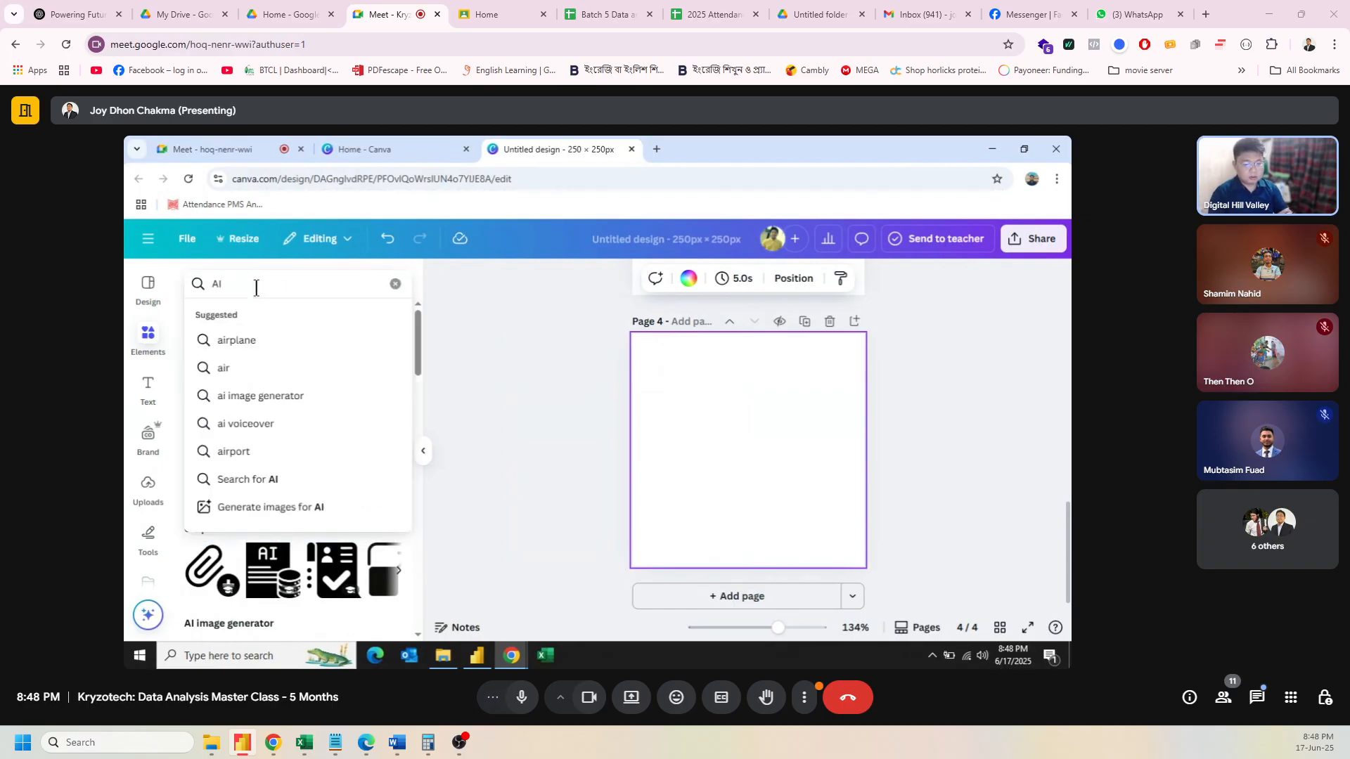
pyautogui.press('BackSpace')
pyautogui.write('rtific')
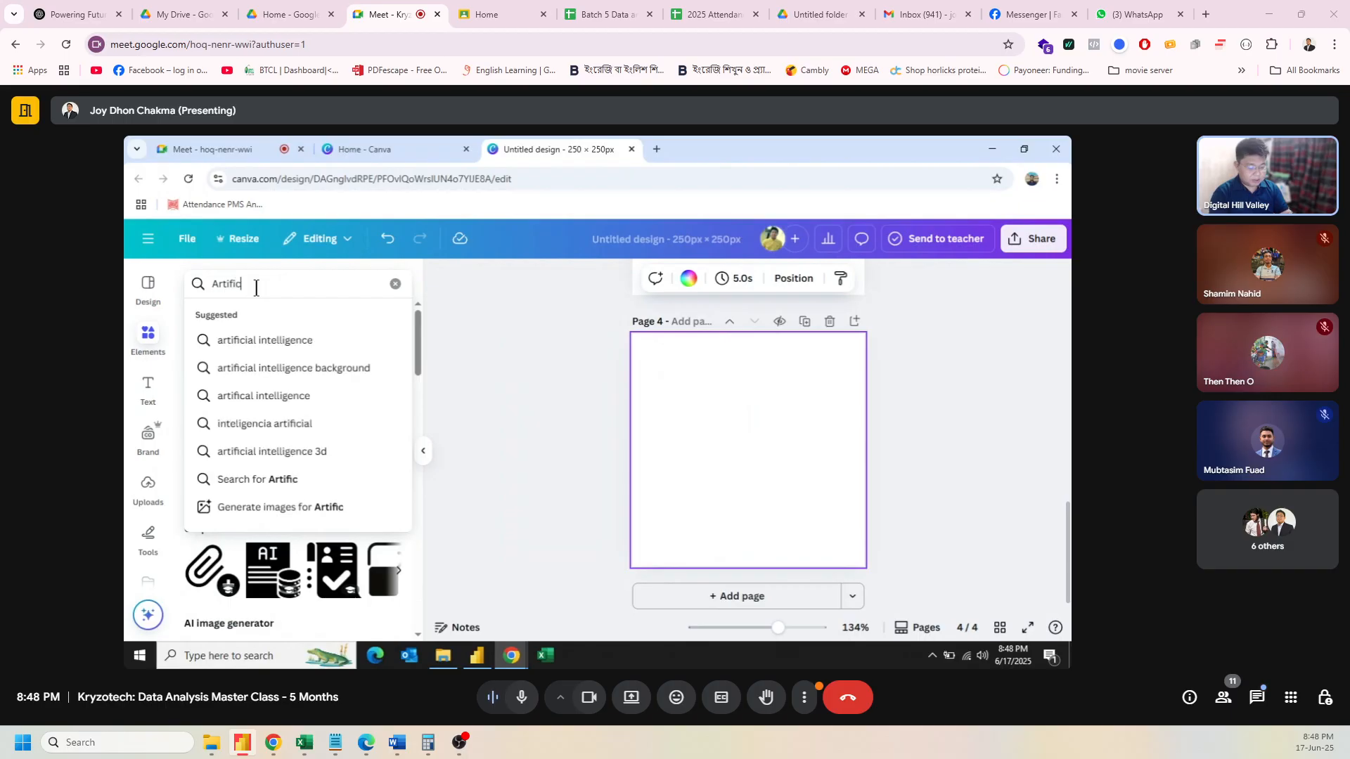
pyautogui.write('ial')
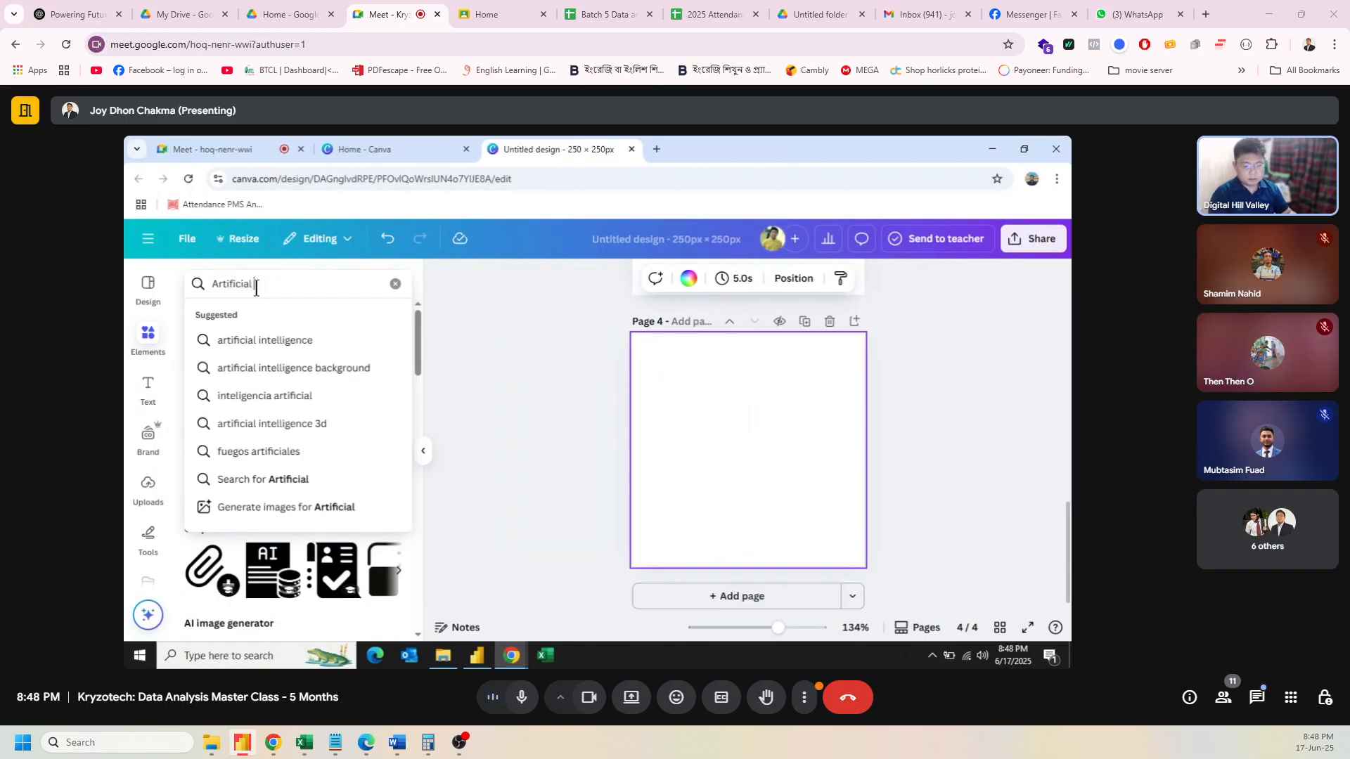
pyautogui.click(268, 339)
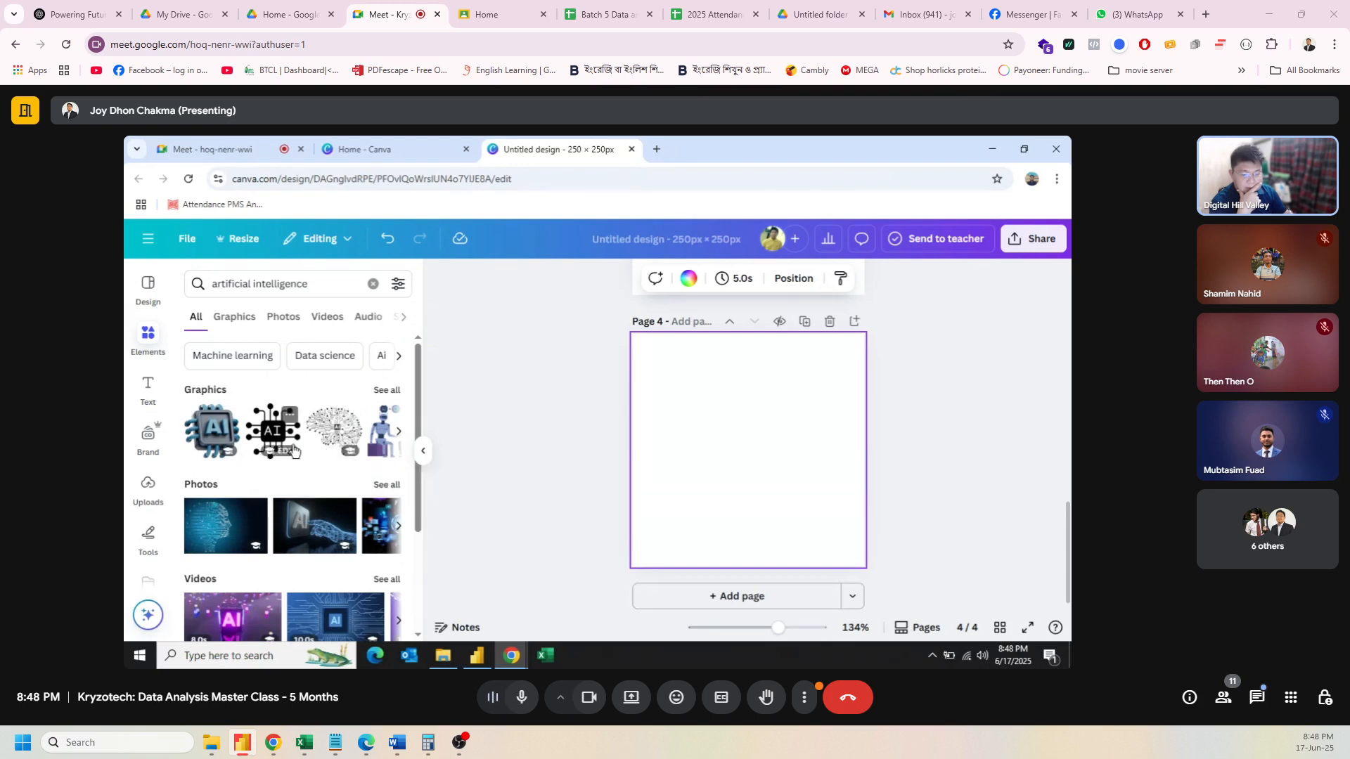
pyautogui.click(399, 433)
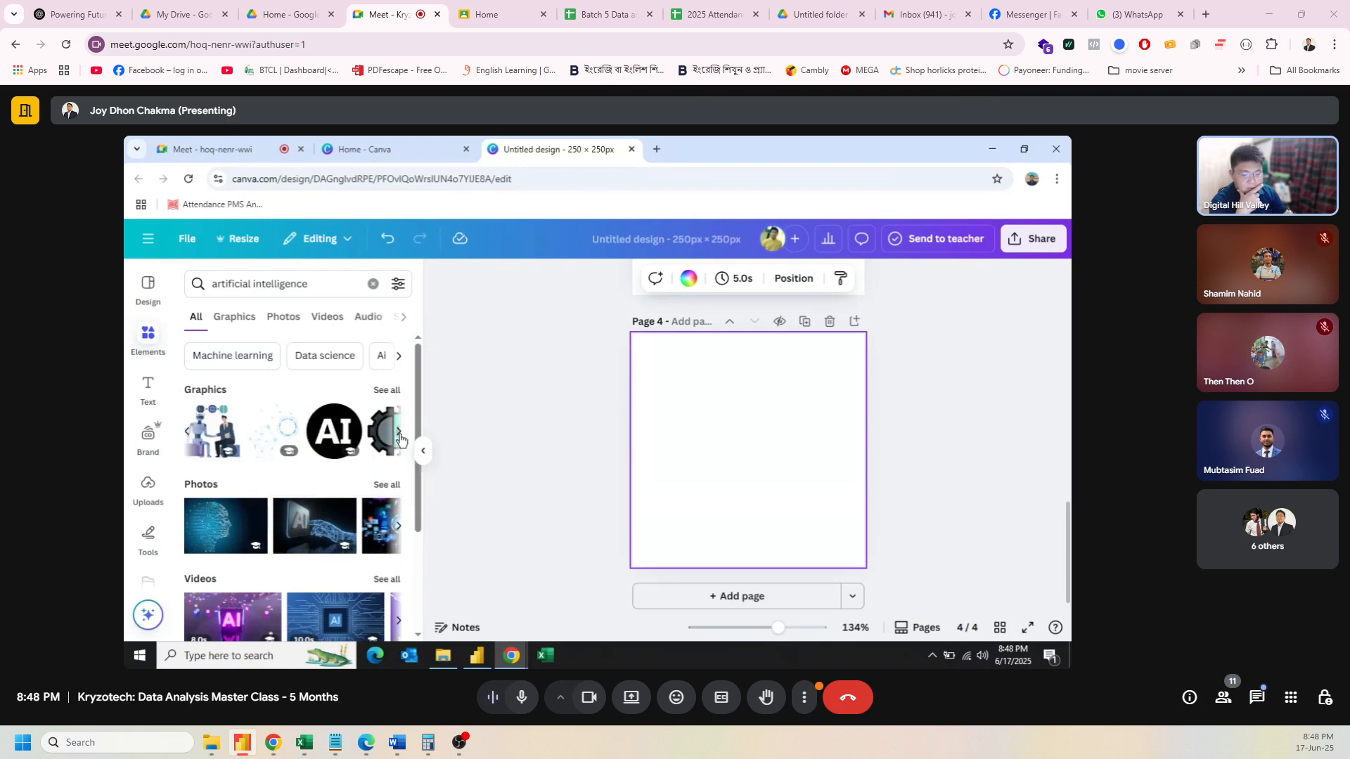
pyautogui.click(398, 433)
pyautogui.click(399, 433)
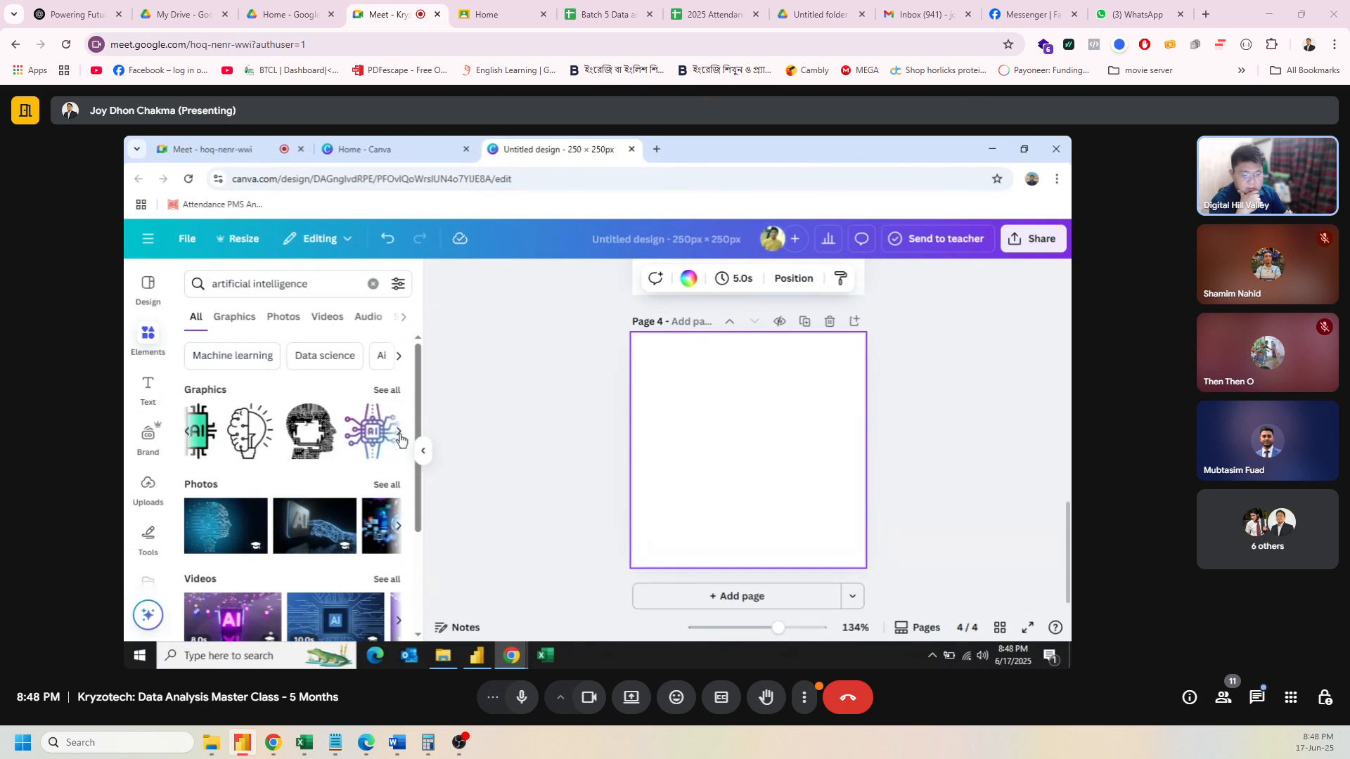
pyautogui.click(399, 434)
pyautogui.click(399, 434)
pyautogui.click(398, 434)
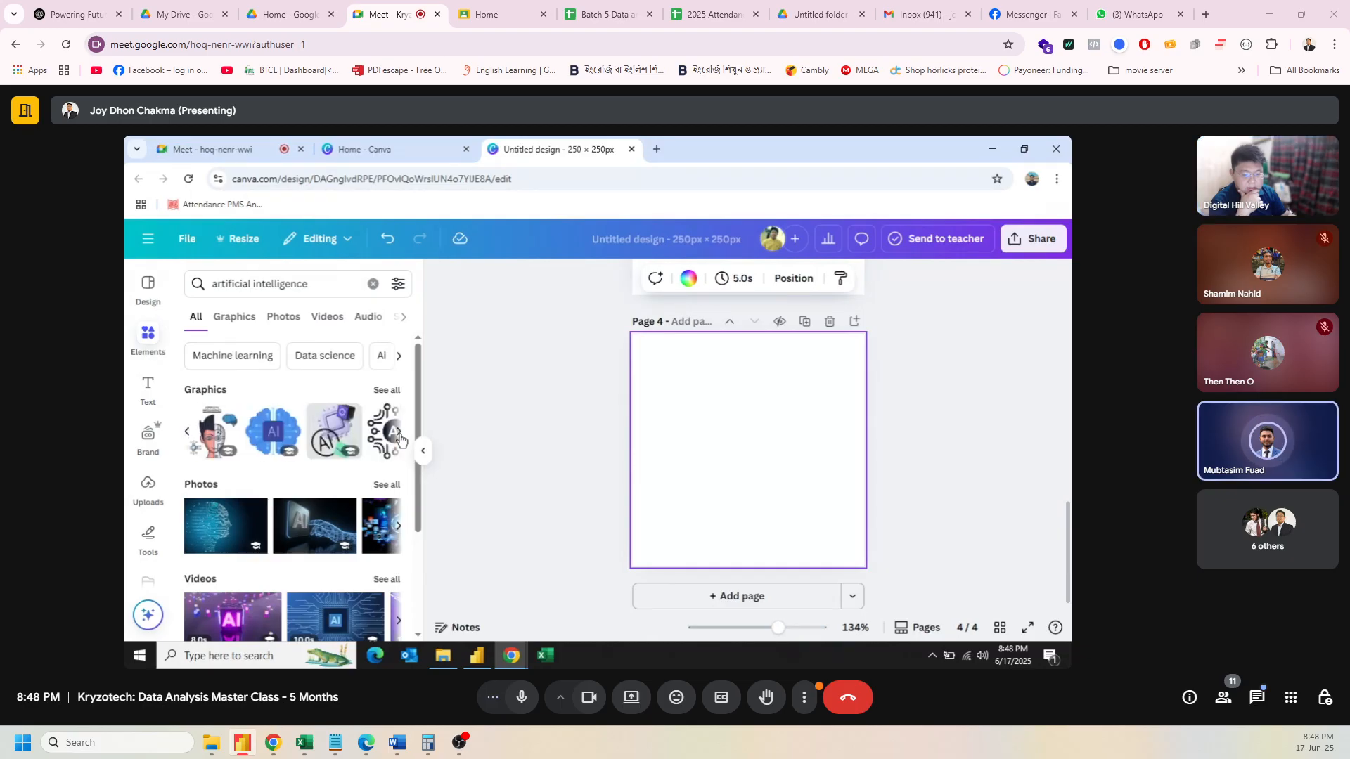
pyautogui.click(398, 435)
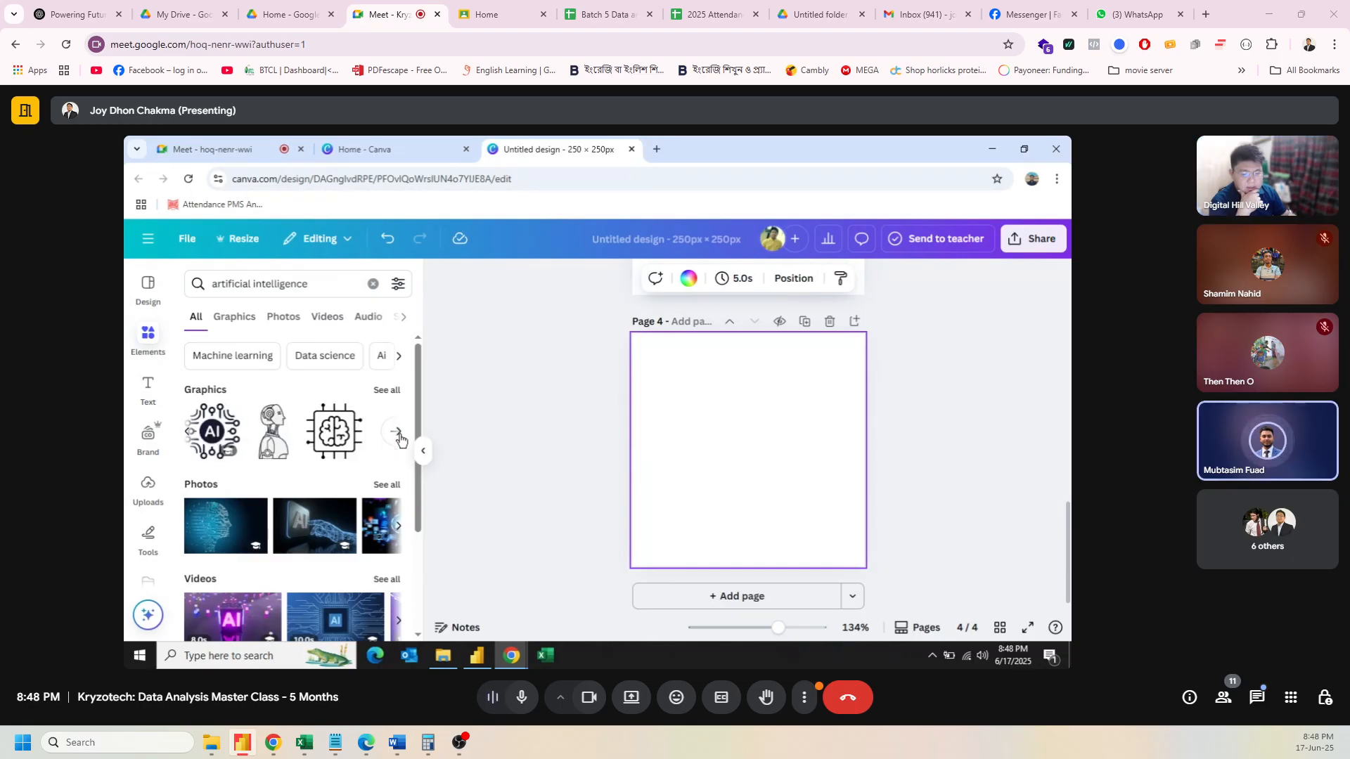
# Step: Clear the elements search and select the blank page 4
pyautogui.click(373, 284)
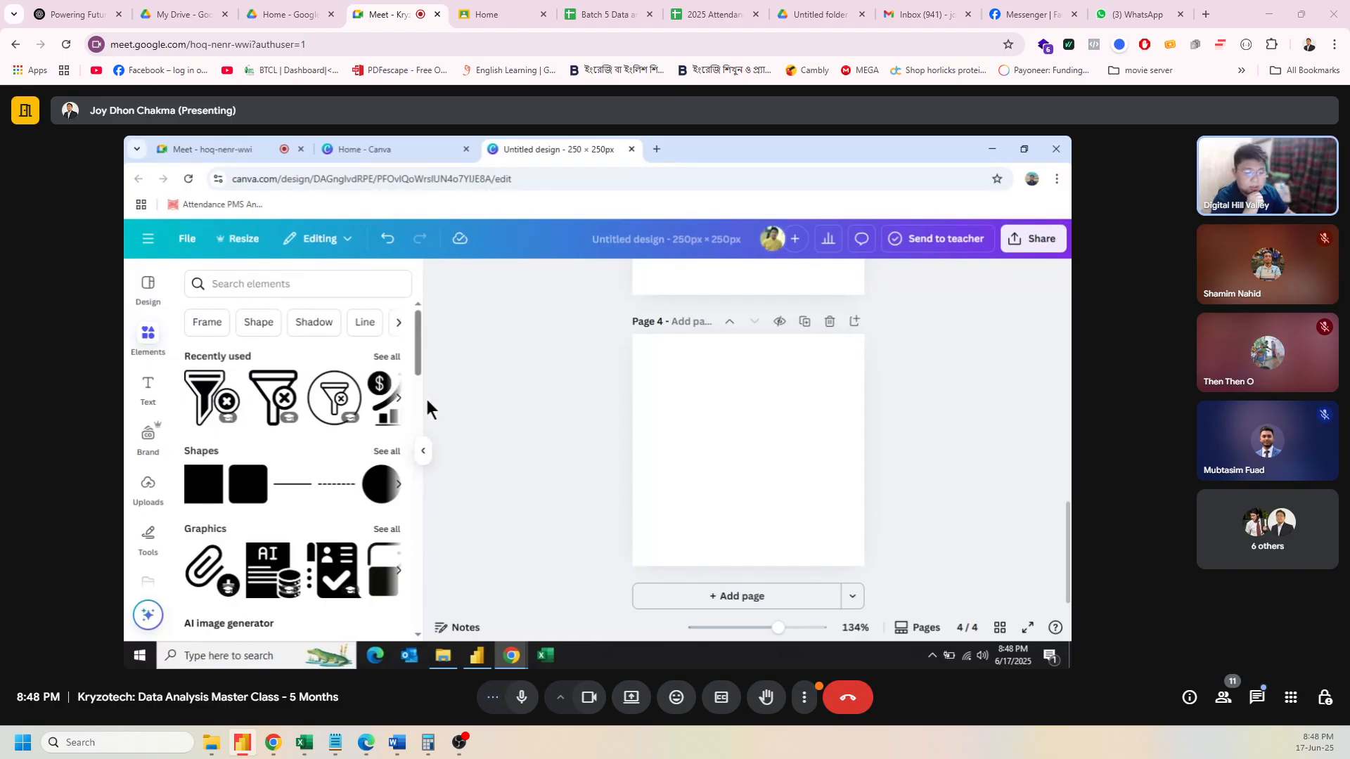
pyautogui.moveTo(416, 346)
pyautogui.mouseDown()
pyautogui.moveTo(419, 373)
pyautogui.moveTo(423, 337)
pyautogui.mouseUp()
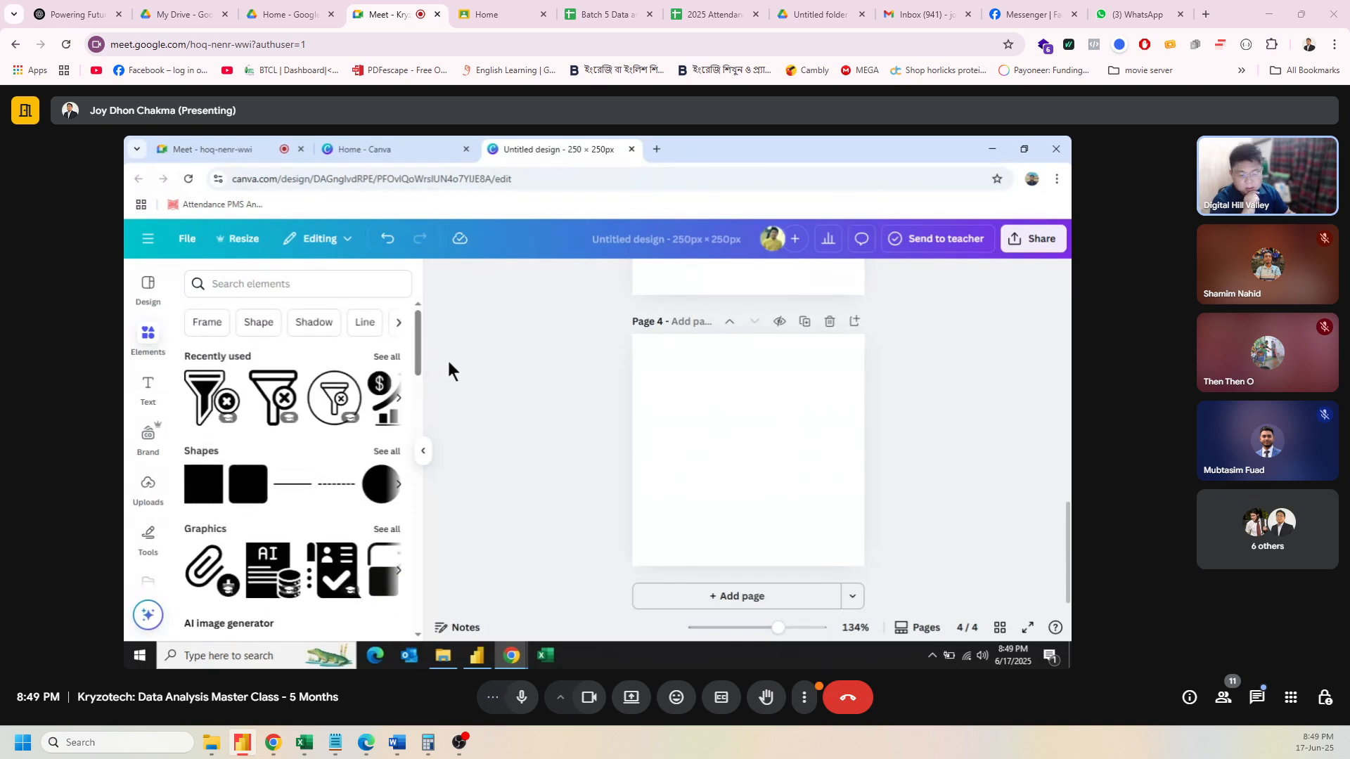
pyautogui.click(752, 383)
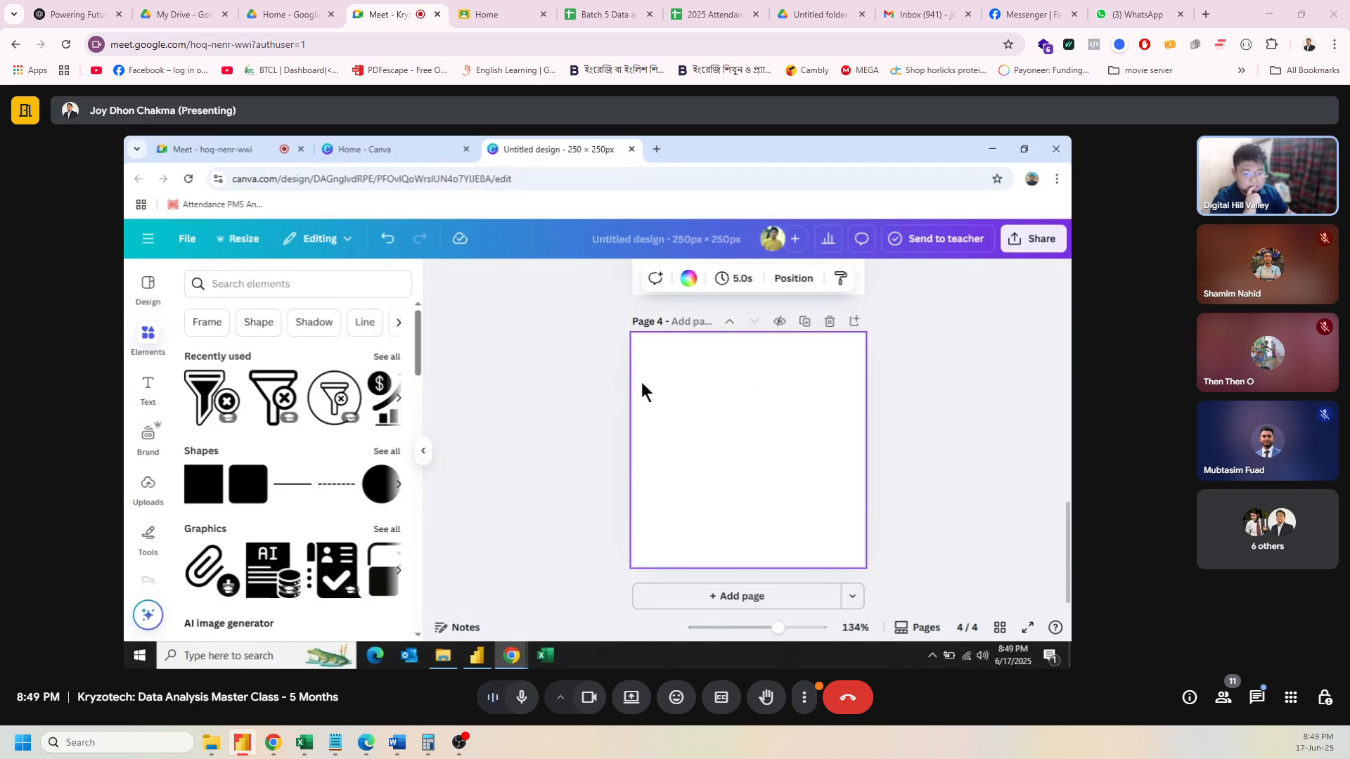
# Step: Add a text box on page 4 and replace its placeholder with 'AI'
pyautogui.click(147, 391)
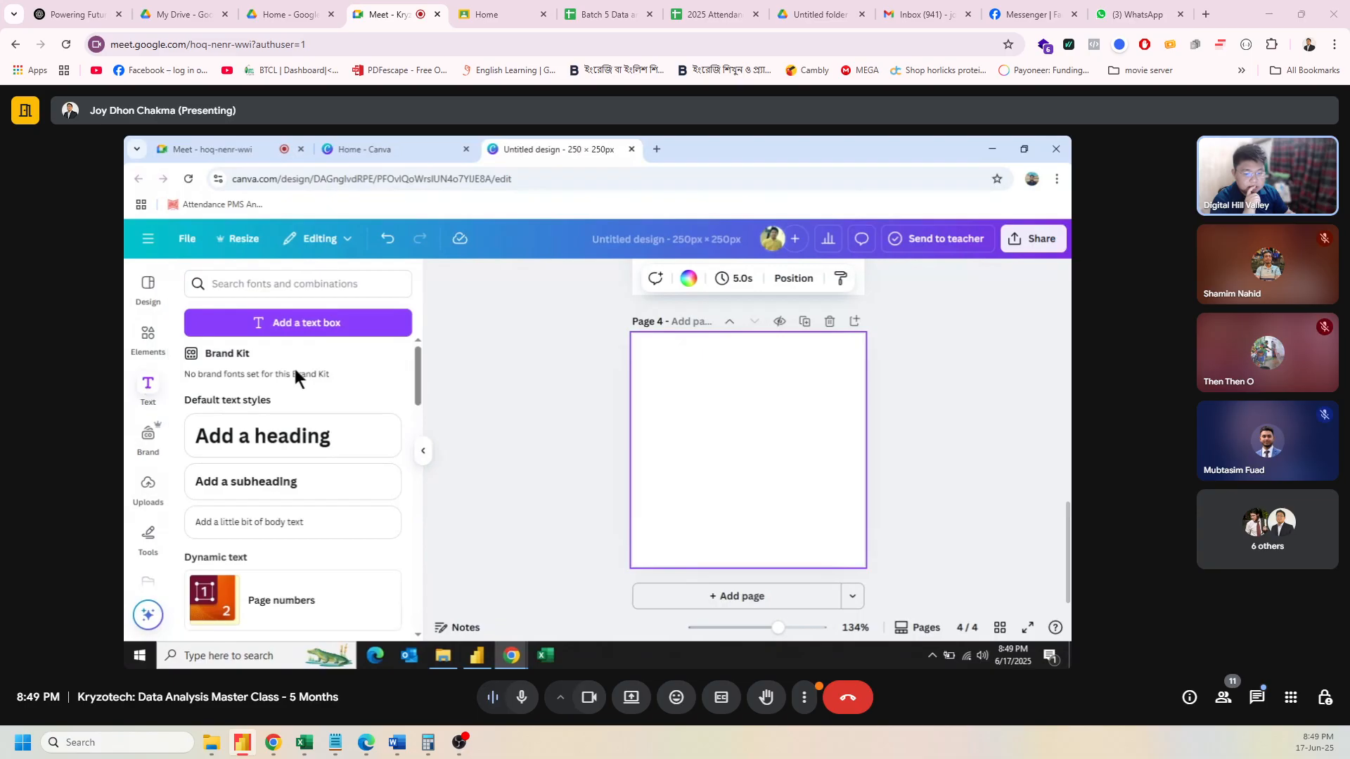
pyautogui.click(300, 325)
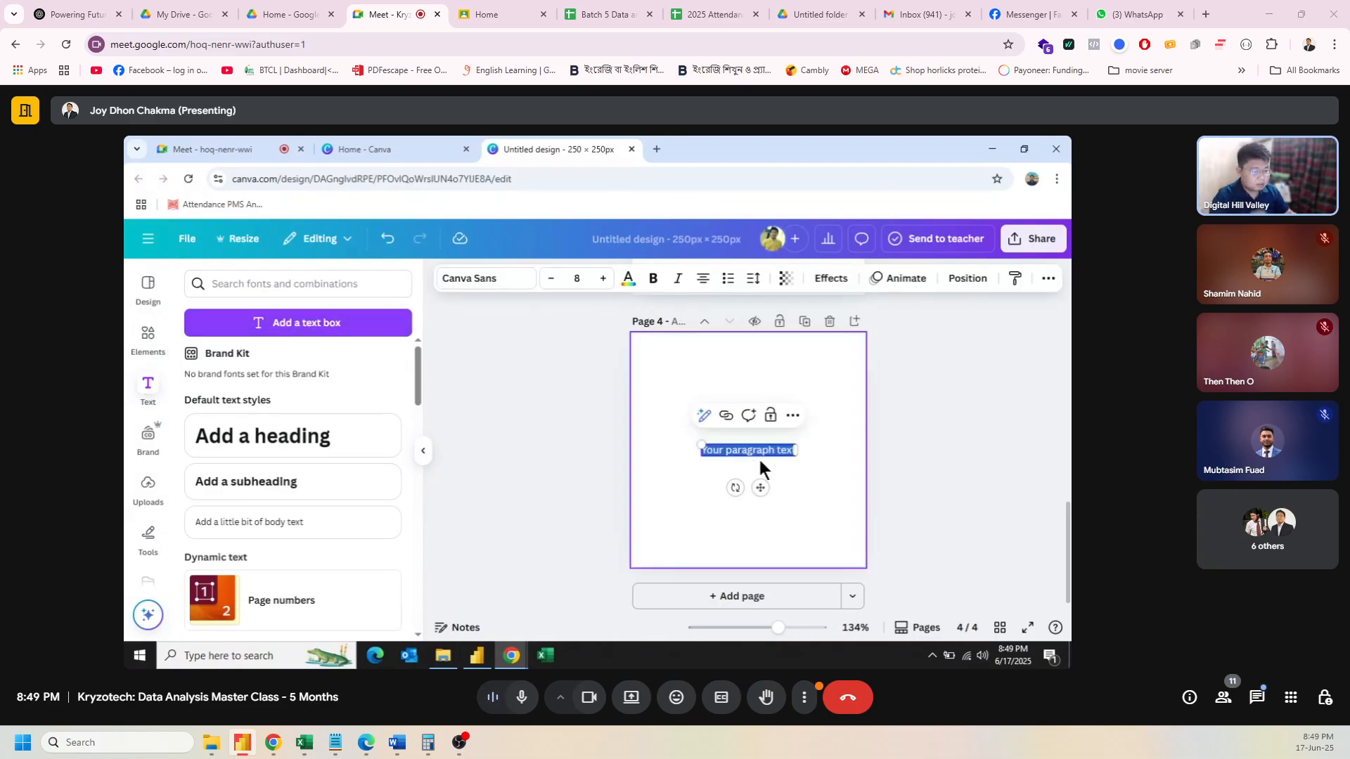
pyautogui.press('BackSpace')
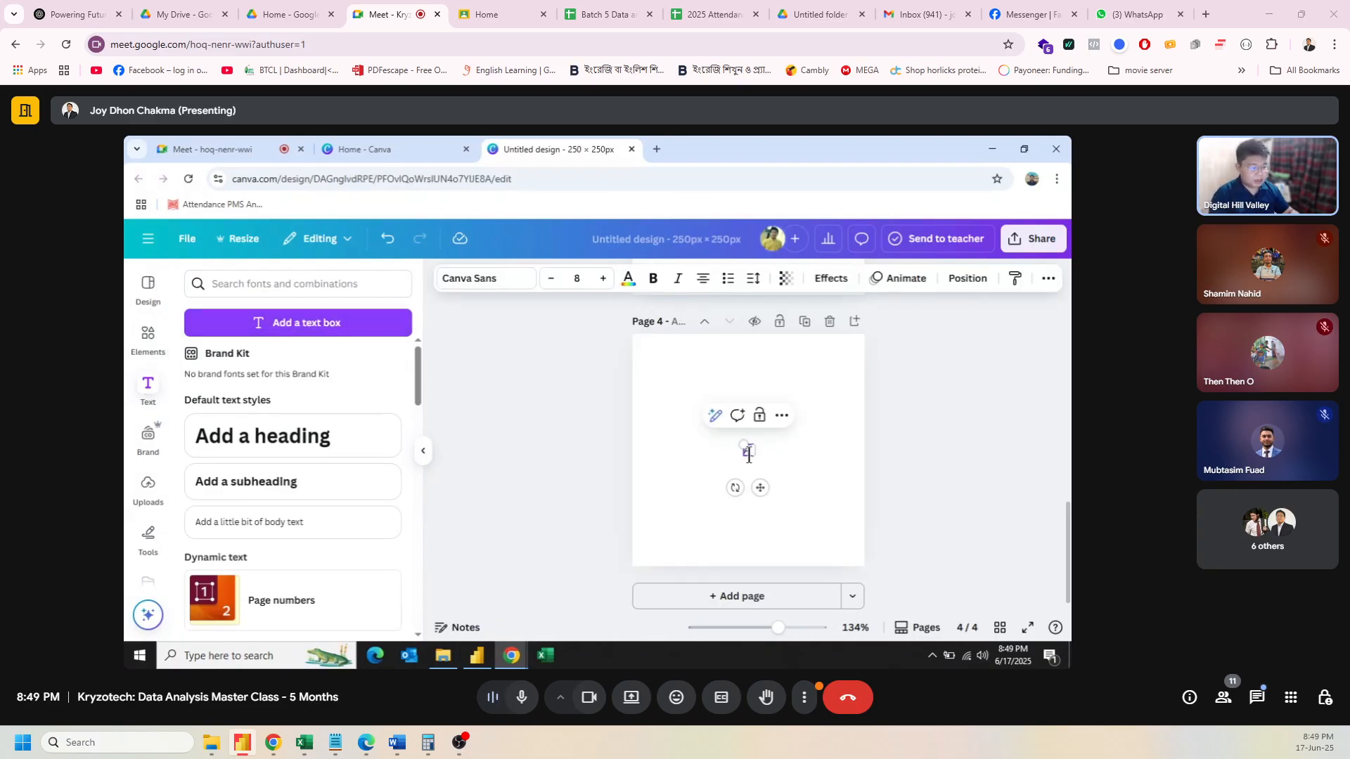
pyautogui.hotkey('ctrl', 'a')
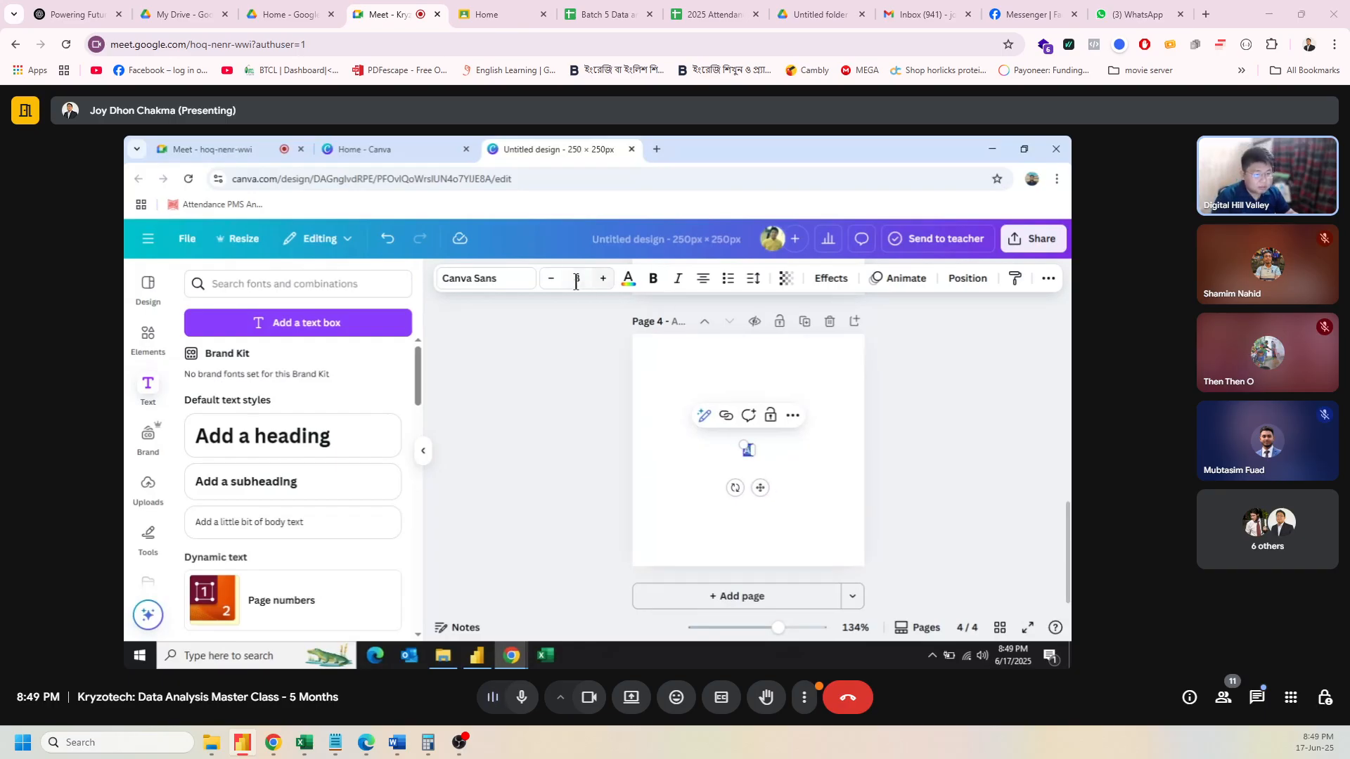
# Step: Enlarge the AI text to font size 120 from the preset size list
pyautogui.click(603, 278)
pyautogui.click(603, 279)
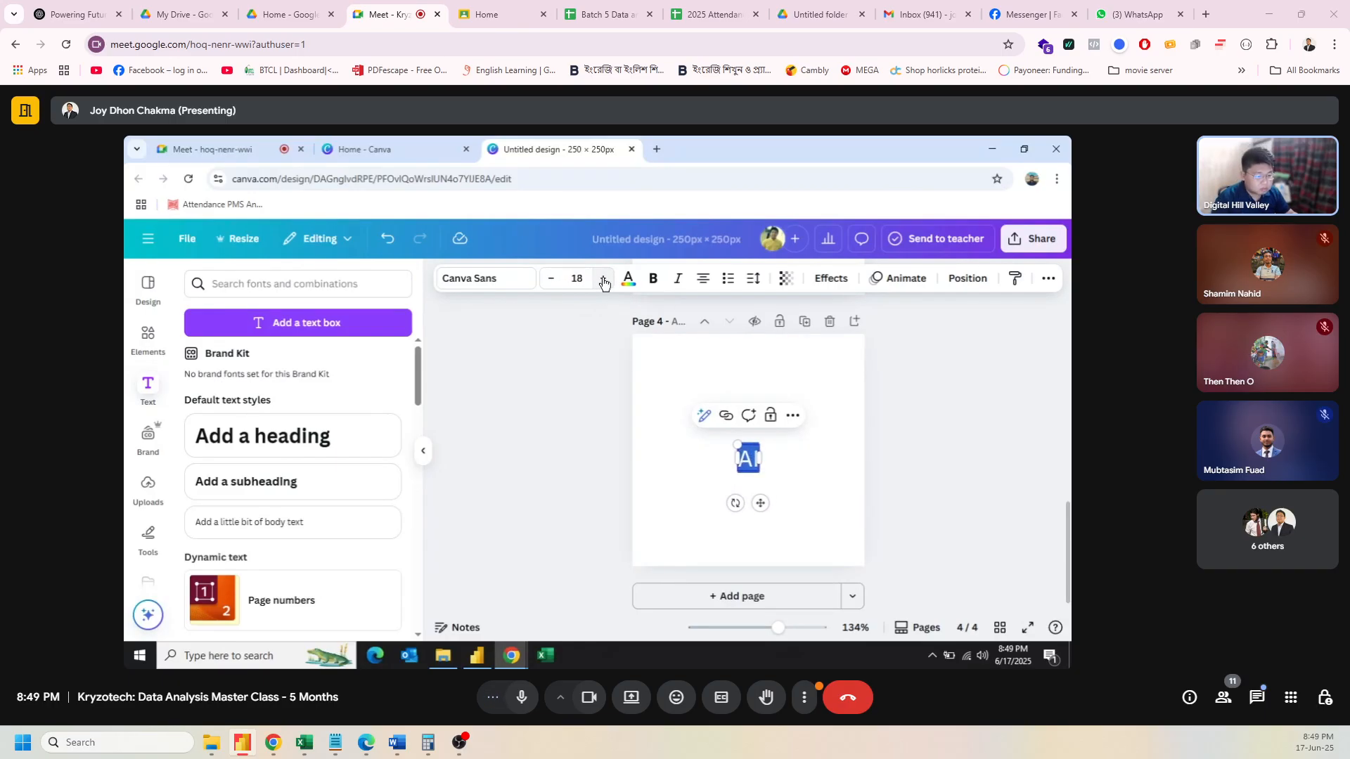
pyautogui.moveTo(603, 279); pyautogui.dragTo(604, 278)
pyautogui.click(581, 278)
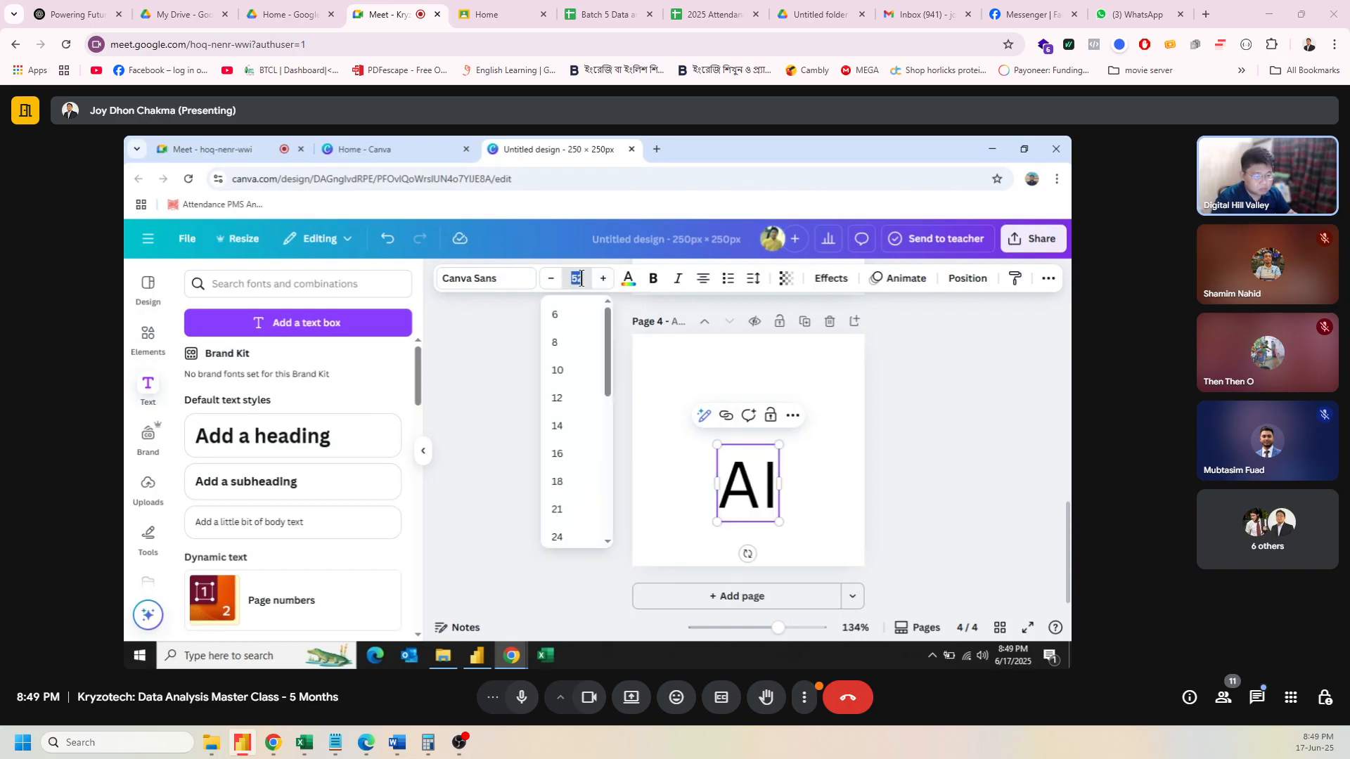
pyautogui.scroll(-5, 569, 450)
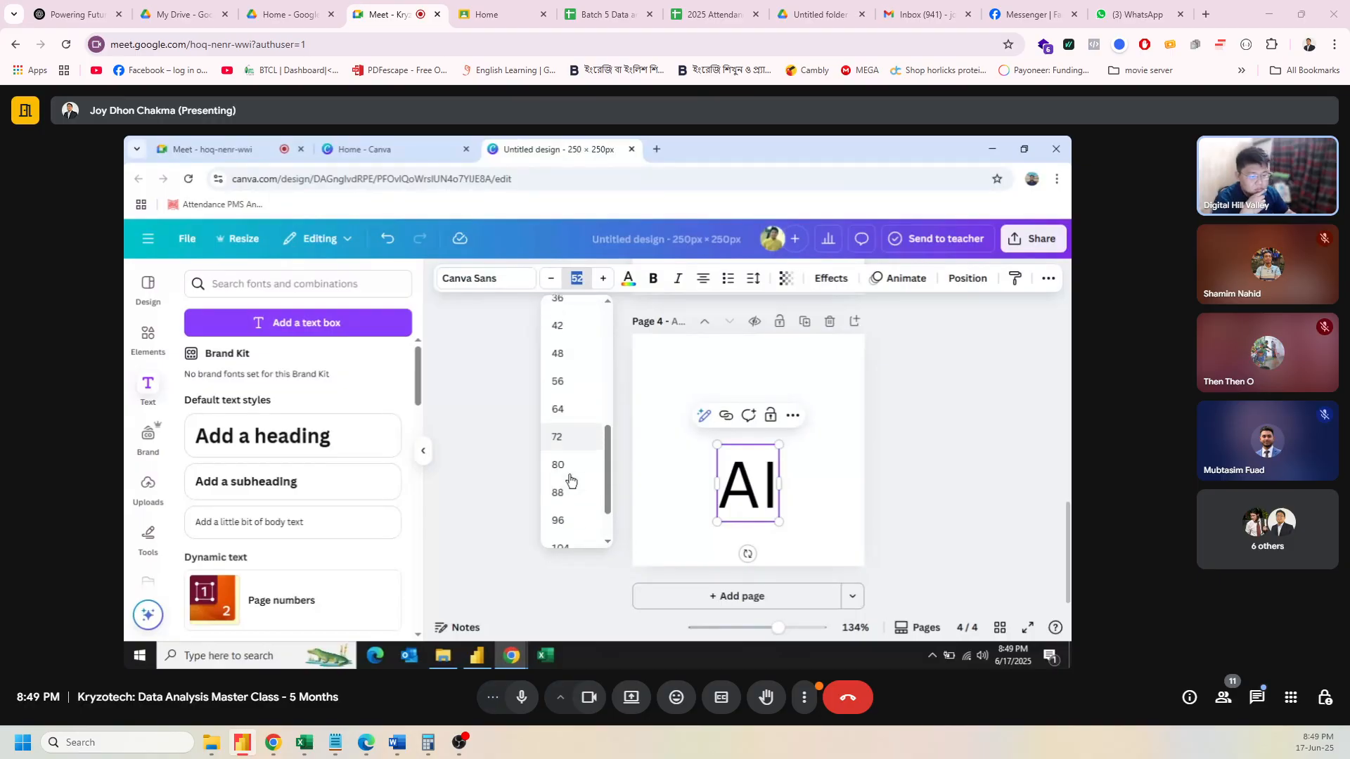
pyautogui.scroll(-3, 569, 480)
pyautogui.click(566, 505)
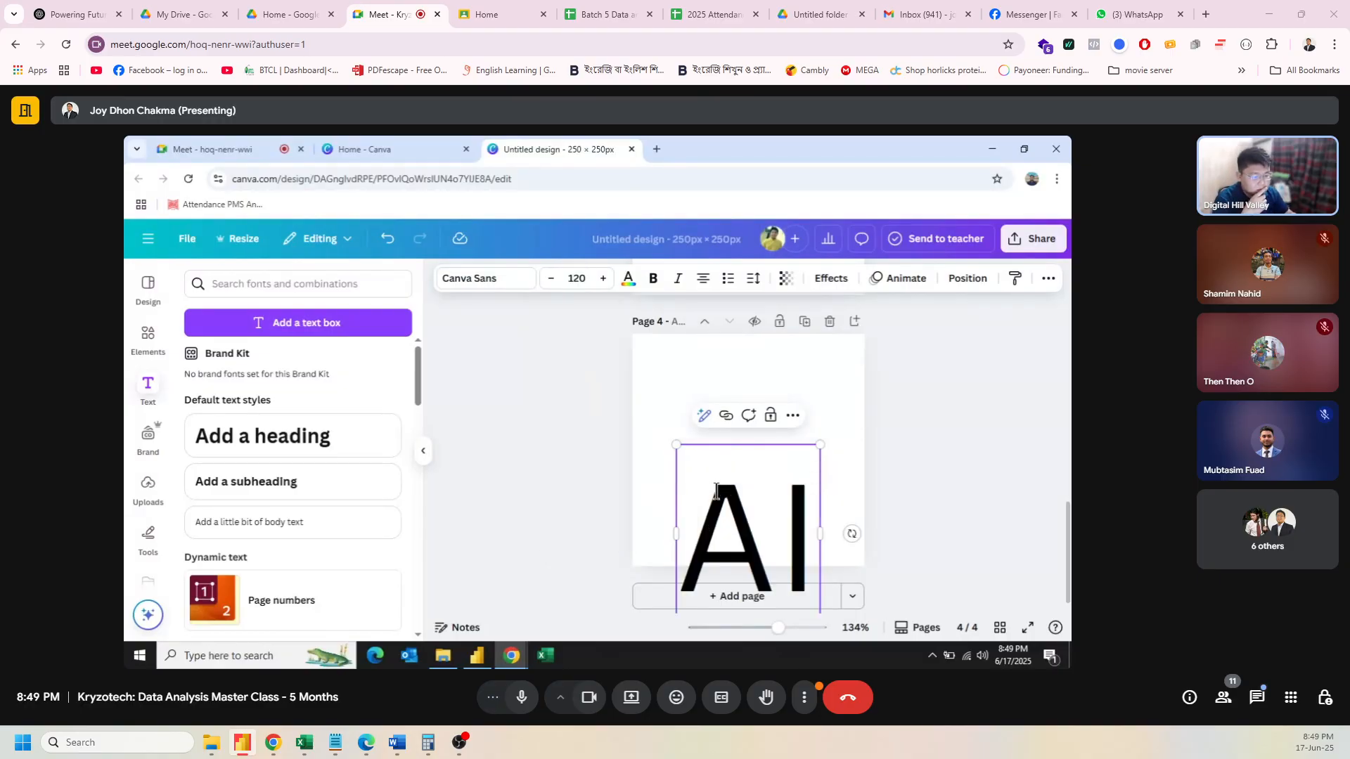
pyautogui.click(598, 492)
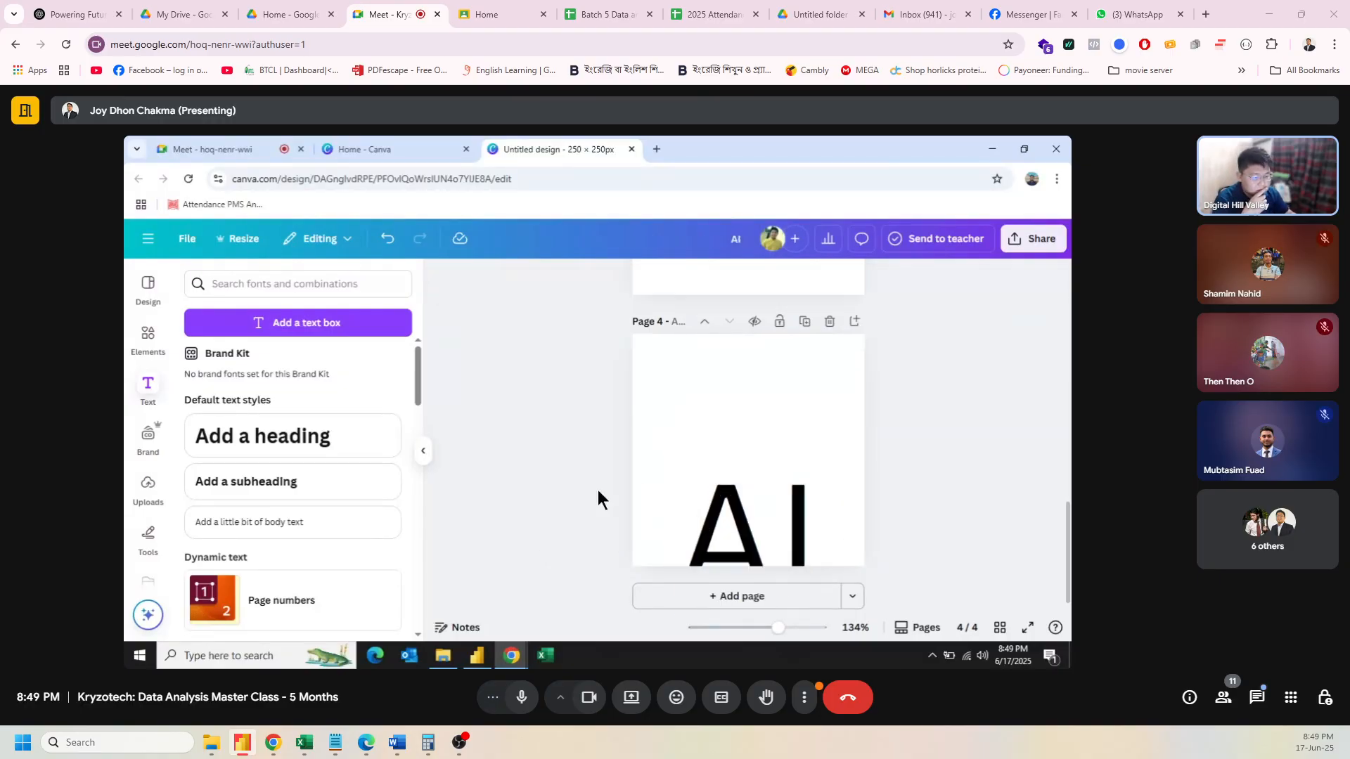
# Step: Resize the AI text box with its handles and move it to the centre of page 4
pyautogui.moveTo(703, 502); pyautogui.dragTo(706, 421)
pyautogui.moveTo(676, 365); pyautogui.dragTo(637, 346)
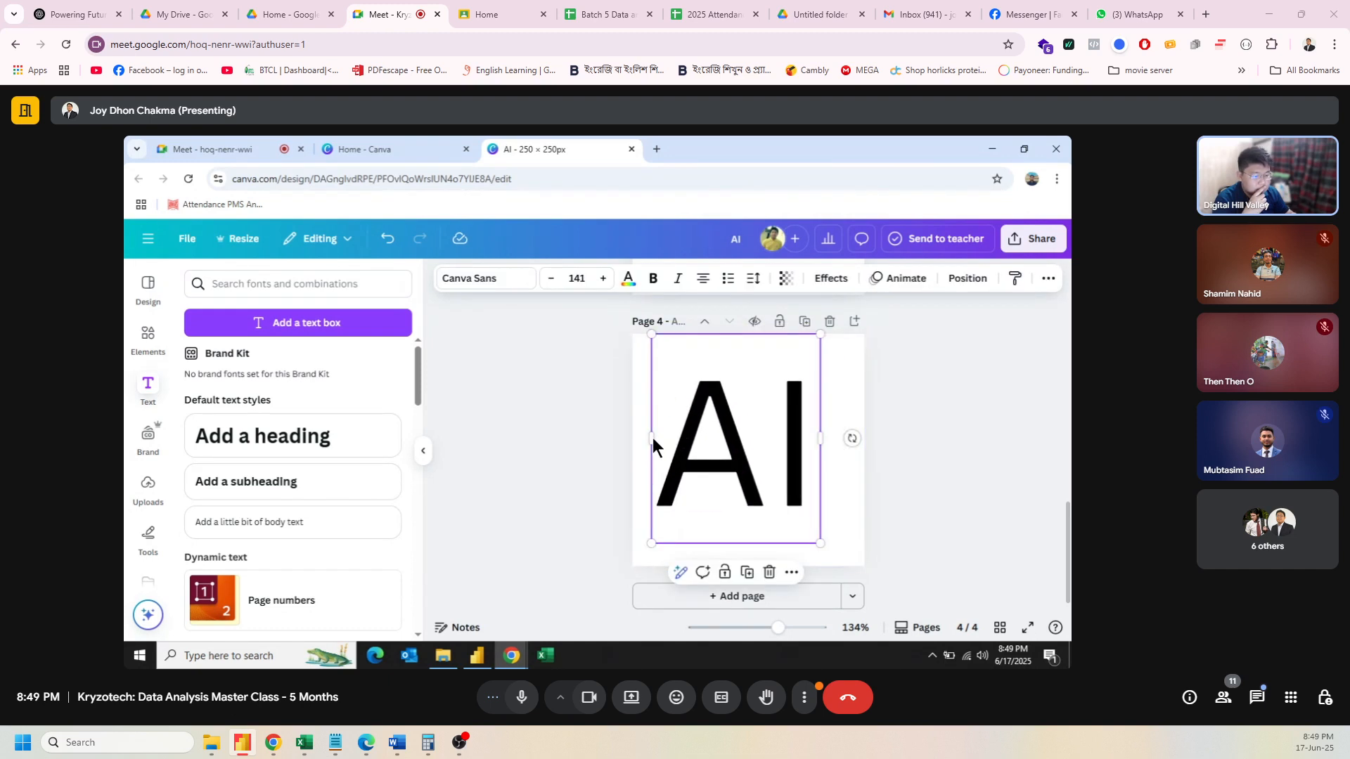
pyautogui.moveTo(648, 438); pyautogui.dragTo(632, 443)
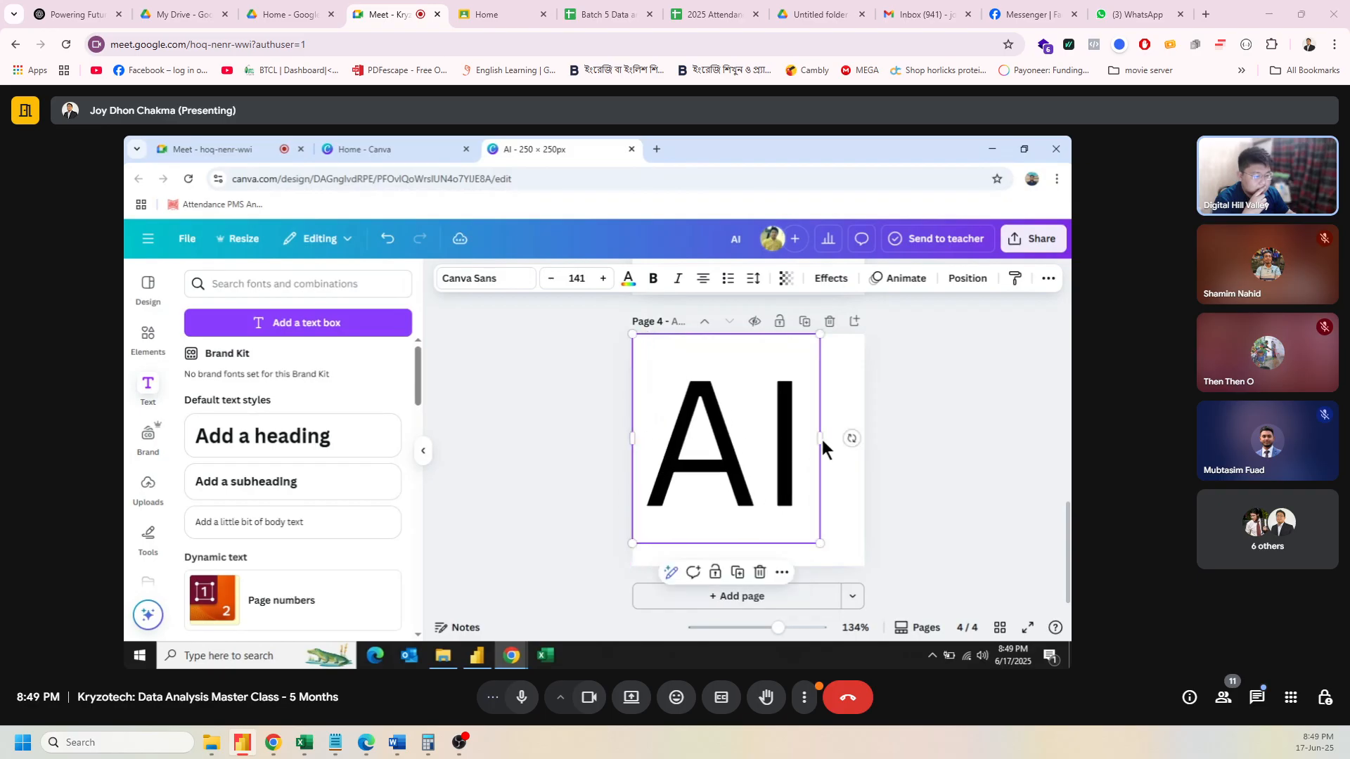
pyautogui.moveTo(820, 437); pyautogui.dragTo(888, 450)
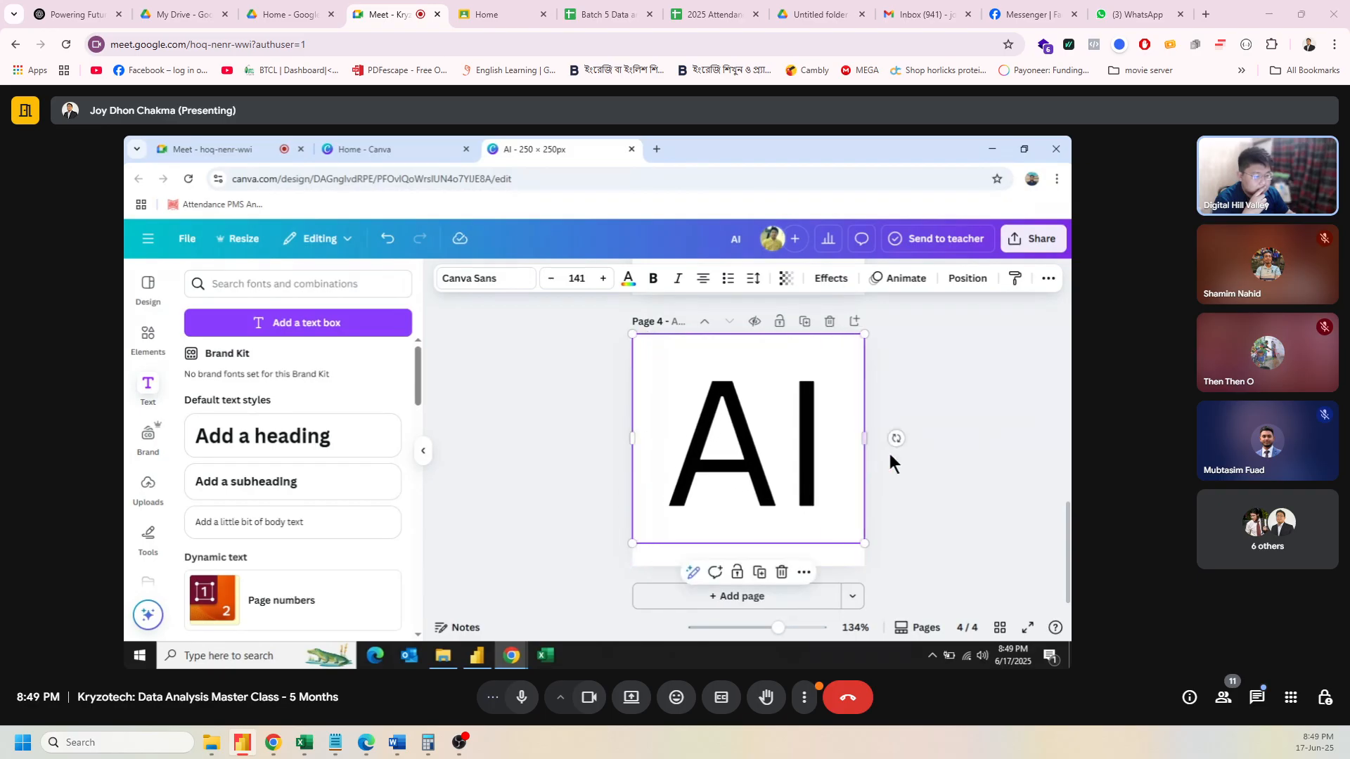
pyautogui.click(749, 539)
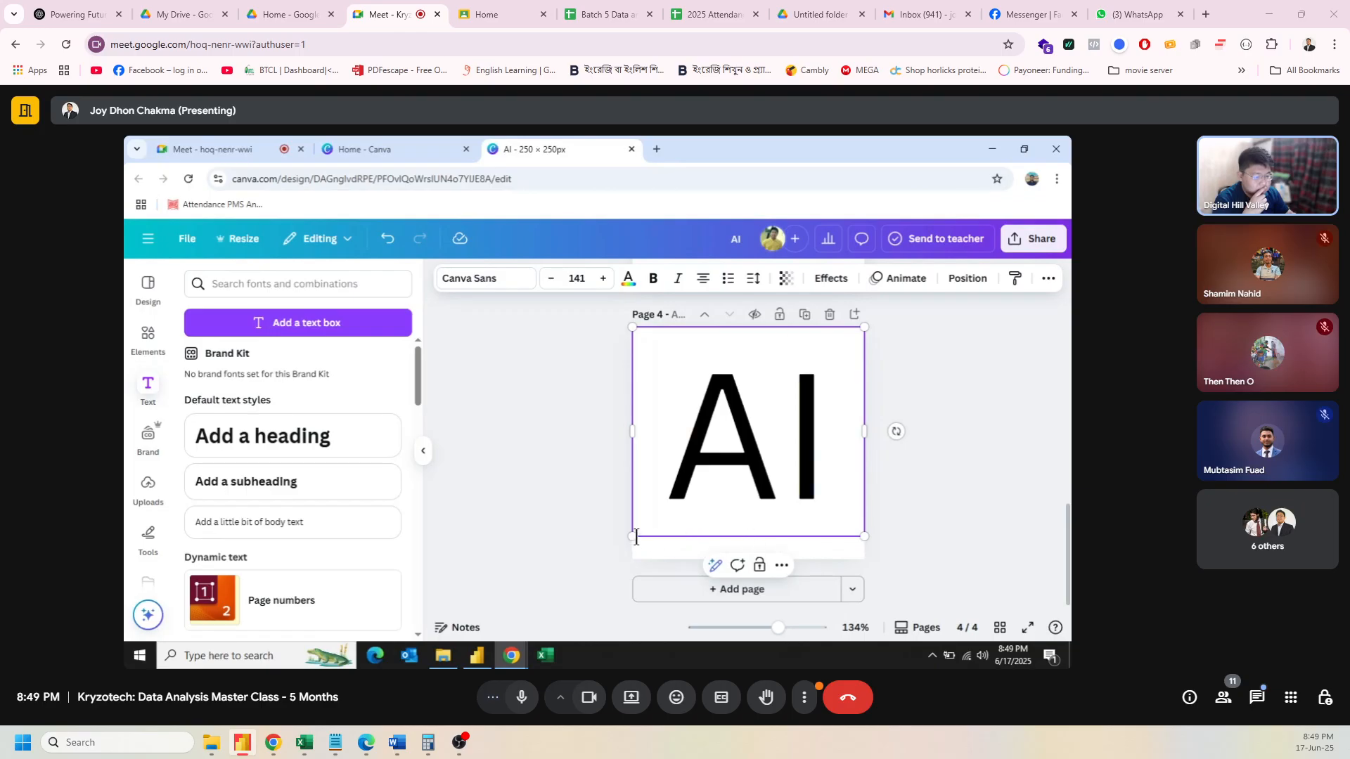
pyautogui.moveTo(633, 536)
pyautogui.mouseDown()
pyautogui.moveTo(633, 548)
pyautogui.moveTo(637, 538)
pyautogui.mouseUp()
pyautogui.click(914, 454)
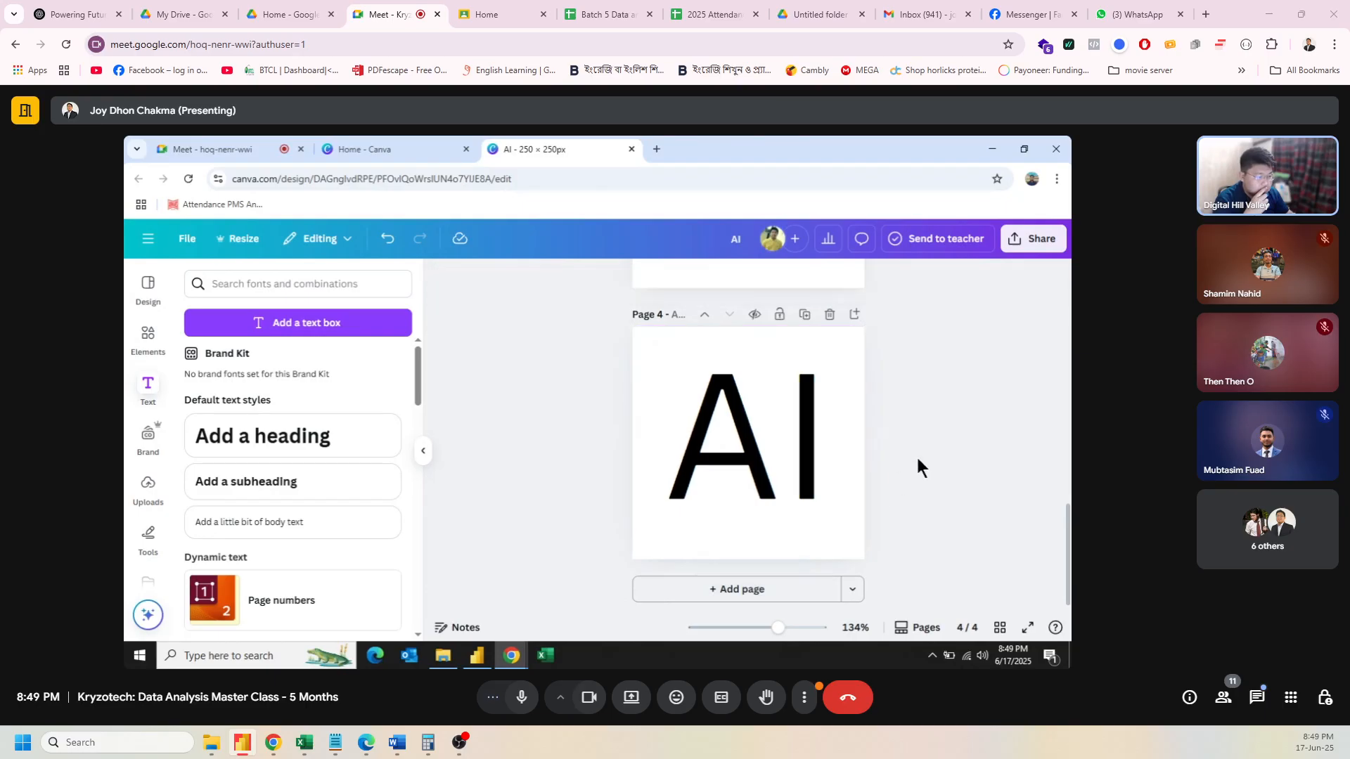
pyautogui.click(725, 411)
pyautogui.moveTo(744, 405); pyautogui.dragTo(743, 419)
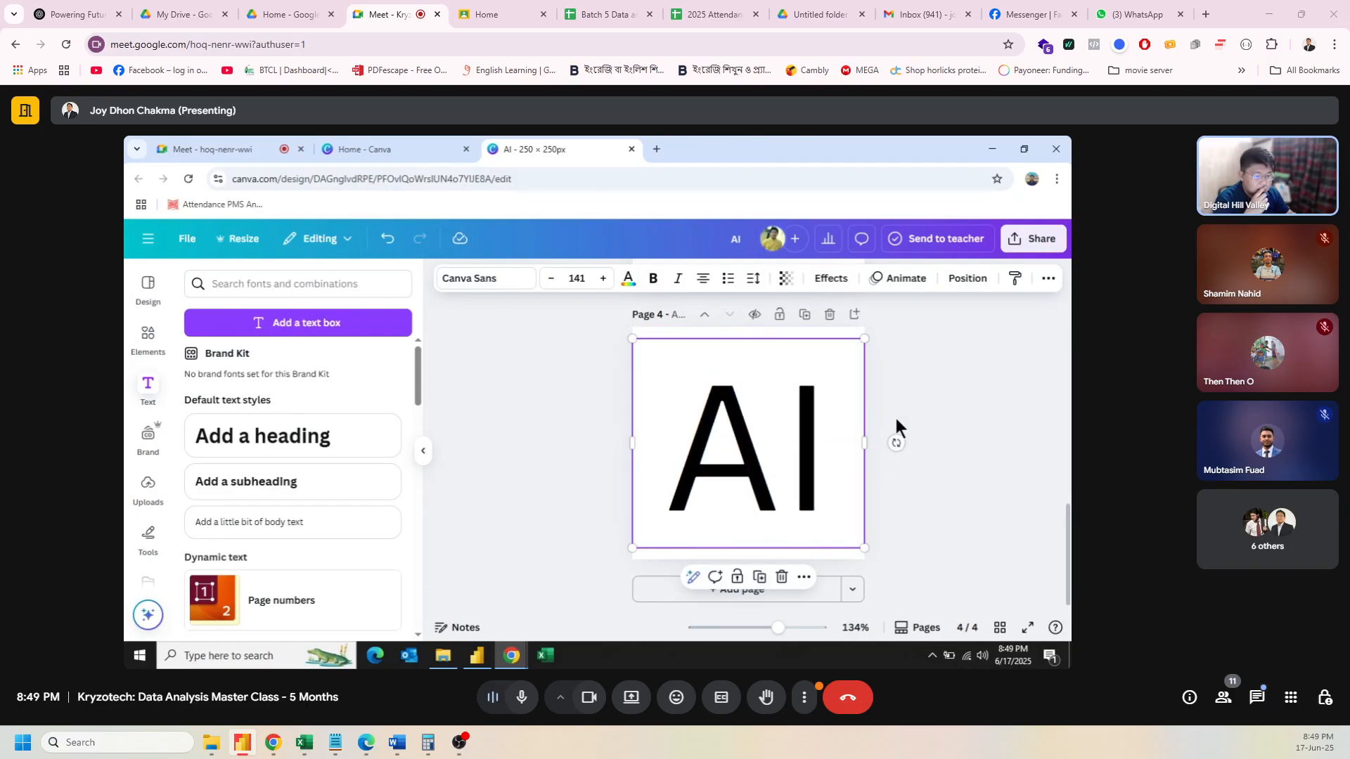
# Step: Raise the AI font size step by step to 157, keeping the text centred
pyautogui.click(602, 280)
pyautogui.click(603, 280)
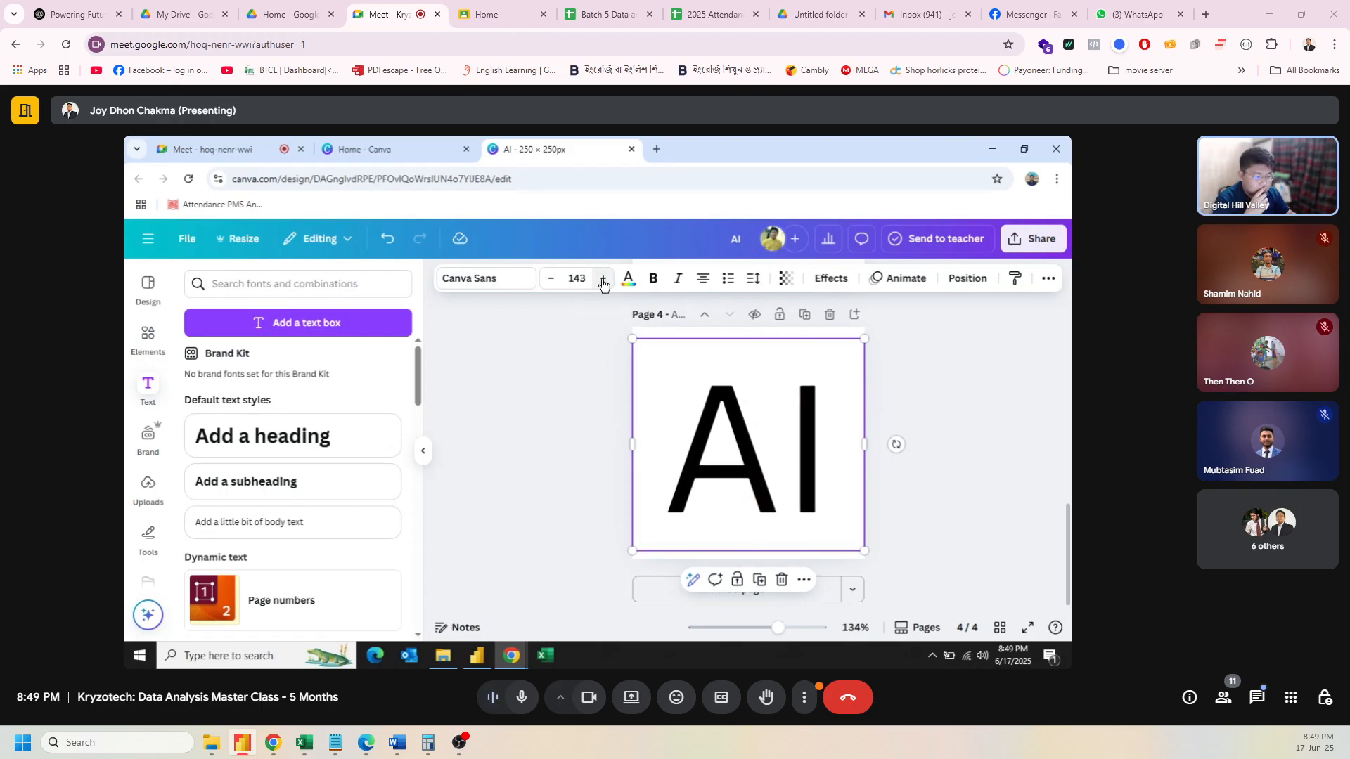
pyautogui.click(603, 279)
pyautogui.click(602, 280)
pyautogui.click(603, 280)
pyautogui.click(603, 280)
pyautogui.click(603, 279)
pyautogui.click(603, 280)
pyautogui.click(603, 279)
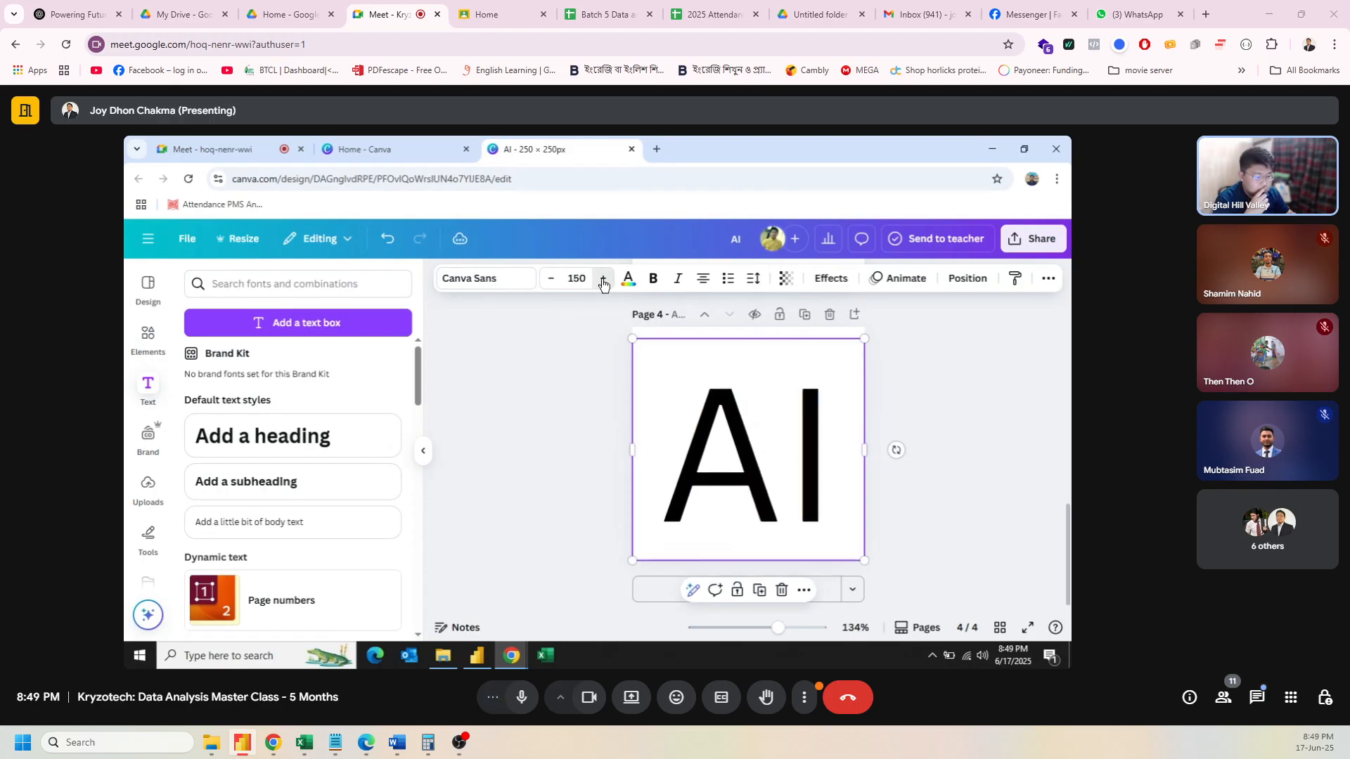
pyautogui.click(602, 280)
pyautogui.moveTo(752, 395); pyautogui.dragTo(748, 384)
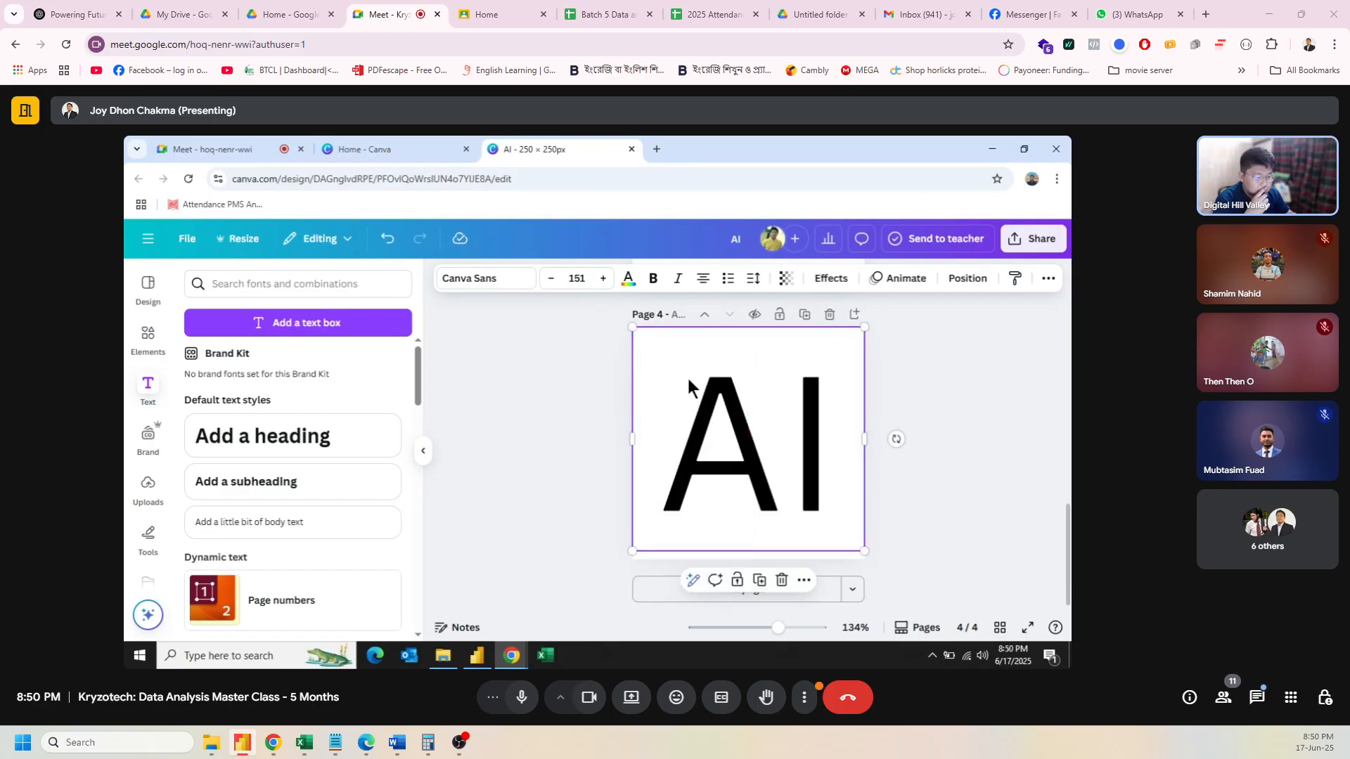
pyautogui.click(602, 279)
pyautogui.click(603, 279)
pyautogui.click(603, 279)
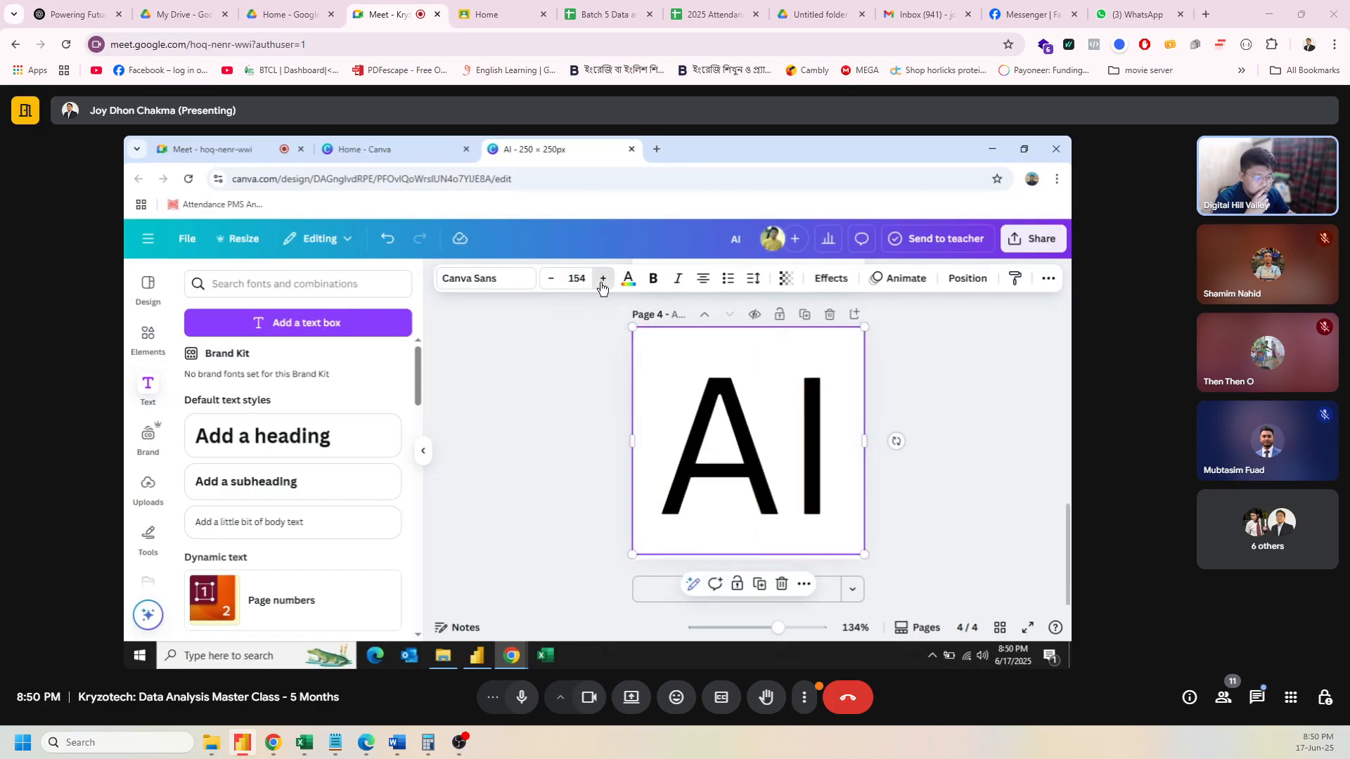
pyautogui.click(602, 279)
pyautogui.click(603, 279)
pyautogui.click(603, 280)
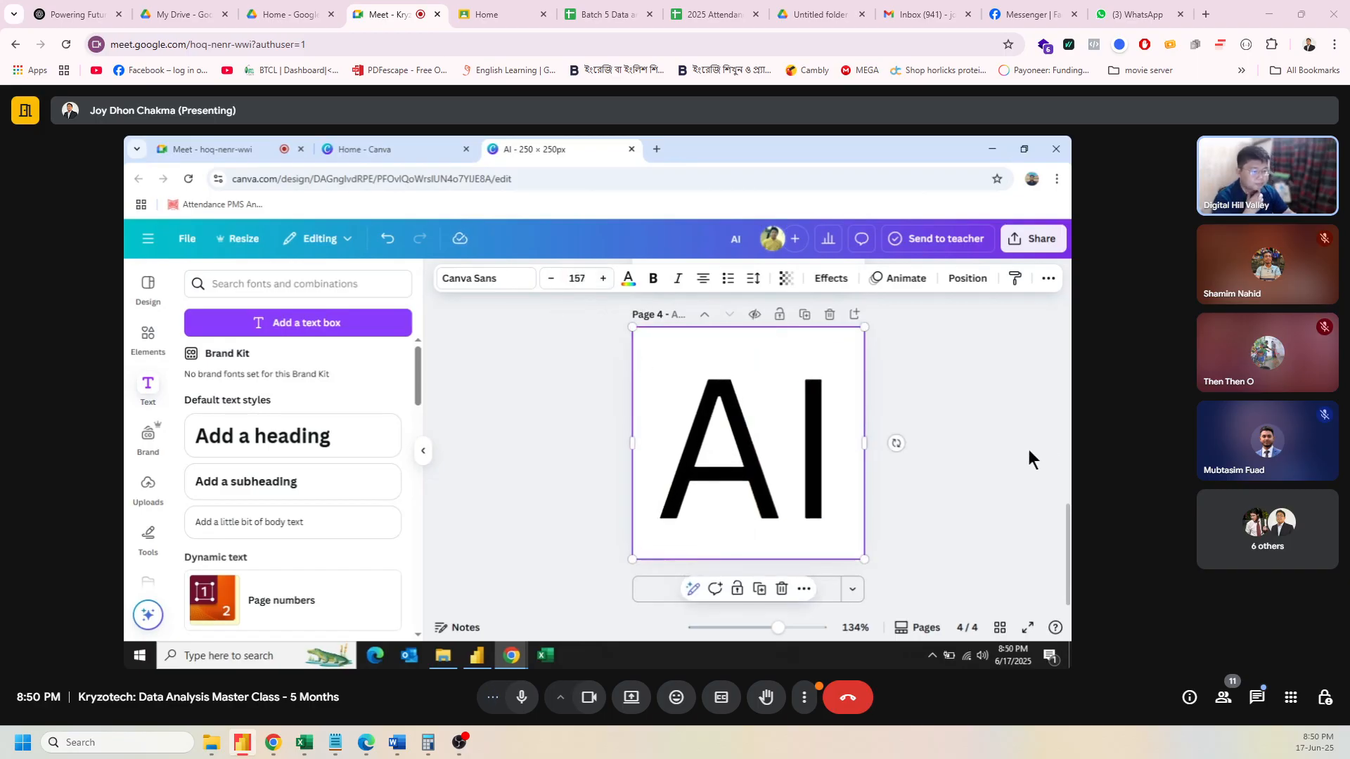
pyautogui.click(969, 440)
pyautogui.click(779, 435)
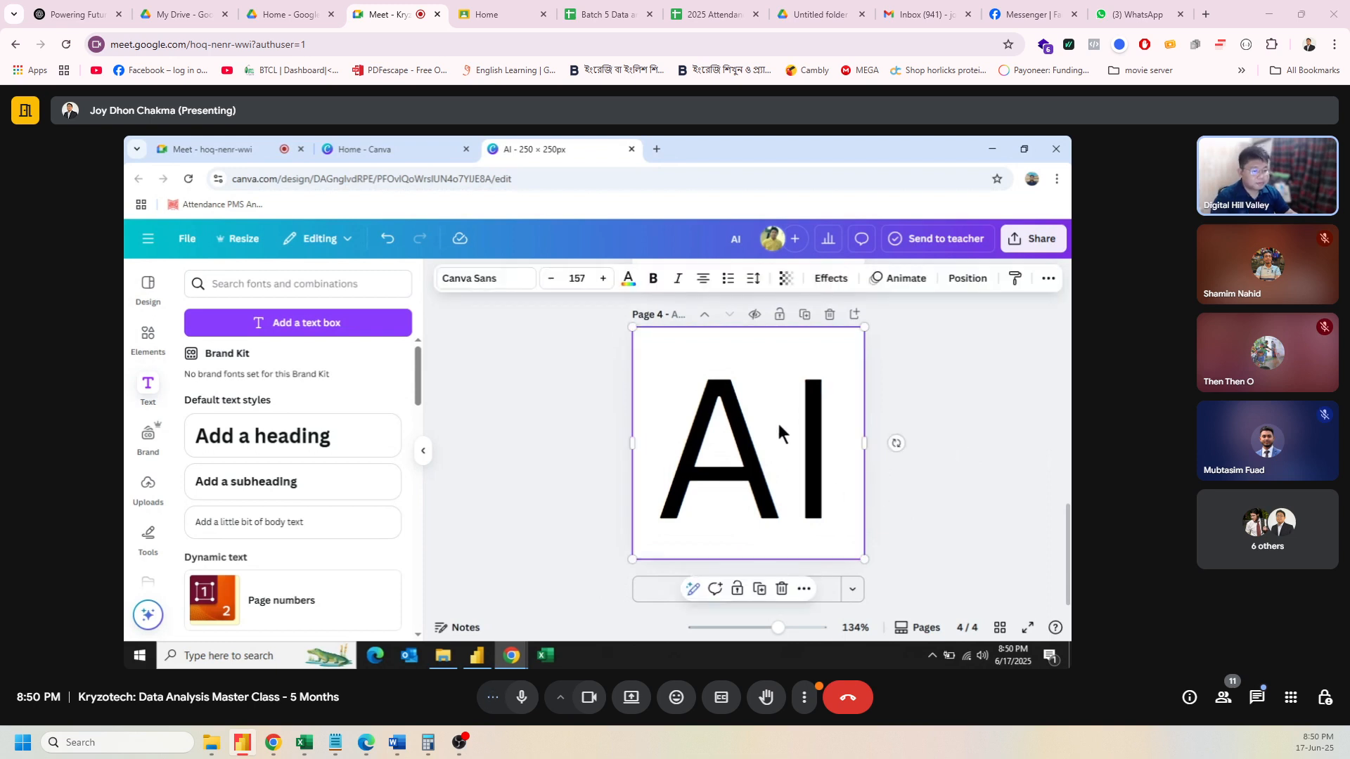
# Step: Try CHUM and Bebas Neue, then set the AI text to Li Ador Noirrit Regular
pyautogui.click(496, 280)
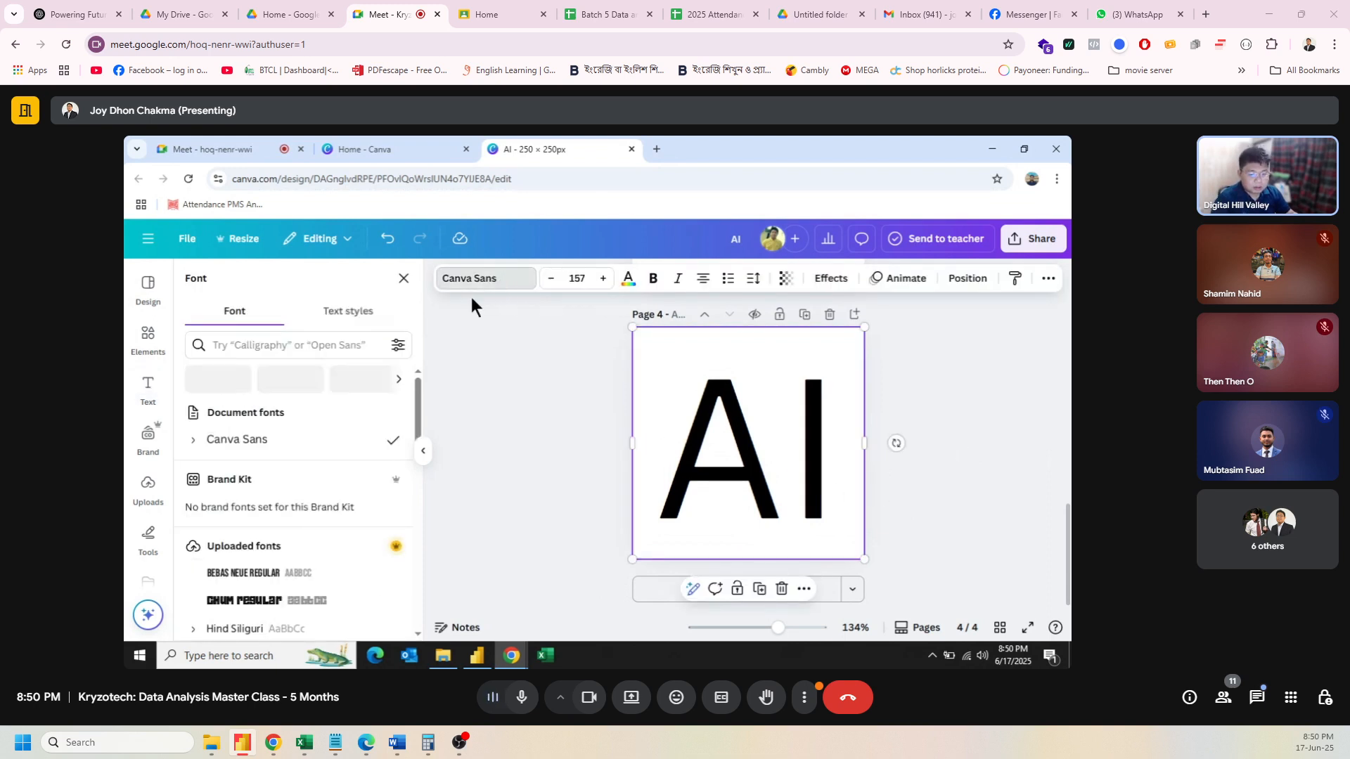
pyautogui.scroll(-1, 387, 440)
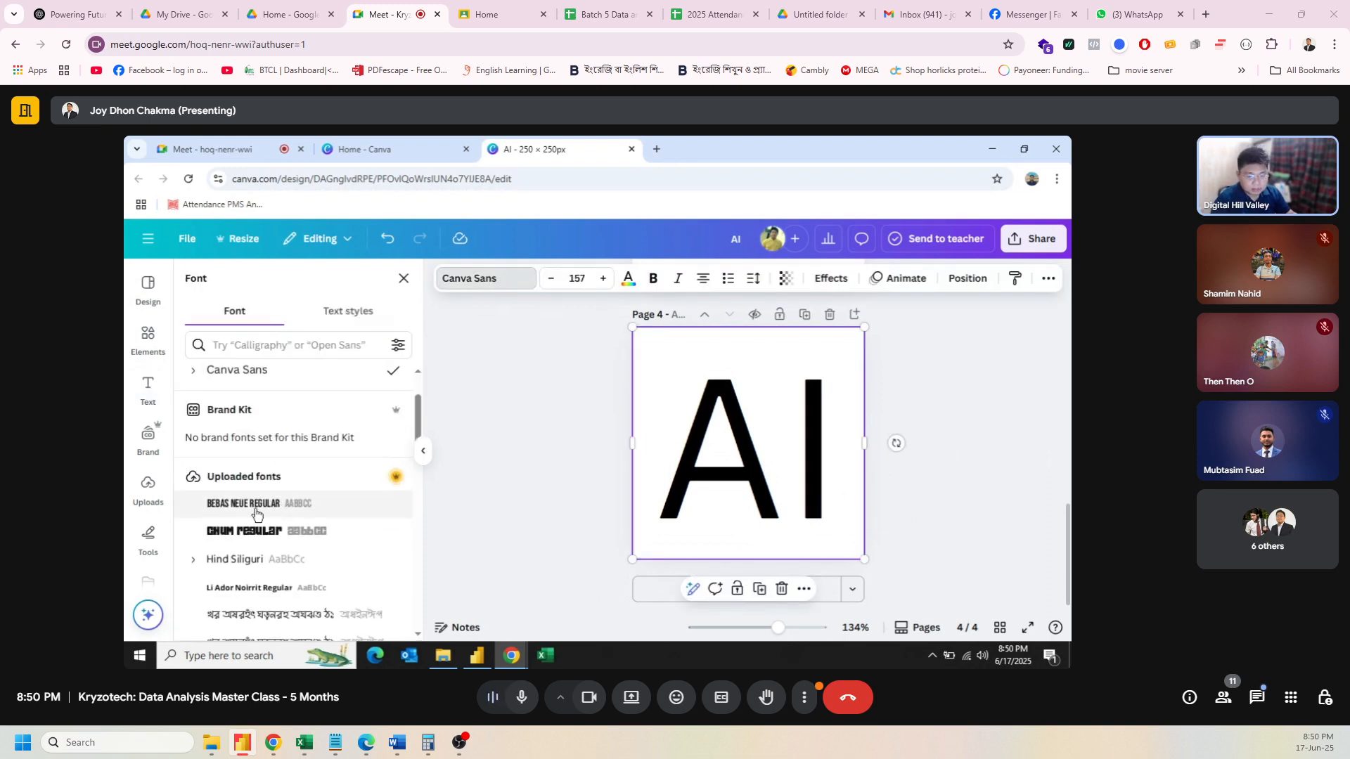
pyautogui.click(246, 535)
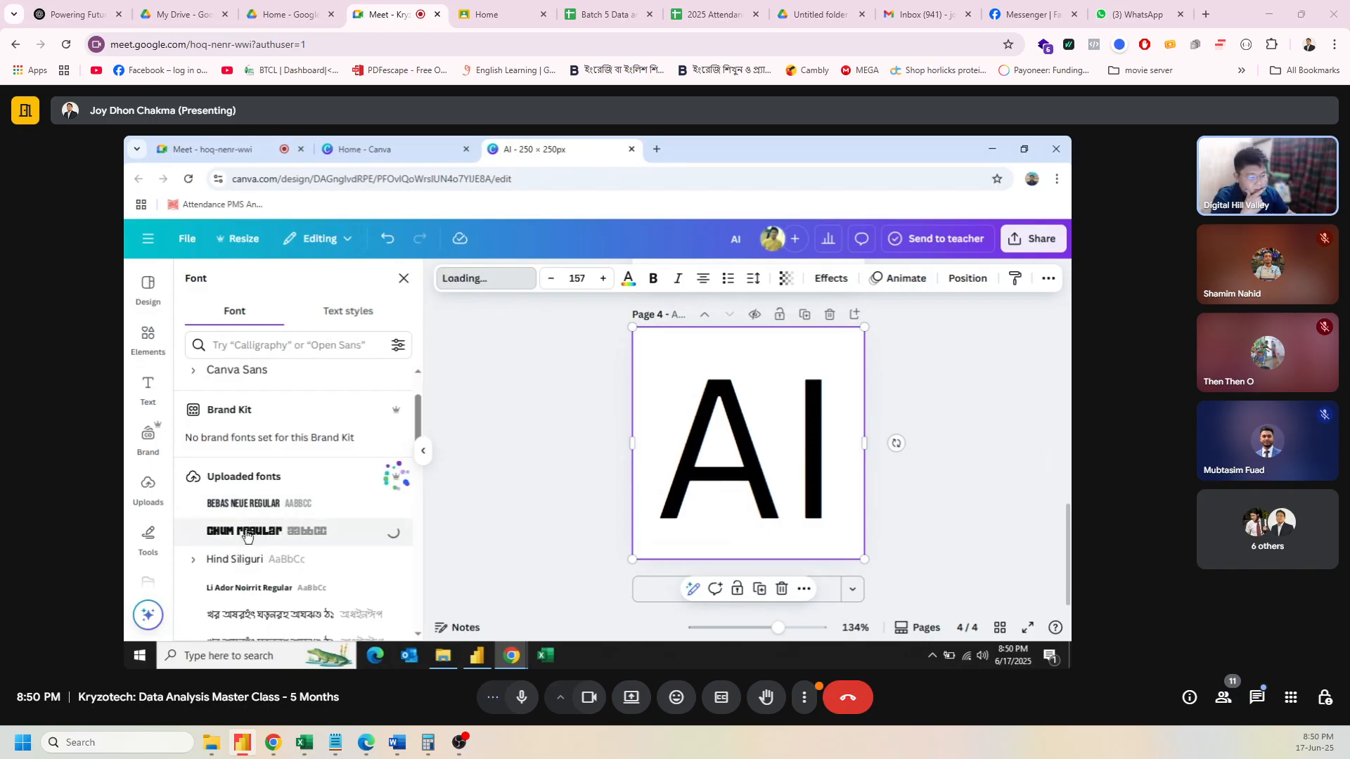
pyautogui.click(255, 505)
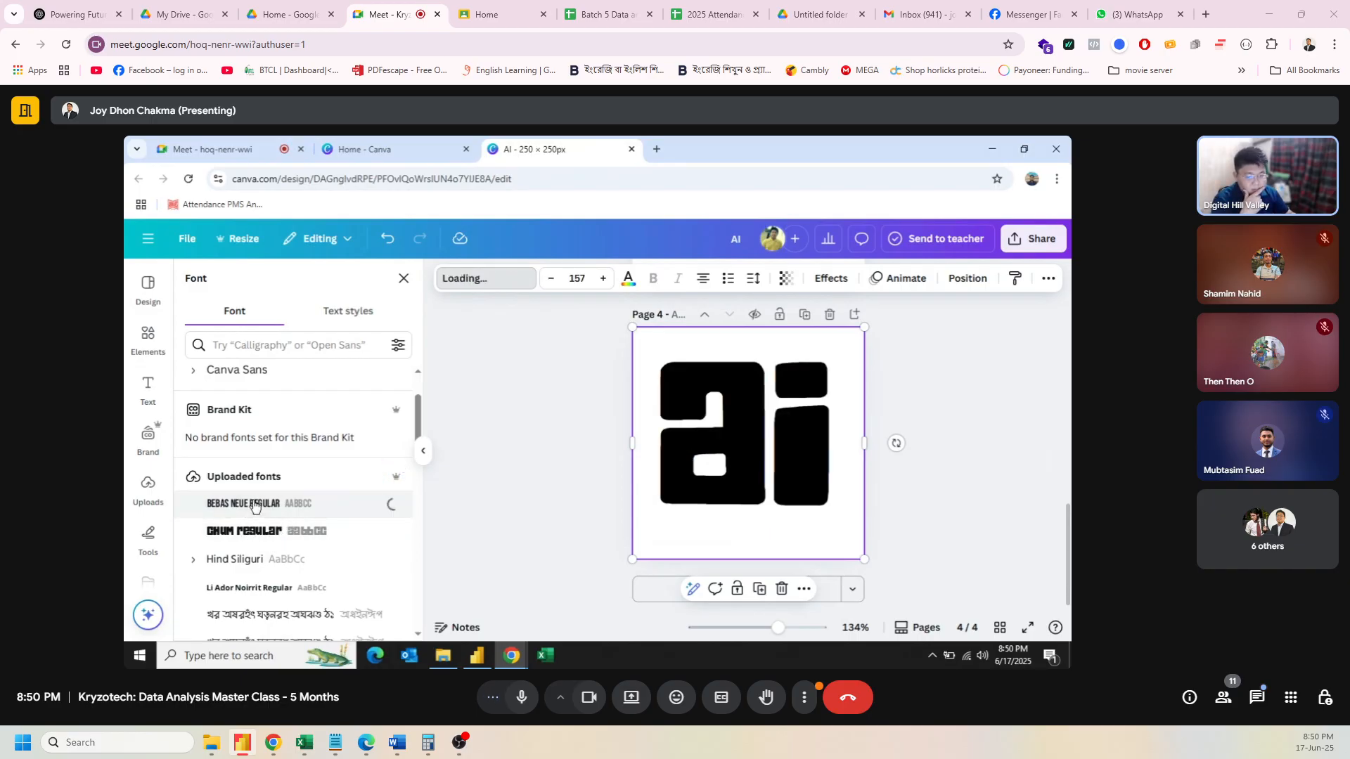
pyautogui.scroll(-2, 255, 505)
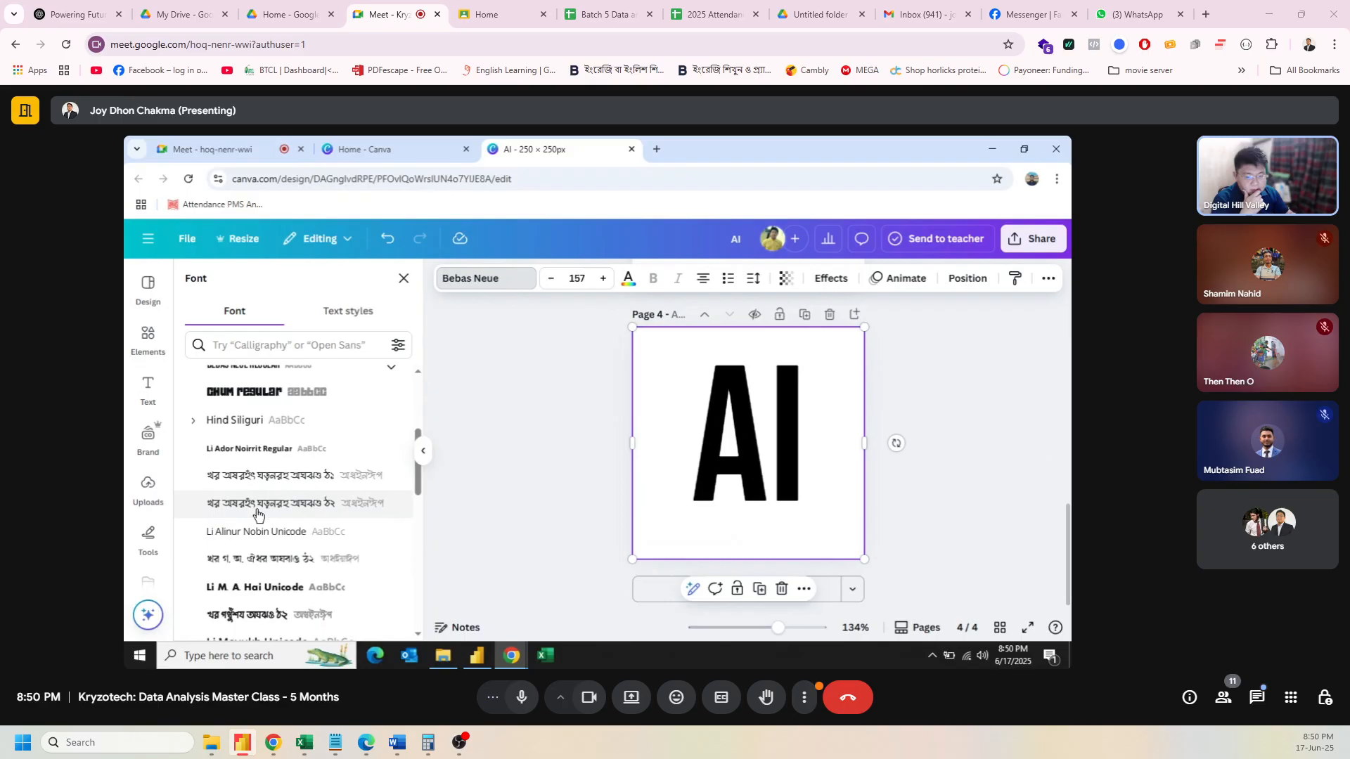
pyautogui.click(240, 456)
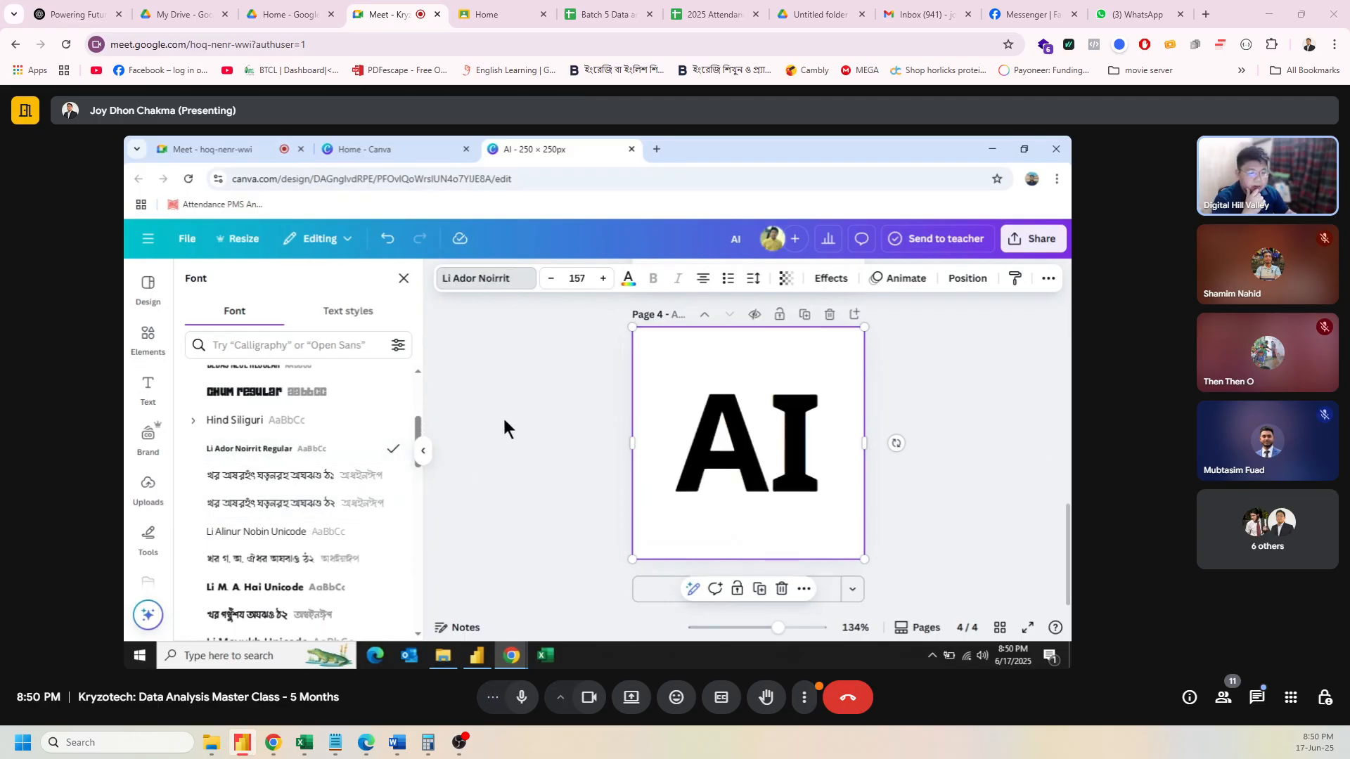
pyautogui.press('Escape')
pyautogui.click(997, 429)
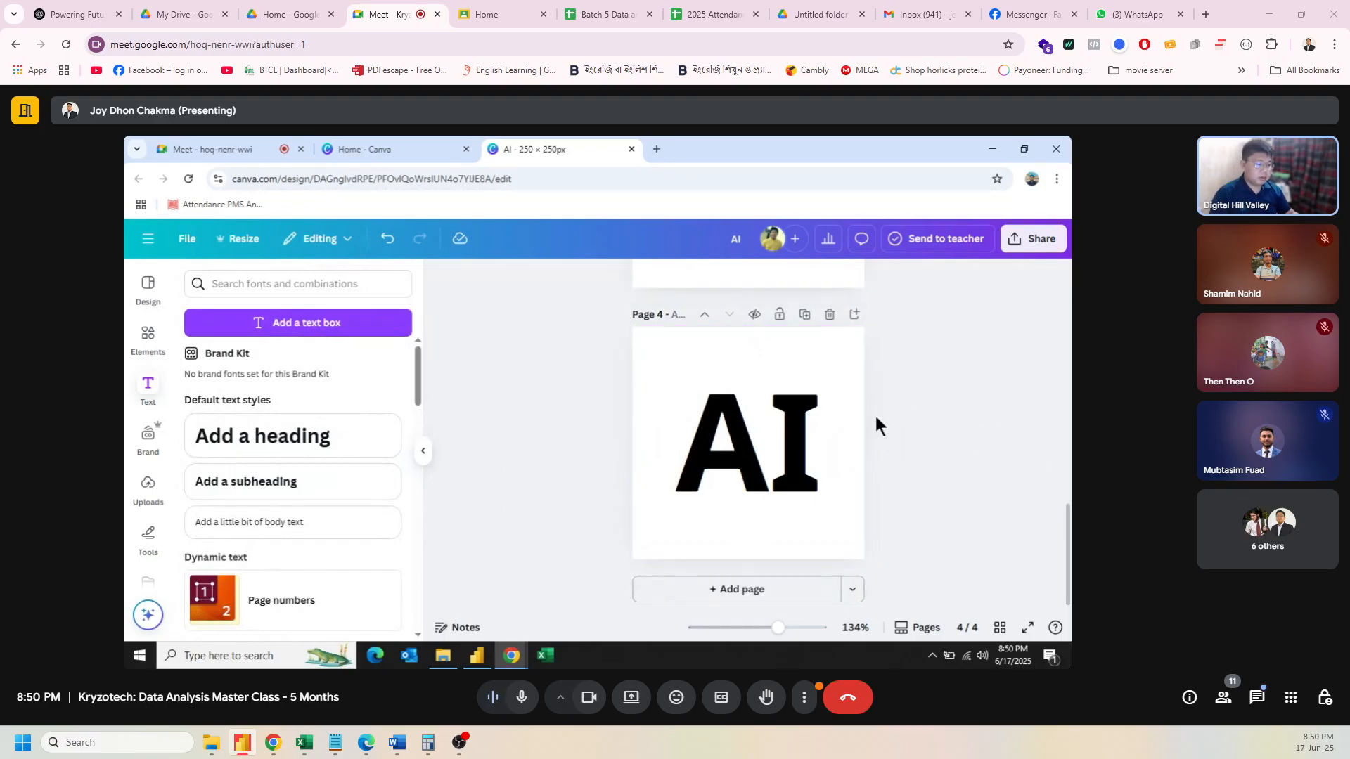
# Step: Select the AI text and open its text colour options to make it turquoise (#20e2d7)
pyautogui.click(721, 395)
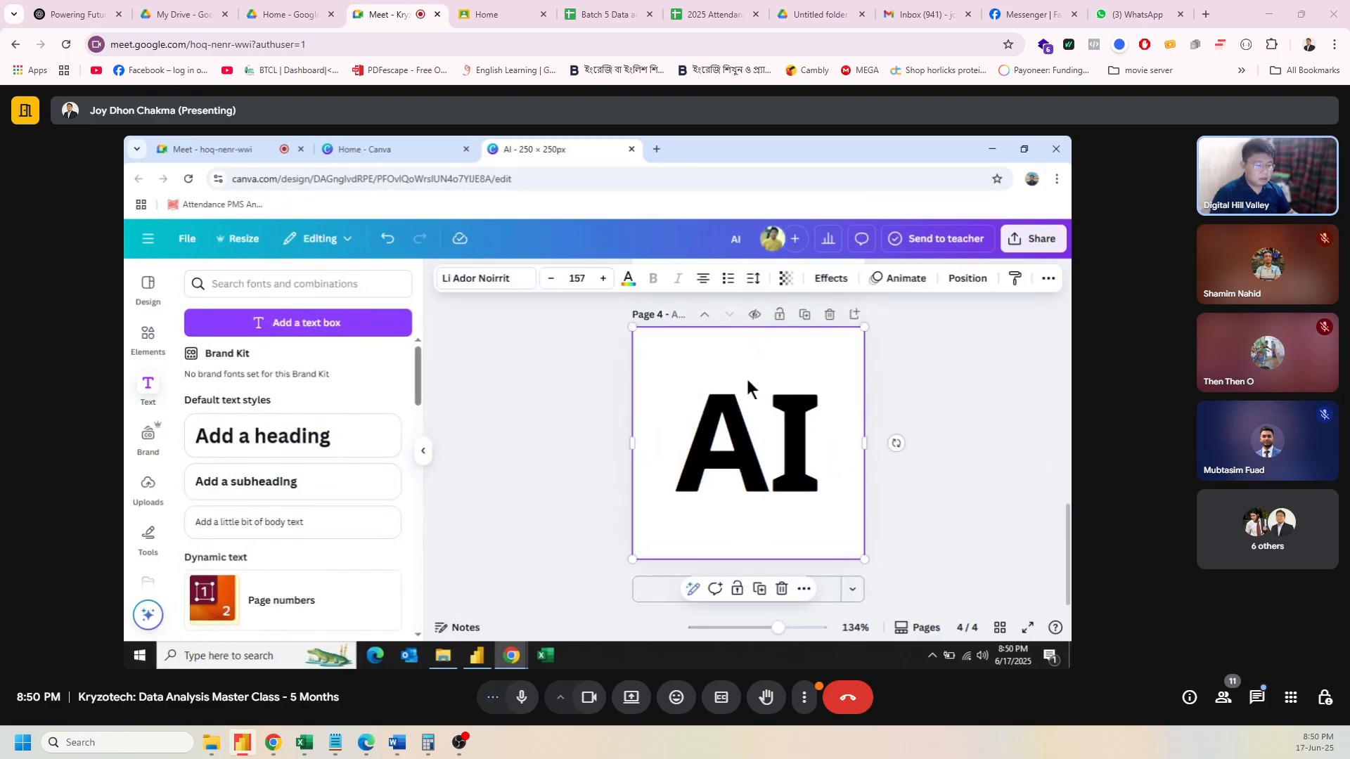
pyautogui.click(628, 280)
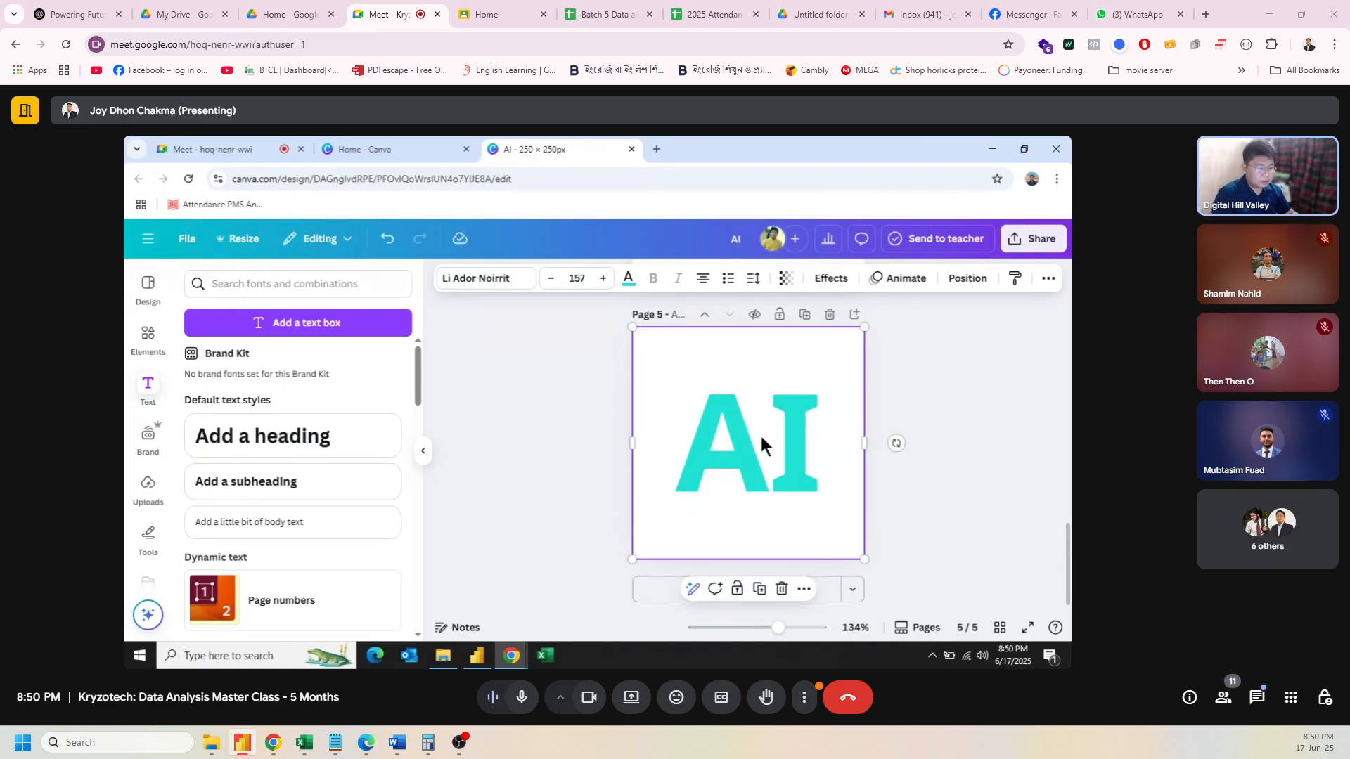
# Step: Set the page 5 AI text's transparency to 0, then reselect the AI on page 4
pyautogui.doubleClick(737, 443)
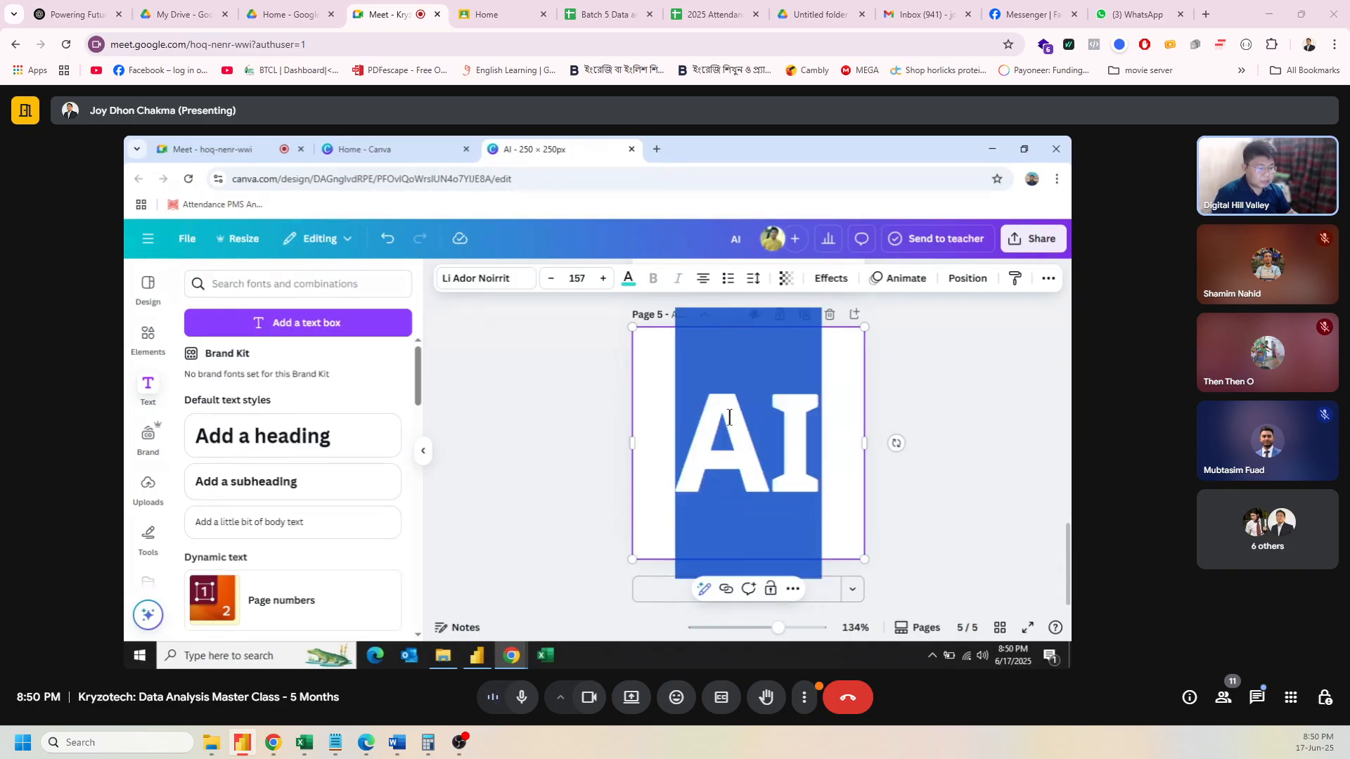
pyautogui.click(925, 445)
pyautogui.click(771, 450)
pyautogui.click(785, 285)
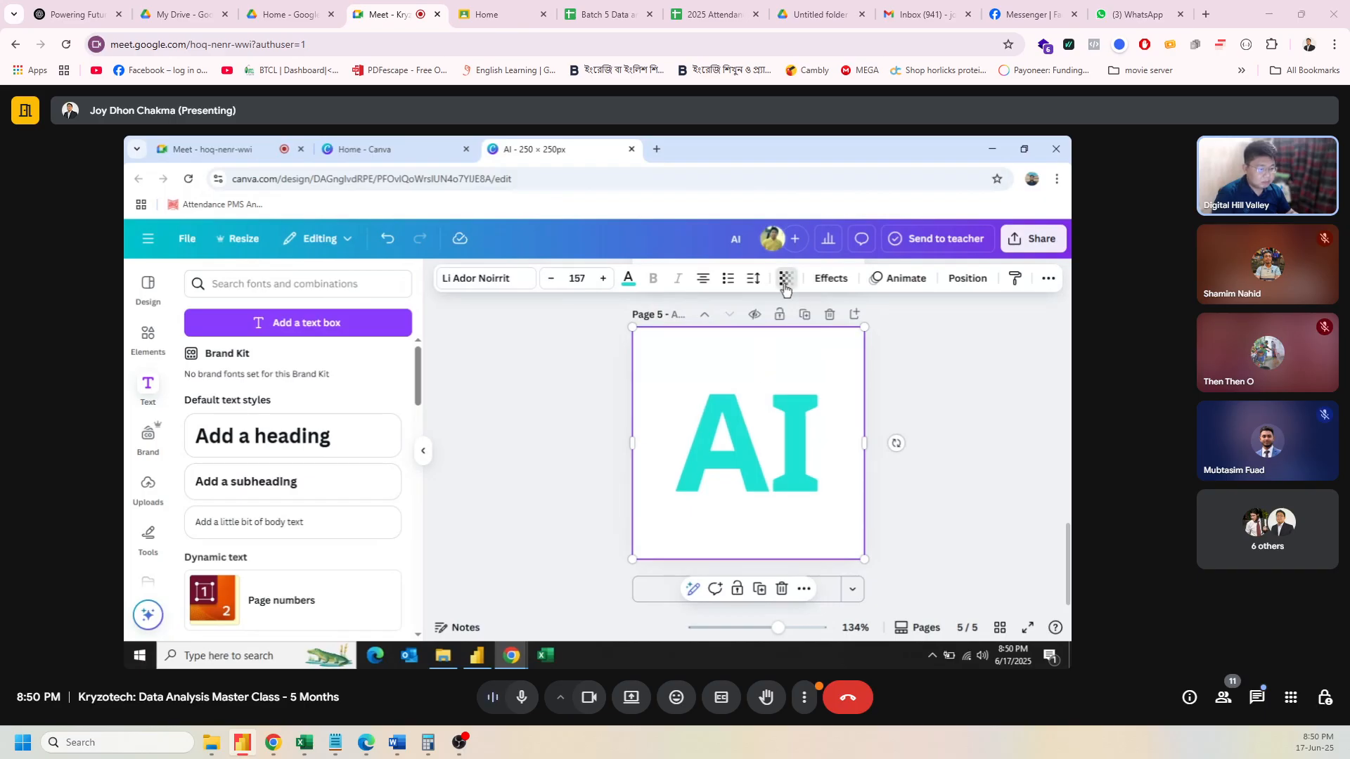
pyautogui.moveTo(819, 335); pyautogui.dragTo(697, 349)
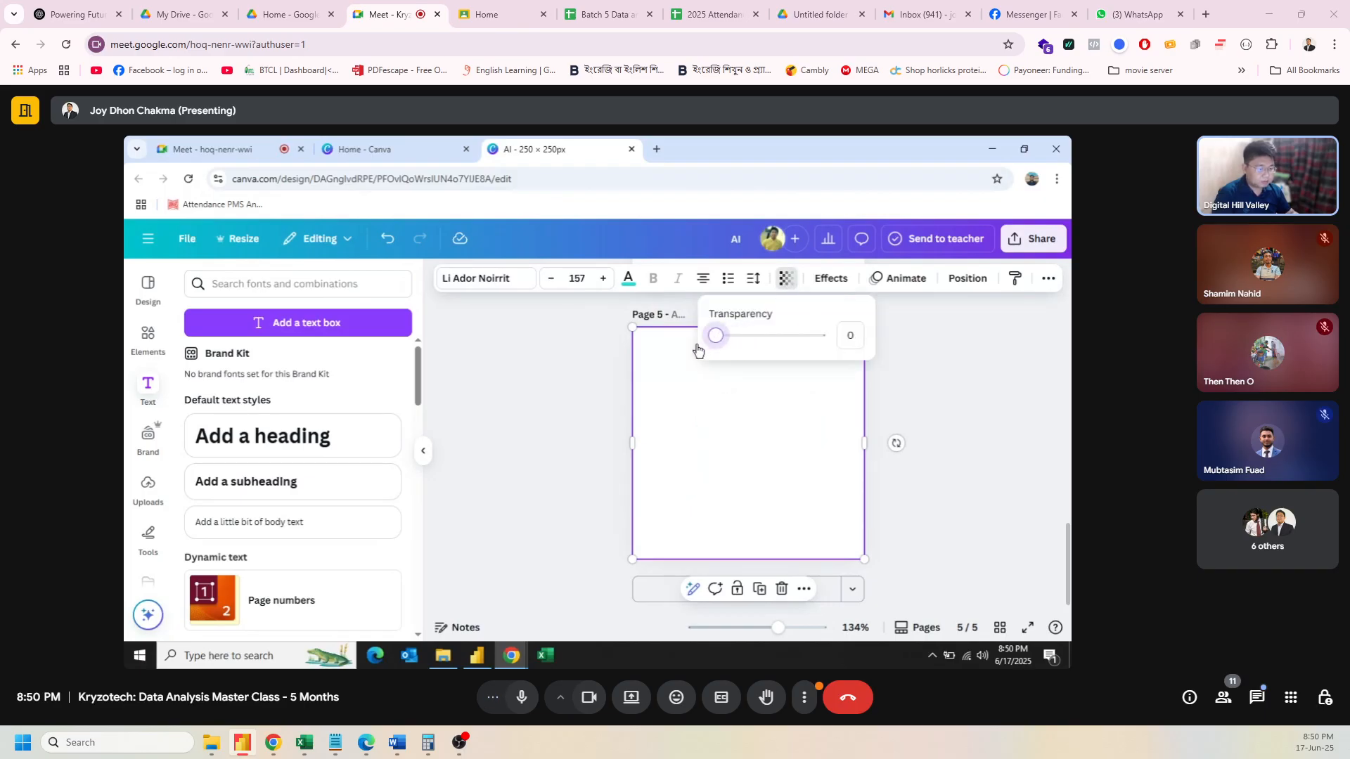
pyautogui.click(891, 407)
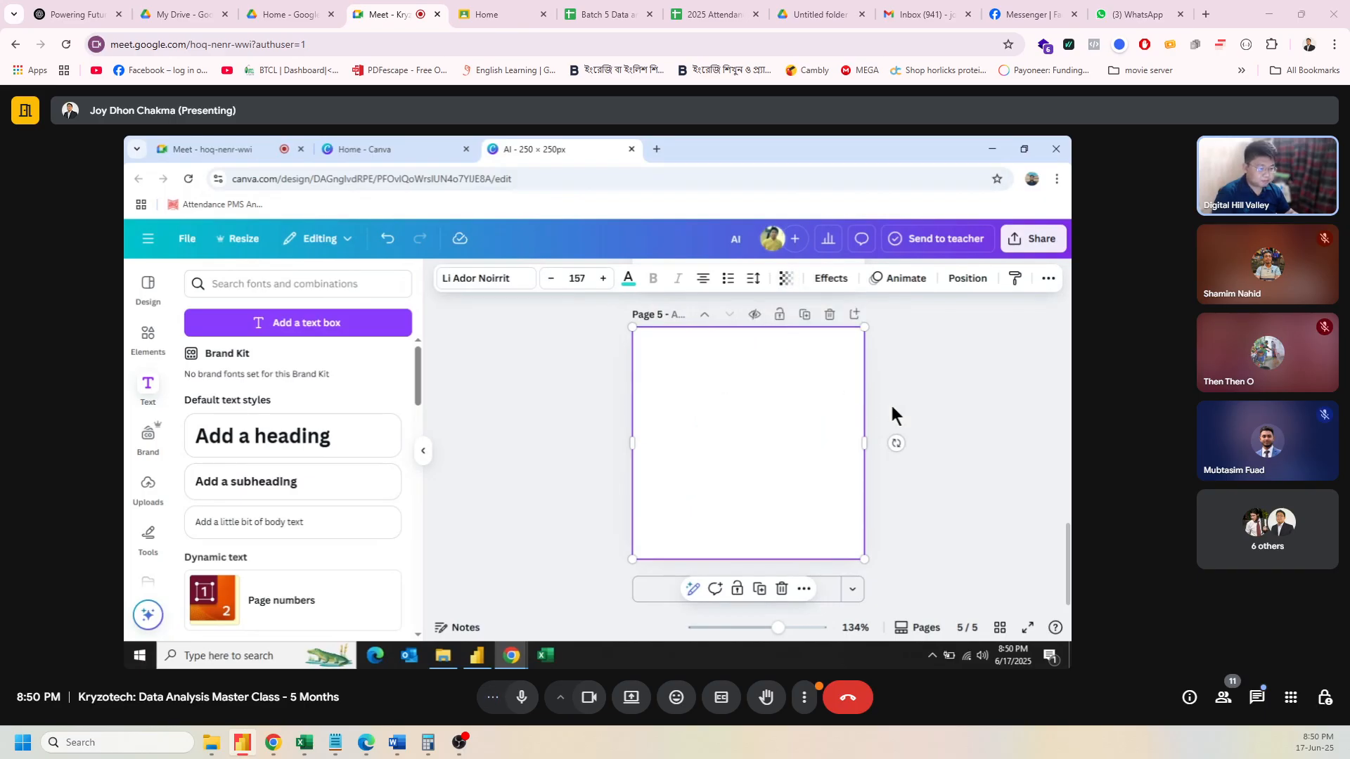
pyautogui.scroll(3, 1027, 444)
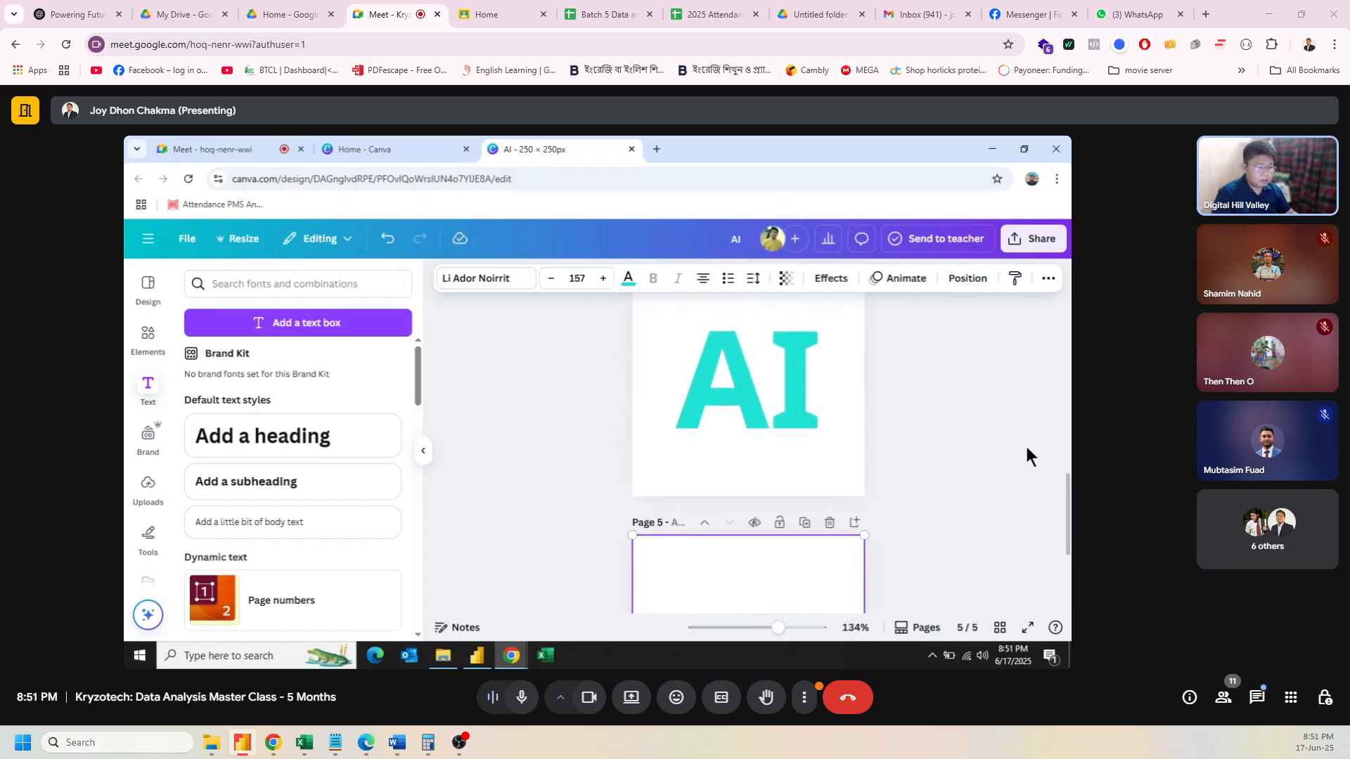
pyautogui.click(728, 402)
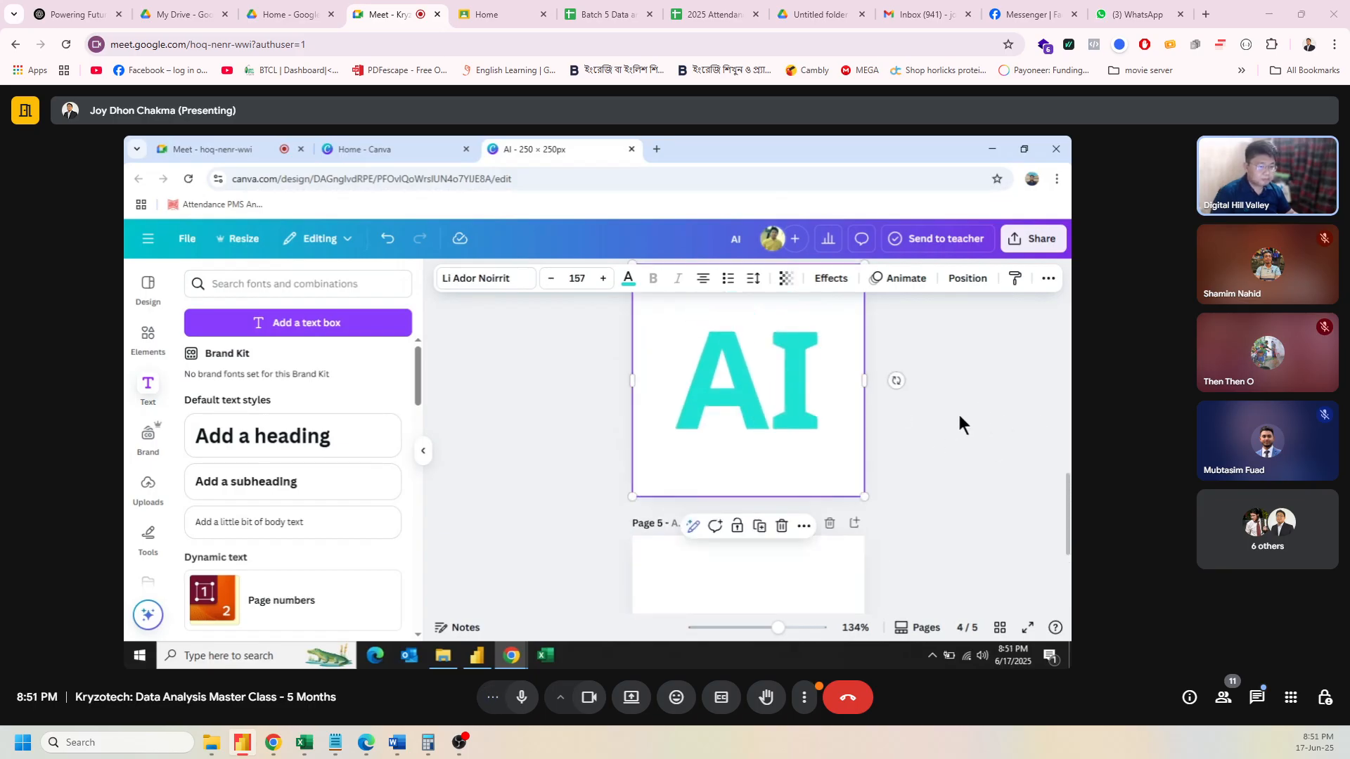
# Step: Download only Page 4 of the Canva design as a transparent-background PNG
pyautogui.scroll(-2, 1014, 444)
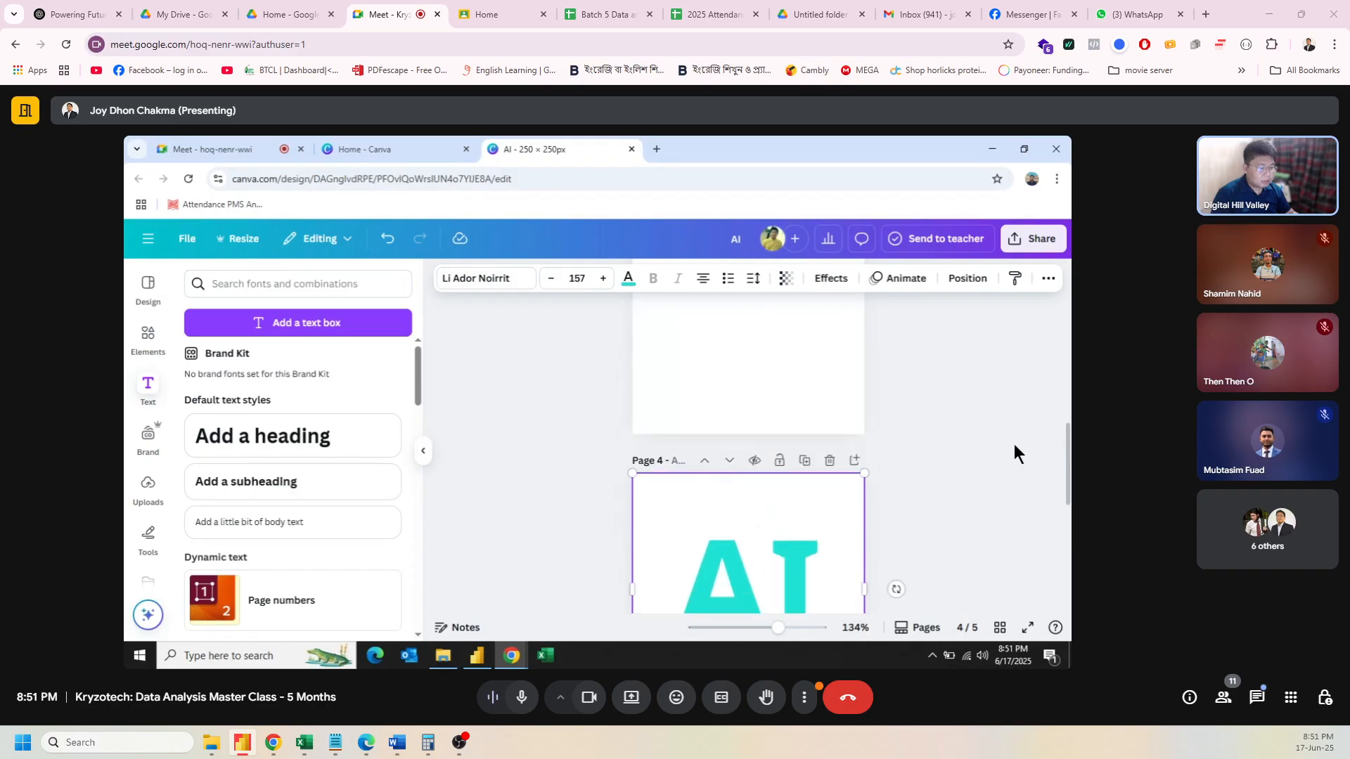
pyautogui.scroll(-2, 1014, 444)
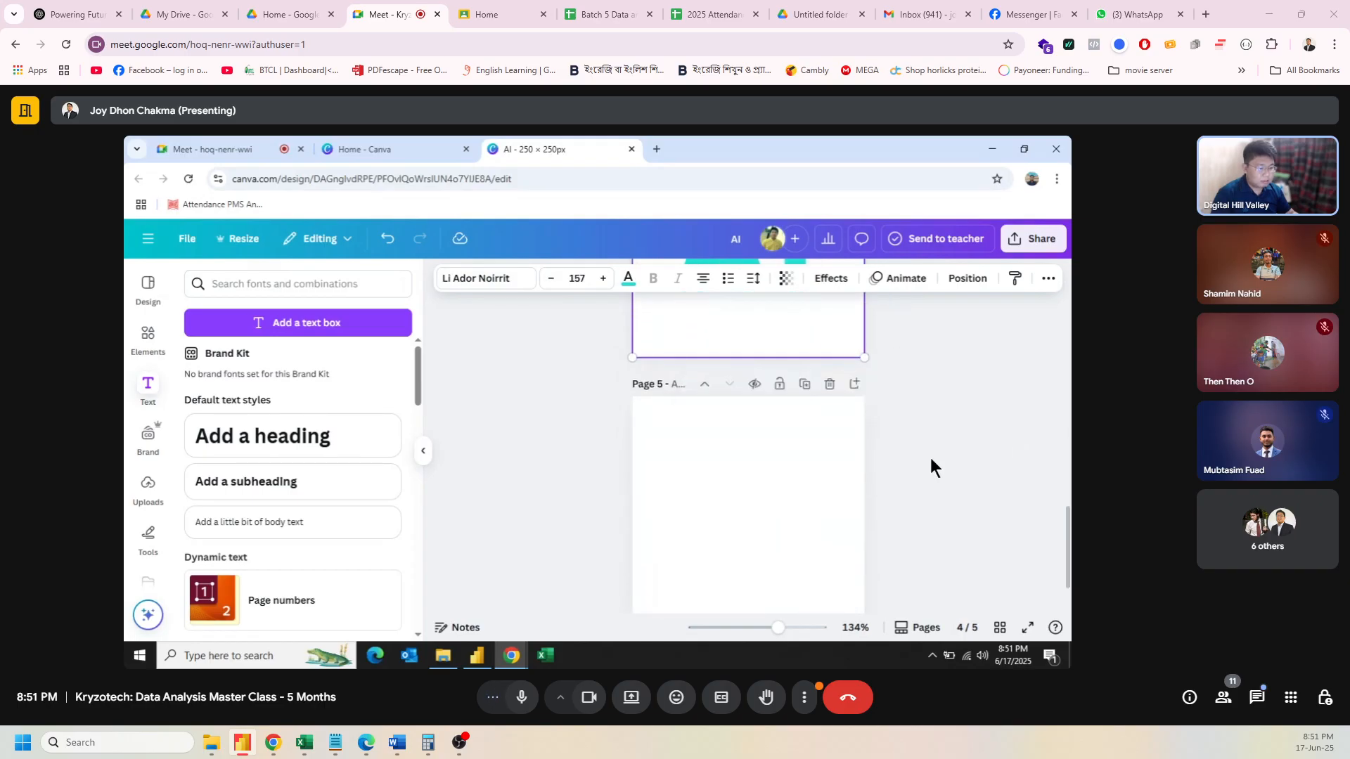
pyautogui.click(1034, 239)
pyautogui.scroll(-2, 865, 436)
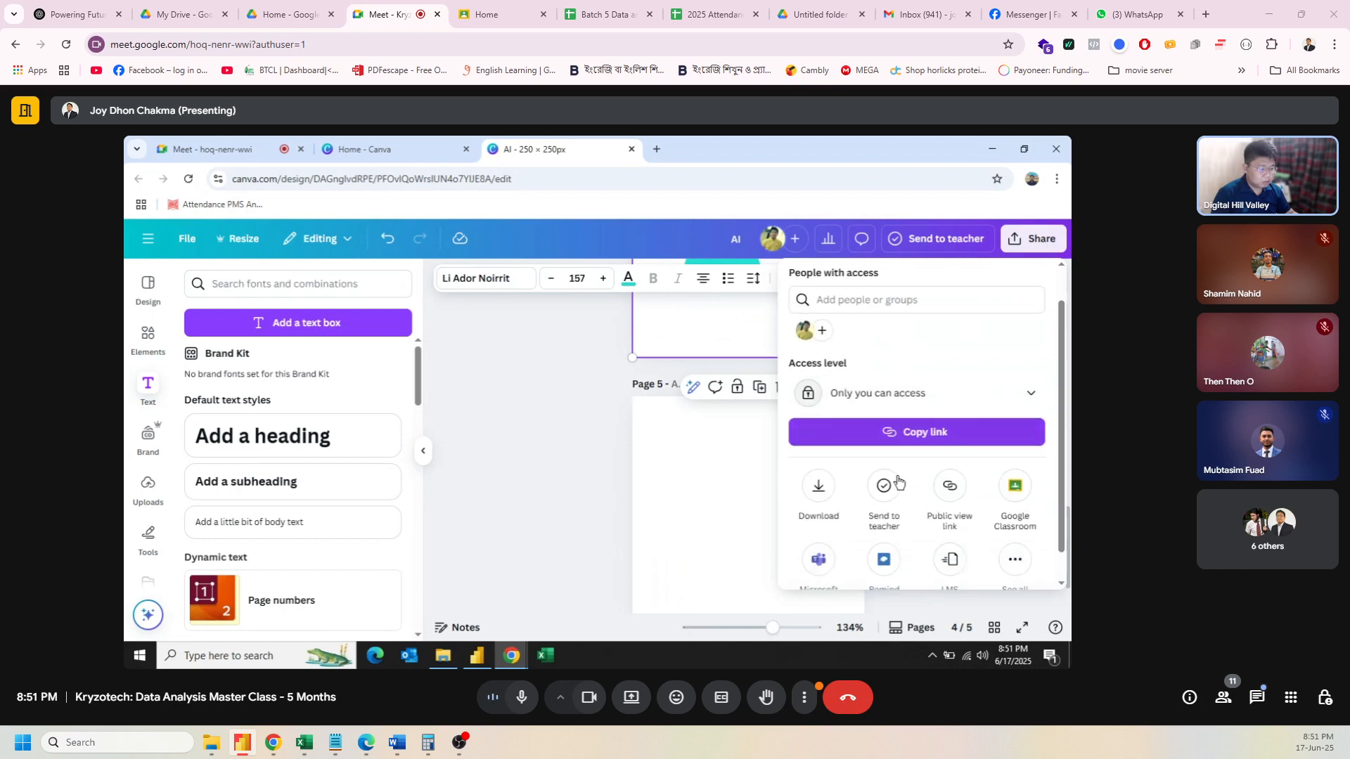
pyautogui.click(823, 458)
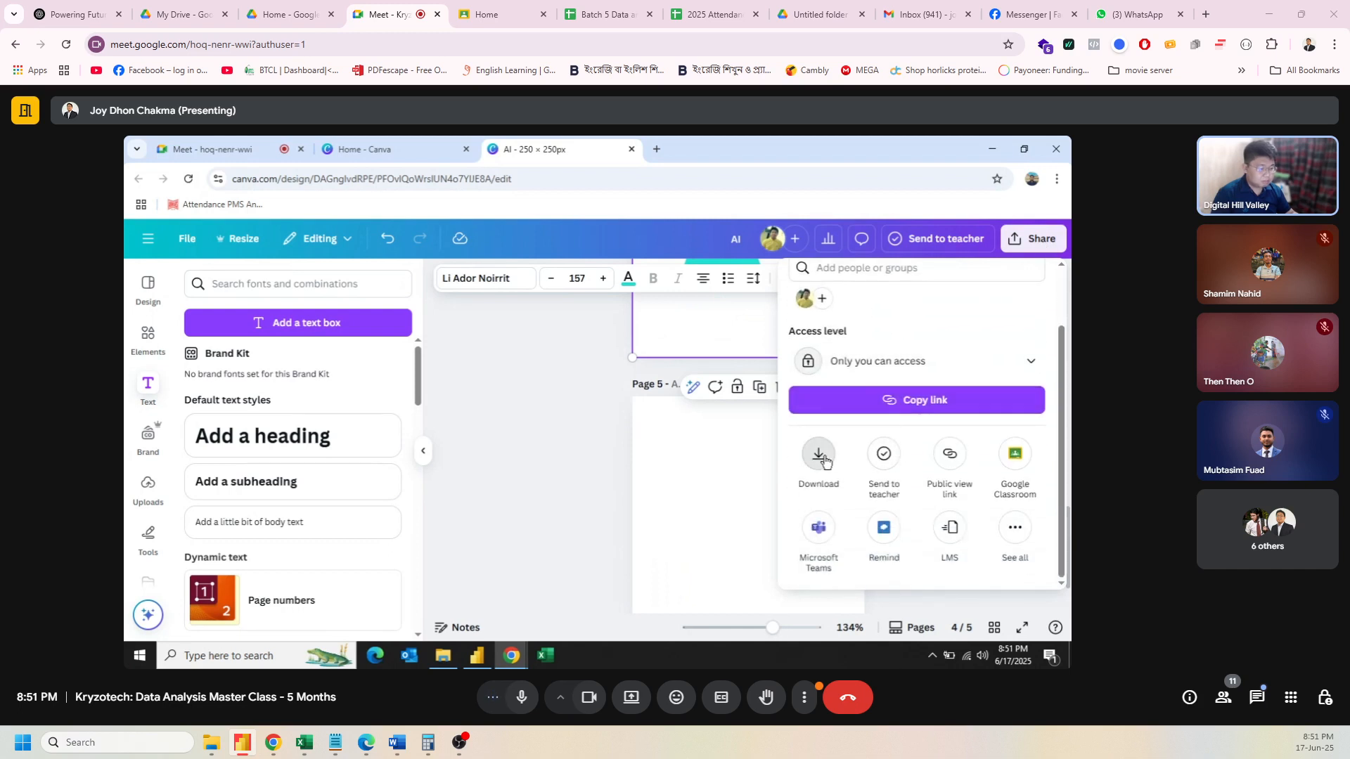
pyautogui.click(970, 341)
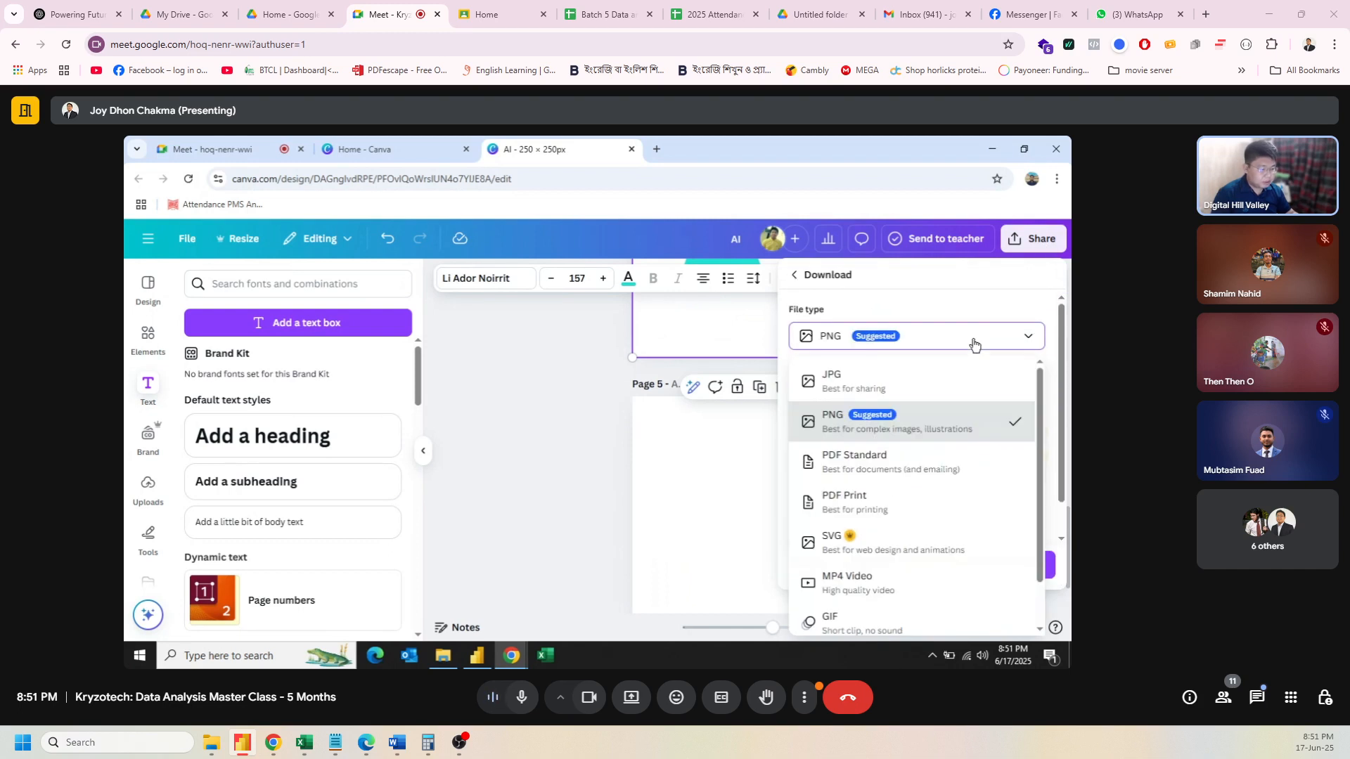
pyautogui.click(901, 433)
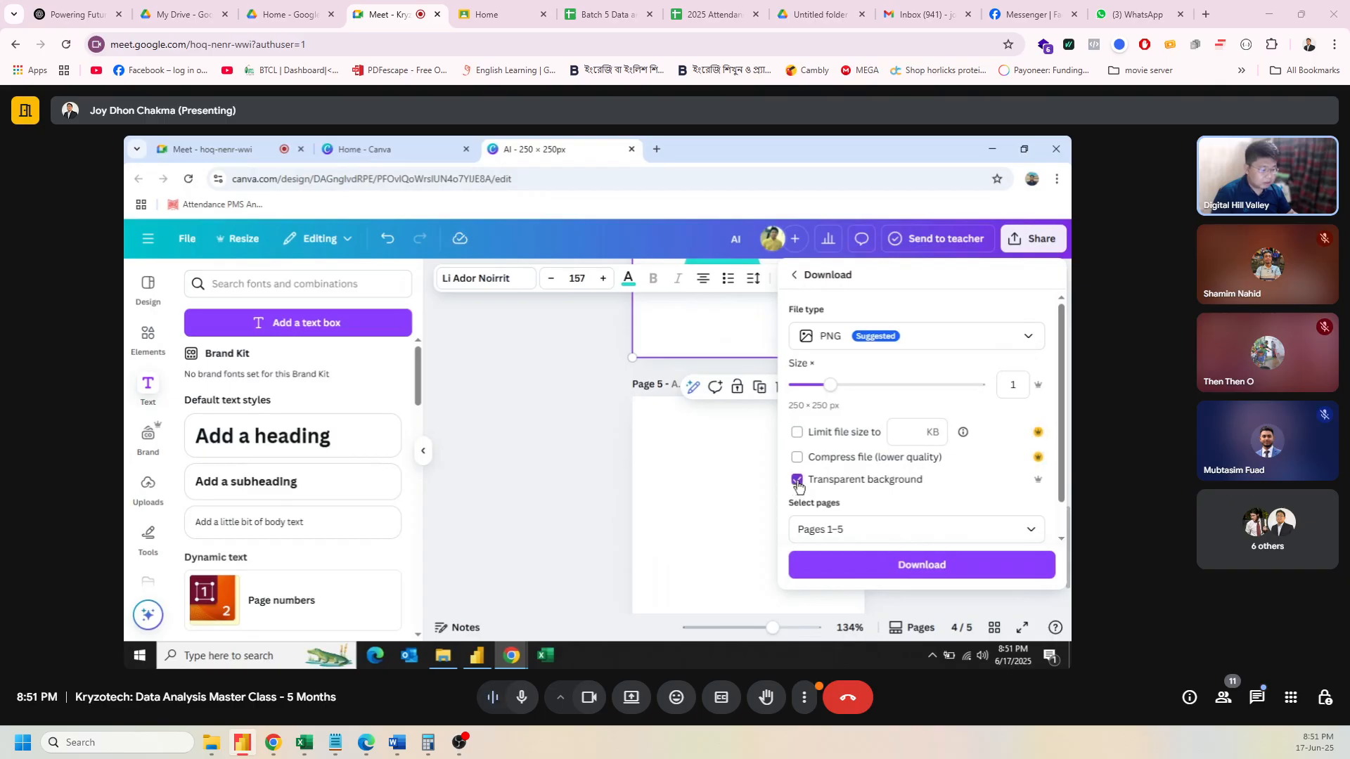
pyautogui.click(809, 529)
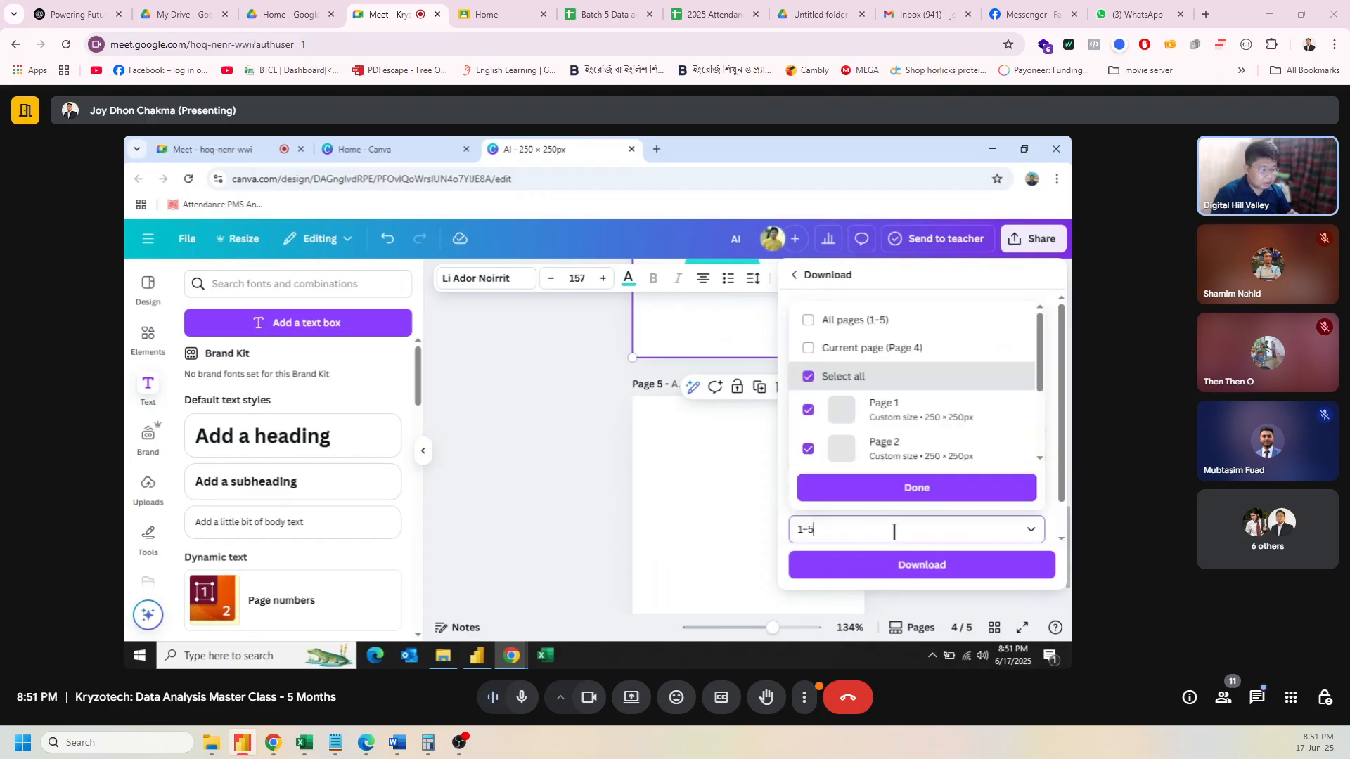
pyautogui.click(809, 344)
pyautogui.click(882, 485)
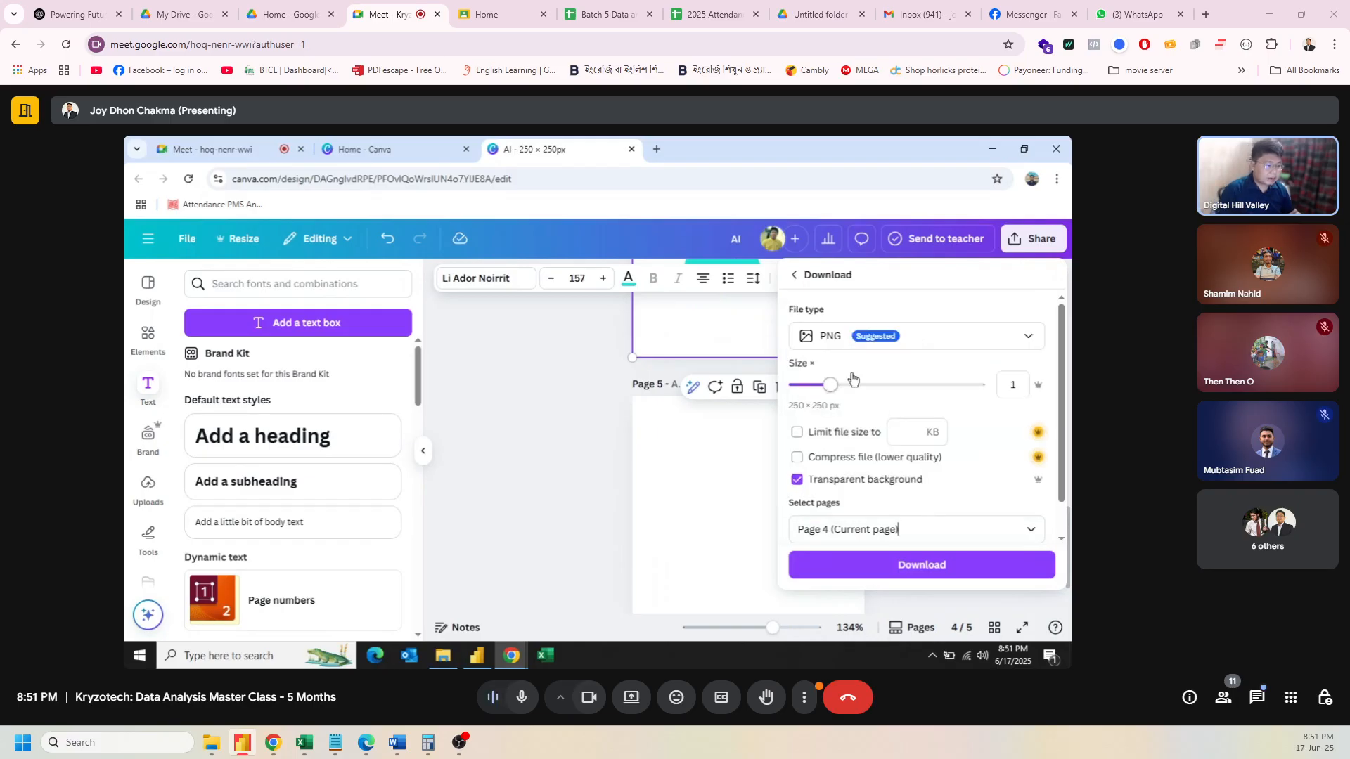
pyautogui.click(942, 576)
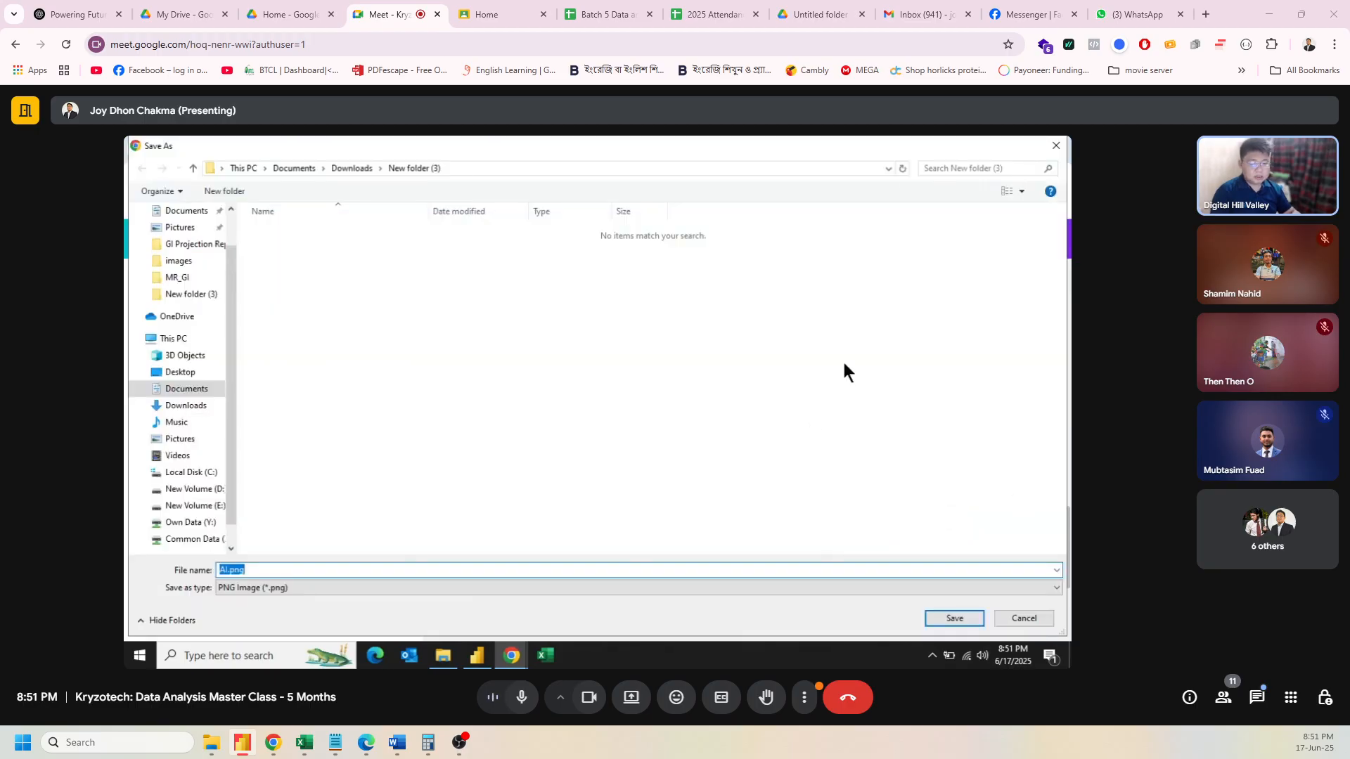
# Step: Navigate the Save As dialog to Downloads > AdventureWorkS > images
pyautogui.click(354, 169)
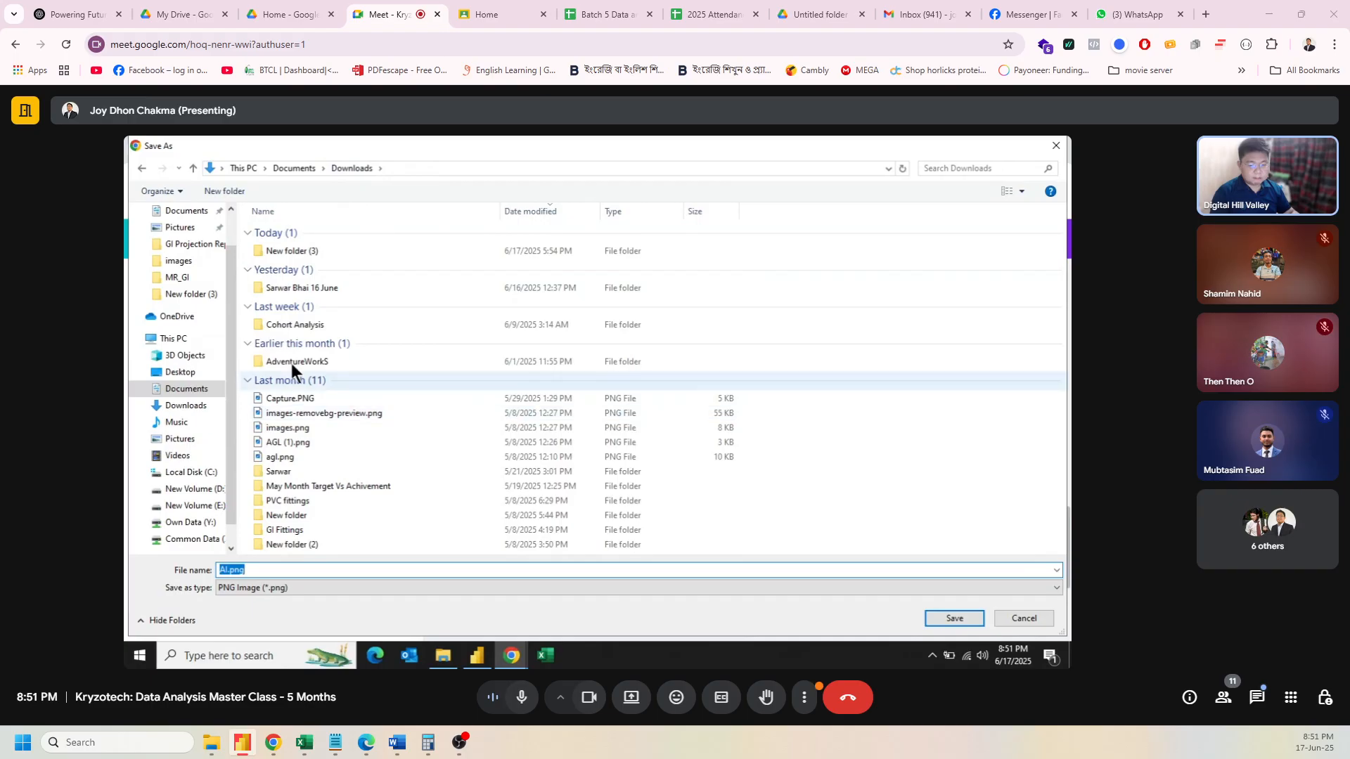
pyautogui.doubleClick(284, 356)
pyautogui.click(315, 231)
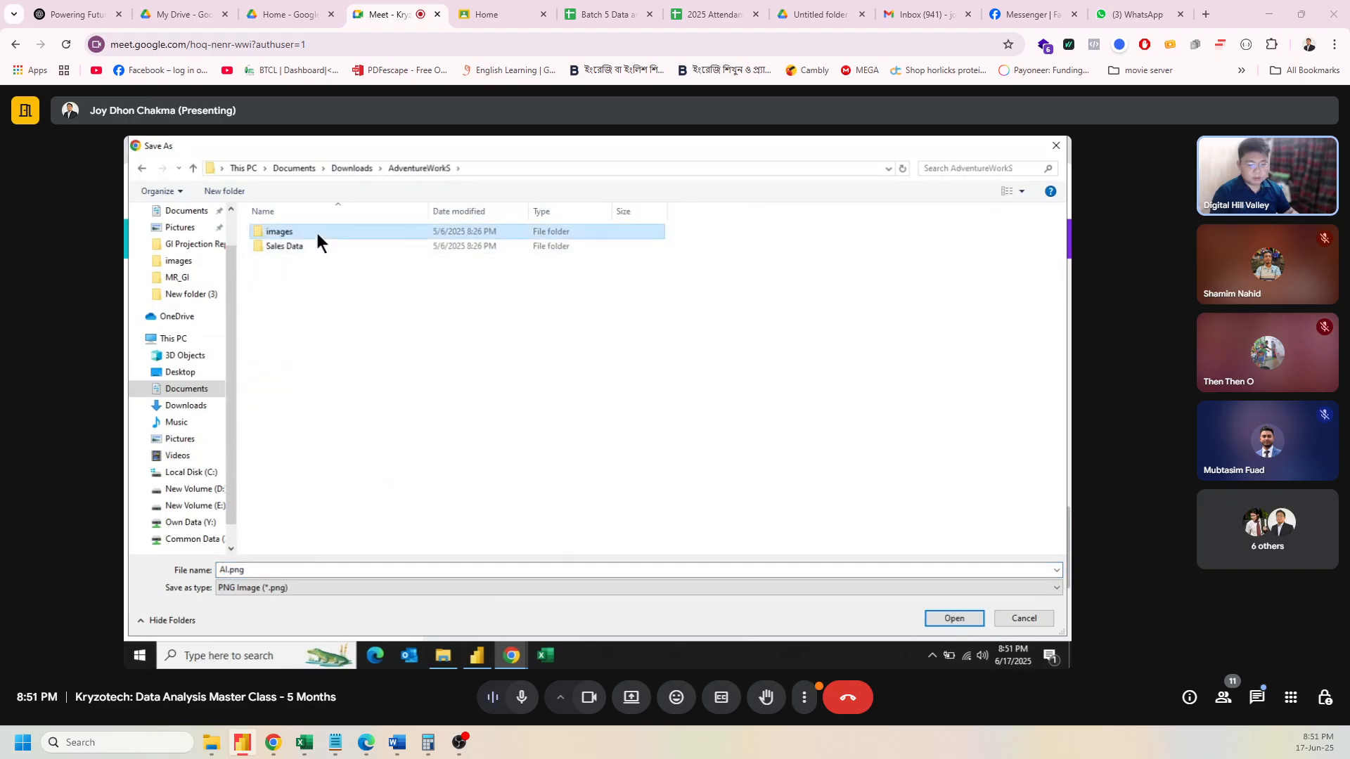
pyautogui.doubleClick(317, 234)
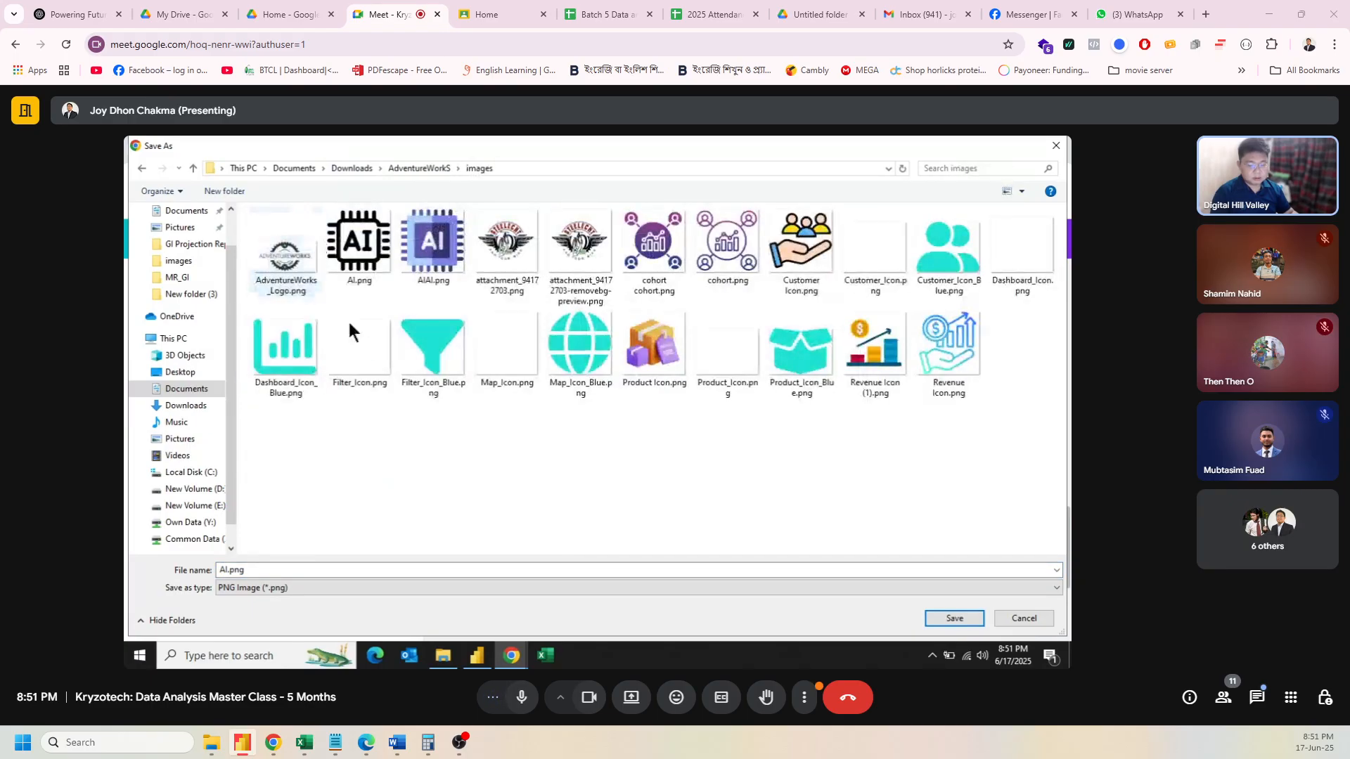
# Step: Delete the old AIAI.png and AI.png, then save the image as AI.png, confirming replacement
pyautogui.click(281, 567)
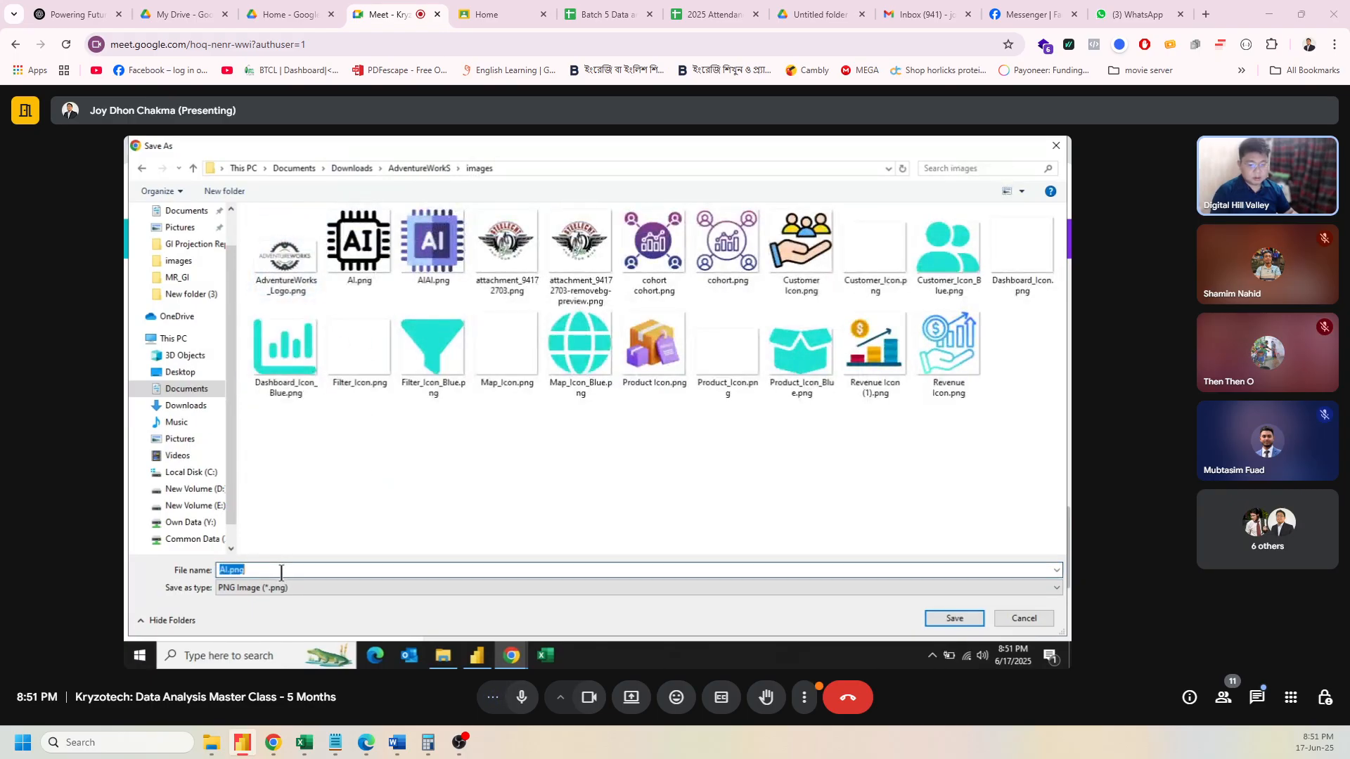
pyautogui.click(442, 235)
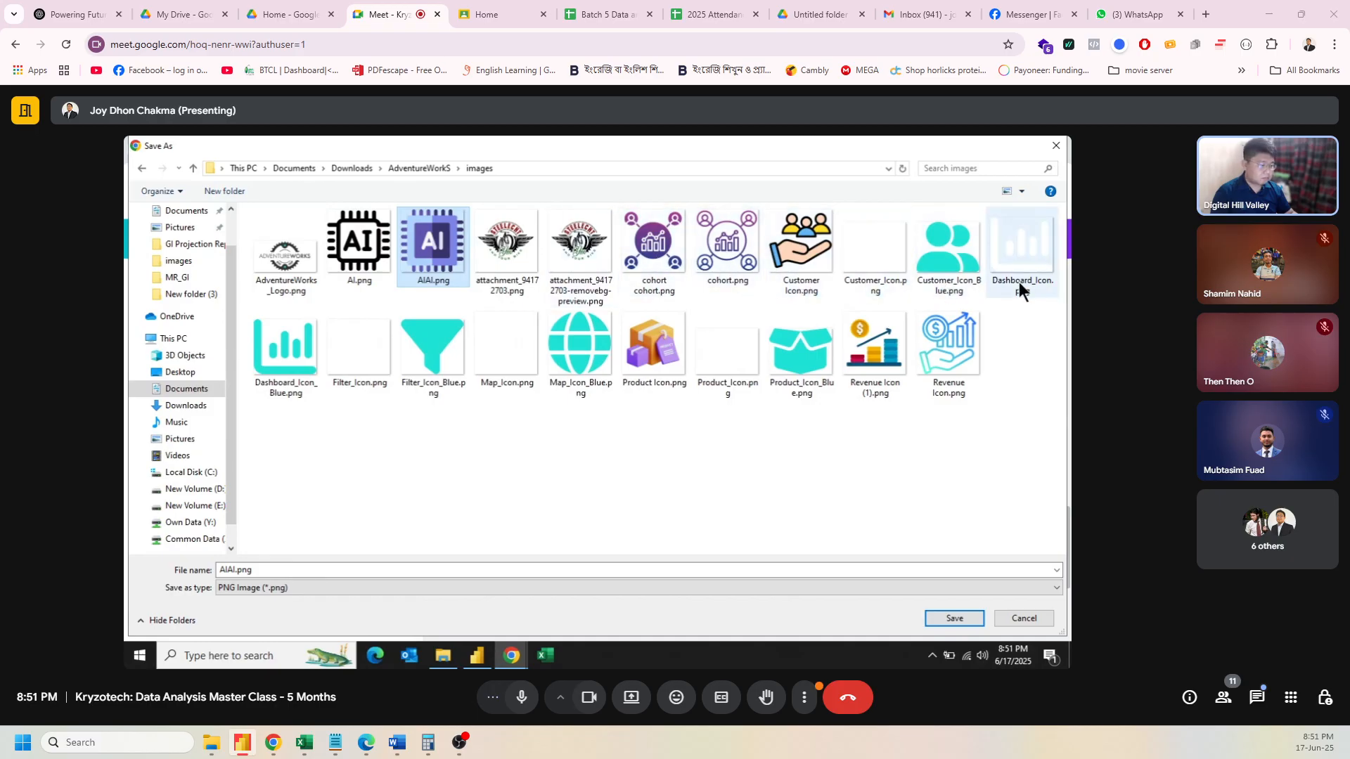
pyautogui.press('Delete')
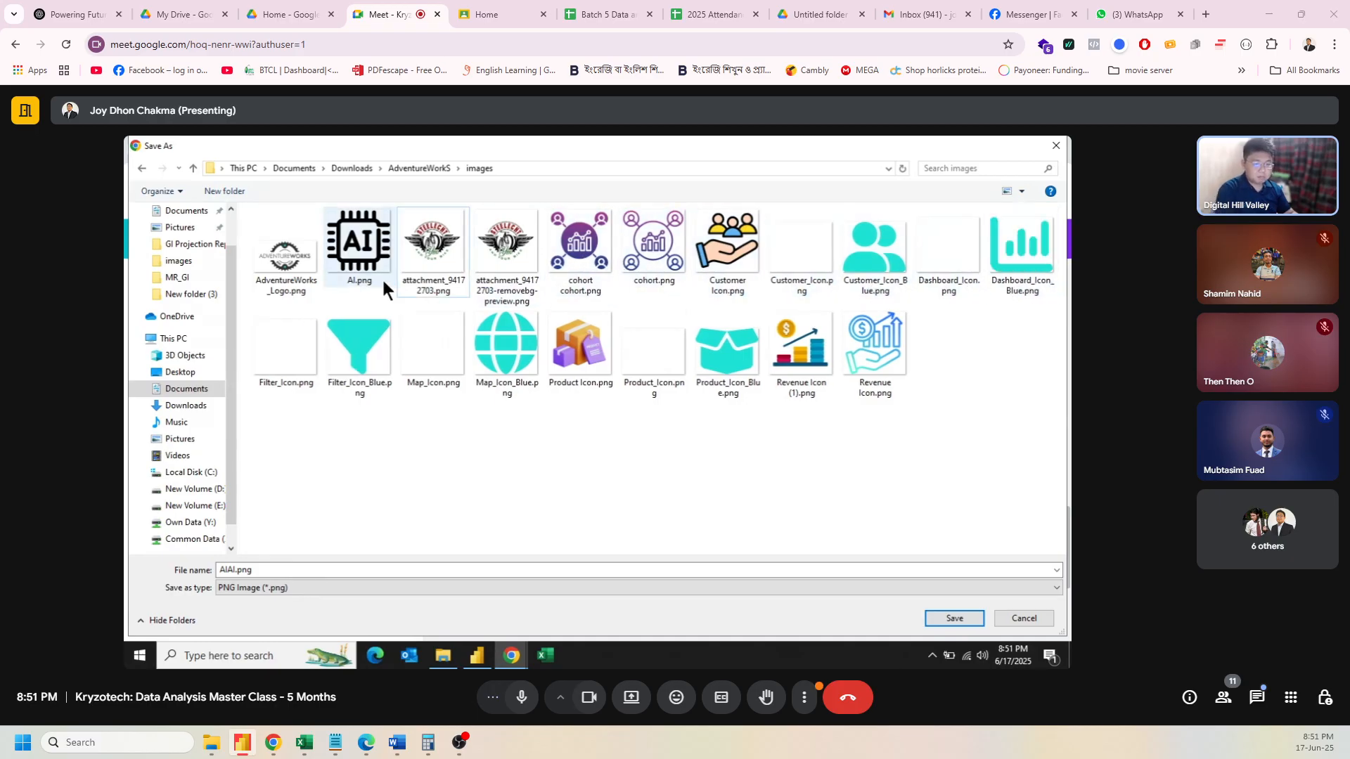
pyautogui.click(364, 272)
pyautogui.press('Delete')
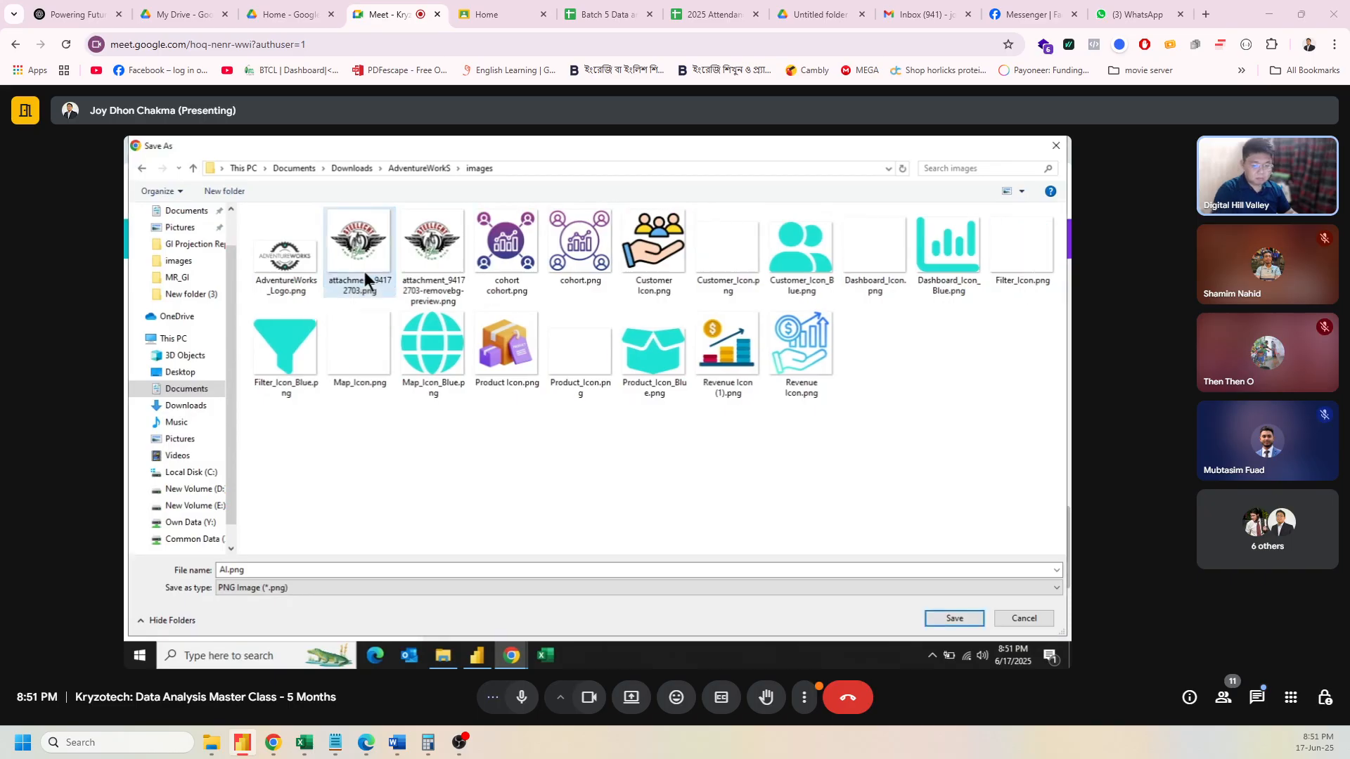
pyautogui.click(957, 620)
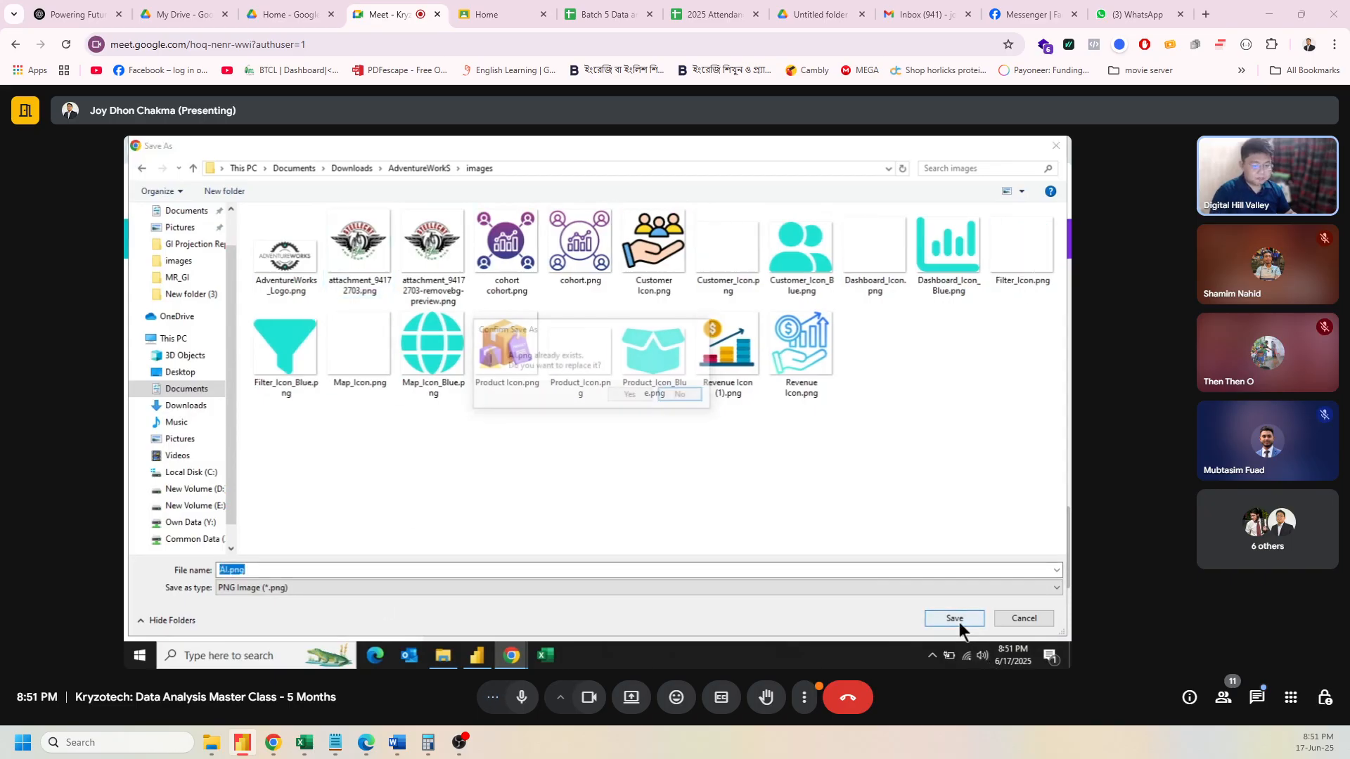
pyautogui.click(631, 396)
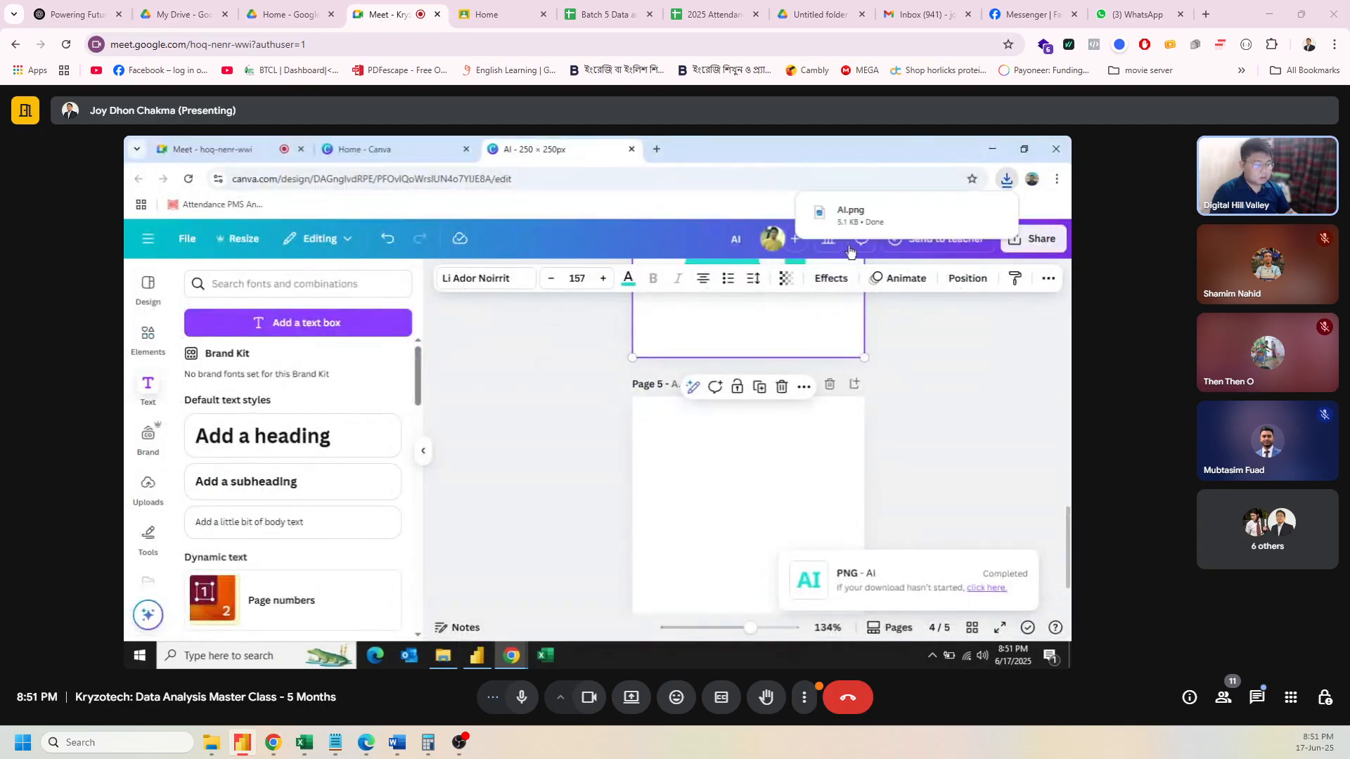
pyautogui.moveTo(853, 219)
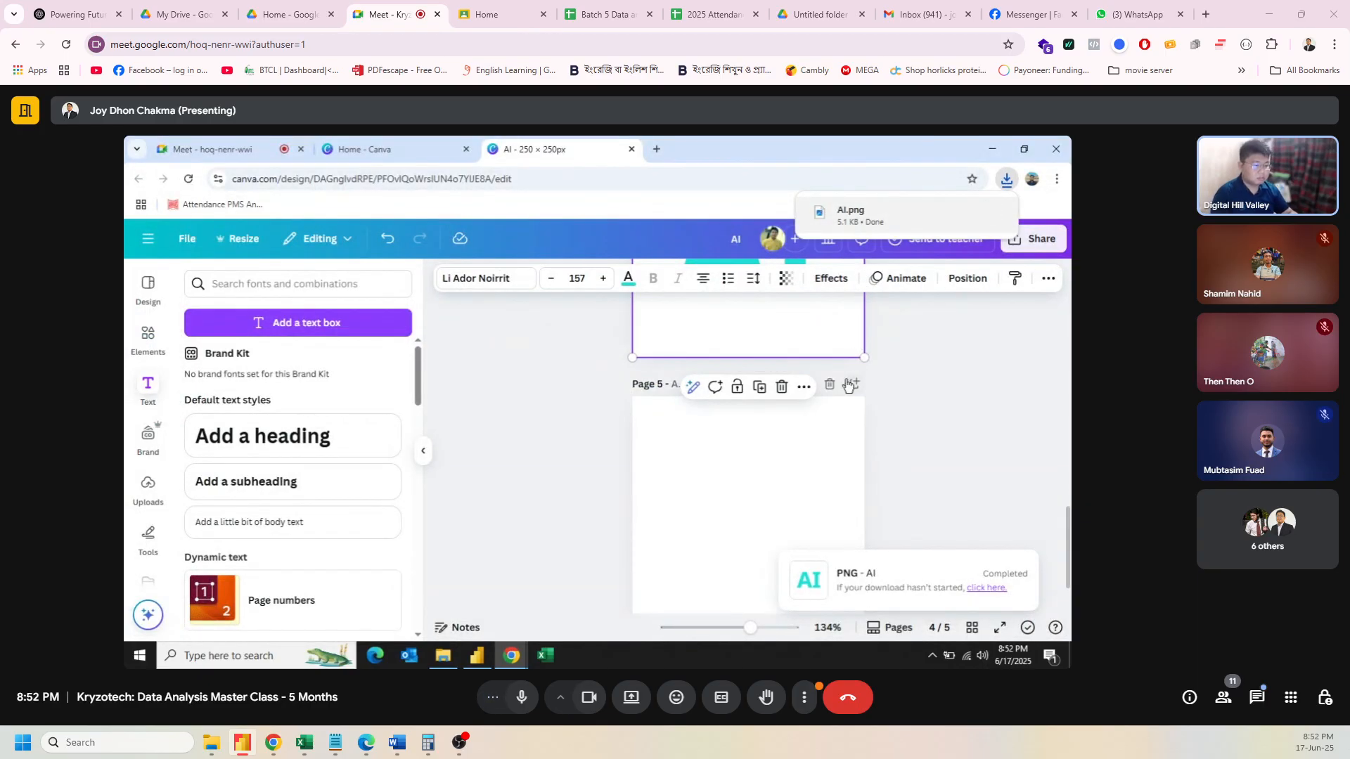
pyautogui.click(858, 219)
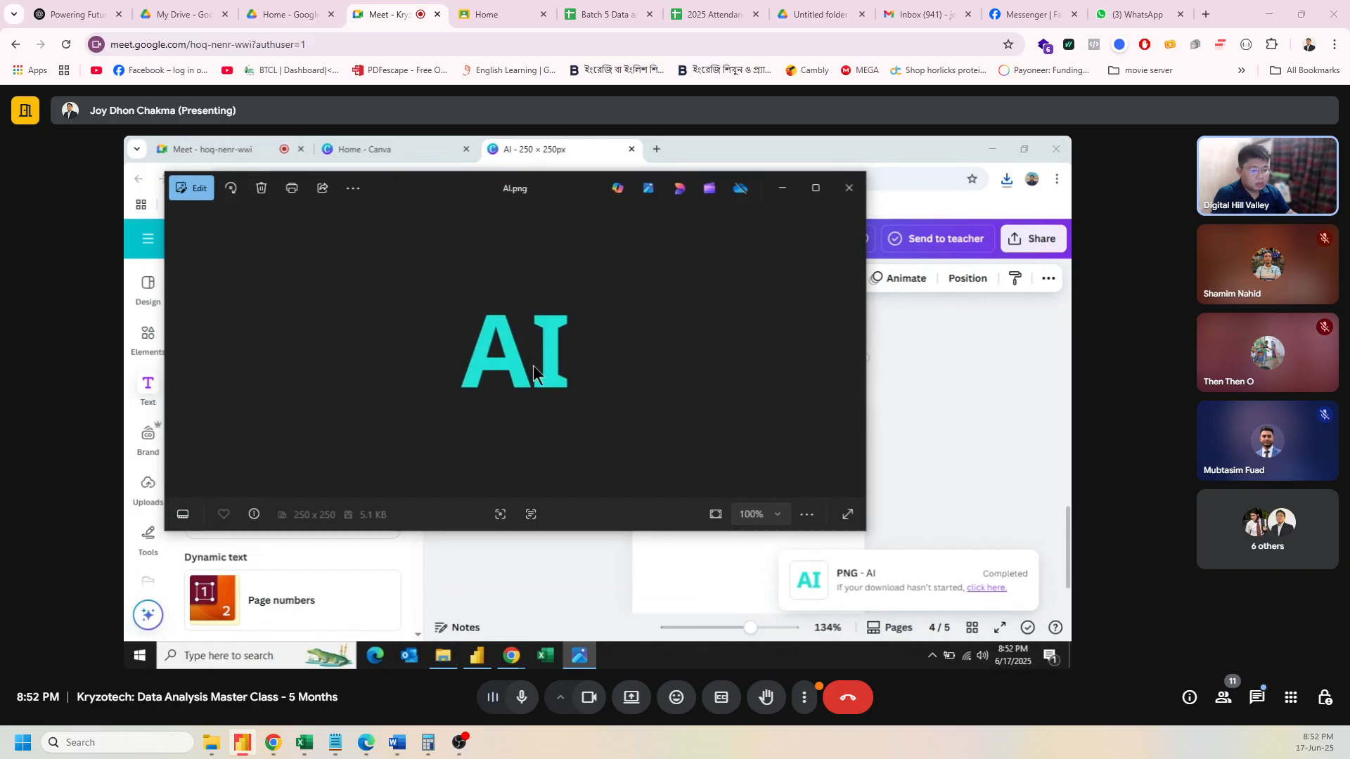
pyautogui.click(849, 188)
pyautogui.scroll(-1, 908, 466)
pyautogui.click(835, 397)
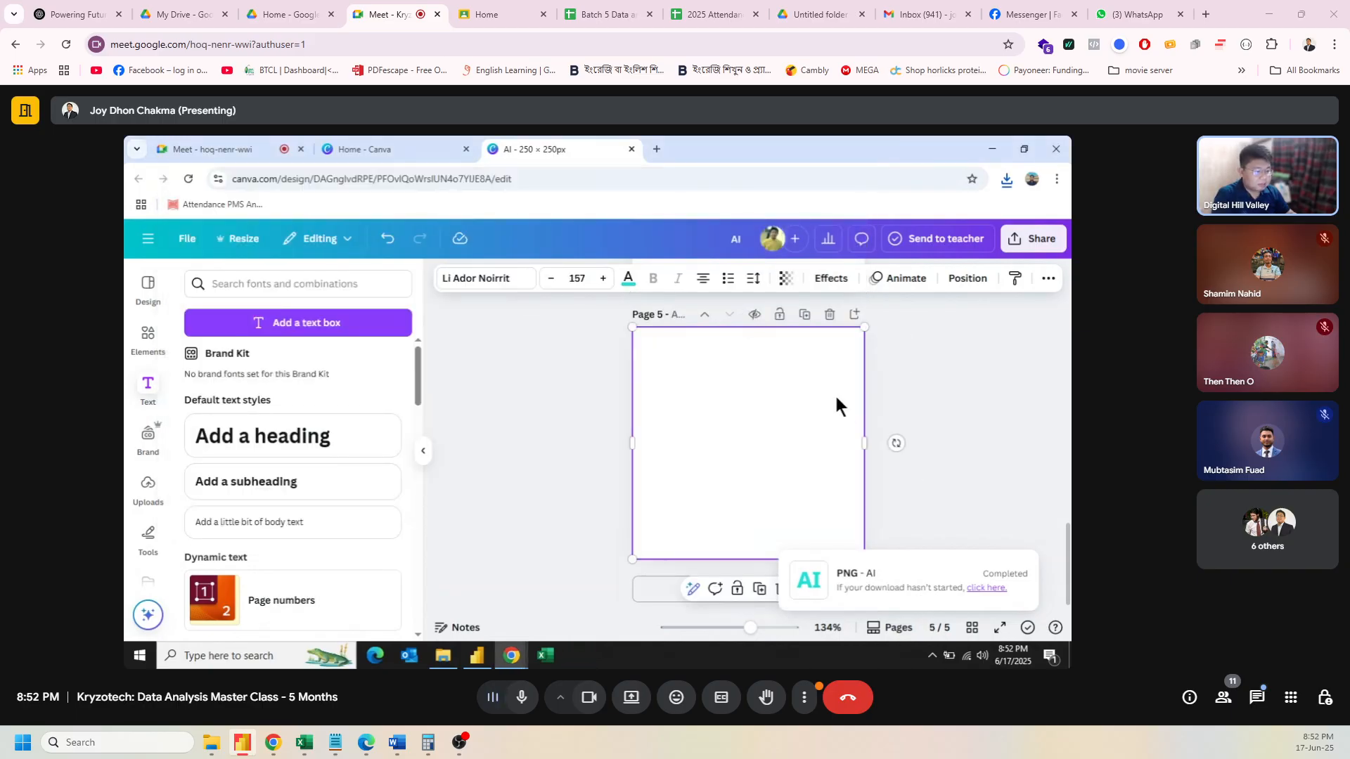
# Step: Download only the current Page 5 as a PNG and save it as AI (1).png
pyautogui.click(1031, 243)
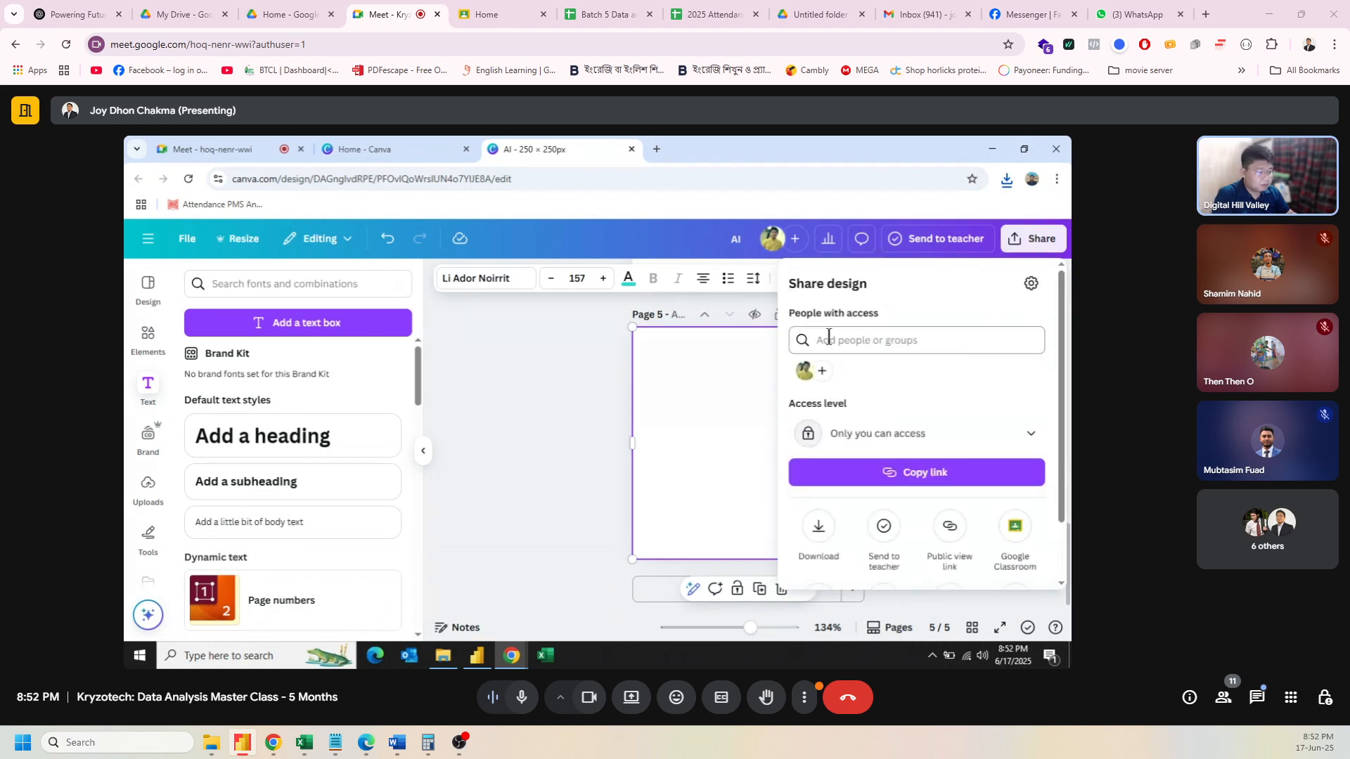
pyautogui.click(816, 529)
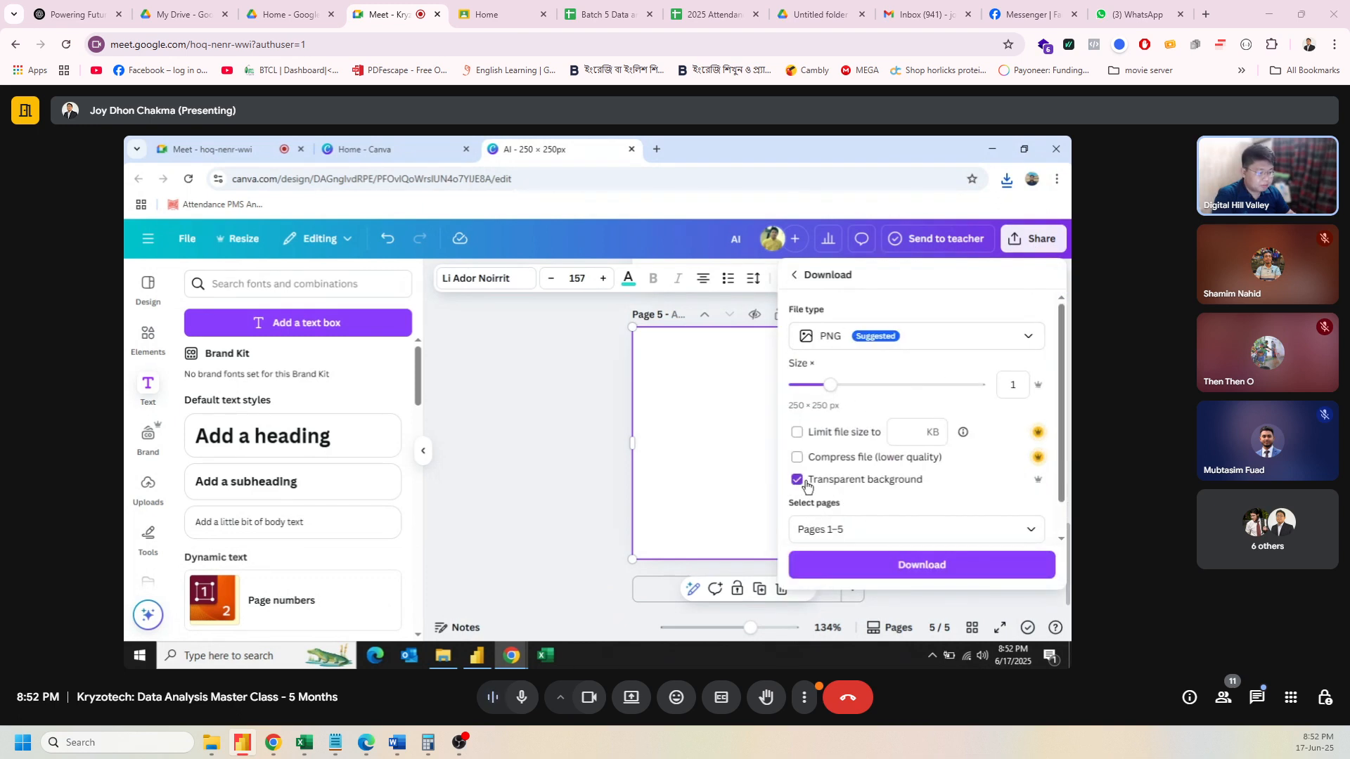
pyautogui.click(880, 524)
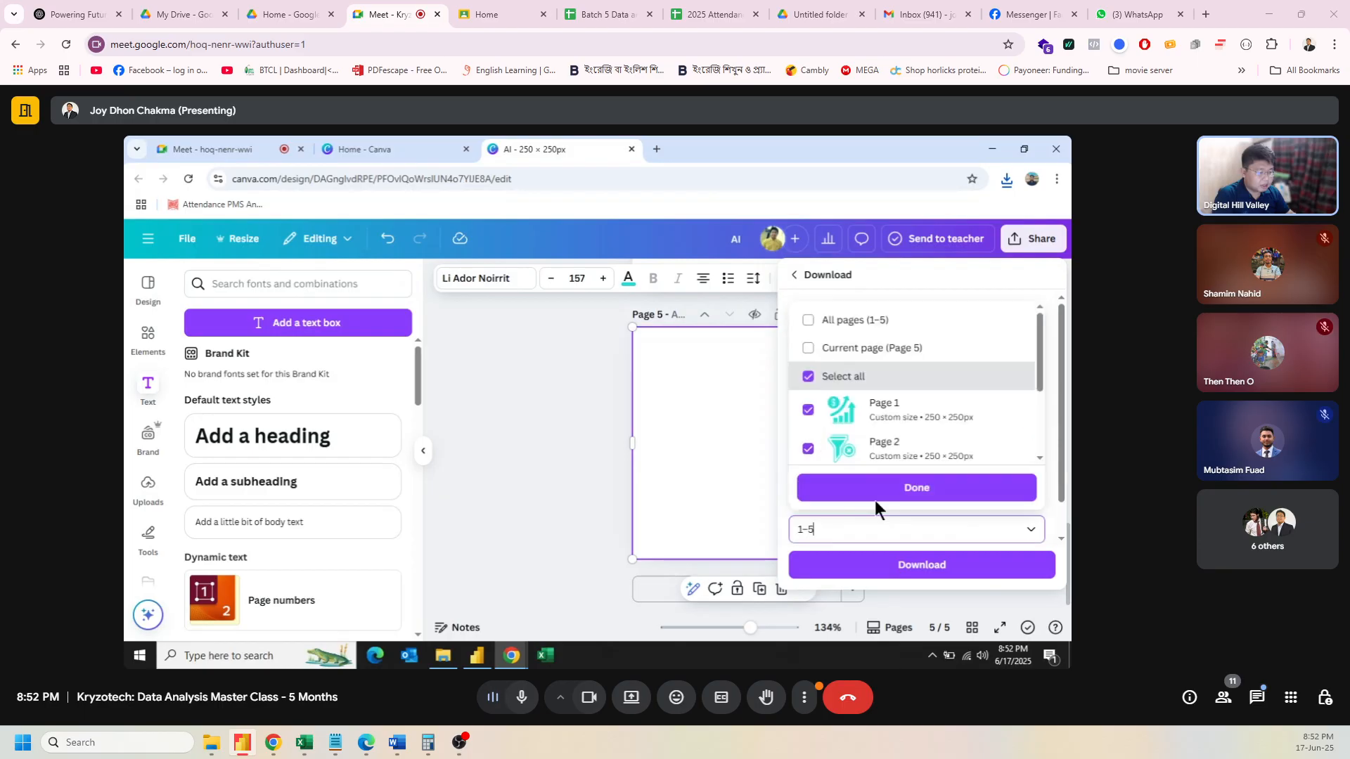
pyautogui.click(808, 344)
pyautogui.click(914, 492)
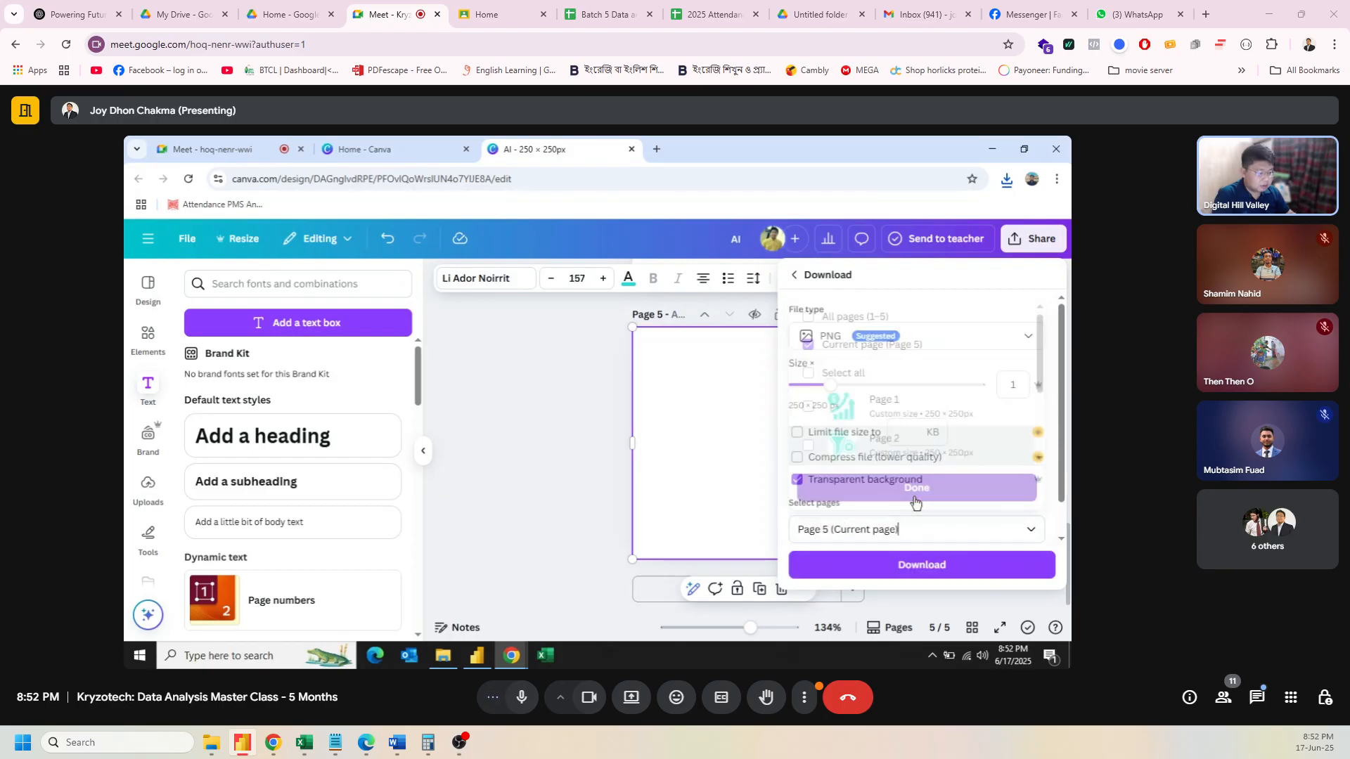
pyautogui.click(922, 565)
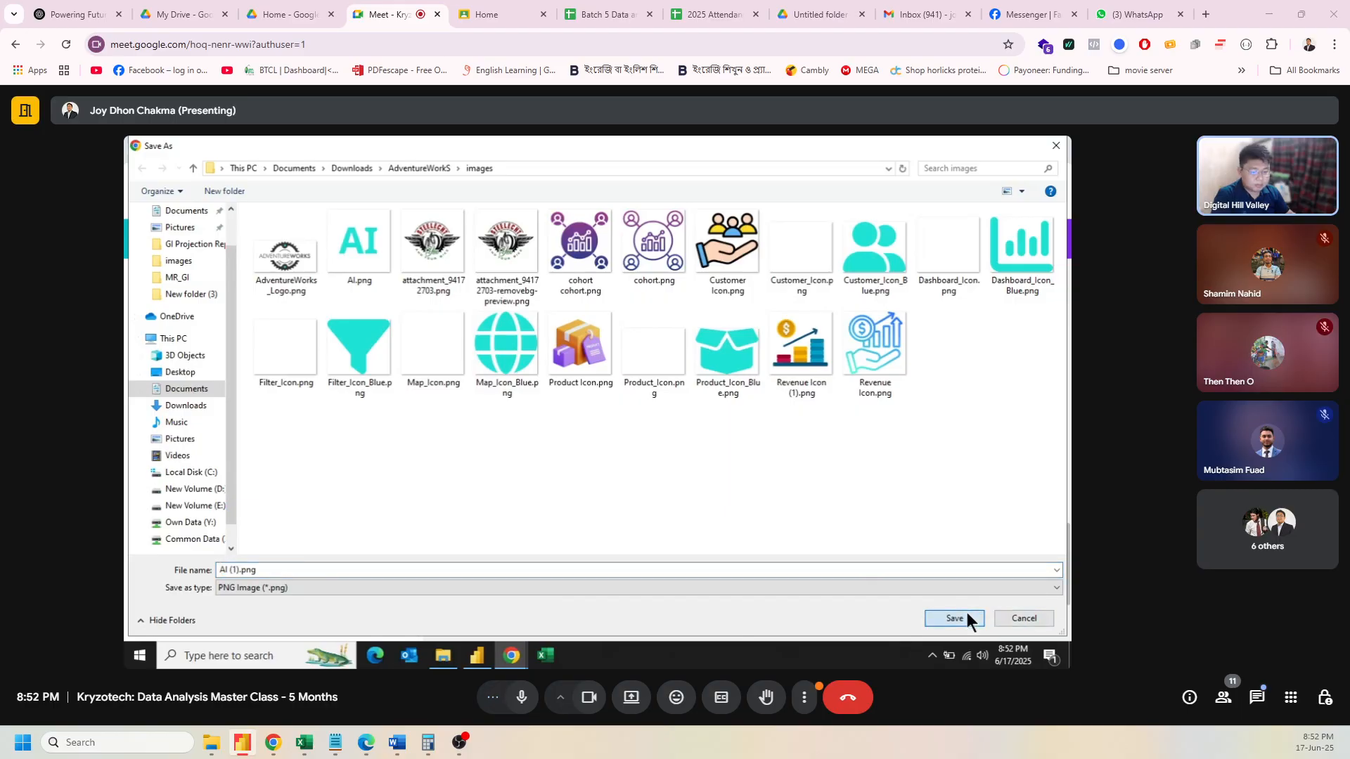
pyautogui.click(968, 614)
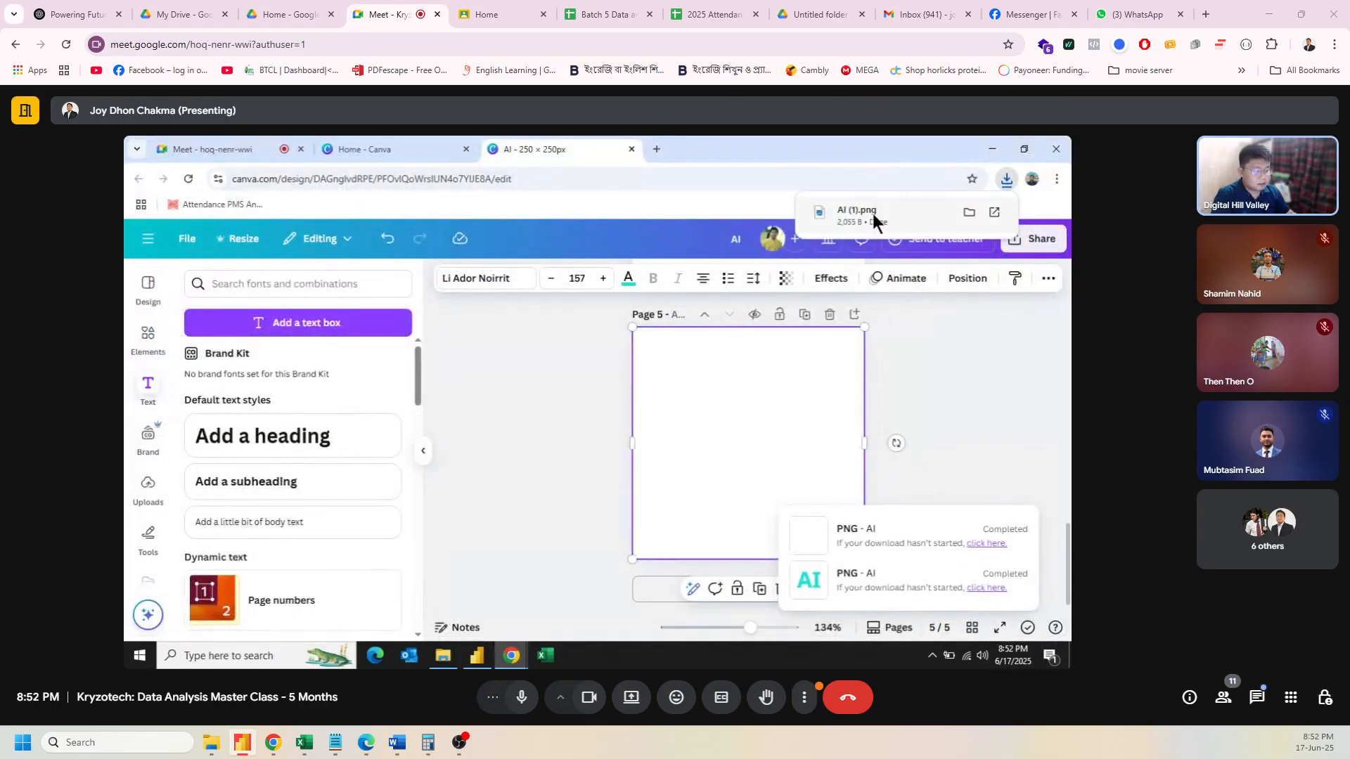
# Step: Preview AI (1).png, check the page 3 element, then return to the Power BI report
pyautogui.click(871, 213)
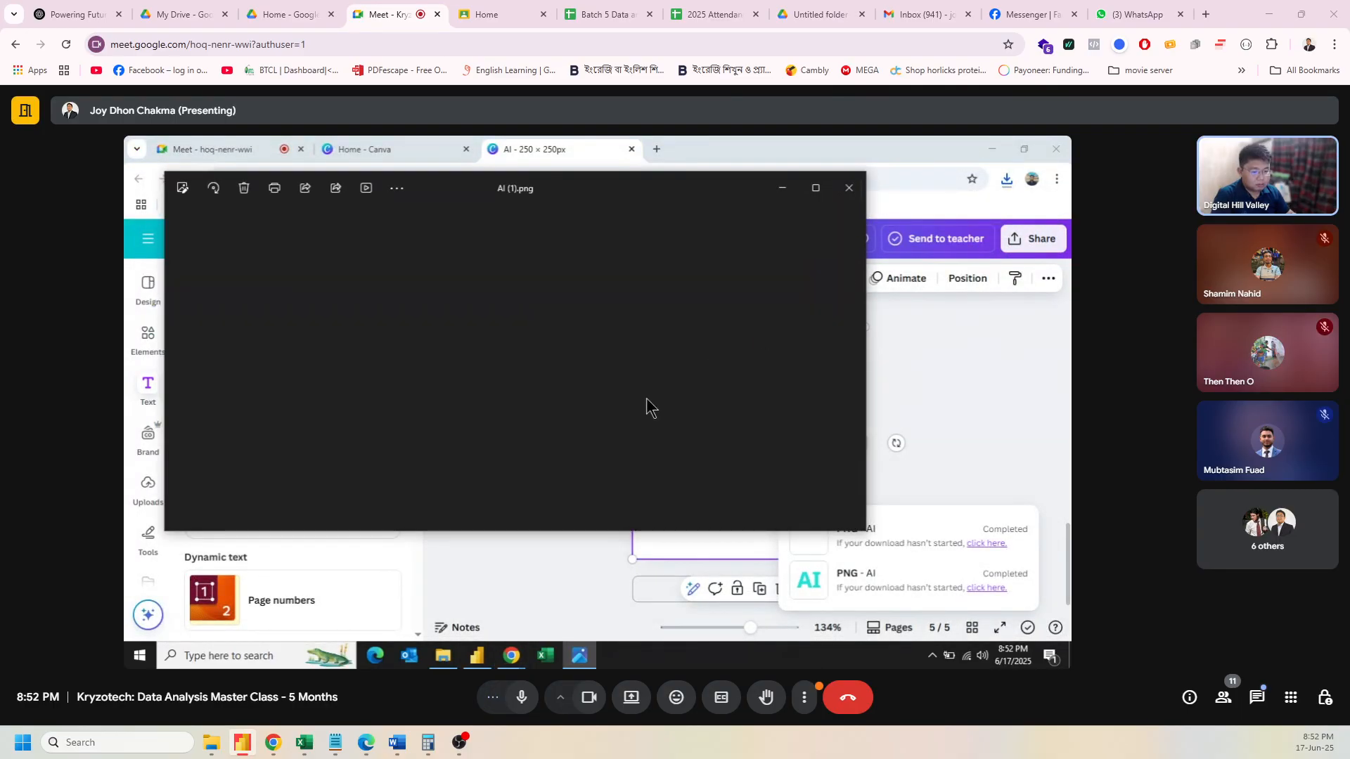
pyautogui.click(849, 194)
pyautogui.scroll(-2, 940, 422)
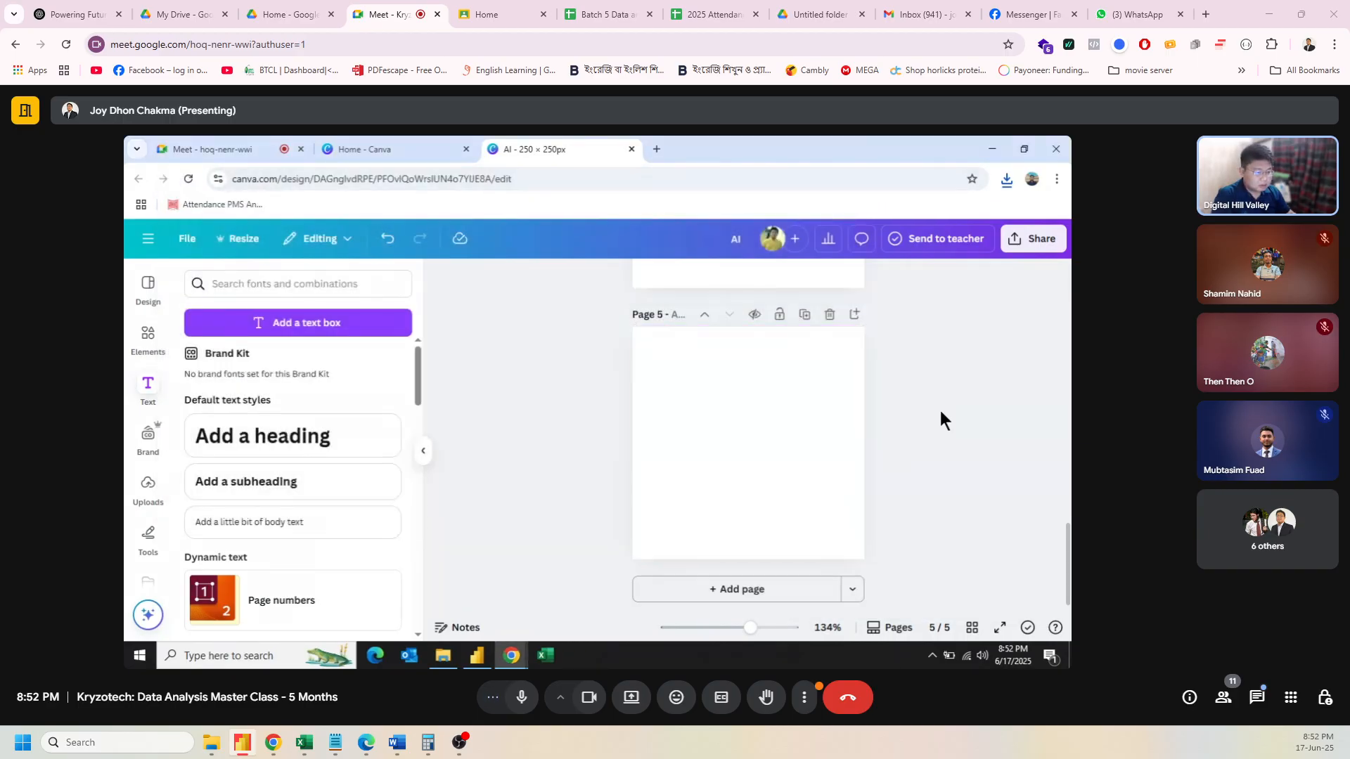
pyautogui.scroll(5, 940, 412)
pyautogui.scroll(4, 940, 411)
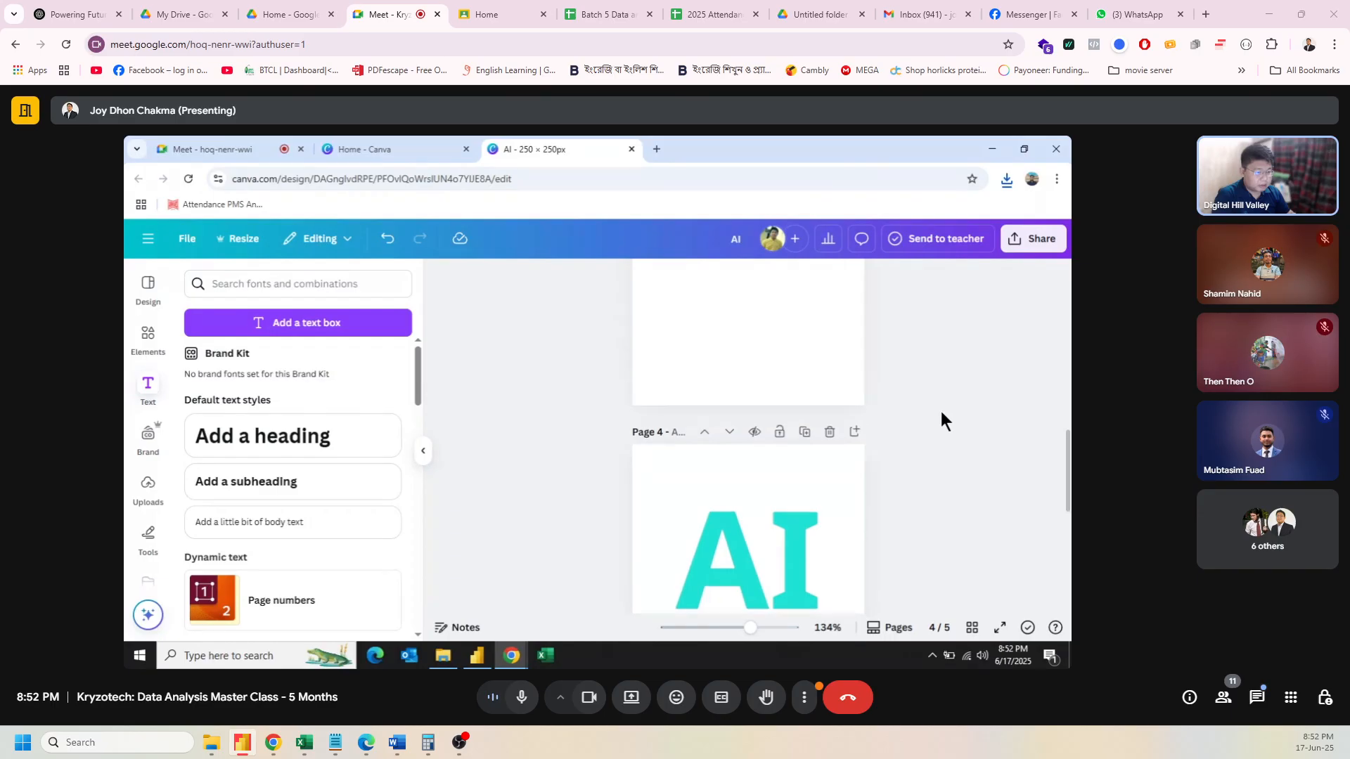
pyautogui.click(712, 412)
pyautogui.click(924, 413)
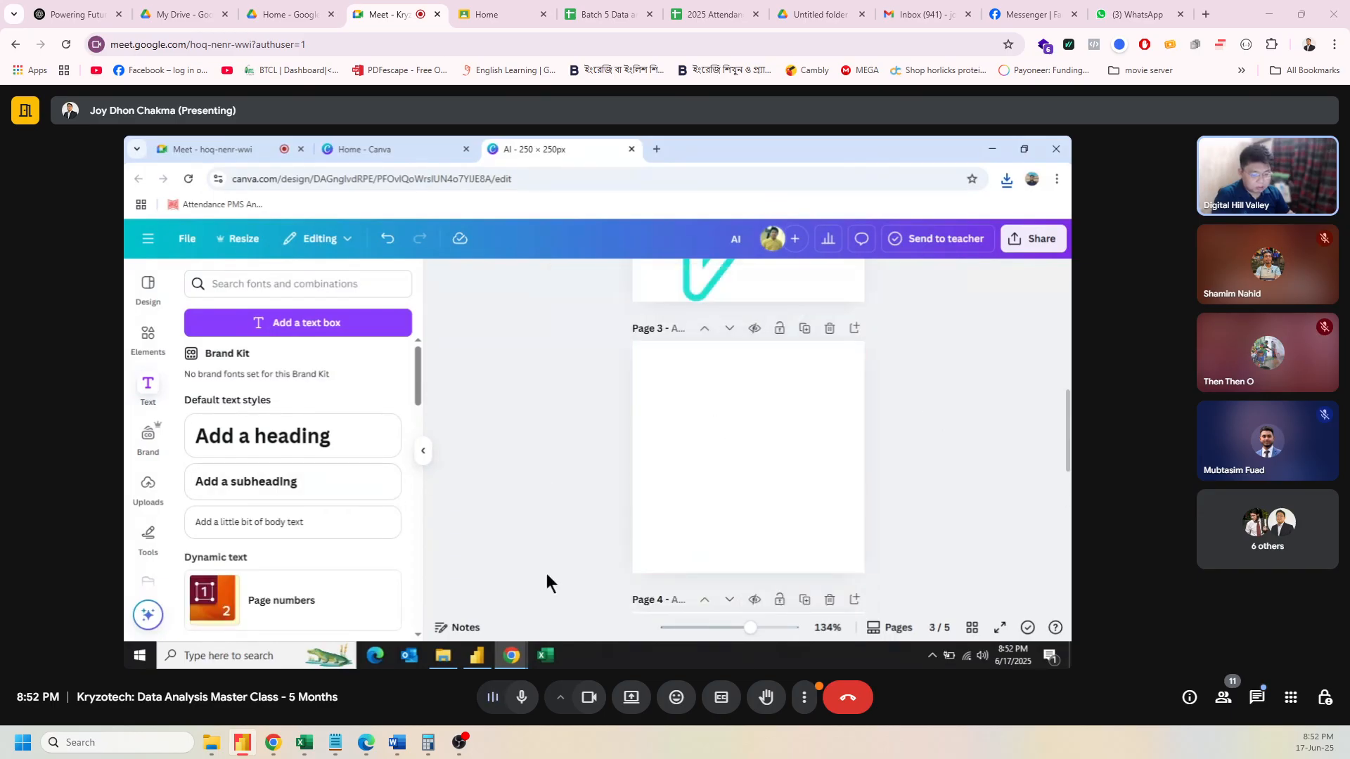
pyautogui.click(478, 655)
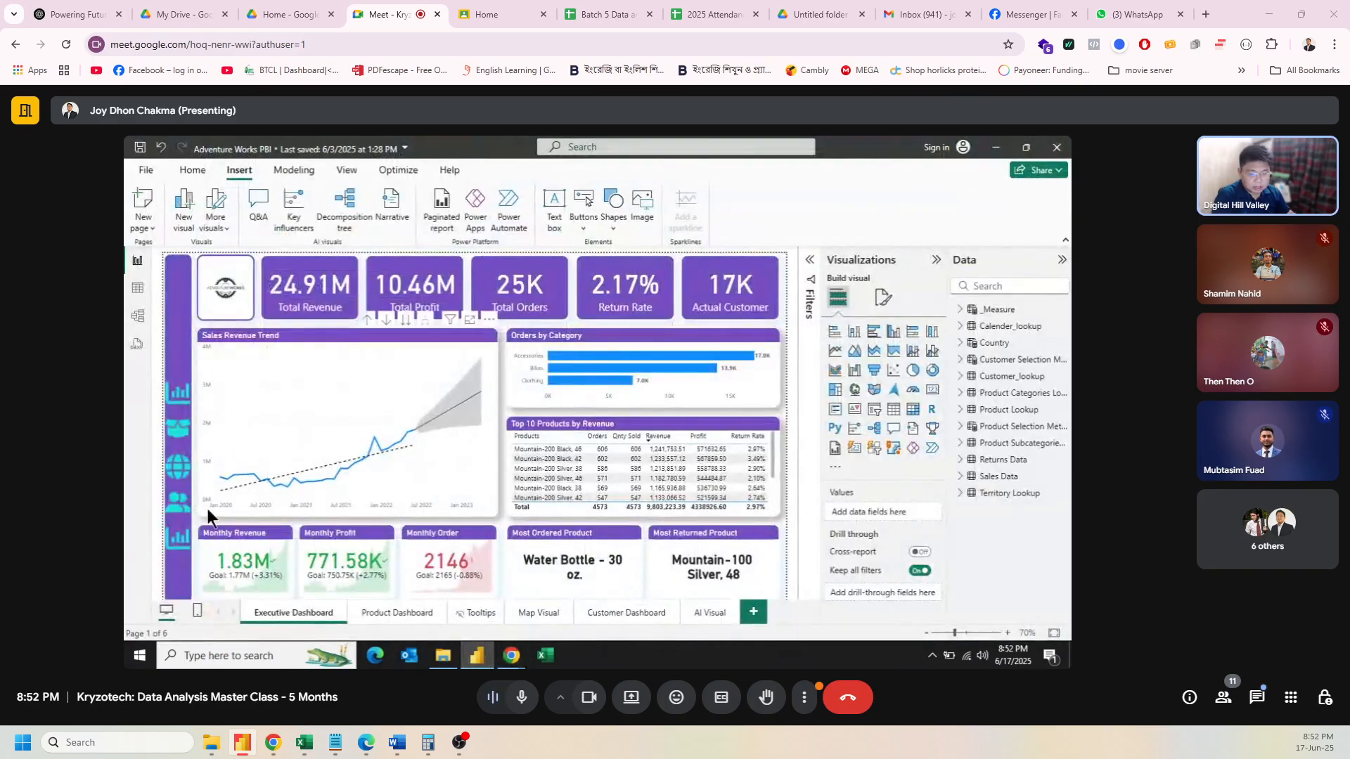
# Step: Replace the bottom sidebar button's icon with the AI.png image
pyautogui.click(187, 542)
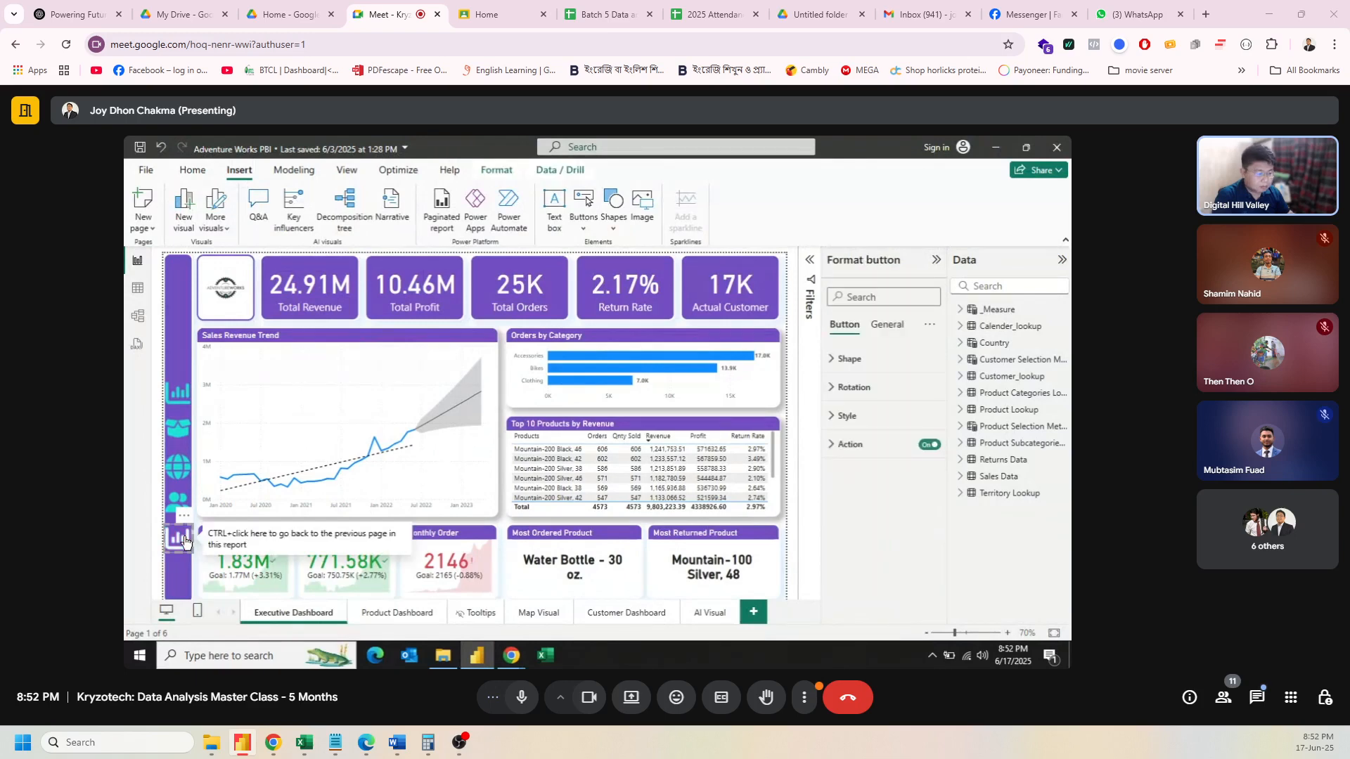
pyautogui.click(843, 416)
pyautogui.scroll(-1, 880, 455)
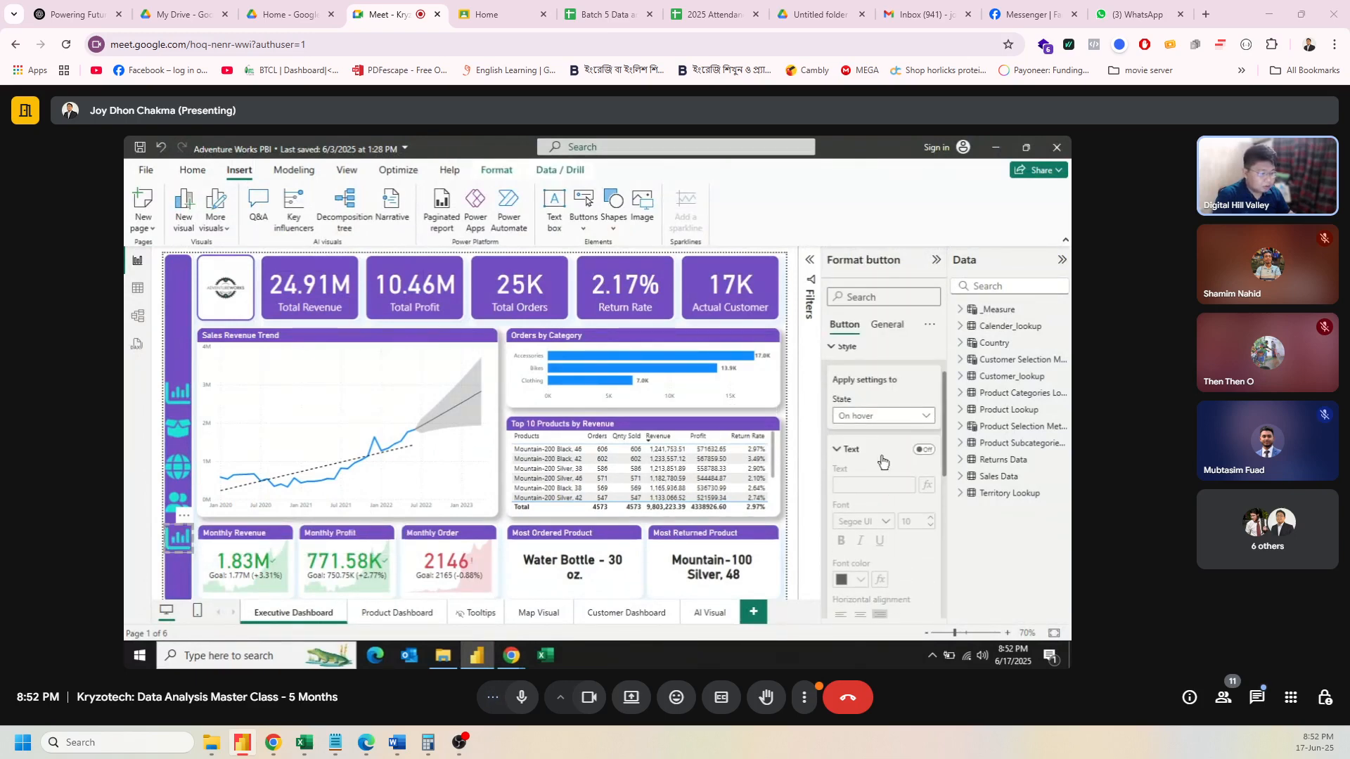
pyautogui.click(899, 417)
pyautogui.scroll(-3, 900, 462)
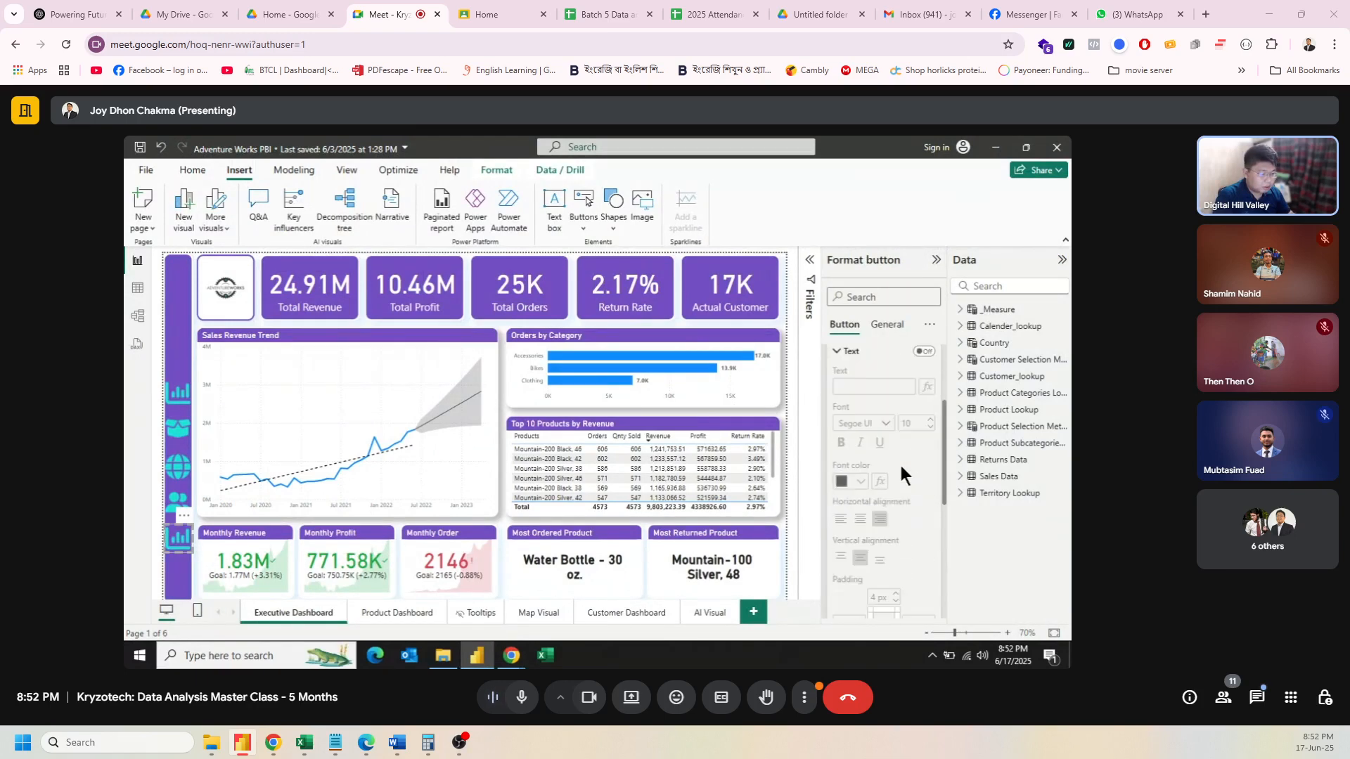
pyautogui.scroll(-2, 902, 471)
pyautogui.click(848, 436)
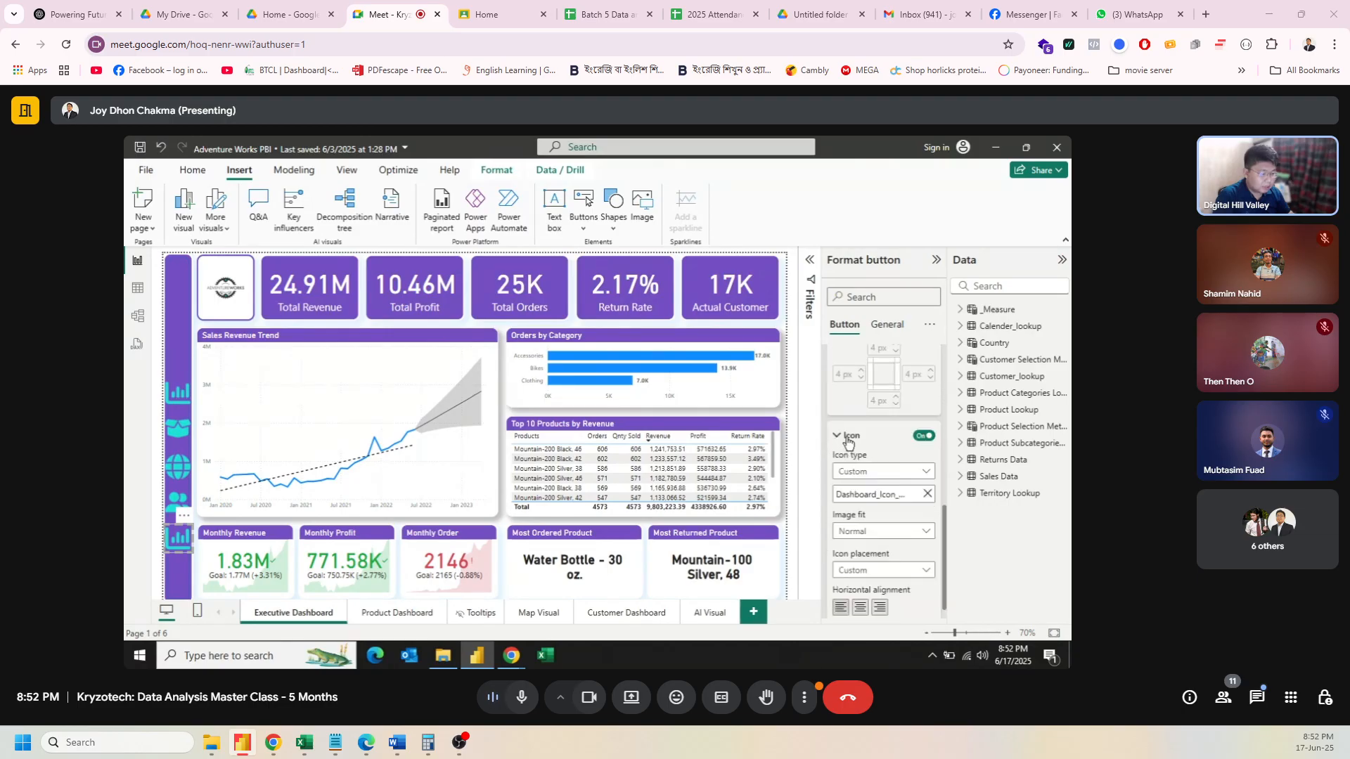
pyautogui.click(927, 494)
pyautogui.click(875, 491)
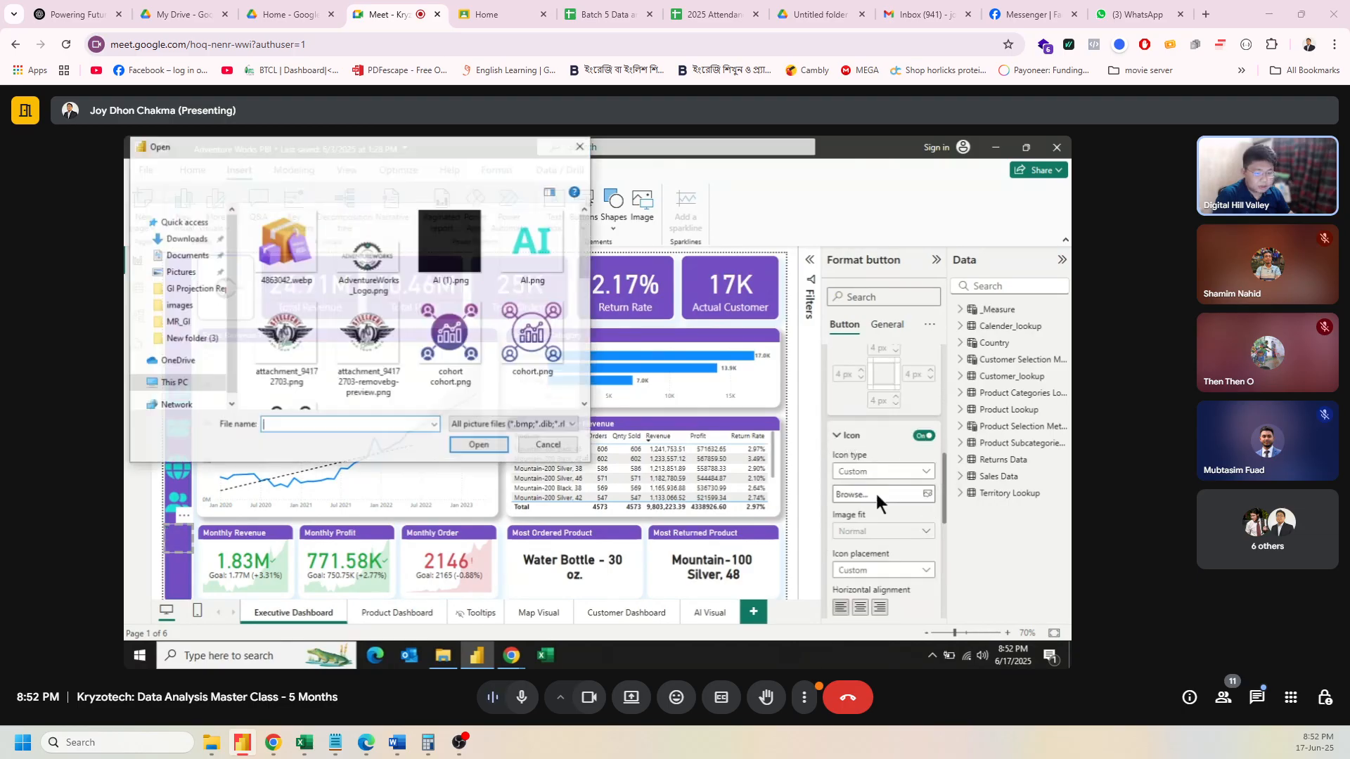
pyautogui.click(550, 266)
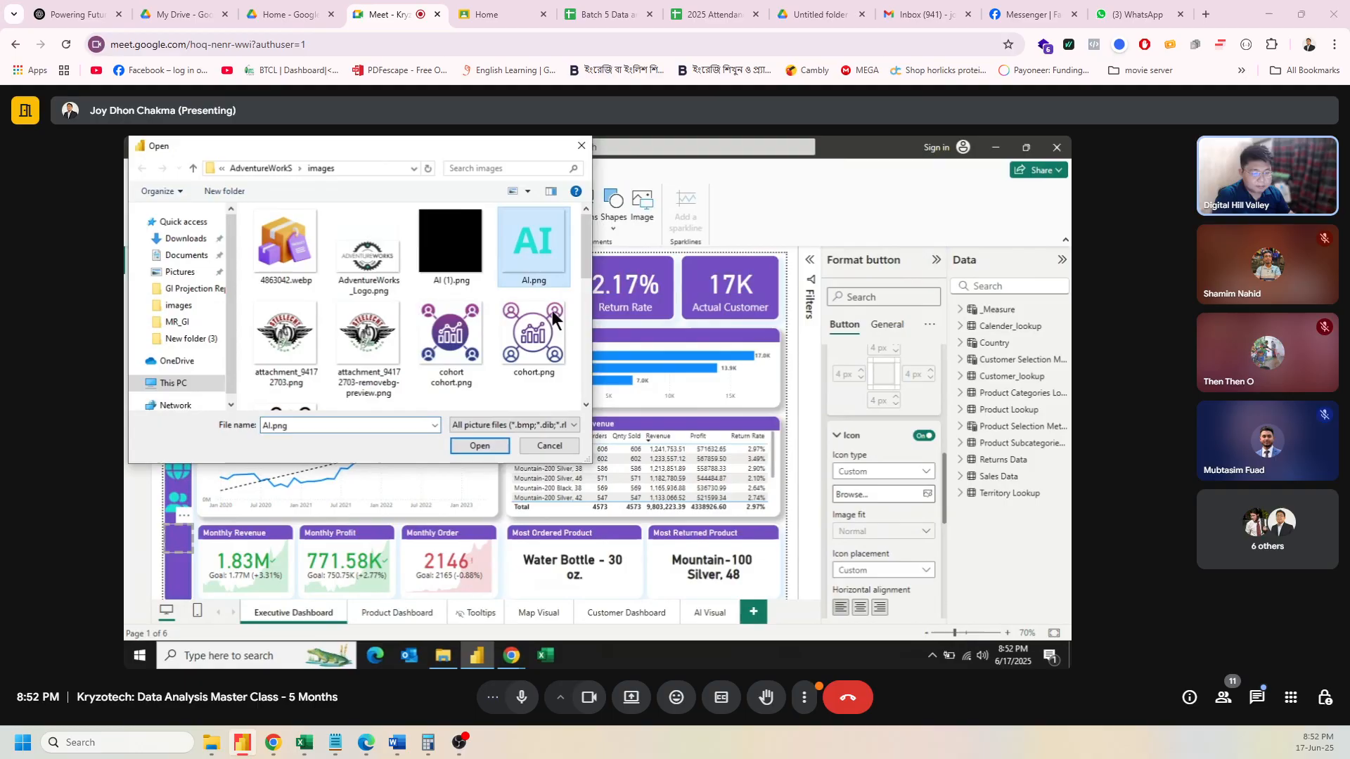
pyautogui.click(477, 440)
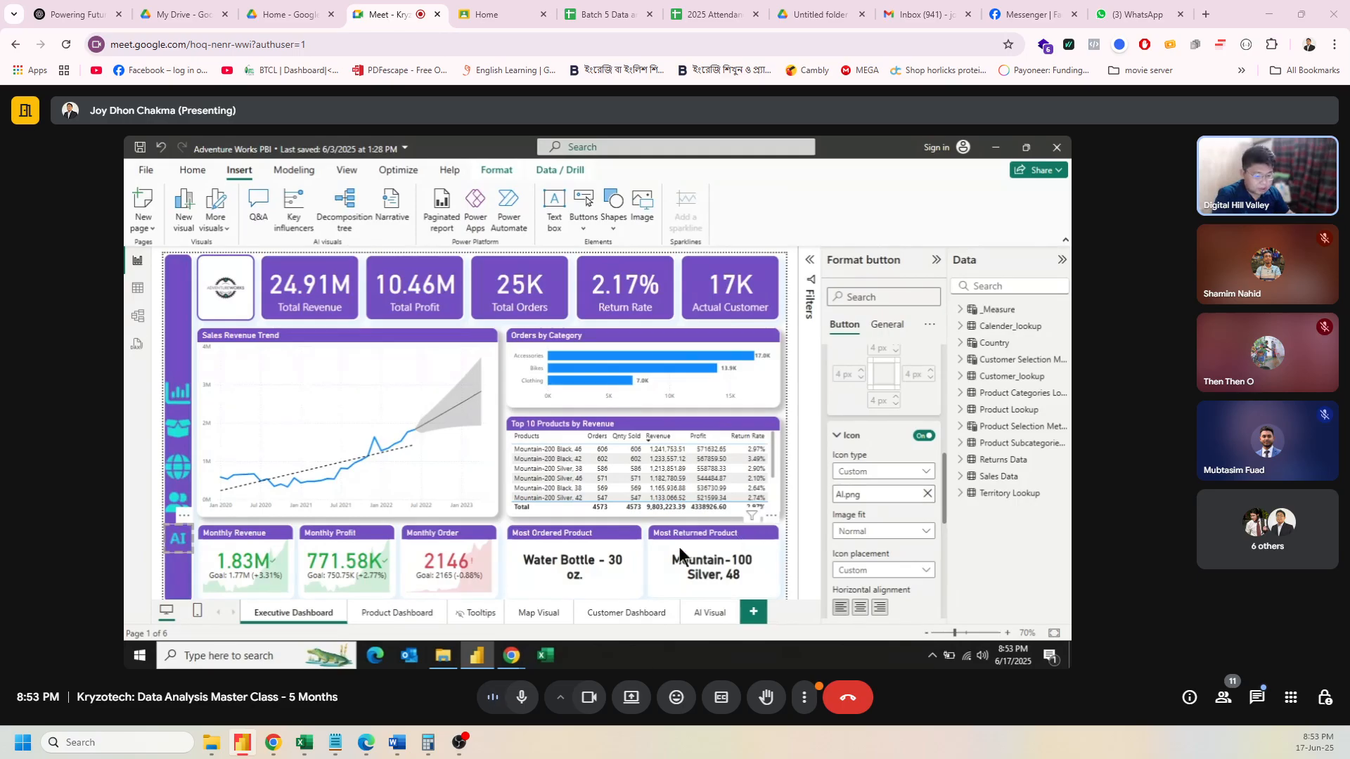
# Step: Switch the button style to the On hover state and load AI (1).png as its icon
pyautogui.scroll(5, 911, 433)
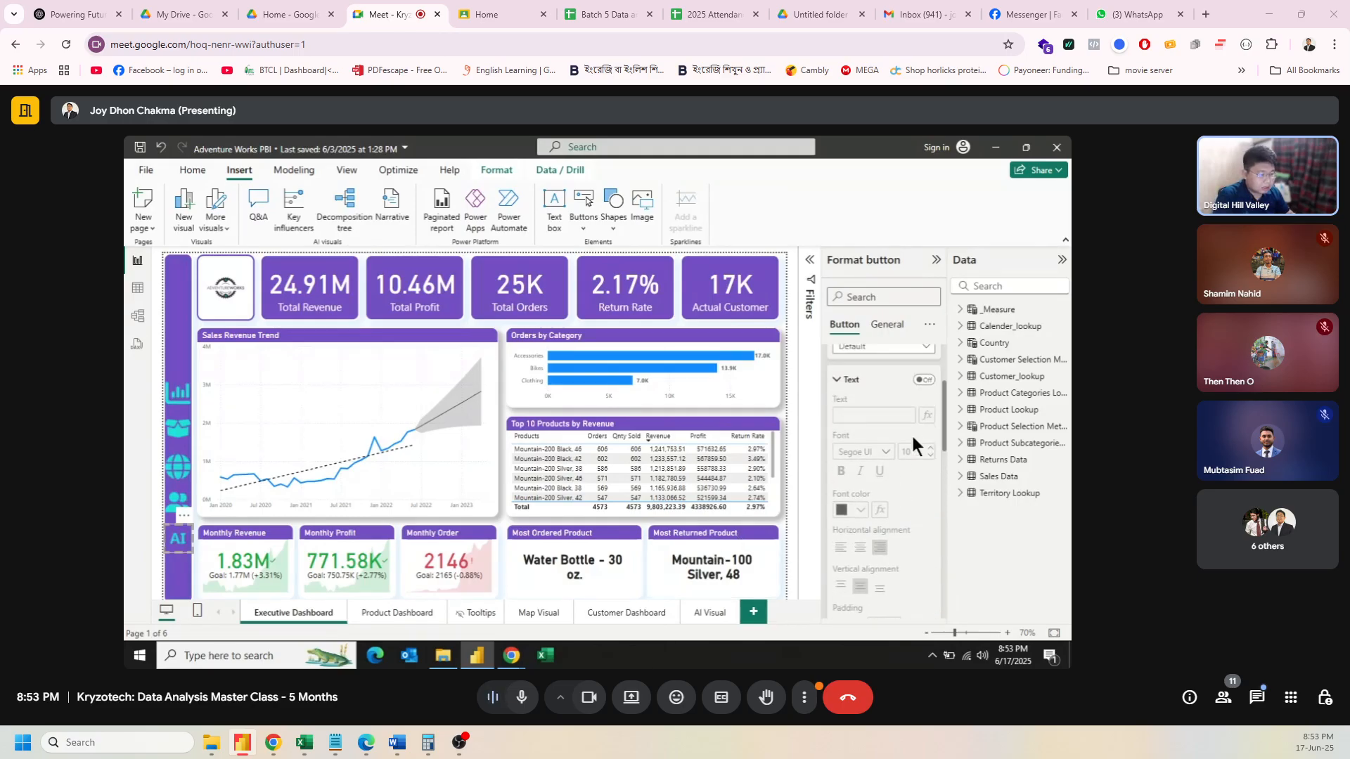
pyautogui.click(887, 485)
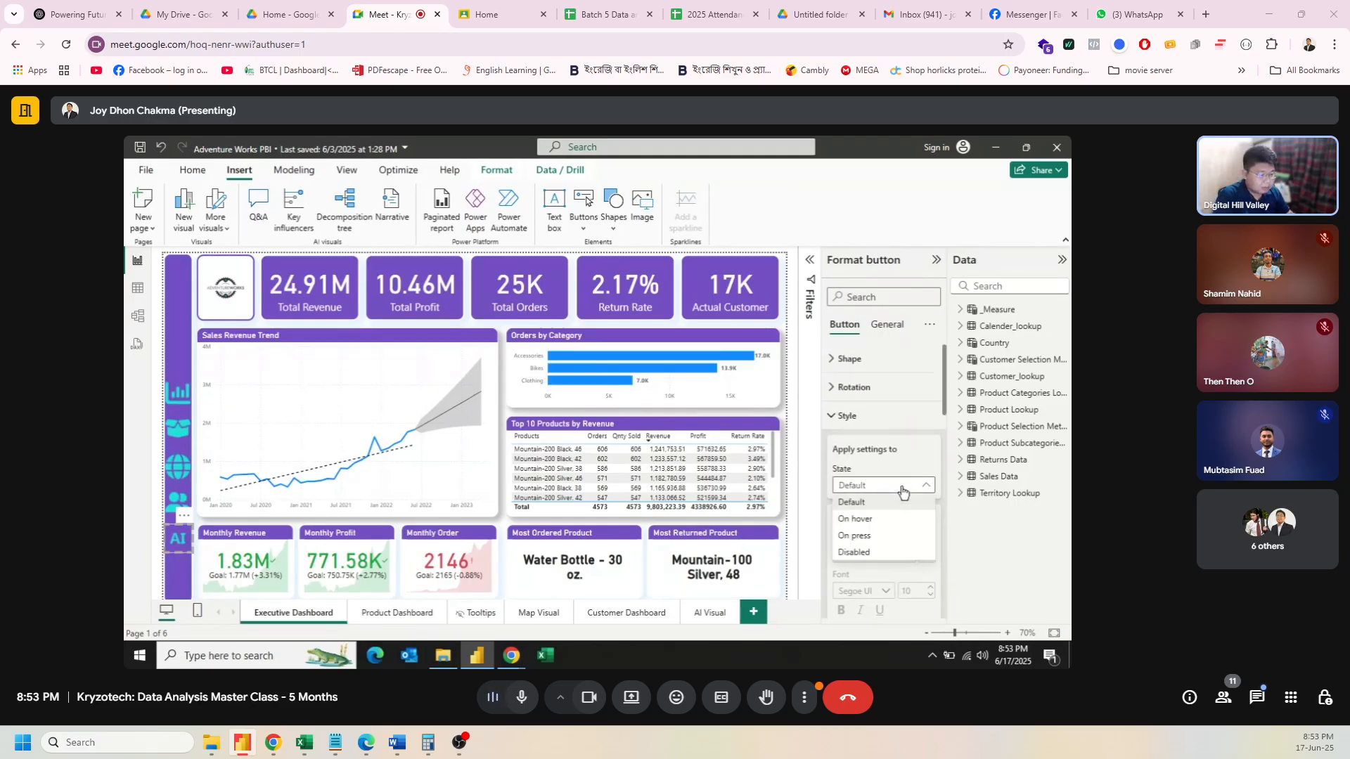
pyautogui.click(875, 520)
pyautogui.scroll(-3, 883, 522)
pyautogui.scroll(-2, 883, 518)
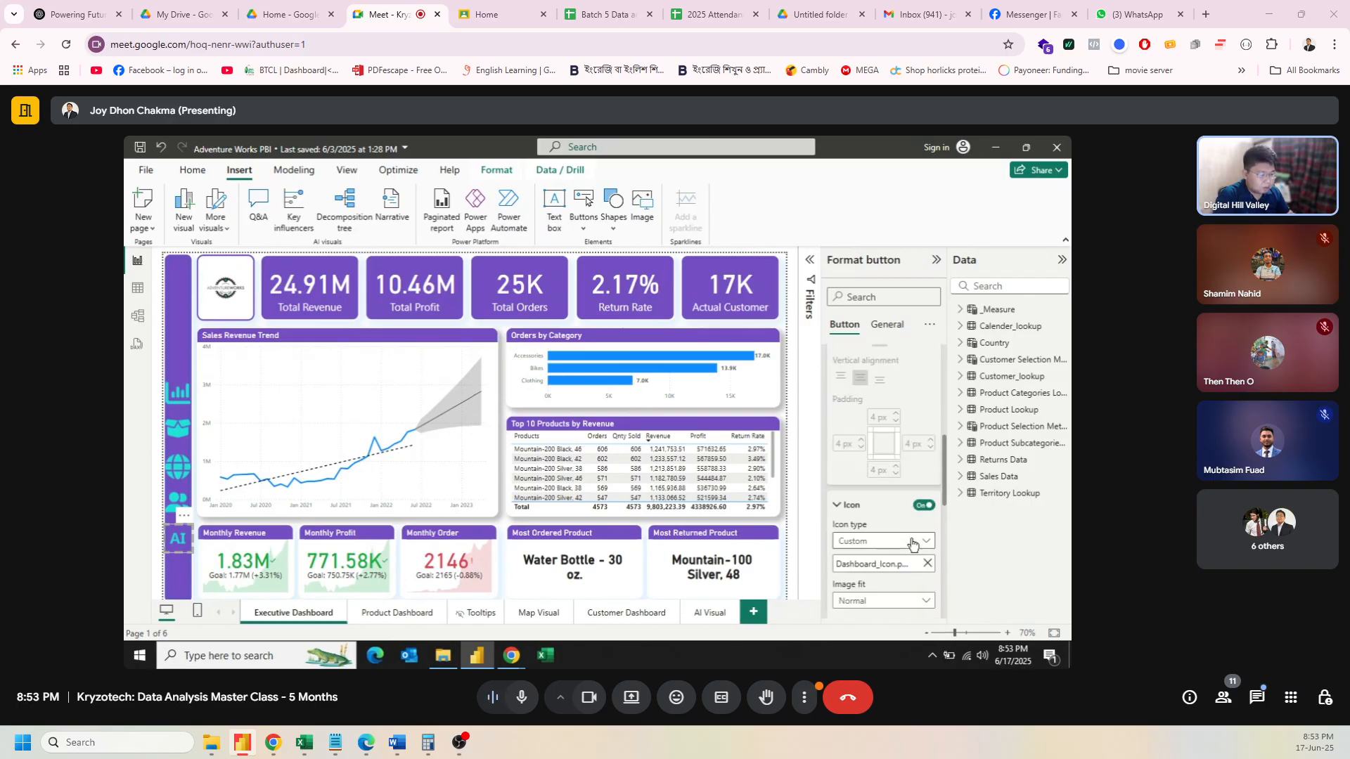
pyautogui.click(871, 566)
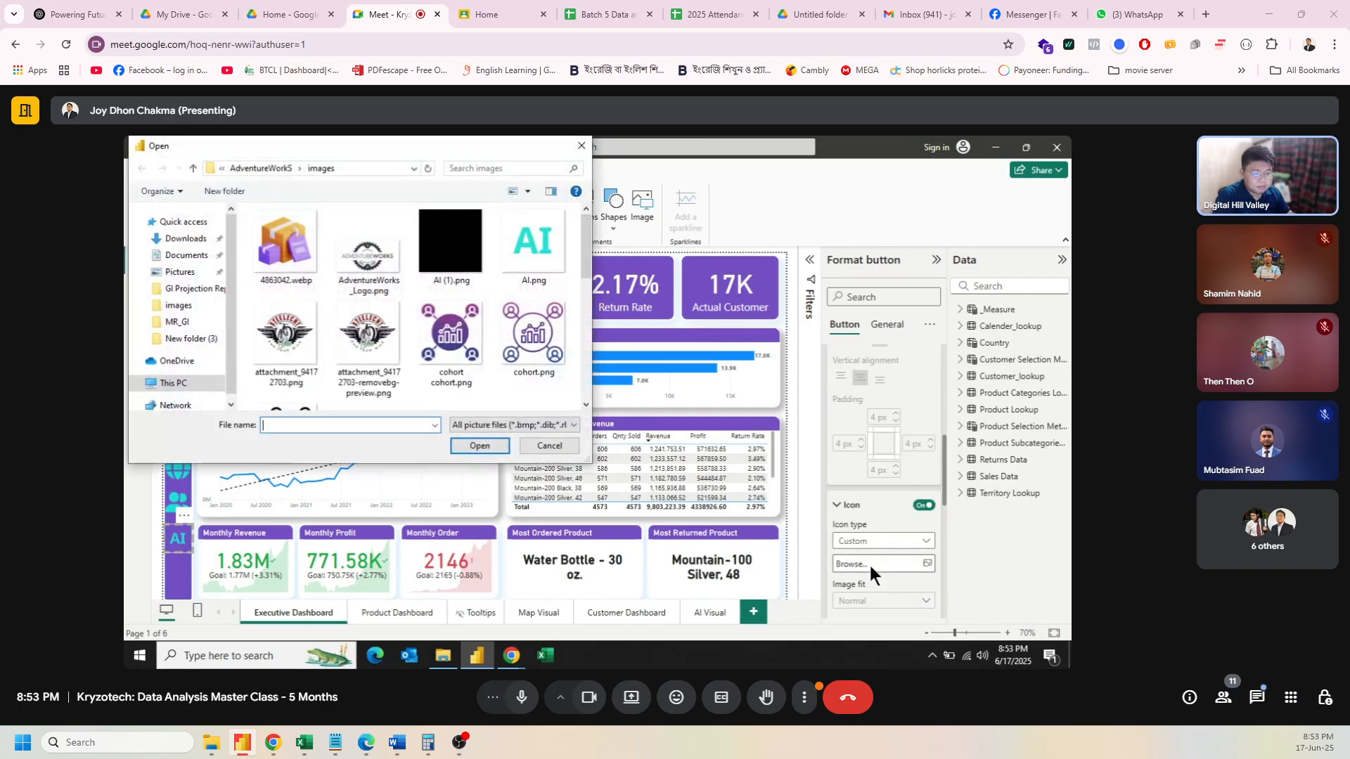
pyautogui.scroll(-1, 460, 308)
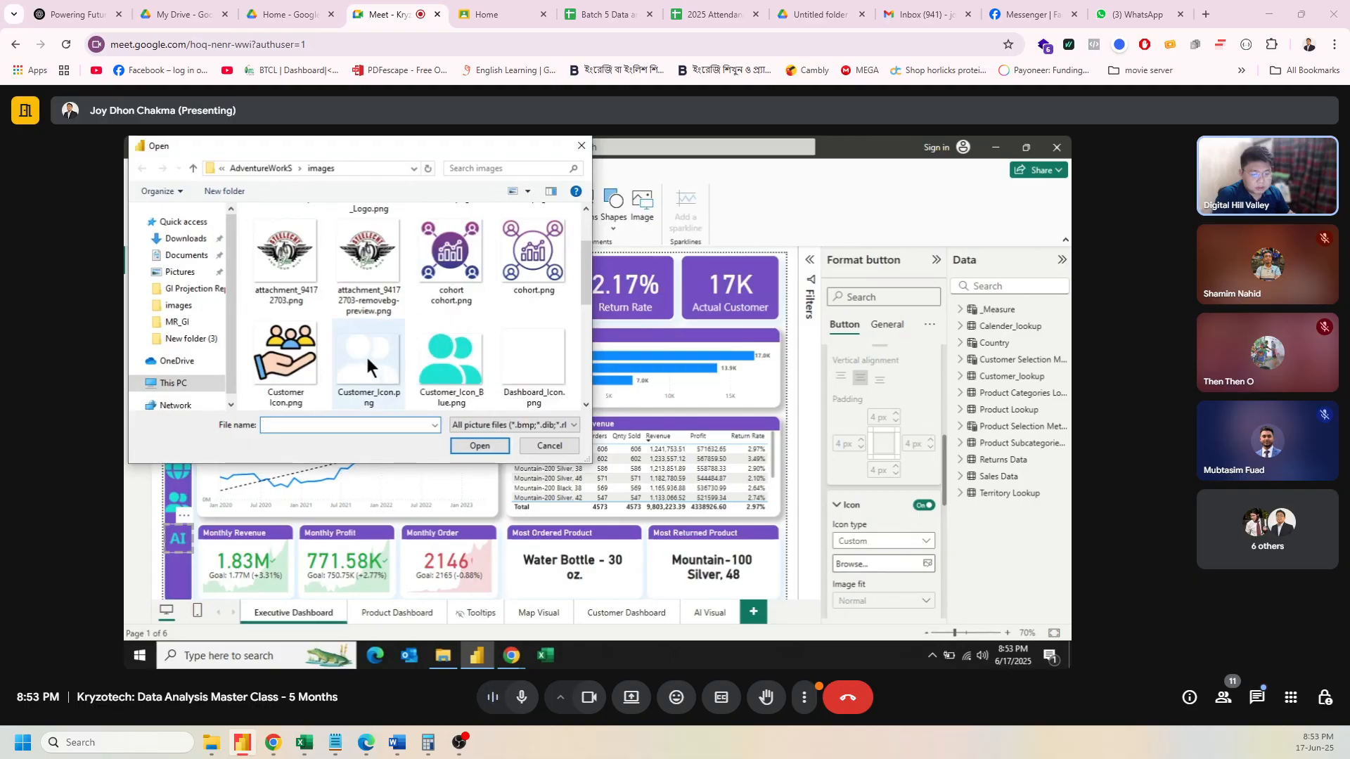
pyautogui.scroll(1, 515, 362)
pyautogui.click(467, 246)
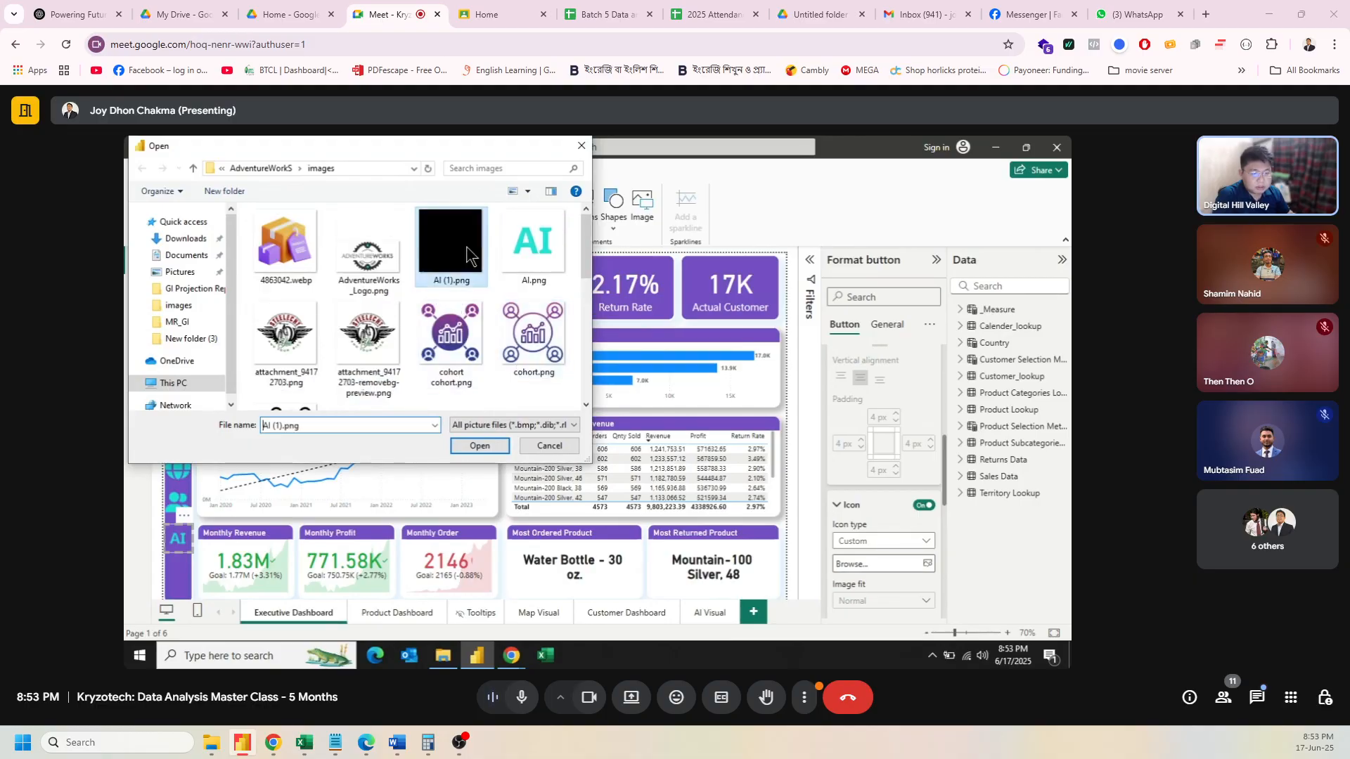
pyautogui.click(481, 446)
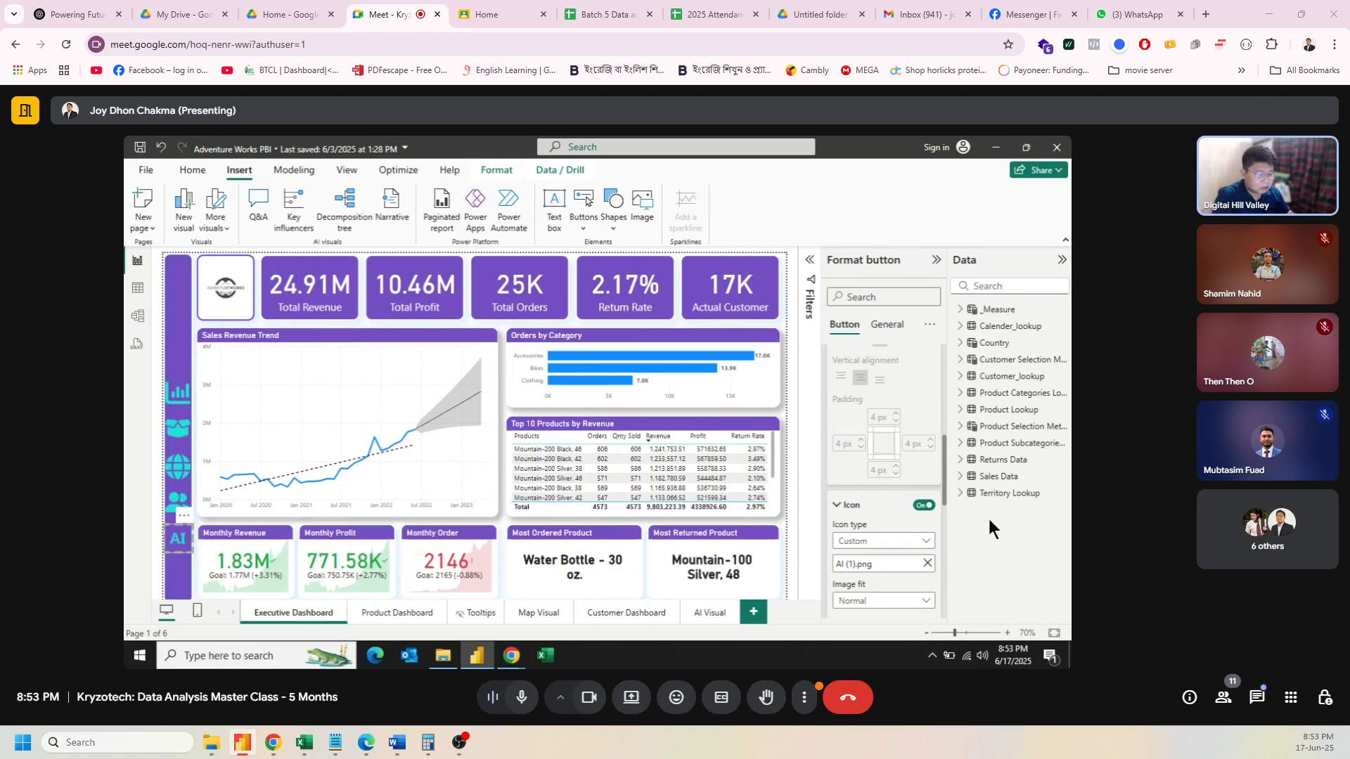
# Step: Remove the AI (1).png hover icon and bring the Canva editor forward
pyautogui.click(927, 563)
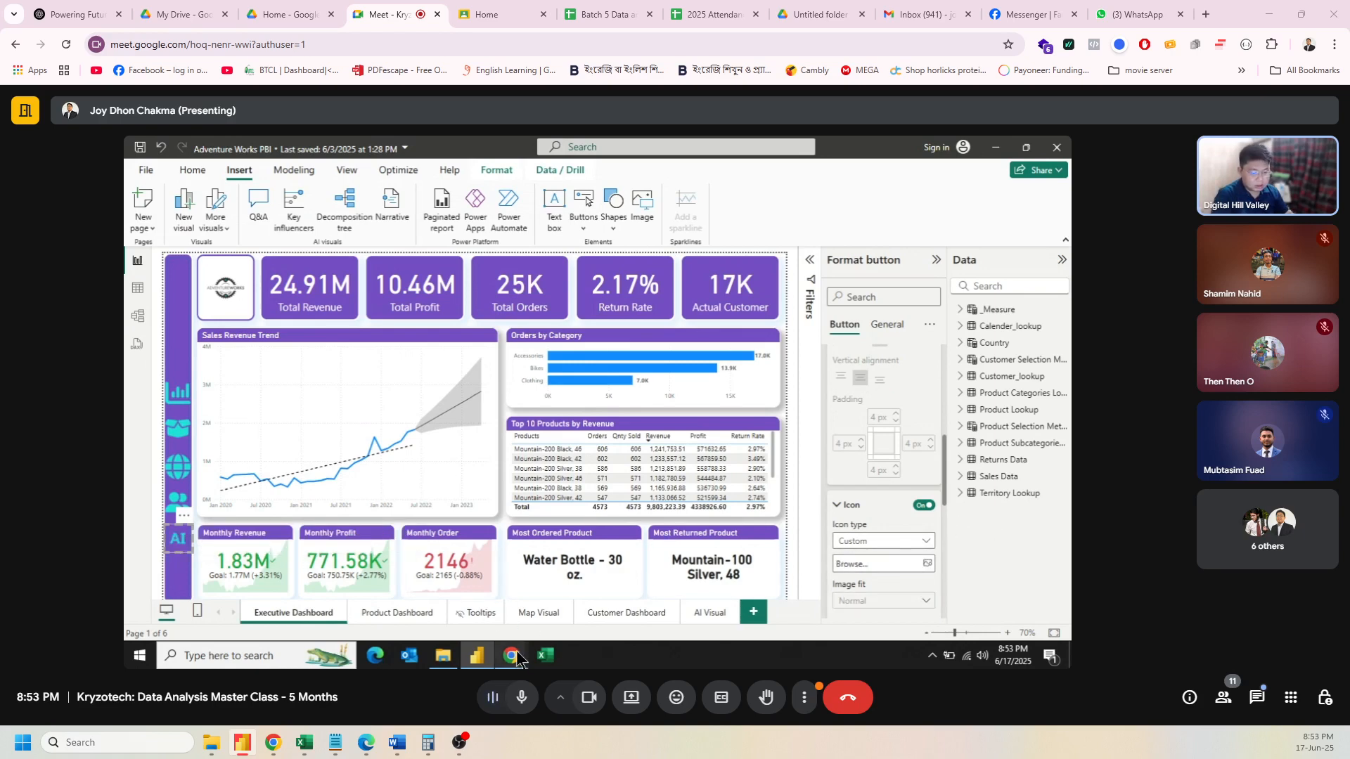
pyautogui.moveTo(513, 652)
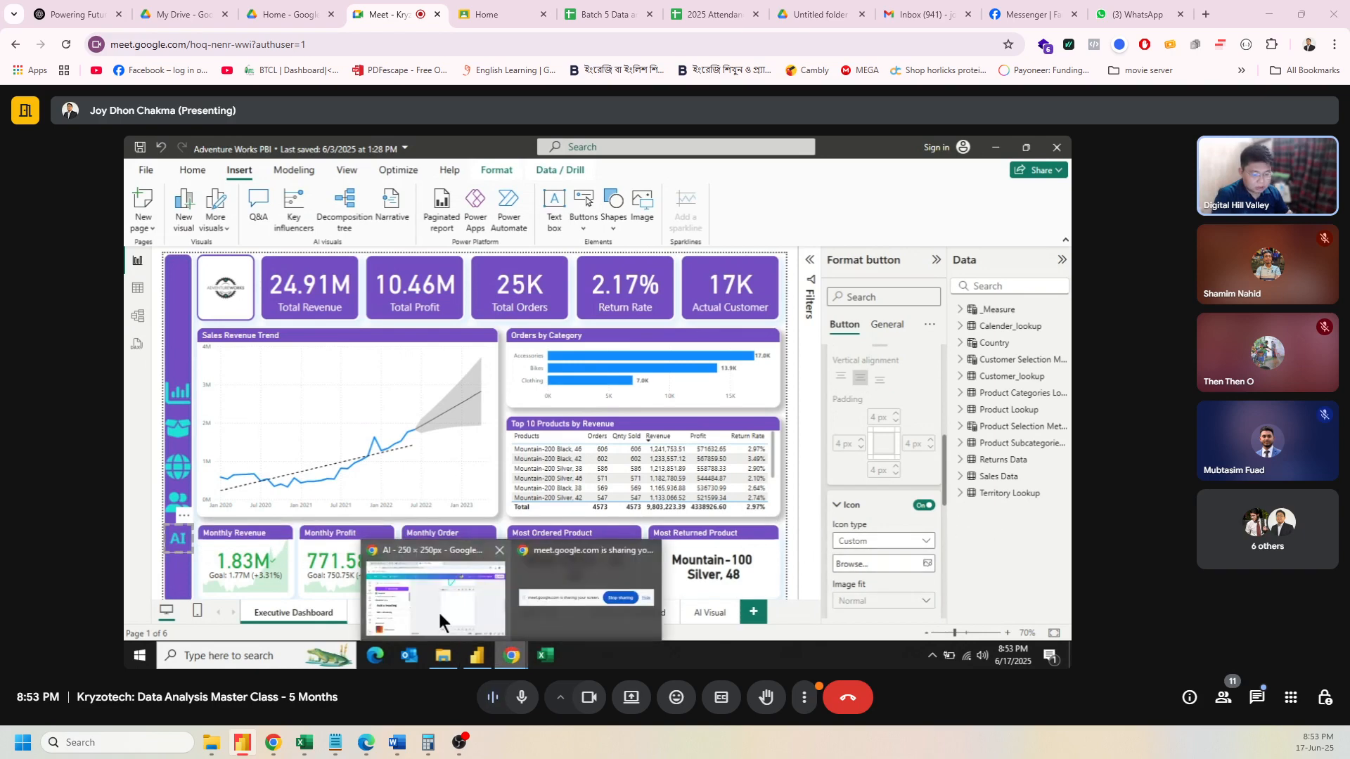
pyautogui.click(437, 609)
# Step: Make the white image on page 3 fully transparent
pyautogui.click(736, 430)
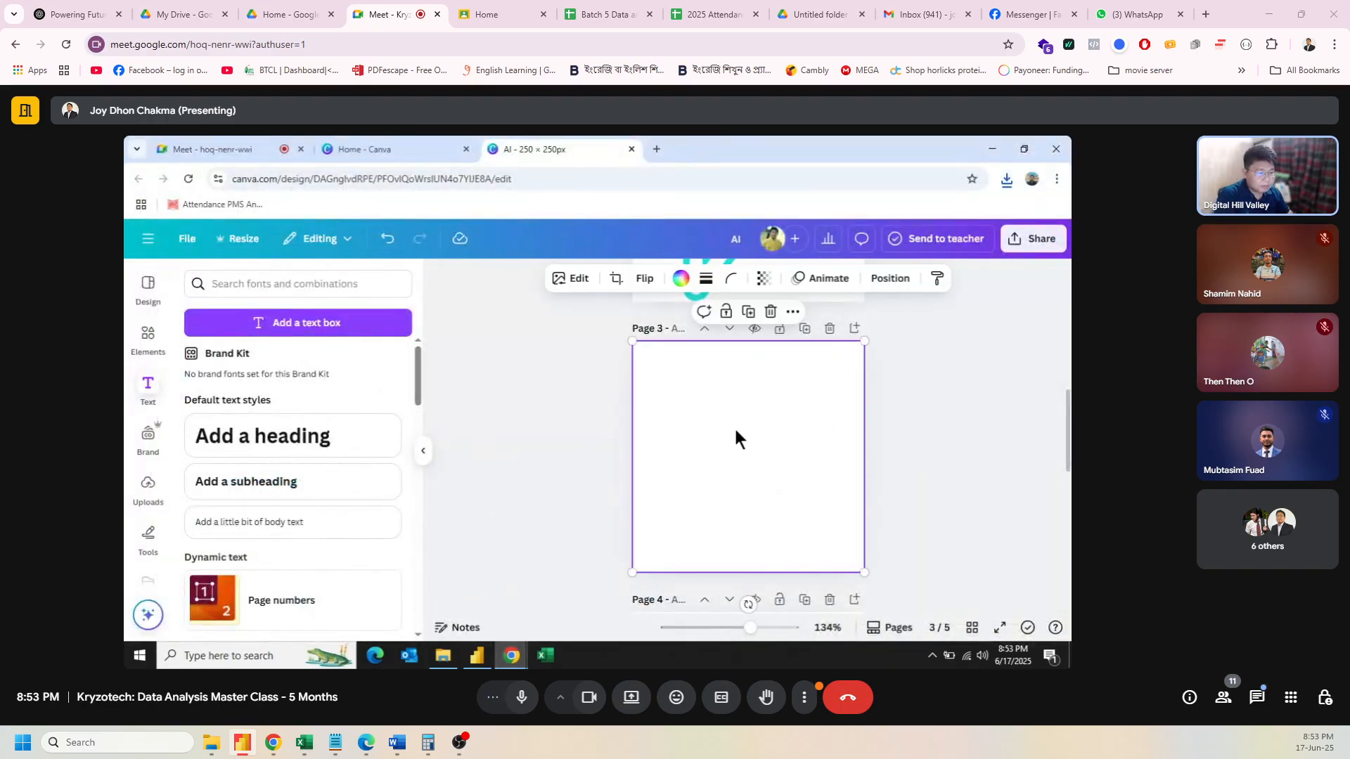
pyautogui.click(766, 291)
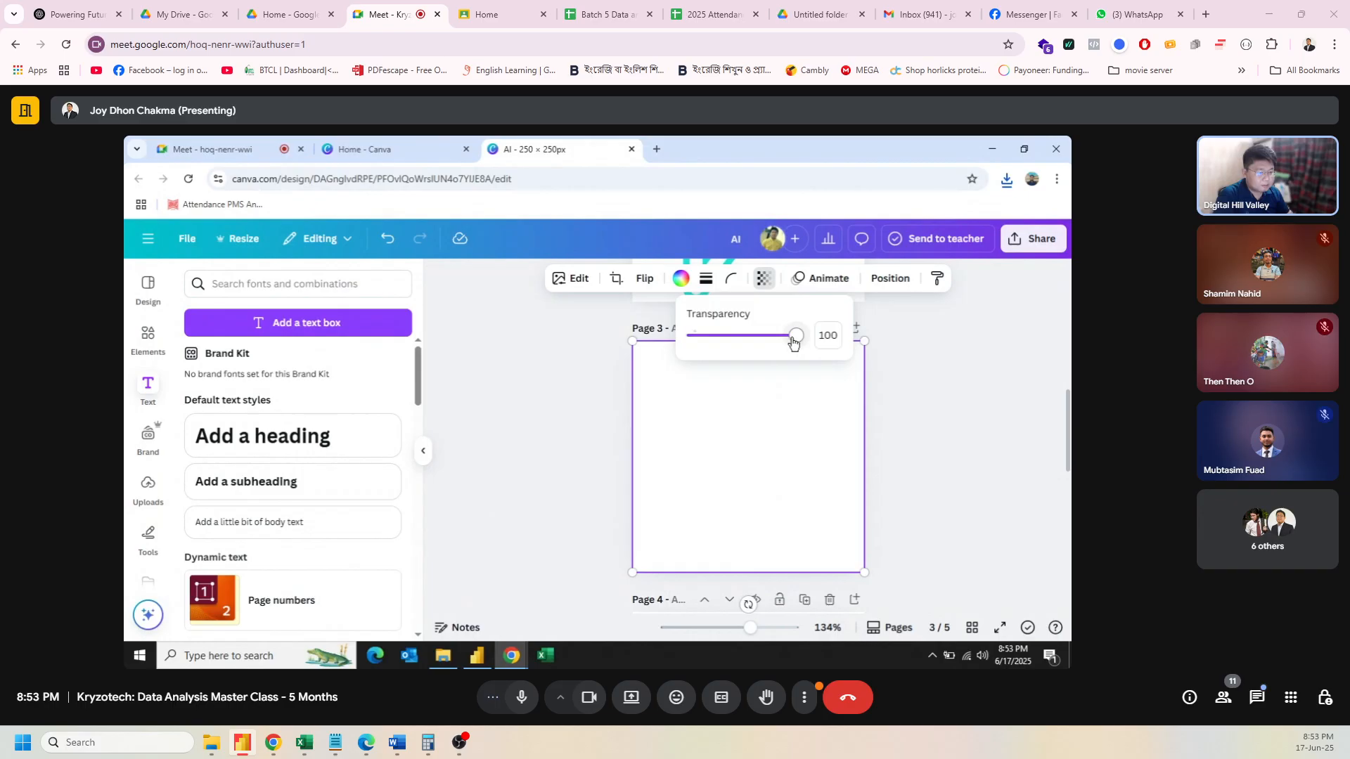
pyautogui.click(715, 450)
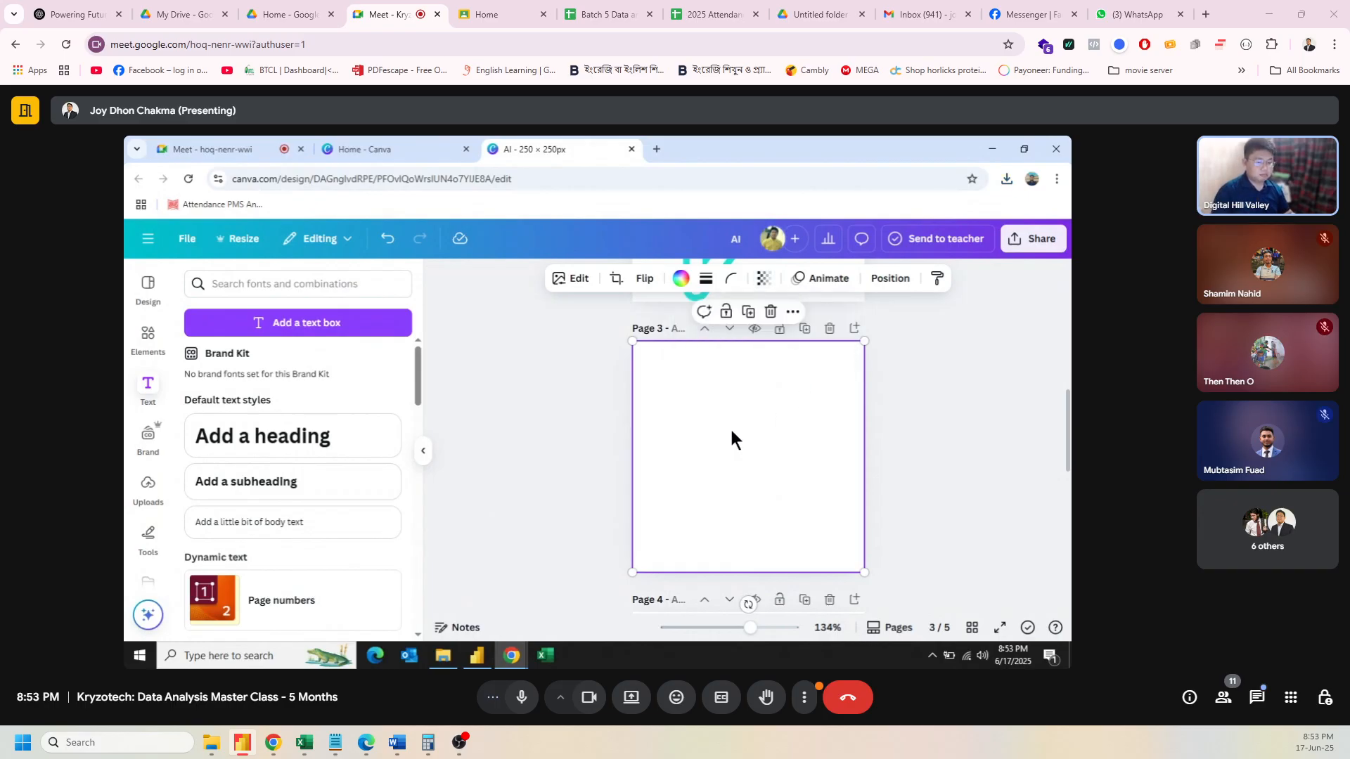
pyautogui.click(763, 279)
pyautogui.moveTo(797, 342); pyautogui.dragTo(871, 339)
pyautogui.moveTo(777, 402)
pyautogui.mouseDown()
pyautogui.moveTo(799, 445)
pyautogui.moveTo(823, 446)
pyautogui.moveTo(757, 412)
pyautogui.moveTo(778, 402)
pyautogui.mouseUp()
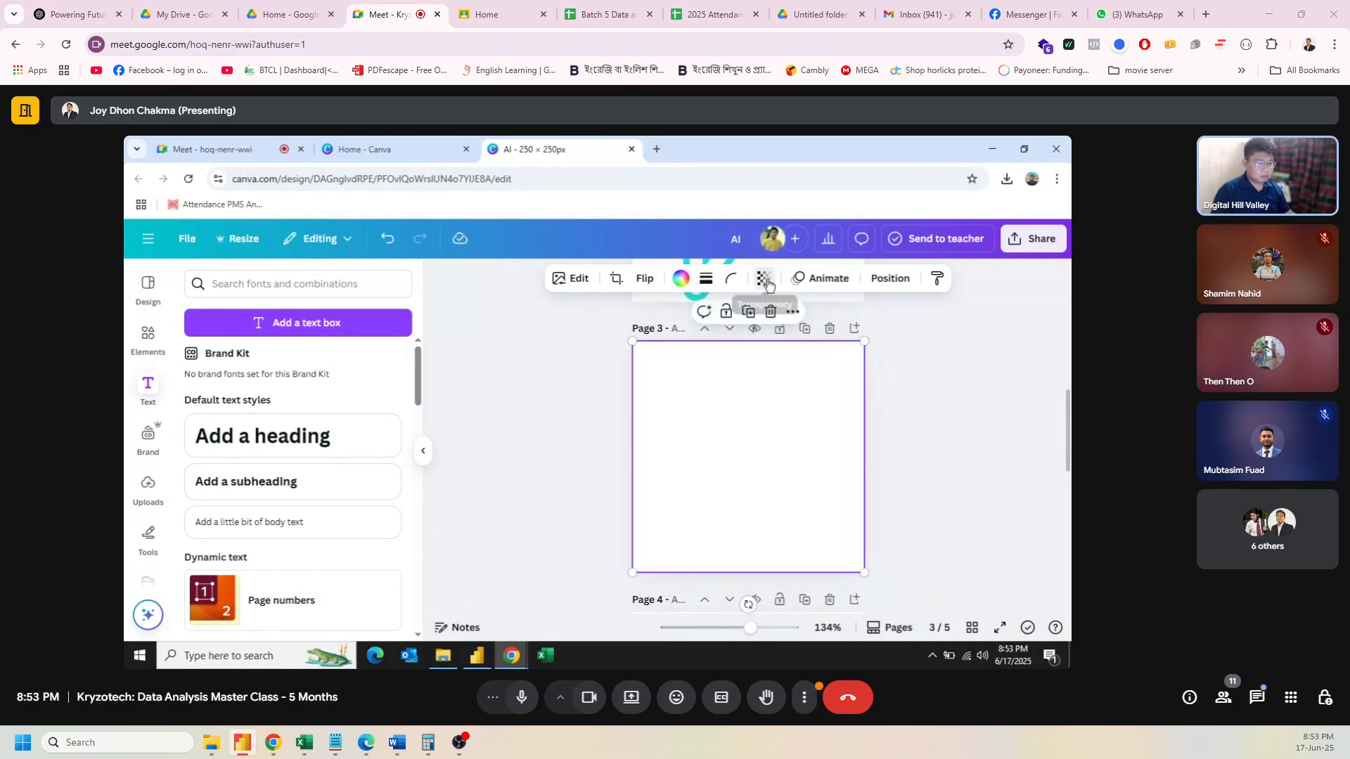
pyautogui.click(762, 279)
pyautogui.click(763, 450)
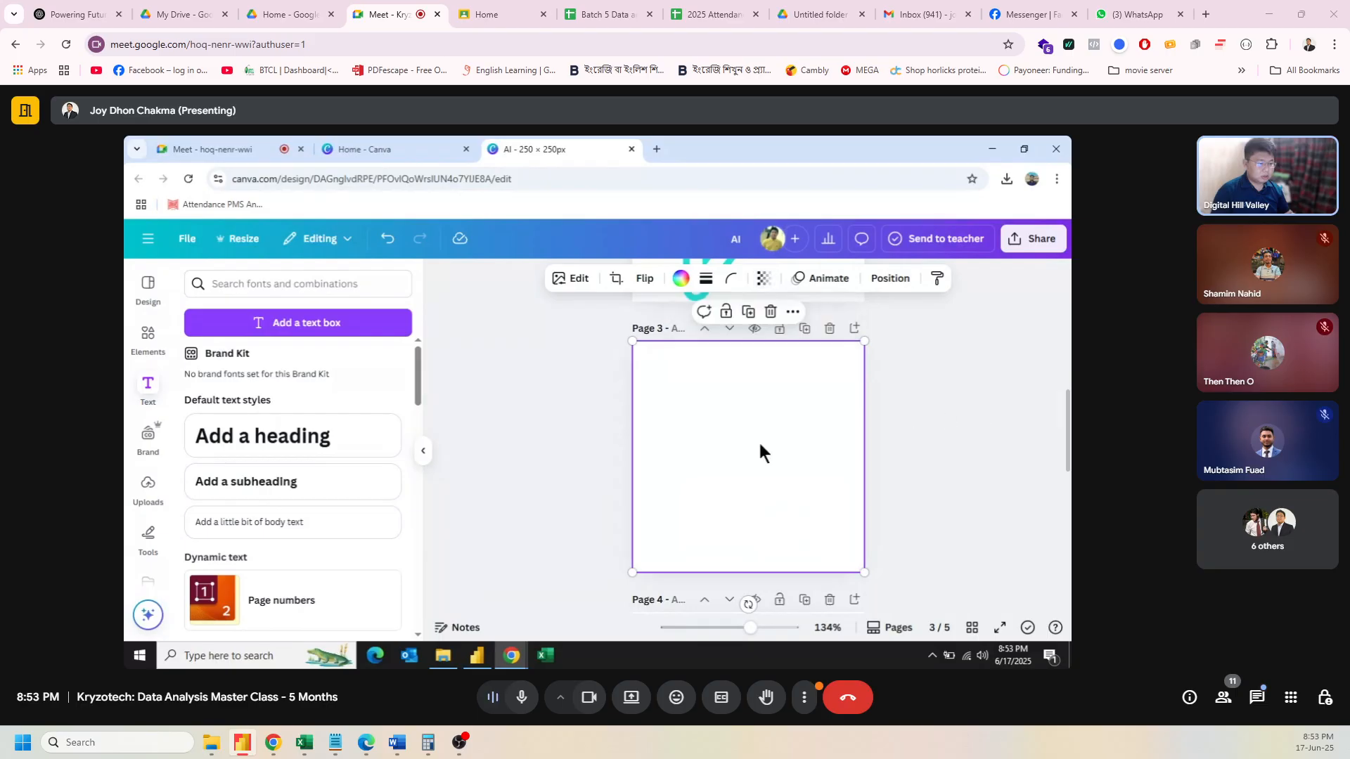
pyautogui.click(906, 438)
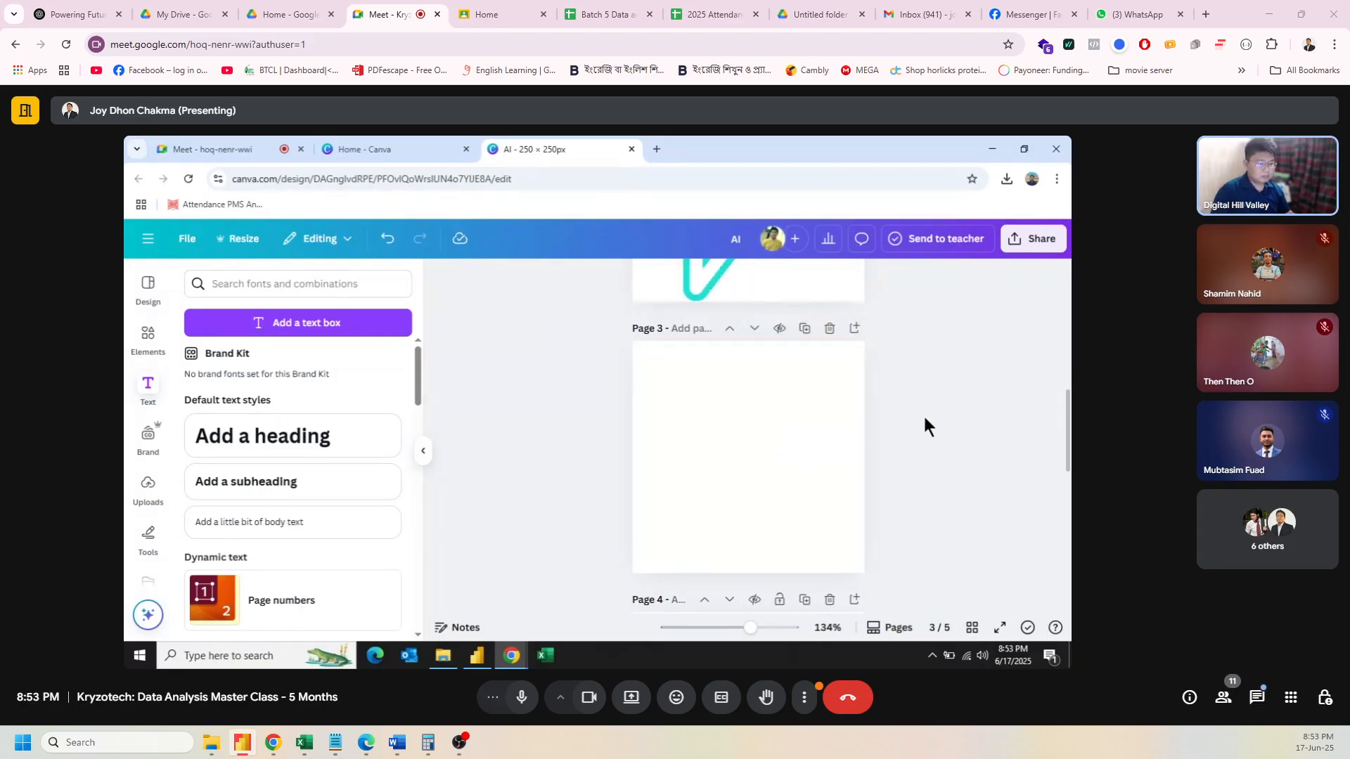
# Step: Recheck the page 3 element's transparency, then select the text element on page 5
pyautogui.scroll(3, 883, 422)
pyautogui.scroll(-4, 894, 457)
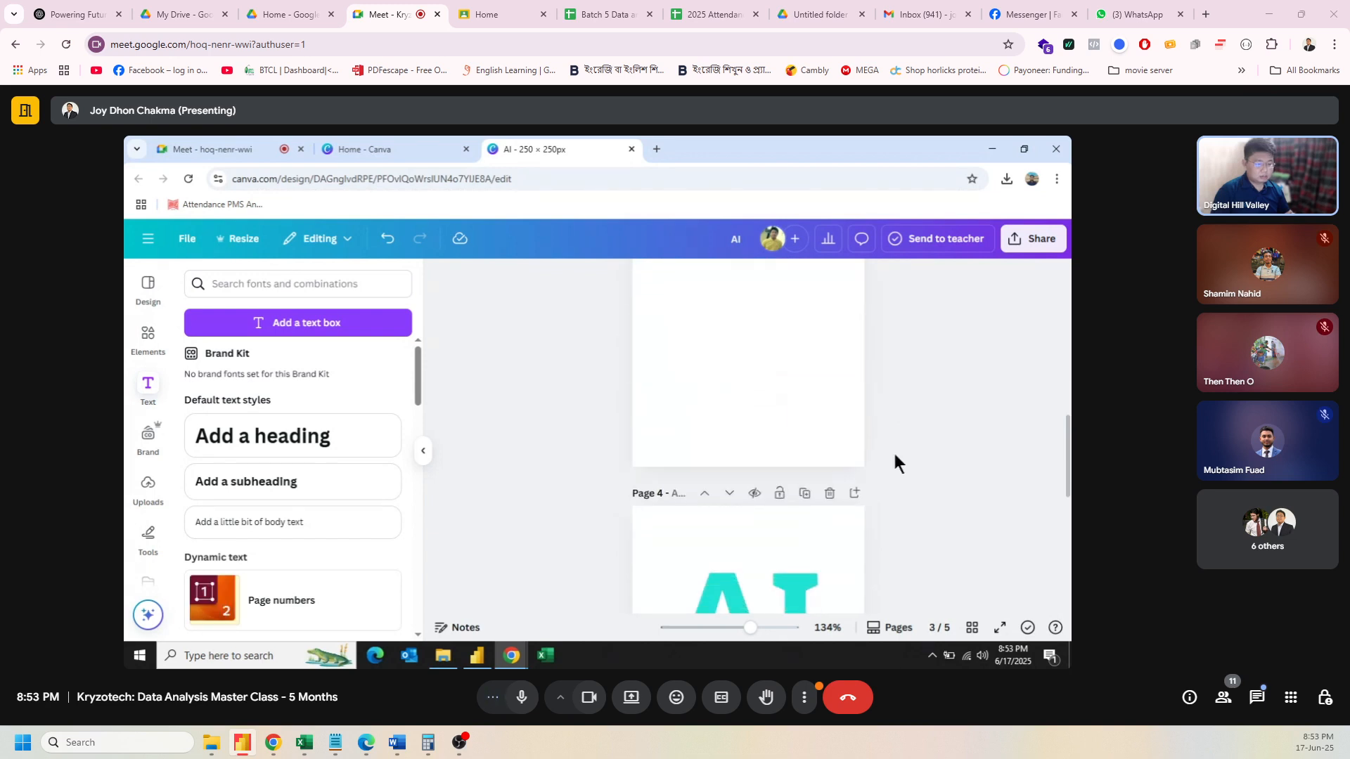
pyautogui.scroll(1, 895, 460)
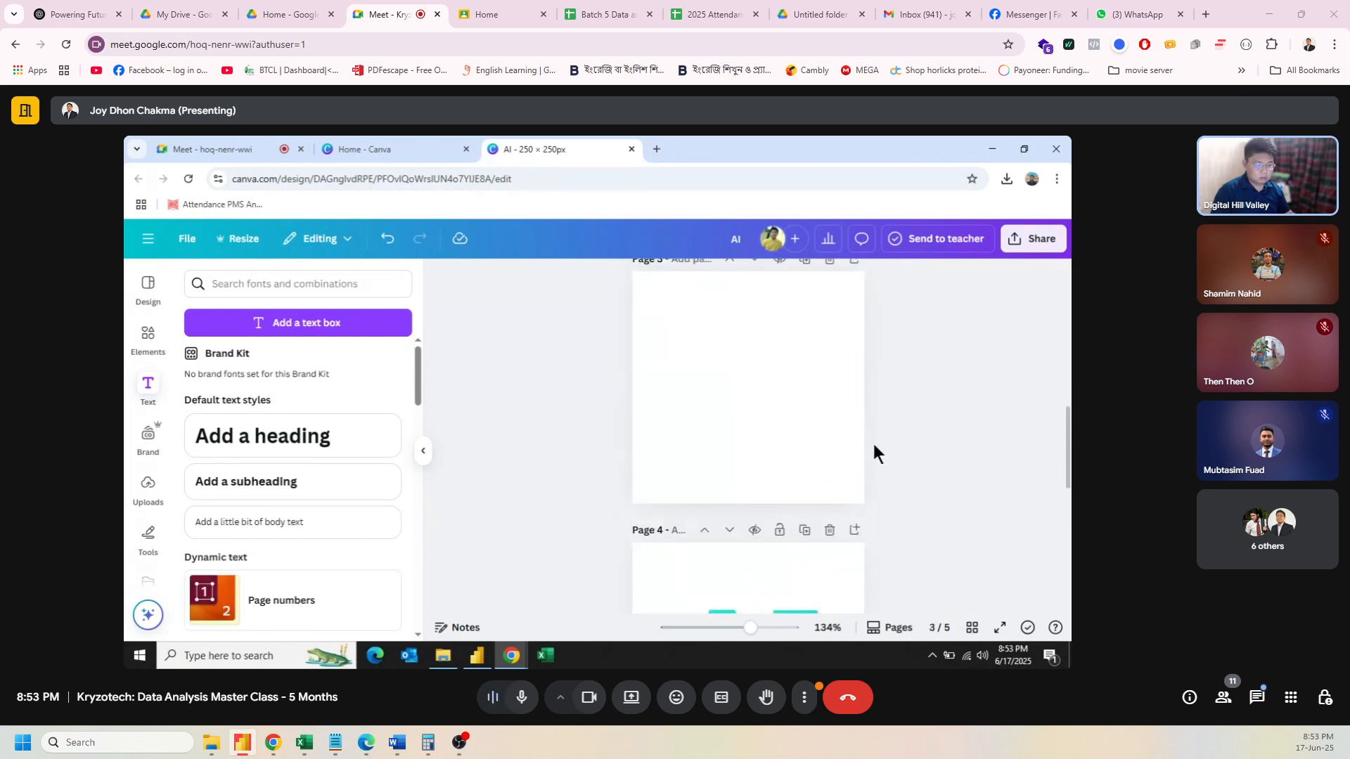
pyautogui.click(782, 395)
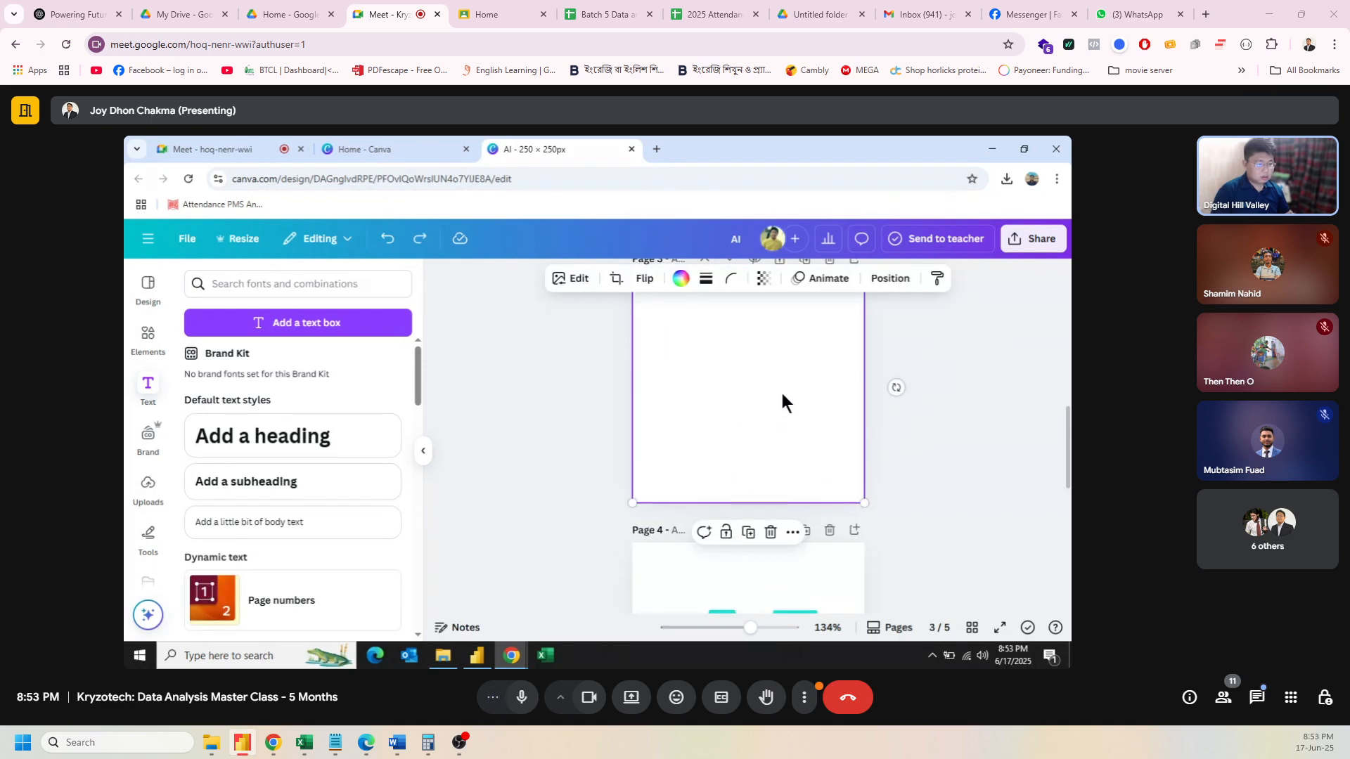
pyautogui.click(765, 279)
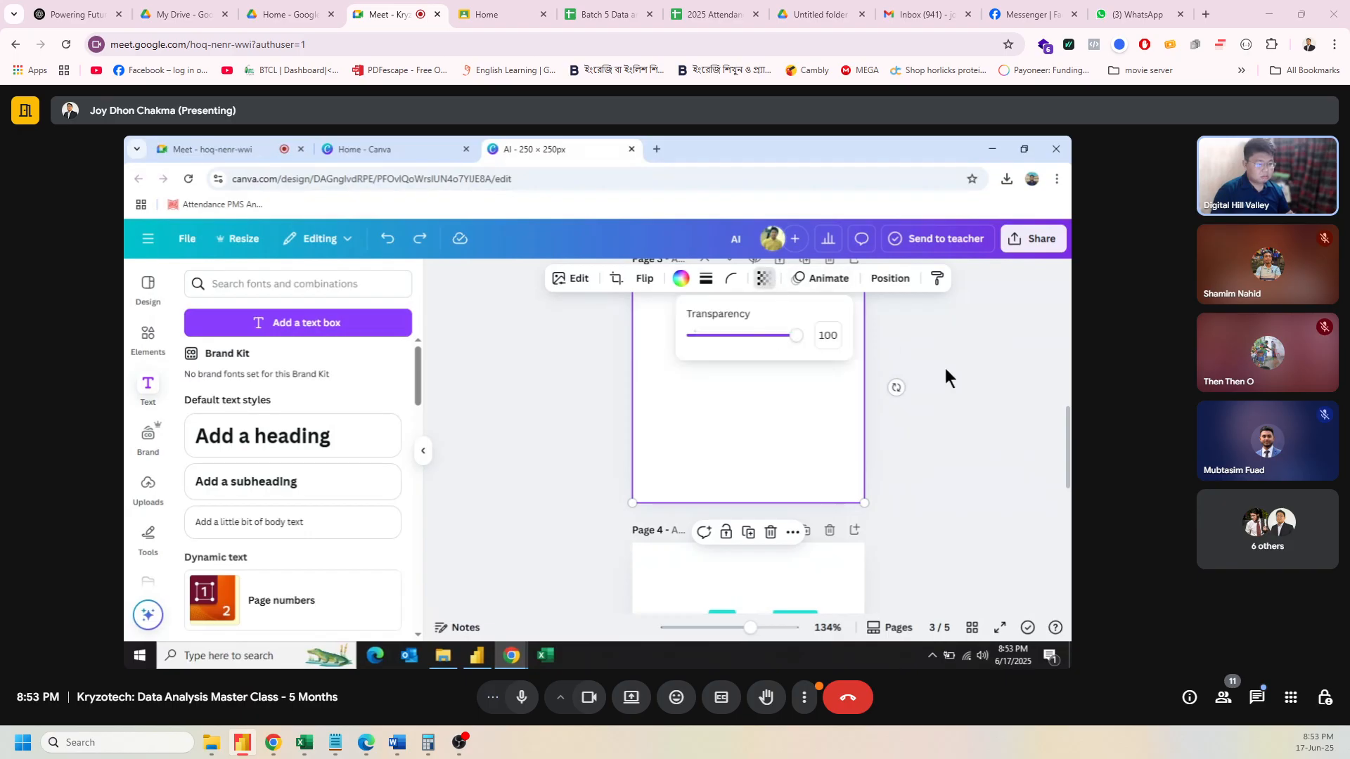
pyautogui.scroll(-6, 965, 487)
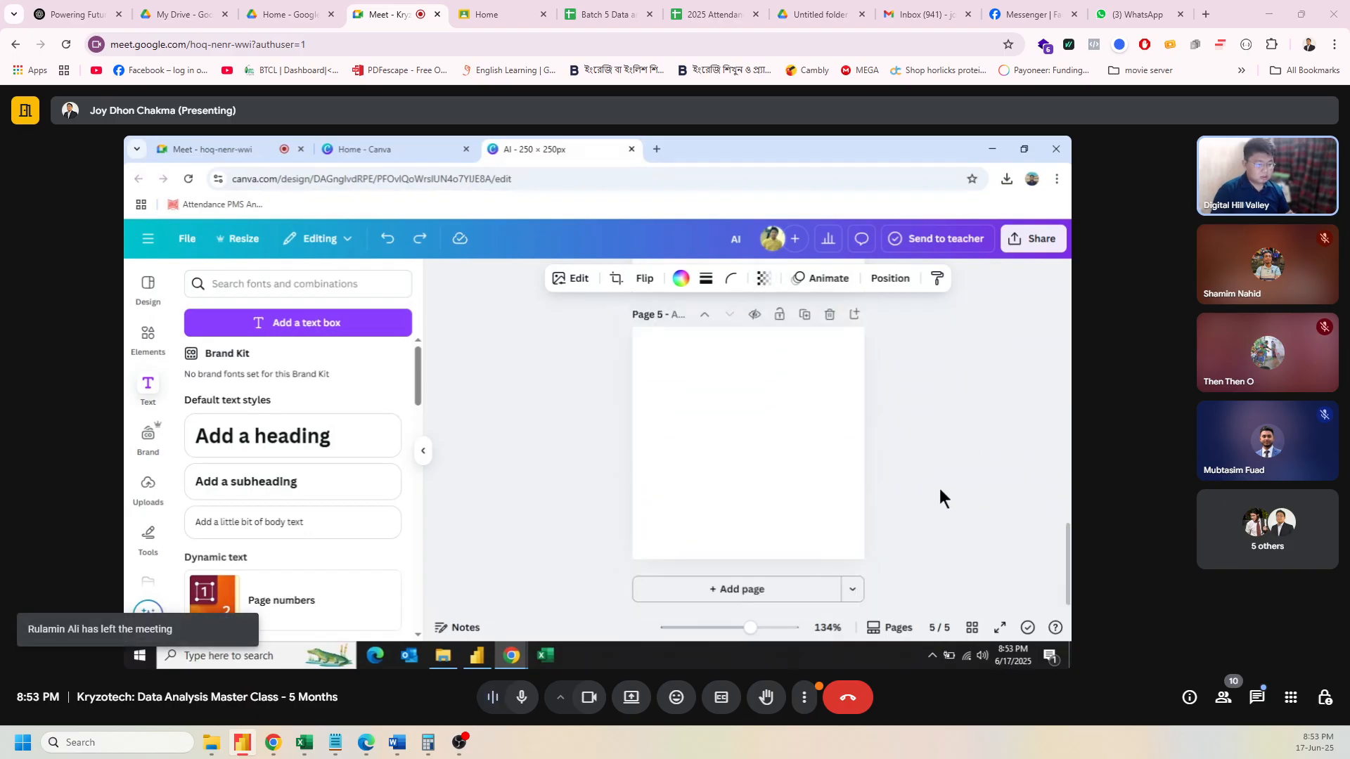
pyautogui.click(702, 437)
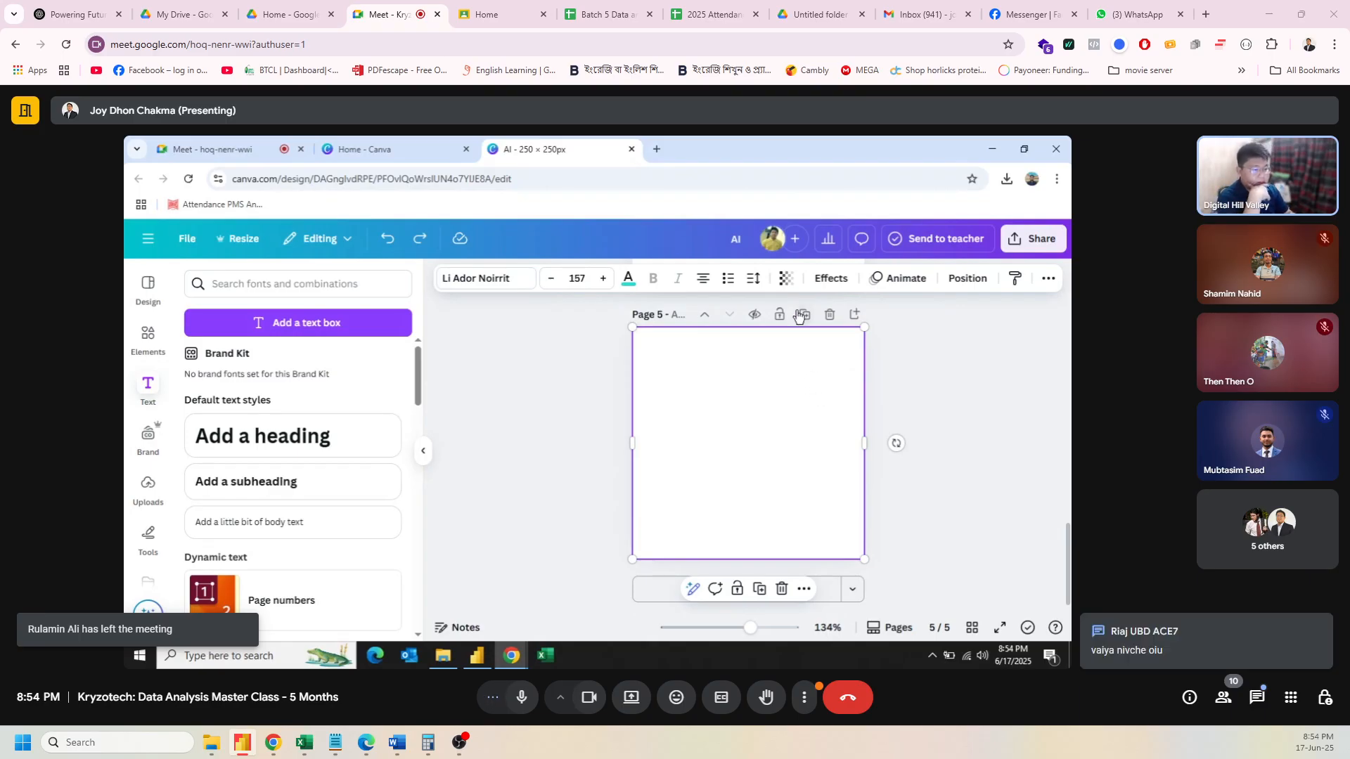
# Step: Make the AI text fully opaque and colour it white
pyautogui.click(787, 278)
pyautogui.moveTo(718, 335); pyautogui.dragTo(865, 344)
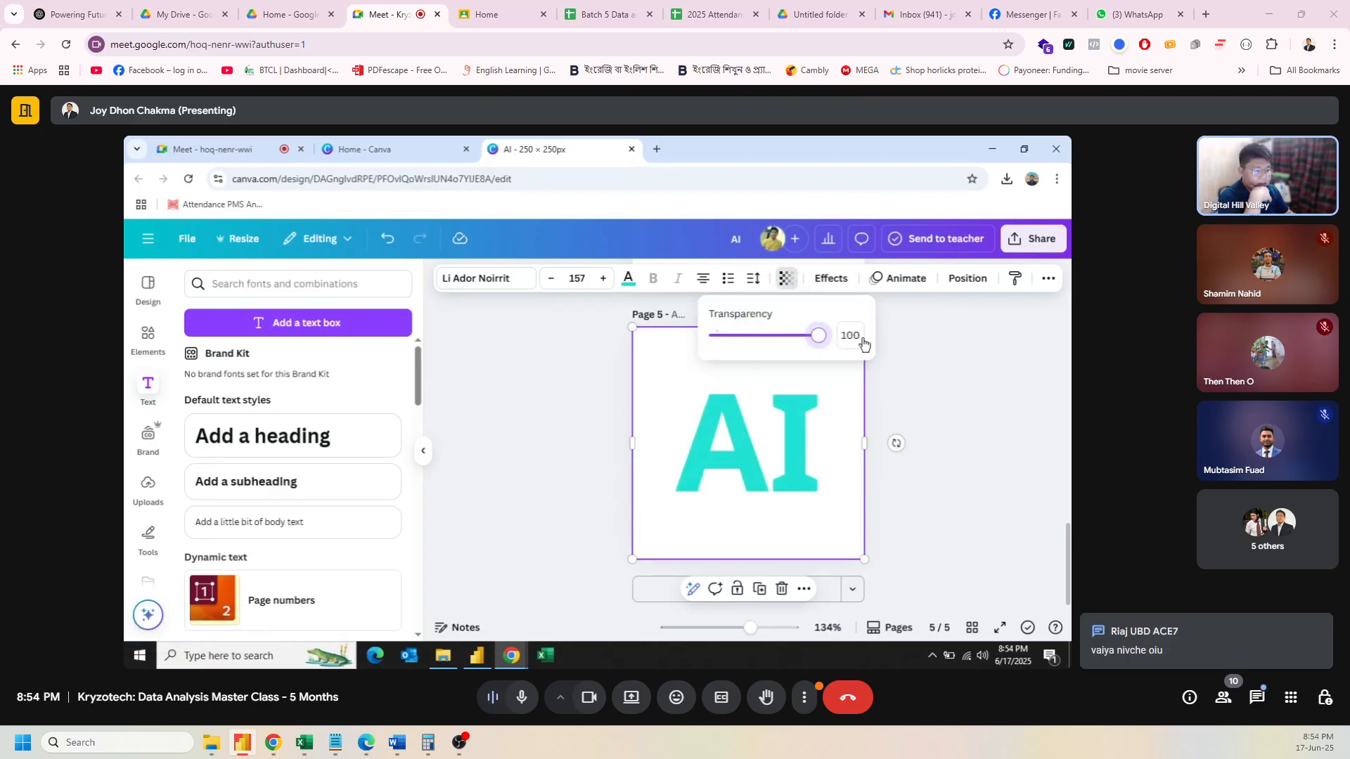
pyautogui.click(919, 359)
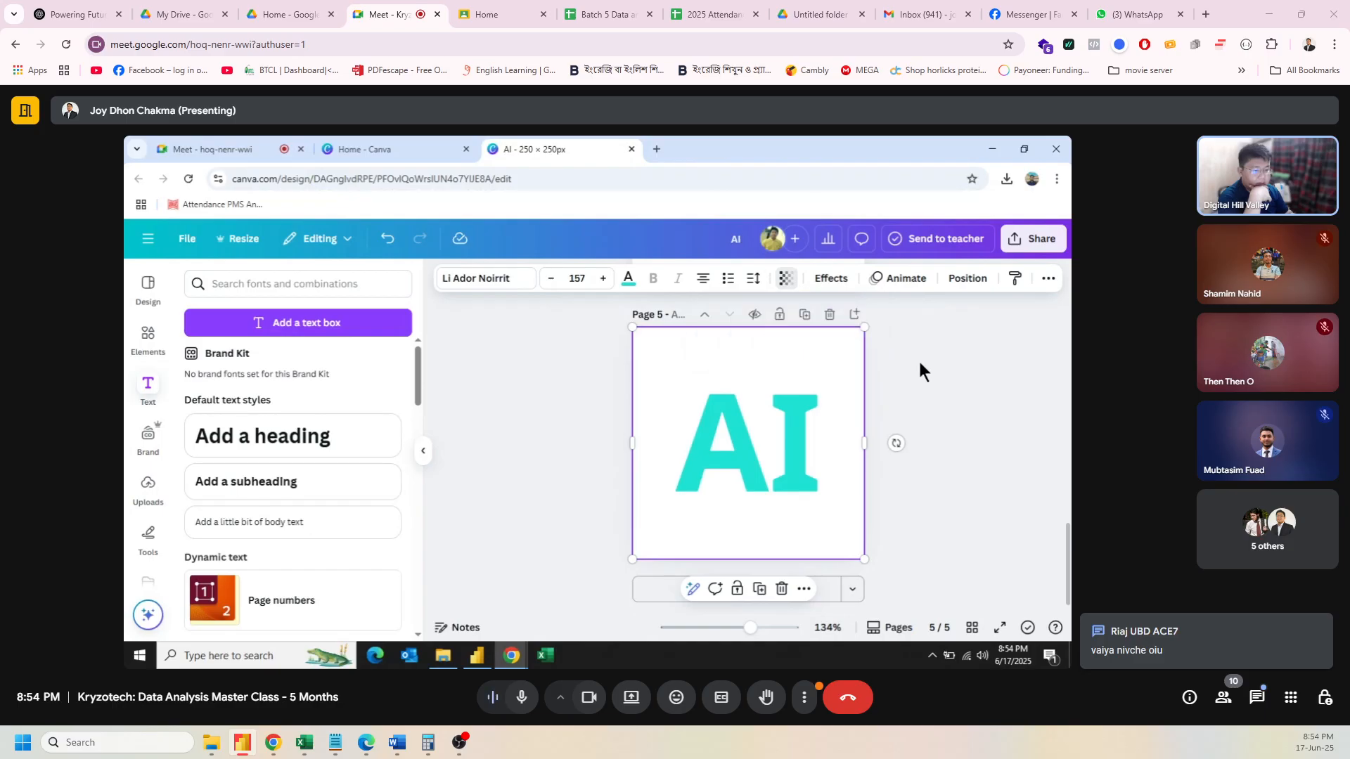
pyautogui.click(631, 281)
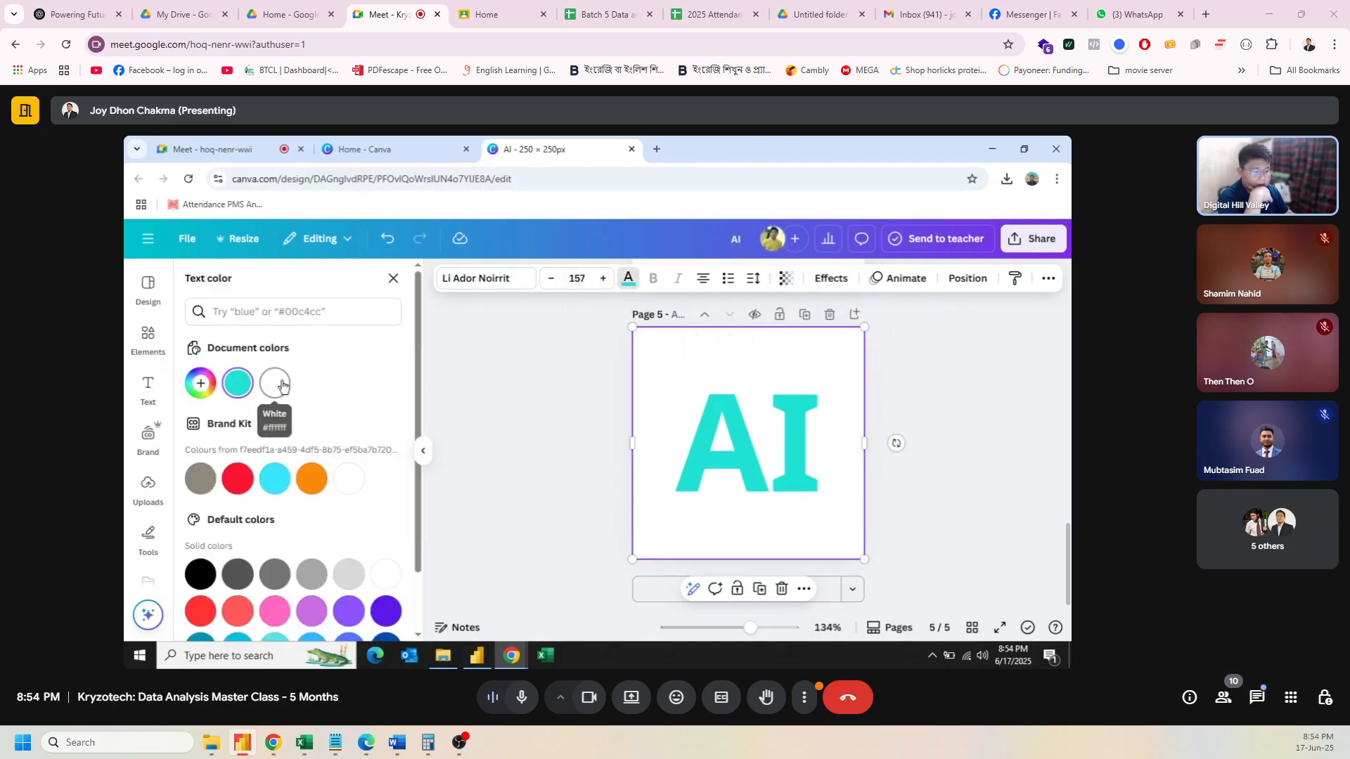
pyautogui.click(277, 382)
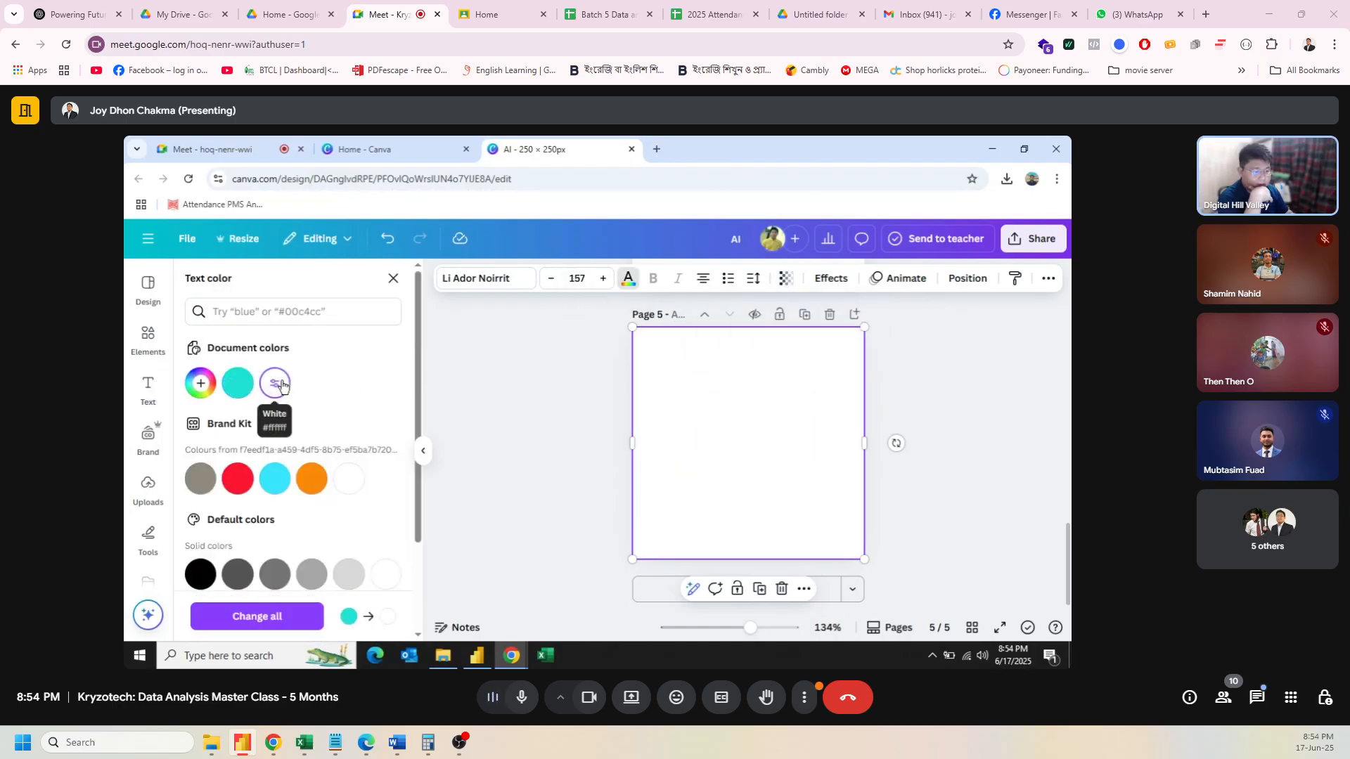
pyautogui.click(201, 478)
pyautogui.click(272, 384)
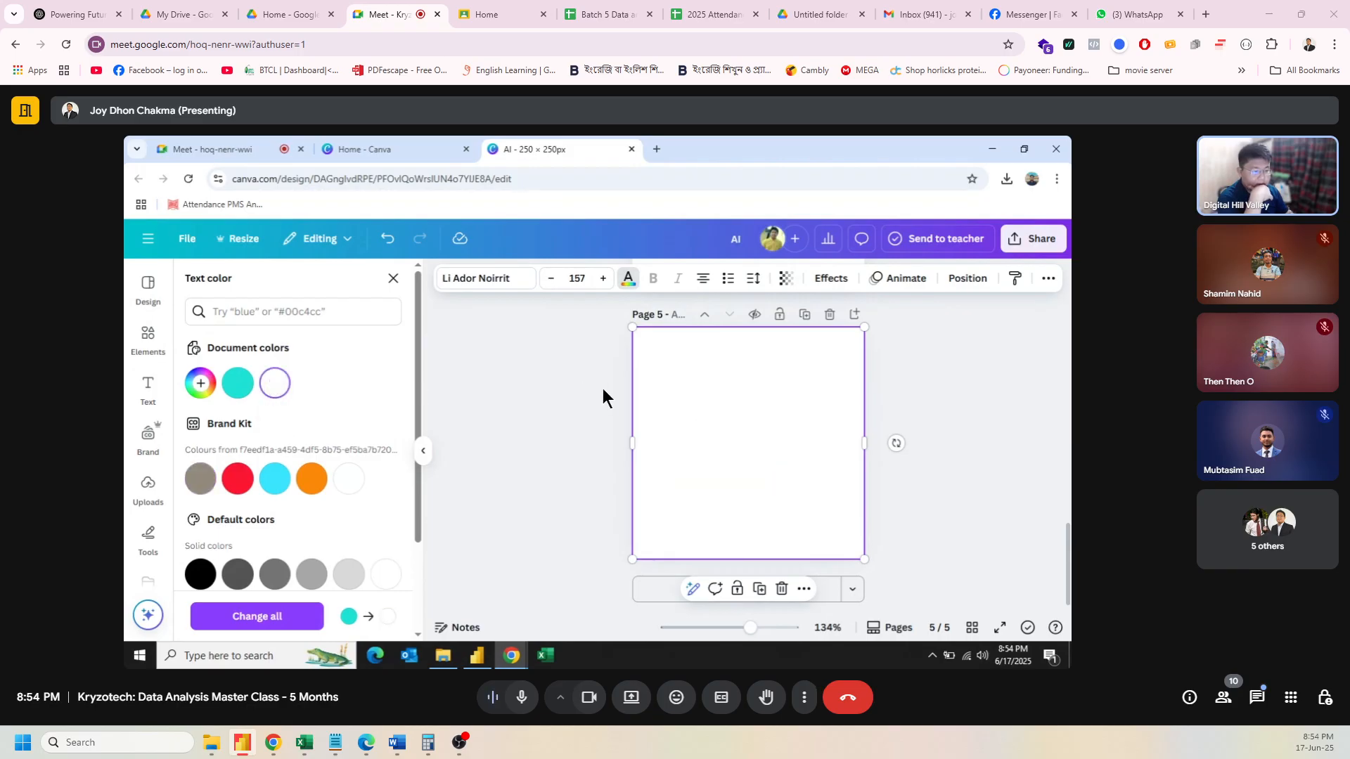
pyautogui.click(562, 387)
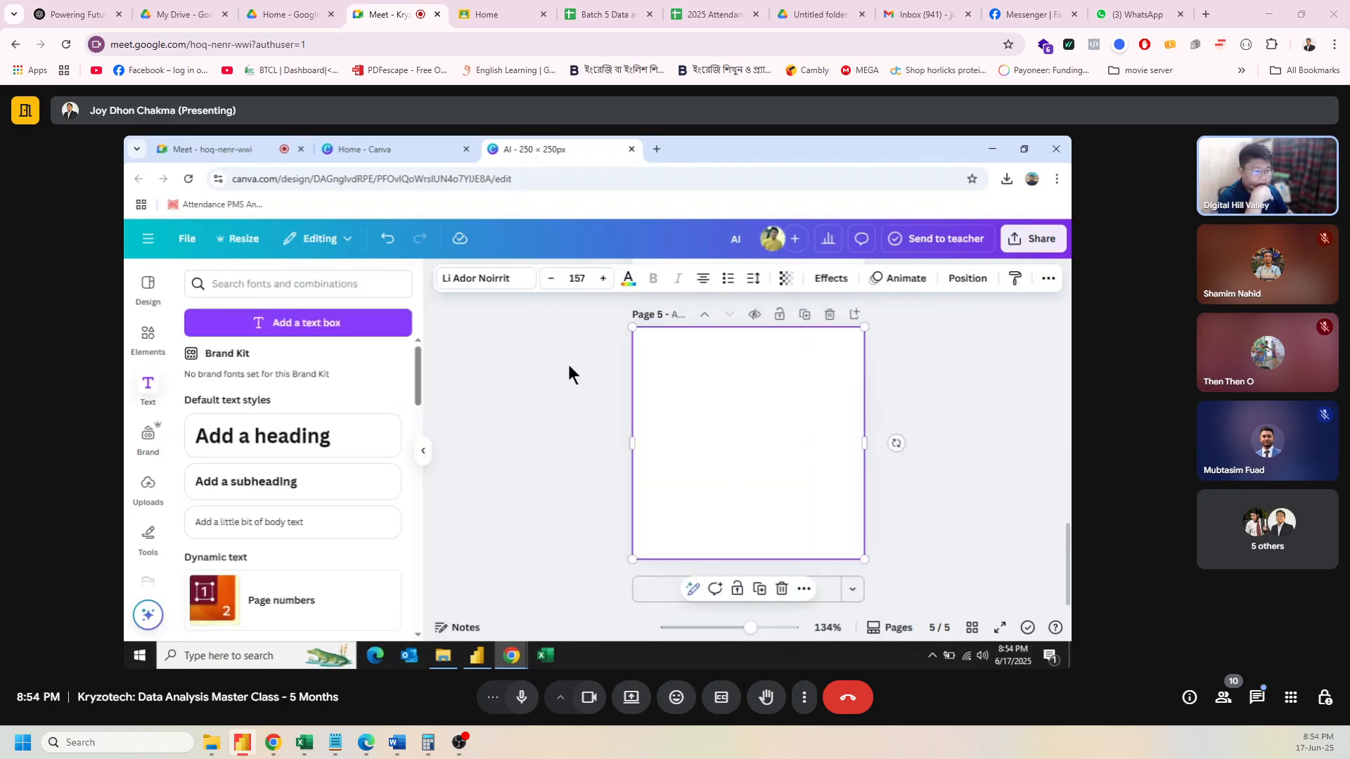
# Step: Download only the current page 5 as a PNG with transparent background
pyautogui.click(1031, 240)
pyautogui.scroll(-2, 889, 462)
pyautogui.click(820, 458)
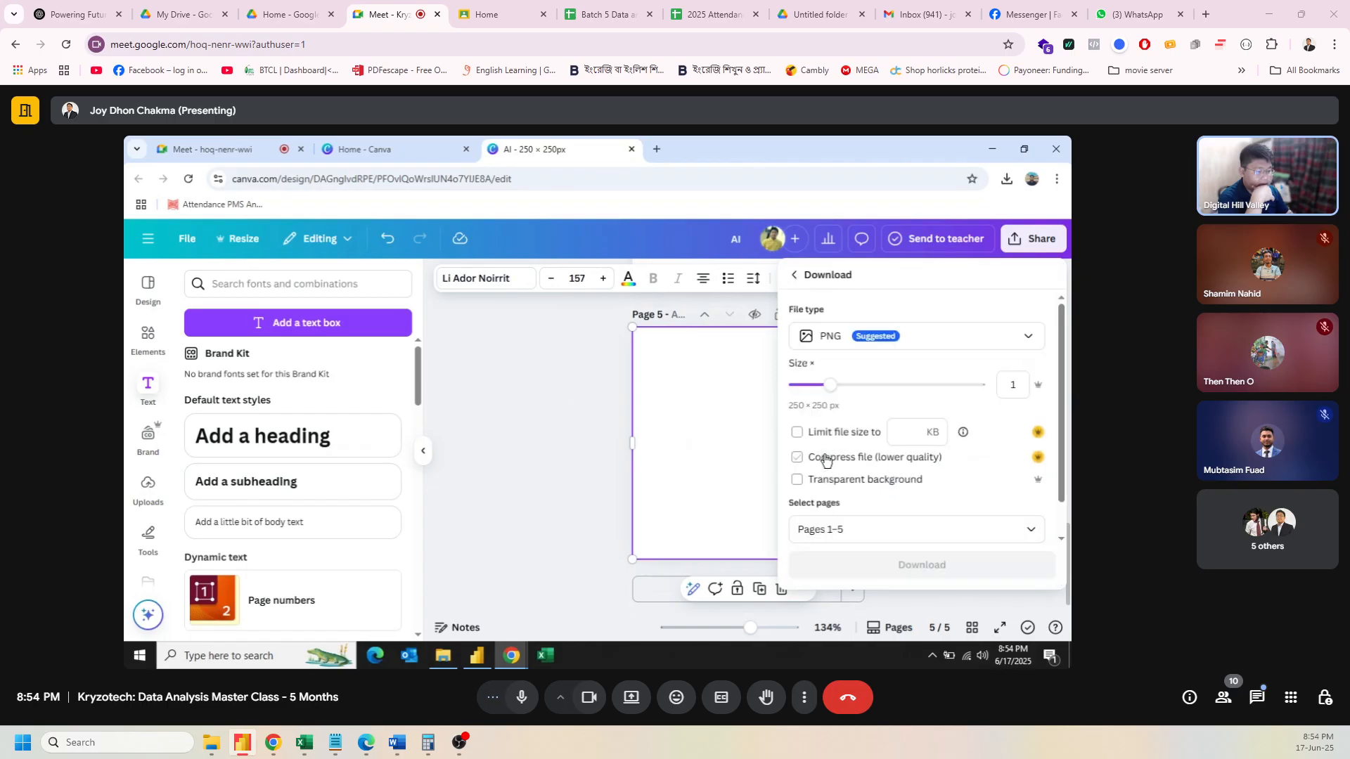
pyautogui.click(798, 480)
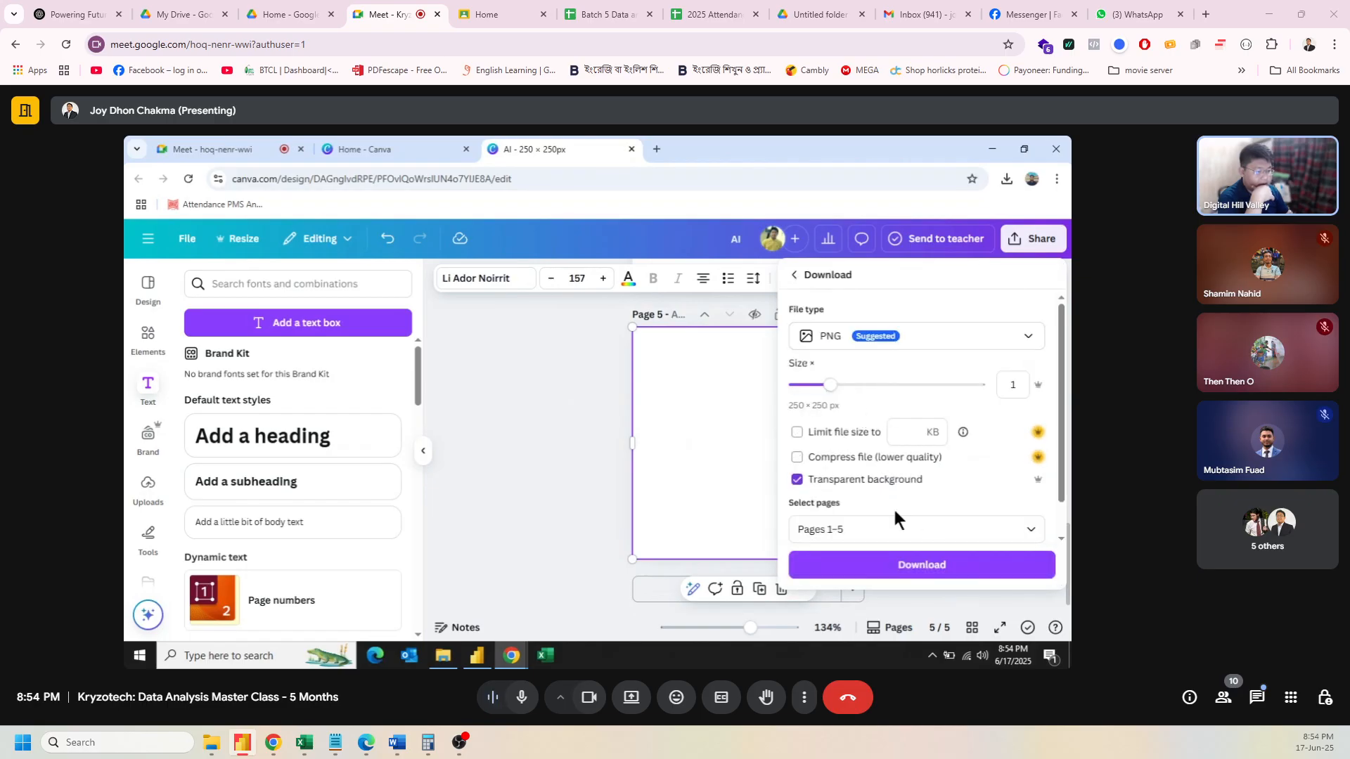
pyautogui.click(947, 530)
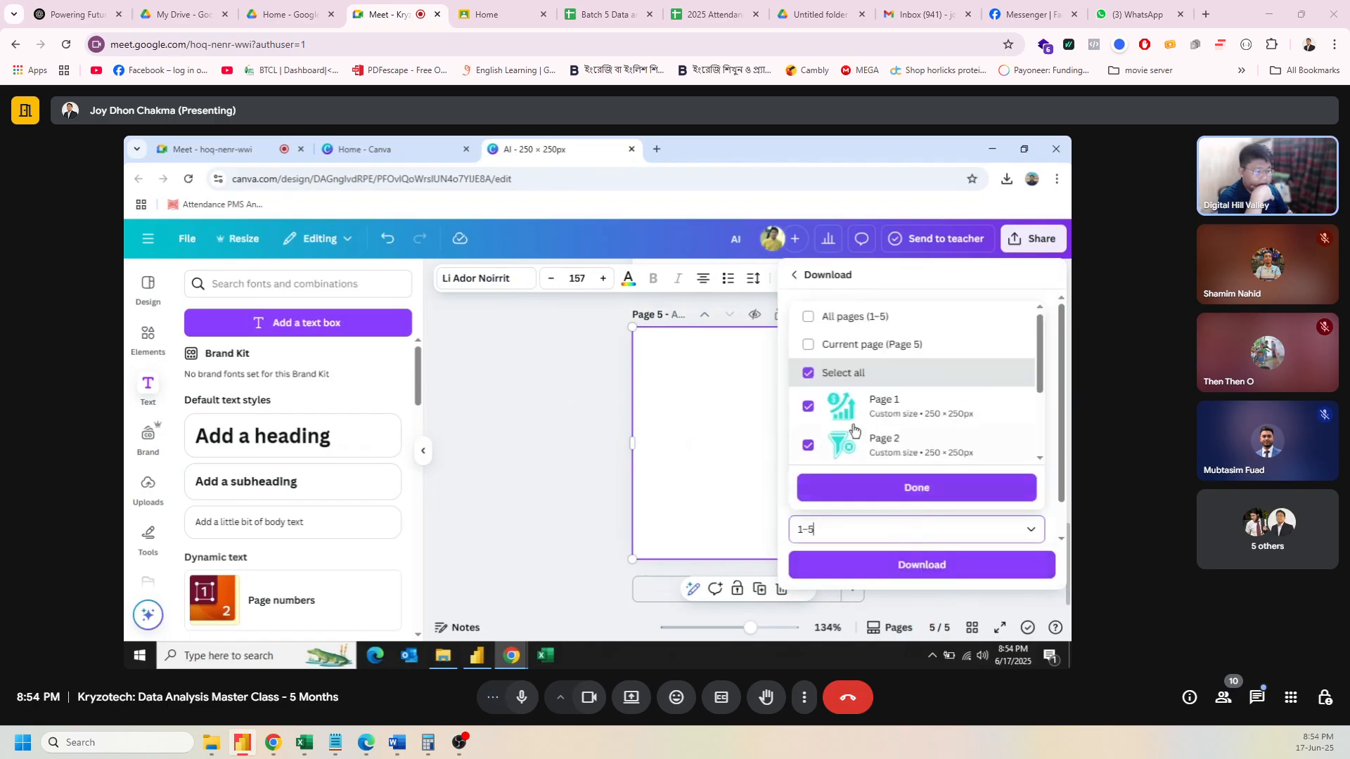
pyautogui.click(809, 345)
pyautogui.click(895, 485)
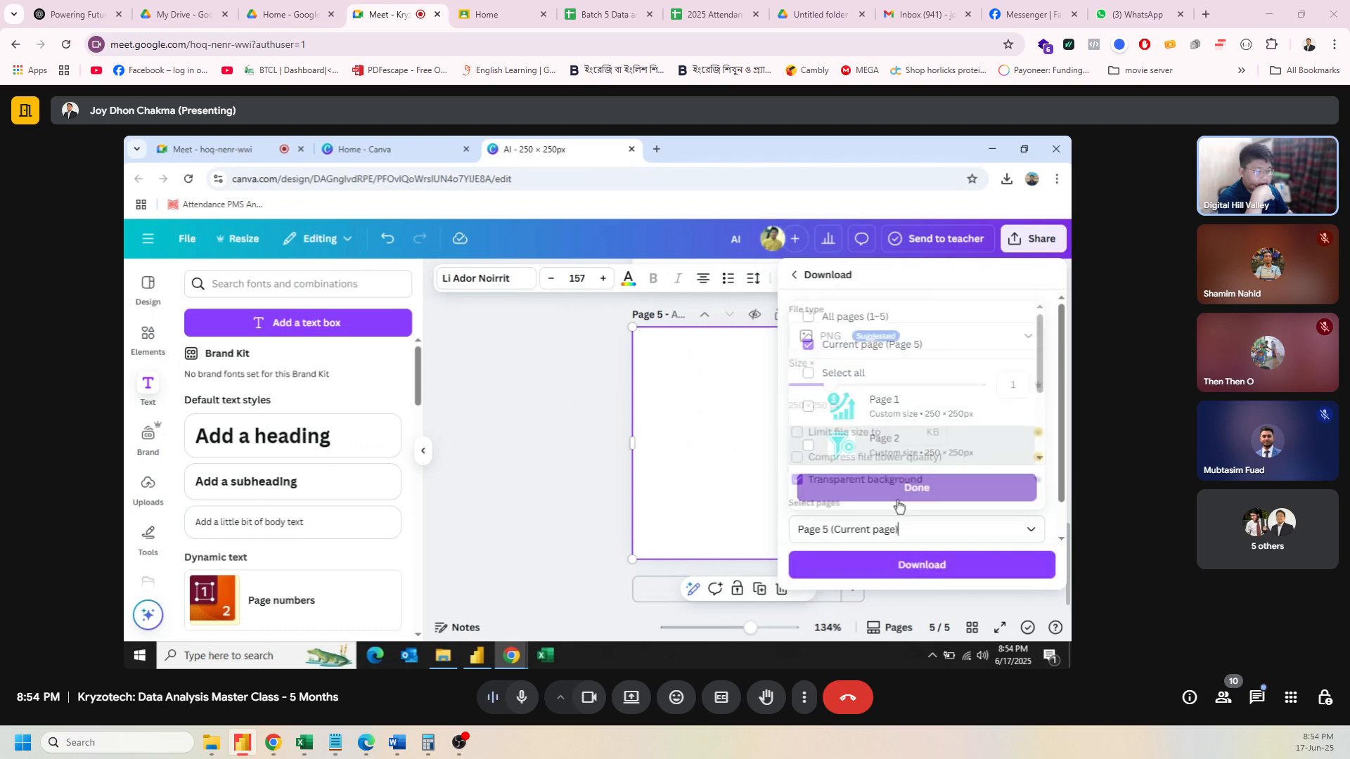
pyautogui.click(906, 564)
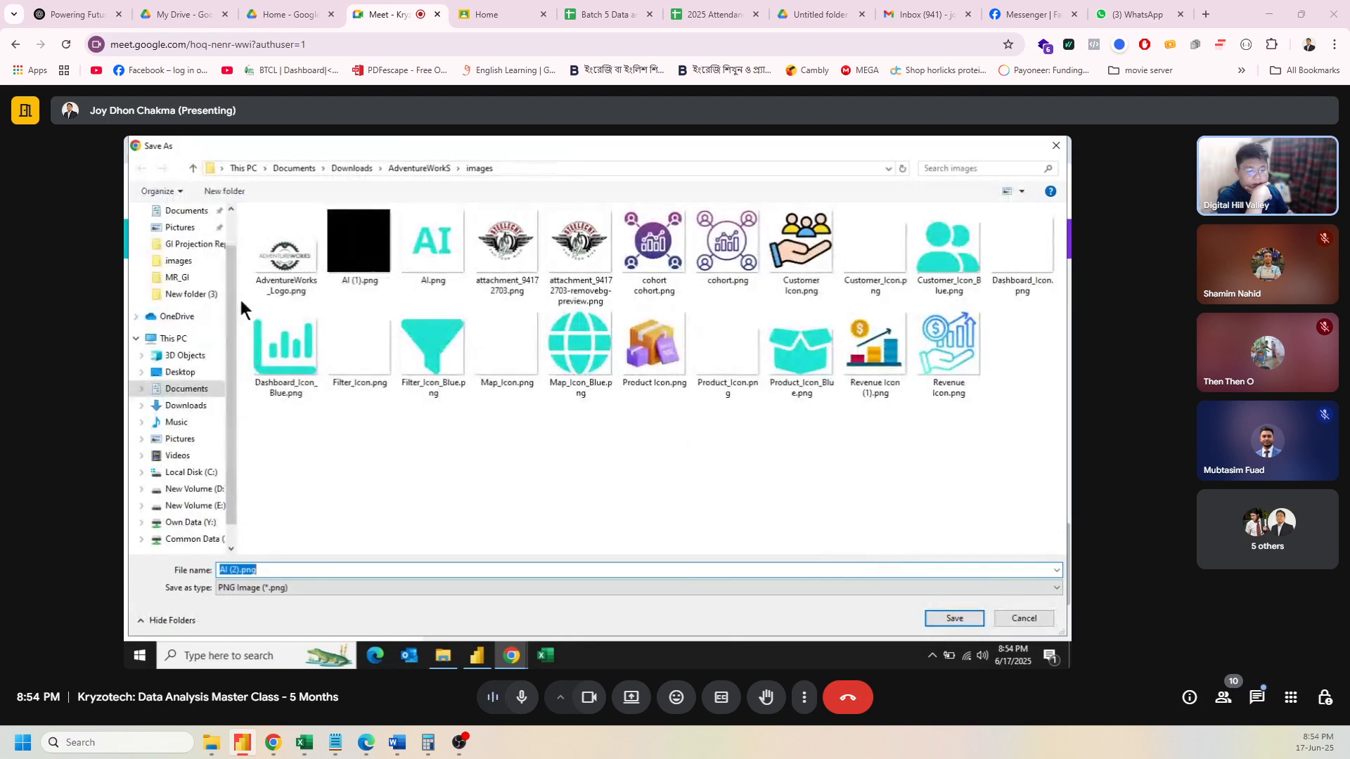
# Step: Save it as AI (1).png, replacing the existing file in the images folder
pyautogui.click(342, 270)
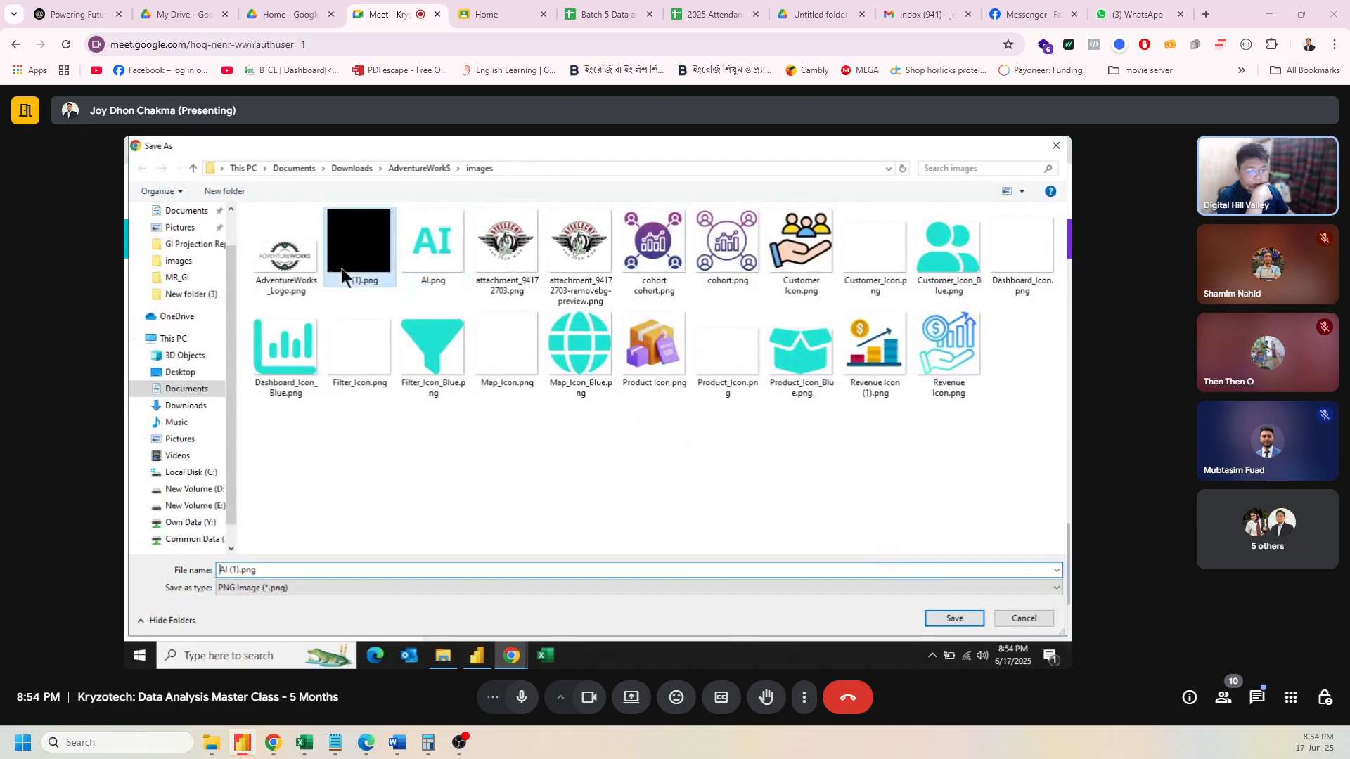
pyautogui.click(946, 616)
pyautogui.click(631, 396)
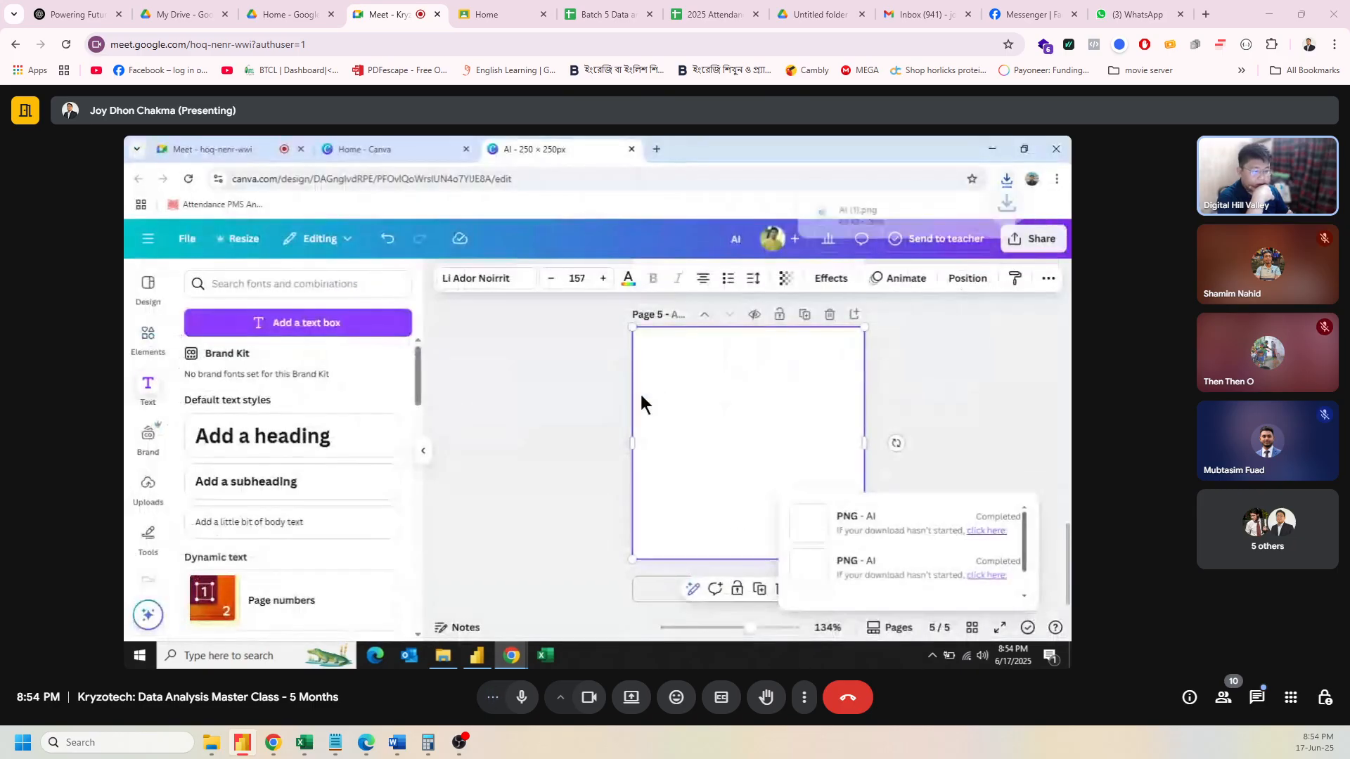
# Step: Load AI (1).png as the AI sidebar button's custom icon in Power BI
pyautogui.click(476, 656)
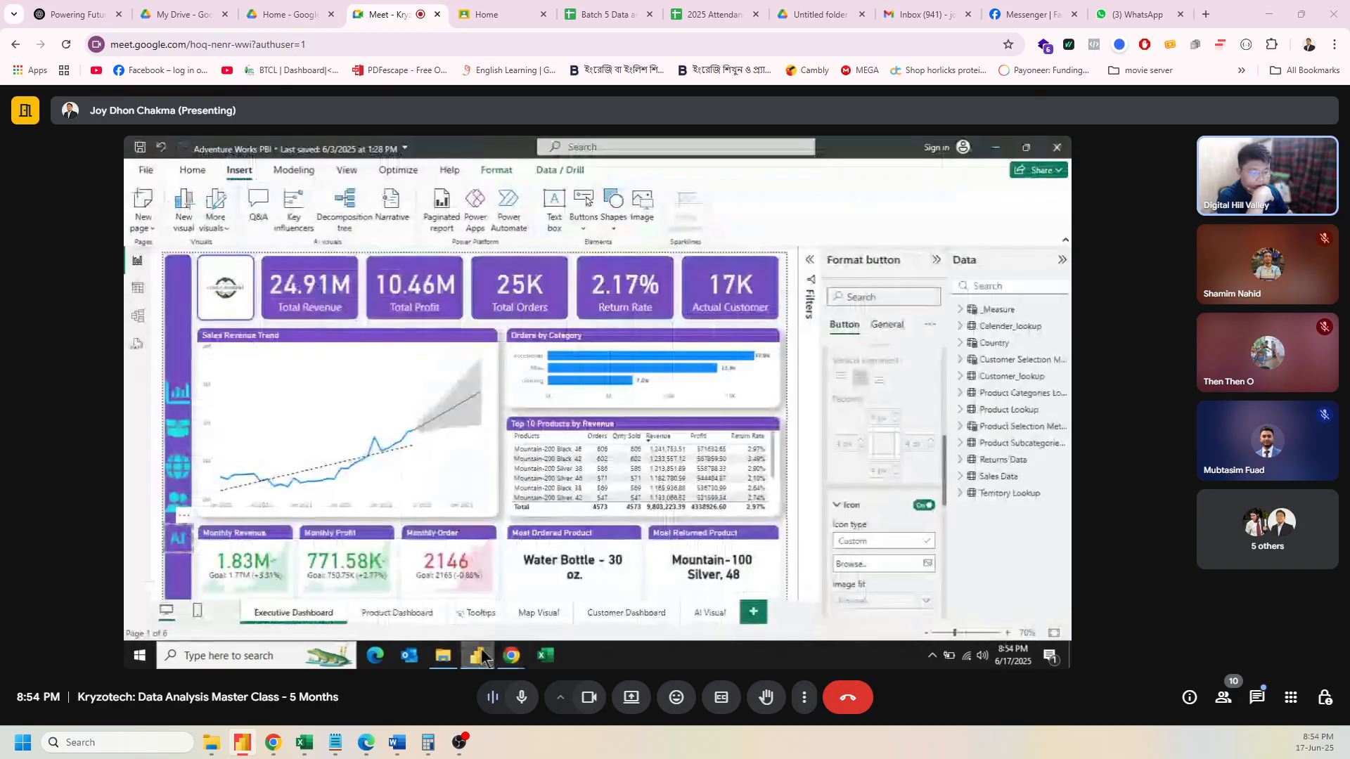
pyautogui.click(907, 566)
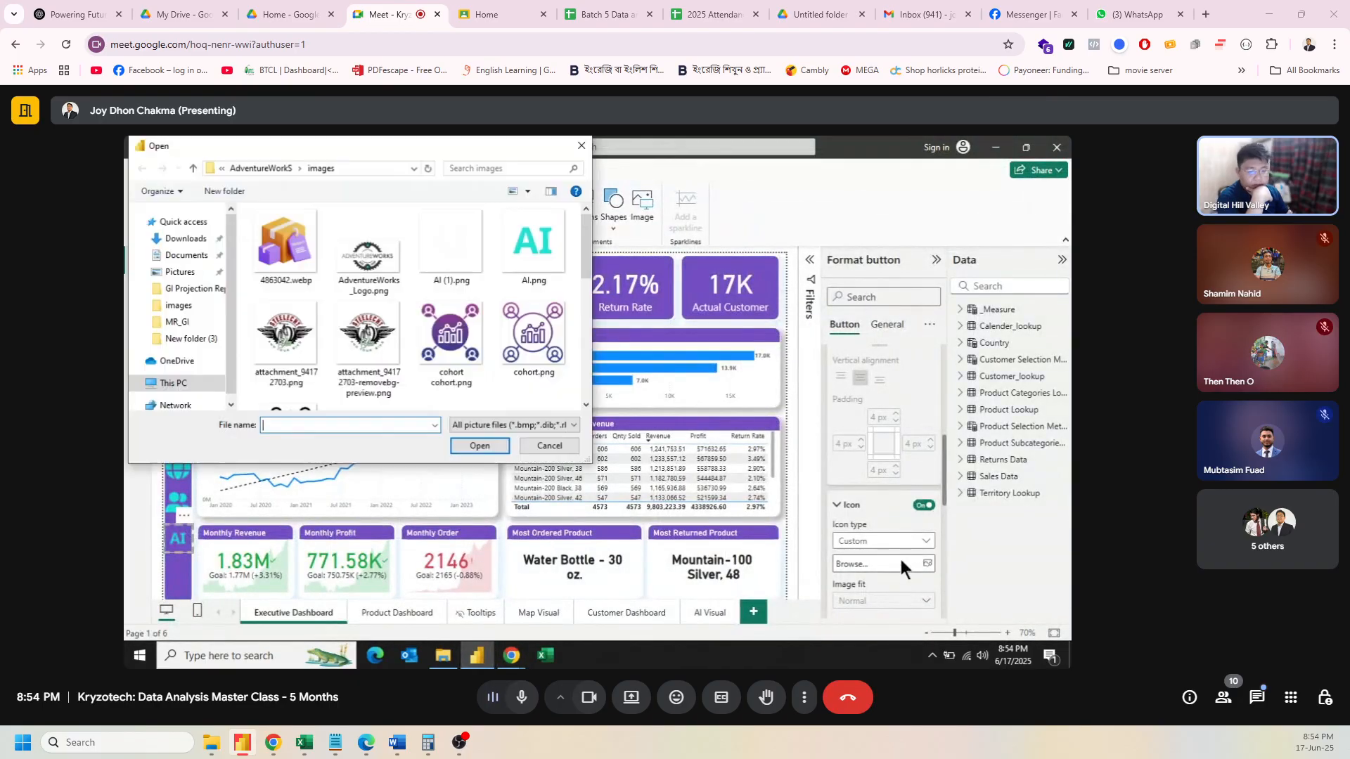
pyautogui.click(437, 259)
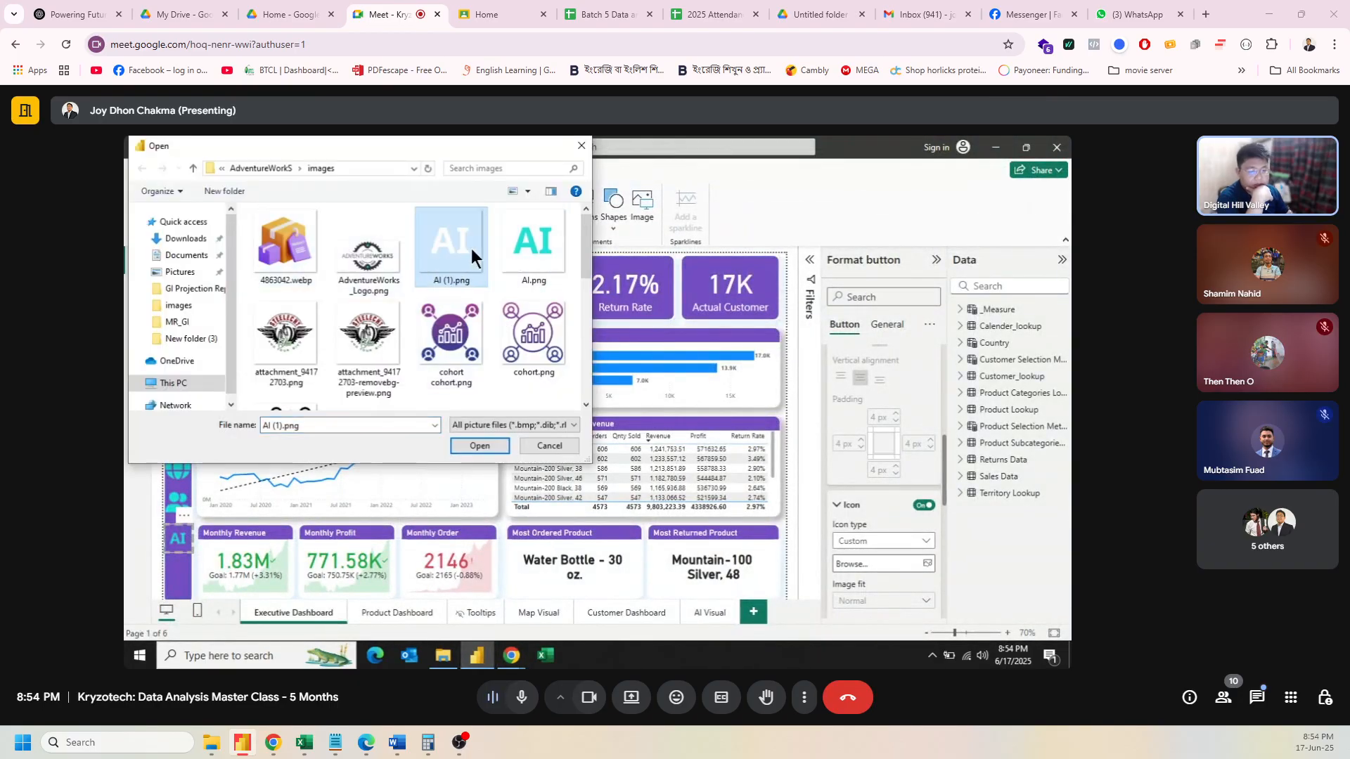
pyautogui.click(480, 446)
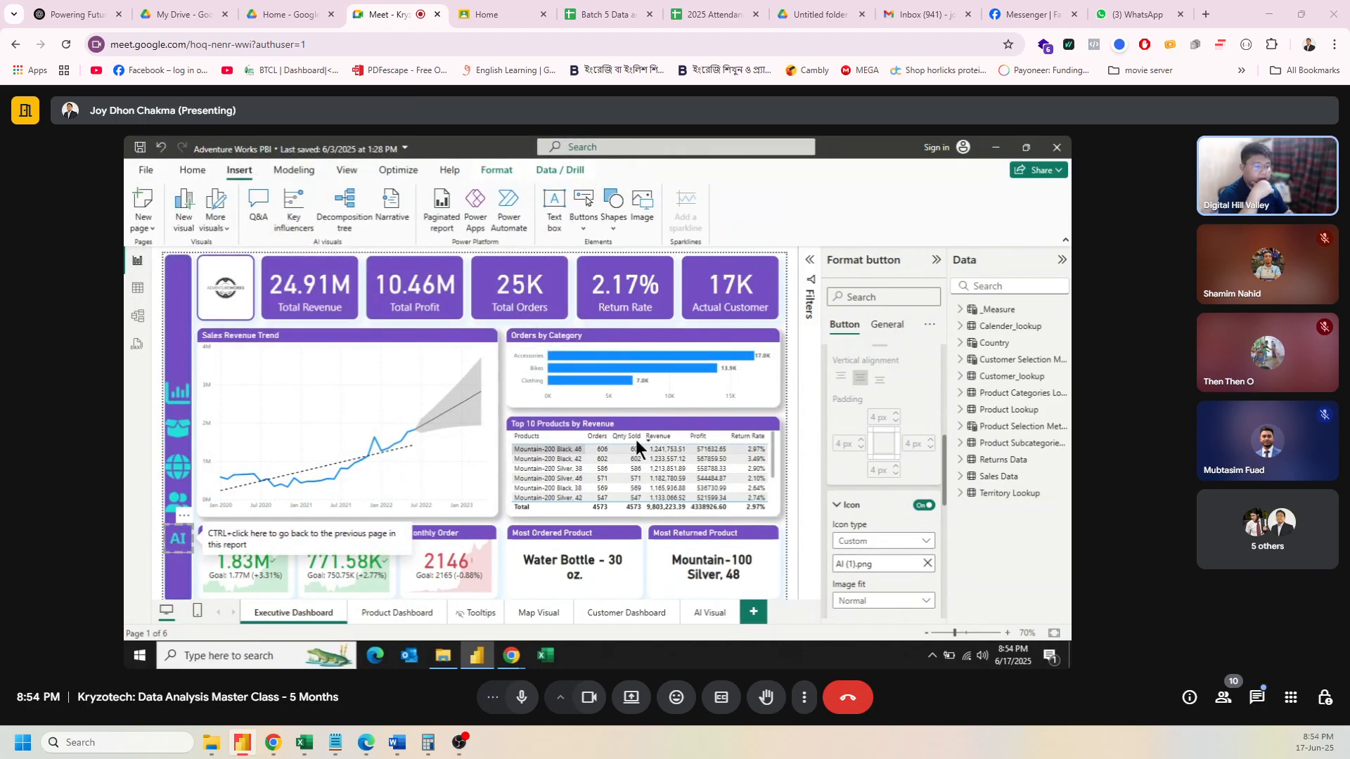
pyautogui.click(786, 338)
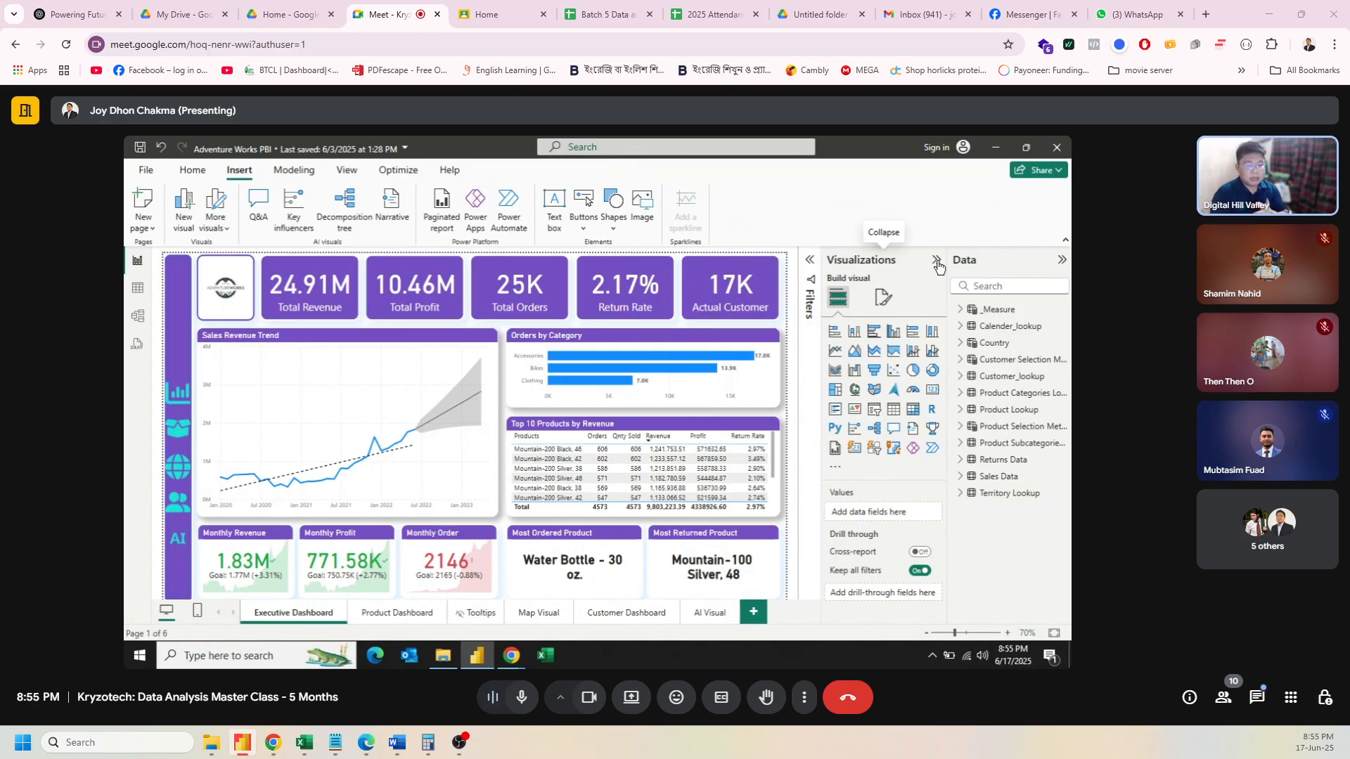
# Step: Drag the AI button higher up the purple sidebar
pyautogui.click(179, 537)
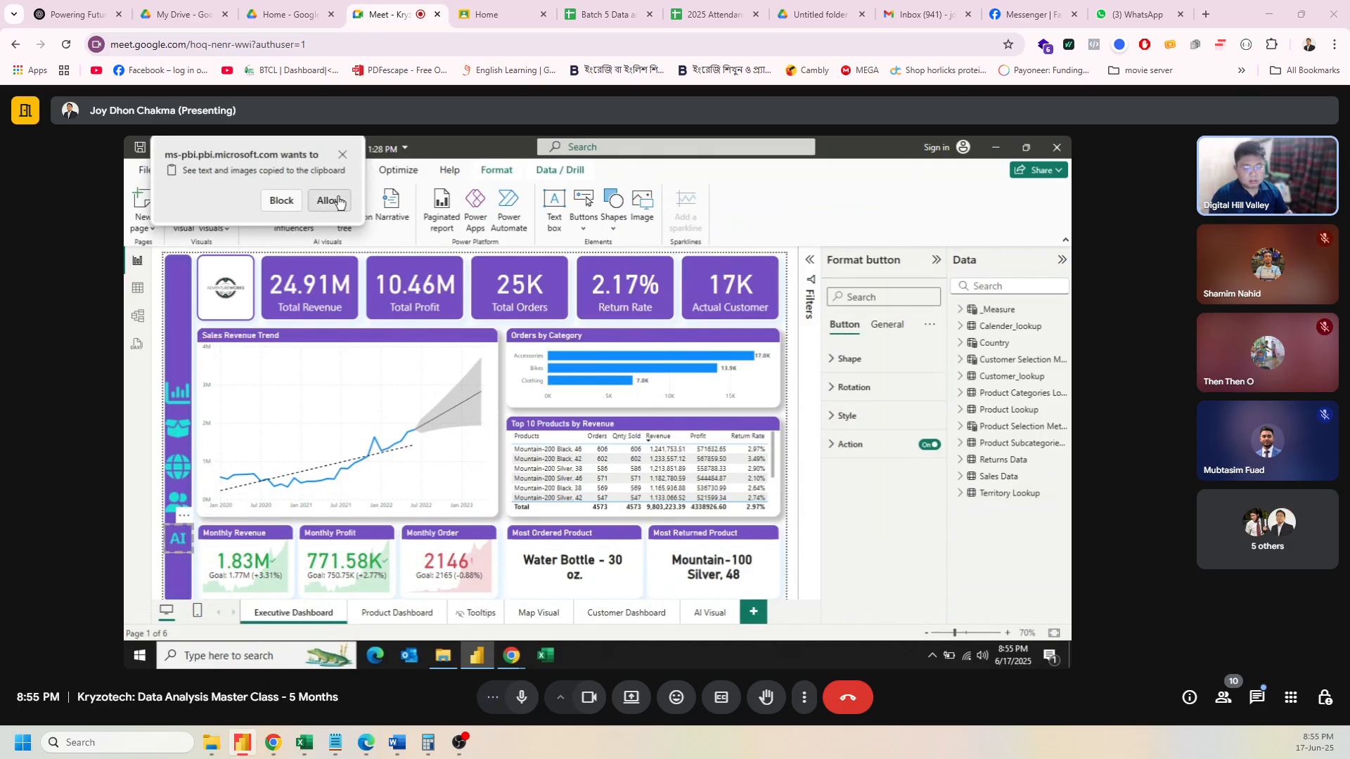
pyautogui.click(339, 203)
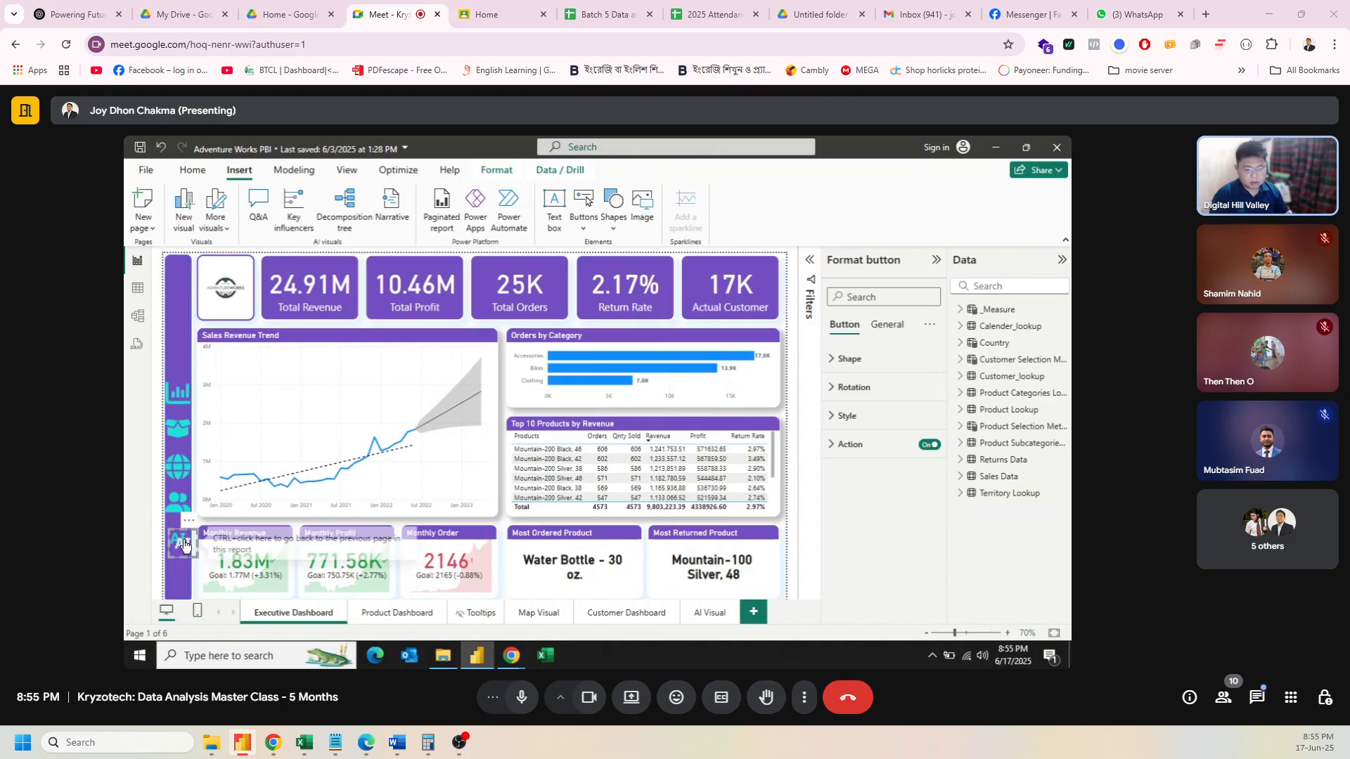
pyautogui.moveTo(184, 538); pyautogui.dragTo(177, 303)
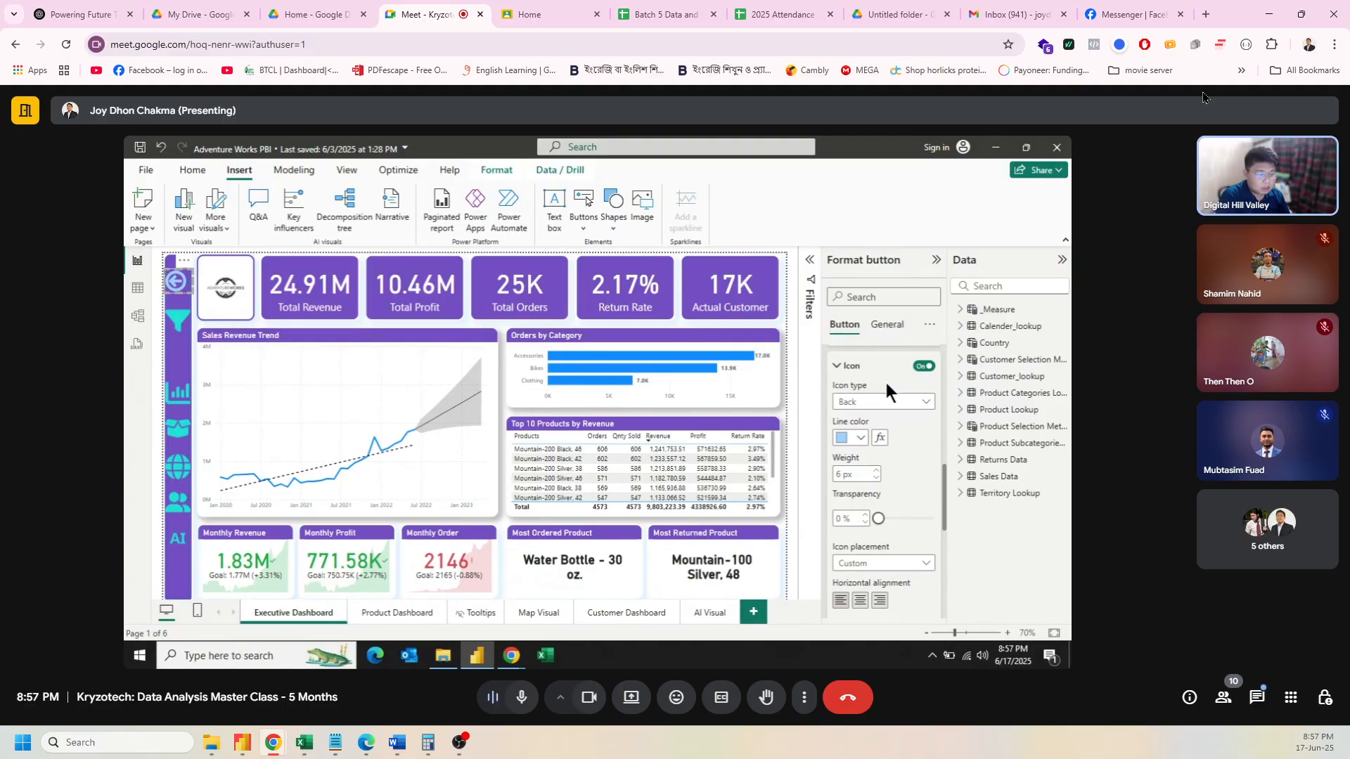
# Step: Thin the back arrow's line and centre the icon horizontally with Custom placement
pyautogui.click(859, 440)
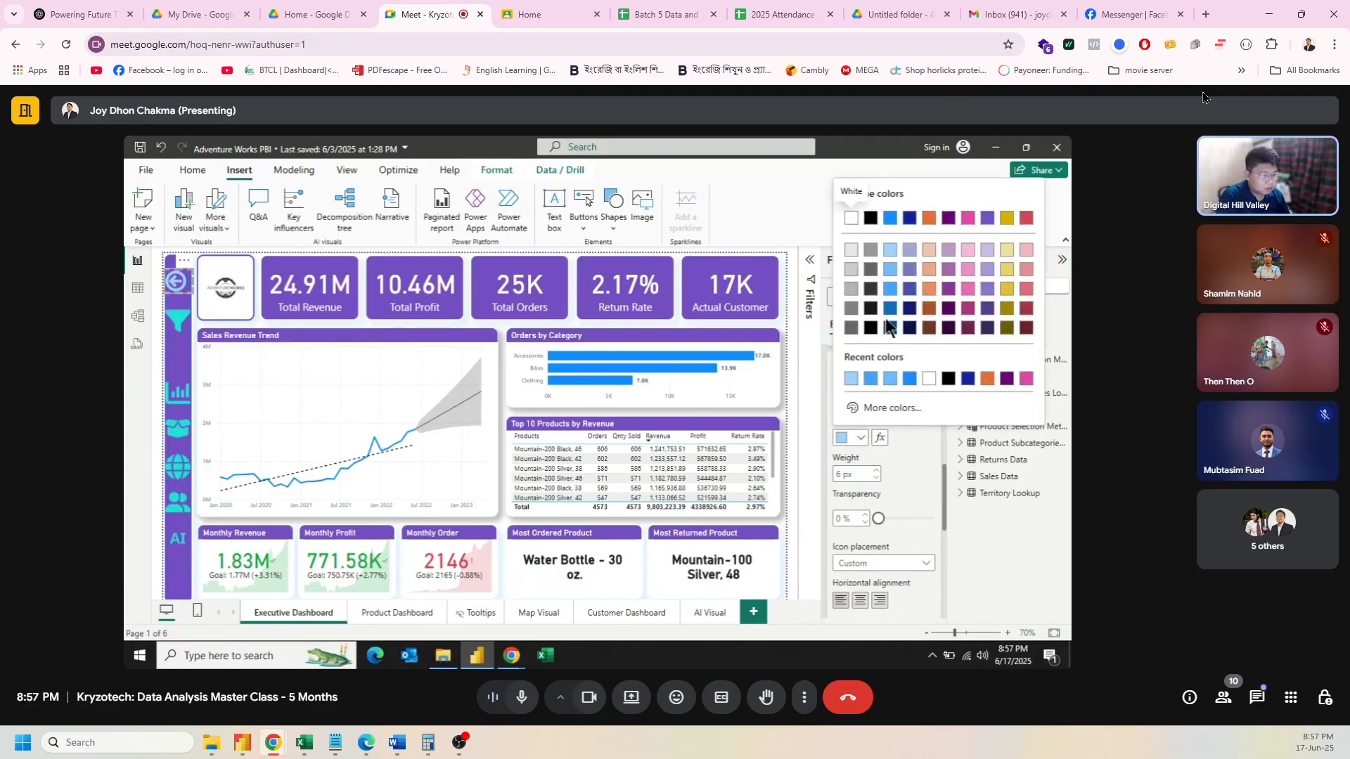
pyautogui.click(885, 268)
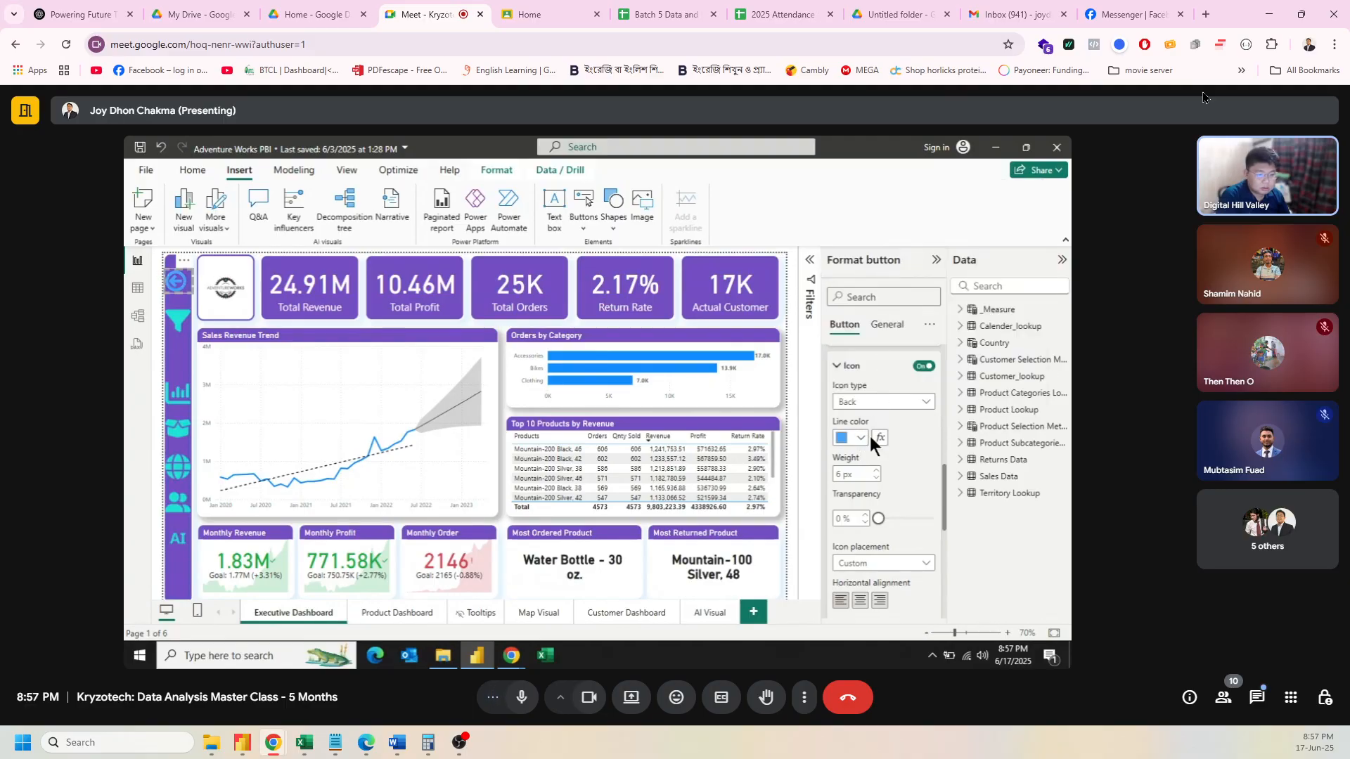
pyautogui.click(876, 478)
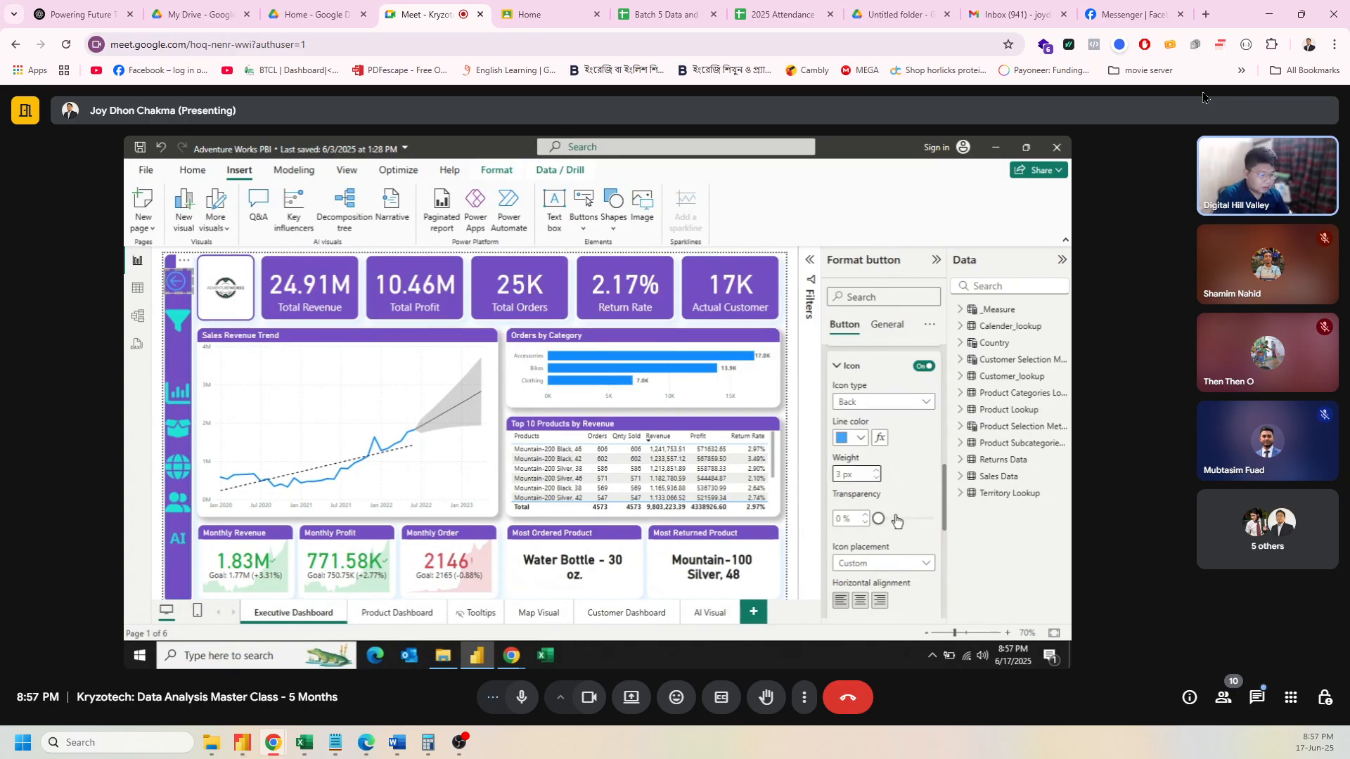
pyautogui.click(923, 568)
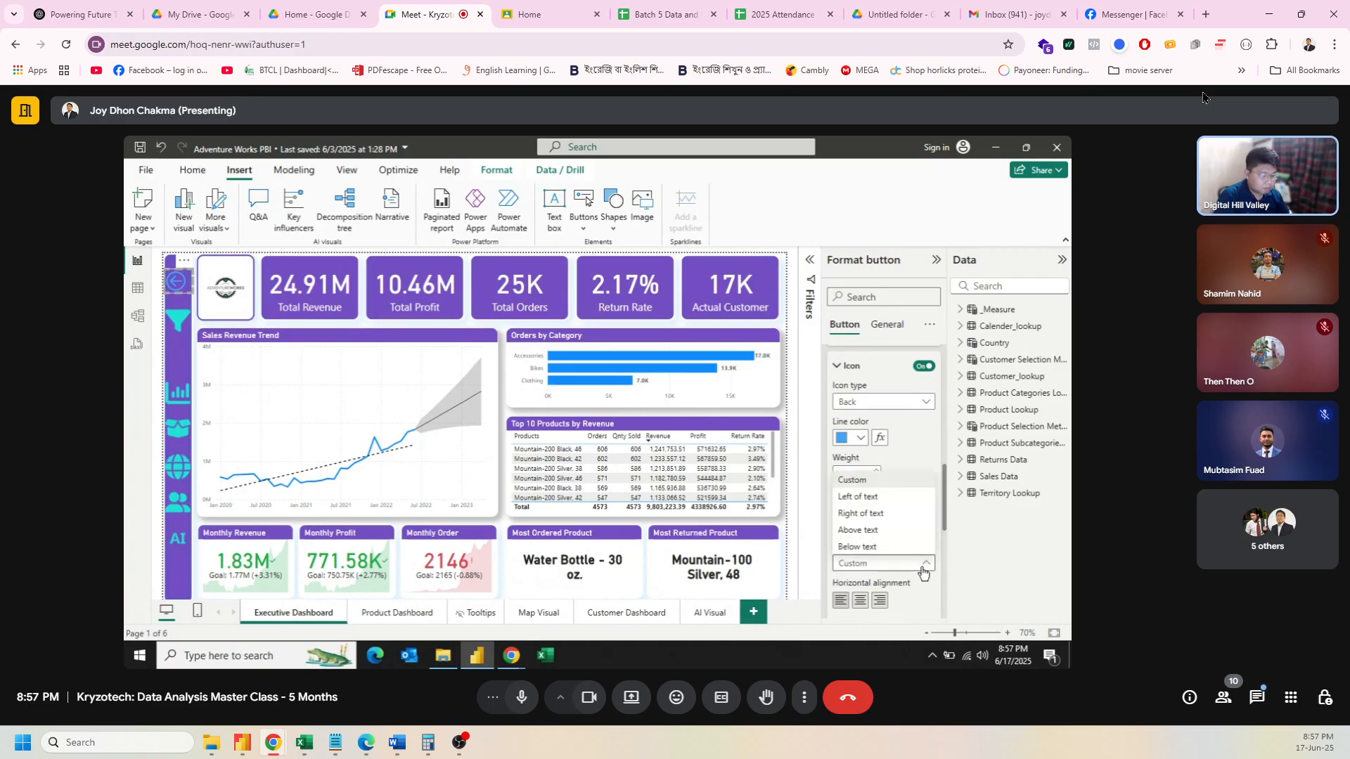
pyautogui.click(923, 568)
pyautogui.scroll(-3, 918, 534)
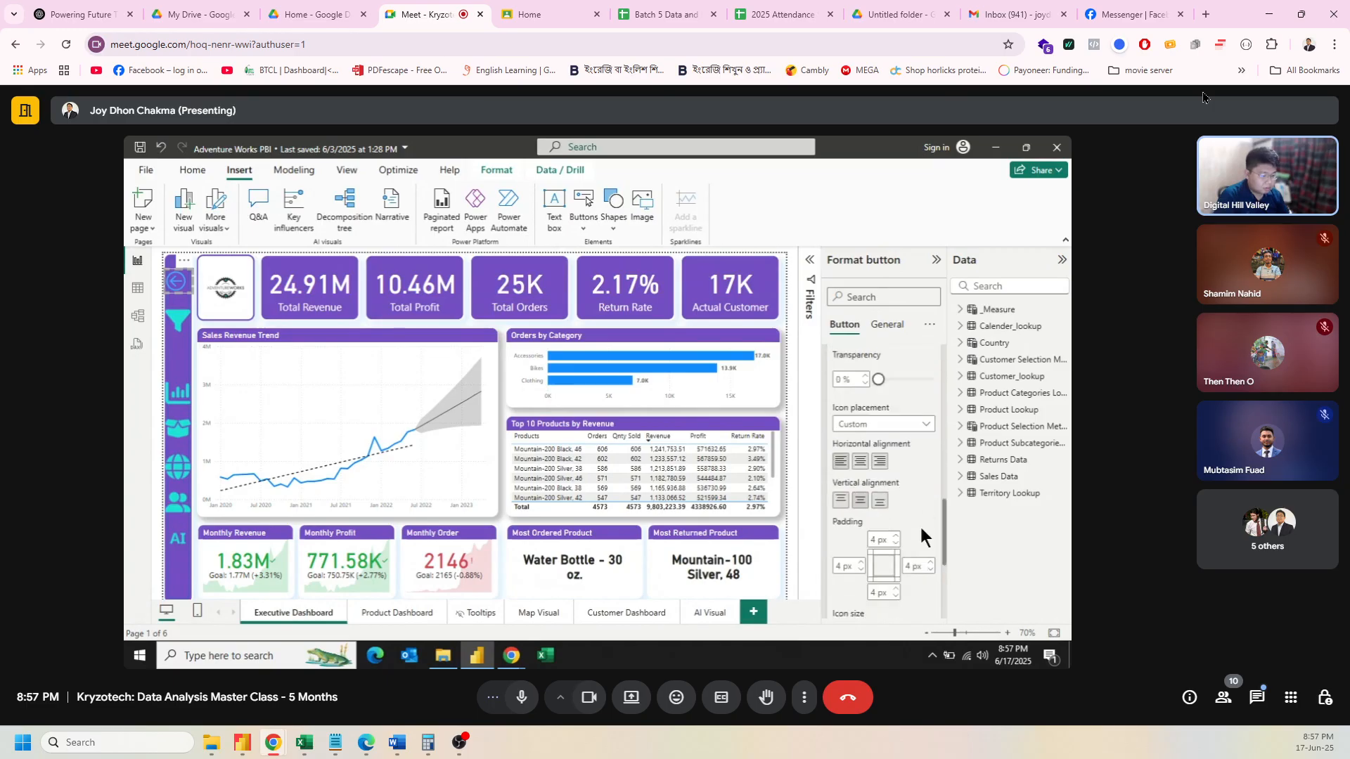
pyautogui.click(870, 465)
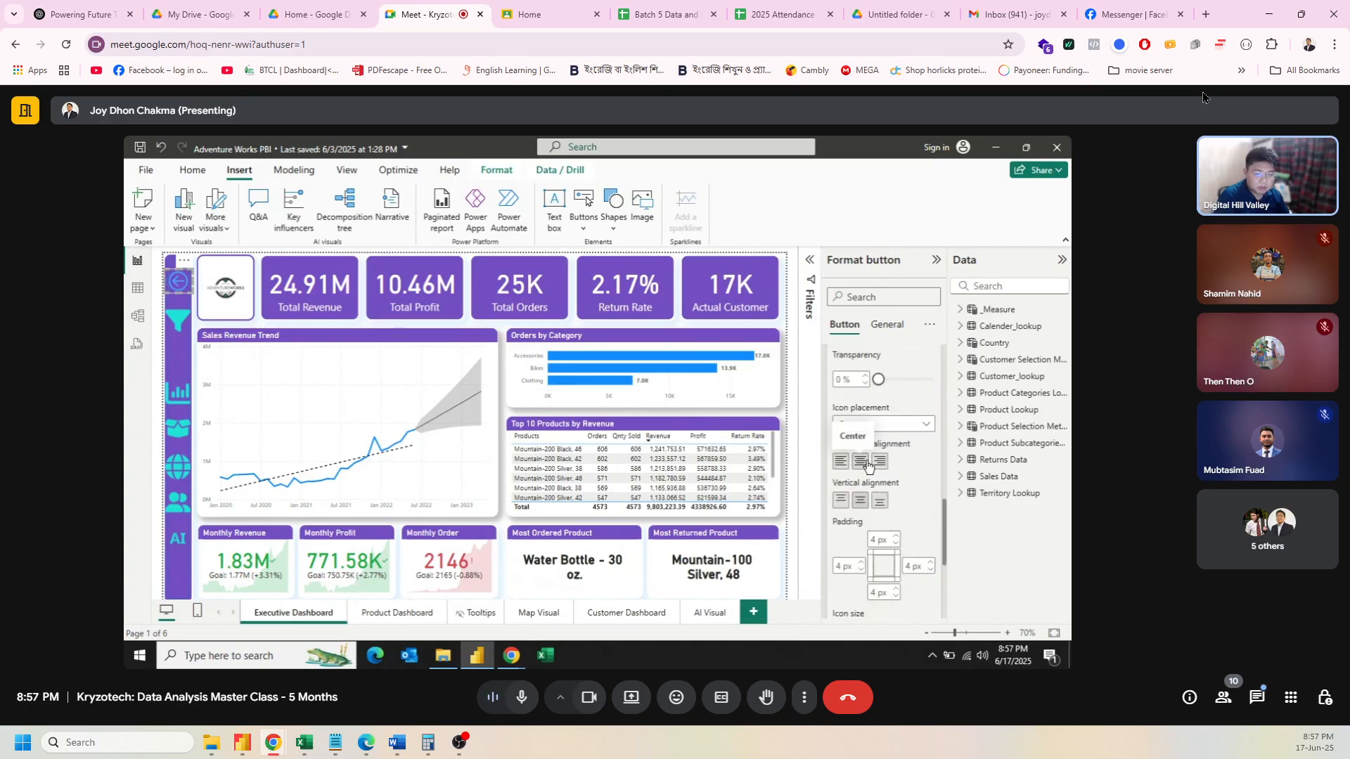
# Step: Set the back arrow's line colour to white and collapse the Format pane
pyautogui.scroll(-3, 917, 478)
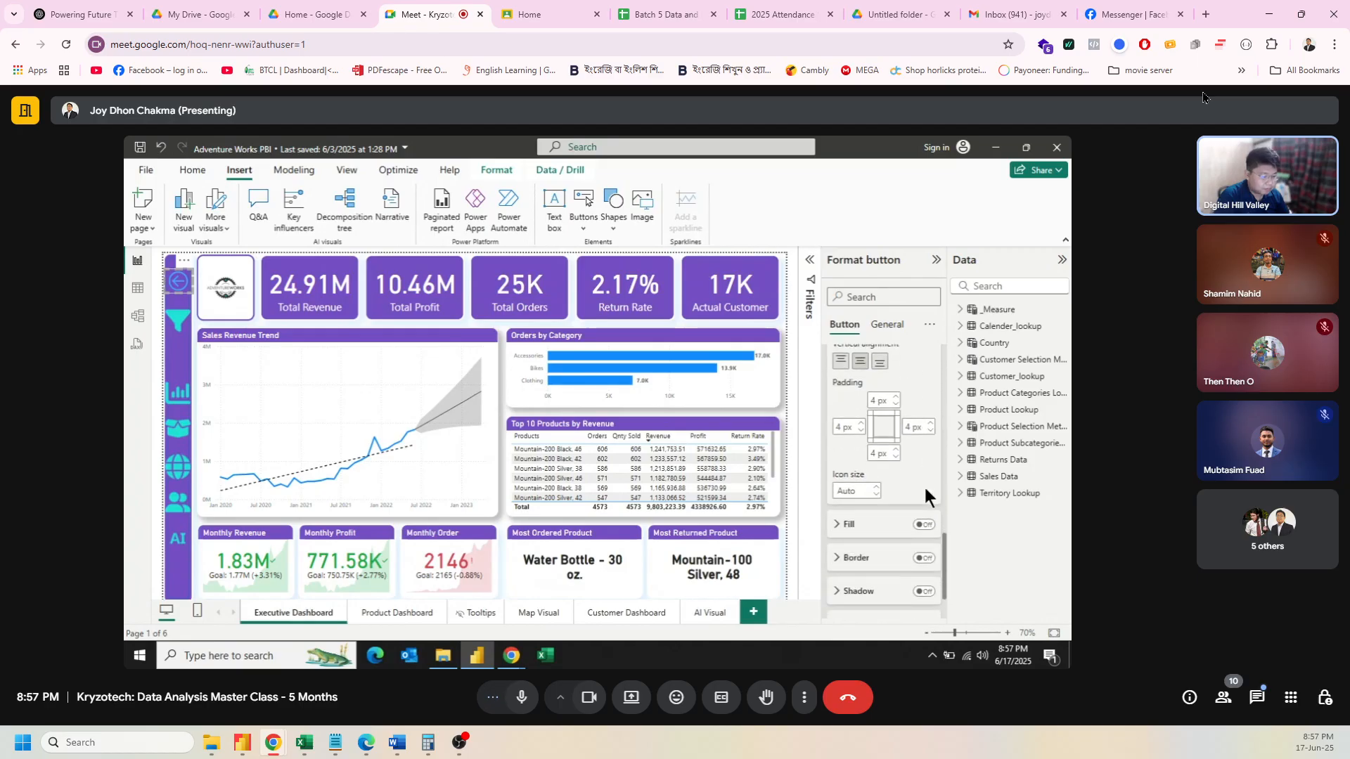
pyautogui.scroll(-2, 928, 499)
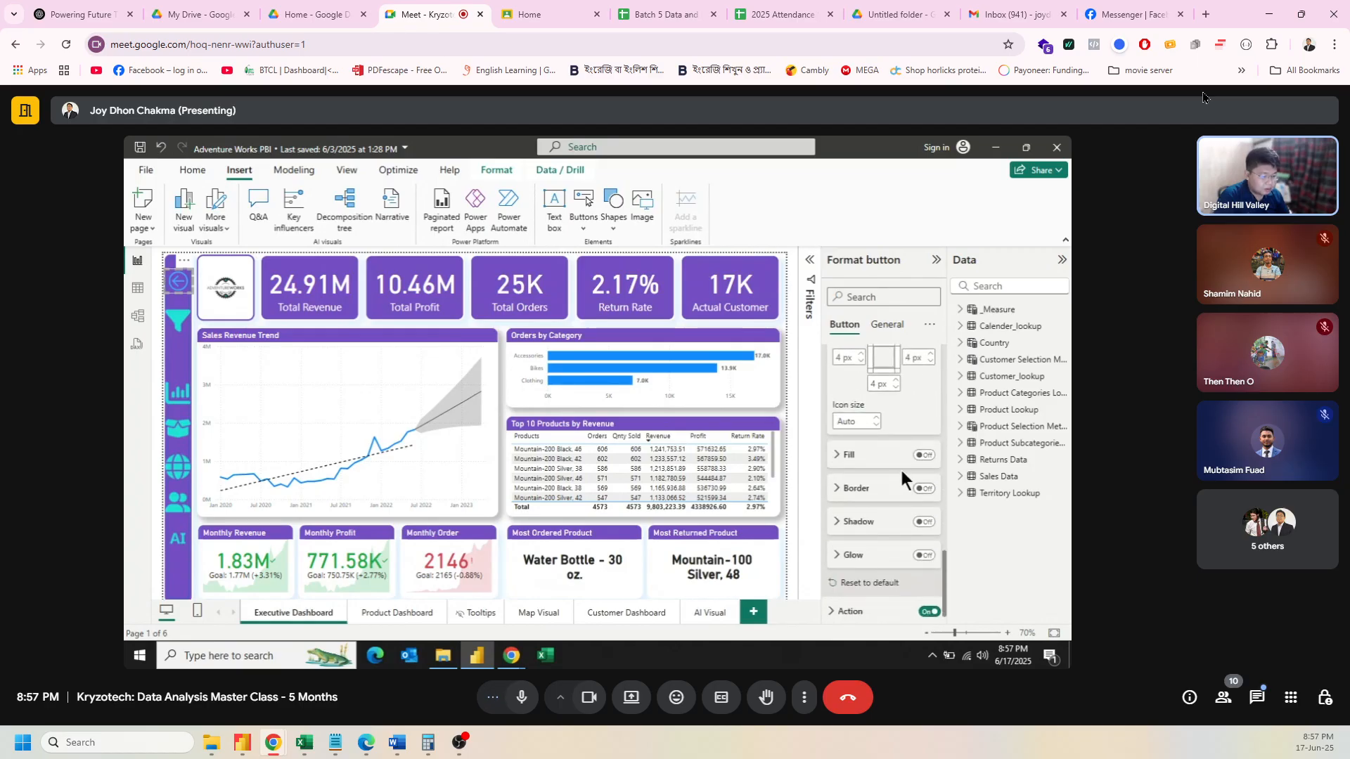
pyautogui.scroll(5, 892, 492)
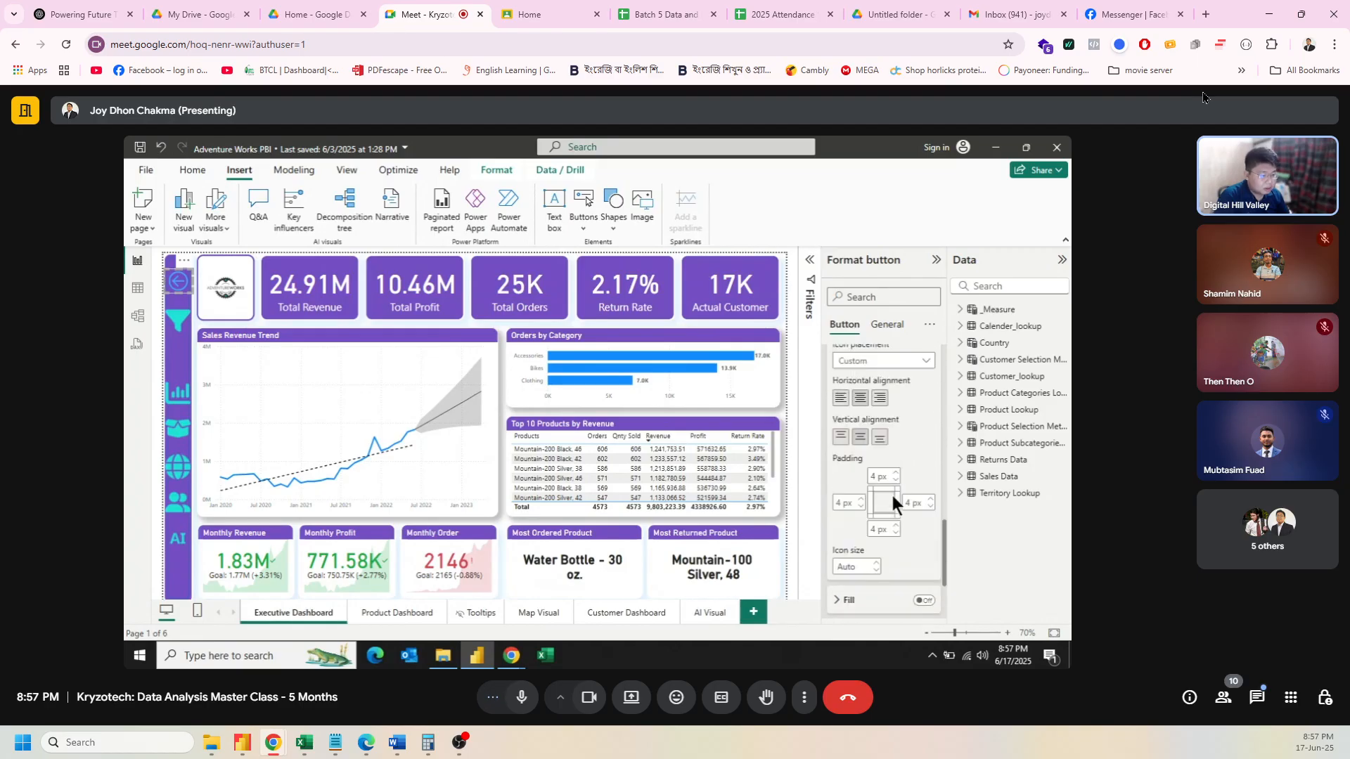
pyautogui.scroll(5, 891, 492)
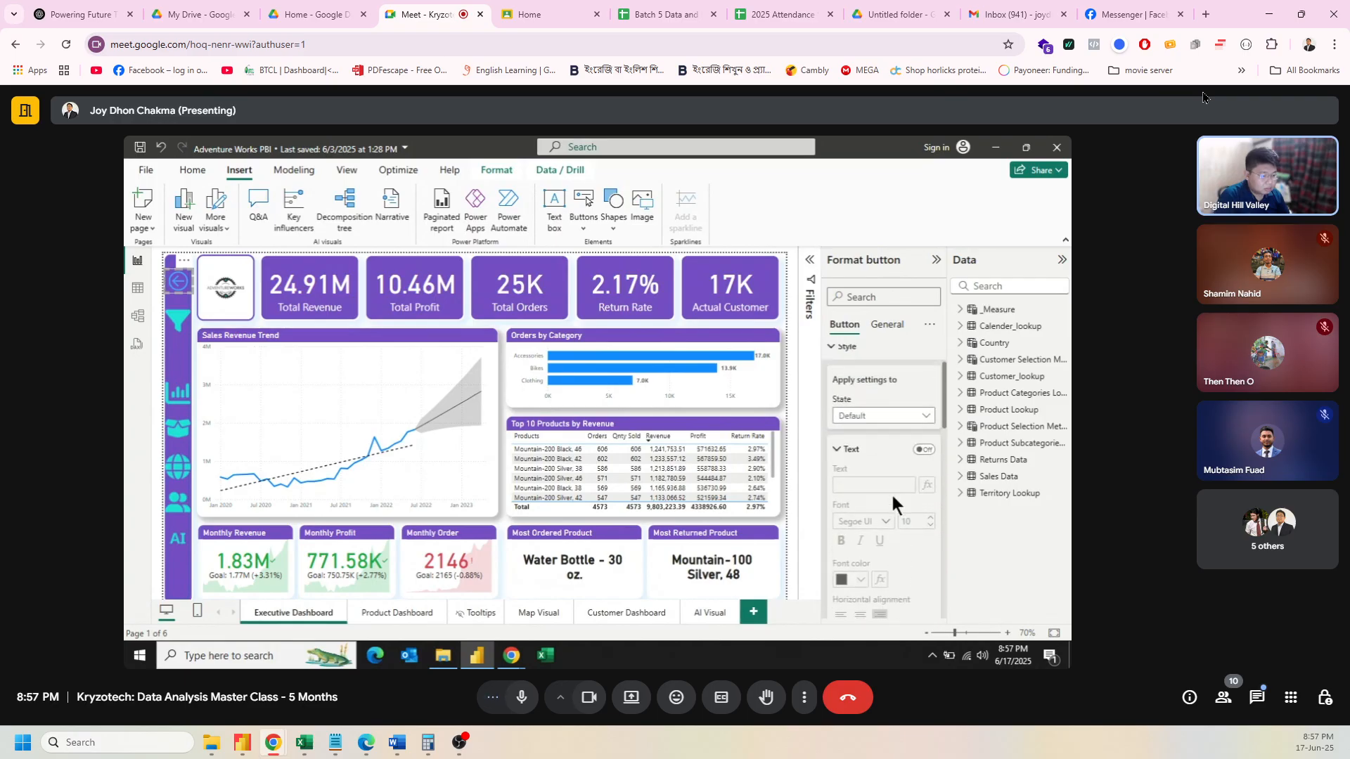
pyautogui.click(909, 425)
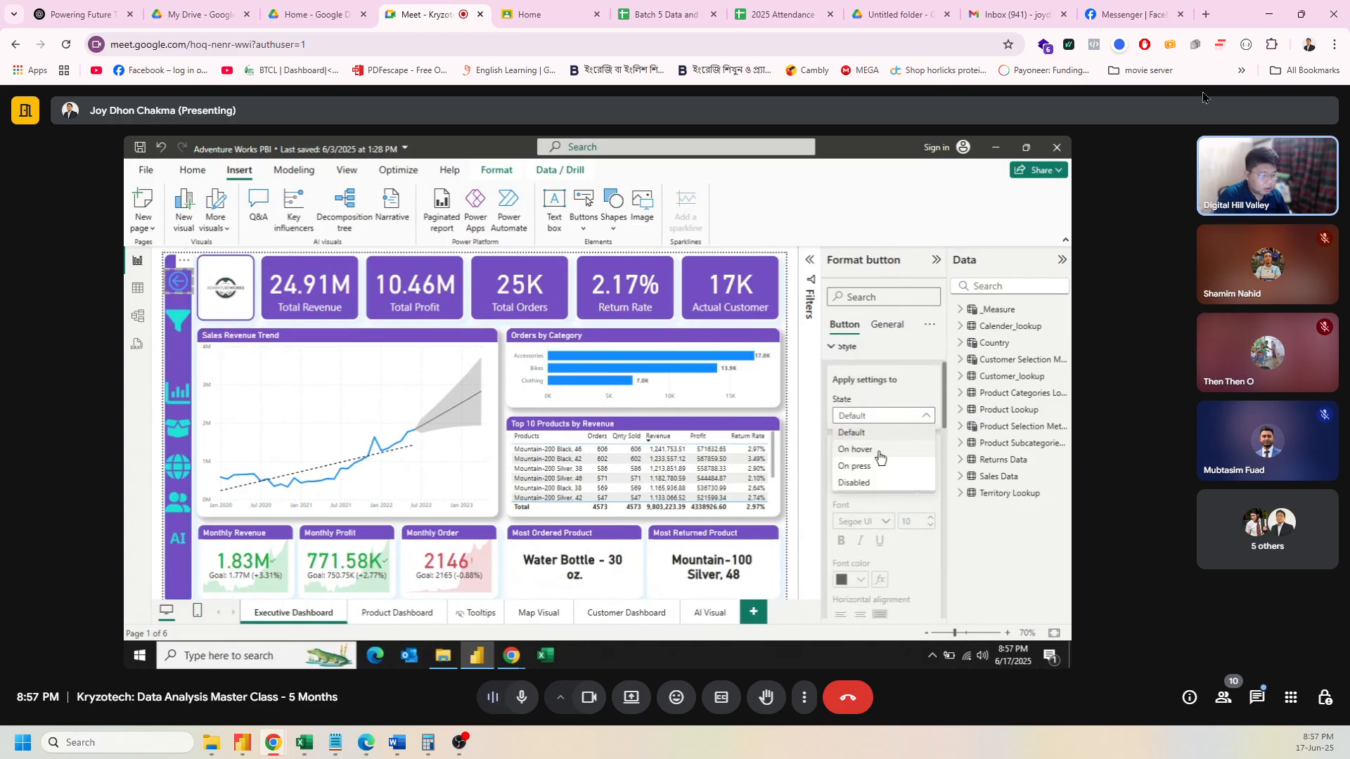
pyautogui.click(880, 457)
pyautogui.scroll(-4, 888, 516)
pyautogui.scroll(-2, 888, 516)
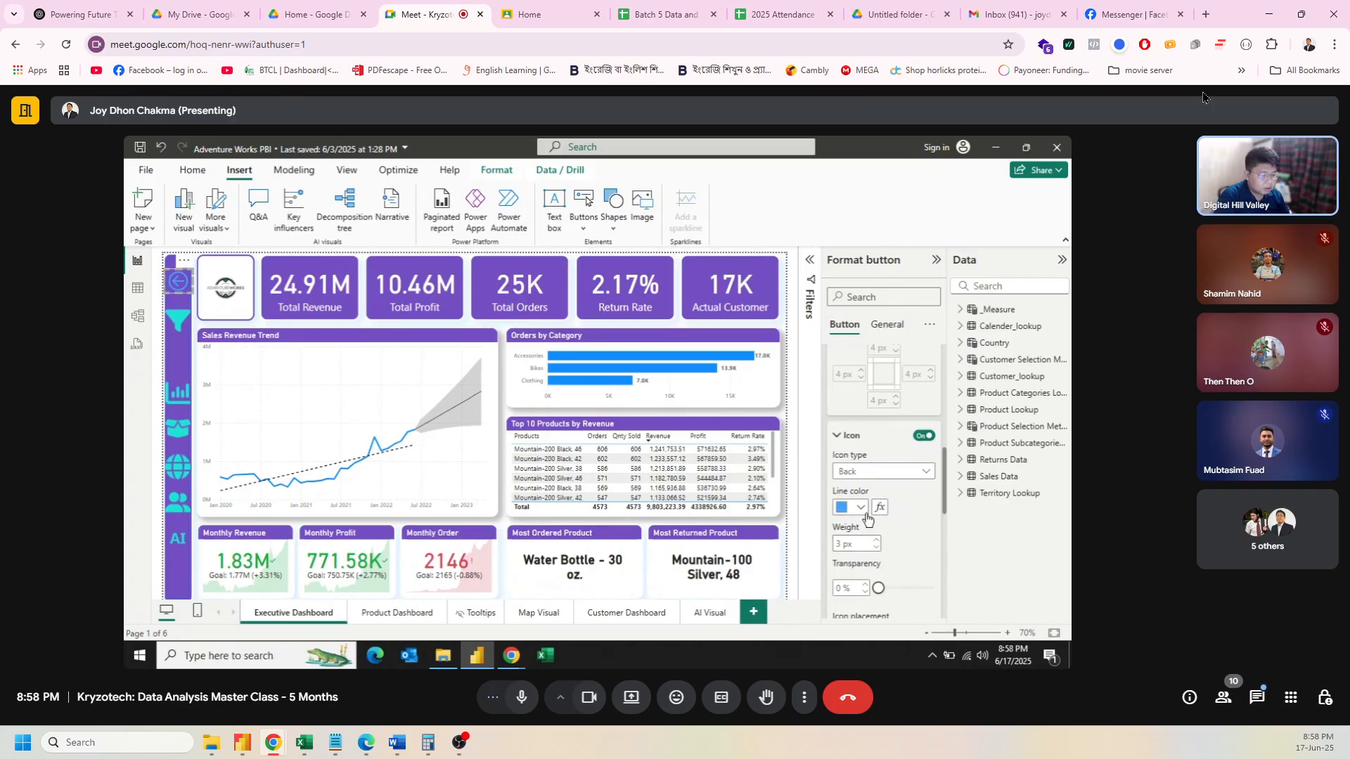
pyautogui.click(860, 507)
pyautogui.click(929, 450)
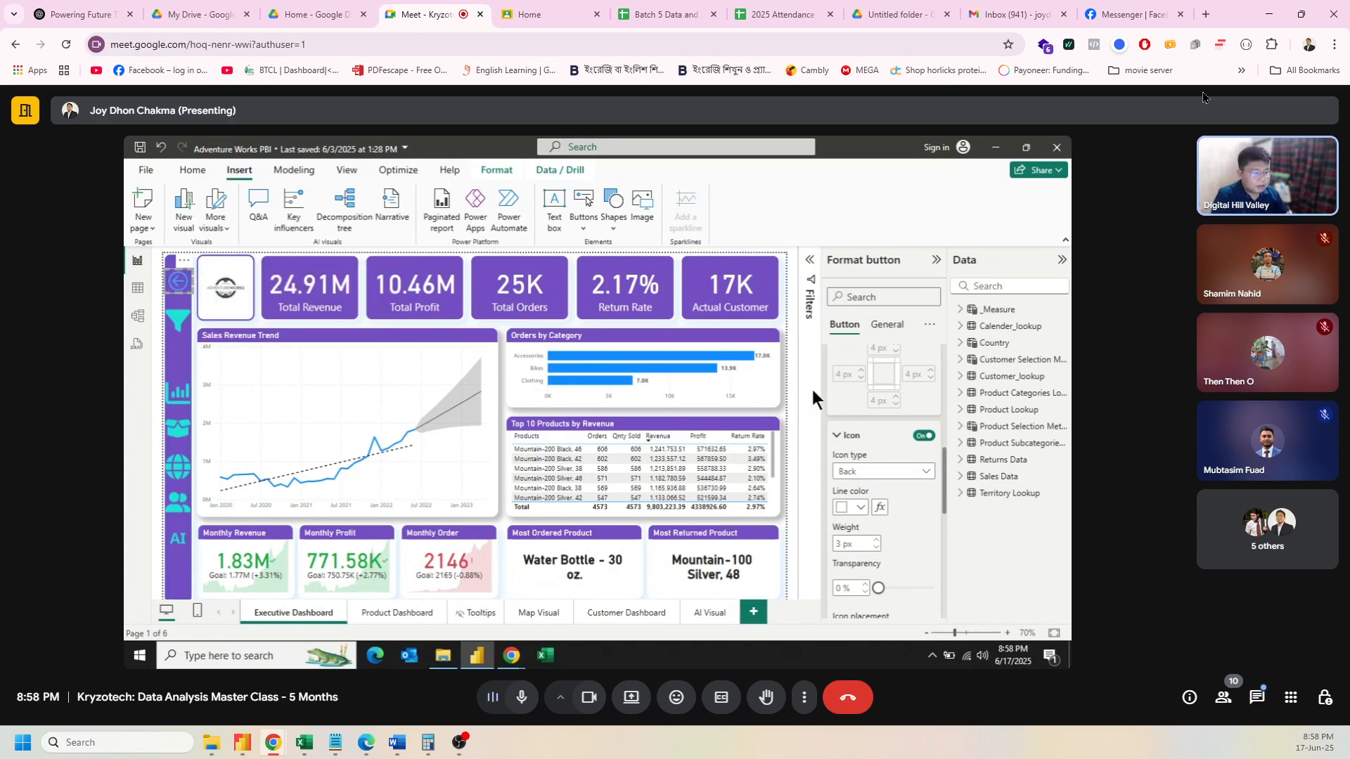
pyautogui.click(936, 260)
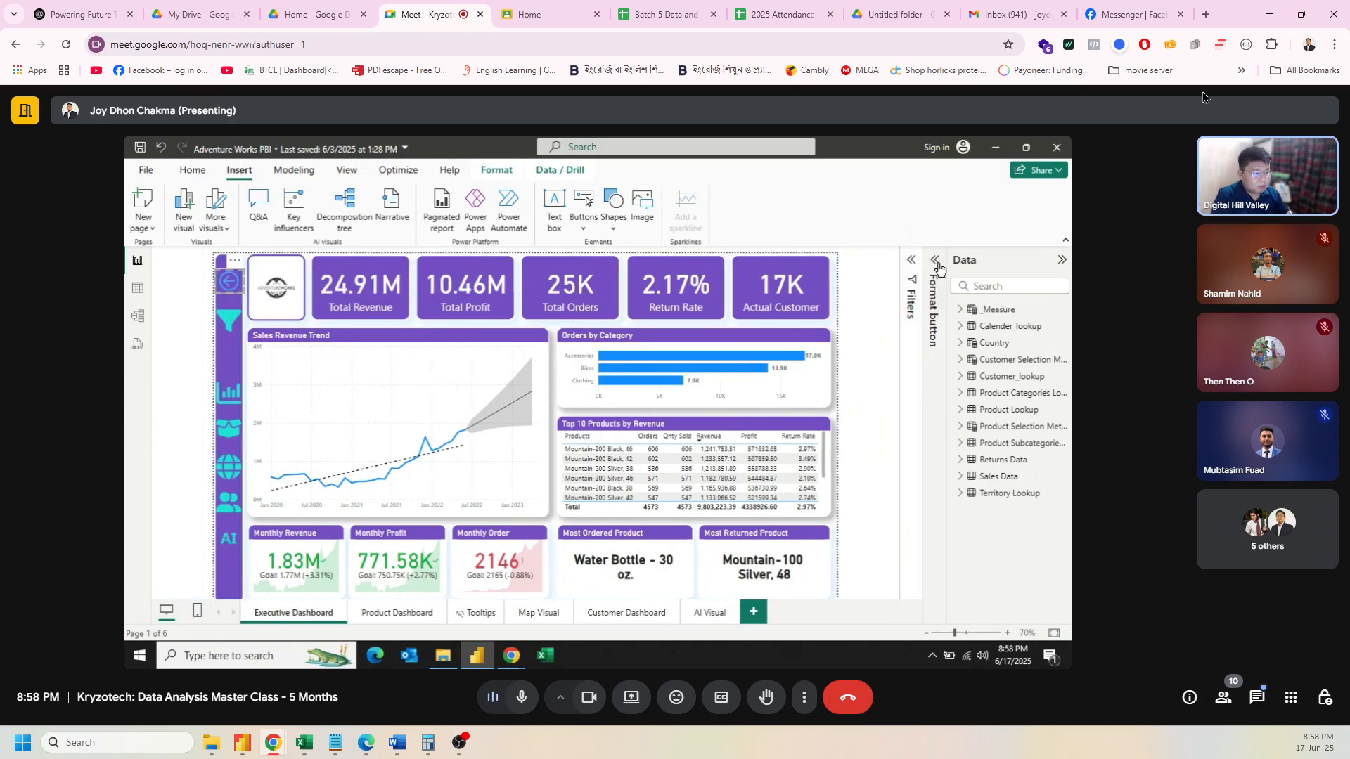
# Step: Deselect the back button to view the finished sidebar
pyautogui.click(252, 329)
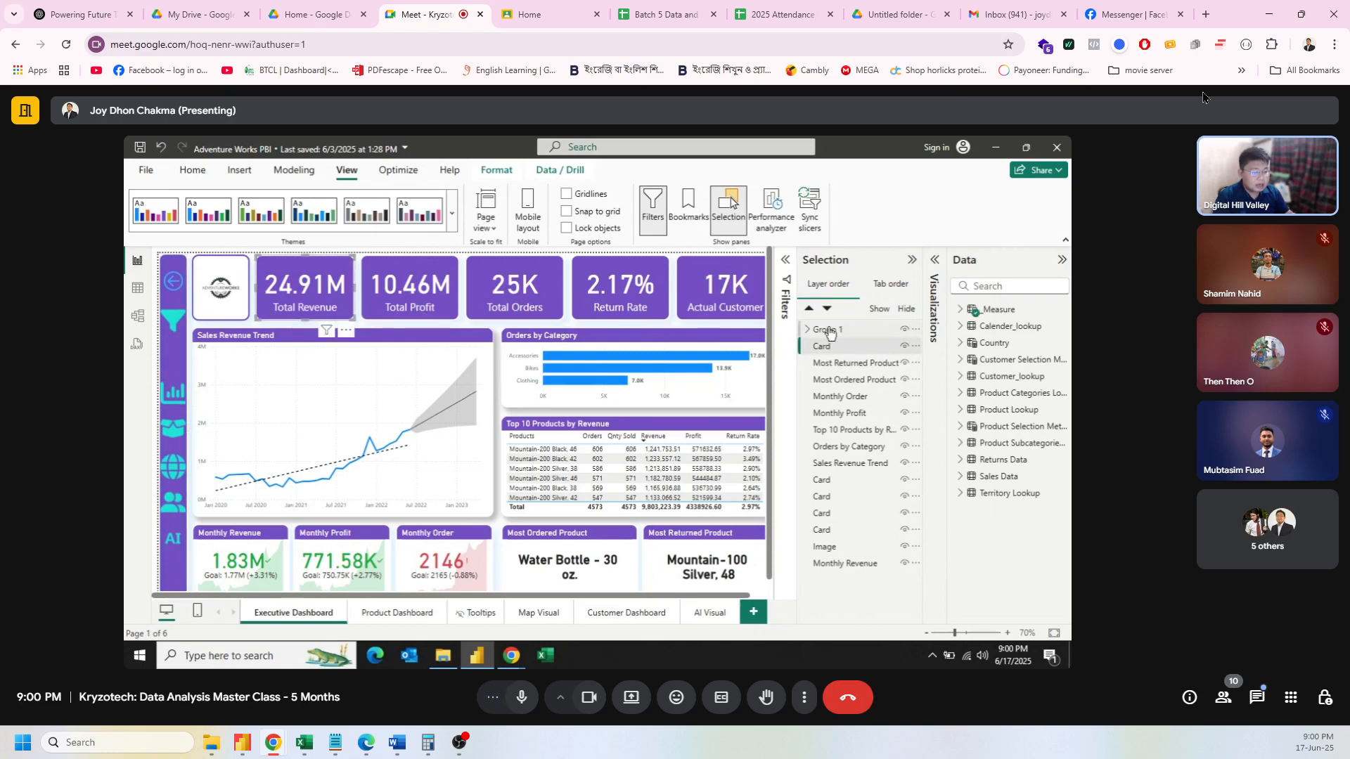
# Step: Copy sidebar Group 1 and paste it onto the Product Dashboard, Map Visual, Customer Dashboard and AI Visual pages
pyautogui.click(828, 330)
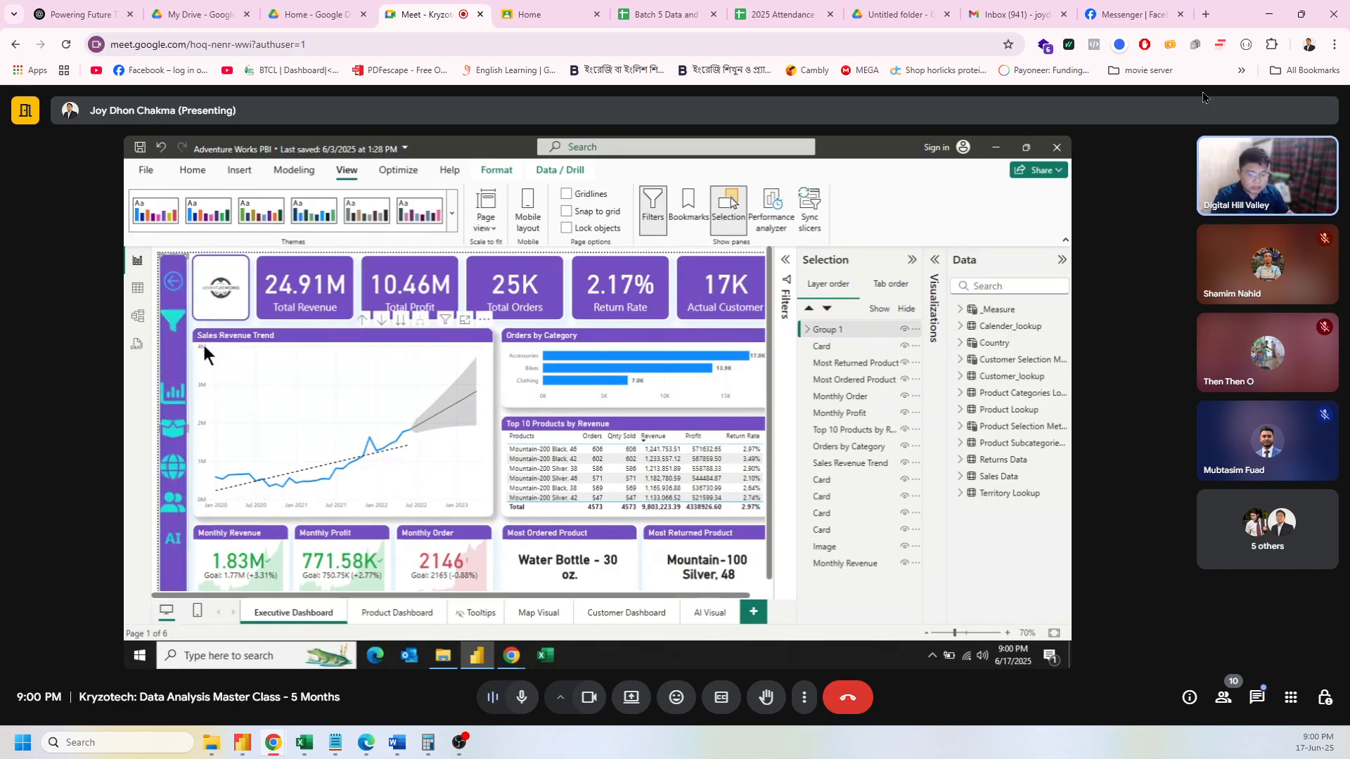
pyautogui.click(404, 610)
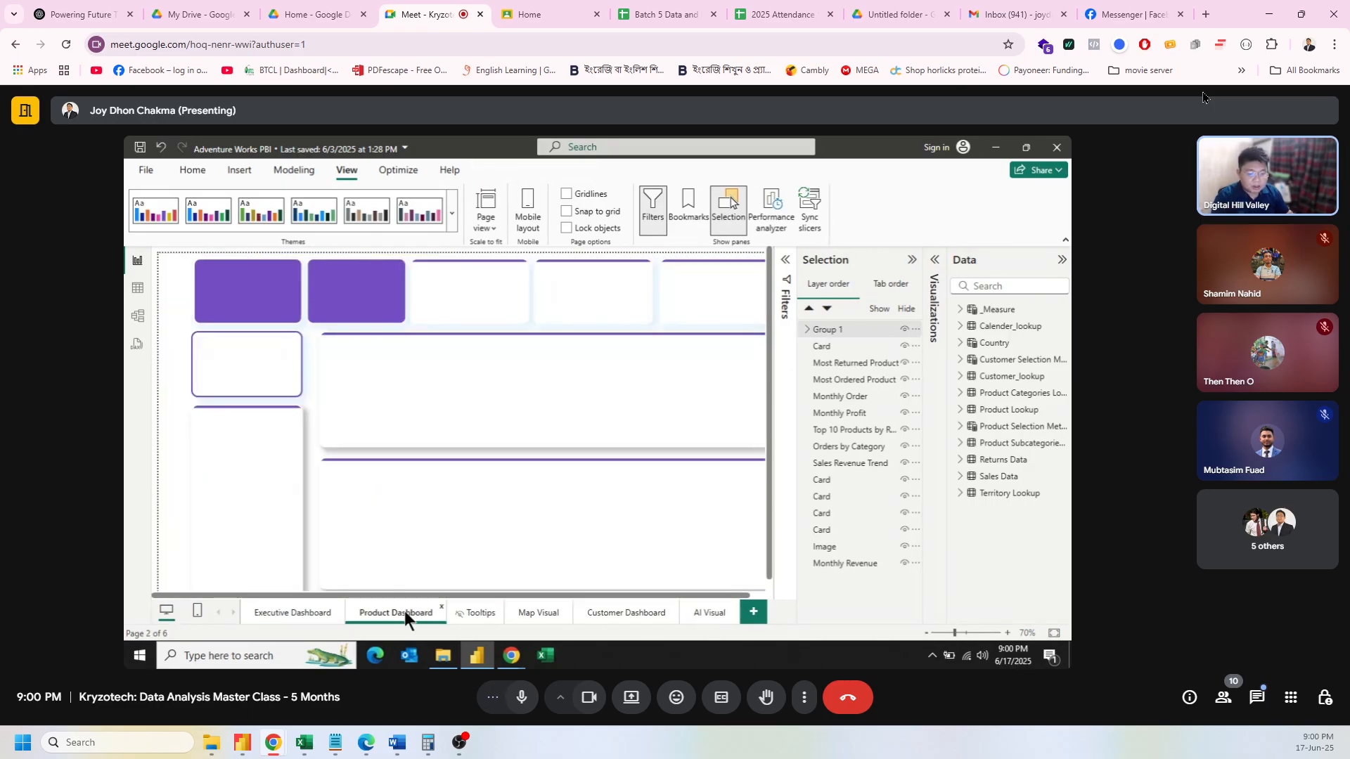
pyautogui.hotkey('ctrl', 'v')
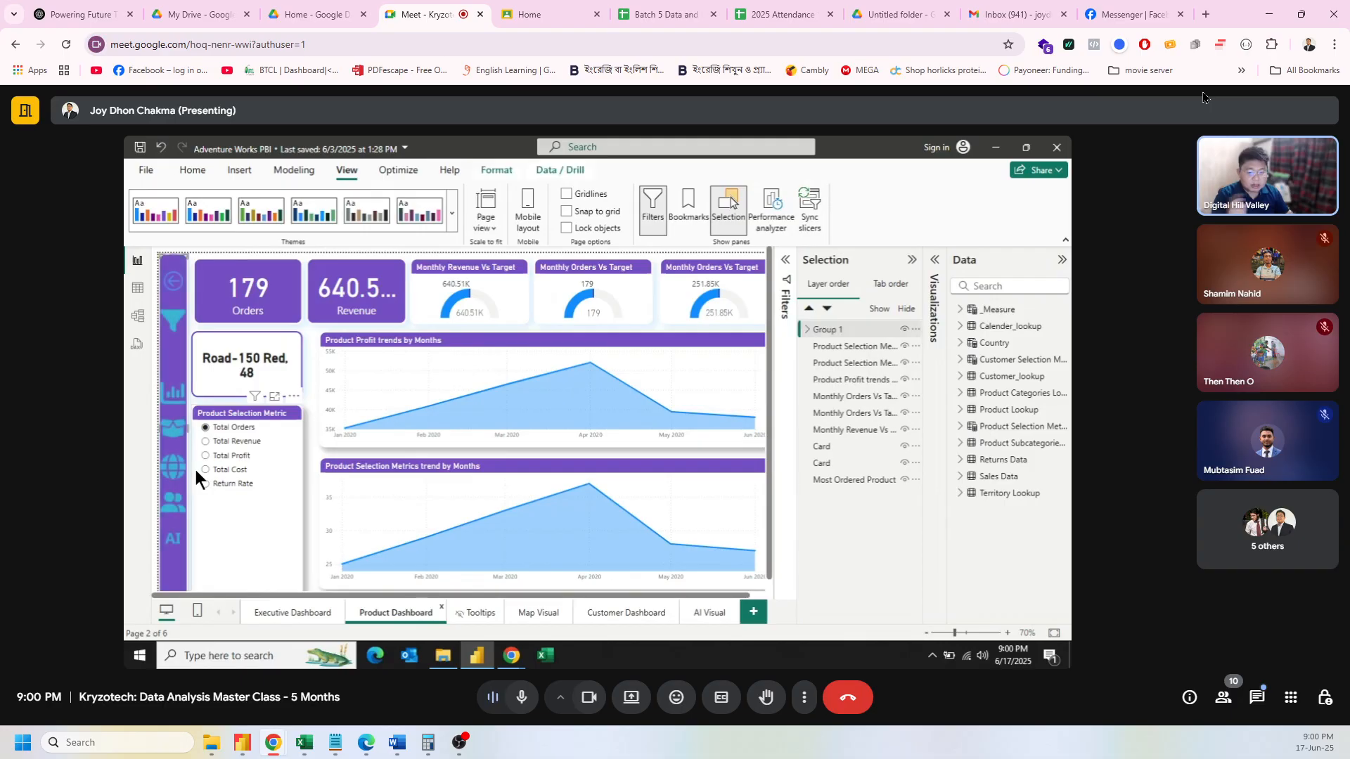
pyautogui.click(520, 611)
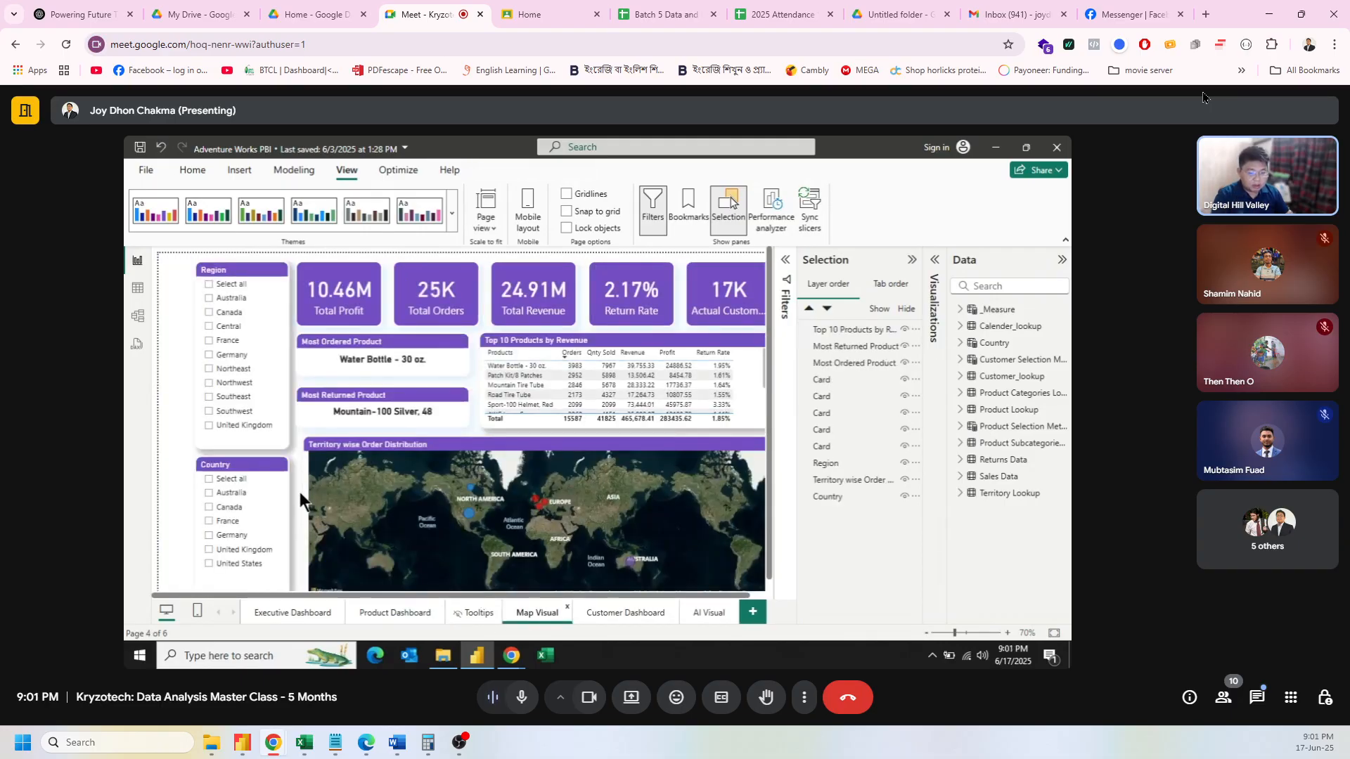
pyautogui.hotkey('ctrl', 'v')
pyautogui.click(627, 611)
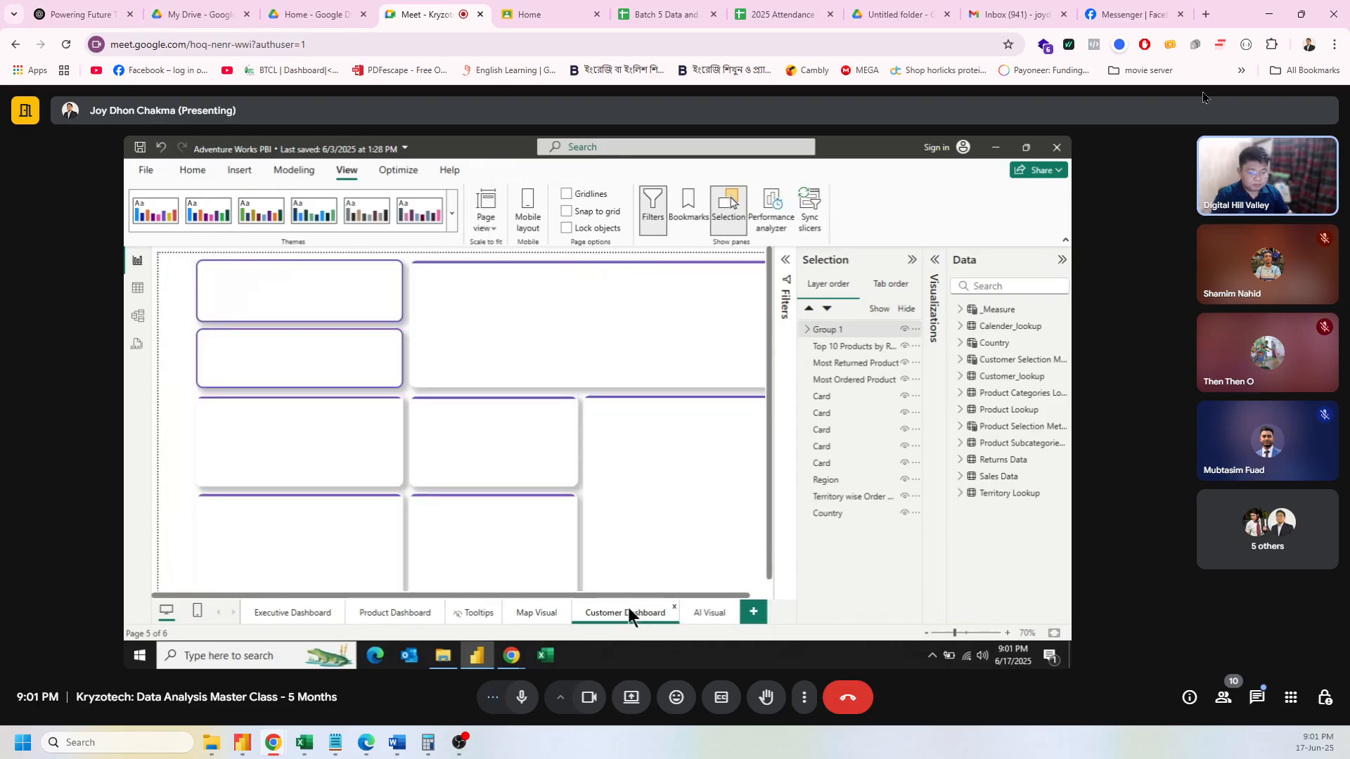
pyautogui.hotkey('ctrl', 'v')
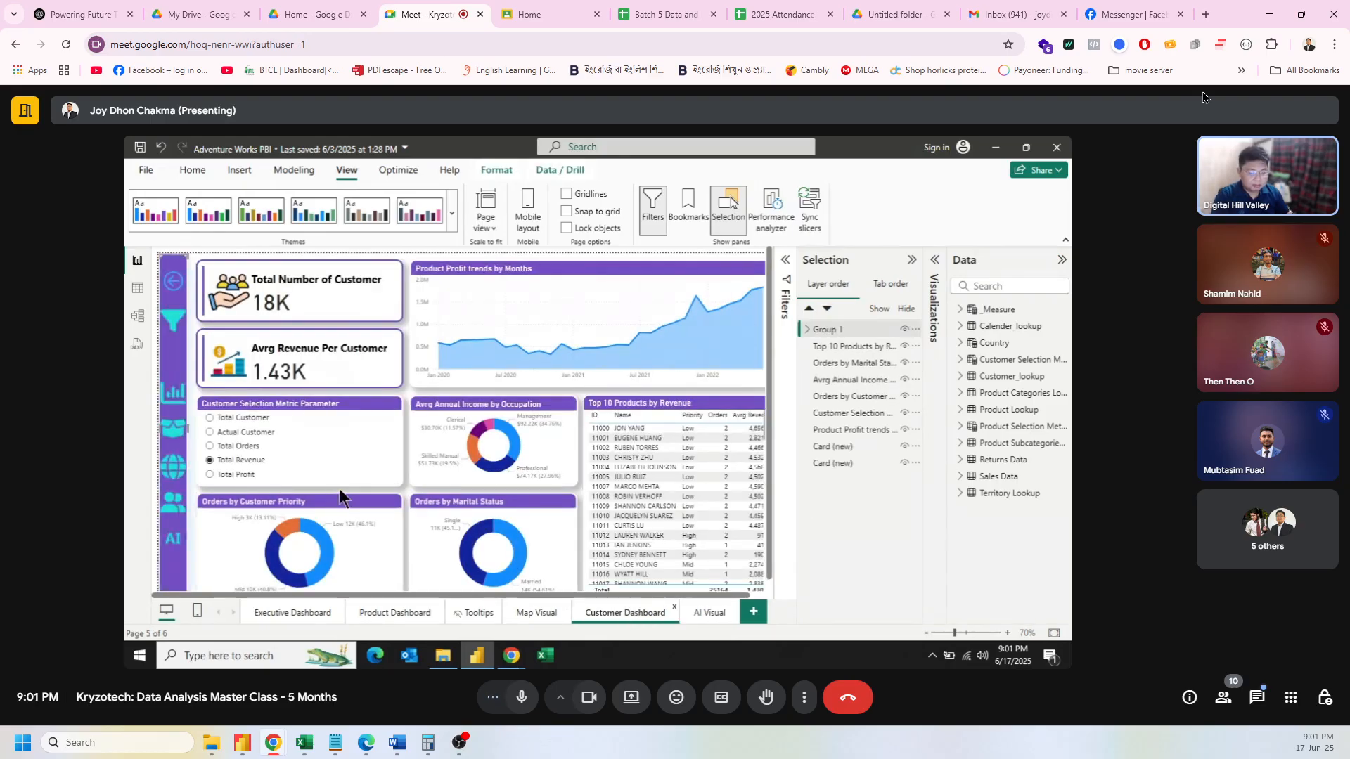
pyautogui.click(703, 611)
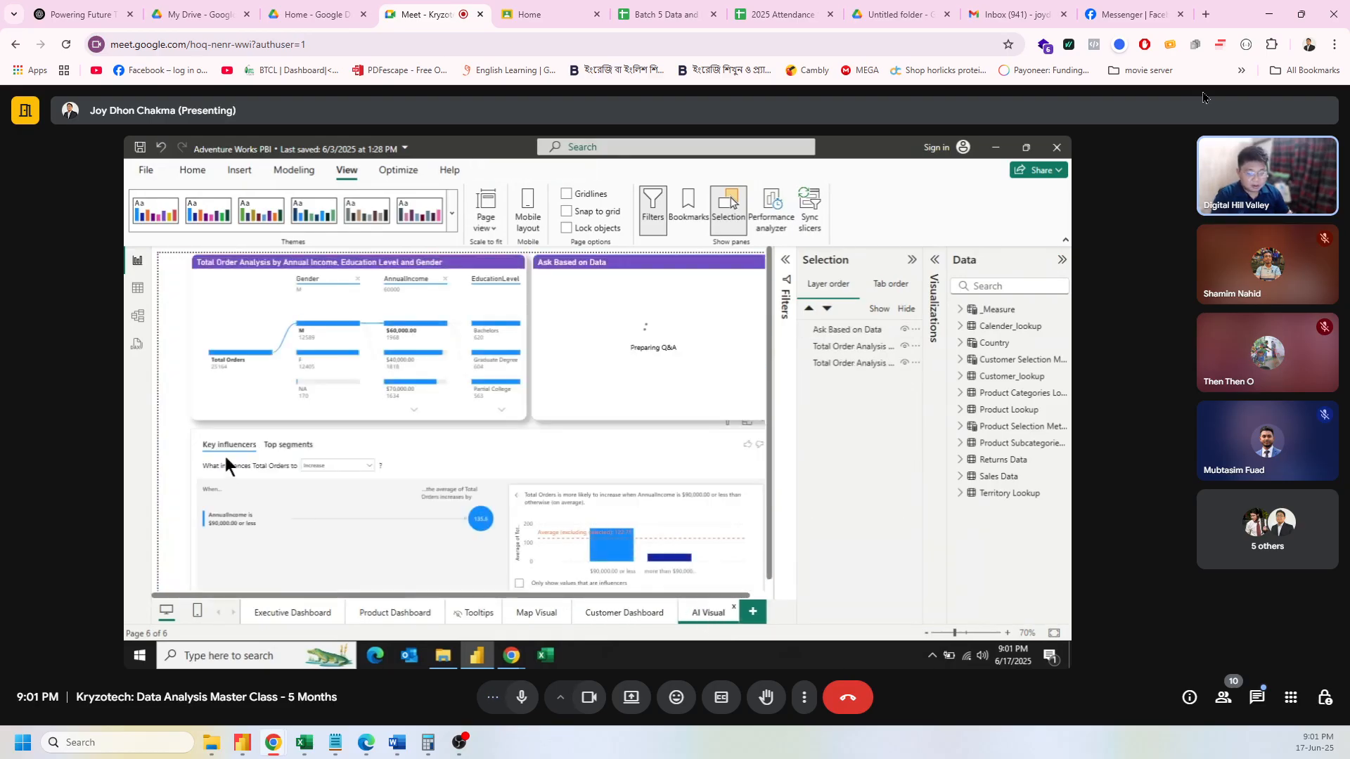
pyautogui.hotkey('ctrl', 'v')
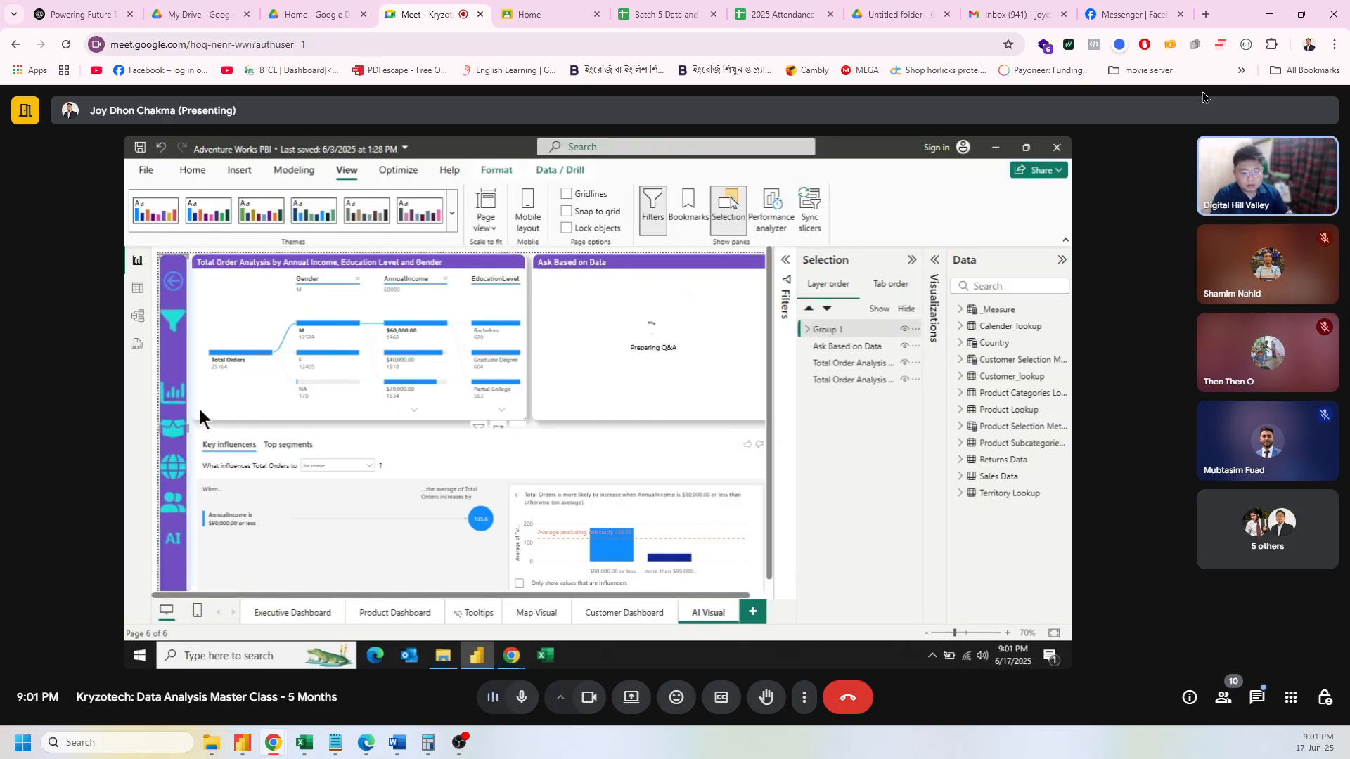
# Step: Shift the AI Visual page's decomposition tree and Key influencers visuals clear of the sidebar
pyautogui.click(201, 383)
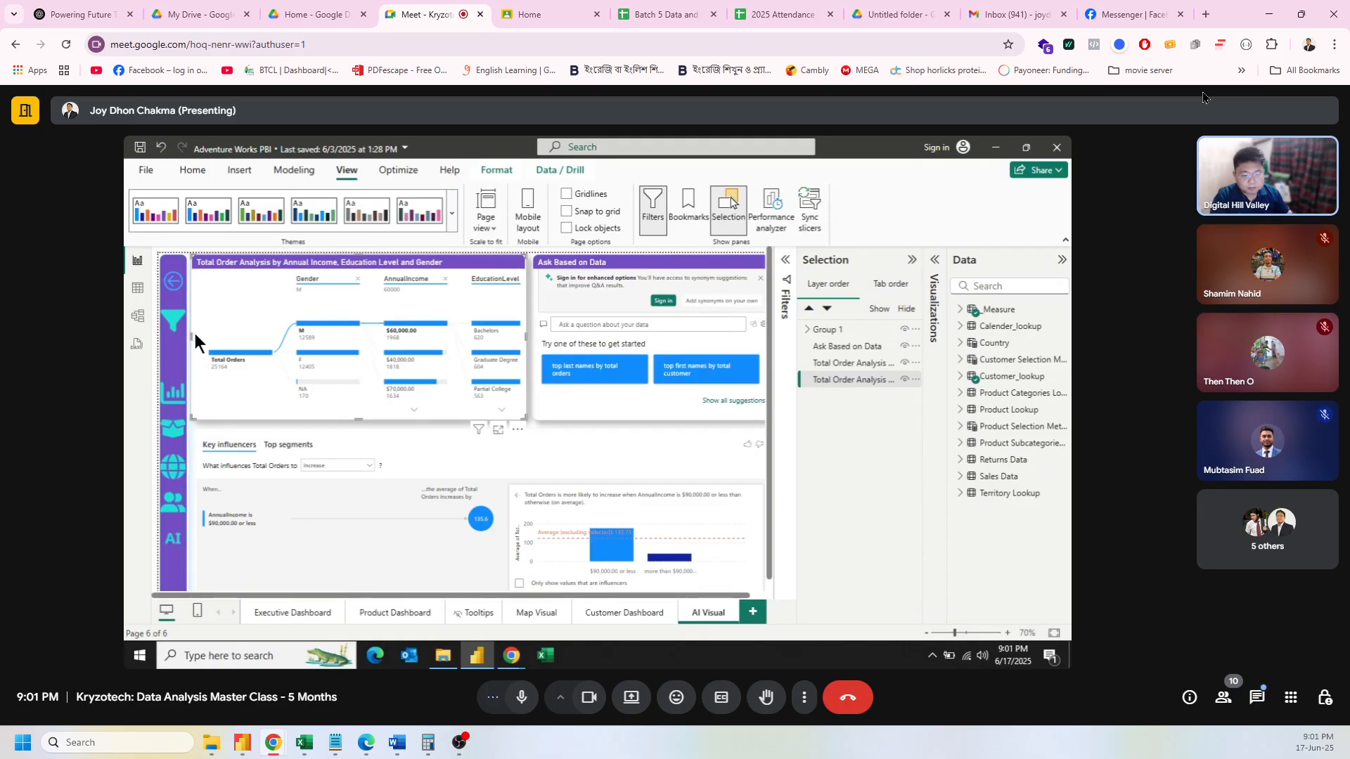
pyautogui.moveTo(192, 335); pyautogui.dragTo(197, 334)
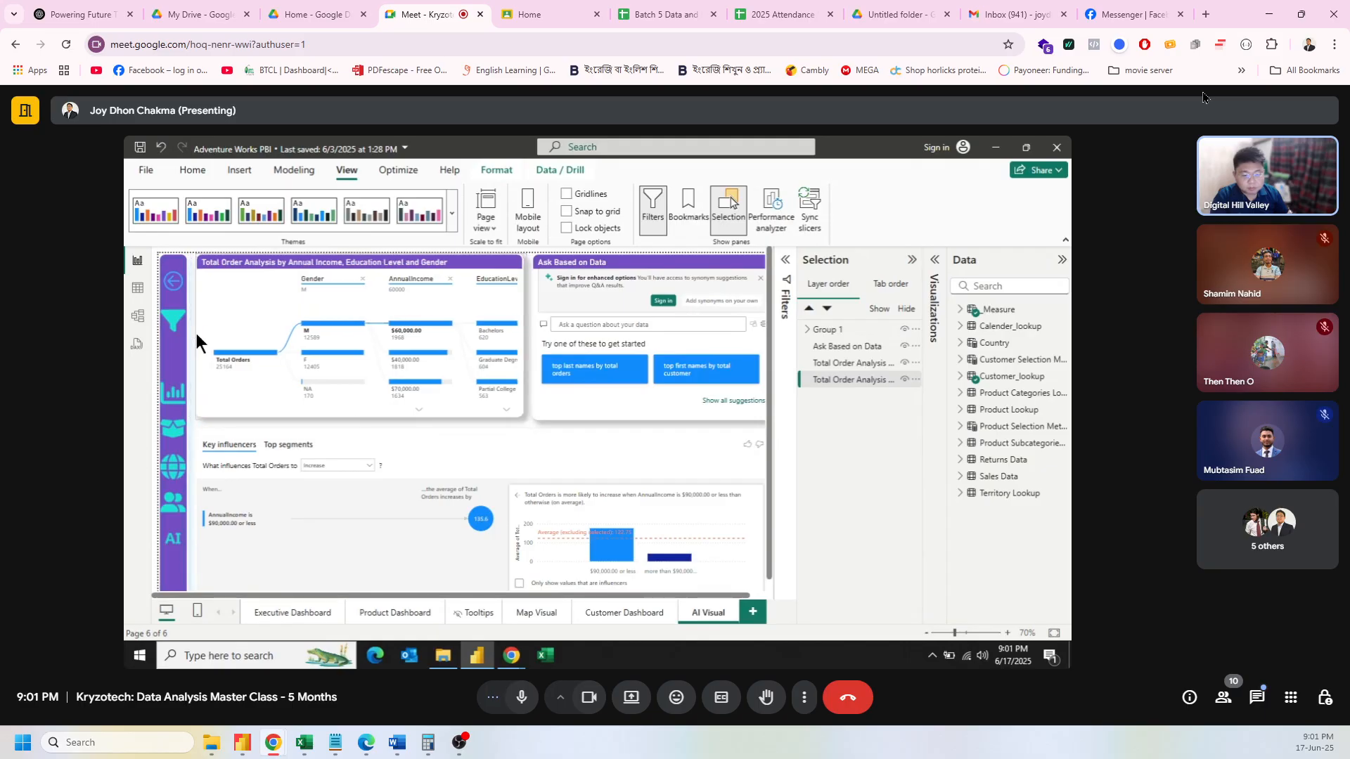
pyautogui.click(196, 440)
pyautogui.moveTo(197, 440); pyautogui.dragTo(202, 440)
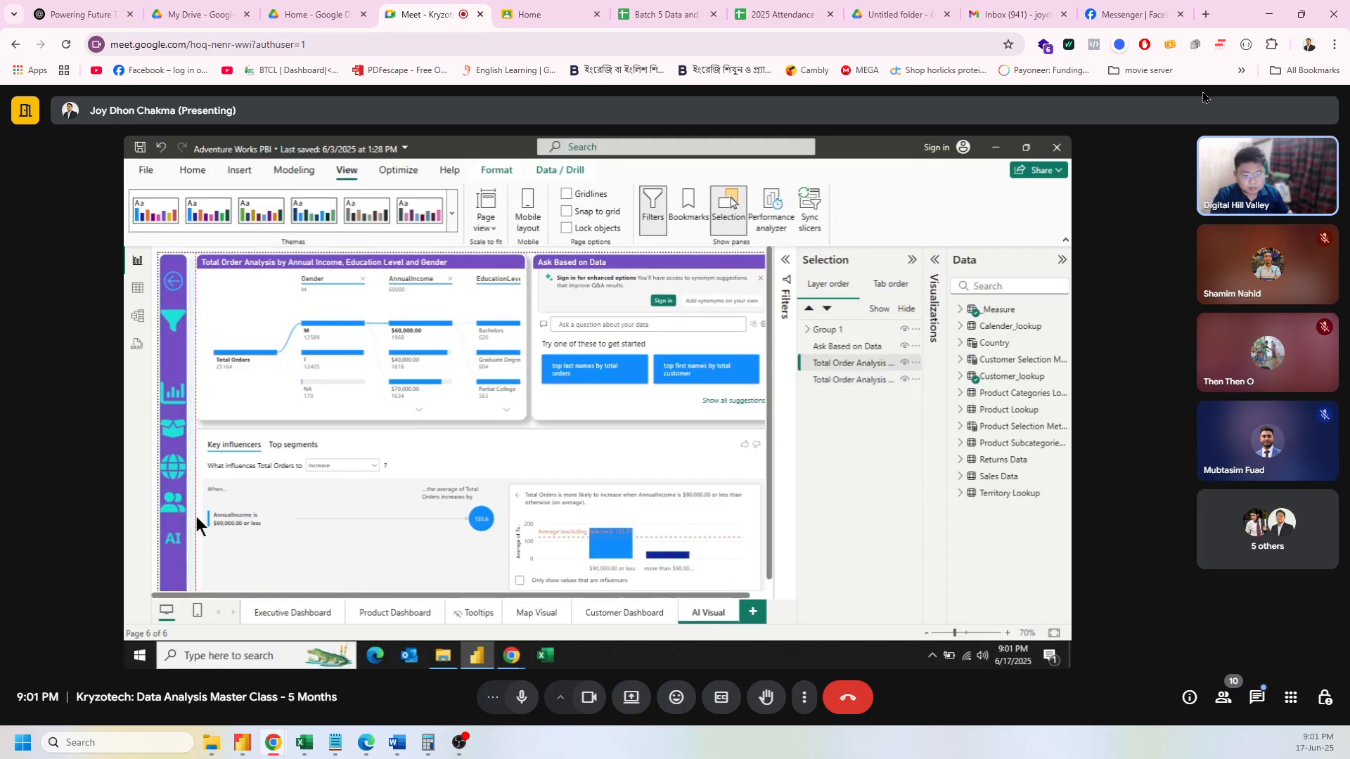
pyautogui.click(193, 419)
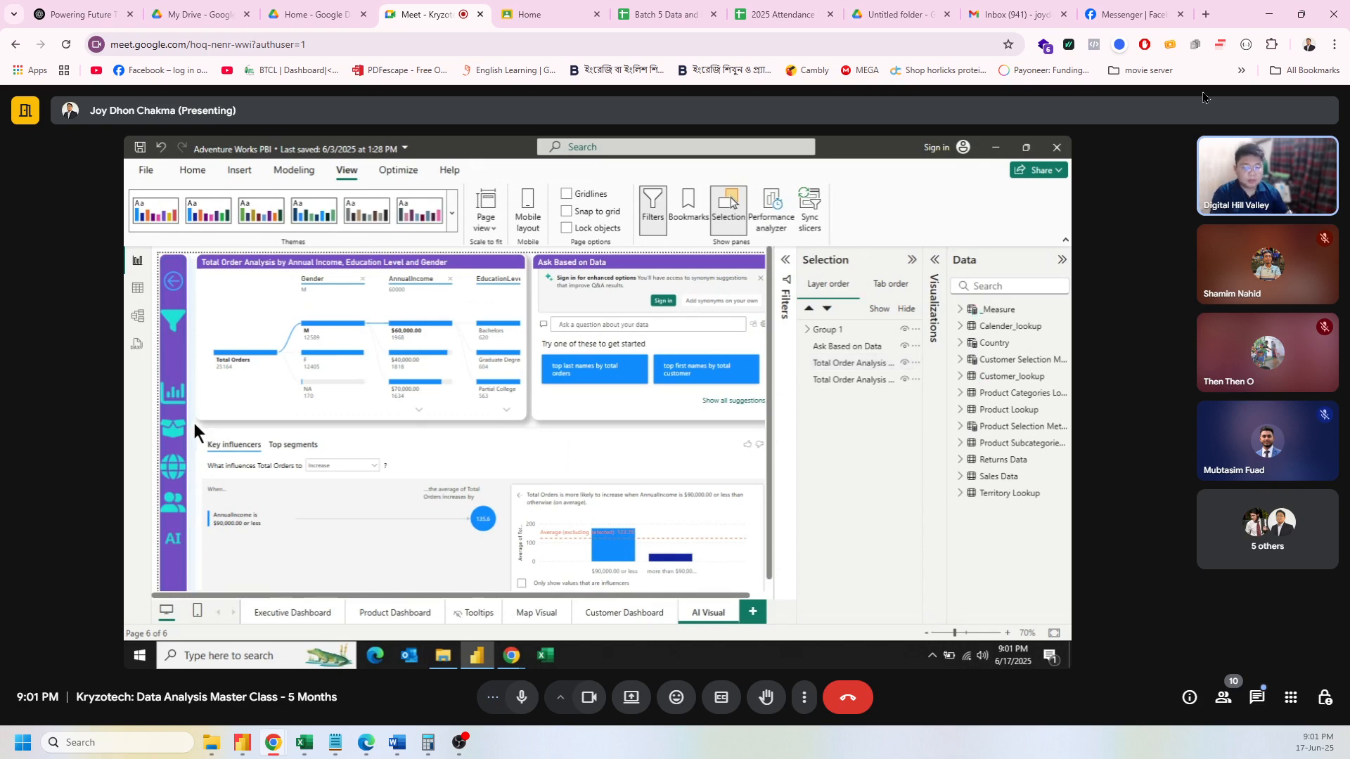
pyautogui.click(268, 607)
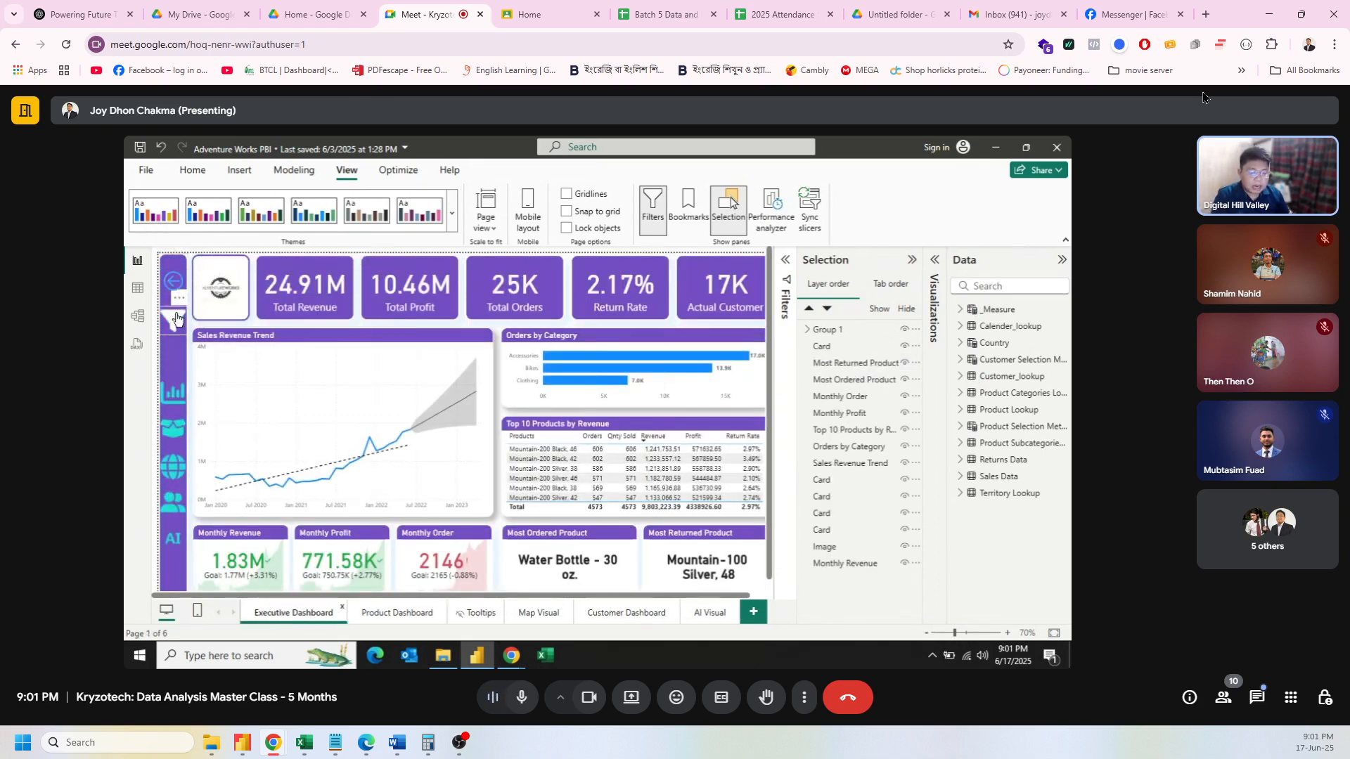
pyautogui.click(173, 402)
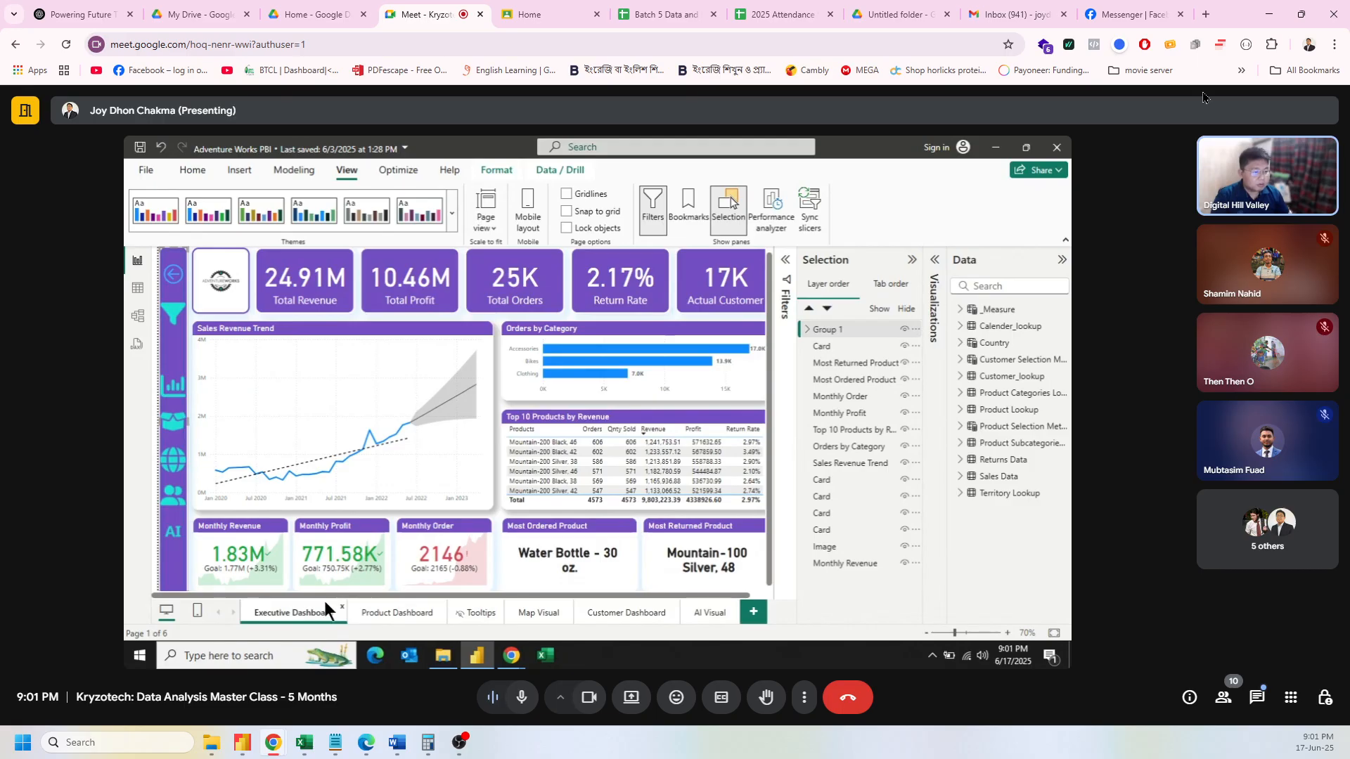
# Step: Show the Bookmarks pane alongside the Selection pane on the Executive Dashboard page
pyautogui.click(682, 206)
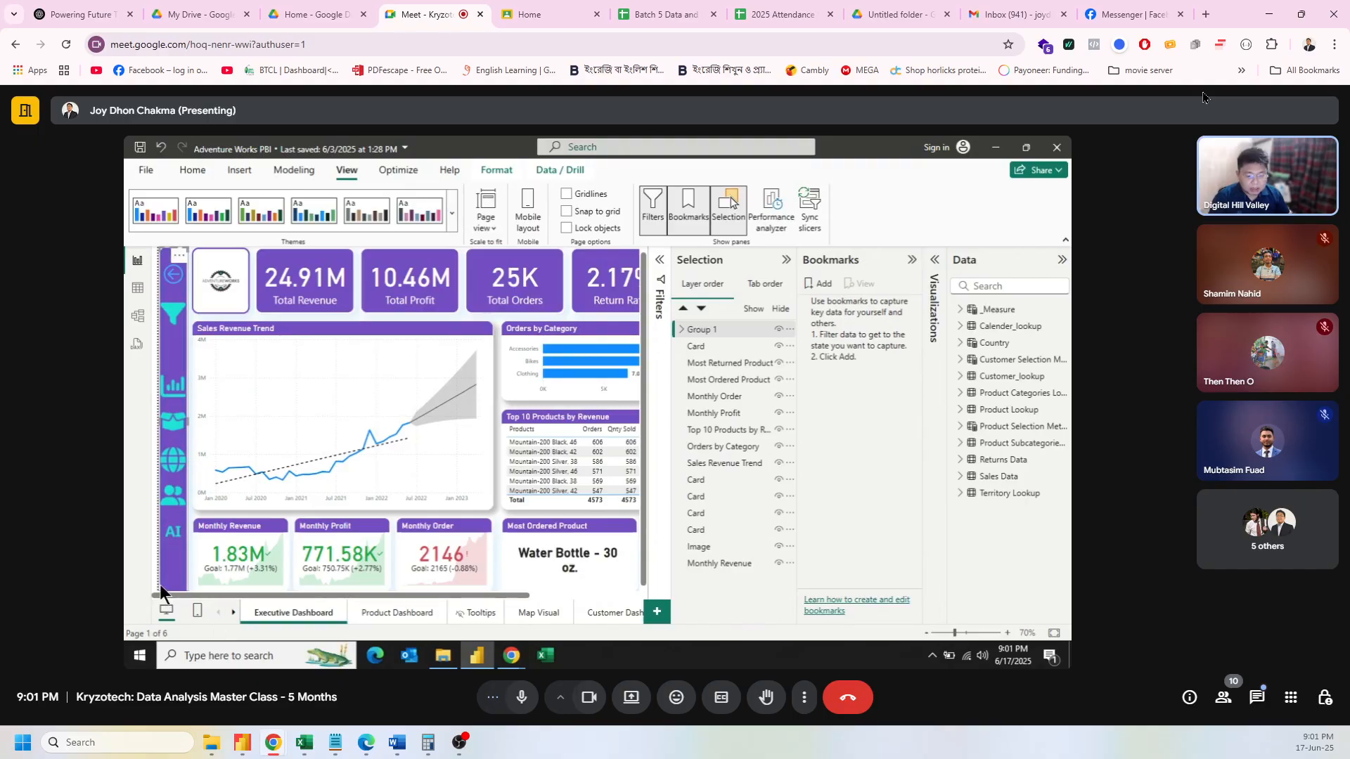
pyautogui.click(203, 588)
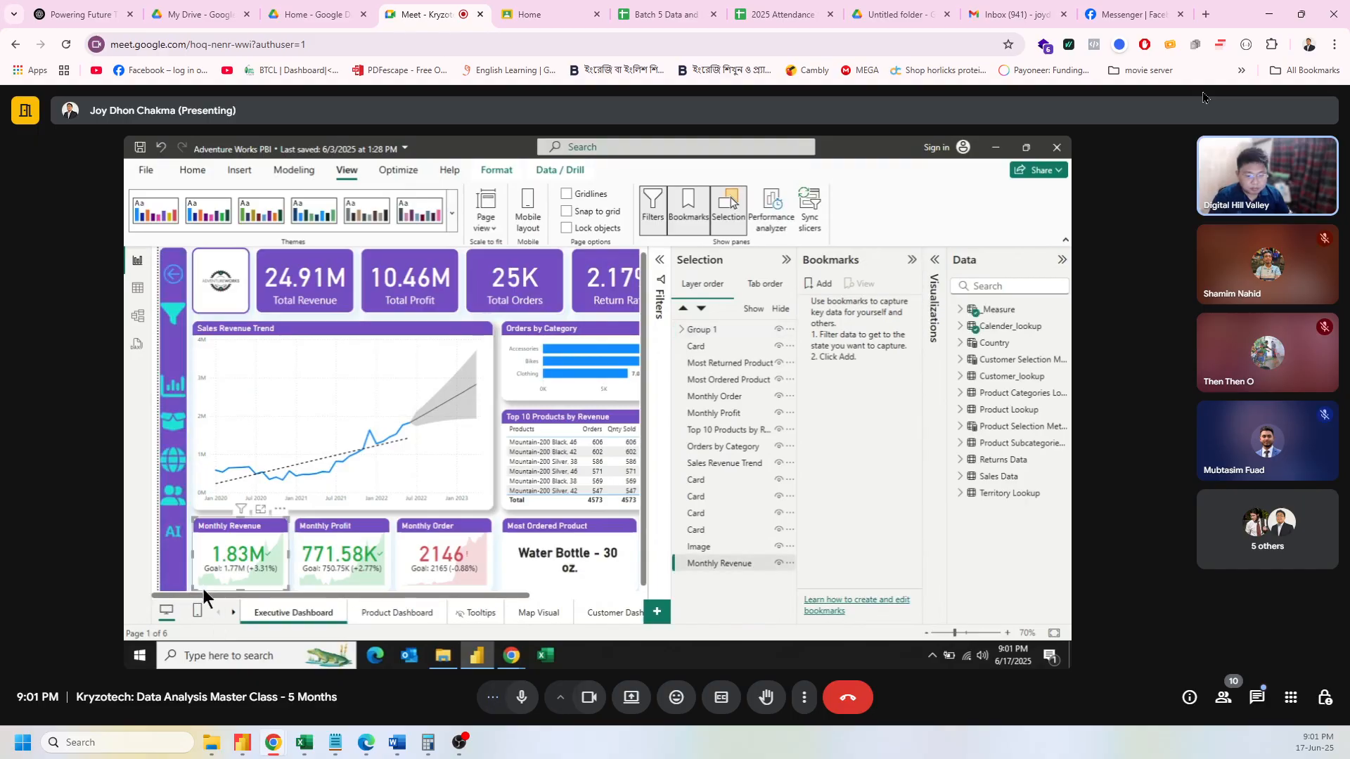
pyautogui.click(190, 520)
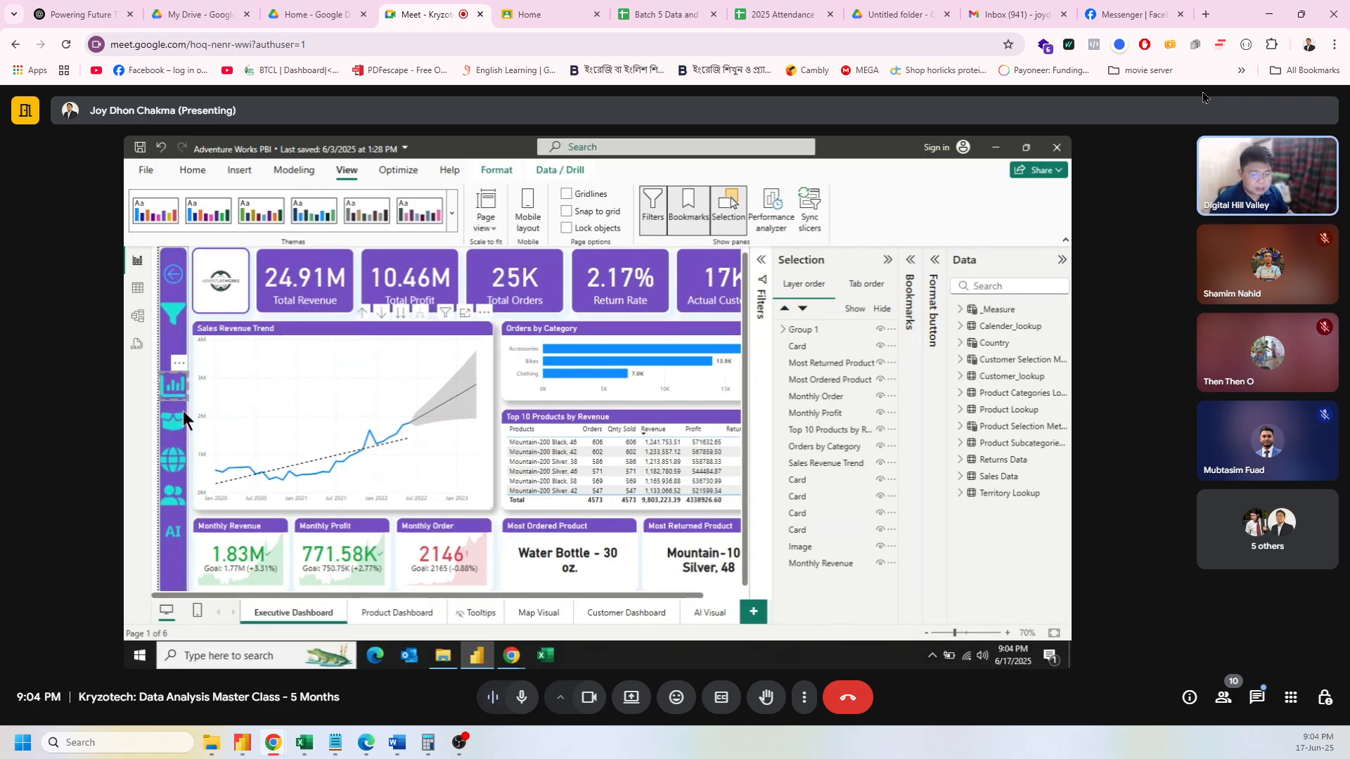
# Step: Expand Group 1 in the Selection pane to list its seven sidebar buttons and shape
pyautogui.click(783, 329)
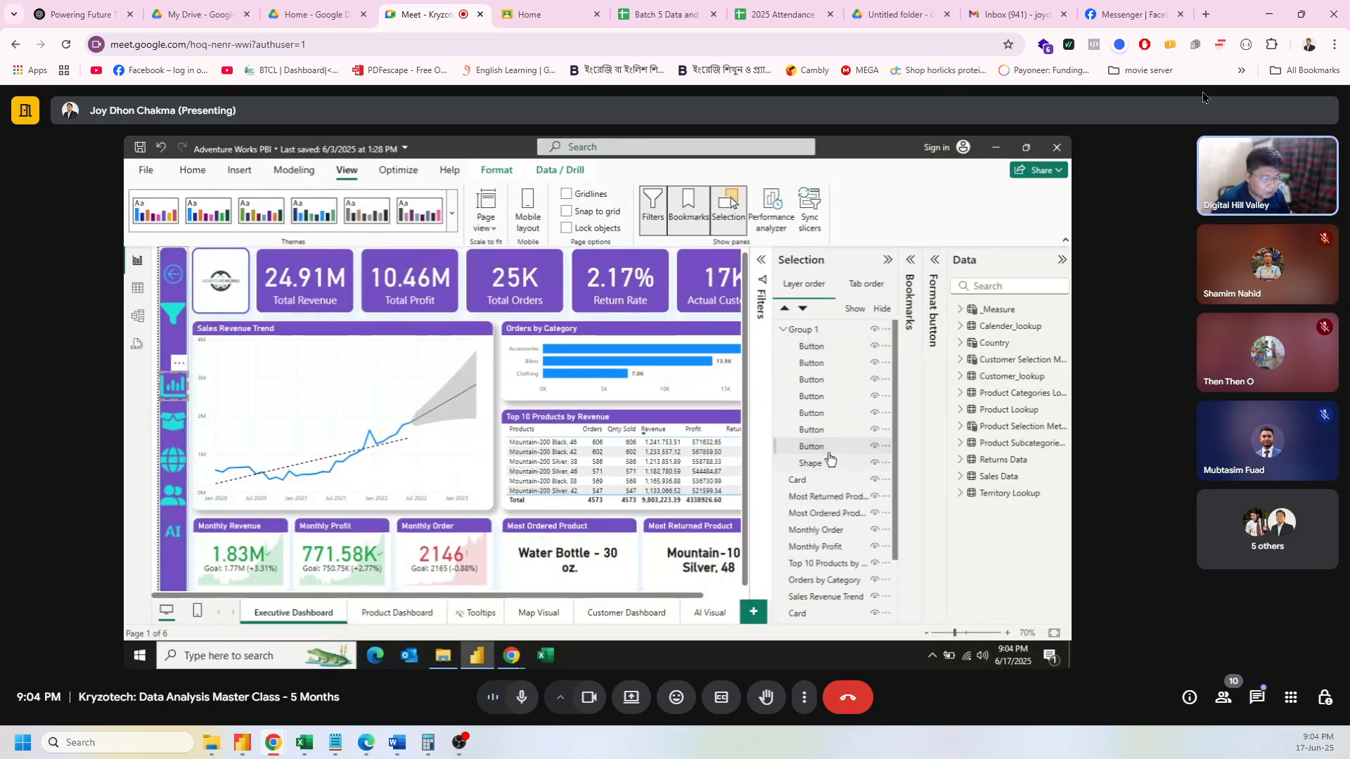
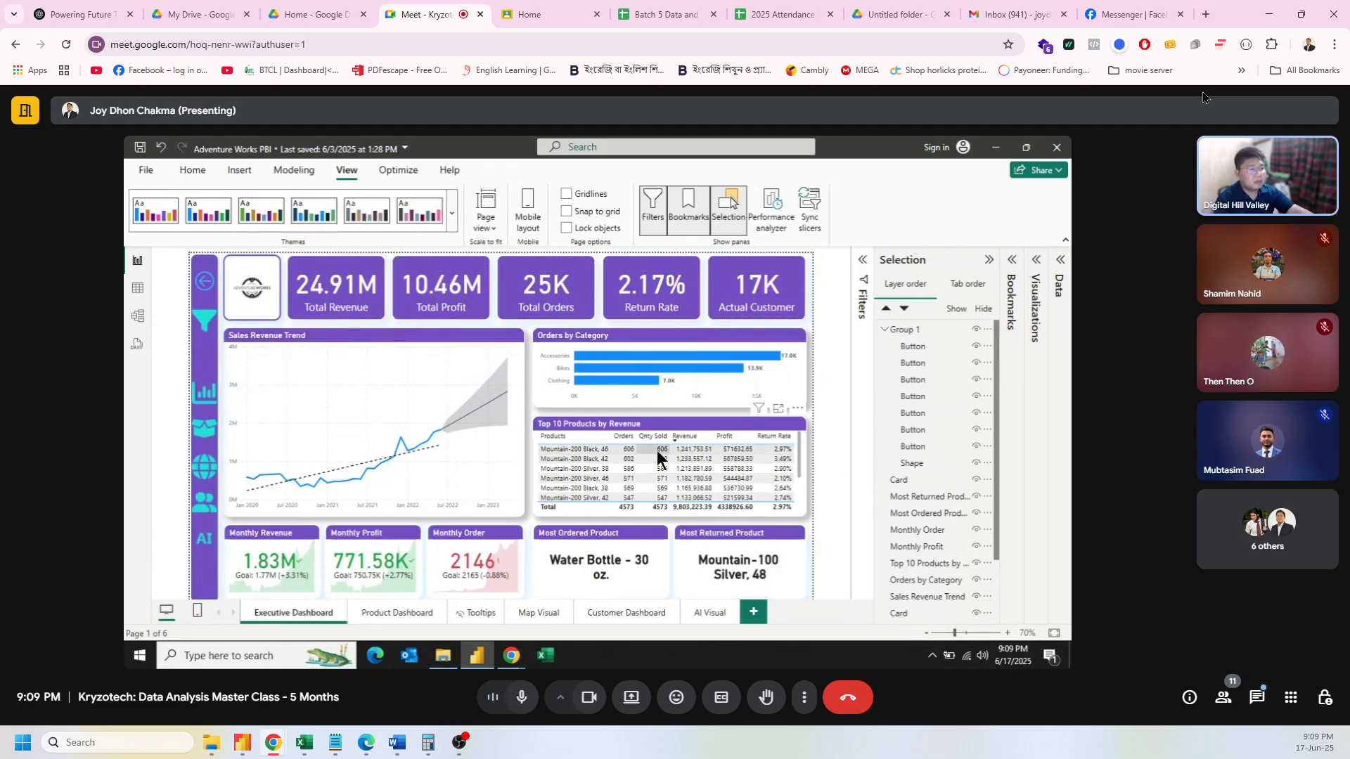
# Step: Return to Power BI and slide the purple panel shape aside, then back over the navigation icons
pyautogui.rightClick(1203, 92)
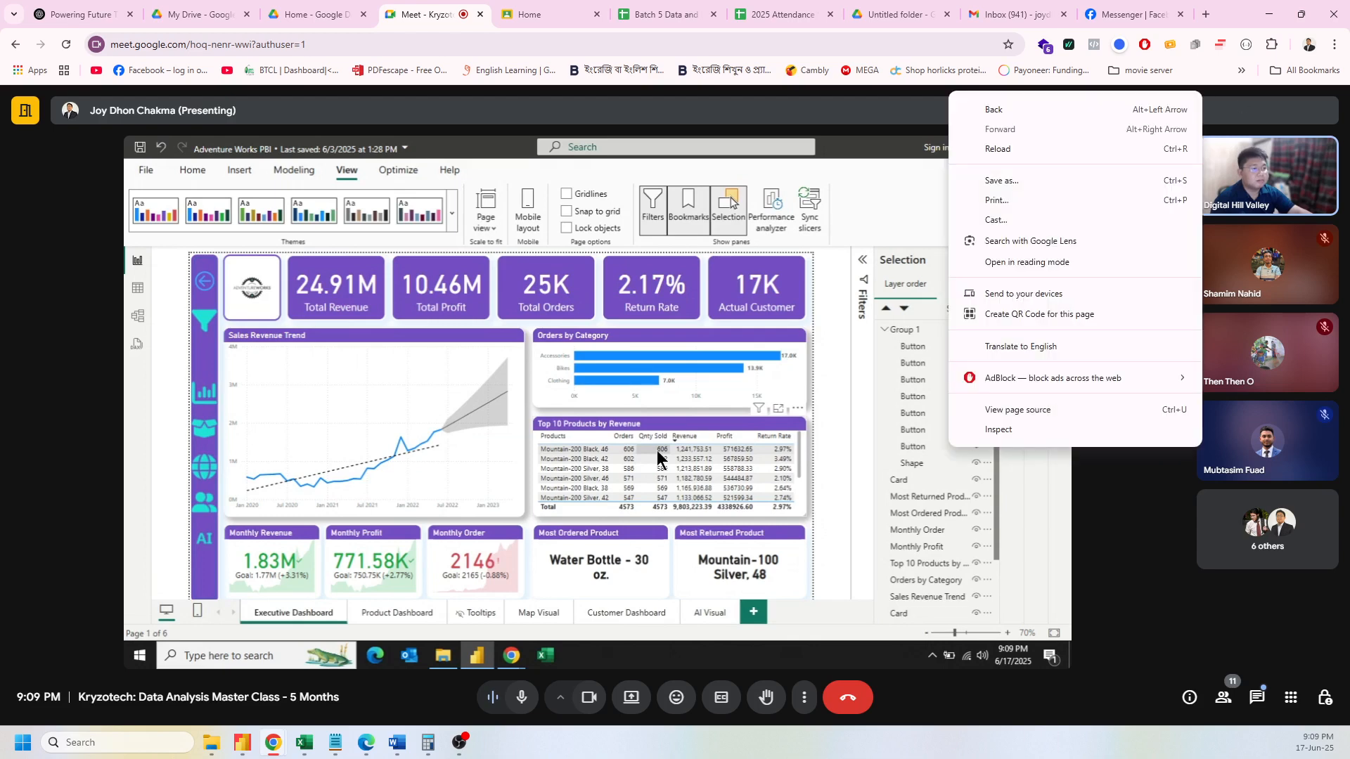
pyautogui.press('Escape')
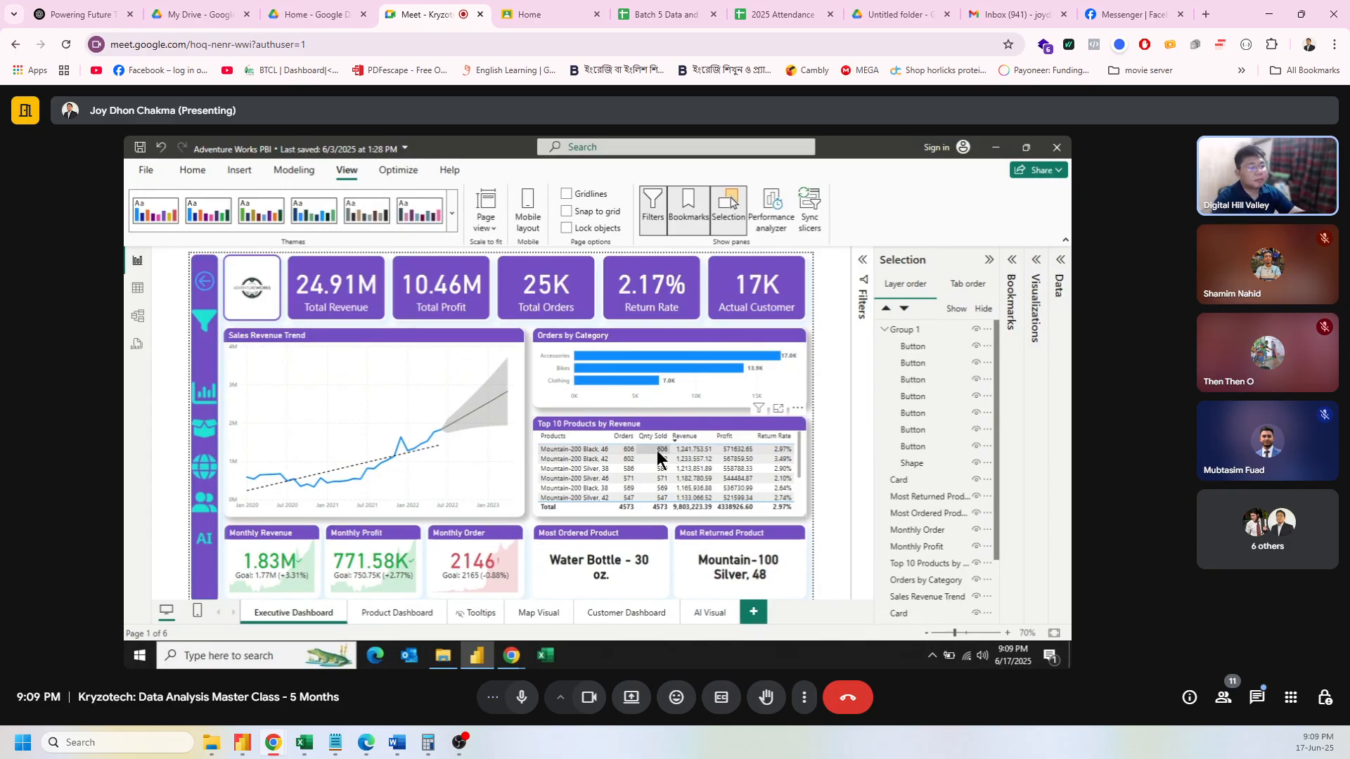
pyautogui.hotkey('alt', 'Tab')
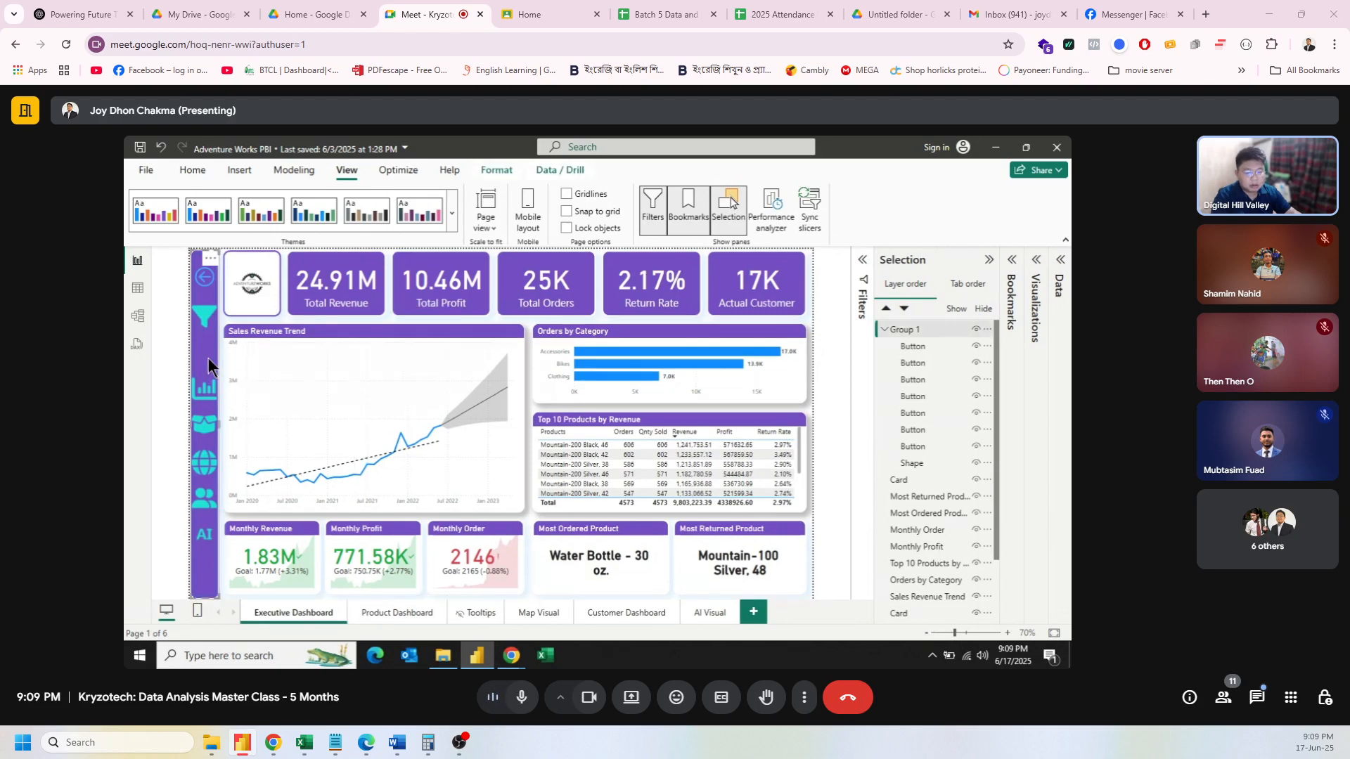
pyautogui.click(208, 357)
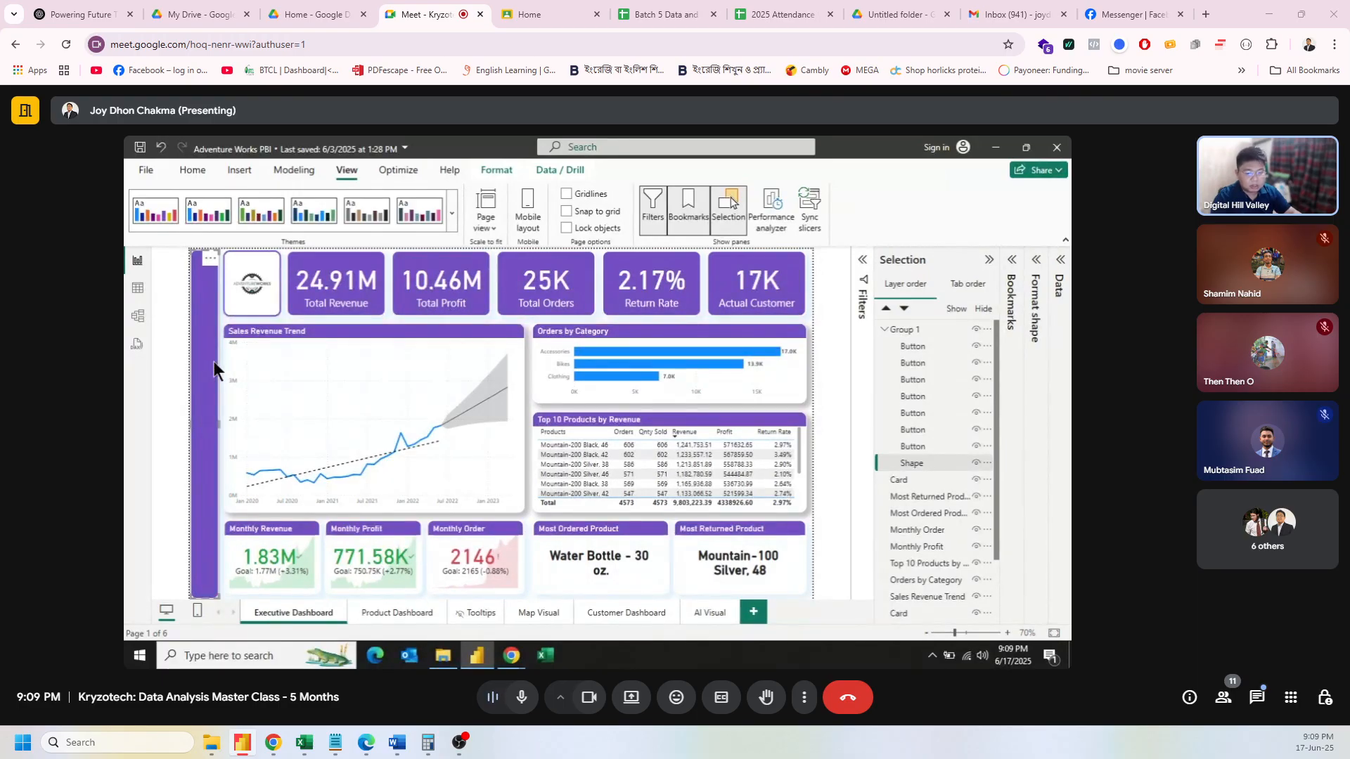
pyautogui.moveTo(214, 362); pyautogui.dragTo(348, 440)
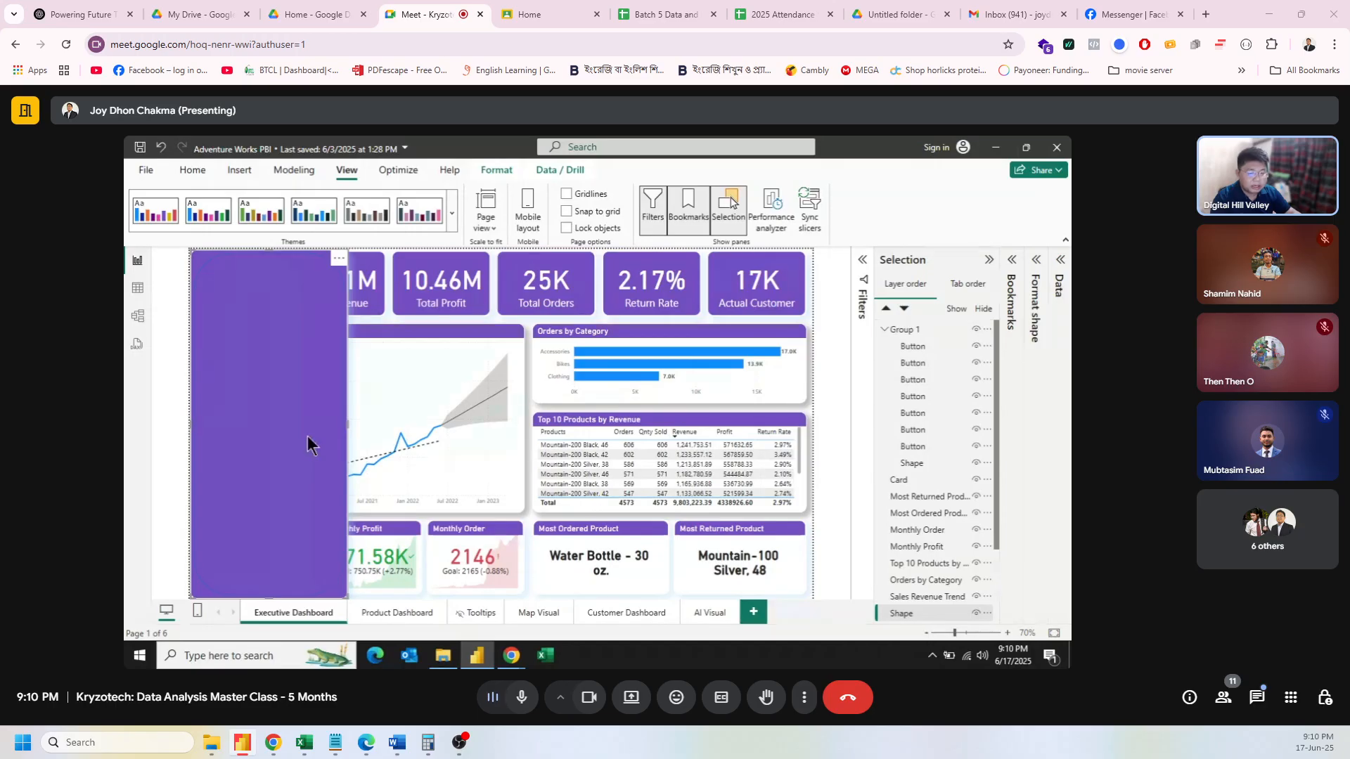
pyautogui.moveTo(306, 436); pyautogui.dragTo(423, 447)
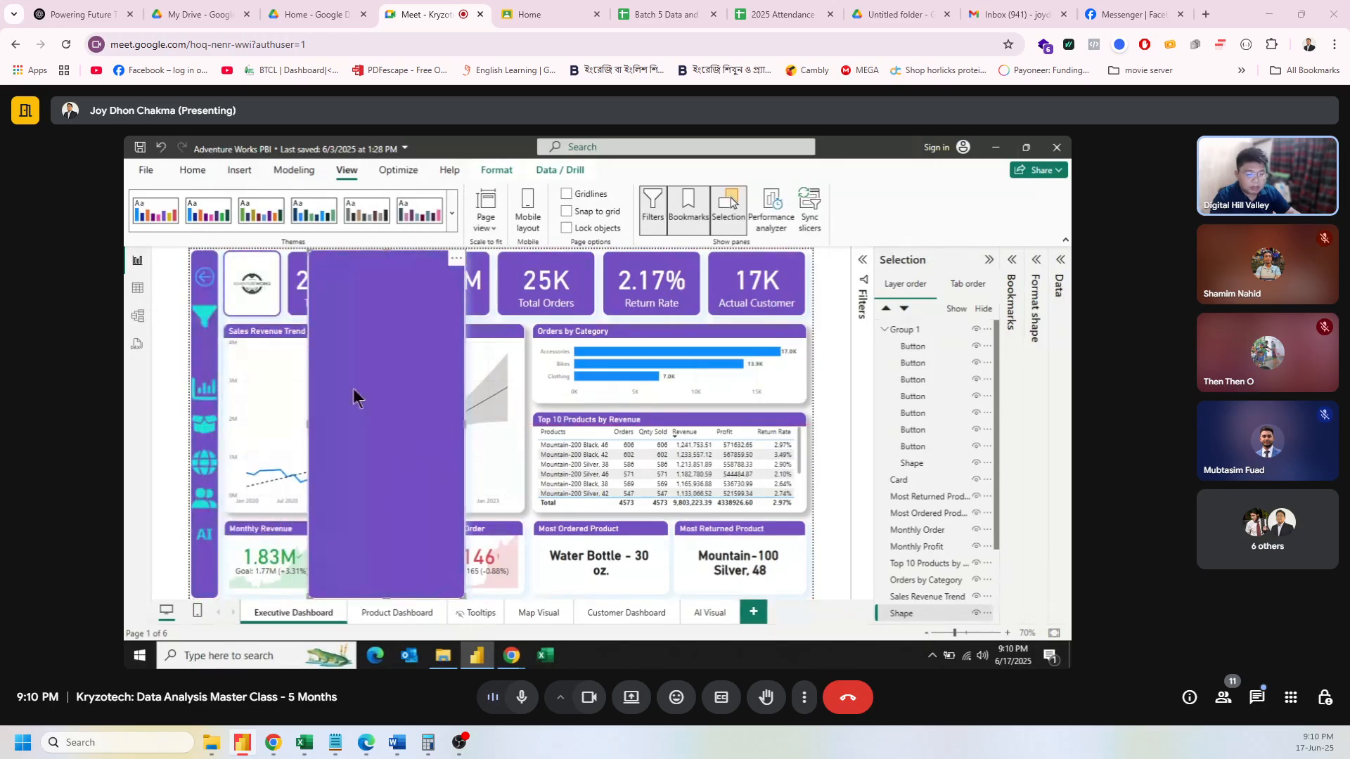
pyautogui.moveTo(353, 398); pyautogui.dragTo(231, 385)
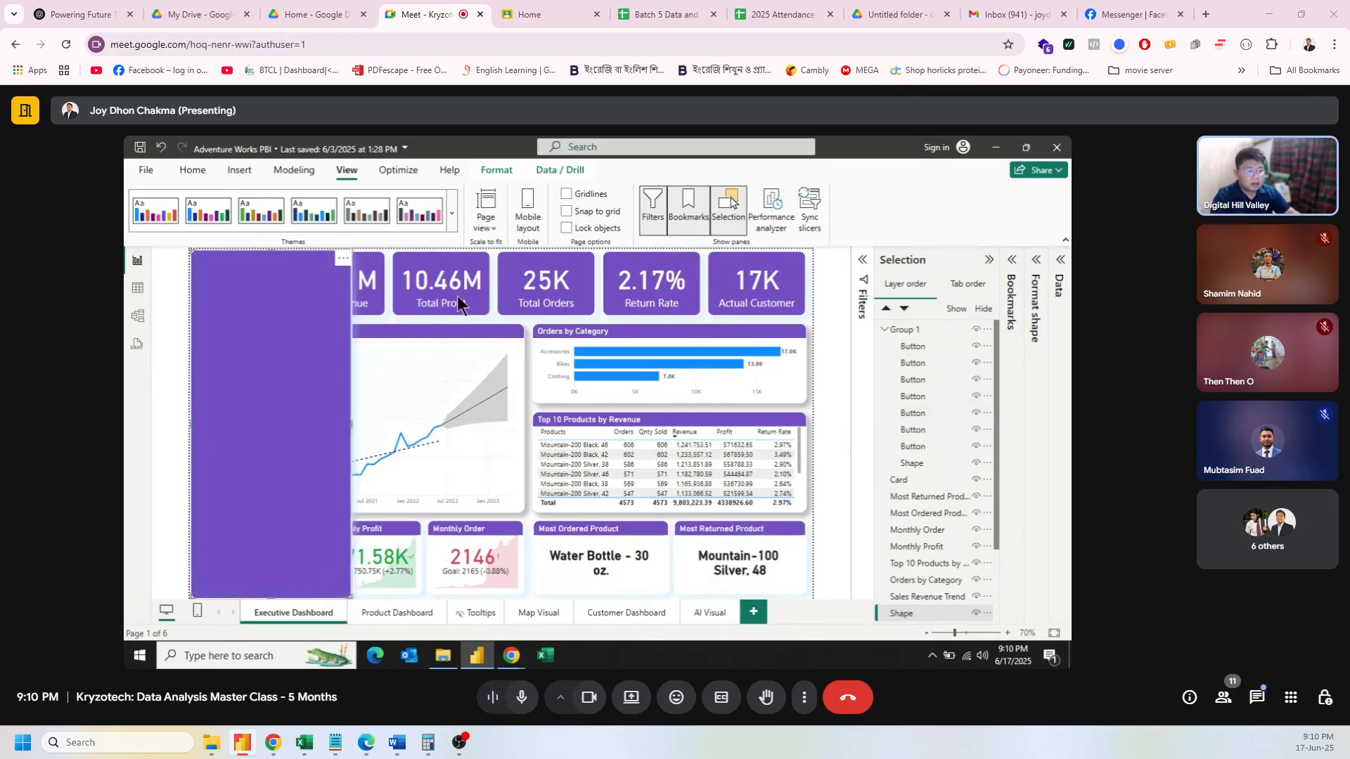
# Step: Collapse Group 1 and move the Shape layer to the top of the layer order
pyautogui.click(809, 324)
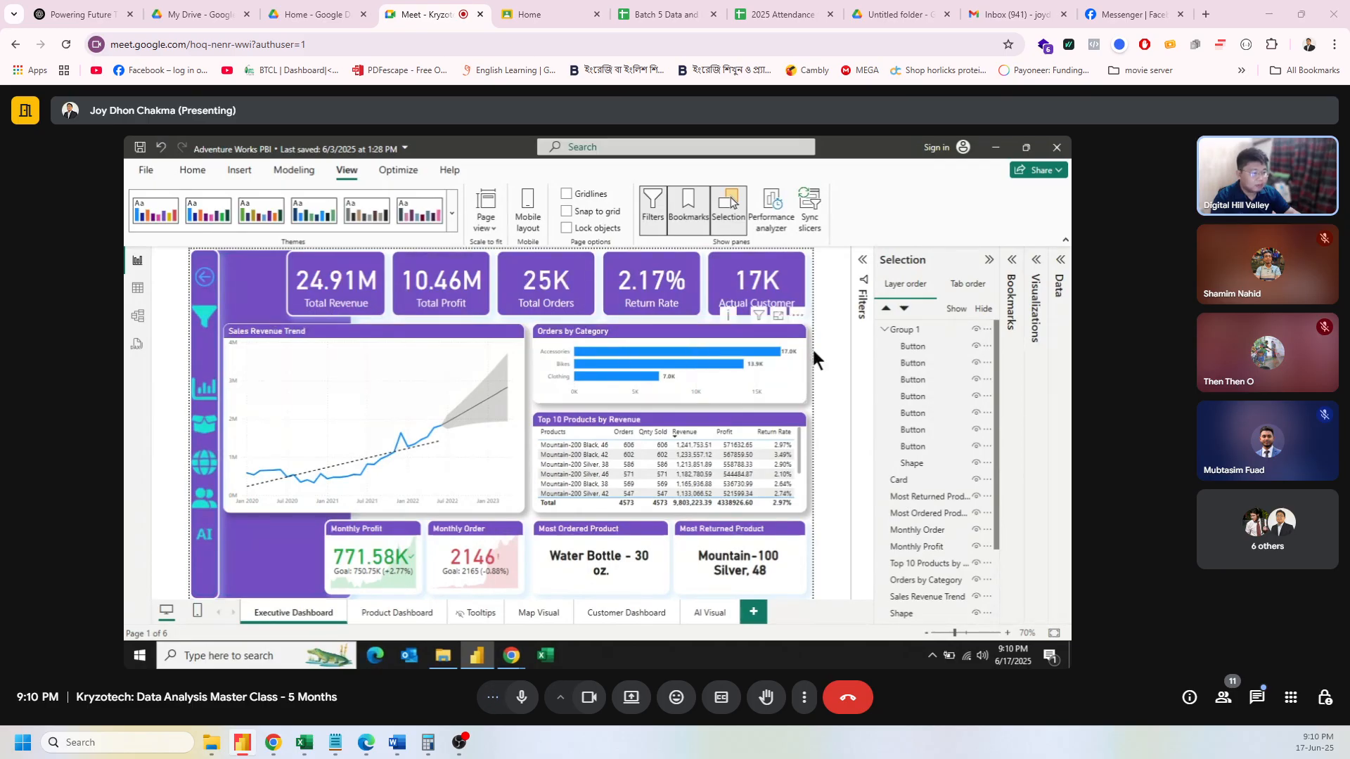
pyautogui.click(885, 330)
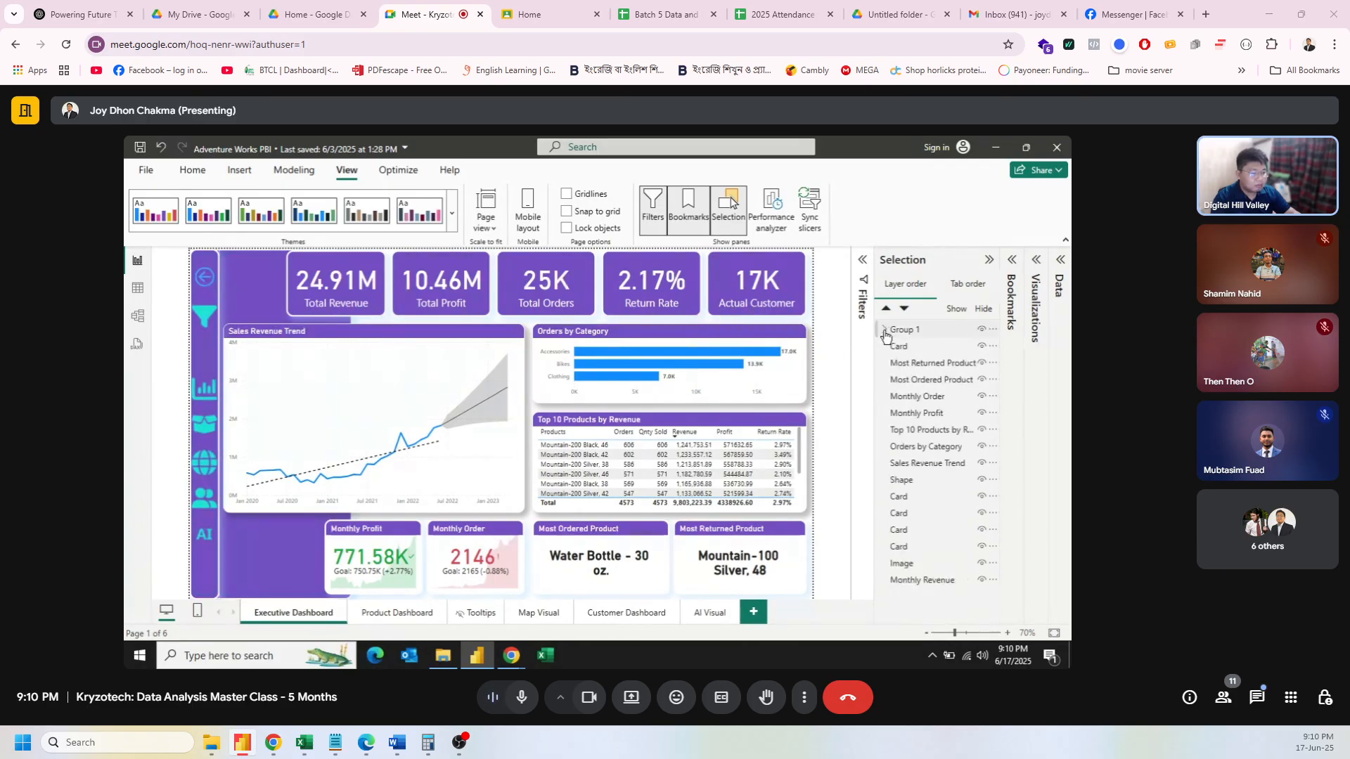
pyautogui.click(256, 284)
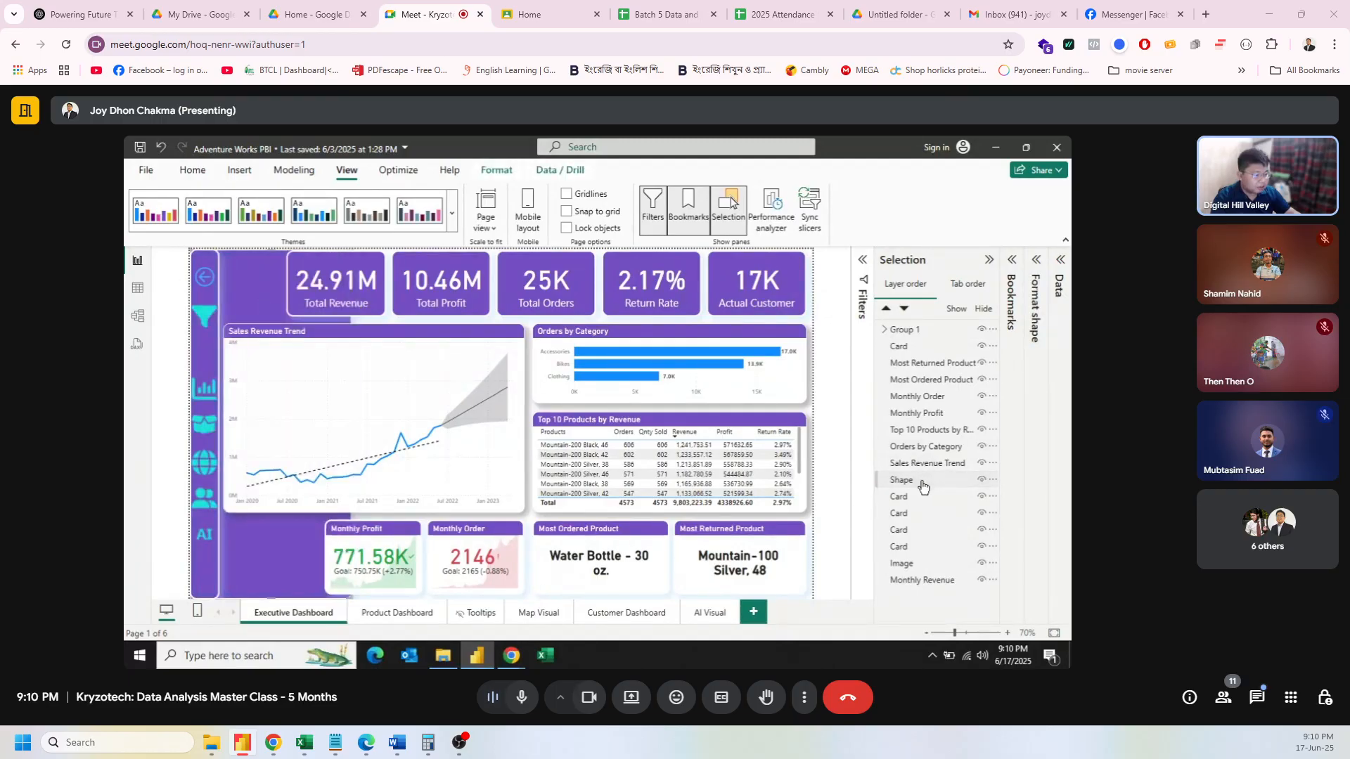
pyautogui.moveTo(923, 486); pyautogui.dragTo(911, 332)
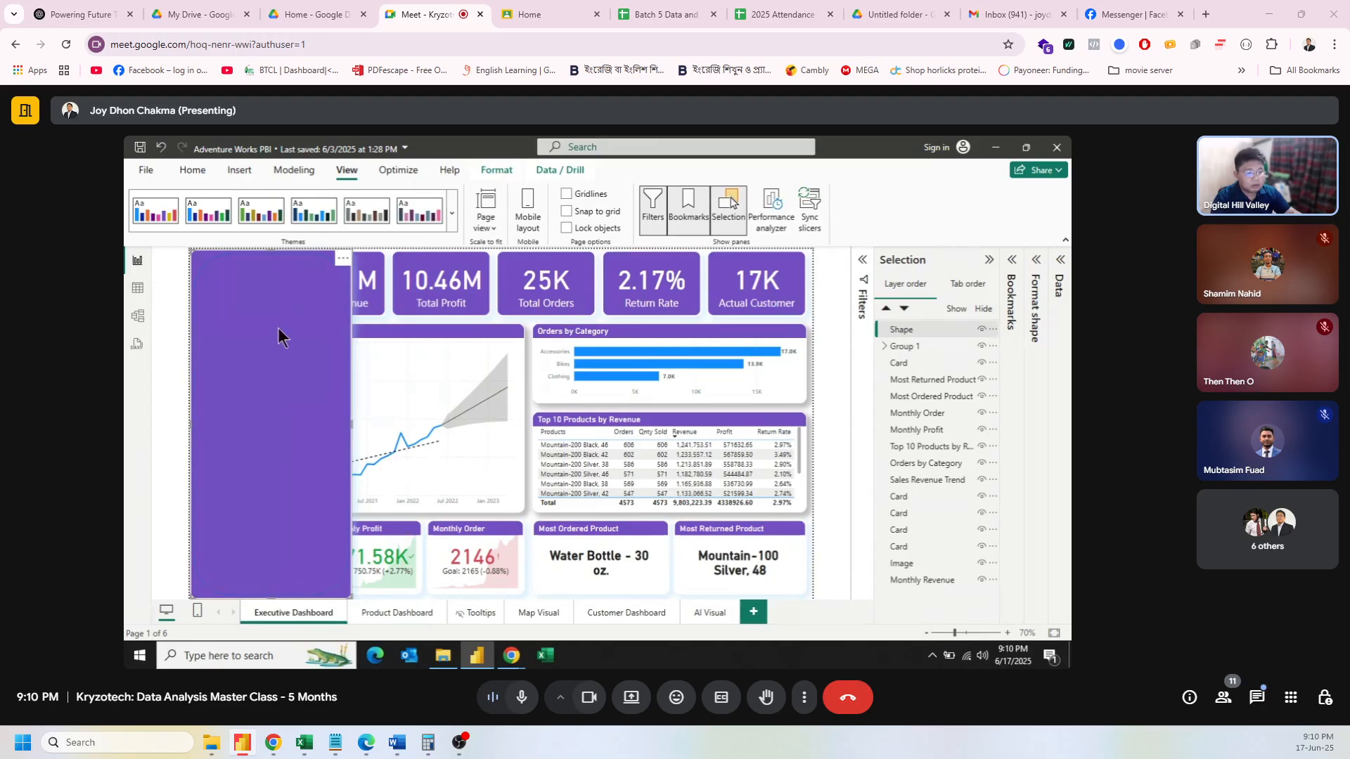
pyautogui.click(377, 320)
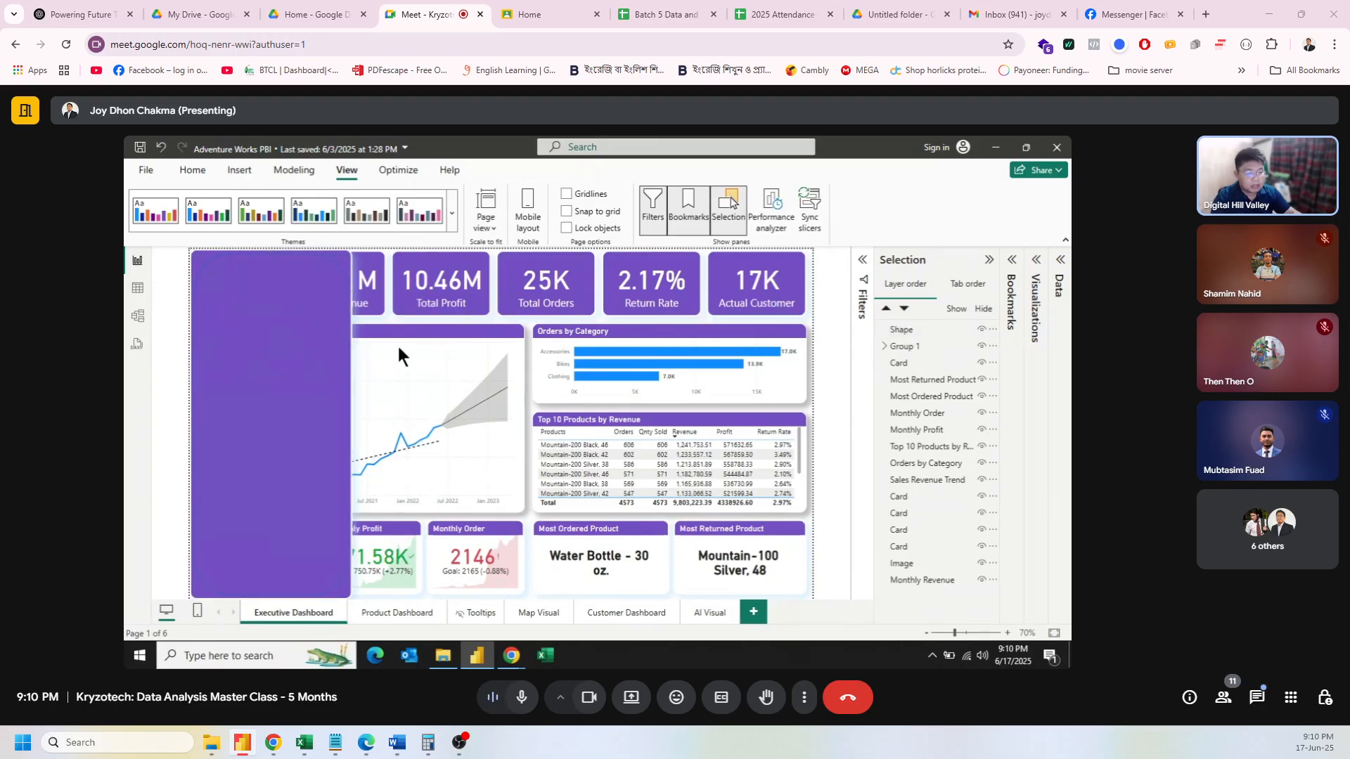
pyautogui.click(310, 335)
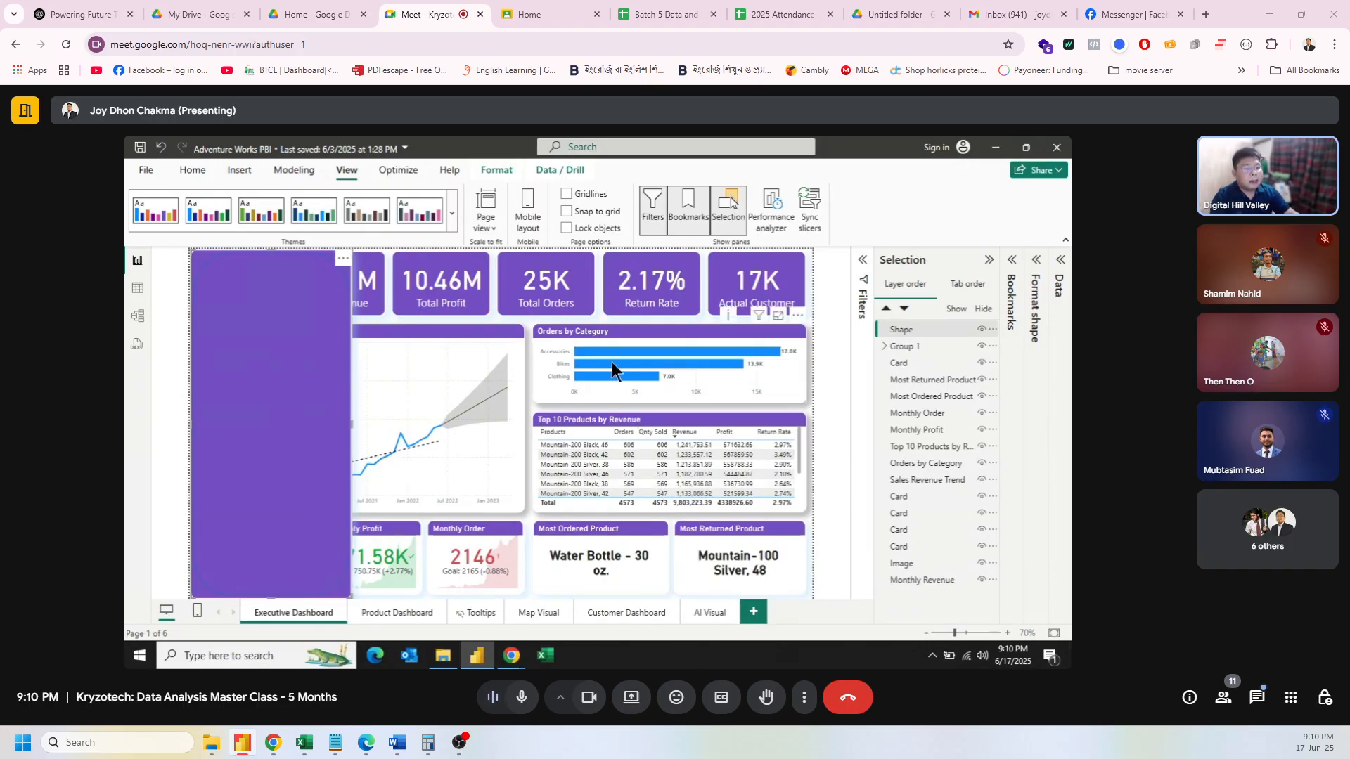
pyautogui.moveTo(611, 361)
pyautogui.click(240, 171)
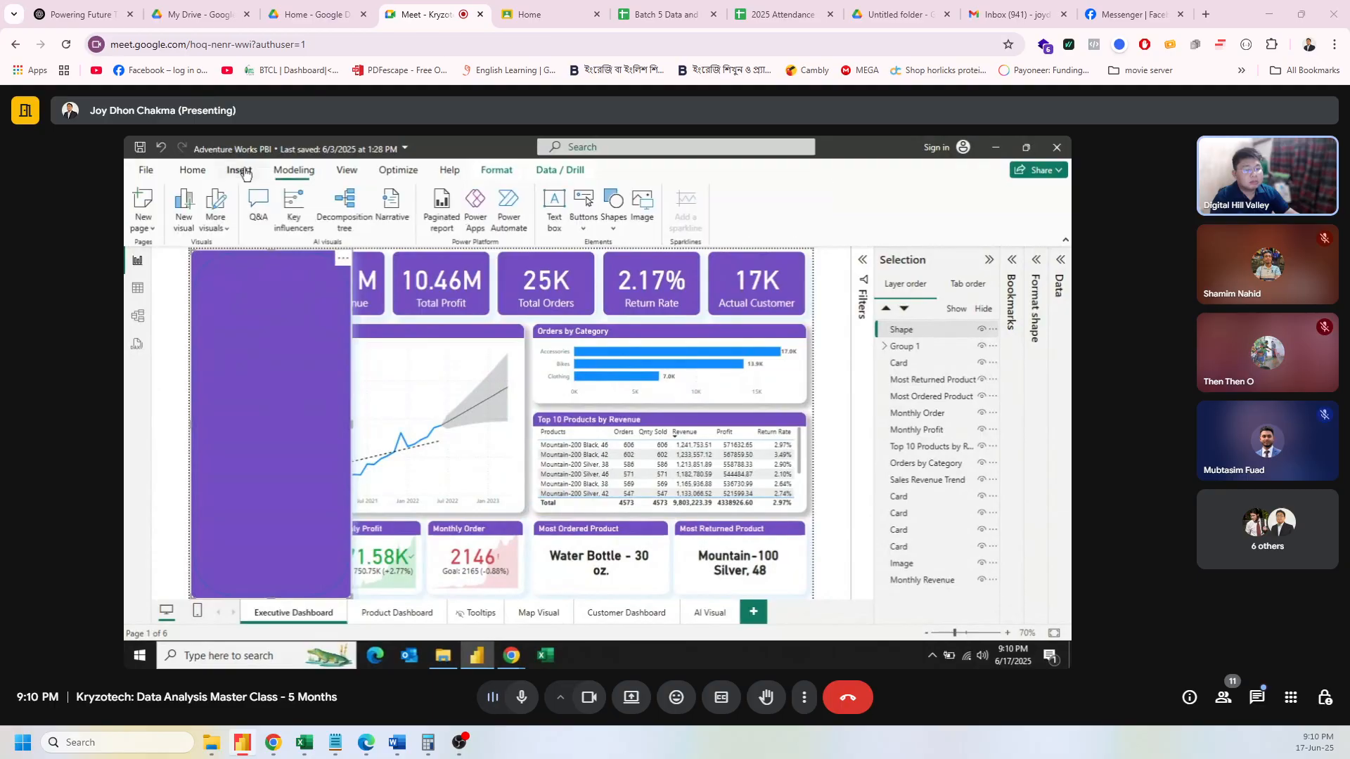
# Step: Create a fields parameter named Year holding Calender_lookup's Year field, with its slicer added
pyautogui.click(294, 171)
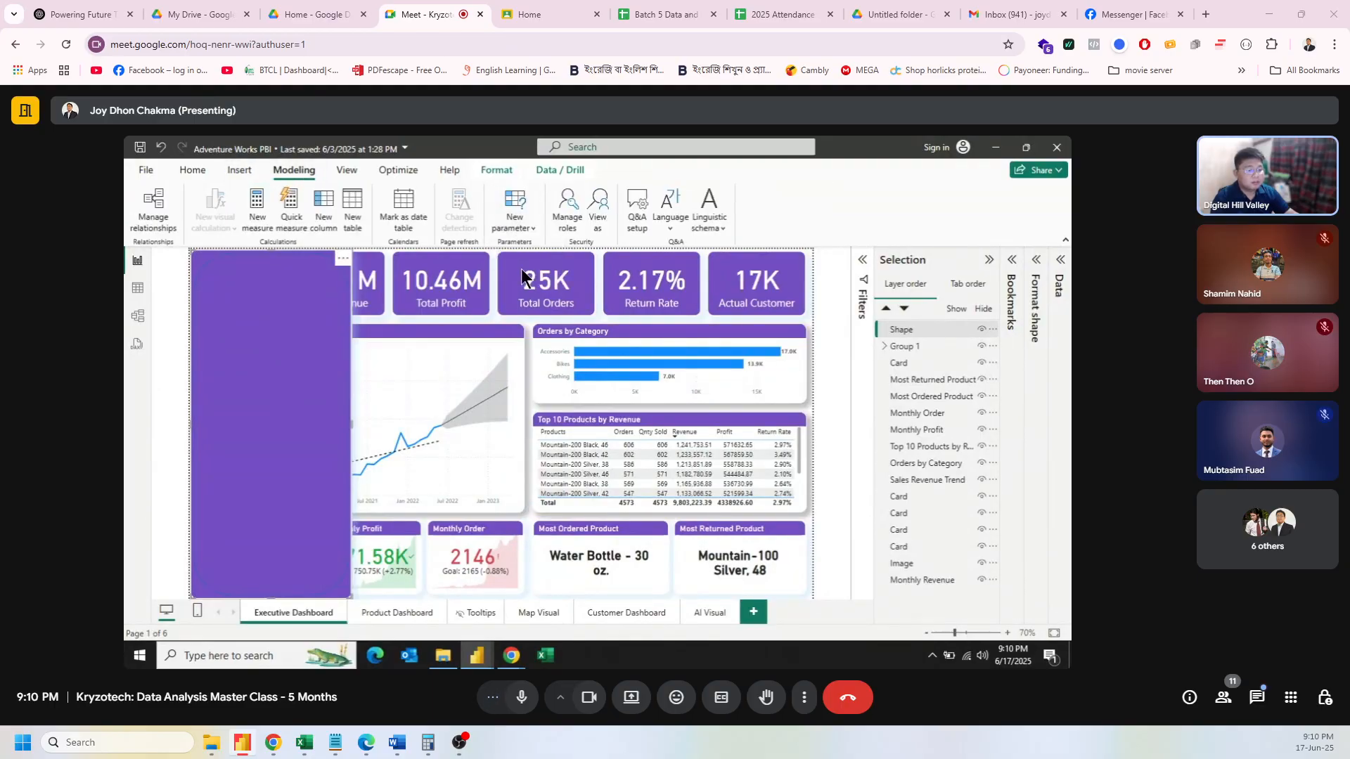
pyautogui.doubleClick(476, 309)
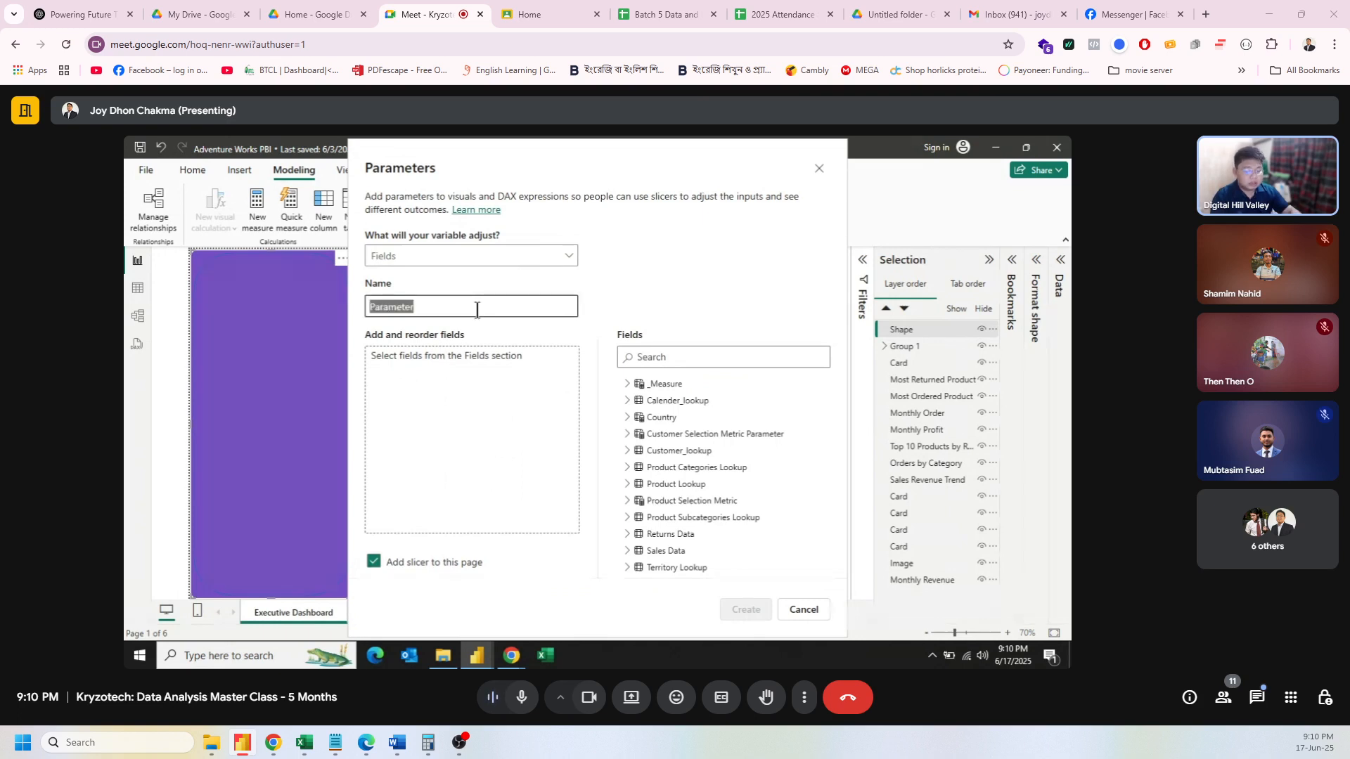
pyautogui.write('Year')
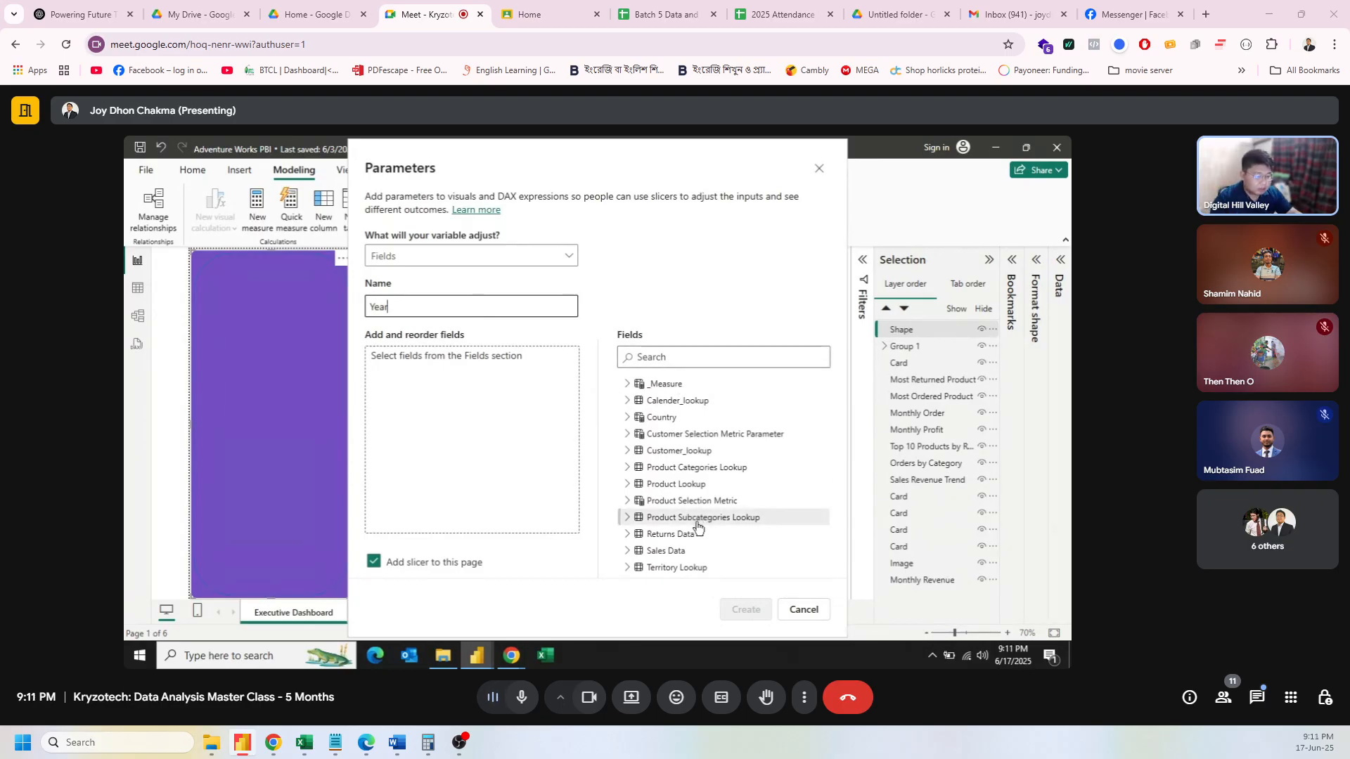
pyautogui.click(627, 400)
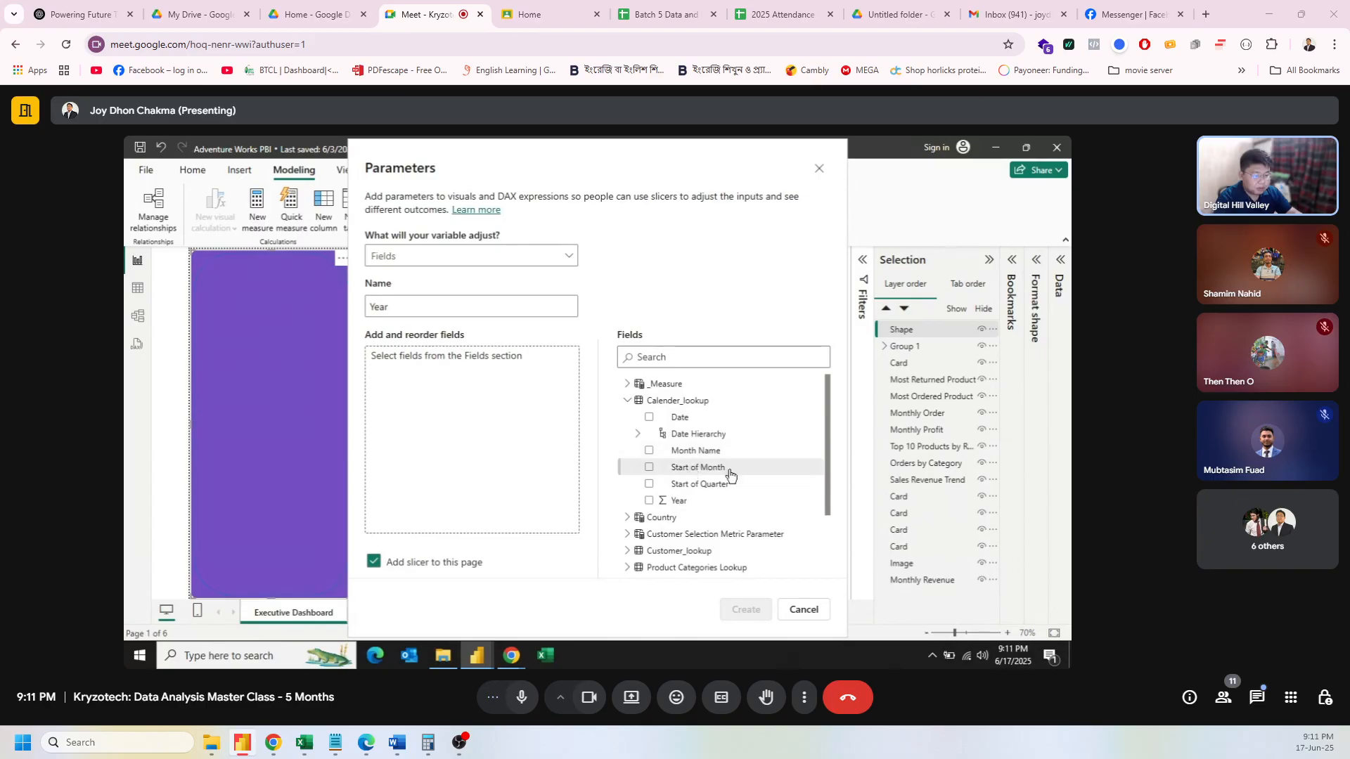
pyautogui.moveTo(696, 501); pyautogui.dragTo(478, 393)
pyautogui.click(736, 613)
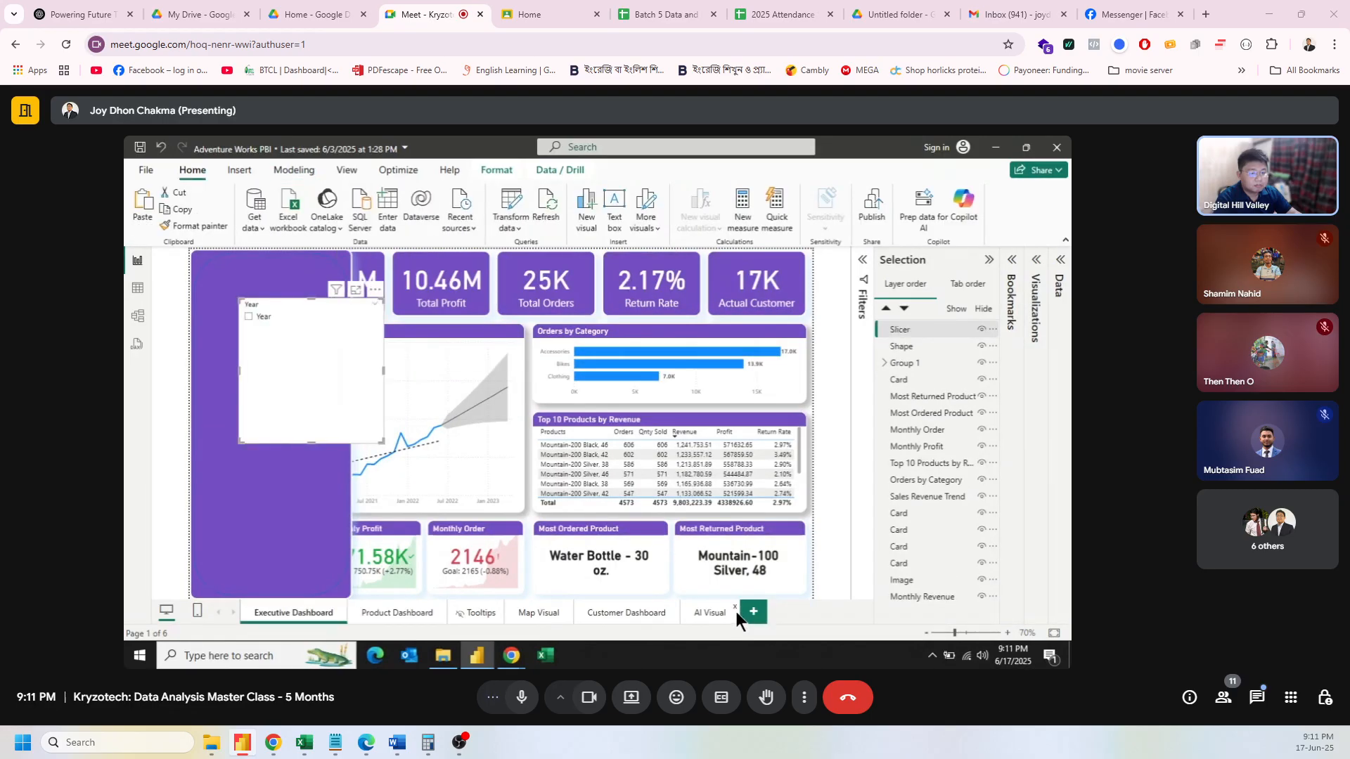
# Step: Replace the slicer's parameter field with Calender_lookup's Year field
pyautogui.click(1037, 263)
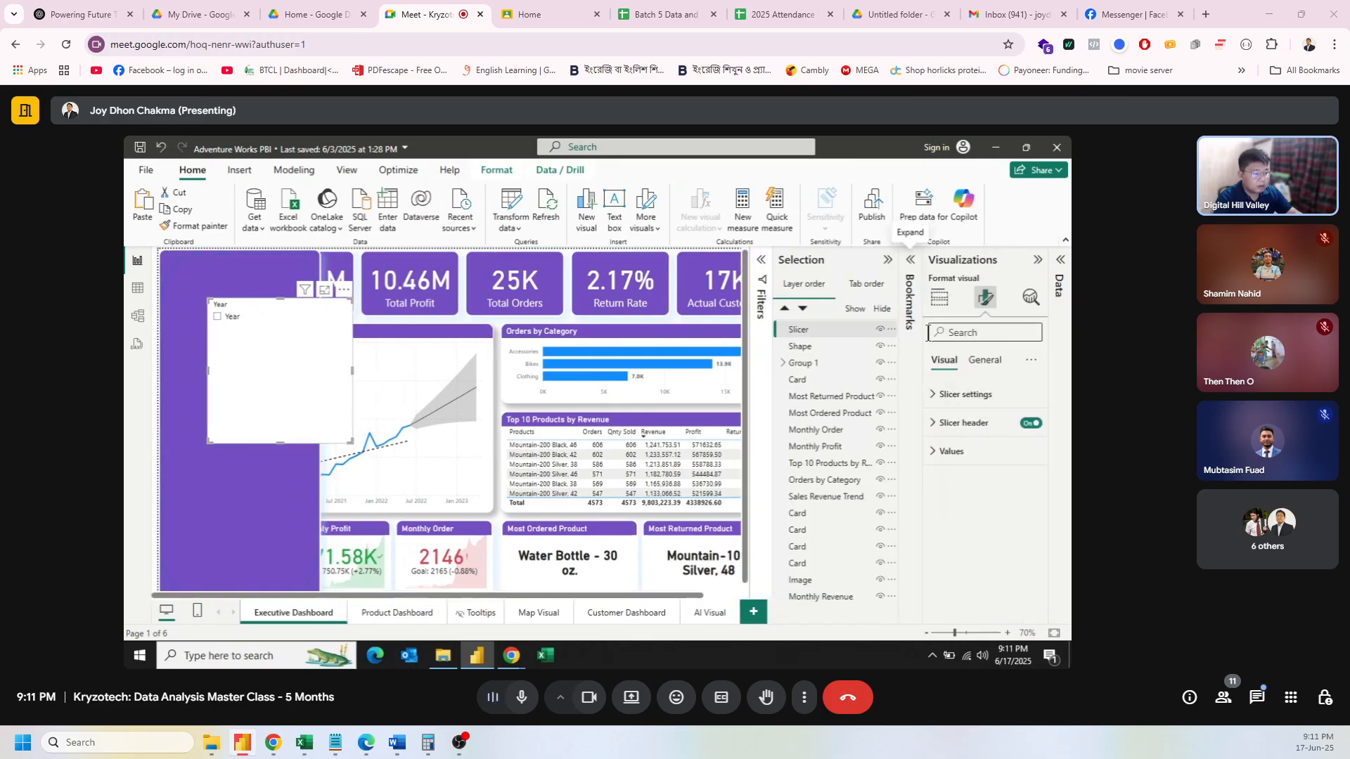
pyautogui.click(948, 300)
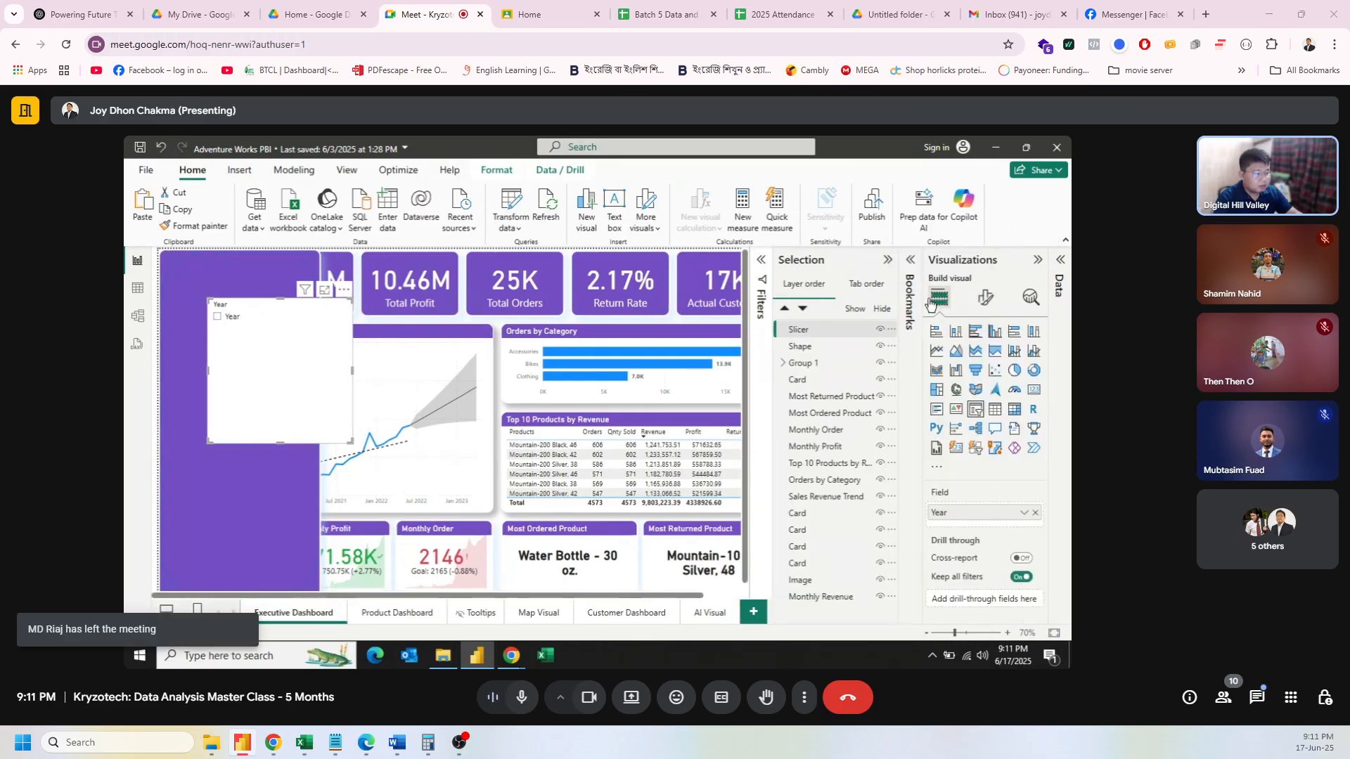
pyautogui.click(1036, 514)
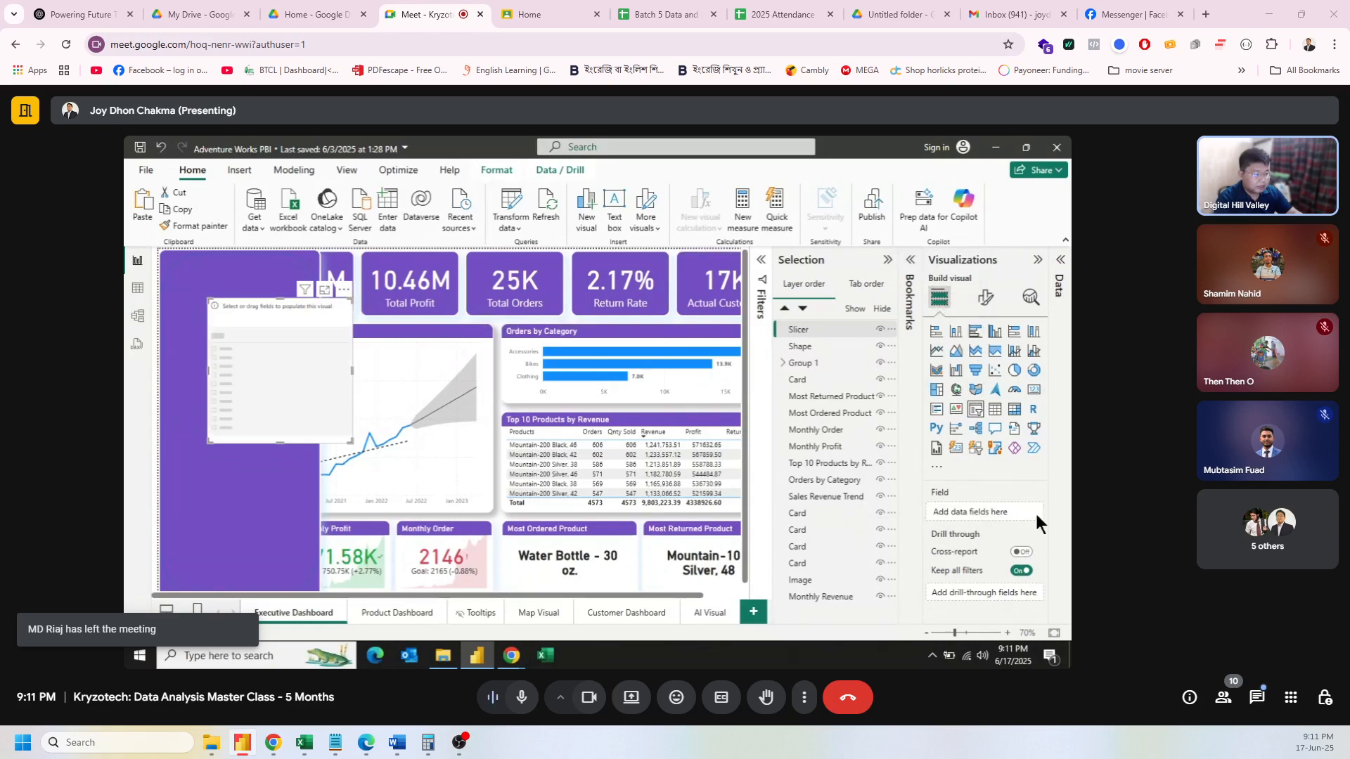
pyautogui.click(1062, 261)
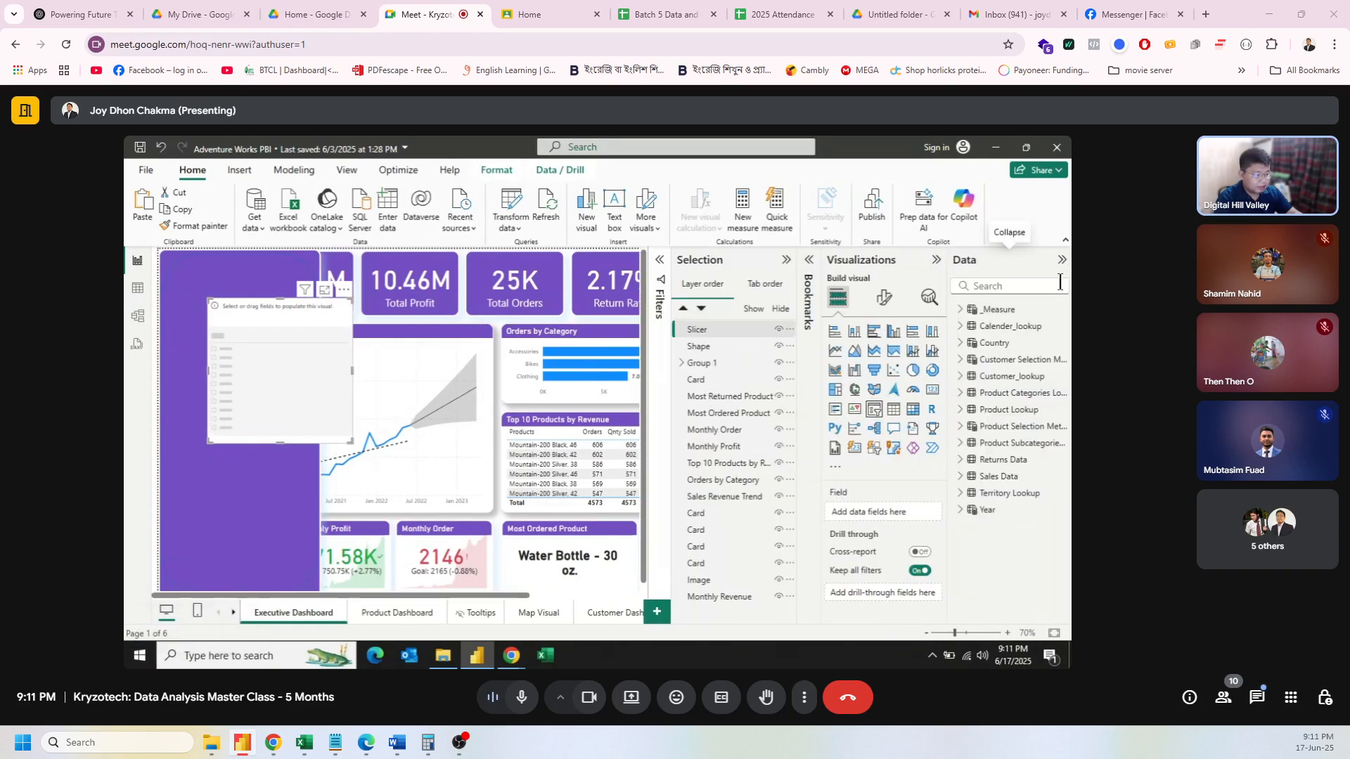
pyautogui.click(968, 327)
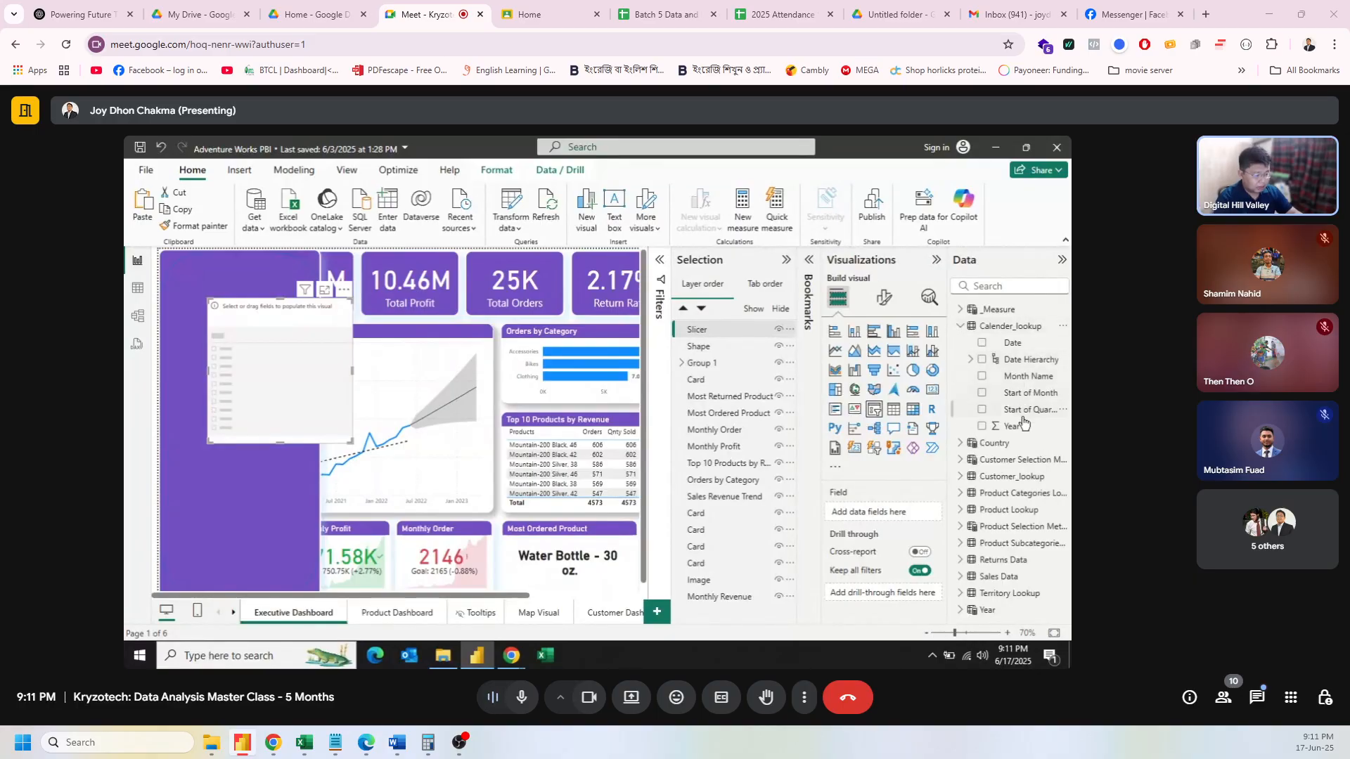
pyautogui.moveTo(1023, 422); pyautogui.dragTo(897, 510)
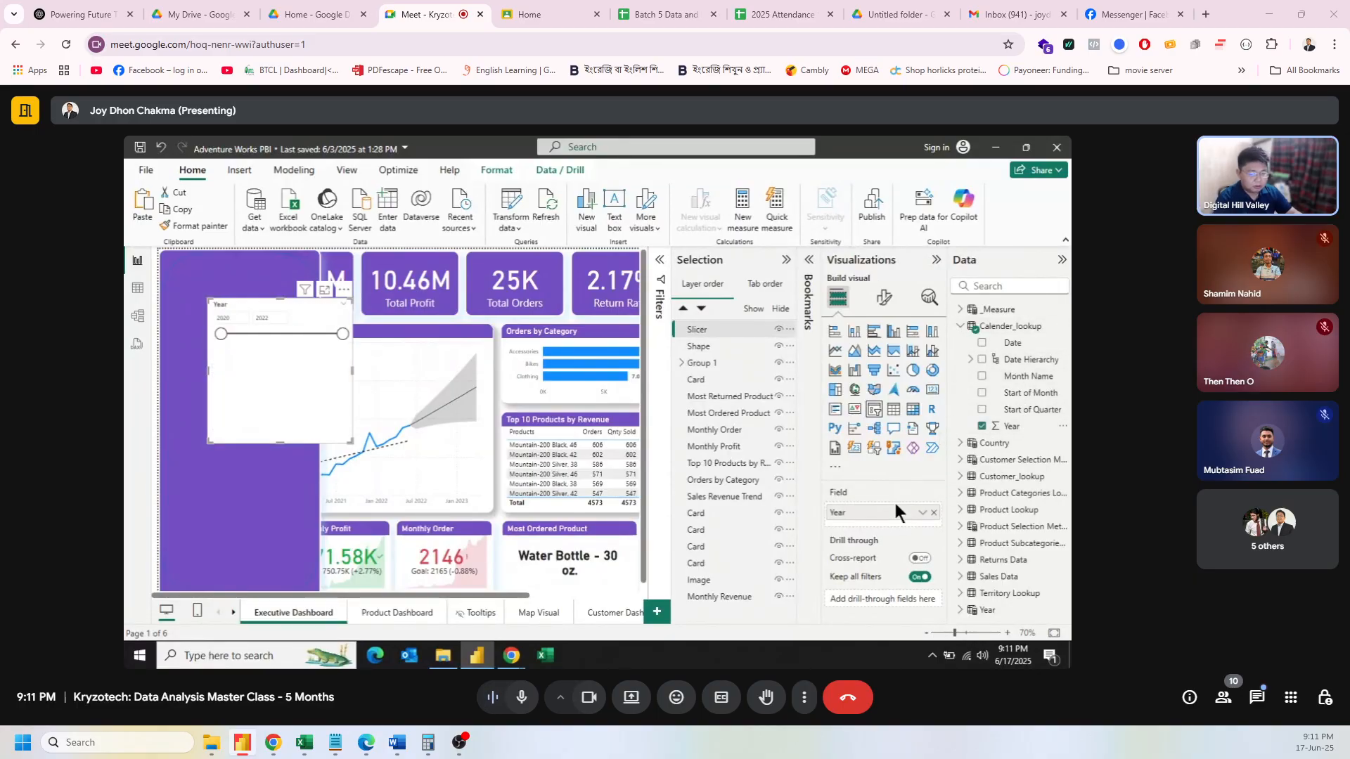
pyautogui.click(1059, 263)
# Step: Fit the Year slicer into the purple panel as a slider row and paste a copy
pyautogui.click(1043, 260)
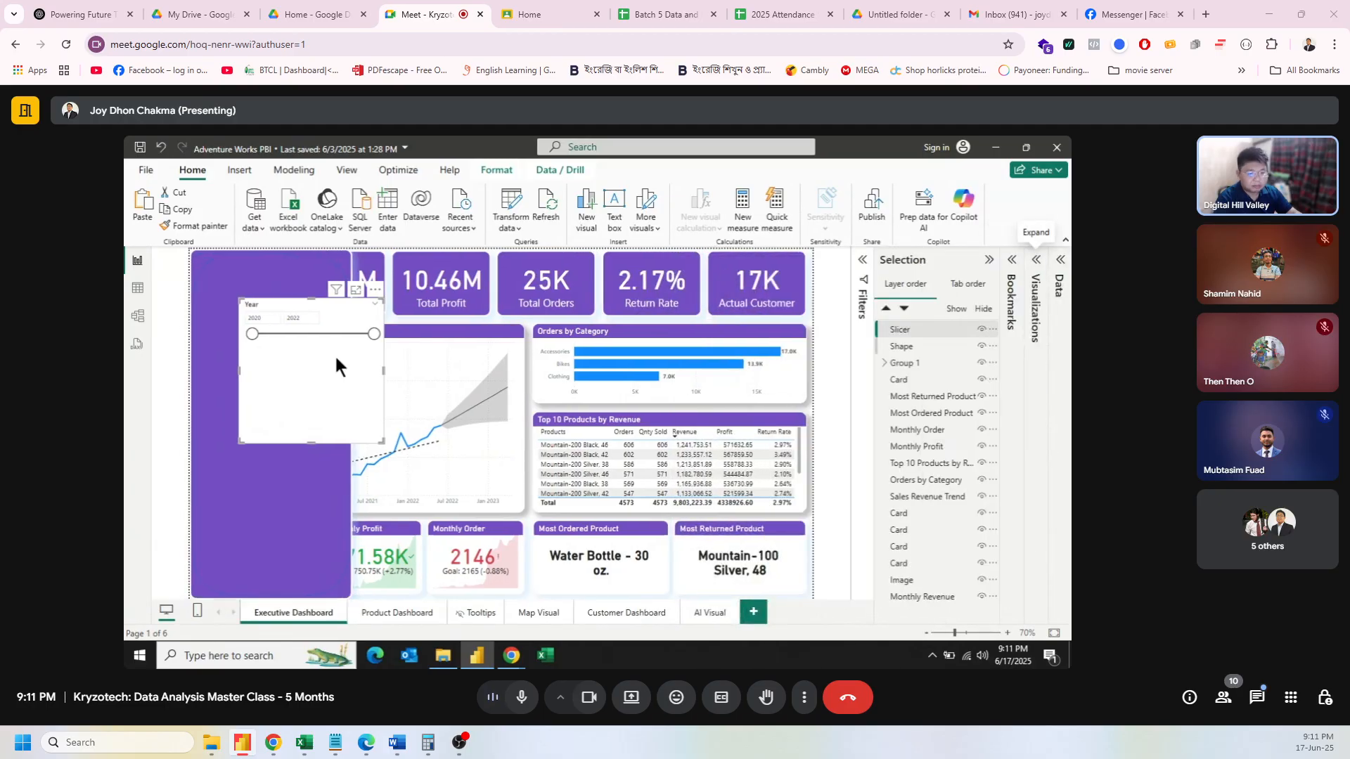
pyautogui.moveTo(308, 355); pyautogui.dragTo(268, 349)
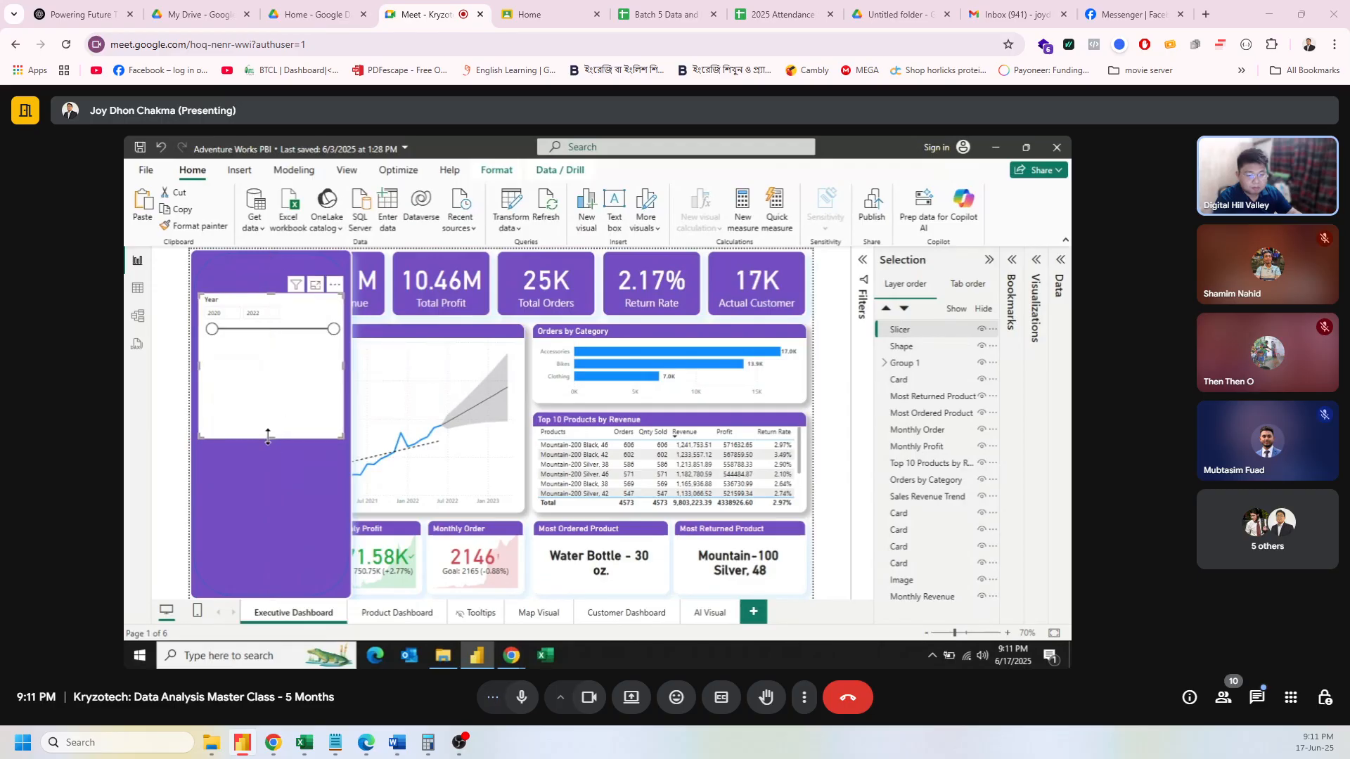
pyautogui.moveTo(268, 418); pyautogui.dragTo(269, 342)
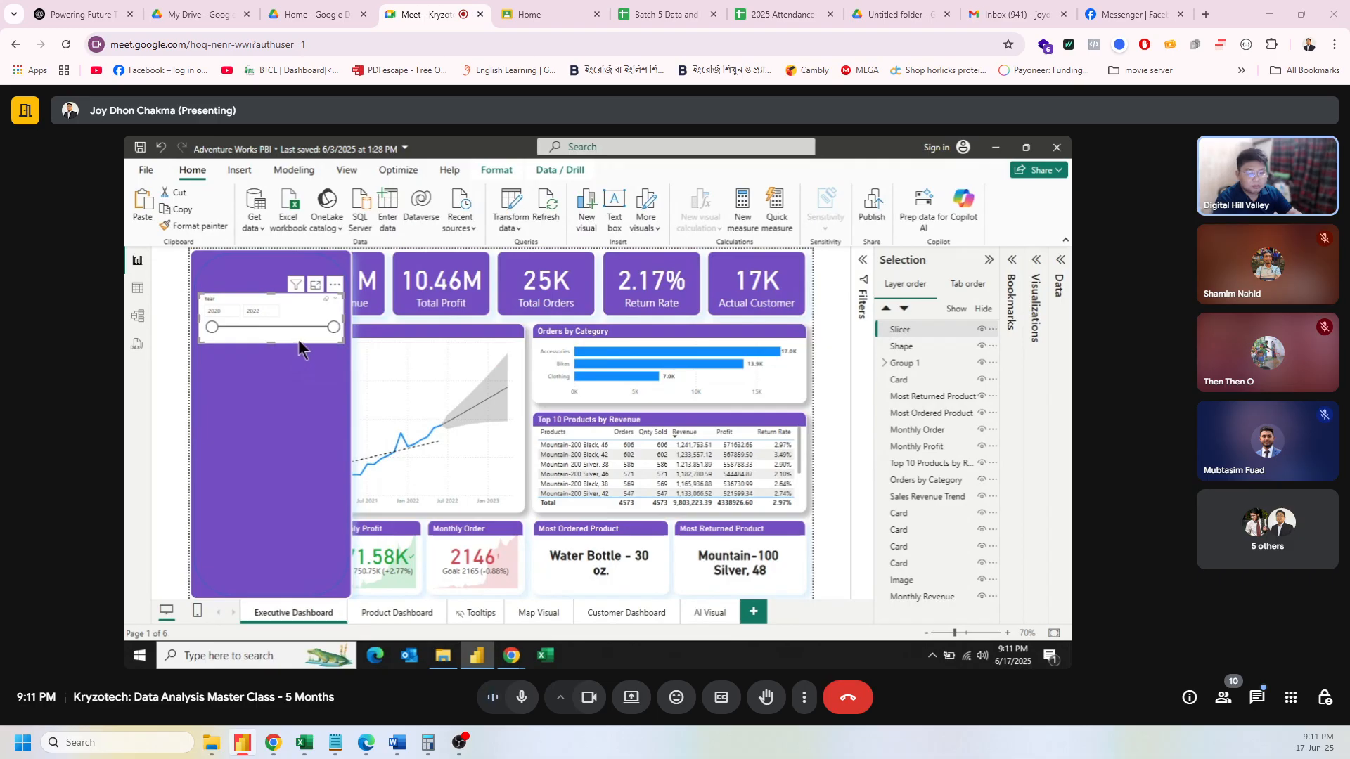
pyautogui.moveTo(299, 340); pyautogui.dragTo(297, 345)
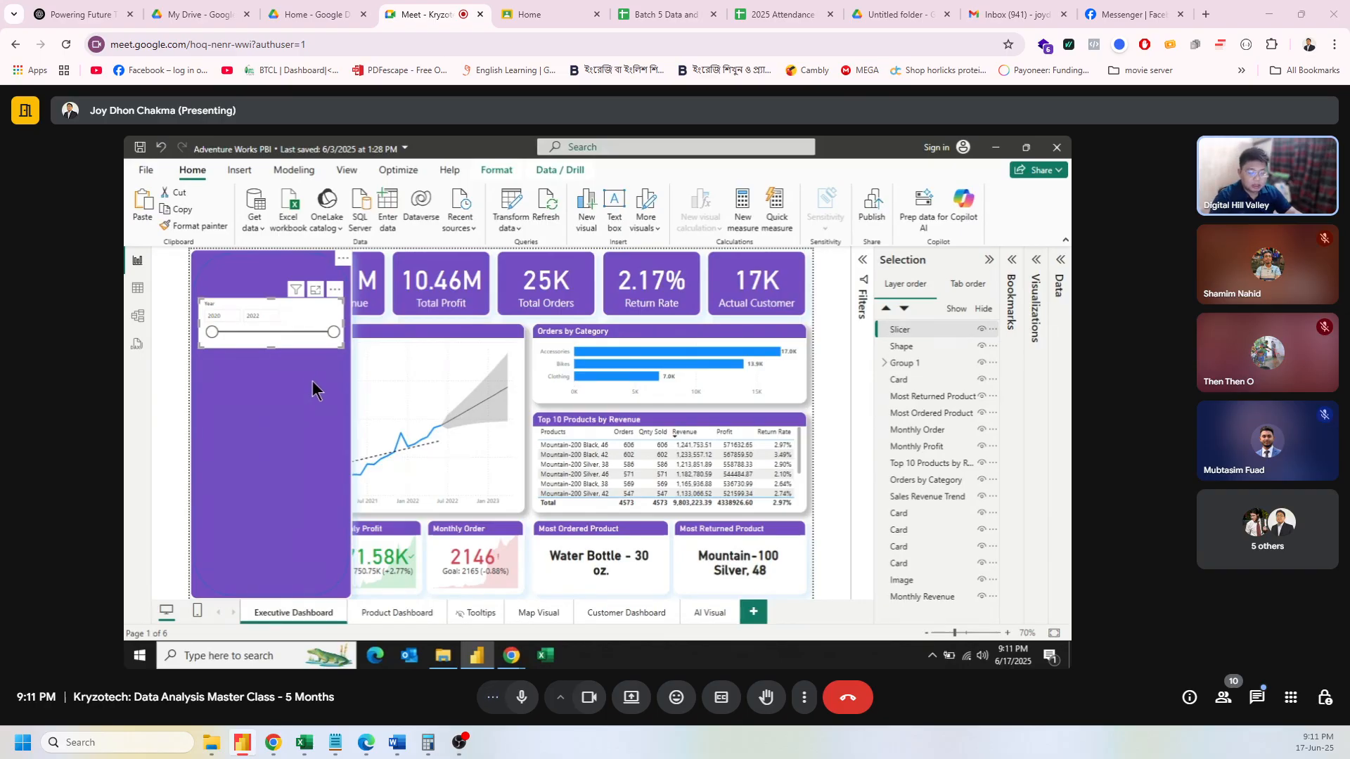
pyautogui.hotkey('ctrl', 'v')
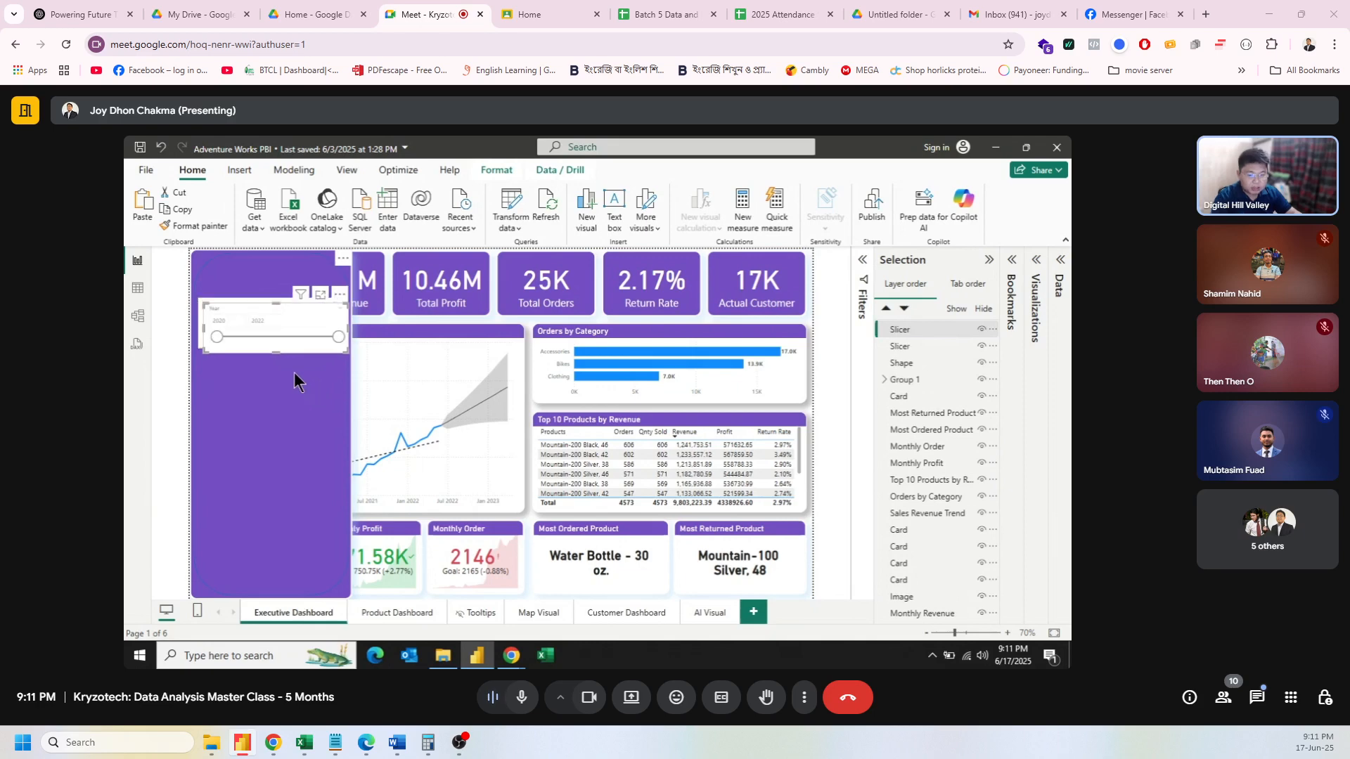
# Step: Move the copy below the Year slicer and switch its field to Territory Lookup's Country
pyautogui.moveTo(284, 334); pyautogui.dragTo(278, 458)
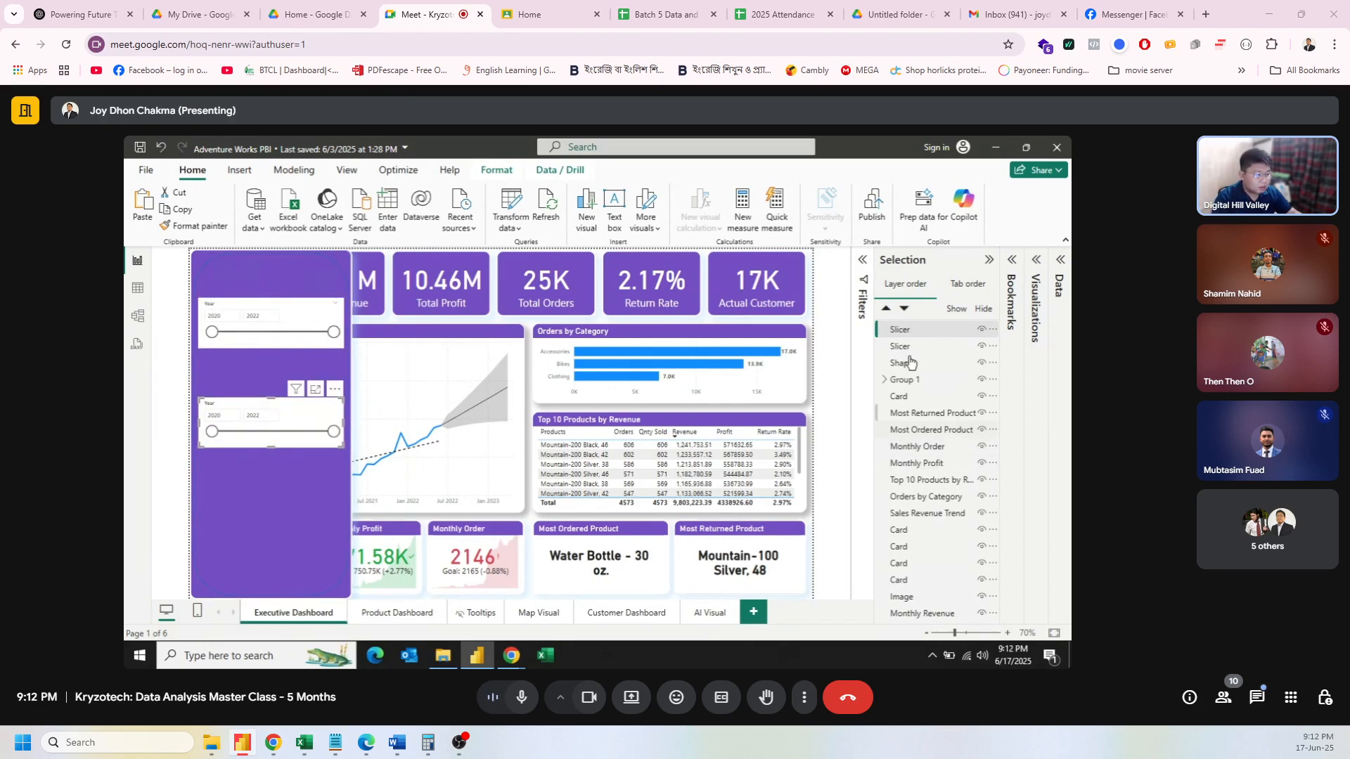
pyautogui.click(1037, 262)
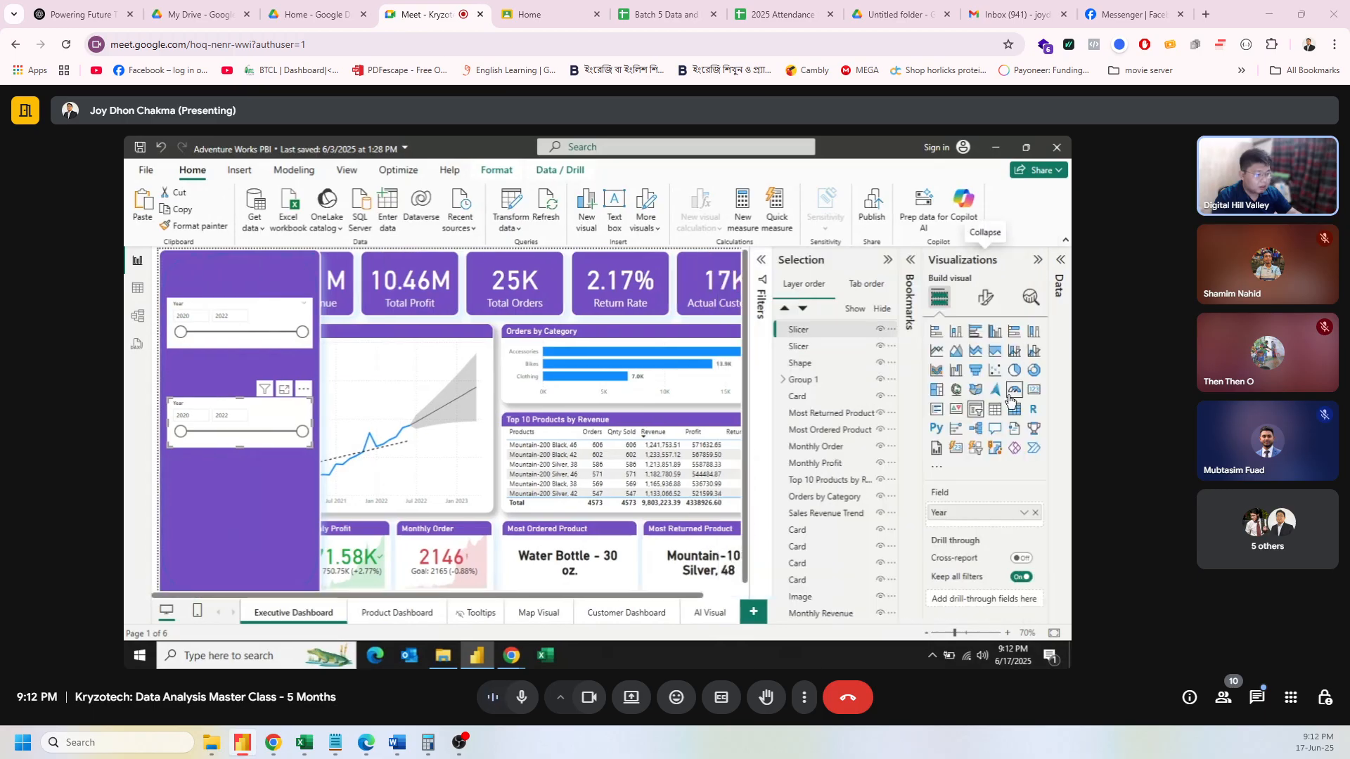
pyautogui.click(1036, 512)
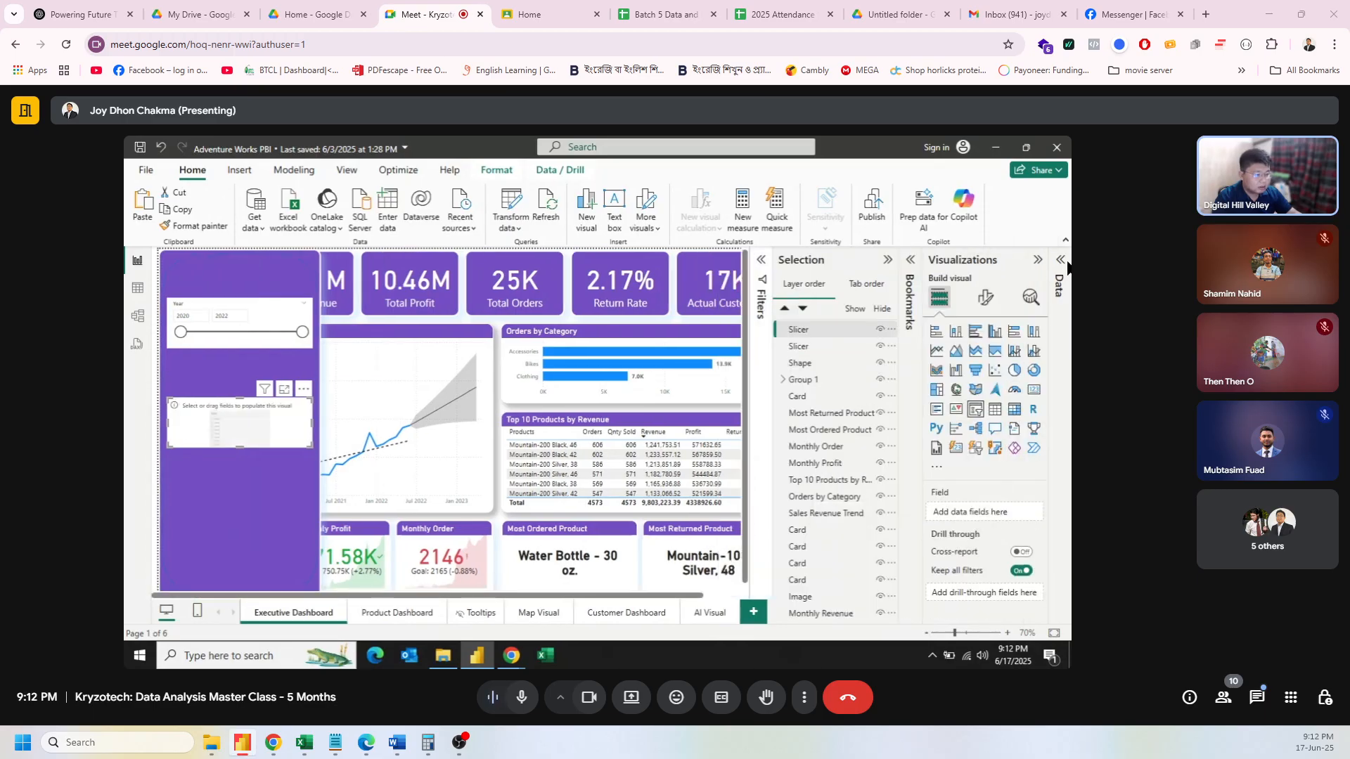
pyautogui.click(1061, 264)
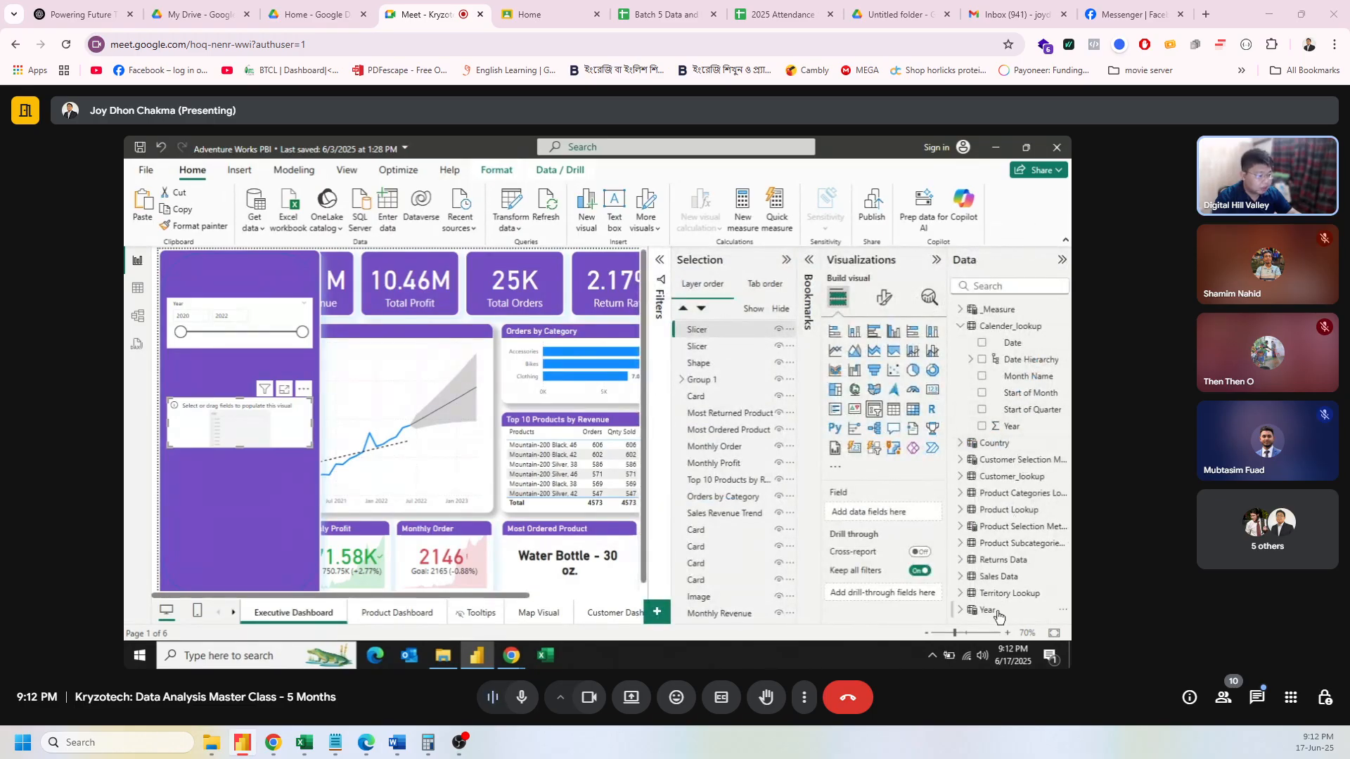
pyautogui.click(960, 595)
pyautogui.scroll(-2, 967, 590)
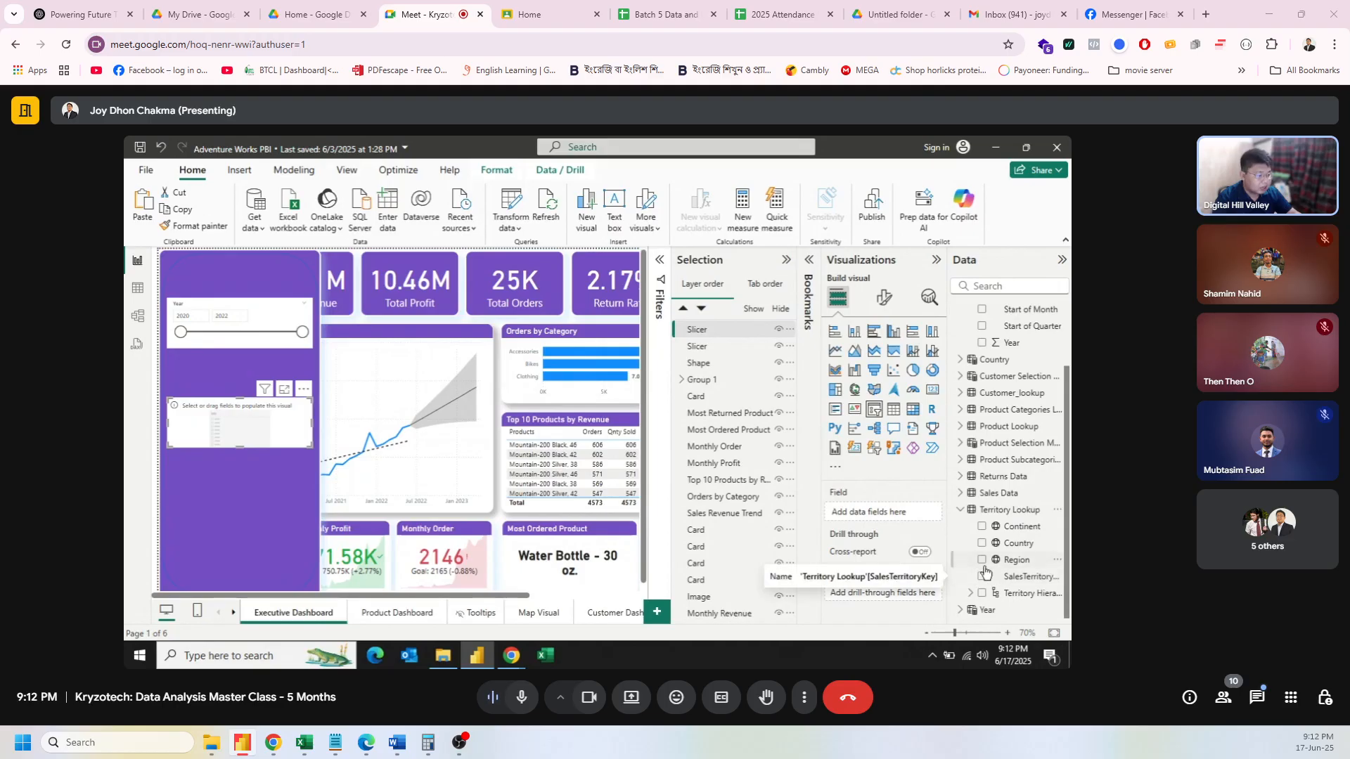
pyautogui.moveTo(998, 543); pyautogui.dragTo(893, 515)
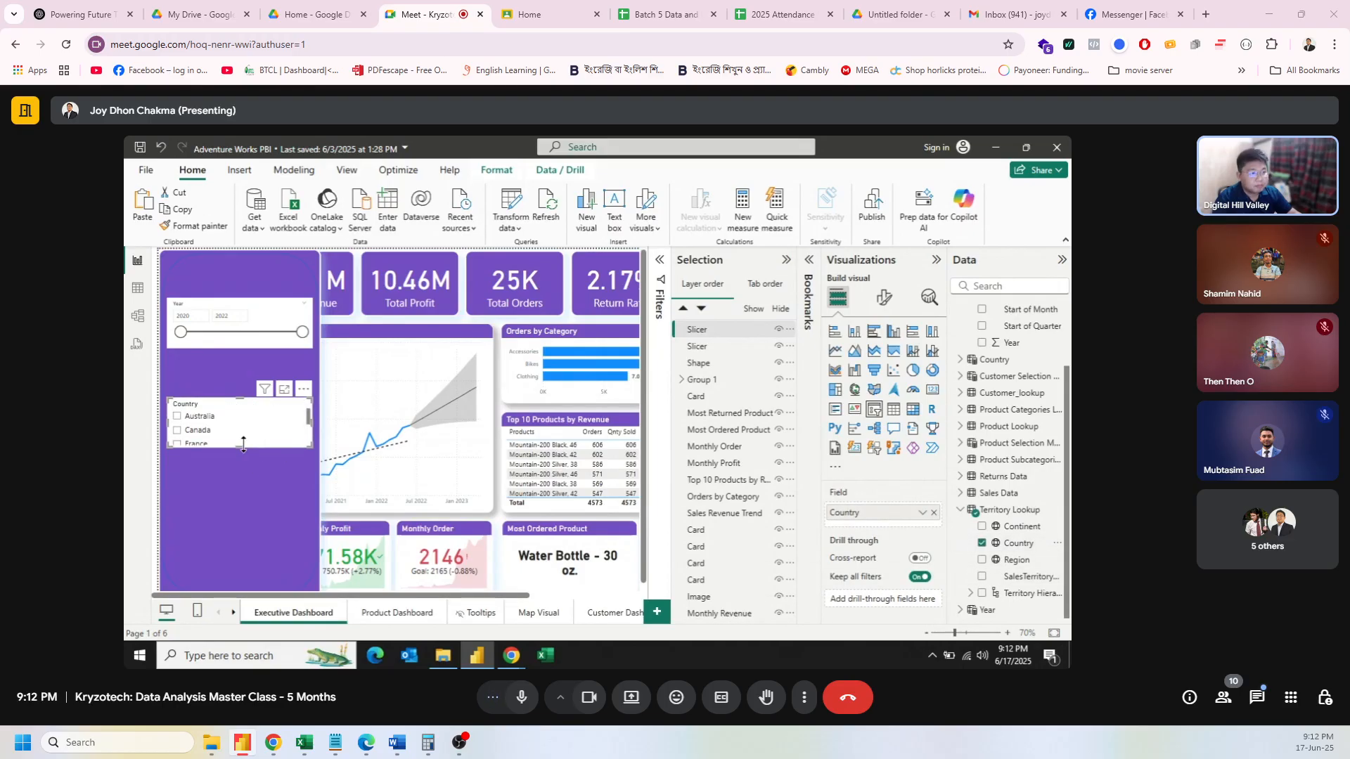
pyautogui.moveTo(243, 444); pyautogui.dragTo(238, 511)
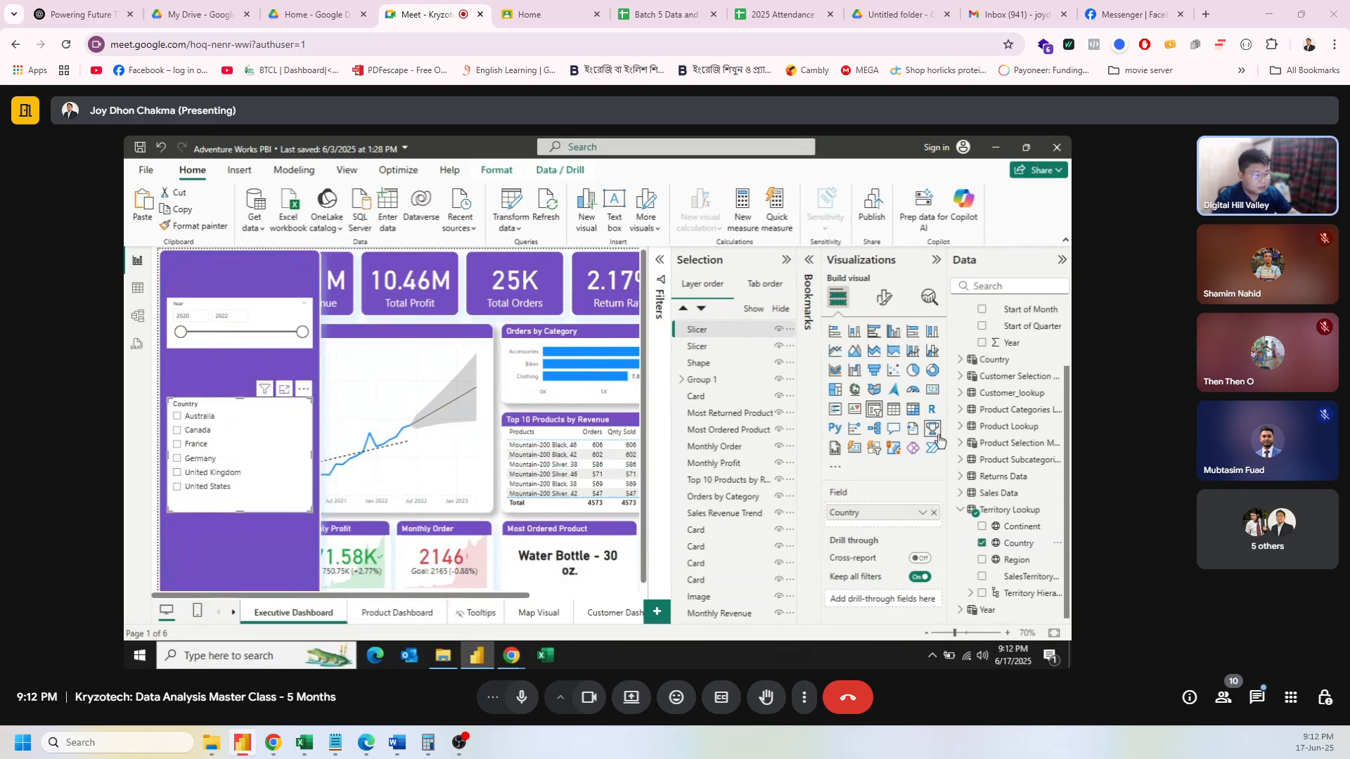
# Step: Add a Select all option to the Country slicer's selection settings
pyautogui.click(884, 297)
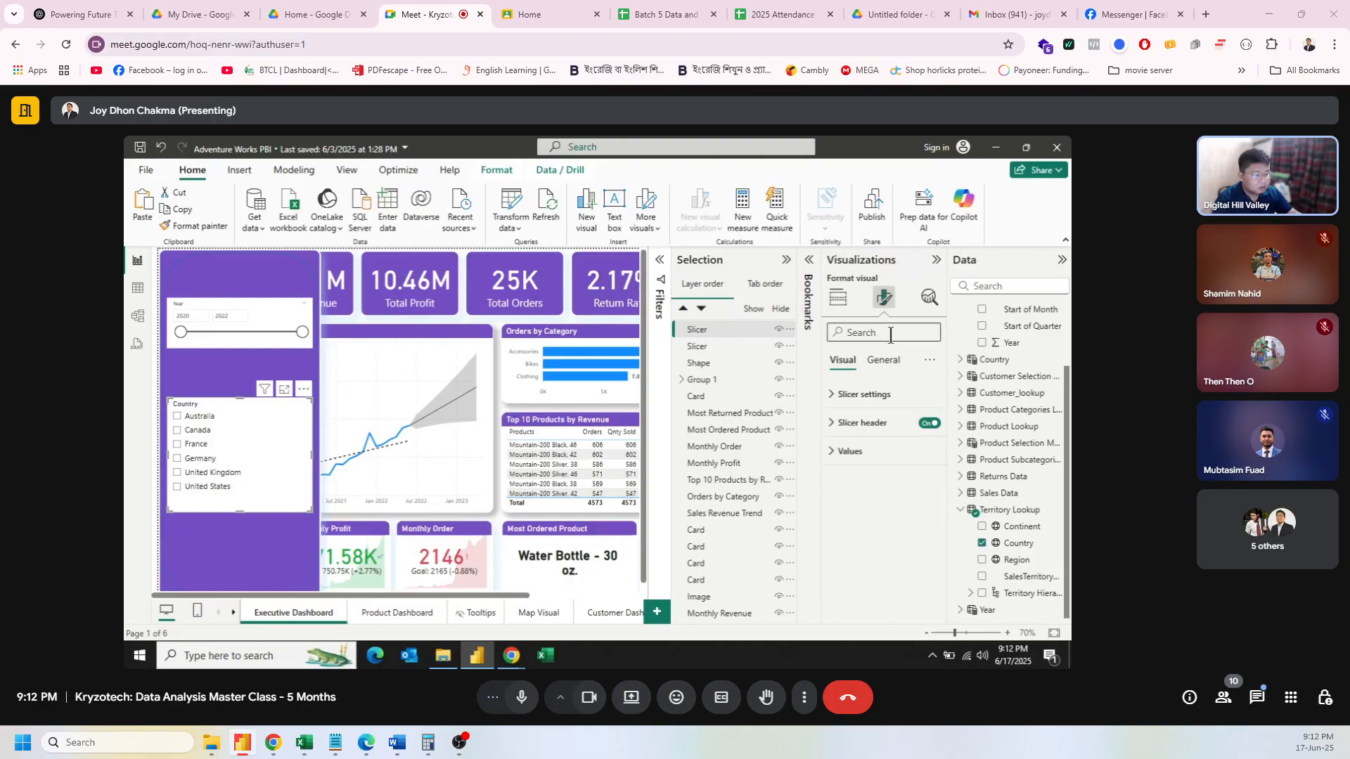
pyautogui.click(865, 395)
pyautogui.click(861, 497)
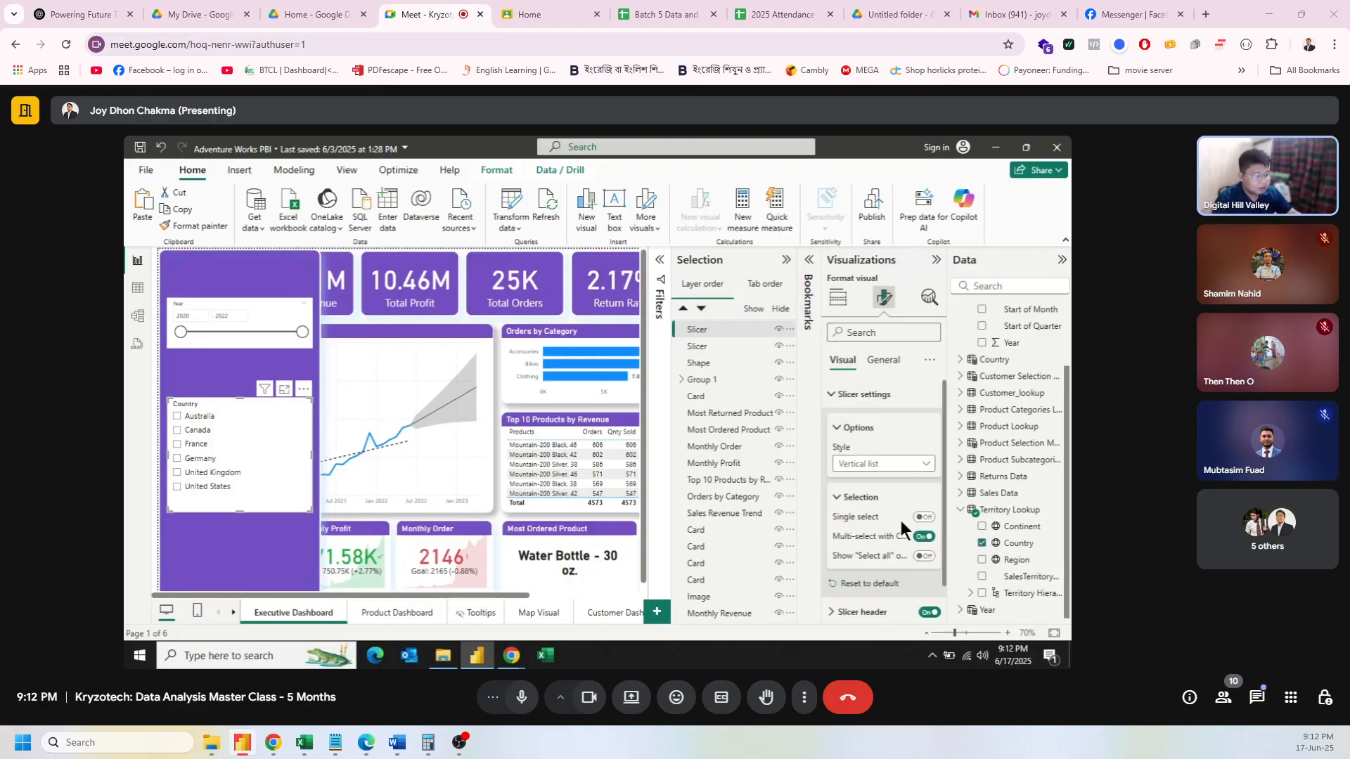
pyautogui.click(923, 556)
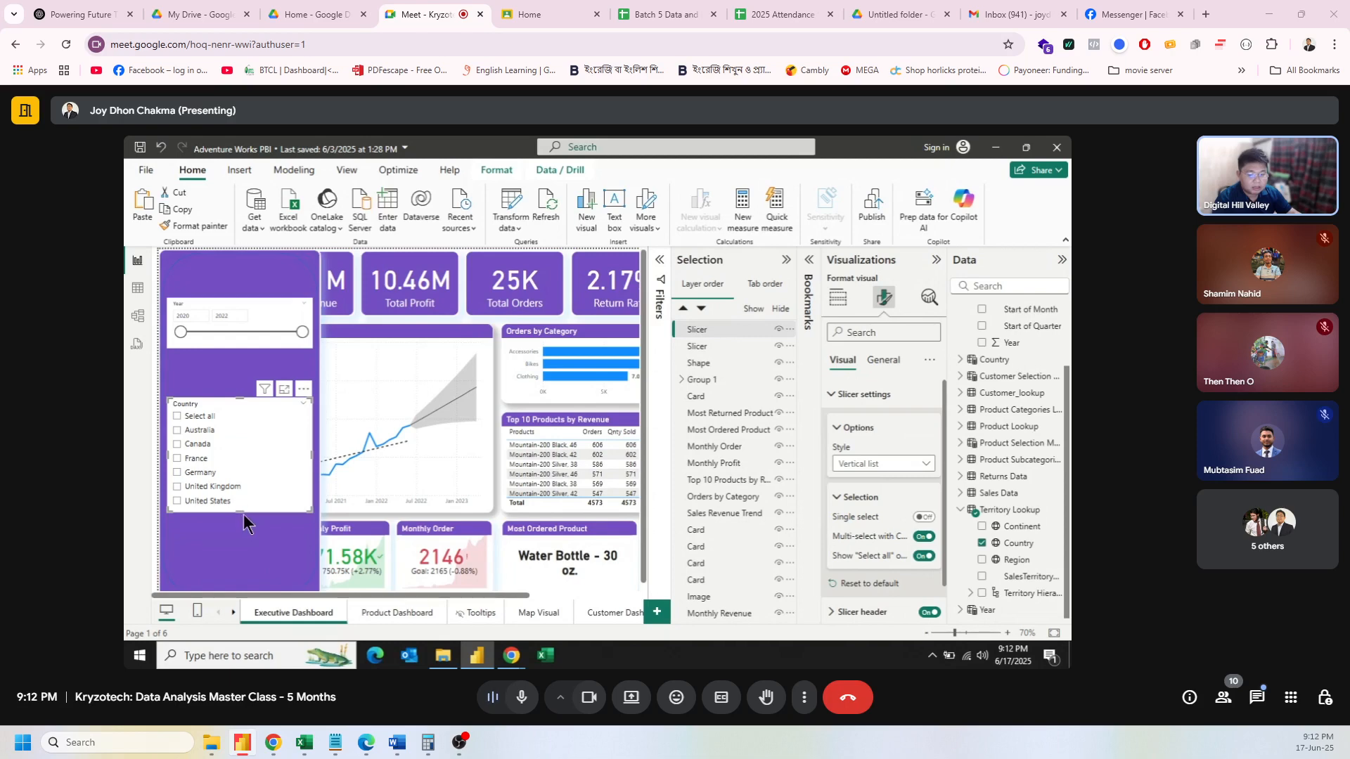
pyautogui.moveTo(243, 513); pyautogui.dragTo(245, 520)
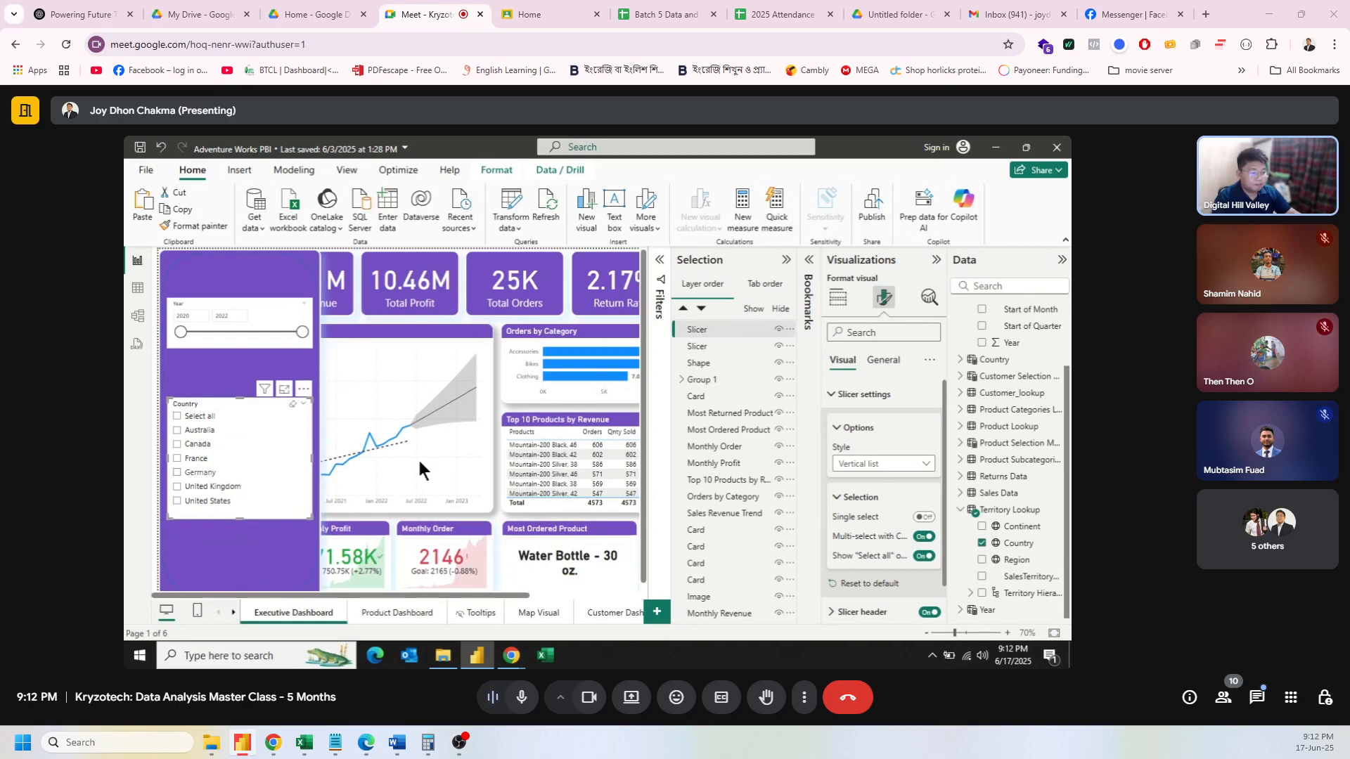
pyautogui.click(862, 396)
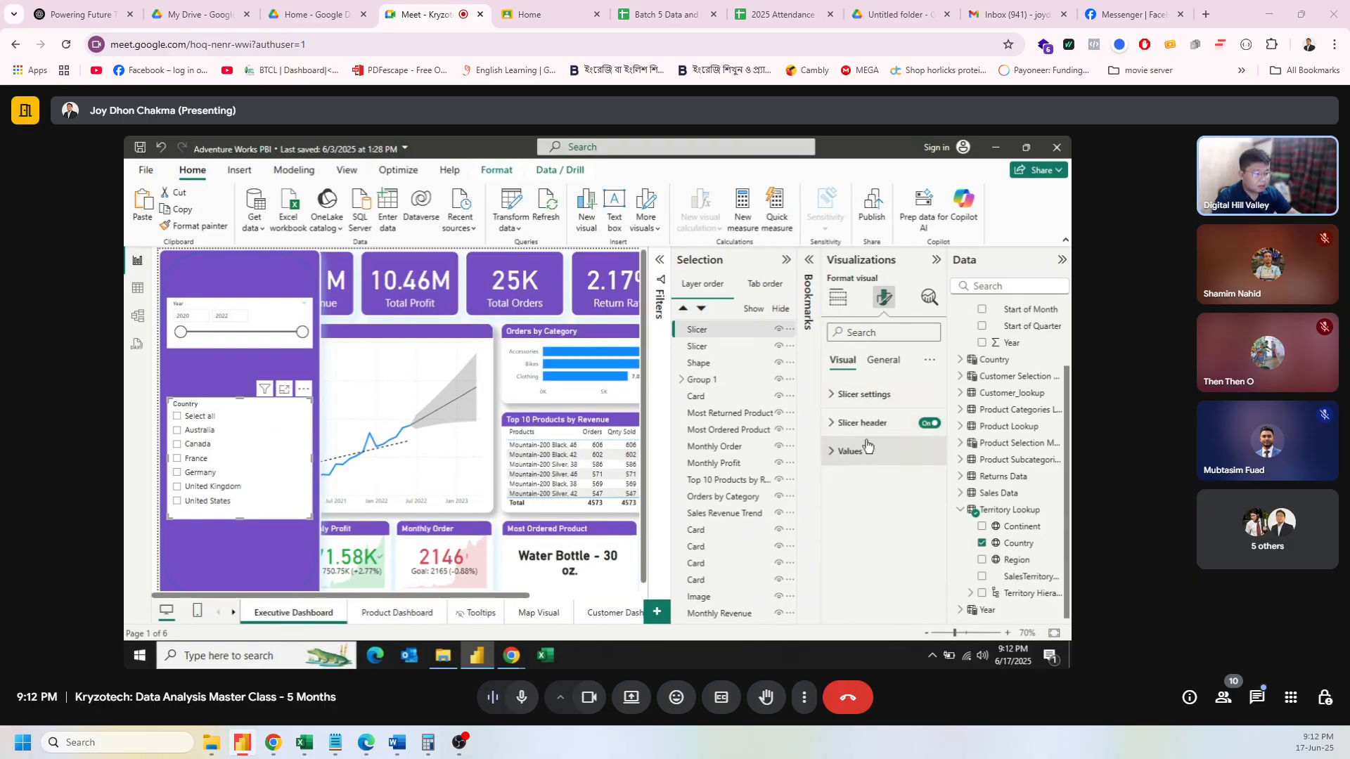
# Step: Turn off the Country slicer header and give it a bold 'Country' title
pyautogui.click(928, 425)
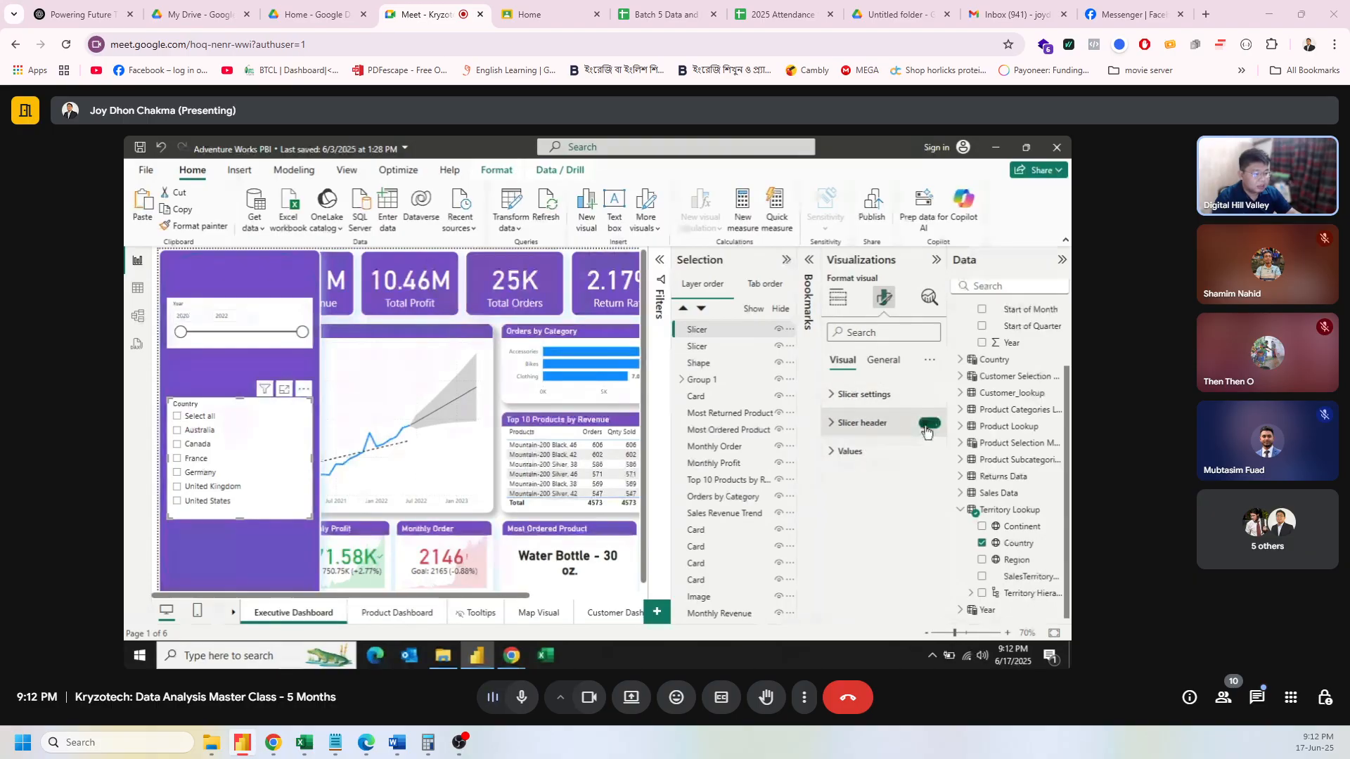
pyautogui.click(883, 360)
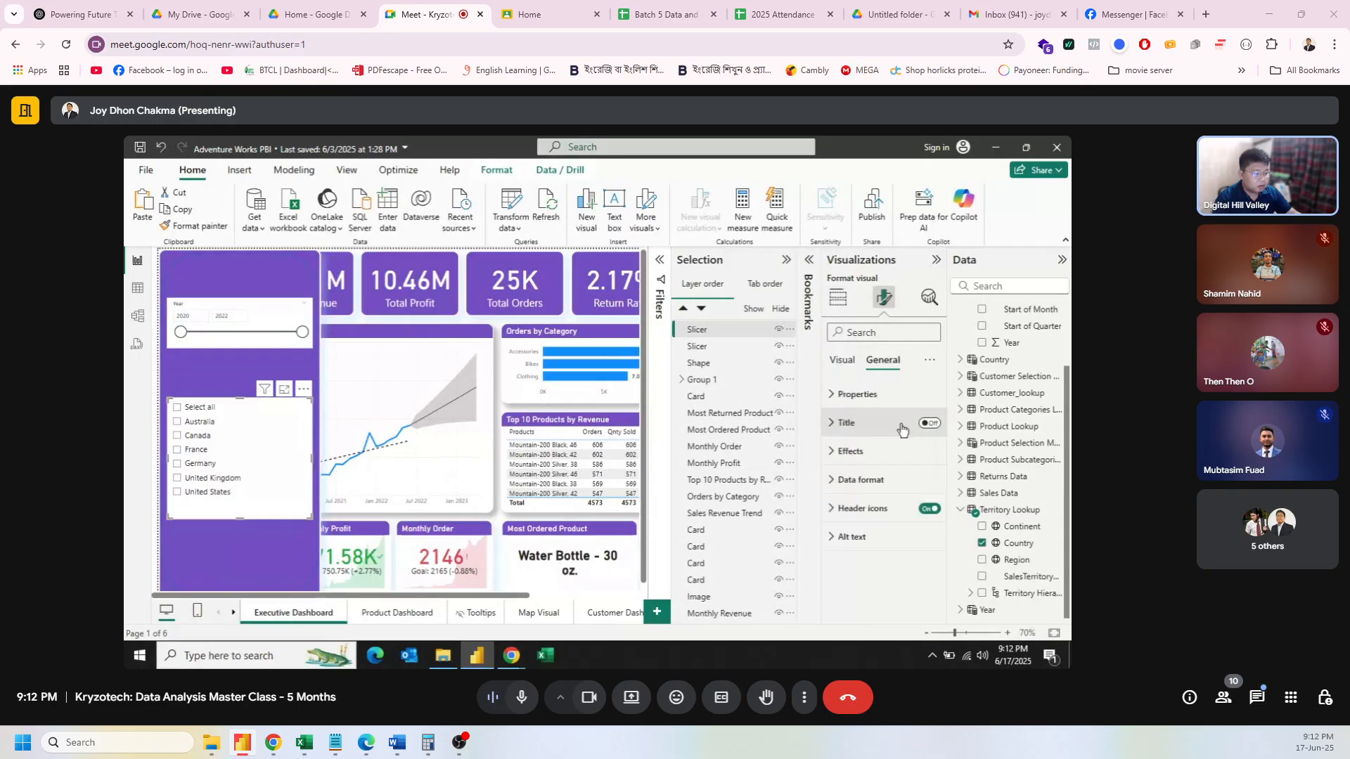
pyautogui.click(928, 422)
pyautogui.click(846, 422)
pyautogui.click(859, 493)
pyautogui.write('Co')
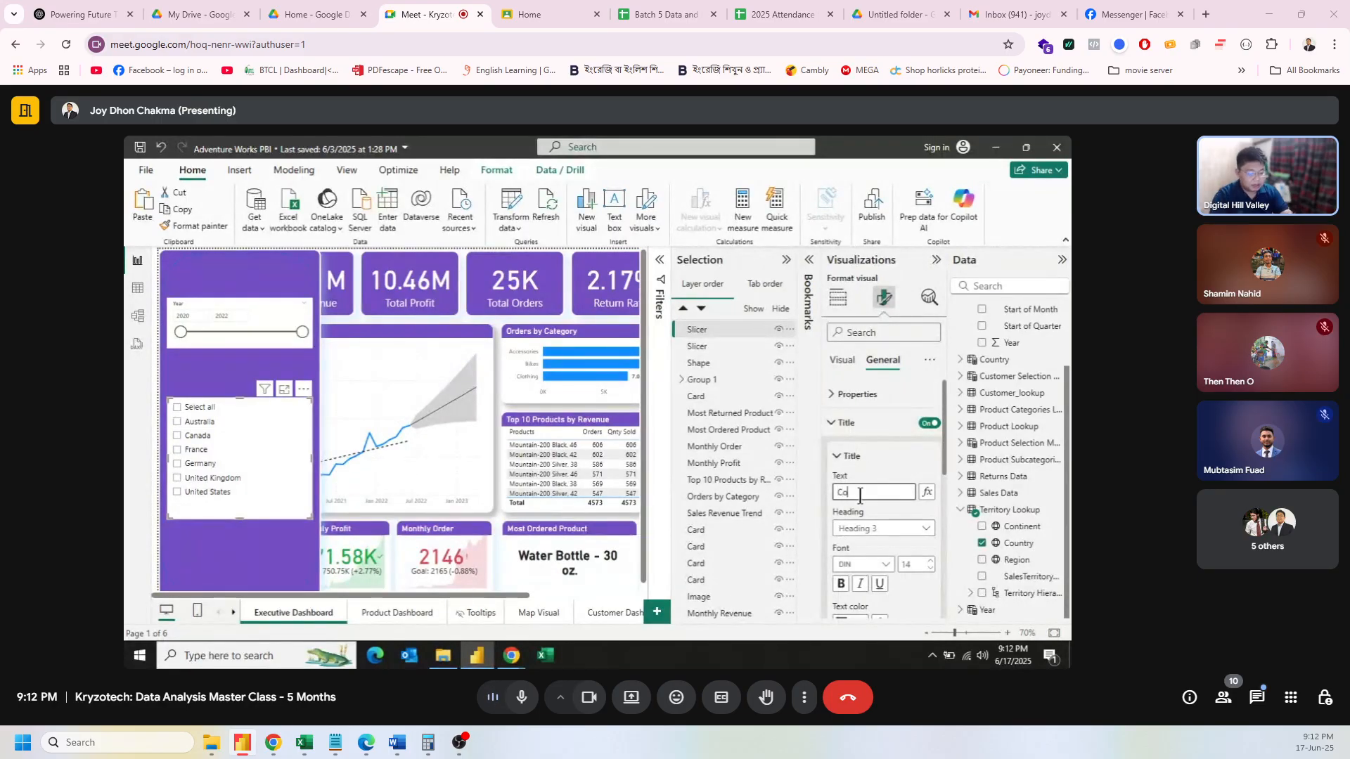
pyautogui.write('untry')
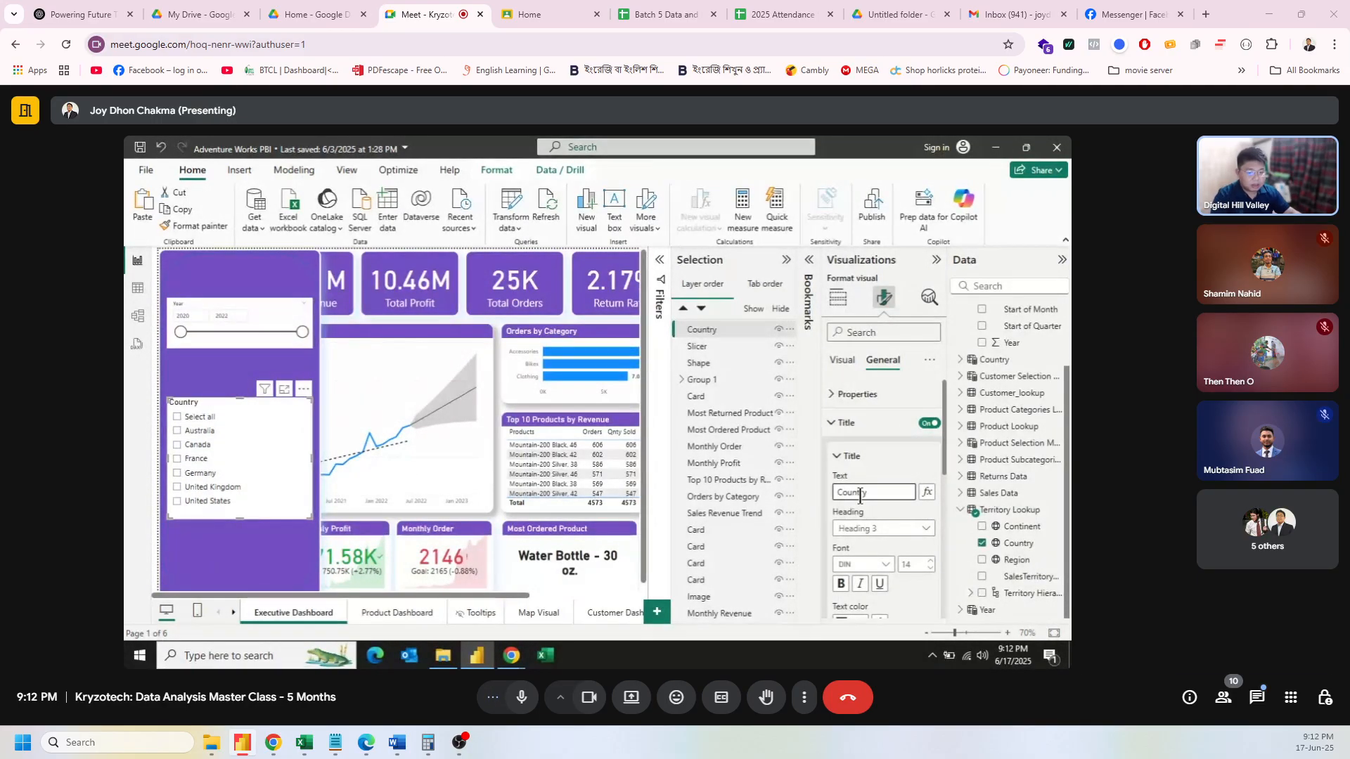
pyautogui.click(841, 585)
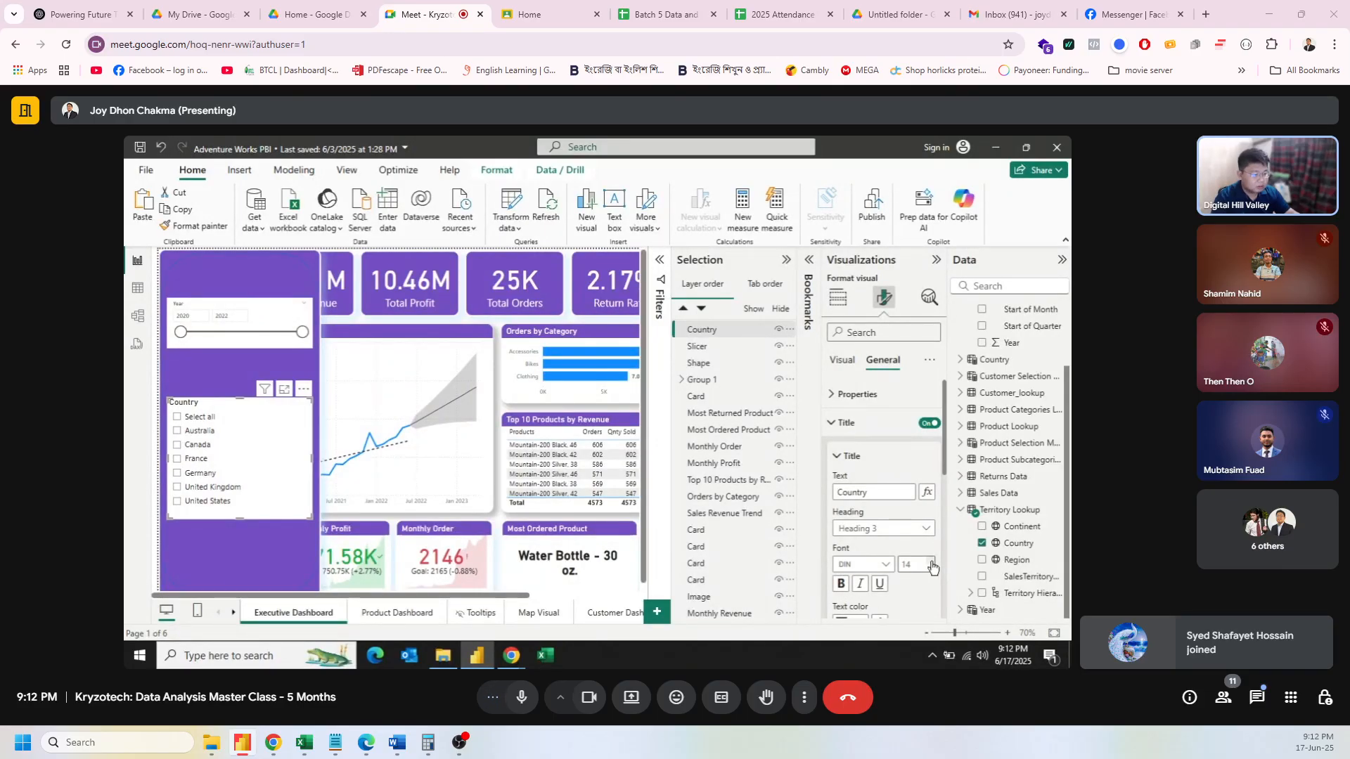
# Step: Turn off the Year slicer header and title it 'Year Range' with a larger font
pyautogui.click(204, 303)
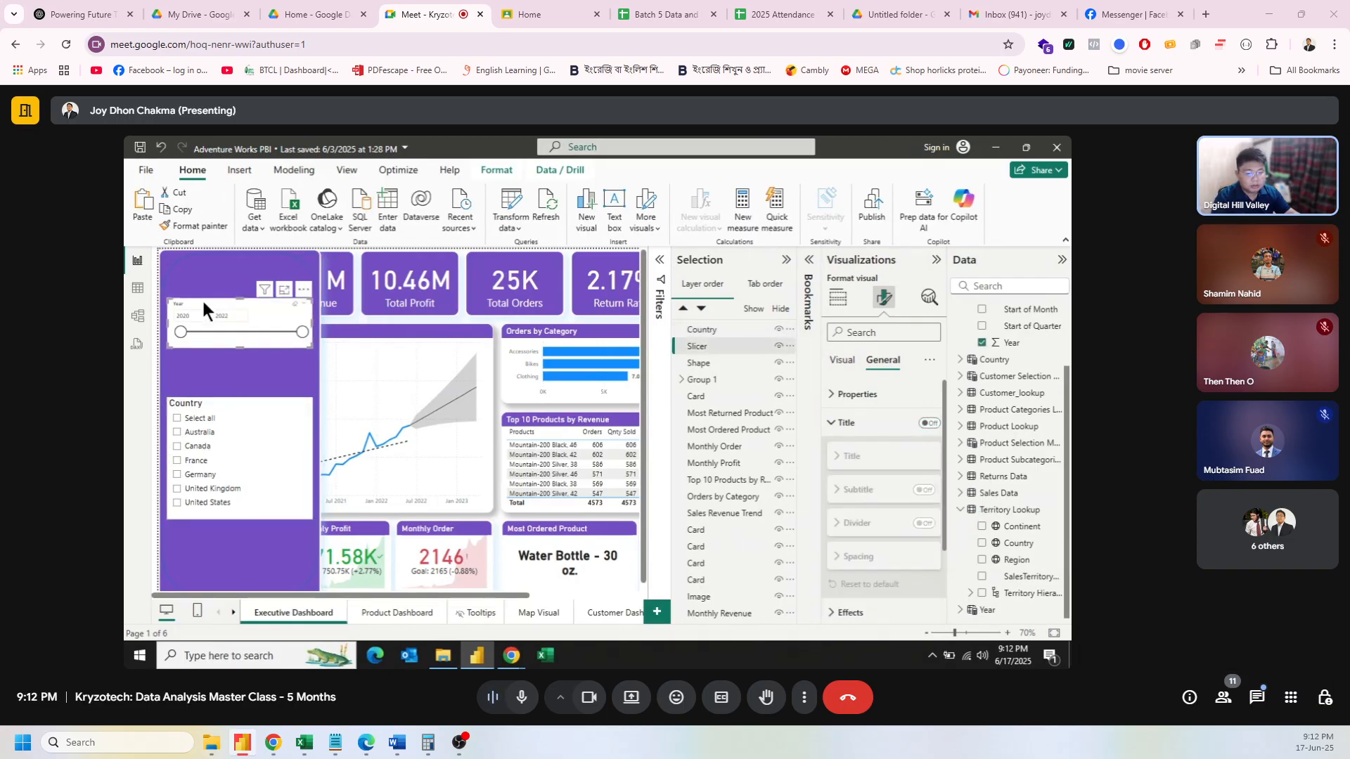
pyautogui.click(843, 360)
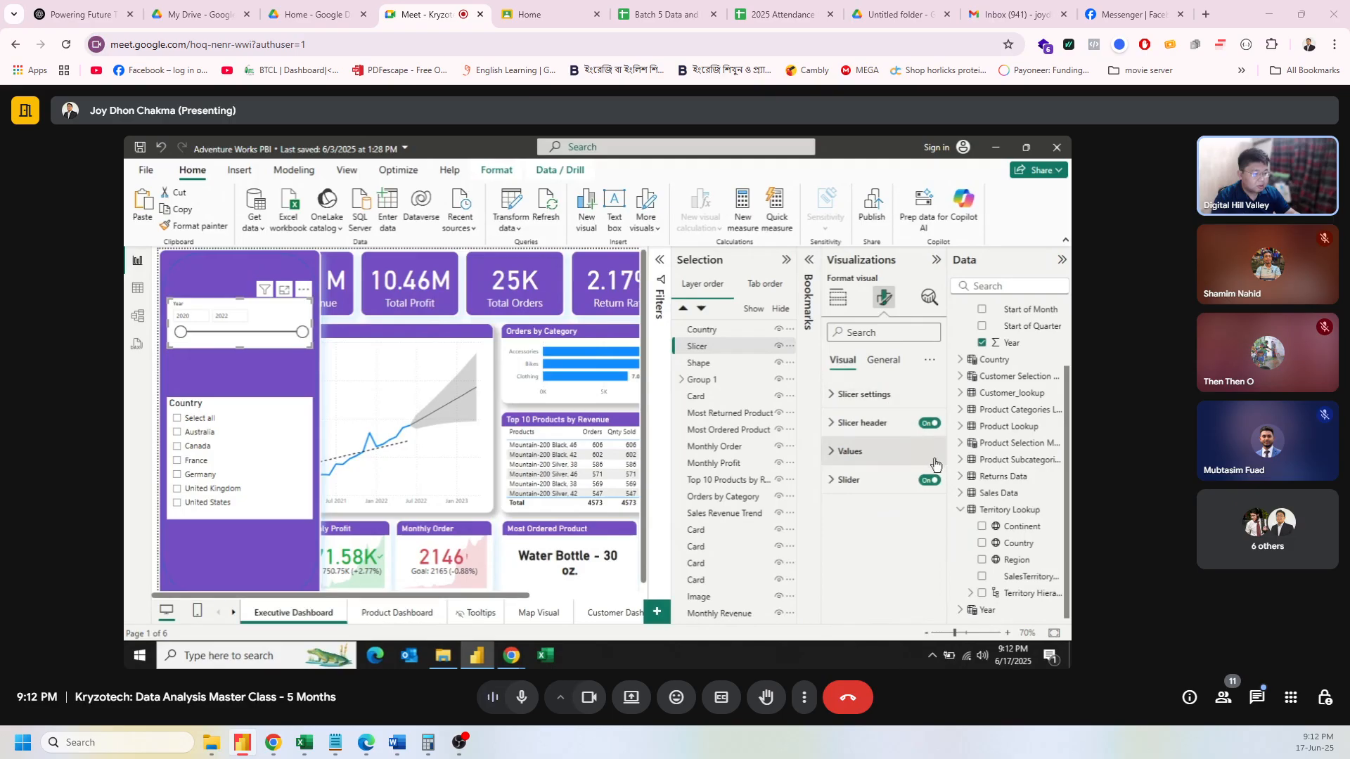
pyautogui.click(914, 422)
pyautogui.click(925, 423)
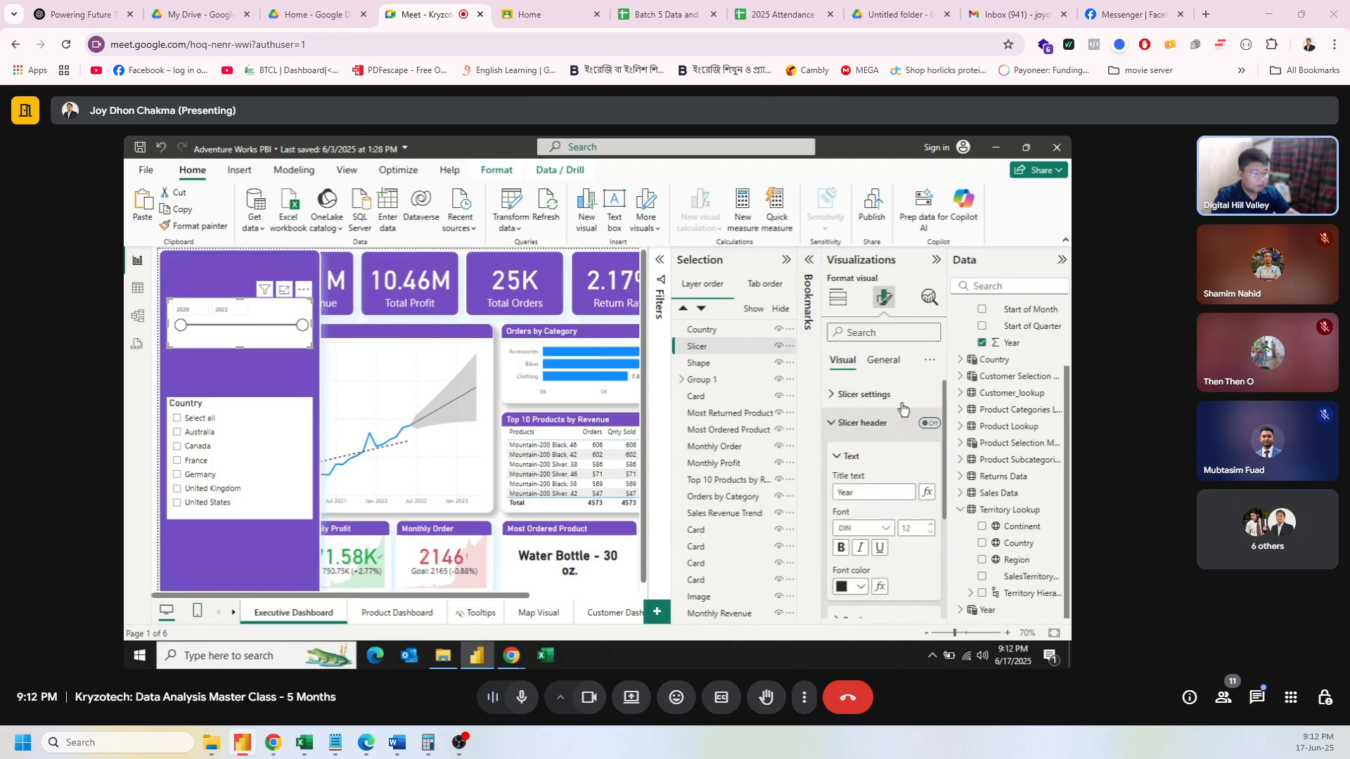
pyautogui.click(884, 362)
pyautogui.click(929, 423)
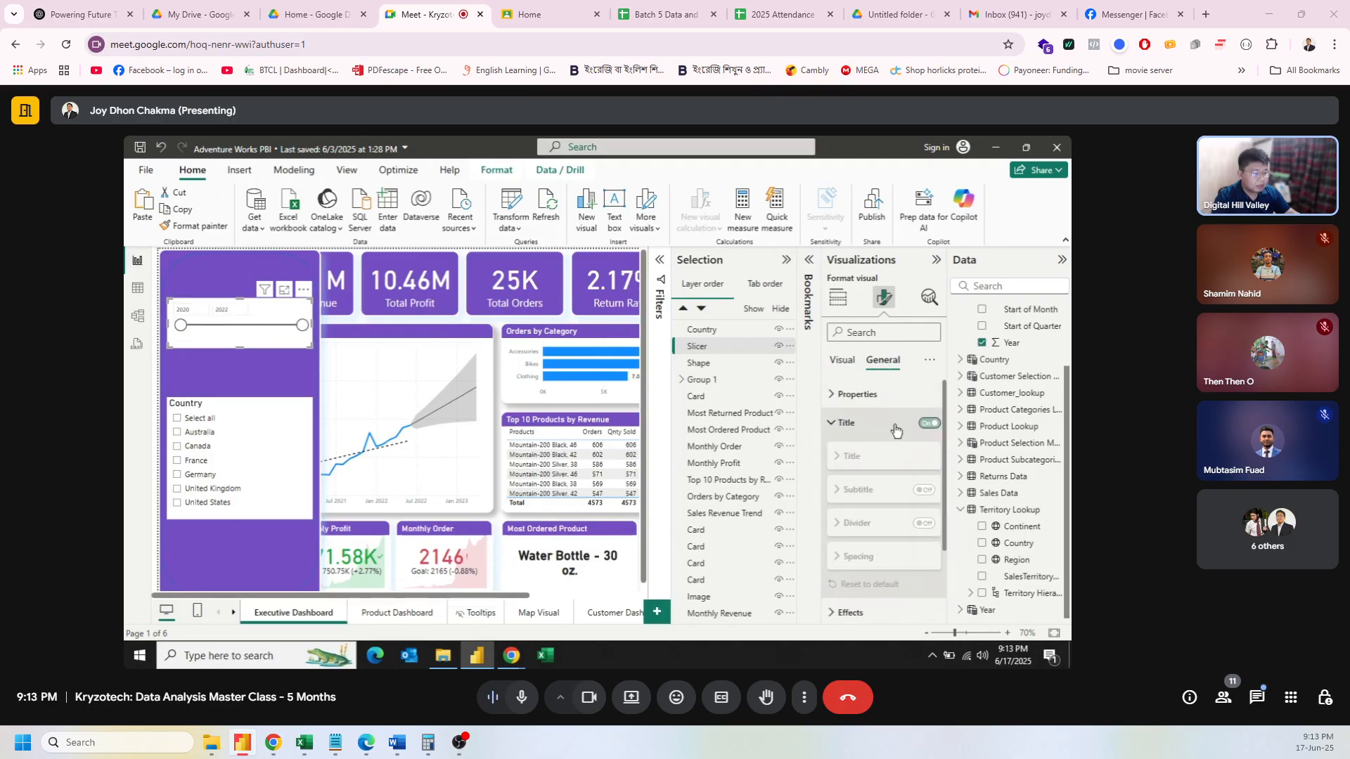
pyautogui.click(868, 492)
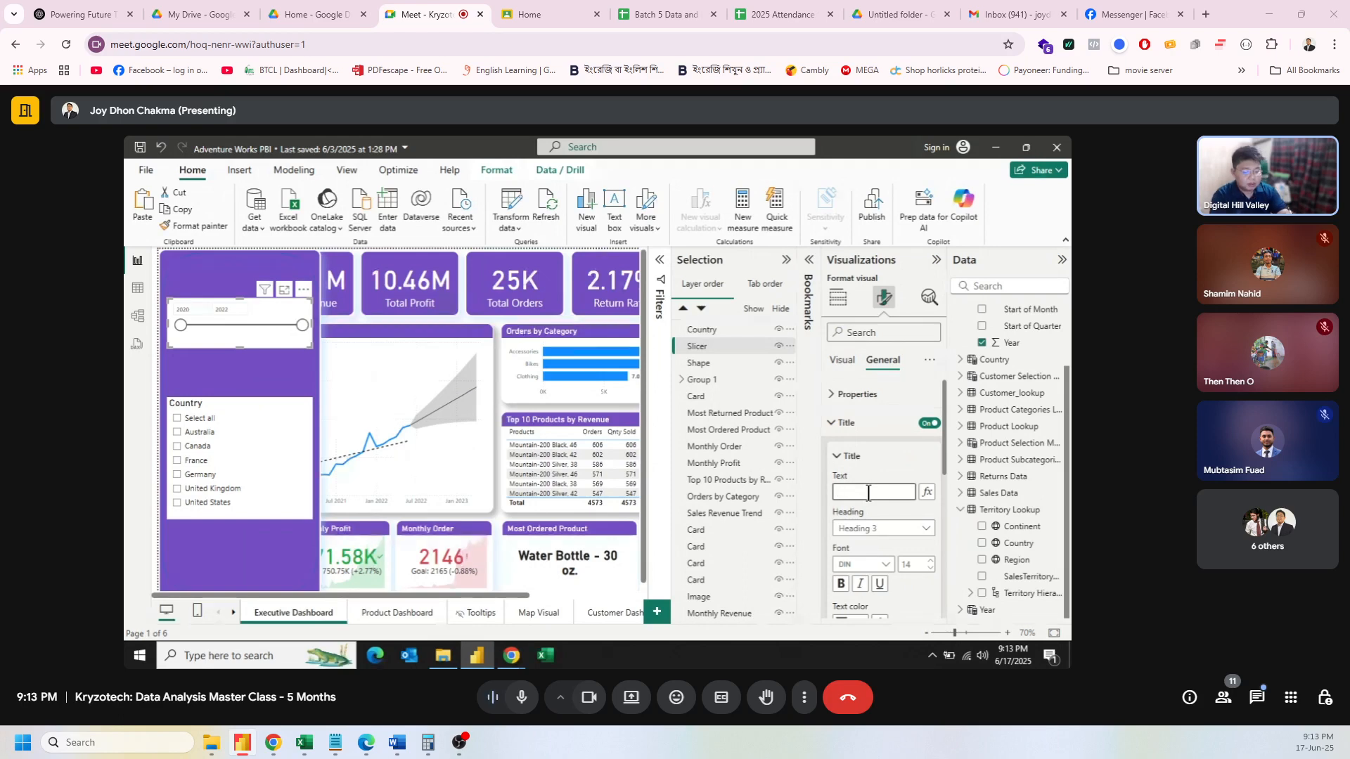
pyautogui.write('Year')
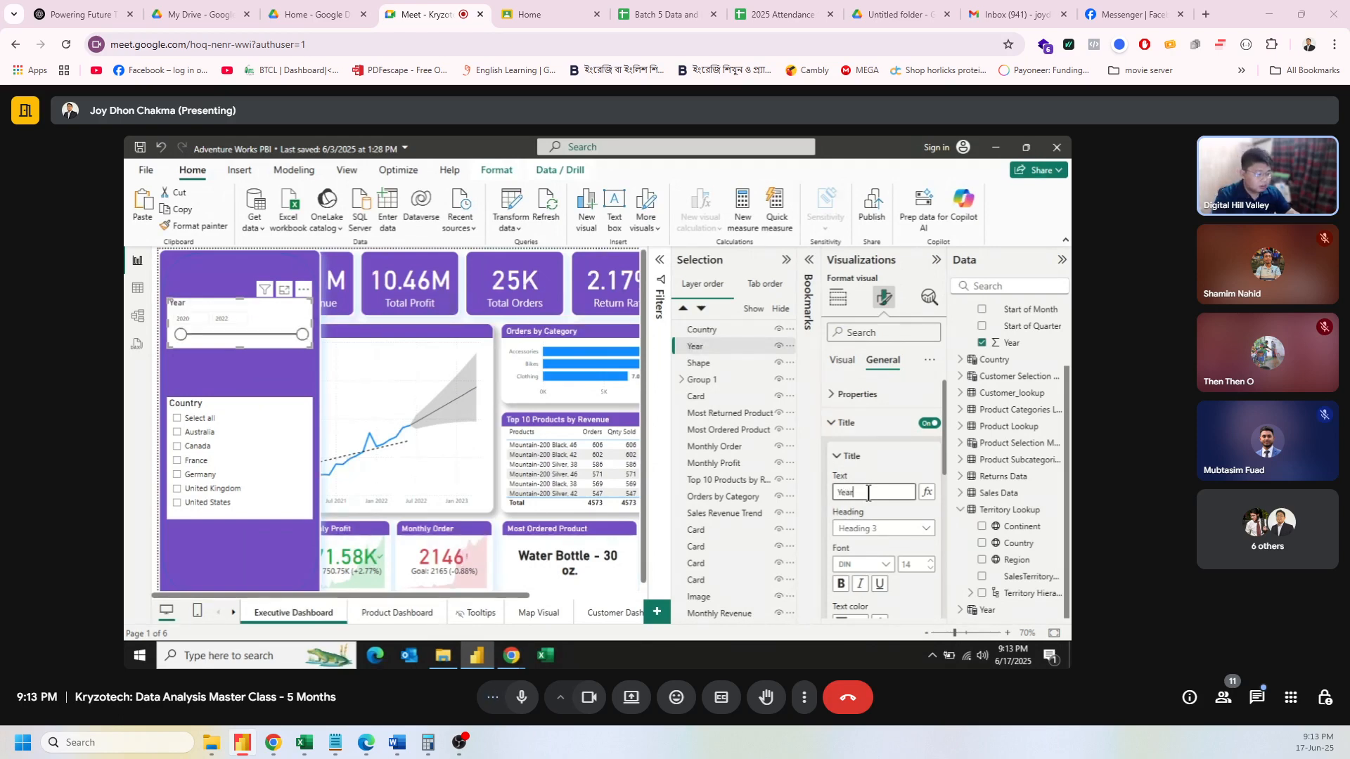
pyautogui.scroll(-1, 900, 562)
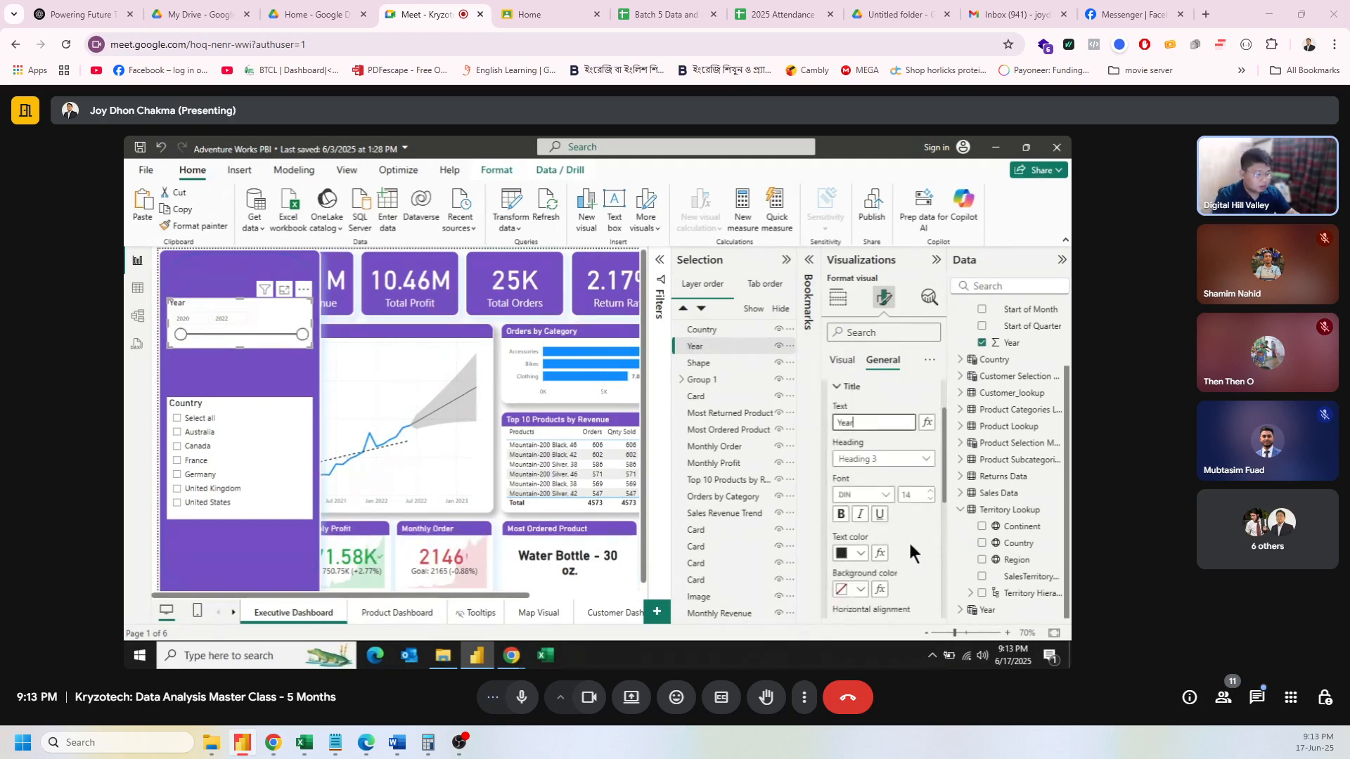
pyautogui.click(879, 422)
pyautogui.write('Range')
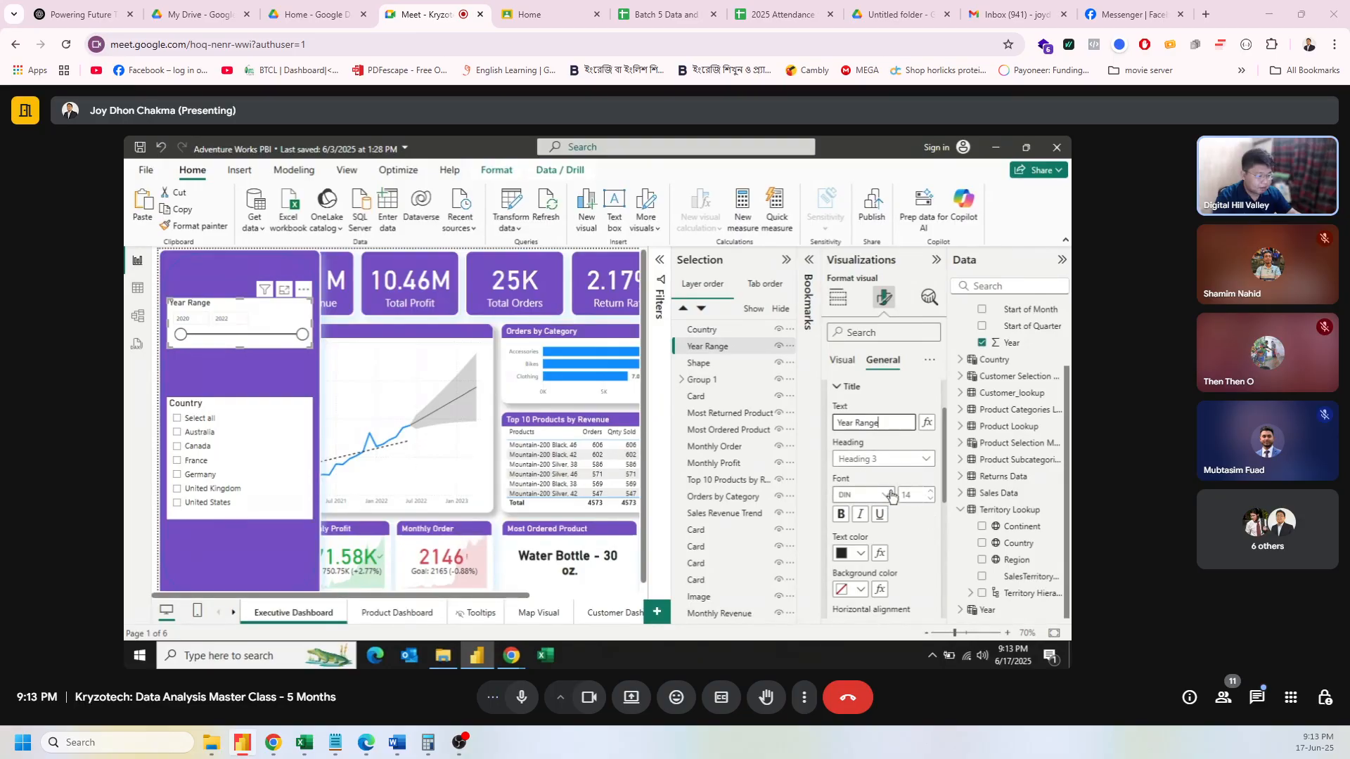
pyautogui.click(931, 492)
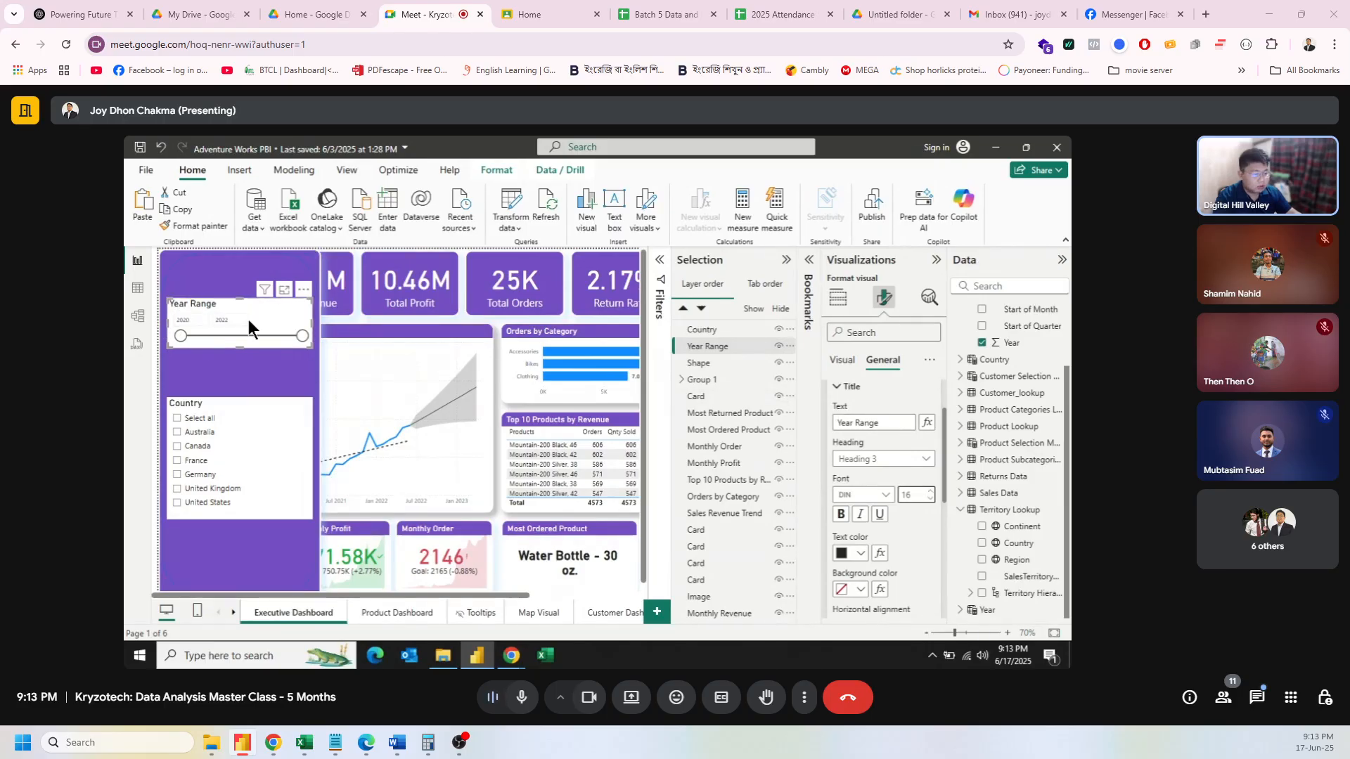
# Step: Make the Year Range slicer slightly taller, check its slider colours, and collapse the pane
pyautogui.click(848, 362)
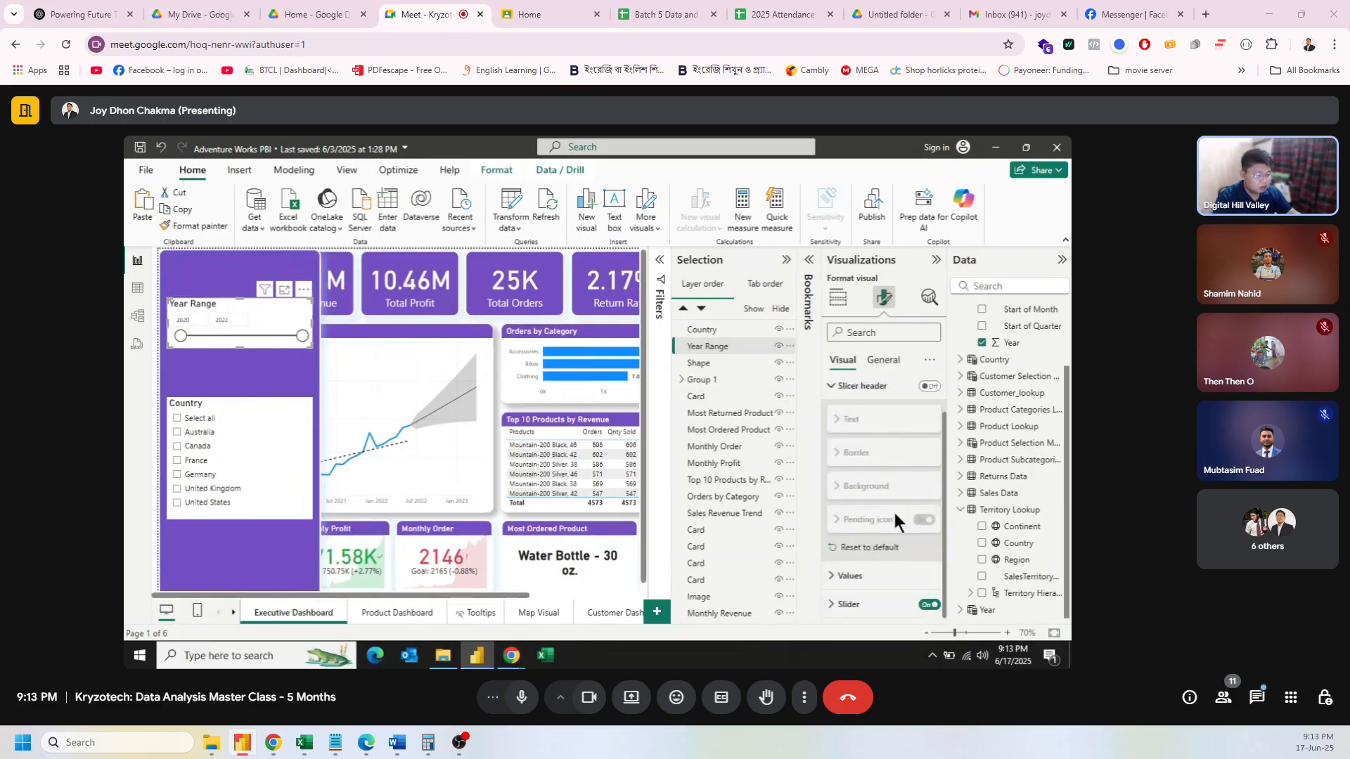
pyautogui.click(869, 576)
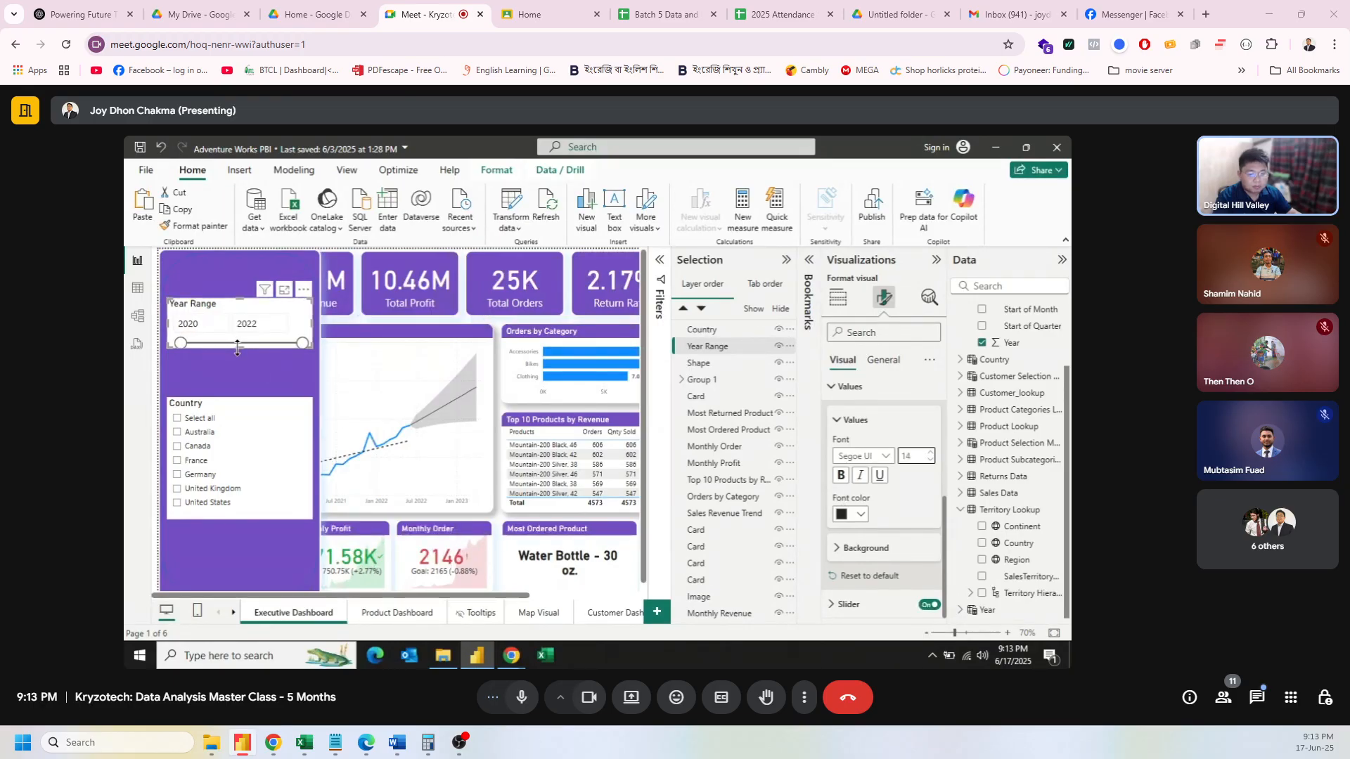
pyautogui.moveTo(237, 347); pyautogui.dragTo(237, 363)
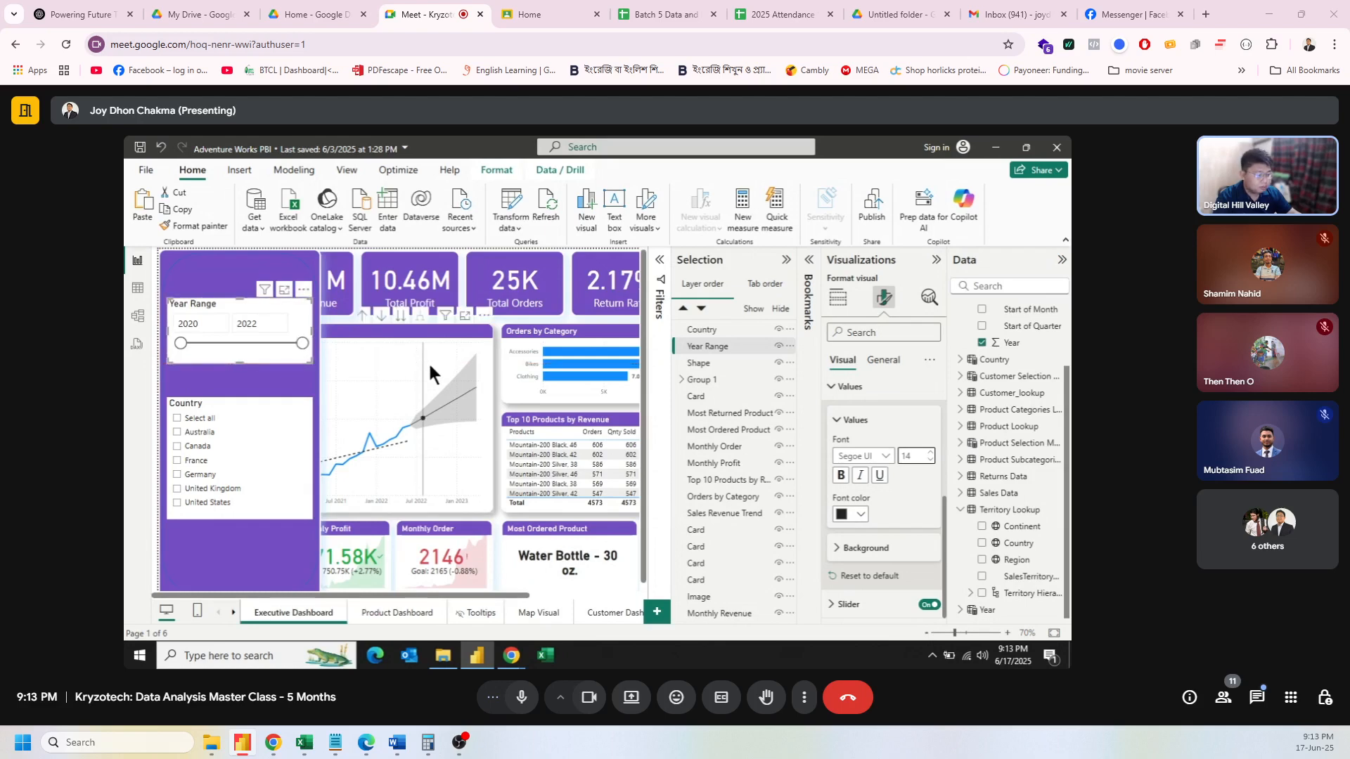
pyautogui.click(872, 605)
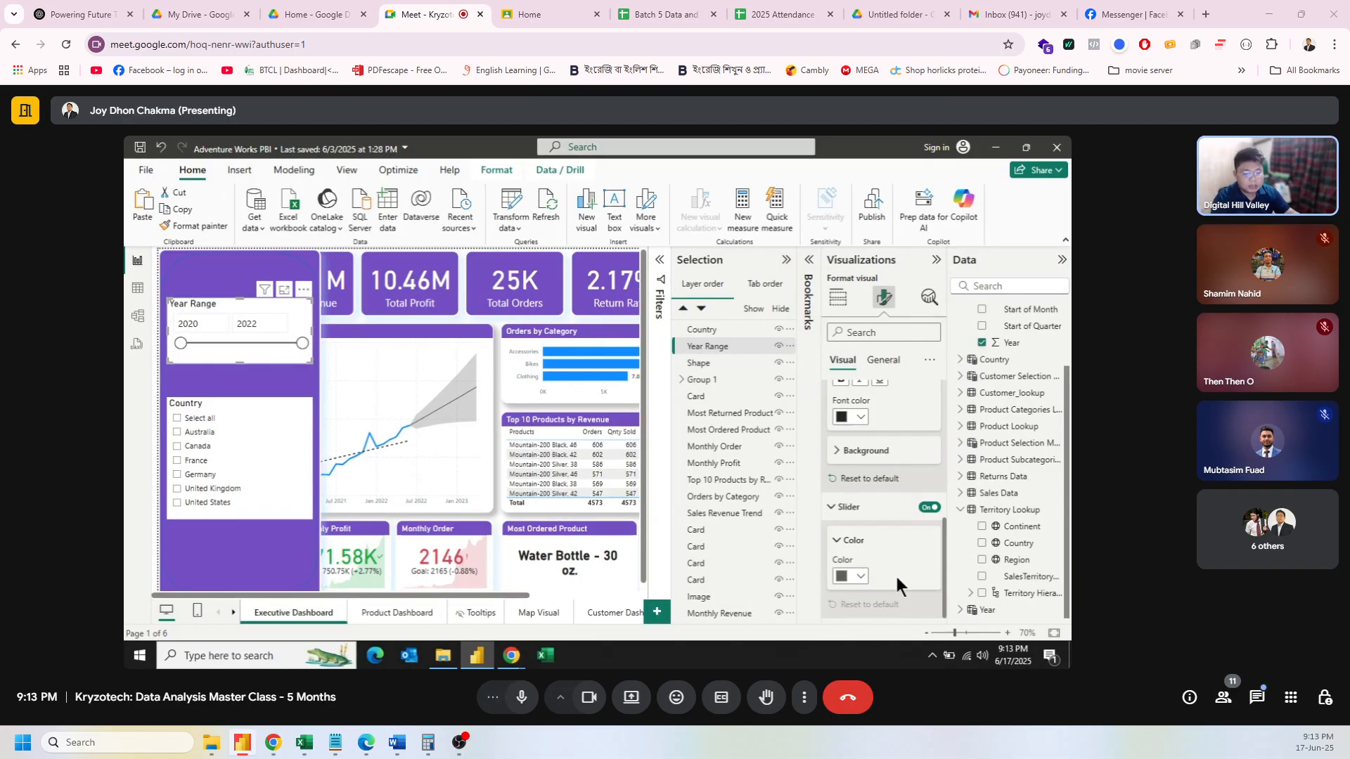
pyautogui.click(935, 261)
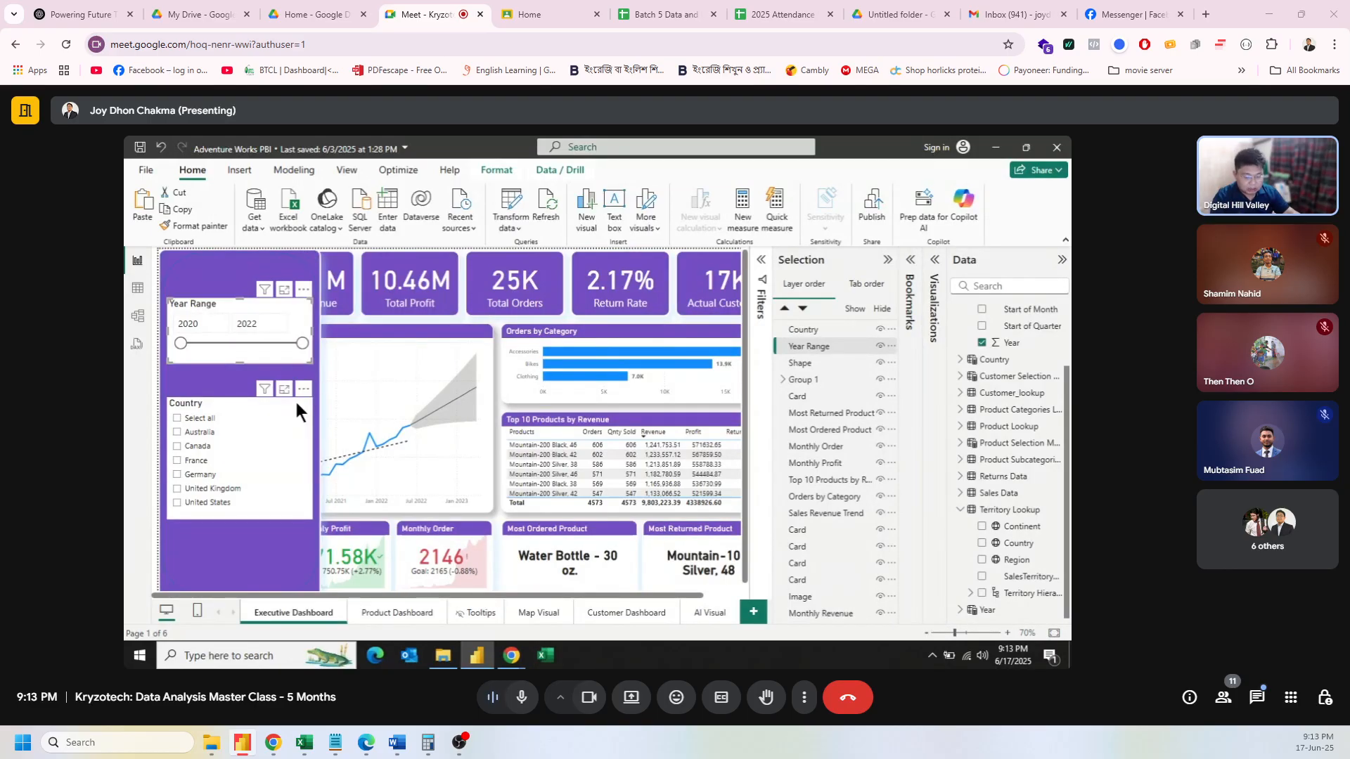
# Step: Group the Country slicer, Year Range slicer and purple shape into Group 2
pyautogui.keyDown('ctrl'); pyautogui.click(294, 398); pyautogui.keyUp('ctrl')
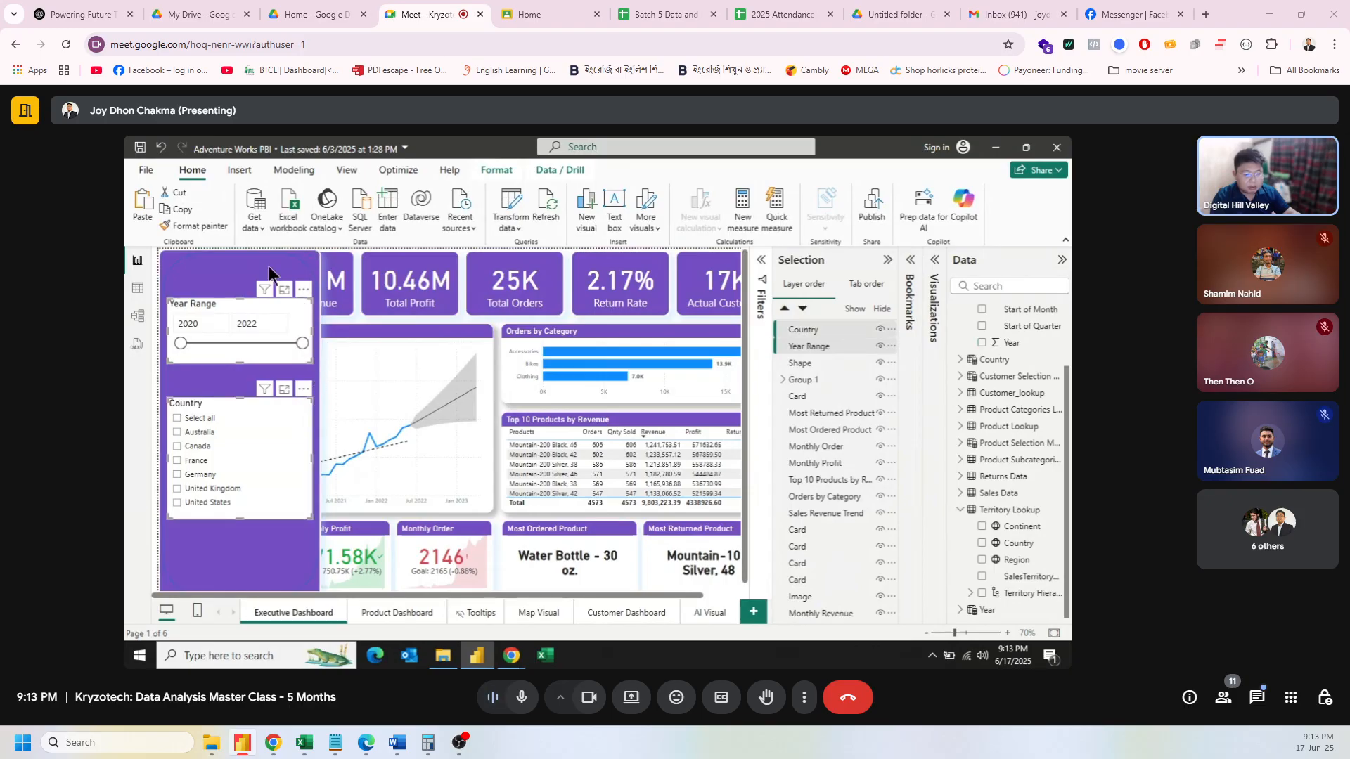
pyautogui.keyDown('ctrl'); pyautogui.click(264, 273); pyautogui.keyUp('ctrl')
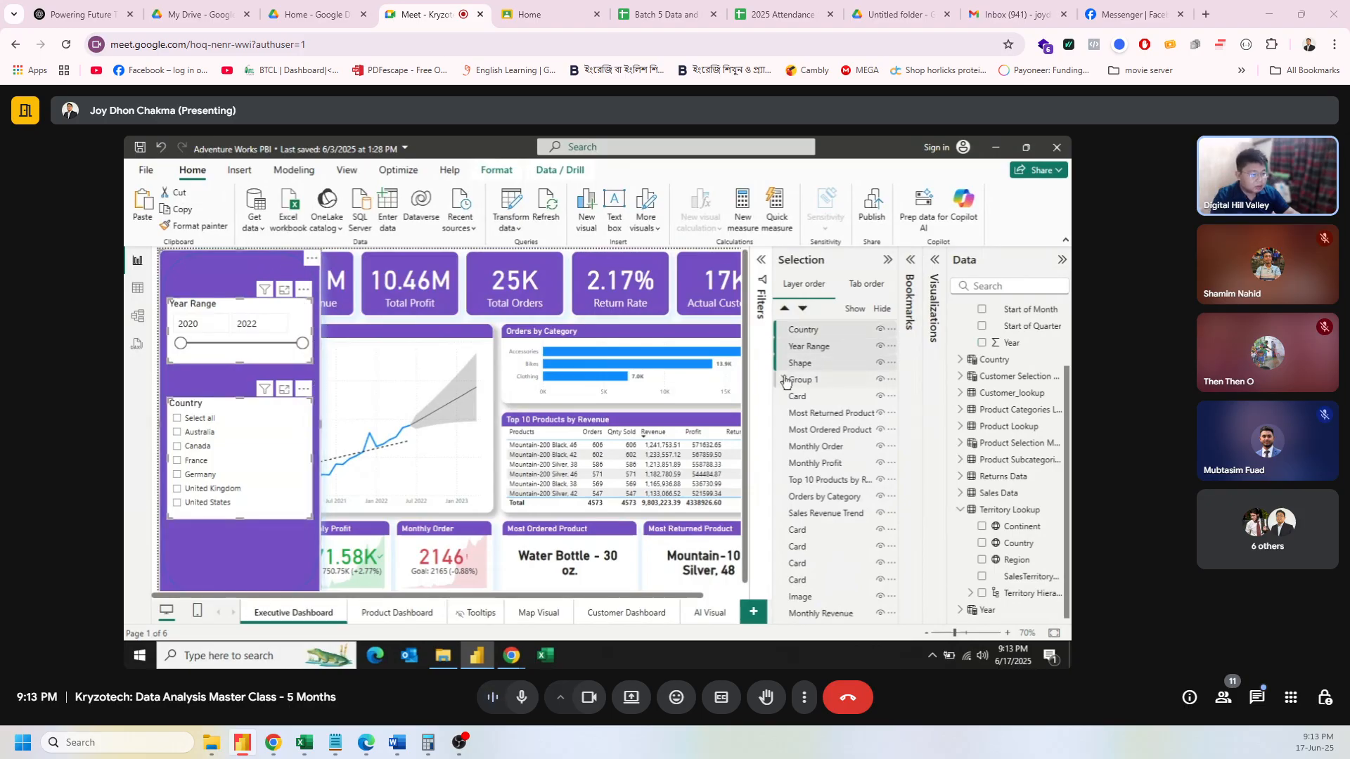
pyautogui.rightClick(210, 273)
pyautogui.moveTo(236, 288)
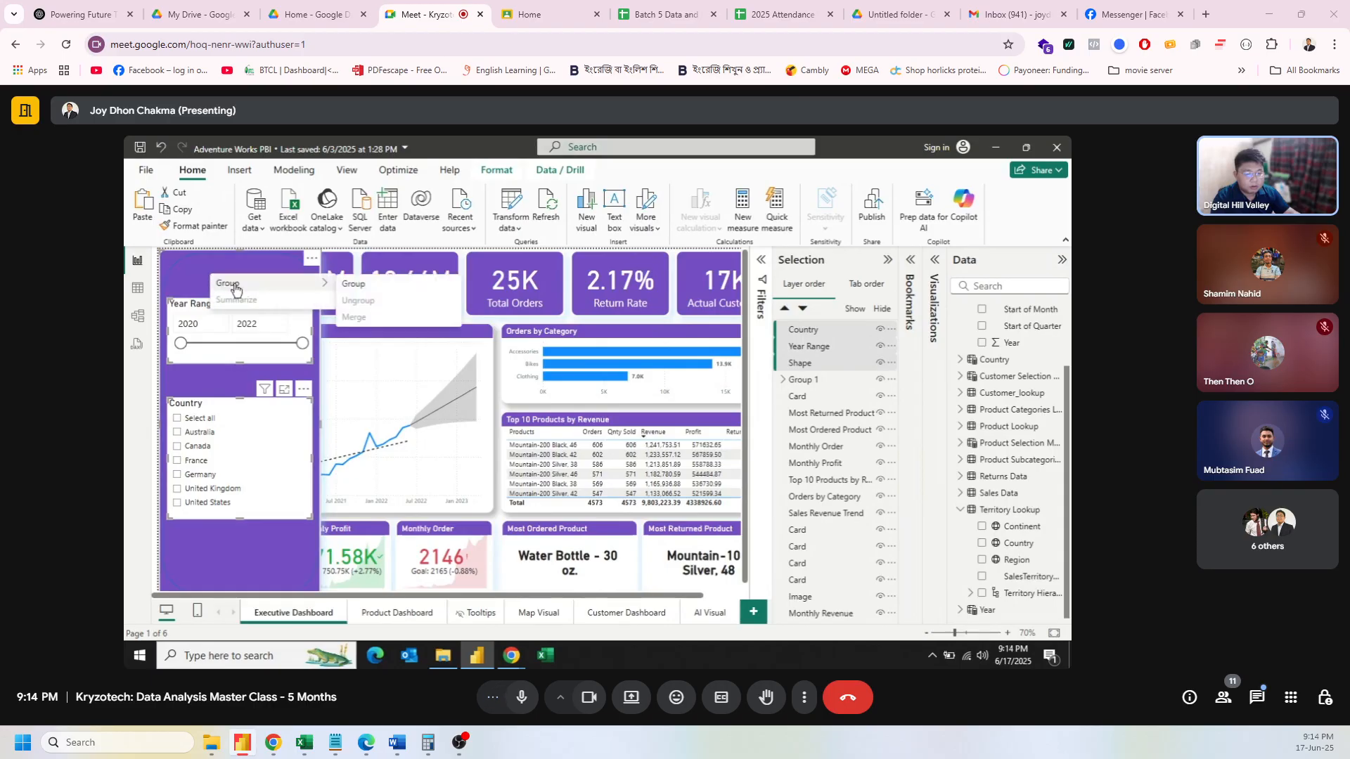
pyautogui.click(411, 290)
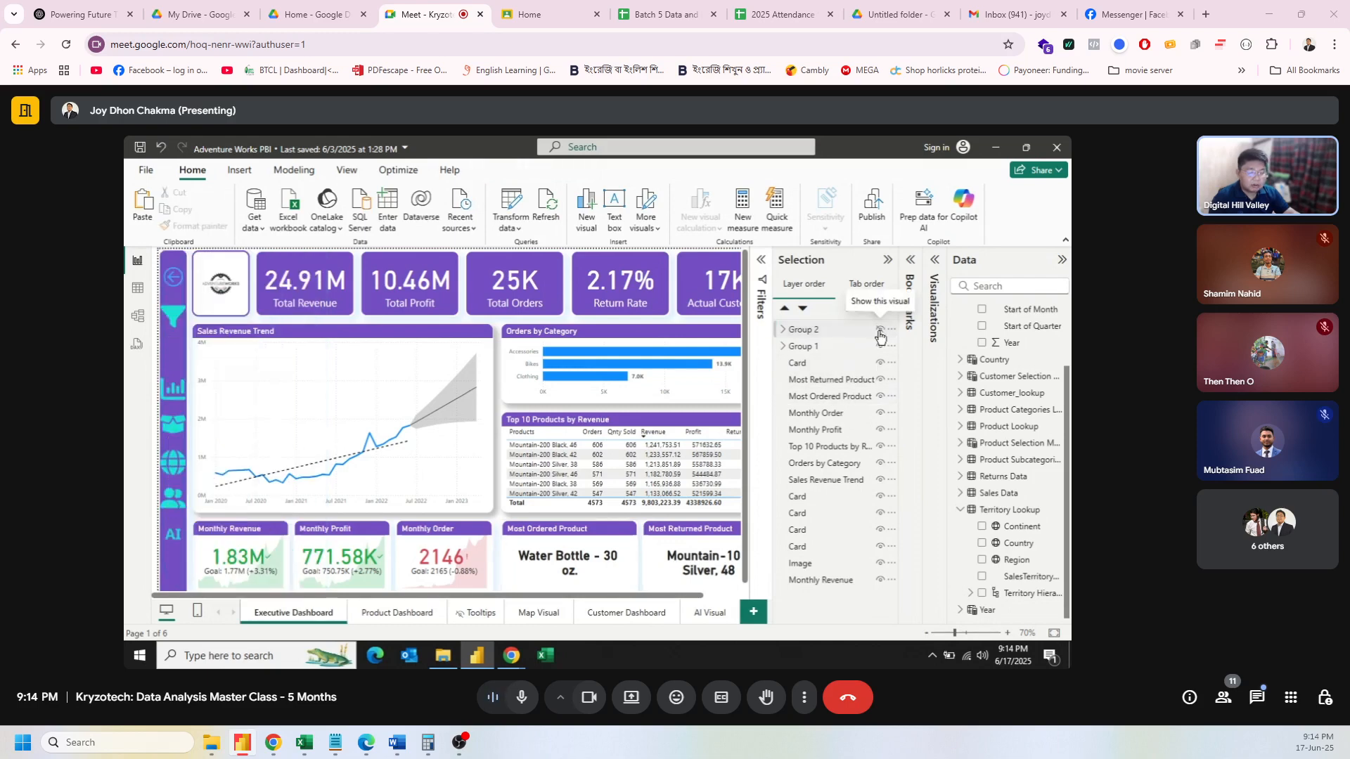
# Step: Hide Group 2 with its visibility toggle
pyautogui.click(879, 330)
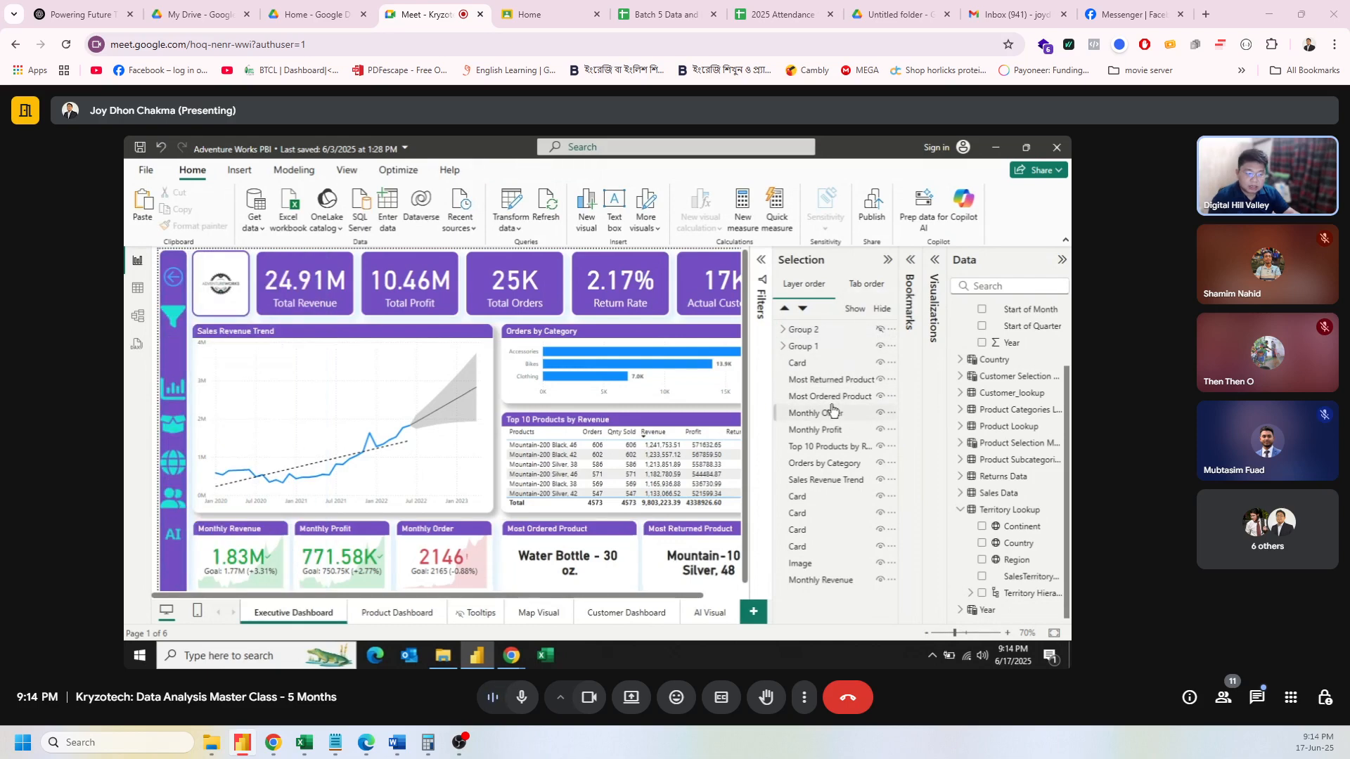
pyautogui.click(881, 330)
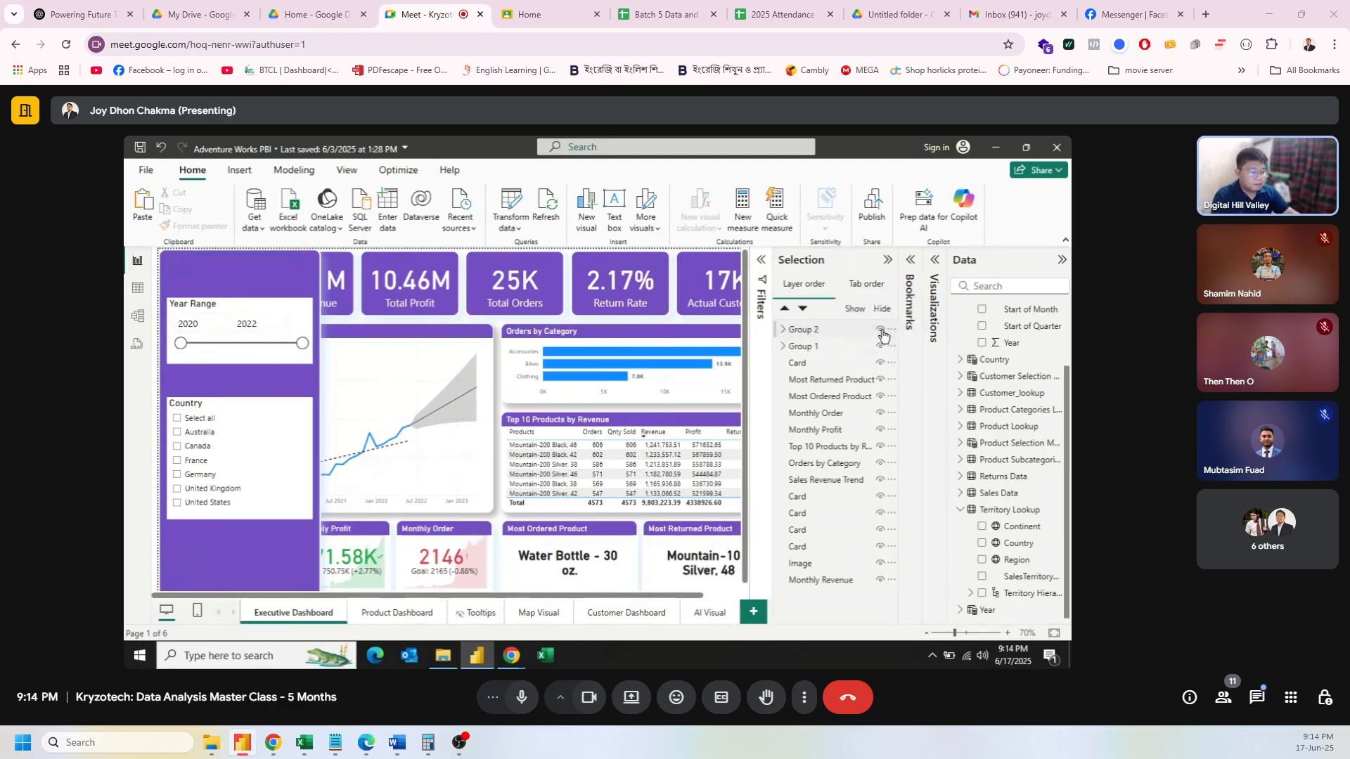
pyautogui.click(882, 331)
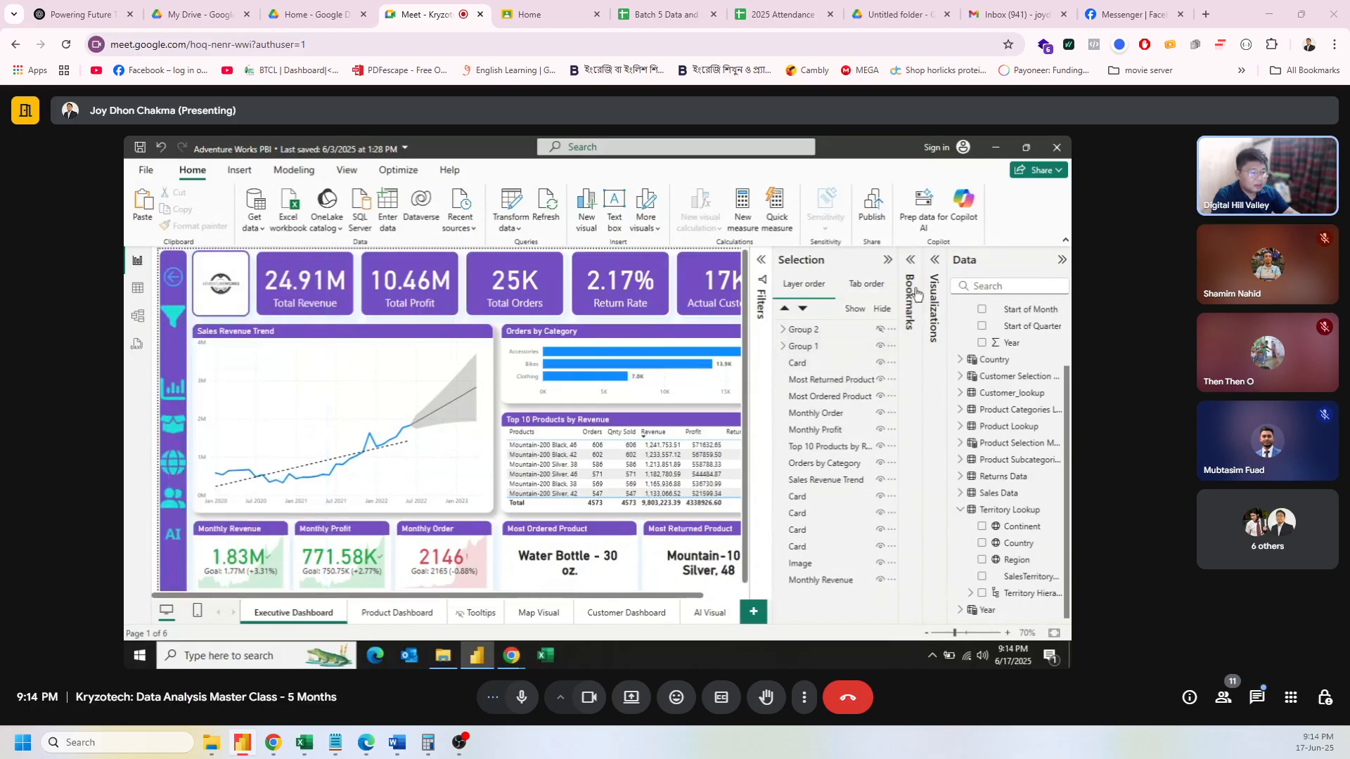
# Step: Update the ED Without Filter bookmark to the current hidden-panel view
pyautogui.click(912, 262)
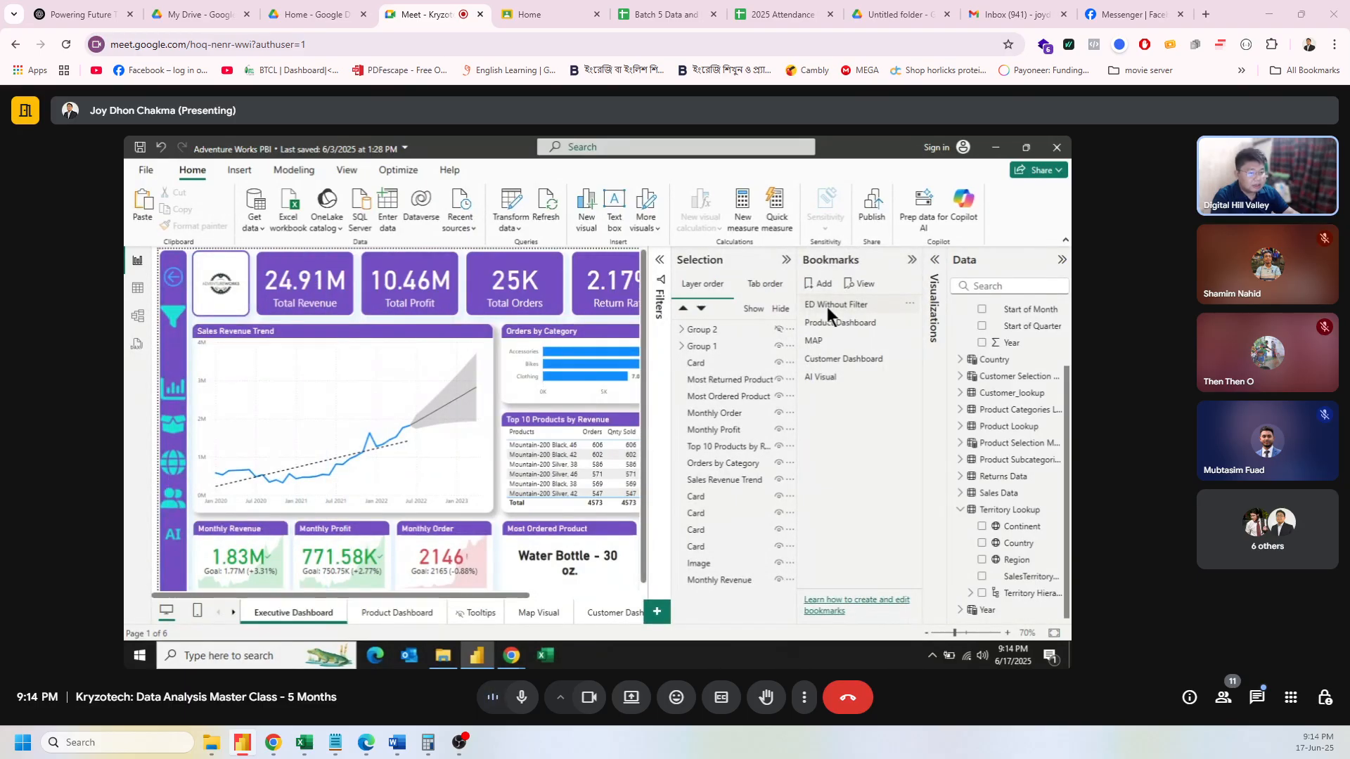
pyautogui.click(910, 303)
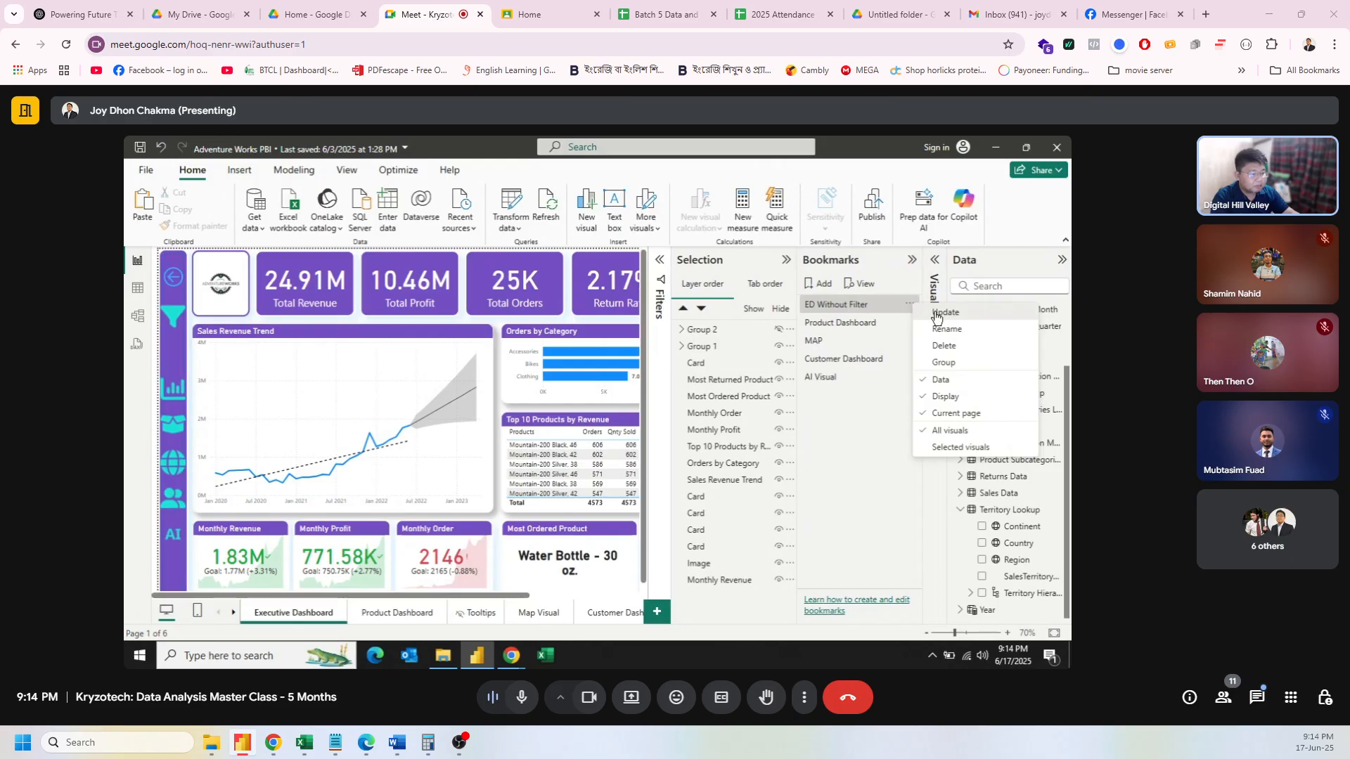
pyautogui.click(936, 315)
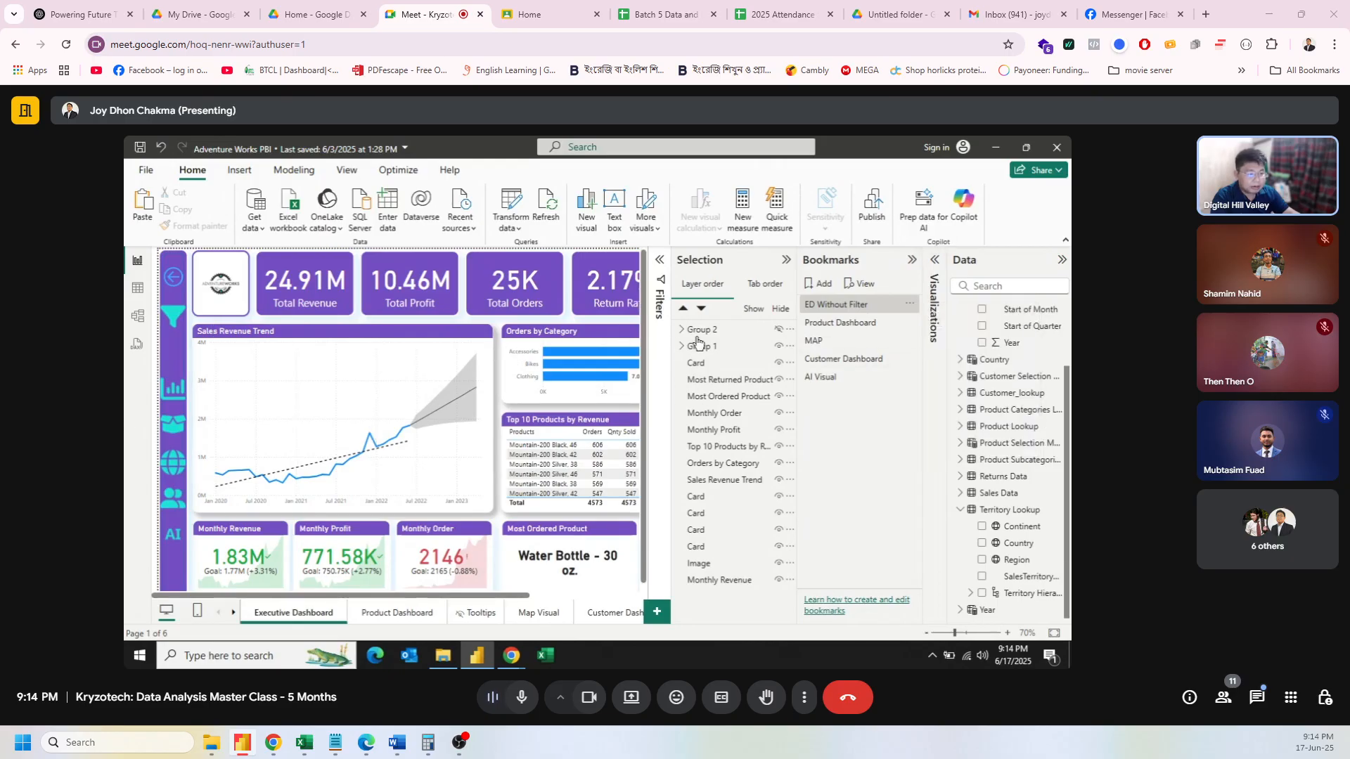
# Step: Unhide Group 2 and add a new bookmark named 'ED With Filter'
pyautogui.click(786, 330)
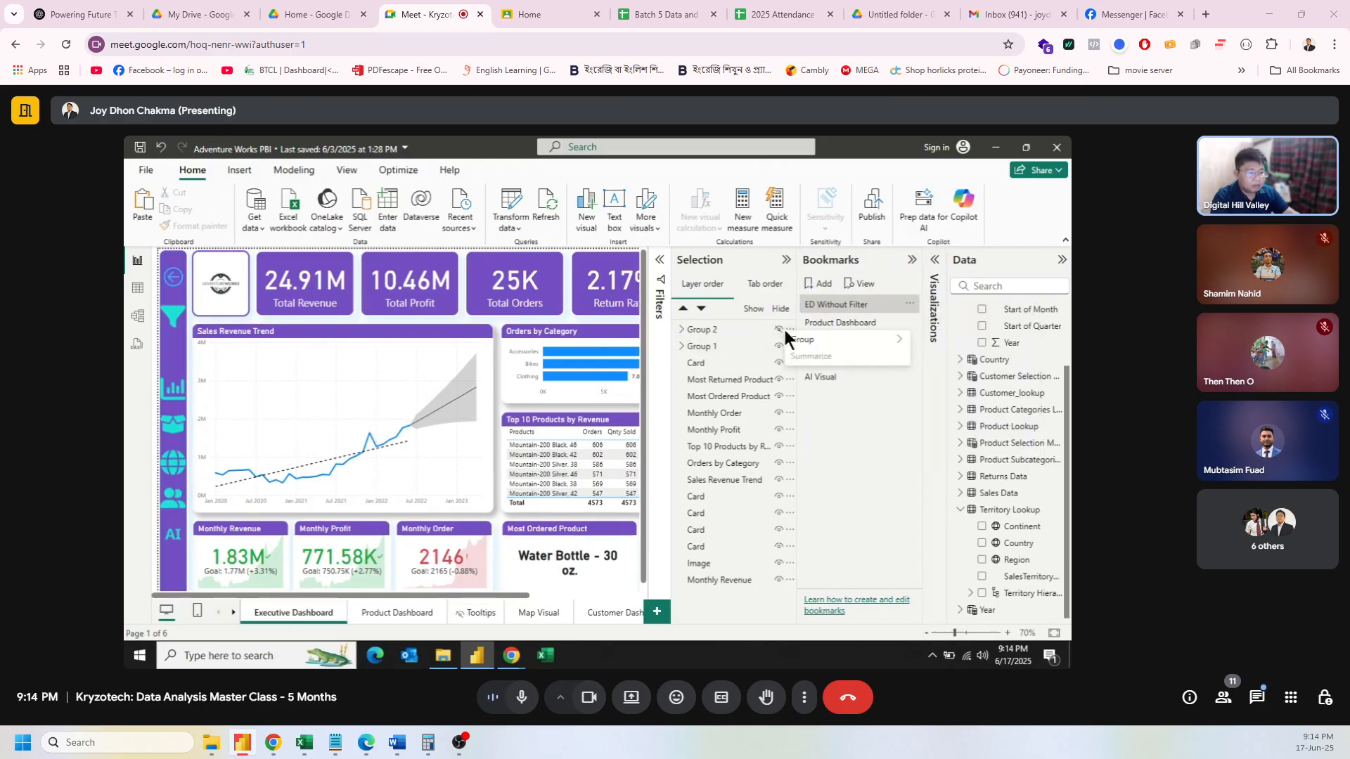
pyautogui.click(778, 330)
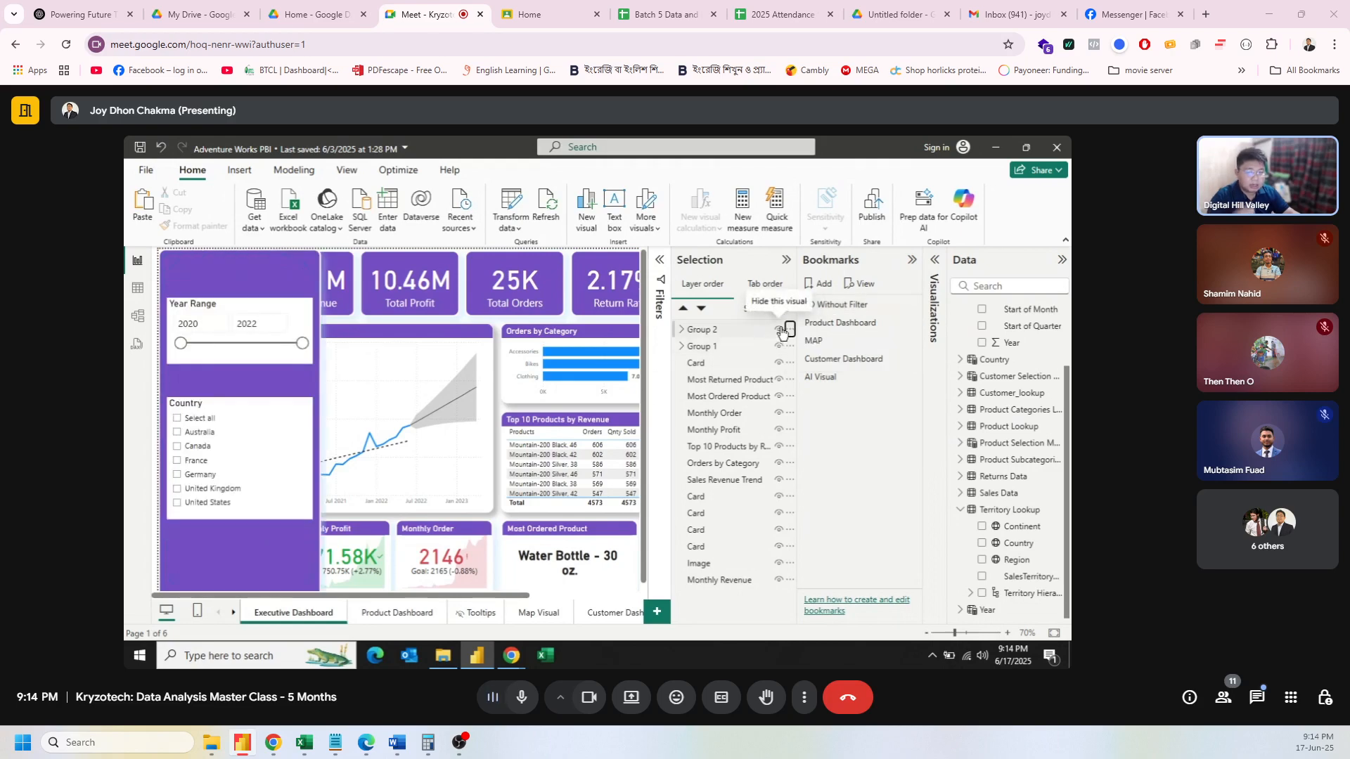
pyautogui.click(819, 284)
pyautogui.doubleClick(838, 395)
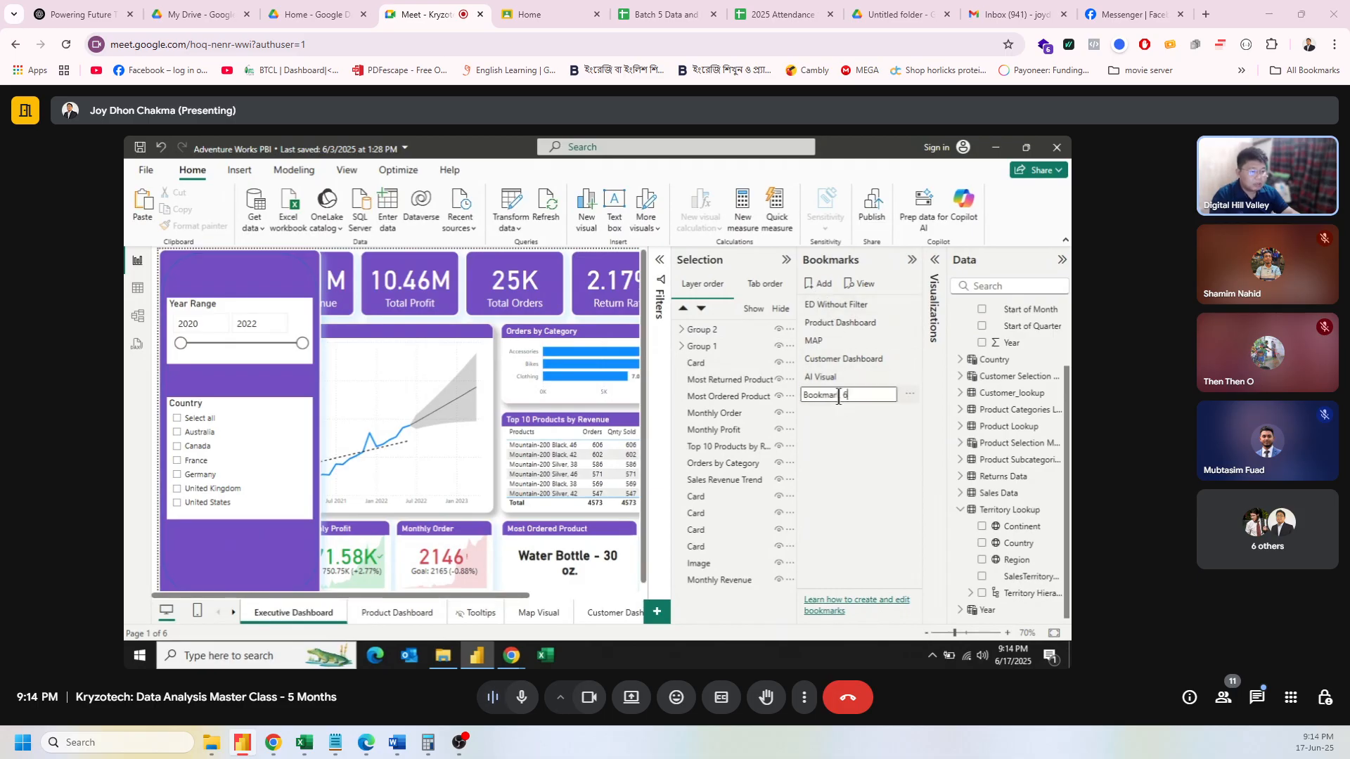
pyautogui.write('ED')
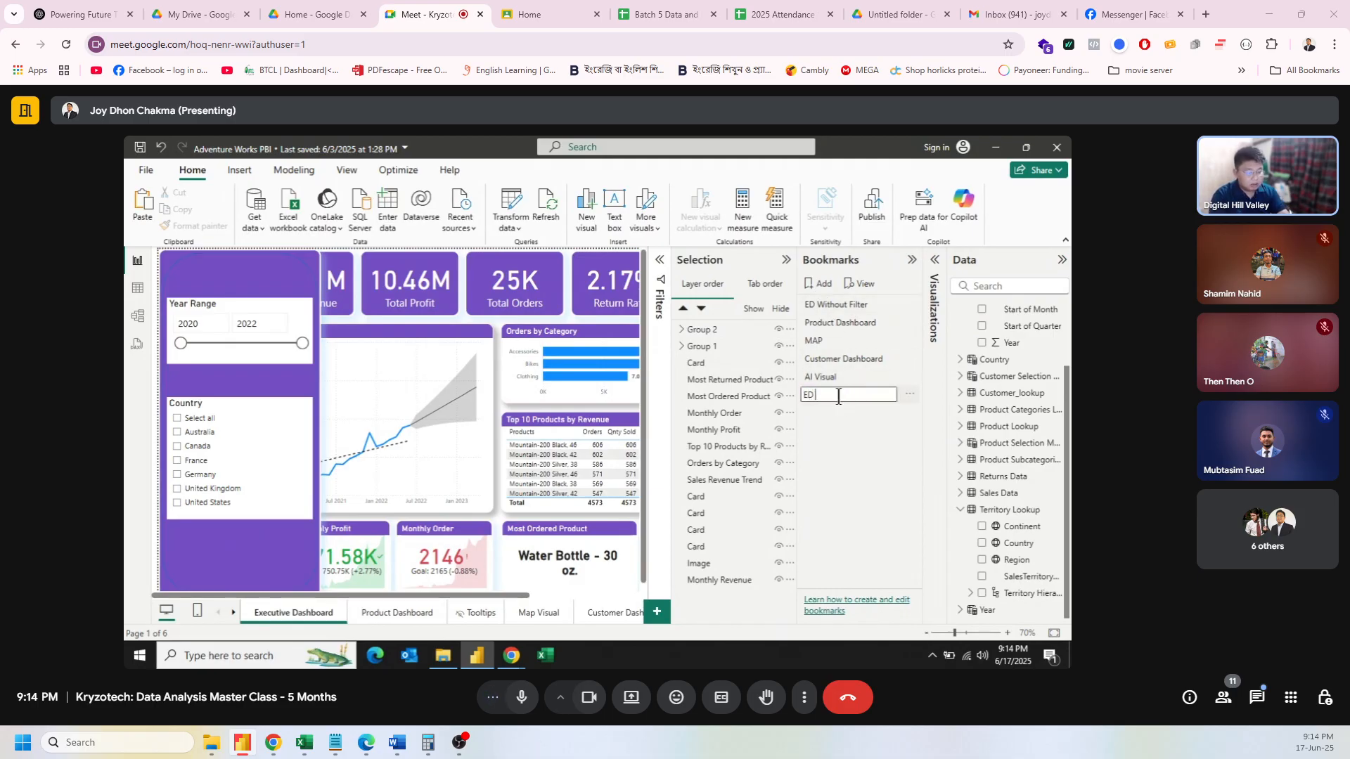
pyautogui.write(' With Filter')
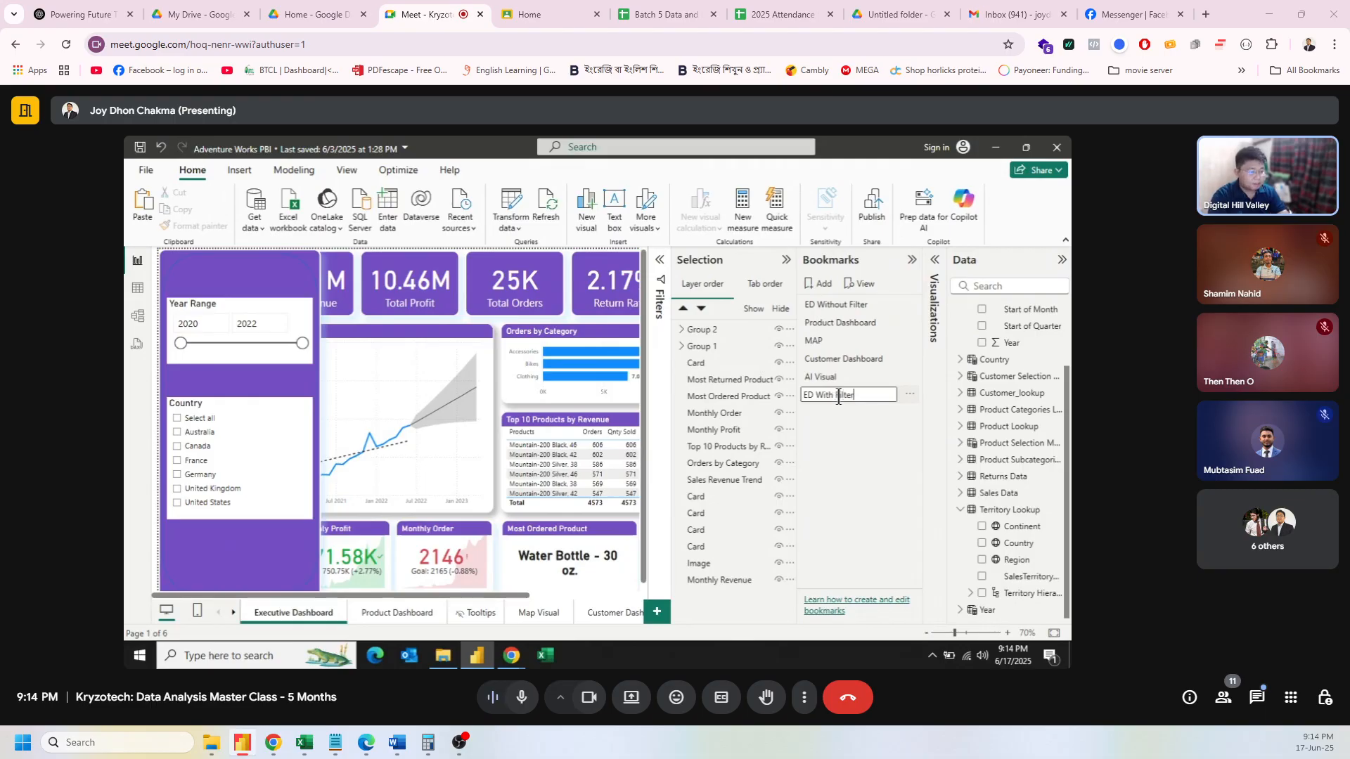
pyautogui.press('Return')
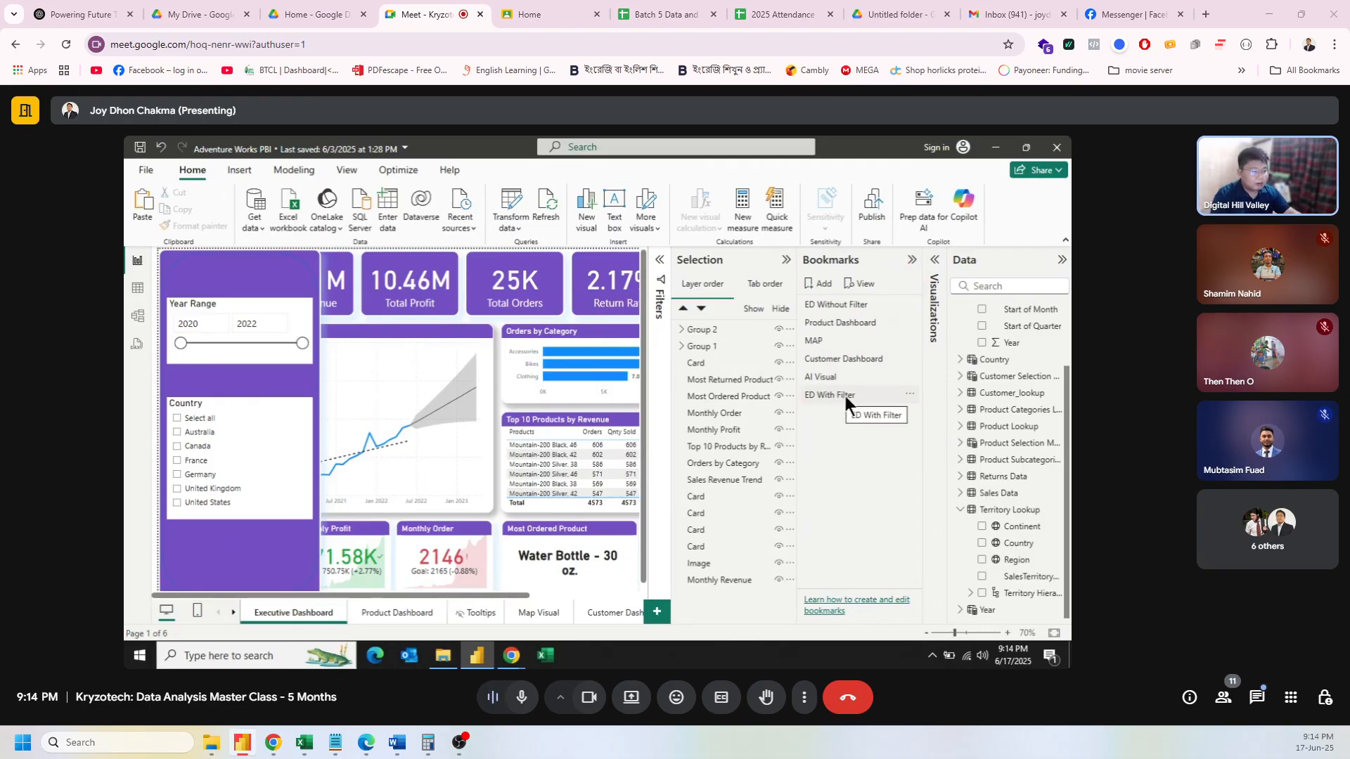
# Step: Test both bookmarks, leave ED Without Filter applied, and select the navigation filter button
pyautogui.click(843, 306)
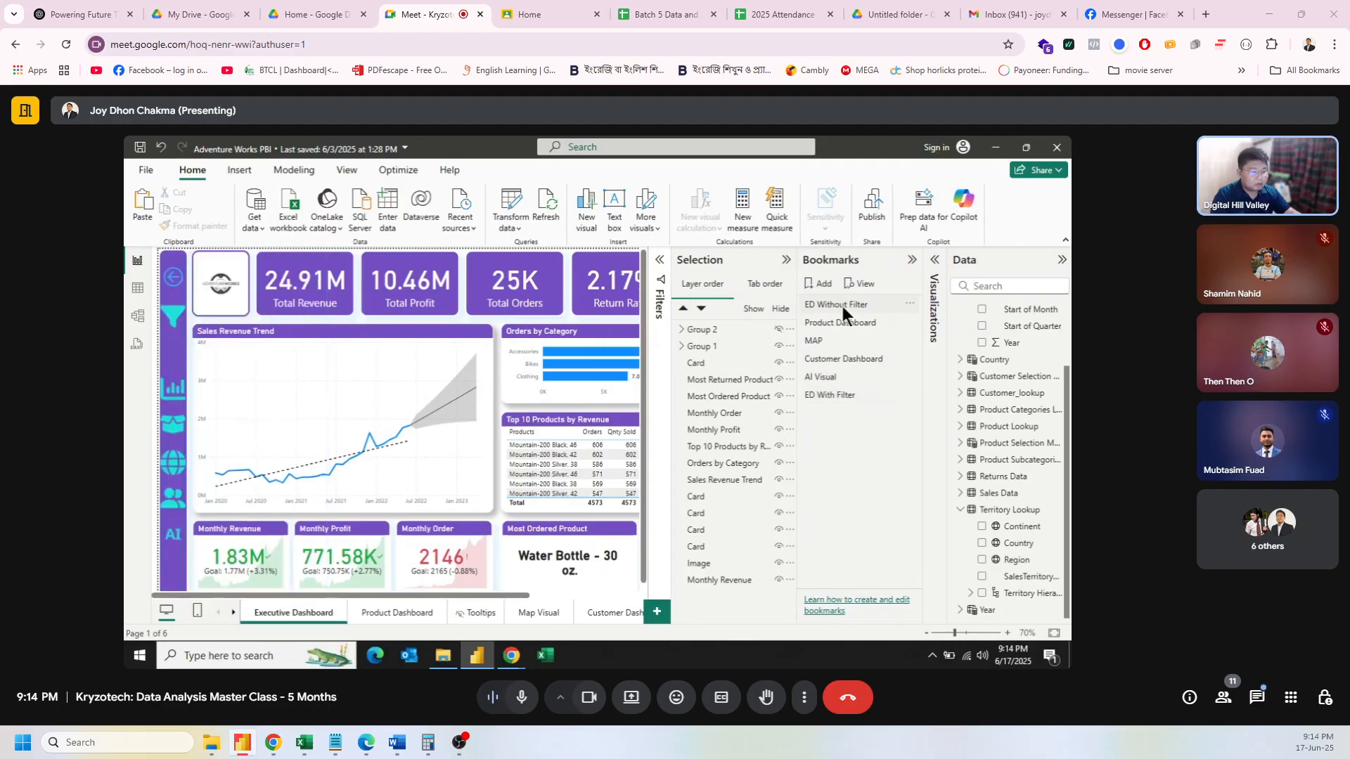
pyautogui.click(847, 395)
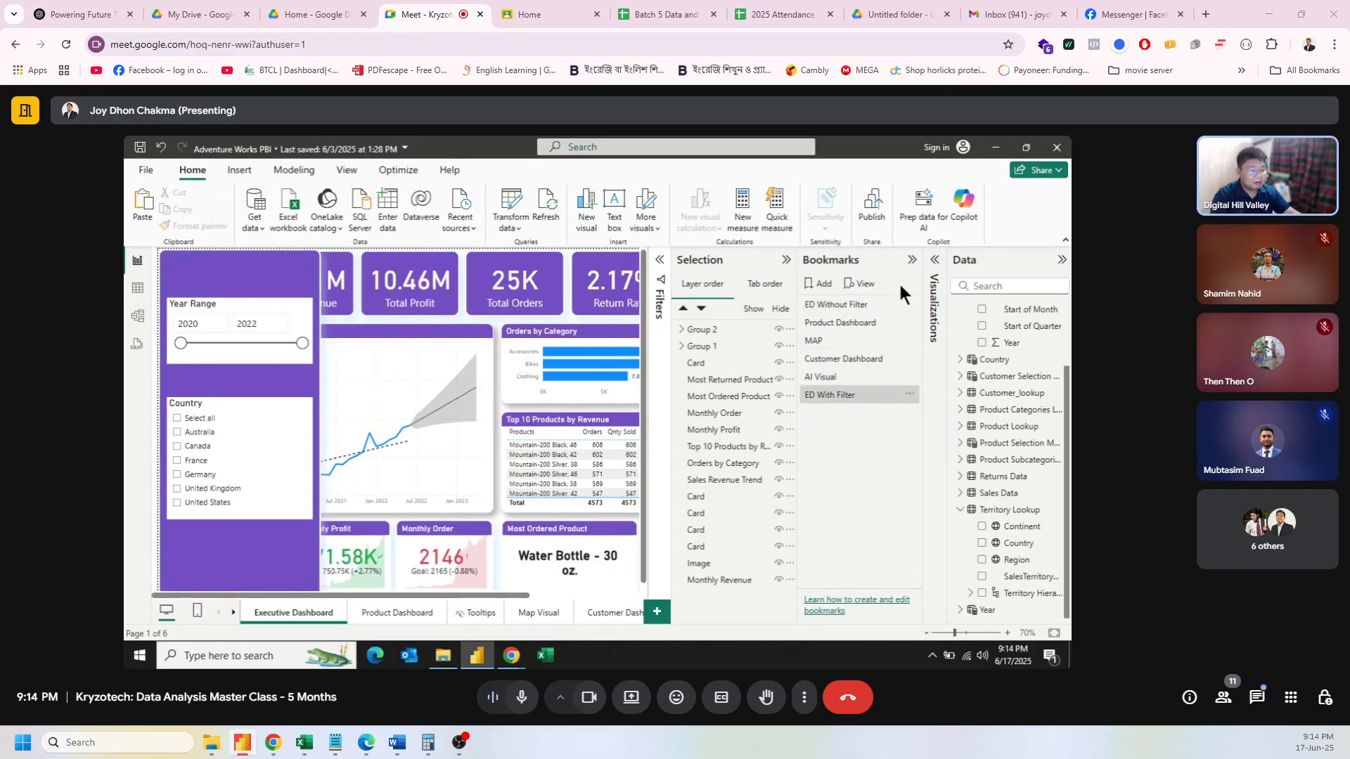
pyautogui.click(912, 260)
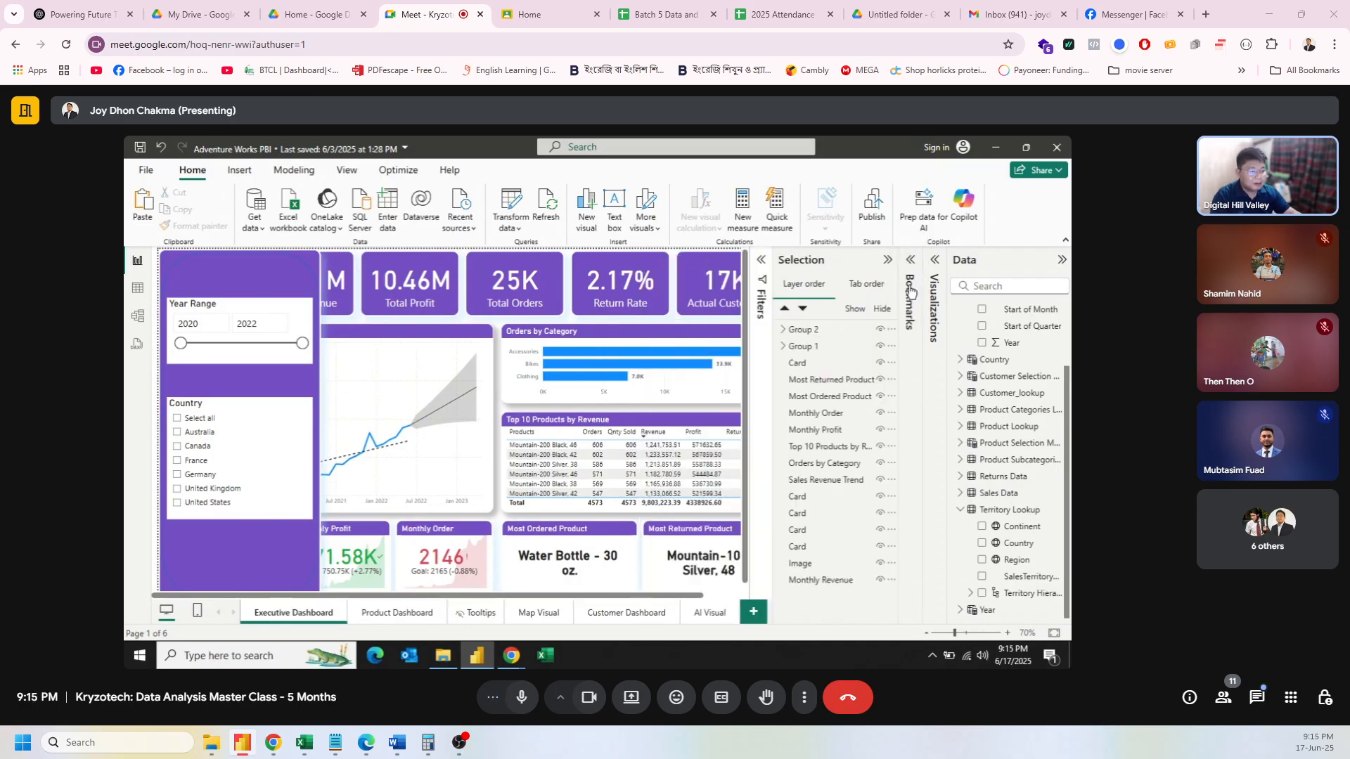
pyautogui.click(912, 261)
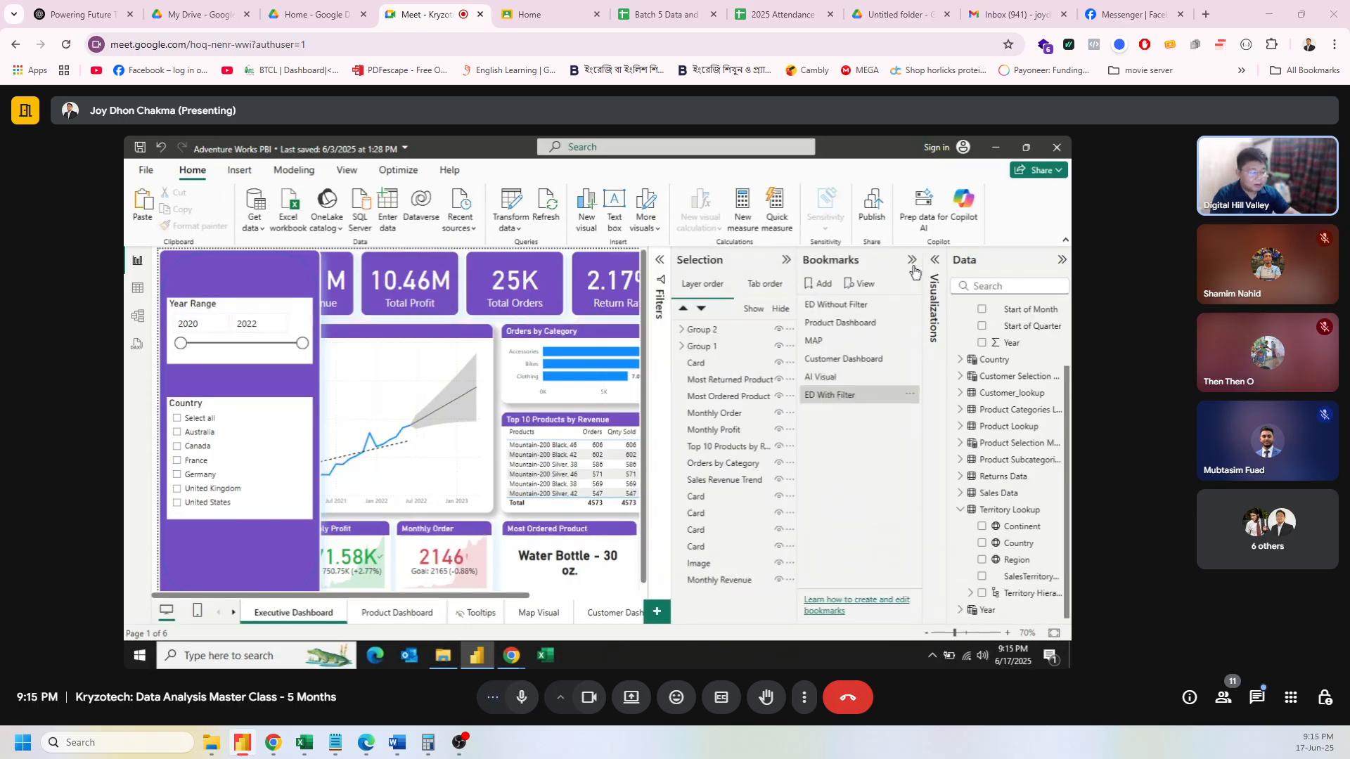
pyautogui.click(912, 261)
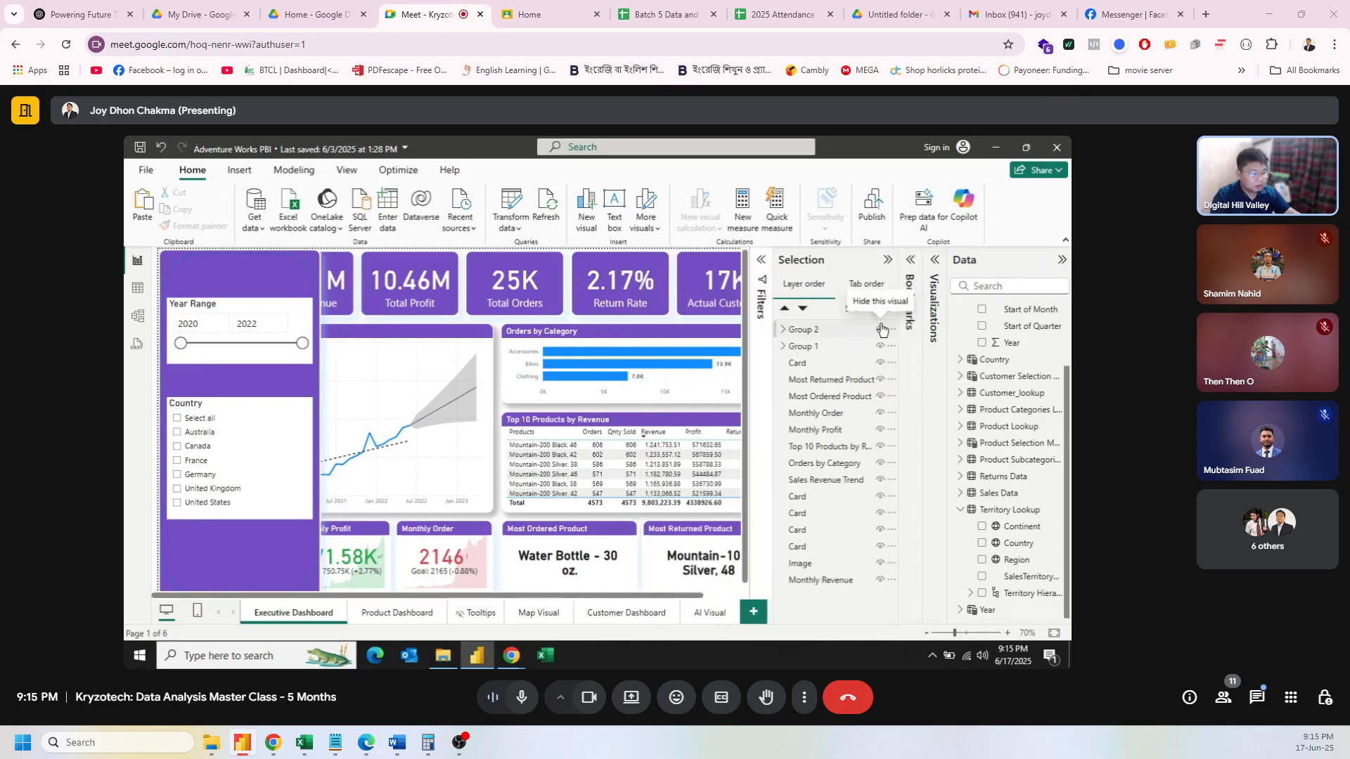
pyautogui.click(911, 262)
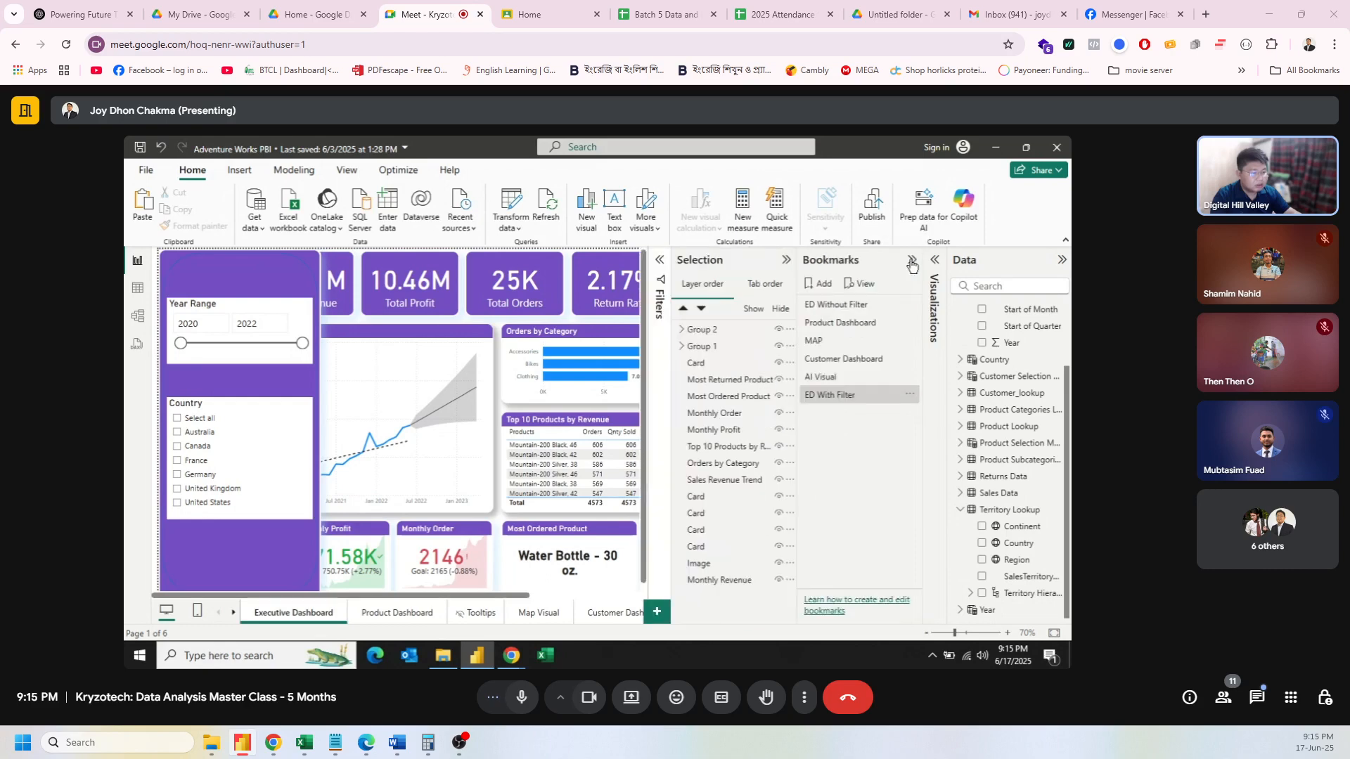
pyautogui.click(864, 303)
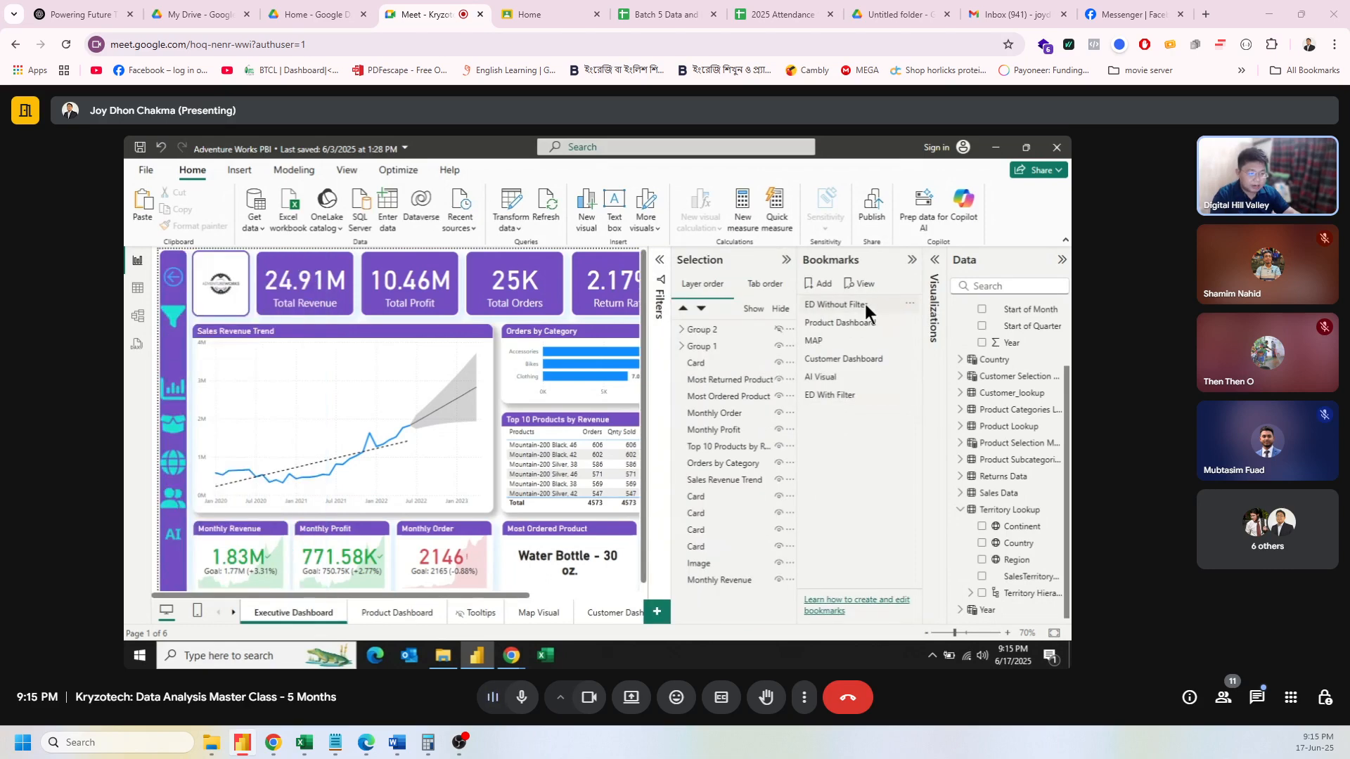
pyautogui.click(173, 318)
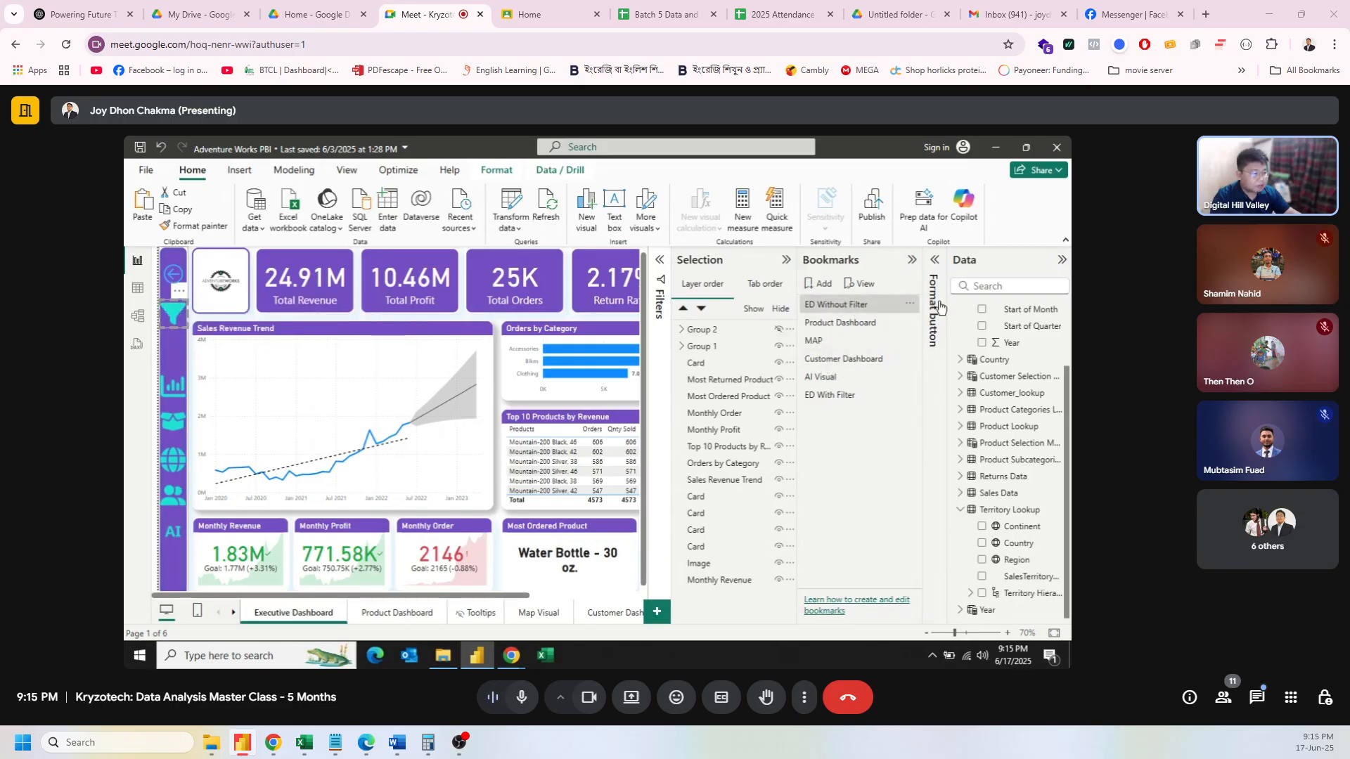
# Step: Set the navigation button's action to Bookmark, linked to ED With Filter
pyautogui.click(939, 273)
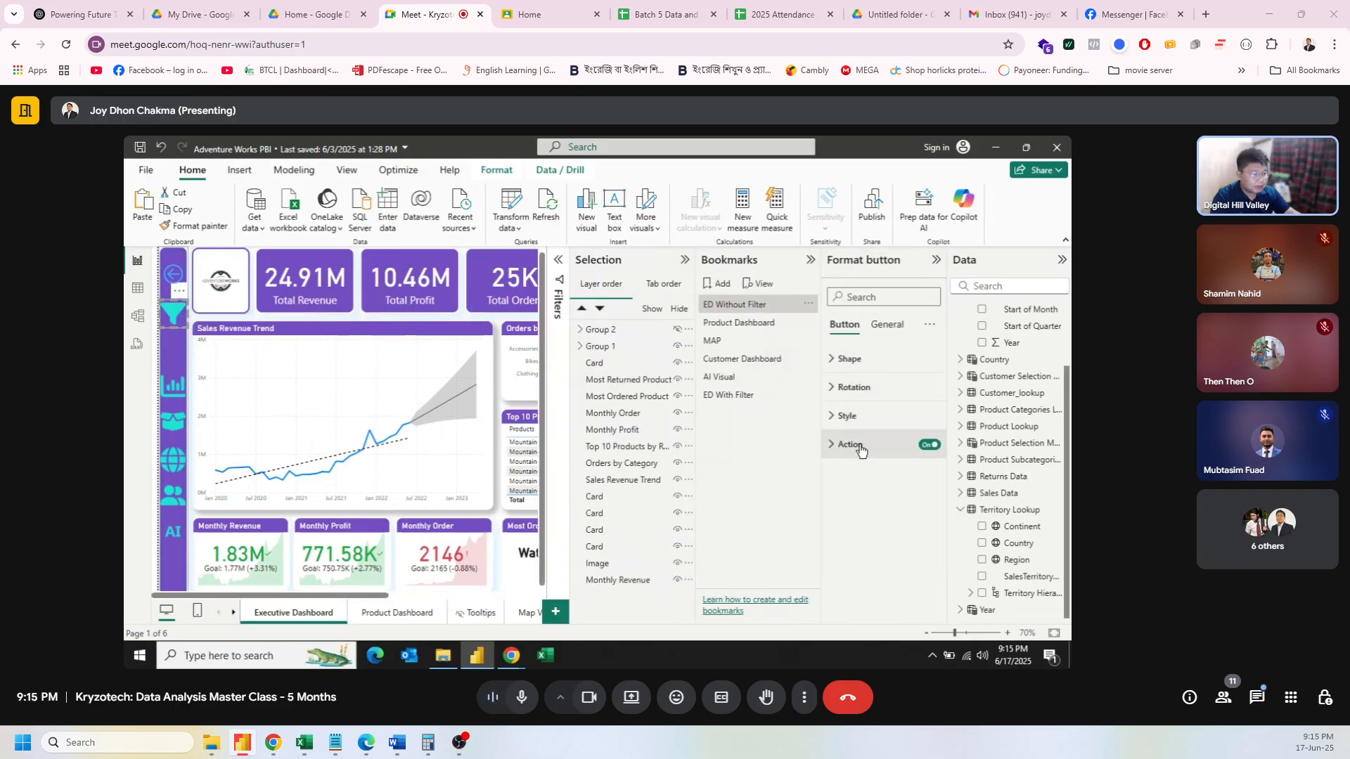
pyautogui.click(872, 447)
pyautogui.click(879, 513)
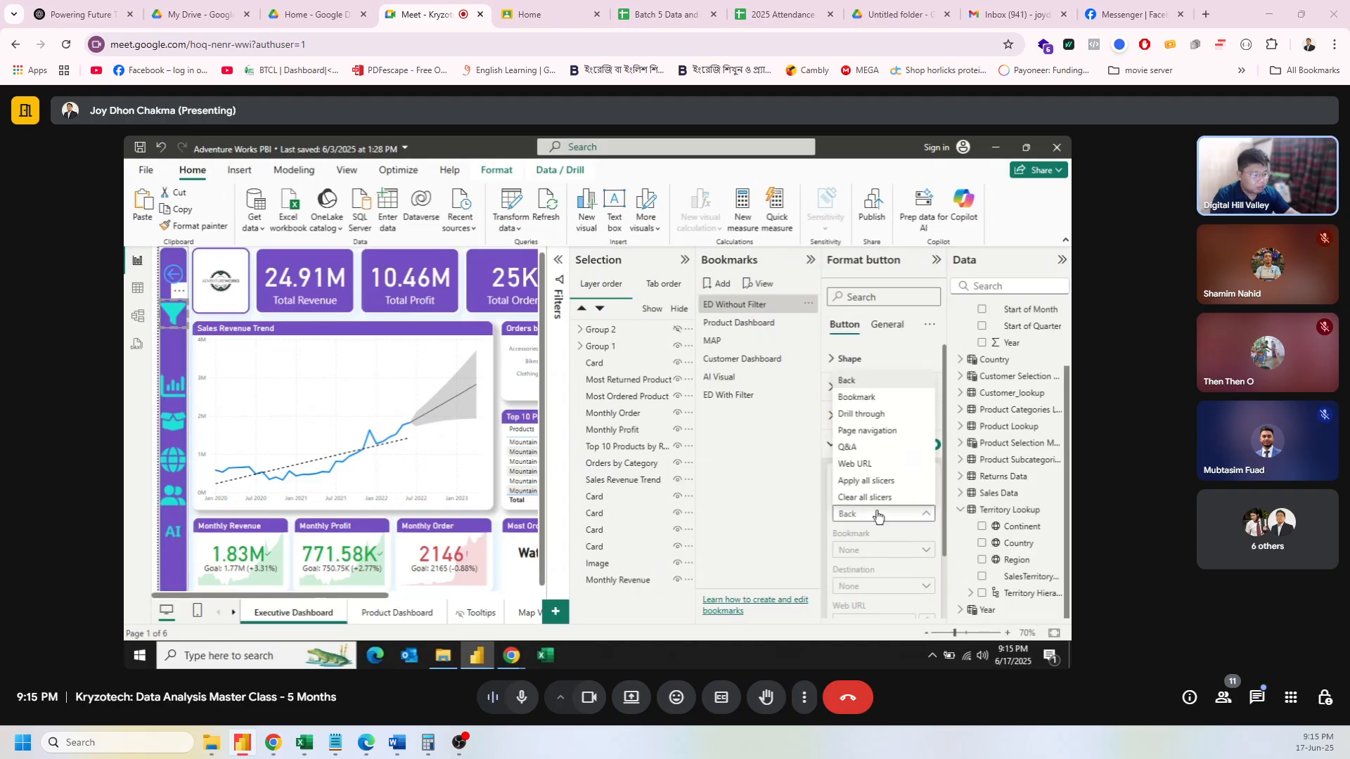
pyautogui.click(859, 398)
pyautogui.scroll(-3, 893, 506)
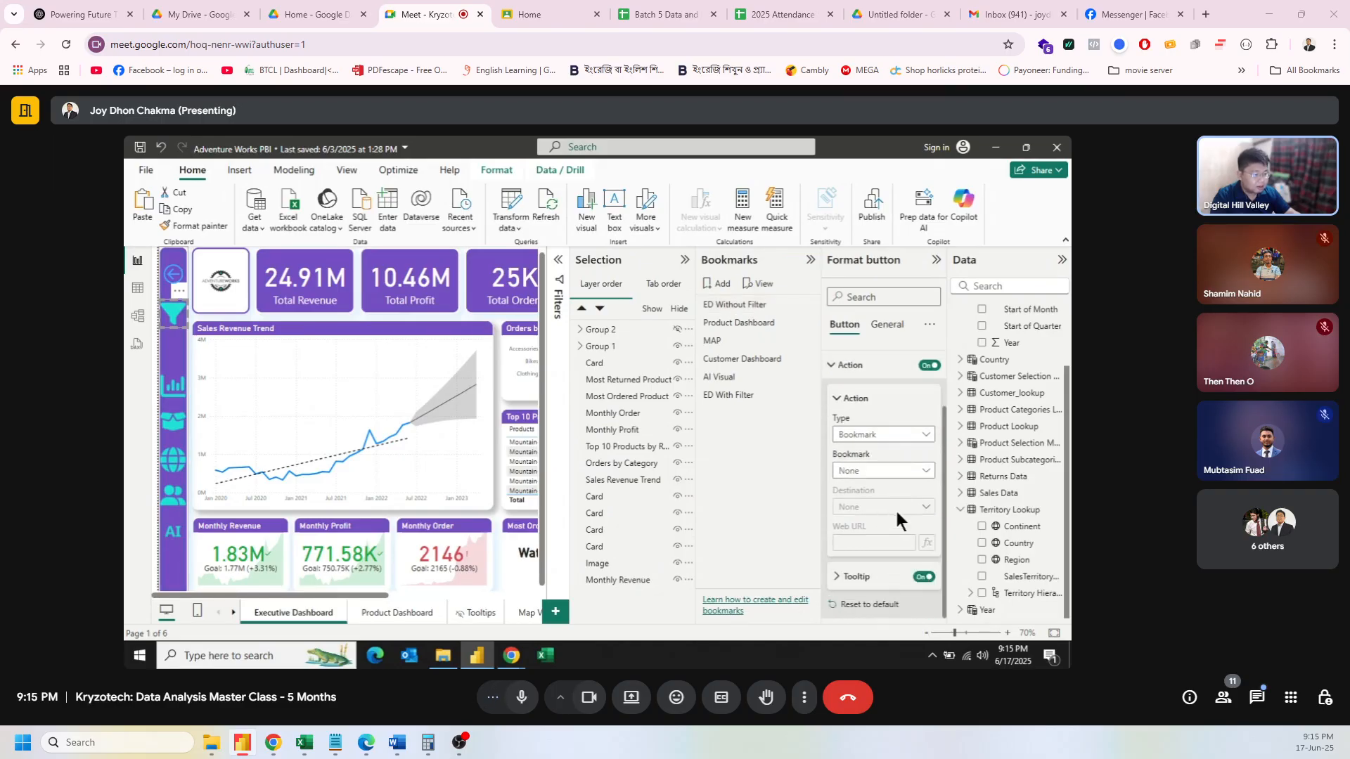
pyautogui.click(862, 472)
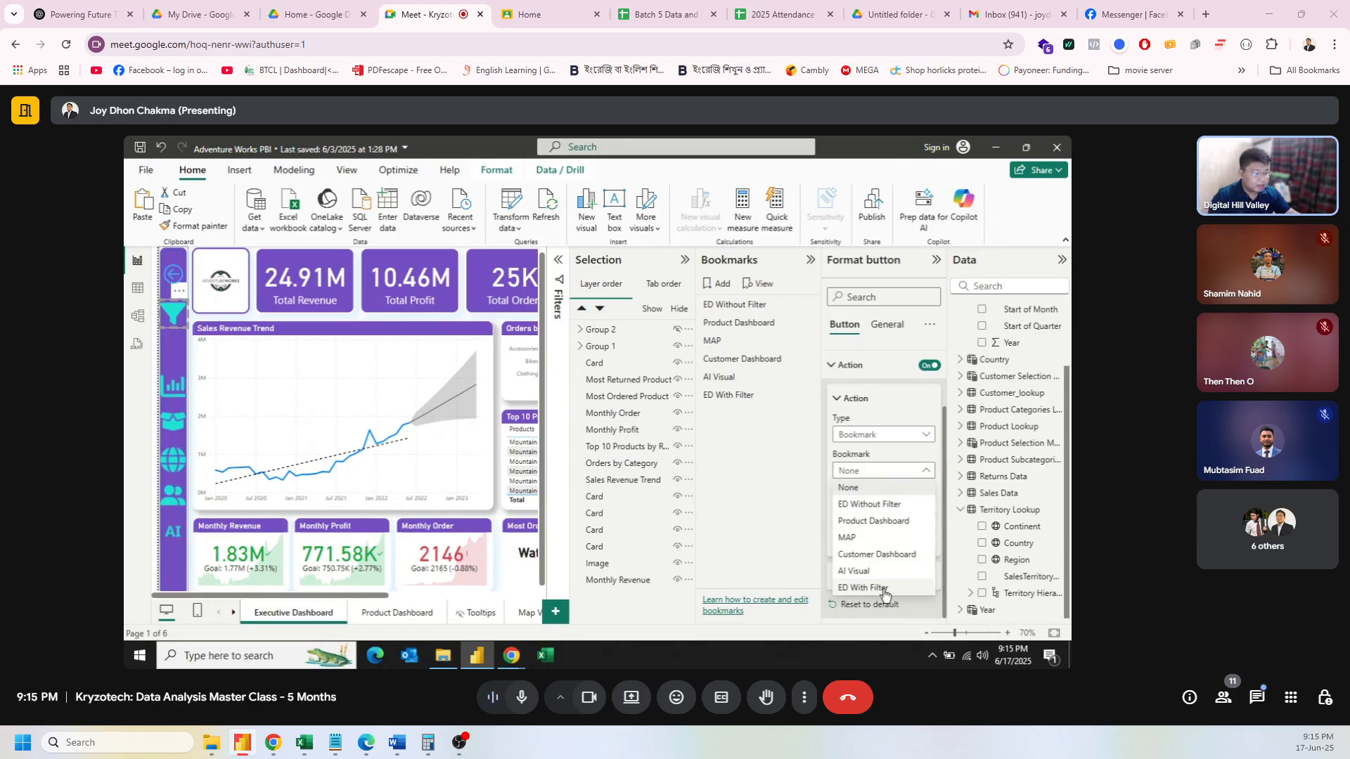
pyautogui.click(883, 588)
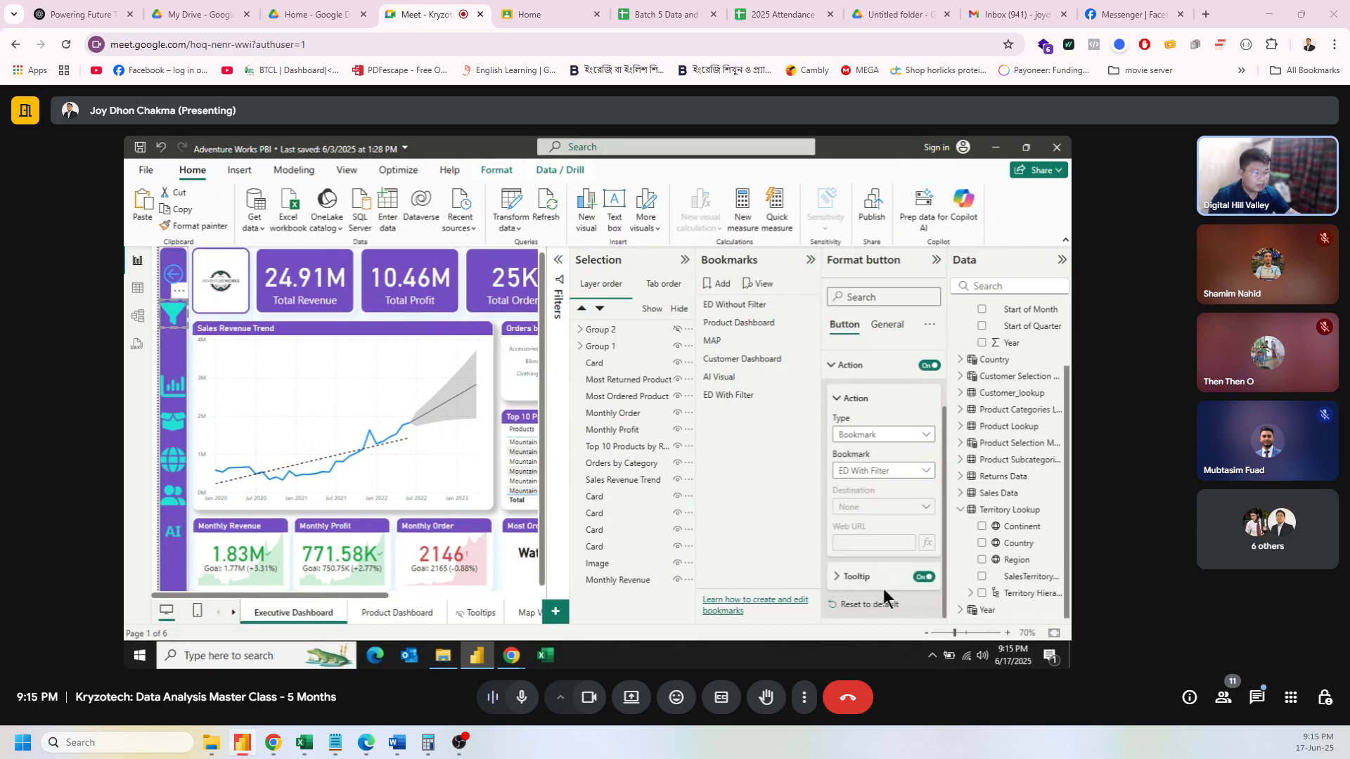
# Step: Apply the ED With Filter bookmark to reveal the slicer panel
pyautogui.click(935, 261)
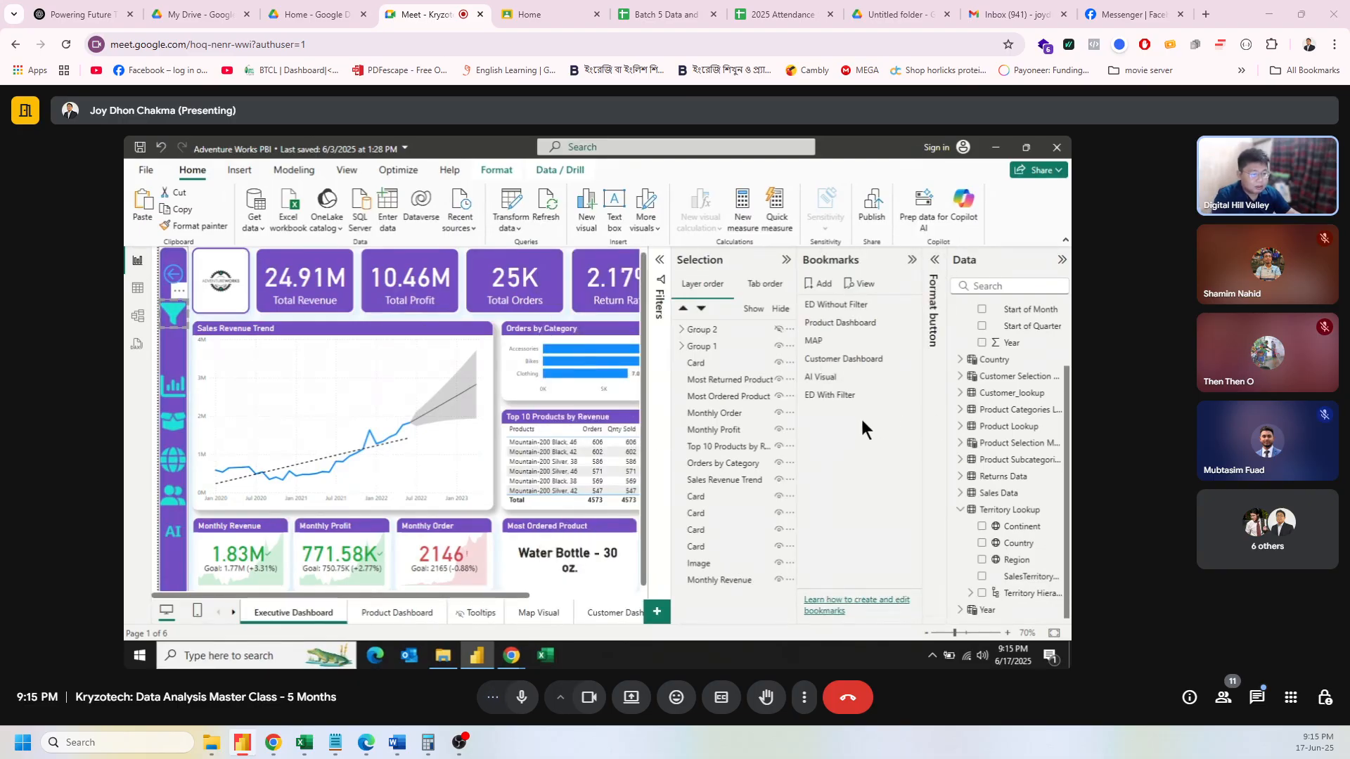
pyautogui.click(568, 316)
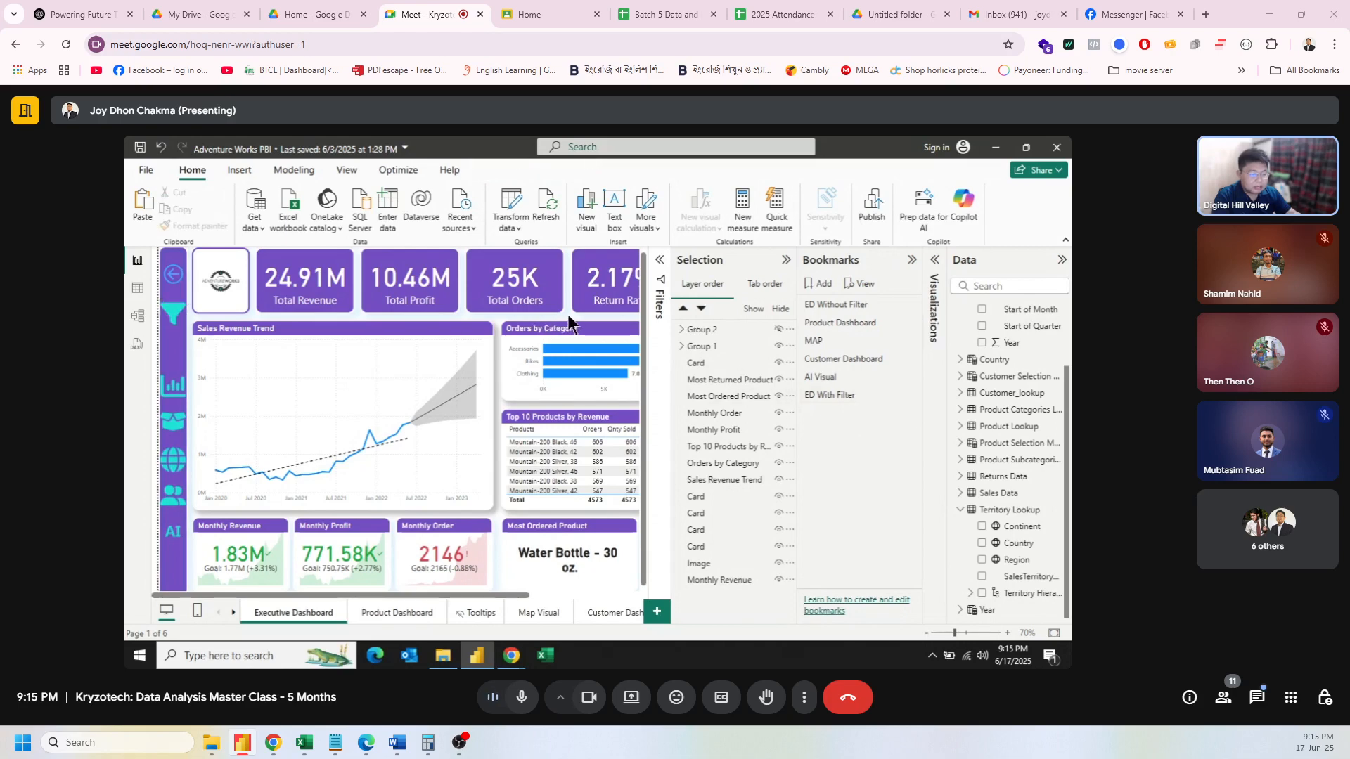
pyautogui.click(828, 394)
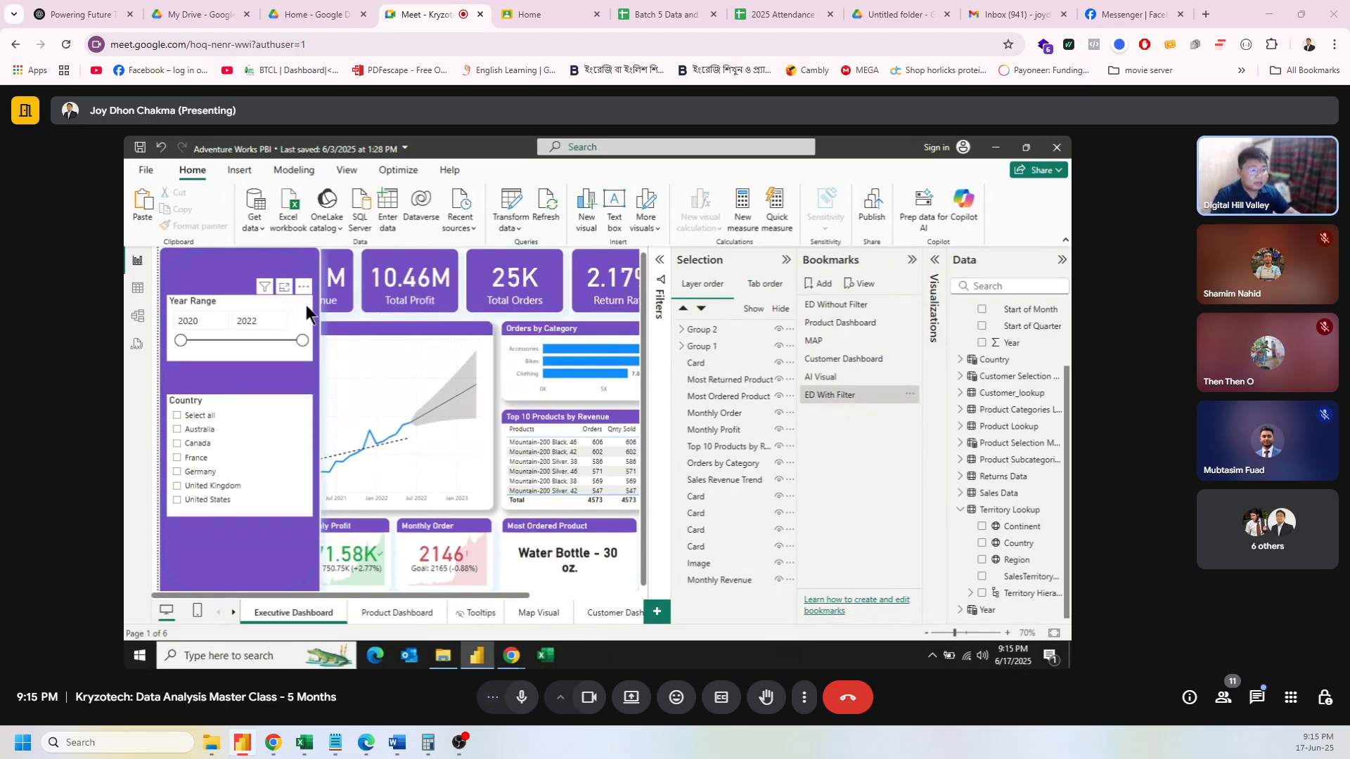
# Step: Insert a Back button and move it to the top of the purple filter panel
pyautogui.click(239, 171)
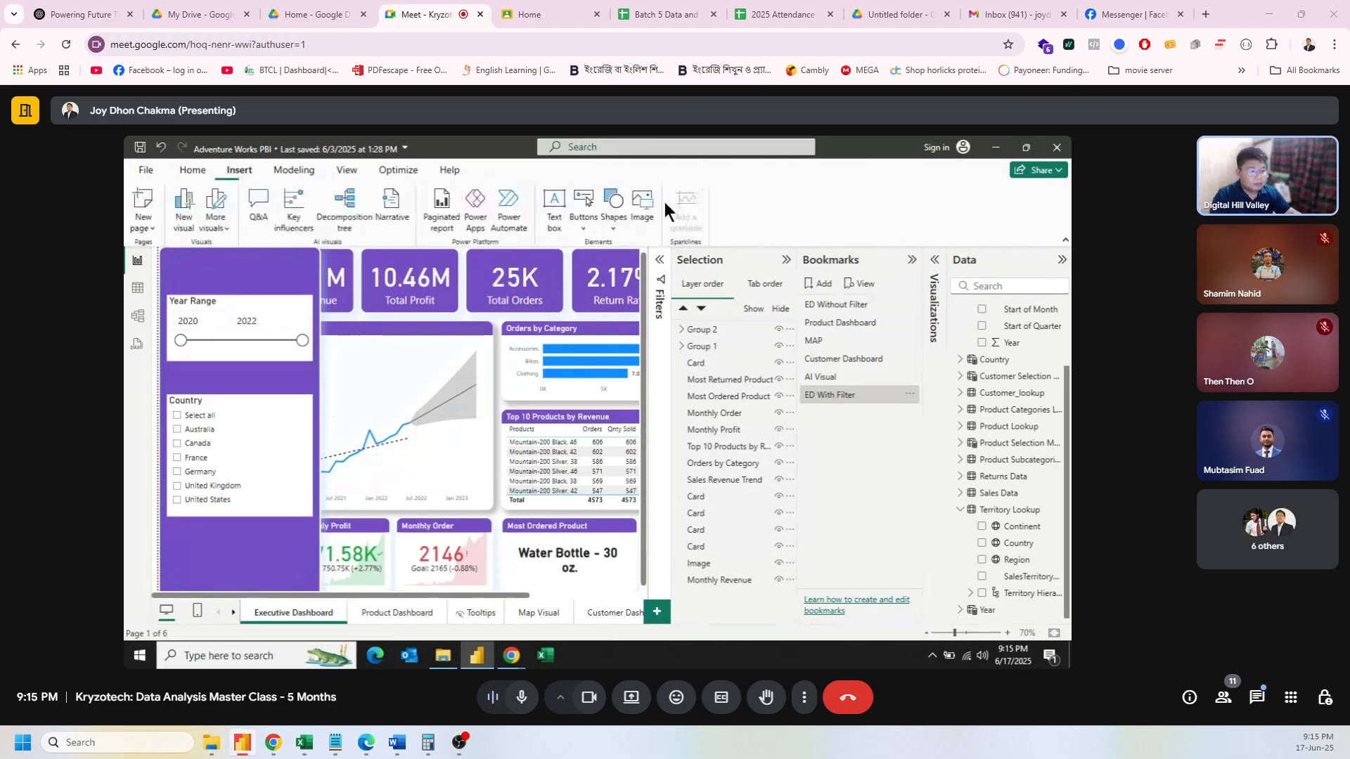
pyautogui.click(610, 222)
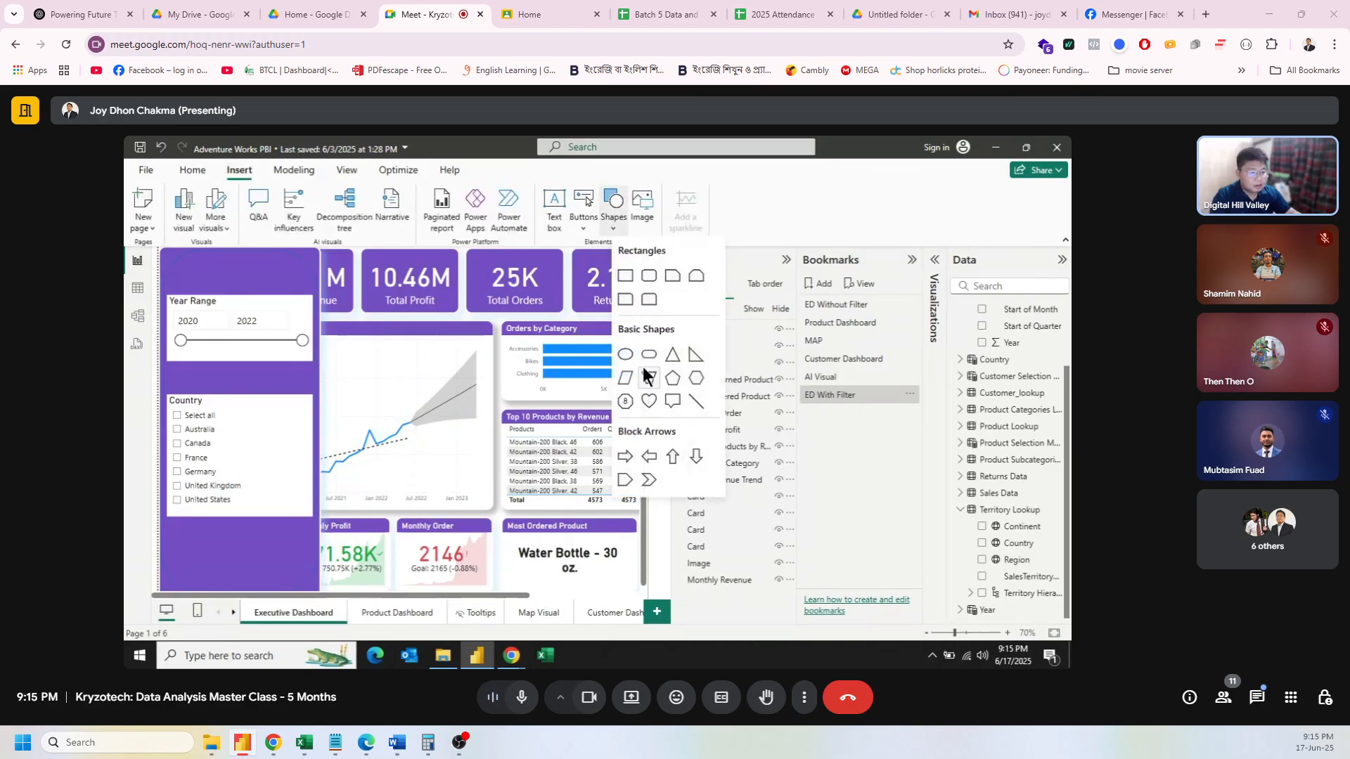
pyautogui.click(584, 220)
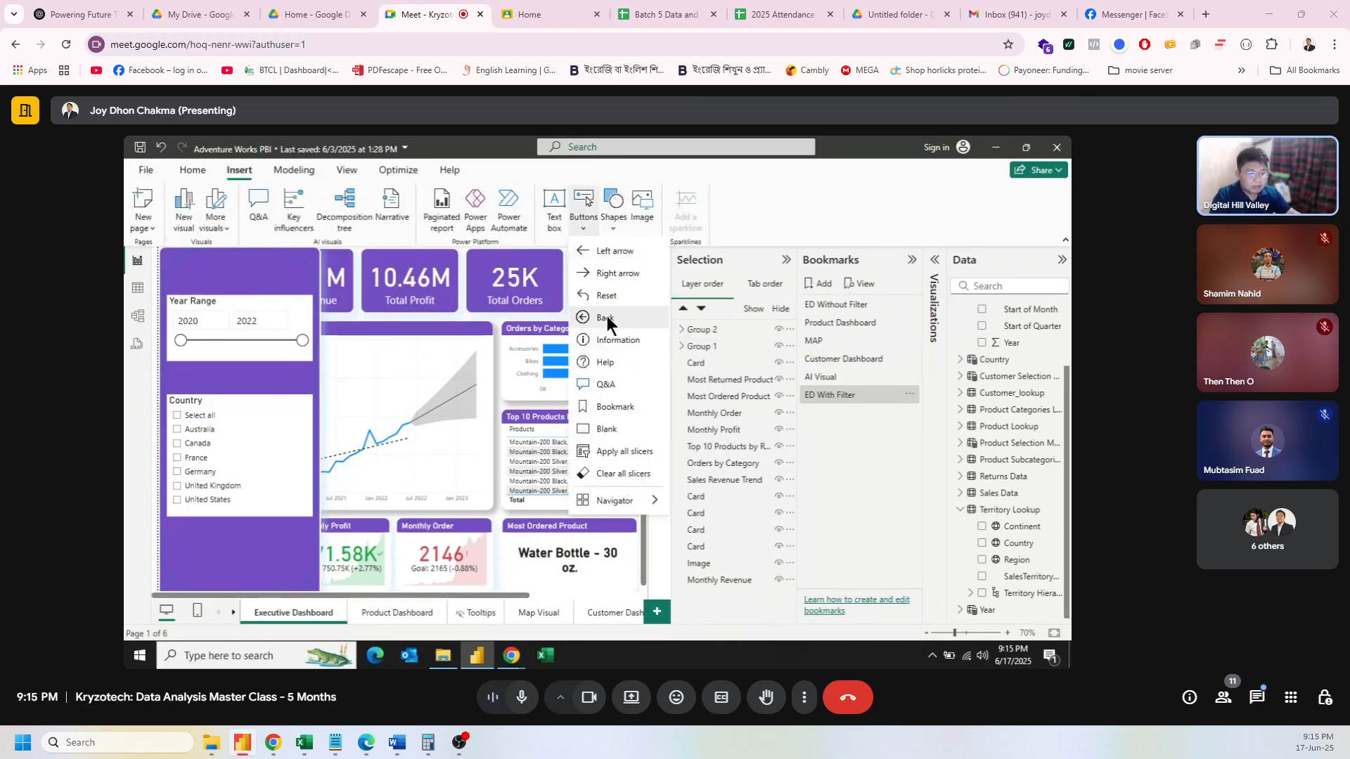
pyautogui.click(606, 316)
pyautogui.moveTo(188, 259); pyautogui.dragTo(285, 286)
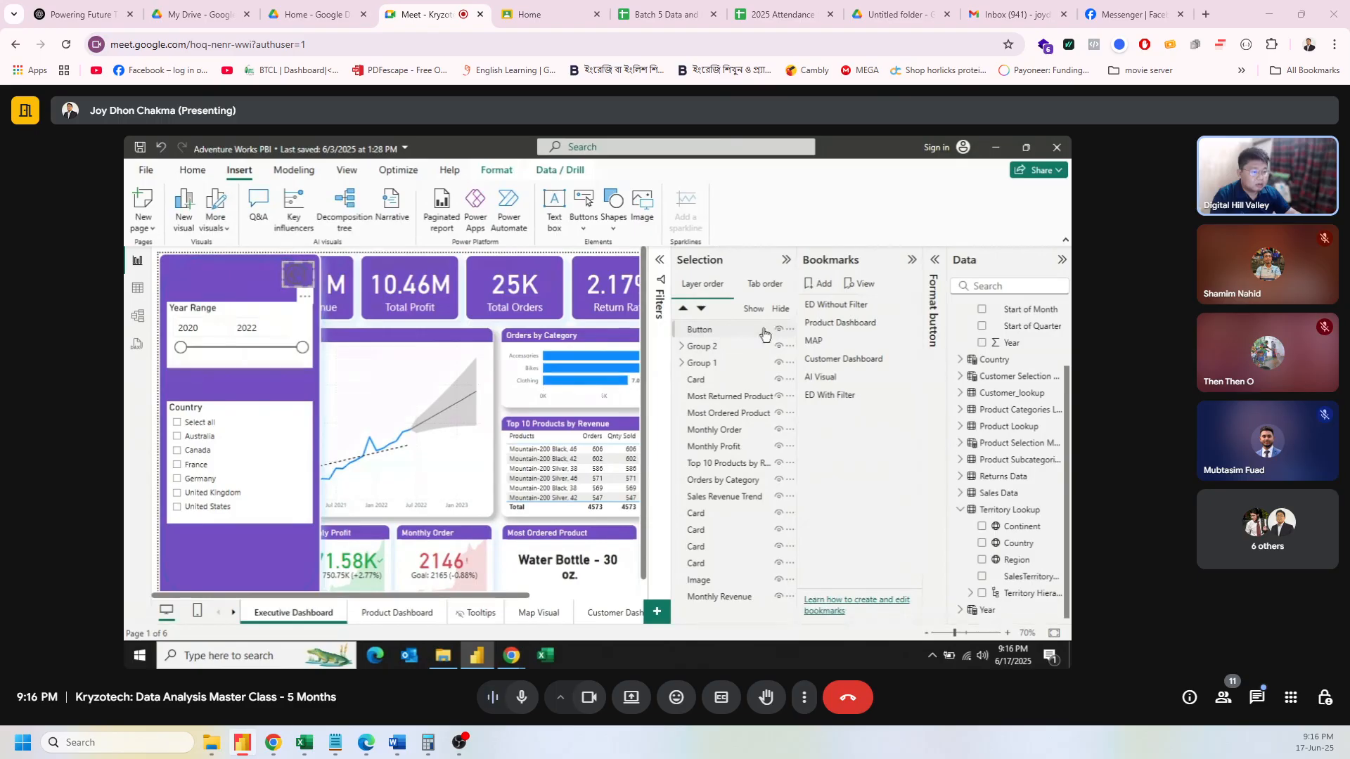
# Step: Give the Back button's default-state icon a white line colour
pyautogui.click(934, 261)
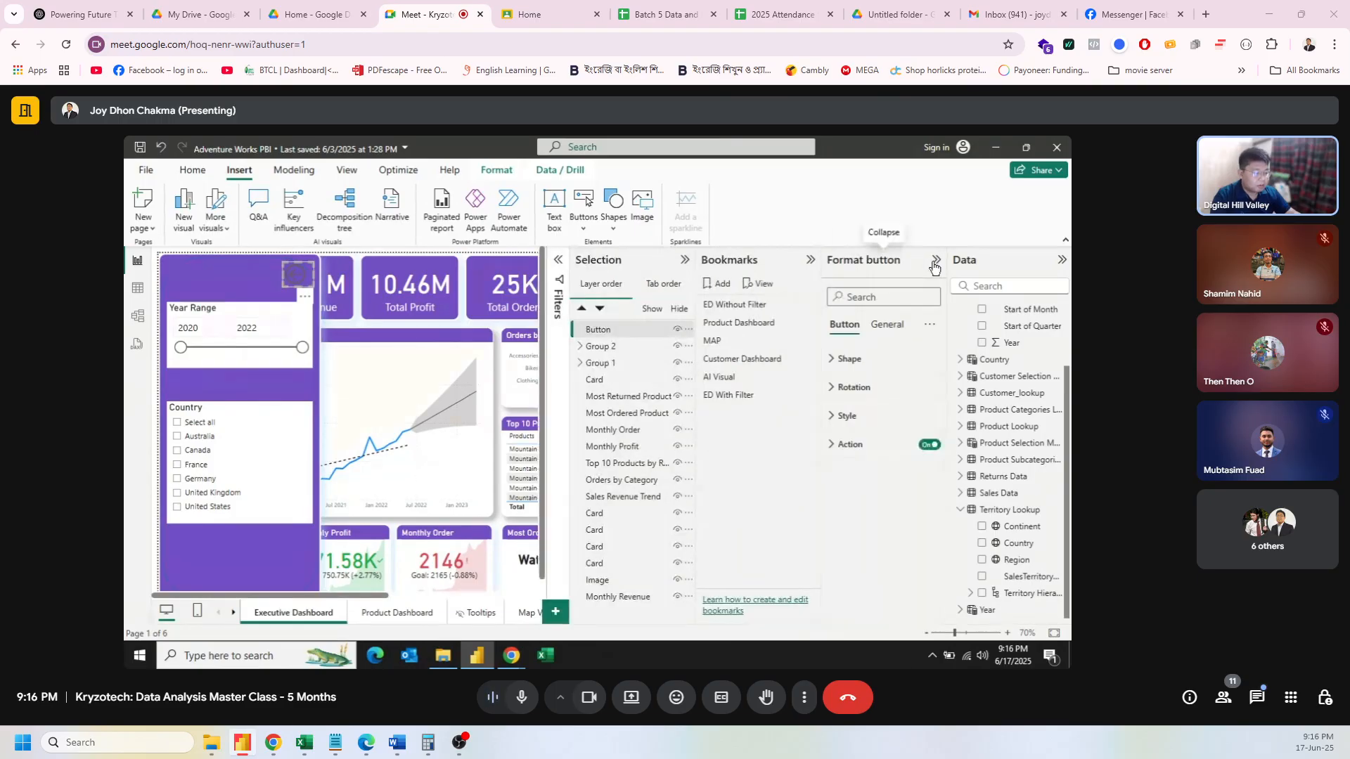
pyautogui.click(849, 360)
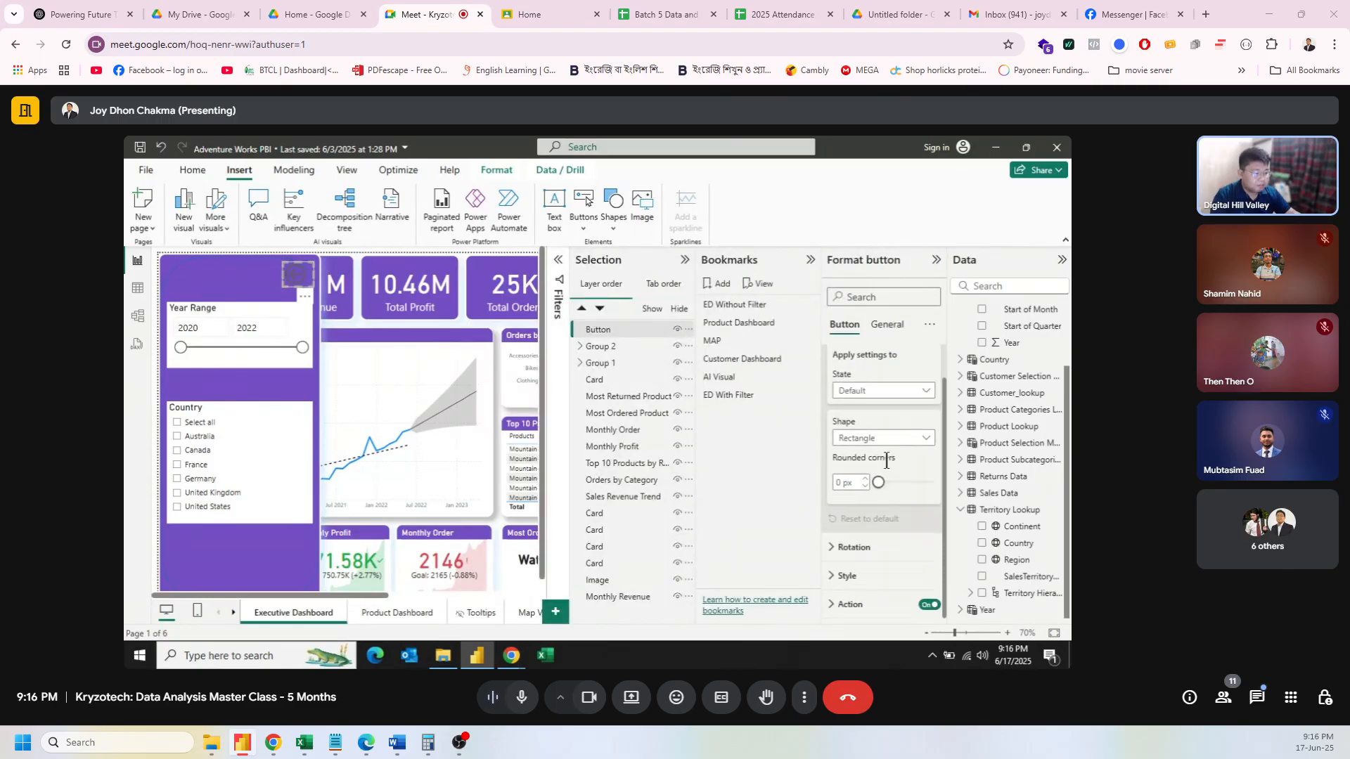
pyautogui.click(926, 394)
pyautogui.click(926, 394)
pyautogui.click(848, 576)
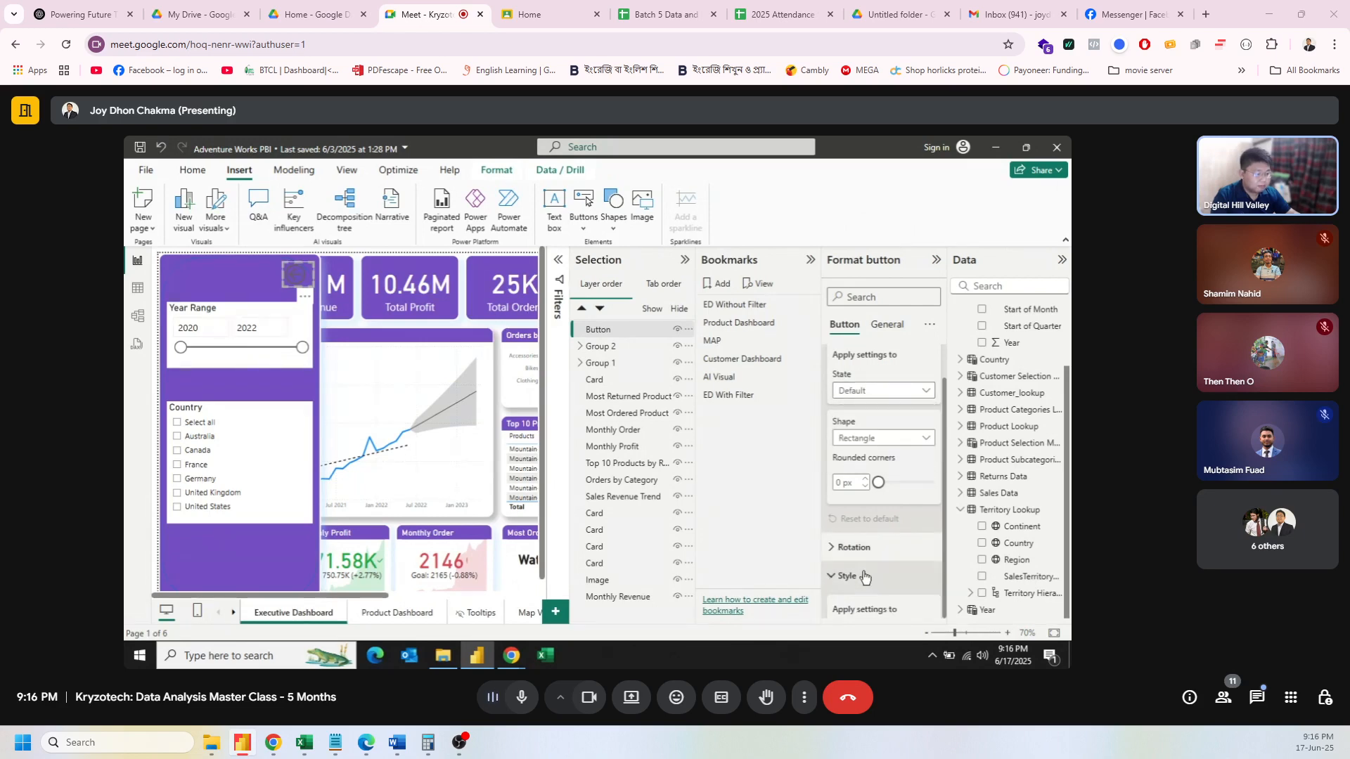
pyautogui.scroll(-3, 868, 571)
pyautogui.scroll(-5, 889, 484)
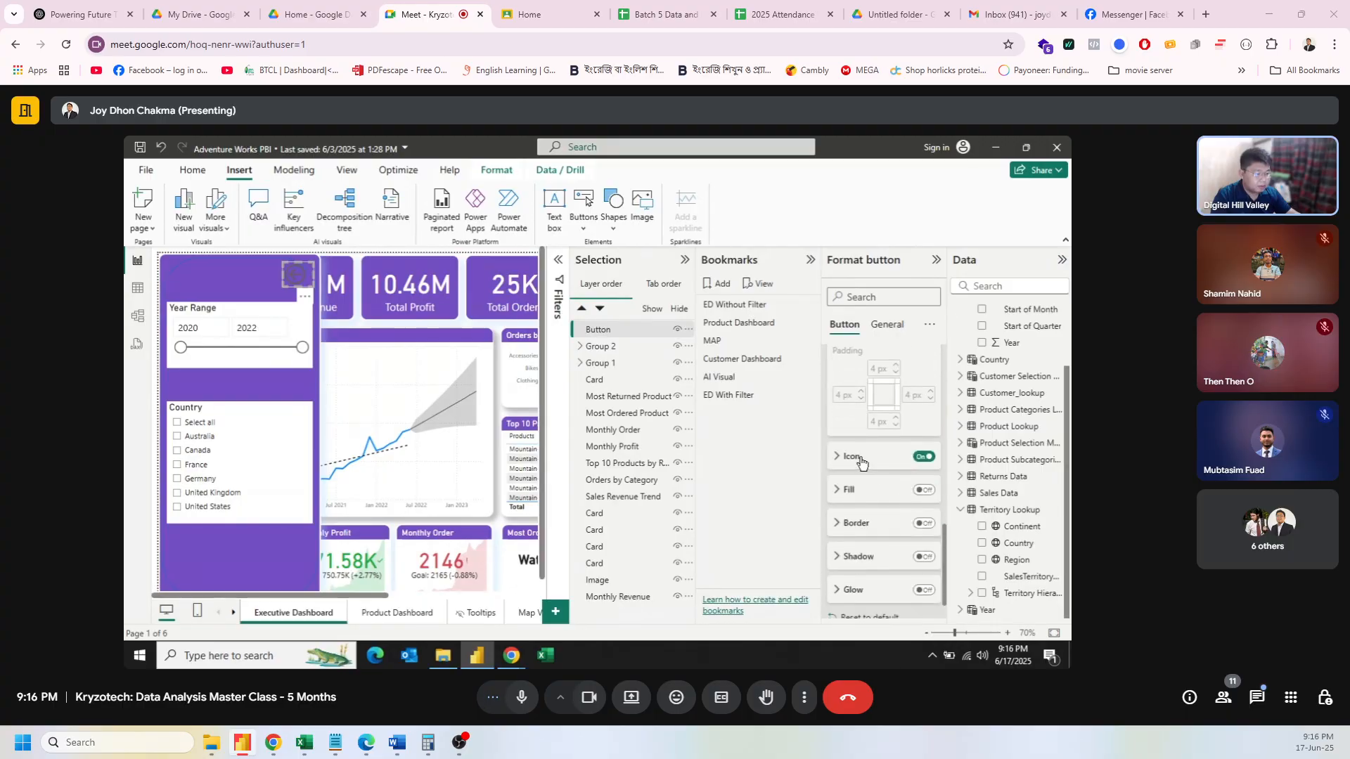
pyautogui.click(853, 457)
pyautogui.click(860, 529)
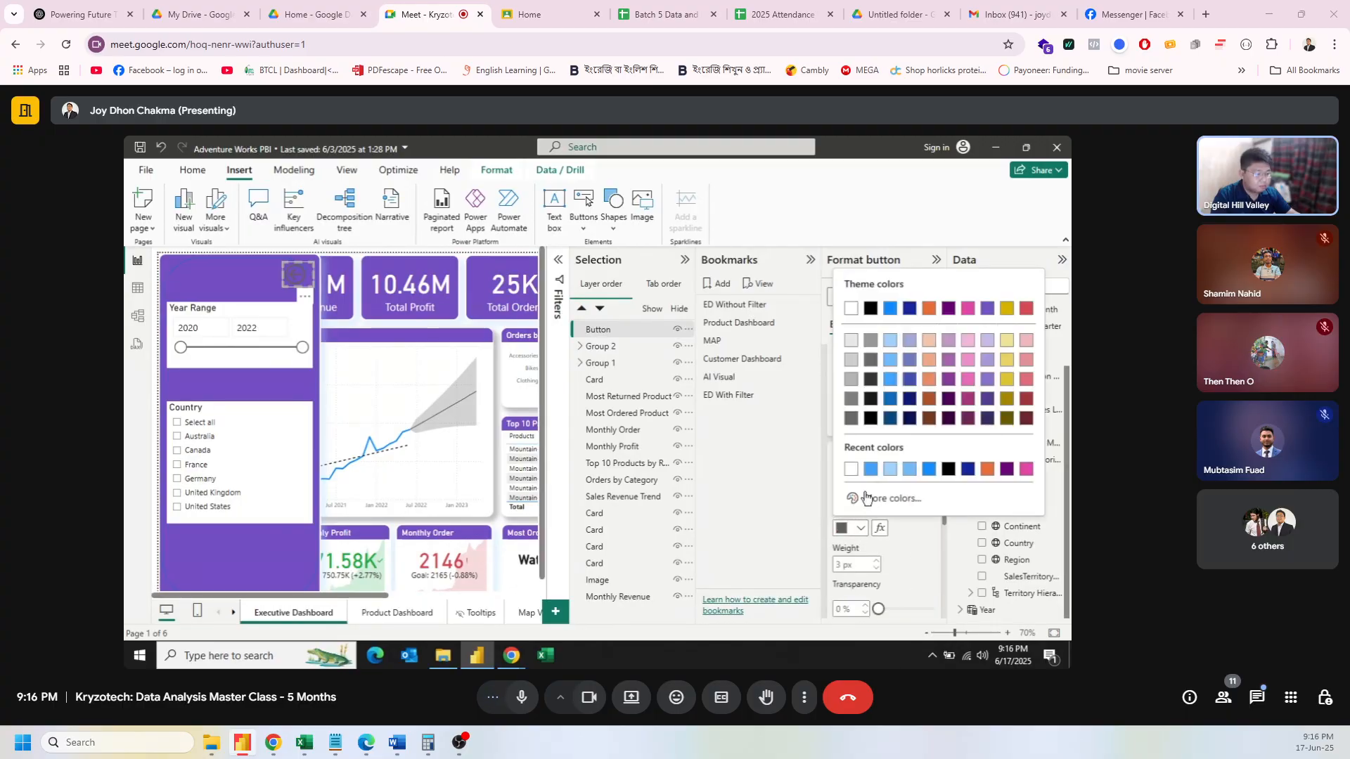
pyautogui.click(872, 470)
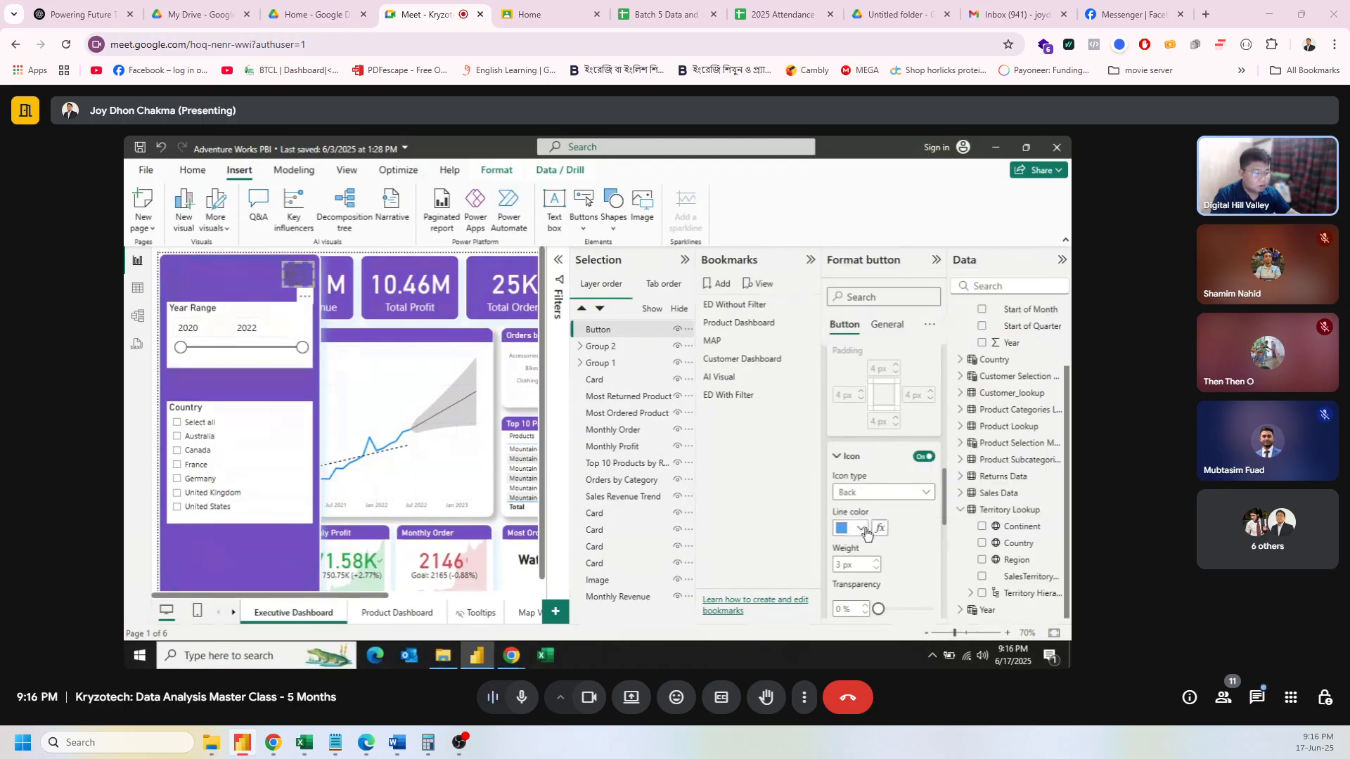
pyautogui.click(864, 529)
pyautogui.click(879, 475)
# Step: Set the Back button's On press icon line colour to light blue
pyautogui.scroll(5, 879, 475)
pyautogui.click(885, 443)
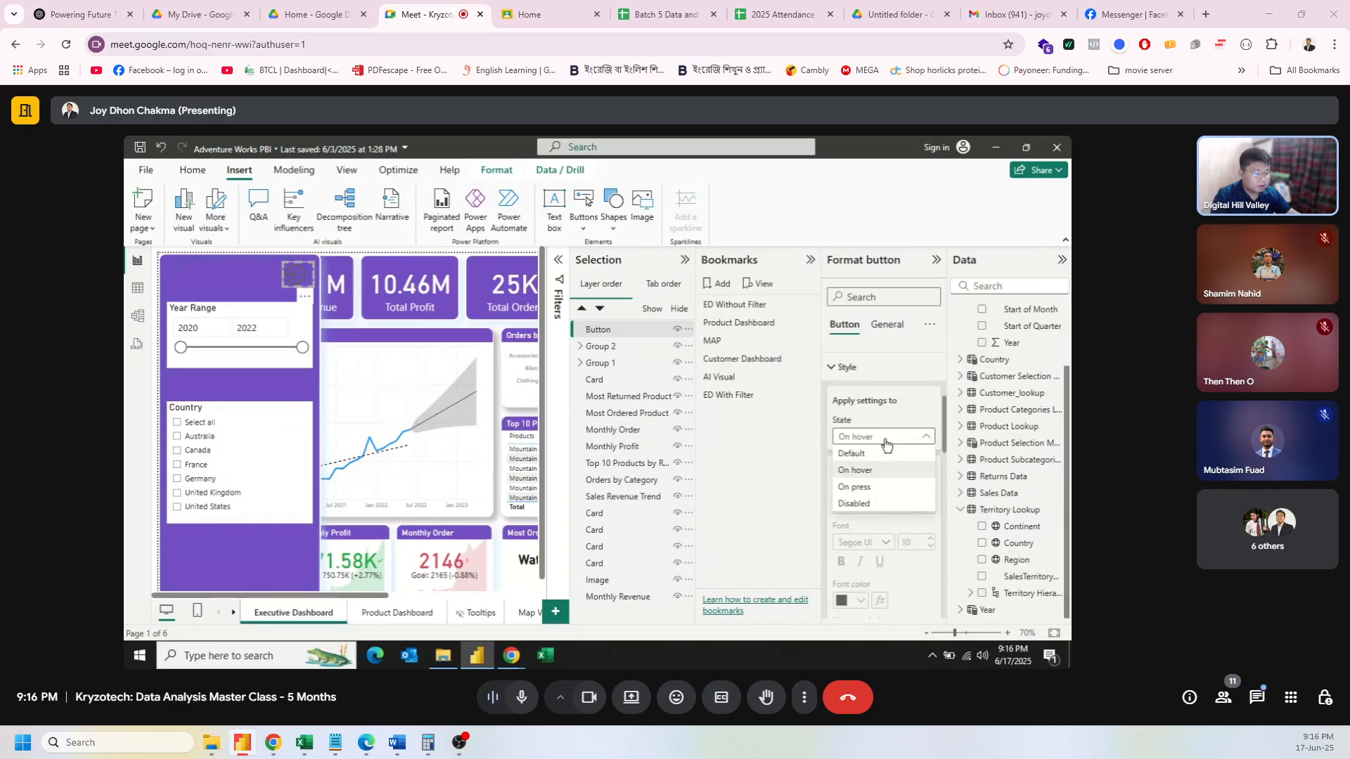
pyautogui.click(880, 483)
pyautogui.scroll(-5, 881, 482)
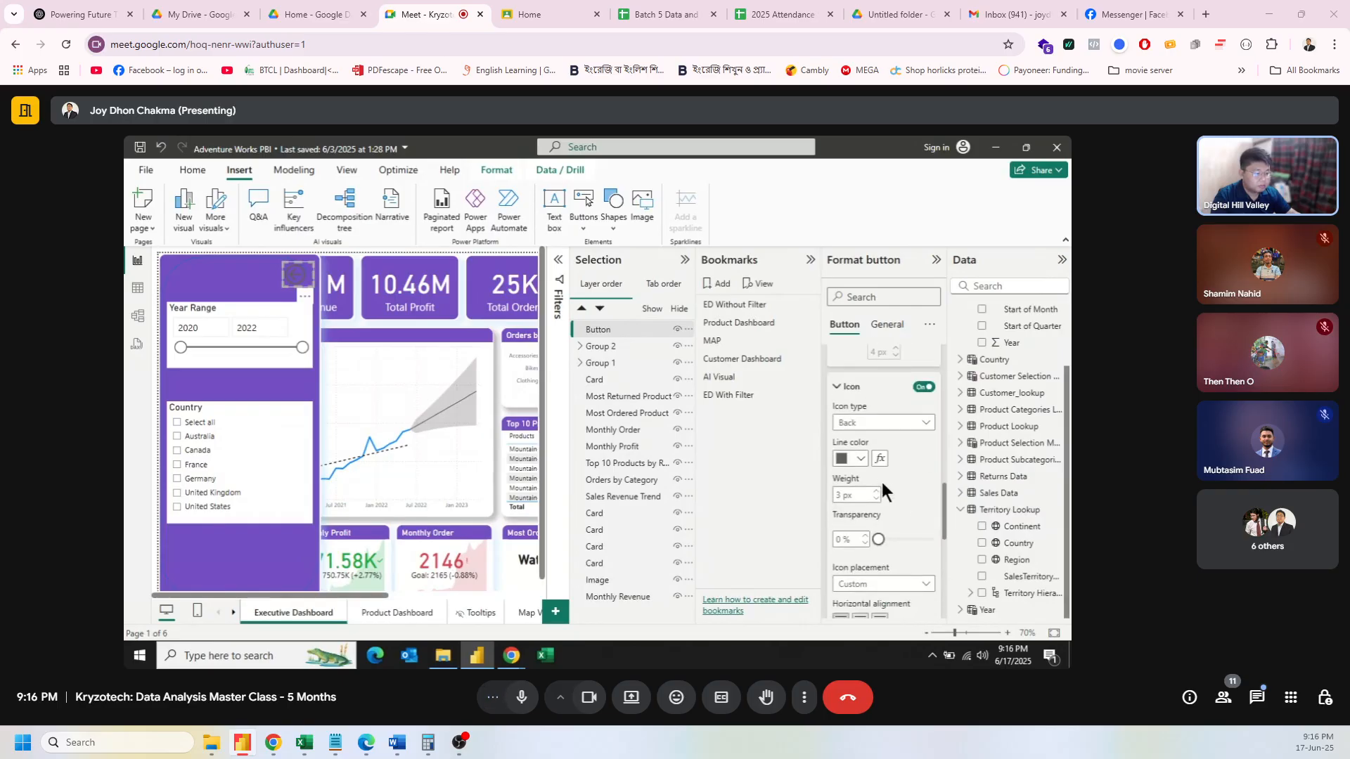
pyautogui.click(861, 460)
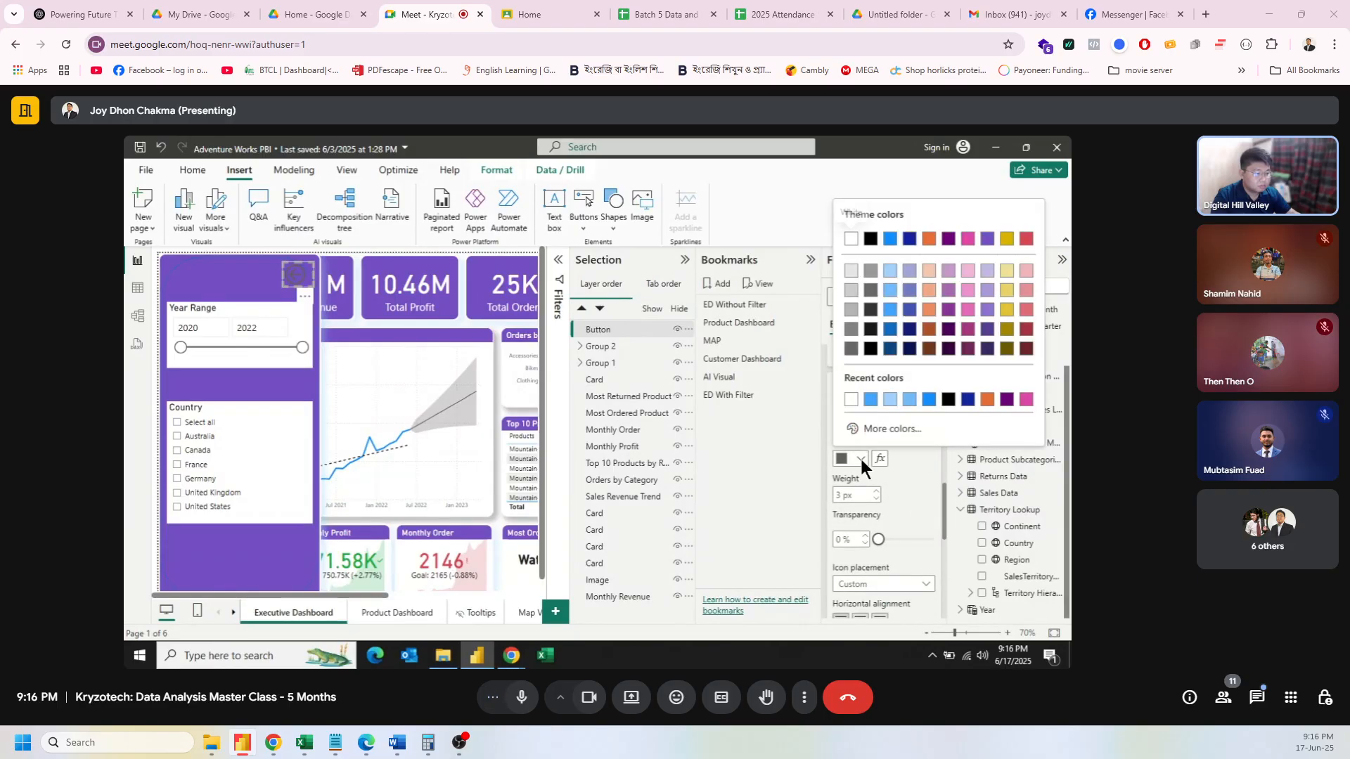
pyautogui.click(872, 400)
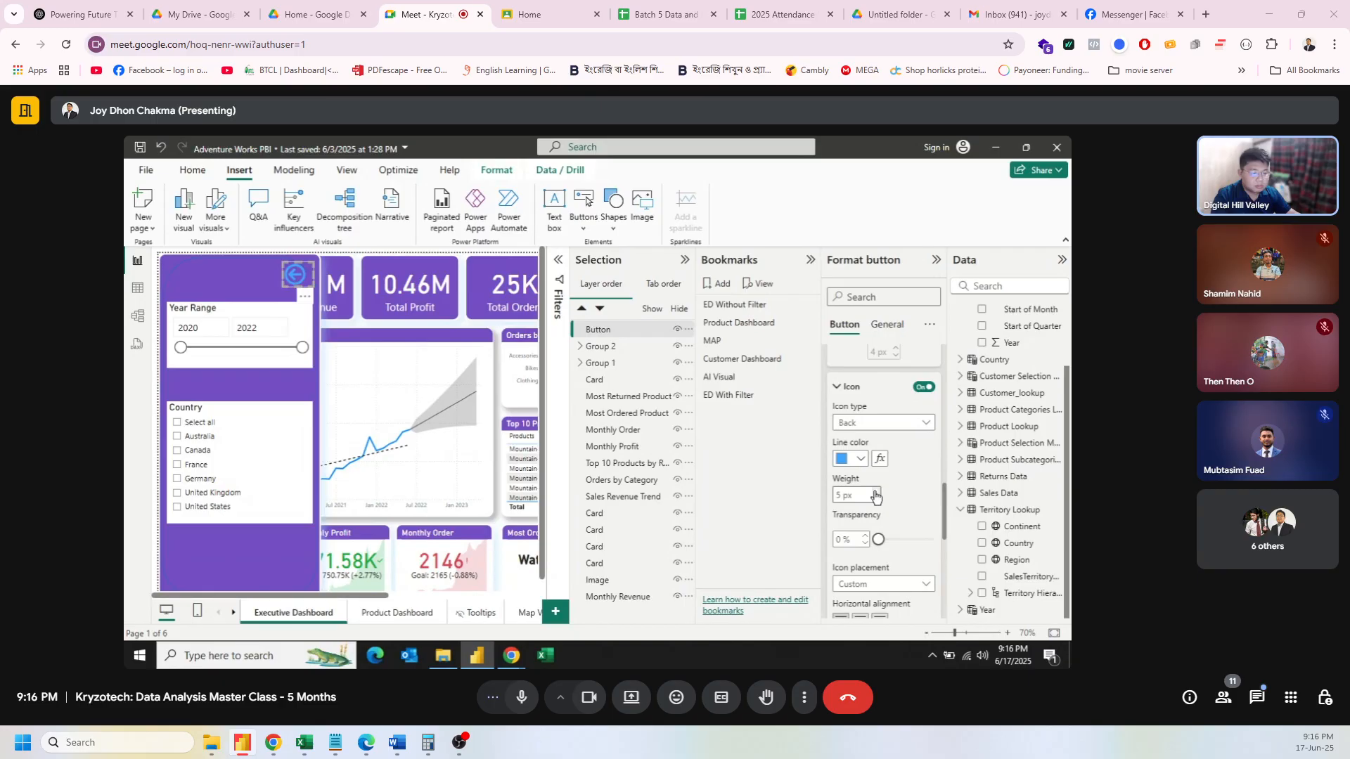
pyautogui.click(863, 460)
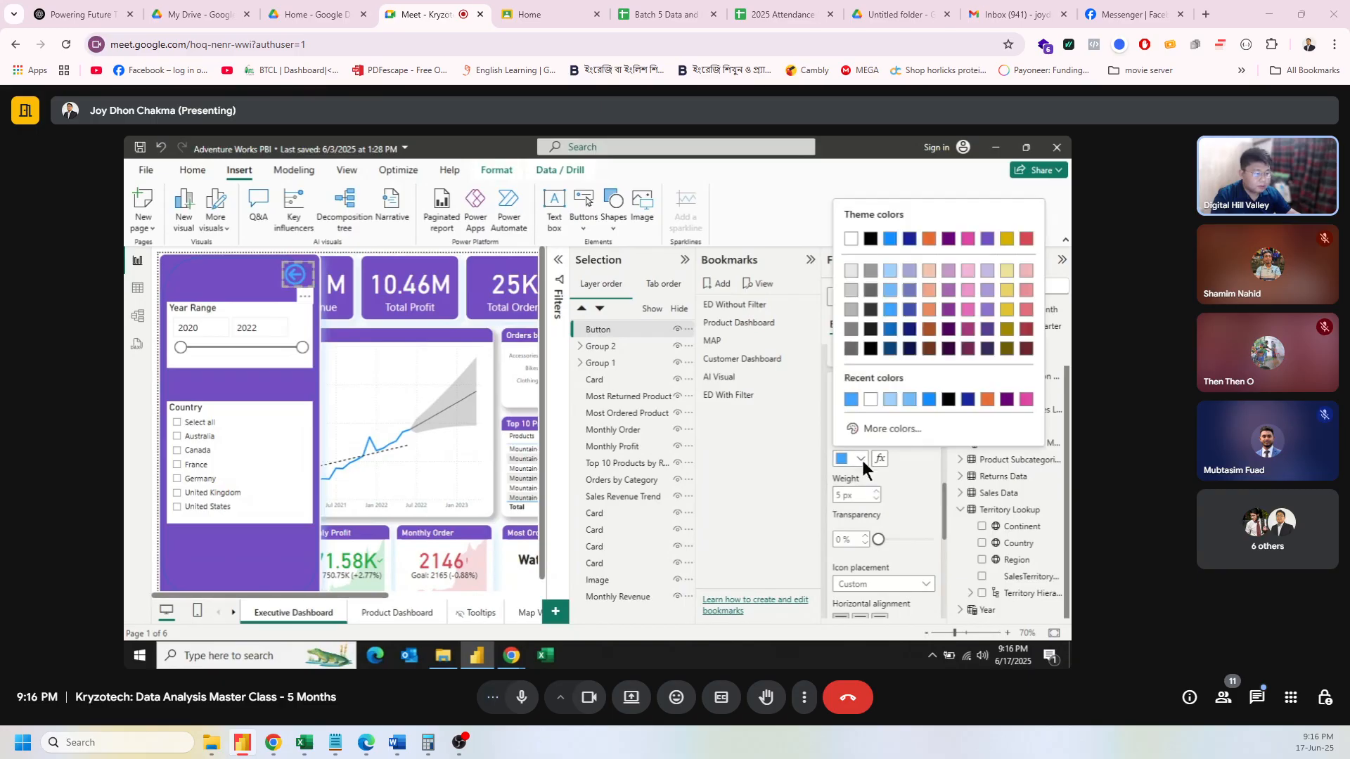
pyautogui.click(890, 406)
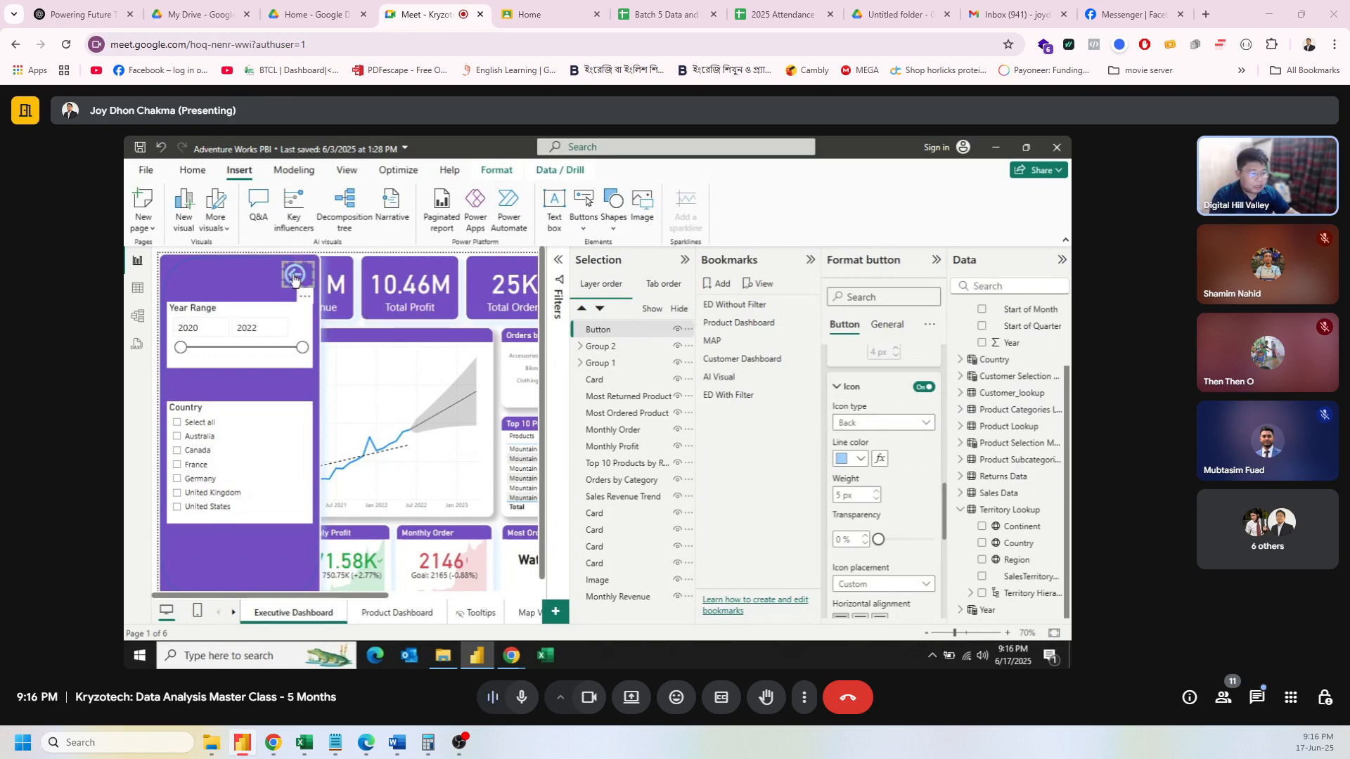
pyautogui.scroll(-5, 864, 456)
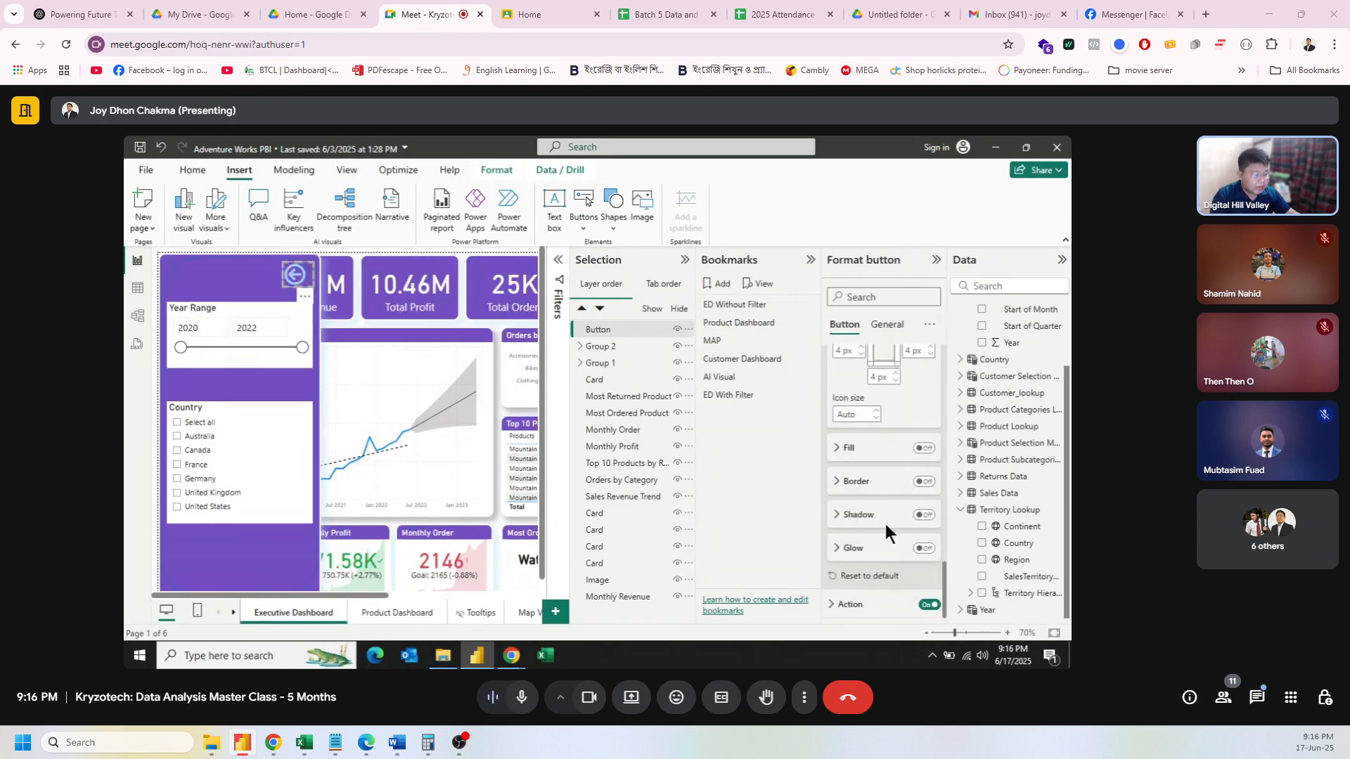
# Step: Set the Back button's action to Bookmark, linked to the ED Without Filter bookmark
pyautogui.click(864, 609)
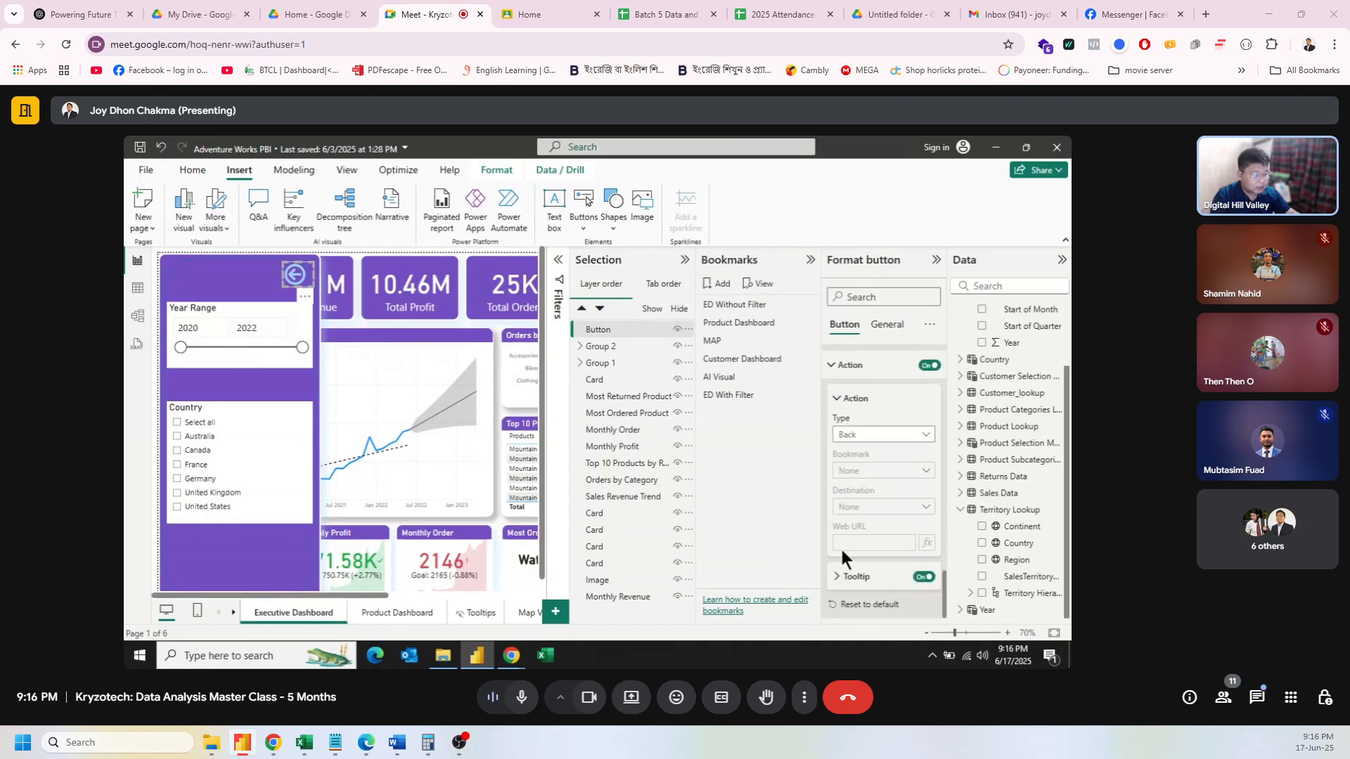
pyautogui.click(882, 436)
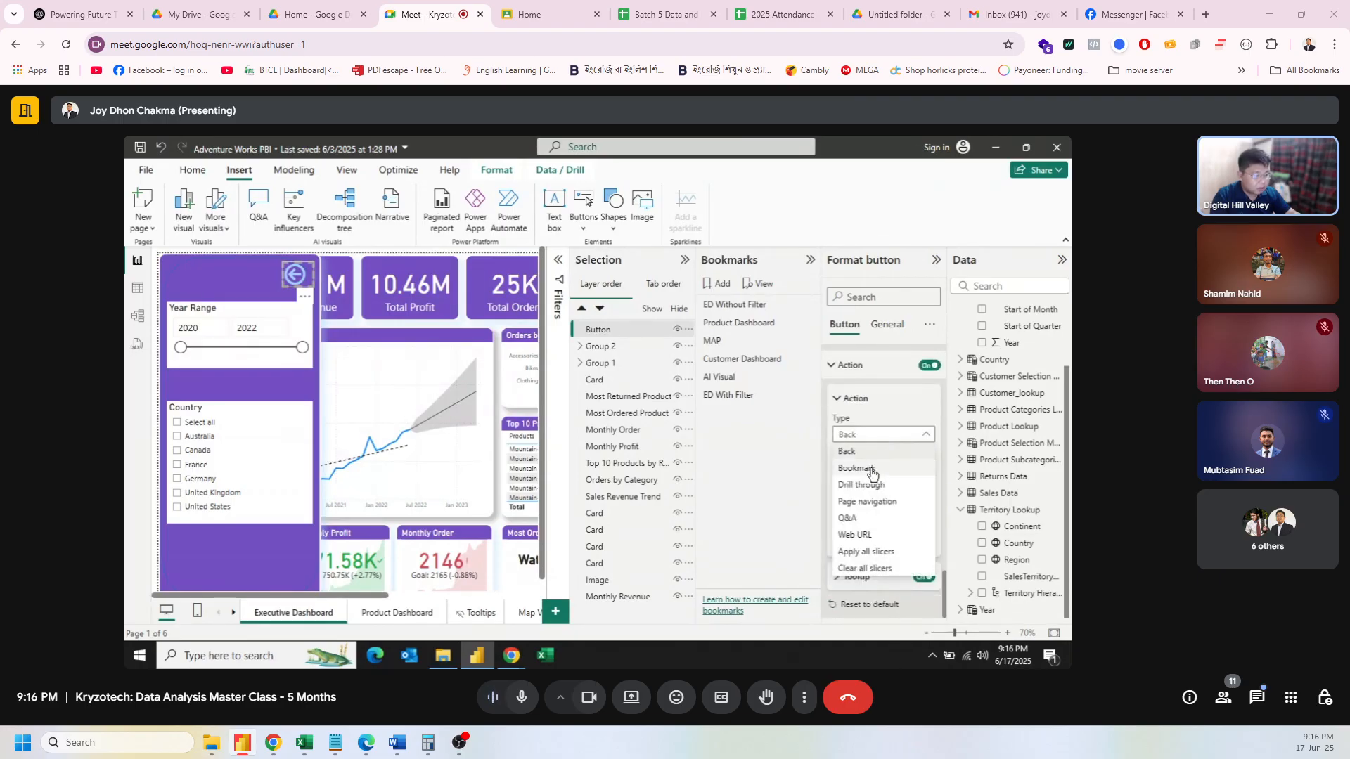
pyautogui.click(869, 467)
pyautogui.click(895, 472)
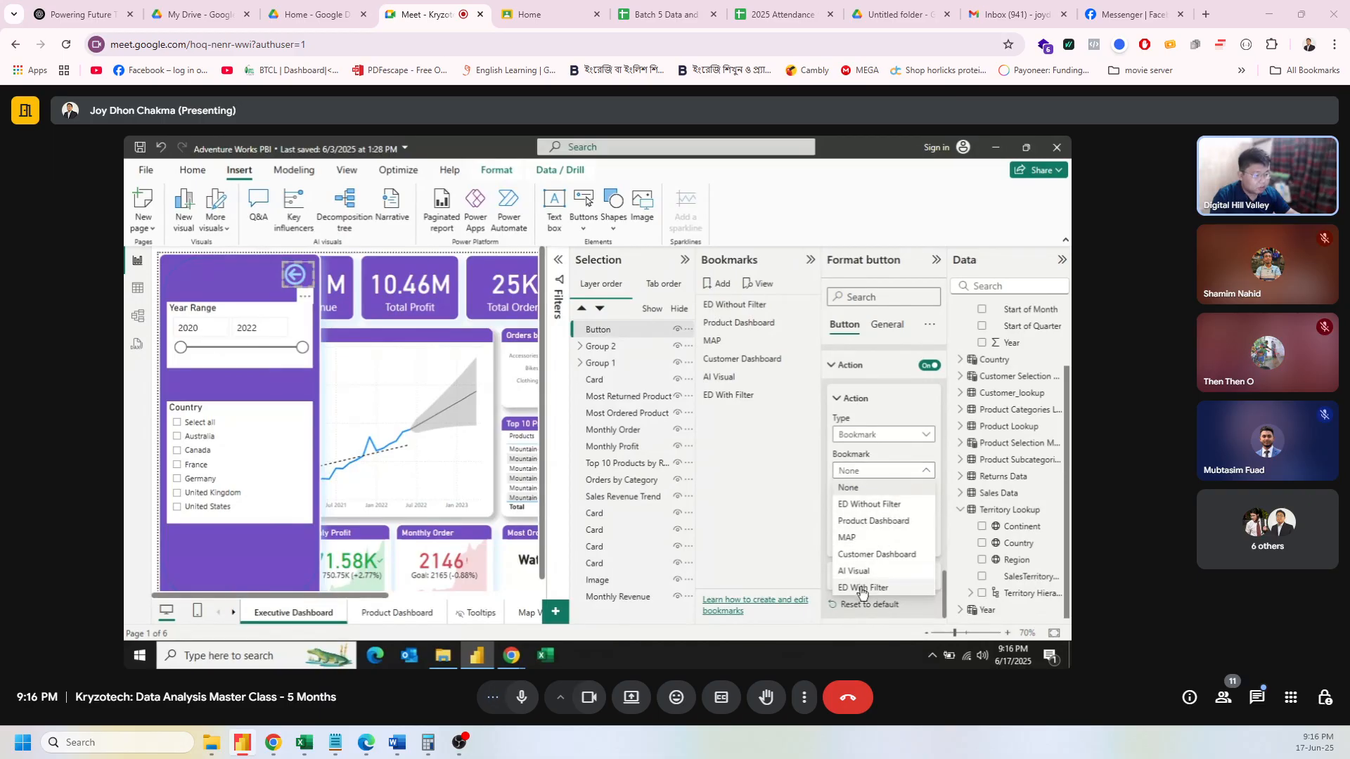
pyautogui.click(868, 506)
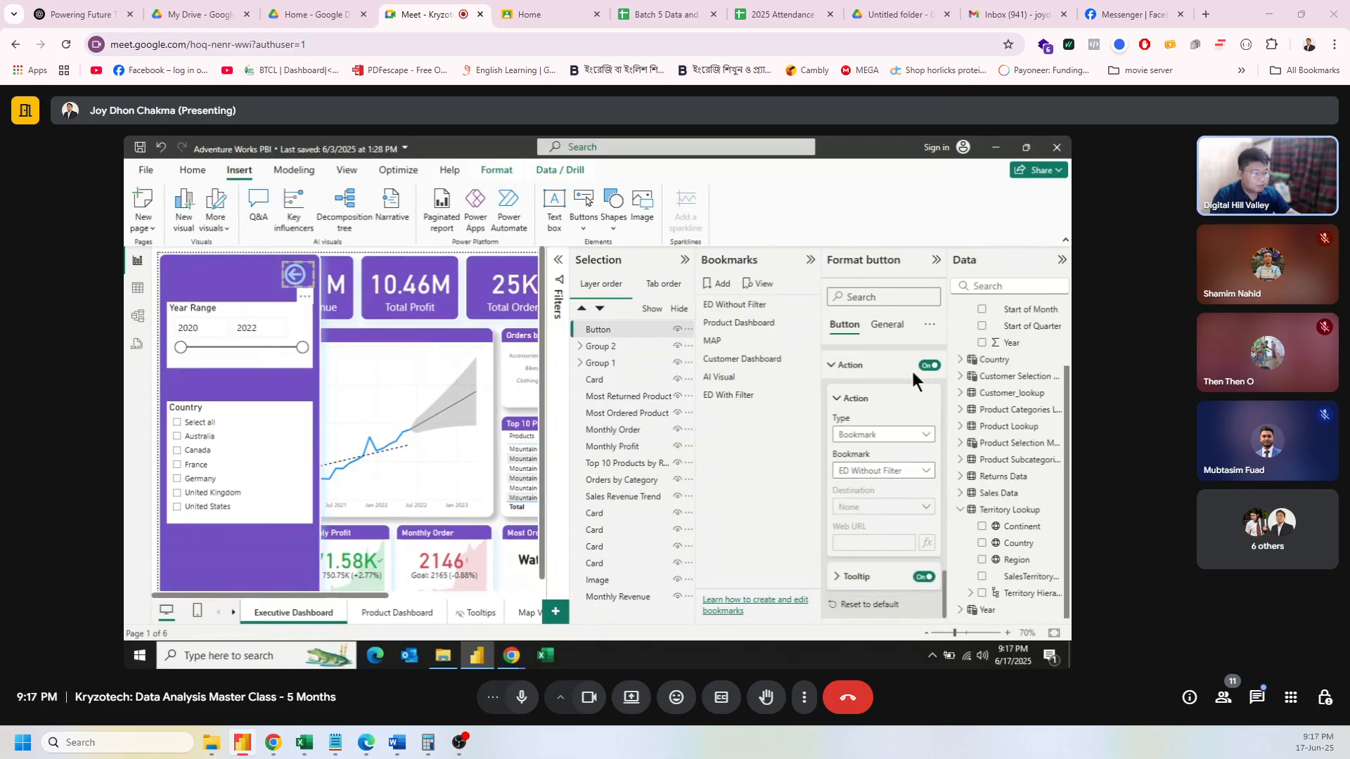
pyautogui.click(934, 262)
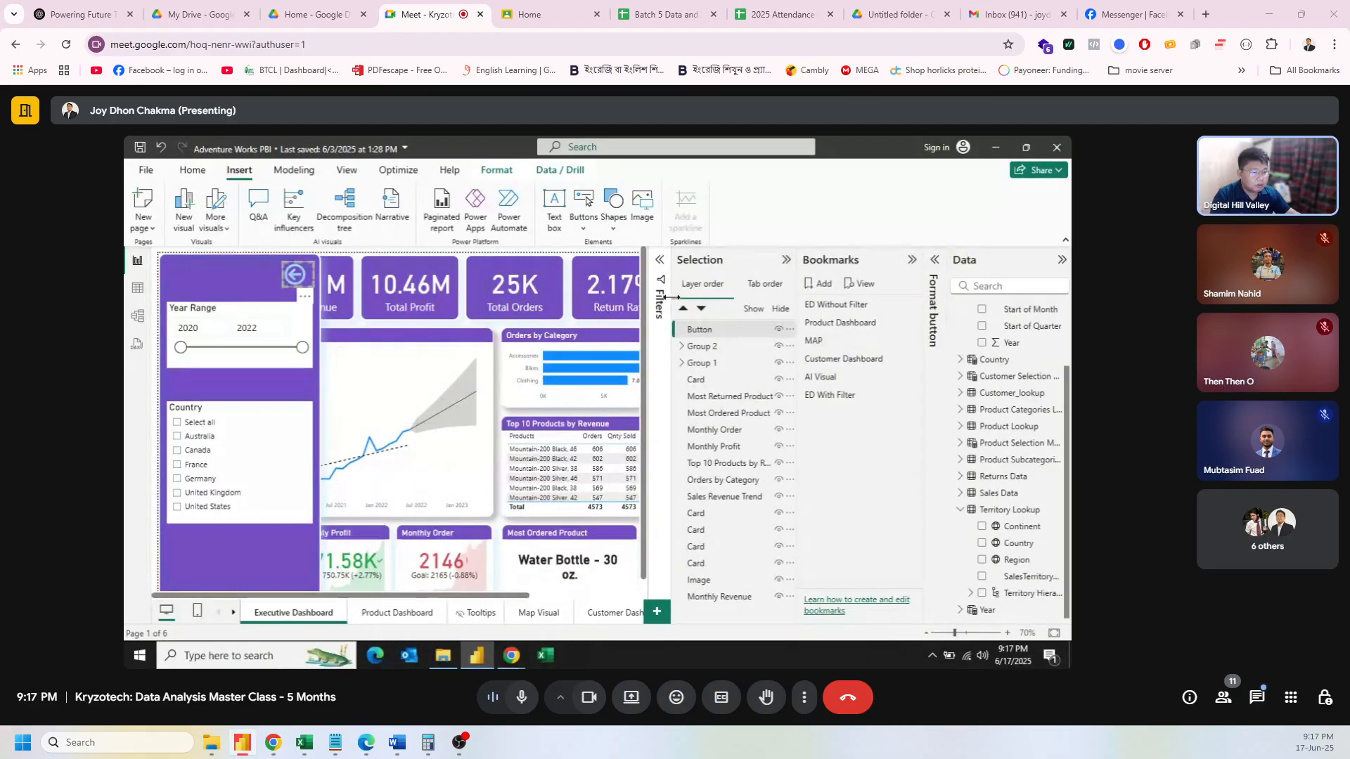
pyautogui.click(576, 322)
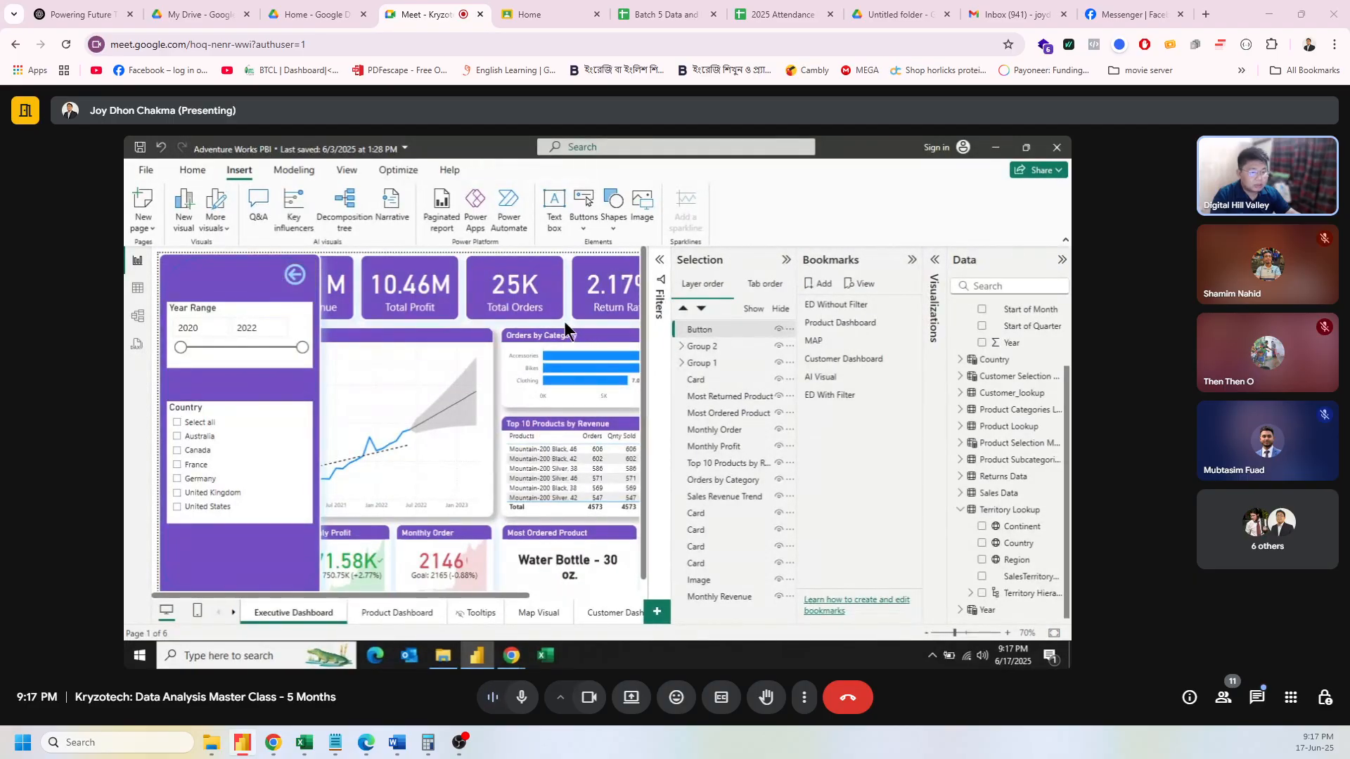
# Step: Close and reopen the panel, then move the Button layer into Group 2 with the slicers
pyautogui.keyDown('ctrl'); pyautogui.click(294, 276); pyautogui.keyUp('ctrl')
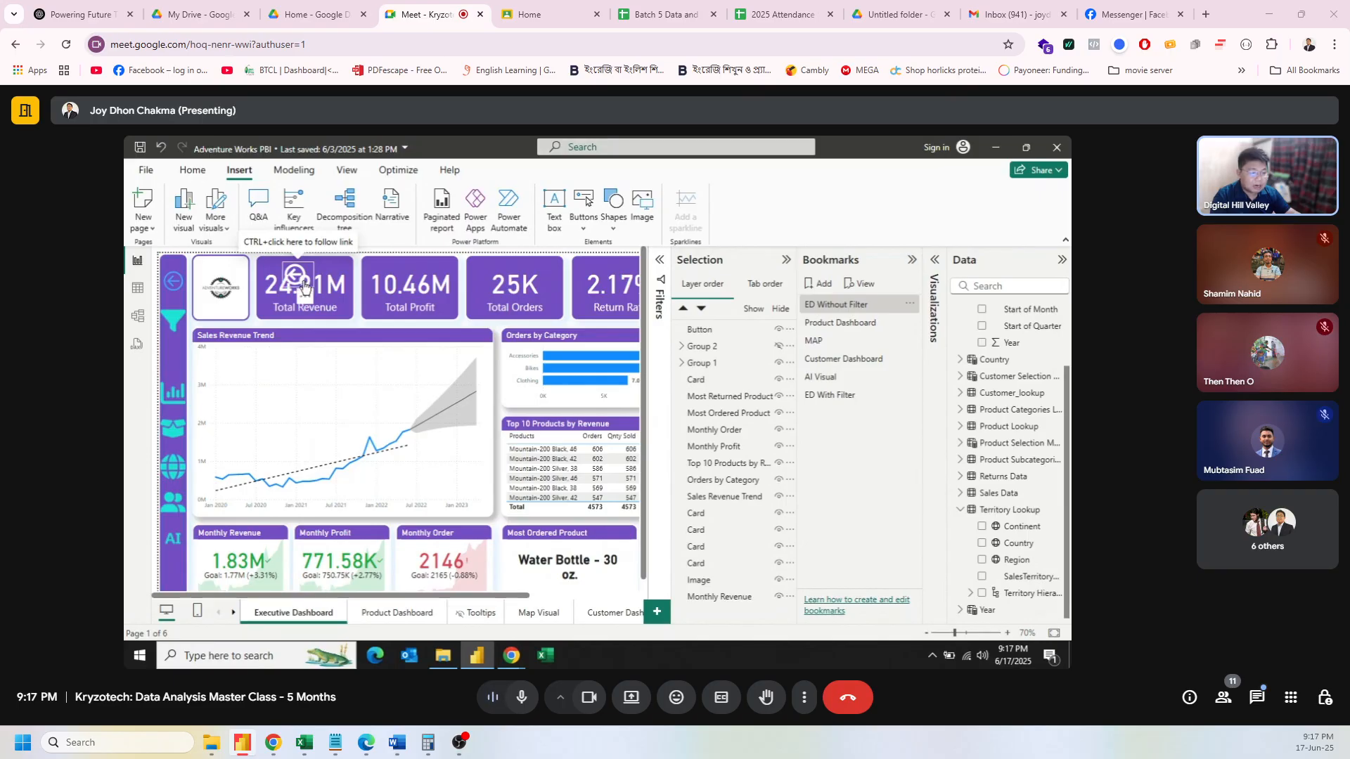
pyautogui.click(850, 393)
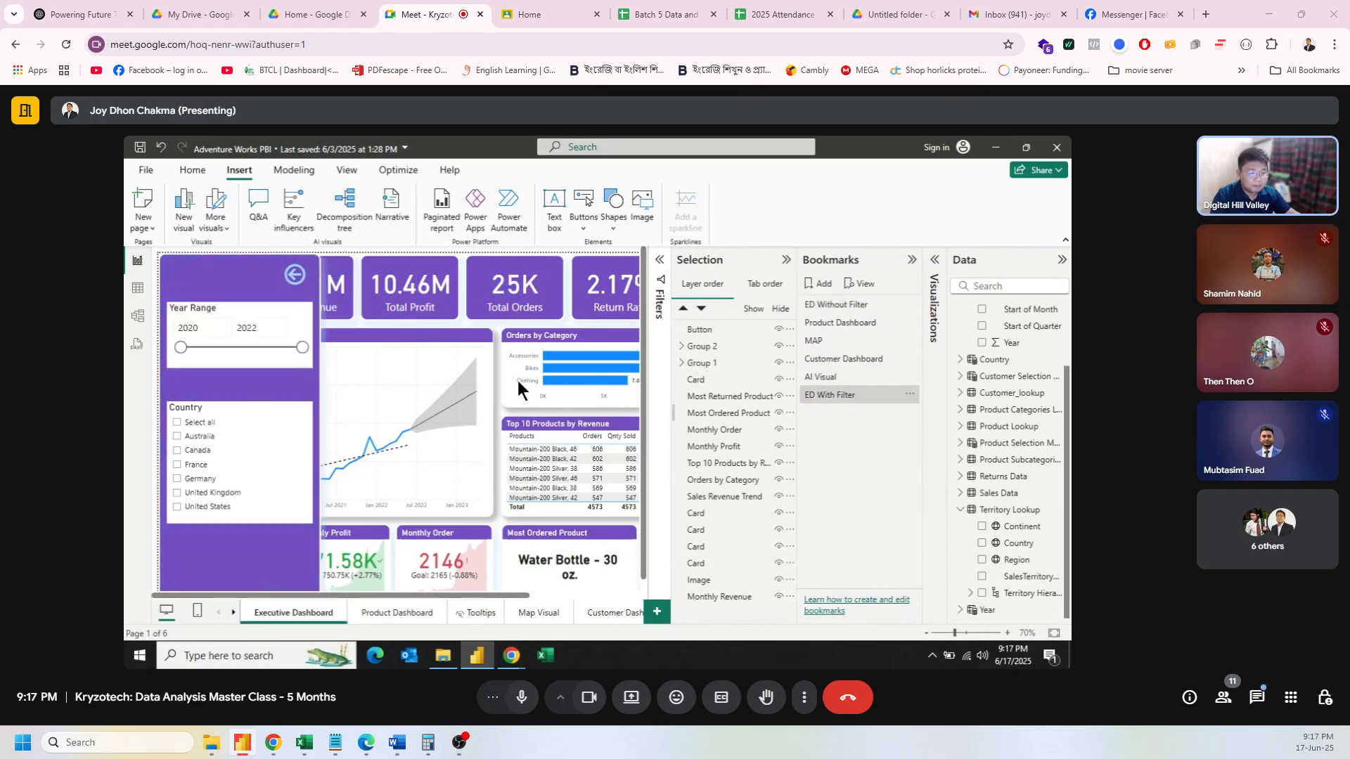
pyautogui.click(682, 347)
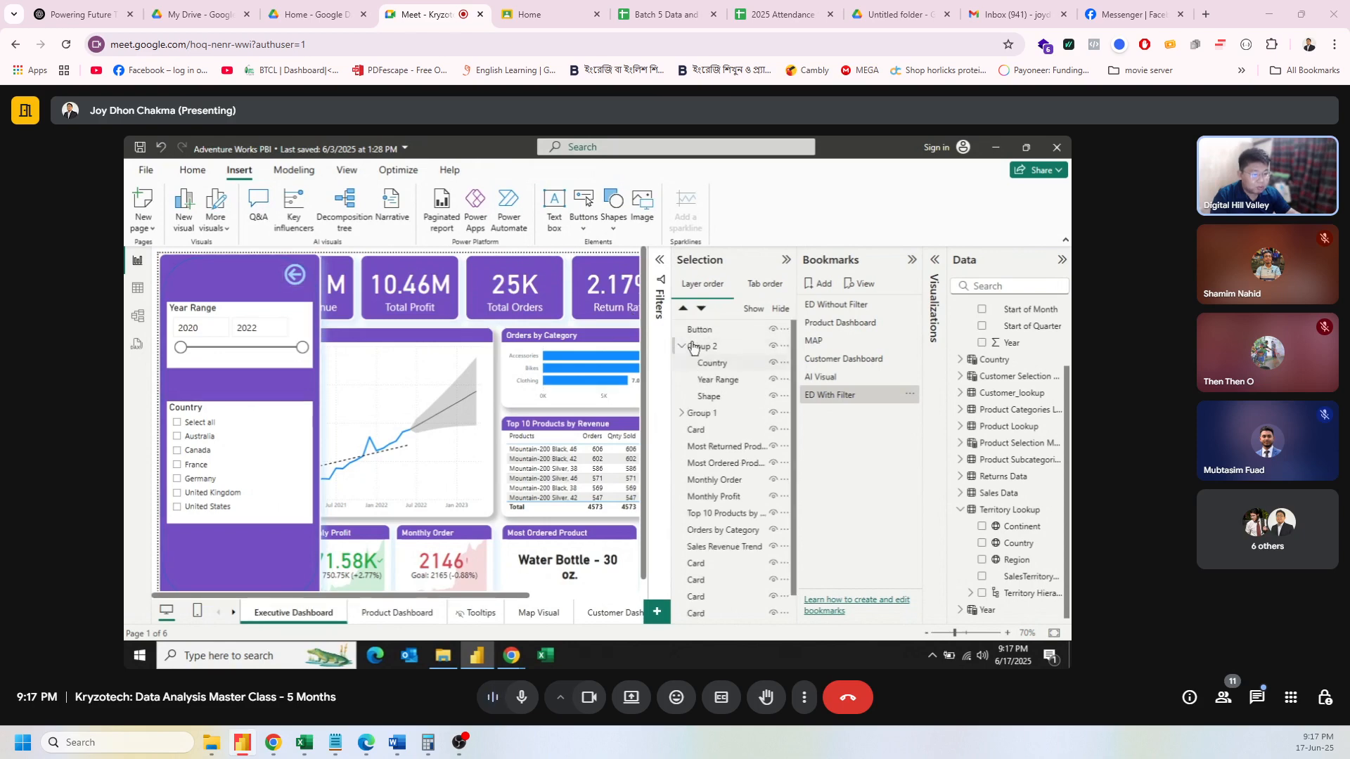
pyautogui.moveTo(703, 332); pyautogui.dragTo(708, 355)
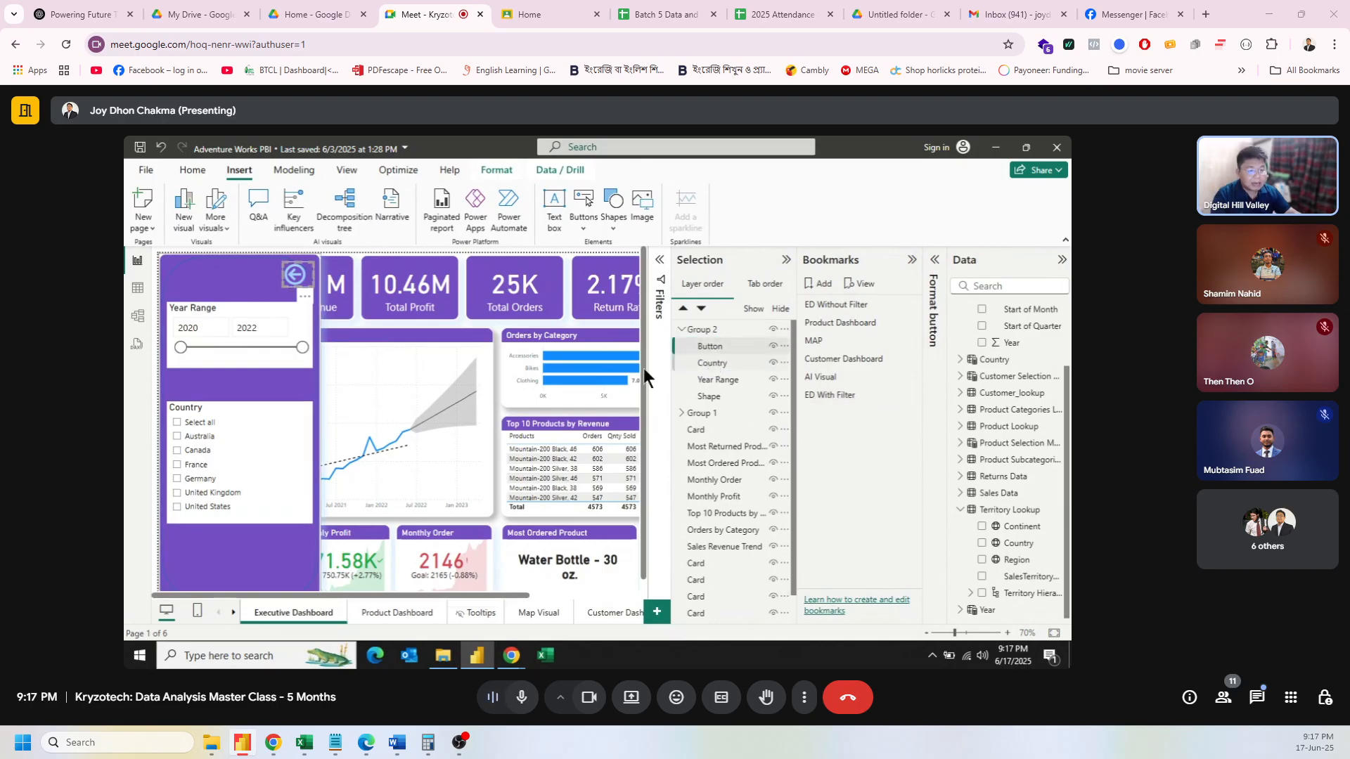
pyautogui.click(565, 327)
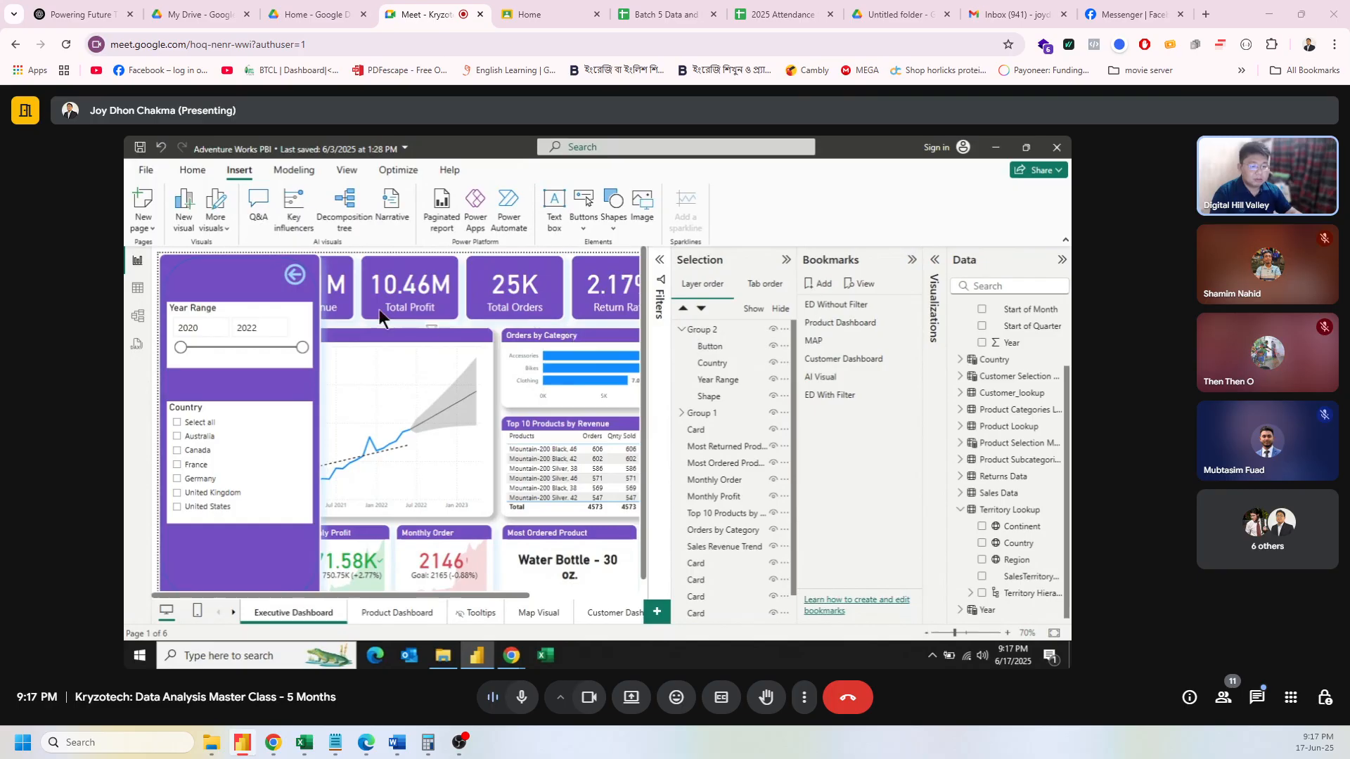
# Step: Test that the back arrow closes the filter panel and the funnel reopens it
pyautogui.click(294, 275)
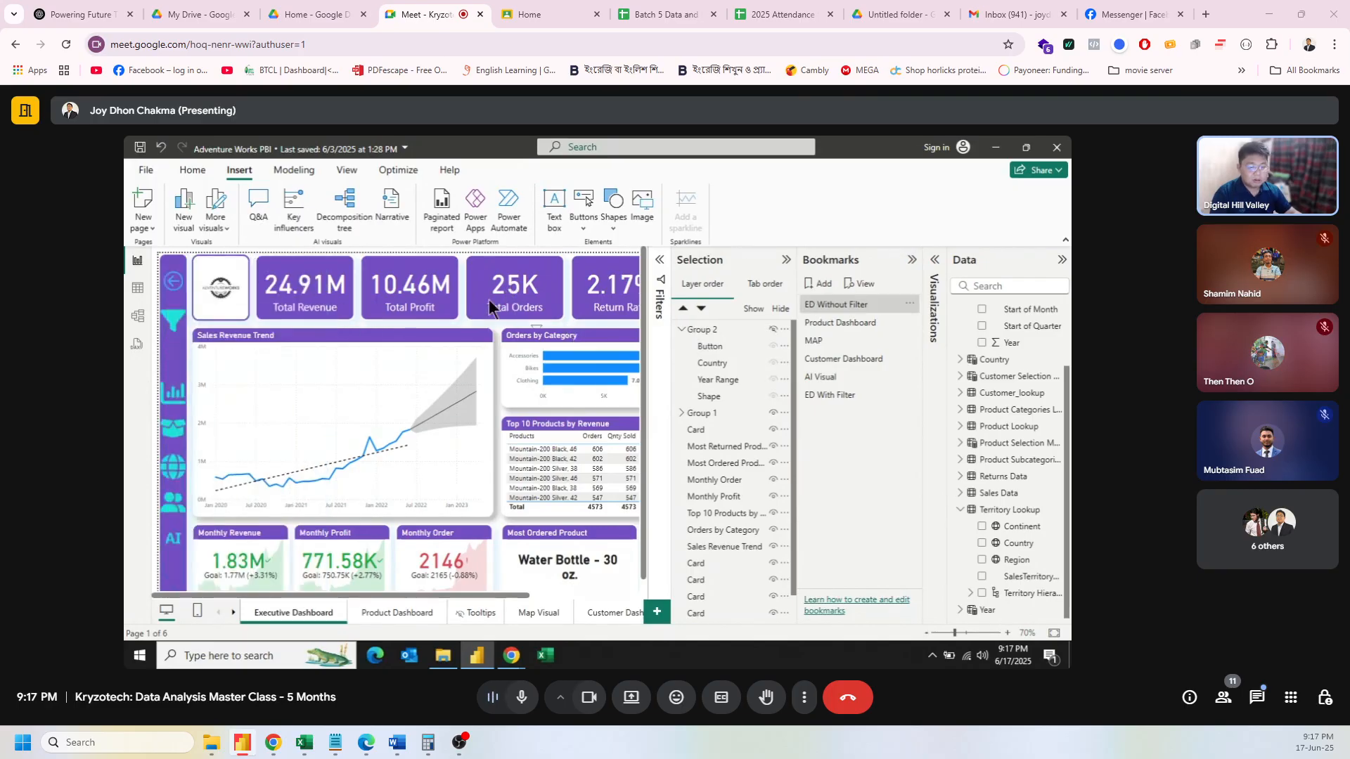
pyautogui.click(171, 319)
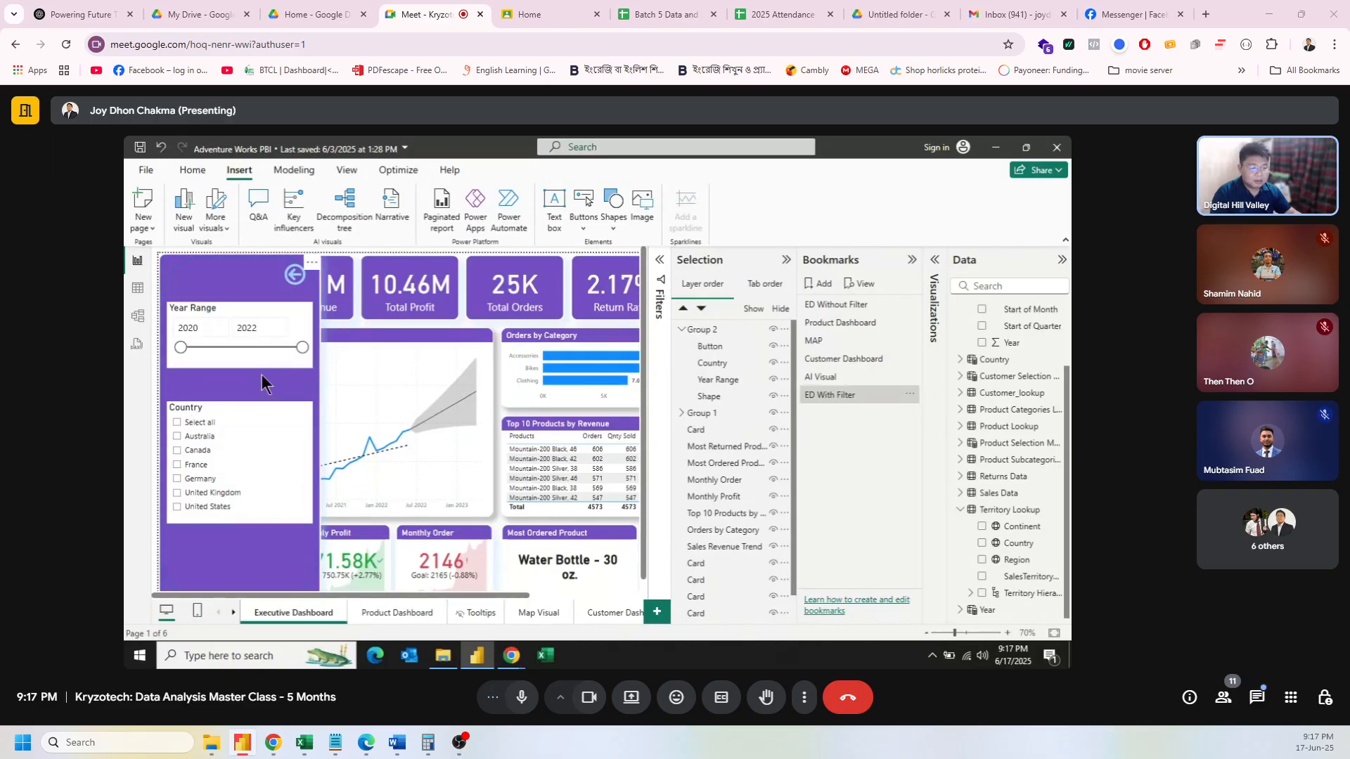
pyautogui.click(911, 262)
# Step: Narrow Year Range to 2020–2021, then close the panel, restoring 24.91M revenue and 10.46M profit
pyautogui.click(889, 260)
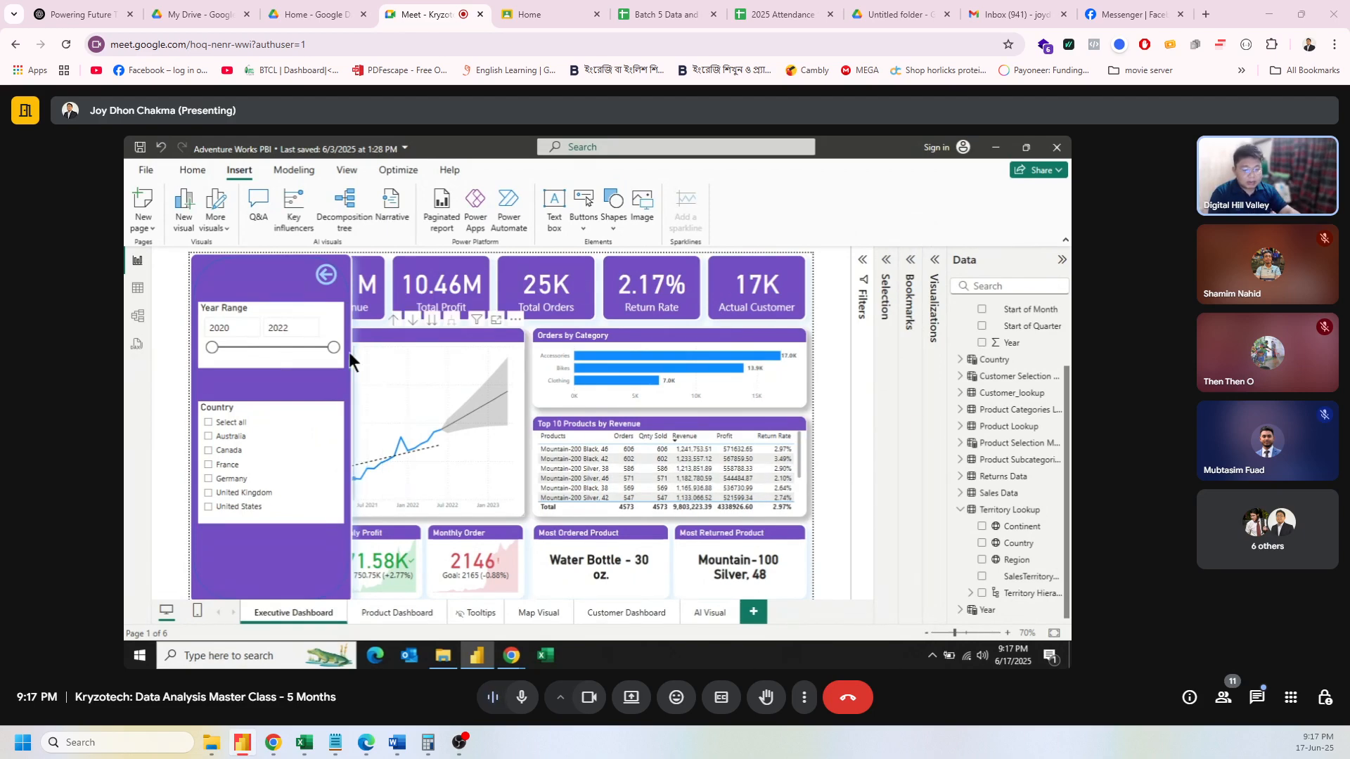
pyautogui.moveTo(333, 349); pyautogui.dragTo(293, 346)
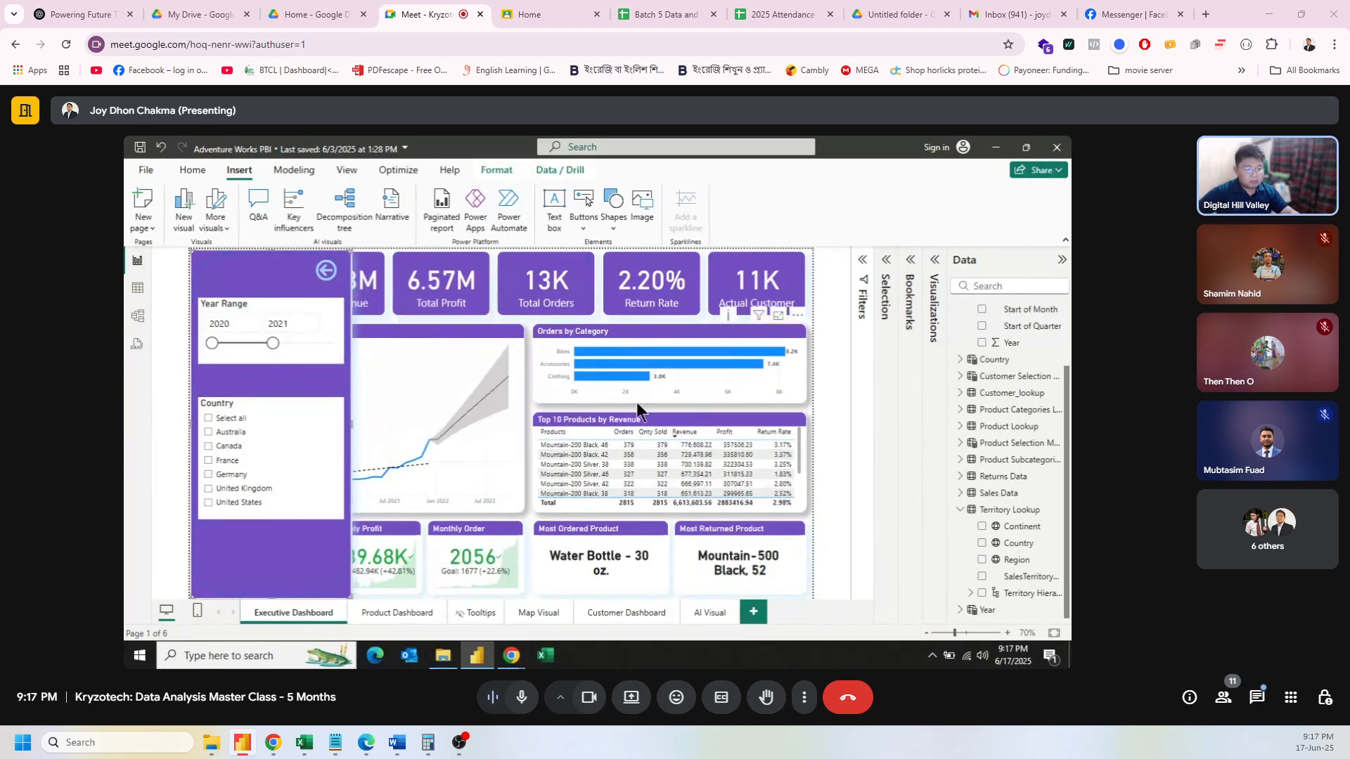
pyautogui.keyDown('ctrl'); pyautogui.click(325, 273); pyautogui.keyUp('ctrl')
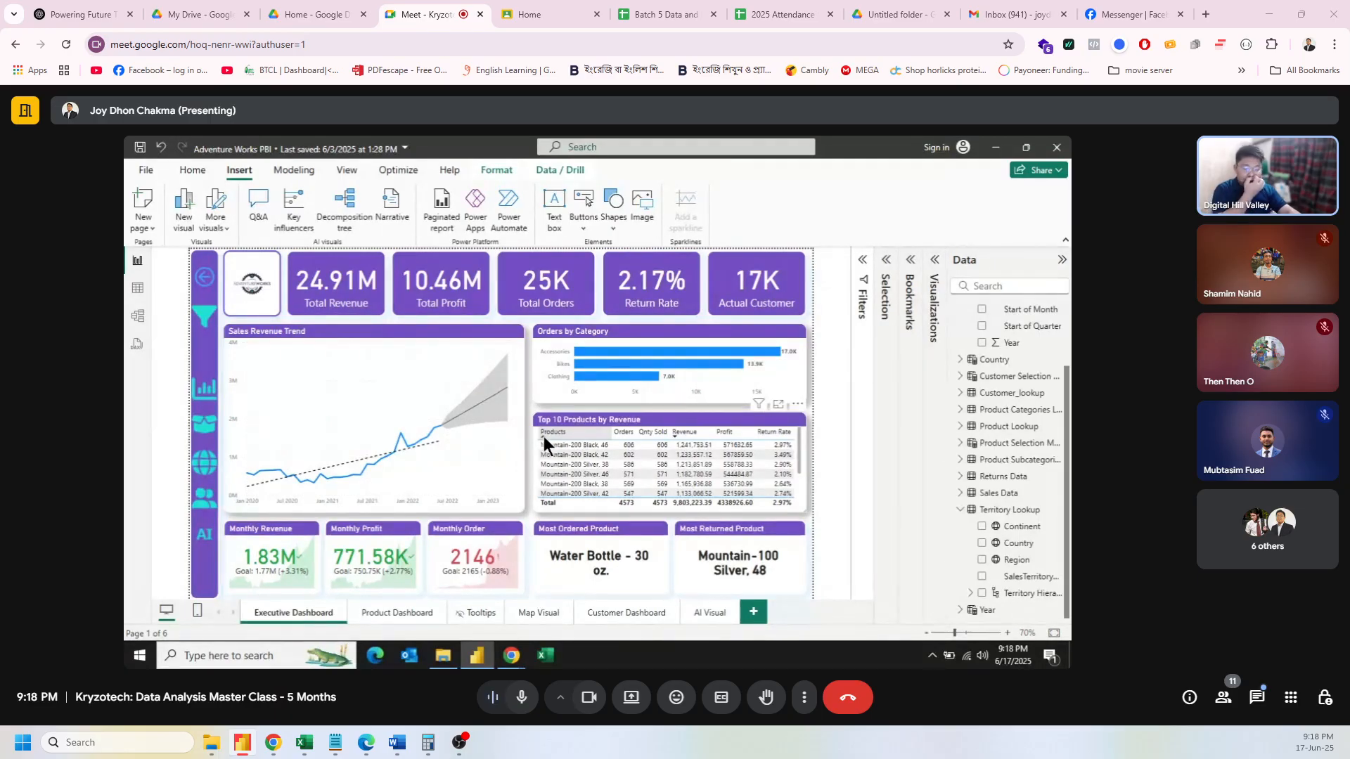
# Step: Turn off Data capture on the ED With Filter bookmark and update it
pyautogui.click(935, 261)
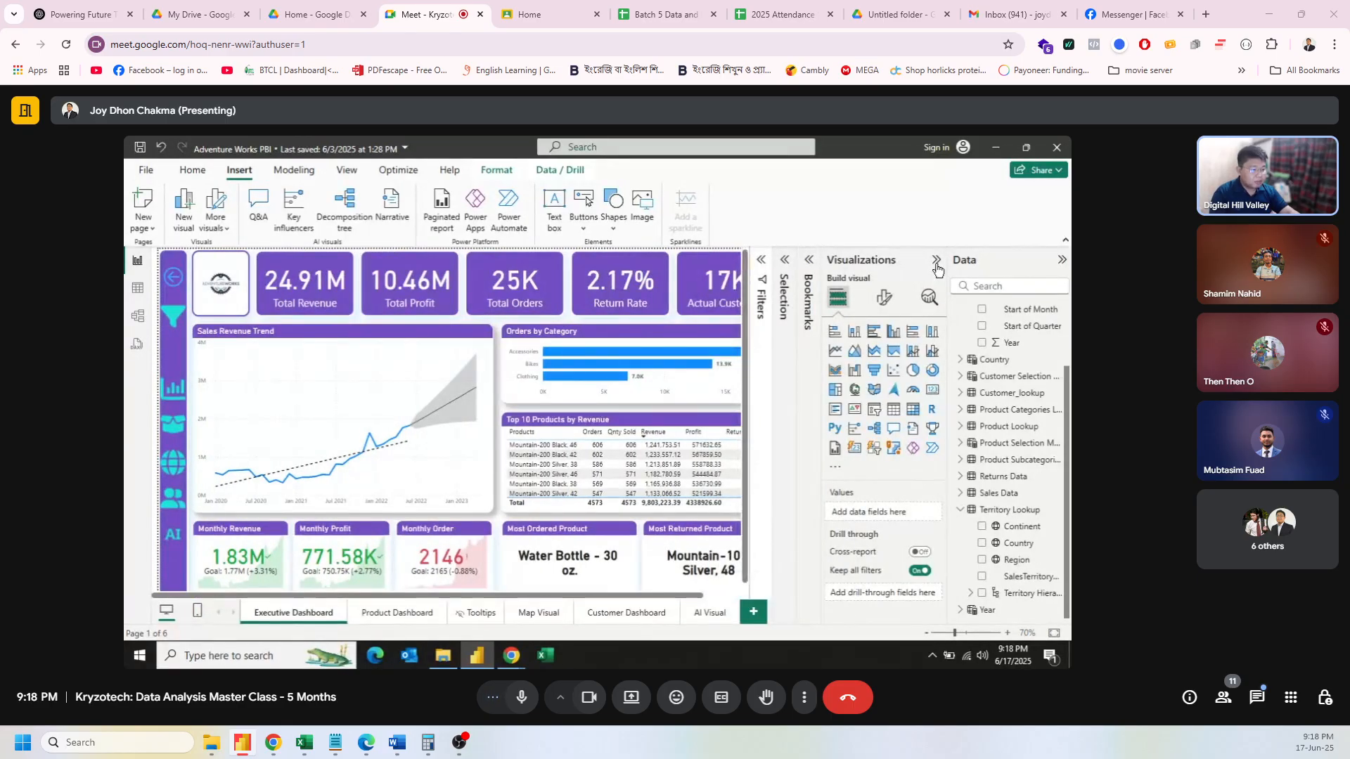
pyautogui.click(936, 266)
pyautogui.click(912, 277)
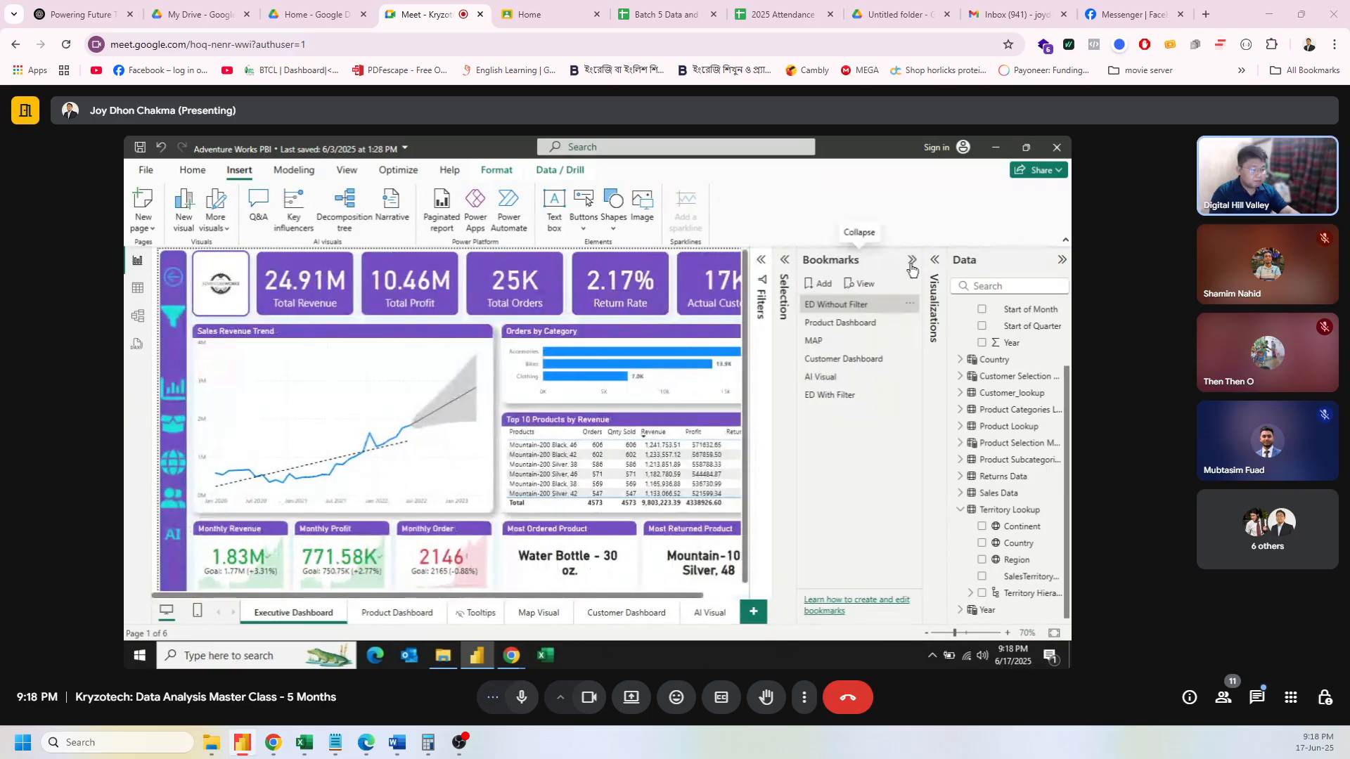
pyautogui.click(849, 392)
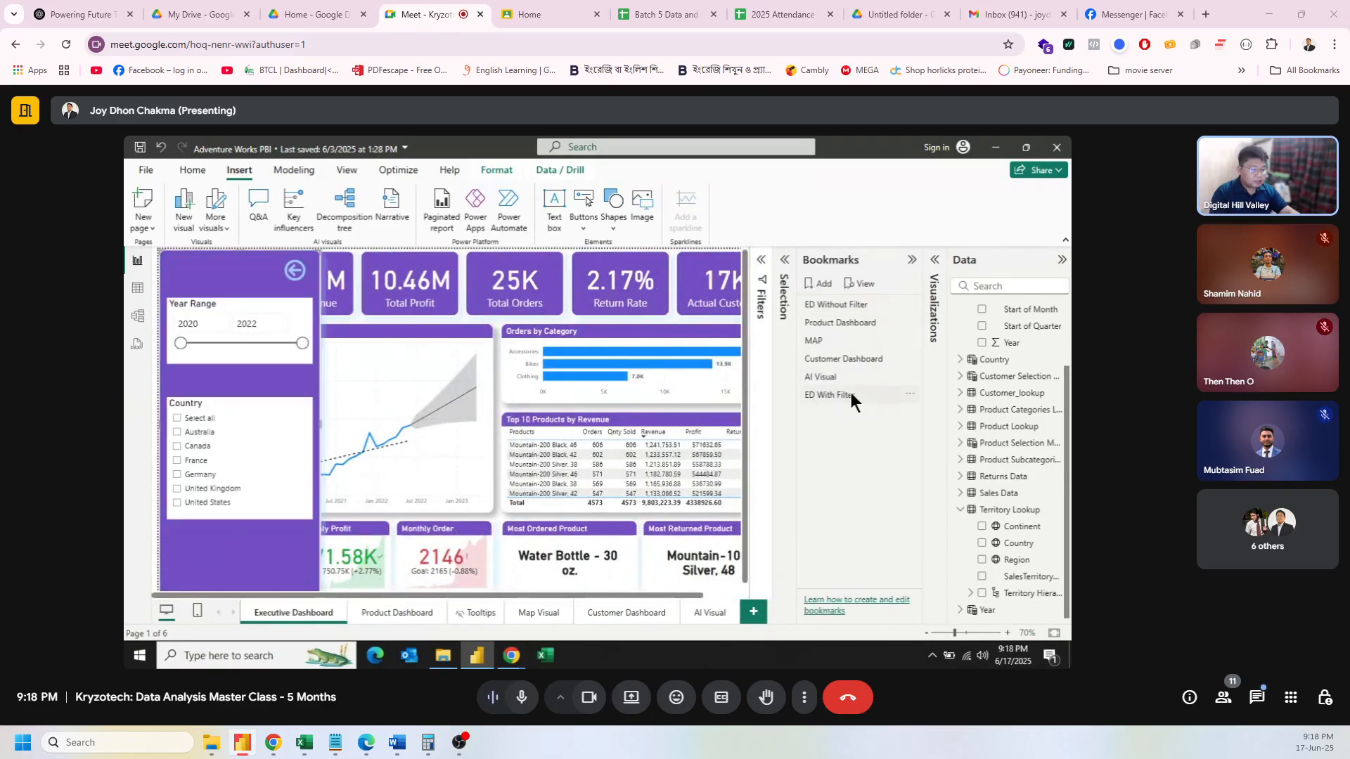
pyautogui.click(911, 394)
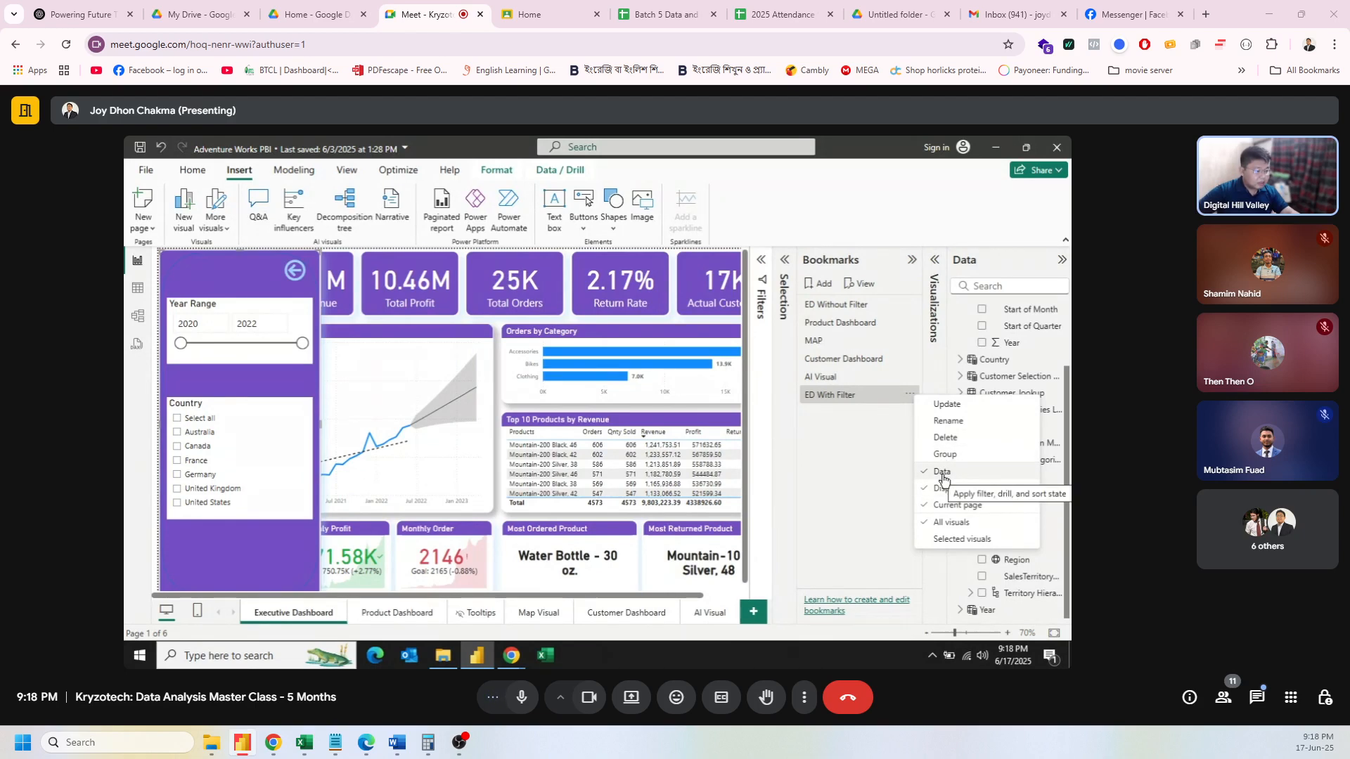
pyautogui.click(943, 479)
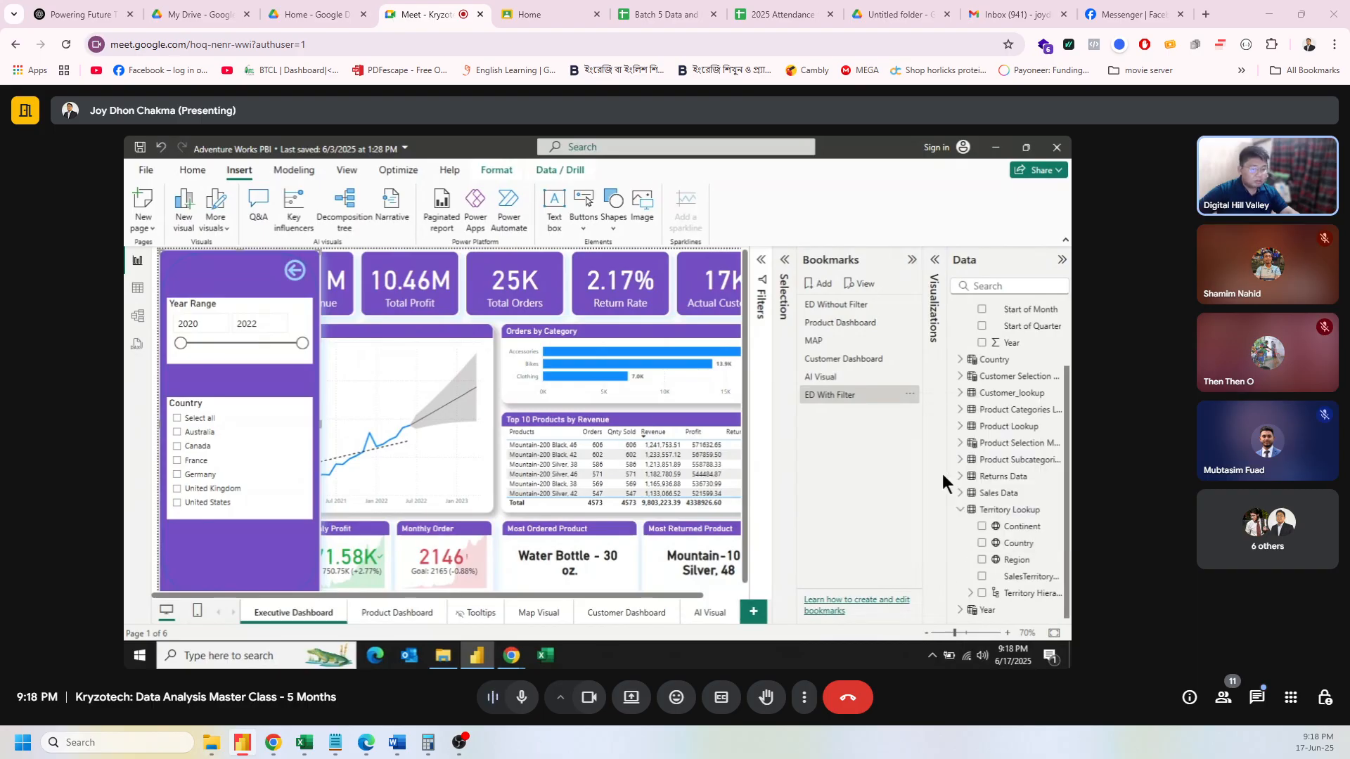
pyautogui.click(911, 395)
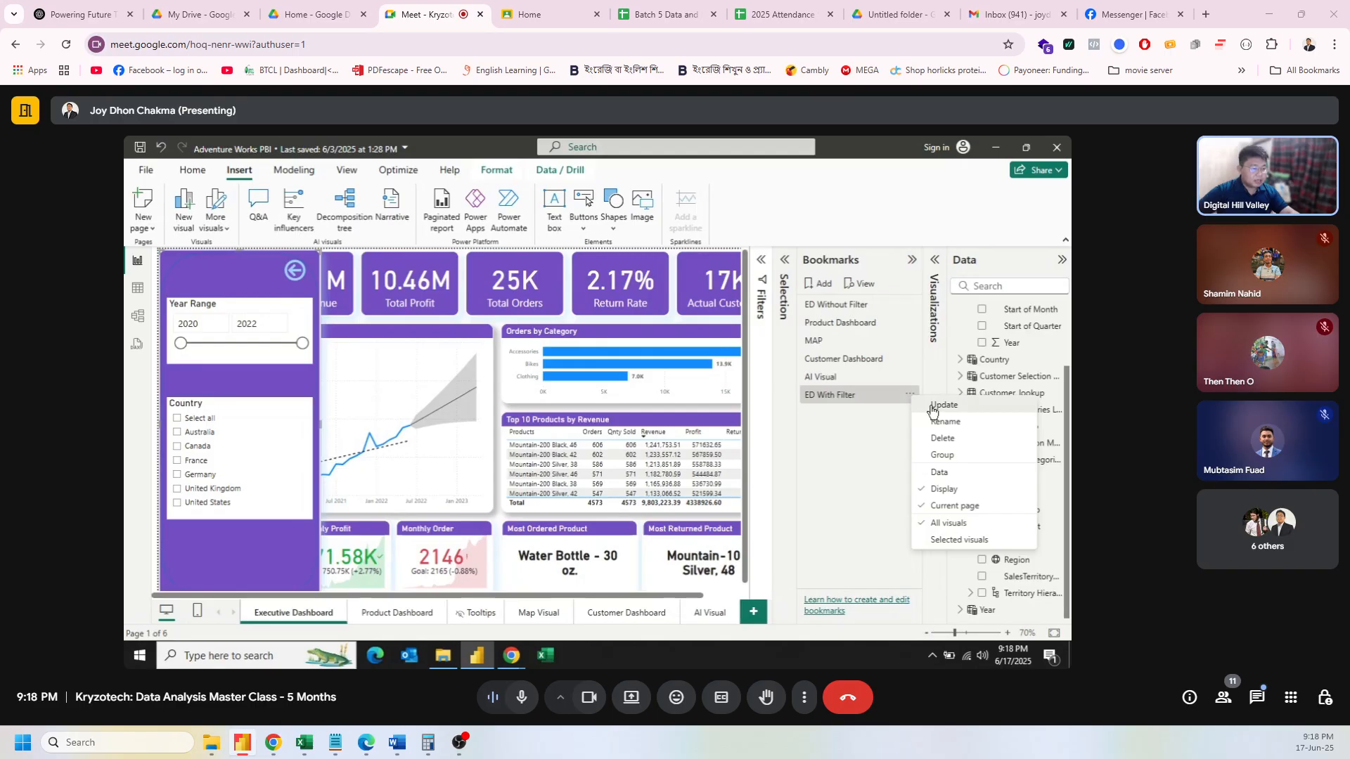
pyautogui.click(933, 408)
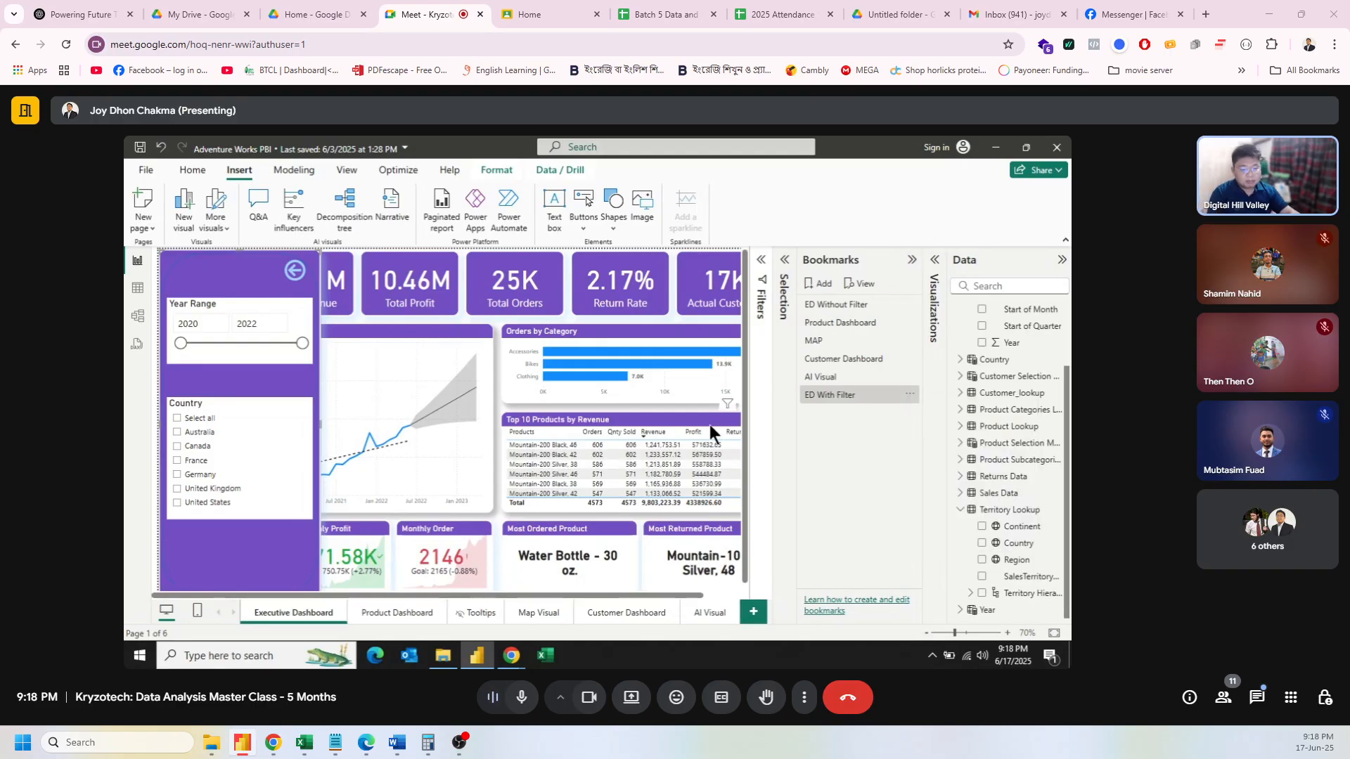
# Step: Filter to Australia, close the panel, reapply ED With Filter, and toggle its Data option again
pyautogui.click(178, 435)
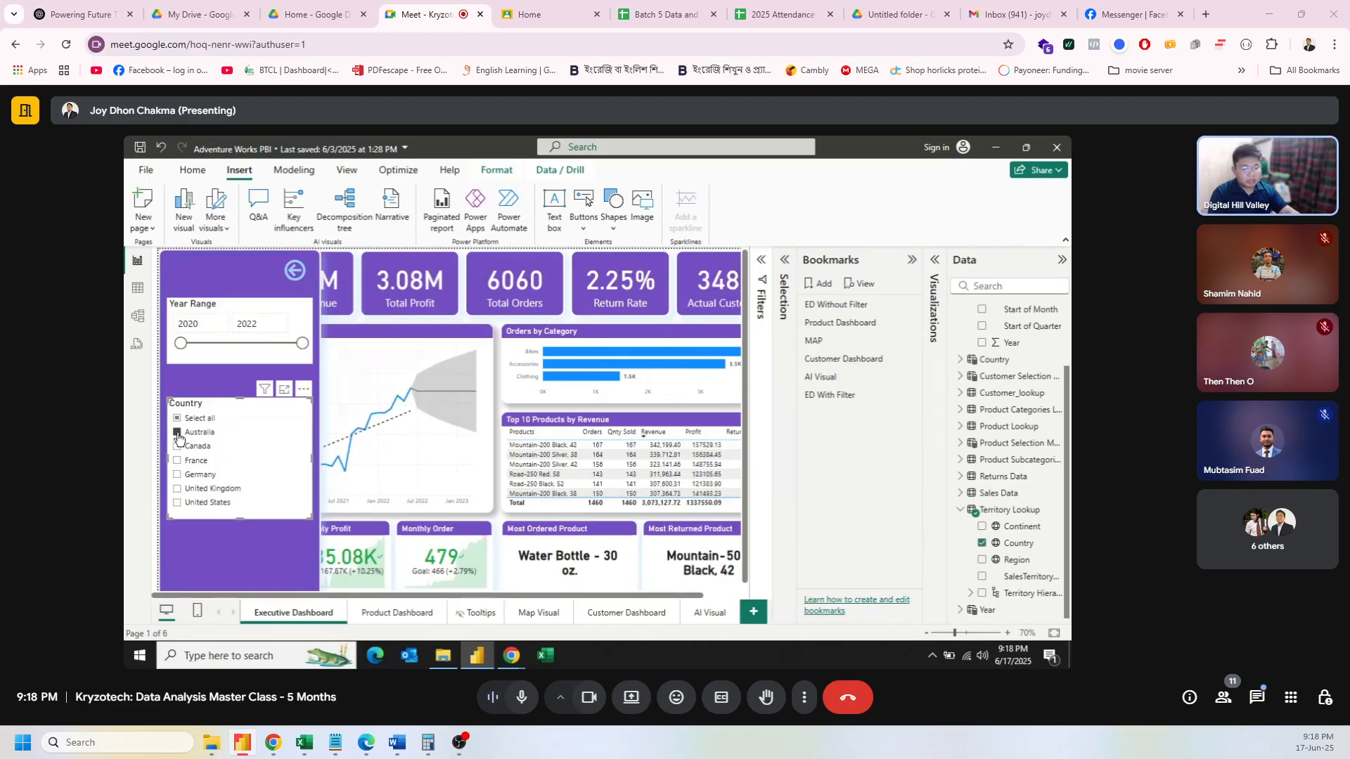
pyautogui.click(295, 270)
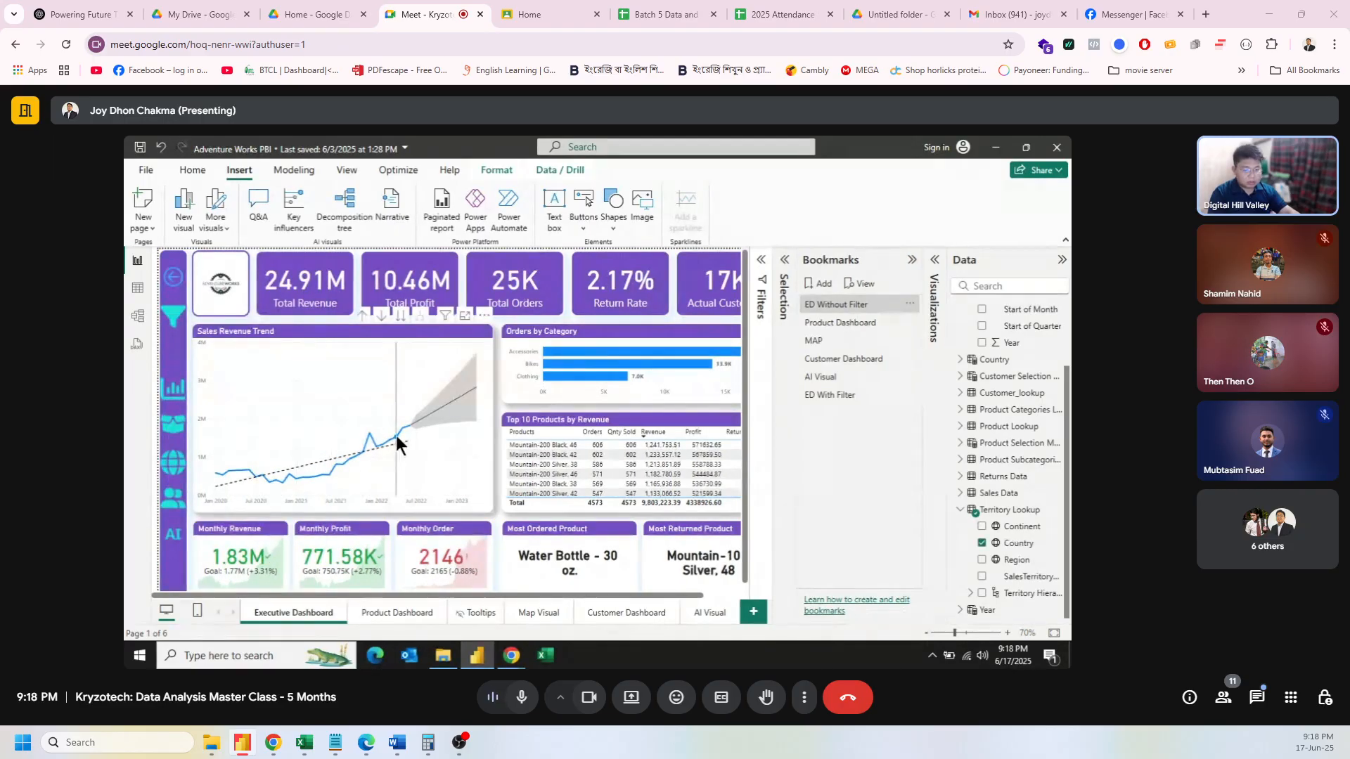
pyautogui.moveTo(396, 438)
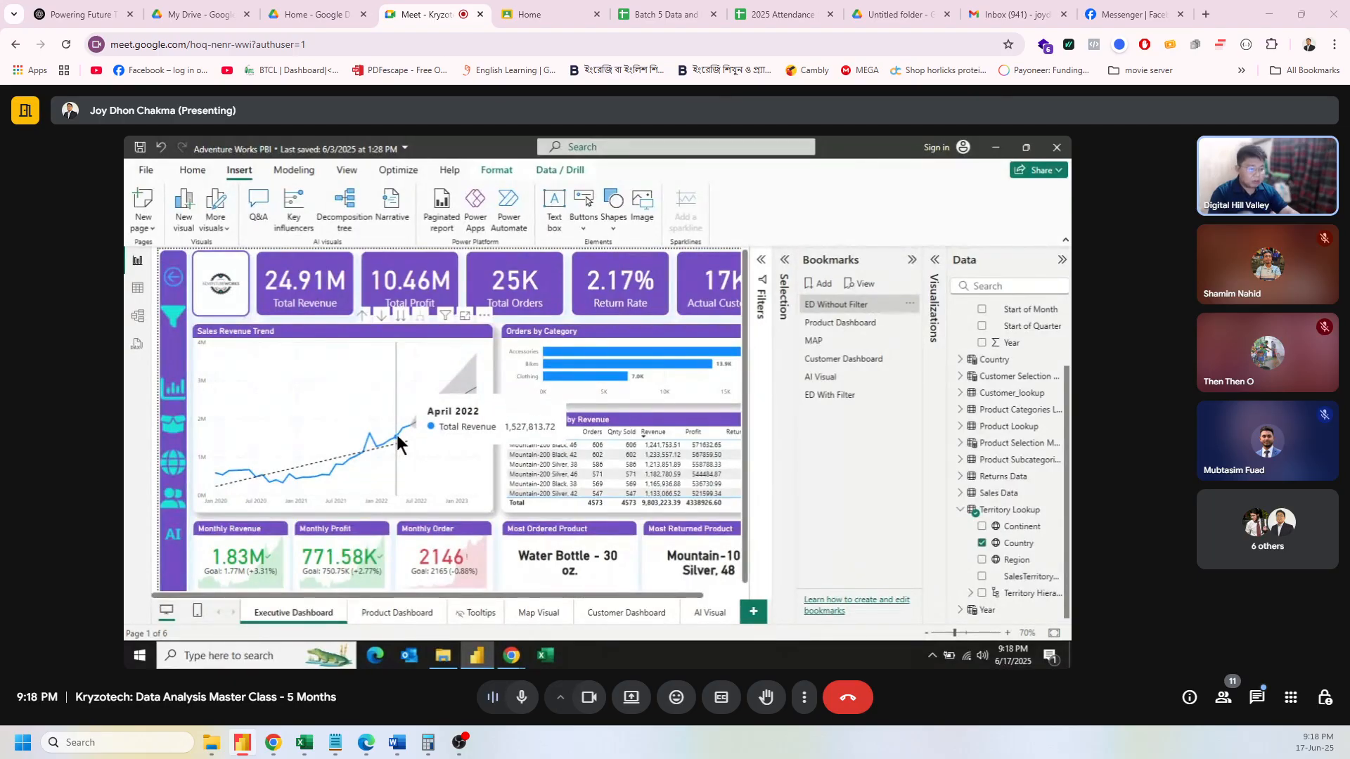
pyautogui.click(850, 395)
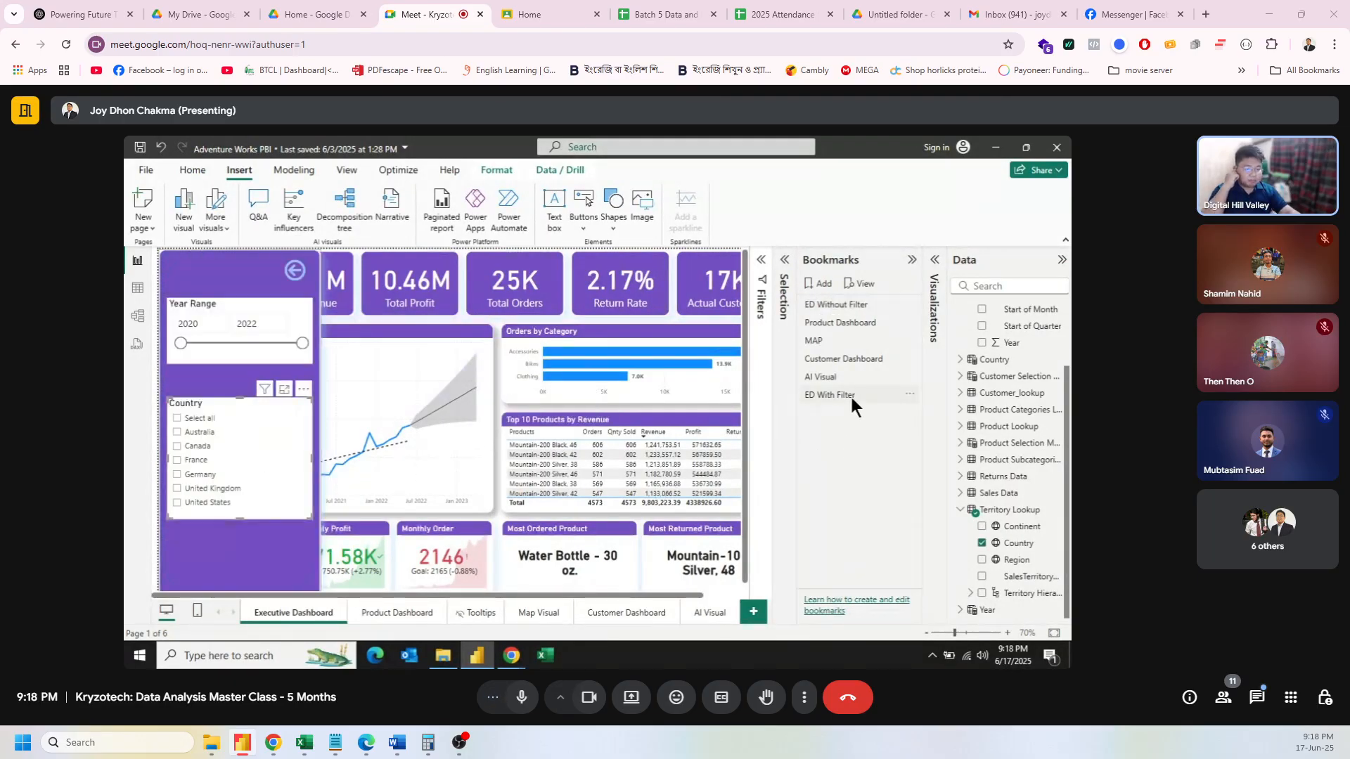
pyautogui.click(910, 394)
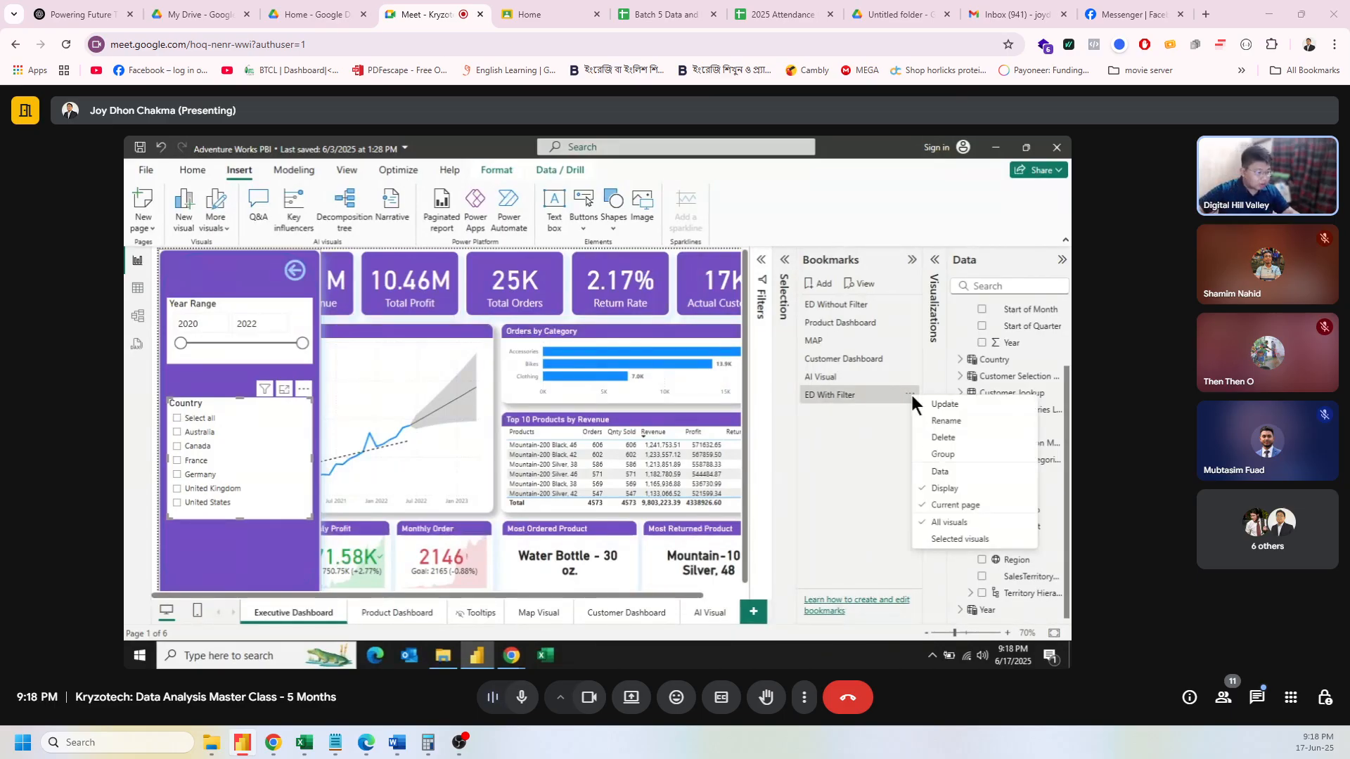
pyautogui.click(938, 476)
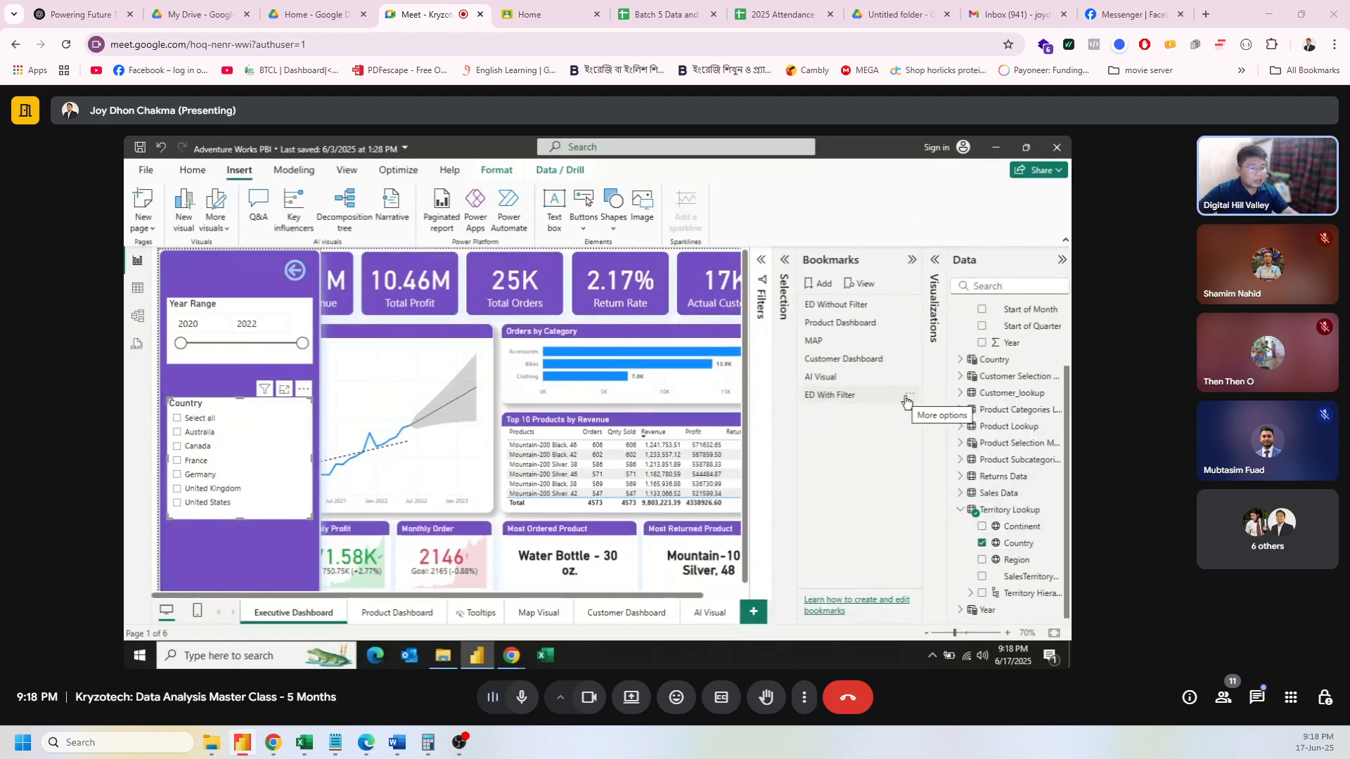
pyautogui.click(337, 172)
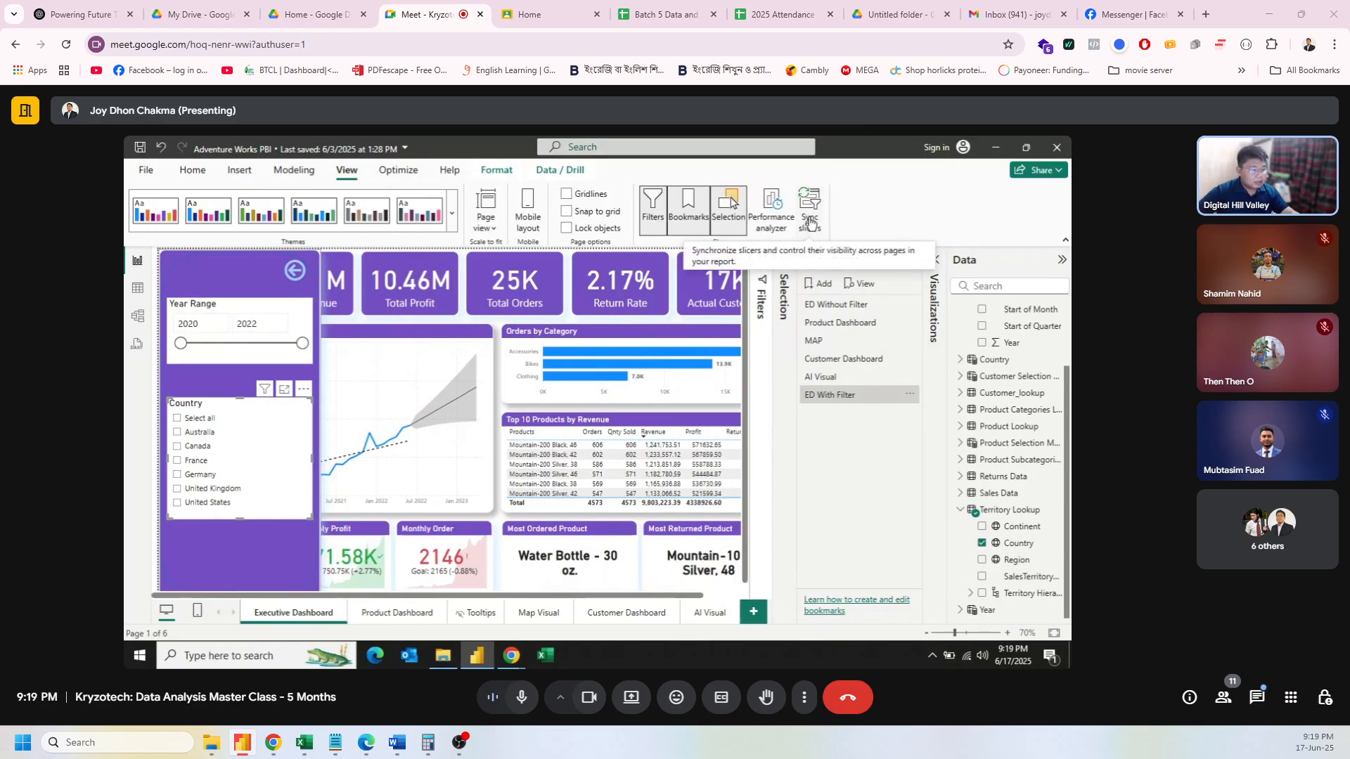
# Step: Review the Country slicer's page sync settings and advanced options, then revisit ED With Filter's options
pyautogui.click(811, 222)
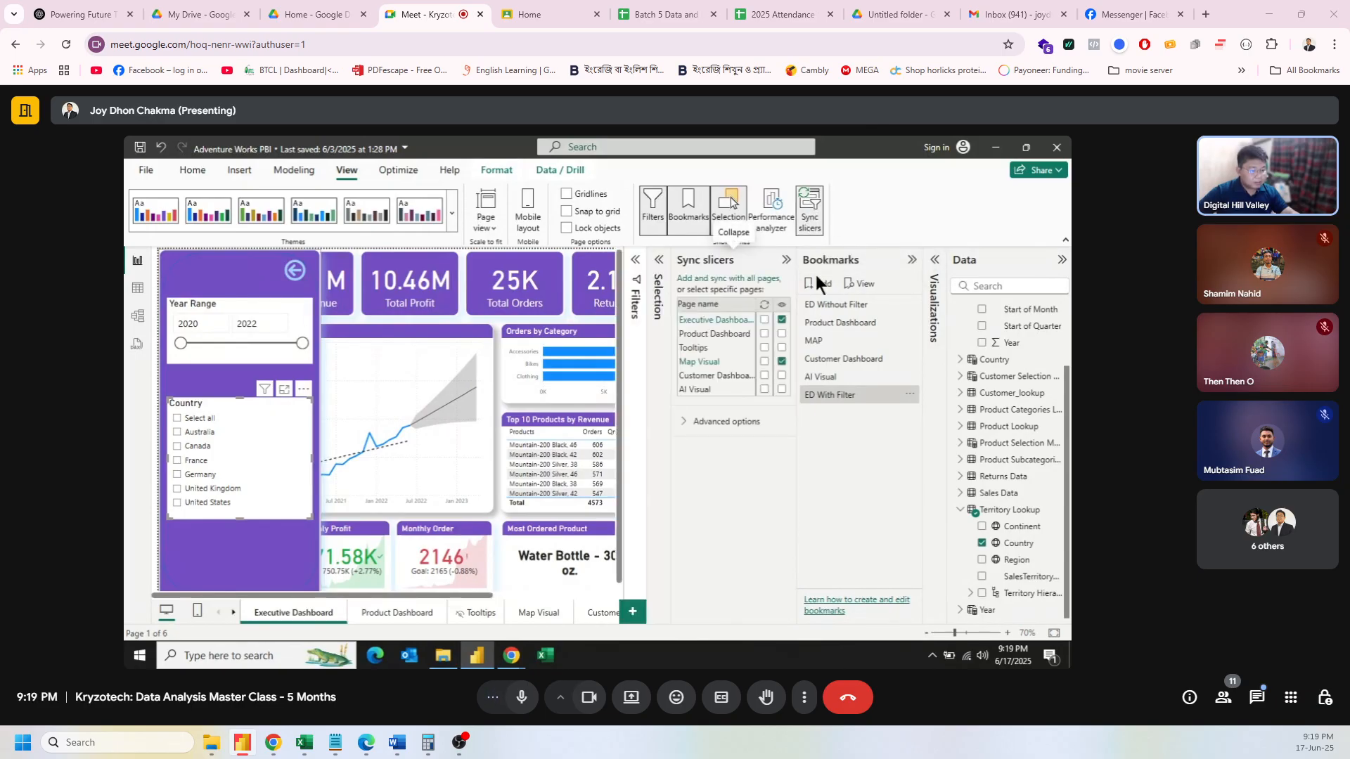
pyautogui.click(700, 420)
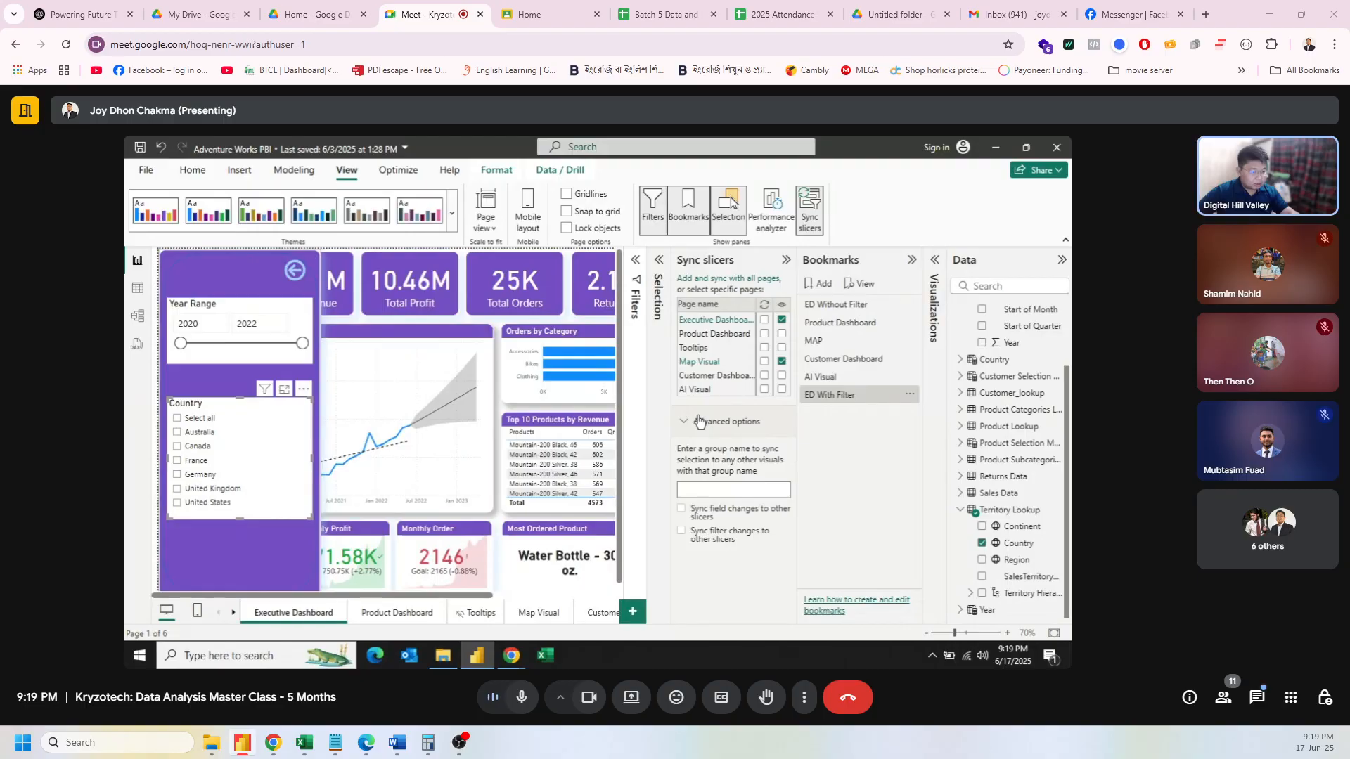
pyautogui.click(699, 421)
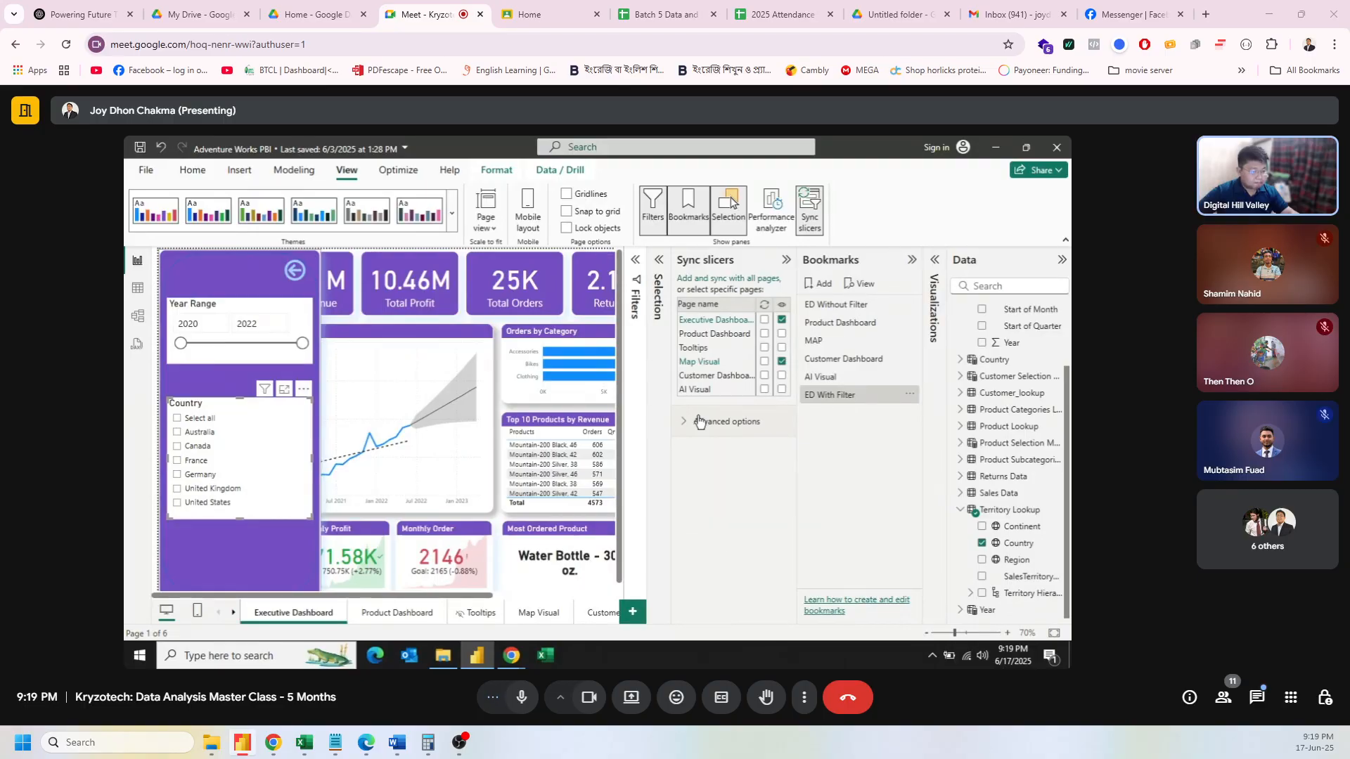
pyautogui.click(901, 393)
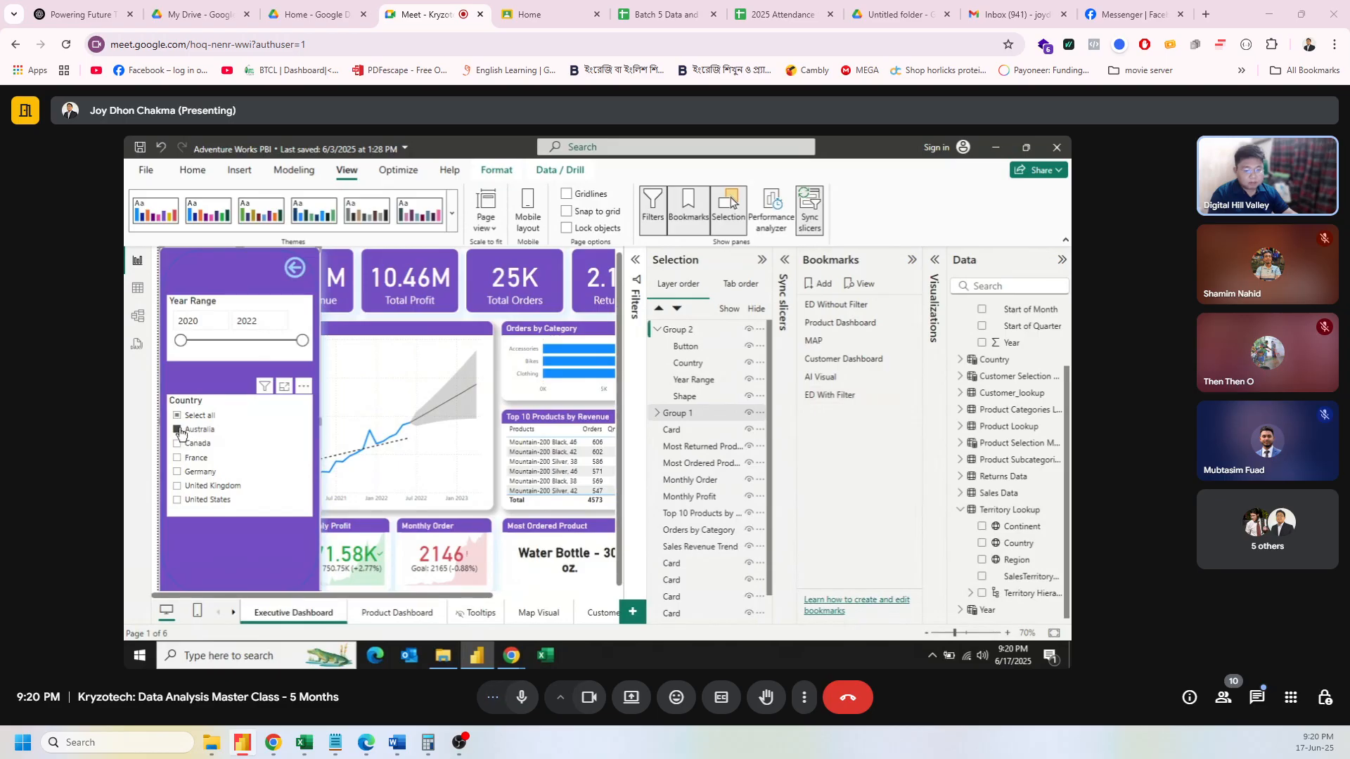
# Step: Set the ED With Filter bookmark to Selected visuals, closing and reopening the filter panel
pyautogui.click(292, 270)
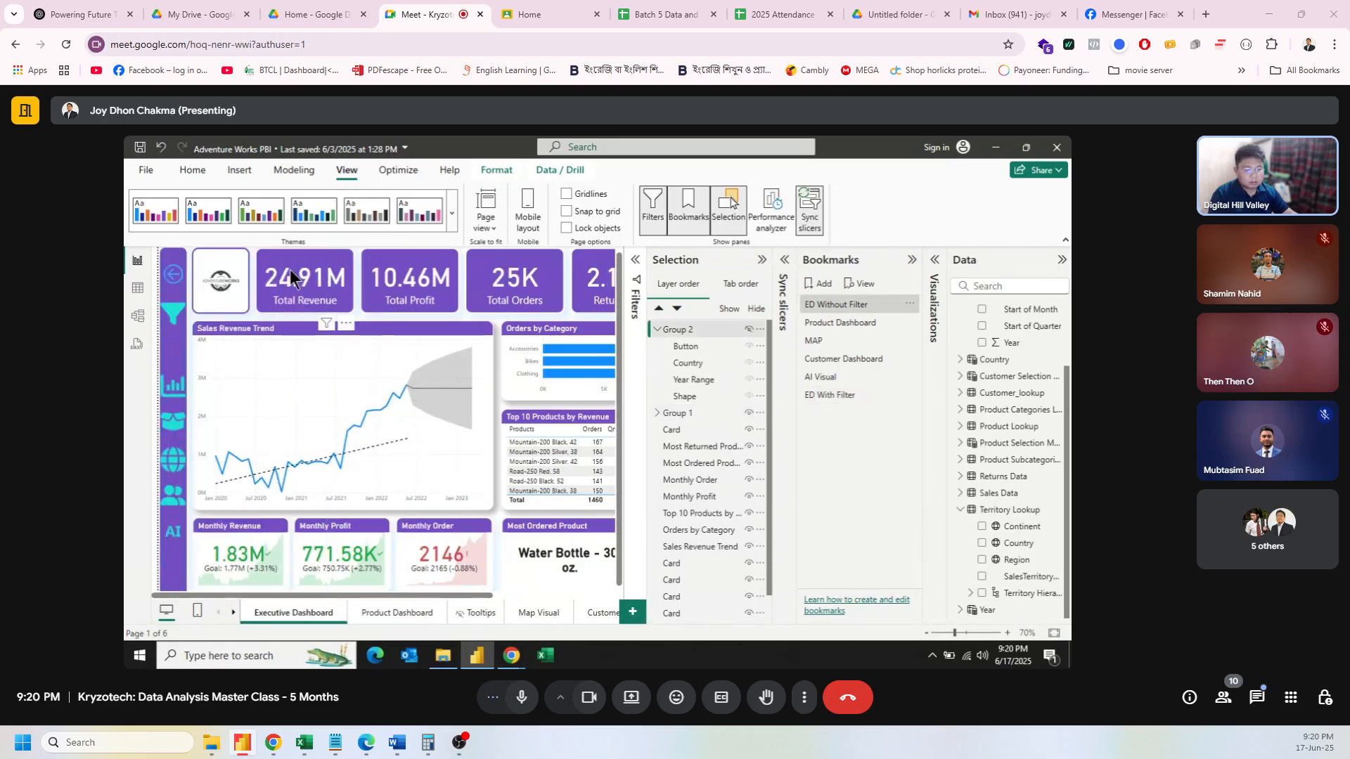
pyautogui.keyDown('ctrl'); pyautogui.click(173, 316); pyautogui.keyUp('ctrl')
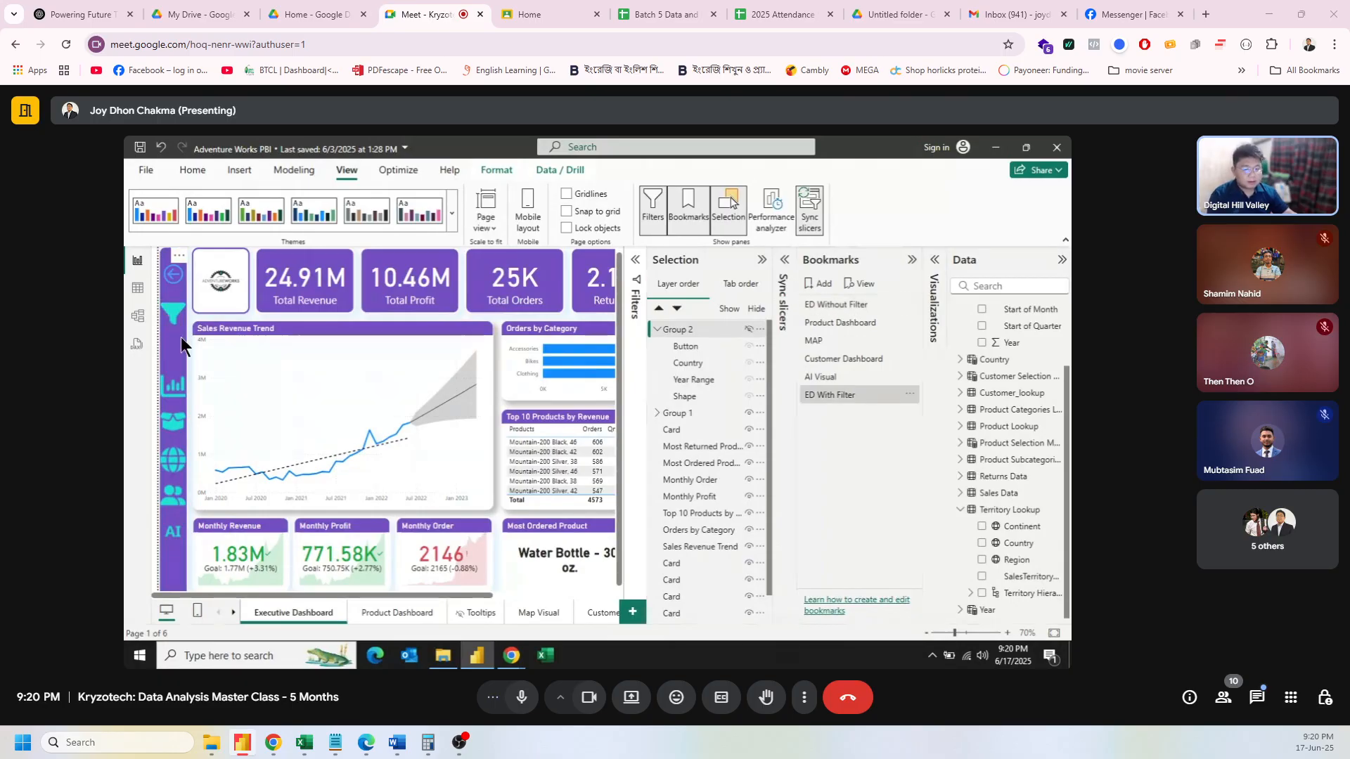
pyautogui.click(910, 395)
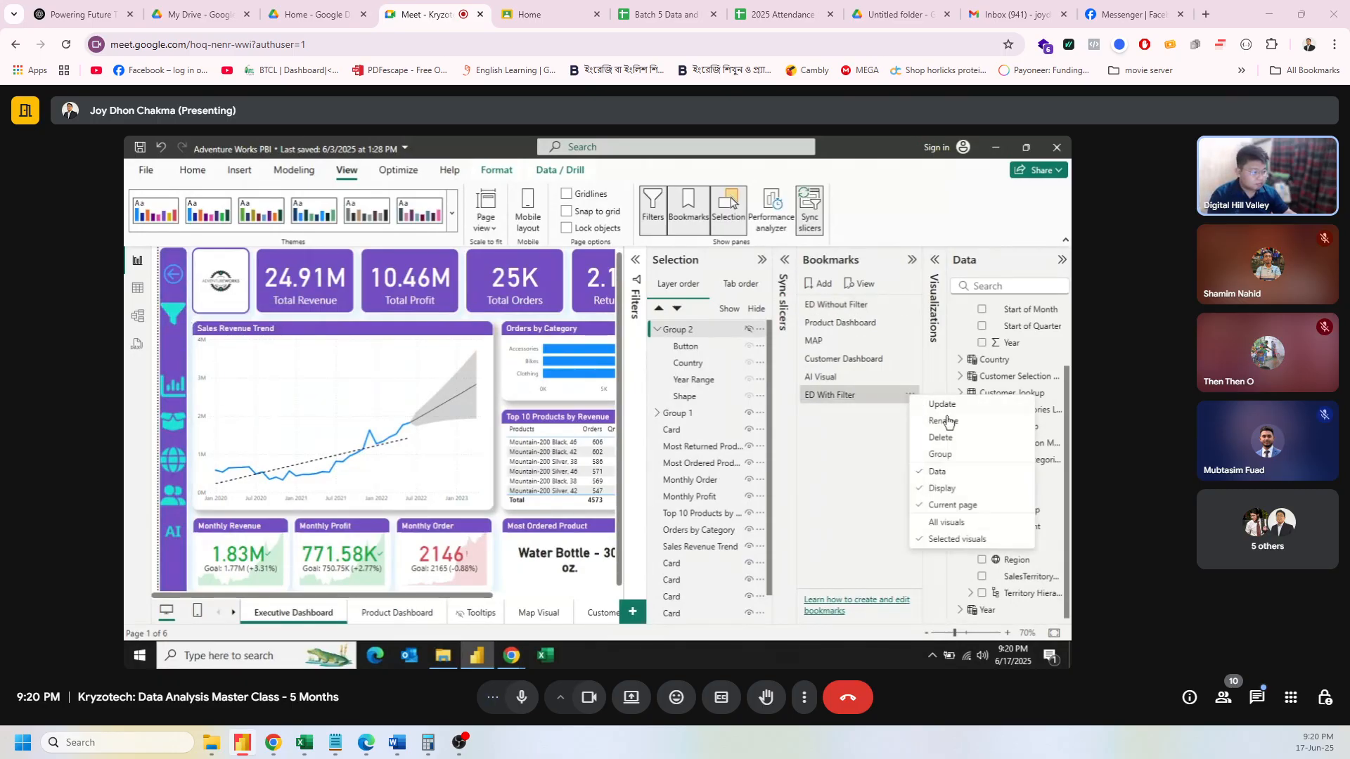
pyautogui.click(969, 539)
pyautogui.keyDown('ctrl'); pyautogui.click(175, 321); pyautogui.keyUp('ctrl')
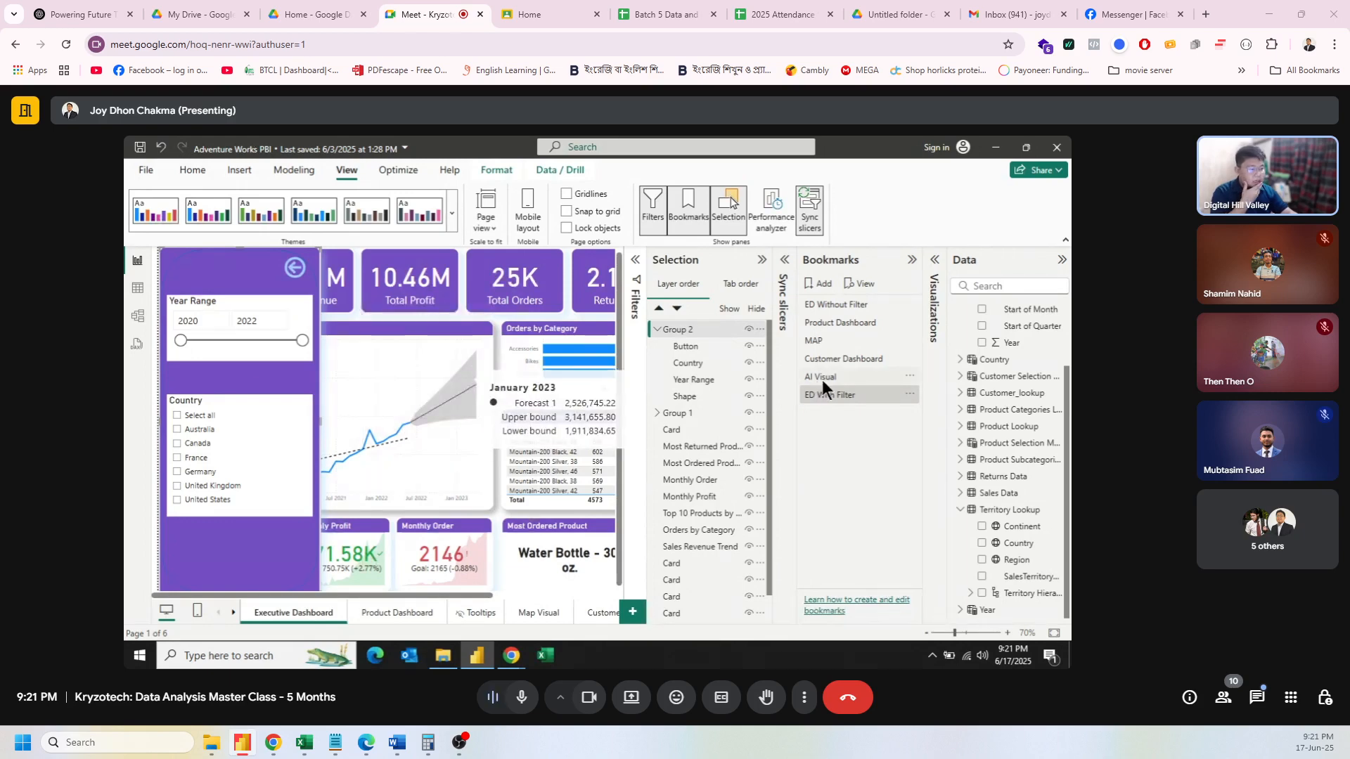
# Step: Show the Sync slicers pane and inspect the panel's purple background shape
pyautogui.click(908, 393)
pyautogui.click(785, 259)
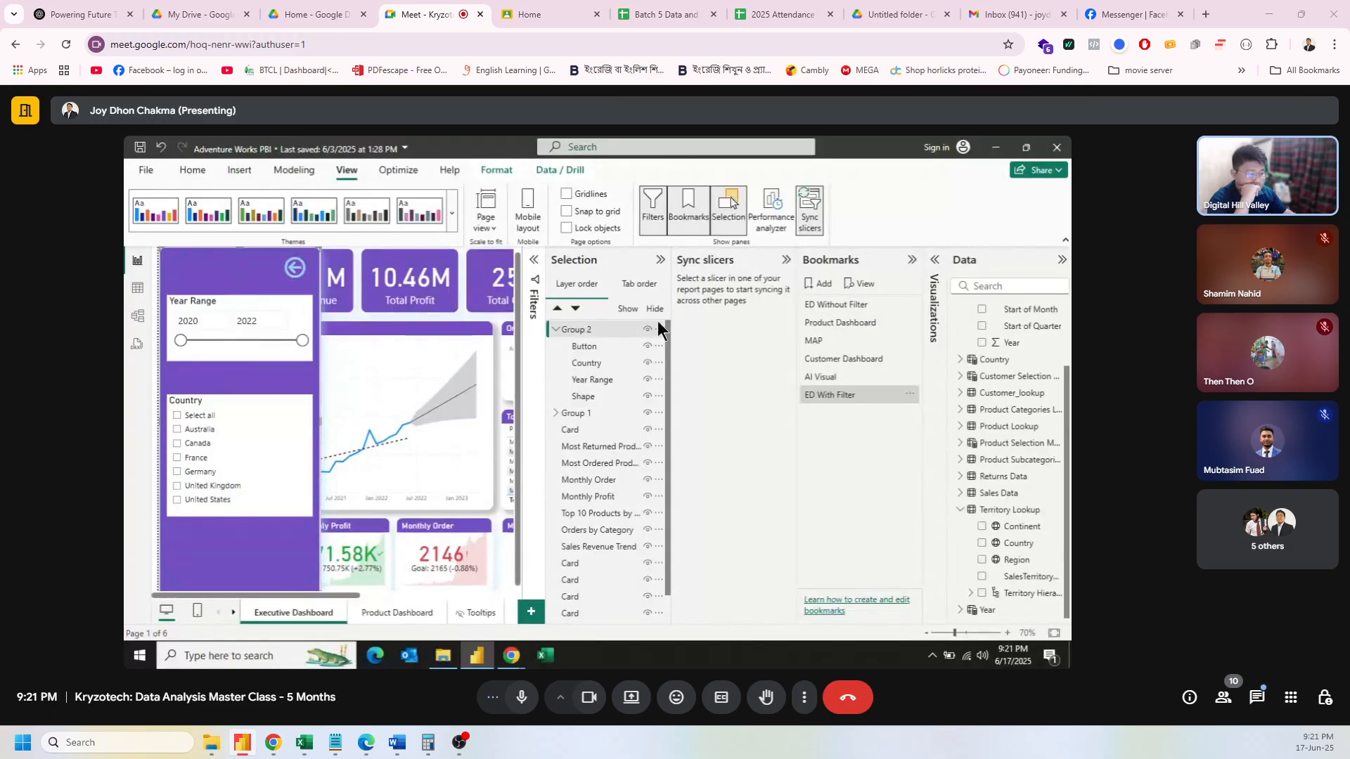
pyautogui.click(247, 282)
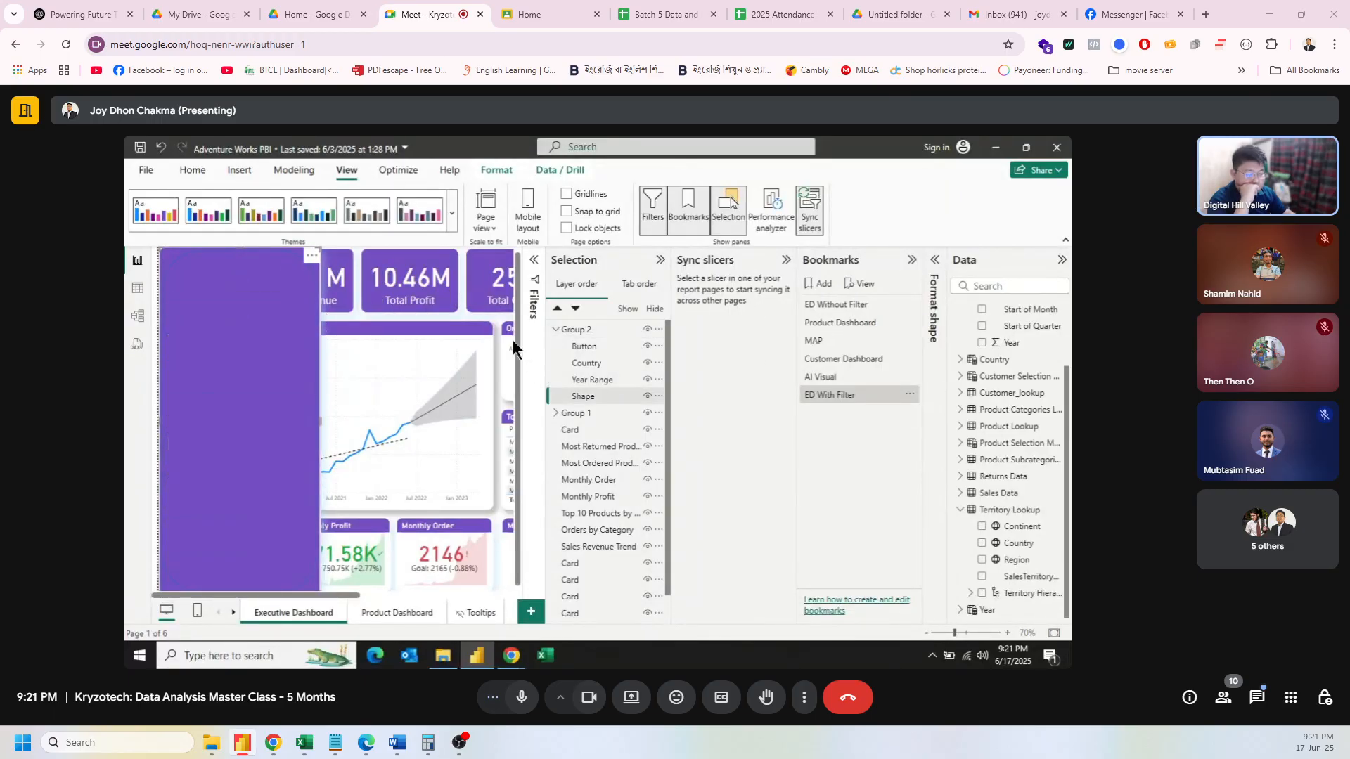
pyautogui.rightClick(491, 312)
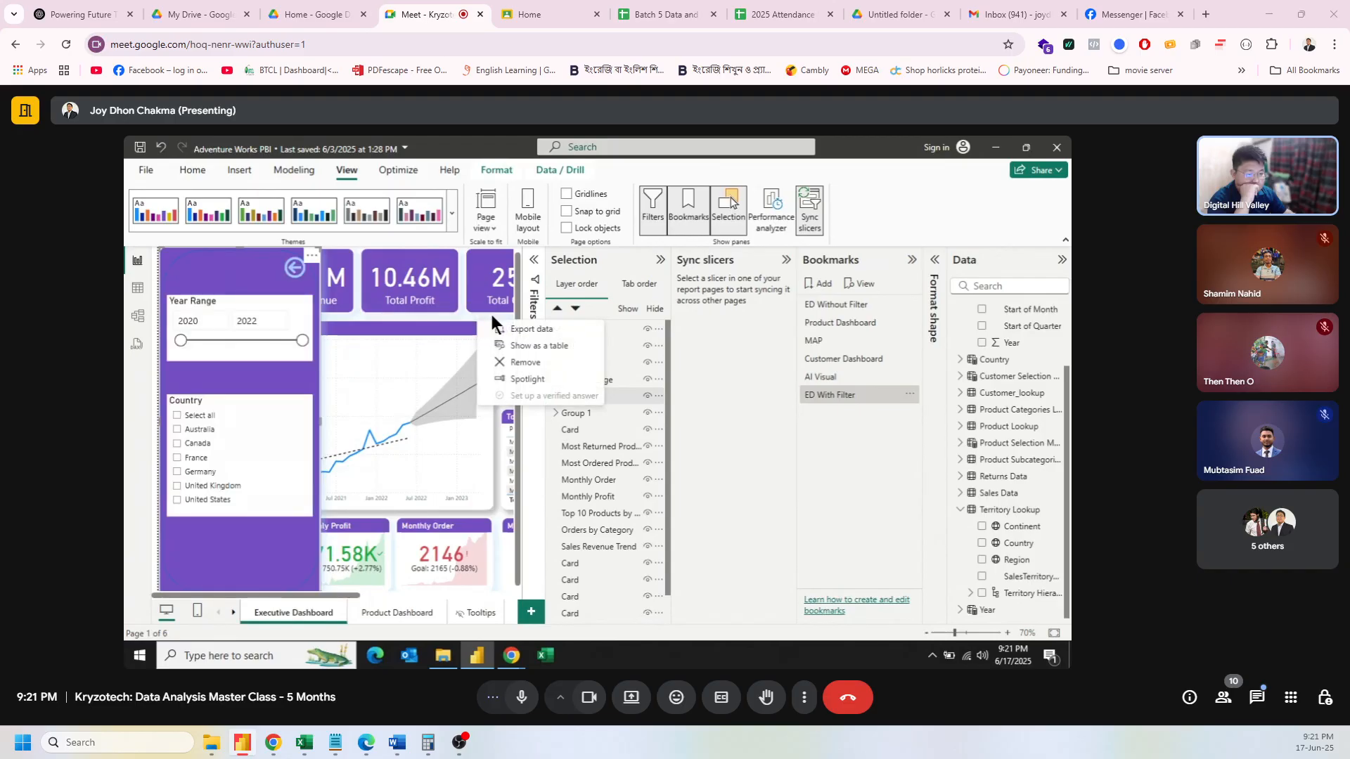
pyautogui.click(462, 324)
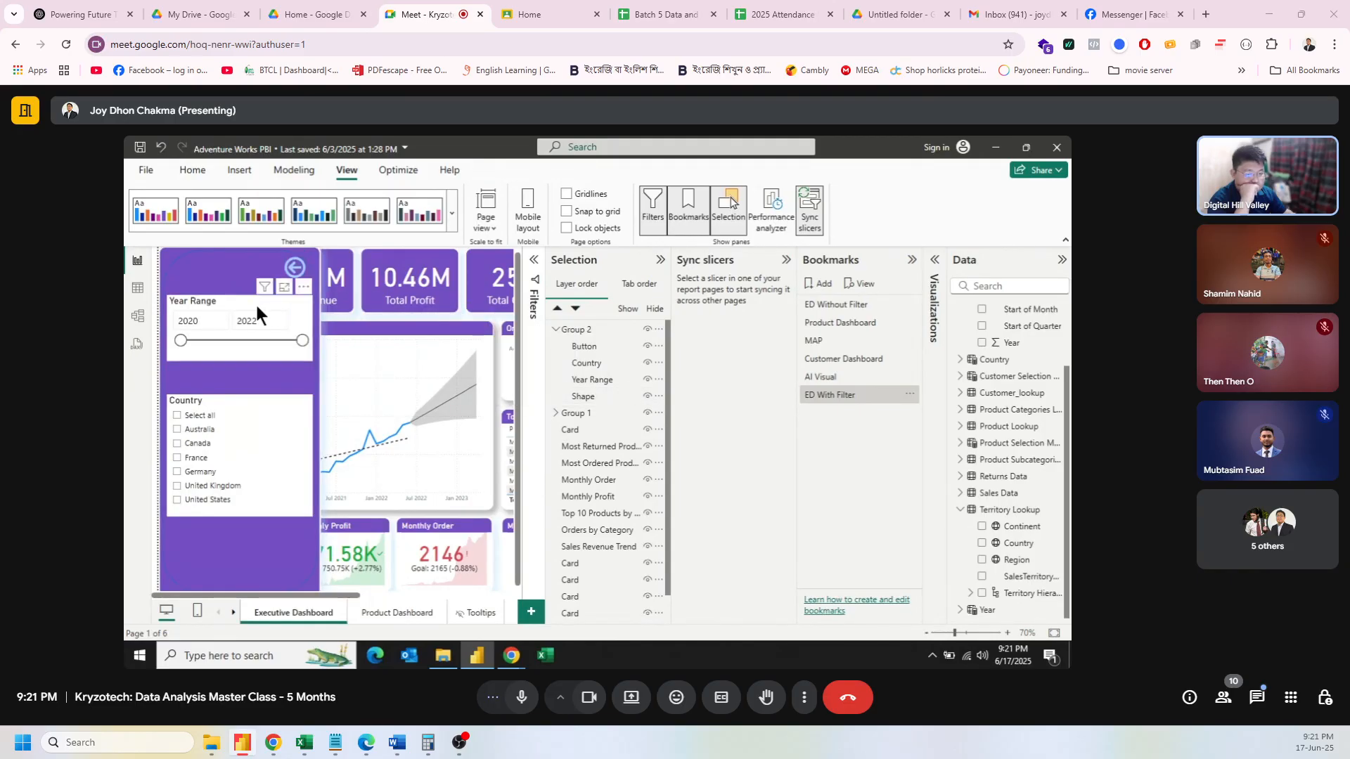
# Step: Select the Year Range slicer in Group 2 and expand its advanced sync options
pyautogui.click(574, 330)
pyautogui.click(588, 348)
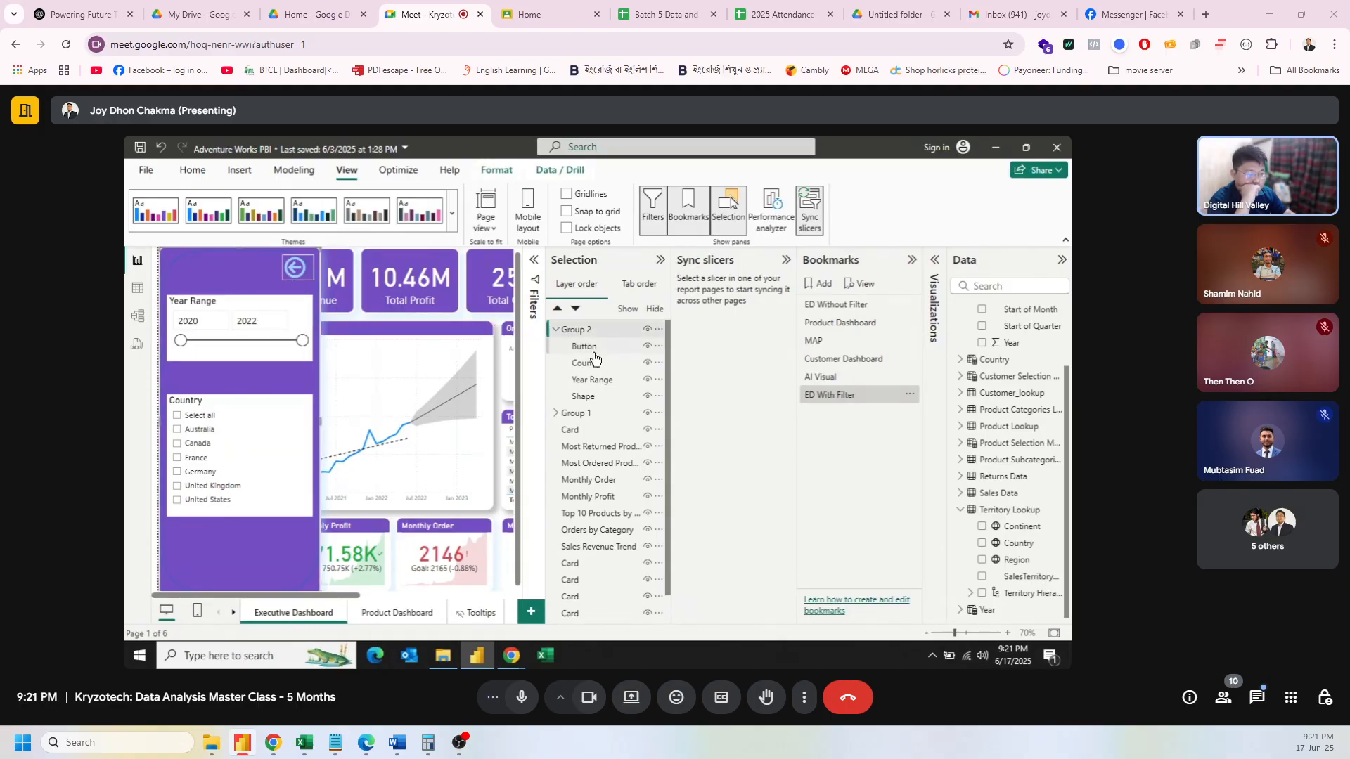
pyautogui.click(598, 381)
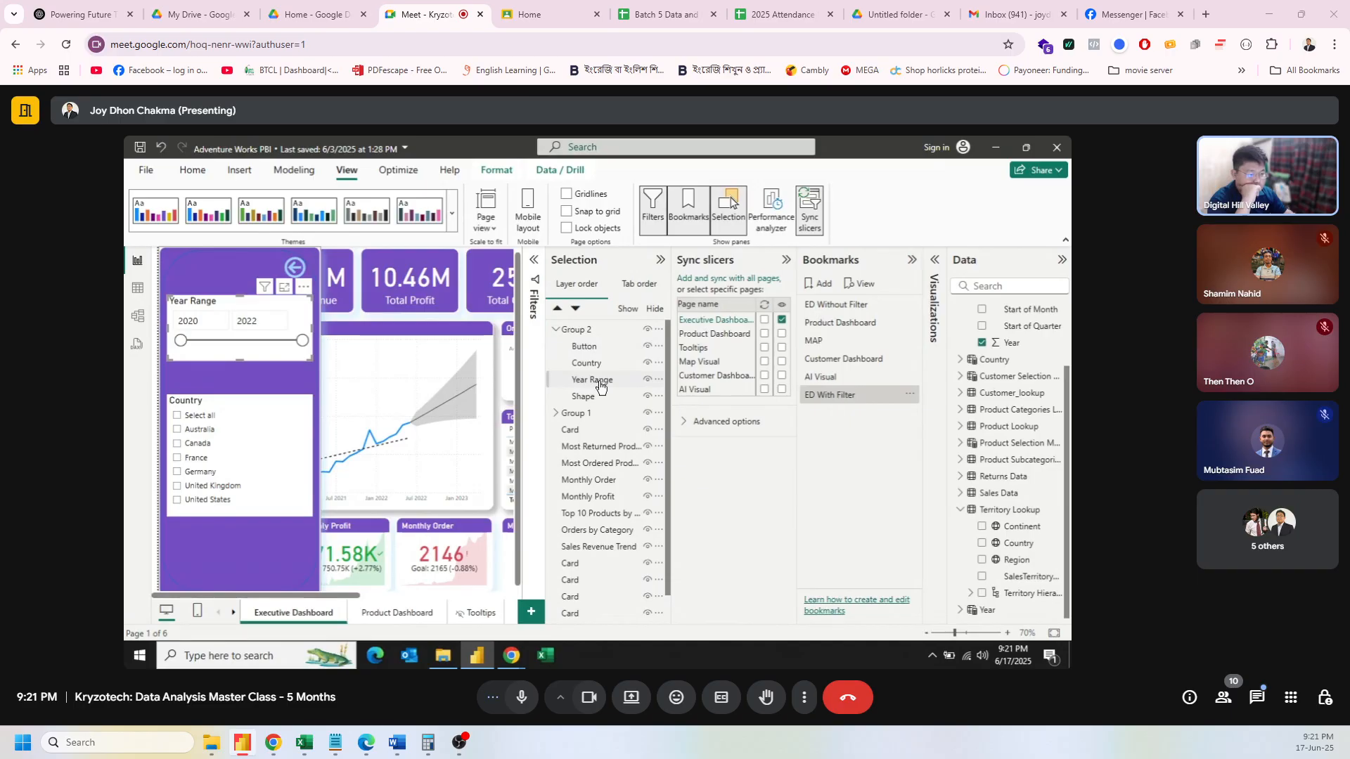
pyautogui.click(685, 425)
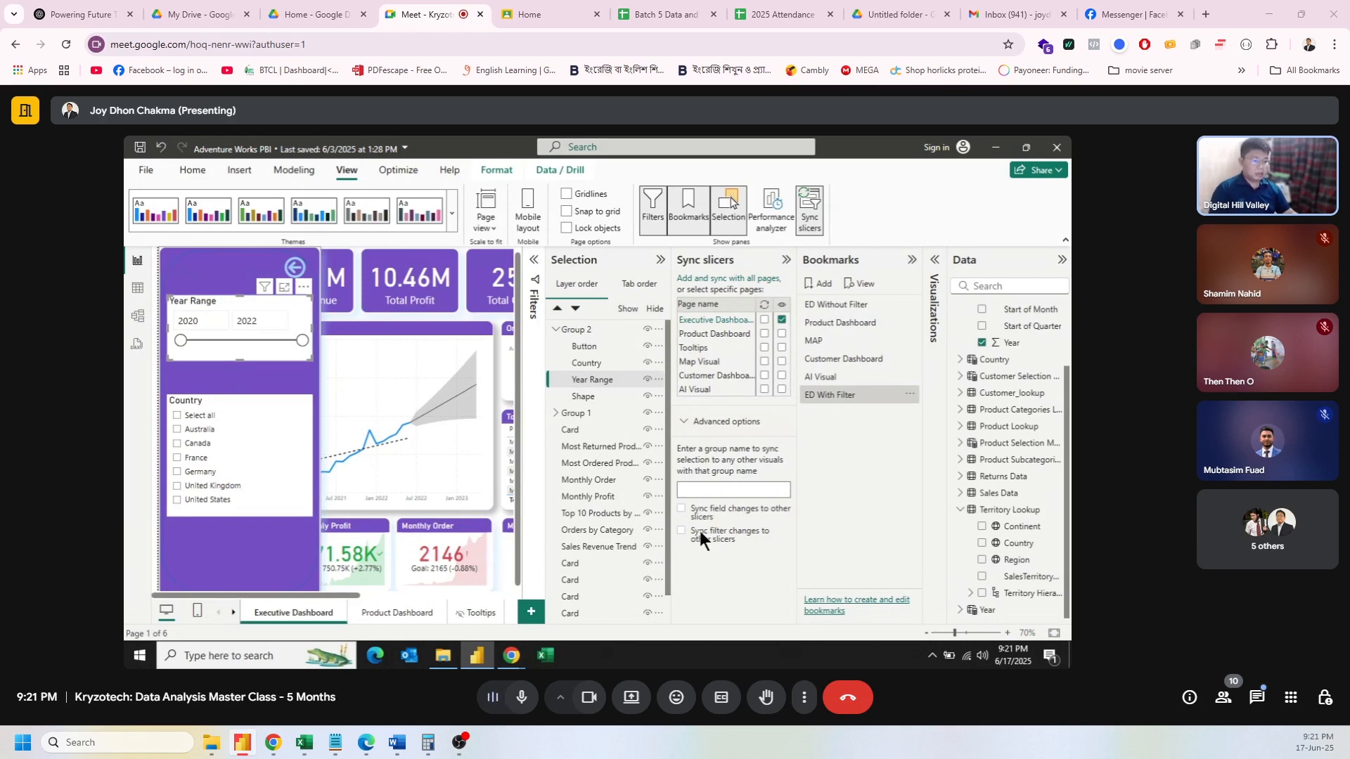
# Step: Browse File's recent reports to open AG-AOPL-Pump.pbix
pyautogui.click(146, 173)
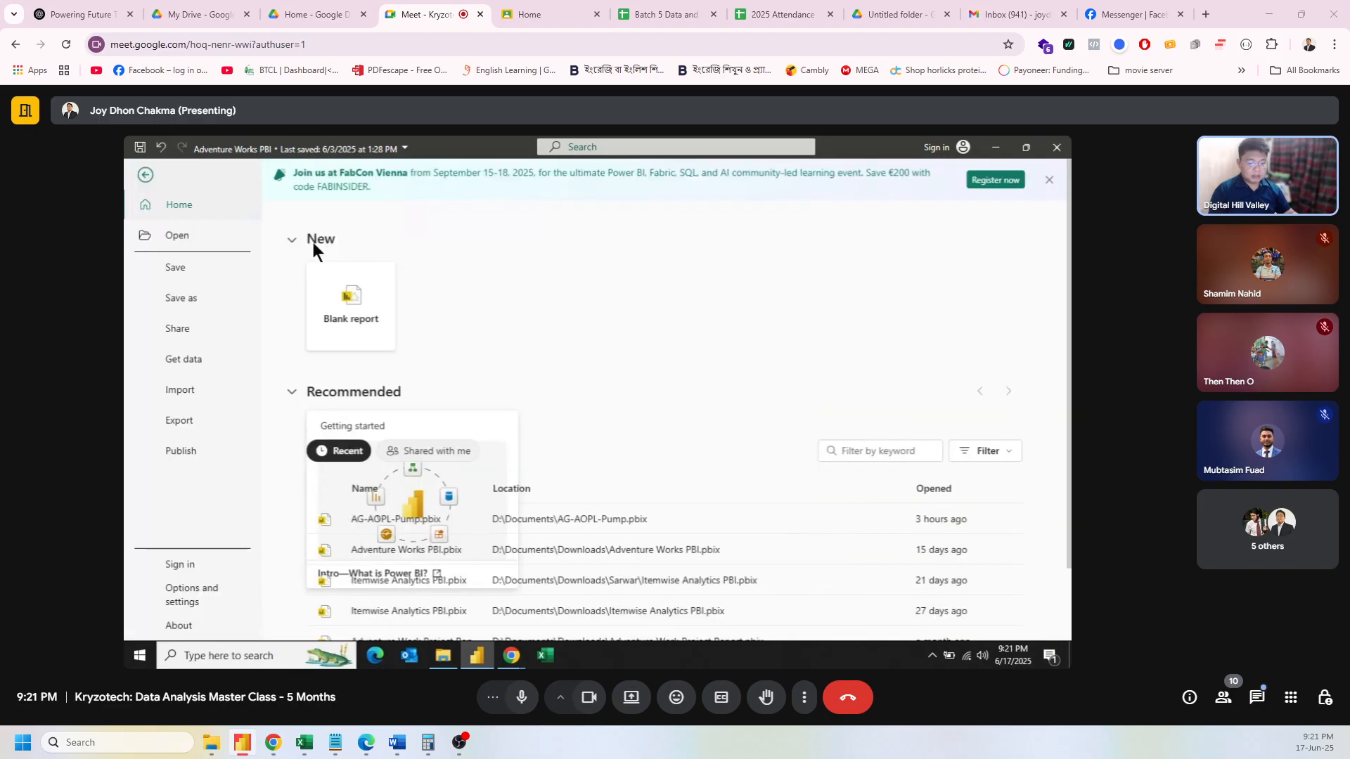
pyautogui.scroll(-3, 573, 520)
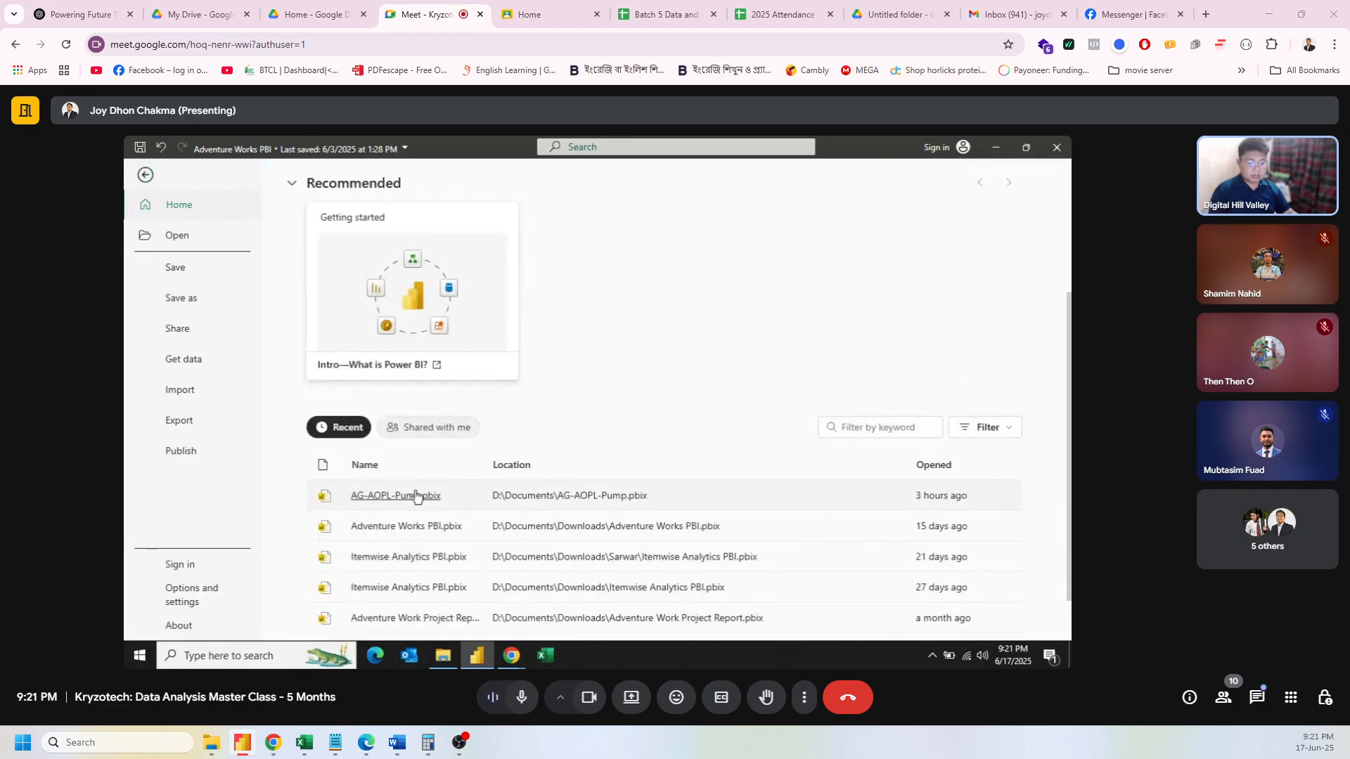
pyautogui.press('Escape')
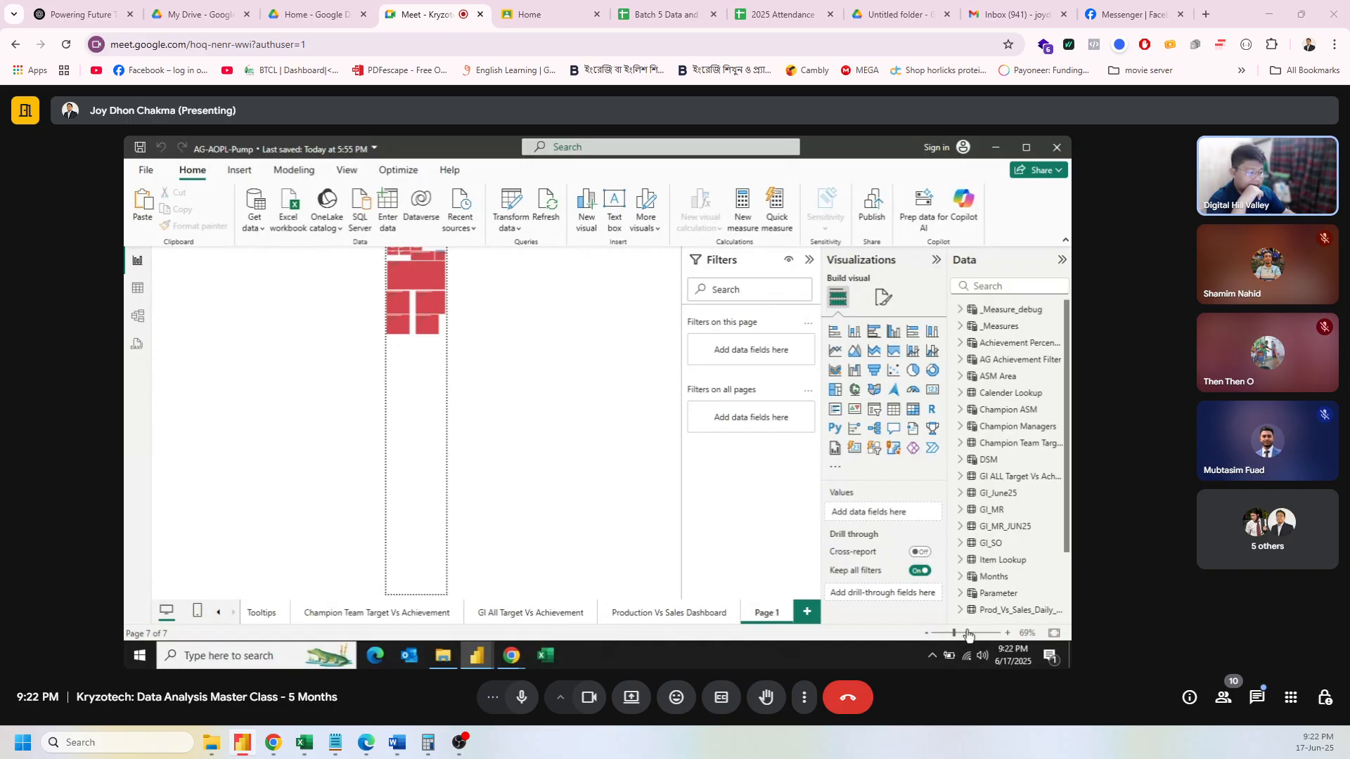
# Step: Browse the AG-AOPL-Pump report's Tooltips and Executive Dashboard pages, adjusting zoom
pyautogui.click(968, 634)
pyautogui.click(948, 634)
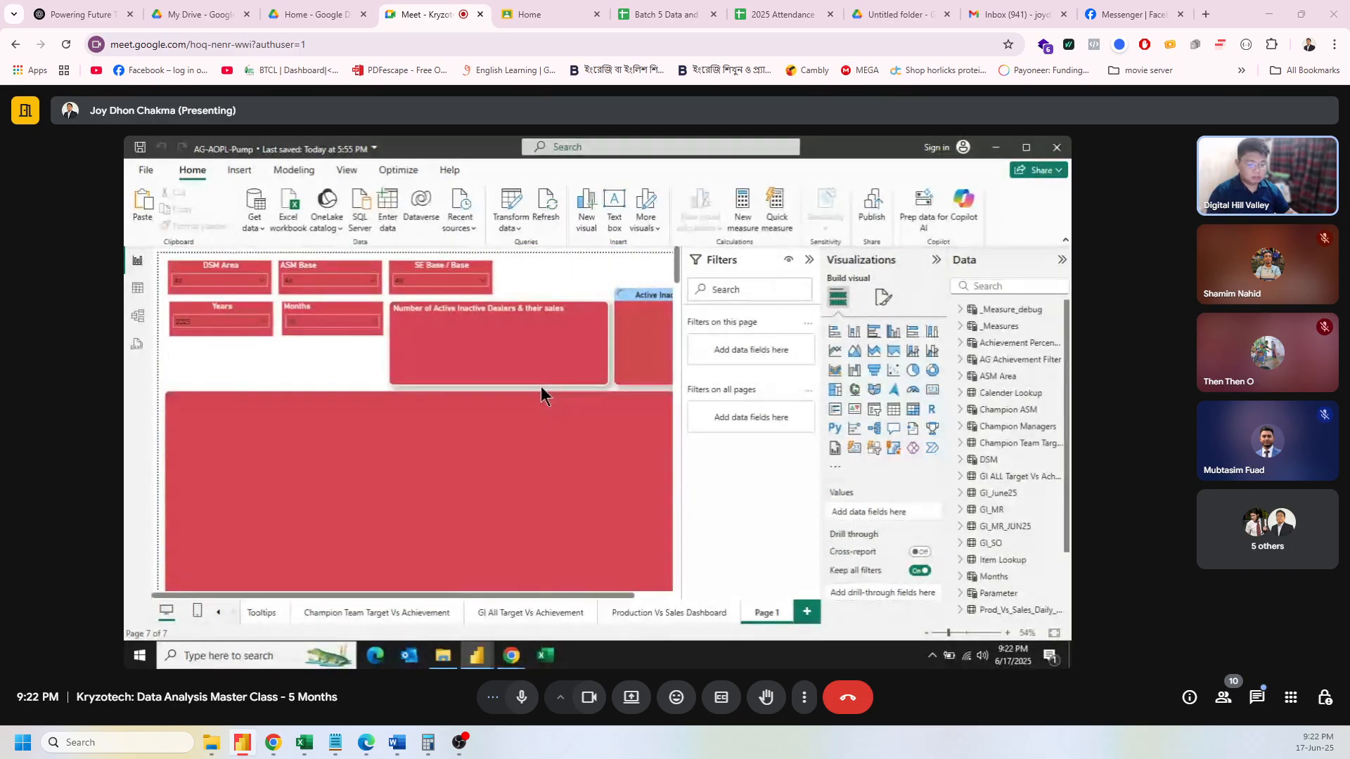
pyautogui.click(254, 619)
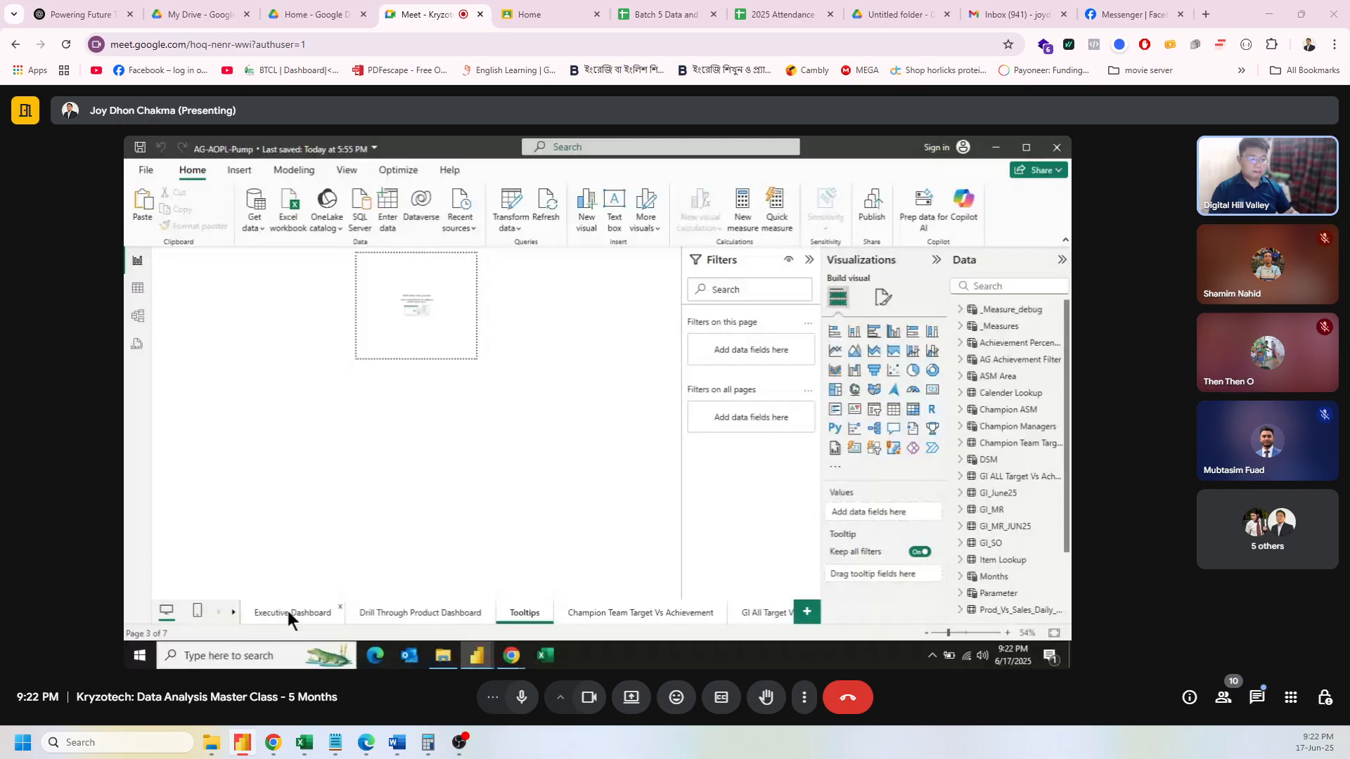
pyautogui.click(287, 613)
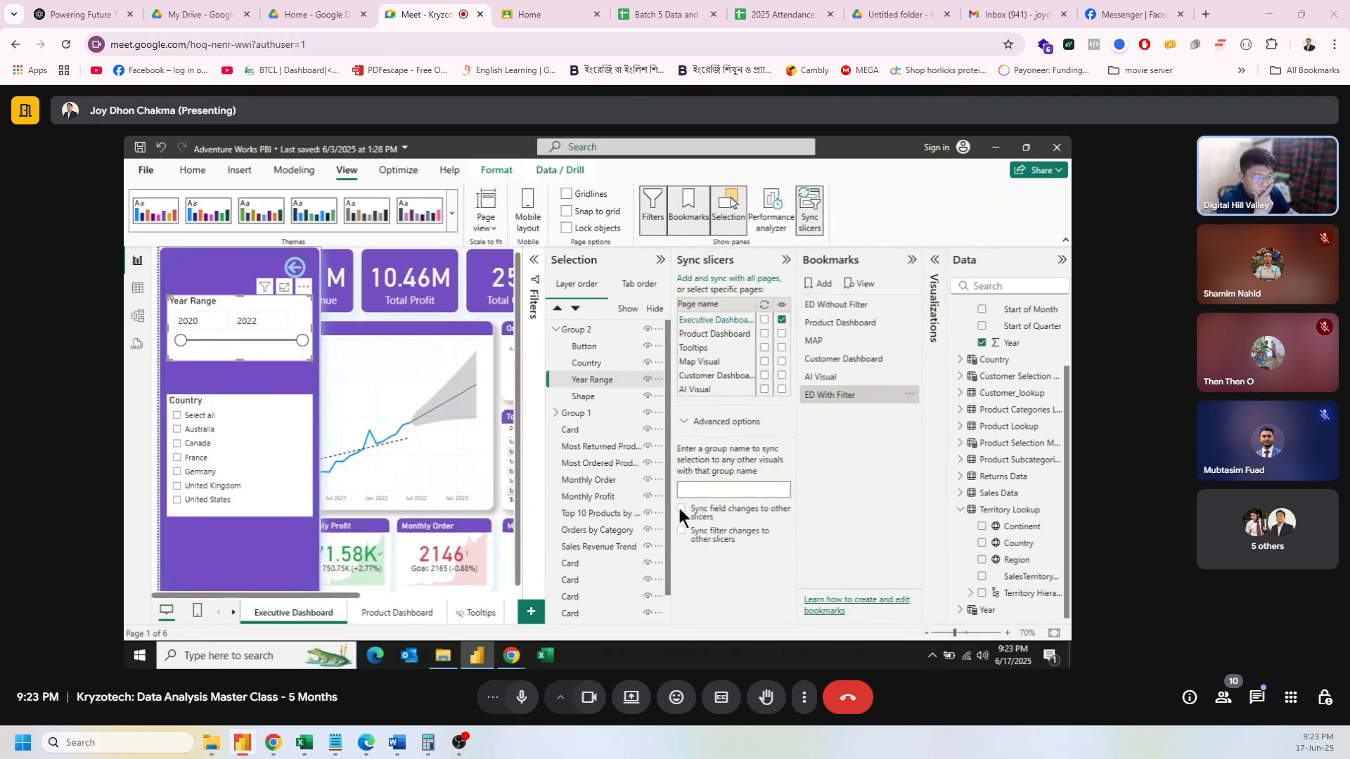
# Step: Tick Australia, collapse the panel to unfiltered totals, then reopen it via ED With Filter
pyautogui.click(910, 397)
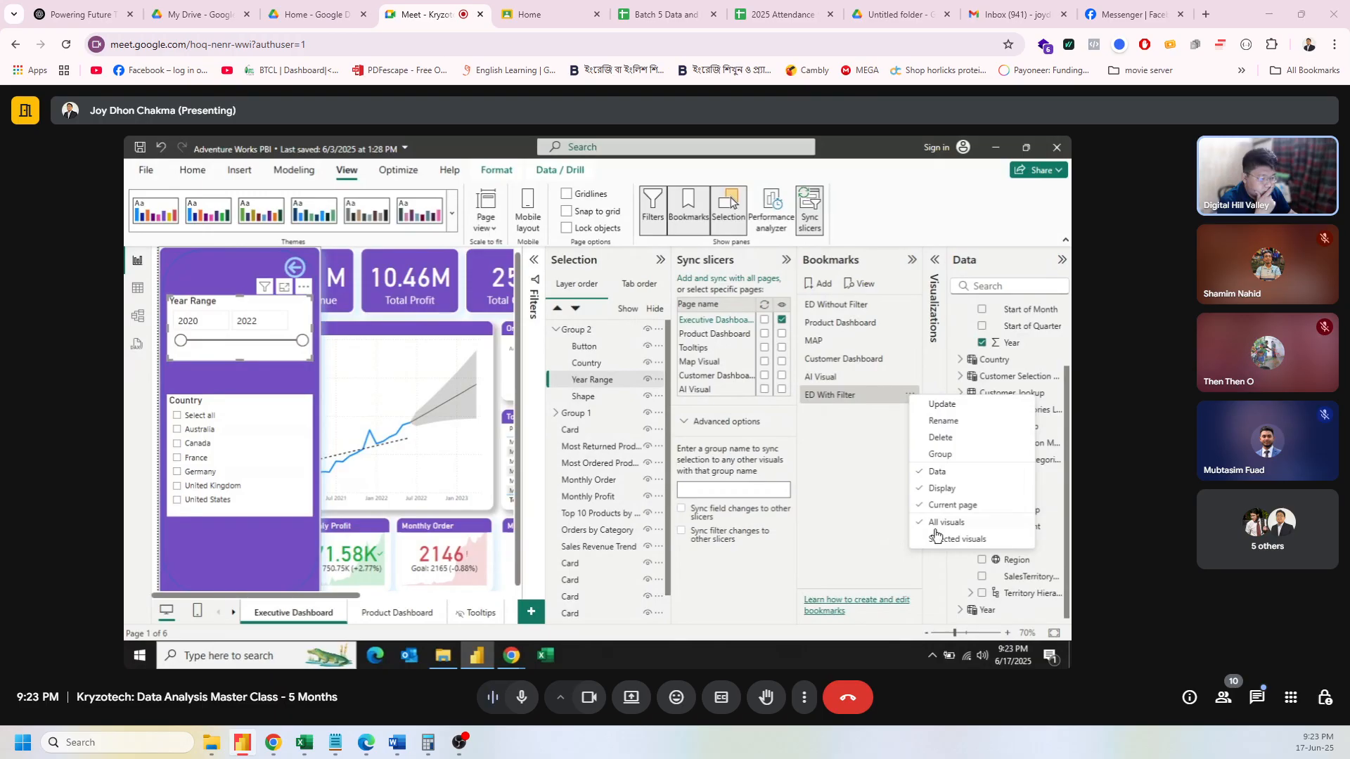
pyautogui.click(176, 429)
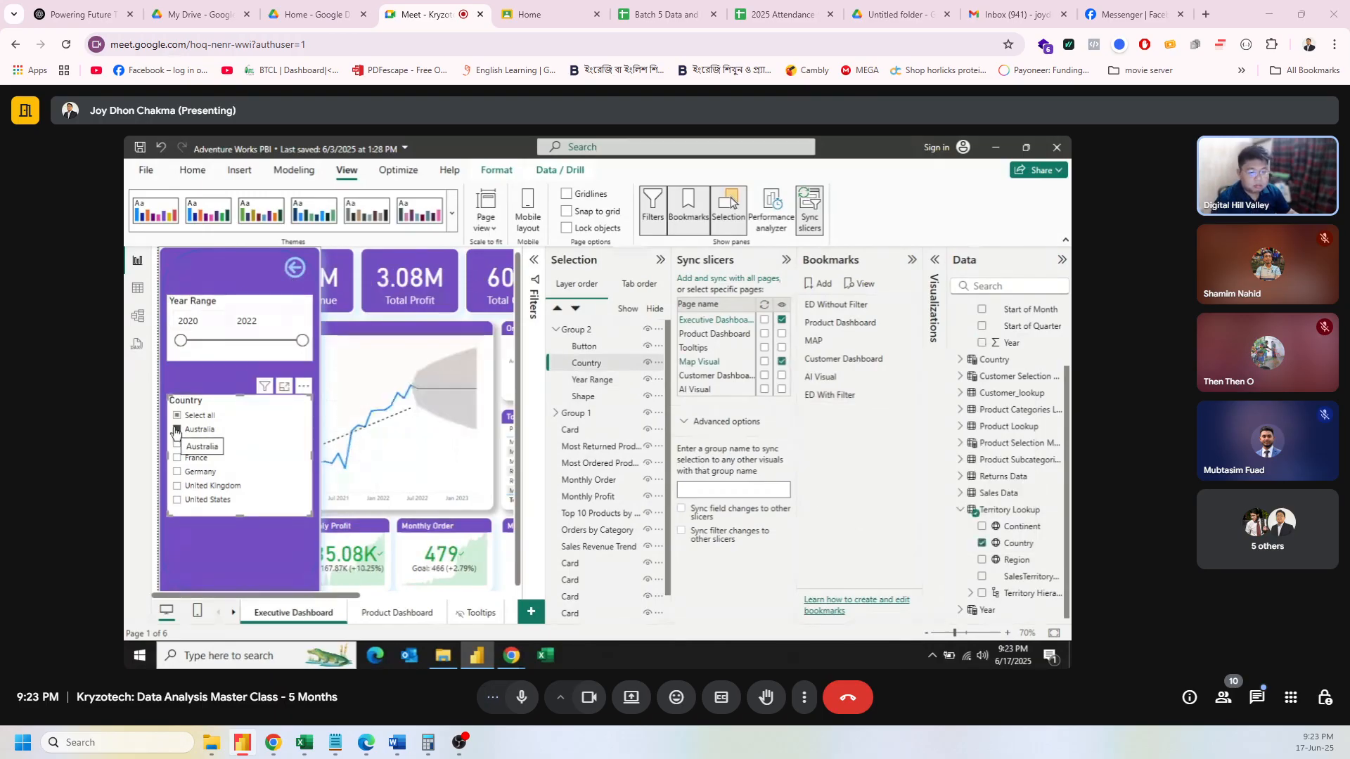
pyautogui.keyDown('ctrl'); pyautogui.click(301, 273); pyautogui.keyUp('ctrl')
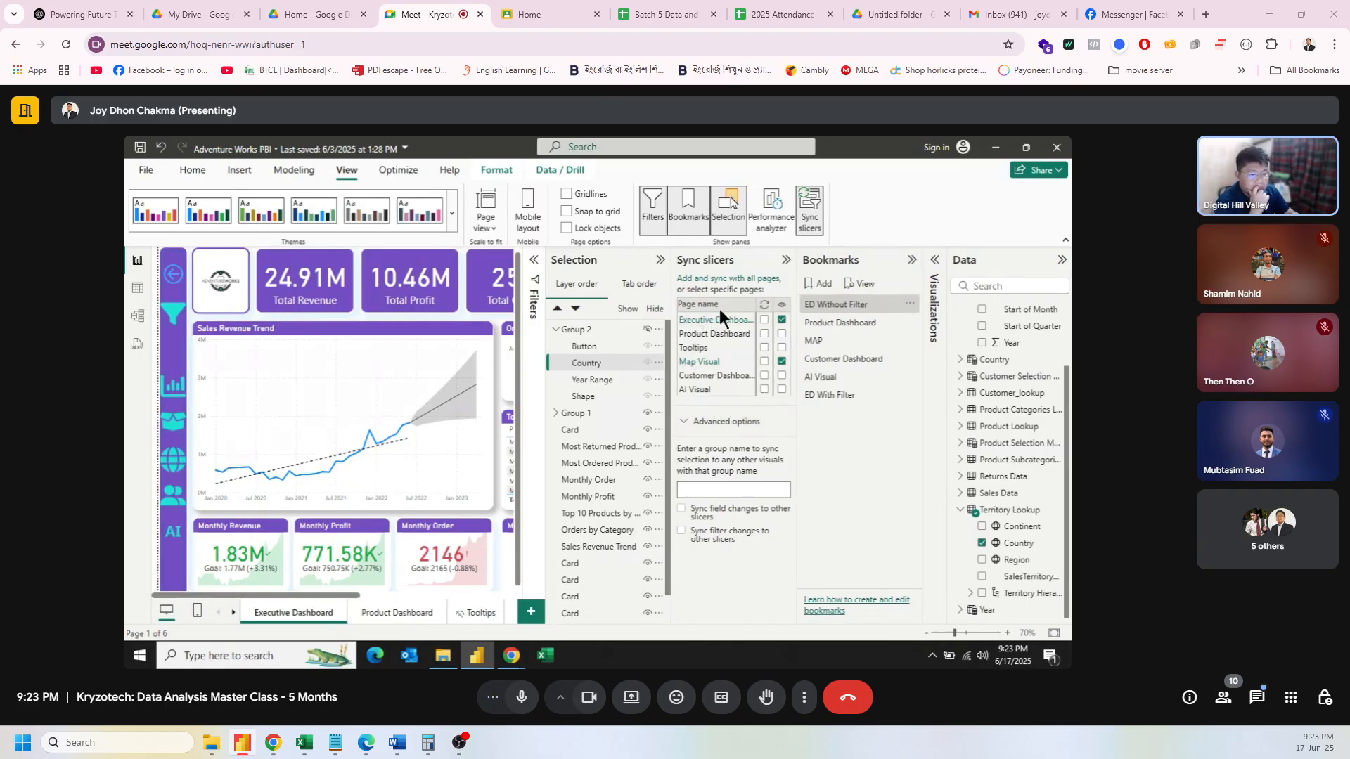
pyautogui.click(832, 394)
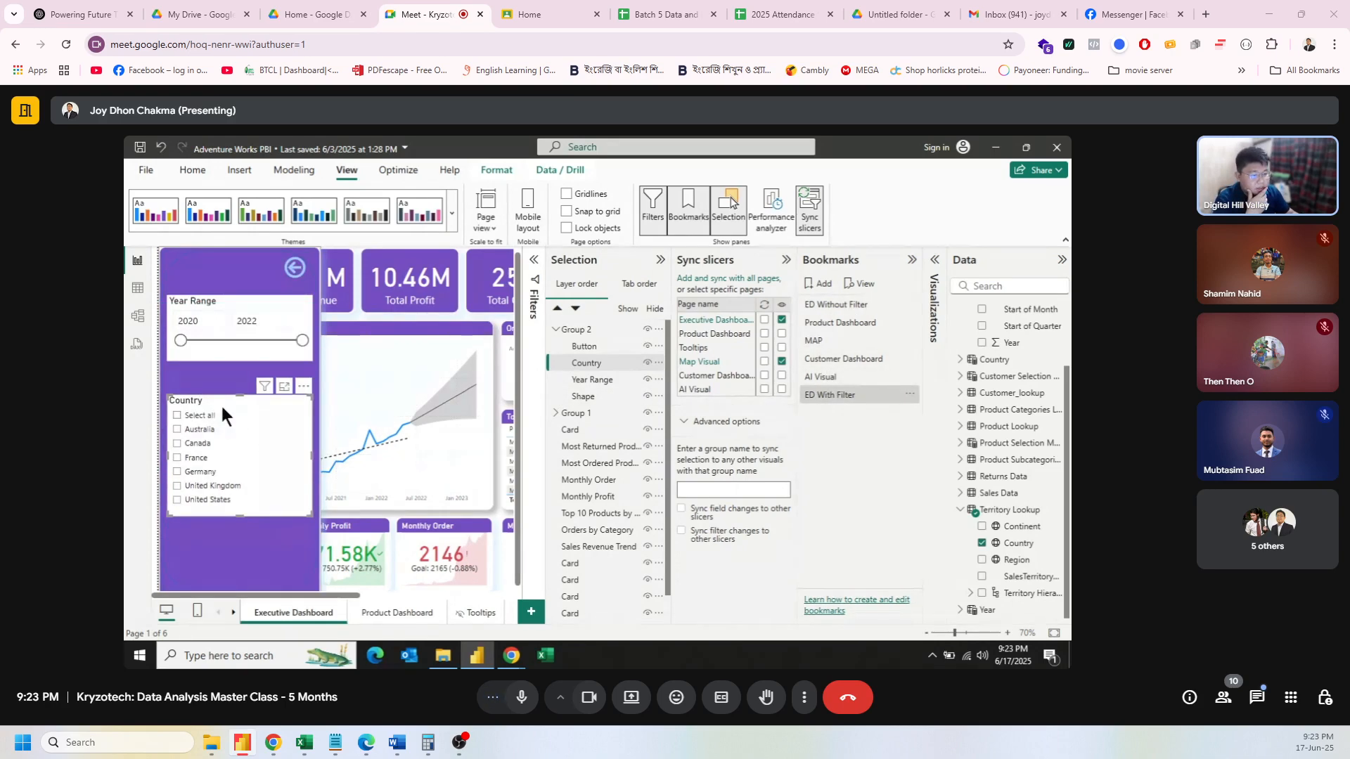
# Step: Hide Country on Map Visual, sync Country and Year Range on Executive Dashboard, and collapse the filter panel
pyautogui.click(781, 362)
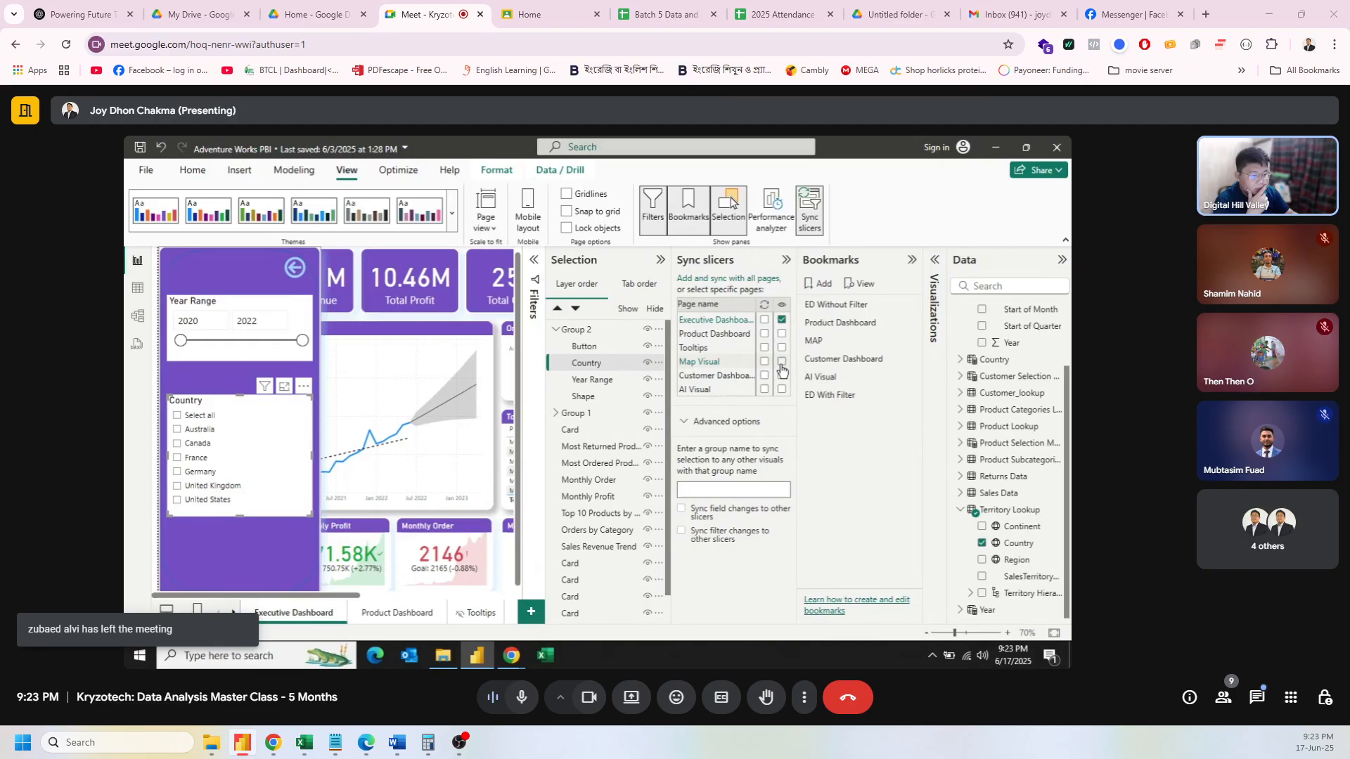
pyautogui.click(764, 321)
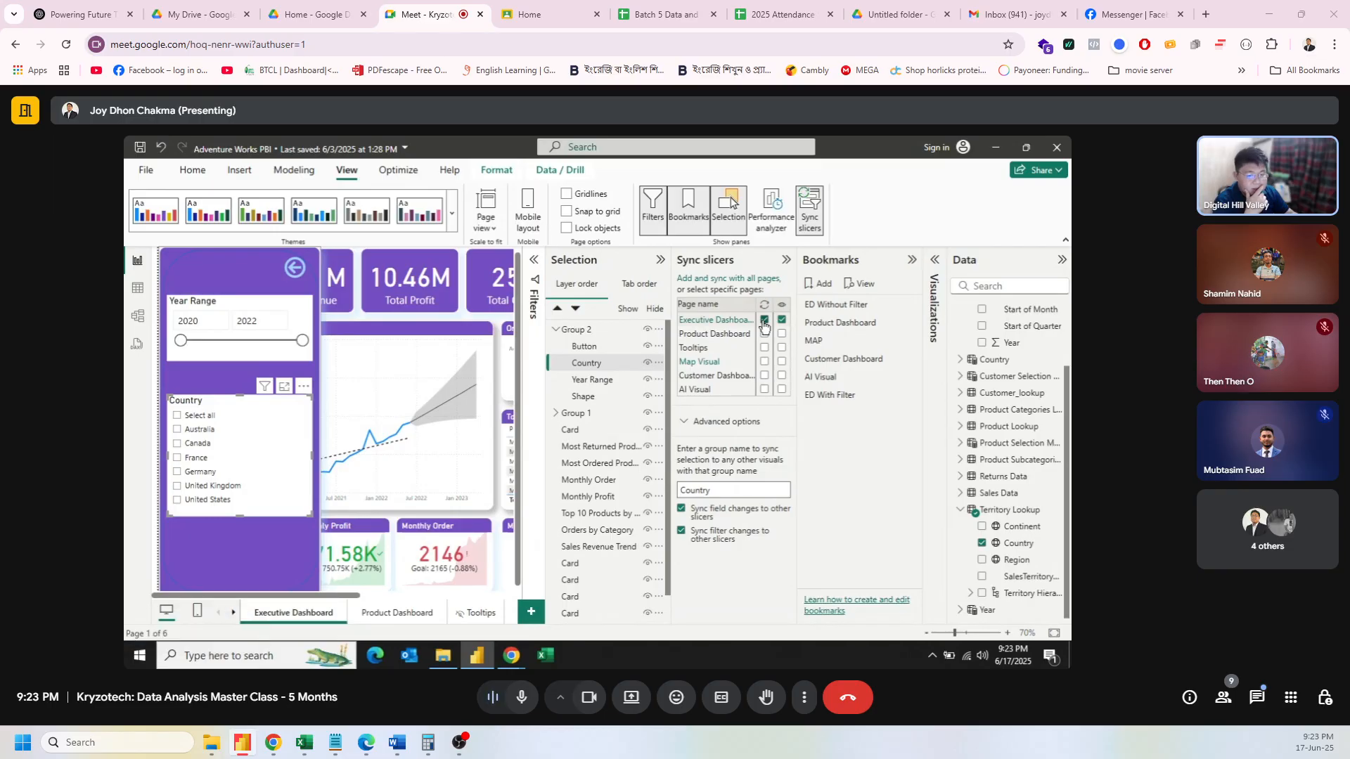
pyautogui.click(213, 304)
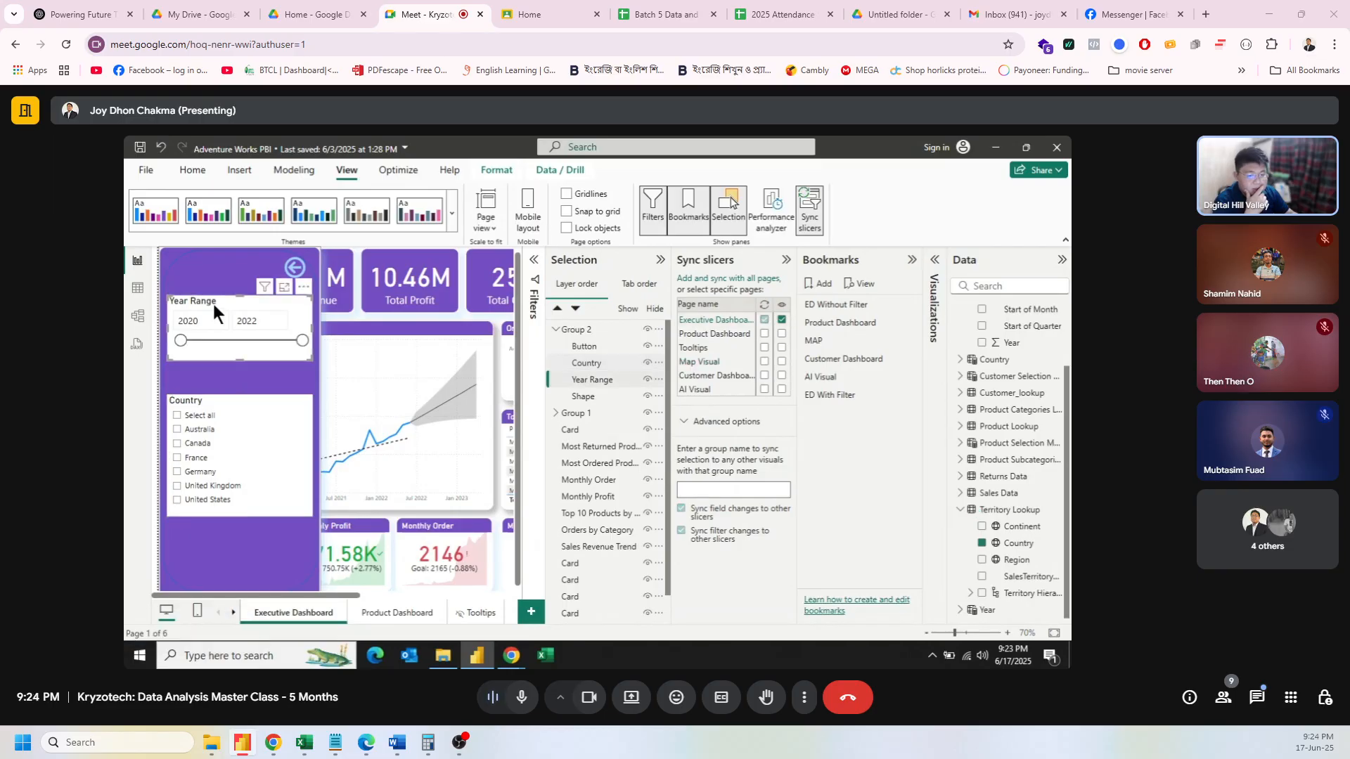
pyautogui.click(764, 321)
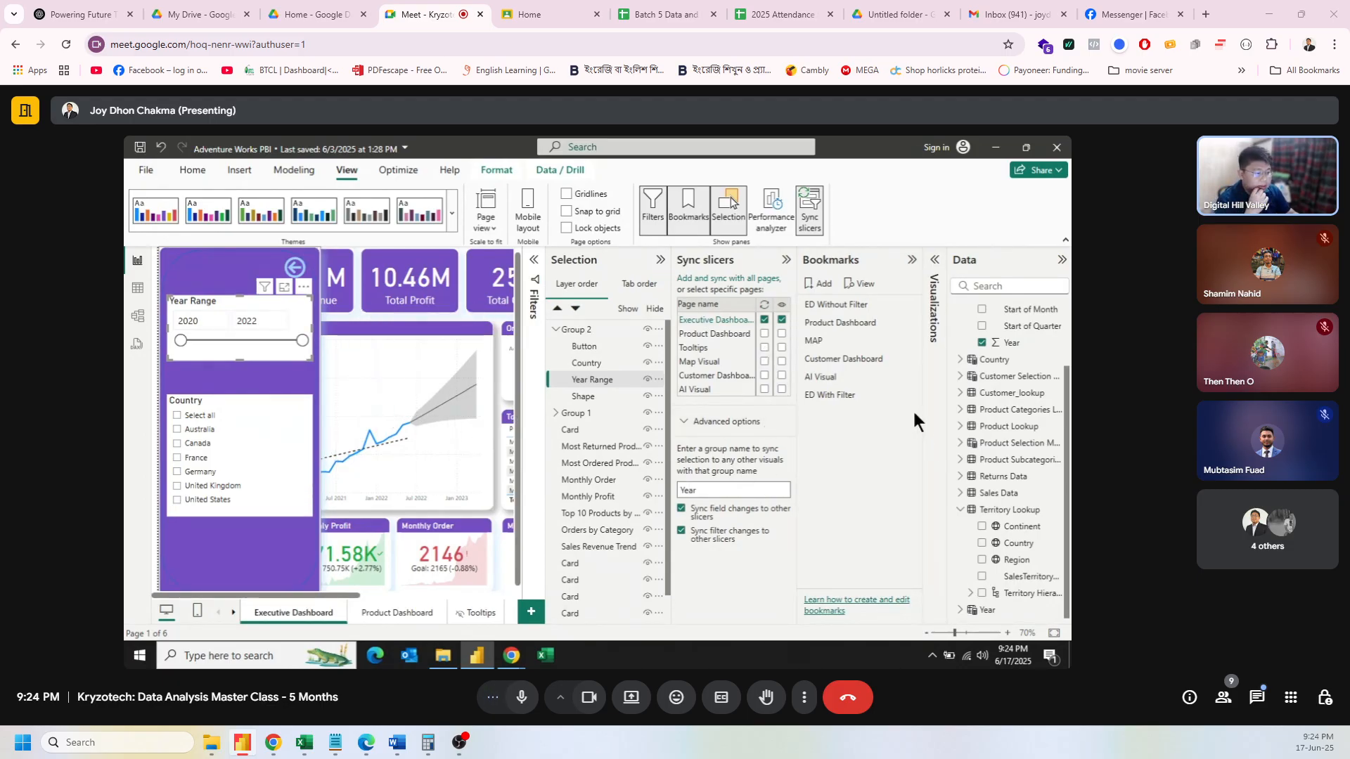
pyautogui.click(178, 439)
pyautogui.keyDown('ctrl'); pyautogui.click(296, 268); pyautogui.keyUp('ctrl')
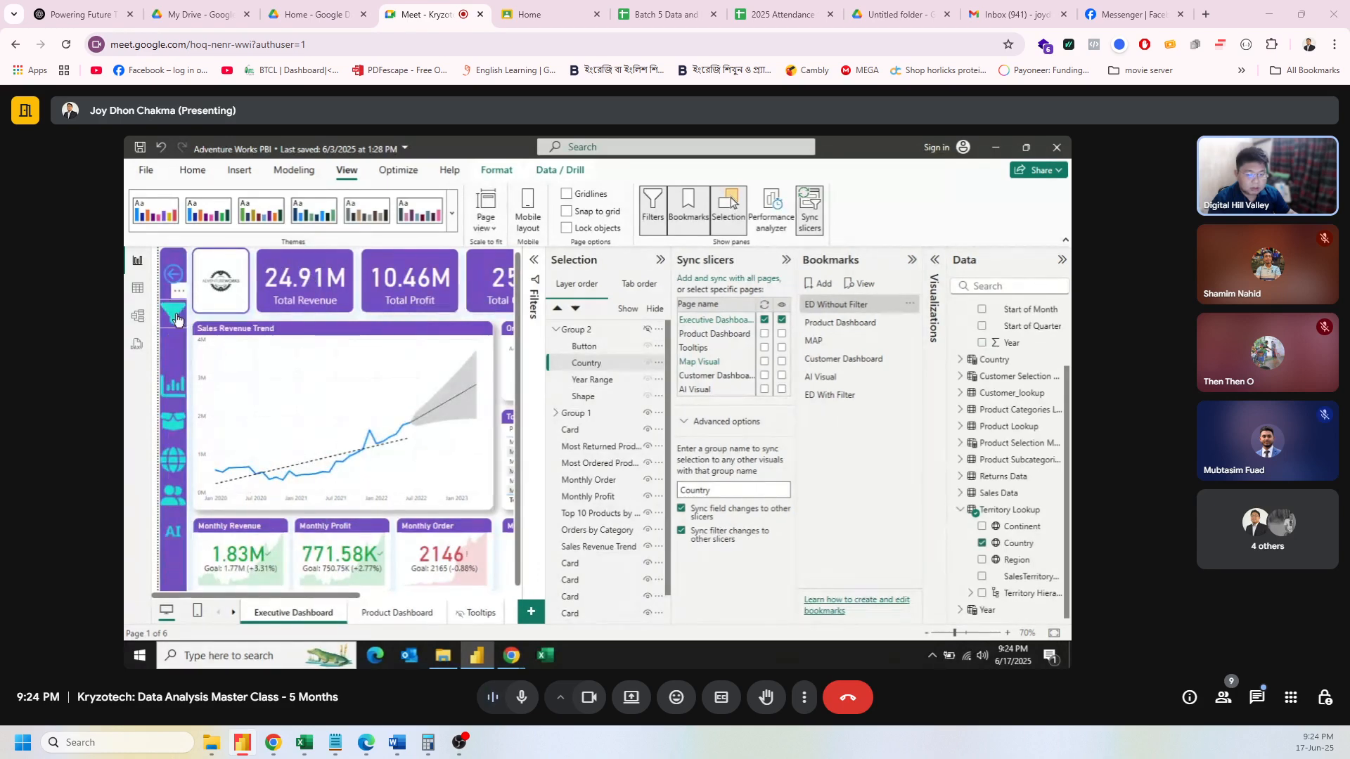
# Step: Open the filter panel, try Australia in the Country slicer, then close the panel to reset
pyautogui.click(858, 395)
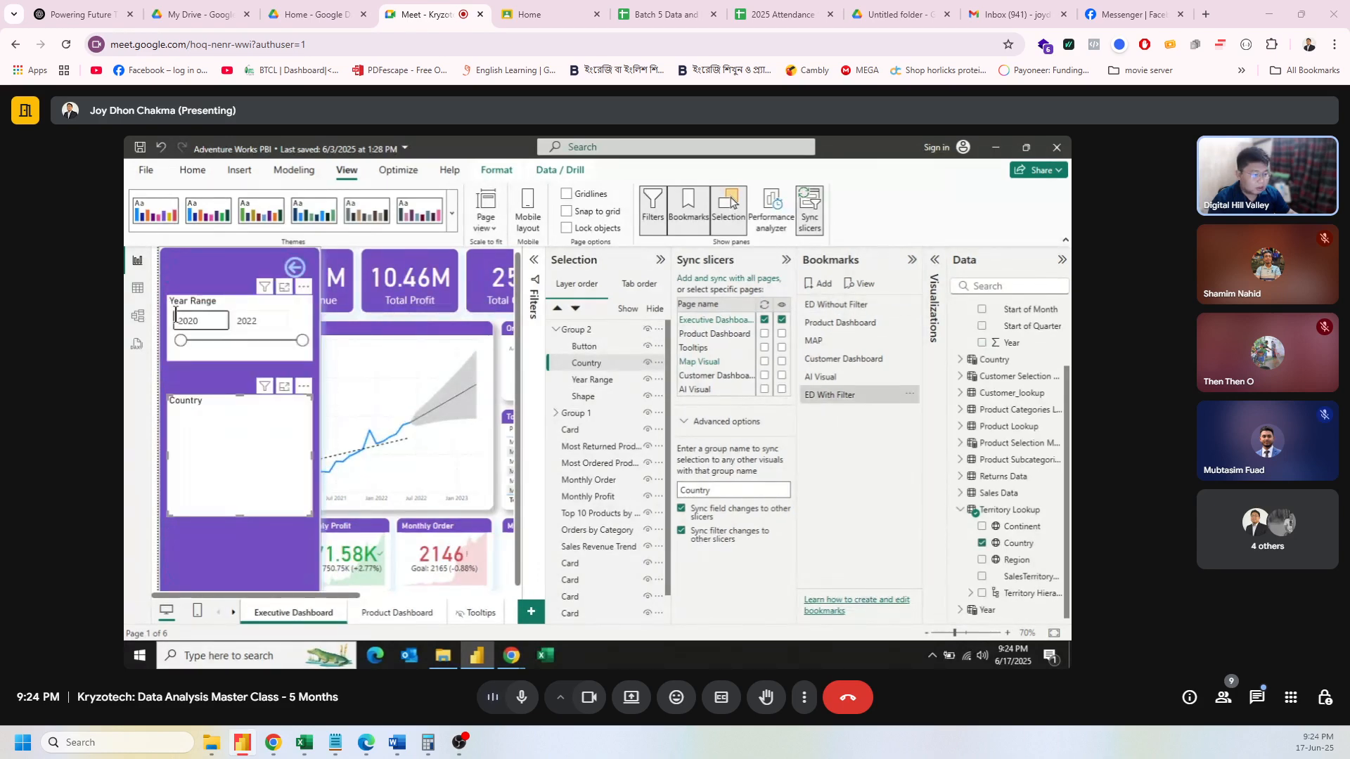
pyautogui.click(911, 395)
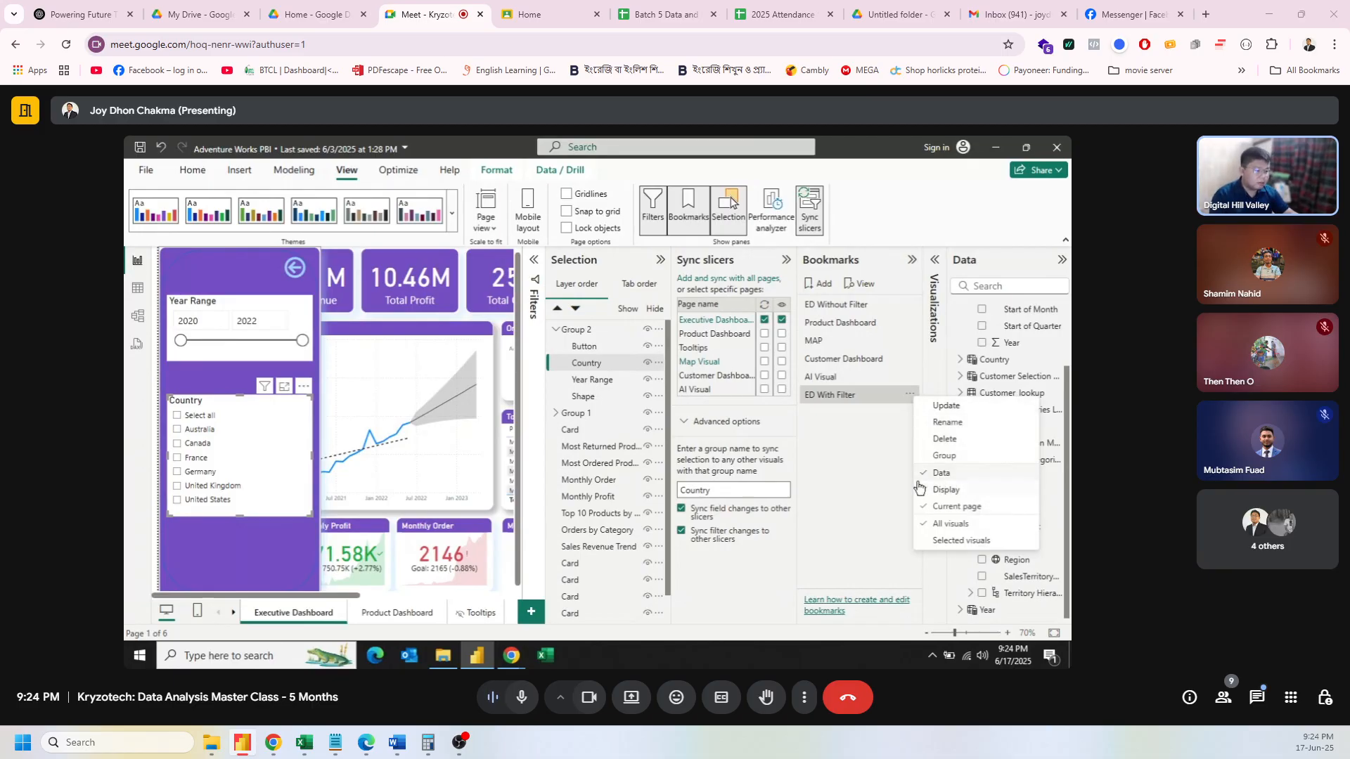
pyautogui.click(954, 475)
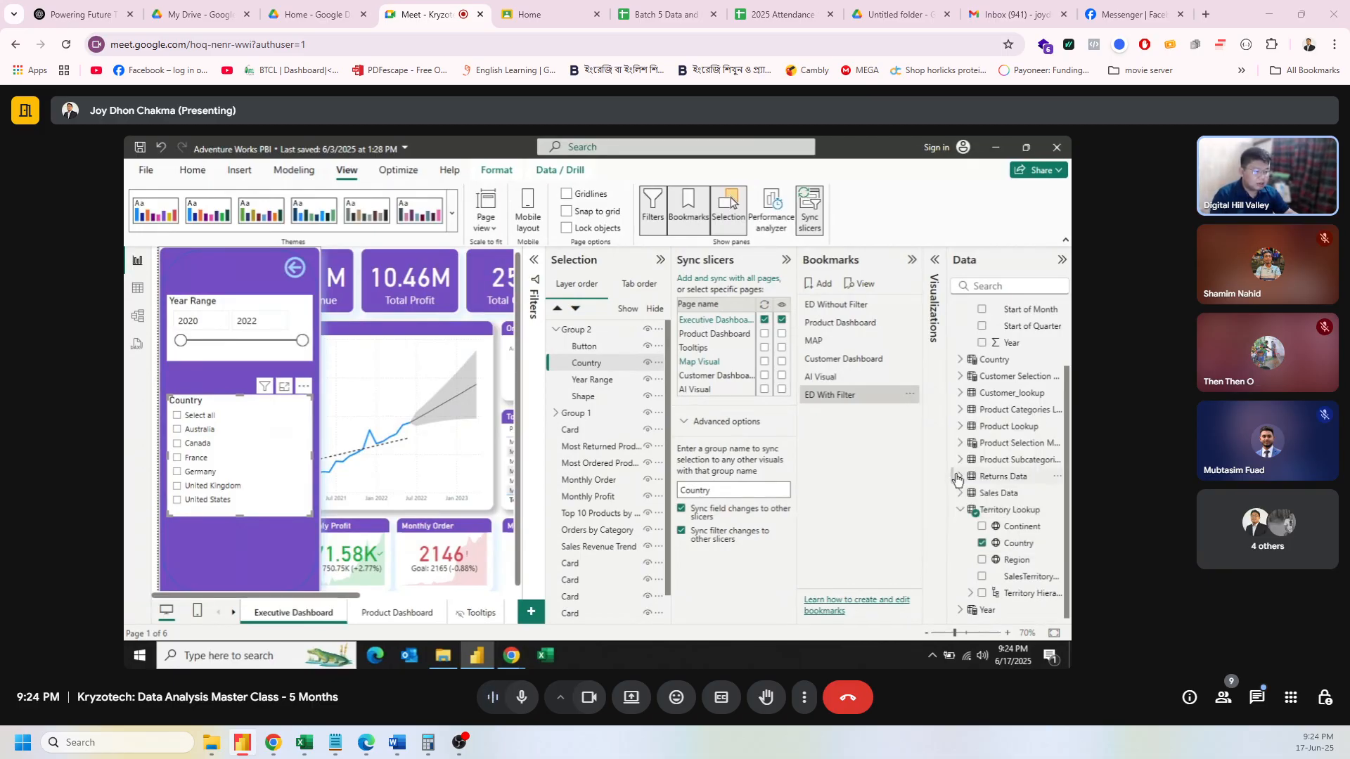
pyautogui.click(177, 430)
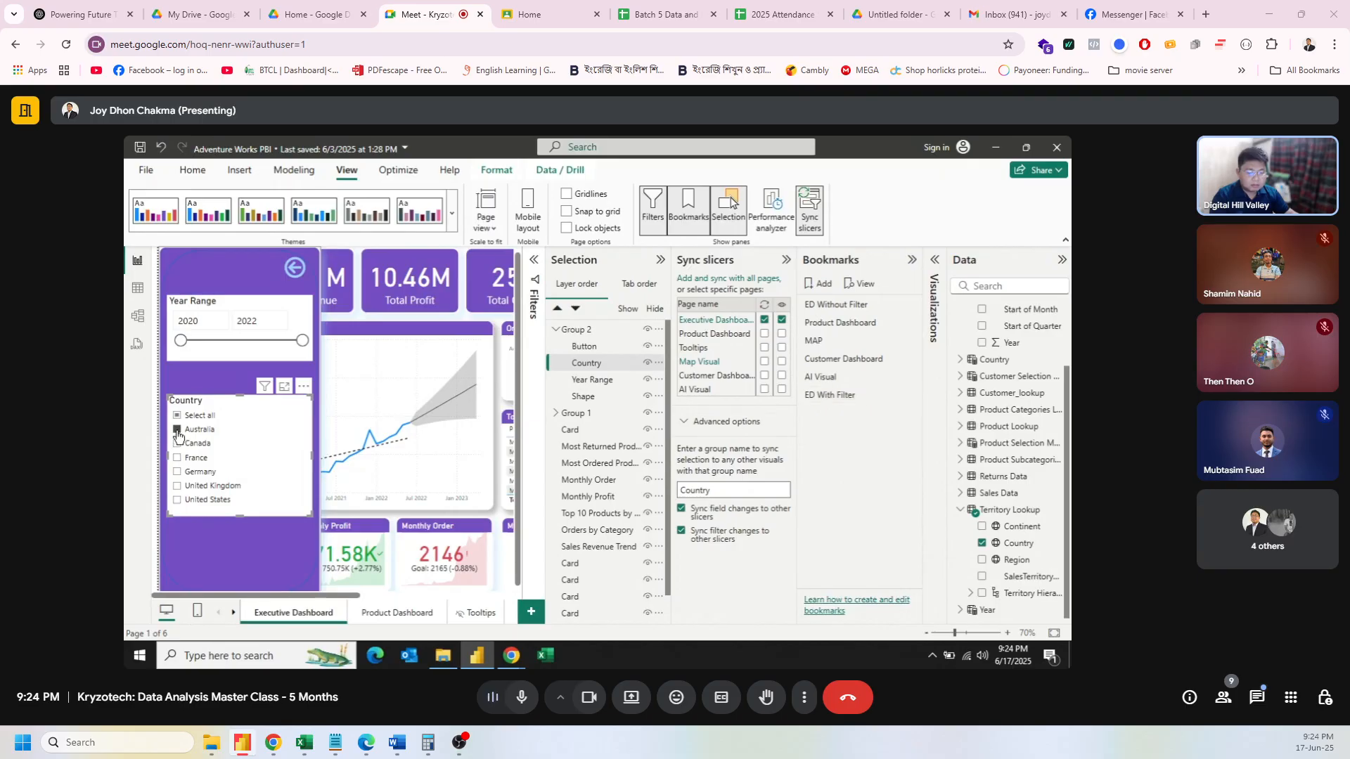
pyautogui.keyDown('ctrl'); pyautogui.click(295, 269); pyautogui.keyUp('ctrl')
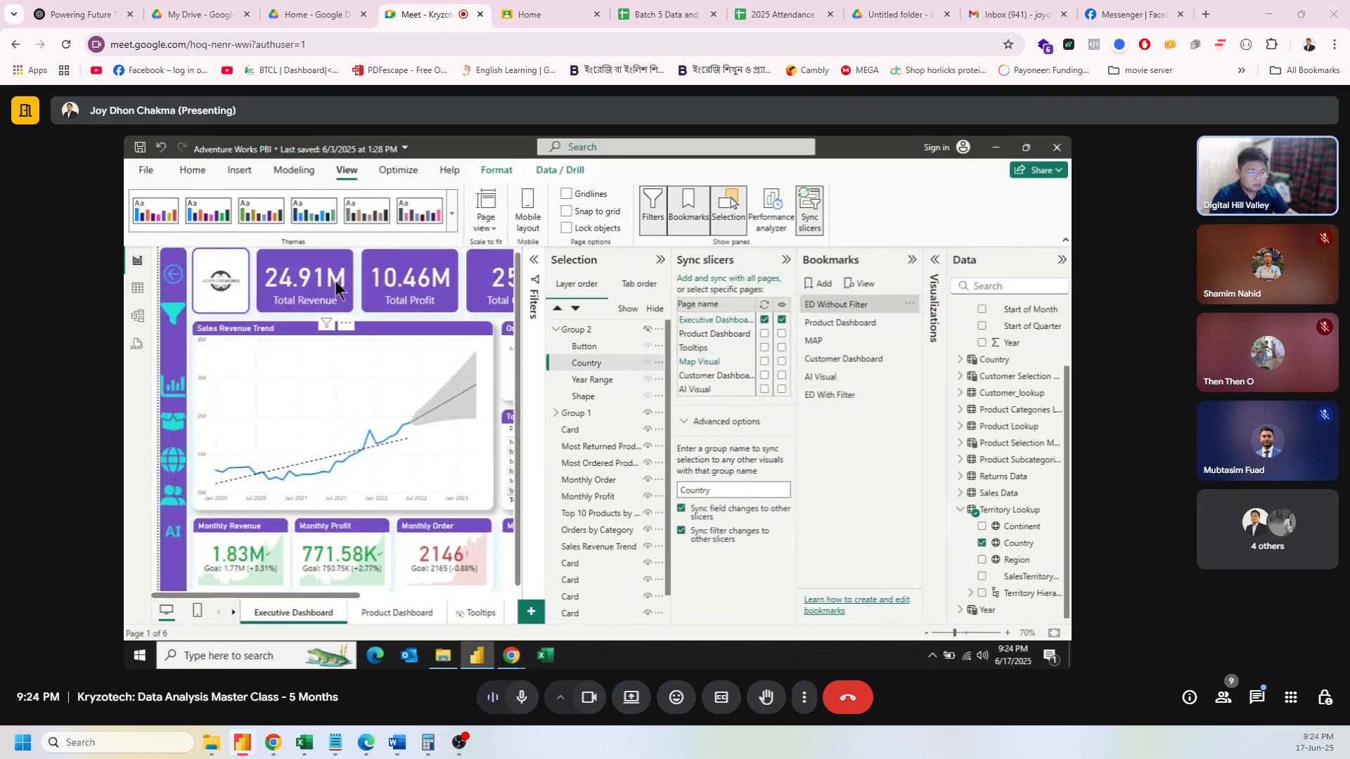
# Step: Collapse the Selection and Sync slicers panes and apply the ED With Filter bookmark
pyautogui.click(660, 259)
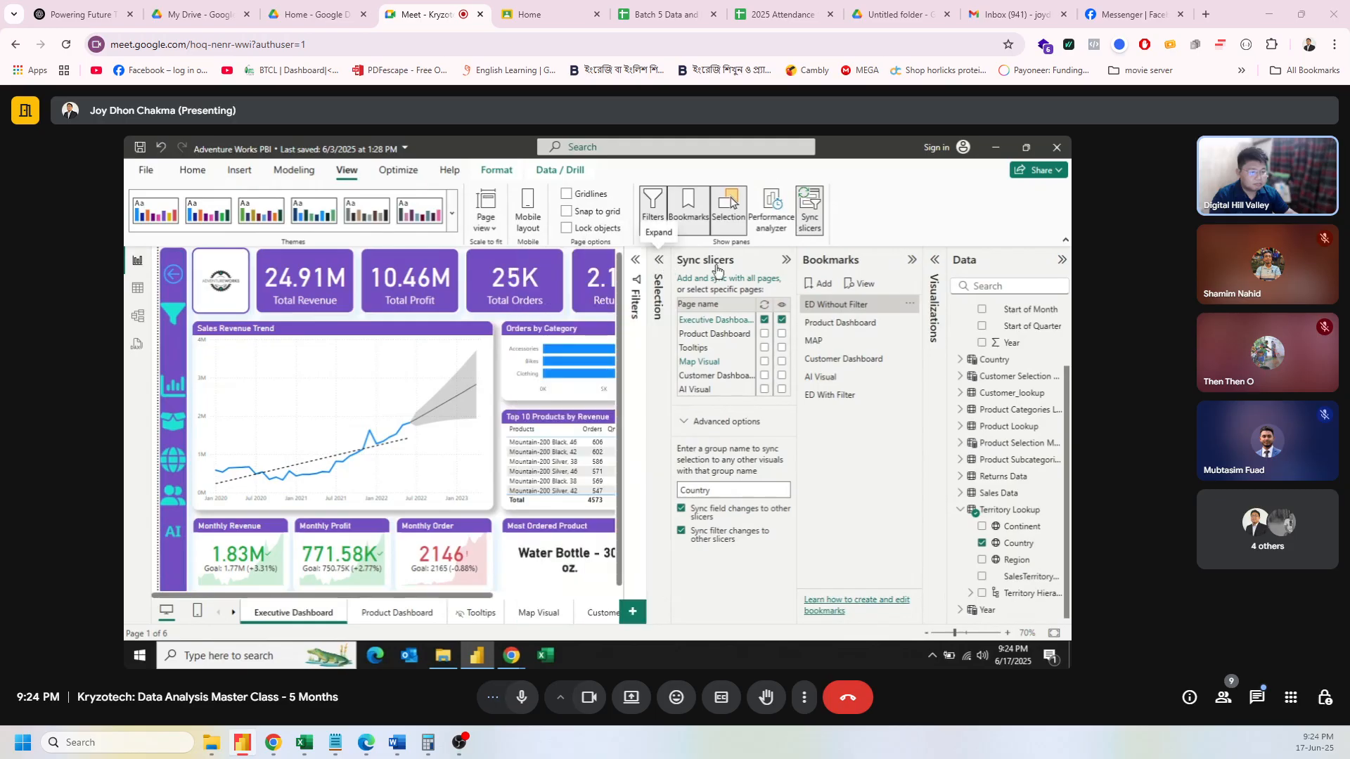
pyautogui.click(786, 260)
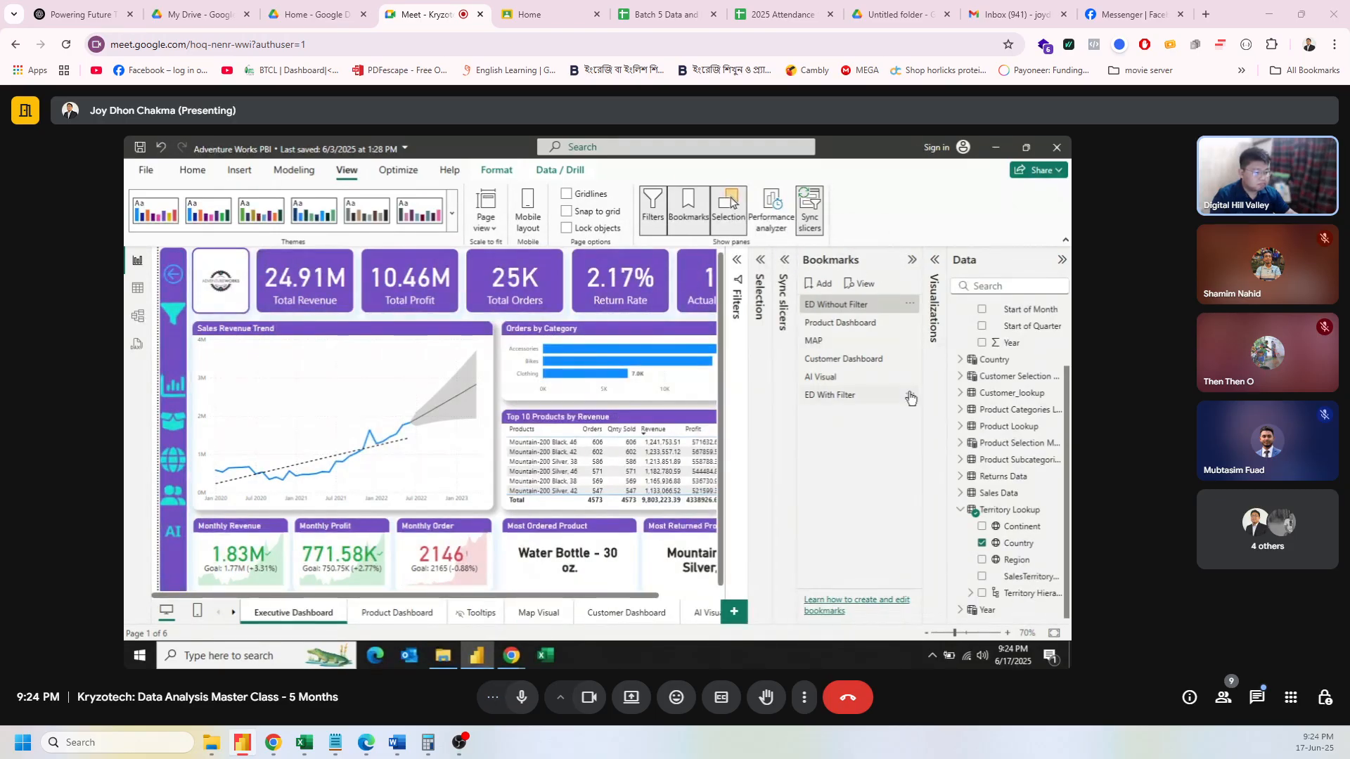
pyautogui.click(871, 394)
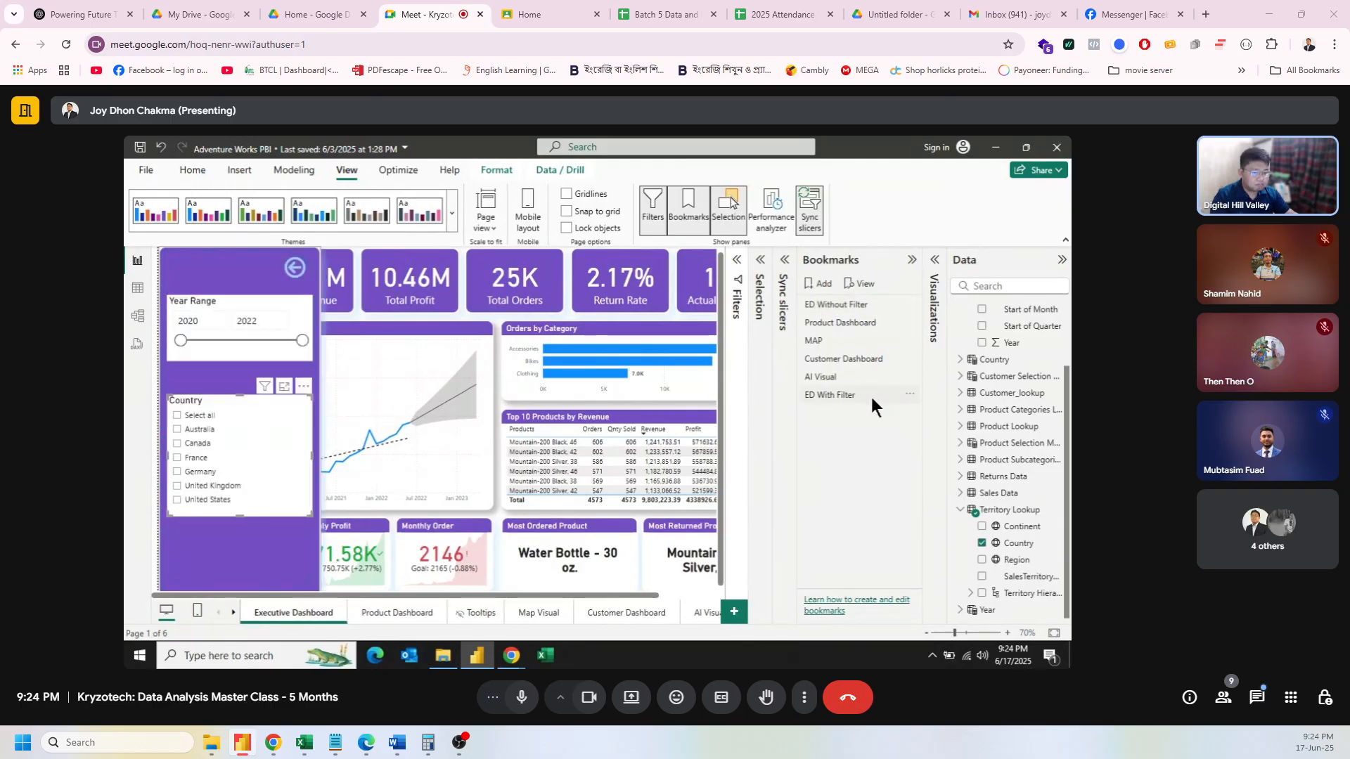
pyautogui.click(909, 395)
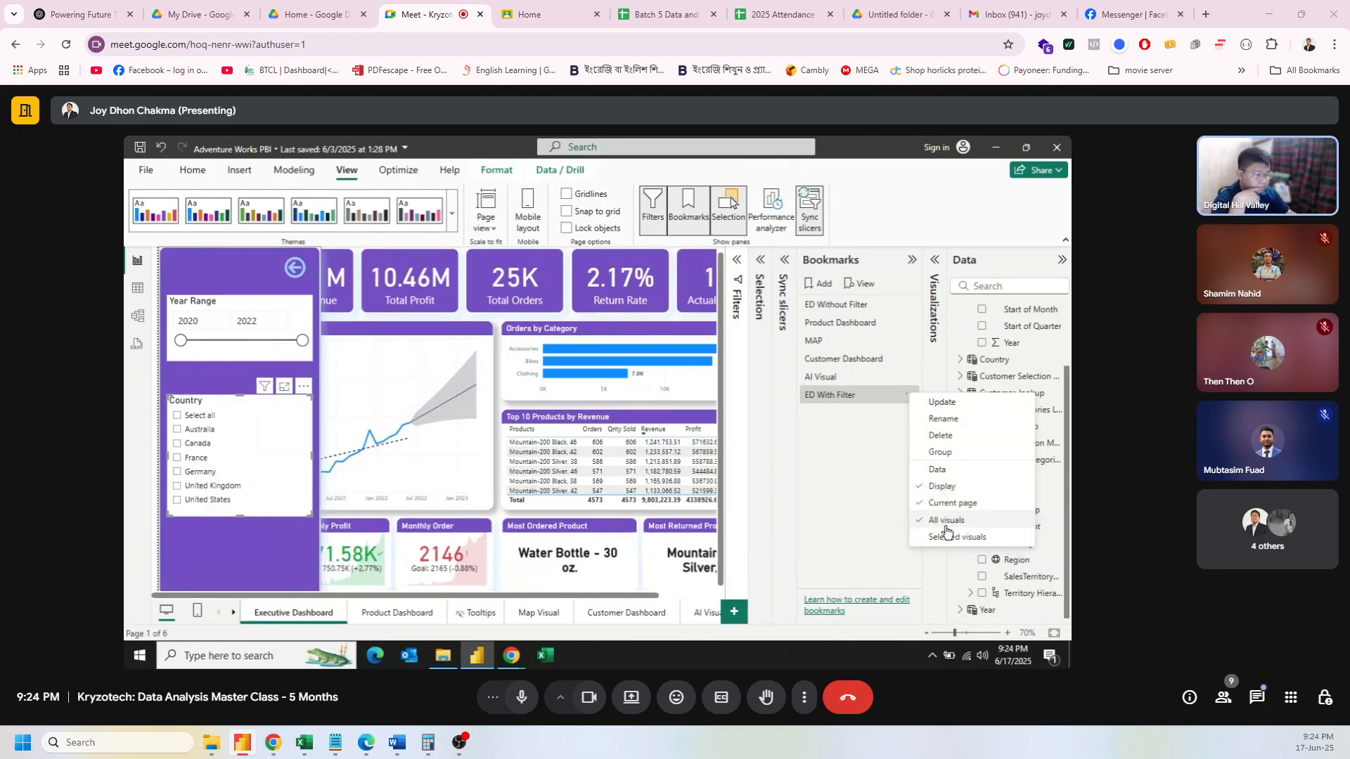
# Step: Set the ED With Filter bookmark to apply to Selected visuals only
pyautogui.click(901, 410)
pyautogui.click(908, 397)
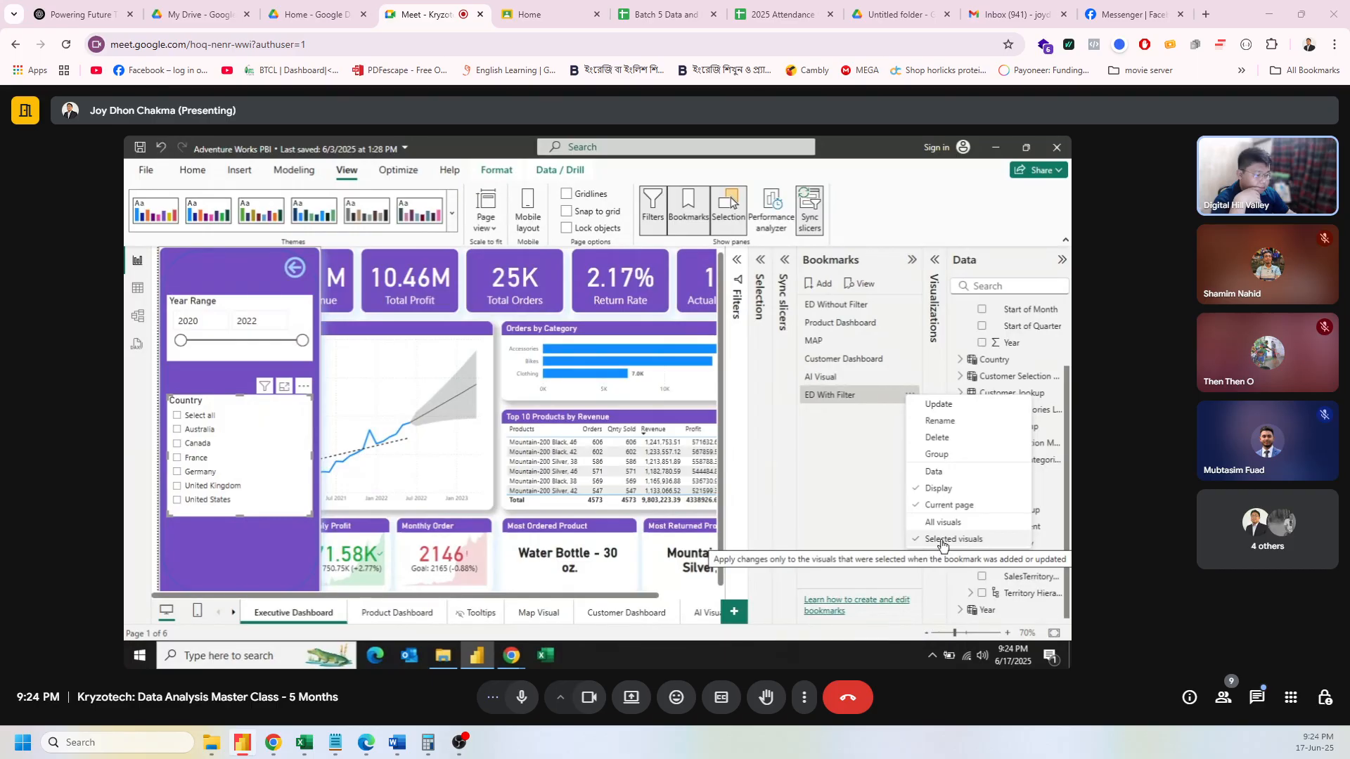
pyautogui.click(178, 429)
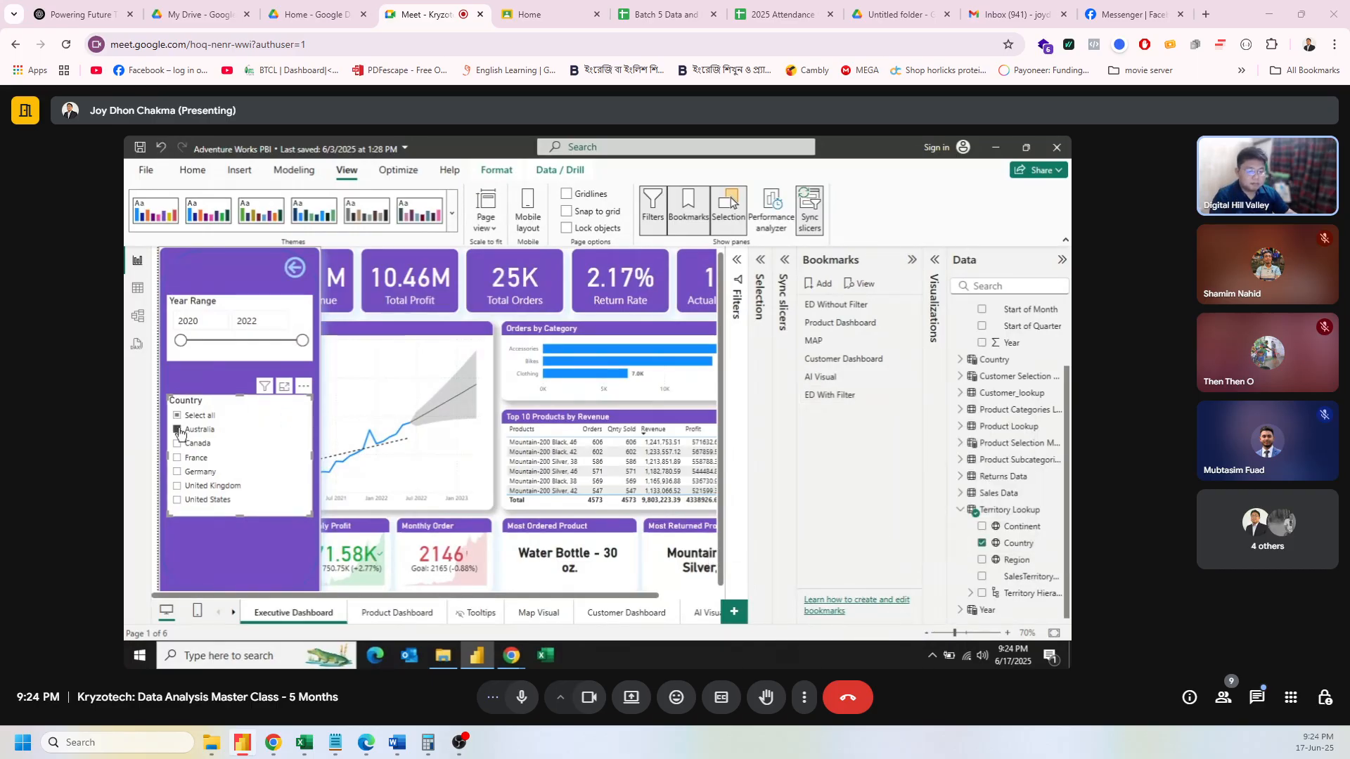
# Step: Test ED With Filter from the unfiltered dashboard, then reopen the Selection pane's layer list
pyautogui.keyDown('ctrl'); pyautogui.click(296, 271); pyautogui.keyUp('ctrl')
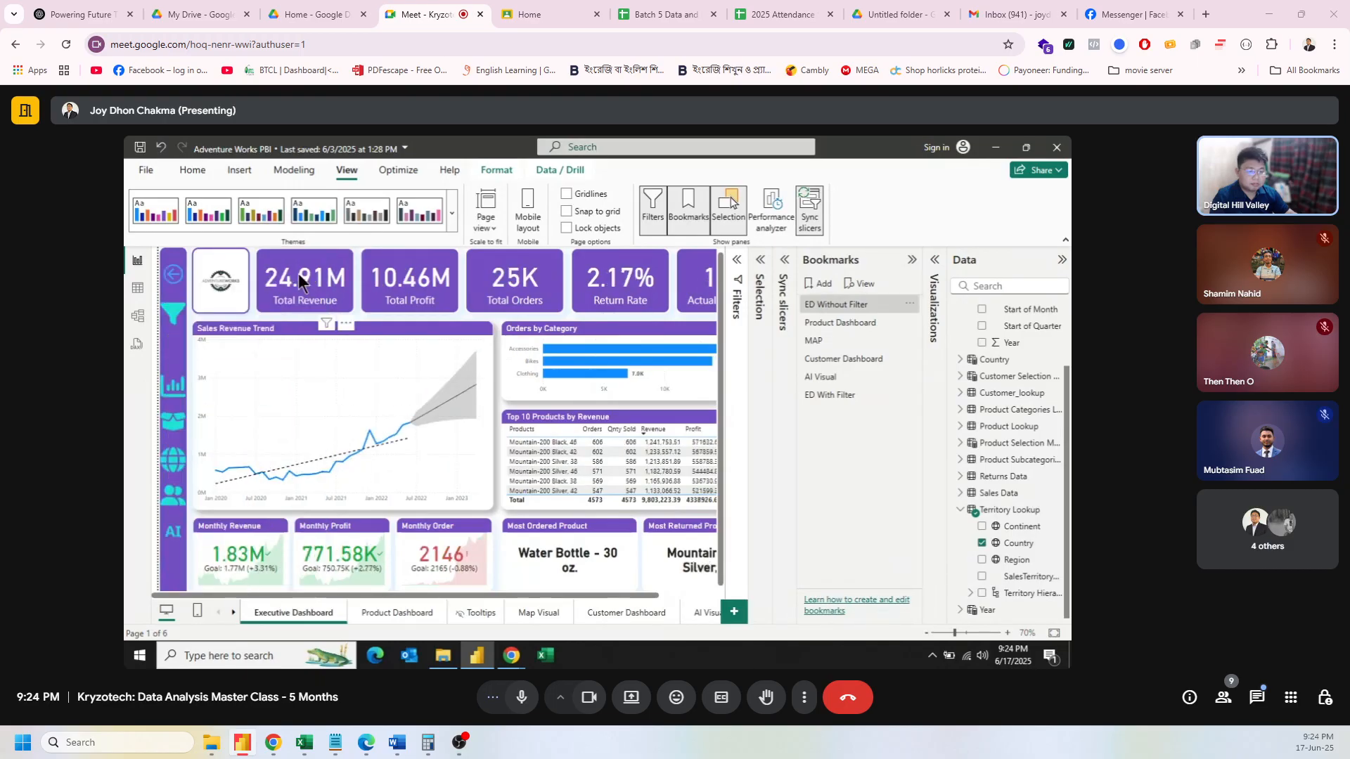
pyautogui.keyDown('ctrl'); pyautogui.click(169, 318); pyautogui.keyUp('ctrl')
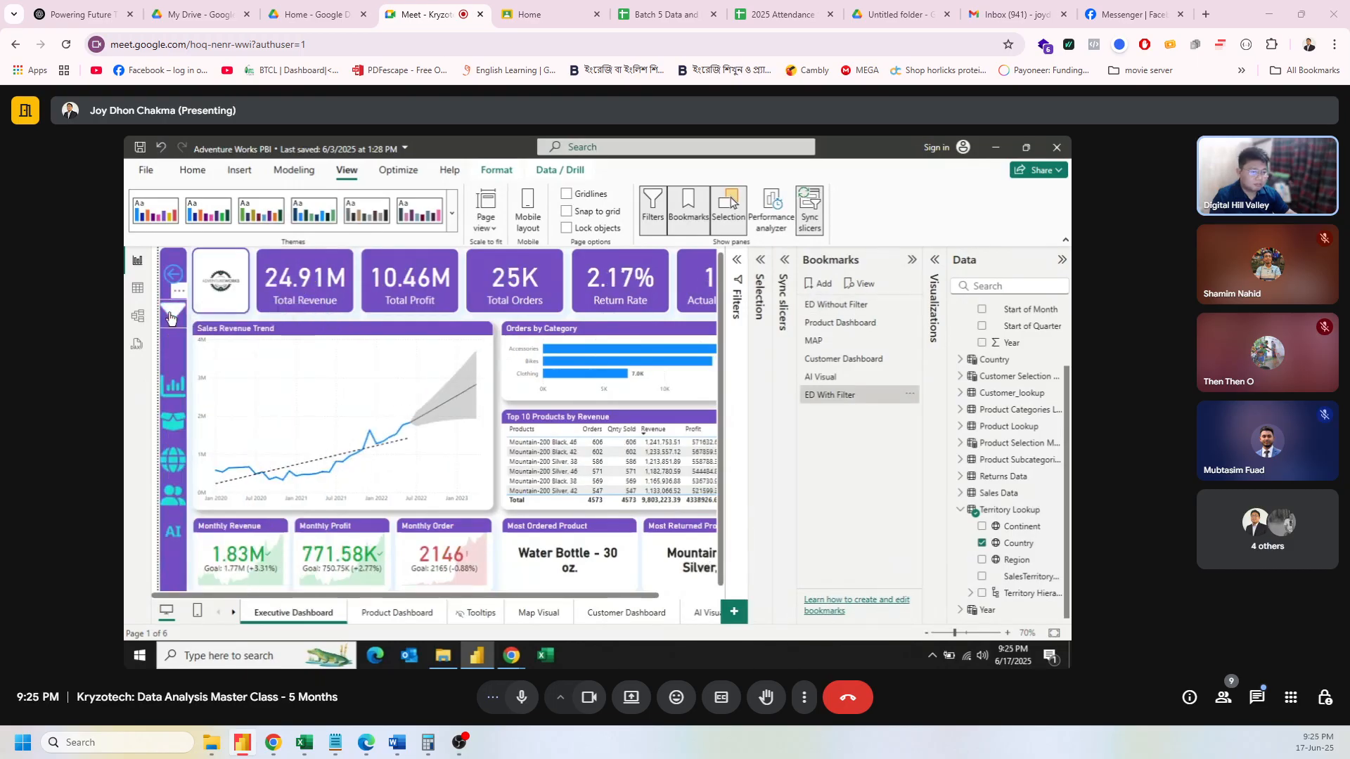
pyautogui.click(910, 394)
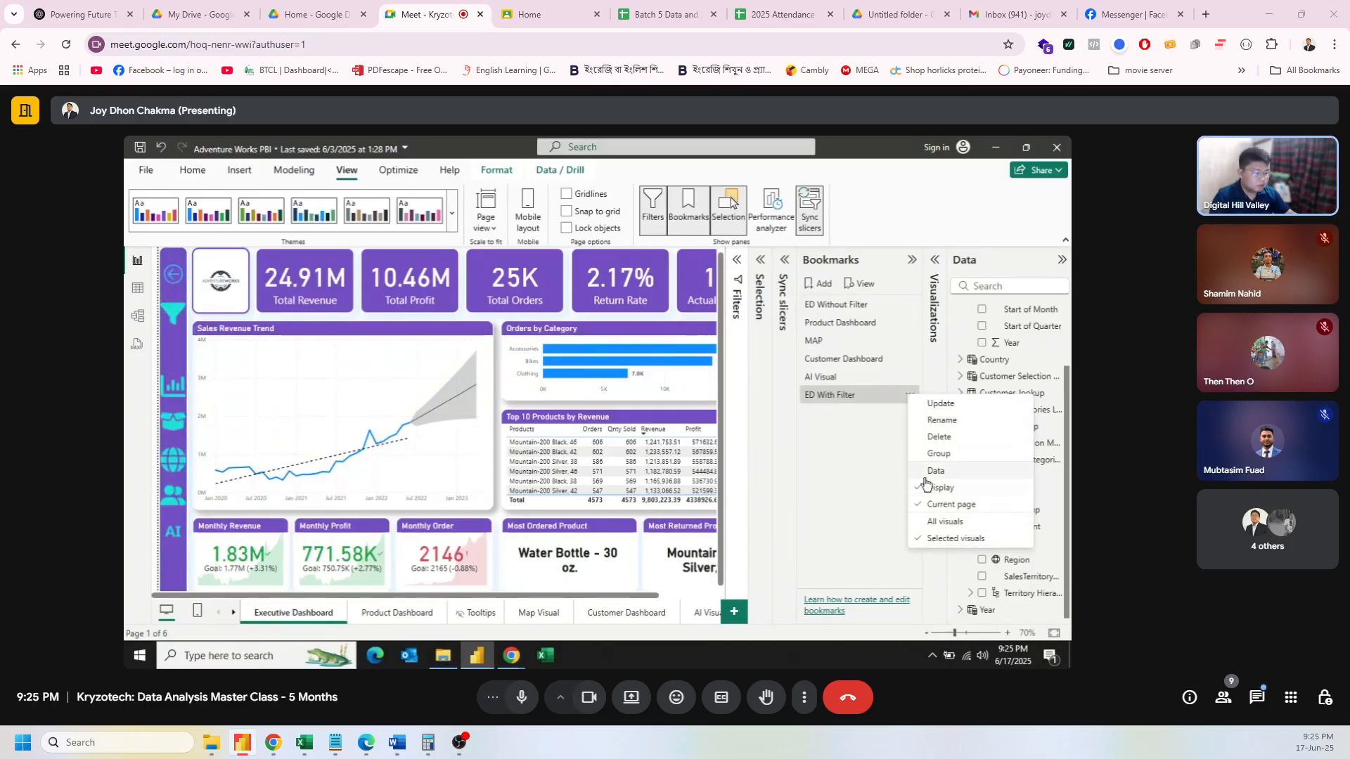
pyautogui.click(169, 314)
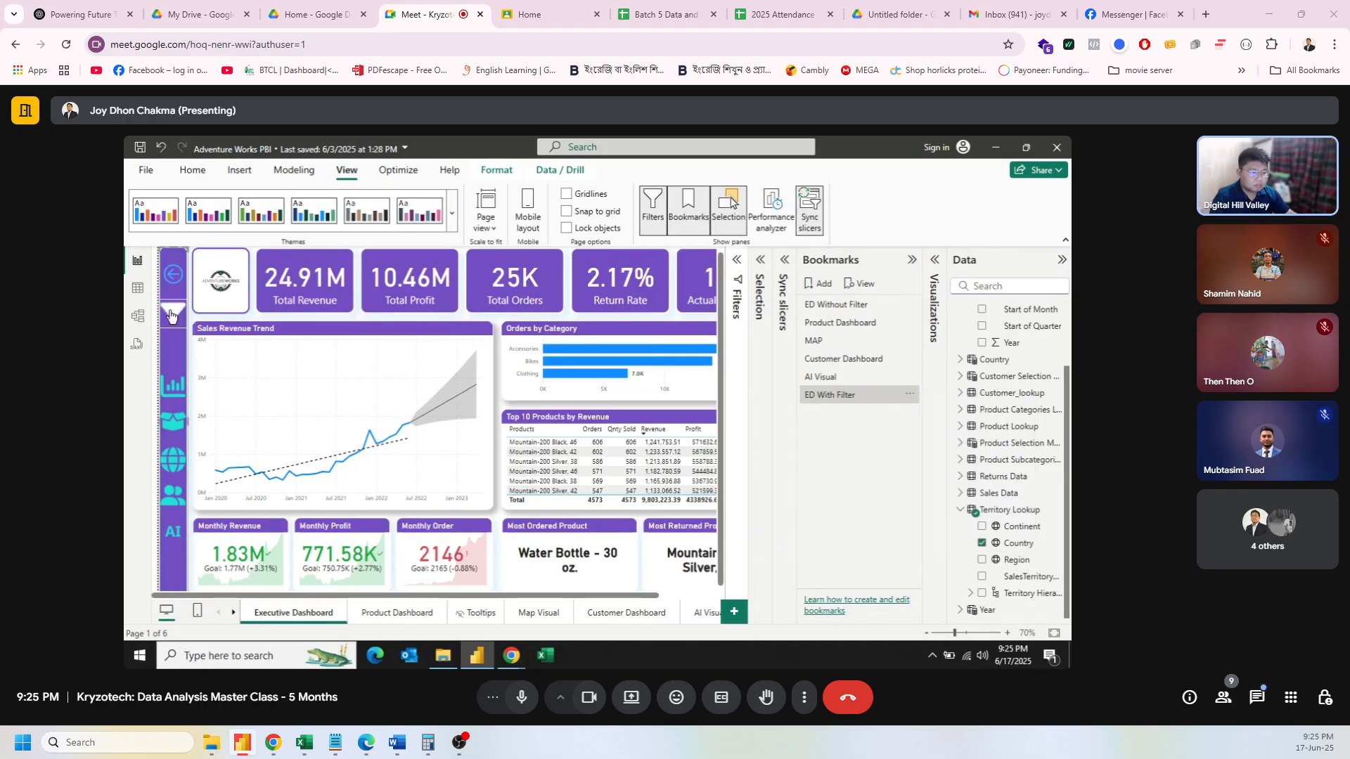
pyautogui.click(845, 395)
pyautogui.click(759, 270)
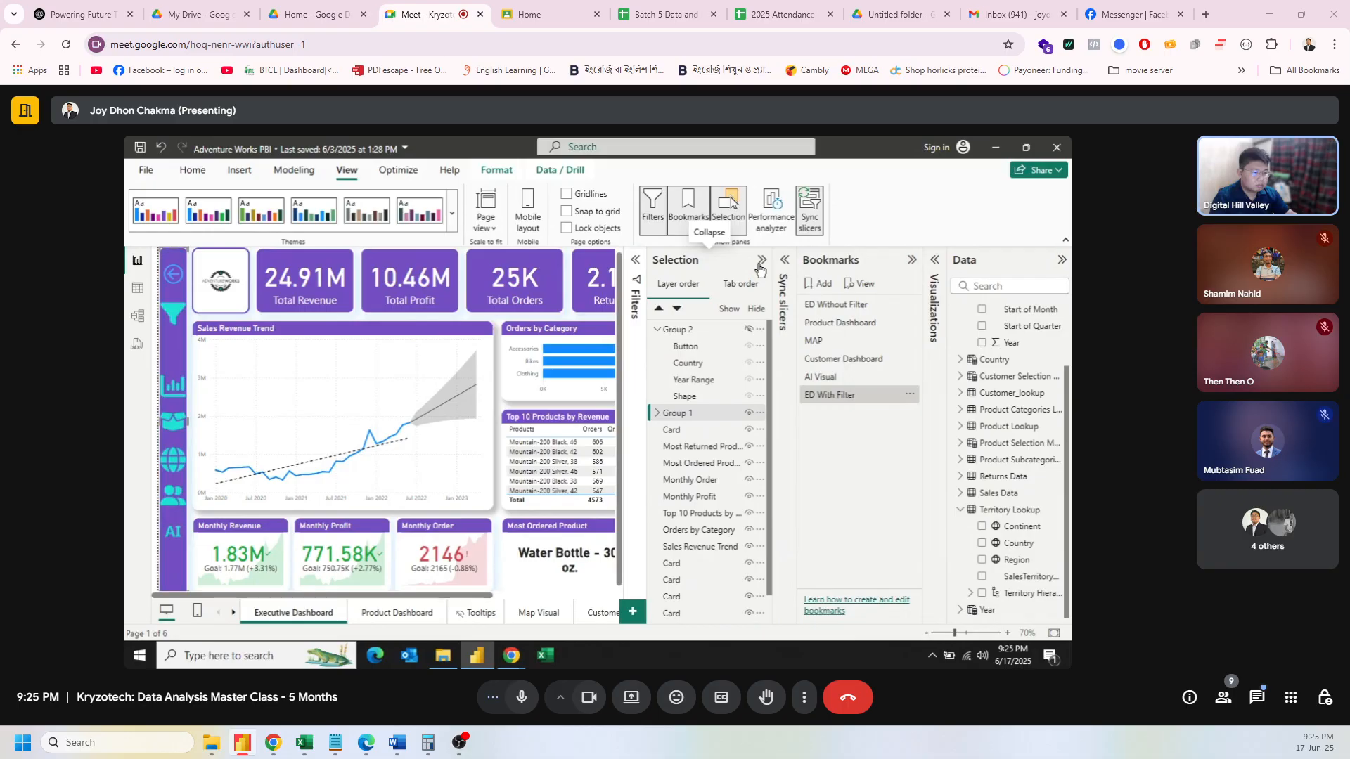
# Step: Show Group 2, update the ED With Filter bookmark, and test it with Australia
pyautogui.click(748, 329)
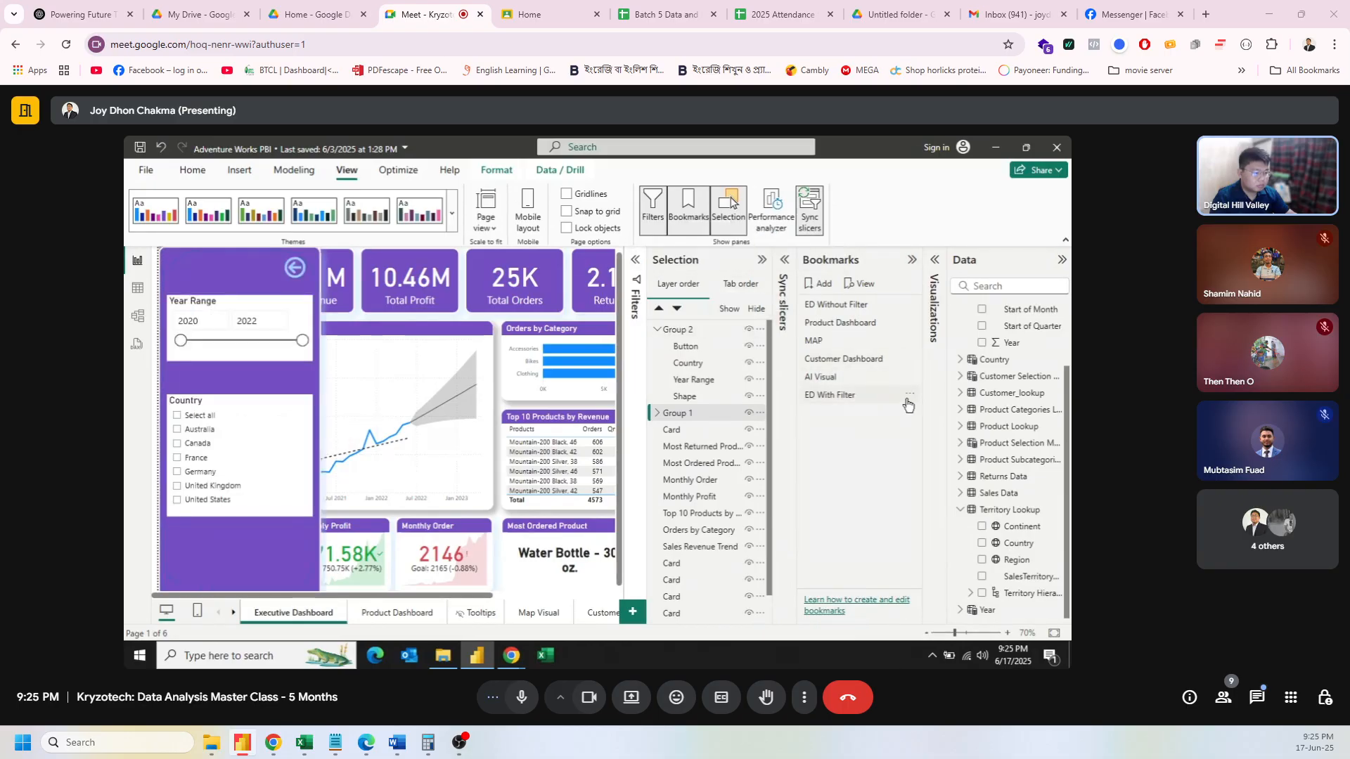
pyautogui.click(910, 395)
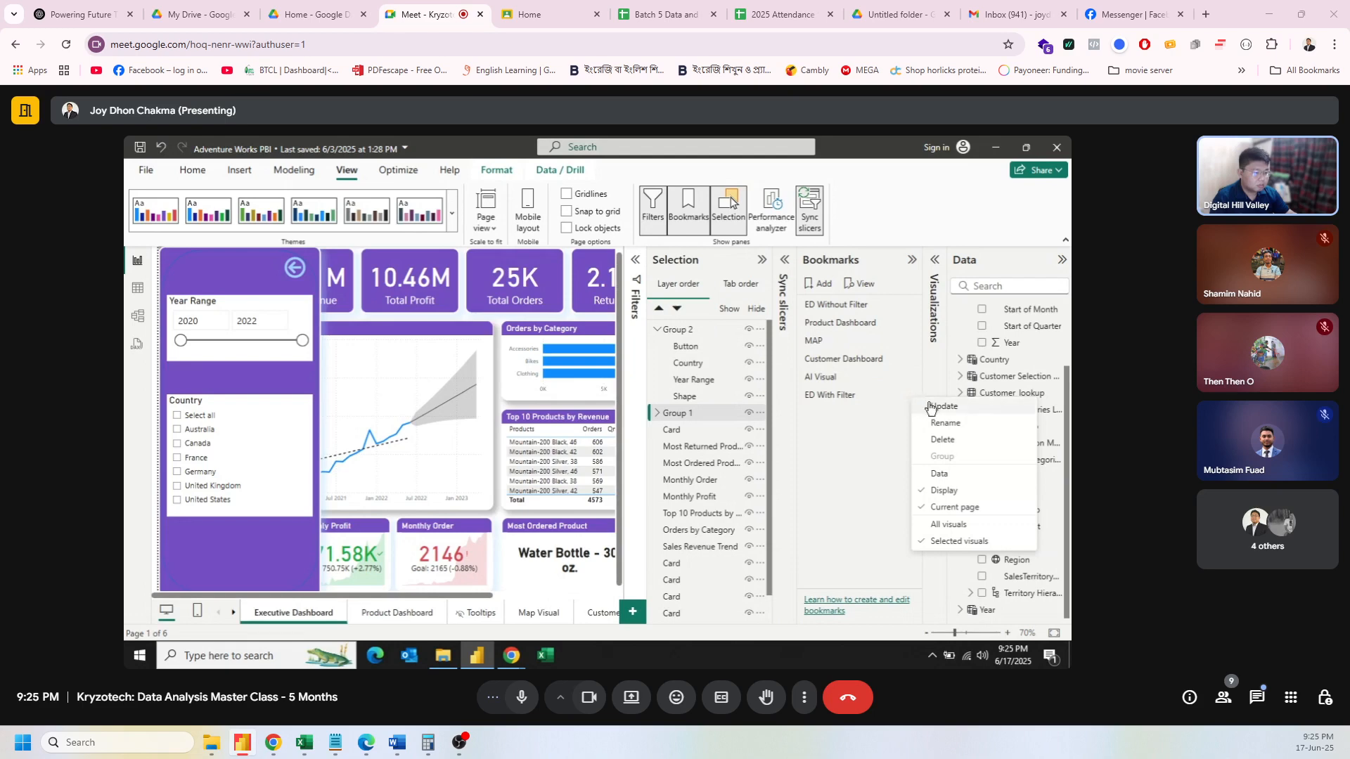
pyautogui.click(937, 409)
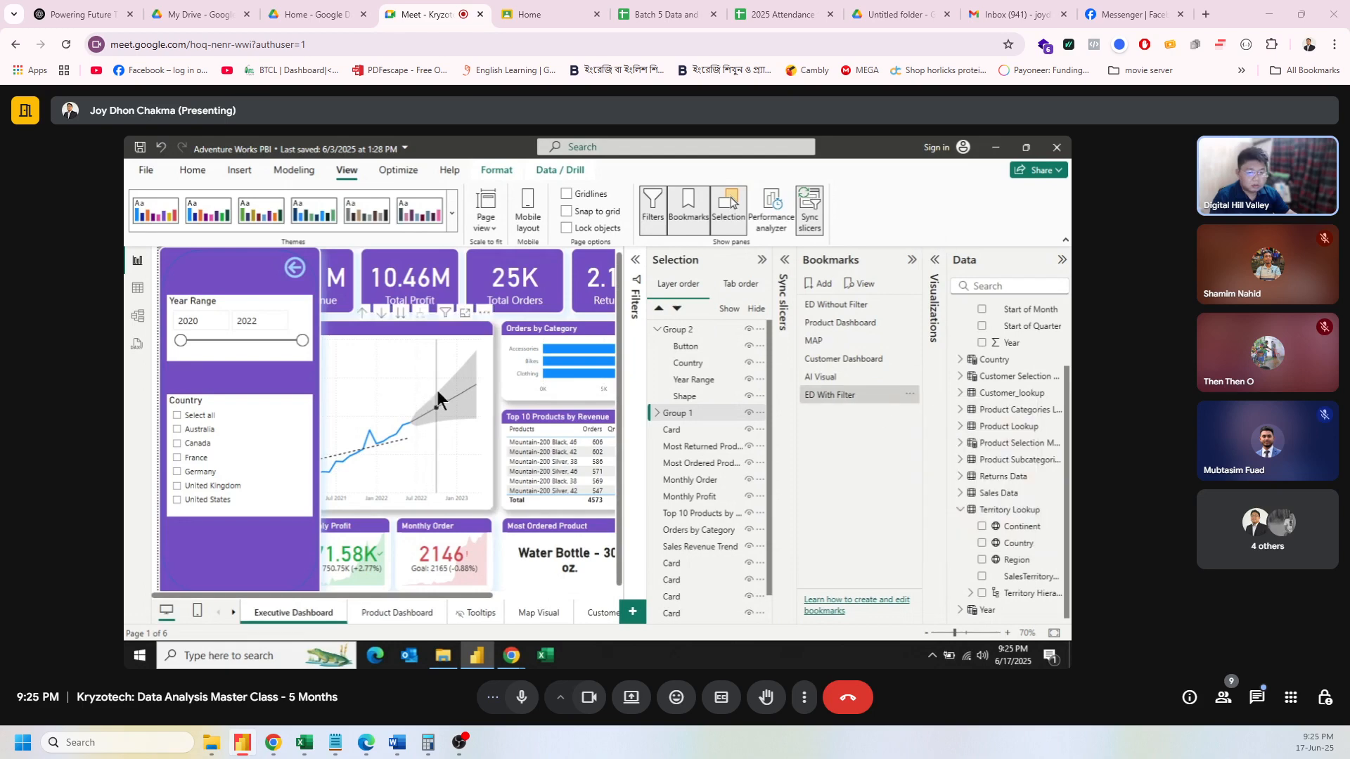
pyautogui.click(196, 430)
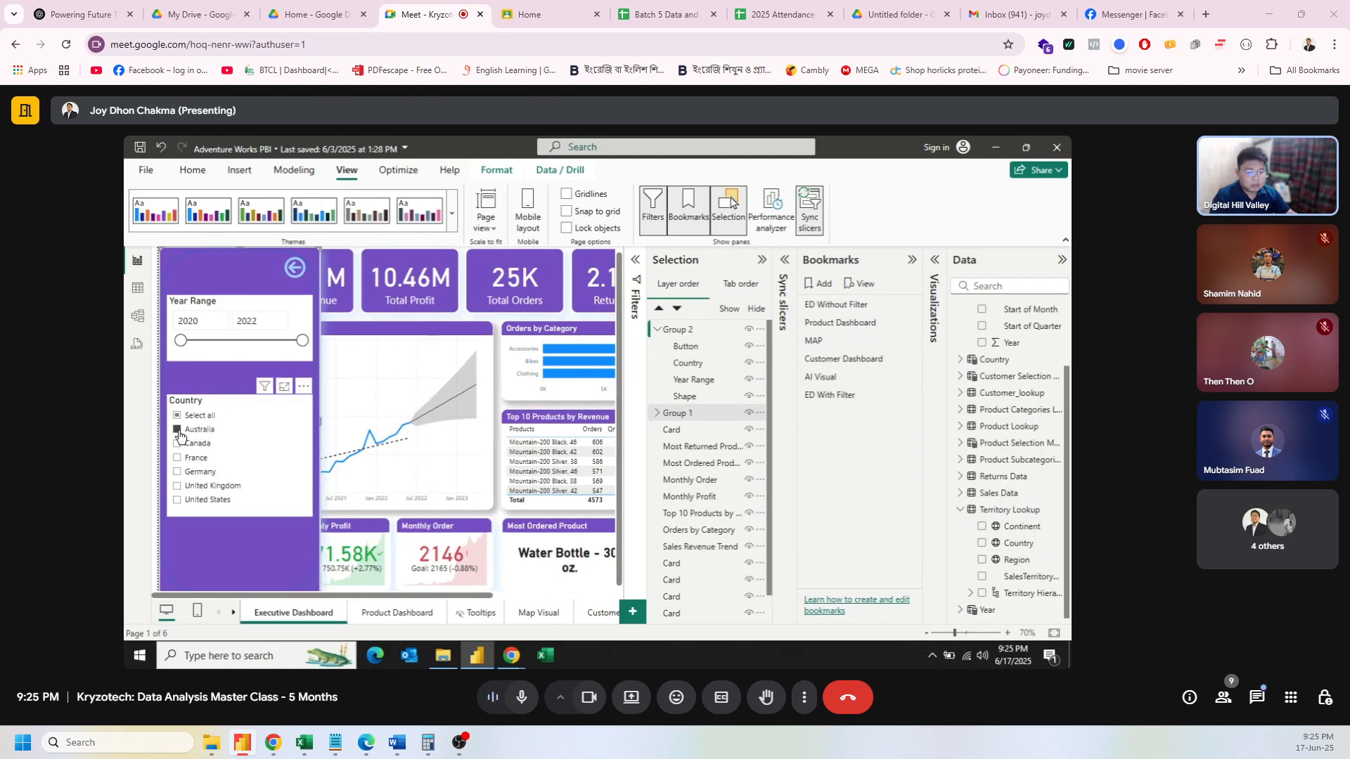
pyautogui.click(295, 269)
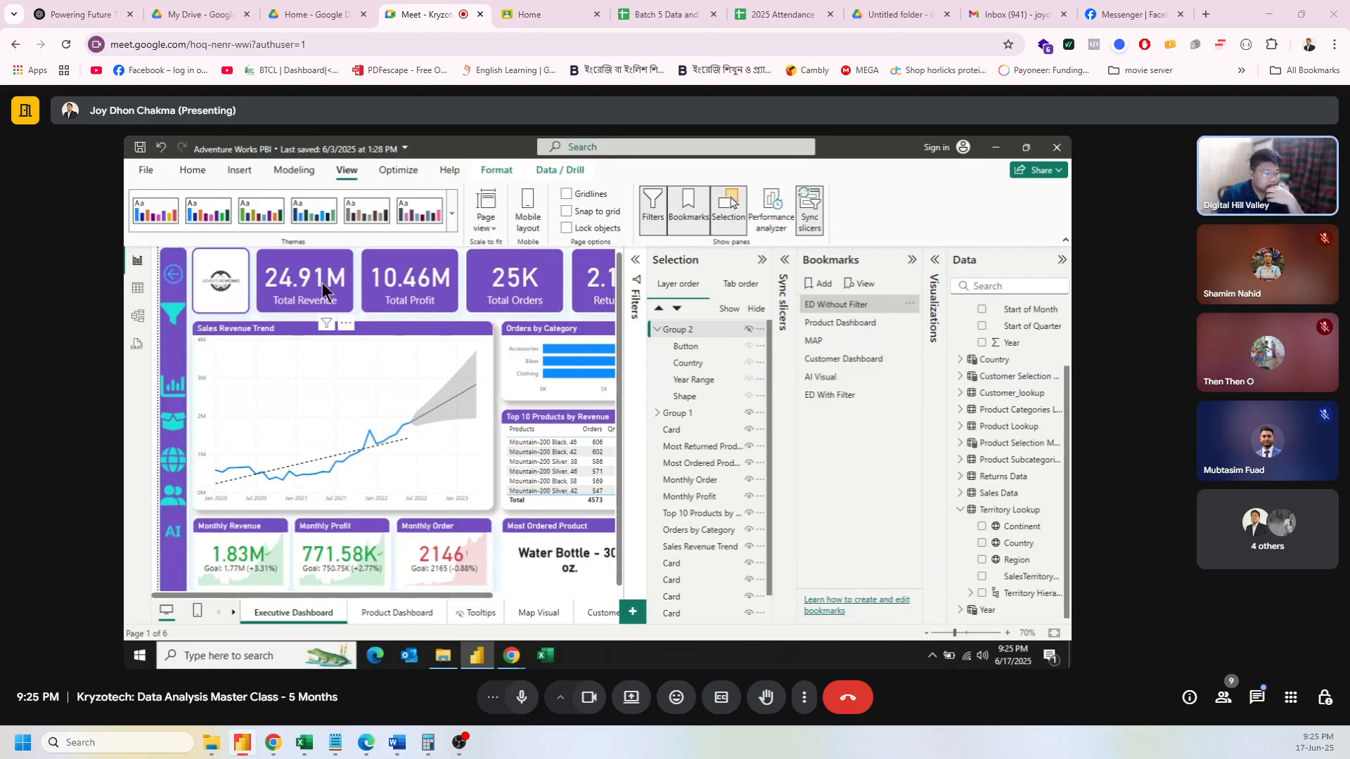
# Step: Check the ED Without Filter and ED With Filter bookmarks and their options menus
pyautogui.click(906, 308)
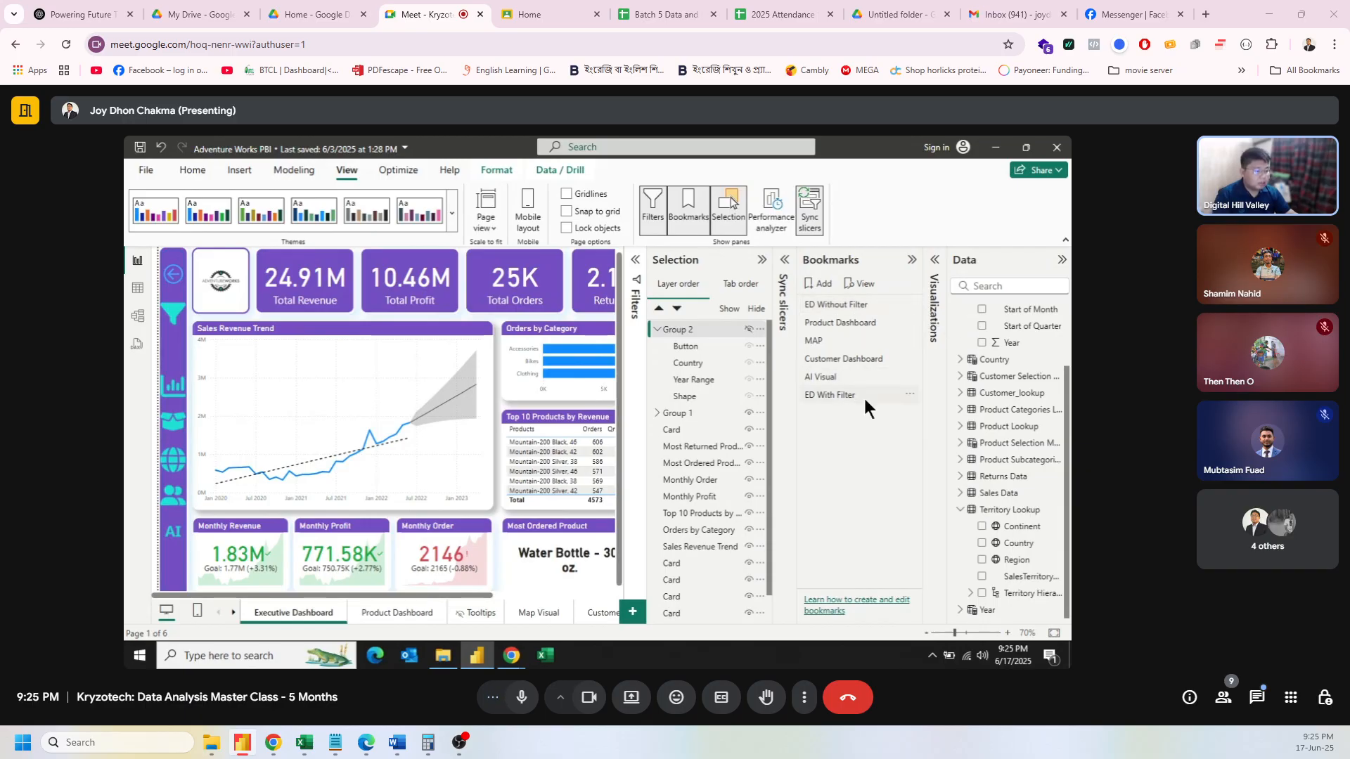
pyautogui.click(909, 394)
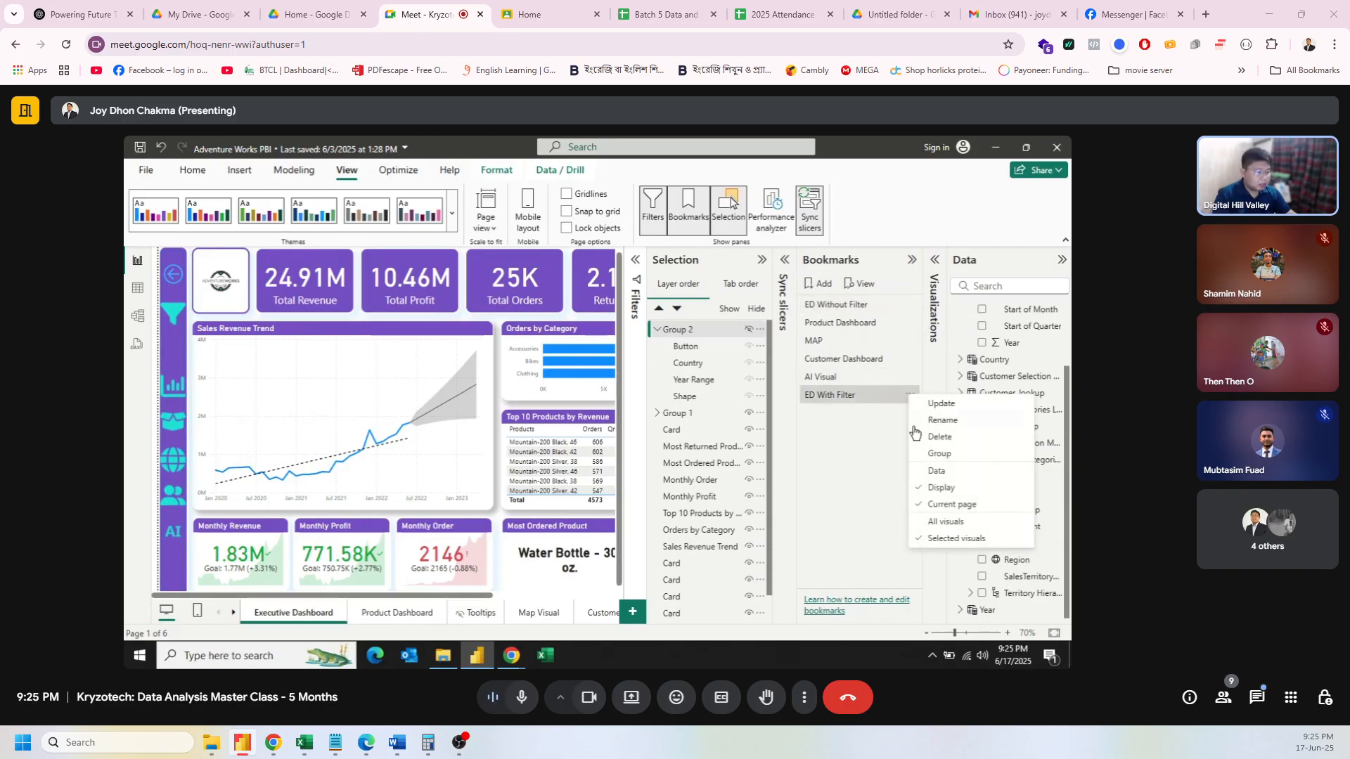
pyautogui.click(846, 301)
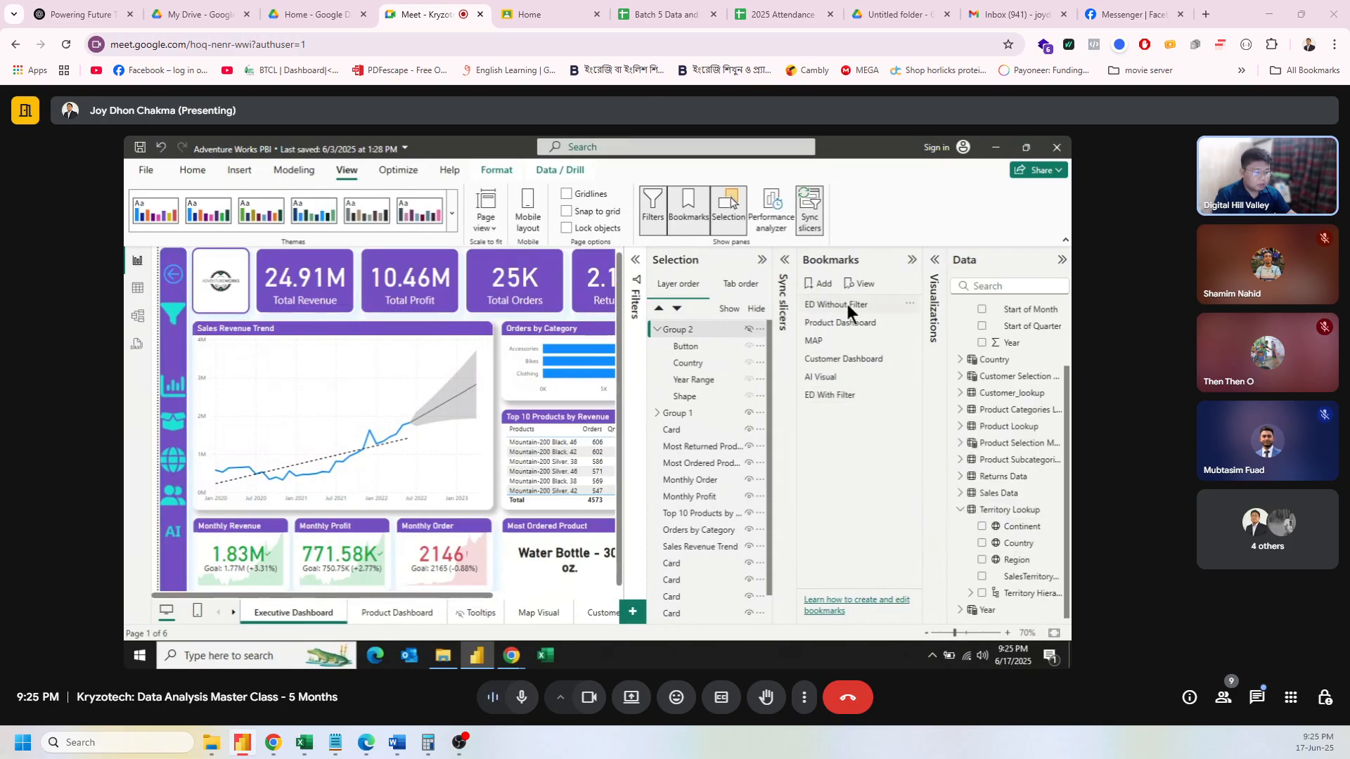
pyautogui.click(845, 393)
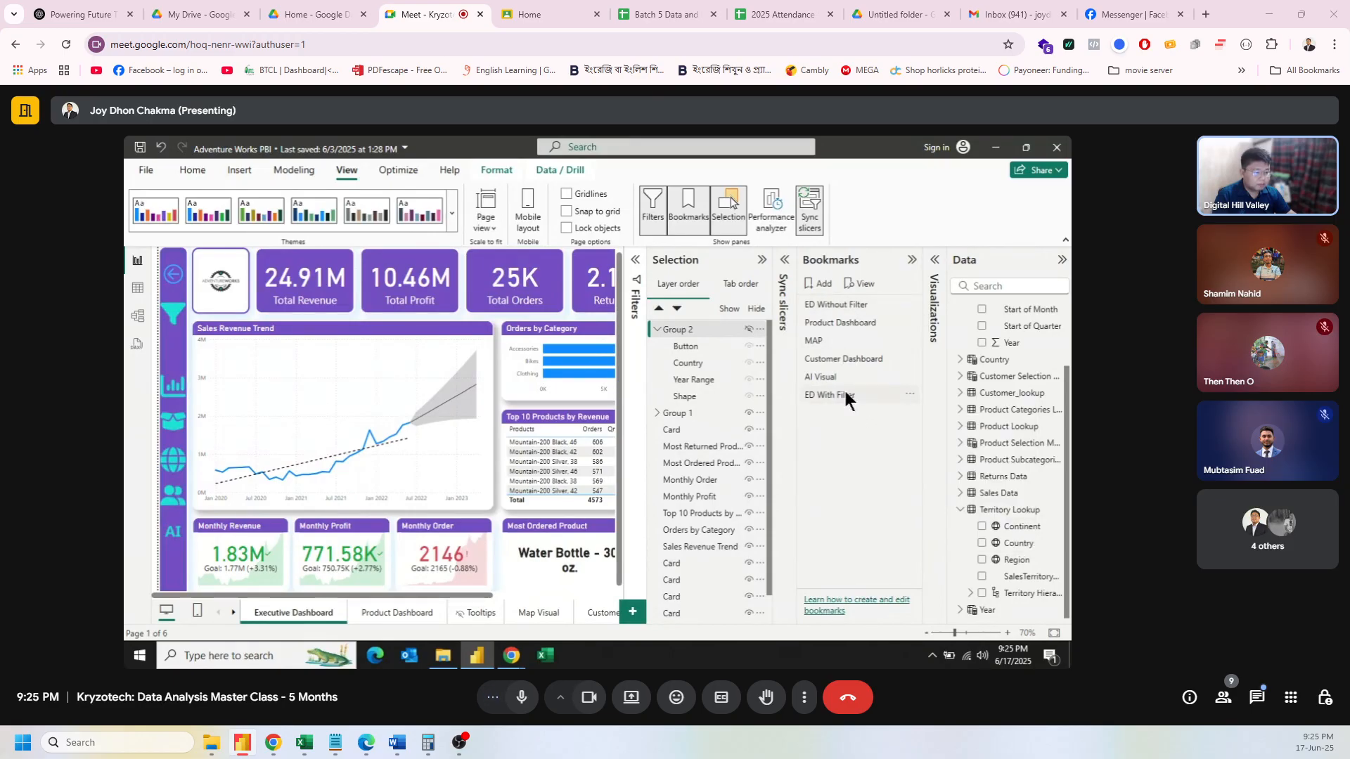
pyautogui.click(910, 396)
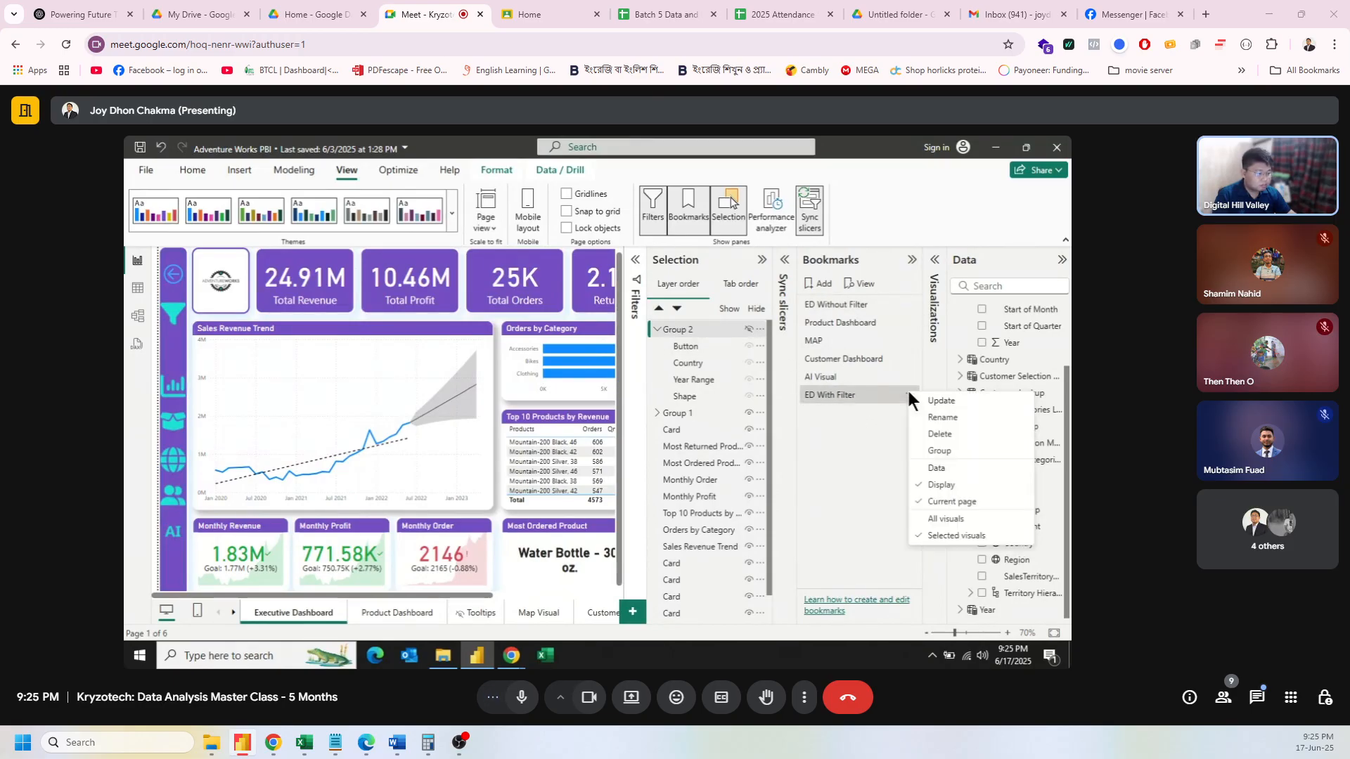
pyautogui.click(941, 521)
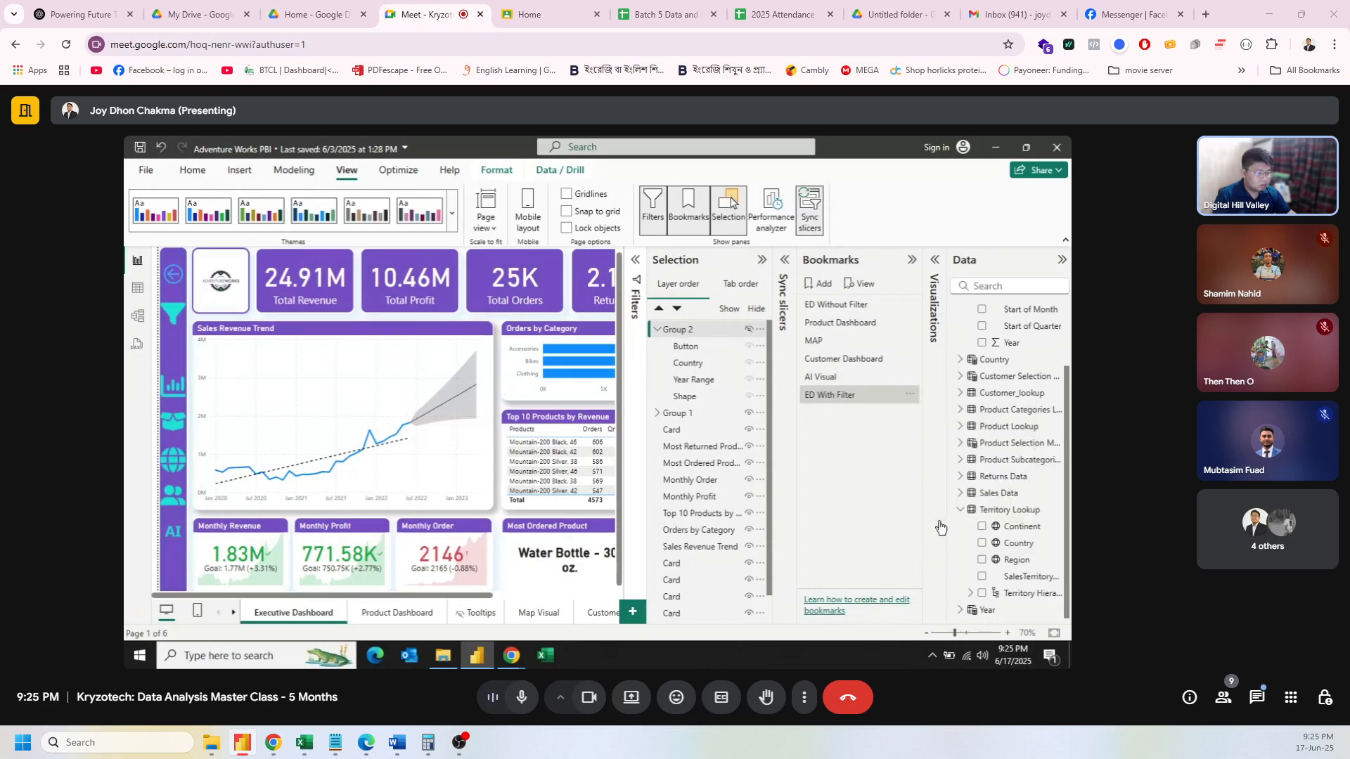
# Step: Show Group 2 again, re-save ED With Filter, and apply ED Without Filter
pyautogui.click(750, 331)
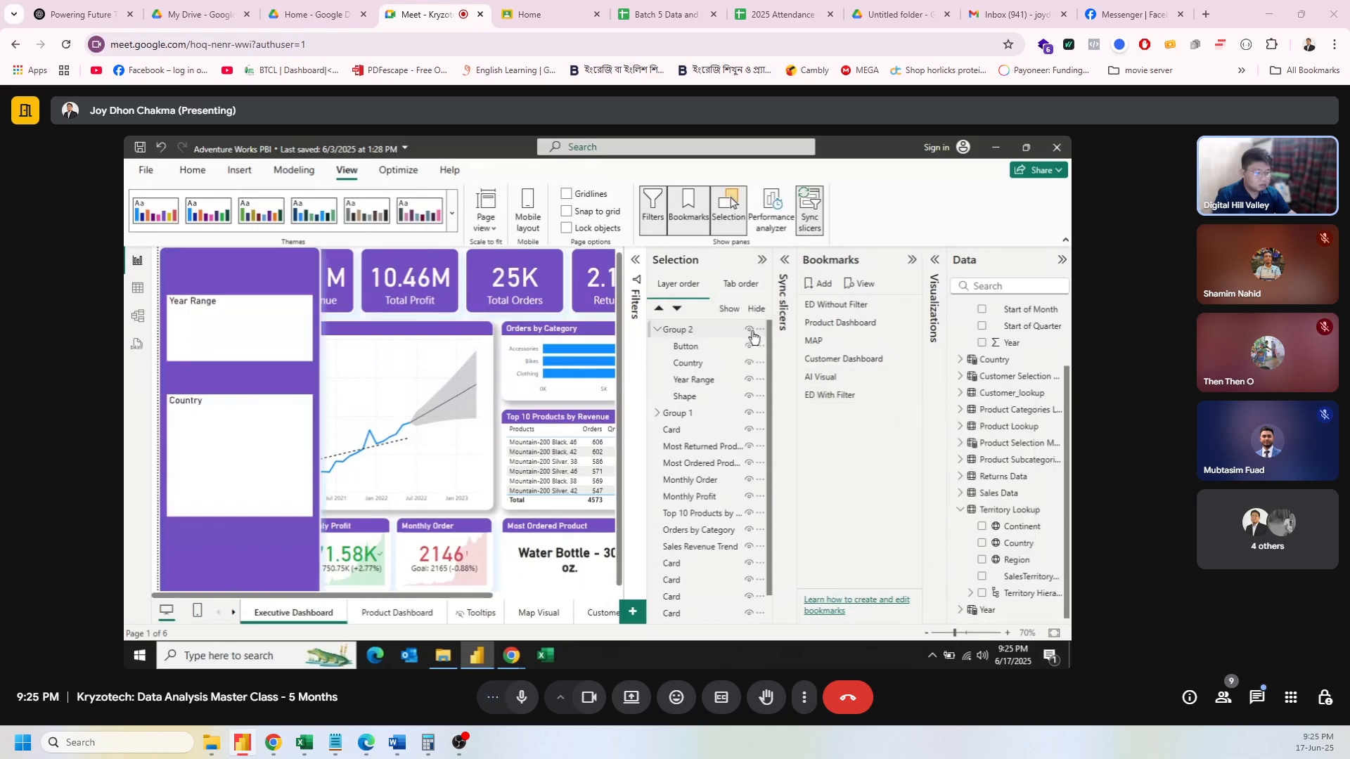
pyautogui.click(912, 395)
pyautogui.click(934, 404)
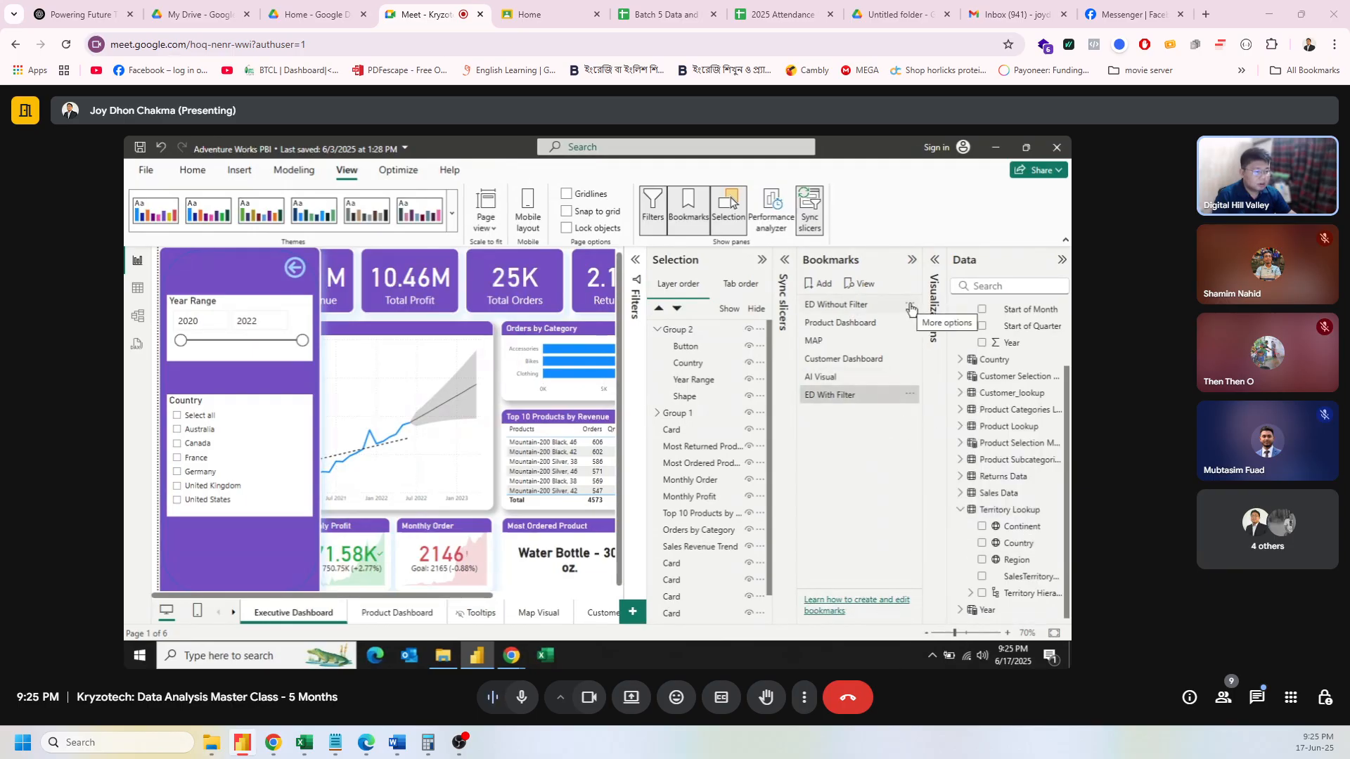
pyautogui.click(873, 304)
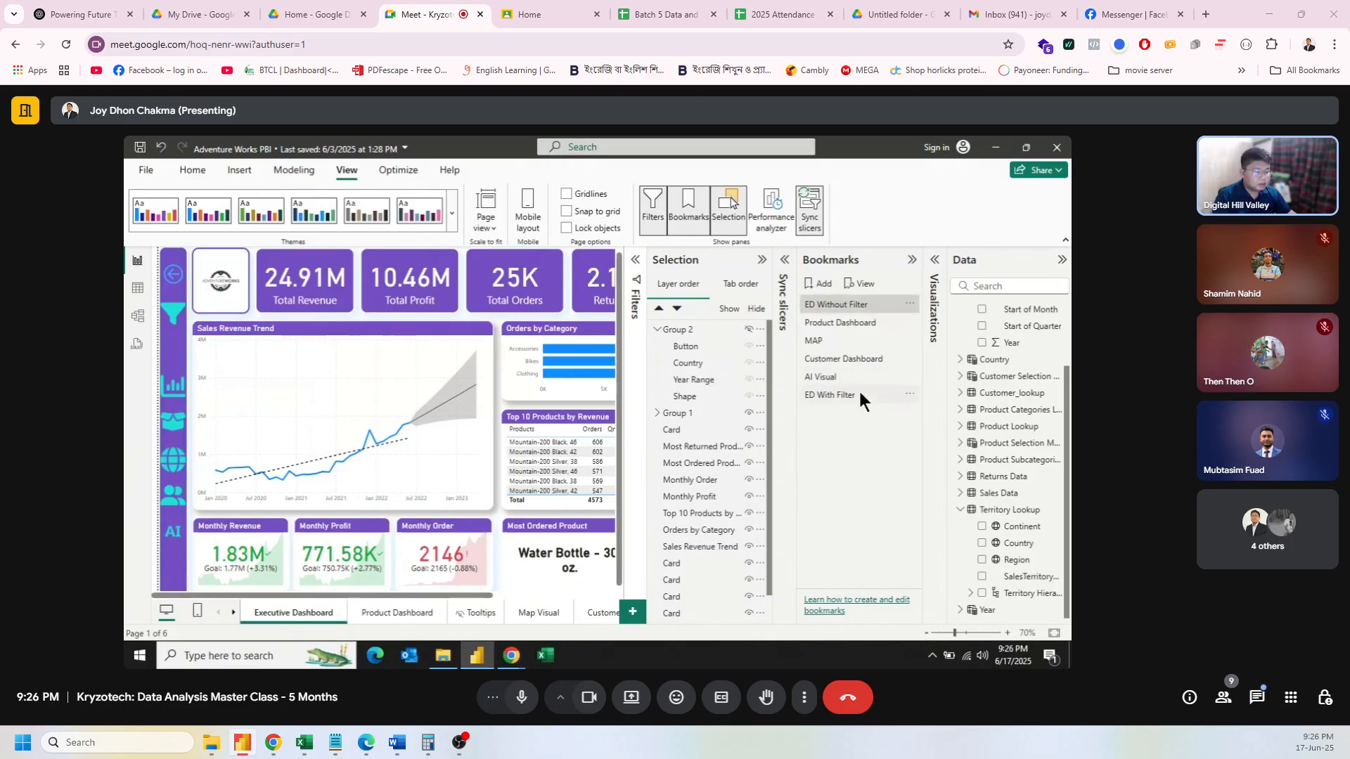
# Step: Look over the ED Without Filter bookmark's options menu without making changes
pyautogui.click(911, 308)
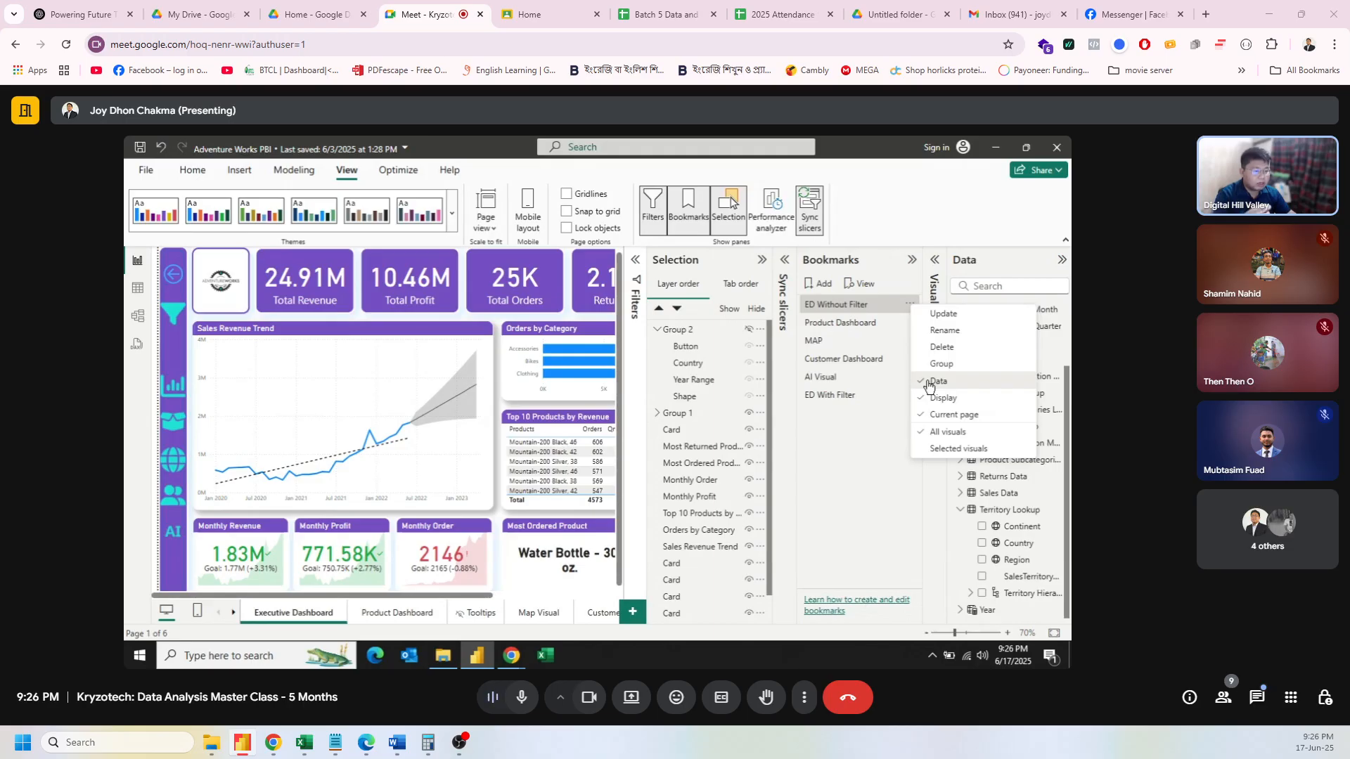
pyautogui.click(928, 383)
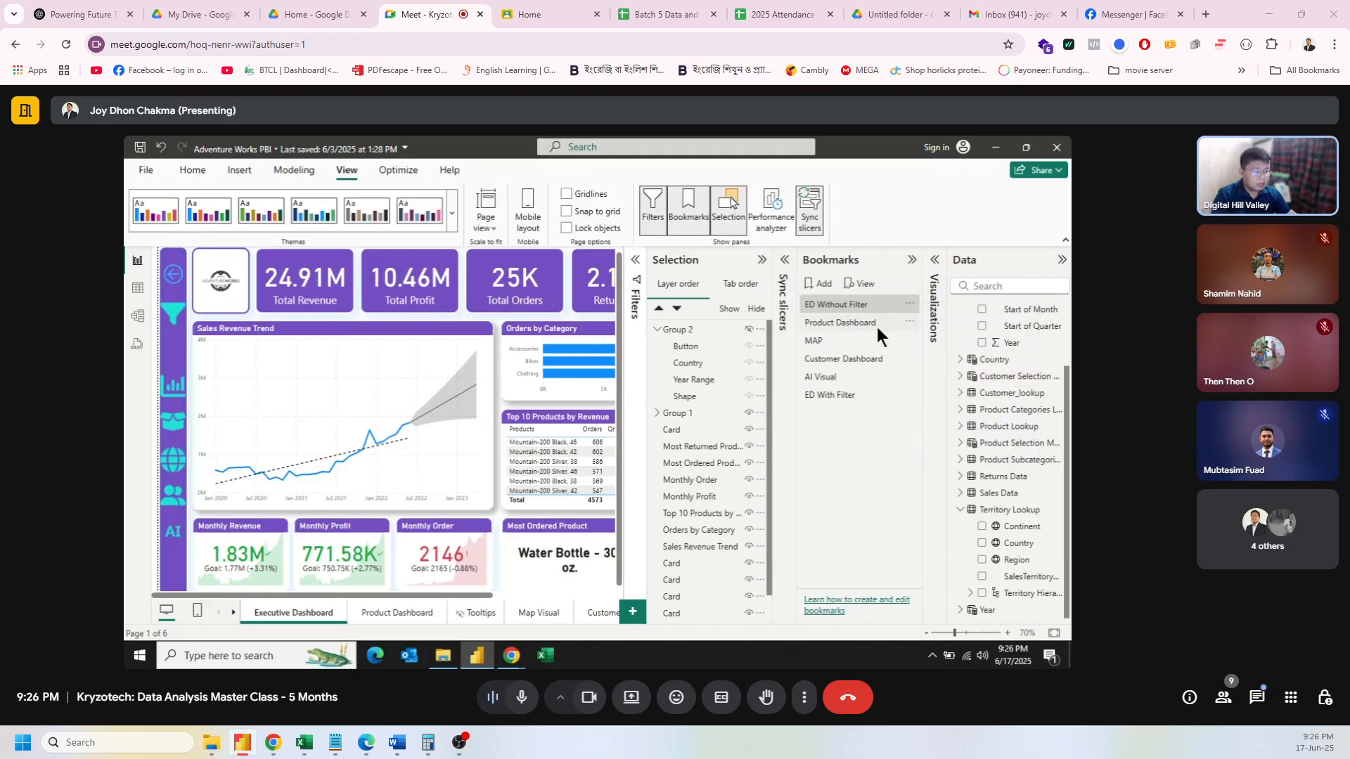
pyautogui.click(909, 304)
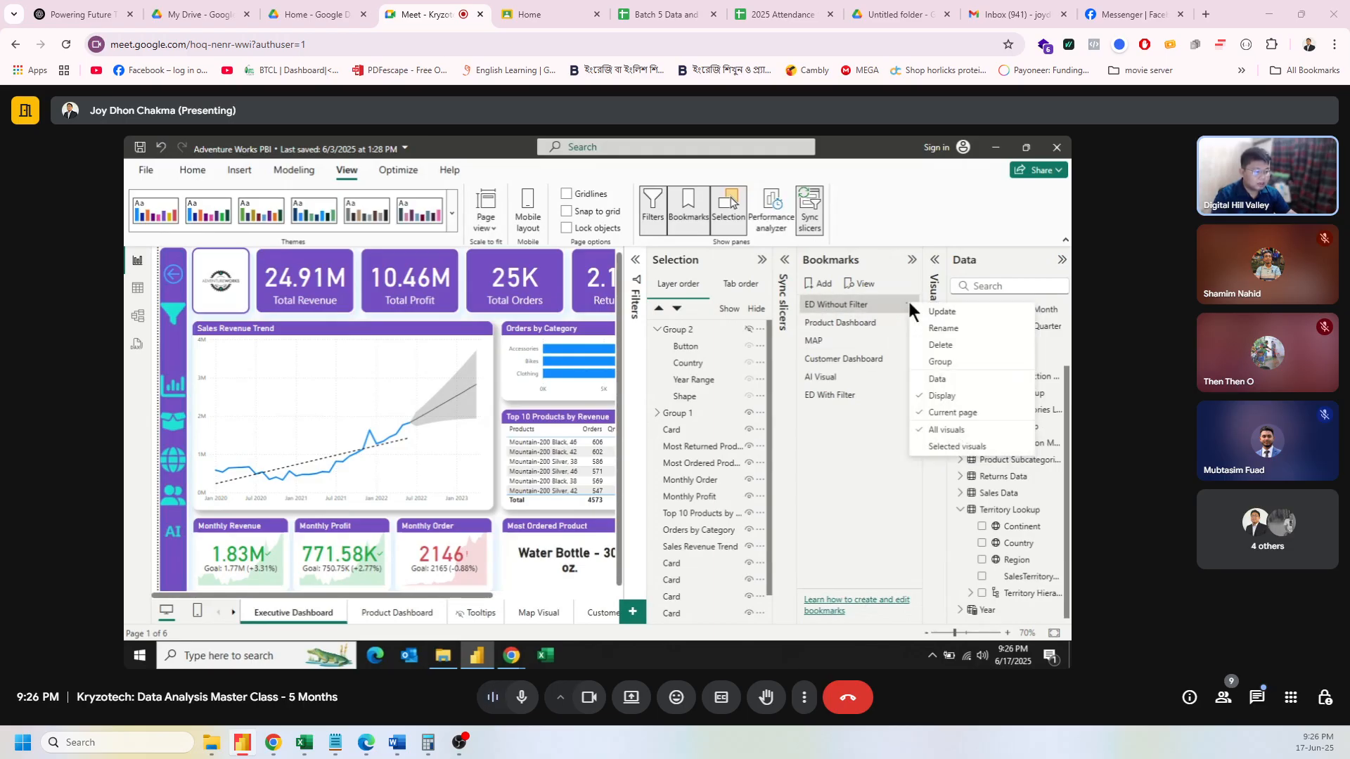
pyautogui.click(875, 469)
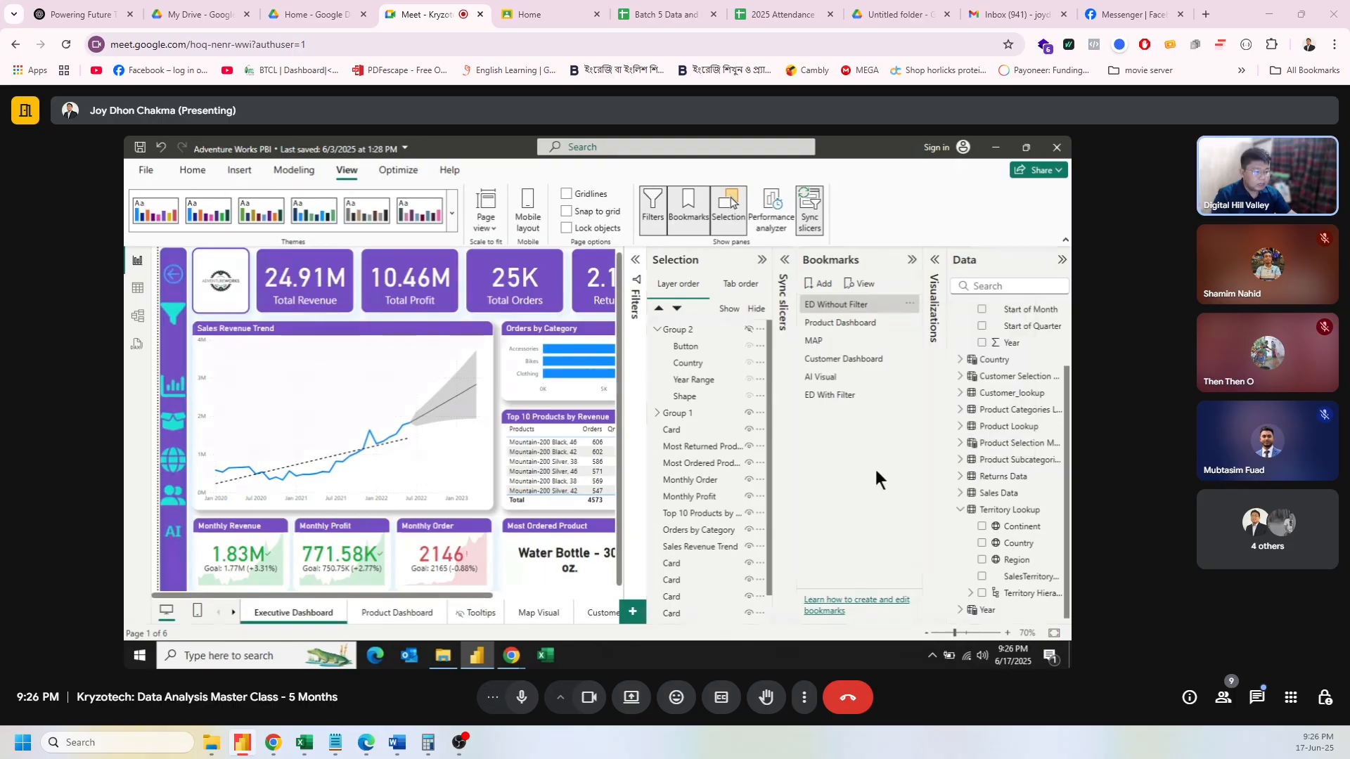
# Step: Apply ED With Filter, tick Australia in the Country slicer, and show the Sync slicers pane
pyautogui.click(842, 392)
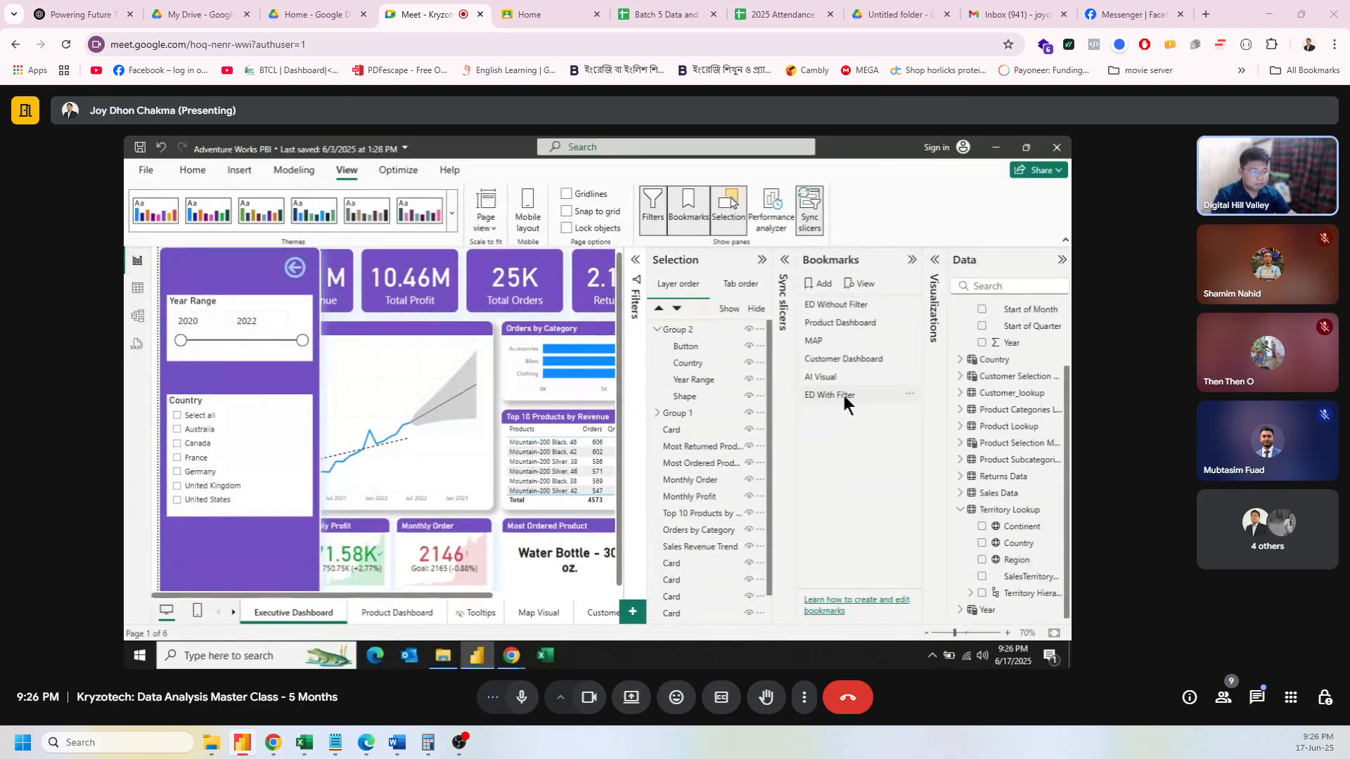
pyautogui.click(178, 430)
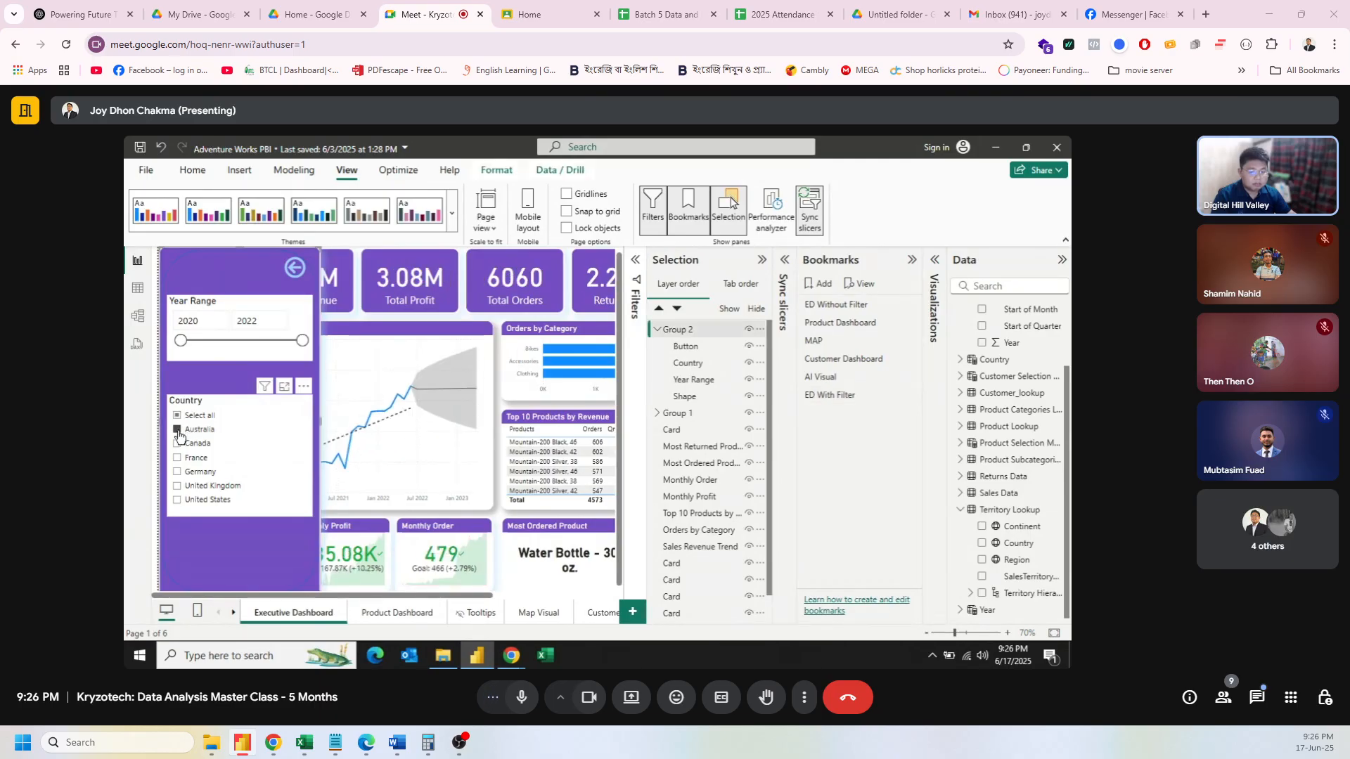
pyautogui.keyDown('ctrl'); pyautogui.click(297, 271); pyautogui.keyUp('ctrl')
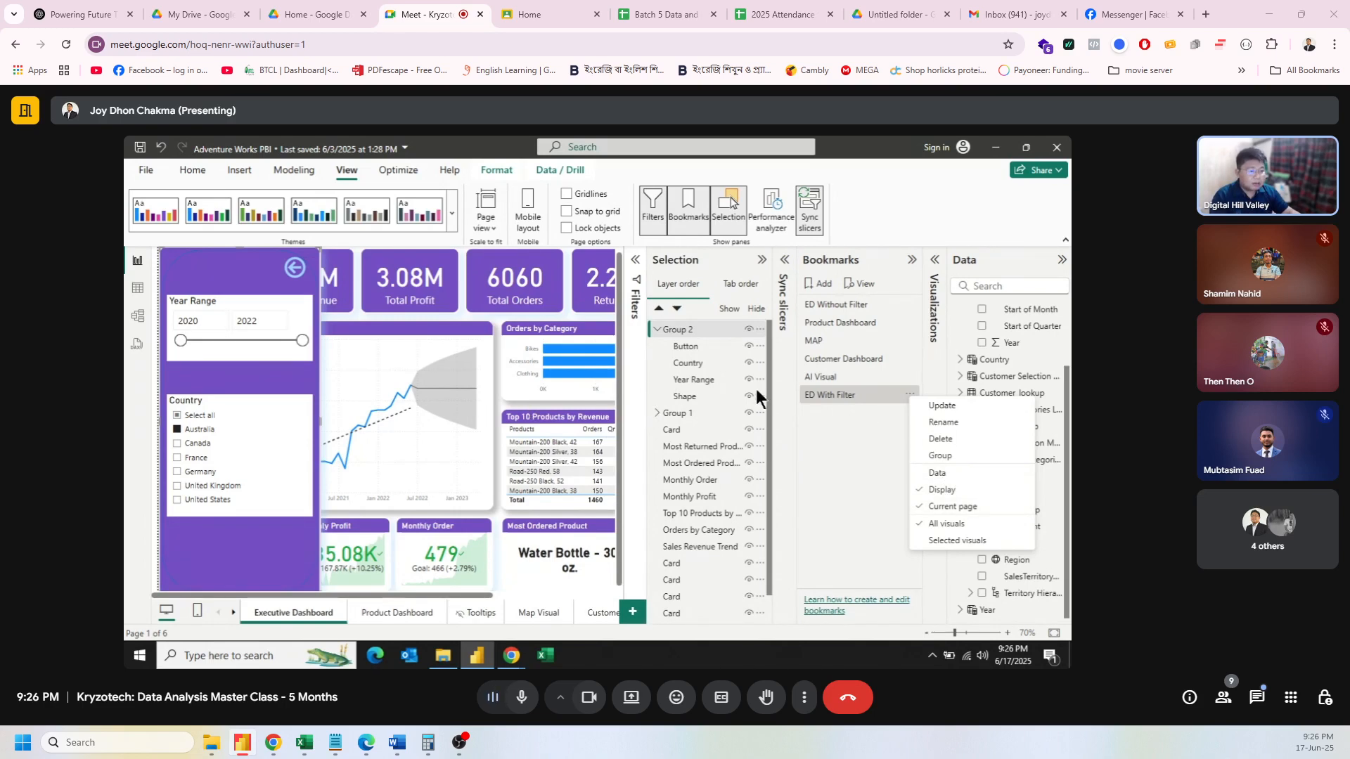
pyautogui.click(786, 264)
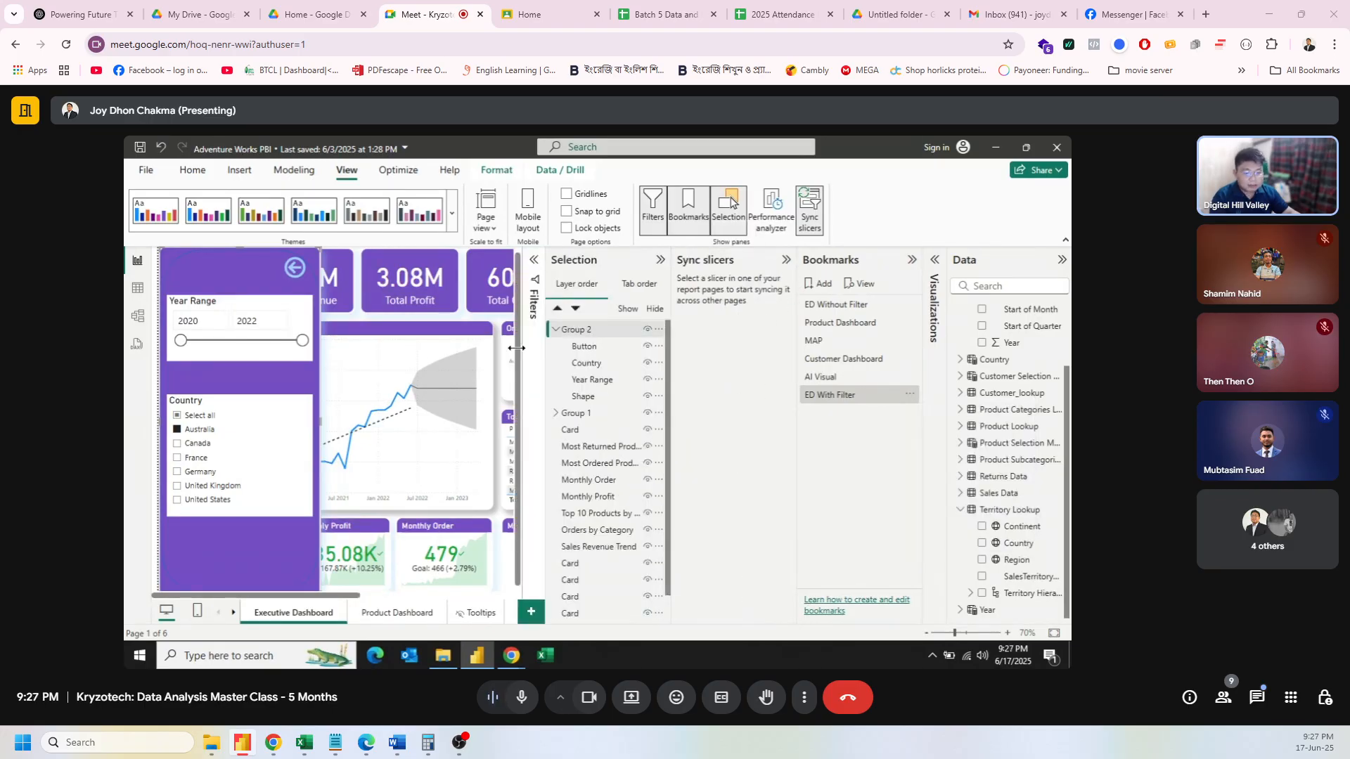
# Step: Confirm the Country slicer syncs only on Executive Dashboard in group Country, then close Sync slicers
pyautogui.click(259, 399)
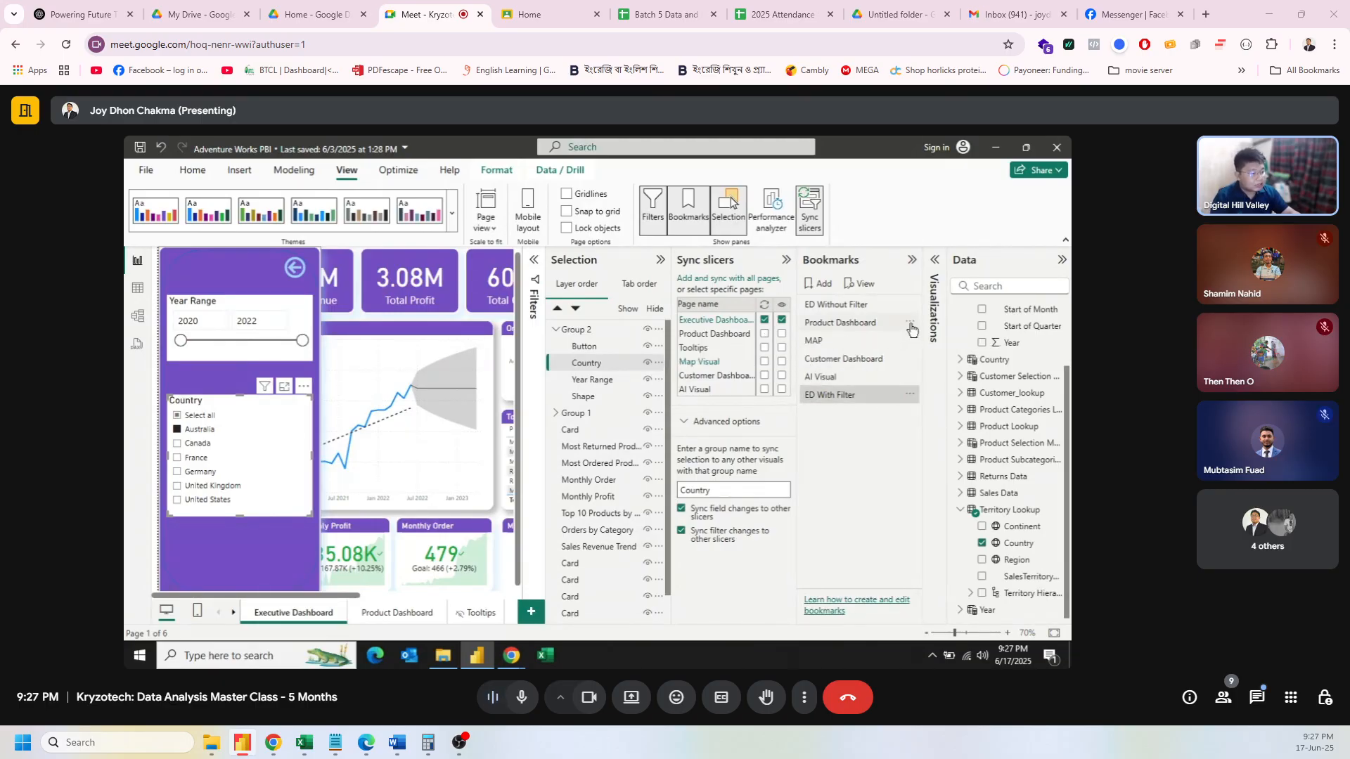
pyautogui.click(909, 325)
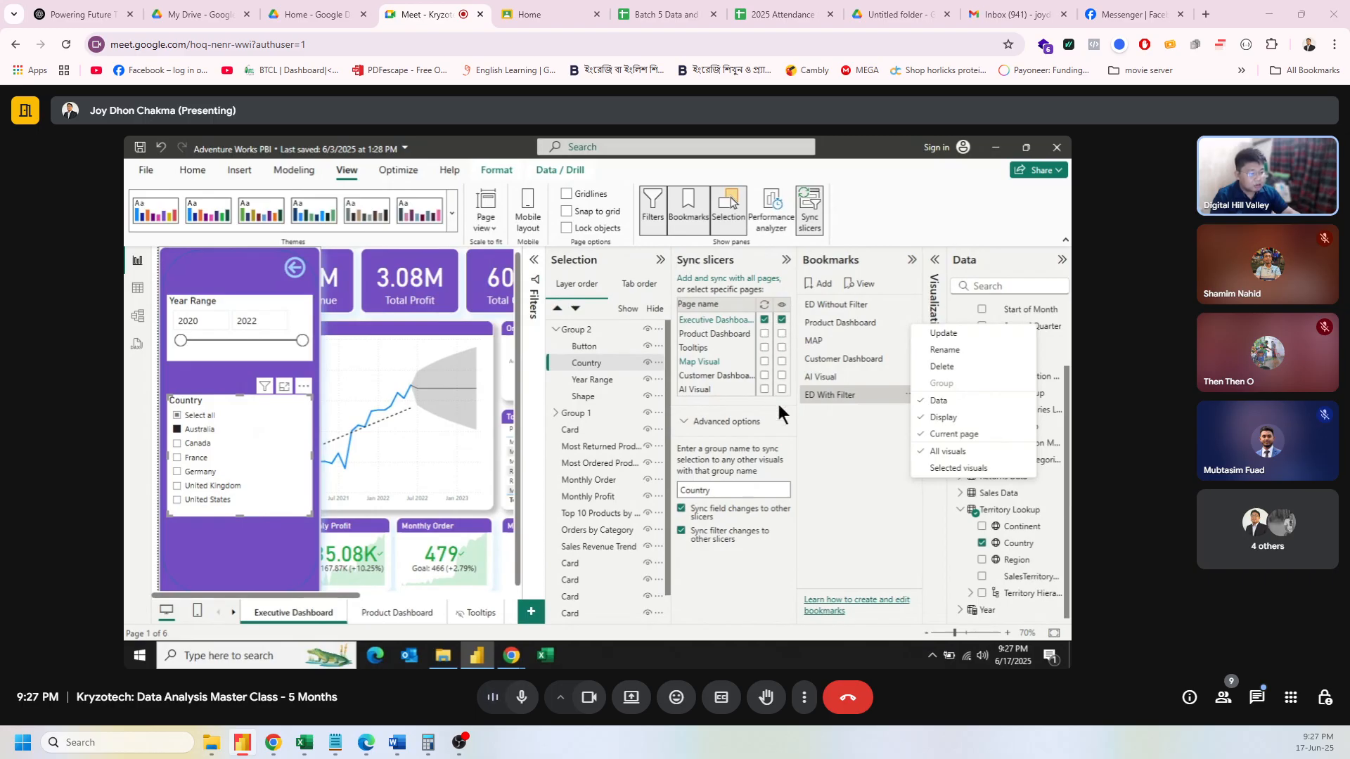
pyautogui.click(786, 260)
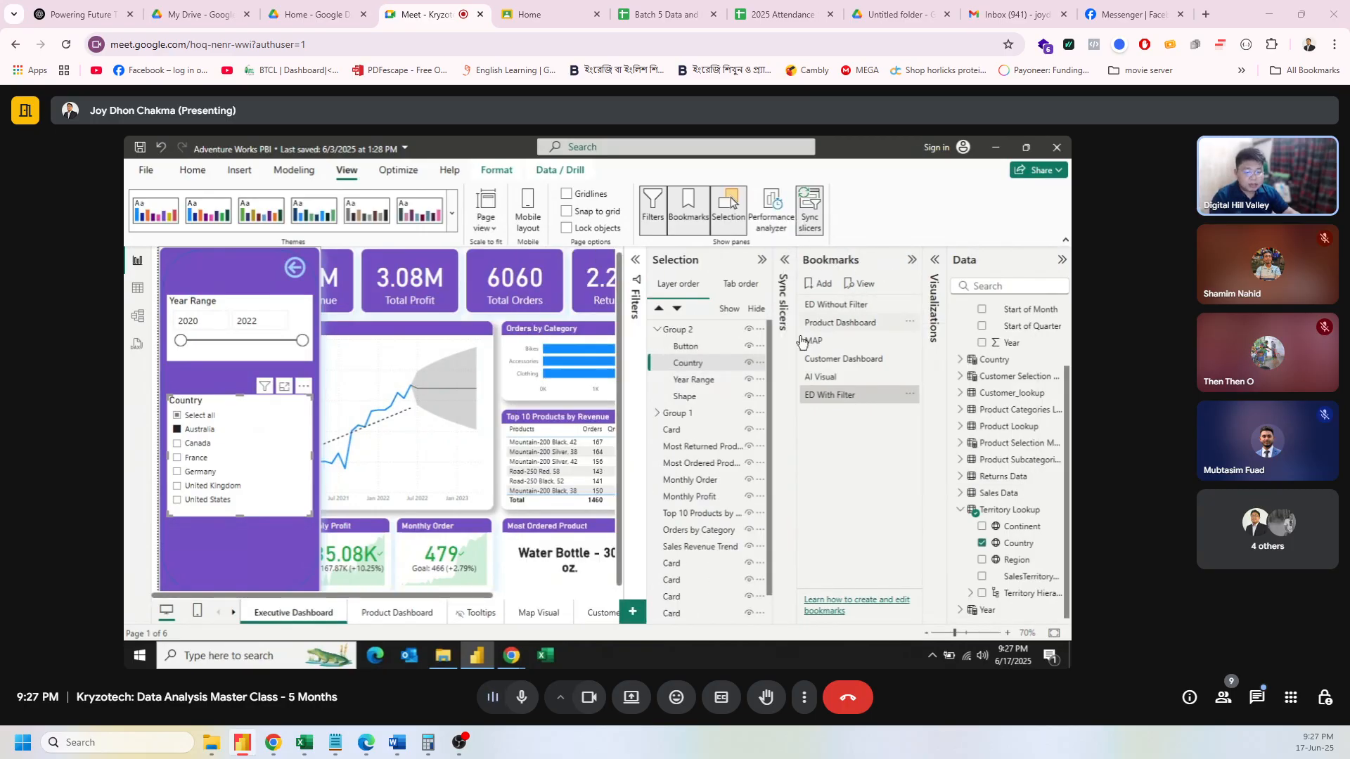
# Step: Clear the Australia filter and narrow the Year Range to end at 2021
pyautogui.click(178, 427)
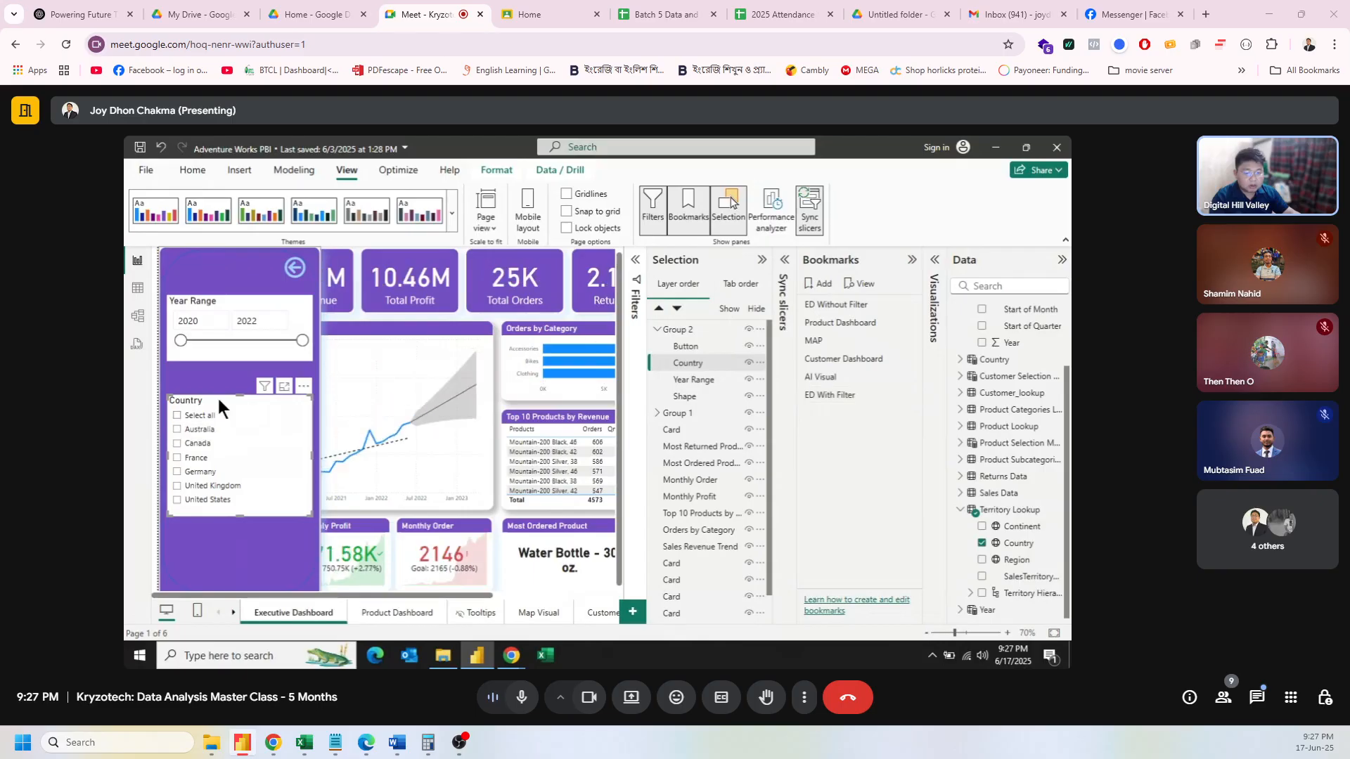
pyautogui.moveTo(298, 345); pyautogui.dragTo(250, 339)
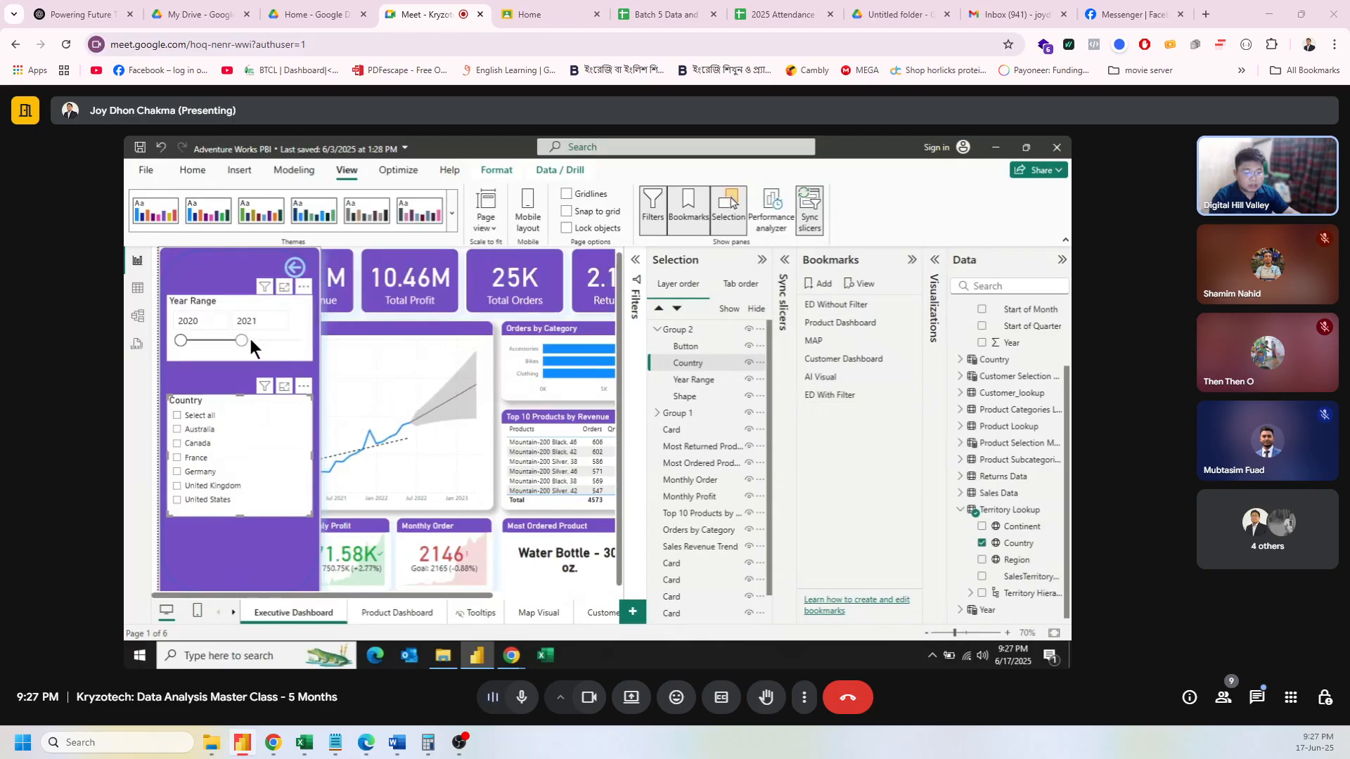
pyautogui.keyDown('ctrl'); pyautogui.click(295, 268); pyautogui.keyUp('ctrl')
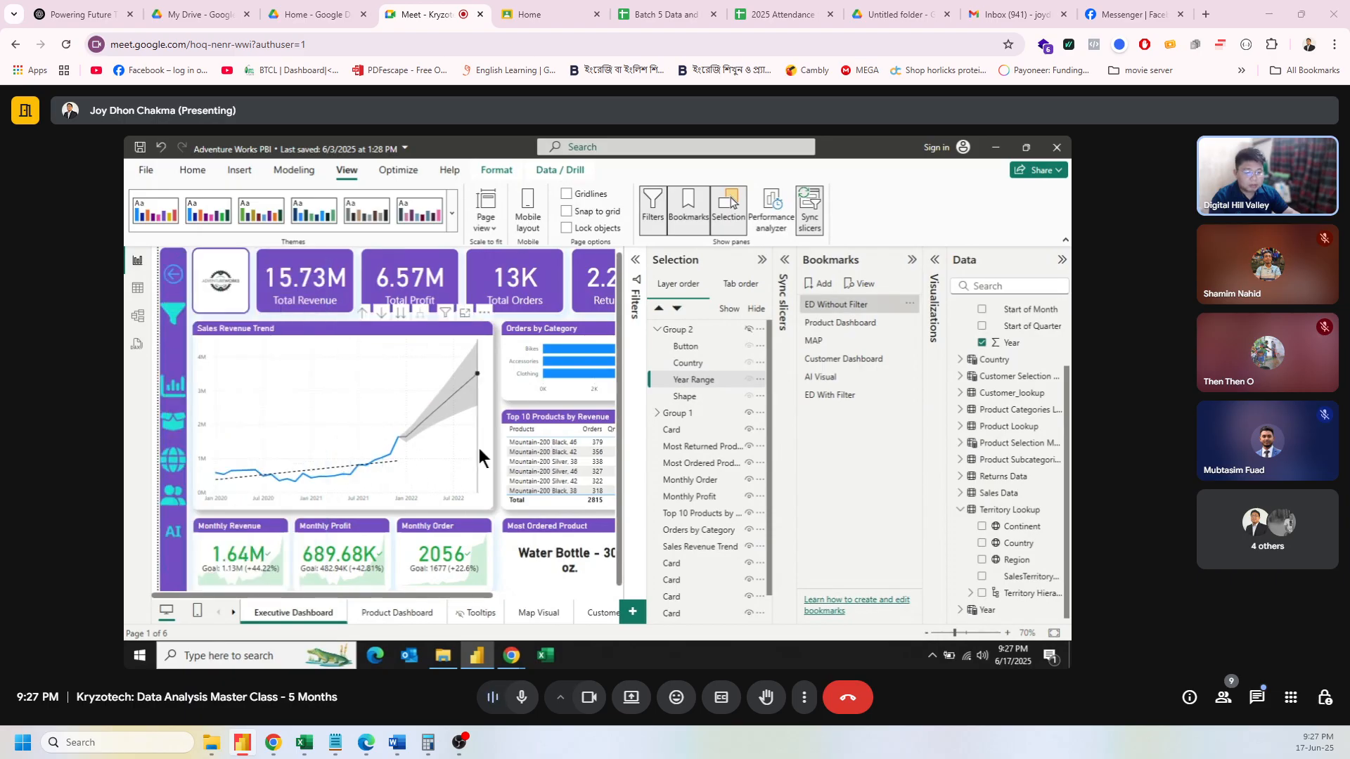
pyautogui.moveTo(479, 448)
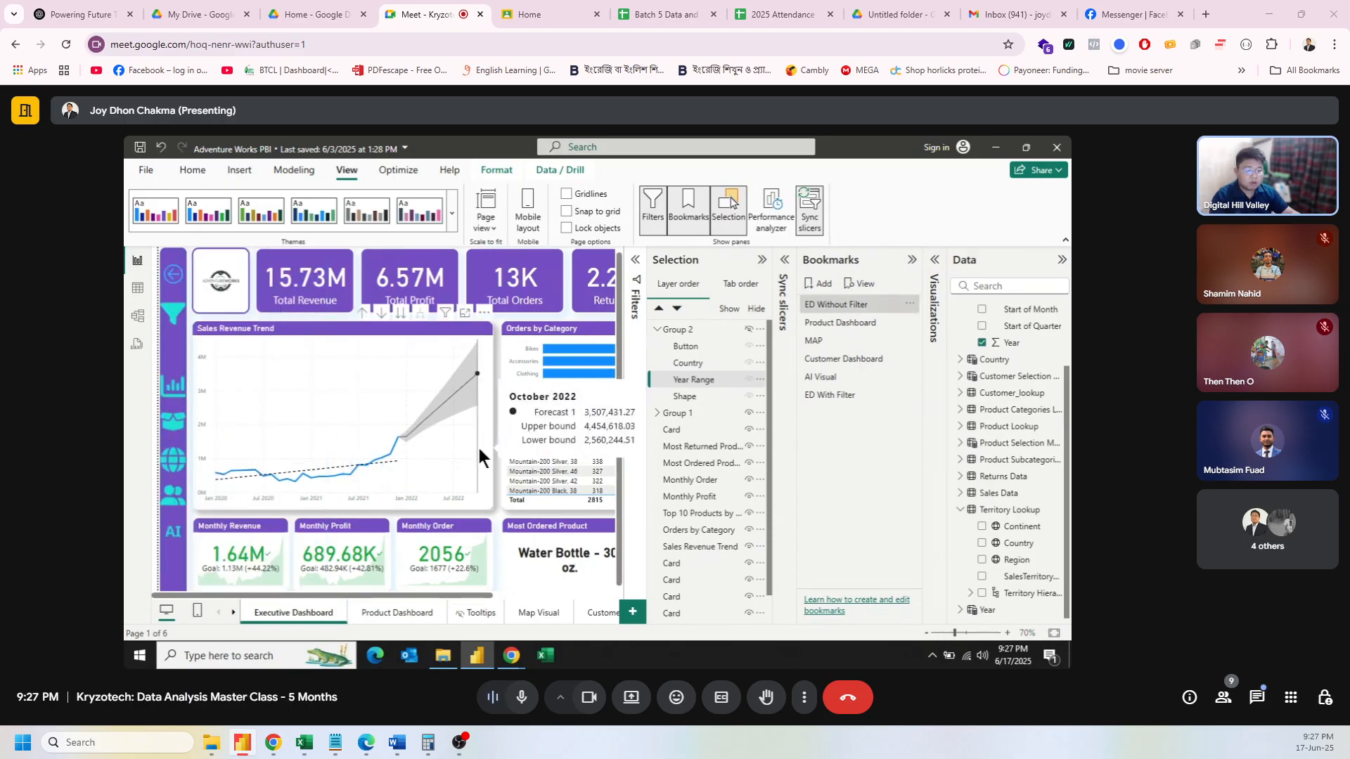
# Step: Widen the Year Range back to 2020–2022 and collapse the Selection pane
pyautogui.keyDown('ctrl'); pyautogui.click(173, 312); pyautogui.keyUp('ctrl')
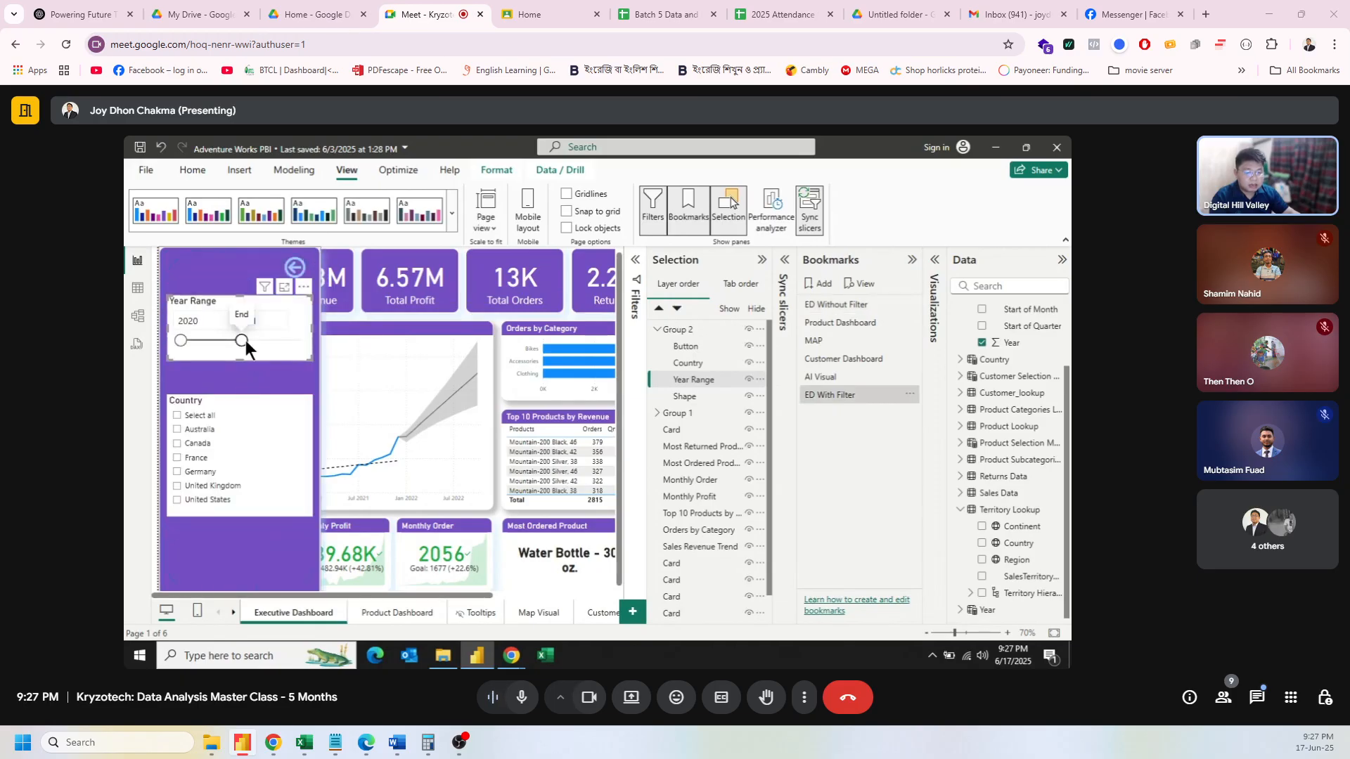
pyautogui.moveTo(246, 341); pyautogui.dragTo(322, 337)
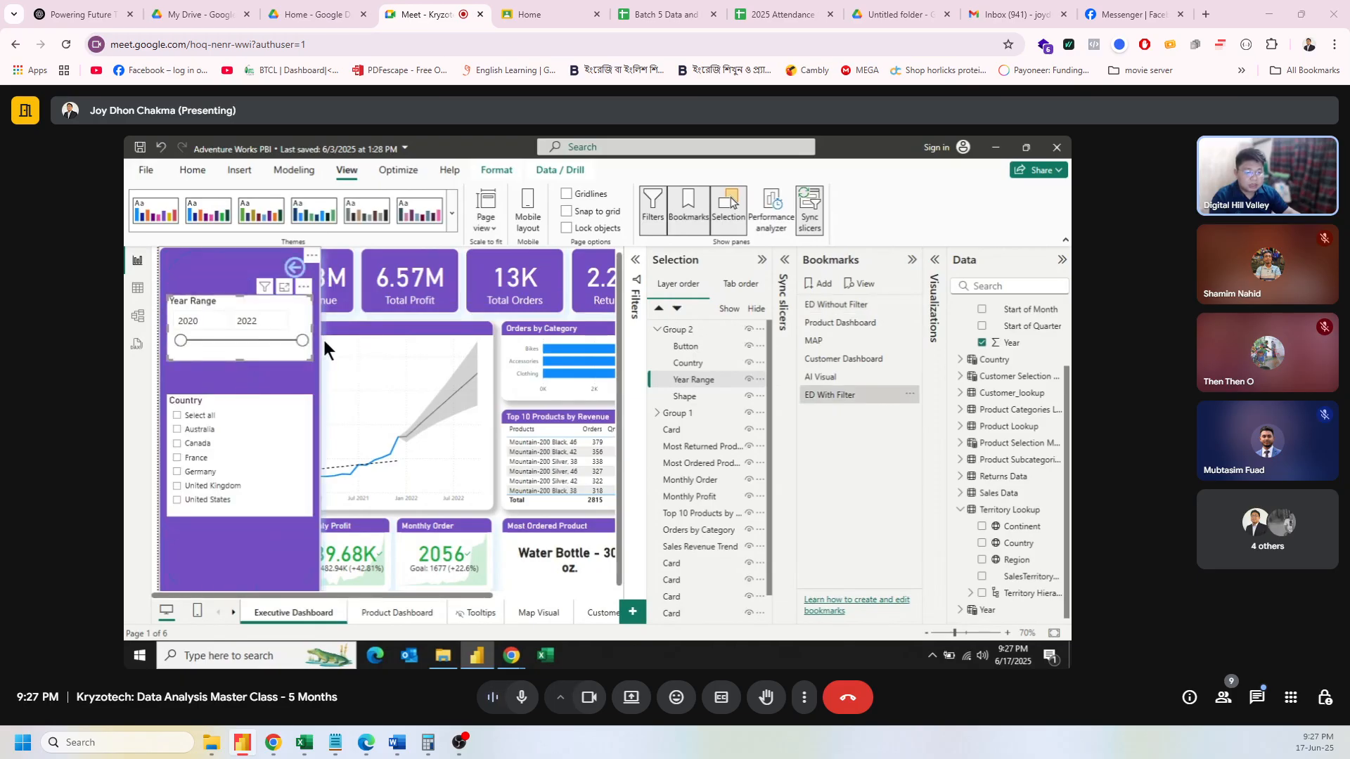
pyautogui.keyDown('ctrl'); pyautogui.click(294, 267); pyautogui.keyUp('ctrl')
pyautogui.click(251, 314)
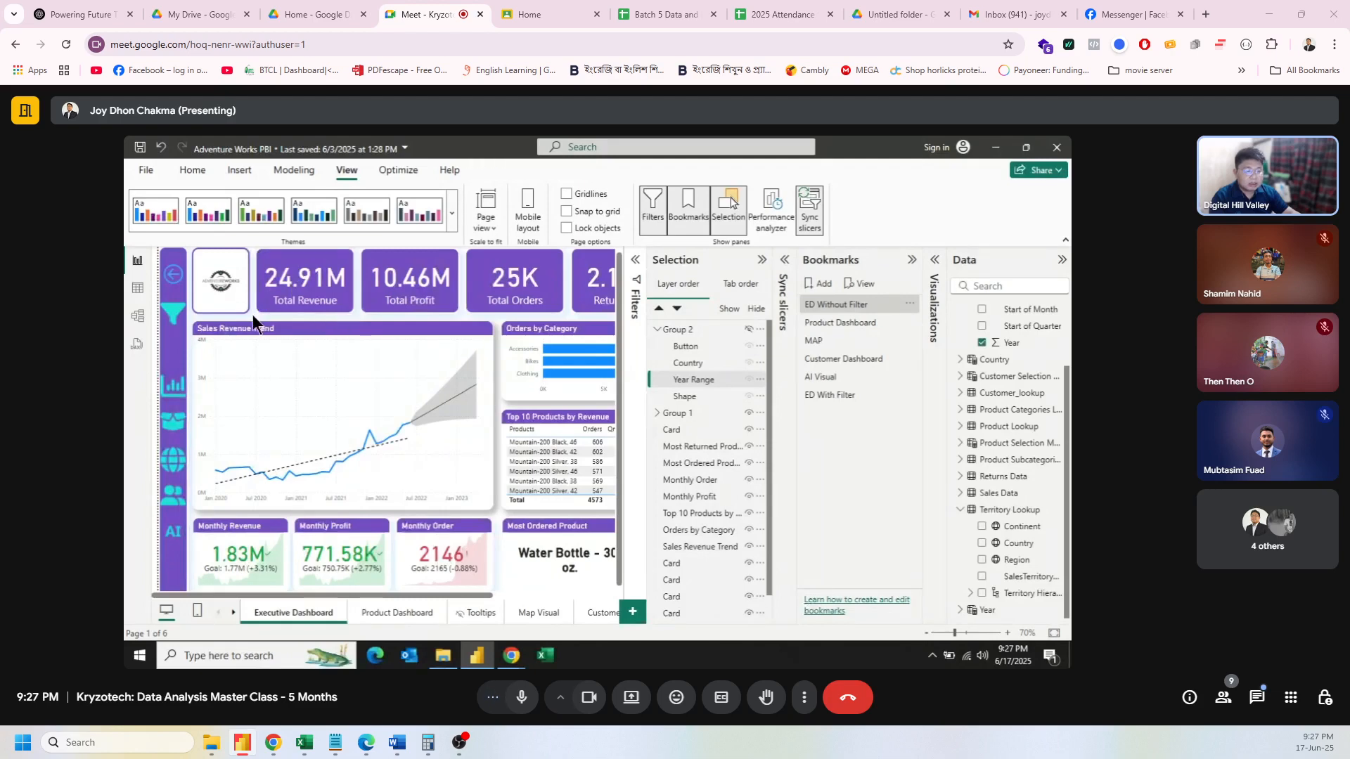
pyautogui.click(762, 260)
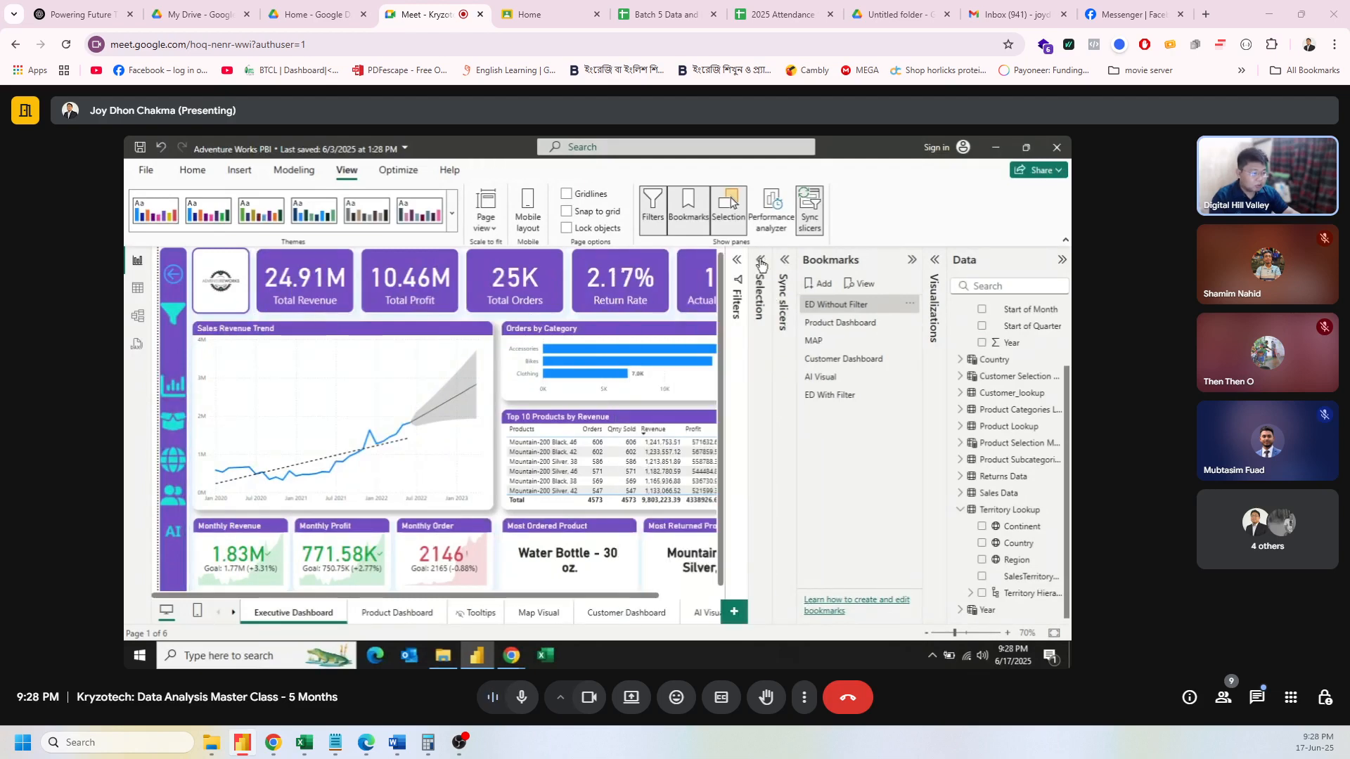
# Step: Collapse the Bookmarks pane so all KPI cards fit on the canvas
pyautogui.click(911, 262)
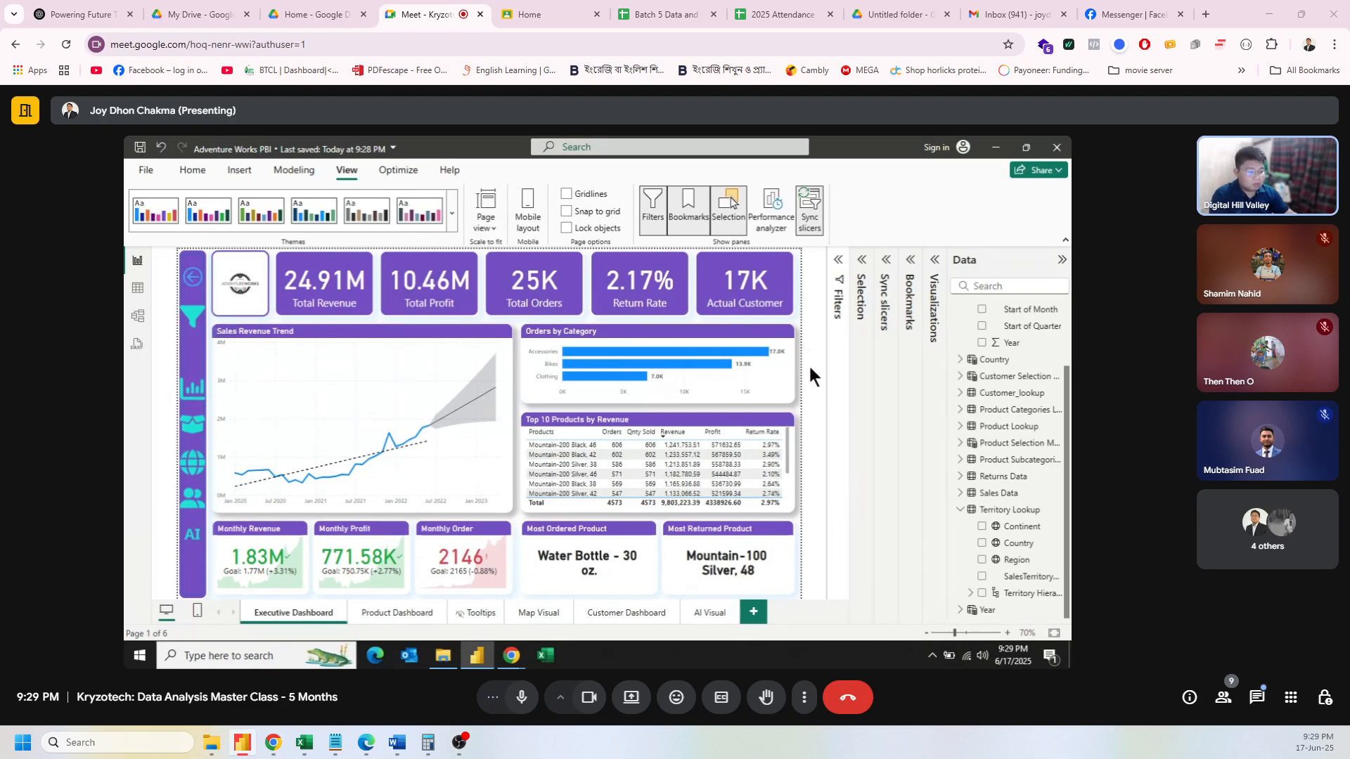
# Step: Close the AI – 250 × 250px Canva tab in Chrome, leaving a blank tab, and return to Power BI
pyautogui.moveTo(511, 655)
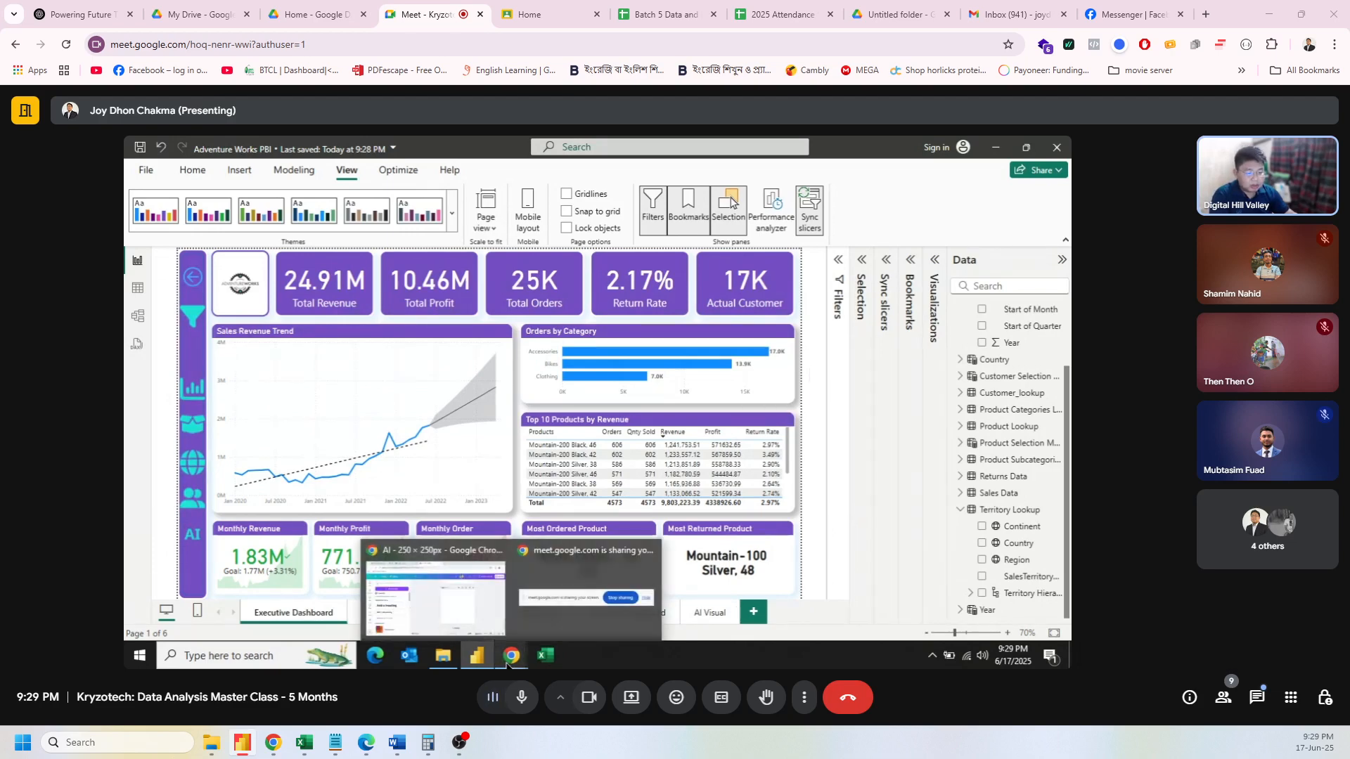
pyautogui.click(453, 588)
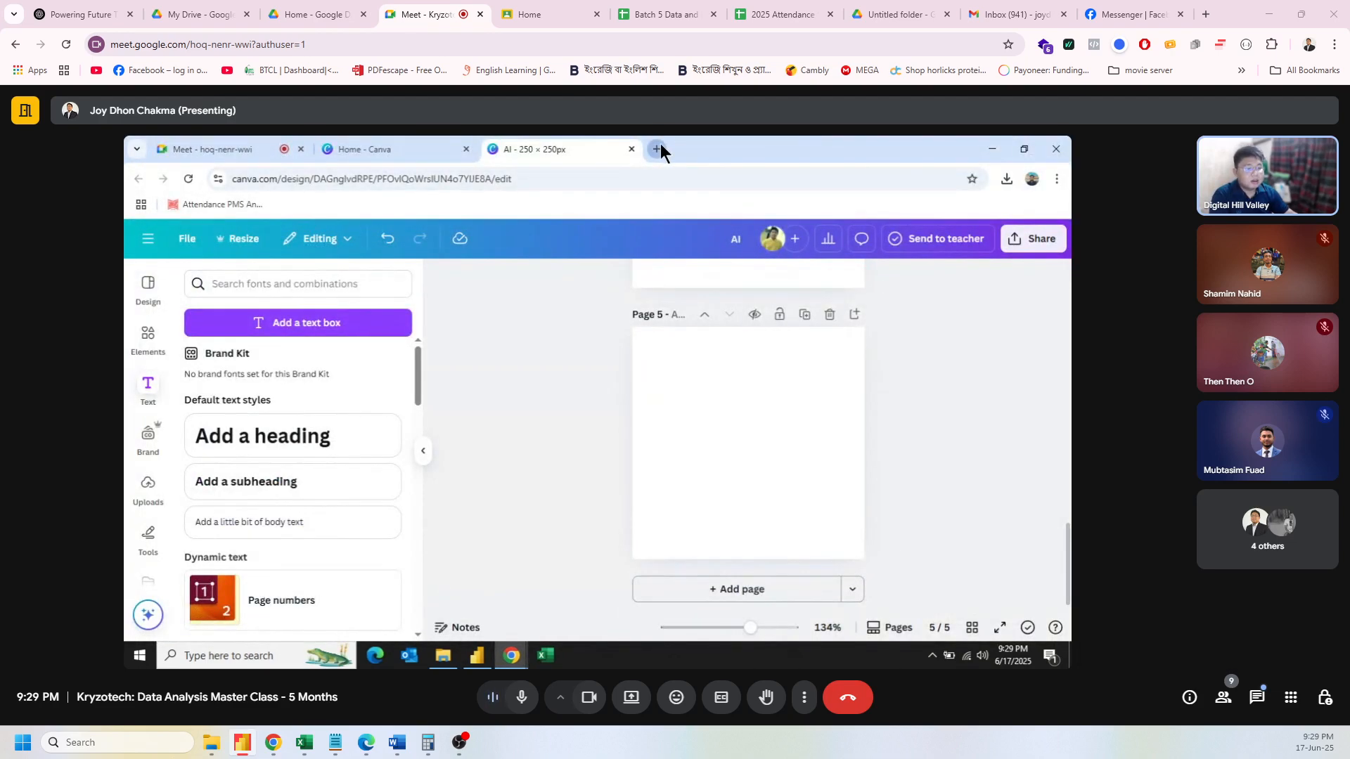
pyautogui.click(660, 144)
pyautogui.click(631, 149)
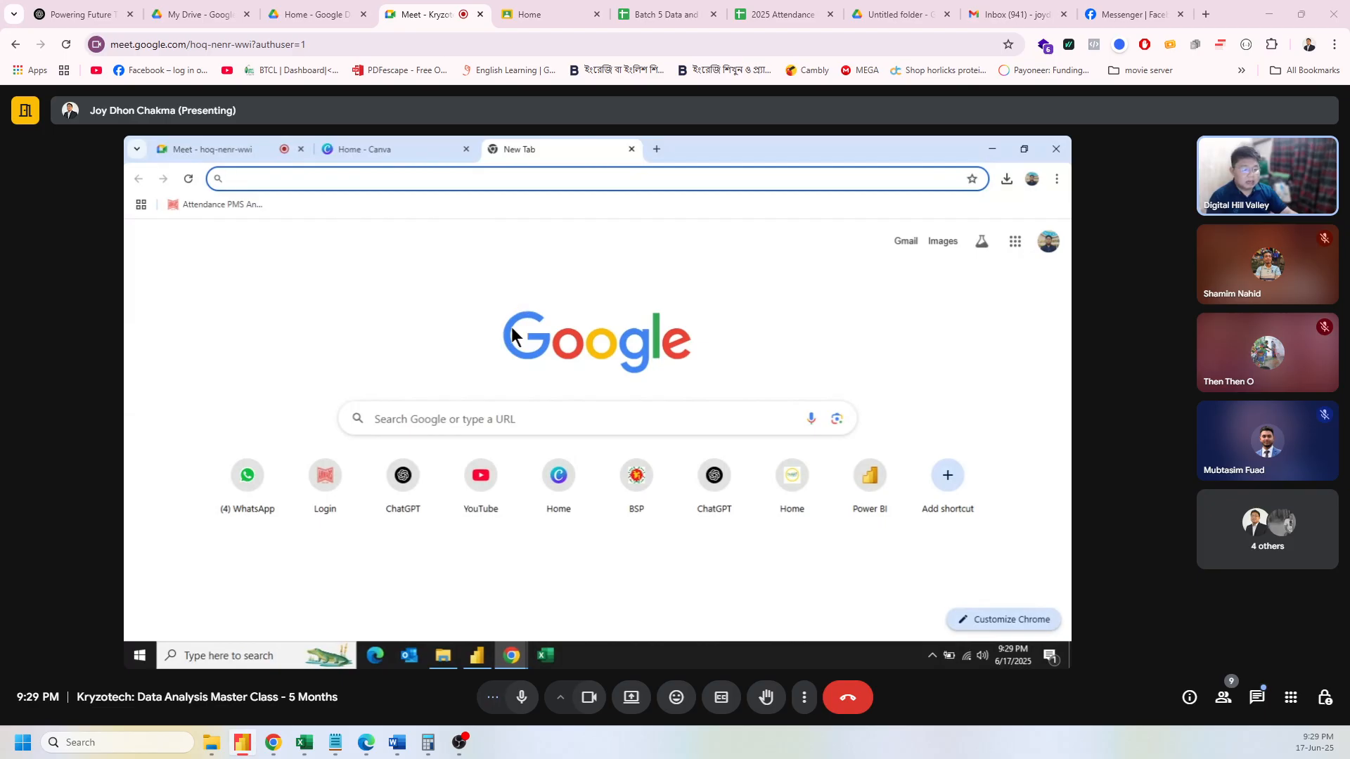
pyautogui.click(478, 655)
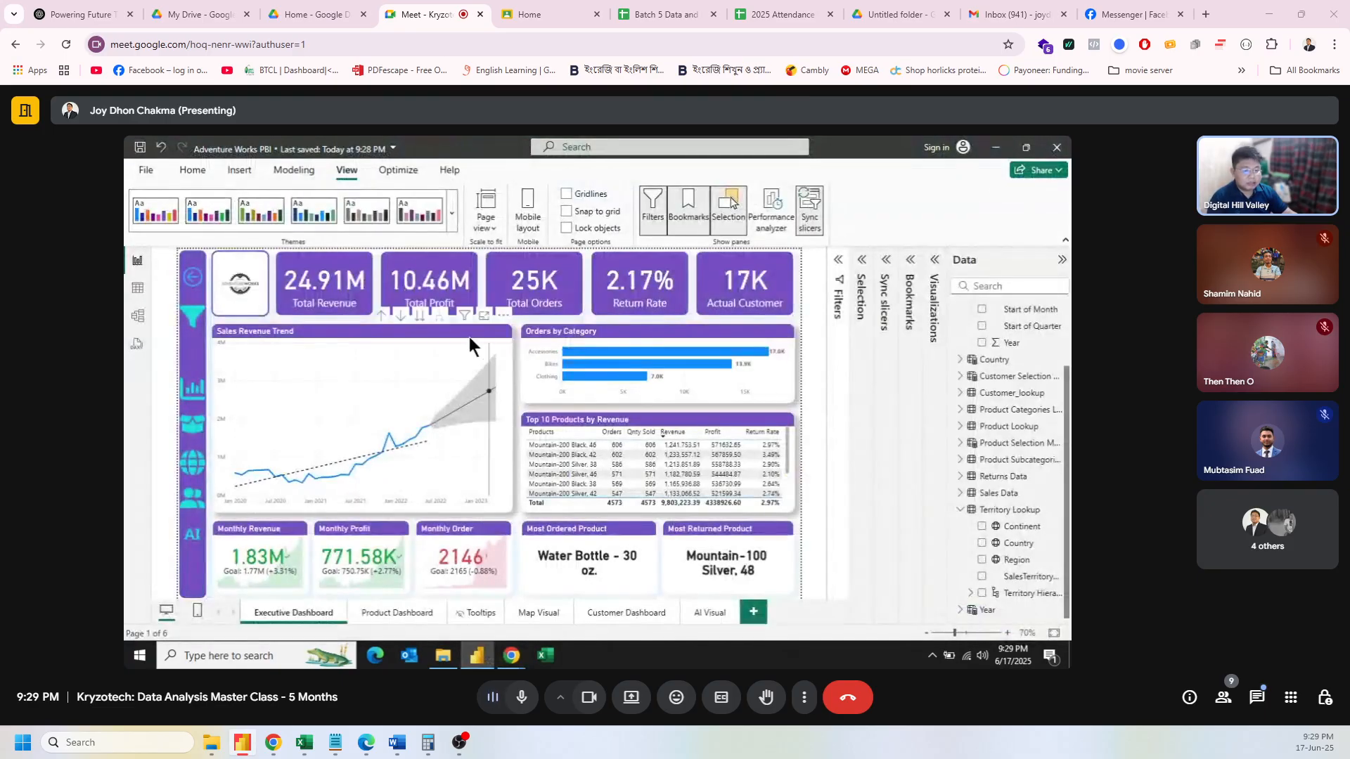
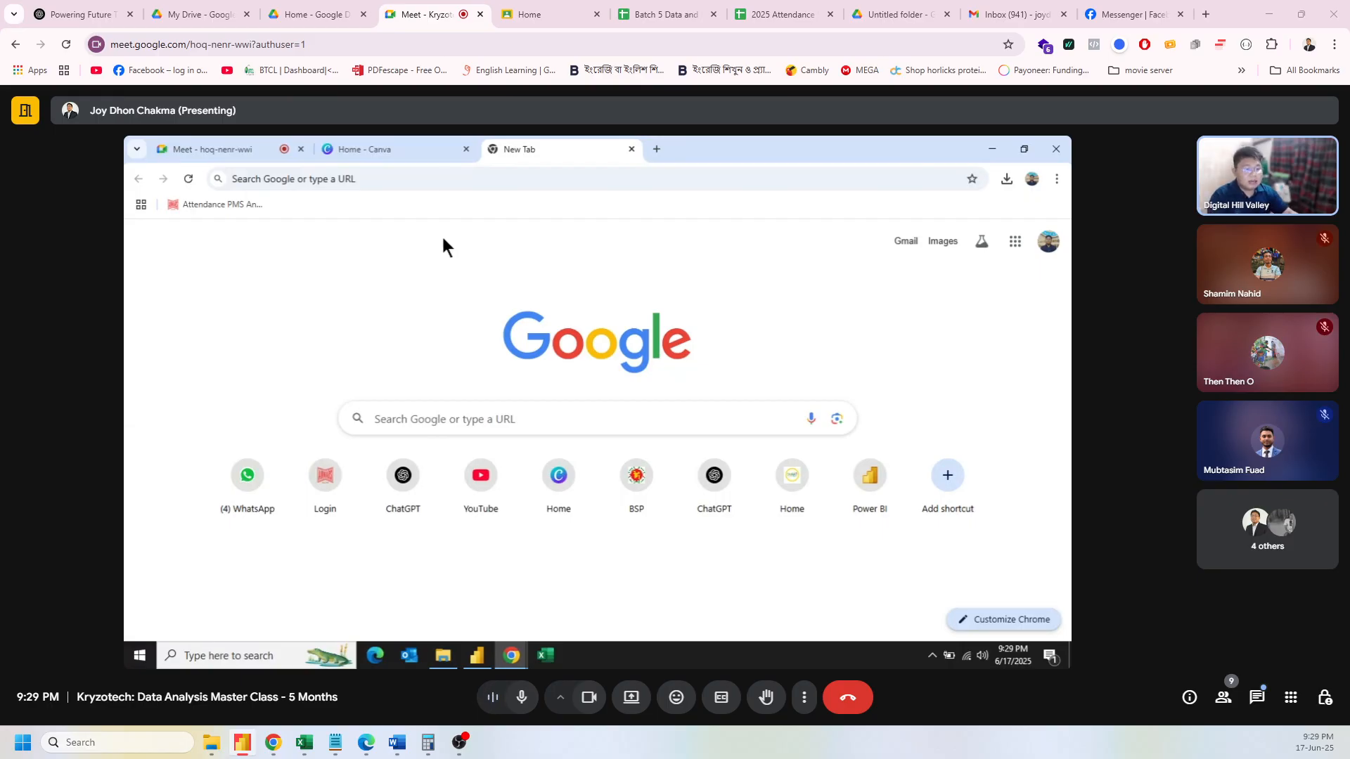
# Step: Google 'microsoft 365 e5 trial' and open Microsoft's 'Explore Microsoft 365 for free' trial page
pyautogui.click(439, 177)
pyautogui.write('mic')
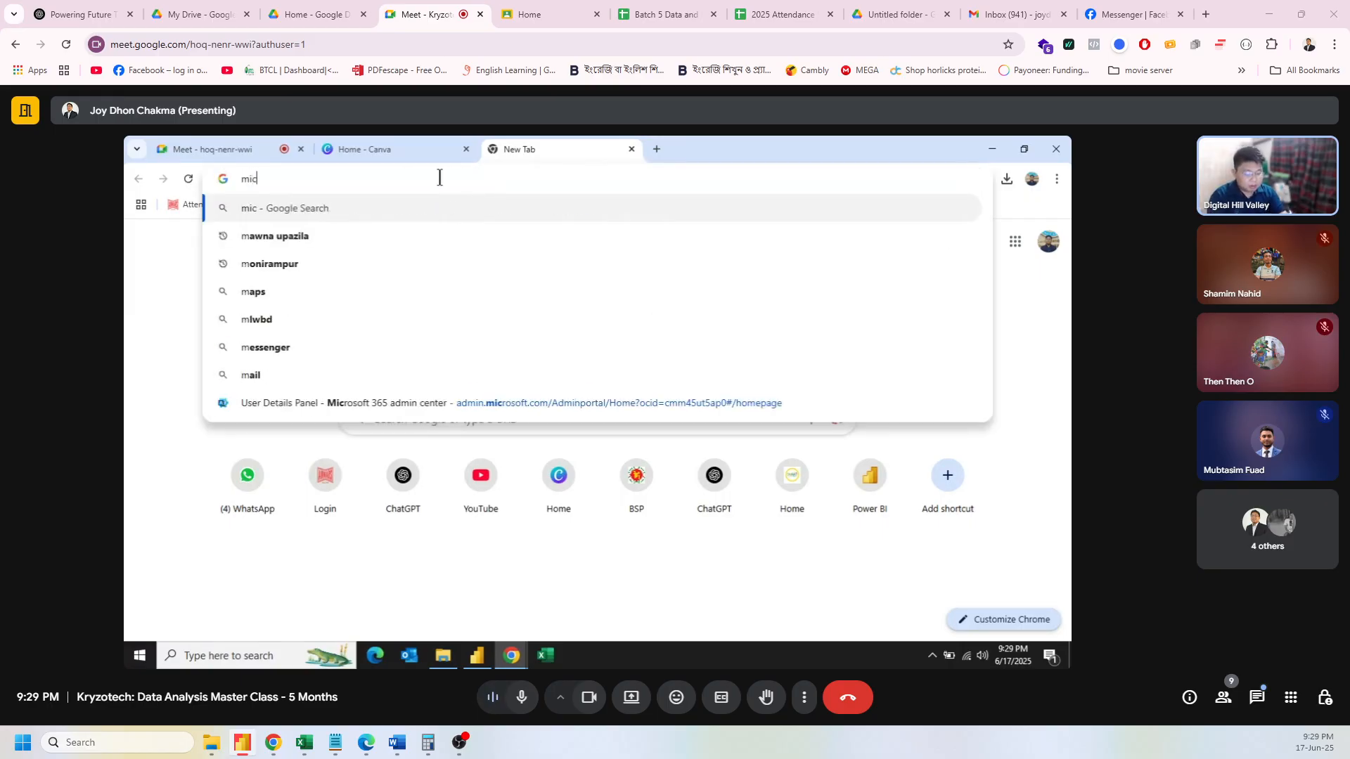
pyautogui.write('rosoft ')
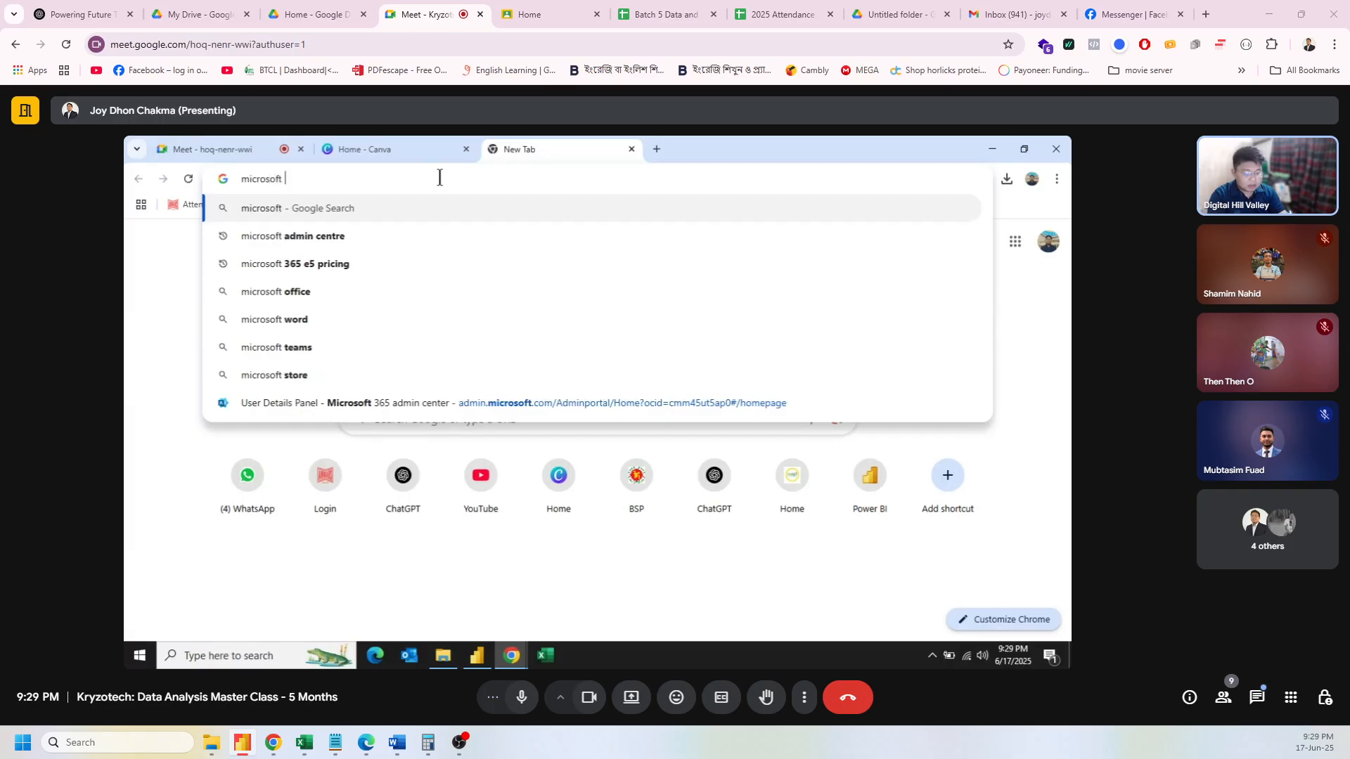
pyautogui.write('365 ')
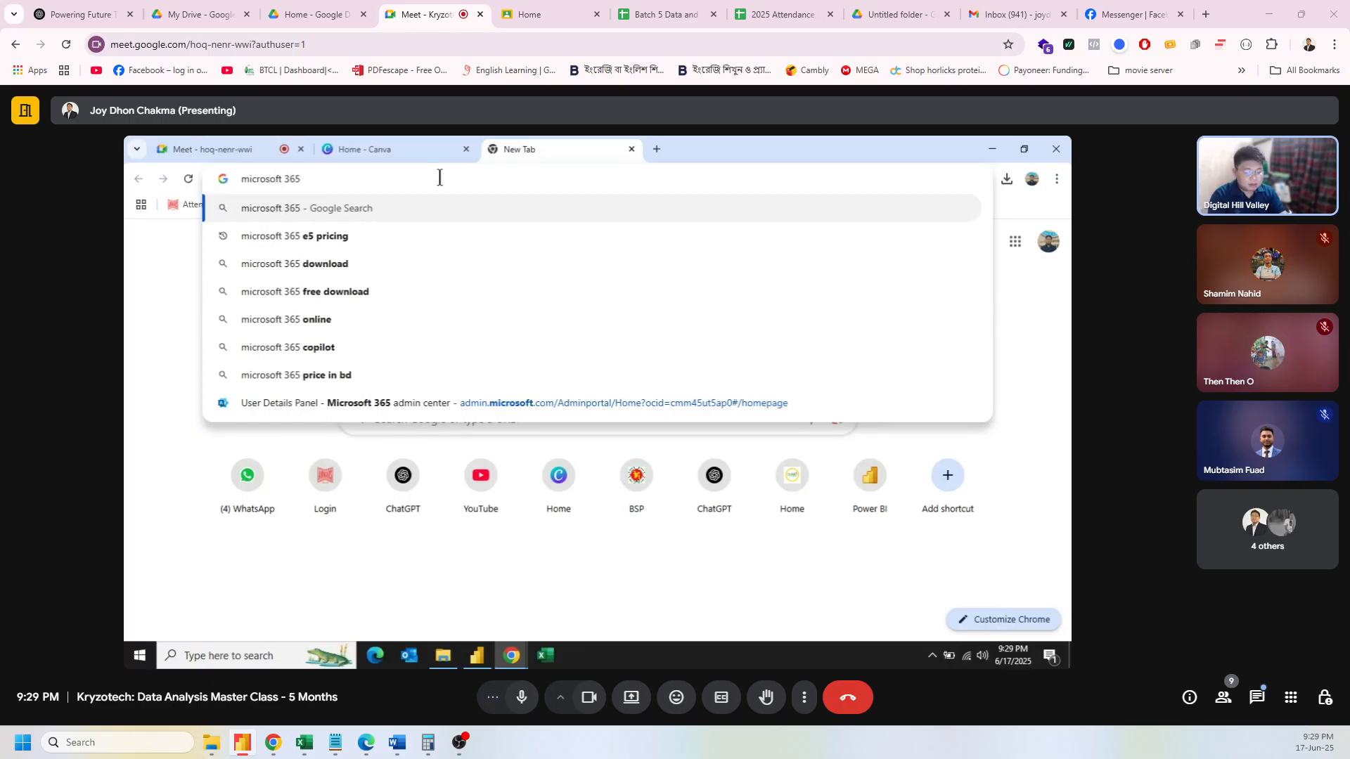
pyautogui.write('e5')
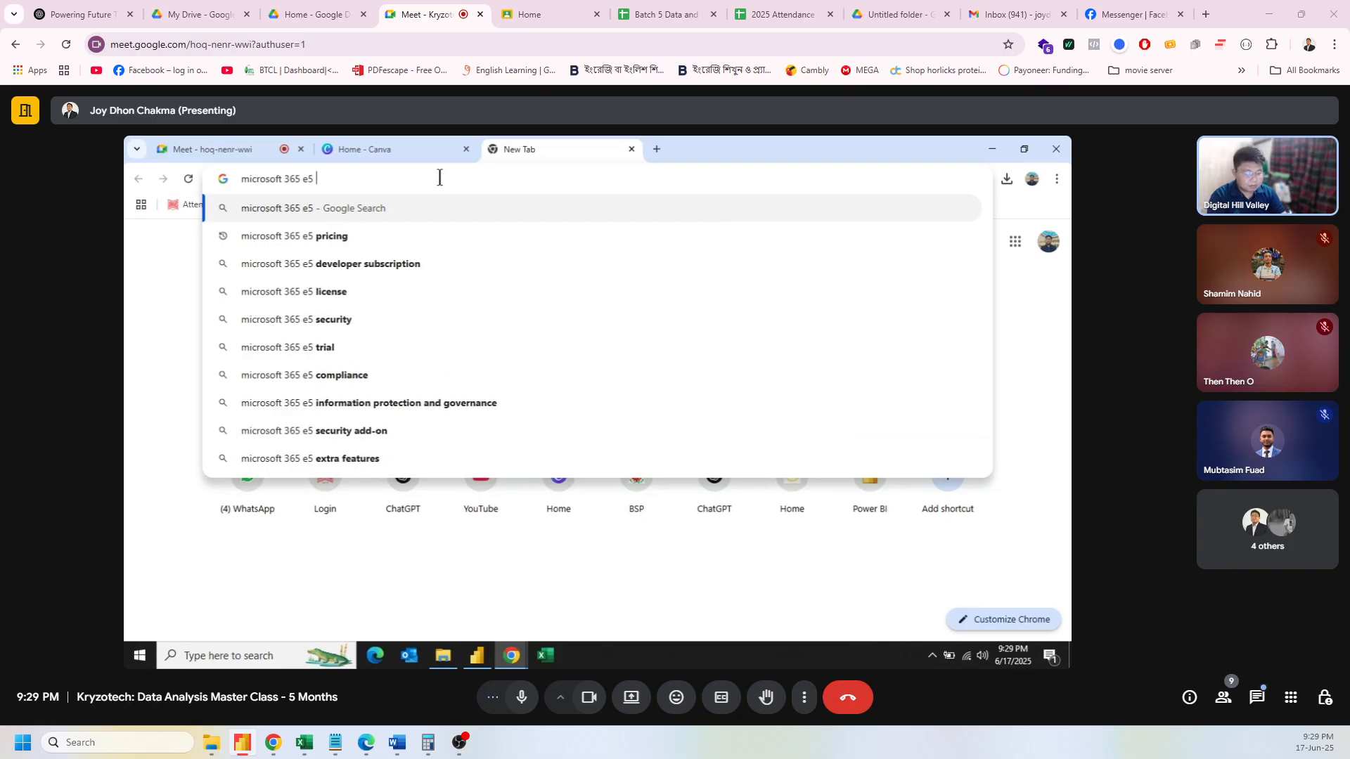
pyautogui.write(' trial')
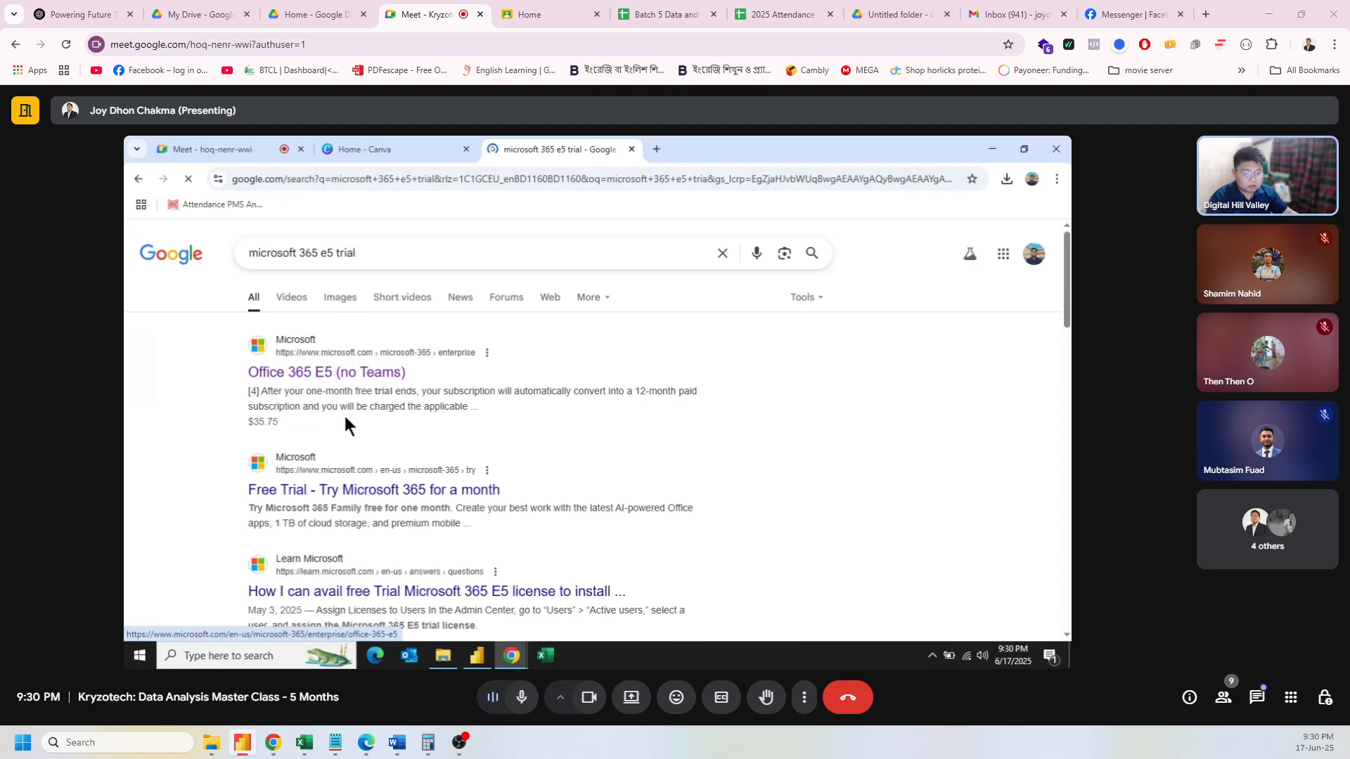
pyautogui.click(340, 492)
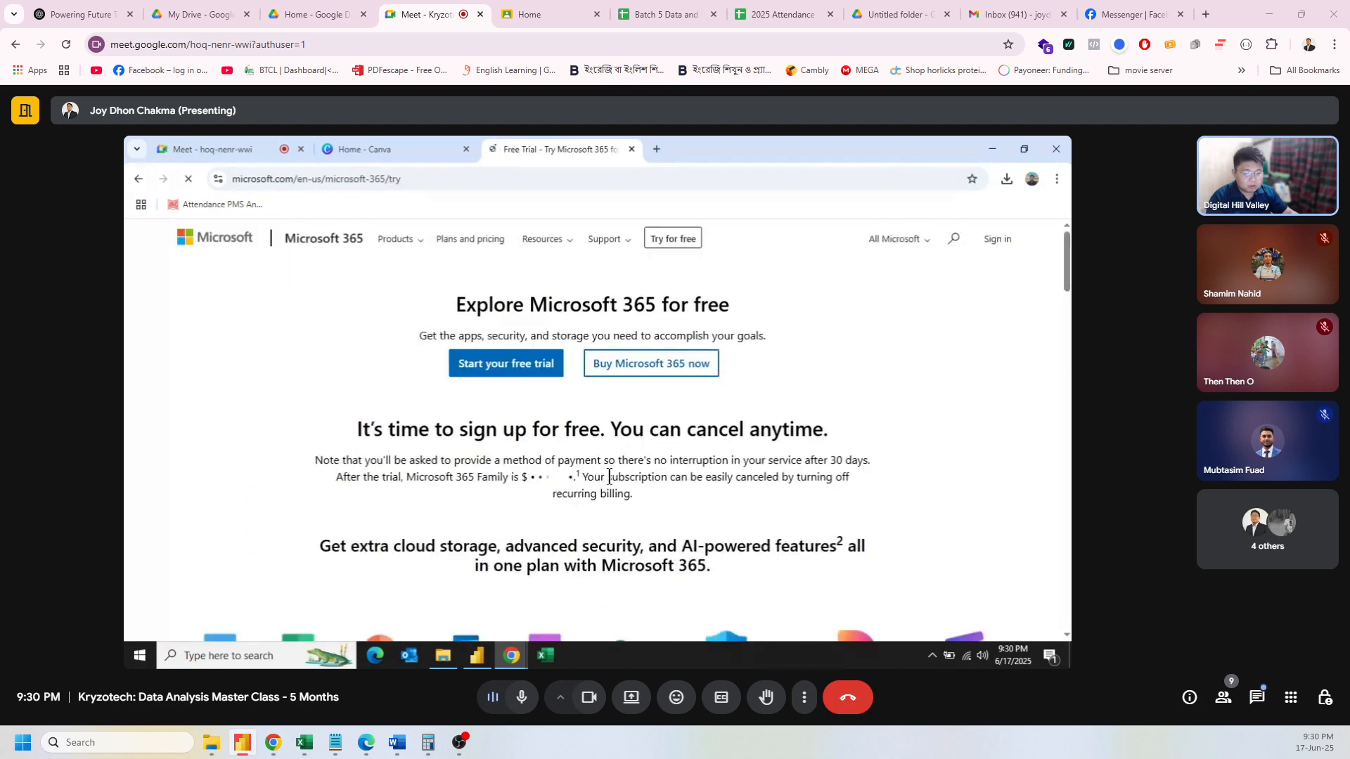
# Step: Open Microsoft 365 enterprise pricing (E3 $33.75, E5 $54.75), then switch to the Office 365 plans
pyautogui.scroll(-10, 661, 486)
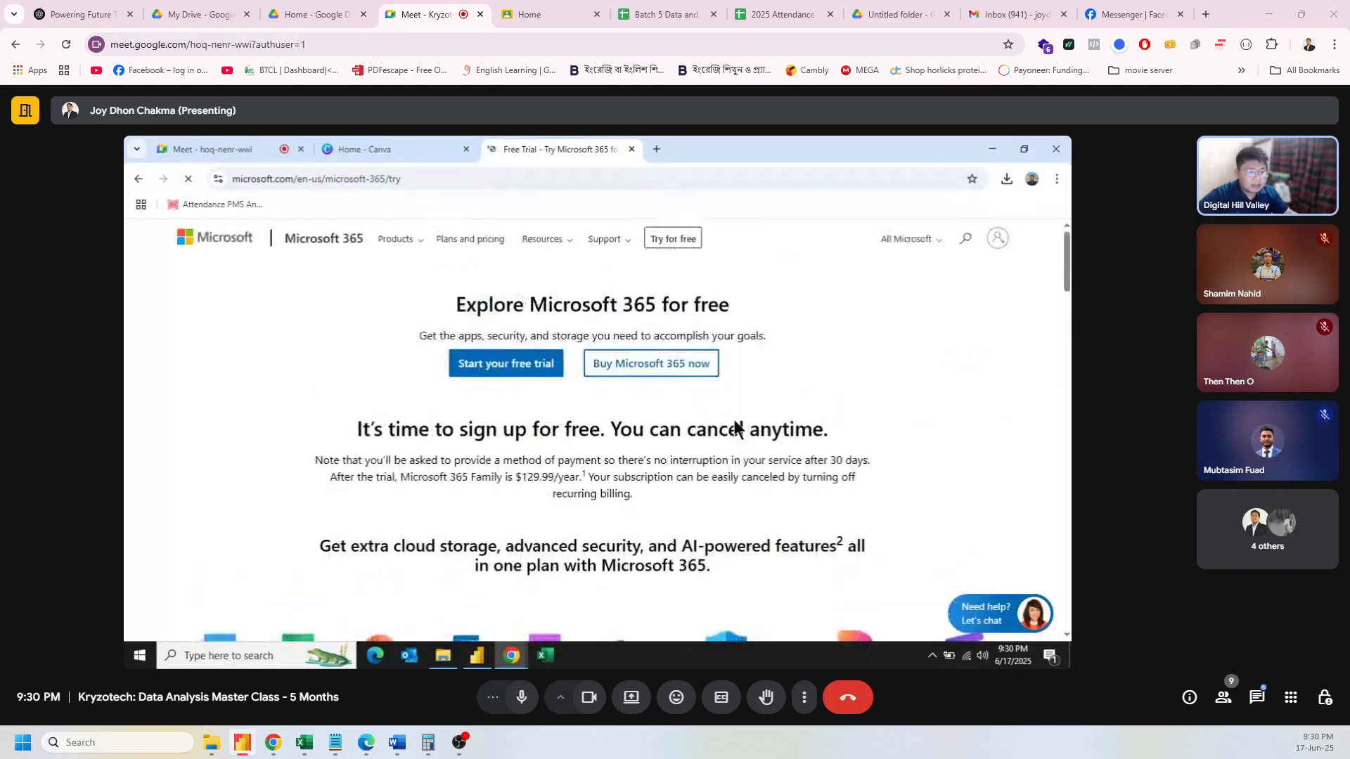
pyautogui.click(411, 243)
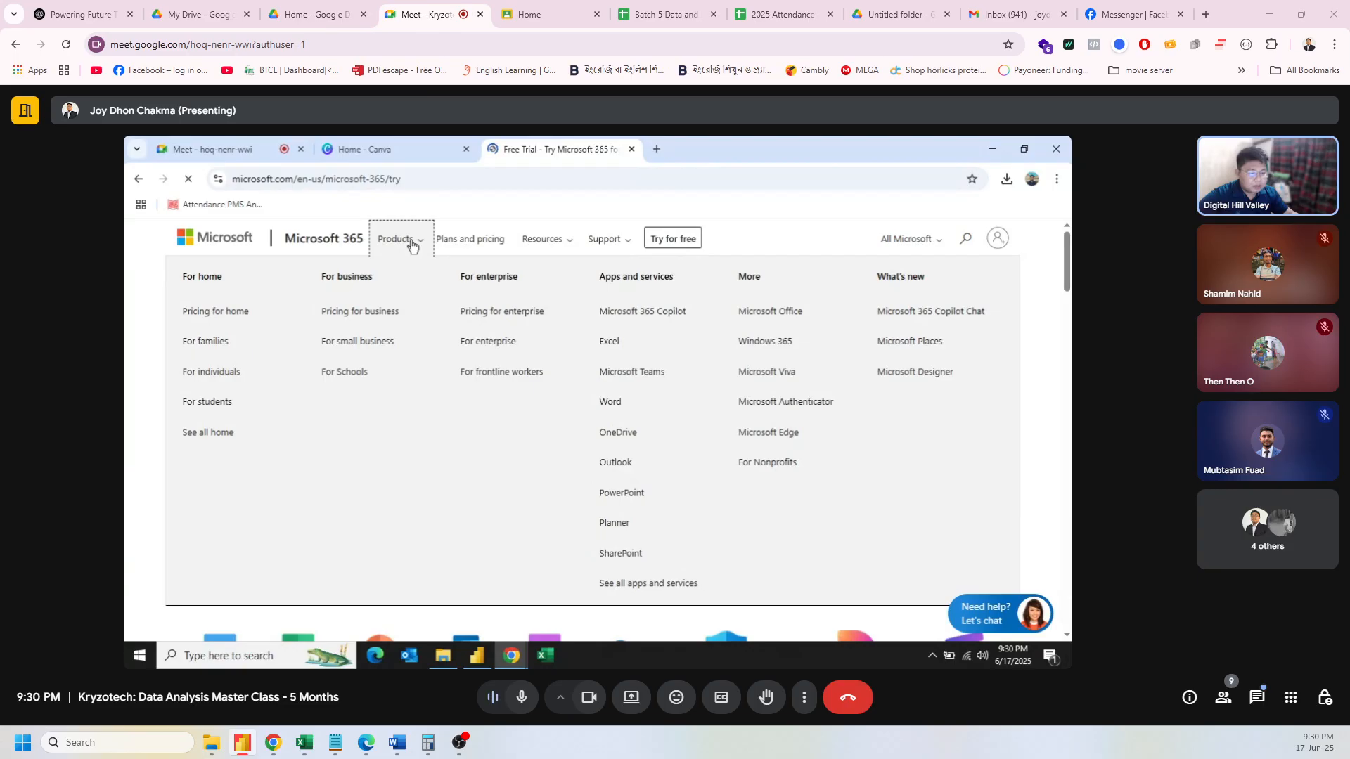
pyautogui.click(501, 313)
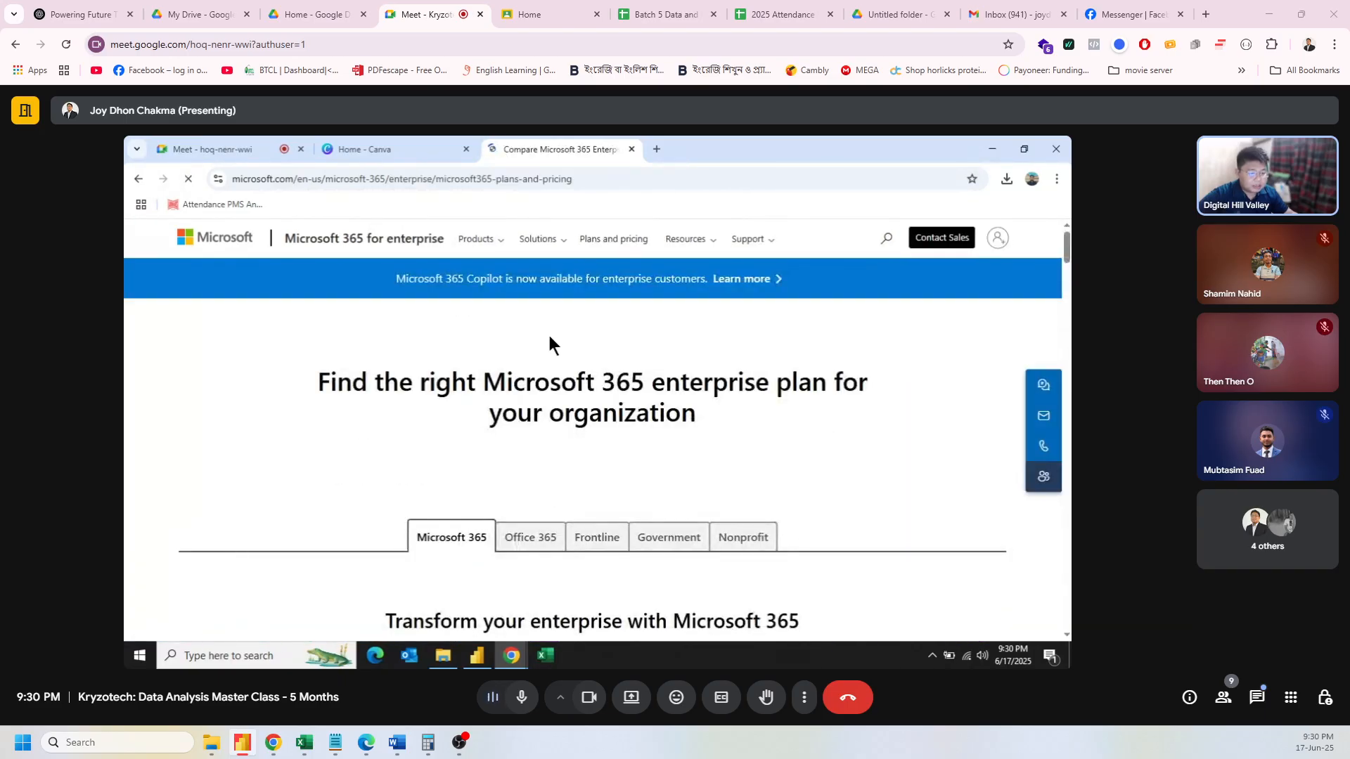
pyautogui.scroll(-3, 550, 341)
pyautogui.scroll(-2, 582, 386)
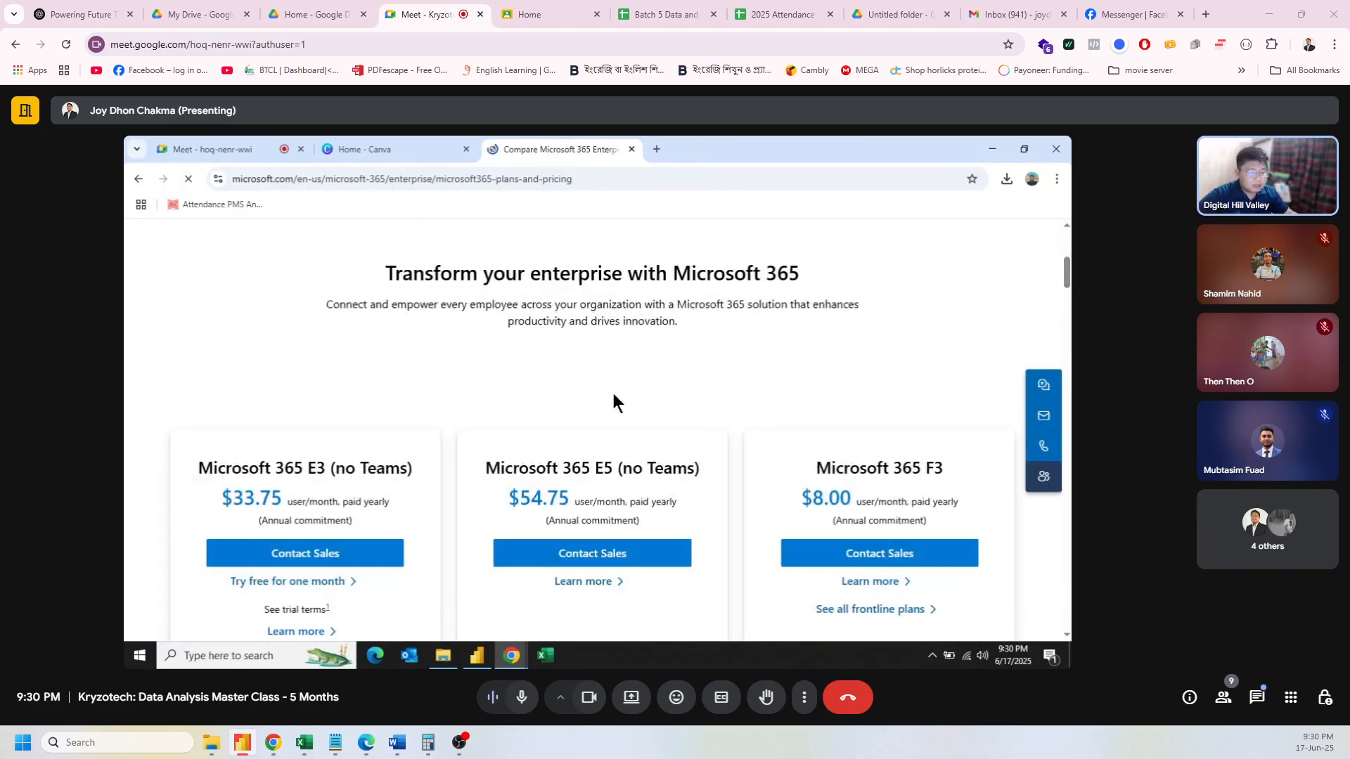
pyautogui.scroll(-1, 618, 413)
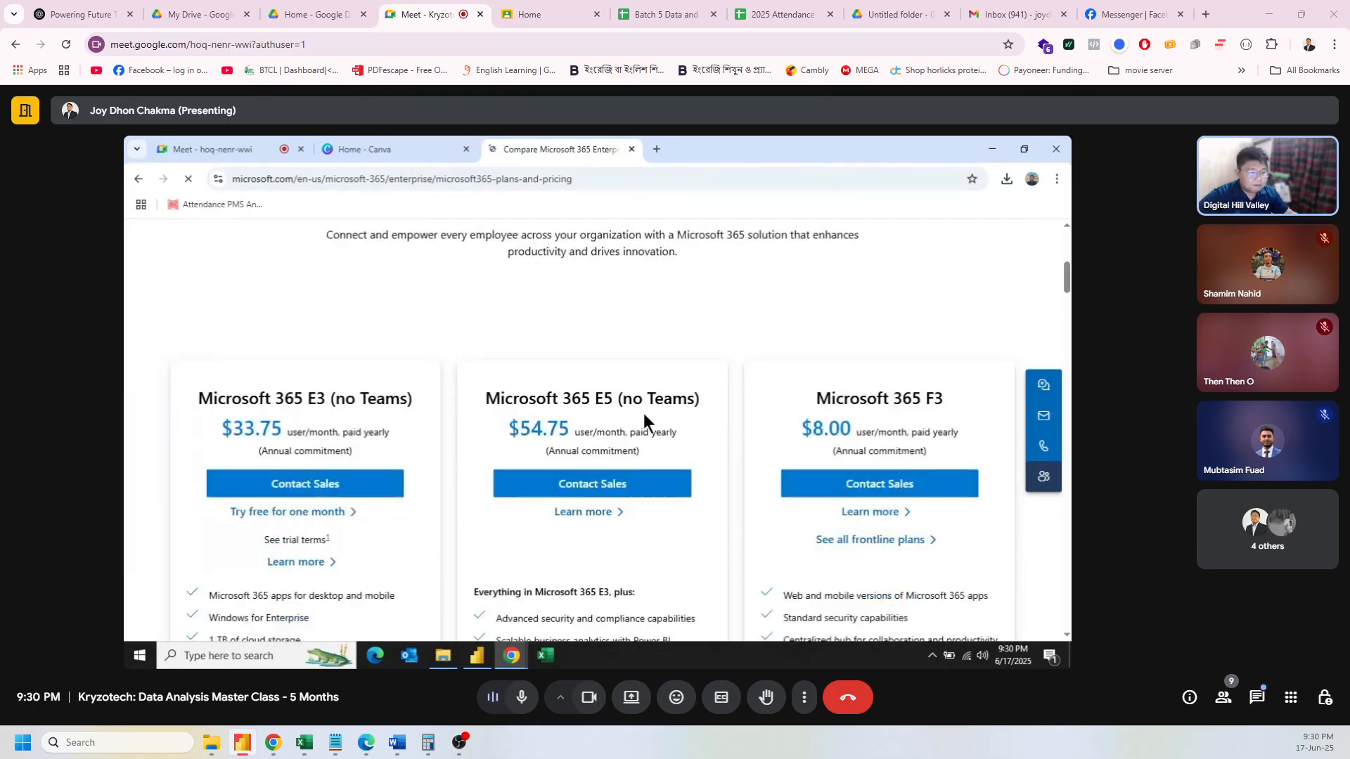
pyautogui.scroll(3, 644, 413)
pyautogui.scroll(1, 643, 417)
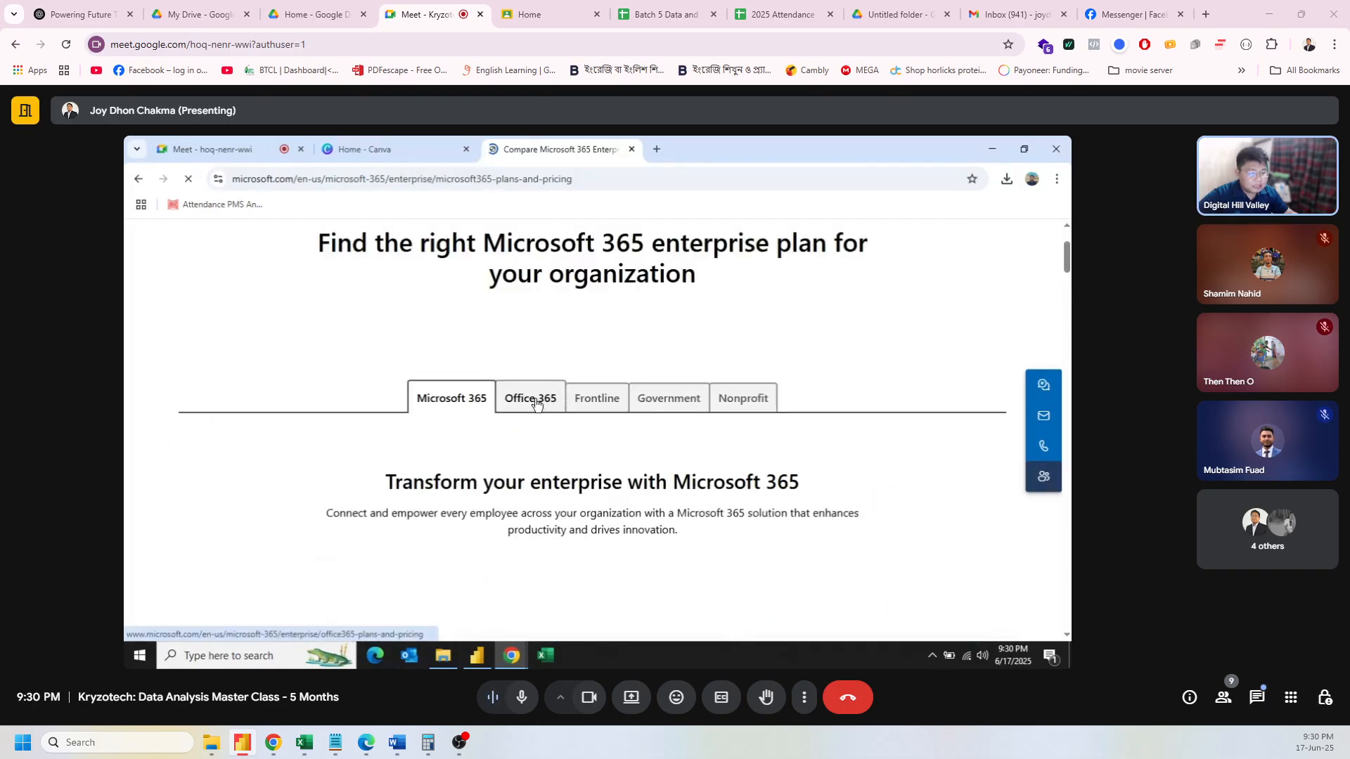
pyautogui.click(535, 402)
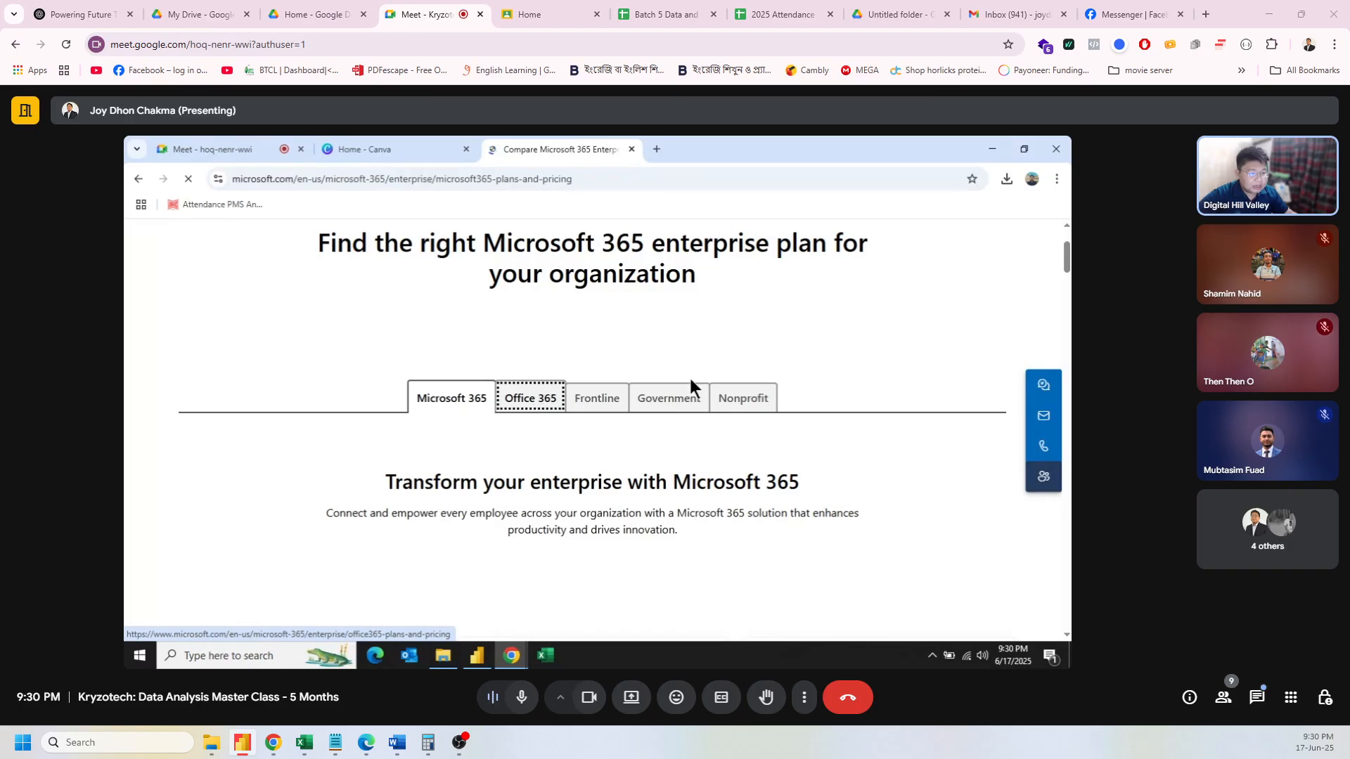
# Step: Scroll through the Office 365 E1 ($7.75), E3 ($20.75) and E5 ($35.75) plan cards and included apps
pyautogui.scroll(-4, 693, 382)
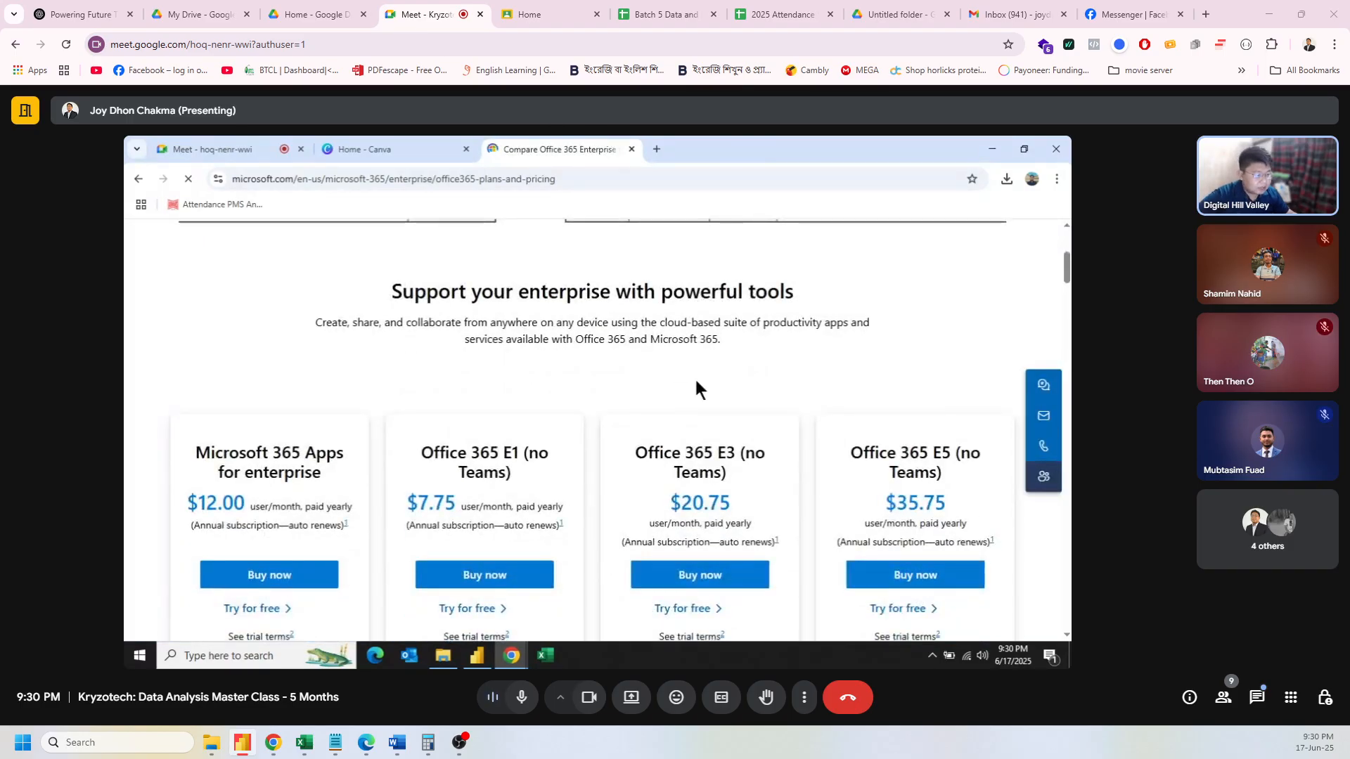
pyautogui.scroll(-2, 954, 483)
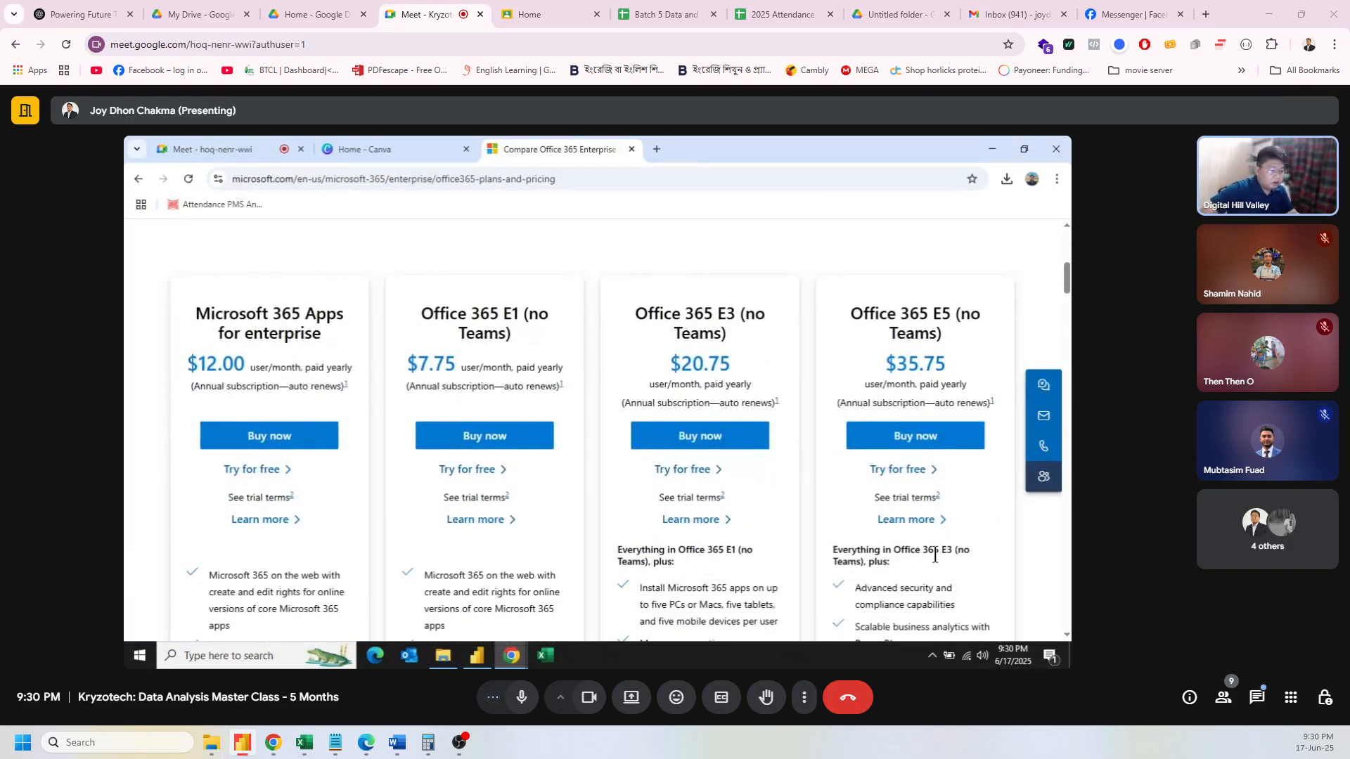
pyautogui.scroll(-1, 942, 520)
pyautogui.scroll(-5, 935, 554)
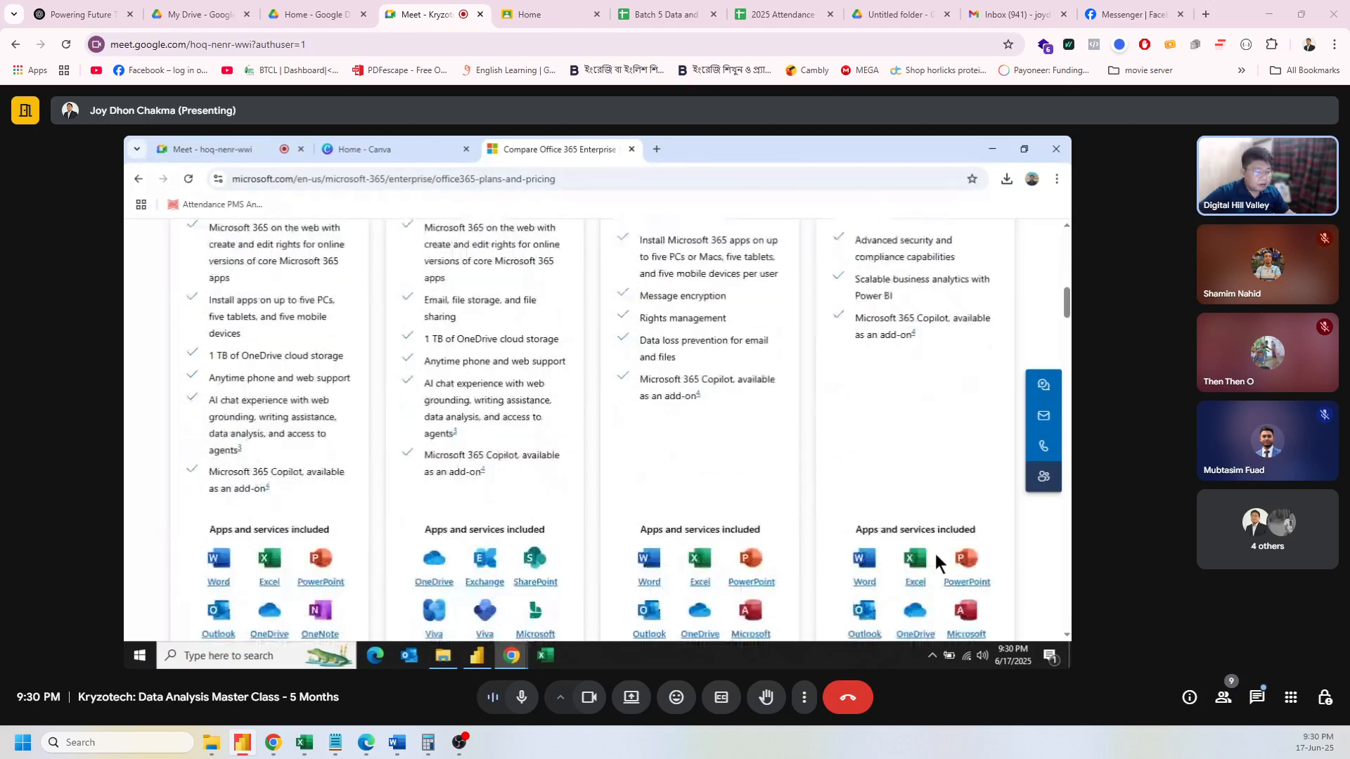
pyautogui.scroll(-4, 935, 554)
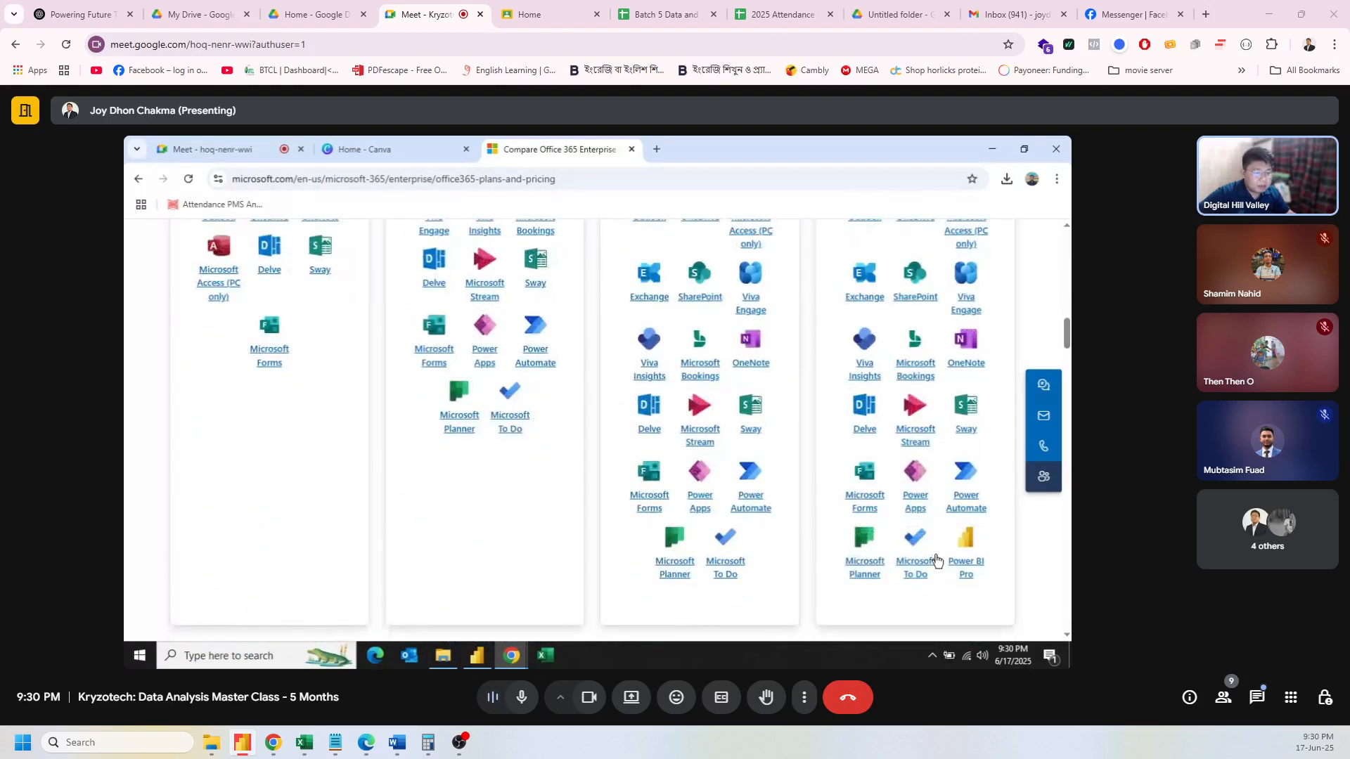
pyautogui.scroll(9, 398, 554)
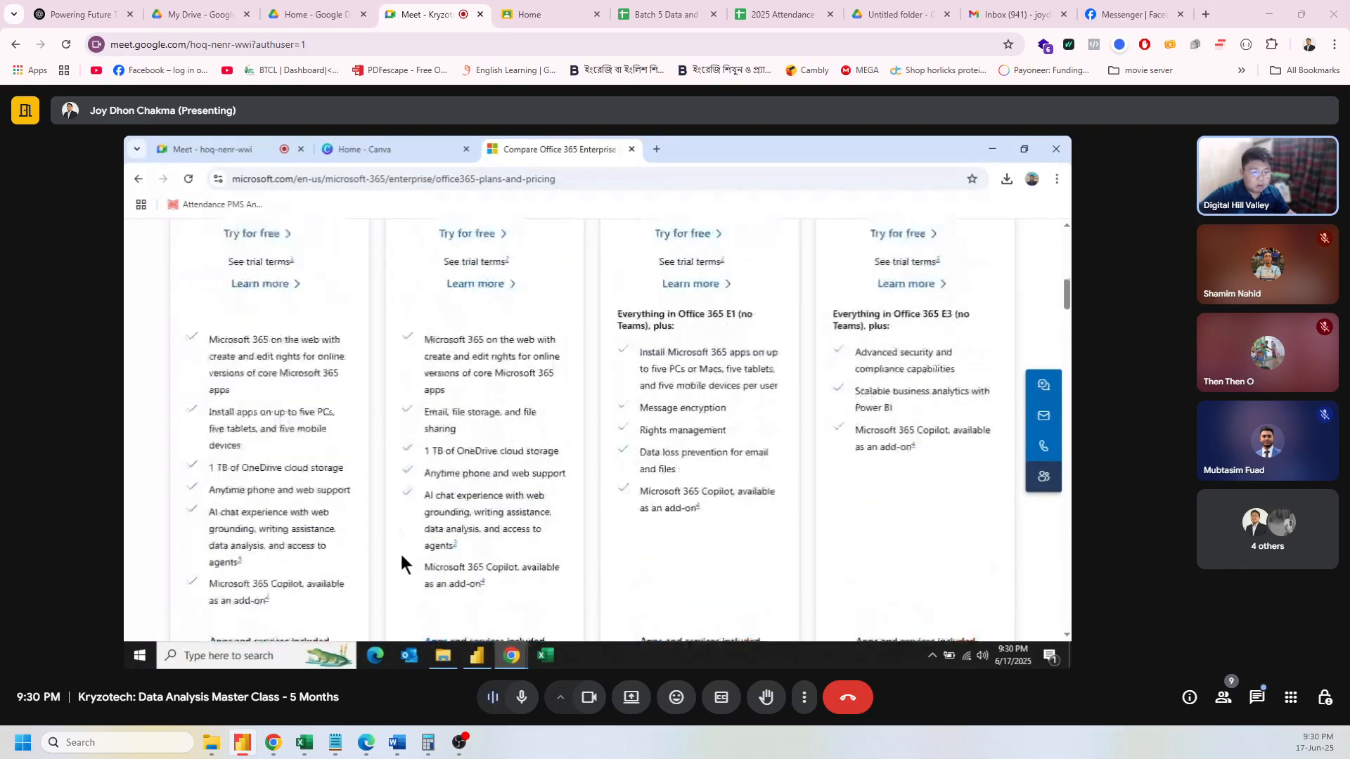
pyautogui.scroll(3, 401, 557)
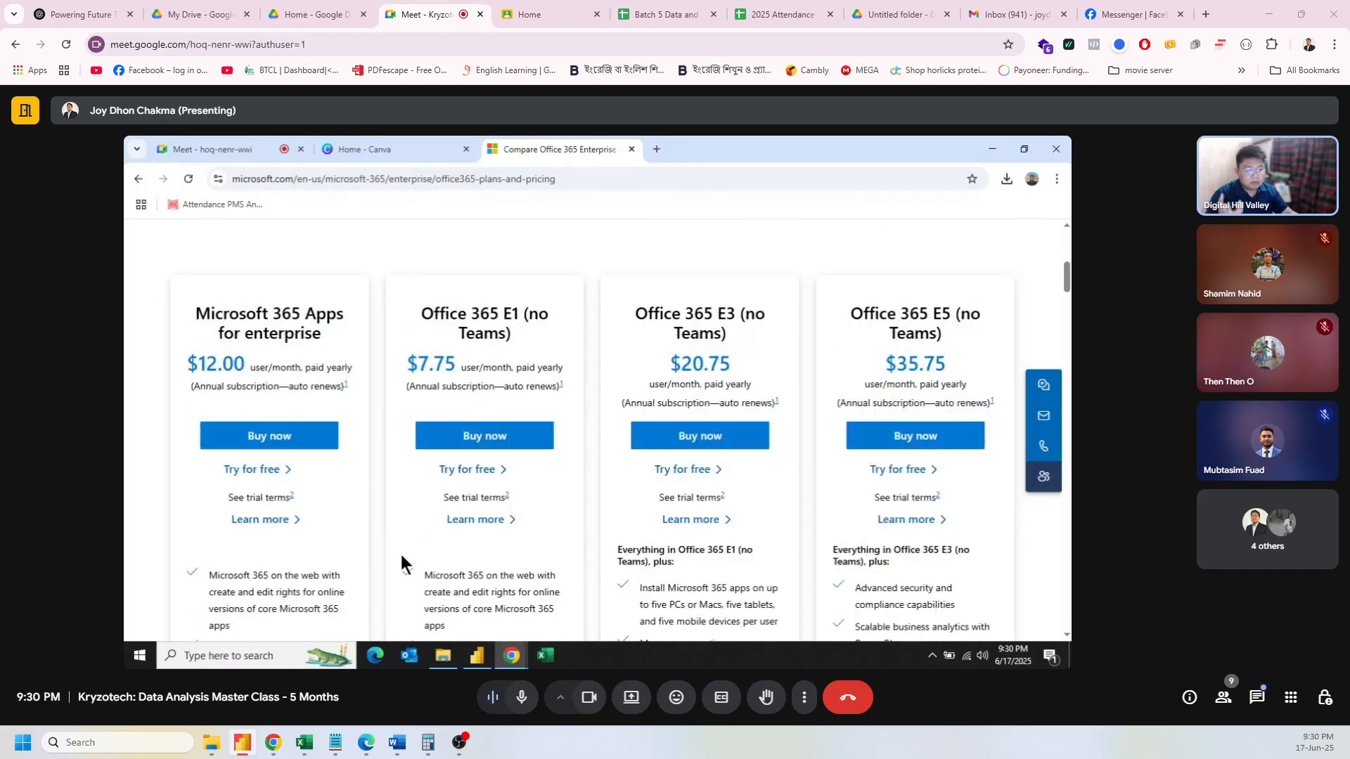
pyautogui.scroll(-9, 404, 546)
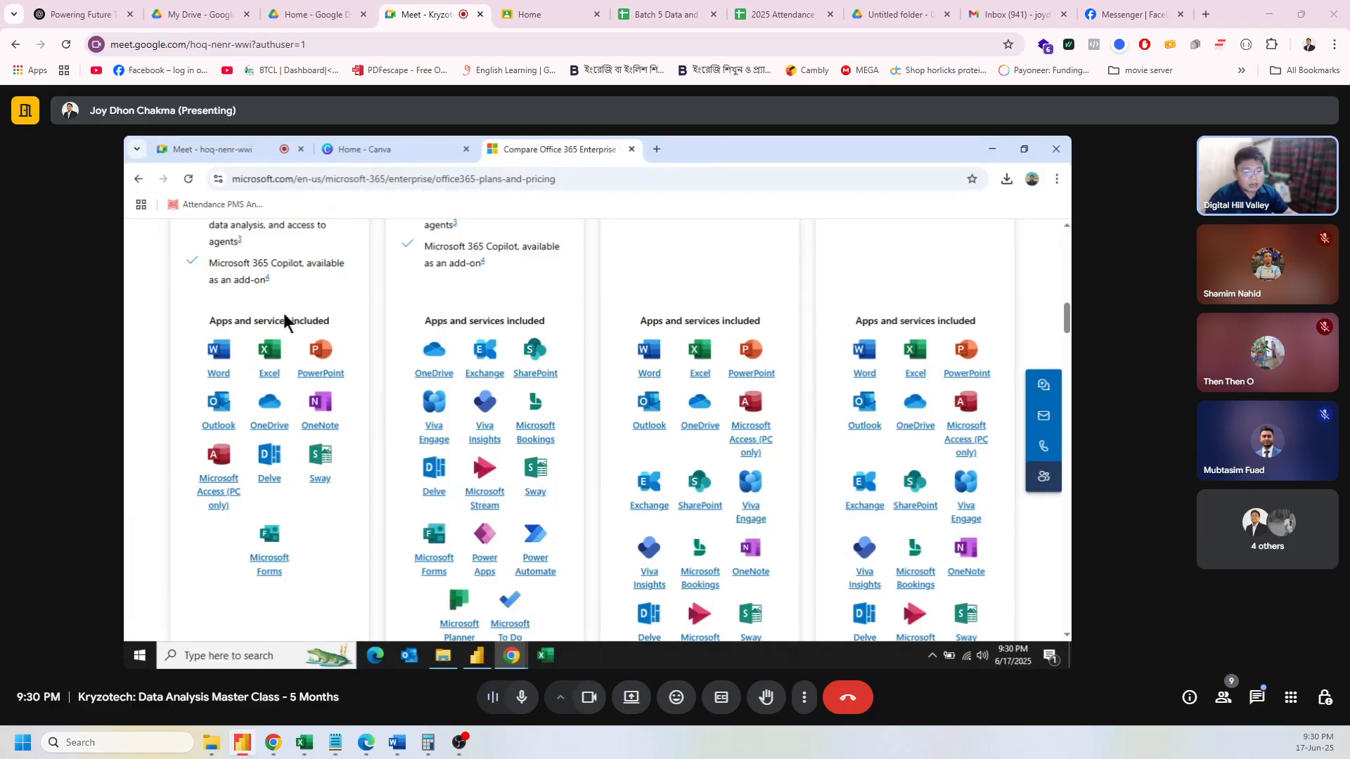
pyautogui.scroll(8, 289, 311)
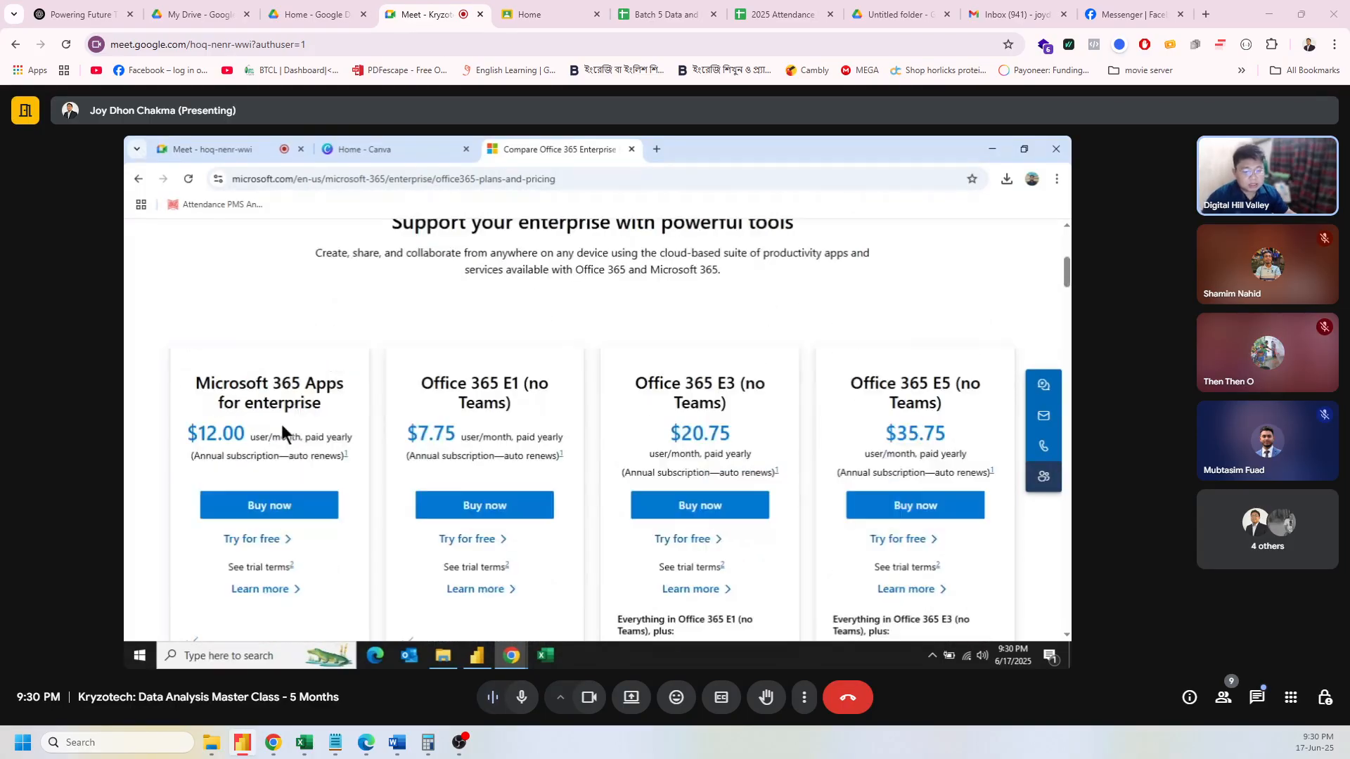
pyautogui.scroll(-3, 287, 421)
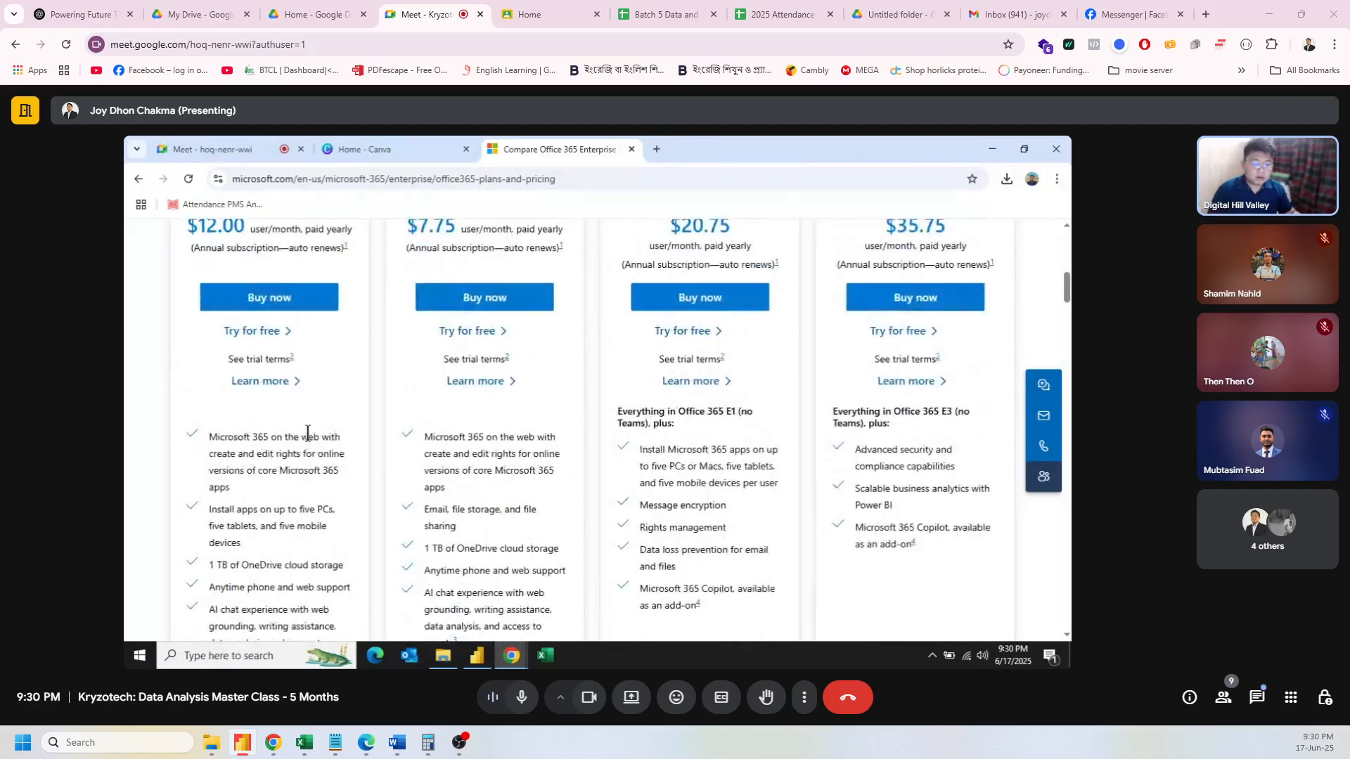
pyautogui.scroll(2, 307, 432)
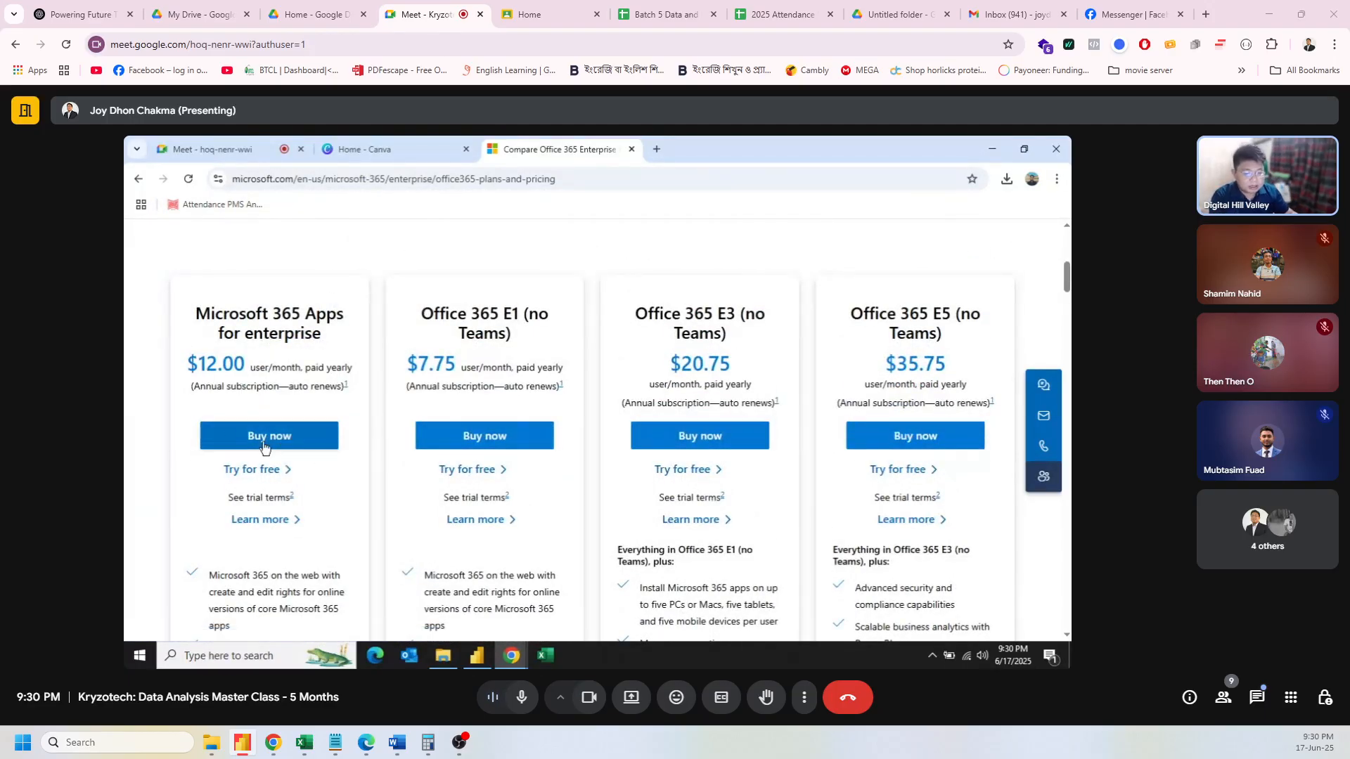
pyautogui.scroll(-8, 263, 447)
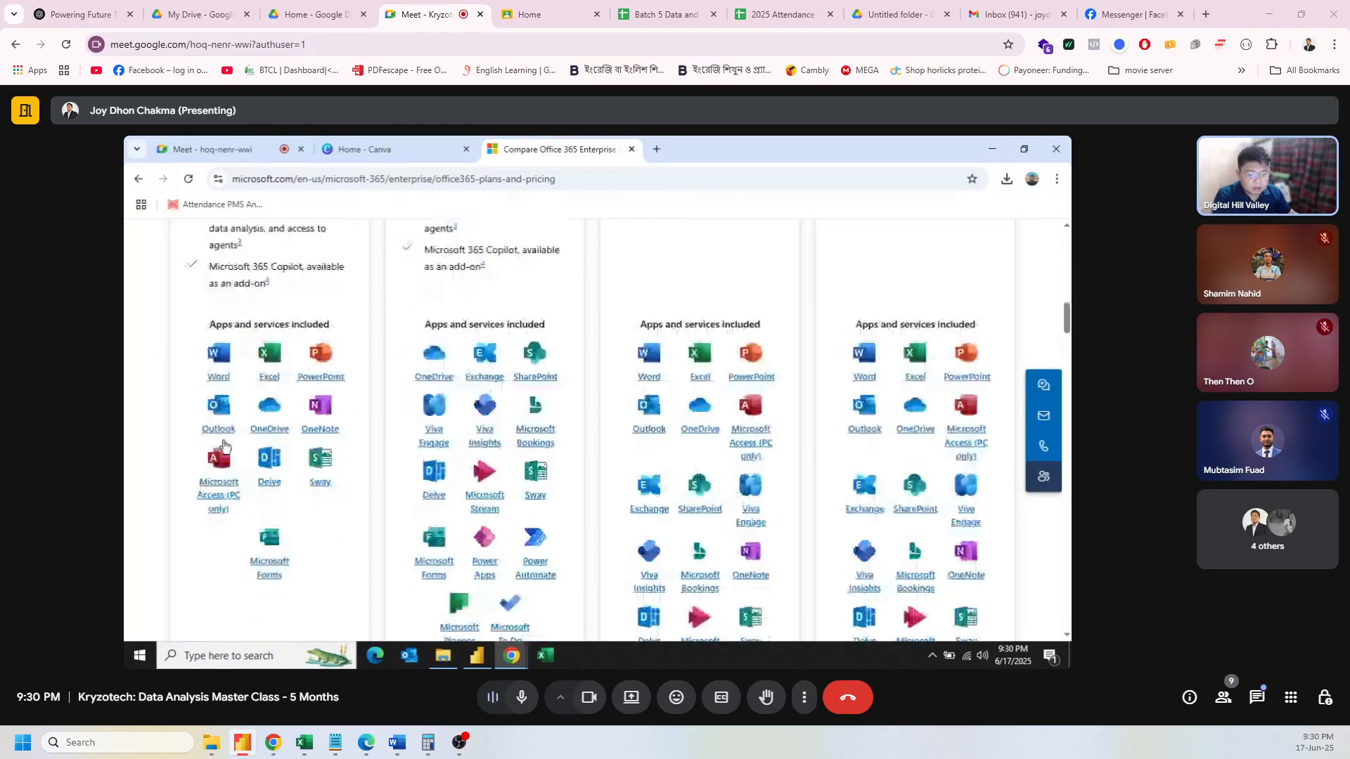
pyautogui.scroll(5, 350, 488)
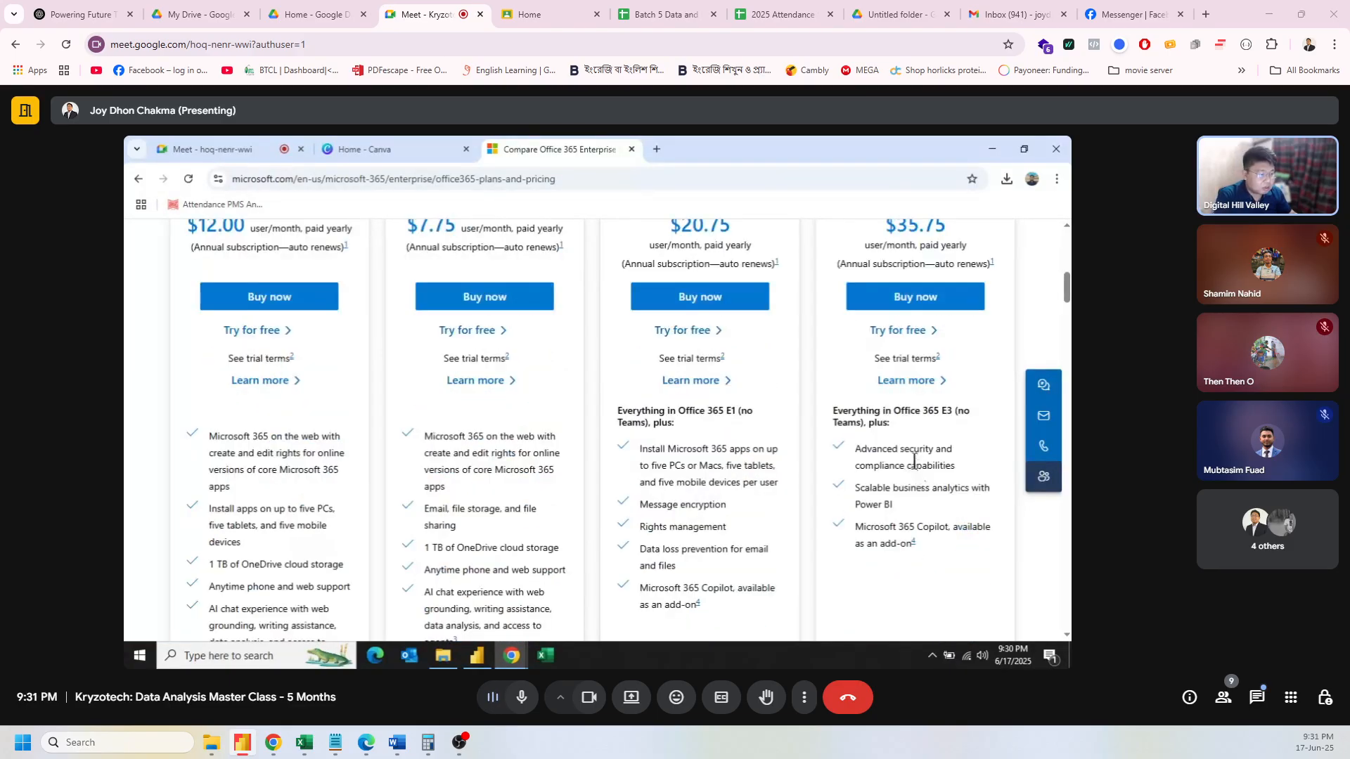
pyautogui.scroll(2, 913, 460)
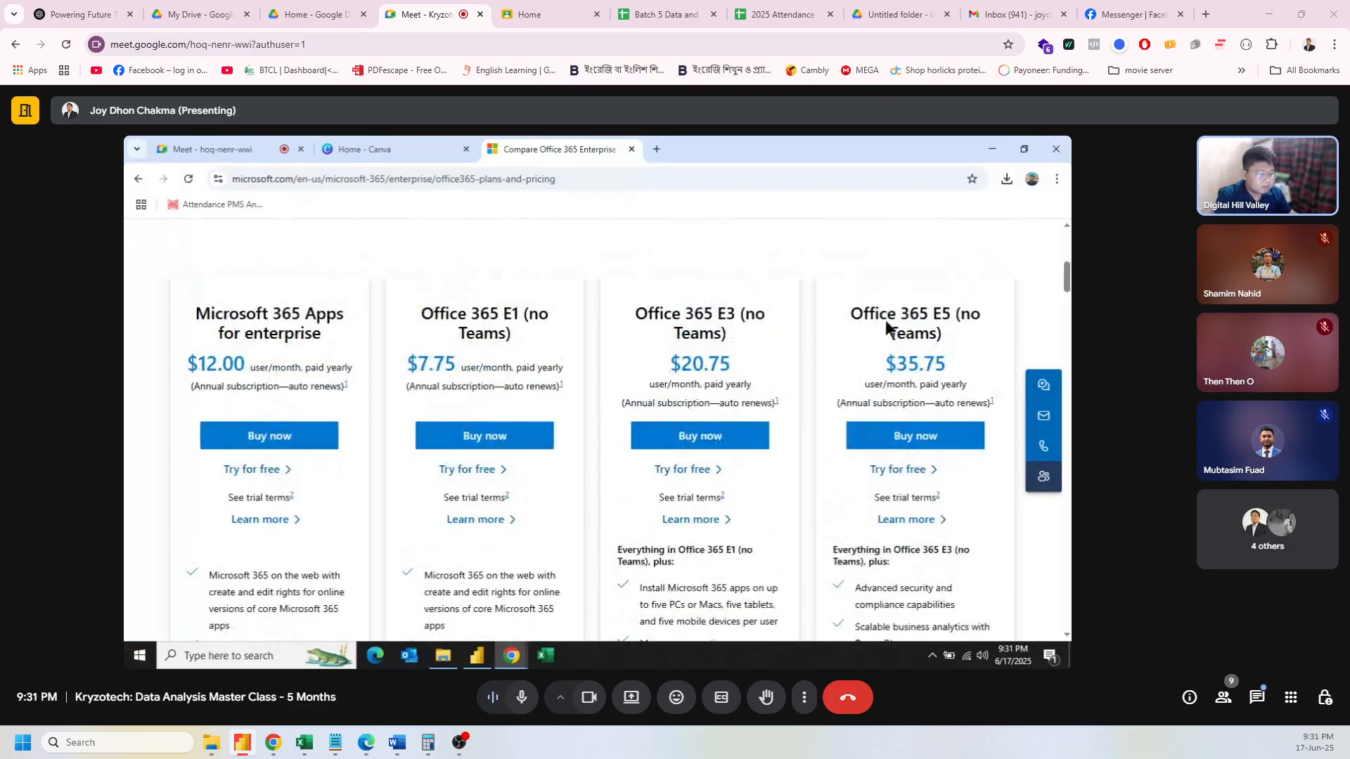
pyautogui.scroll(-10, 914, 422)
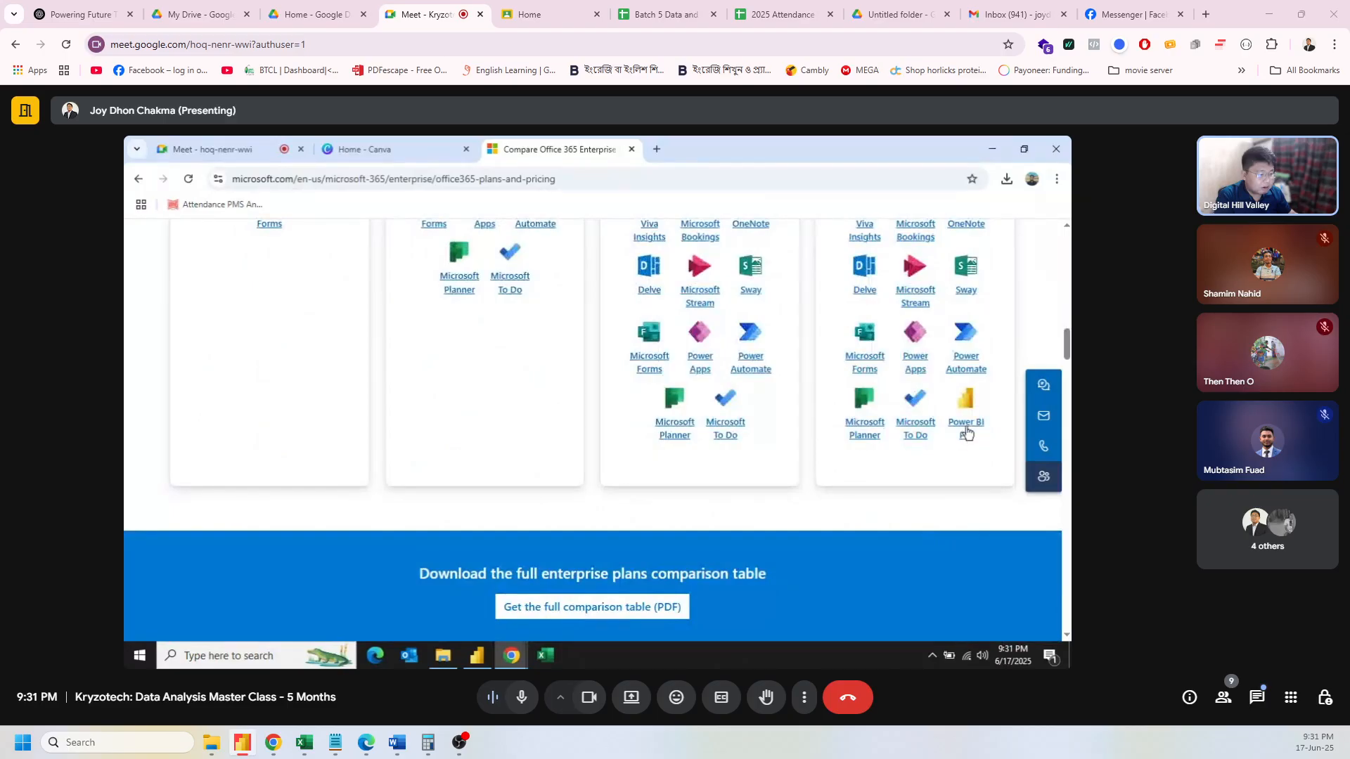
pyautogui.scroll(10, 965, 431)
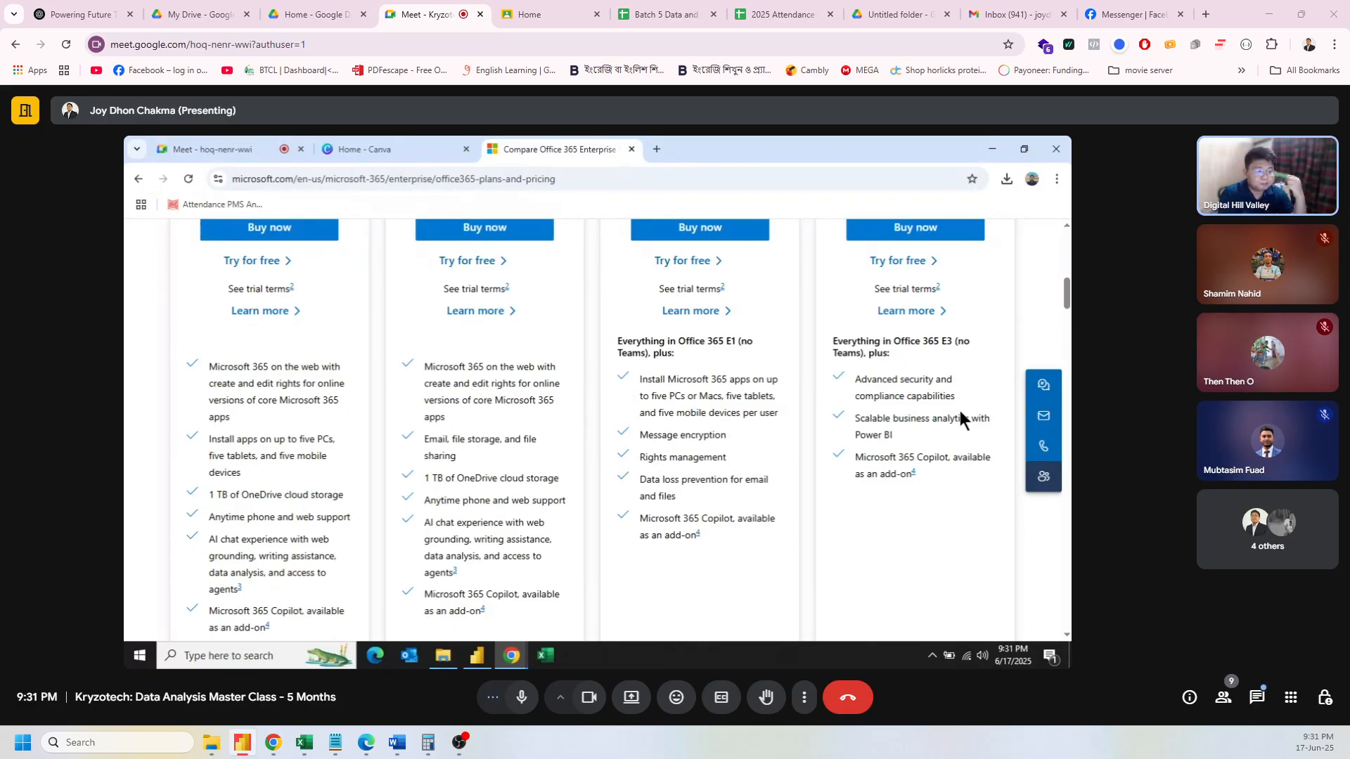
pyautogui.scroll(2, 909, 385)
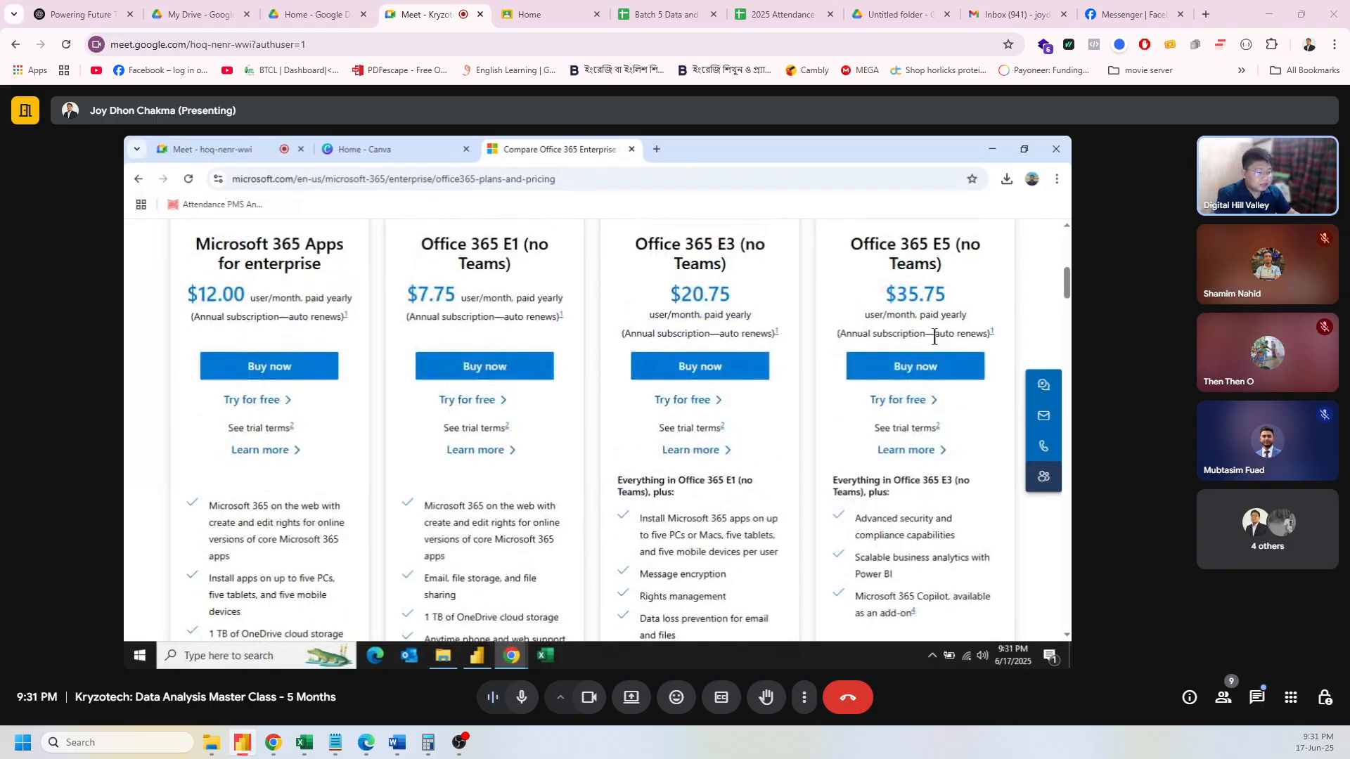
# Step: Dismiss the sales chat and start the Office 365 E5 (no Teams) free trial at 'Let's get you started'
pyautogui.click(903, 401)
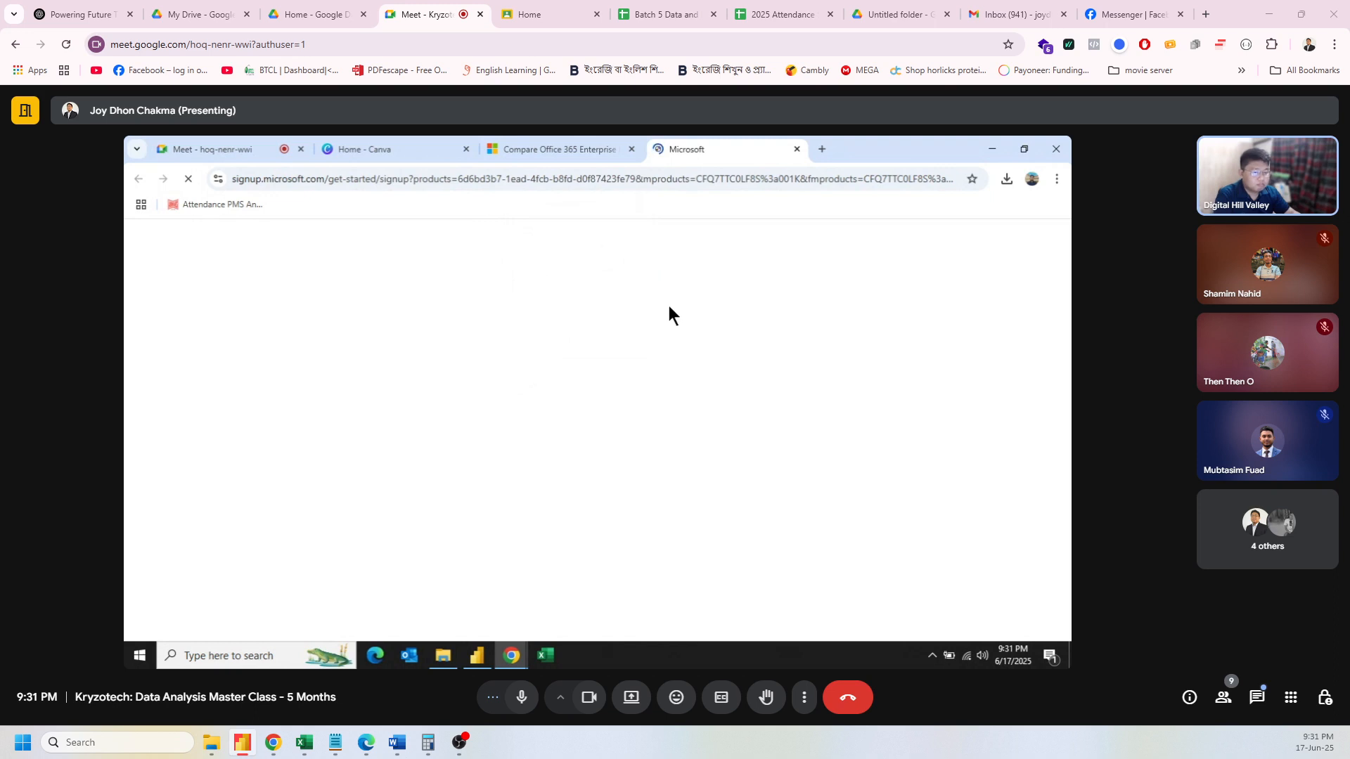
pyautogui.click(581, 140)
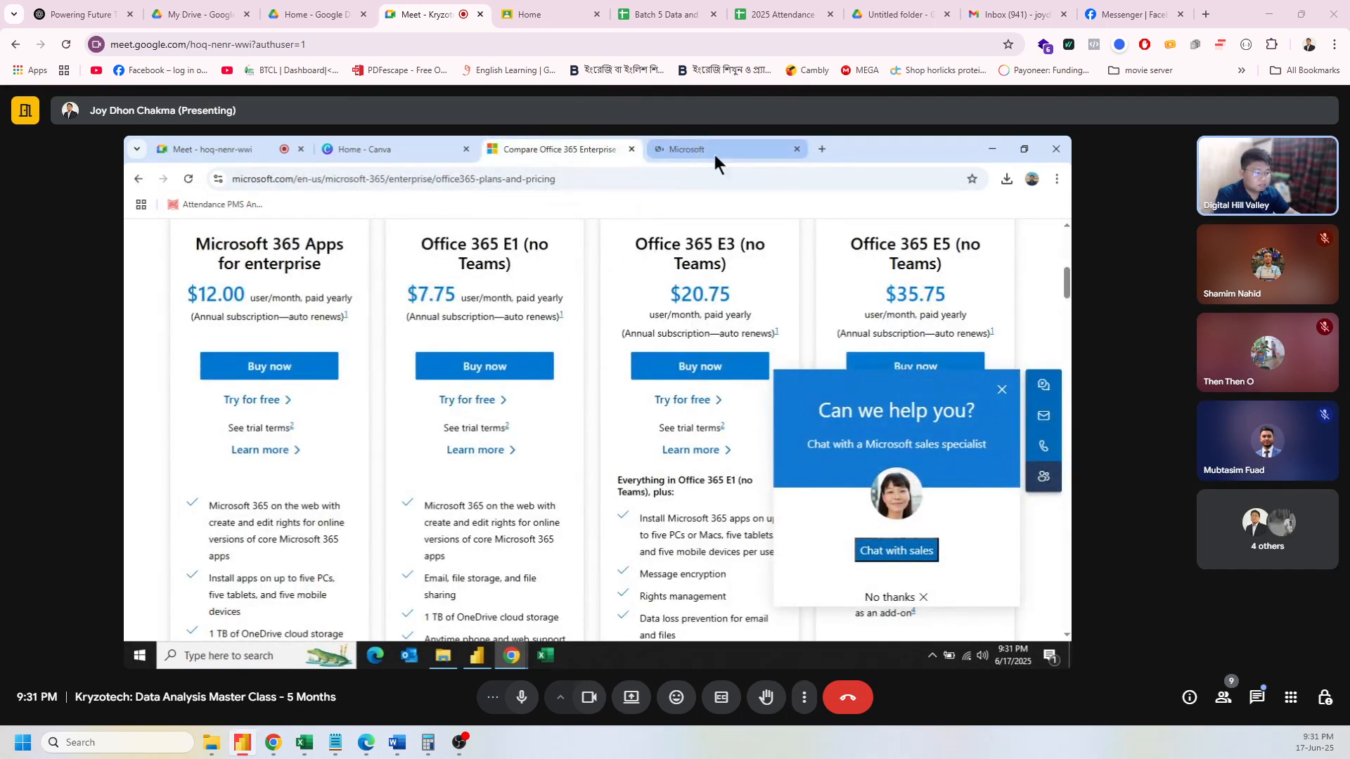
pyautogui.click(1002, 389)
pyautogui.click(733, 146)
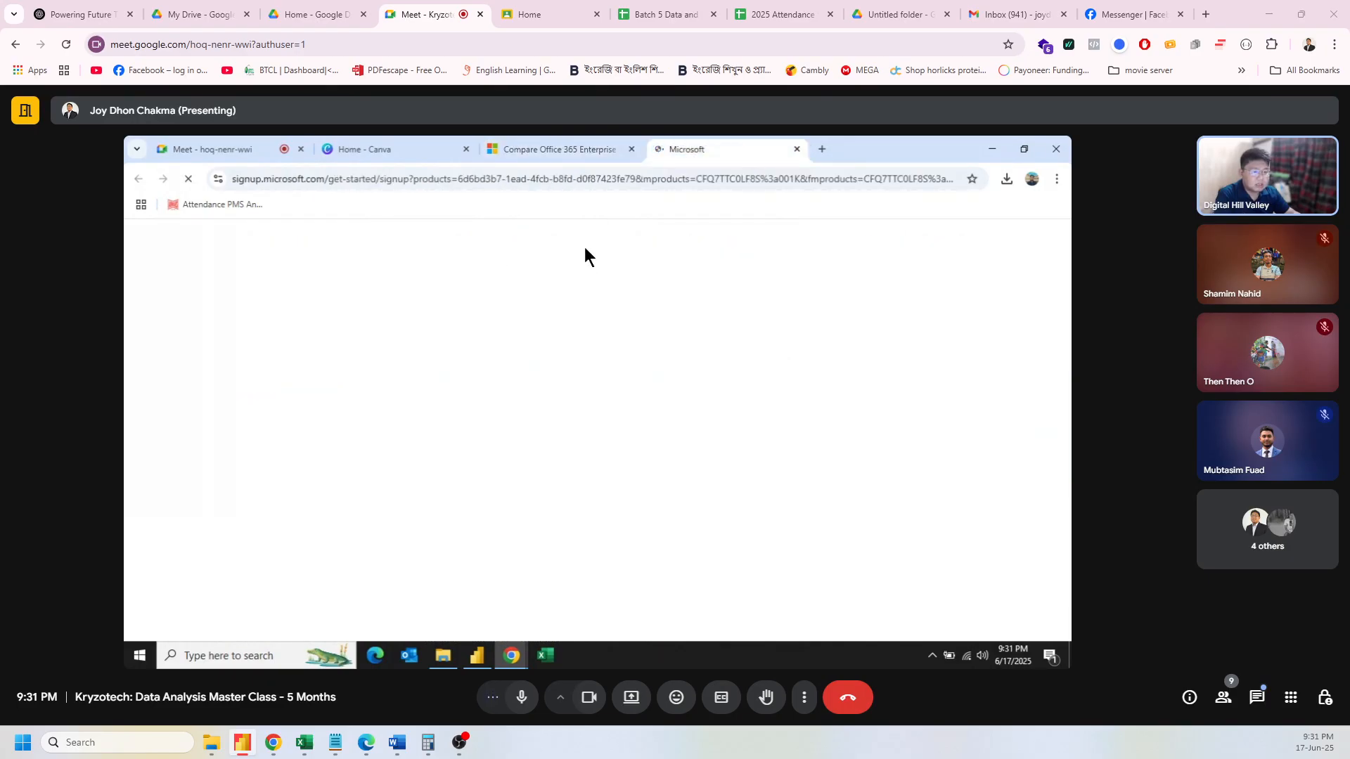
pyautogui.click(579, 150)
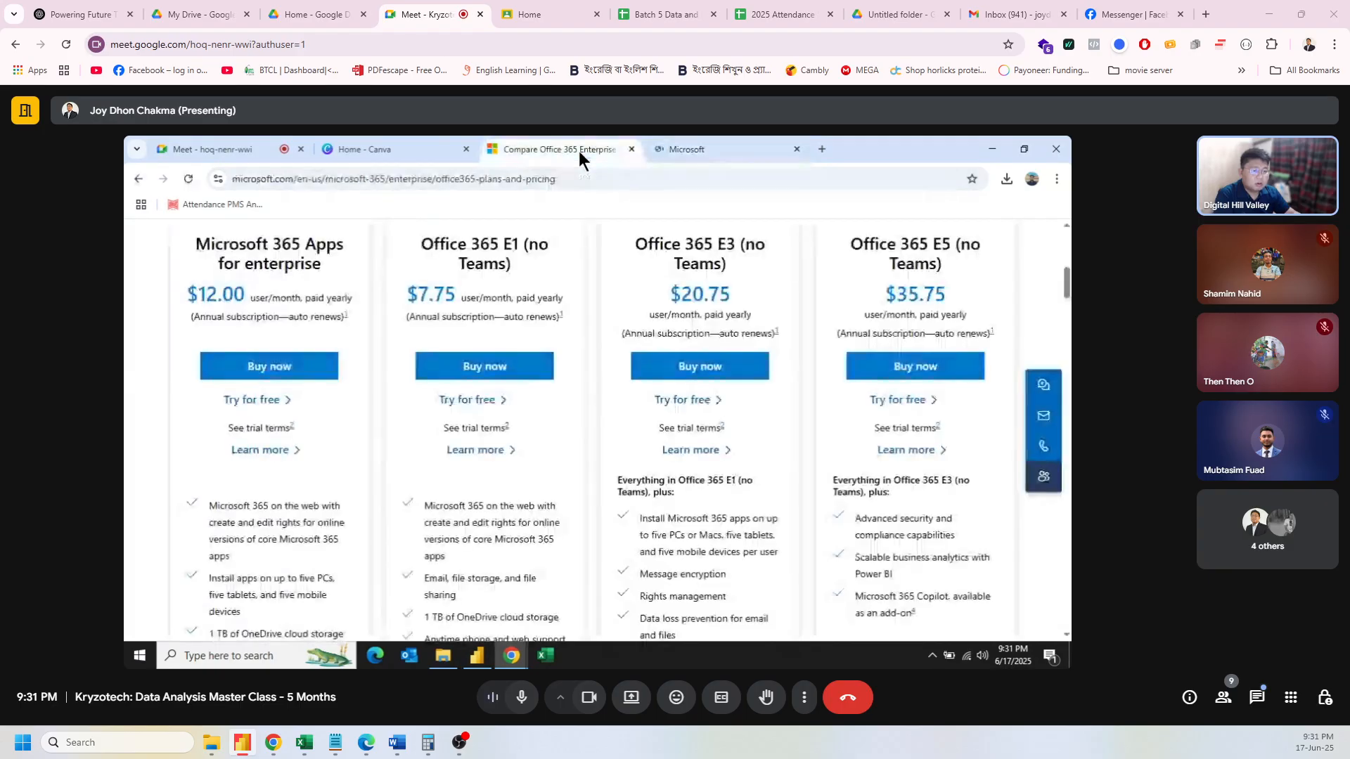
pyautogui.click(915, 402)
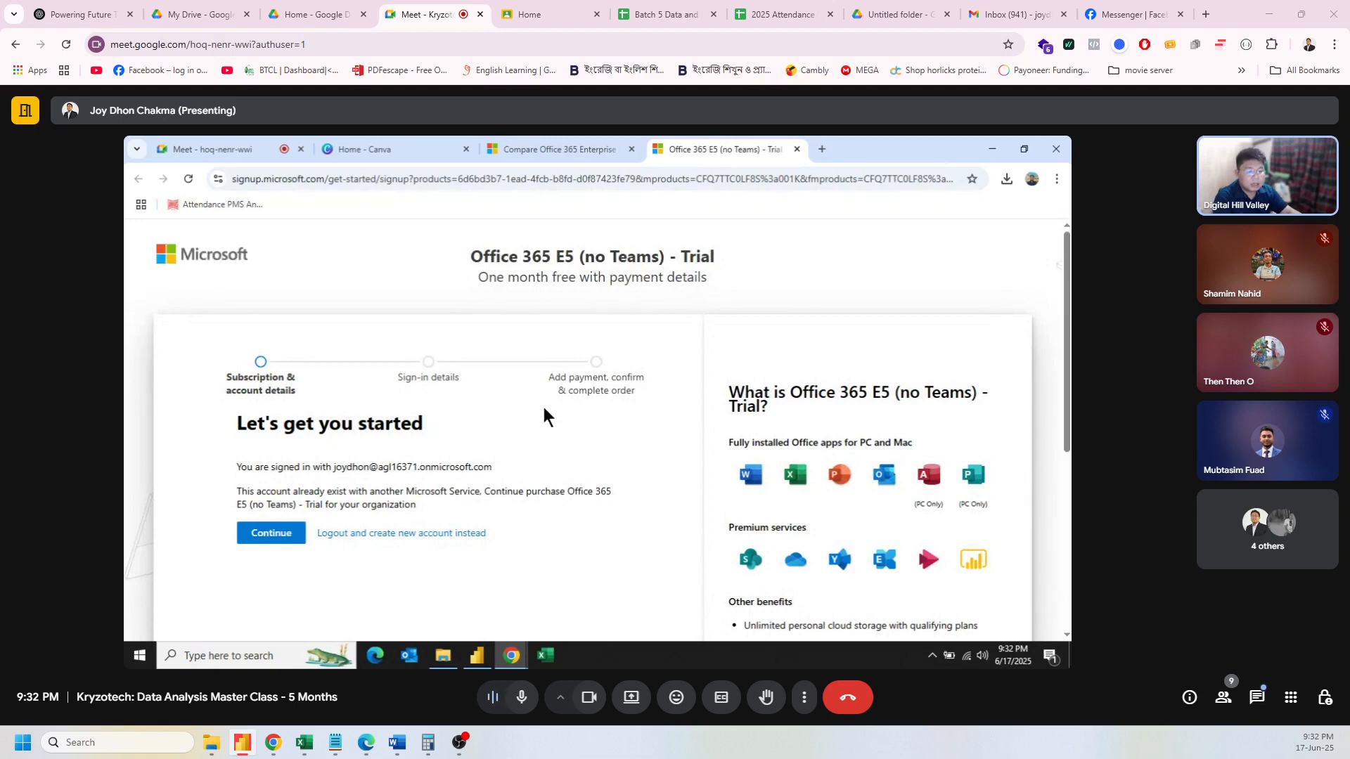
pyautogui.scroll(-1, 483, 450)
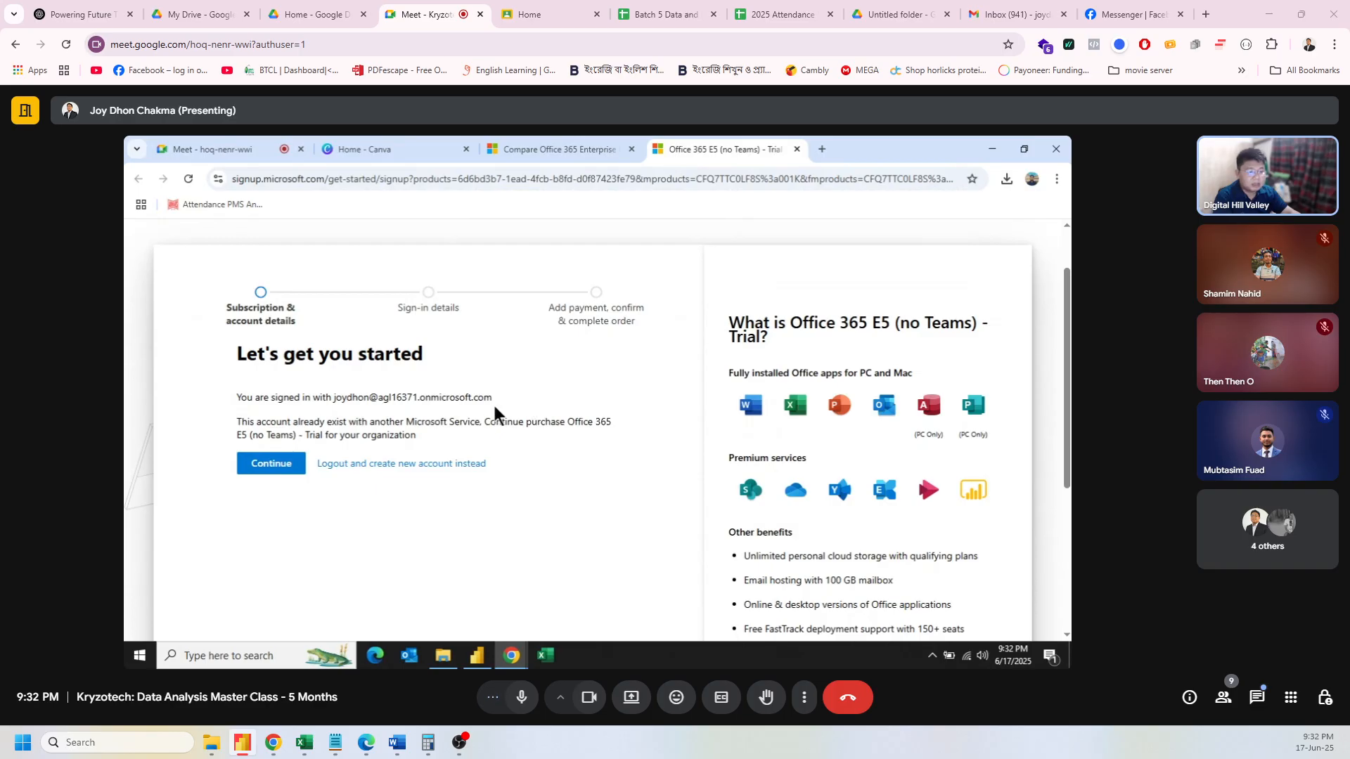
pyautogui.scroll(1, 494, 408)
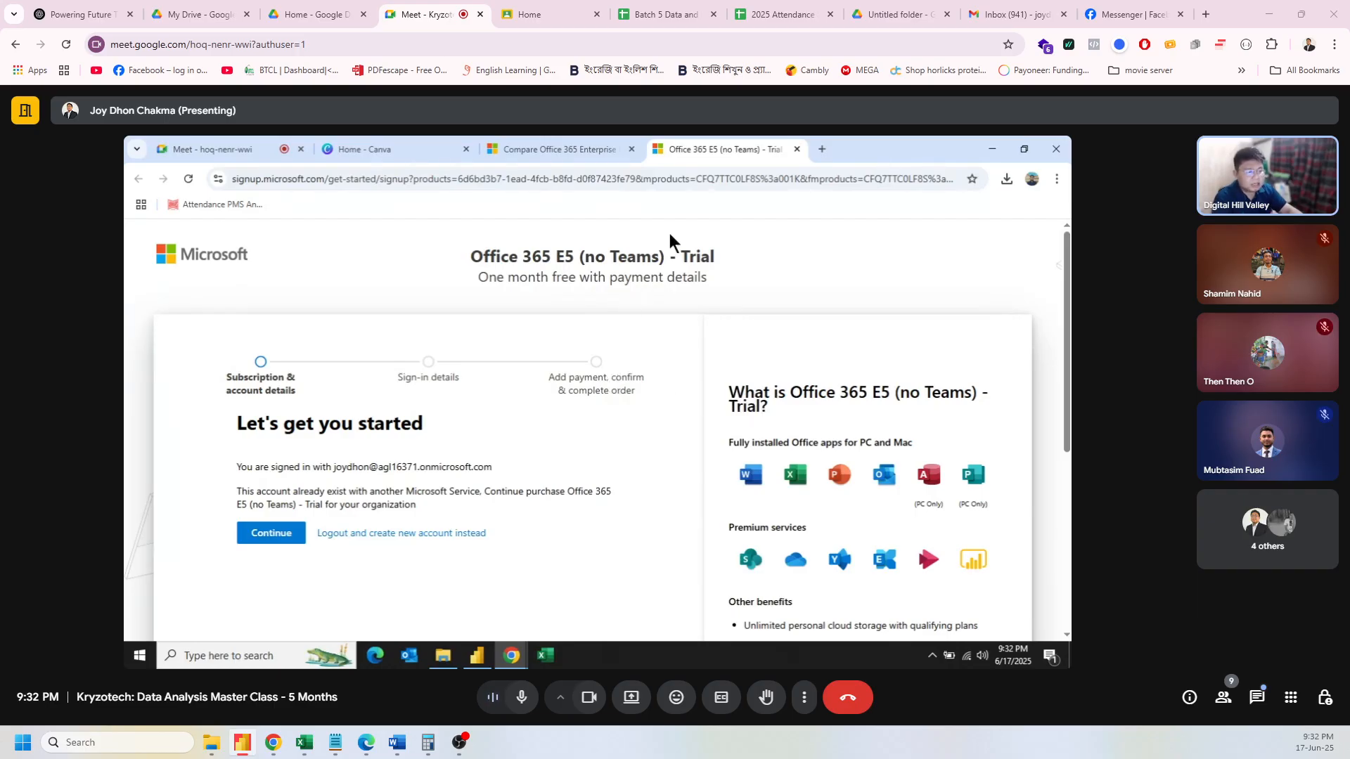
# Step: Close the trial tab, Google 'microsoft 365 admin center' and open Microsoft's administration guide page
pyautogui.click(822, 150)
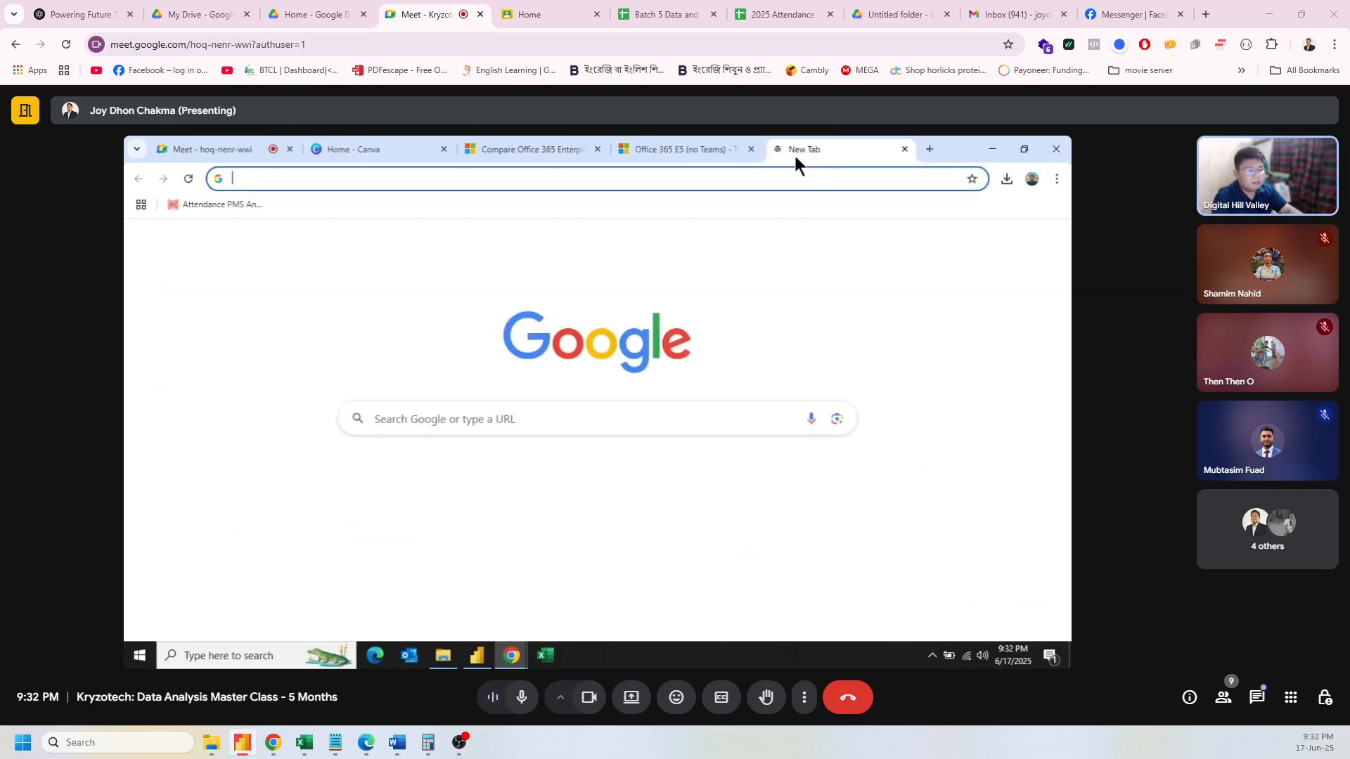
pyautogui.click(747, 149)
pyautogui.click(604, 179)
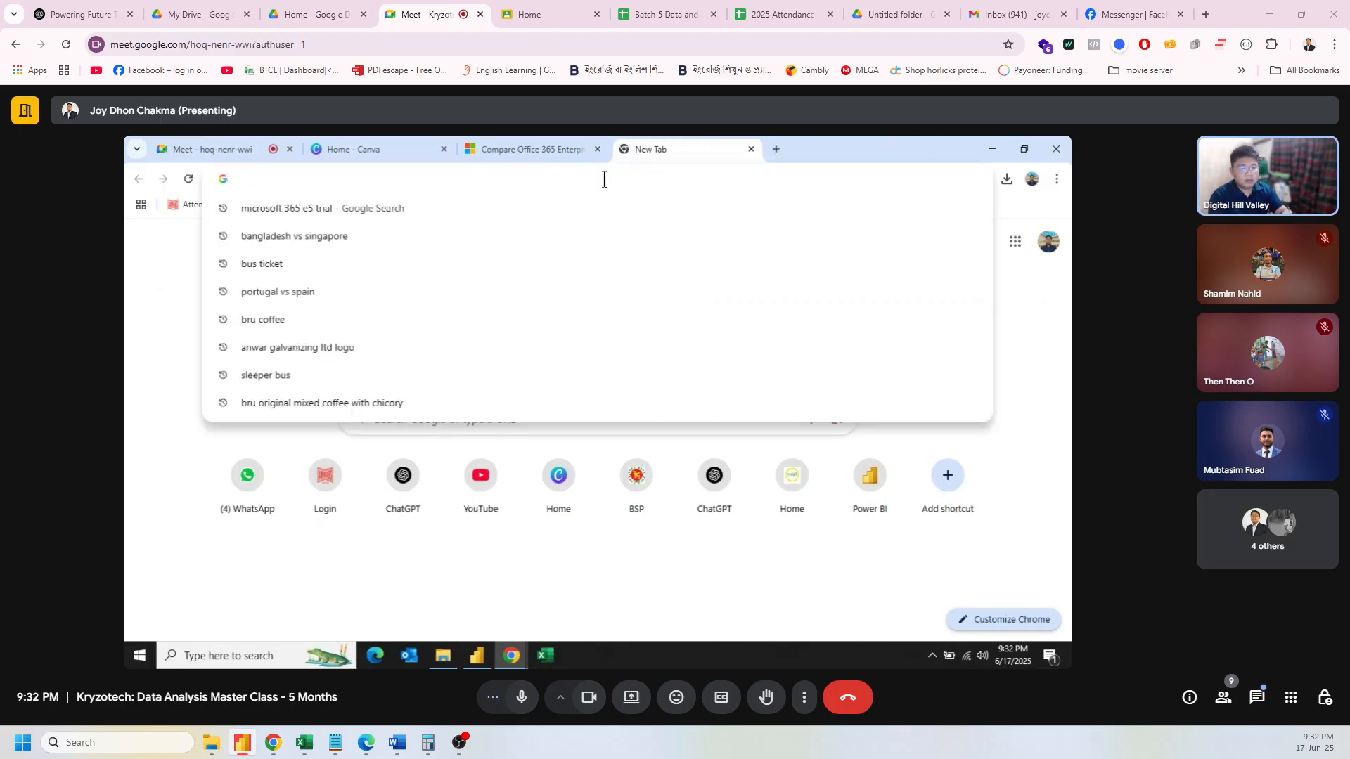
pyautogui.write('micr')
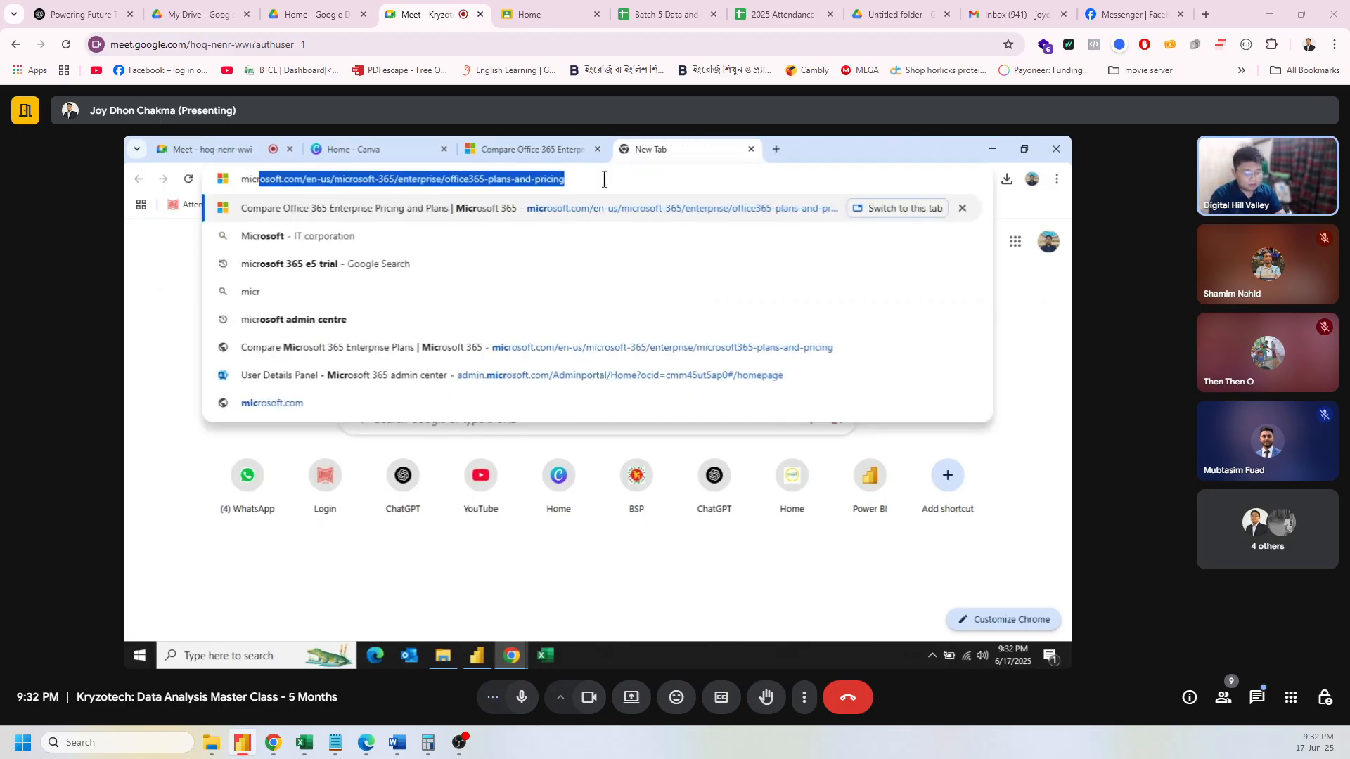
pyautogui.write('osft 365')
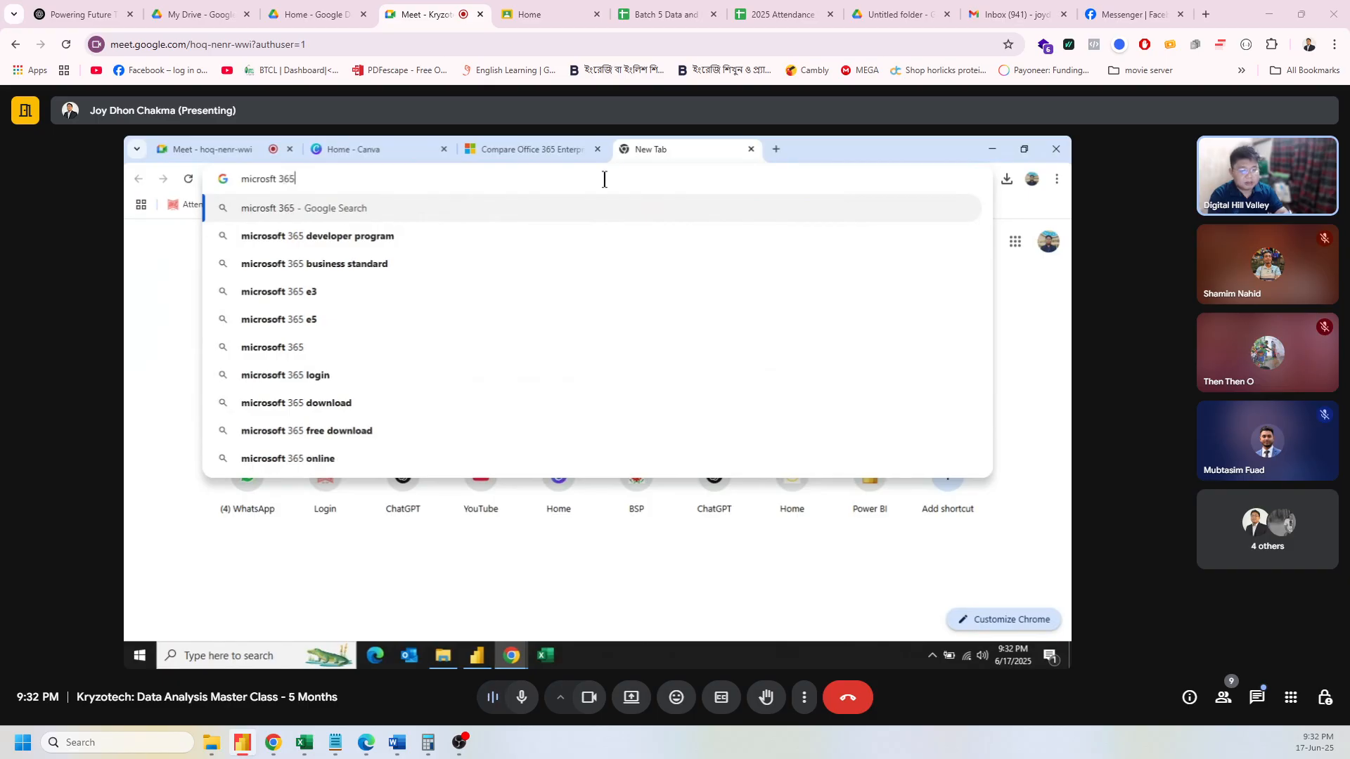
pyautogui.write(' admin')
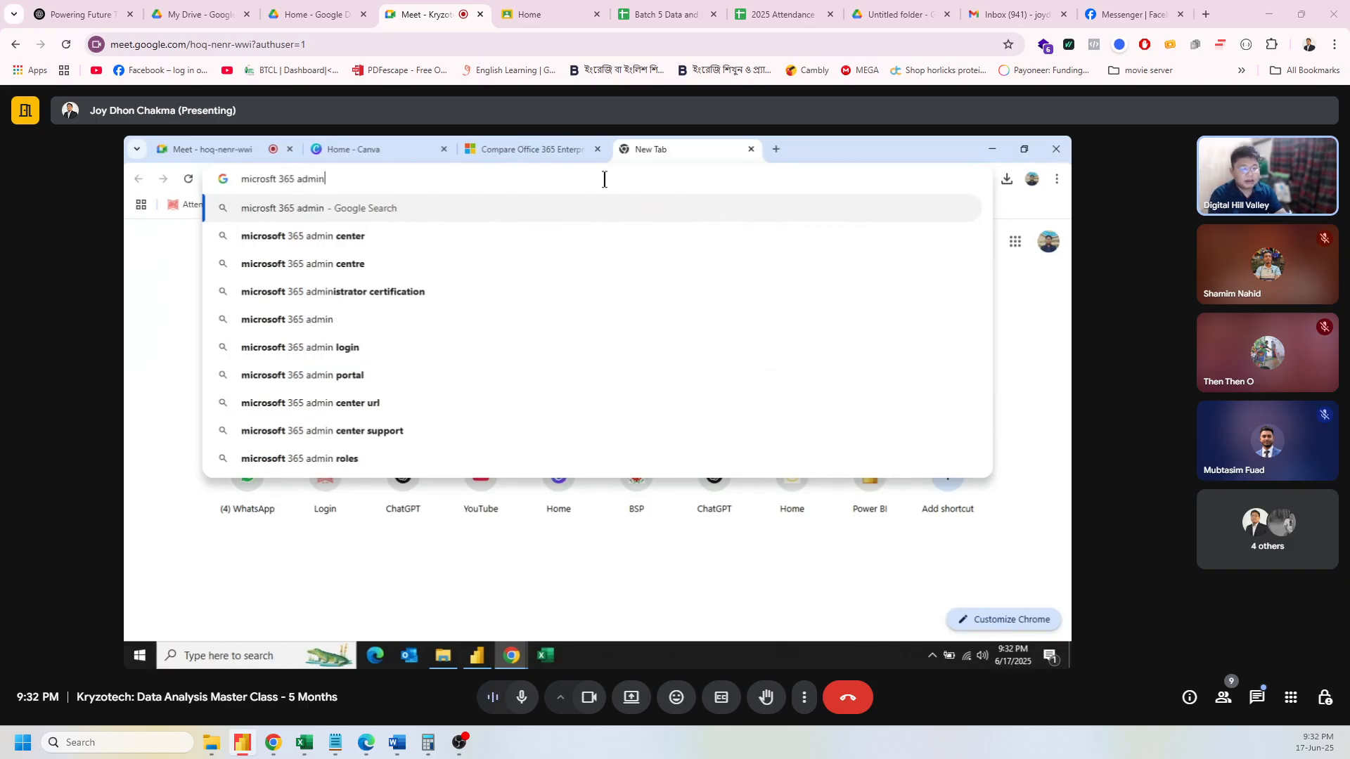
pyautogui.click(537, 236)
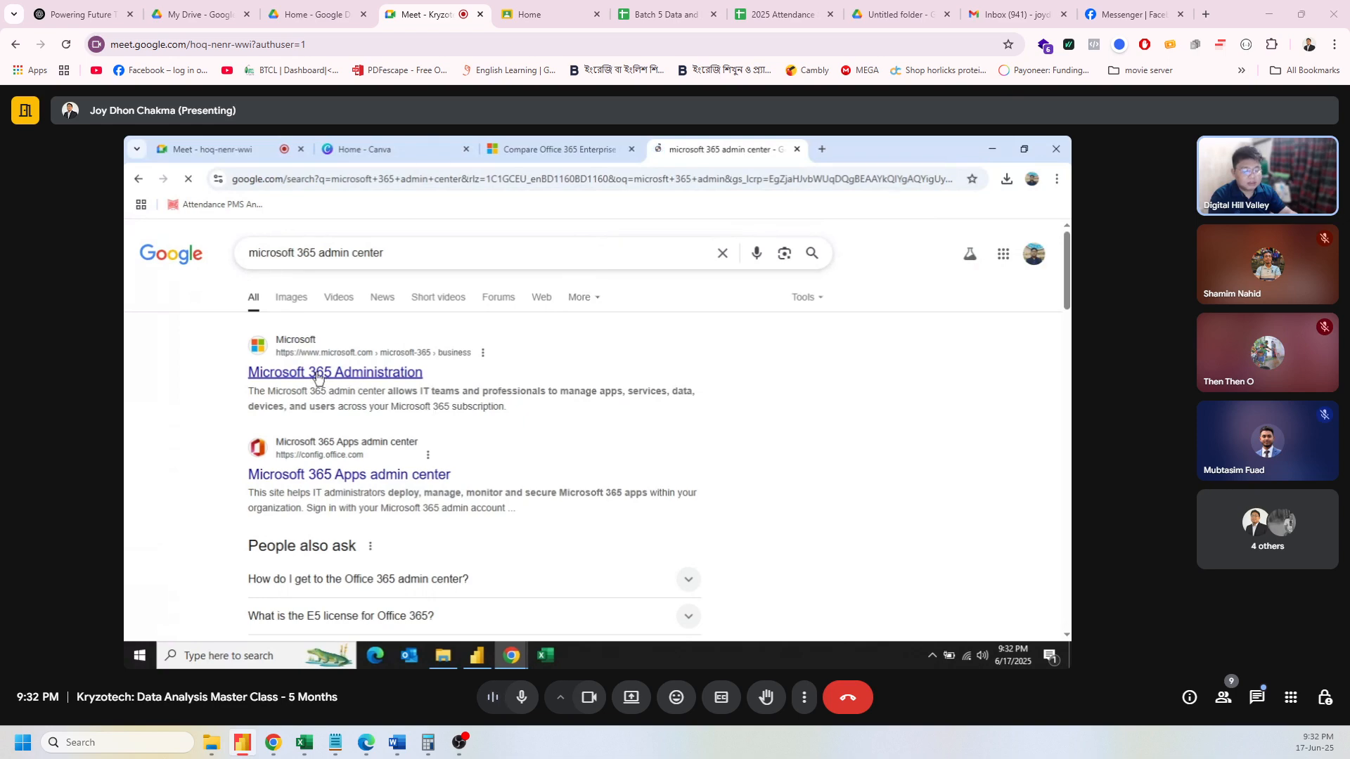
pyautogui.click(318, 374)
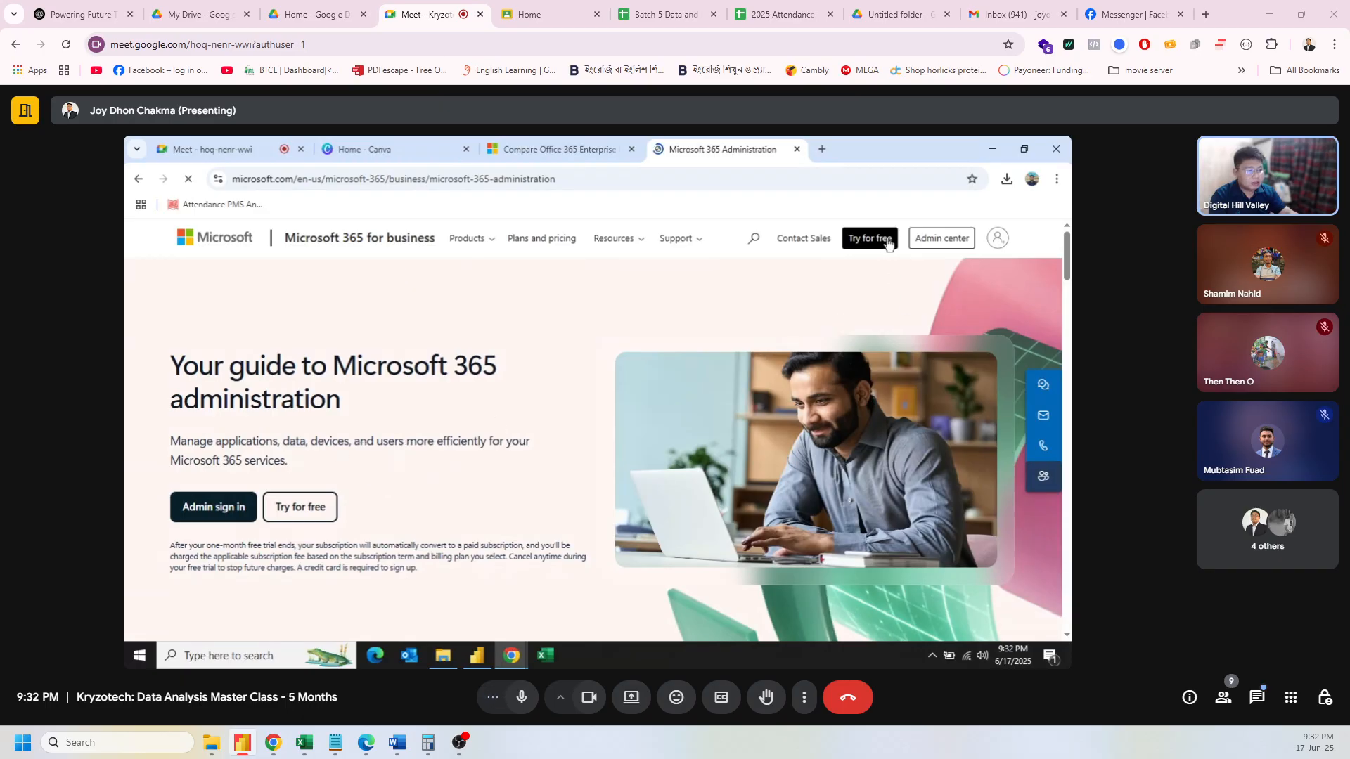
# Step: Launch the admin center at admin.microsoft.com from the guide page's Admin center button
pyautogui.click(934, 244)
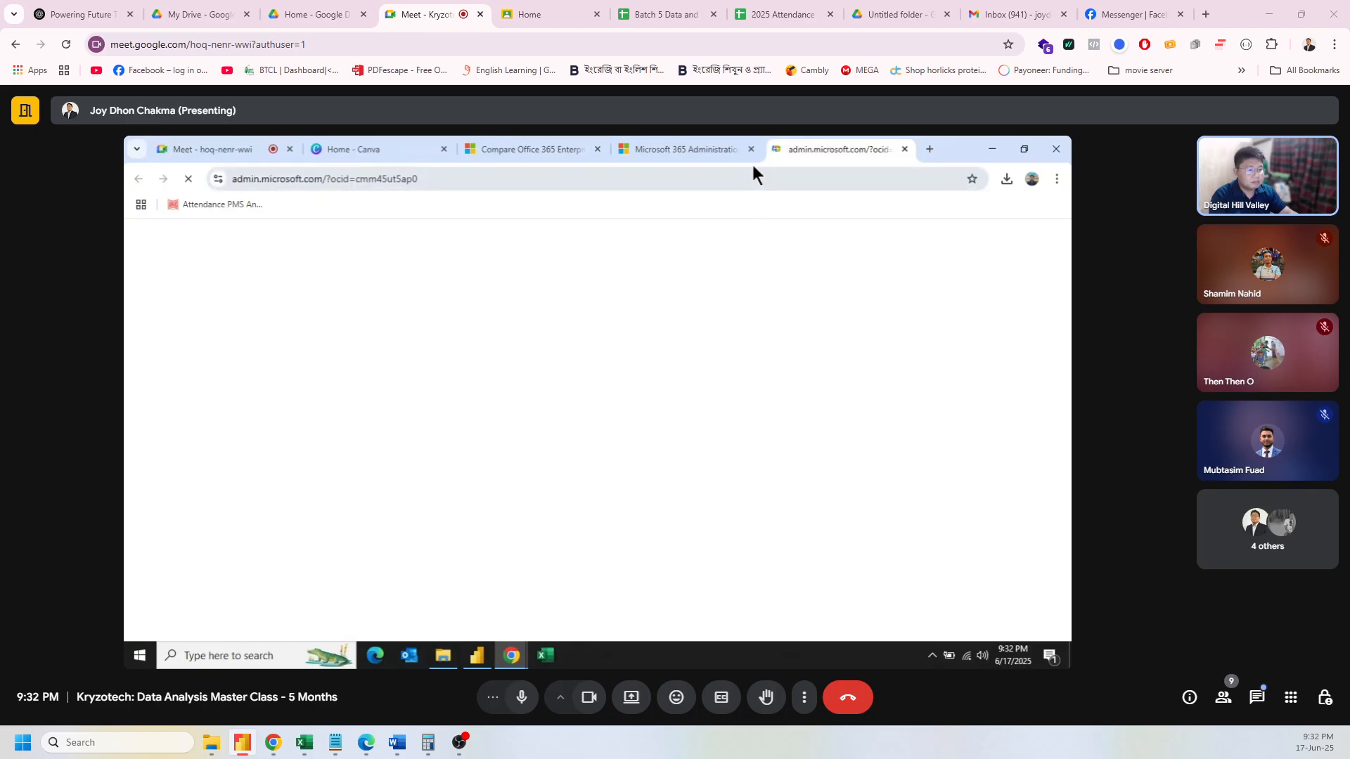
# Step: Close the administration guide tab, review the admin home's users and licences, then open Add a user
pyautogui.click(751, 149)
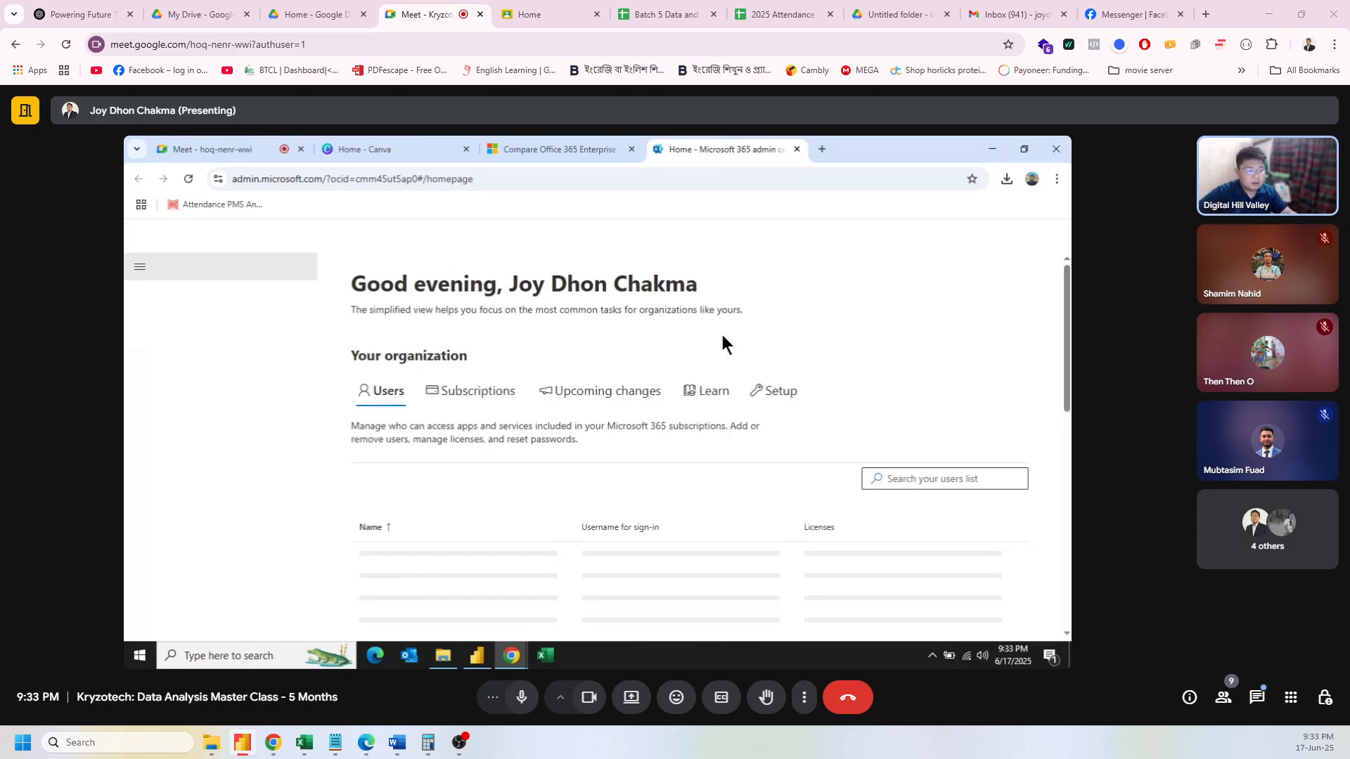
pyautogui.scroll(-1, 723, 337)
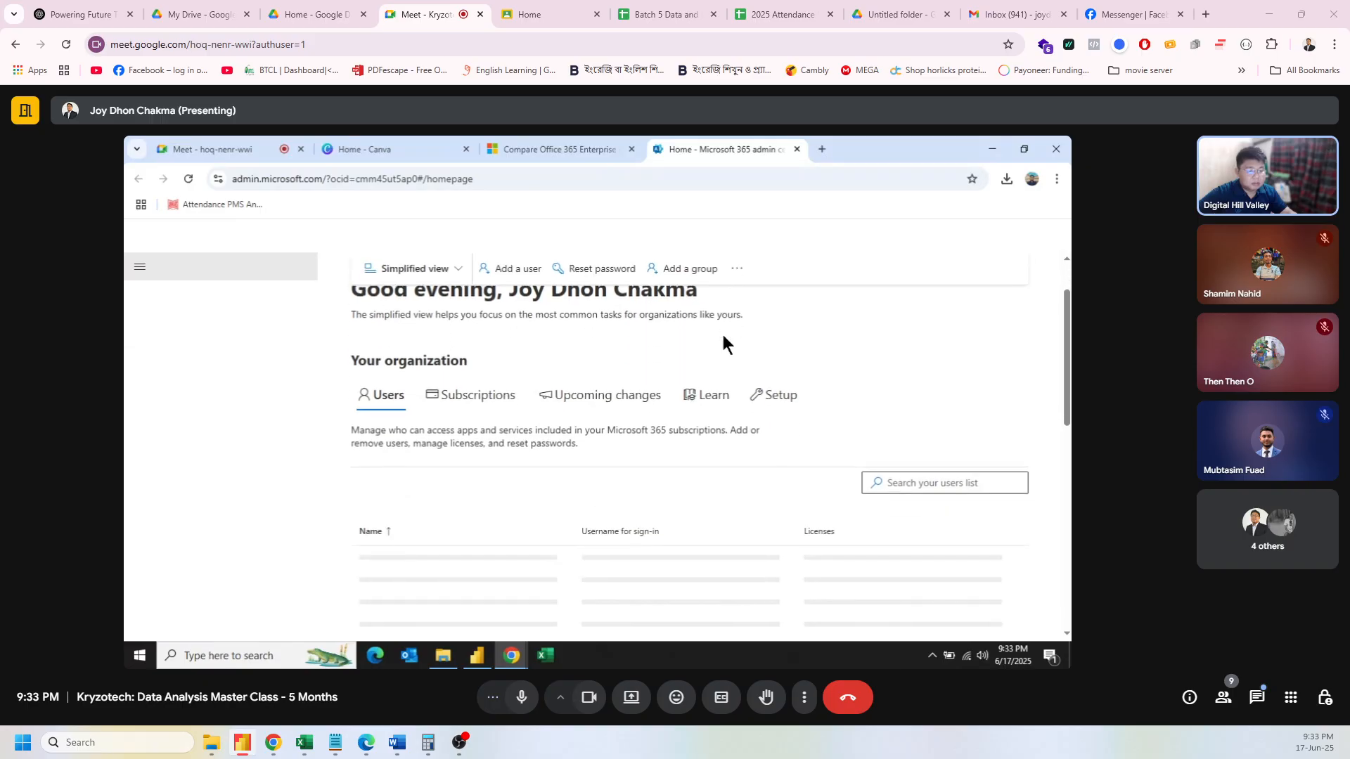
pyautogui.scroll(-3, 723, 338)
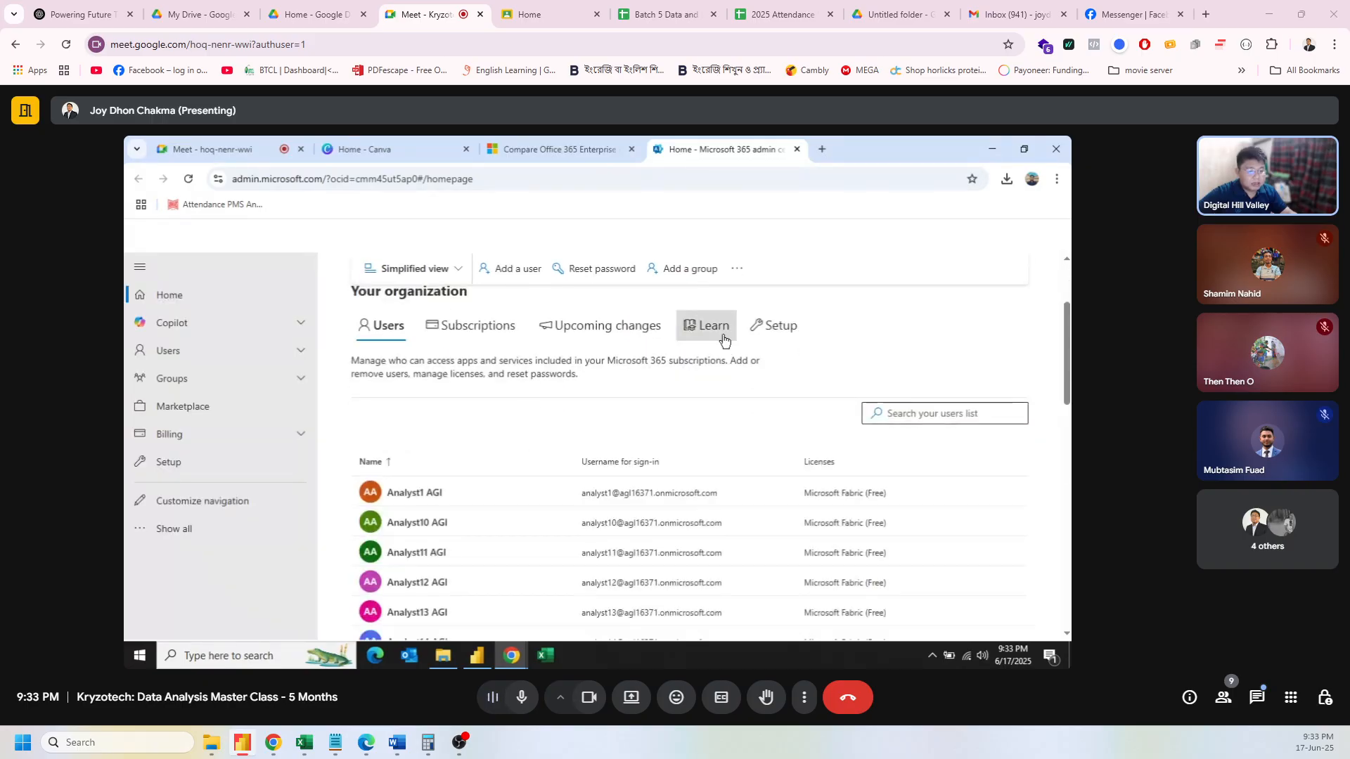
pyautogui.scroll(-10, 538, 436)
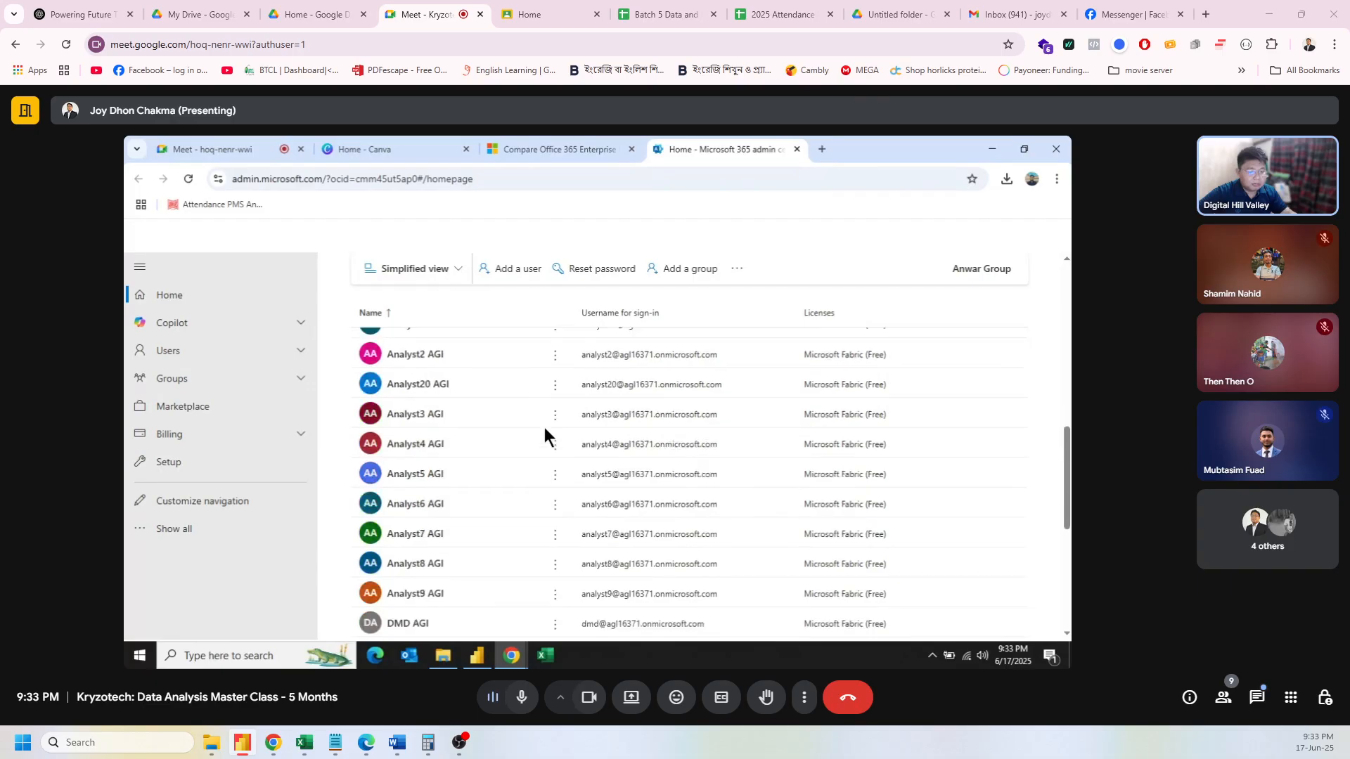
pyautogui.scroll(2, 545, 432)
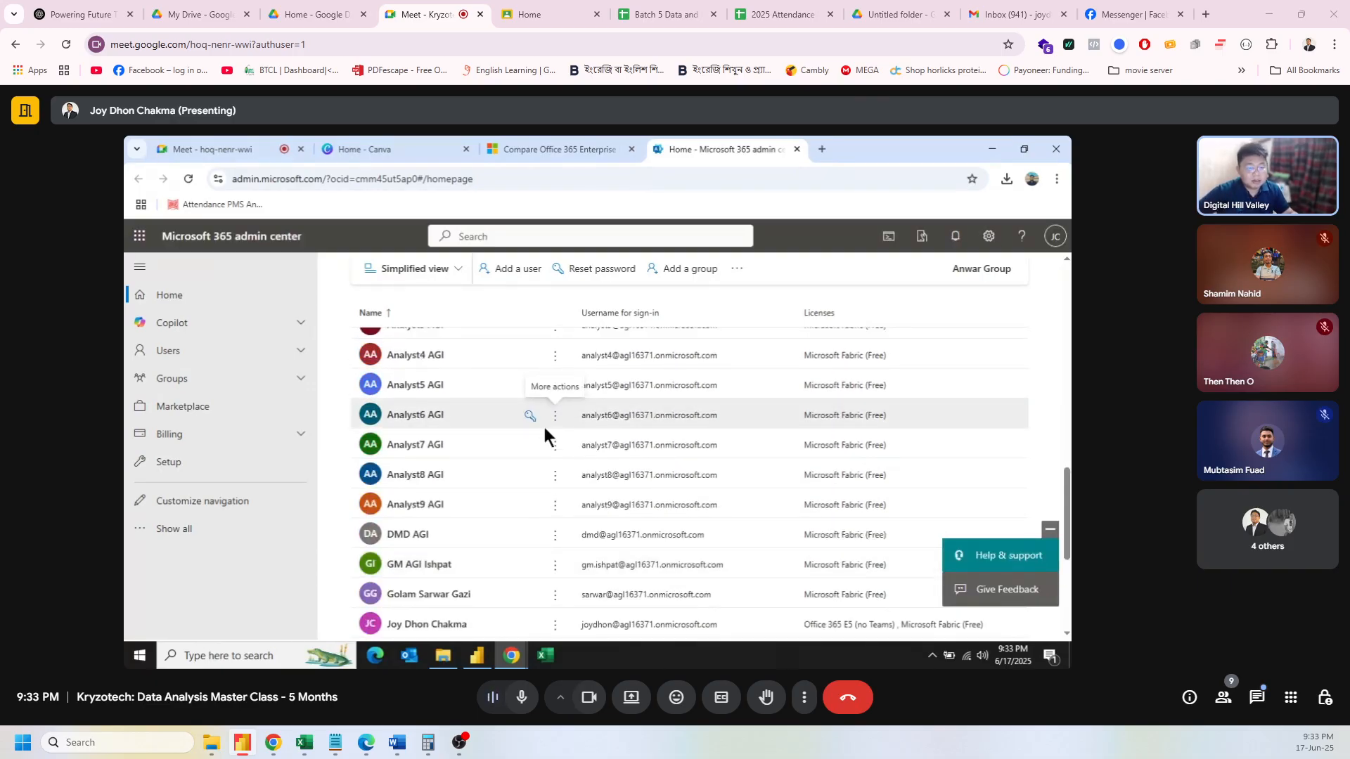
pyautogui.scroll(2, 544, 432)
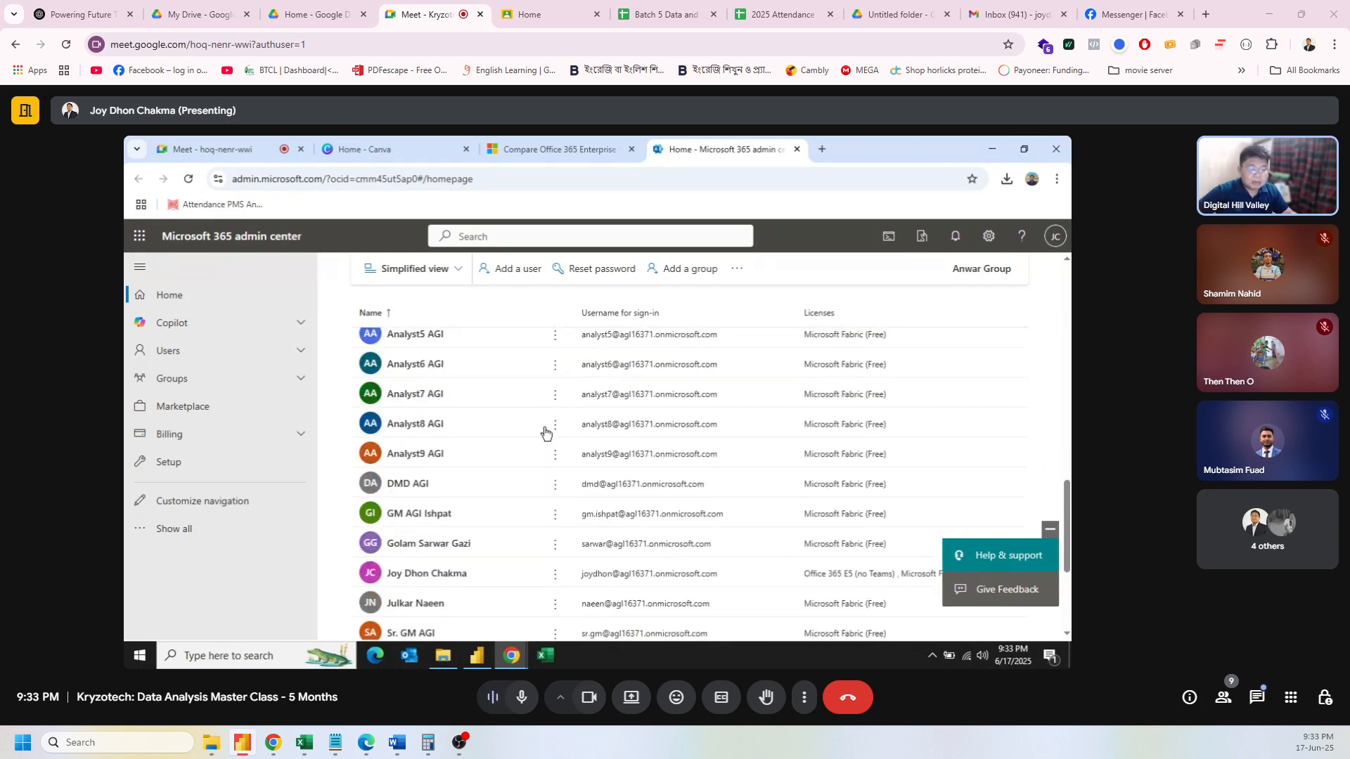
pyautogui.scroll(-3, 544, 432)
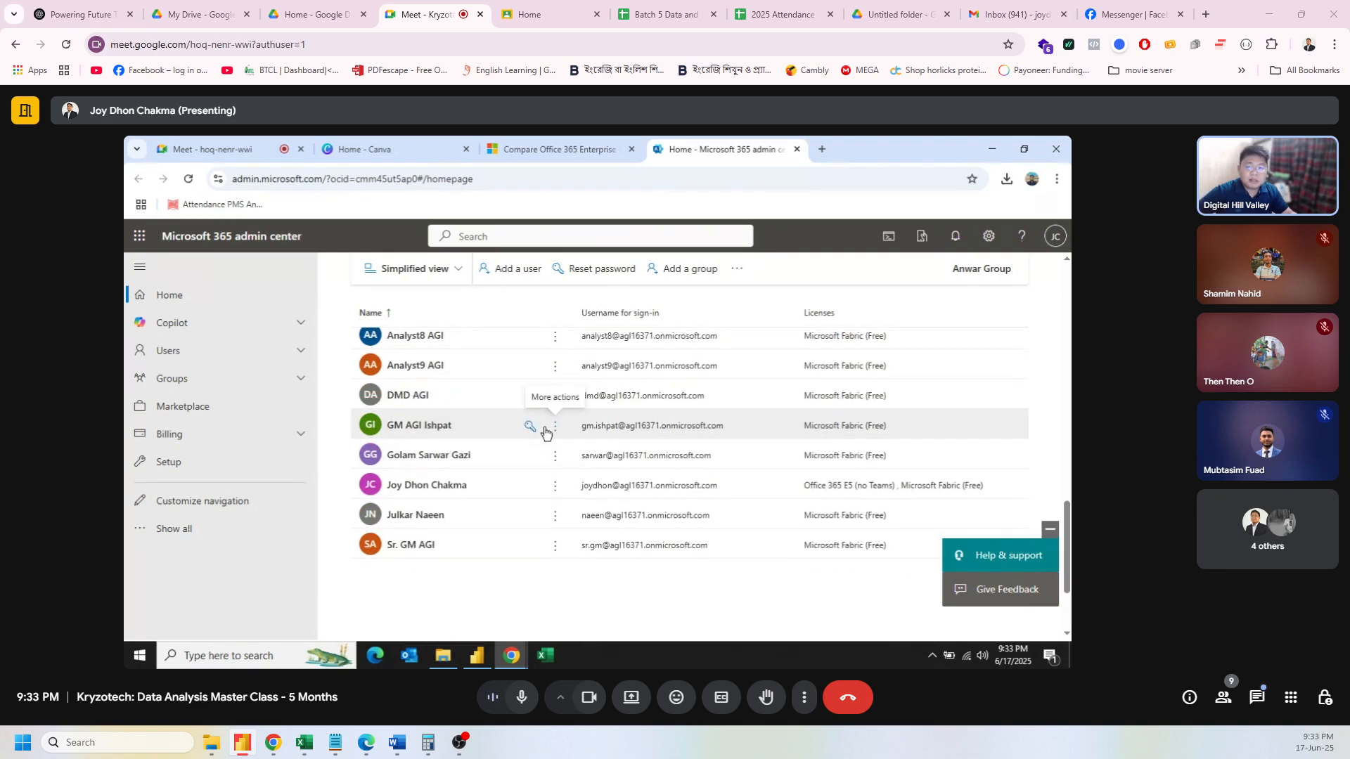
pyautogui.scroll(5, 545, 432)
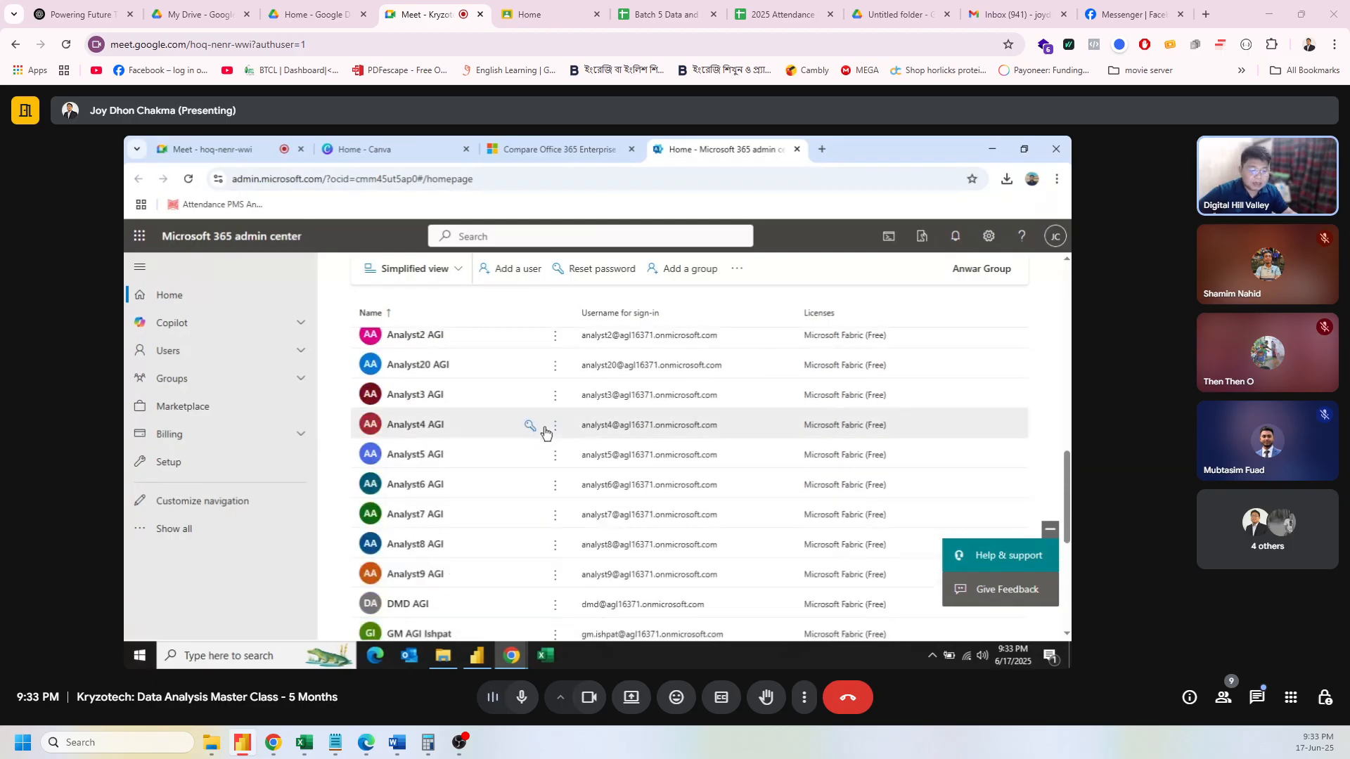
pyautogui.scroll(3, 545, 431)
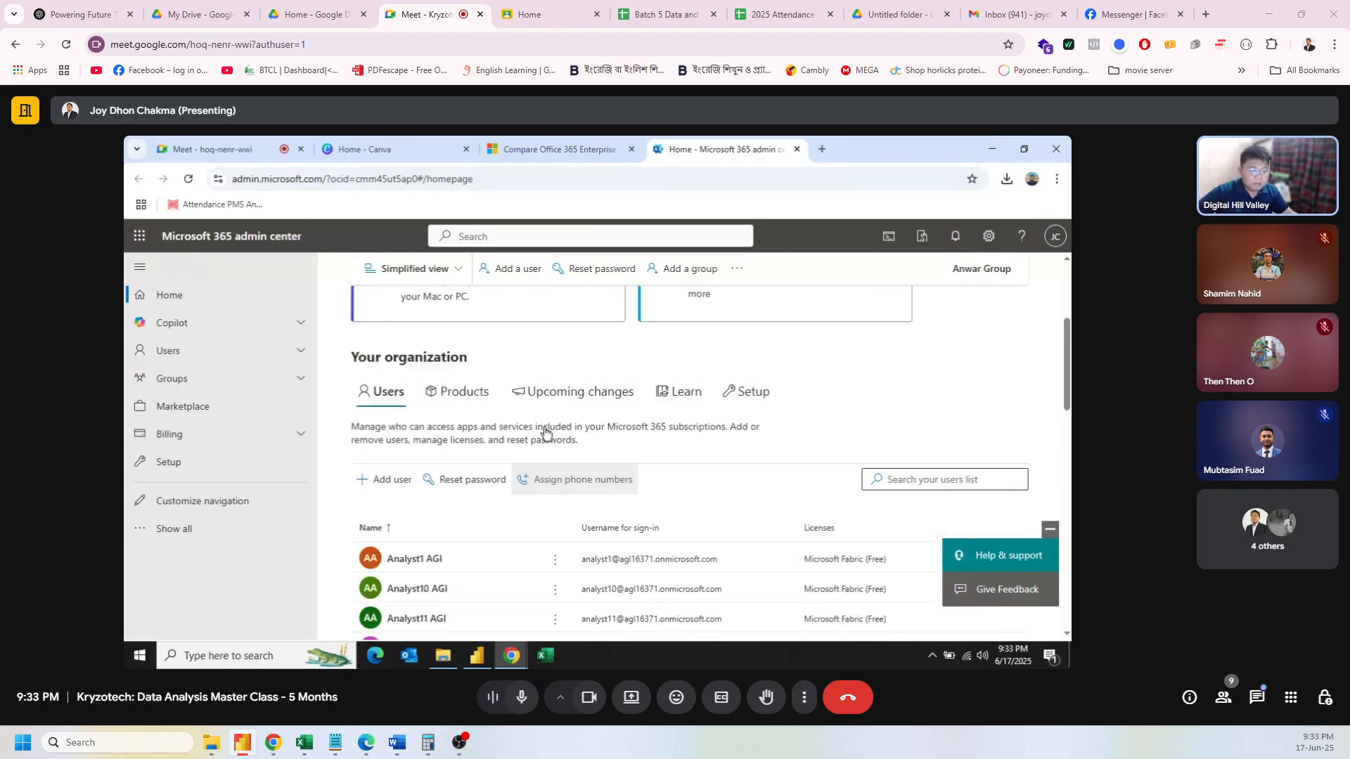
pyautogui.scroll(-3, 618, 482)
pyautogui.scroll(-5, 617, 483)
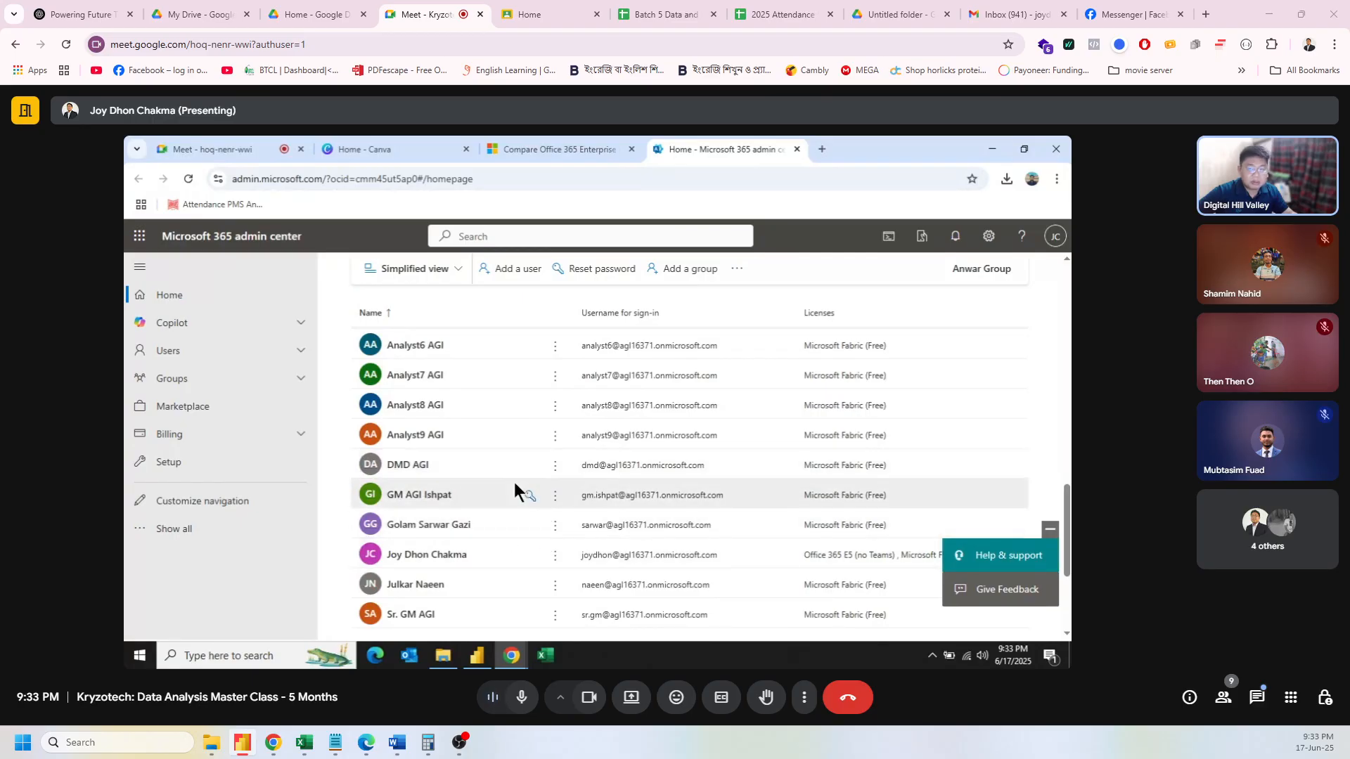
pyautogui.scroll(1, 520, 502)
pyautogui.scroll(5, 521, 502)
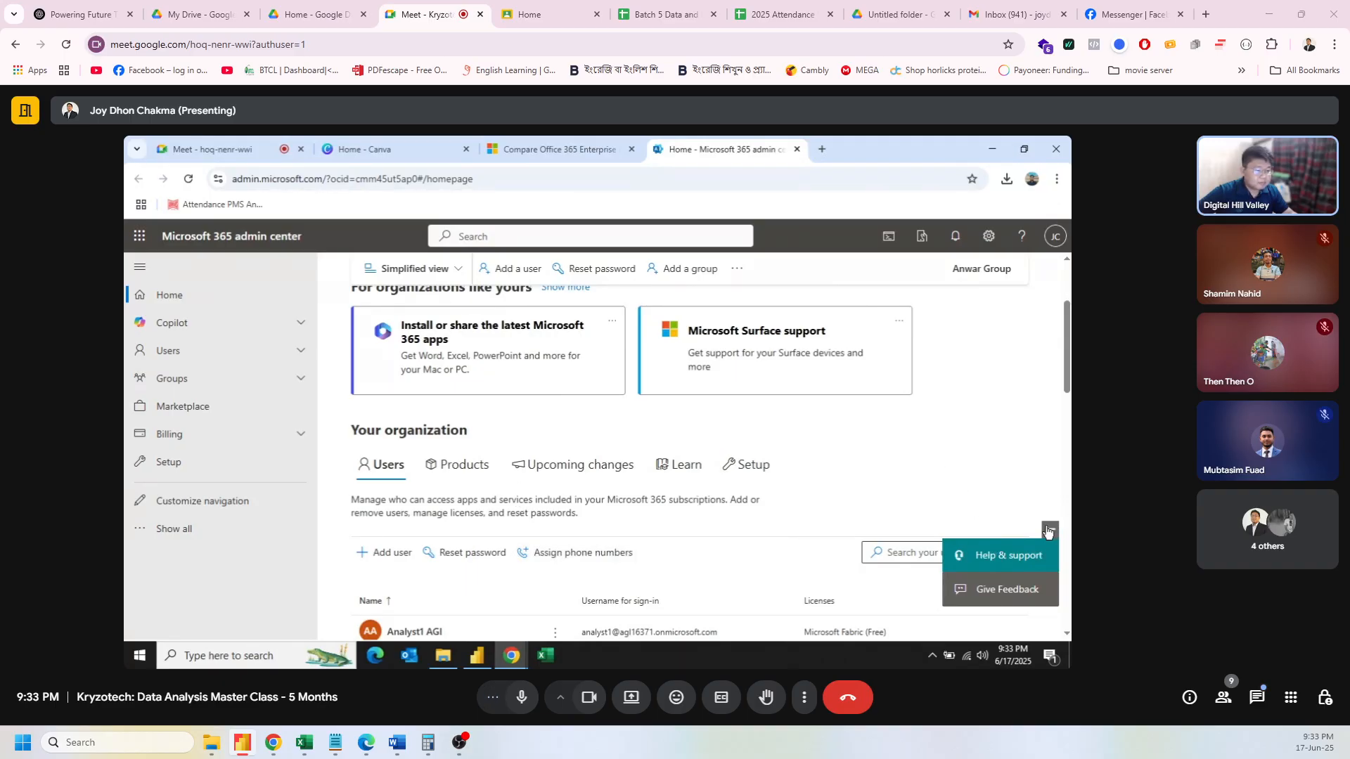
pyautogui.scroll(2, 845, 462)
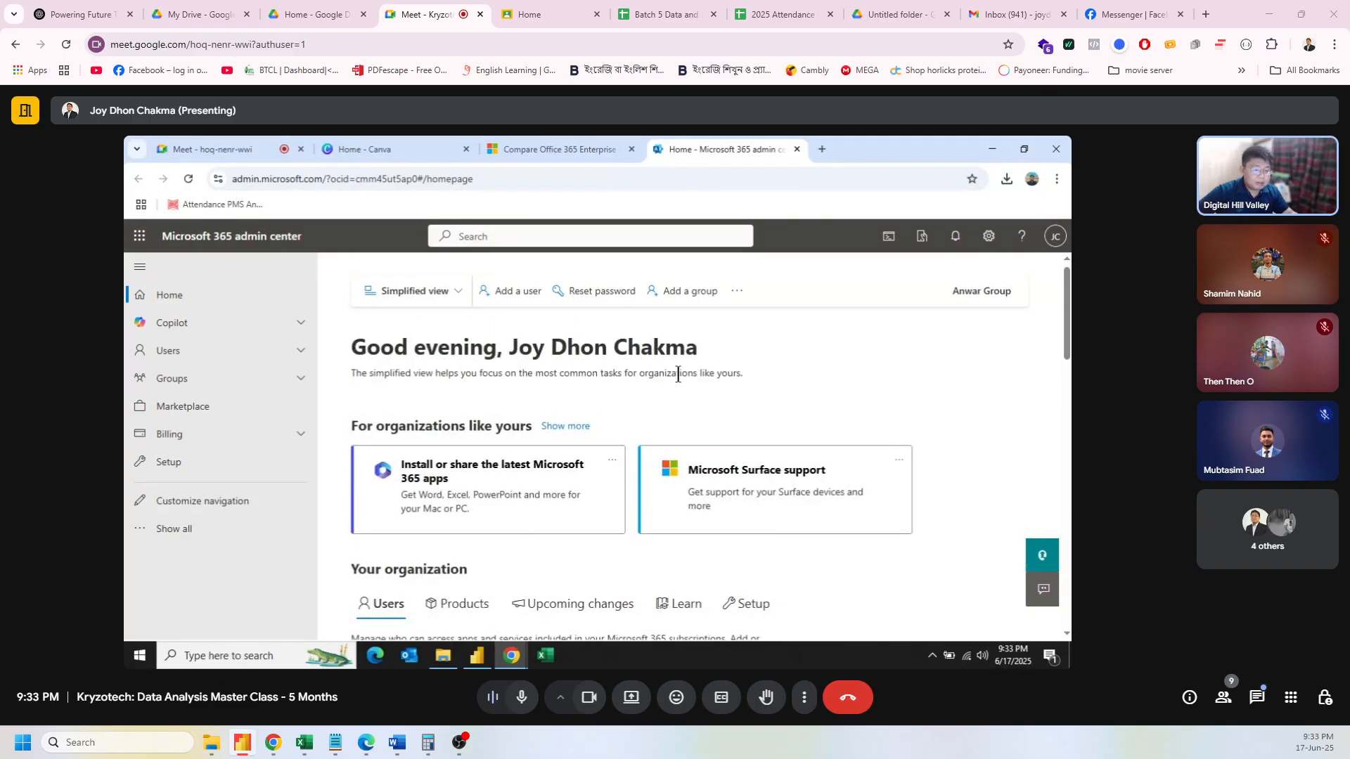
pyautogui.scroll(-4, 677, 380)
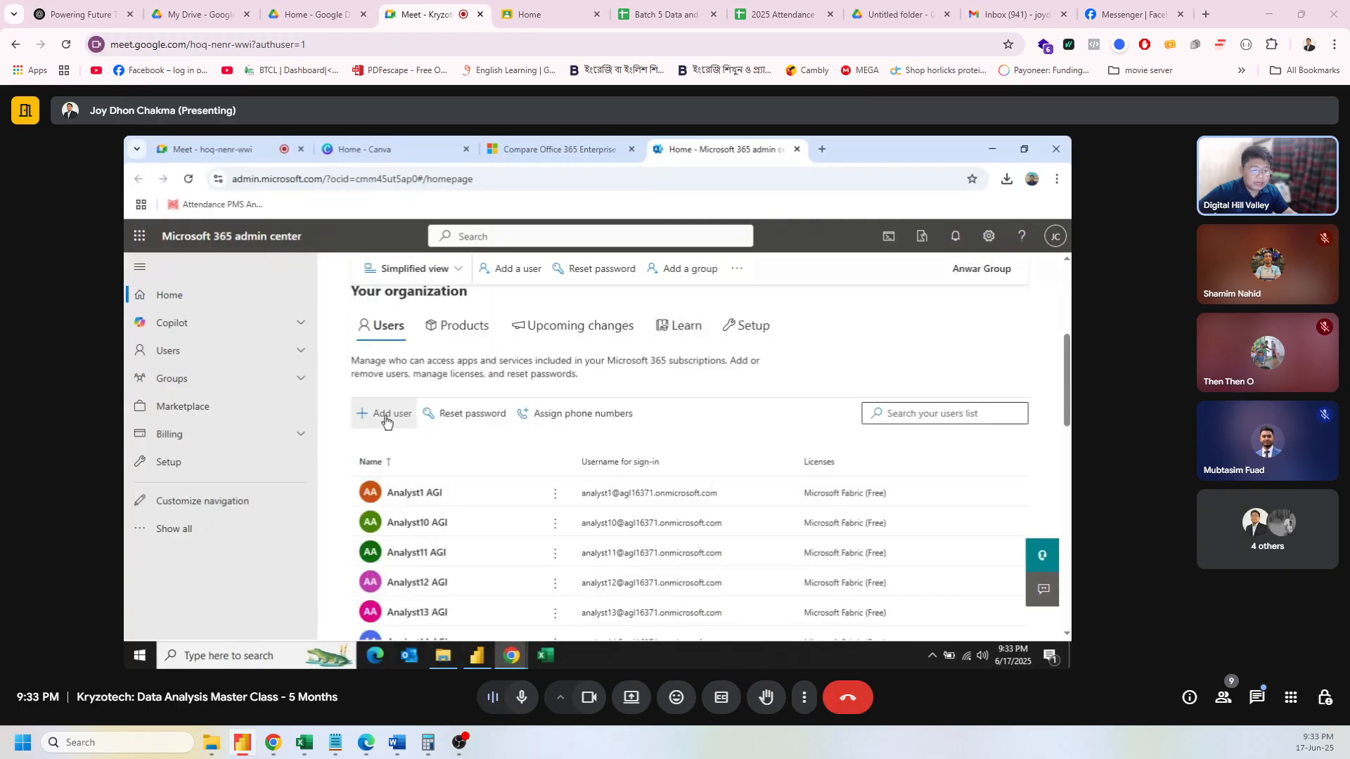
pyautogui.click(386, 420)
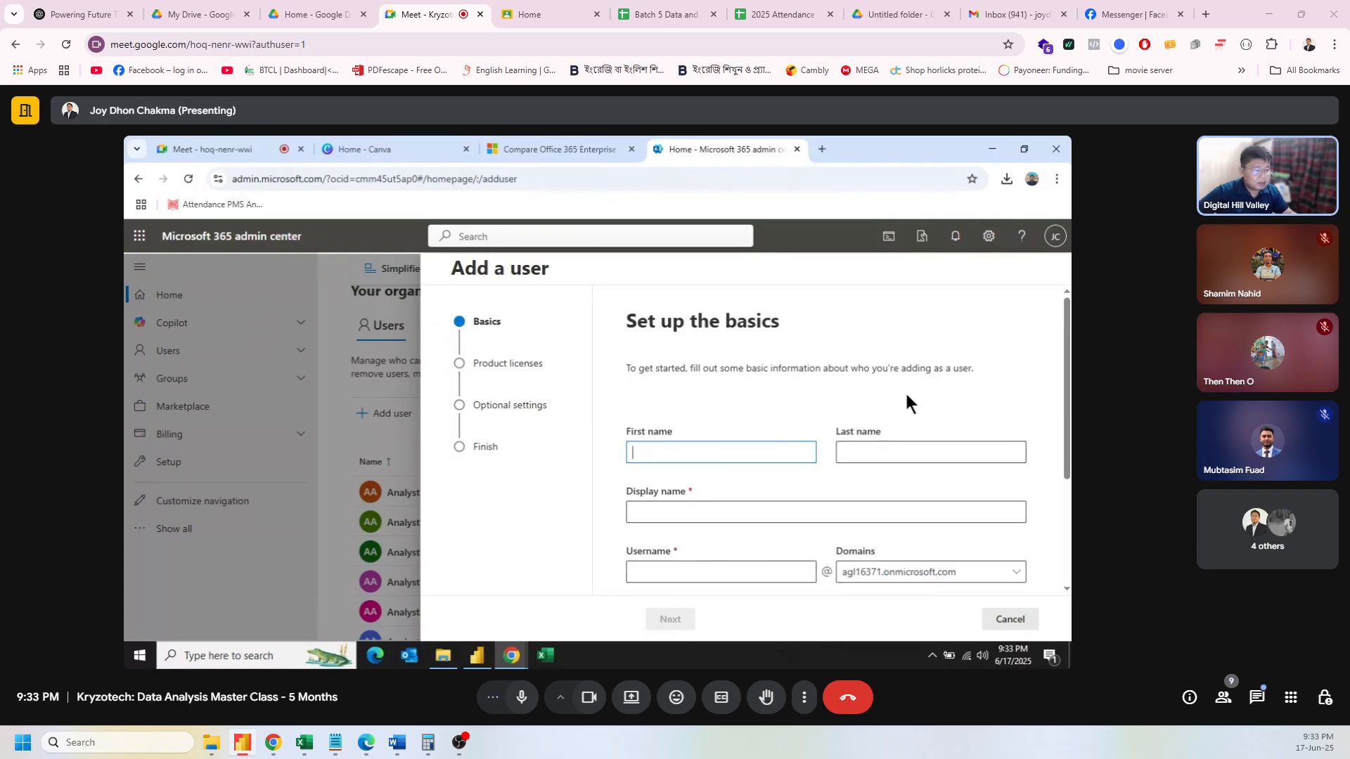
# Step: Cancel the empty Add a user form and confirm closing it without saving
pyautogui.click(371, 348)
pyautogui.click(1021, 617)
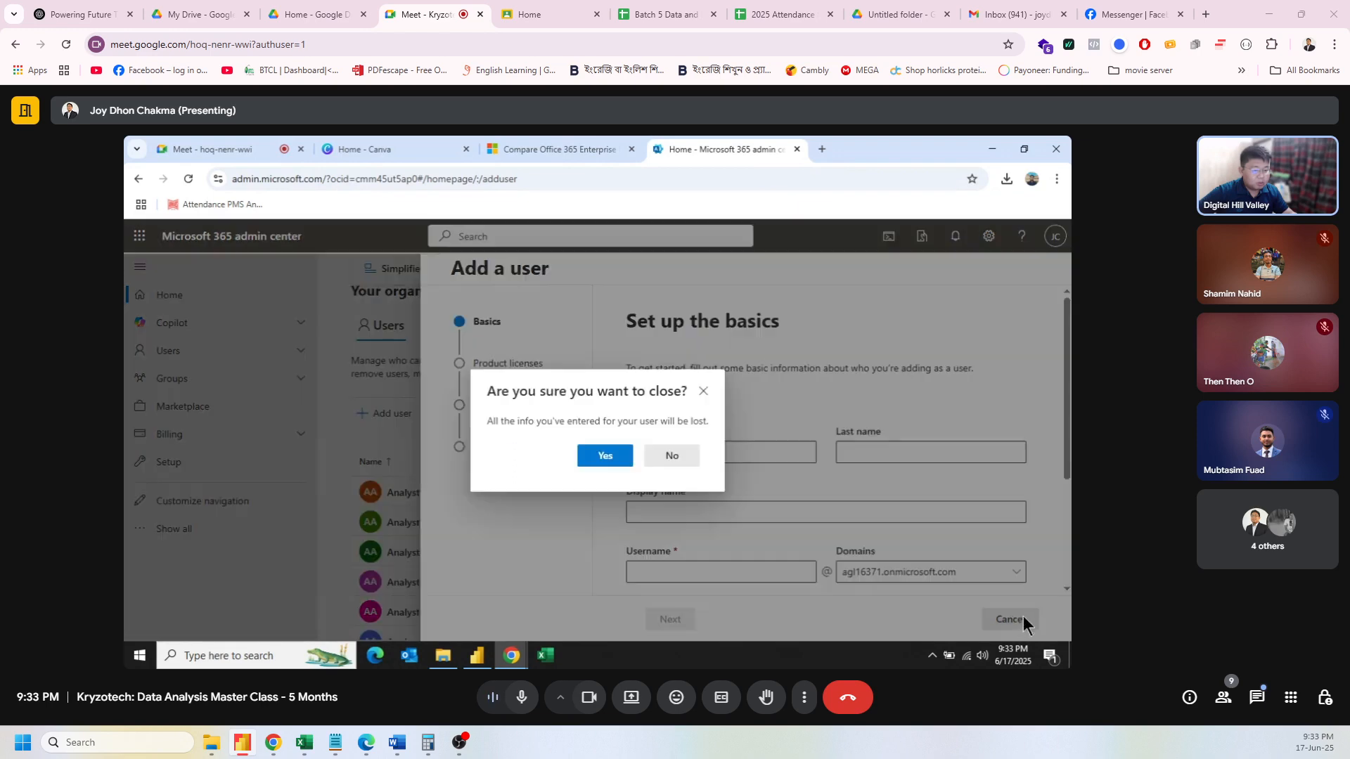
pyautogui.click(605, 455)
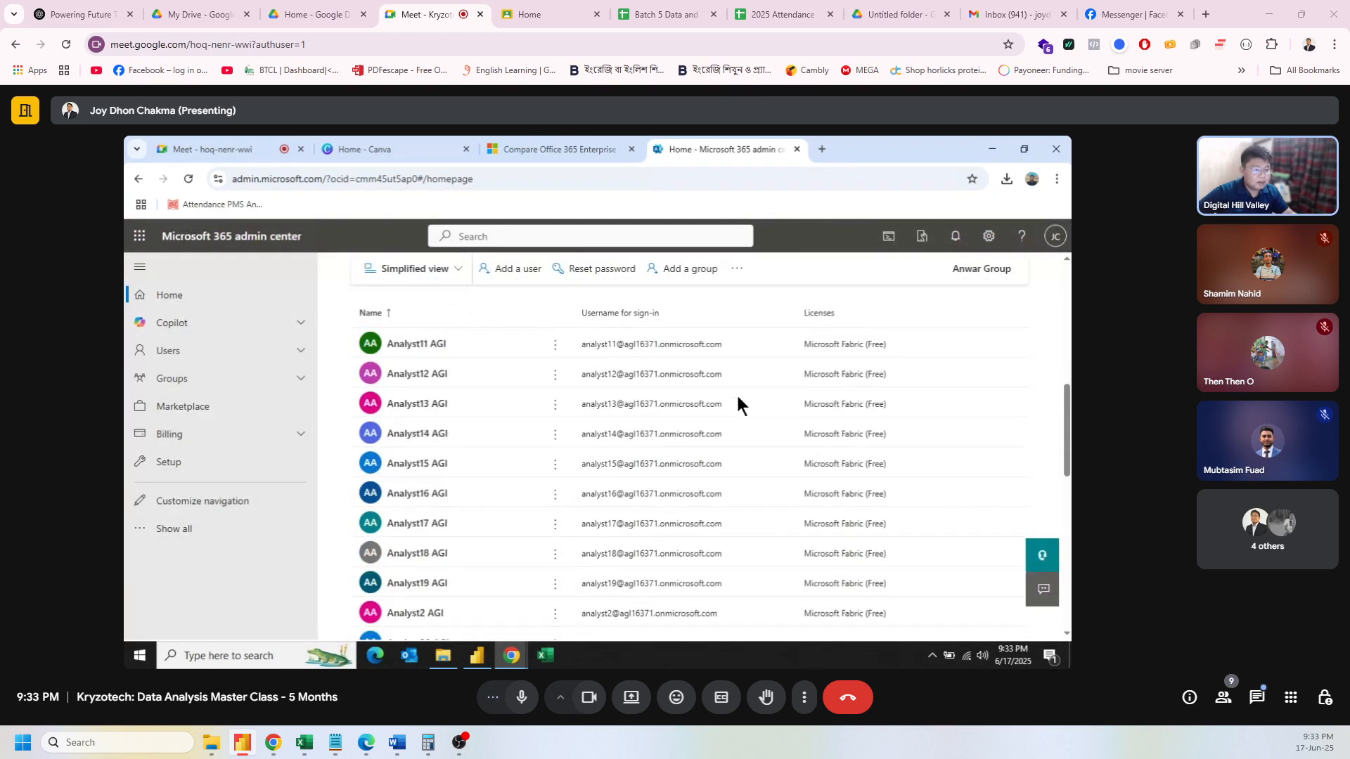
# Step: Expand Groups and Billing in the navigation and view the Bills & payments page
pyautogui.click(296, 378)
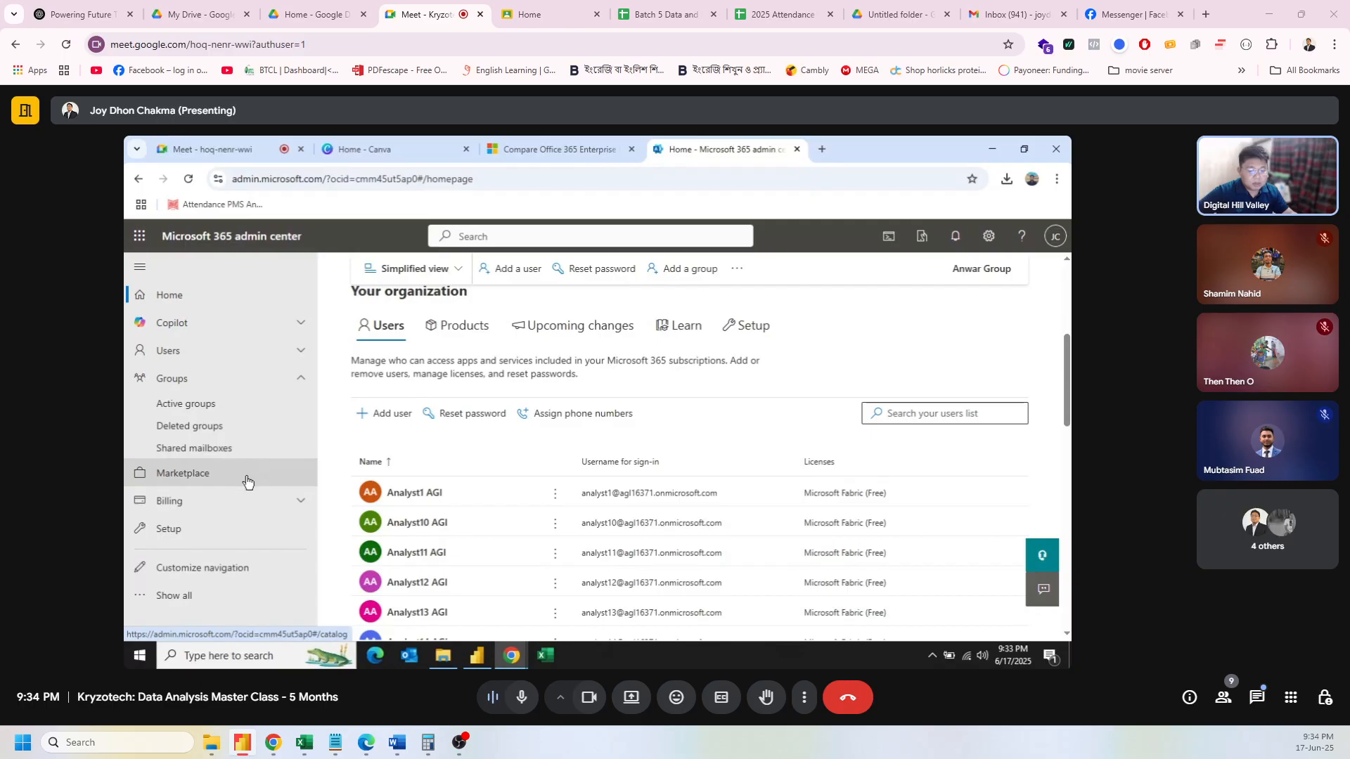
pyautogui.click(255, 501)
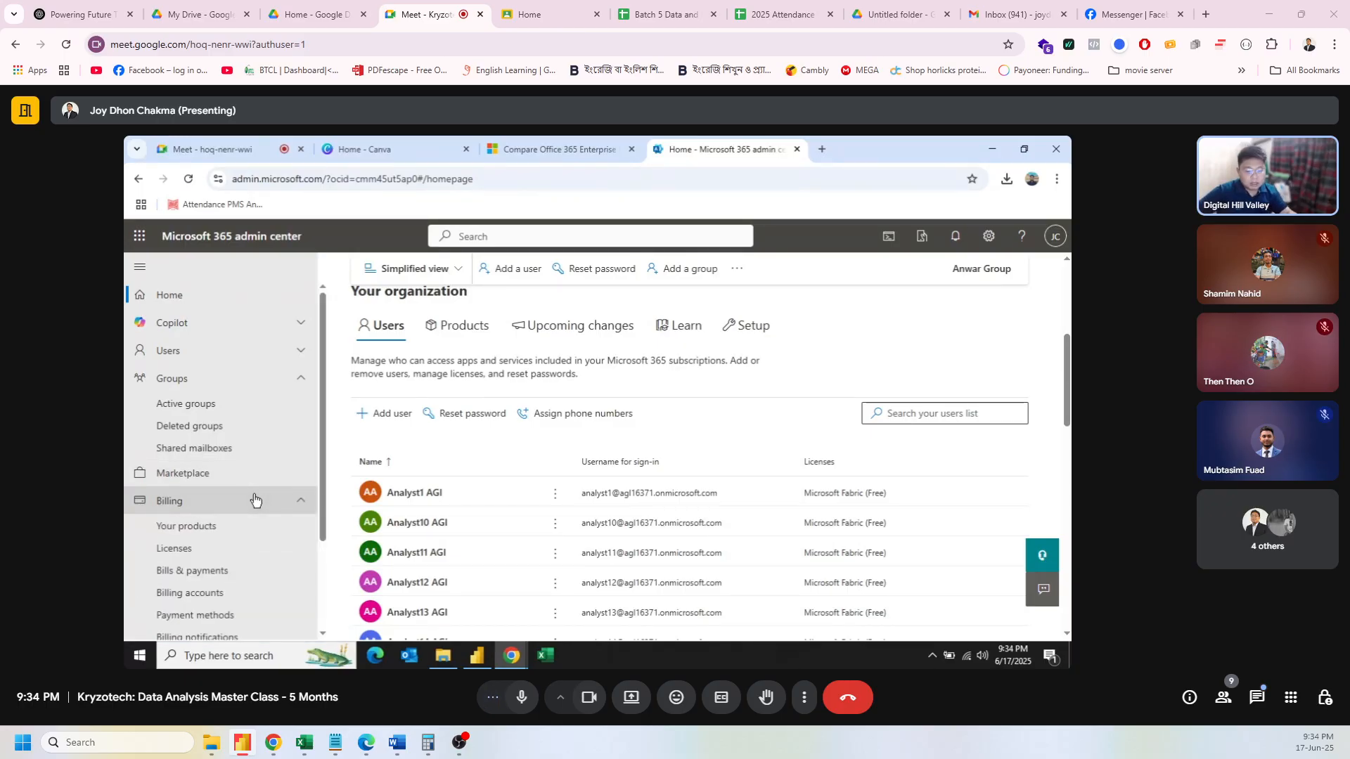
pyautogui.scroll(-1, 187, 570)
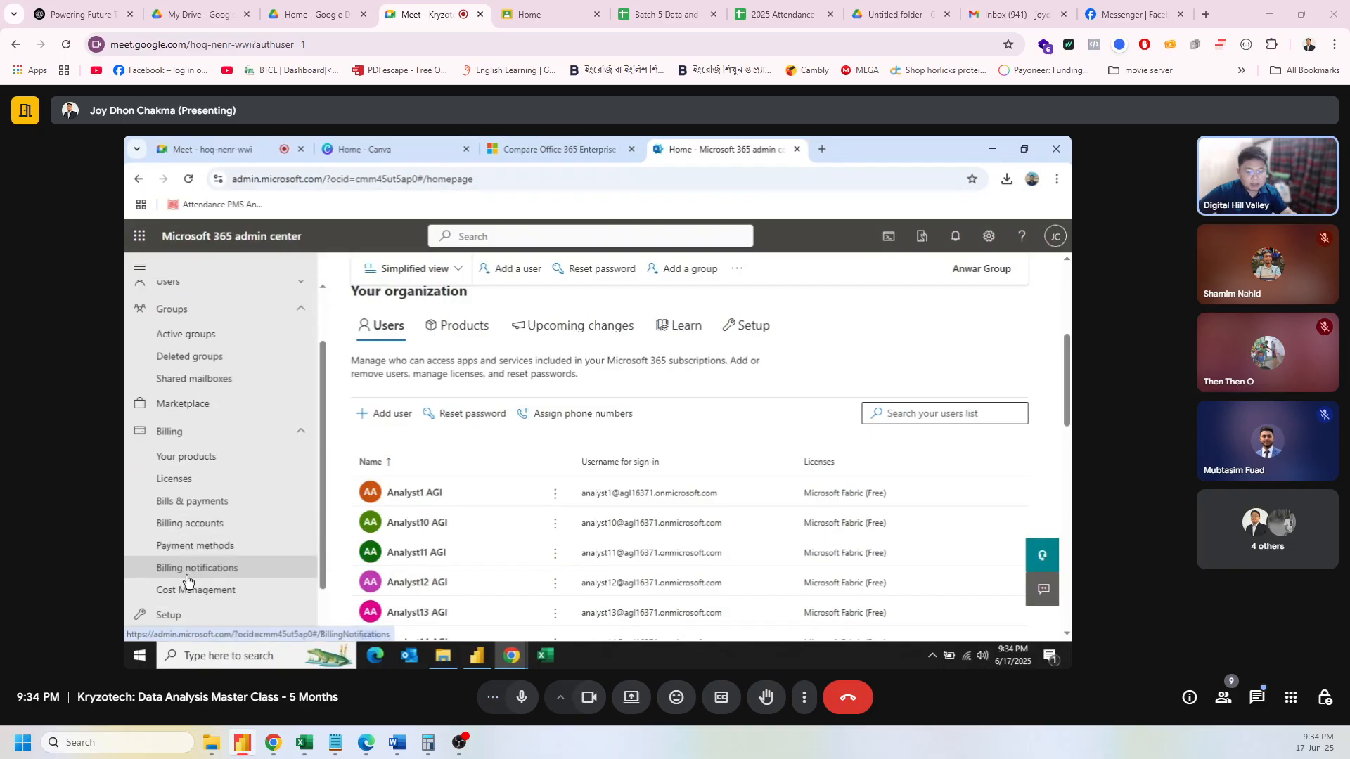
pyautogui.click(206, 507)
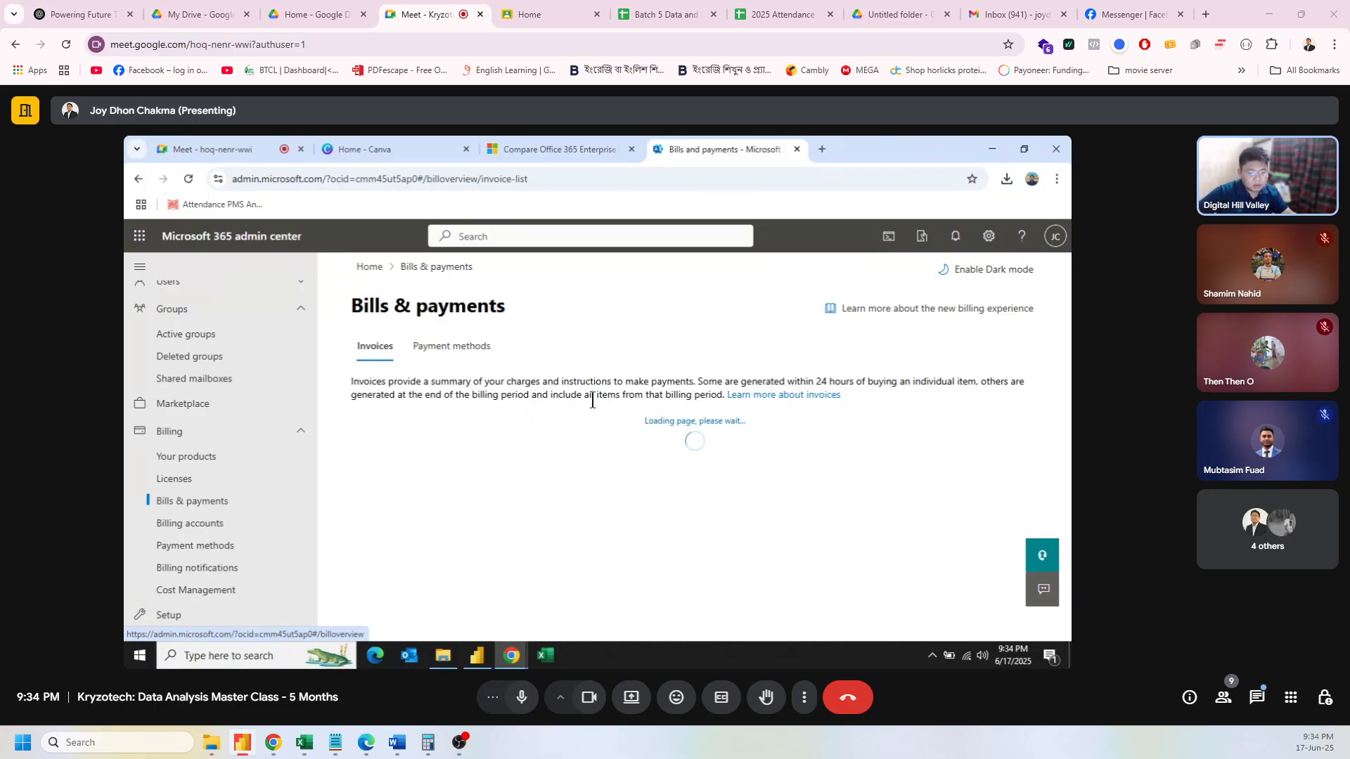
pyautogui.scroll(-2, 590, 418)
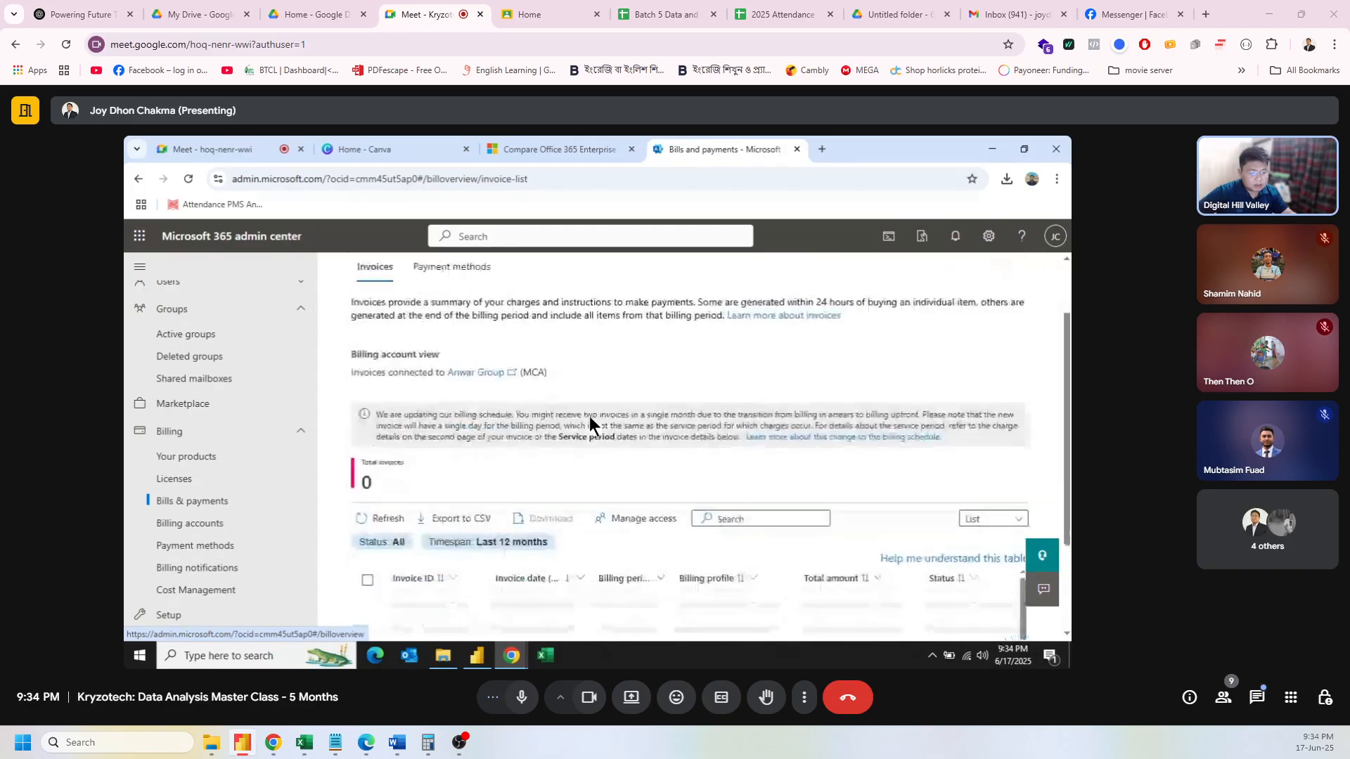
# Step: Check Licenses, then view Billing accounts showing one active Microsoft Customer Agreement account
pyautogui.click(194, 481)
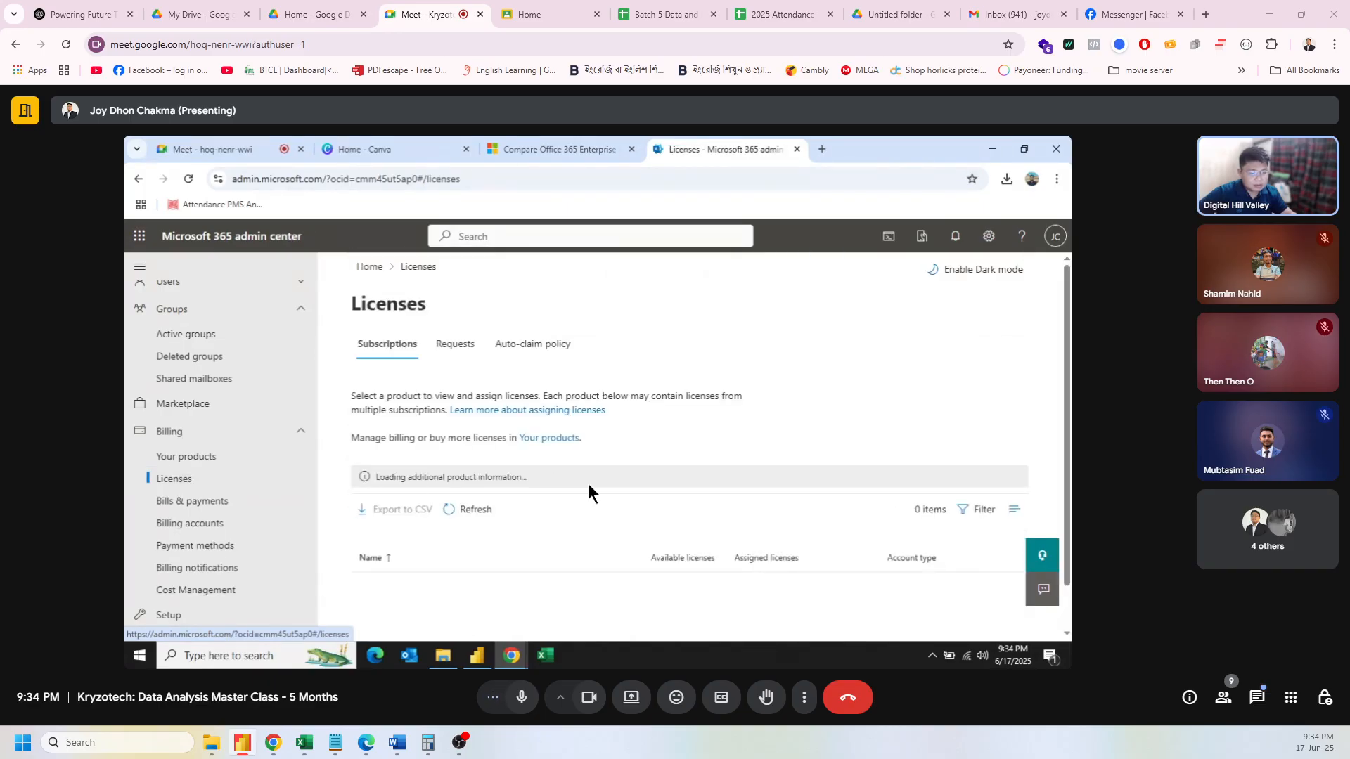
pyautogui.scroll(-1, 614, 491)
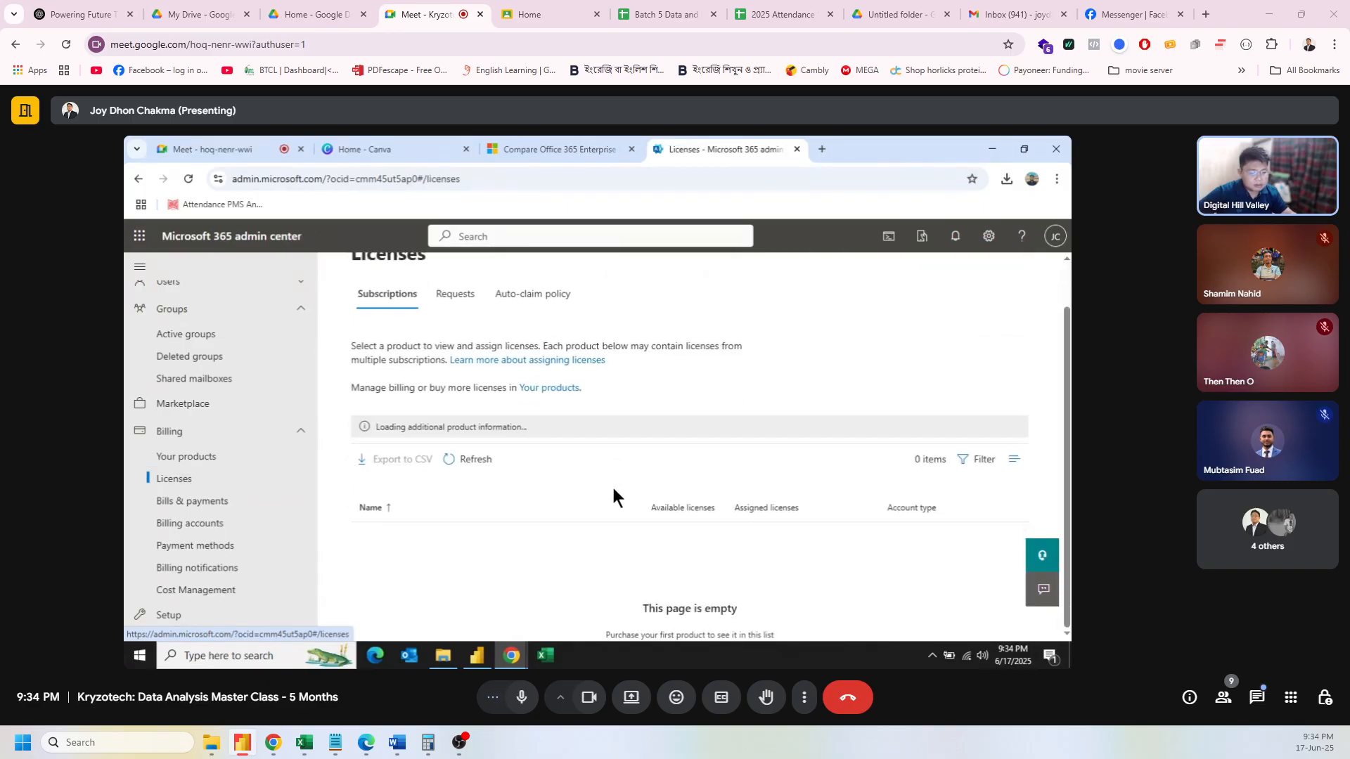
pyautogui.click(202, 526)
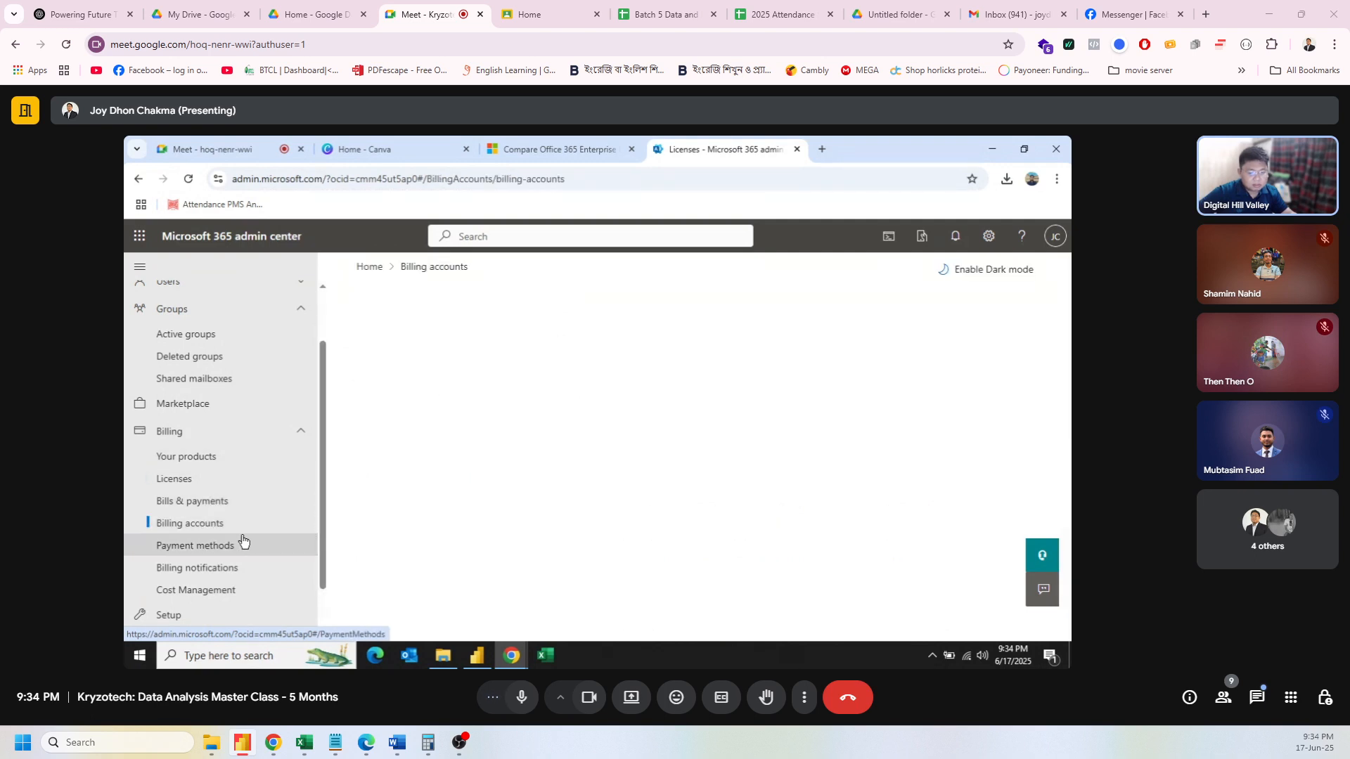
pyautogui.scroll(-1, 754, 469)
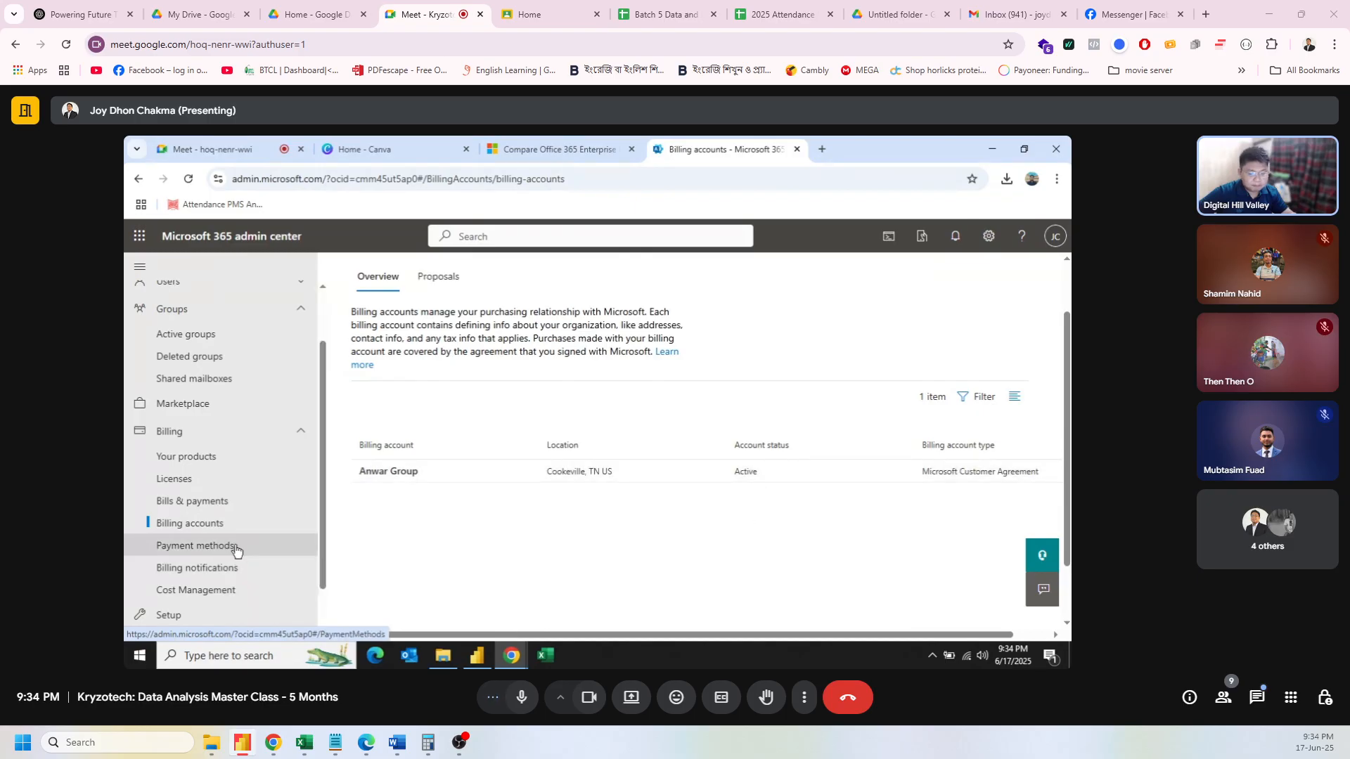
pyautogui.scroll(-1, 247, 574)
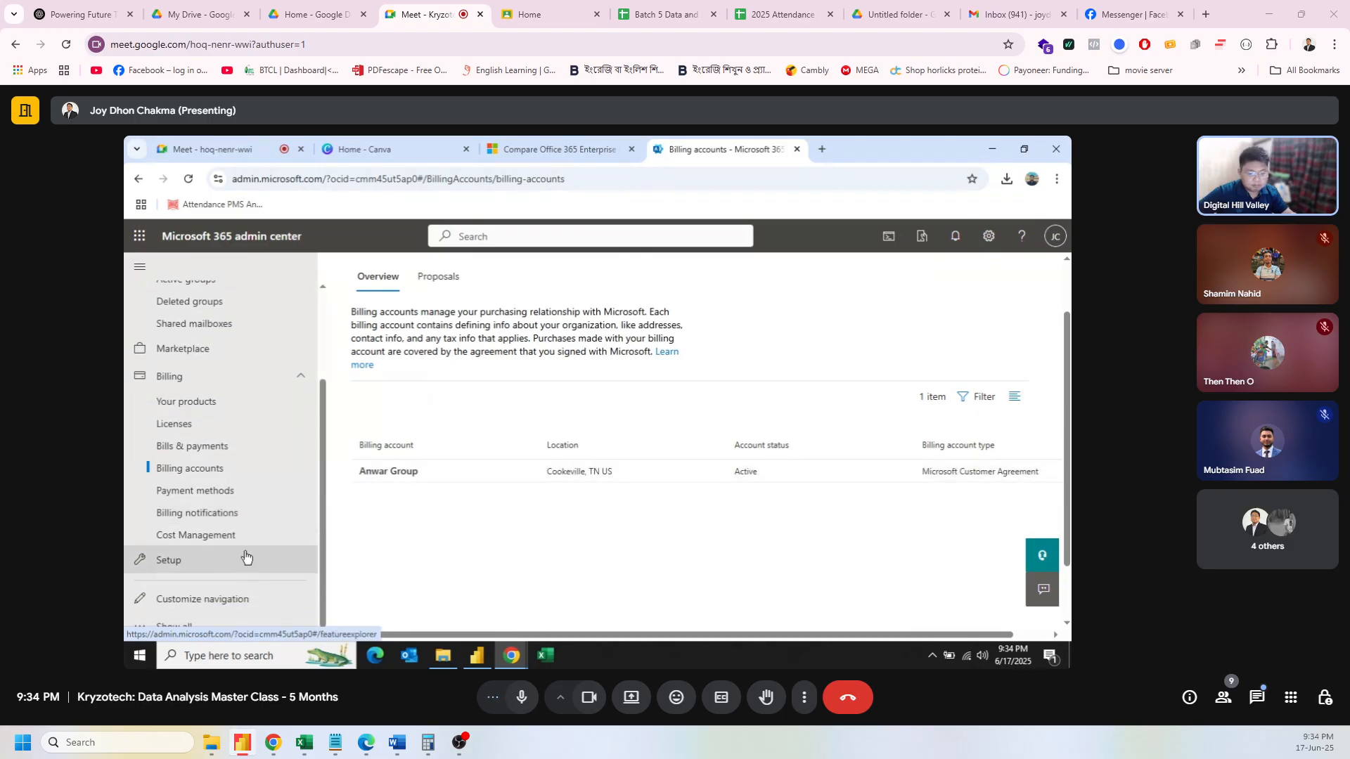
pyautogui.scroll(1, 239, 542)
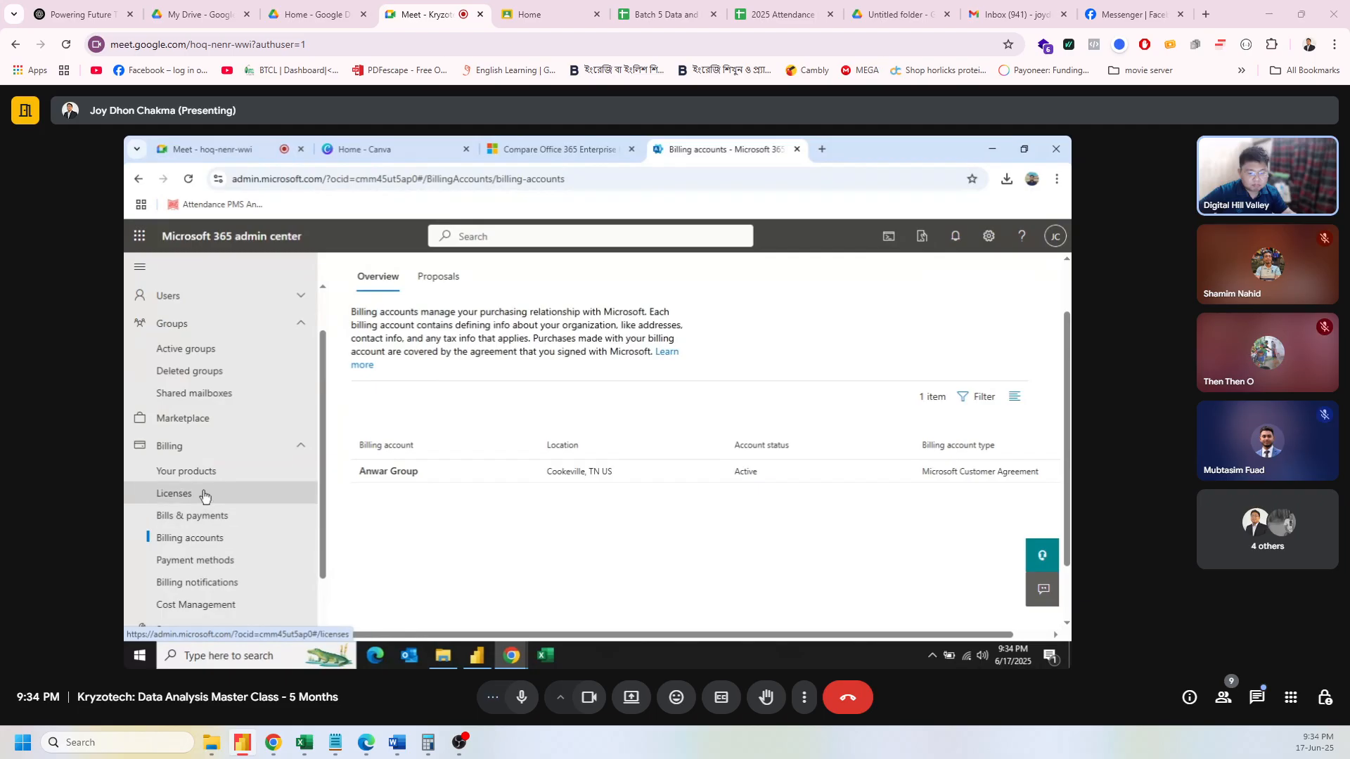
# Step: On Payment methods, inspect the active card's (expires 8/2029) Edit, Delete and Replace actions
pyautogui.click(213, 563)
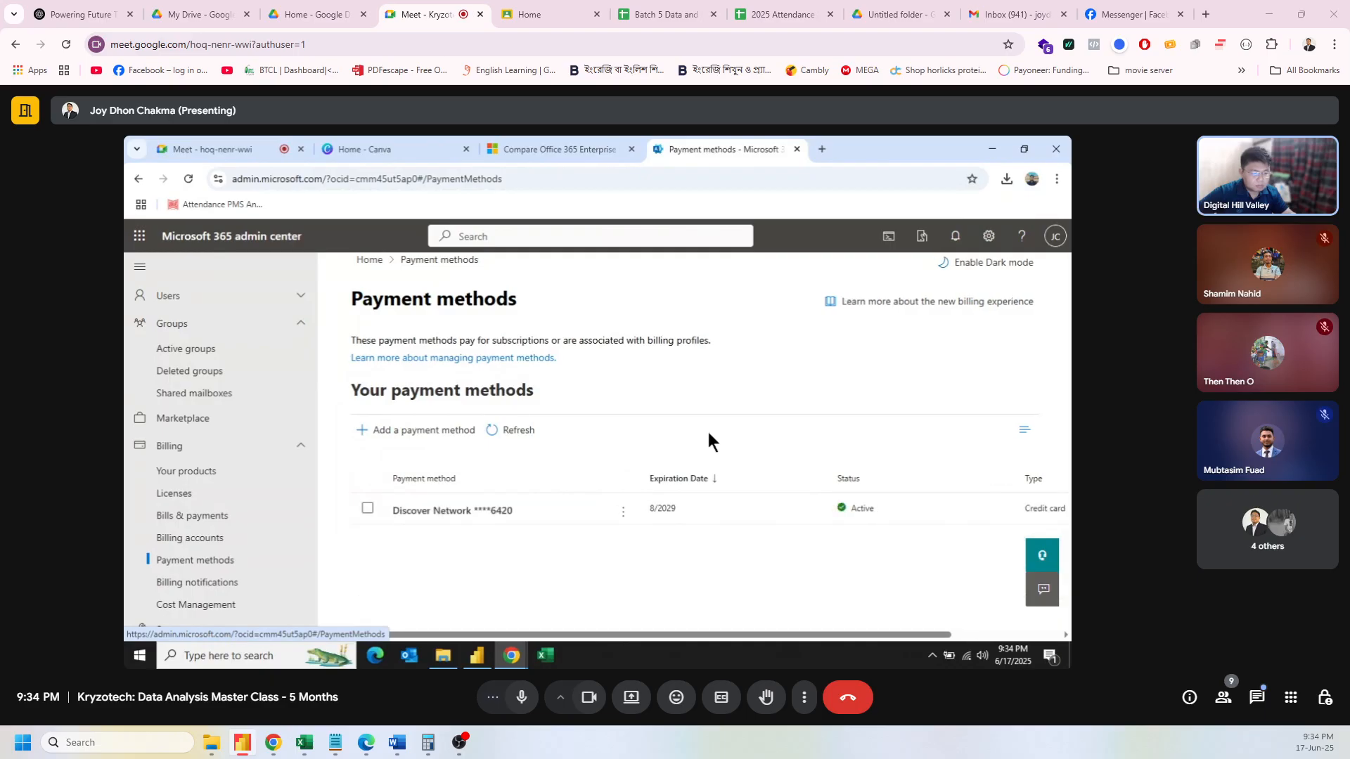
pyautogui.click(625, 514)
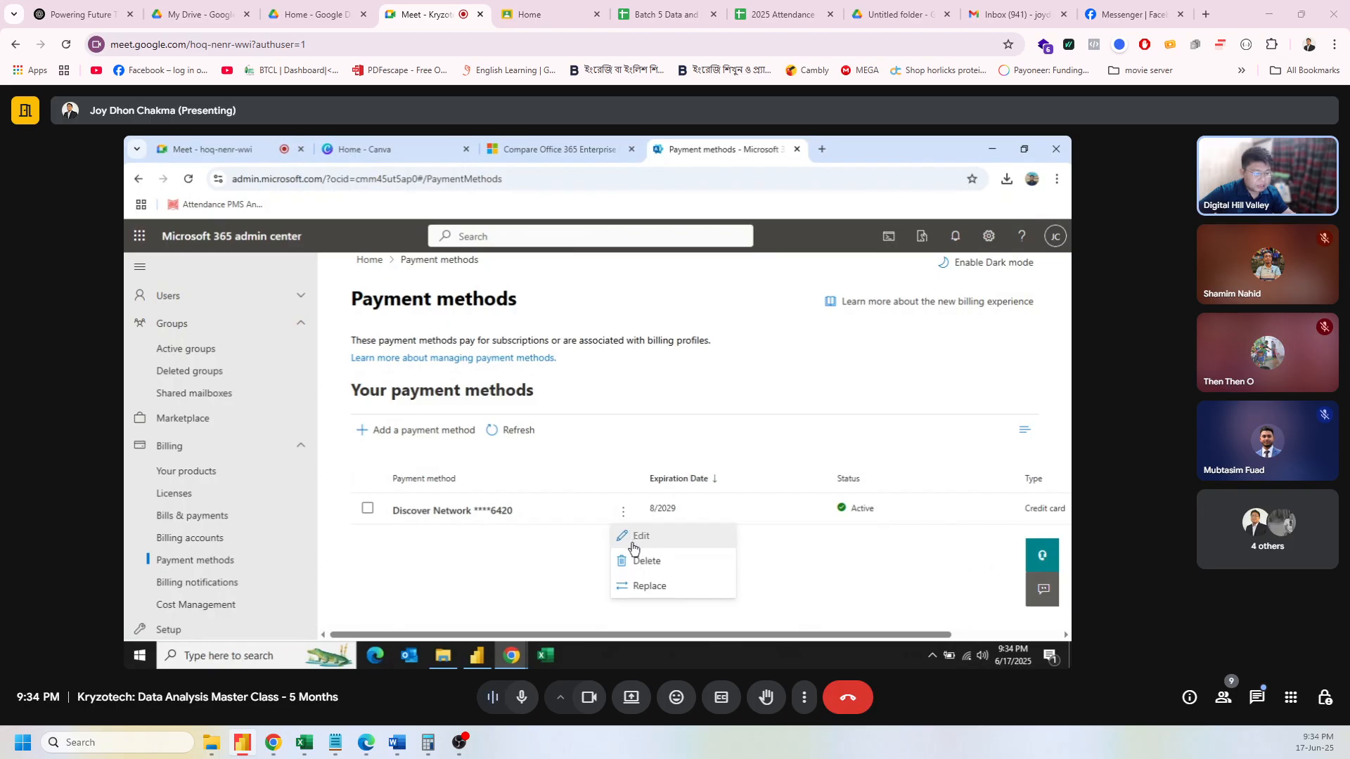
pyautogui.click(567, 572)
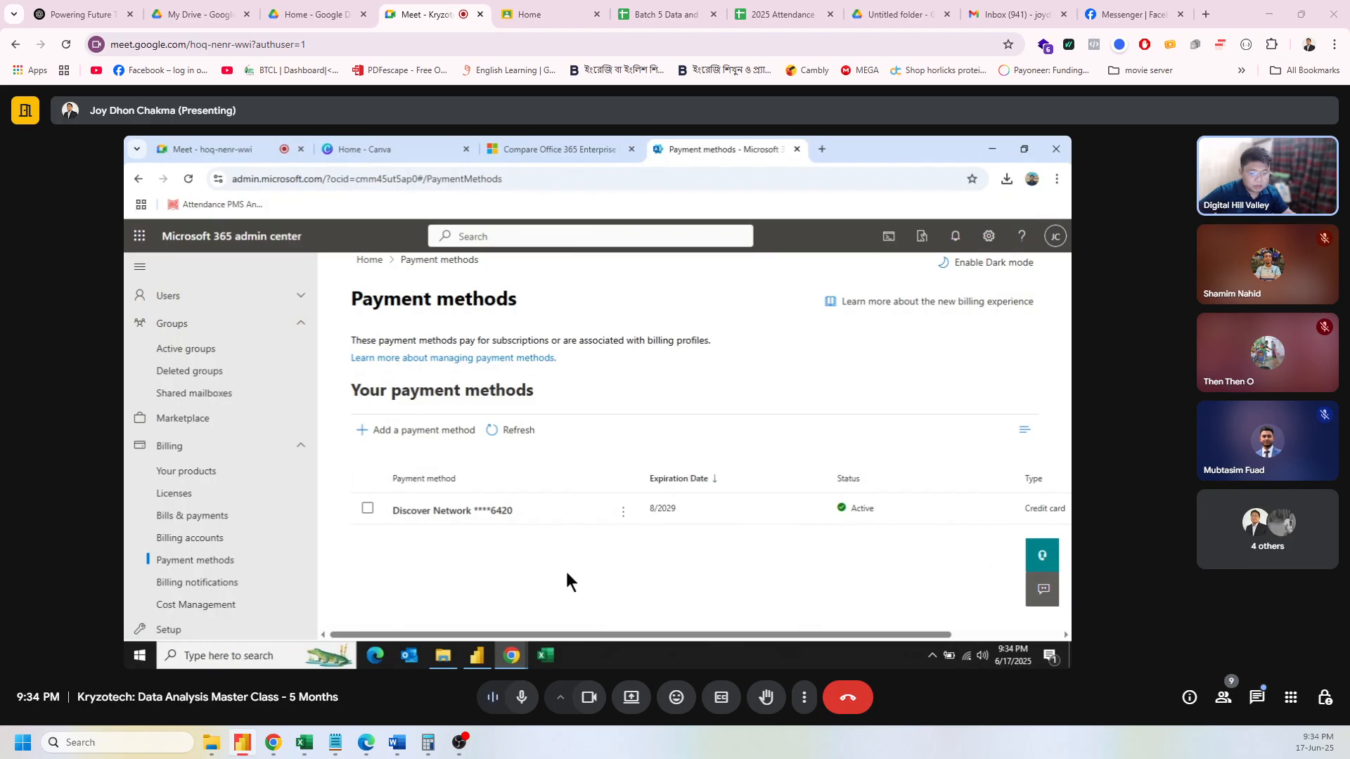
pyautogui.click(623, 513)
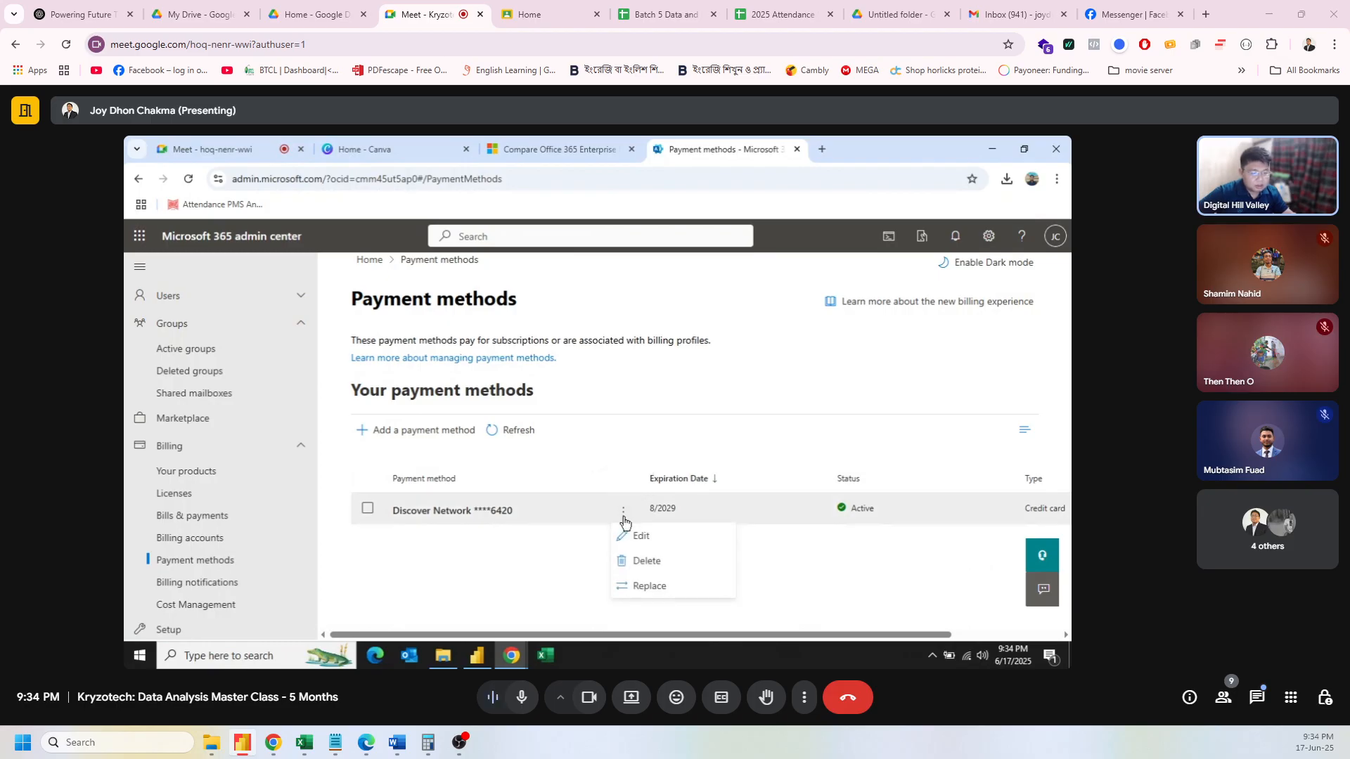
pyautogui.click(625, 437)
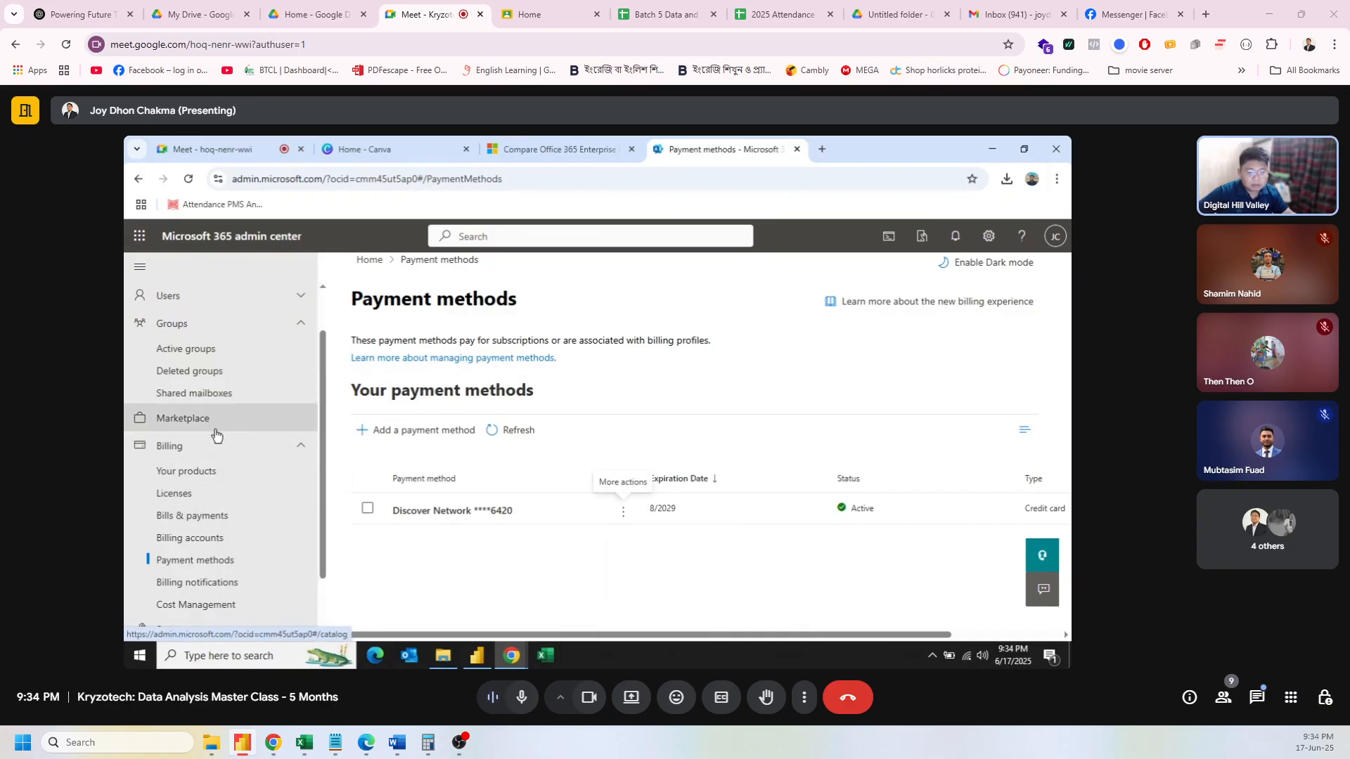
pyautogui.scroll(1, 228, 472)
# Step: Expand the Users section in the admin center navigation
pyautogui.click(283, 351)
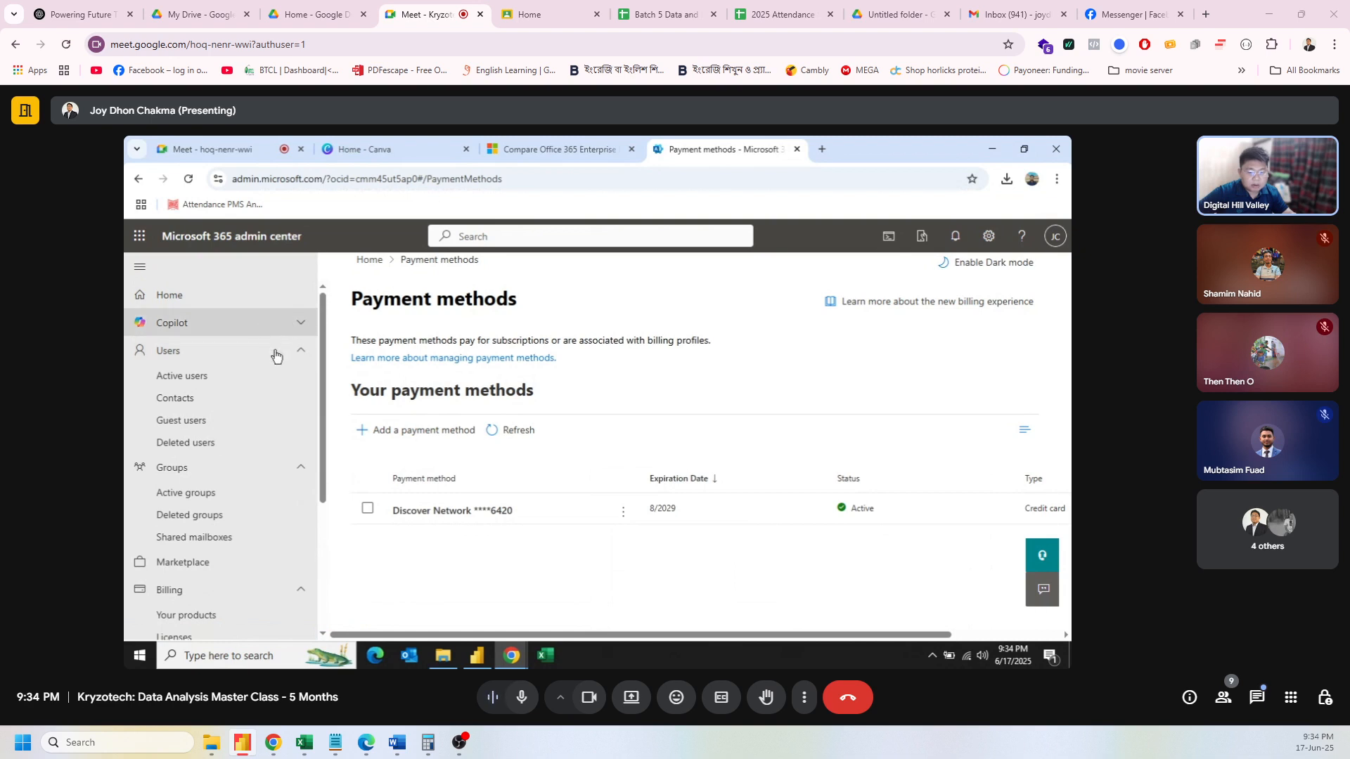
pyautogui.scroll(-2, 220, 567)
pyautogui.scroll(1, 220, 567)
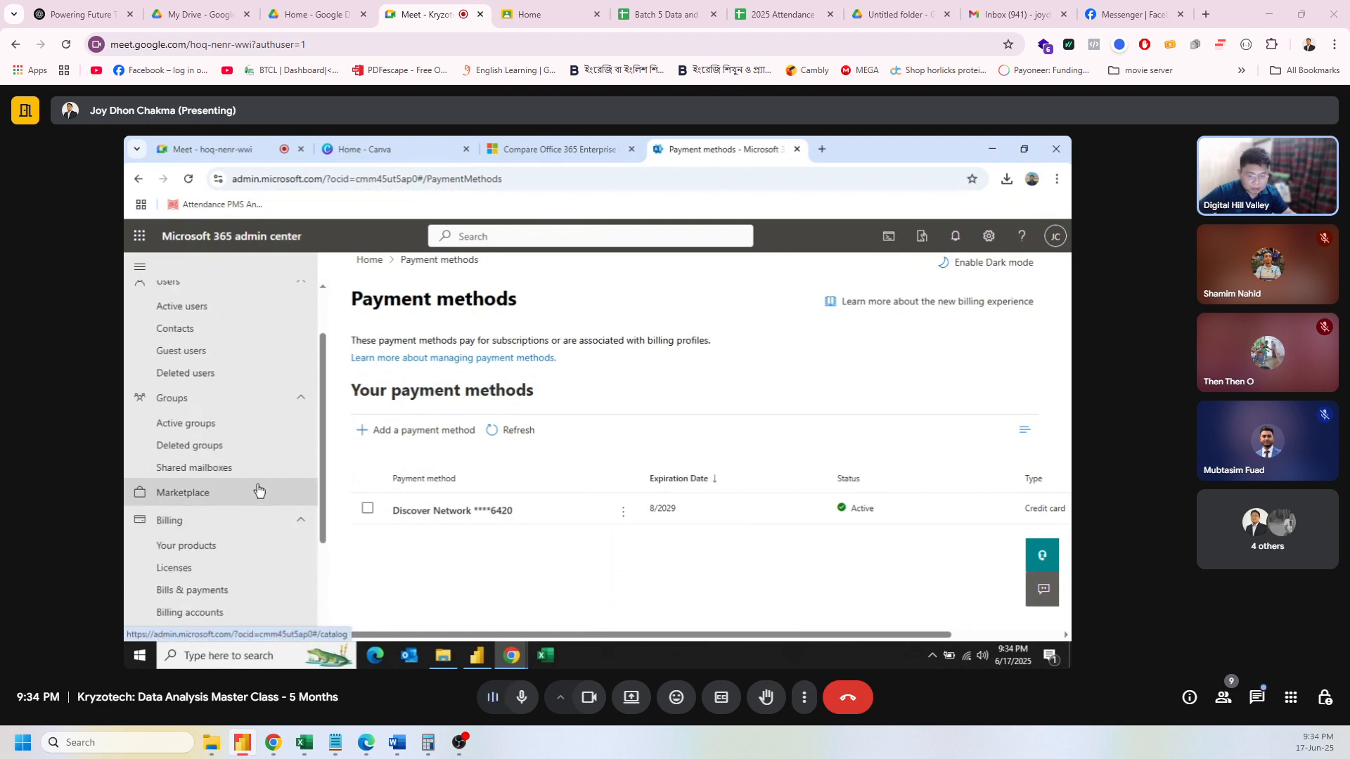
pyautogui.scroll(-2, 290, 549)
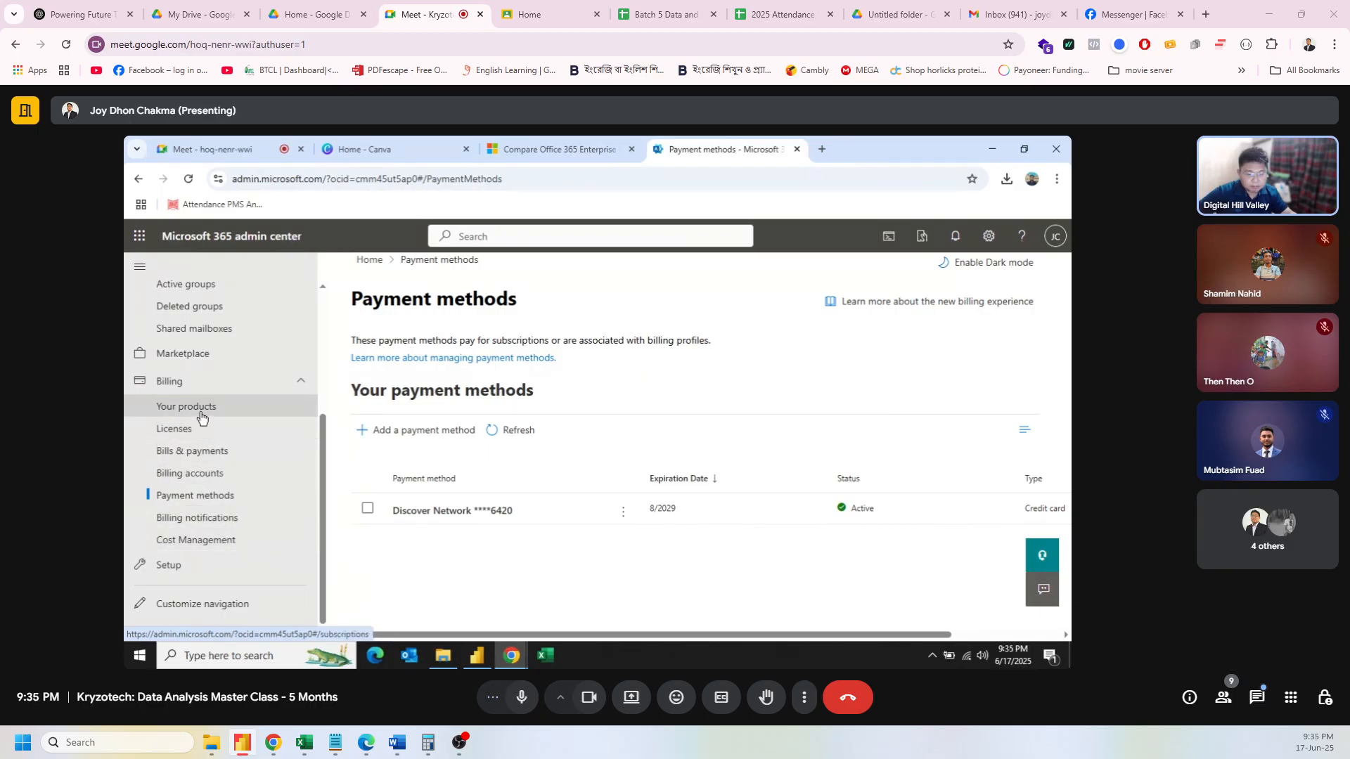
# Step: Open the Bills & payments page and scroll through its invoices
pyautogui.click(203, 453)
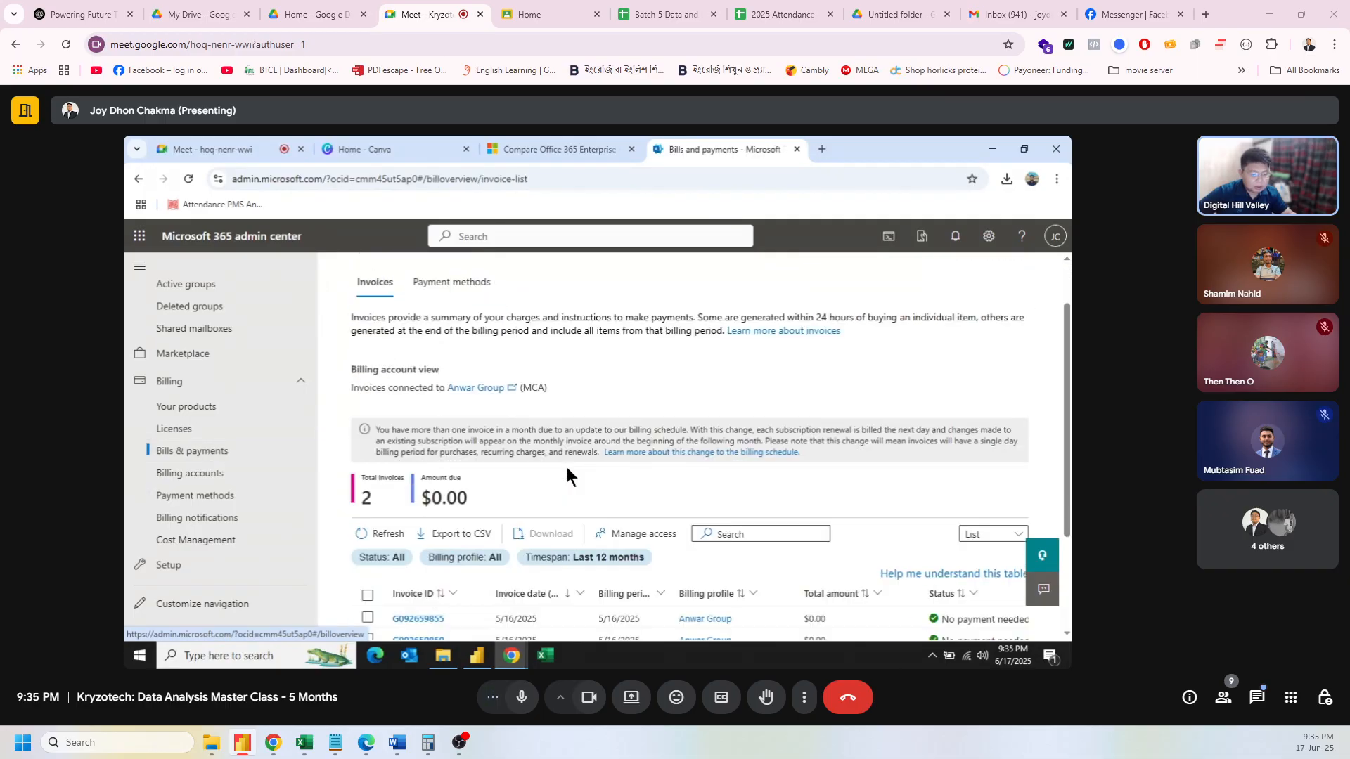
pyautogui.scroll(-3, 564, 464)
pyautogui.scroll(1, 565, 484)
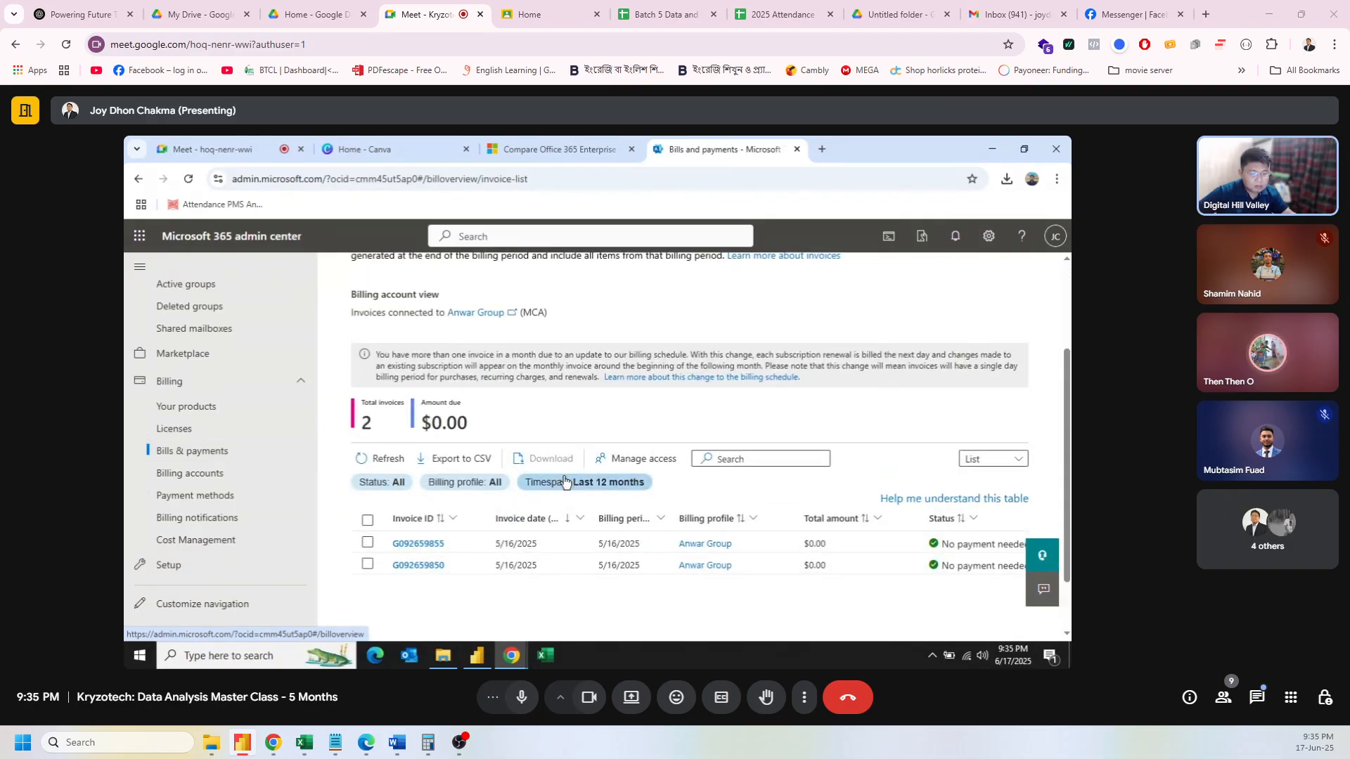
pyautogui.scroll(1, 564, 483)
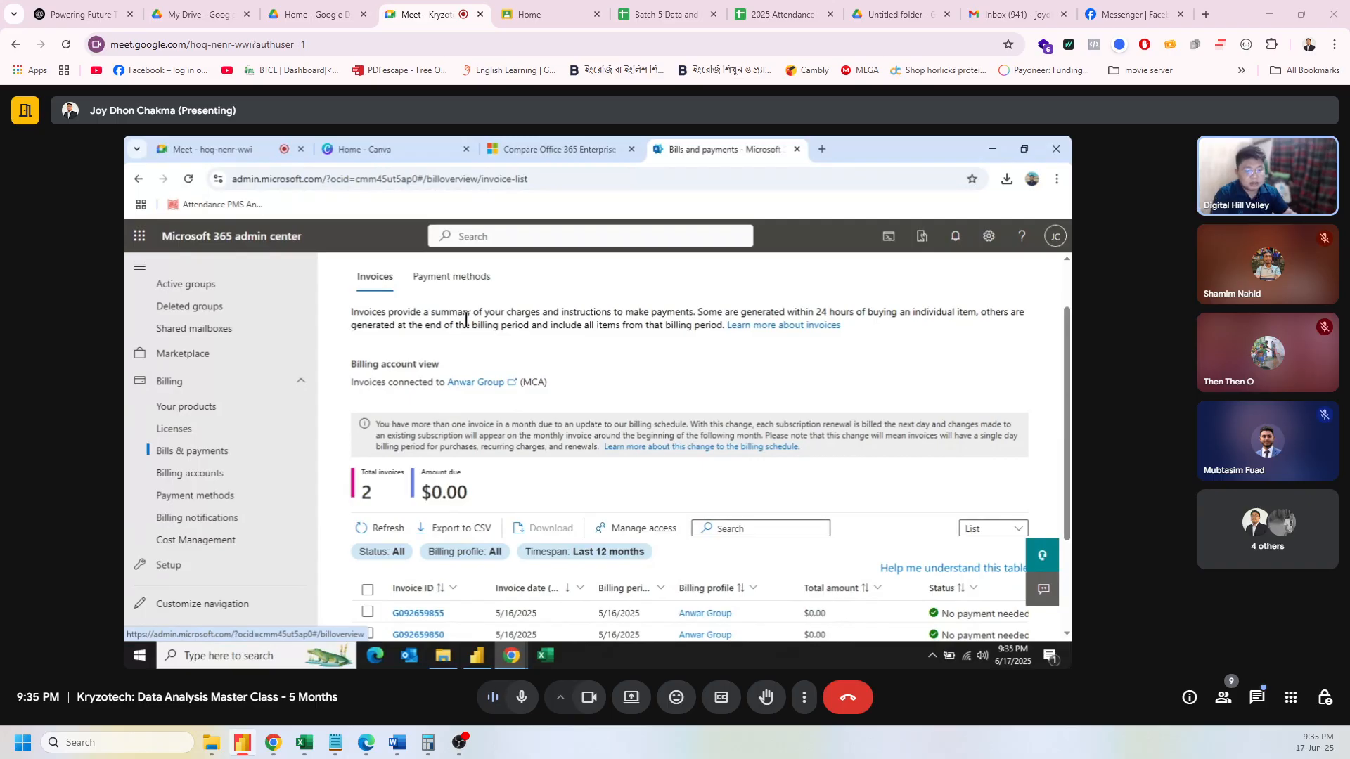
# Step: Review the Discover Network card's actions under Payment methods, then return to invoices
pyautogui.click(459, 281)
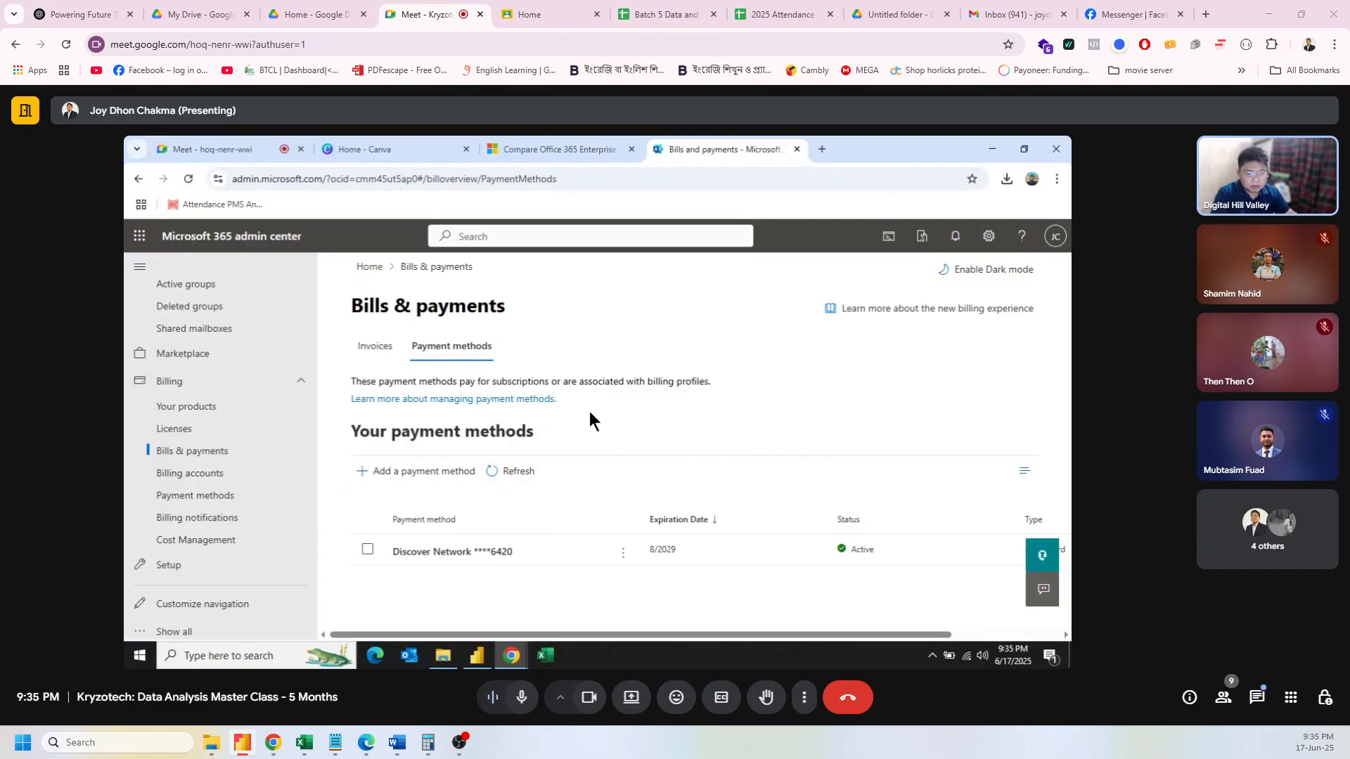
pyautogui.click(622, 555)
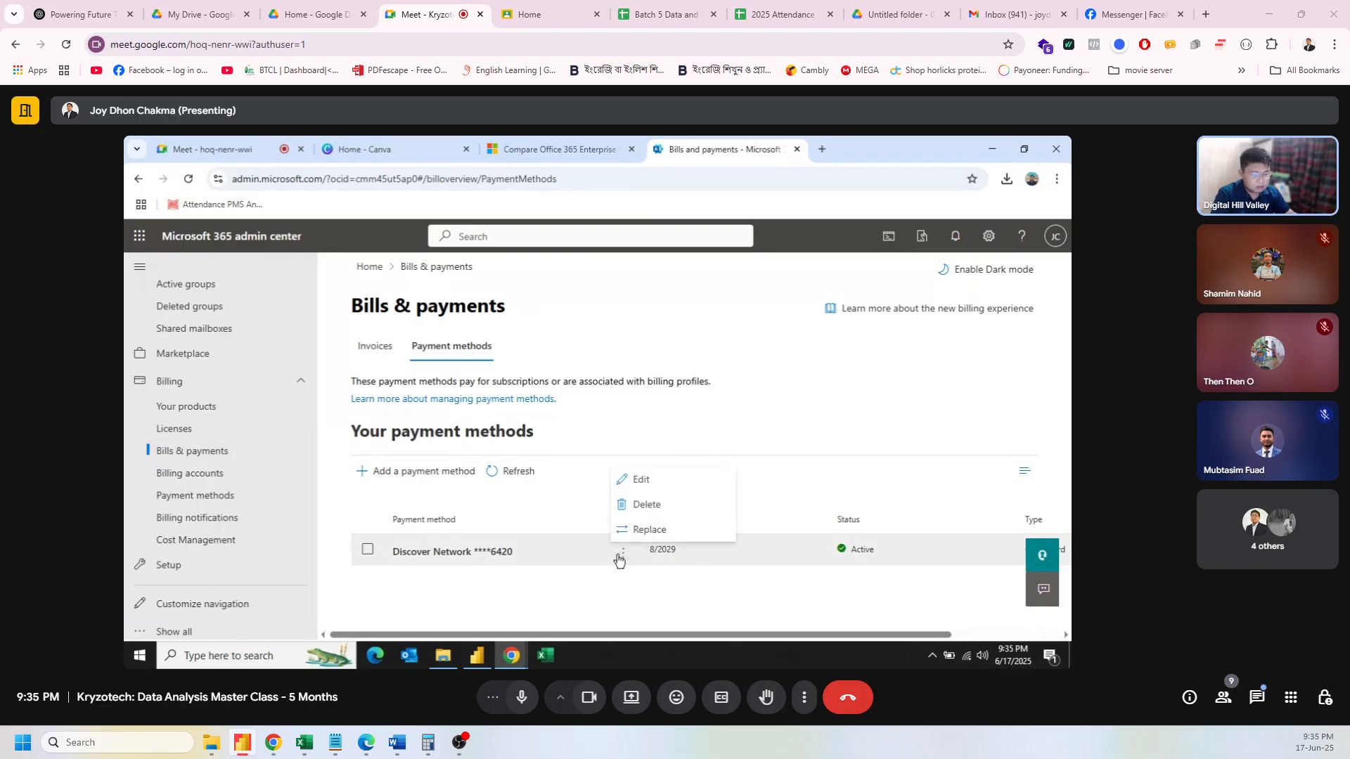
pyautogui.click(620, 556)
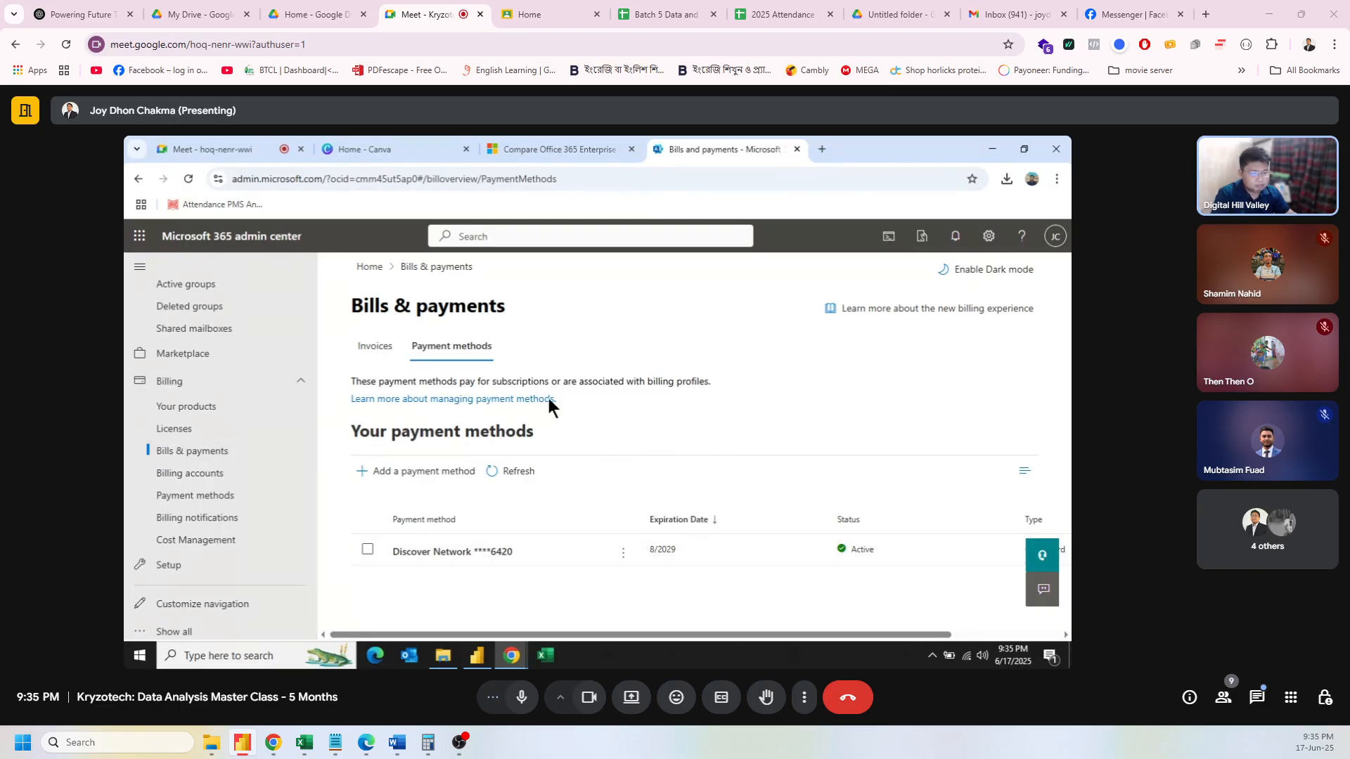
pyautogui.click(372, 347)
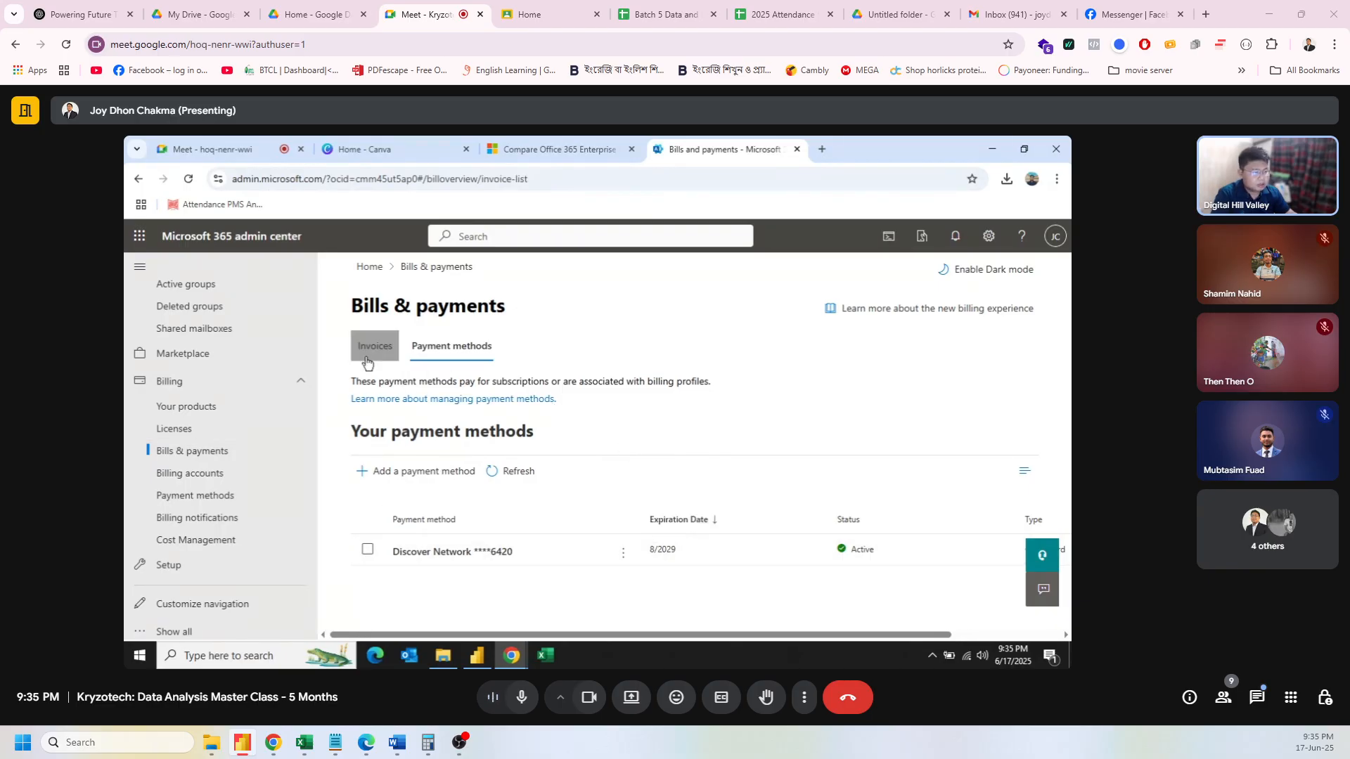
# Step: Open and close the account panel, then go to Billing notifications
pyautogui.click(1053, 238)
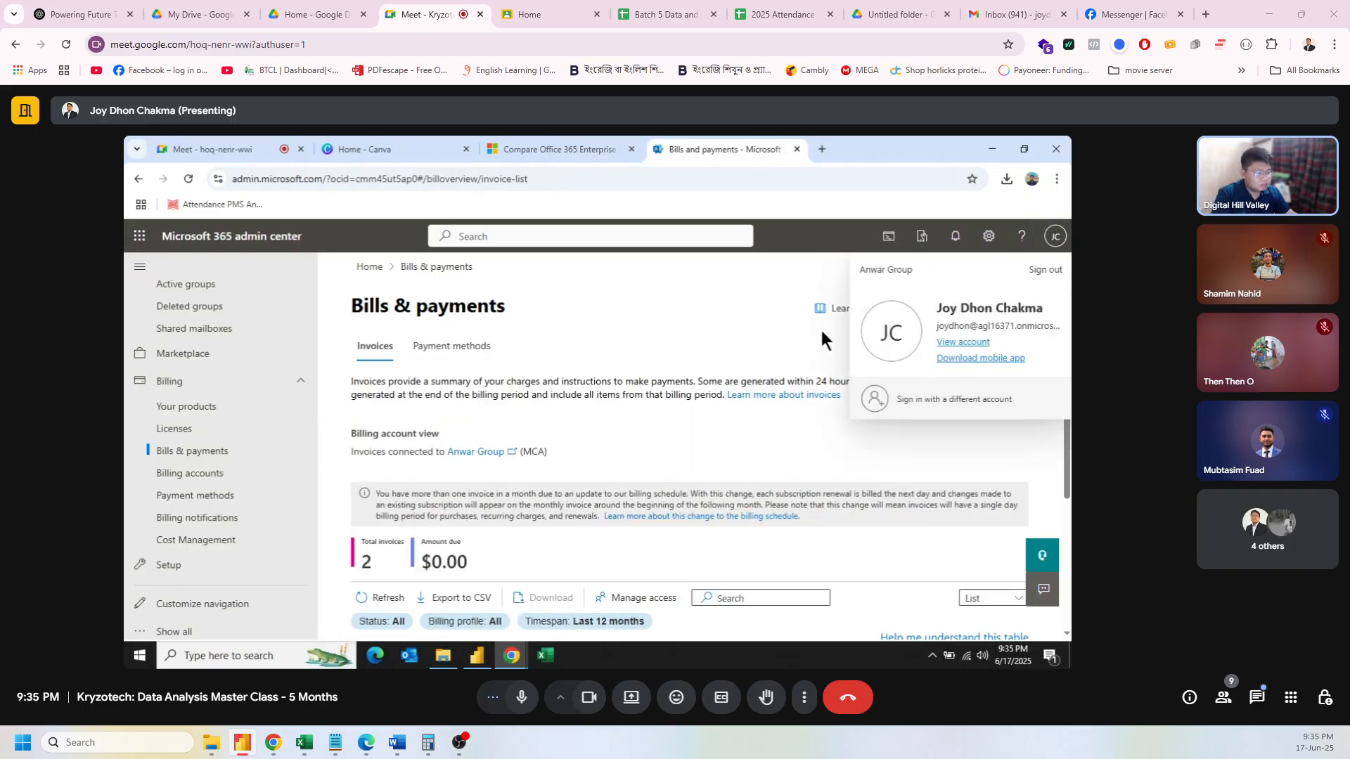
pyautogui.click(742, 342)
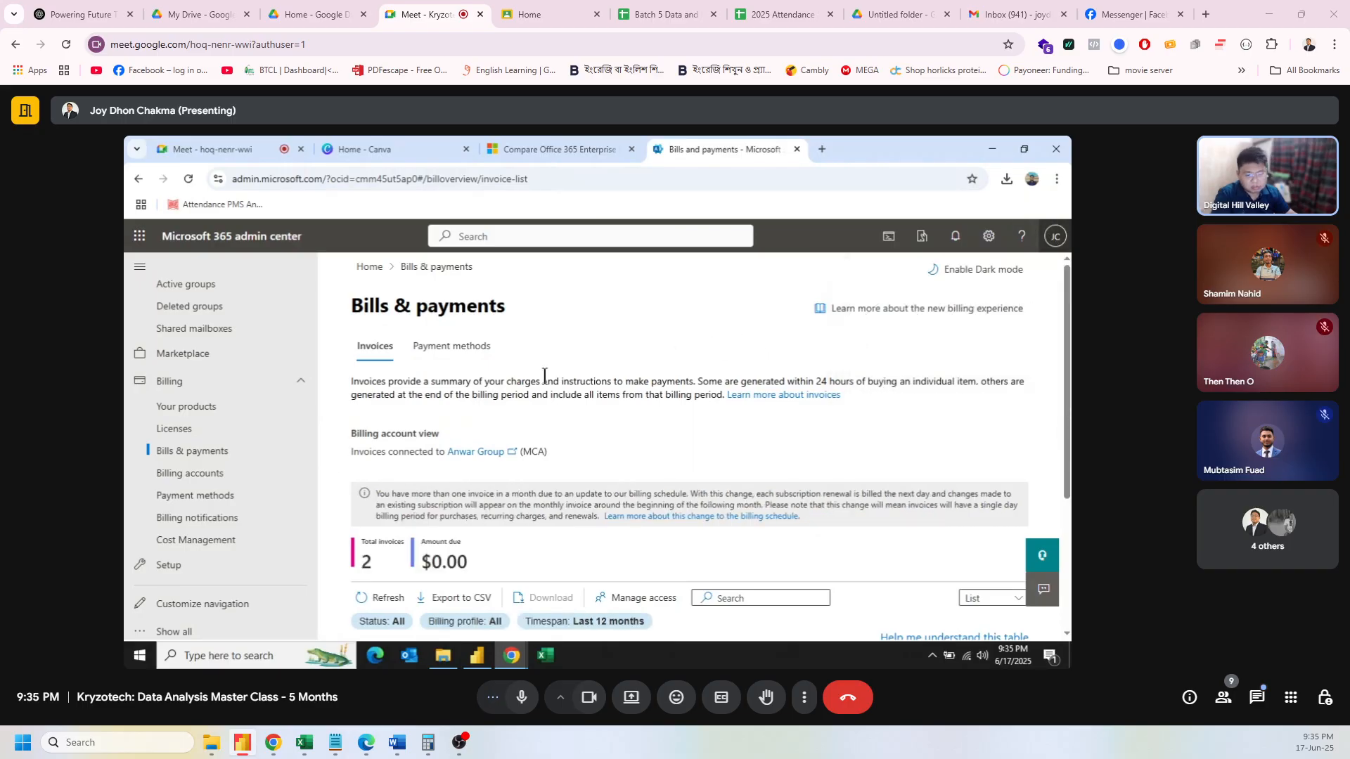
pyautogui.click(236, 518)
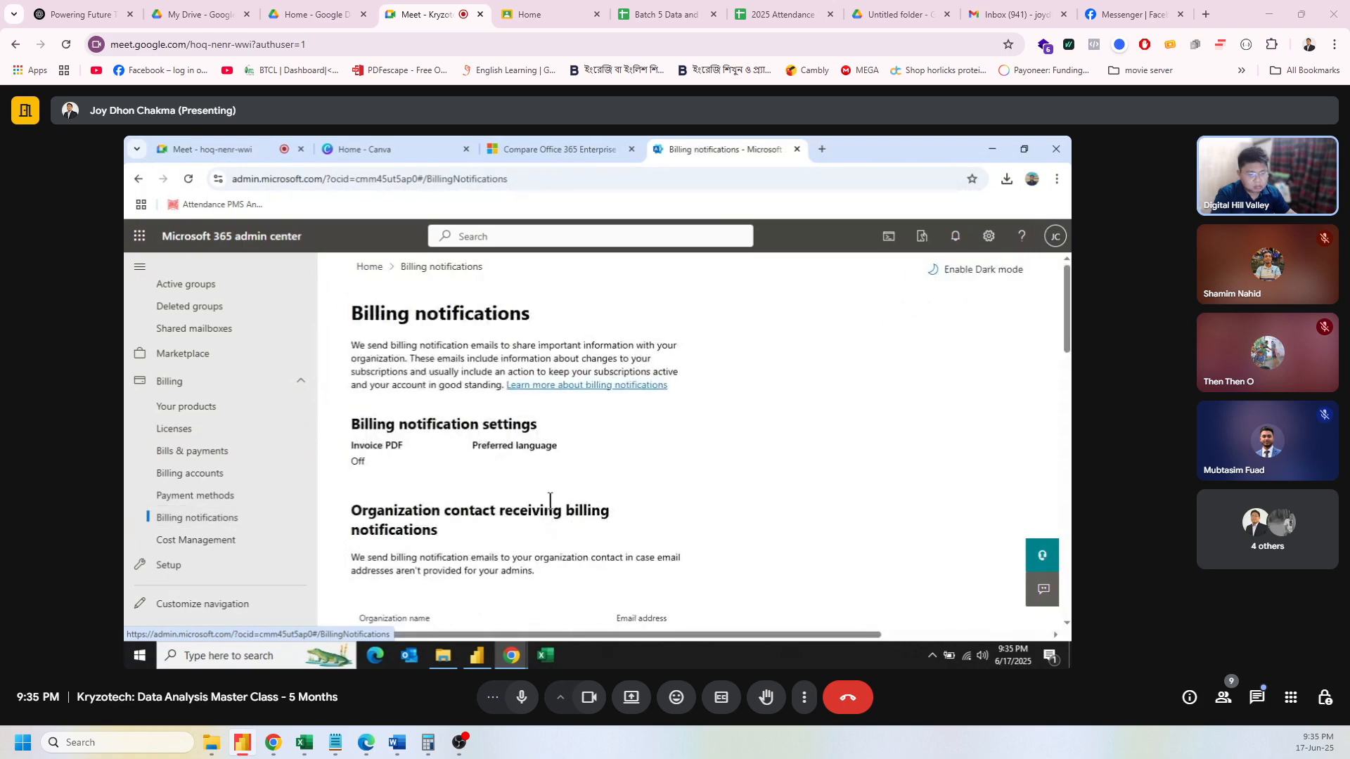
pyautogui.scroll(-3, 550, 501)
# Step: Select and deselect the saved Discover Network card, then open Cost Management via Billing notifications
pyautogui.click(196, 496)
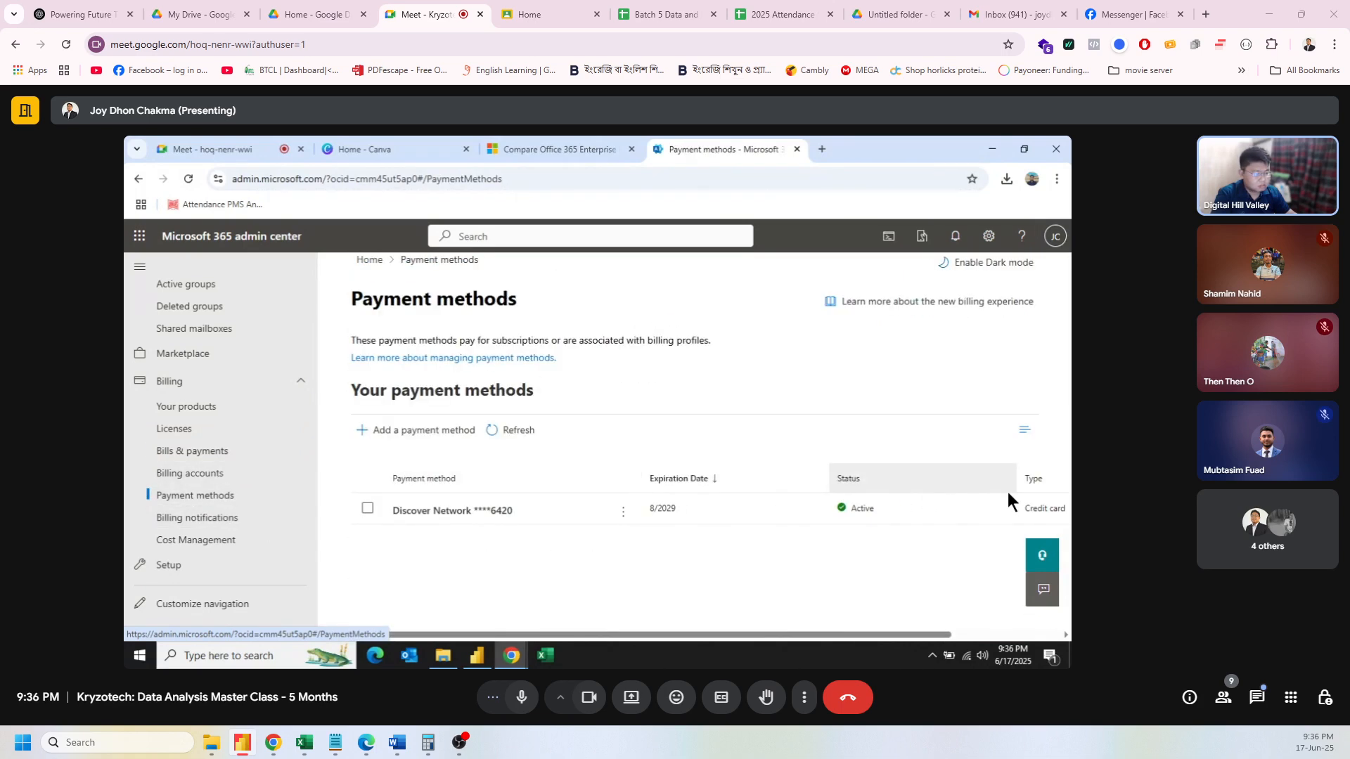
pyautogui.click(365, 511)
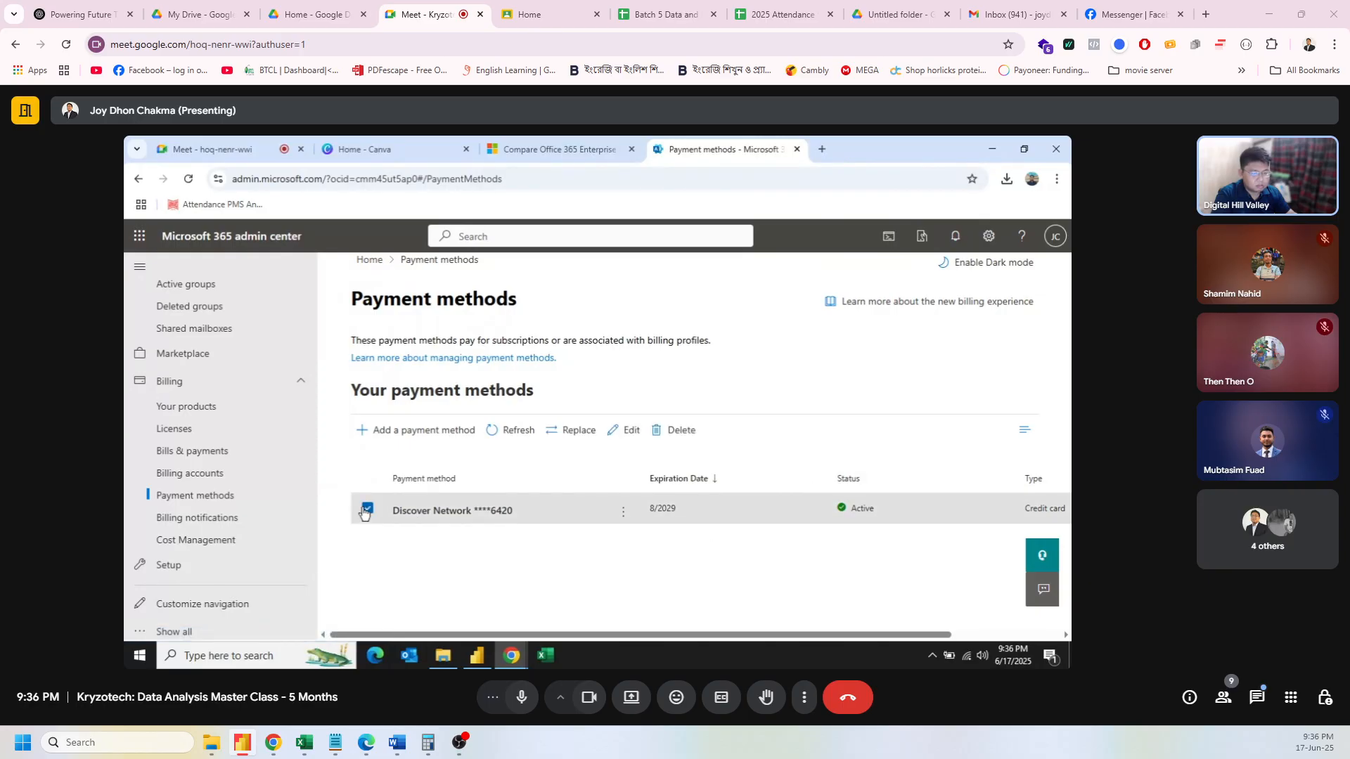
pyautogui.click(365, 512)
pyautogui.click(190, 518)
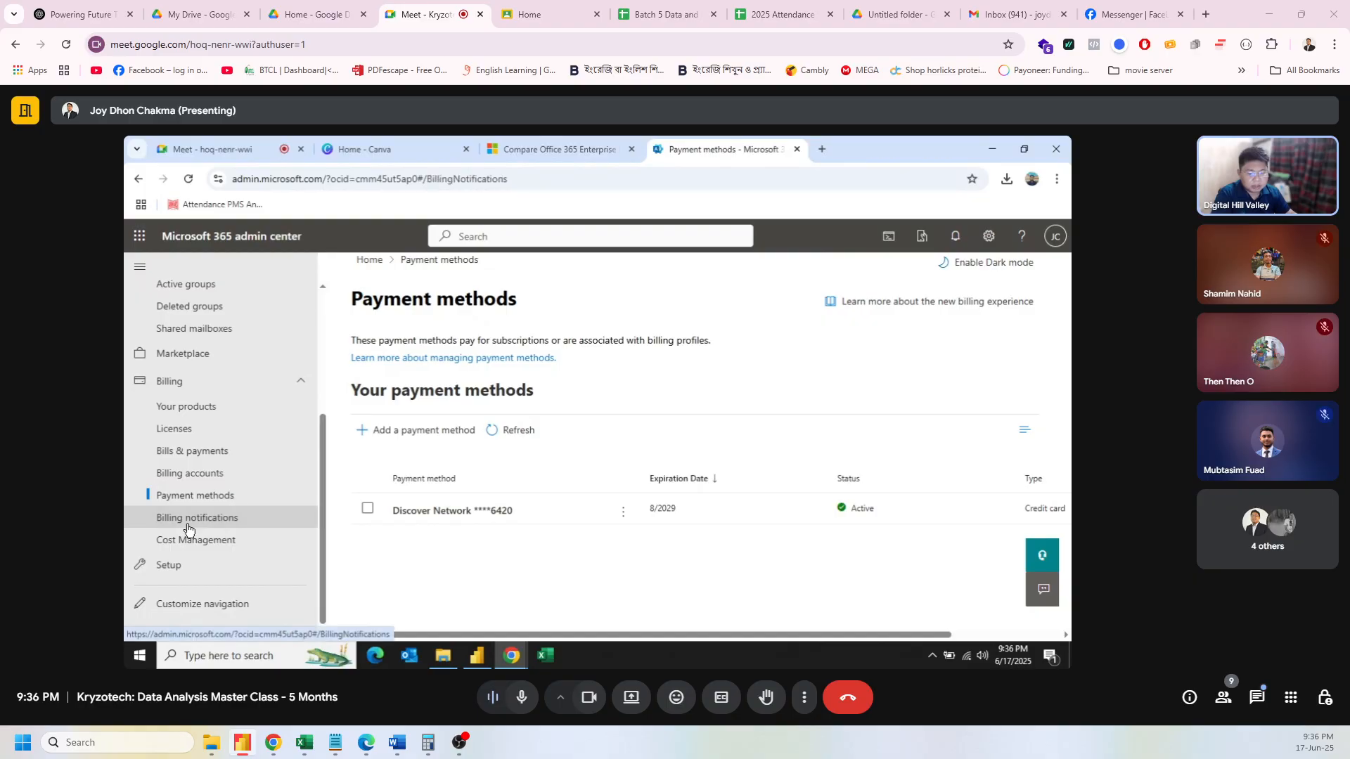
pyautogui.scroll(-6, 575, 542)
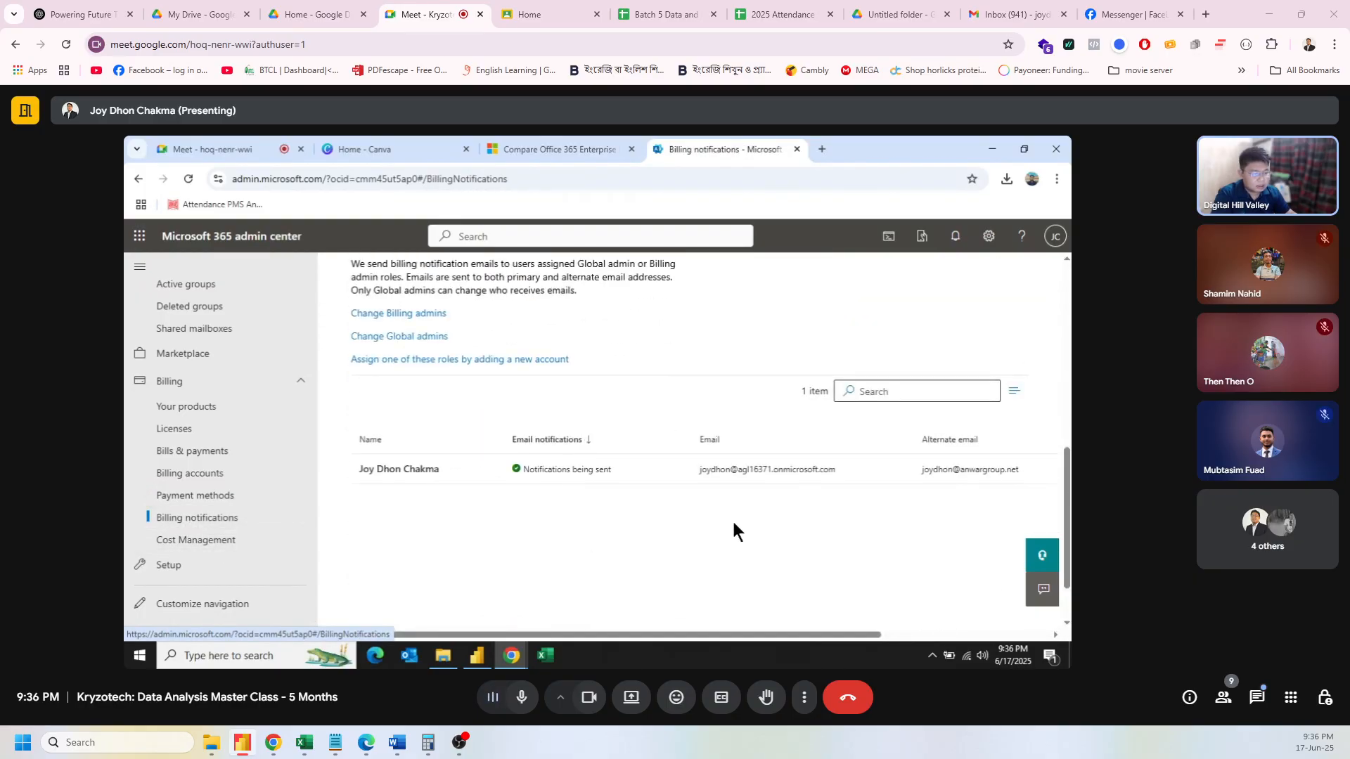
pyautogui.click(211, 540)
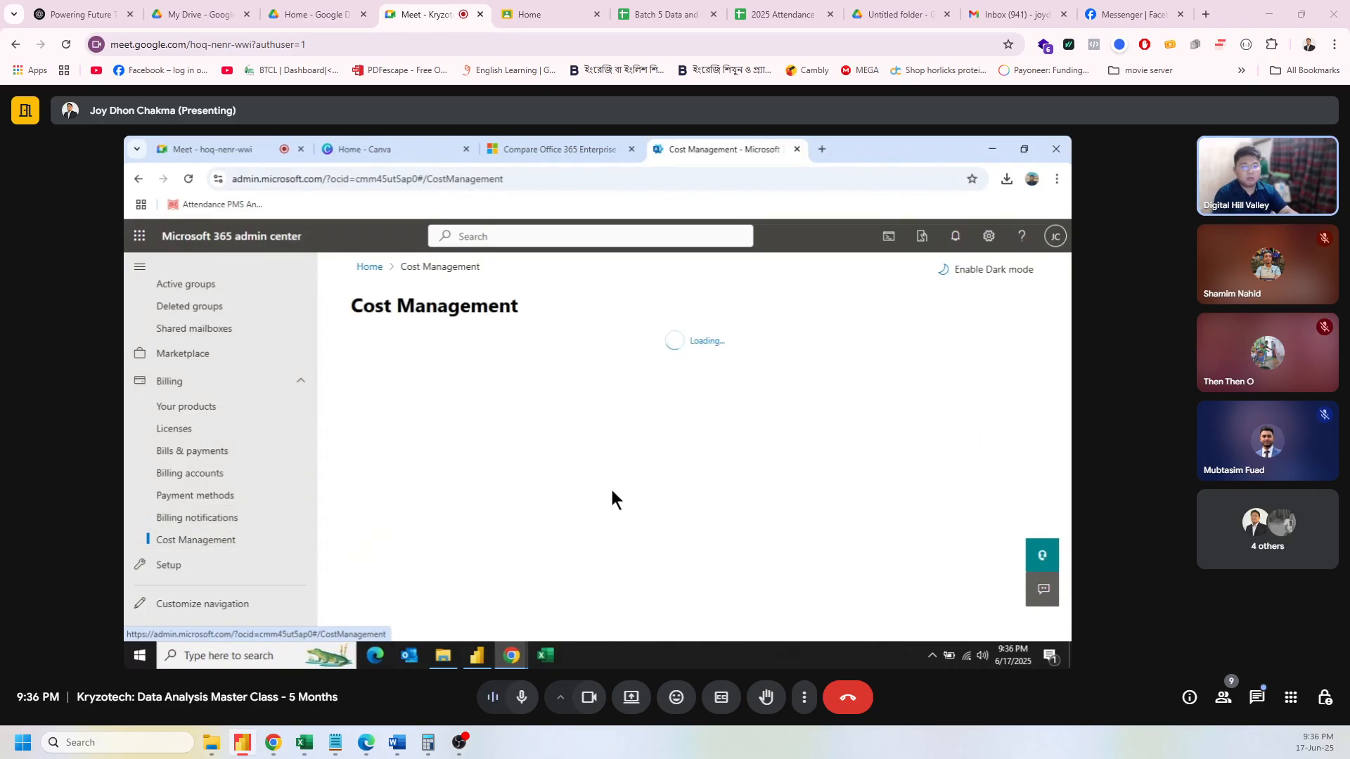
# Step: Open the Setup page and scroll through its sign-in and security tasks
pyautogui.scroll(-1, 201, 585)
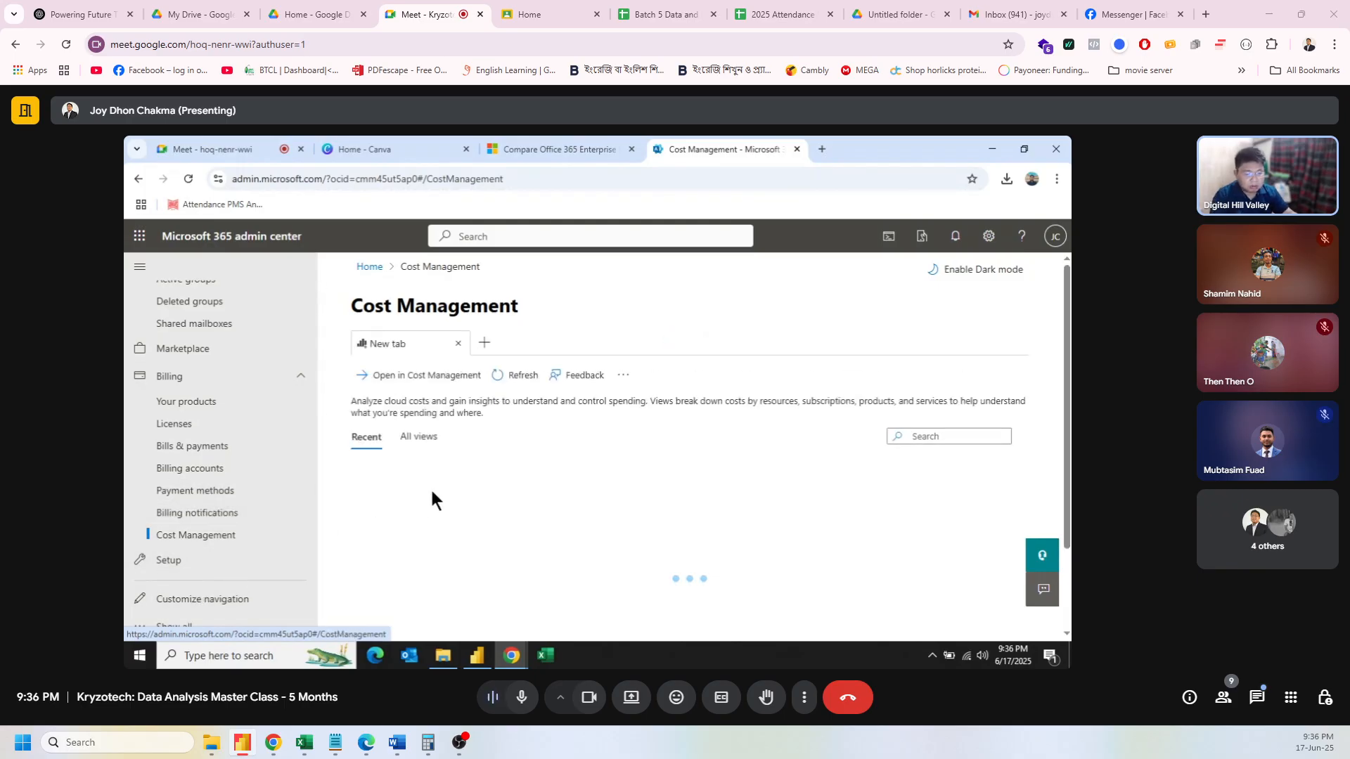
pyautogui.click(227, 560)
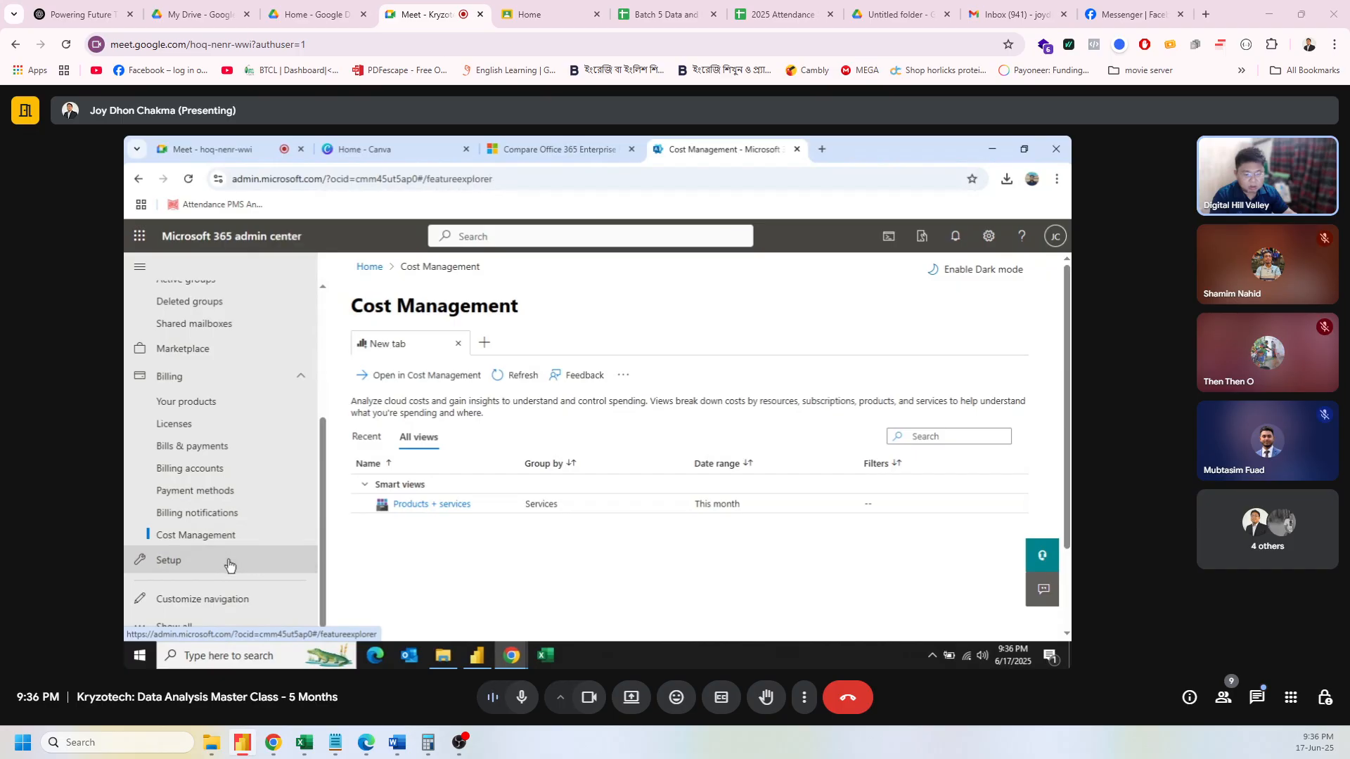
pyautogui.scroll(-2, 561, 527)
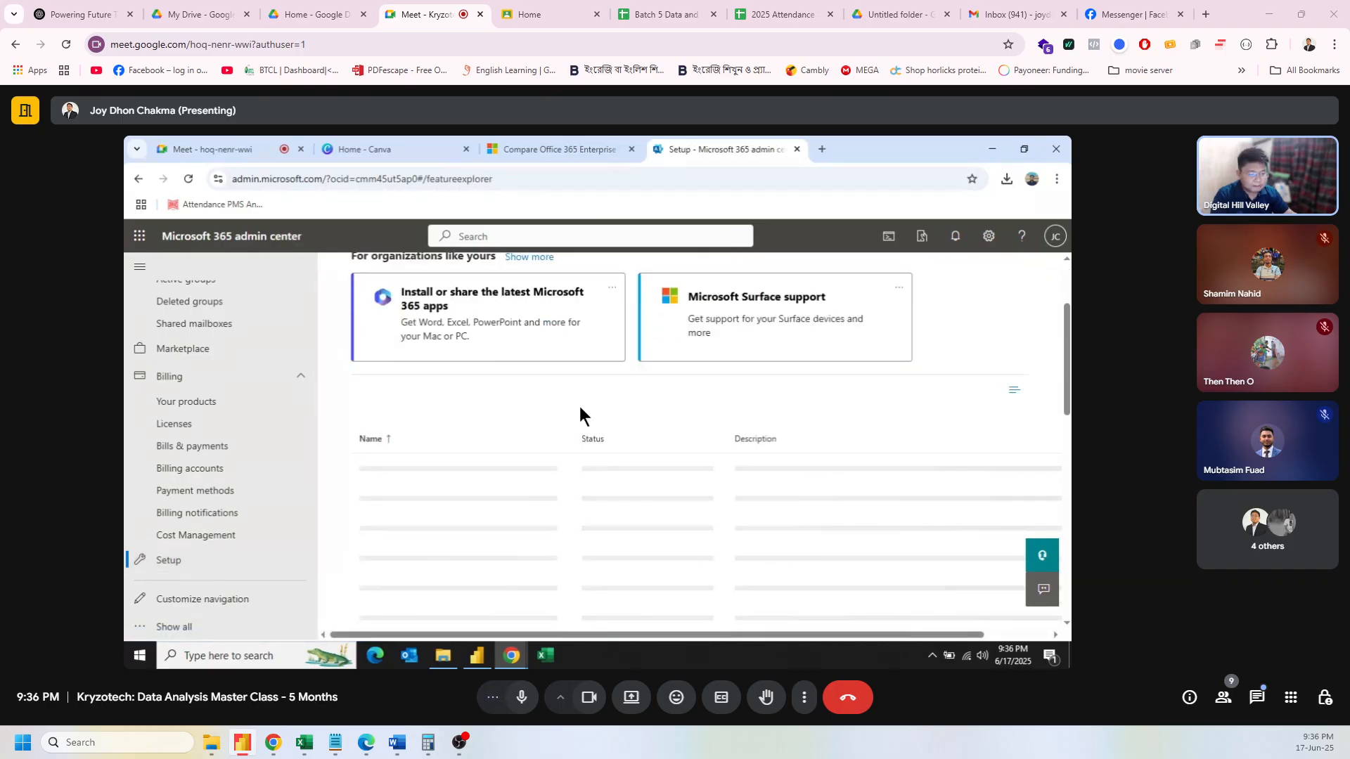
pyautogui.scroll(-1, 579, 406)
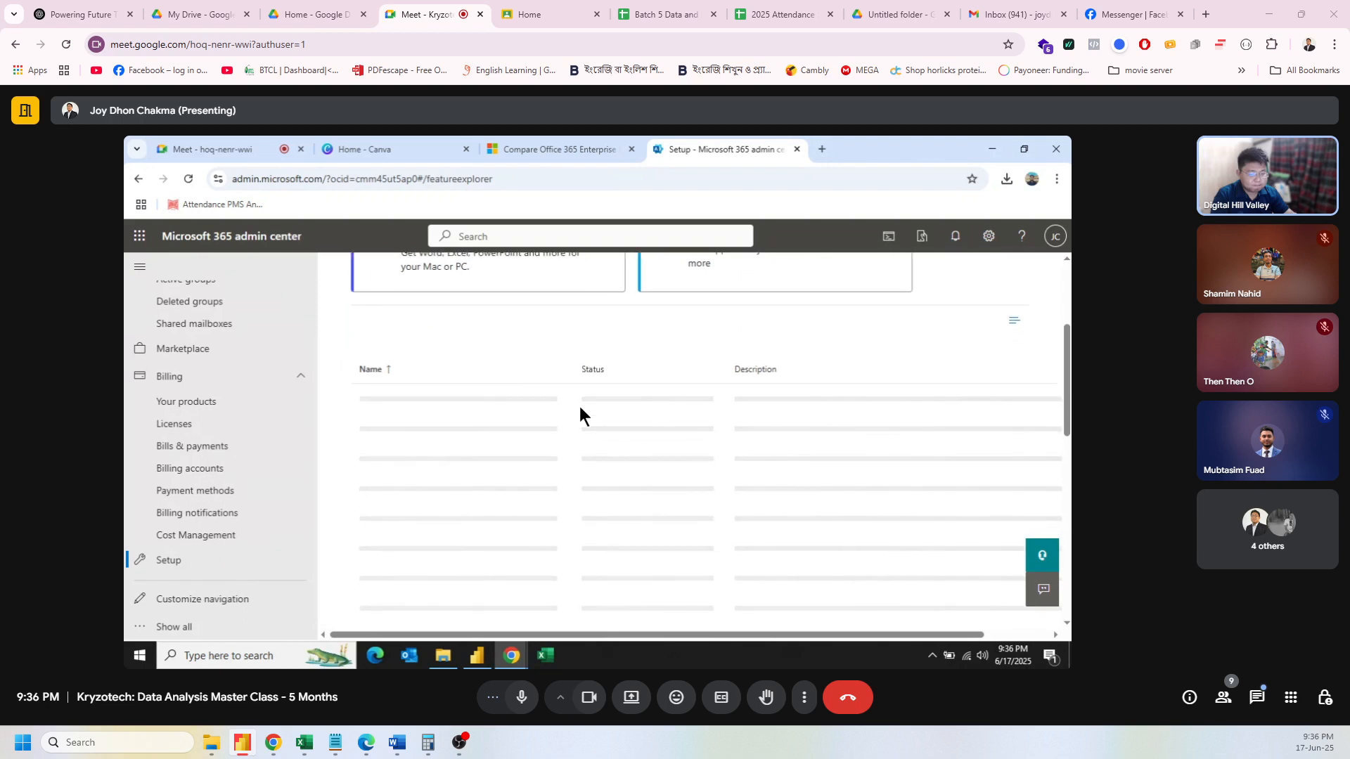
pyautogui.scroll(-1, 579, 411)
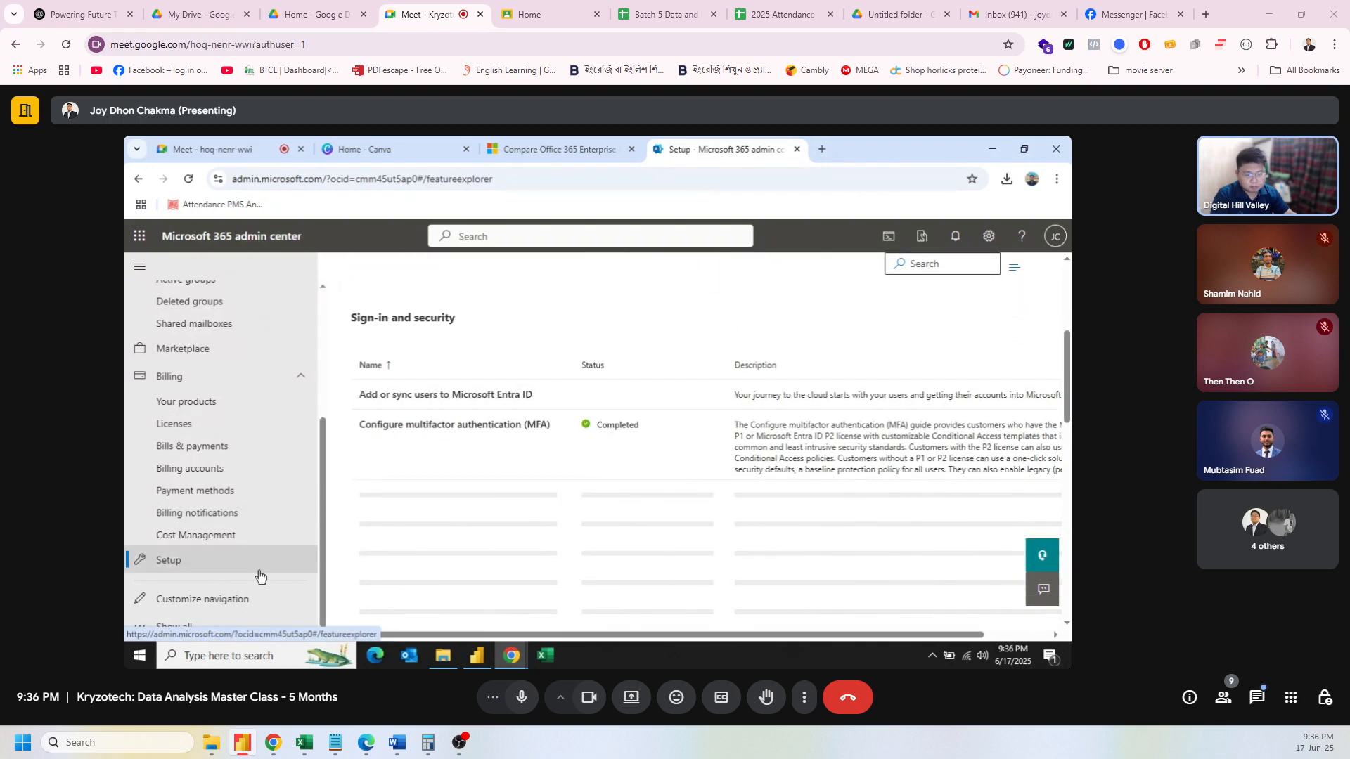
# Step: Reveal every admin center section in the left nav with Show all
pyautogui.click(191, 628)
pyautogui.scroll(-4, 272, 573)
pyautogui.scroll(-2, 274, 575)
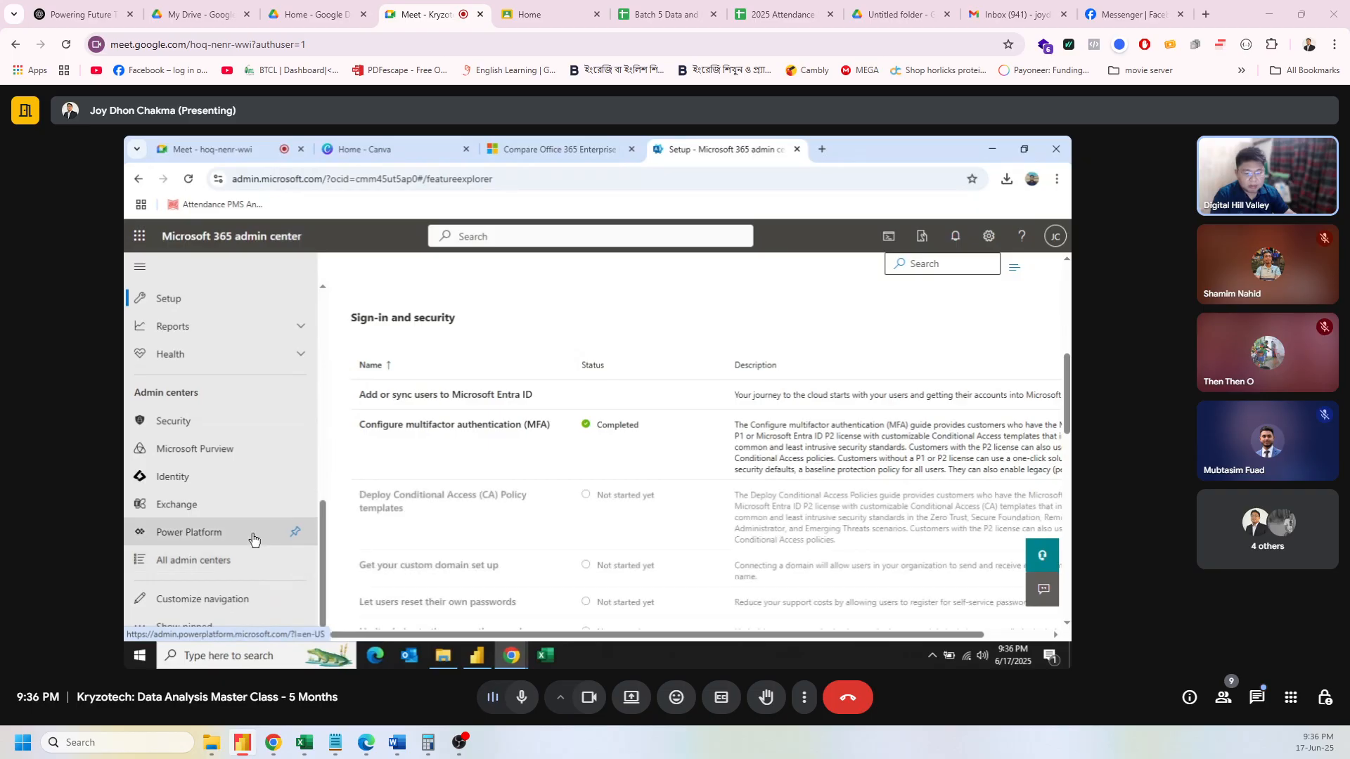
pyautogui.scroll(1, 254, 539)
pyautogui.scroll(1, 254, 539)
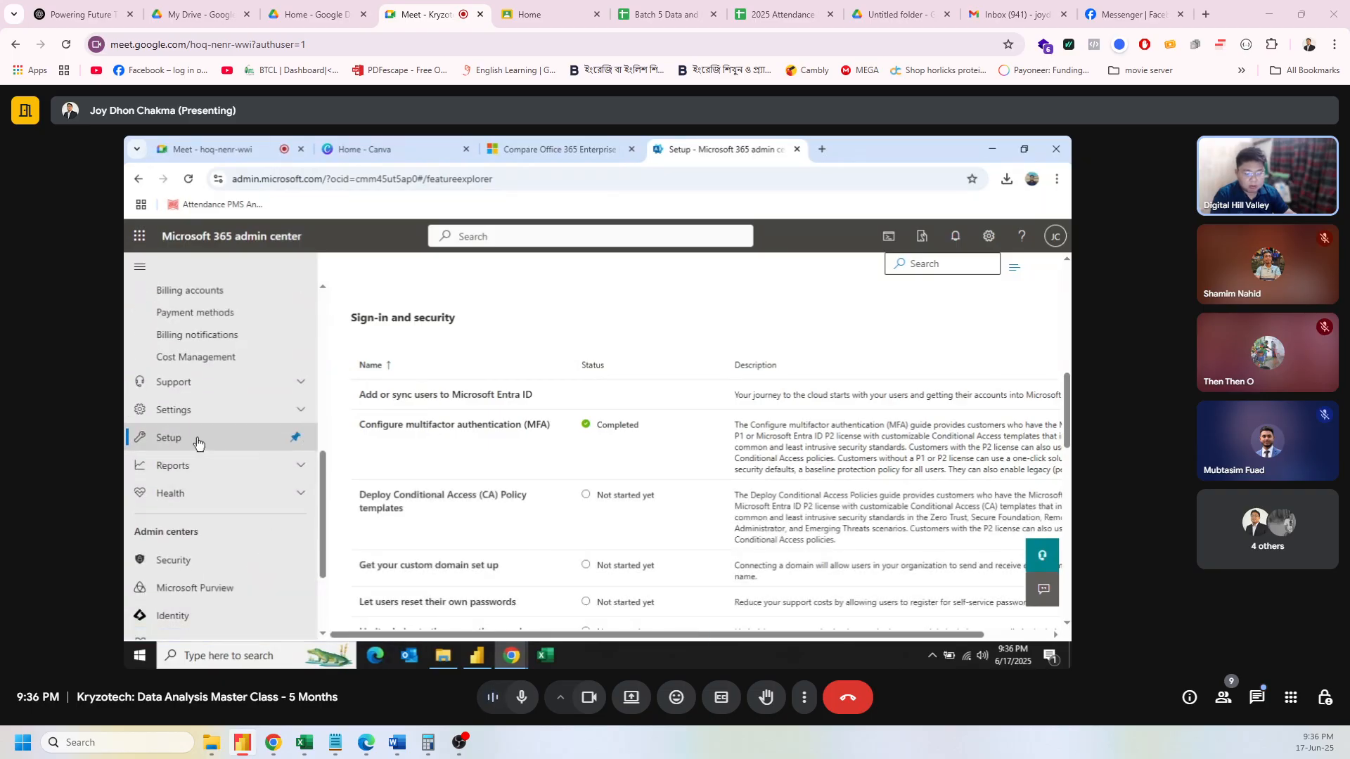
# Step: Expand and collapse the Settings, Support, Resources and Roles groups in the left nav
pyautogui.click(301, 411)
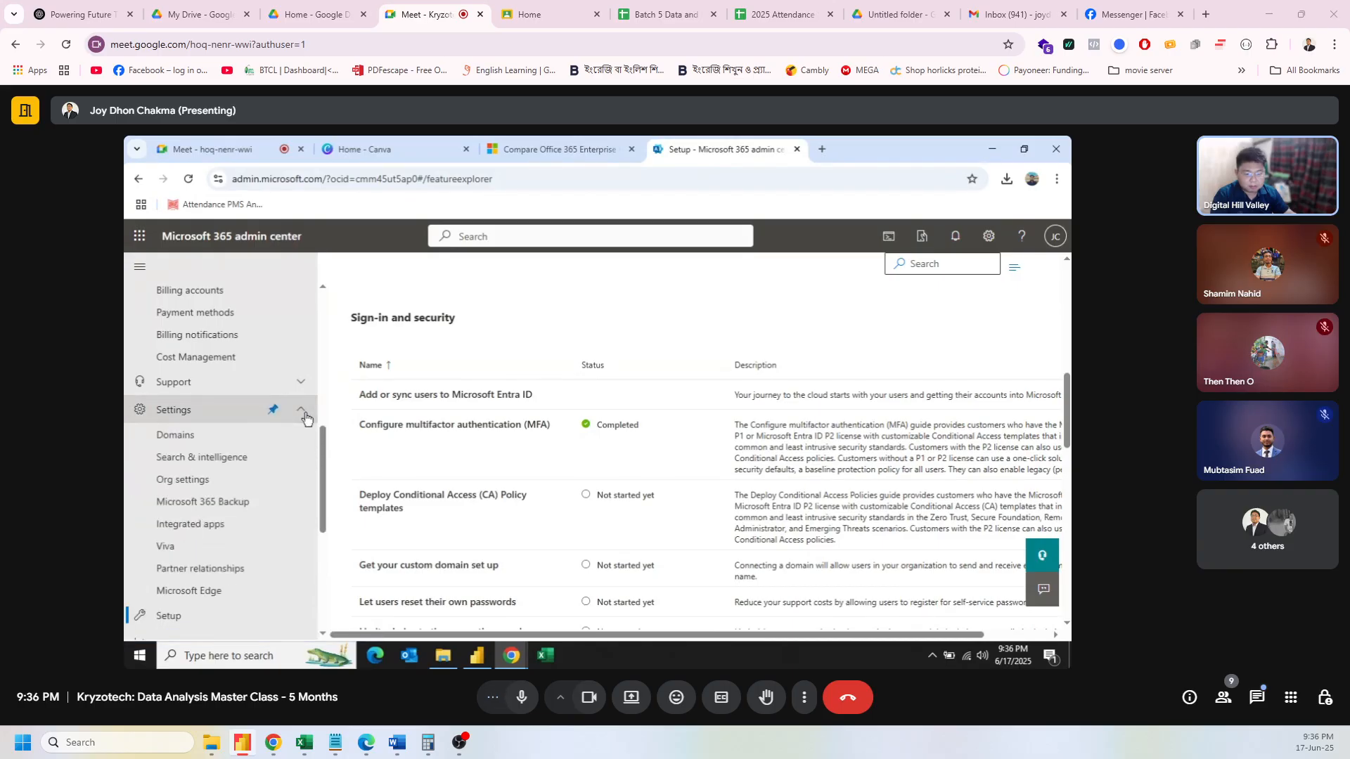
pyautogui.click(303, 413)
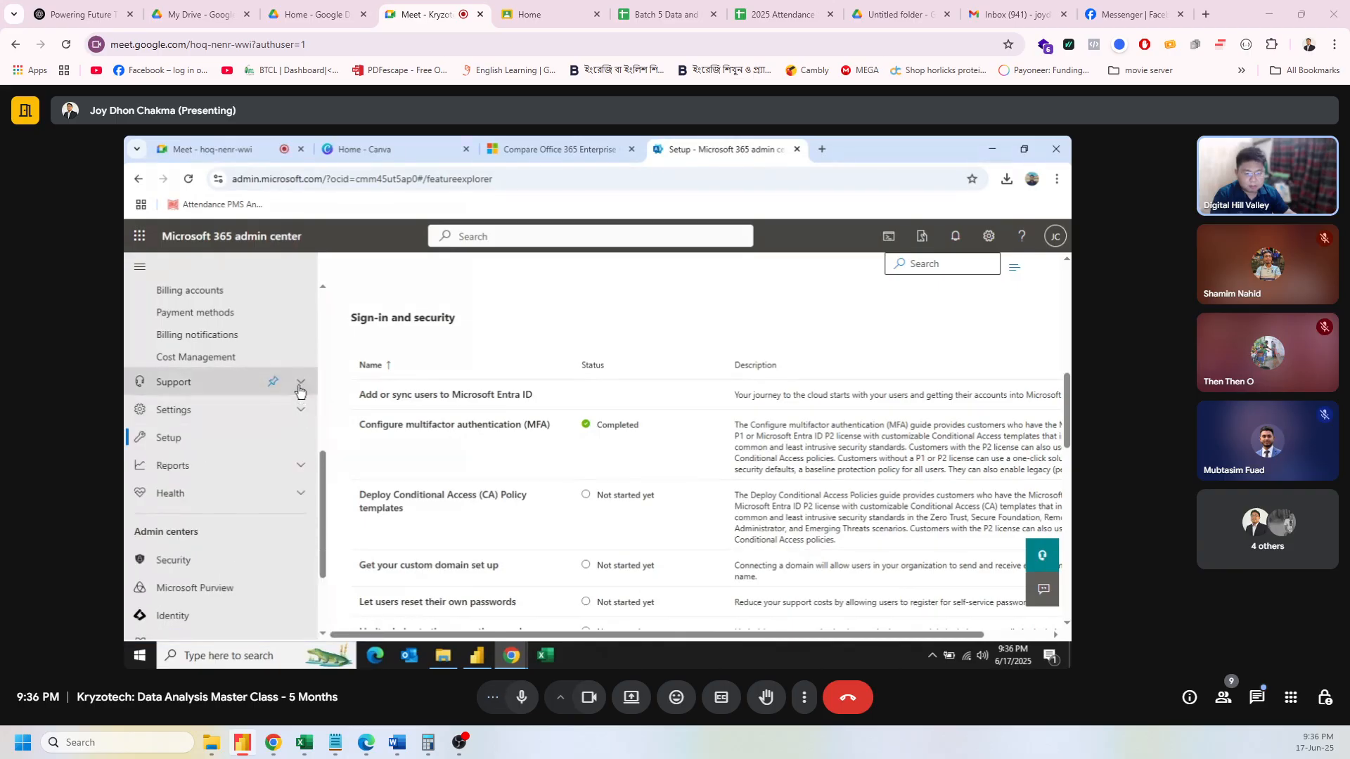
pyautogui.click(299, 385)
pyautogui.click(300, 385)
pyautogui.scroll(1, 301, 387)
pyautogui.scroll(5, 299, 387)
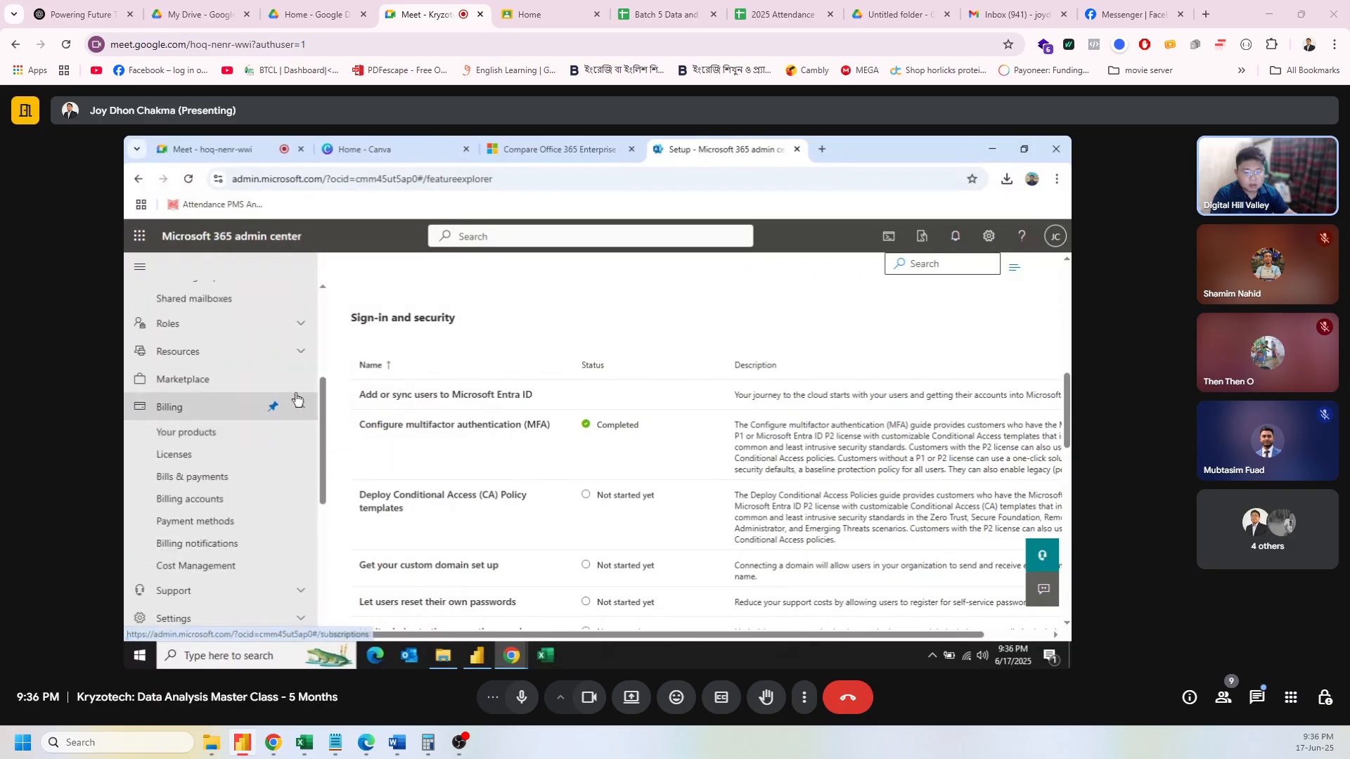
pyautogui.click(306, 351)
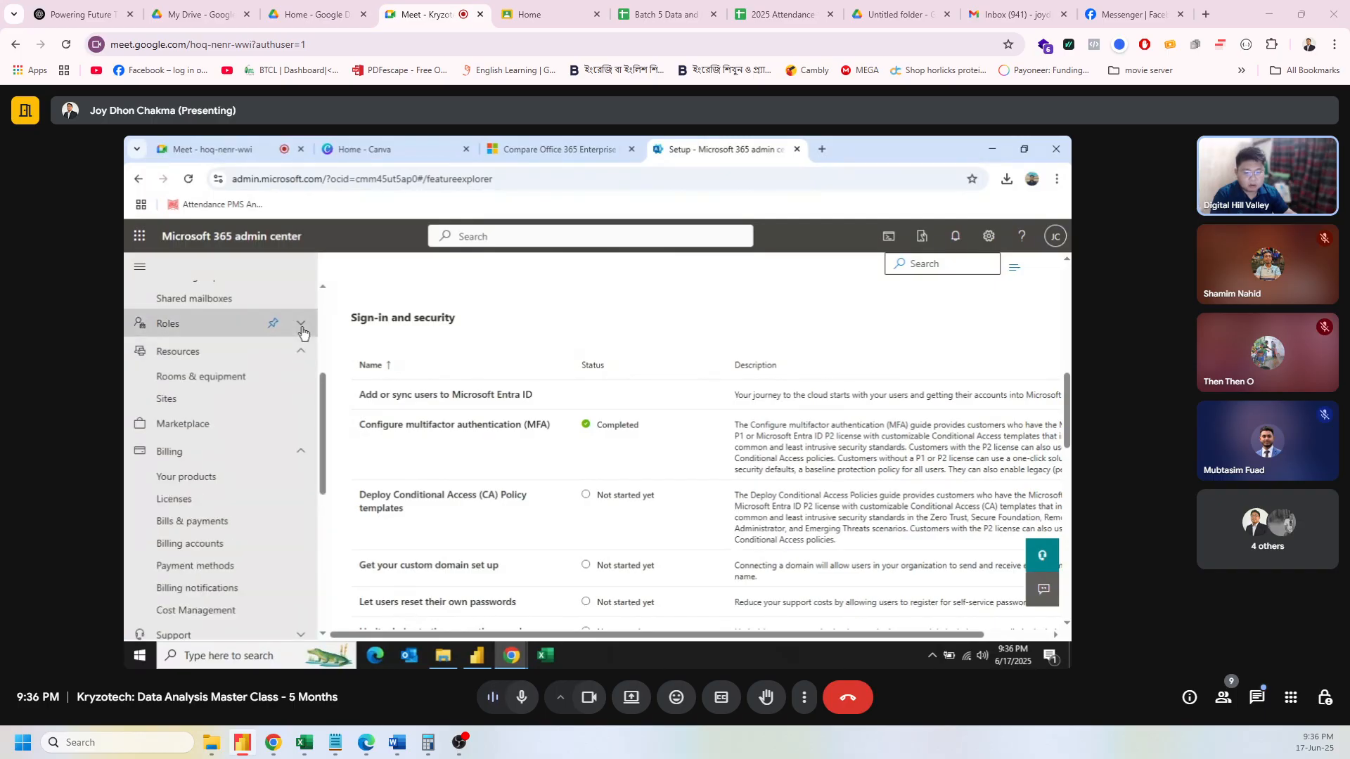
pyautogui.click(301, 327)
pyautogui.click(301, 329)
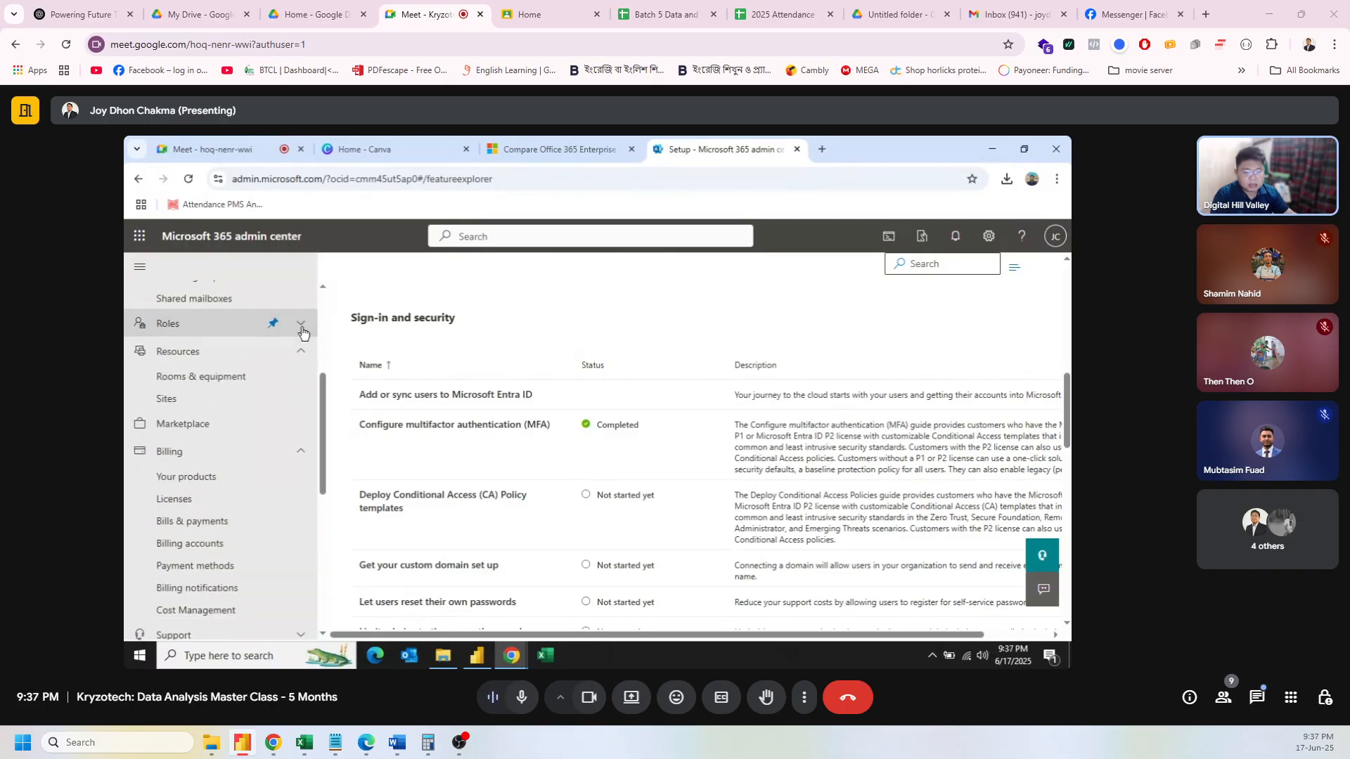
pyautogui.scroll(2, 304, 336)
pyautogui.scroll(1, 265, 439)
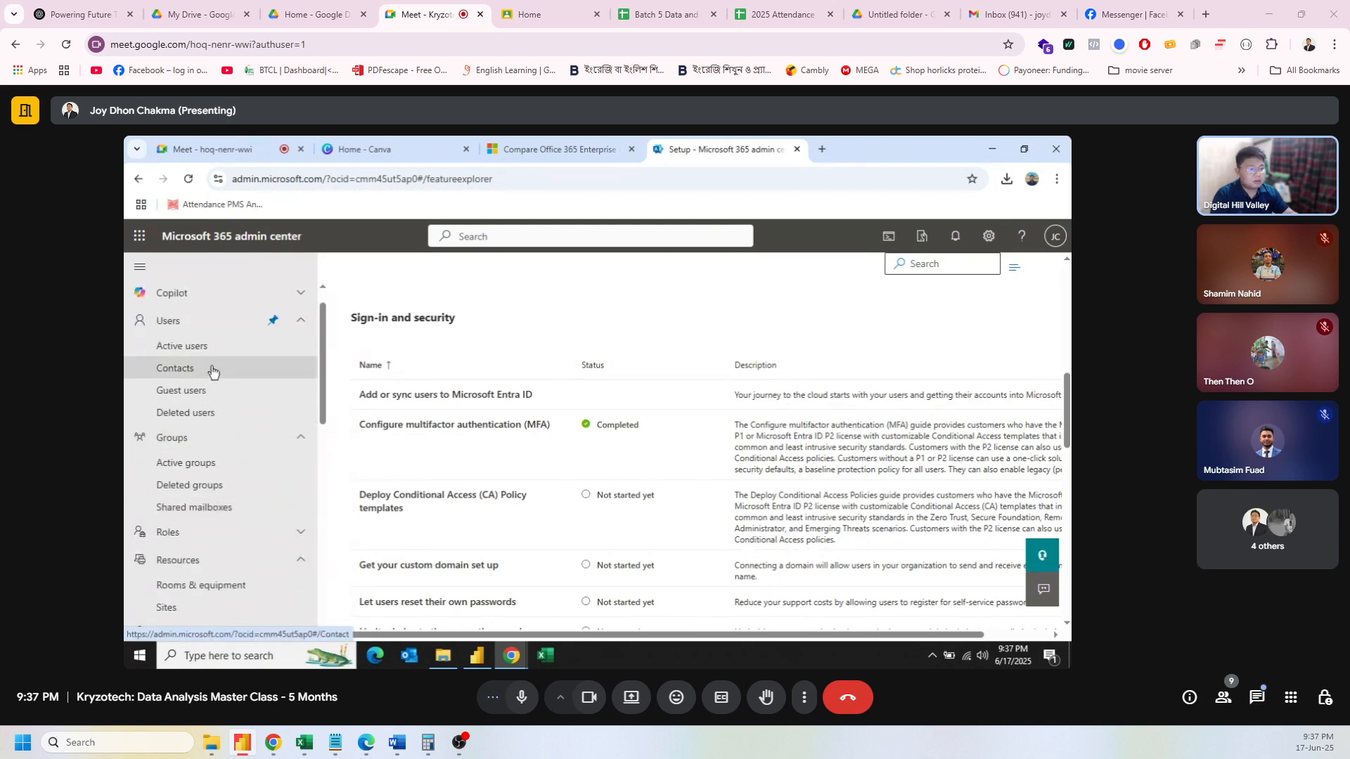
pyautogui.scroll(1, 213, 372)
# Step: Search Google for 'microsoft 365 admin center cancel subscription' in a new tab, then return to Setup
pyautogui.click(821, 149)
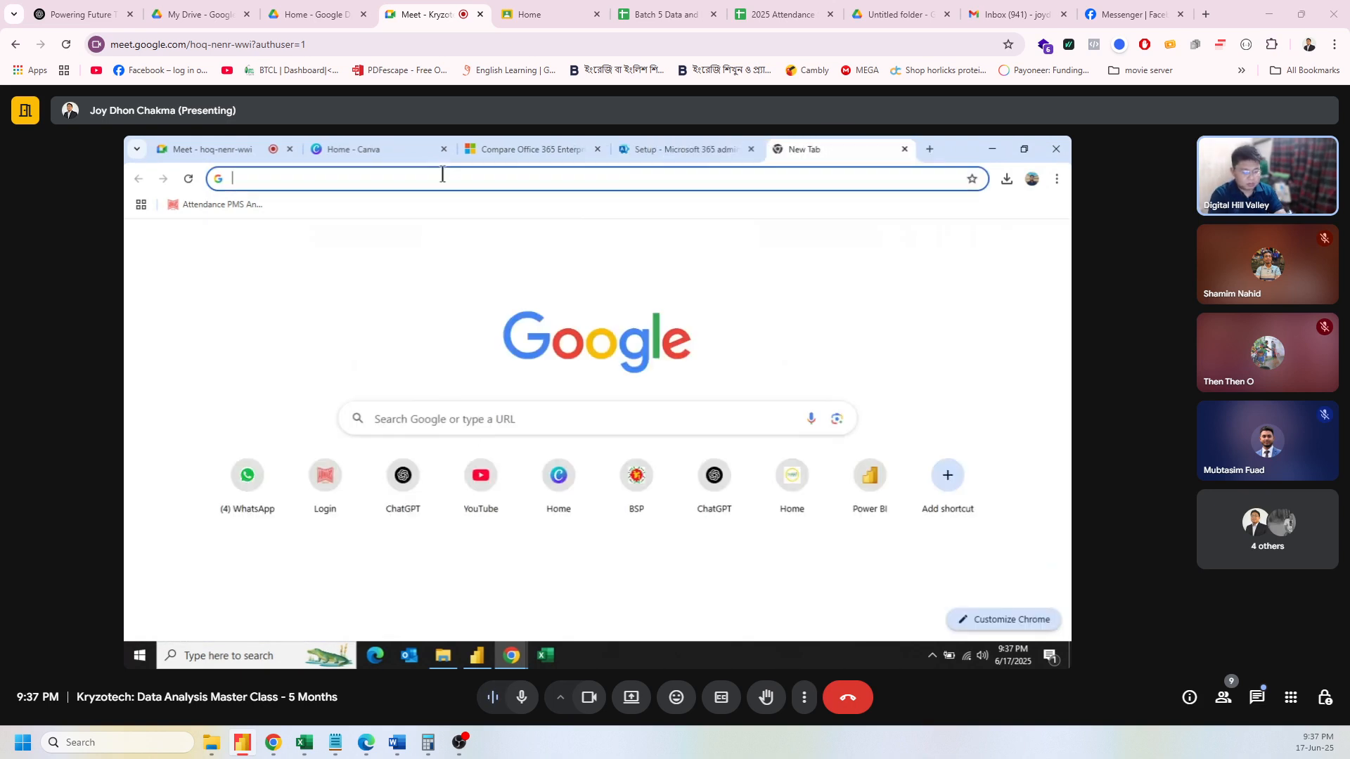
pyautogui.write('microsf')
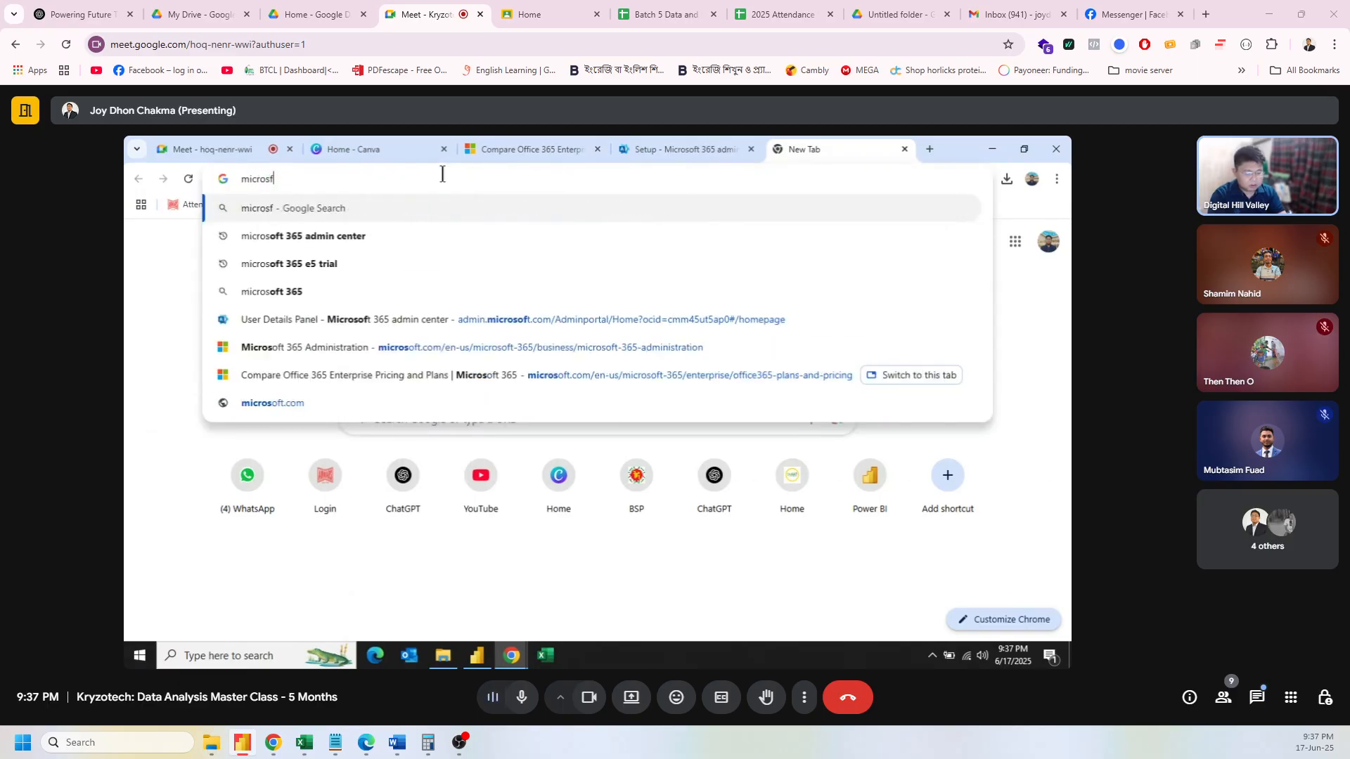
pyautogui.write('t 365 ')
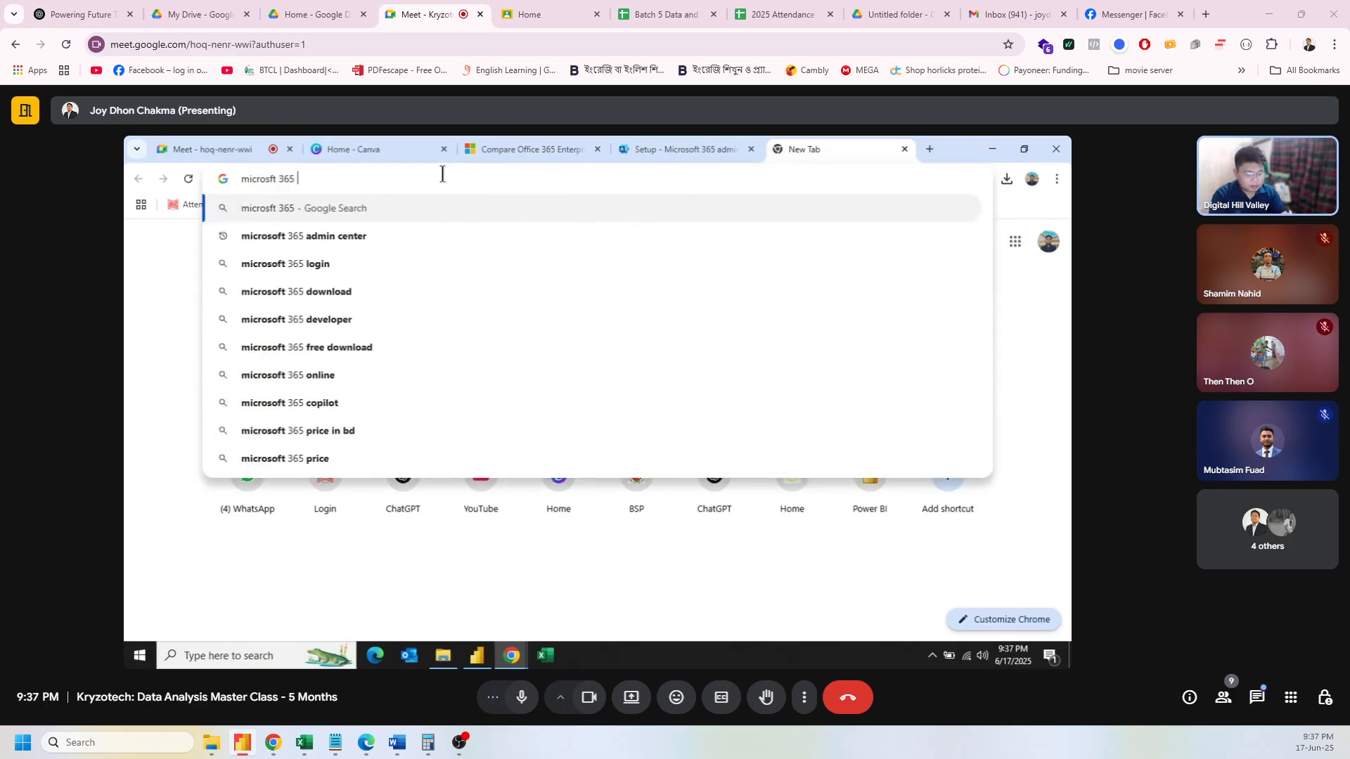
pyautogui.write('admin')
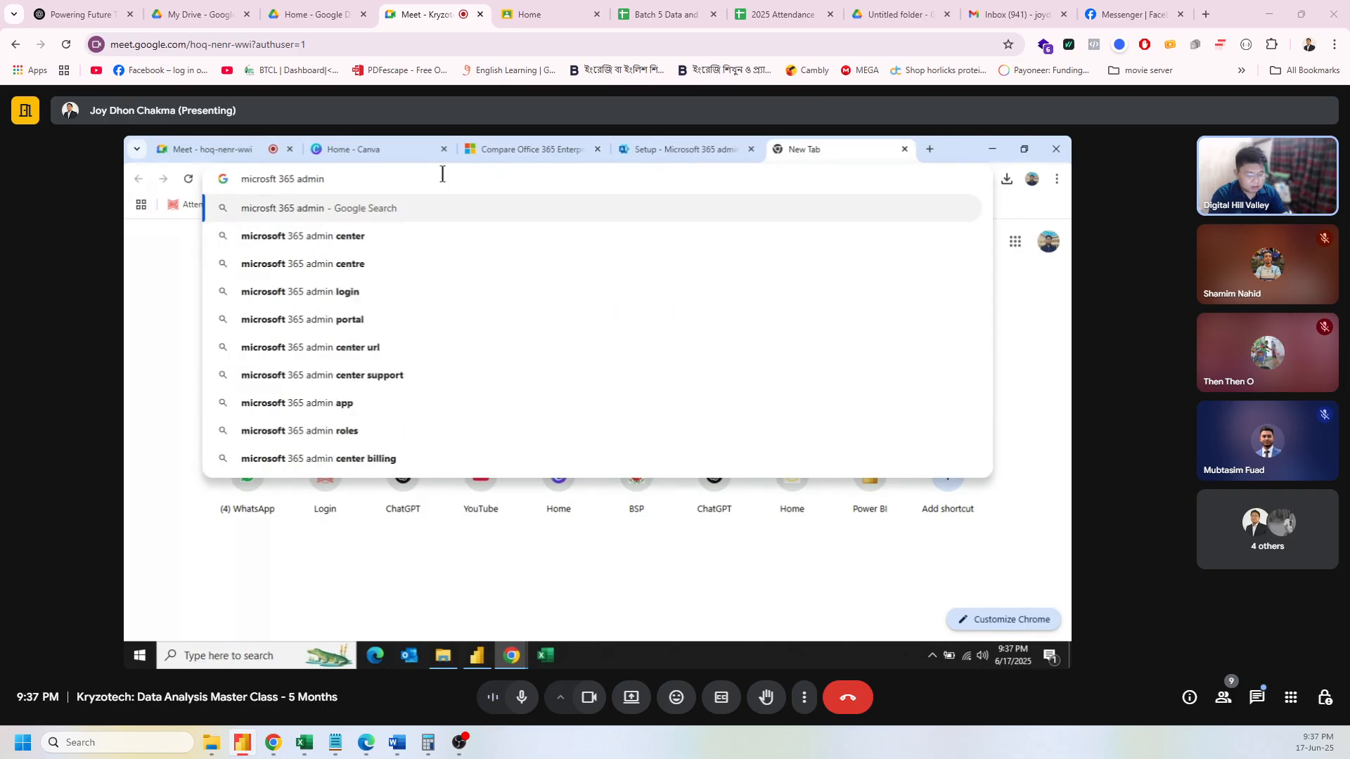
pyautogui.write(' subcript')
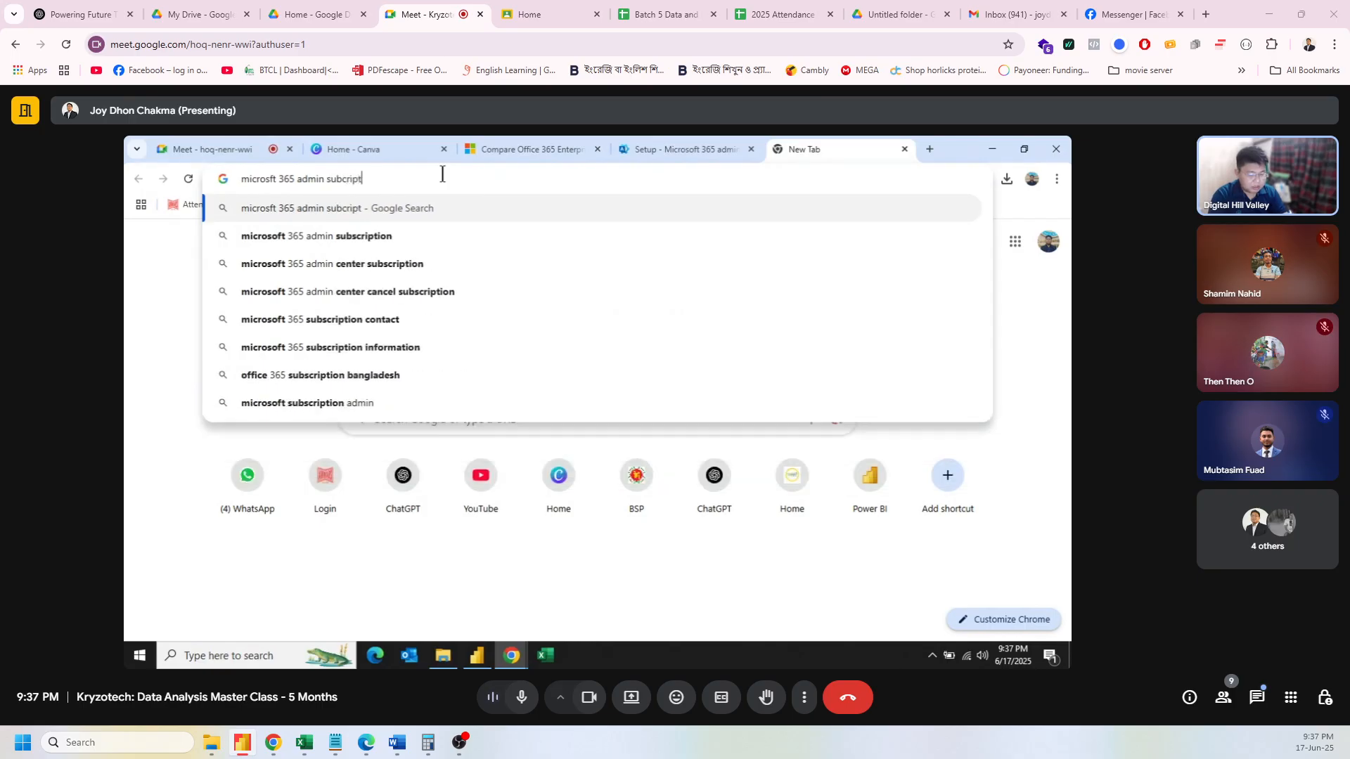
pyautogui.write('ion cancel')
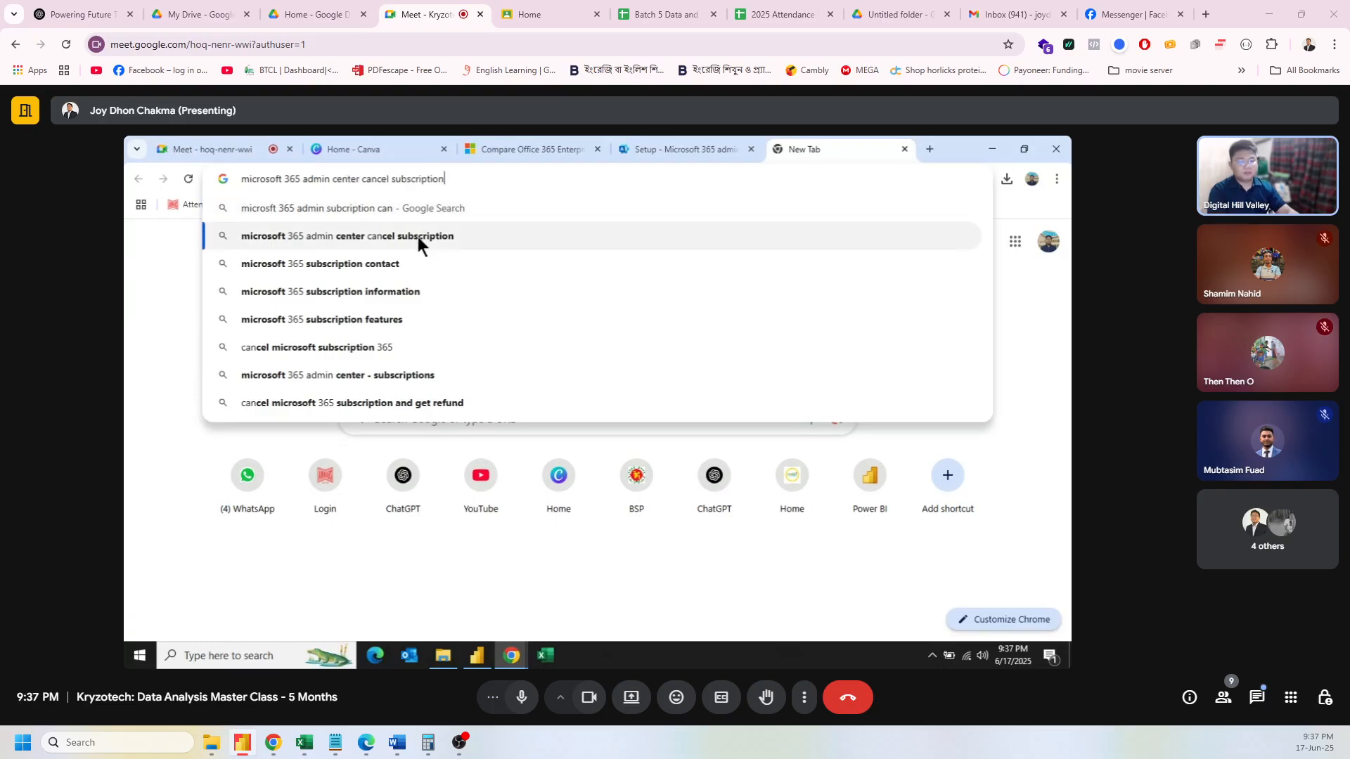
pyautogui.click(417, 237)
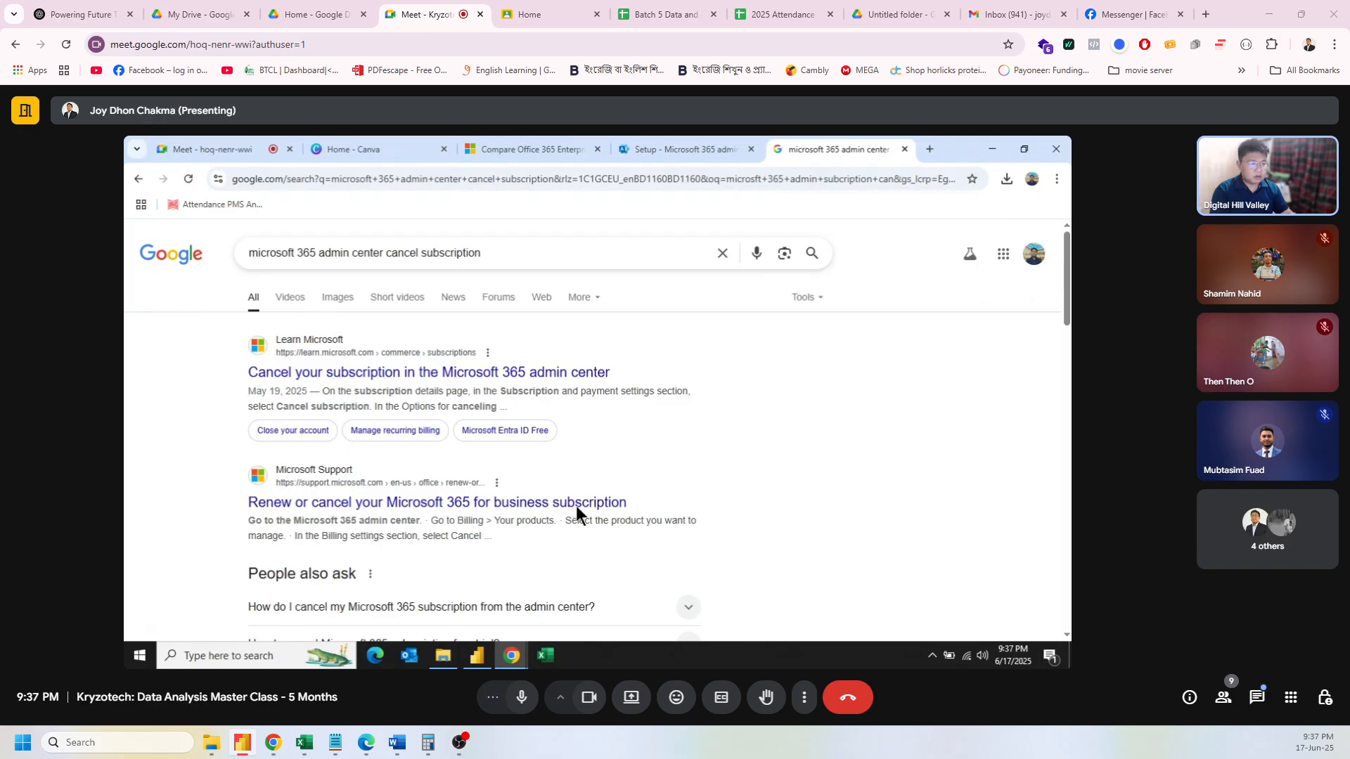
pyautogui.click(724, 145)
# Step: Open the organization's Your products list under Billing
pyautogui.scroll(-2, 295, 492)
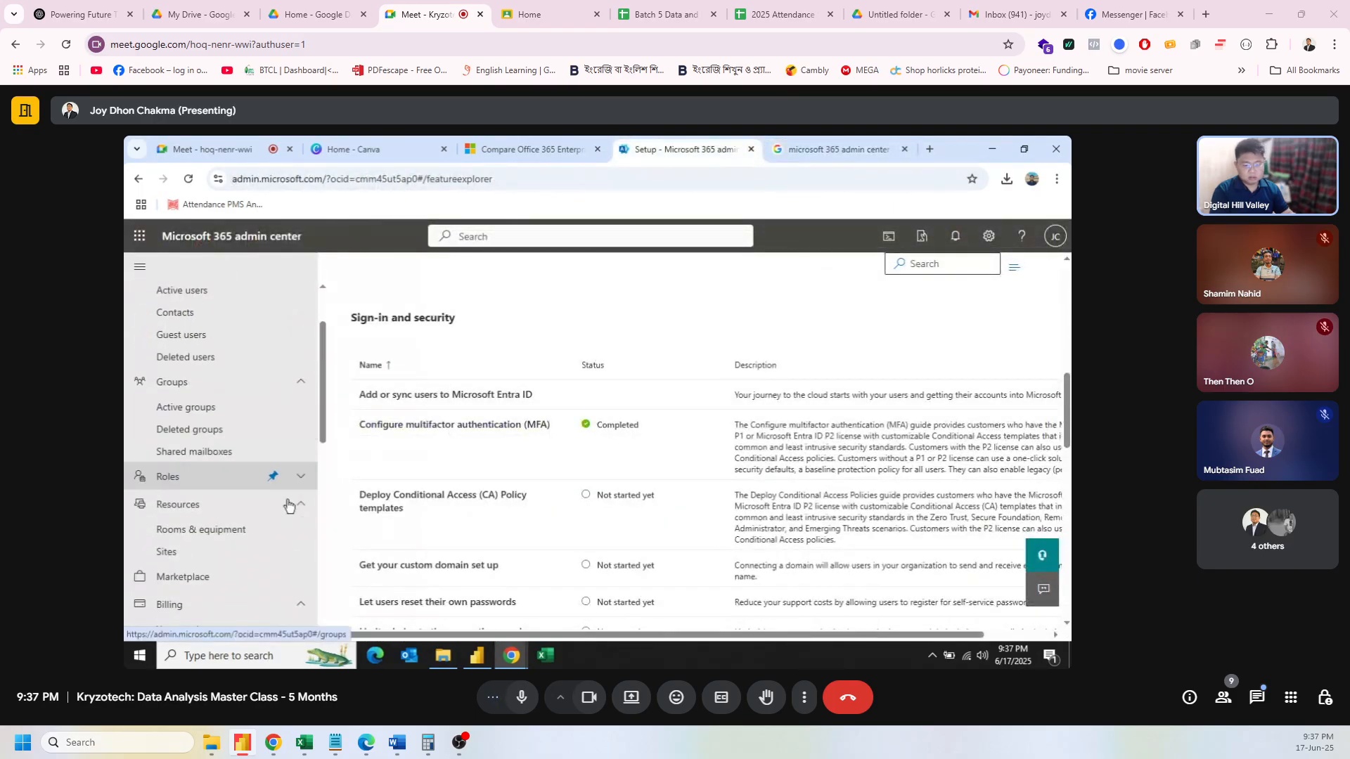
pyautogui.scroll(2, 256, 508)
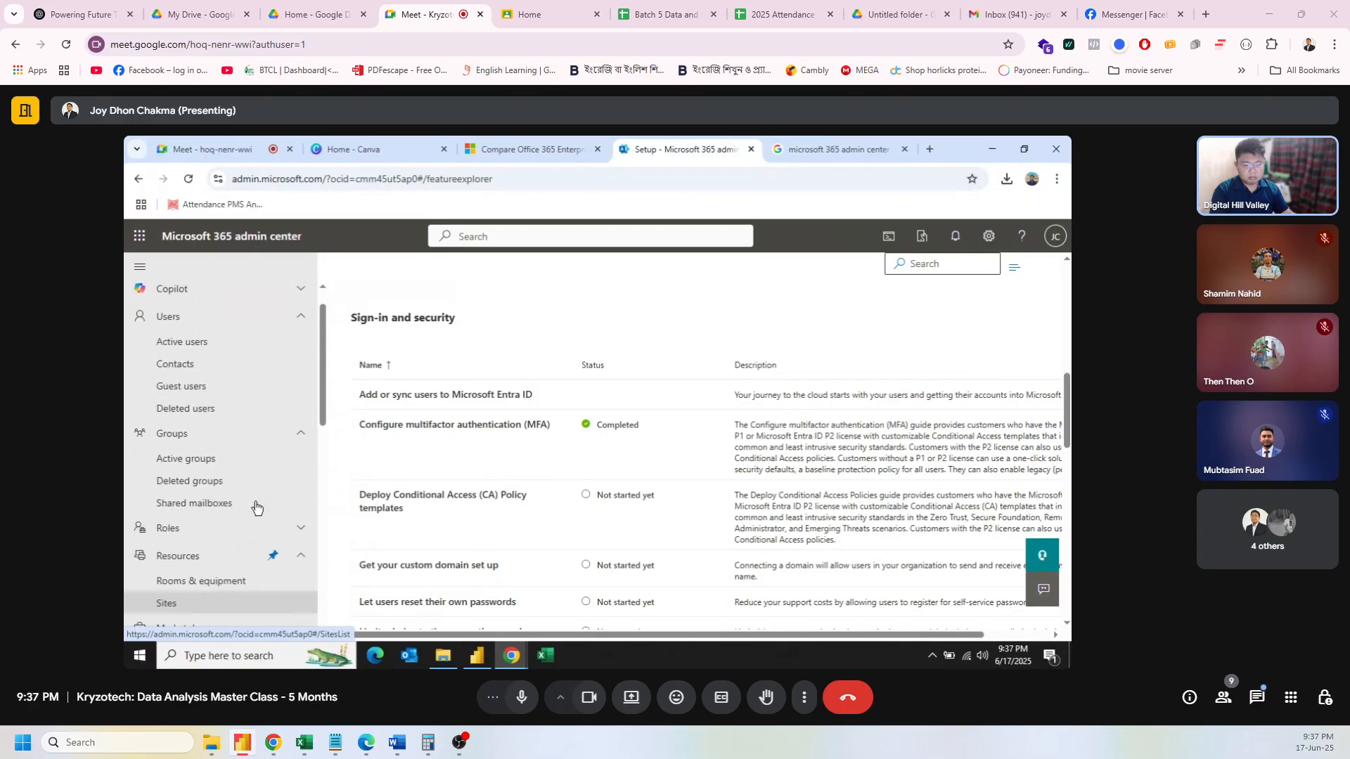
pyautogui.scroll(-5, 256, 507)
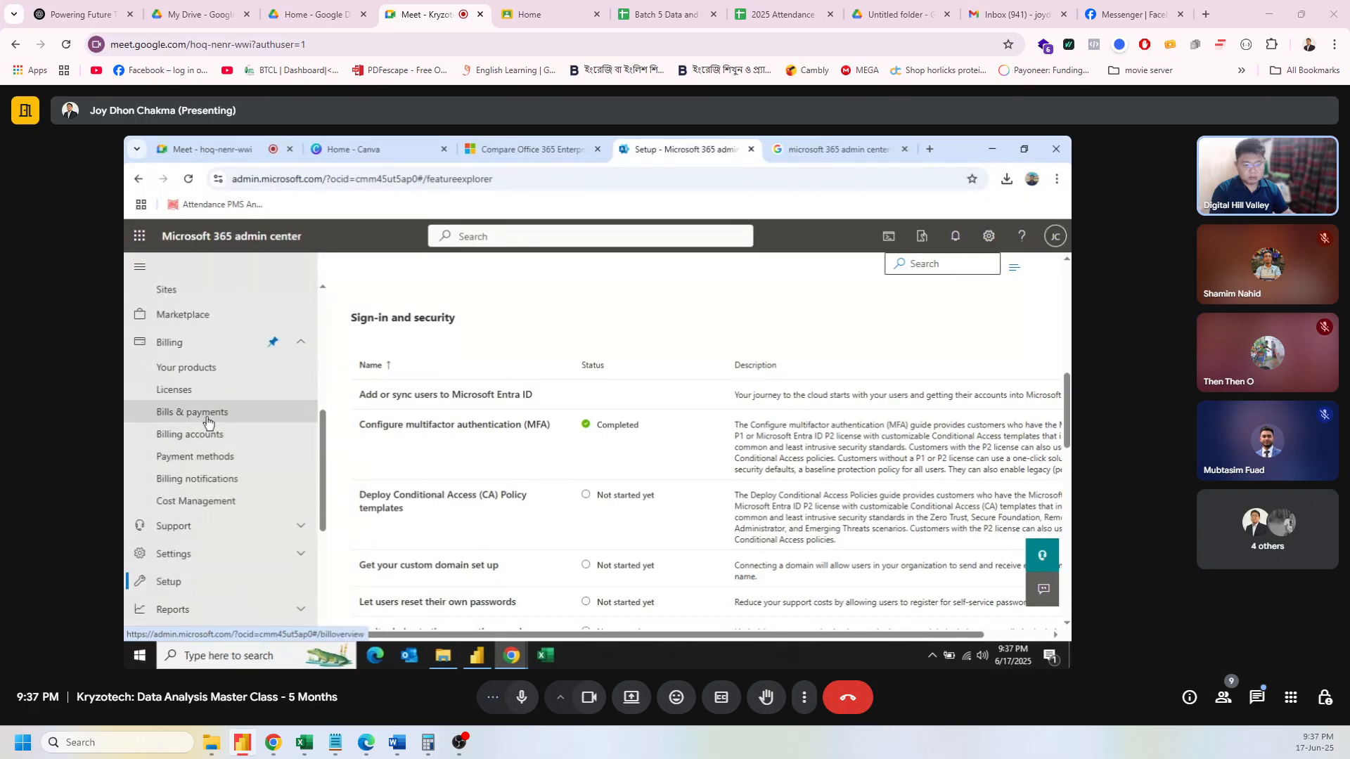
pyautogui.click(207, 416)
pyautogui.click(206, 373)
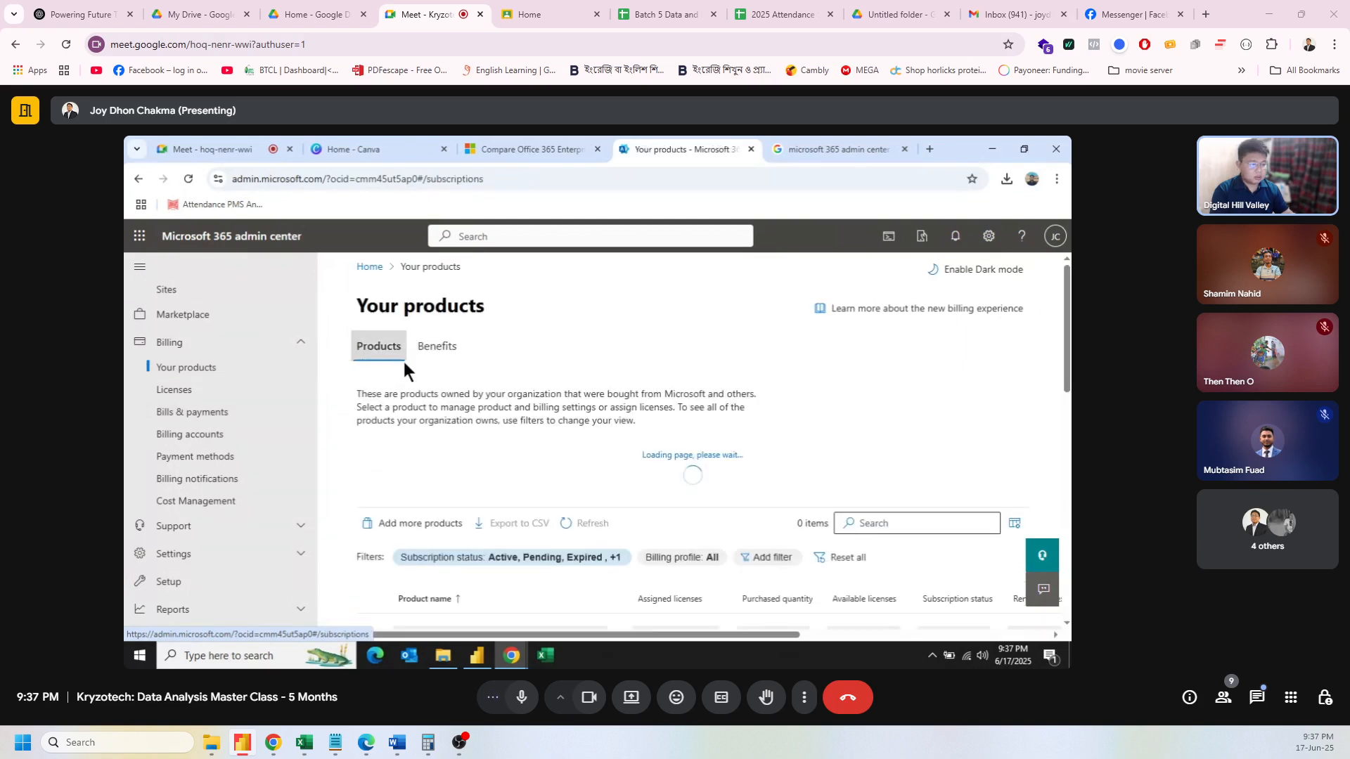
# Step: Check the actions available for the Office 365 E5 product
pyautogui.scroll(-2, 594, 427)
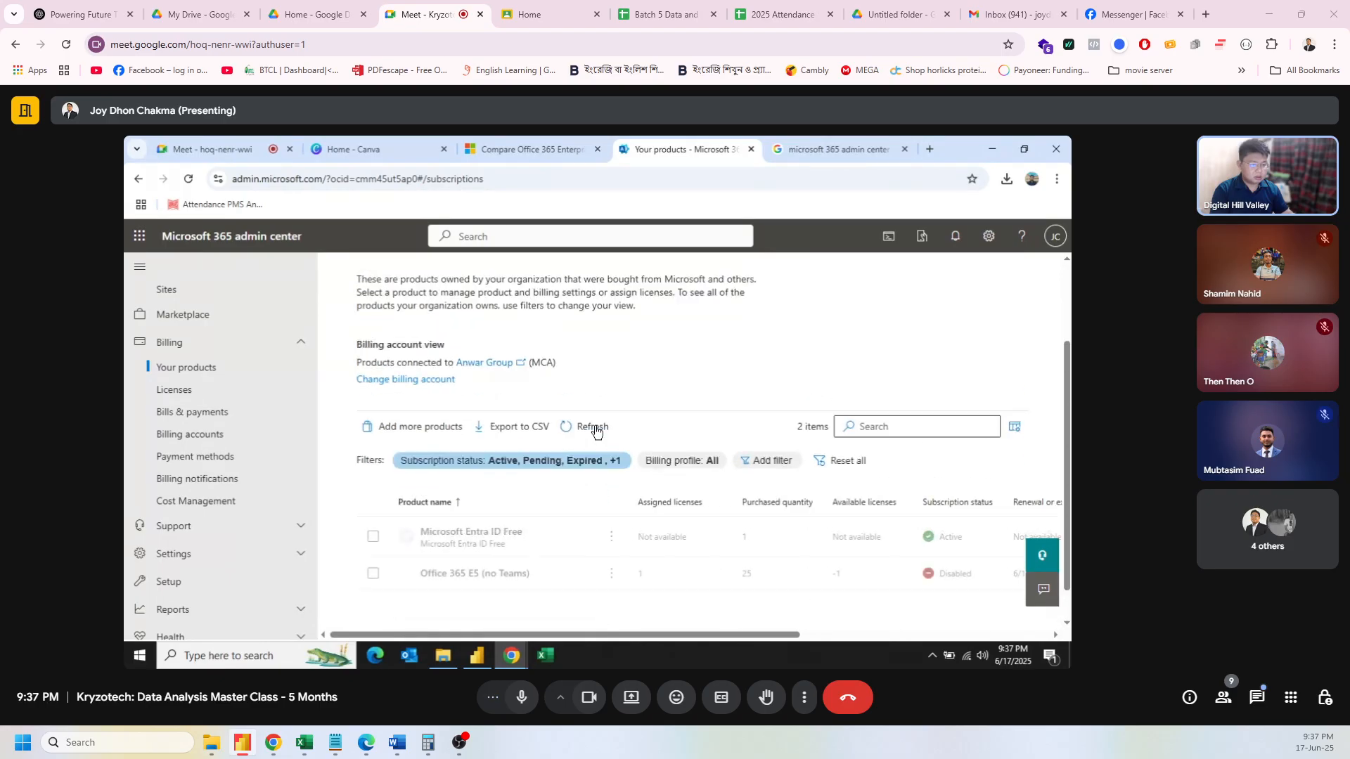
pyautogui.scroll(-1, 596, 430)
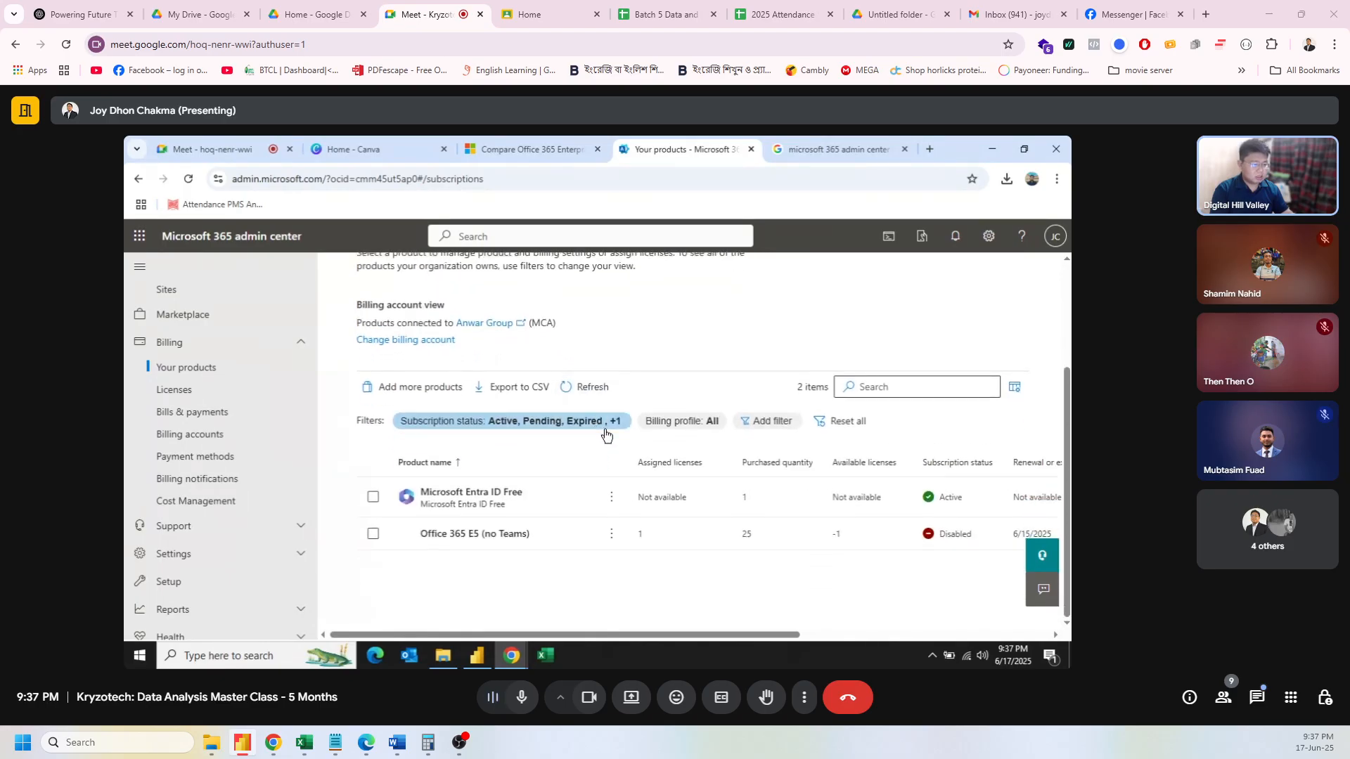
pyautogui.click(611, 536)
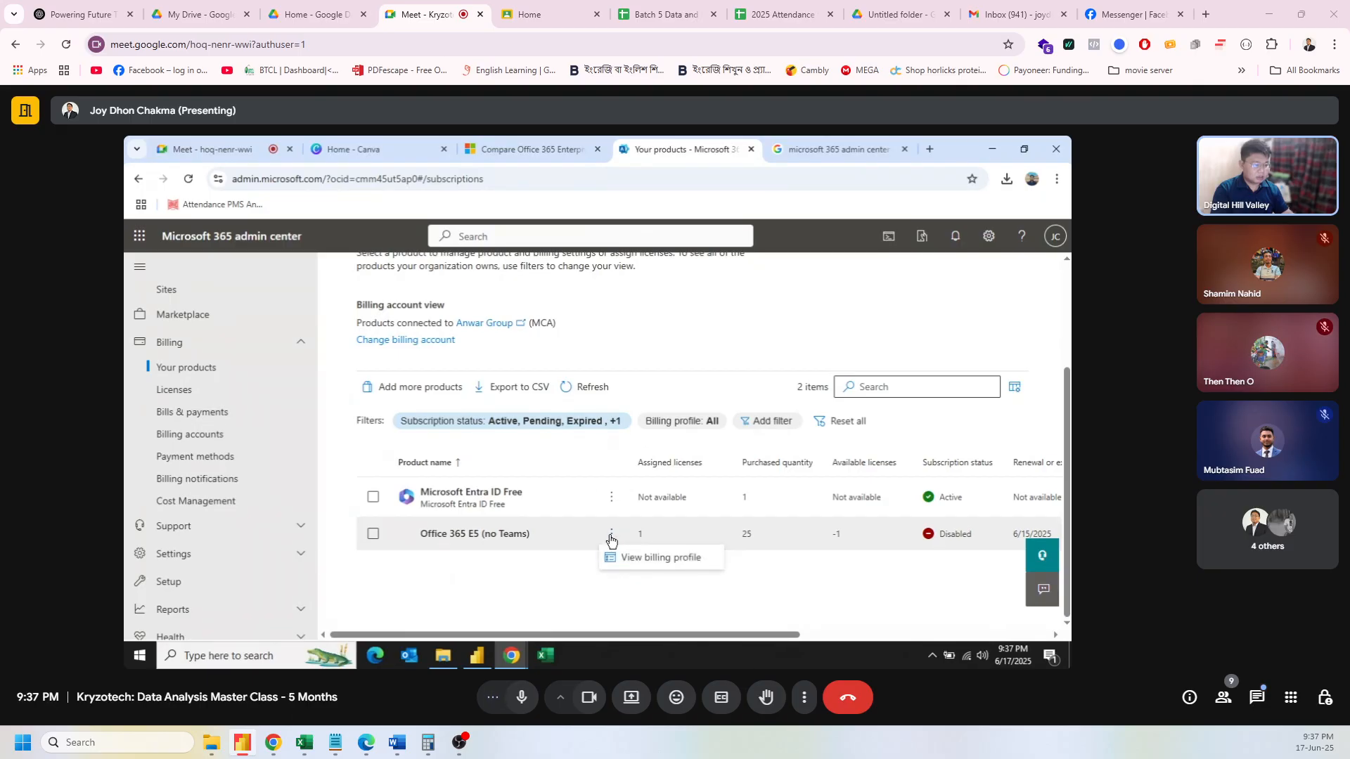
pyautogui.click(669, 355)
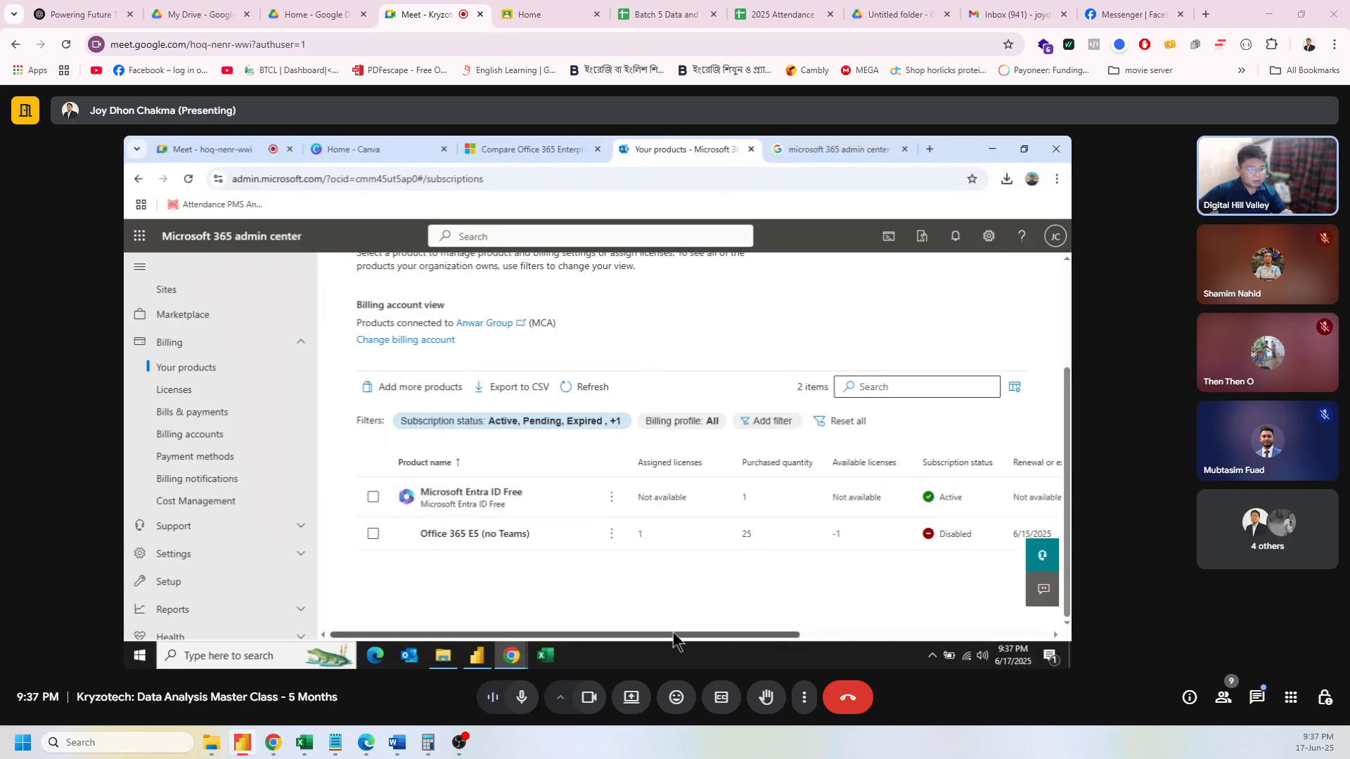
pyautogui.moveTo(673, 631); pyautogui.dragTo(478, 555)
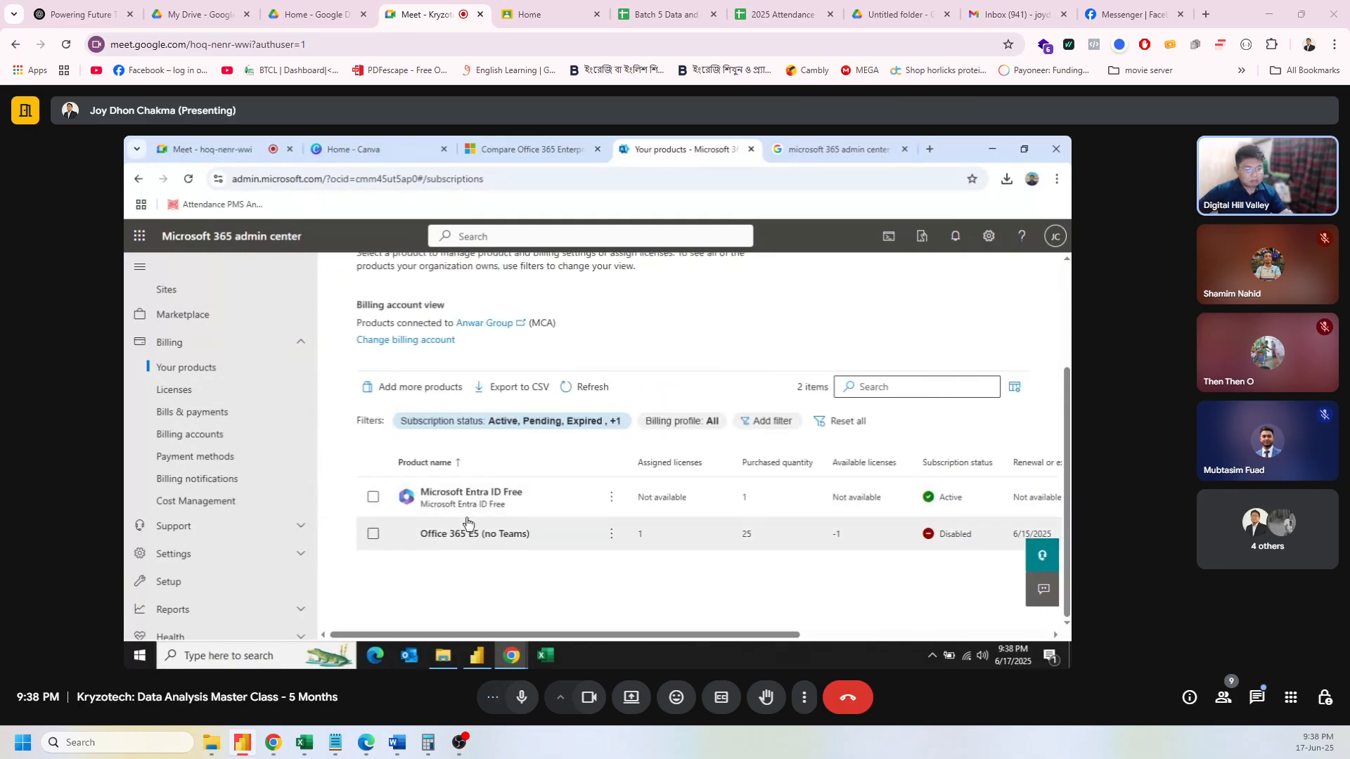
pyautogui.scroll(-1, 226, 577)
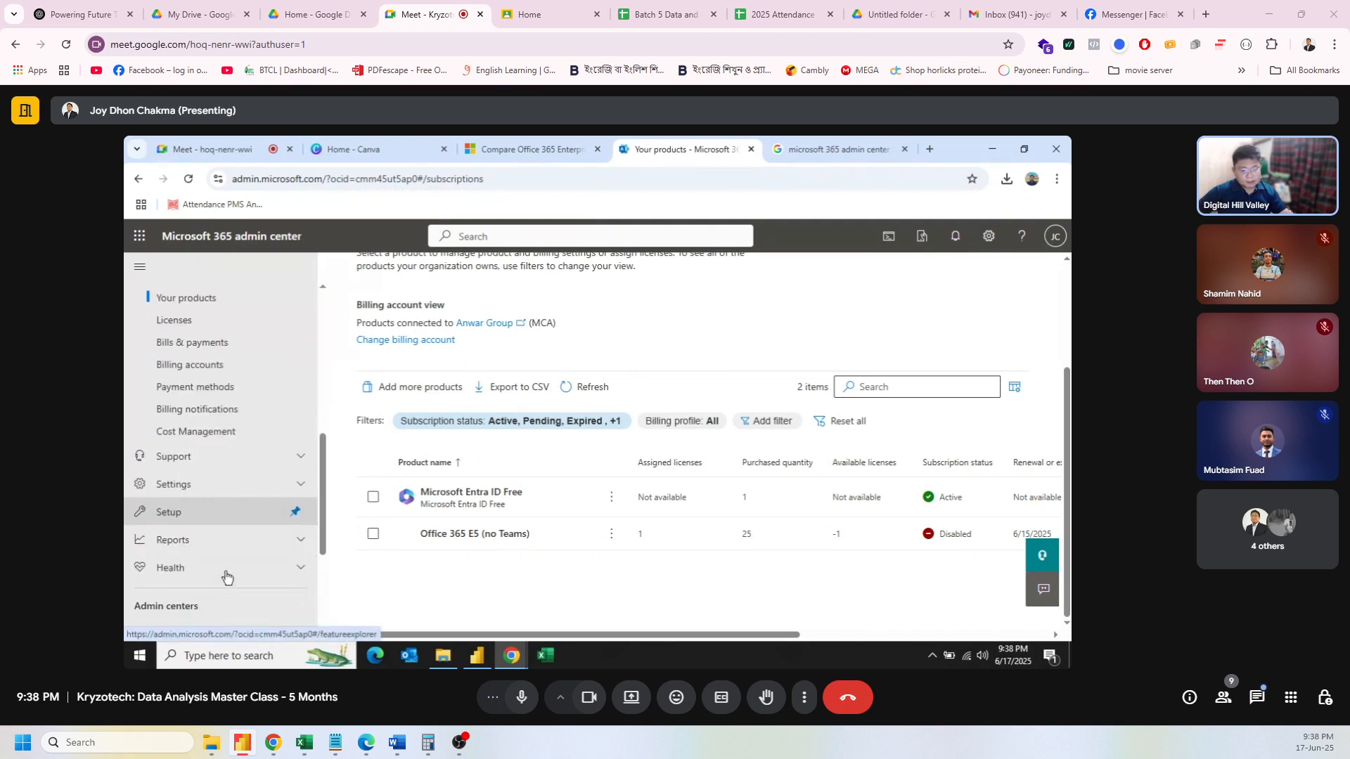
# Step: Open Billing notifications and scroll through the admins receiving billing emails
pyautogui.click(306, 453)
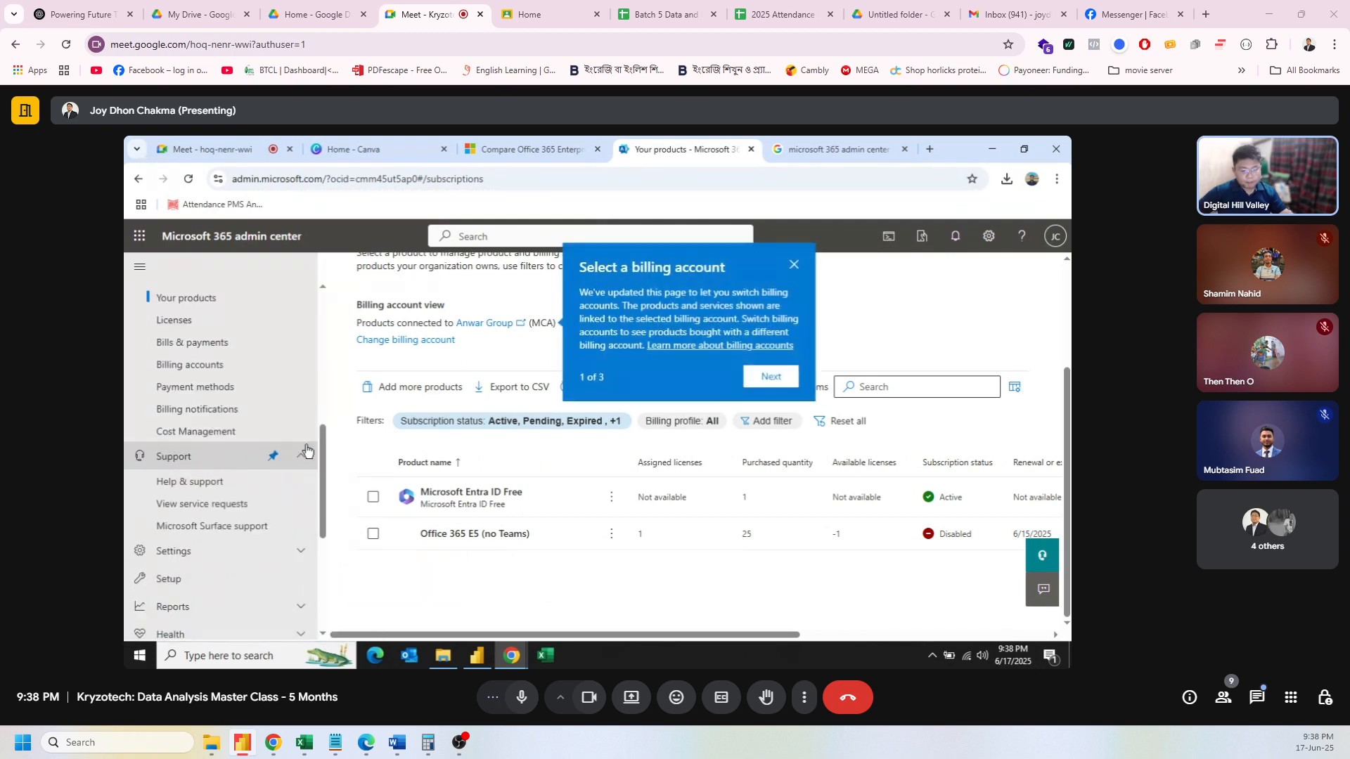
pyautogui.click(305, 452)
pyautogui.click(232, 415)
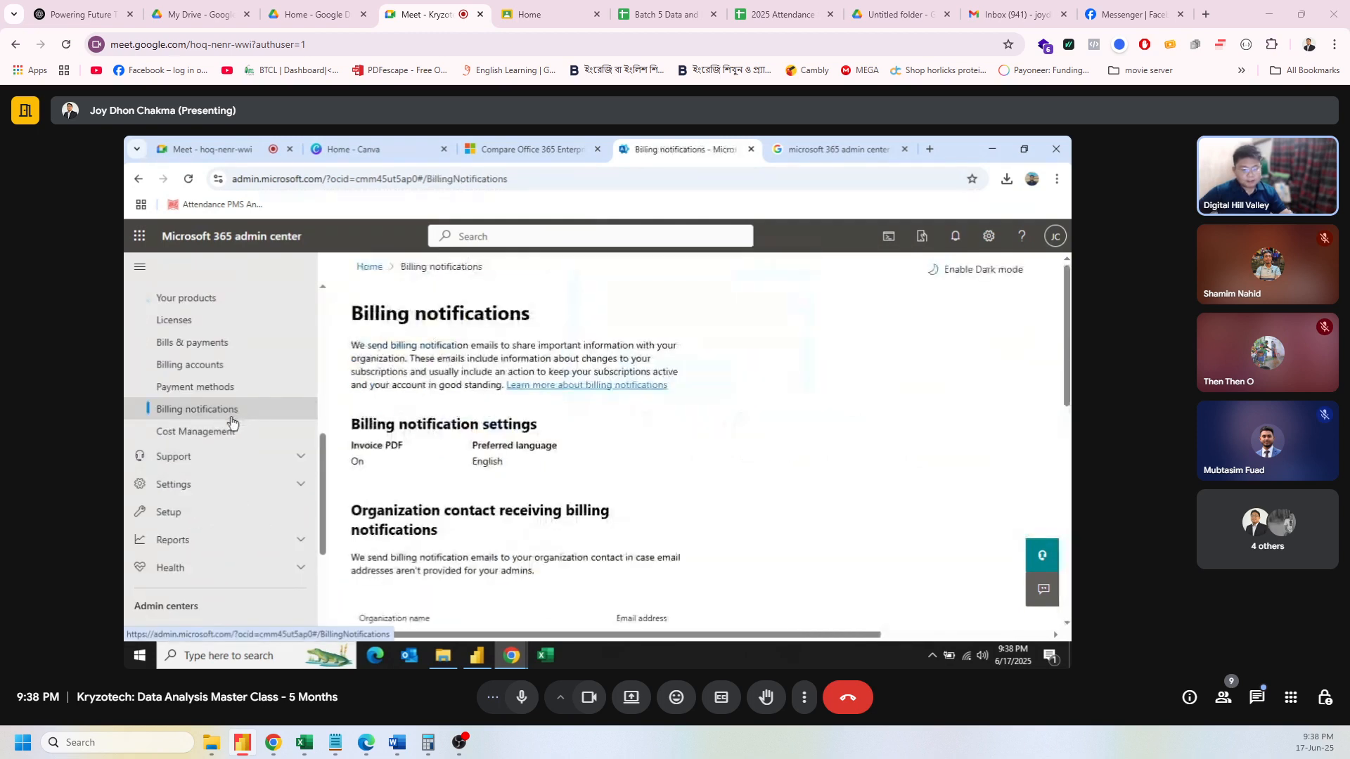
pyautogui.scroll(-4, 577, 474)
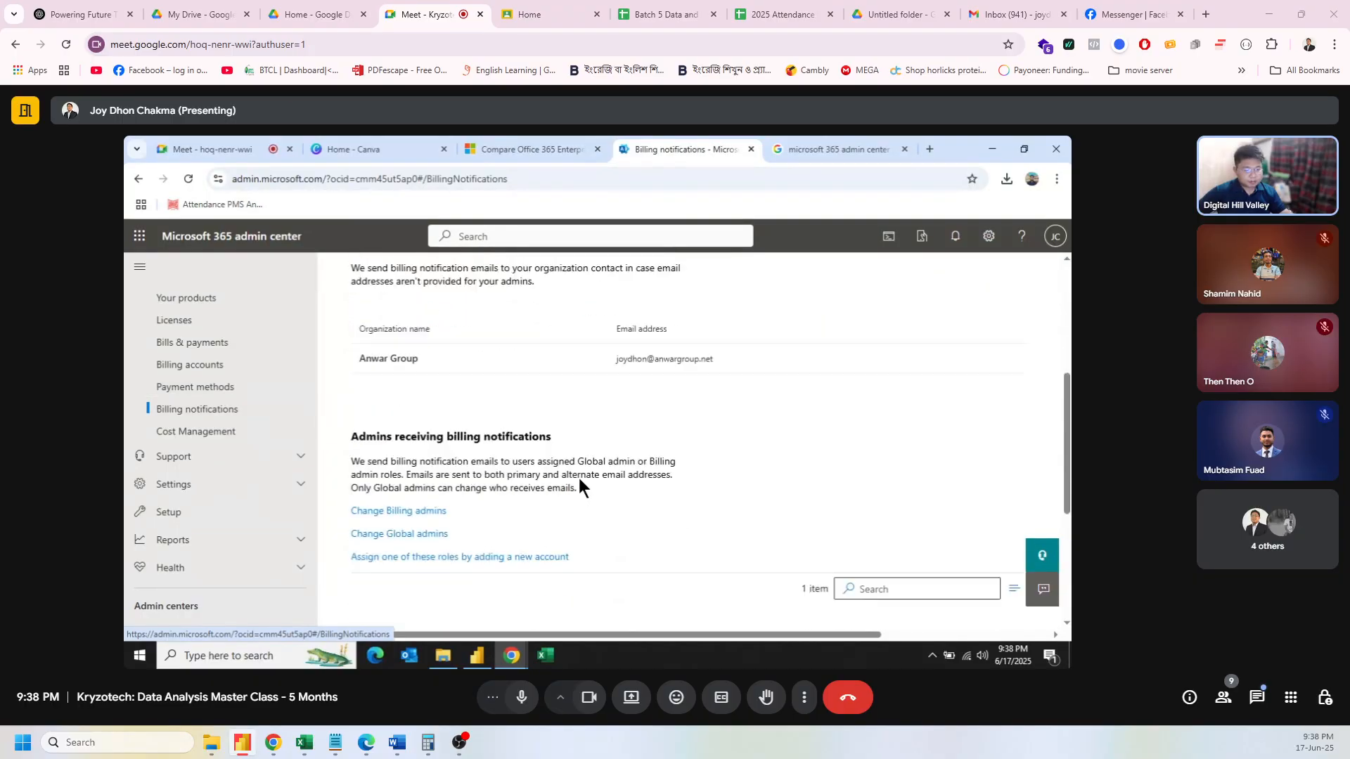
pyautogui.scroll(-4, 580, 480)
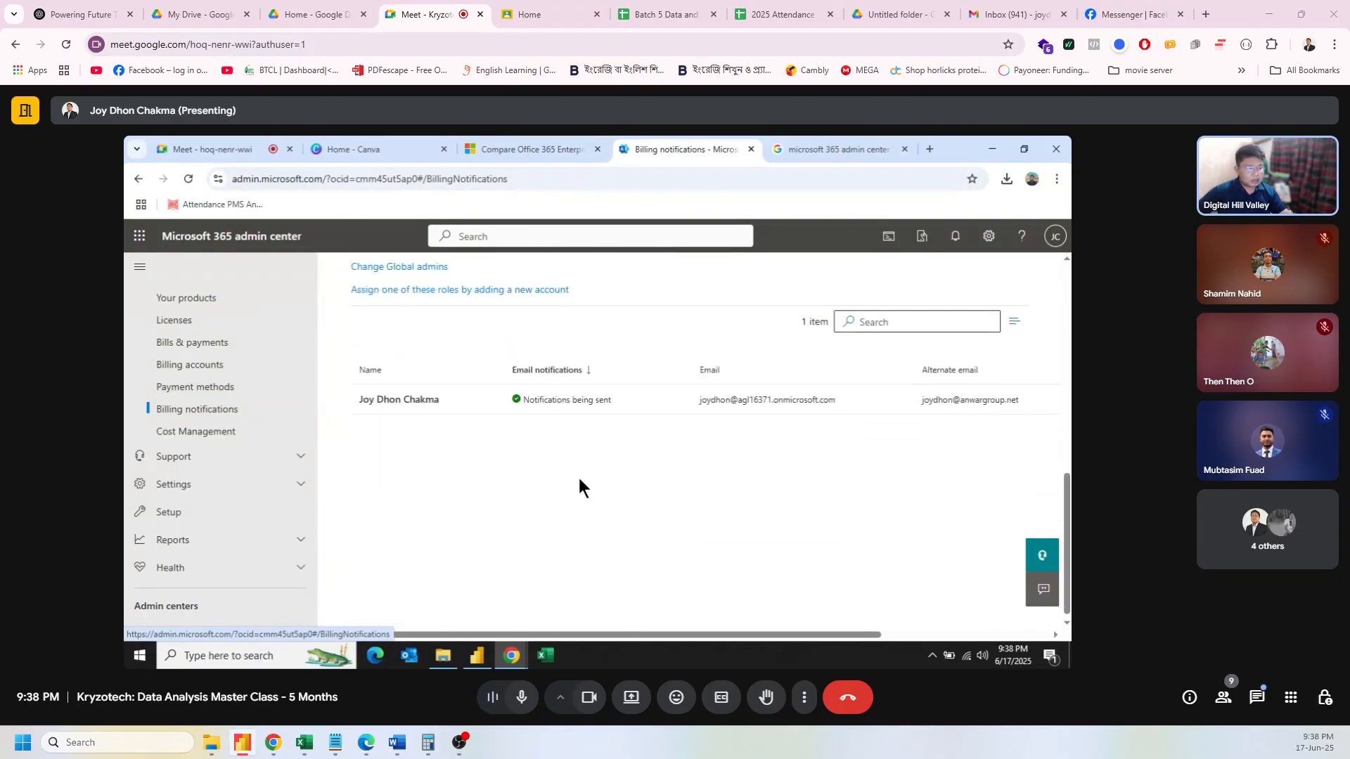
pyautogui.scroll(4, 581, 487)
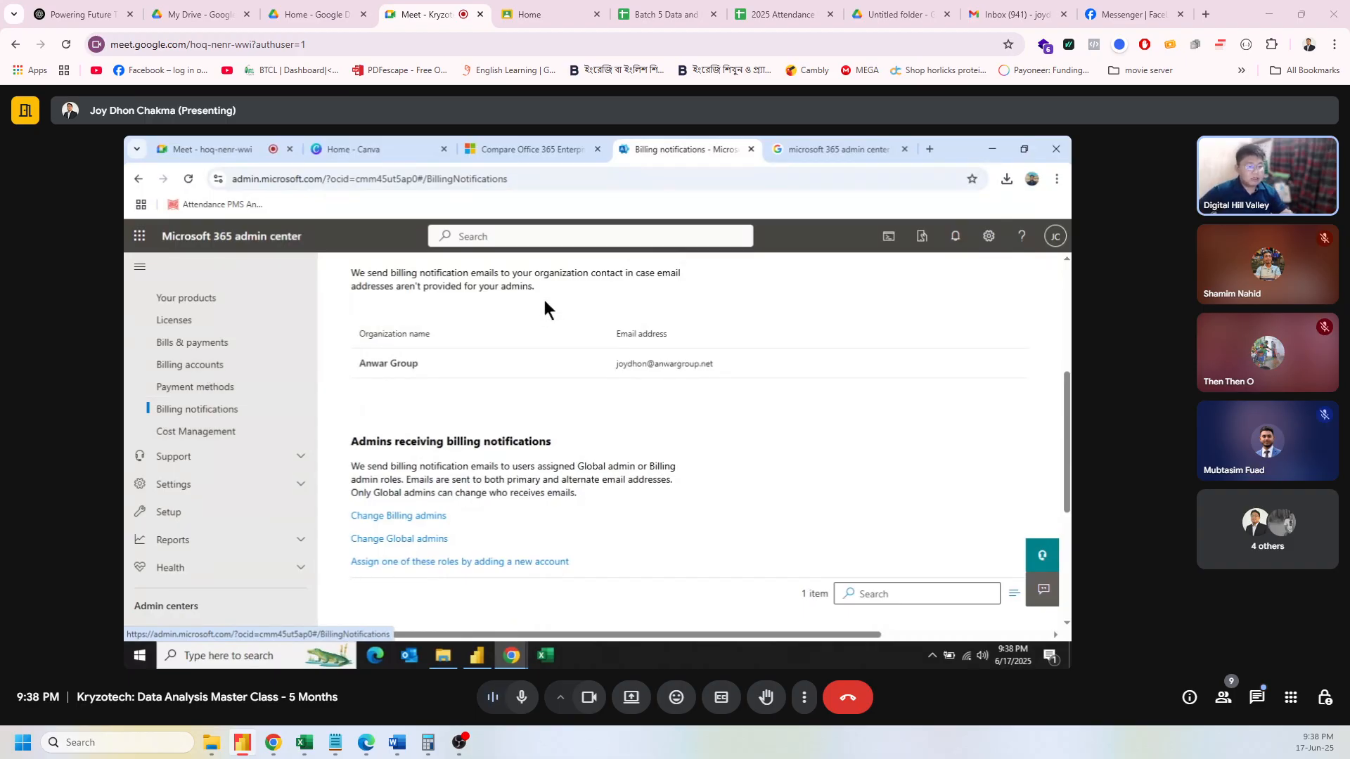
pyautogui.click(855, 148)
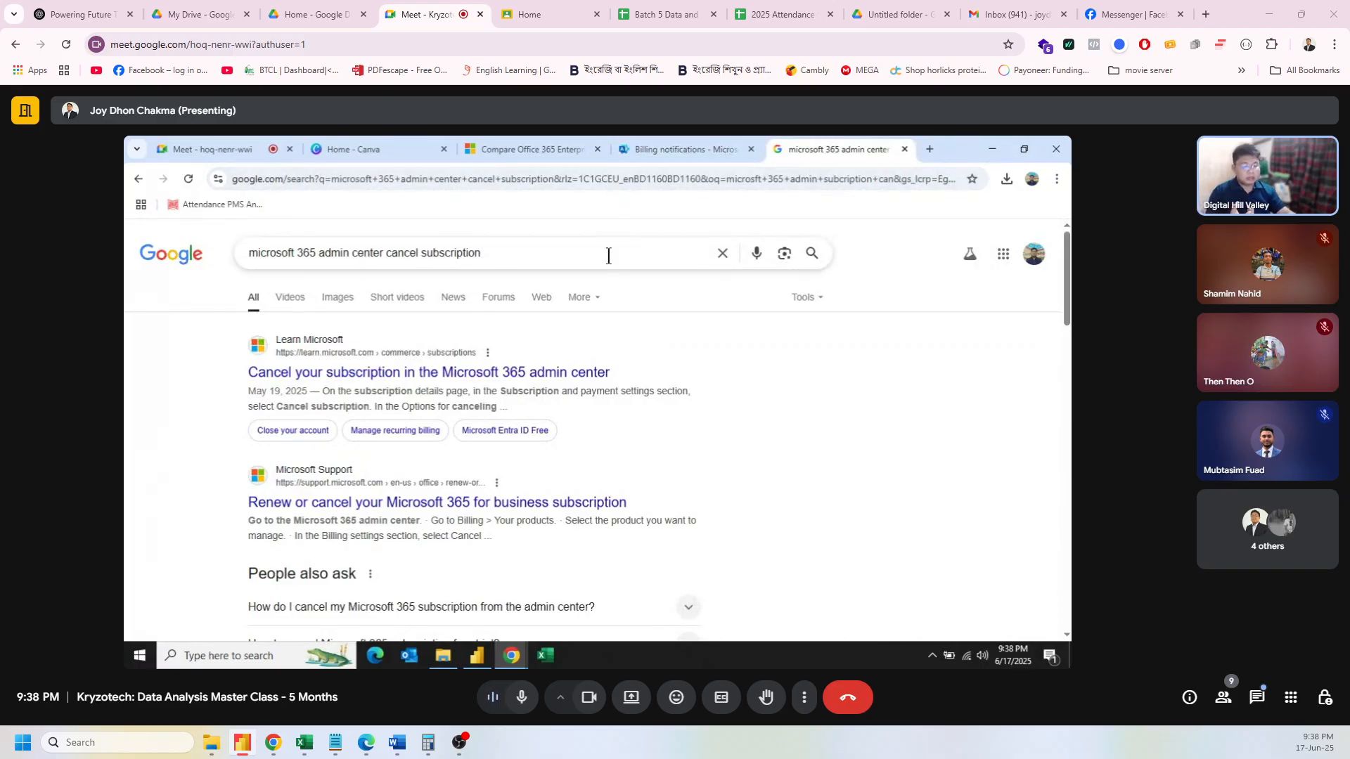
pyautogui.click(929, 150)
pyautogui.click(630, 149)
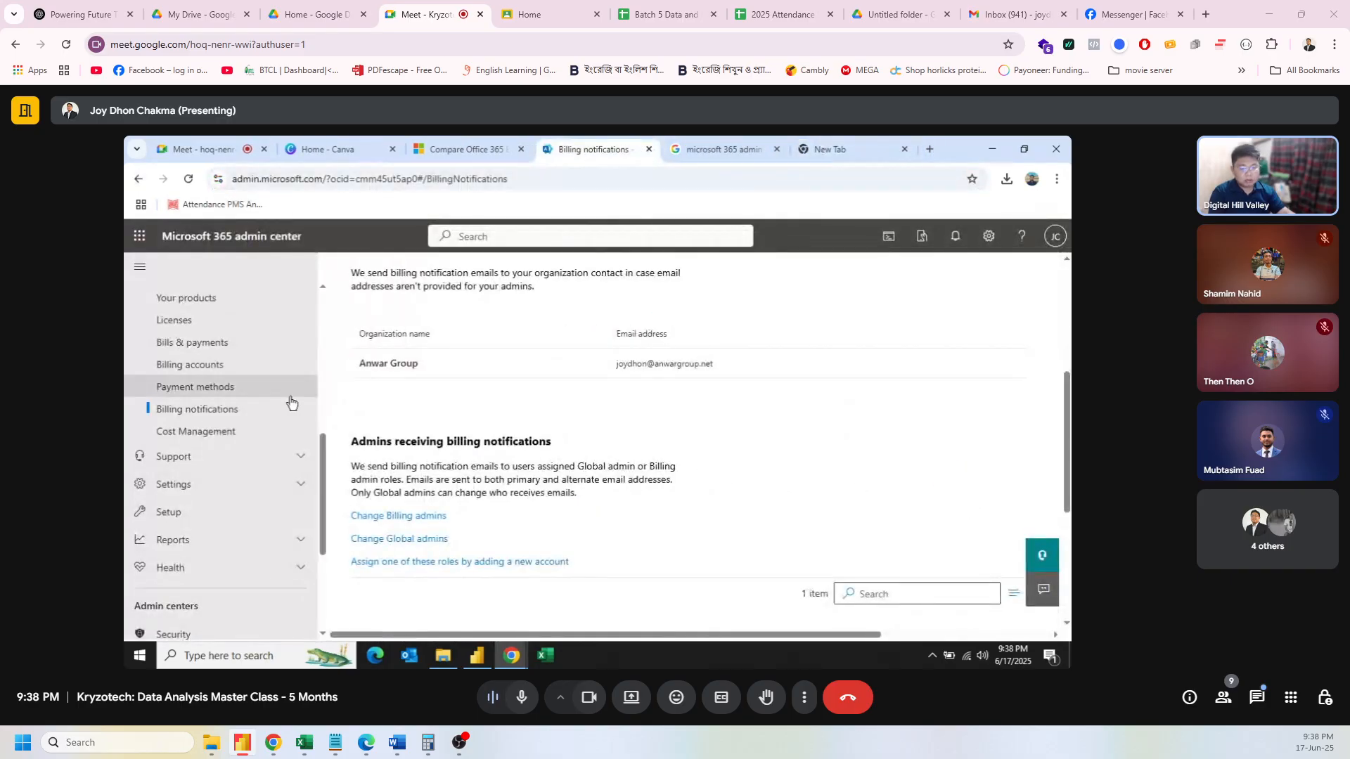
pyautogui.scroll(1, 292, 402)
pyautogui.scroll(5, 291, 402)
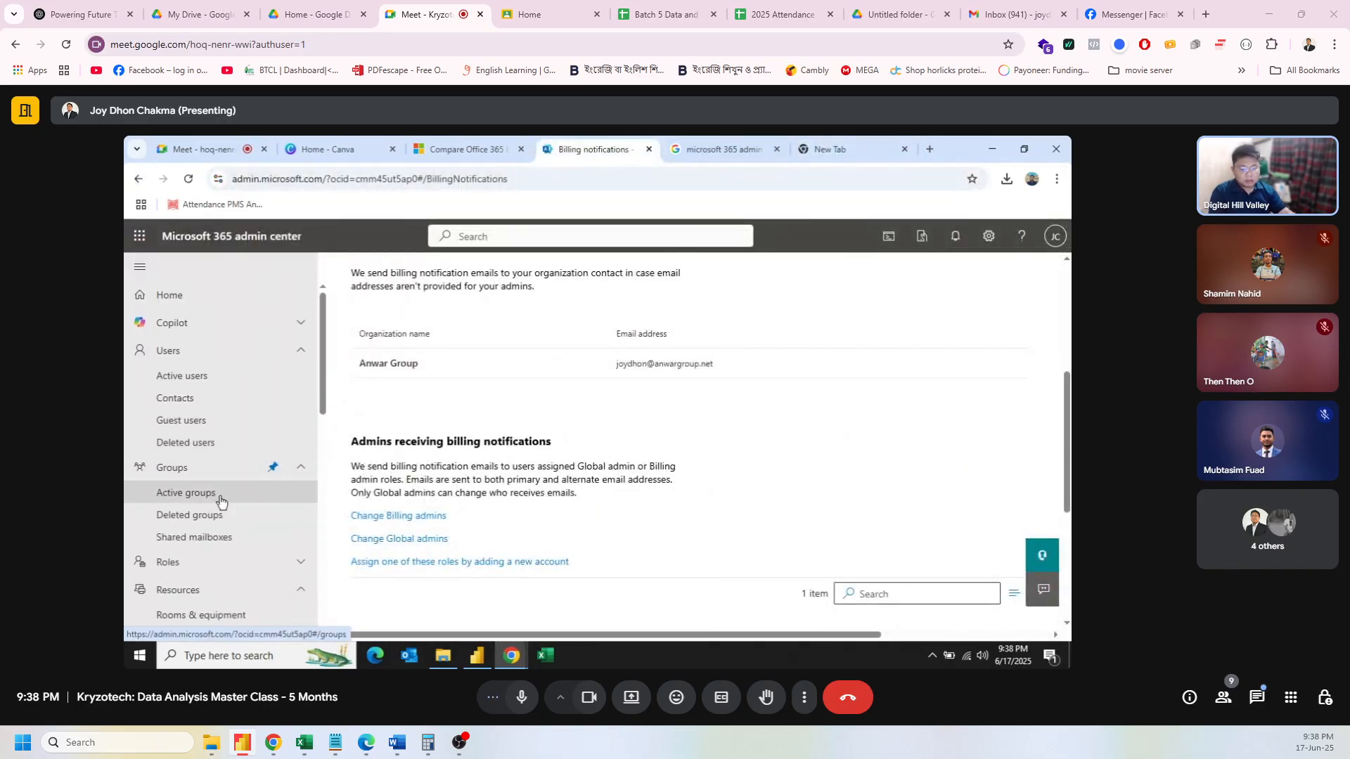
pyautogui.scroll(-3, 211, 513)
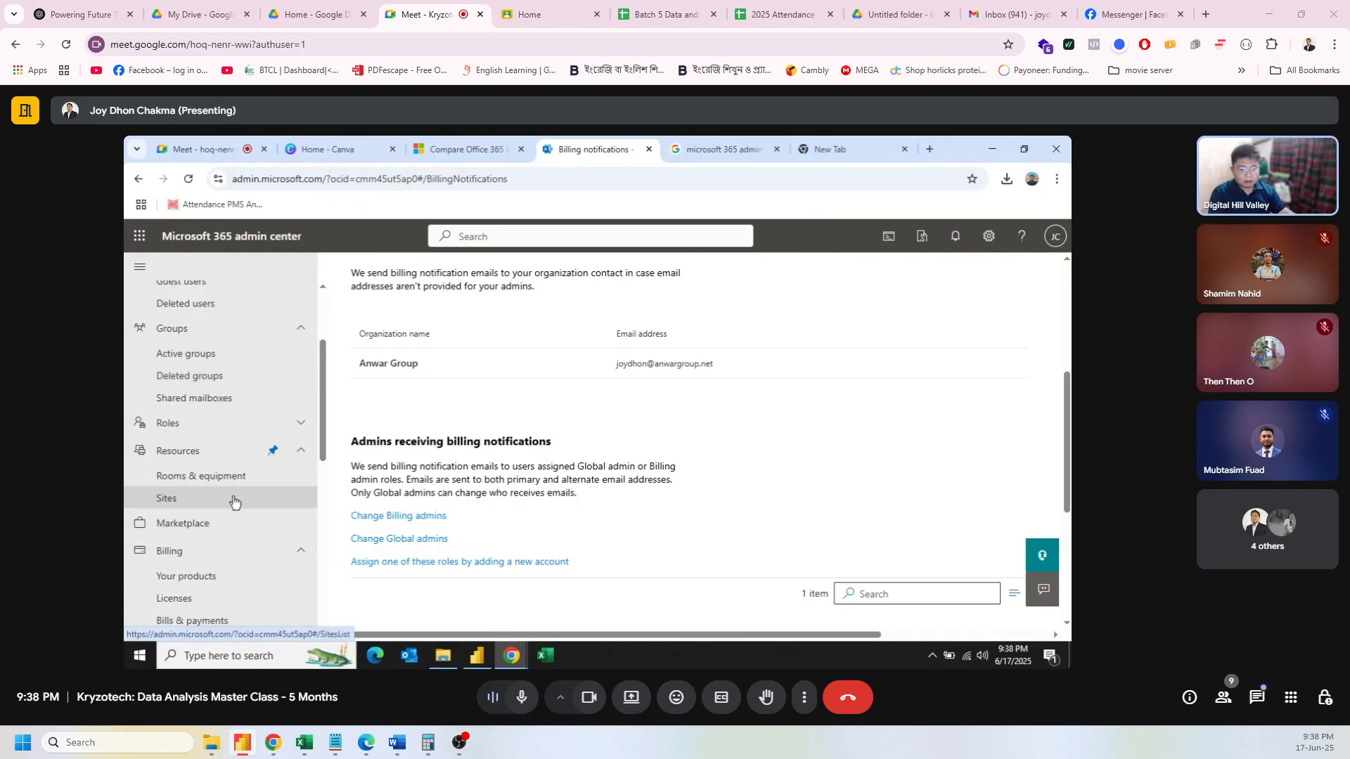
pyautogui.scroll(3, 216, 414)
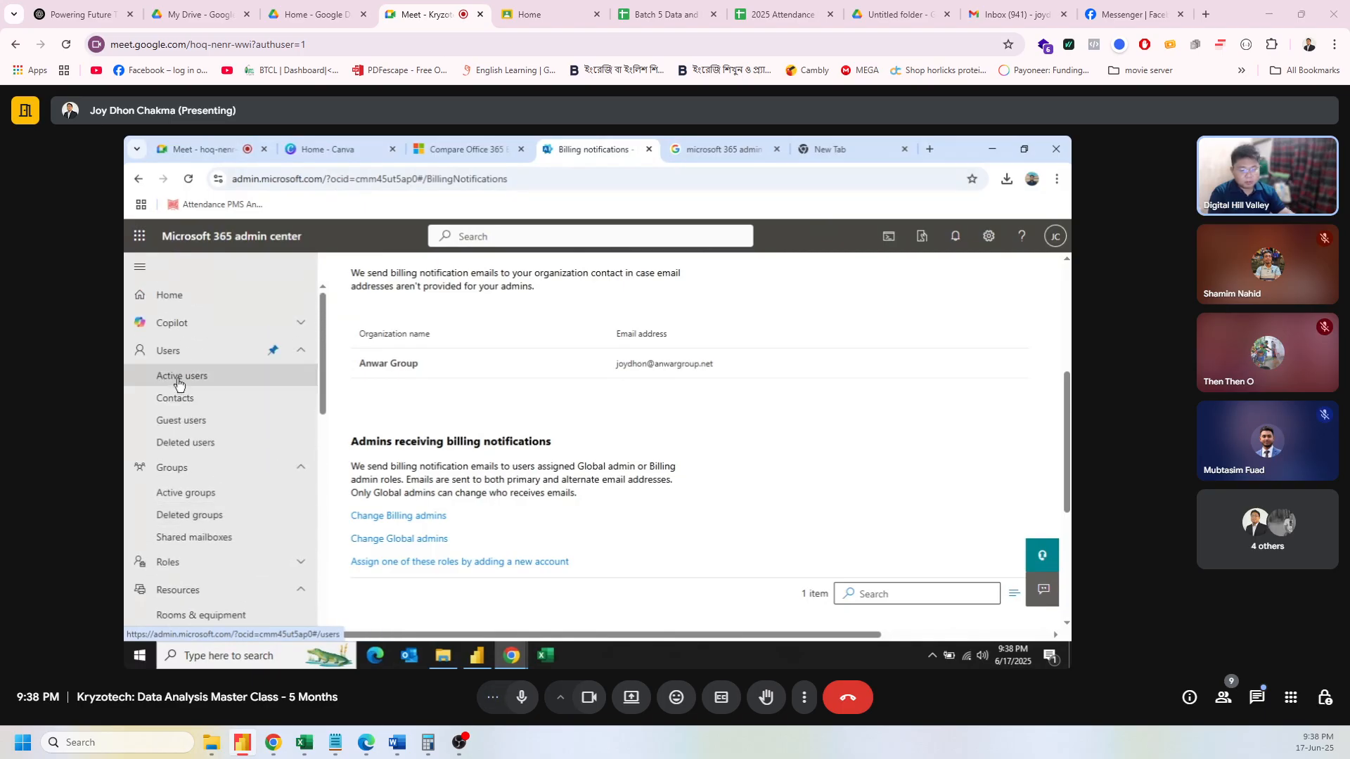
# Step: Select the Analyst10 AGI user's username from Active users, then open a new Incognito window
pyautogui.click(184, 375)
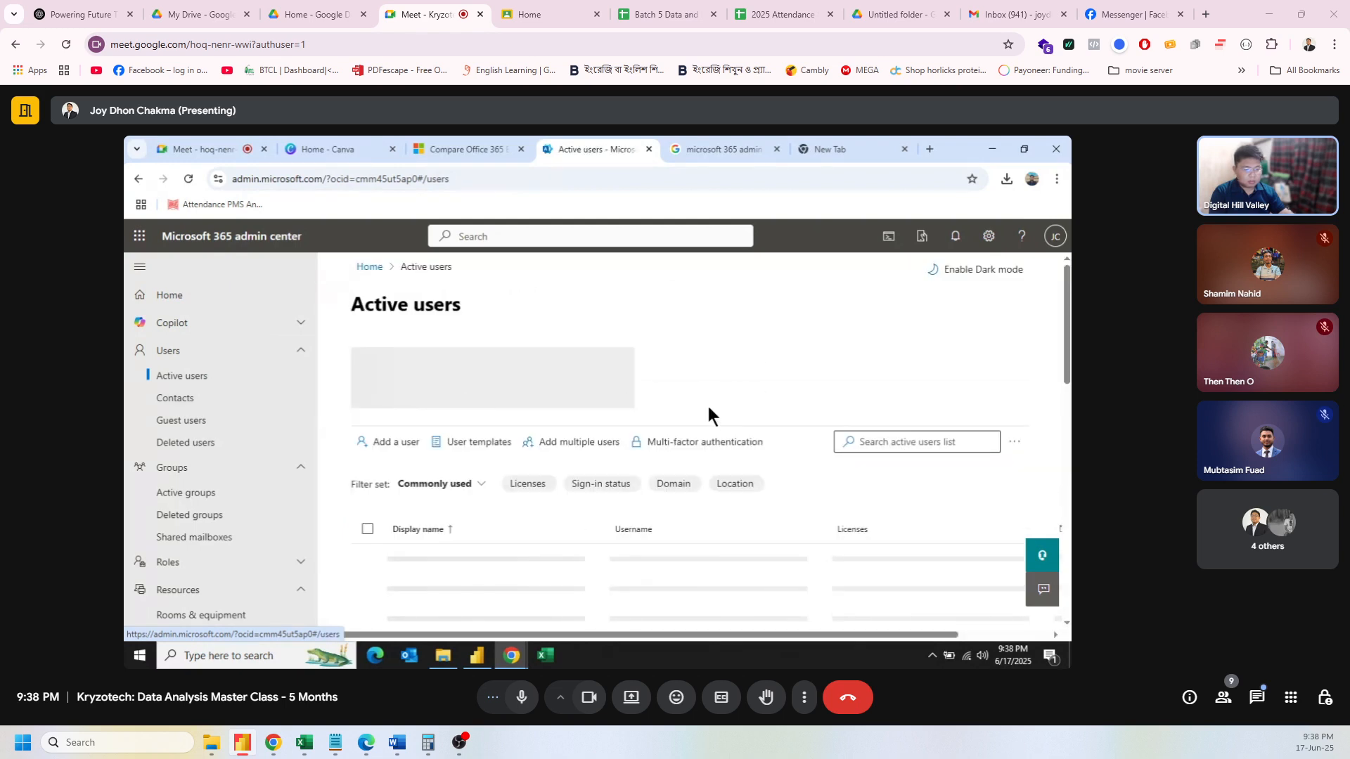
pyautogui.scroll(-3, 728, 415)
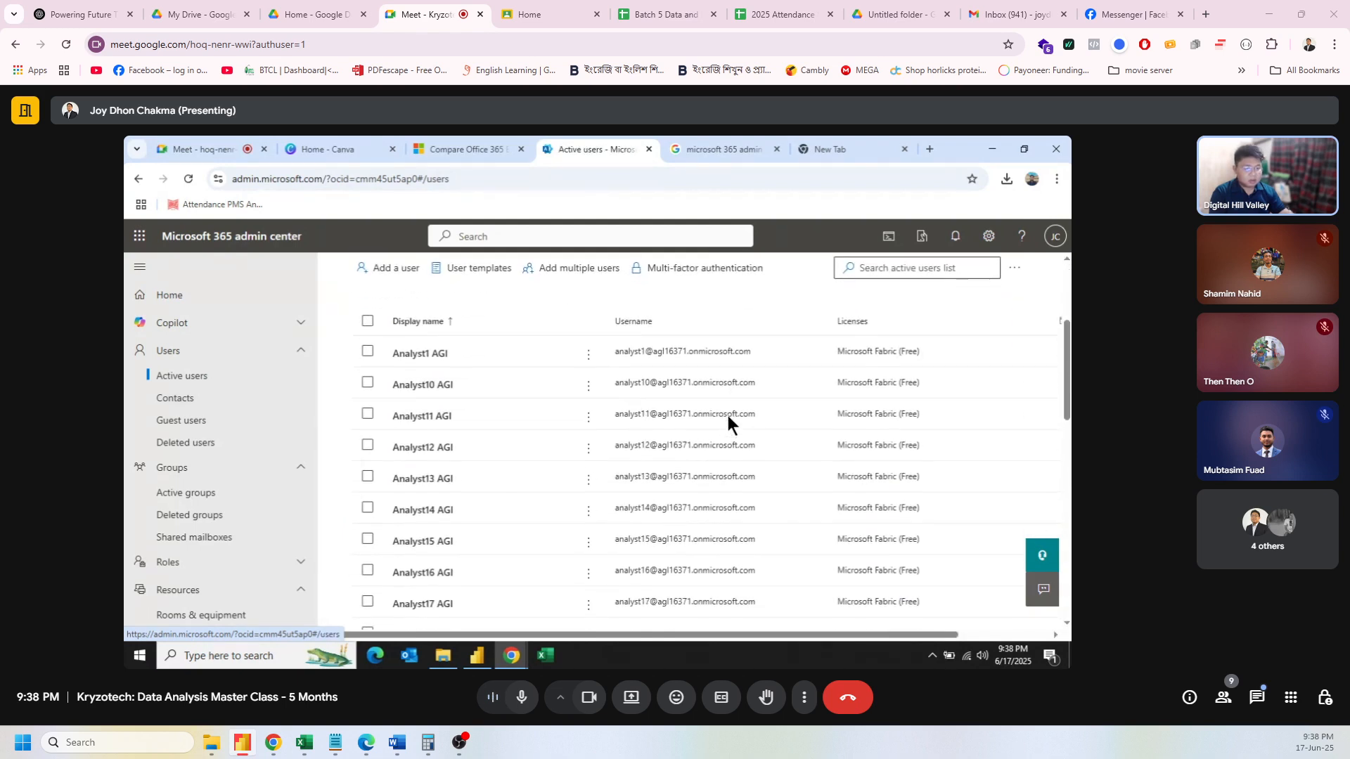
pyautogui.scroll(-3, 578, 501)
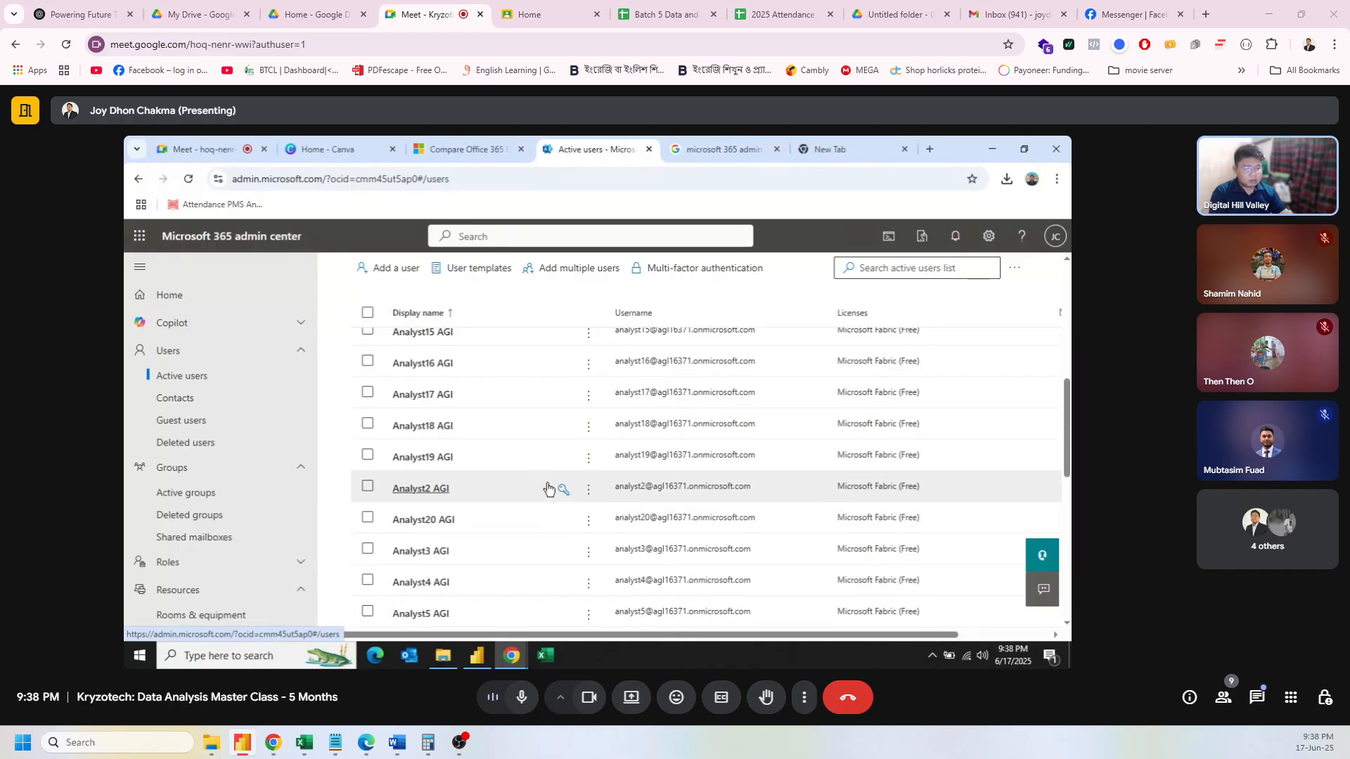
pyautogui.scroll(5, 548, 485)
pyautogui.scroll(1, 534, 469)
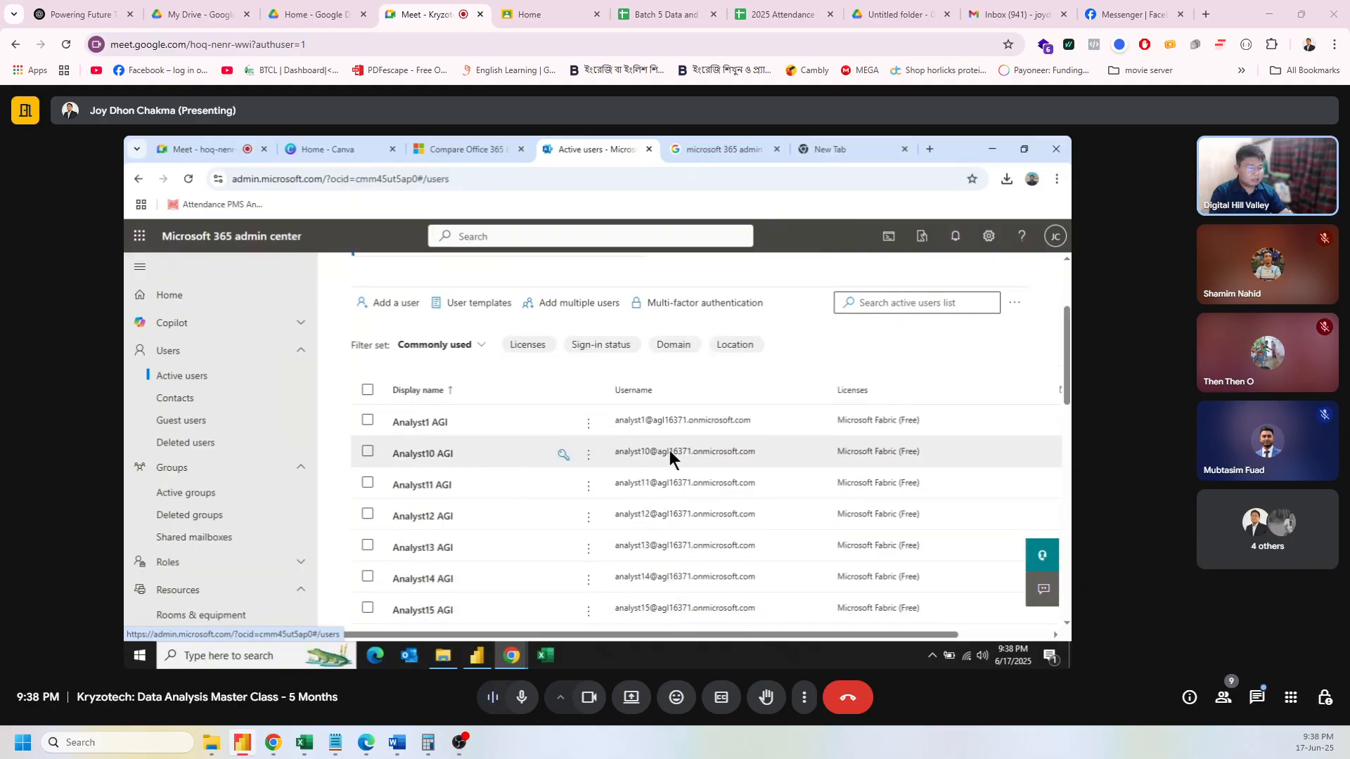
pyautogui.click(754, 446)
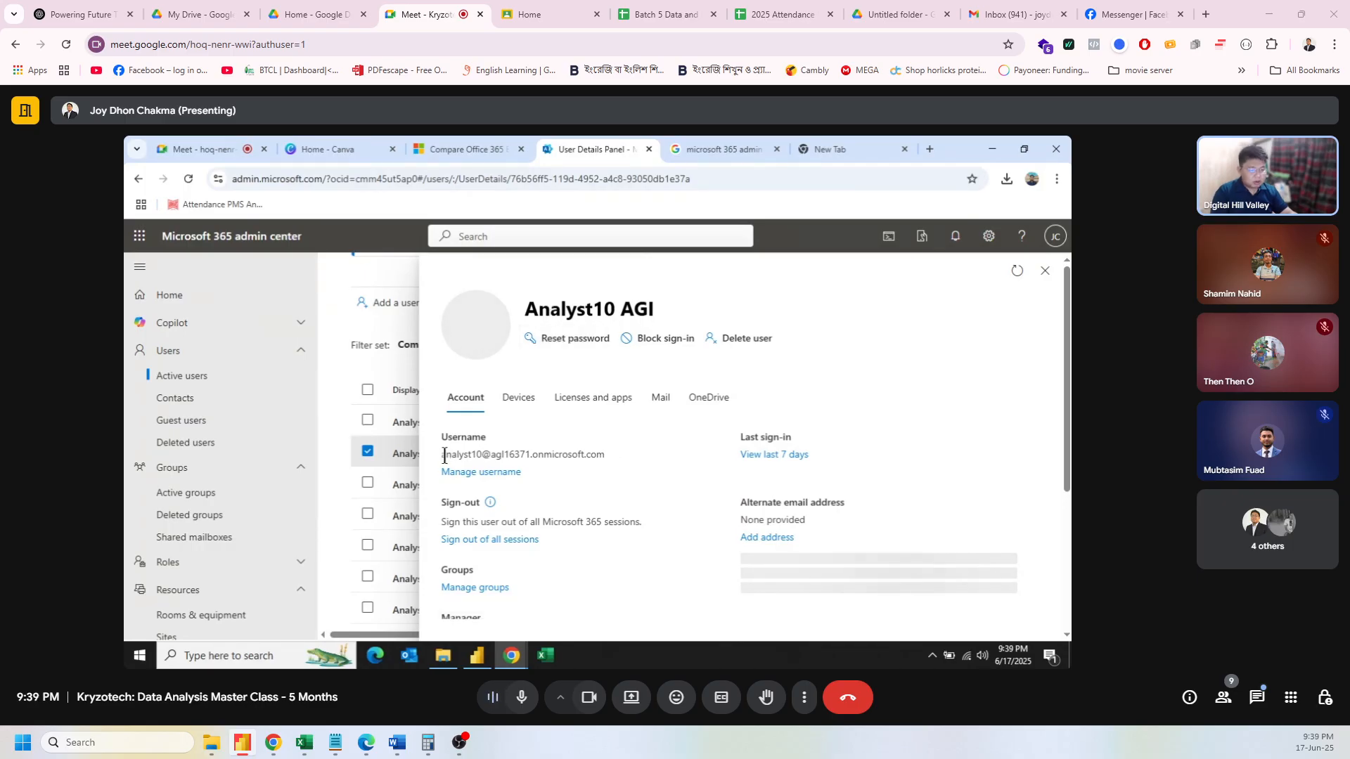
pyautogui.moveTo(442, 455); pyautogui.dragTo(616, 459)
pyautogui.hotkey('ctrl', 'c')
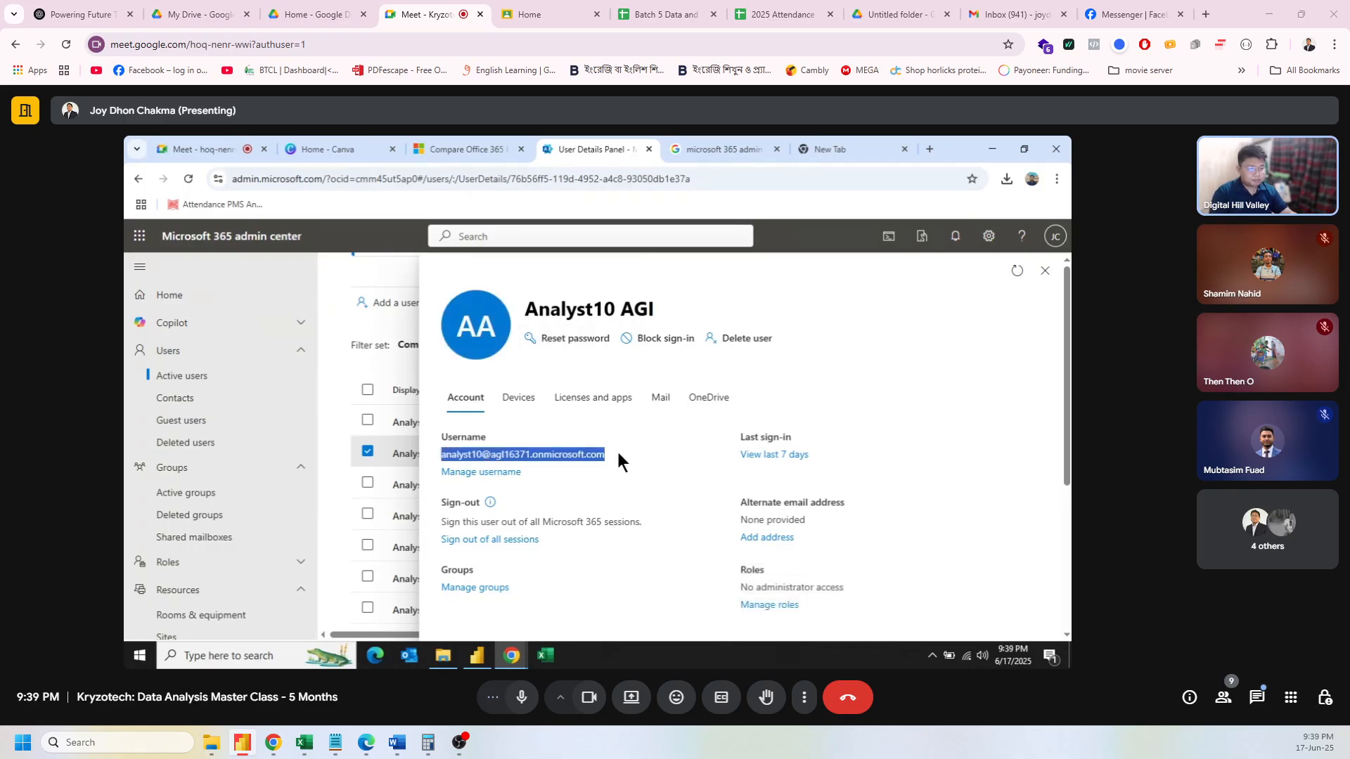
pyautogui.click(1057, 179)
pyautogui.click(978, 243)
# Step: Search 'power bi', open the Power BI sign-in page, and submit the pasted work email
pyautogui.write('po')
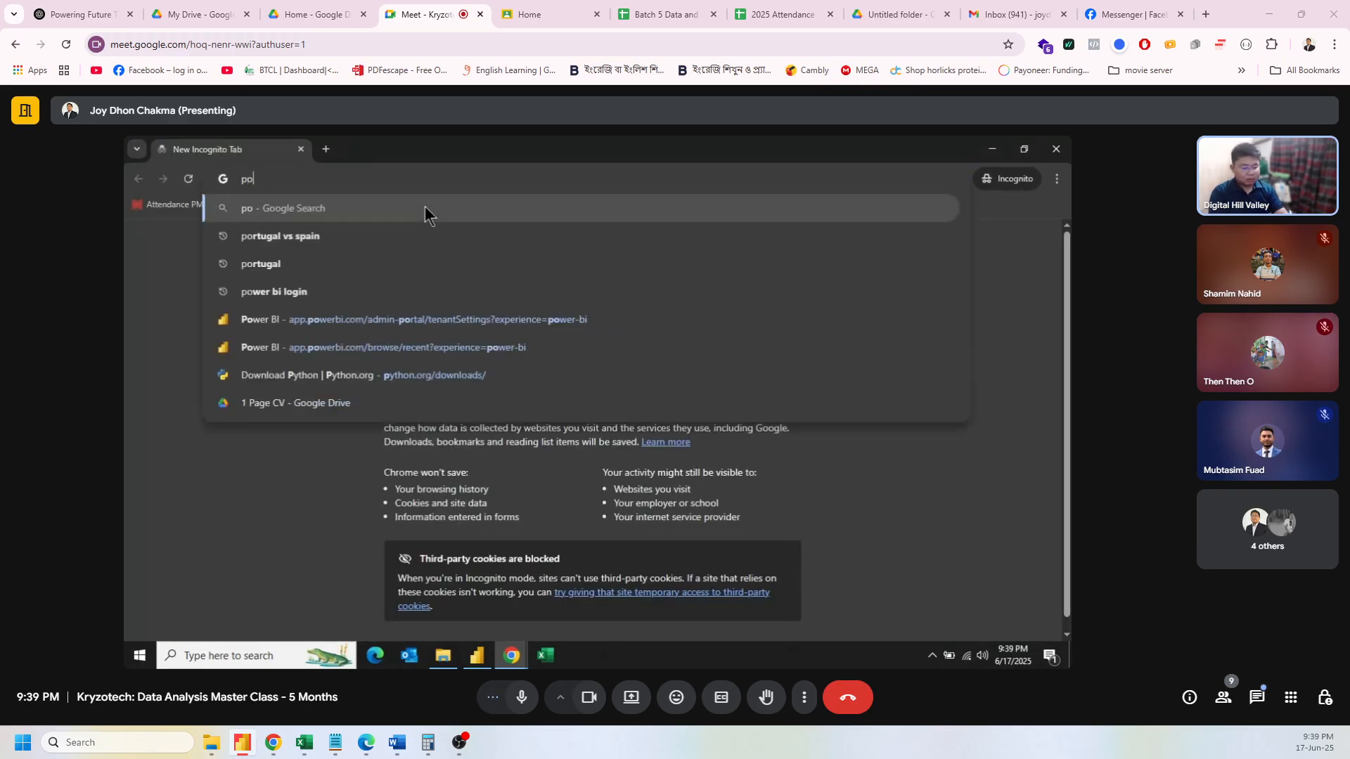
pyautogui.write('wer bi')
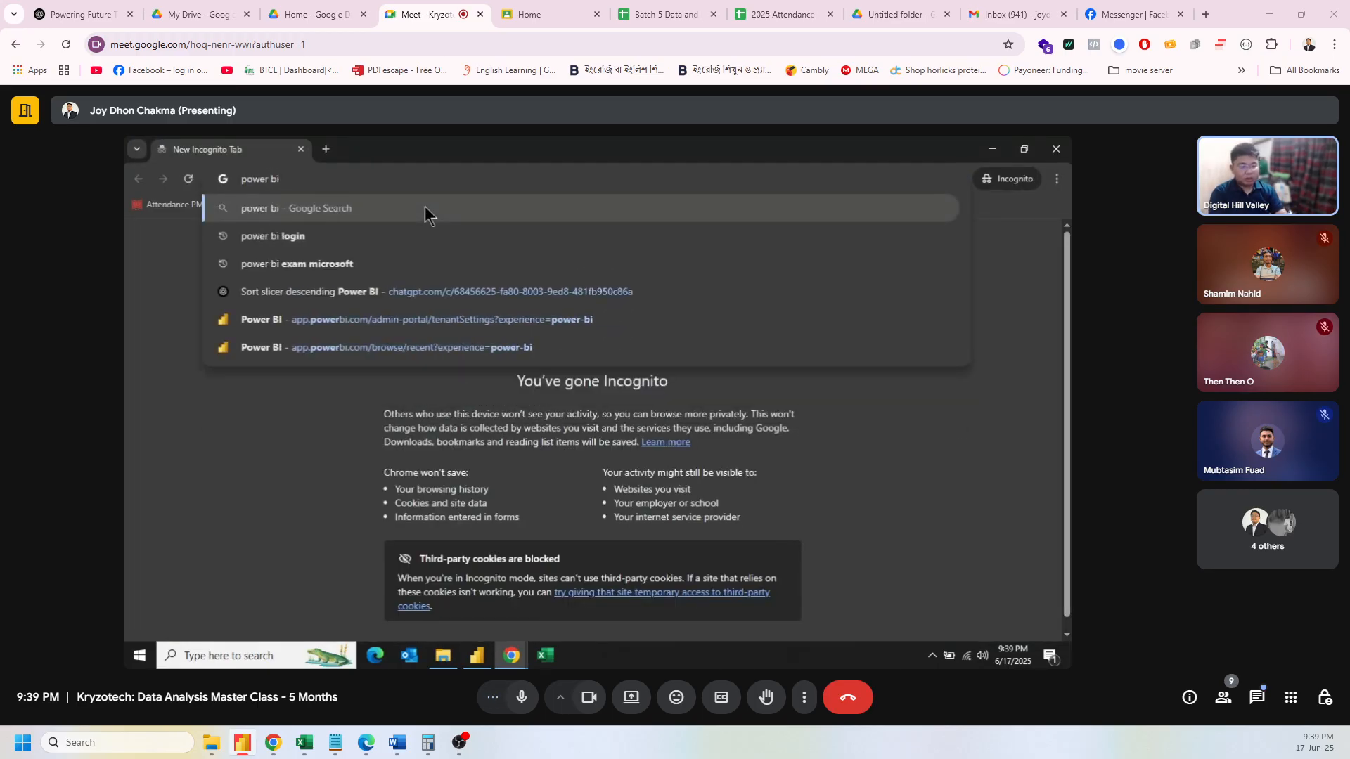
pyautogui.click(403, 224)
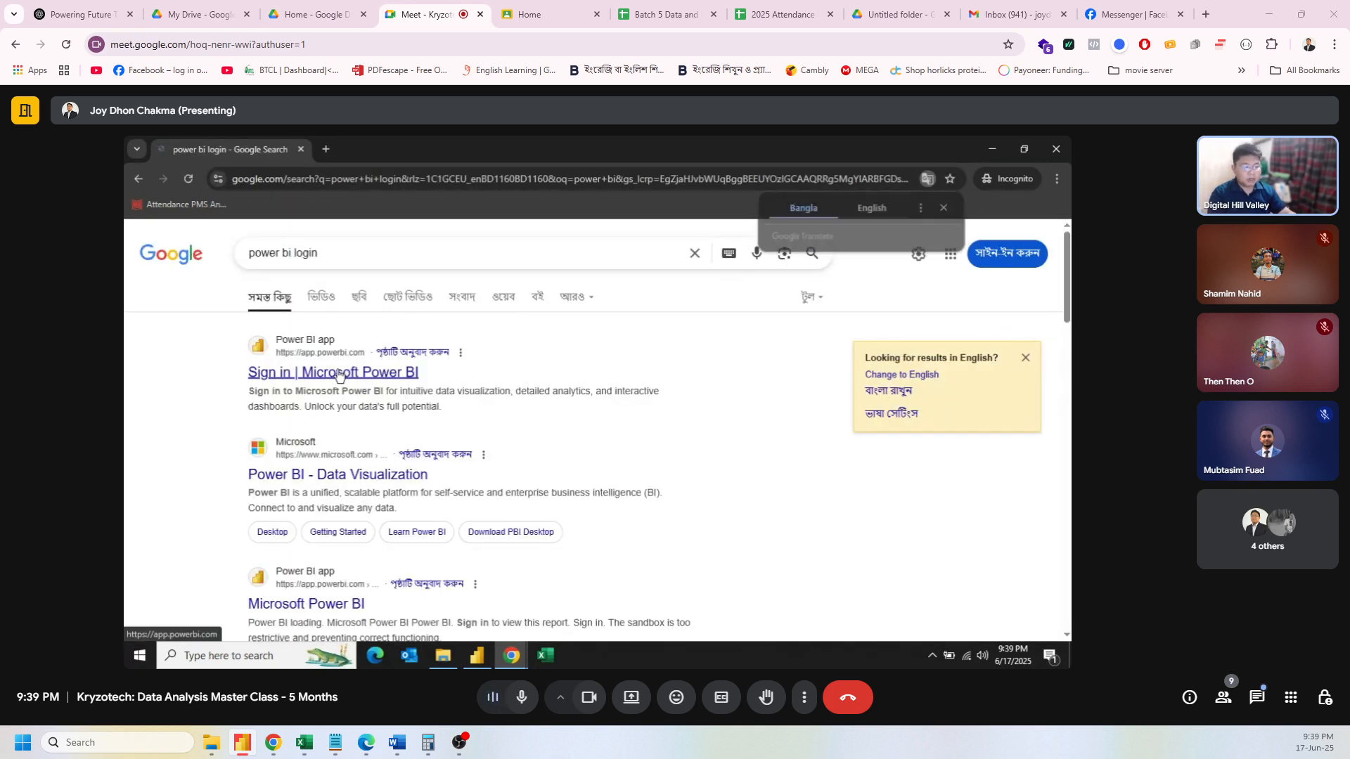
pyautogui.click(339, 373)
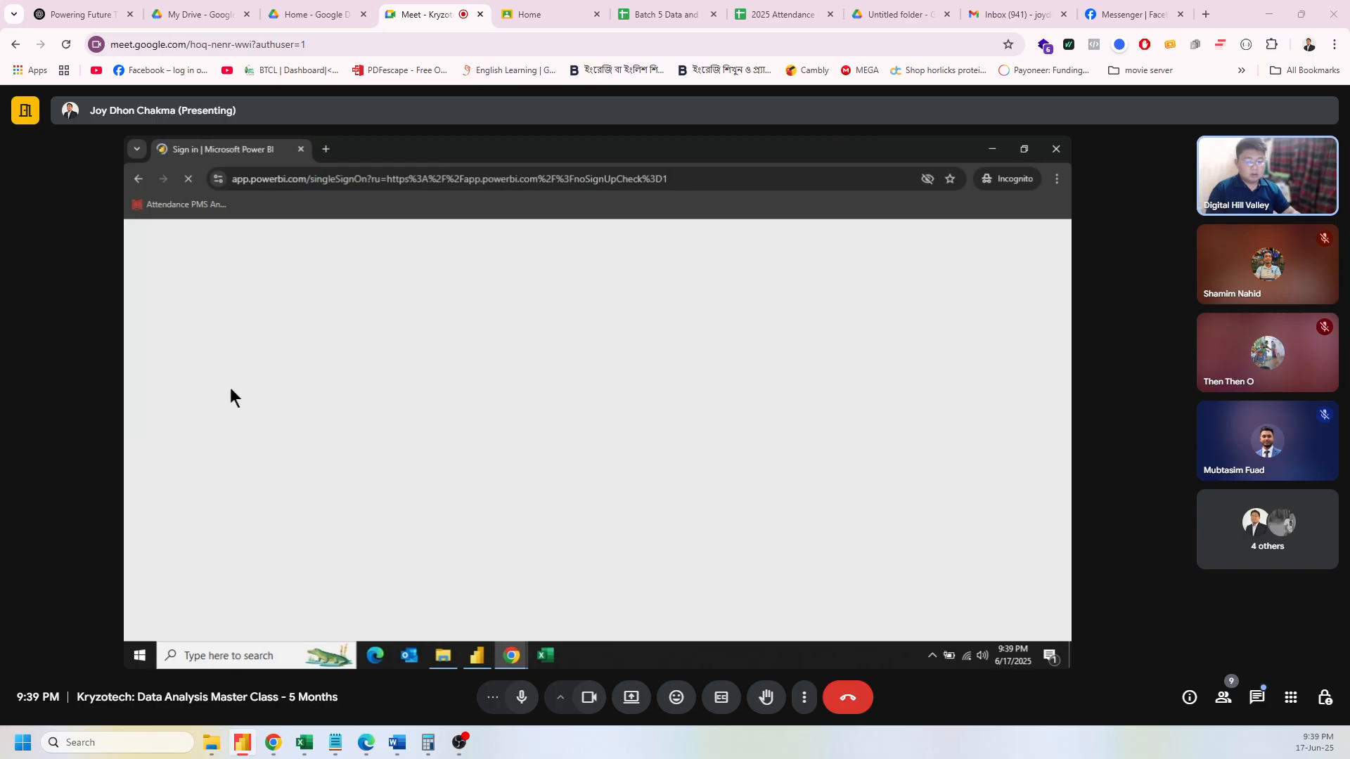
pyautogui.click(381, 405)
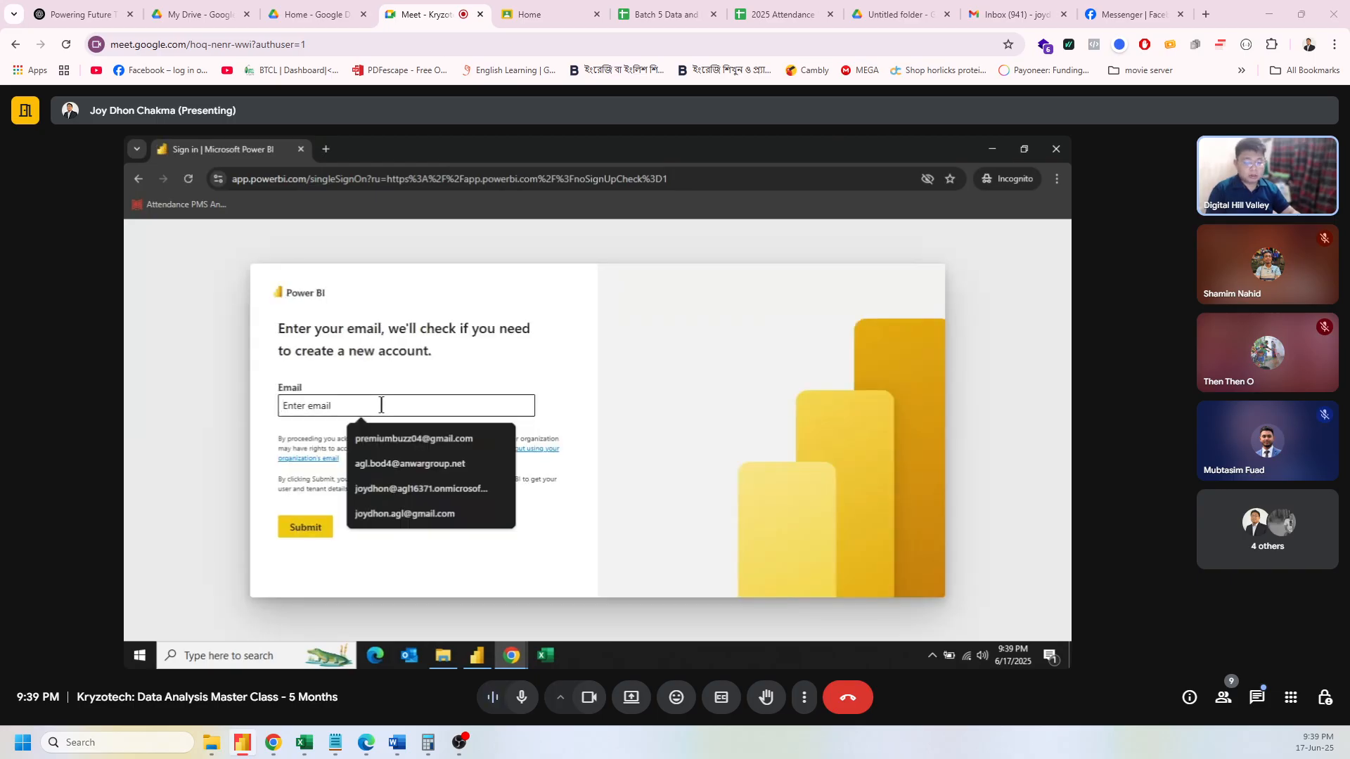
pyautogui.hotkey('ctrl', 'v')
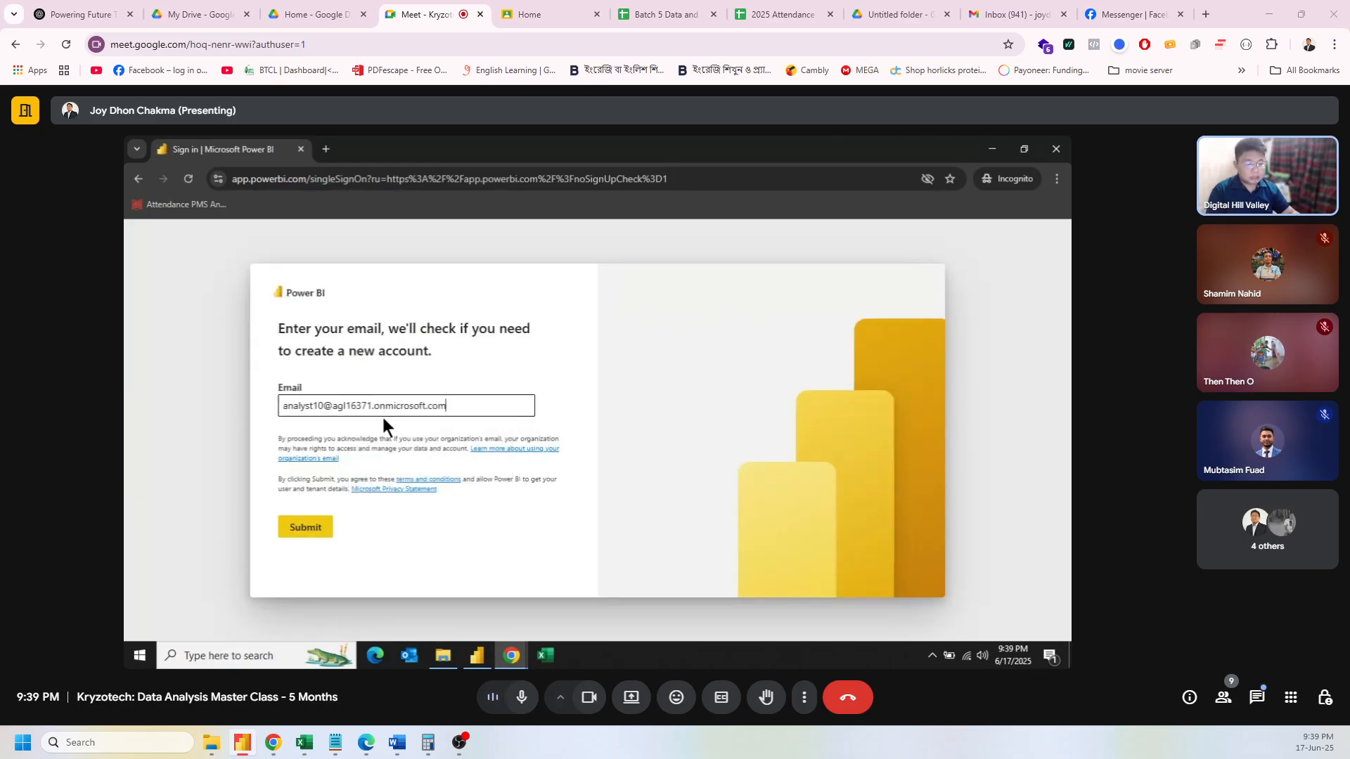
pyautogui.click(313, 533)
# Step: Confirm the work email again to reach the Enter password prompt
pyautogui.click(313, 533)
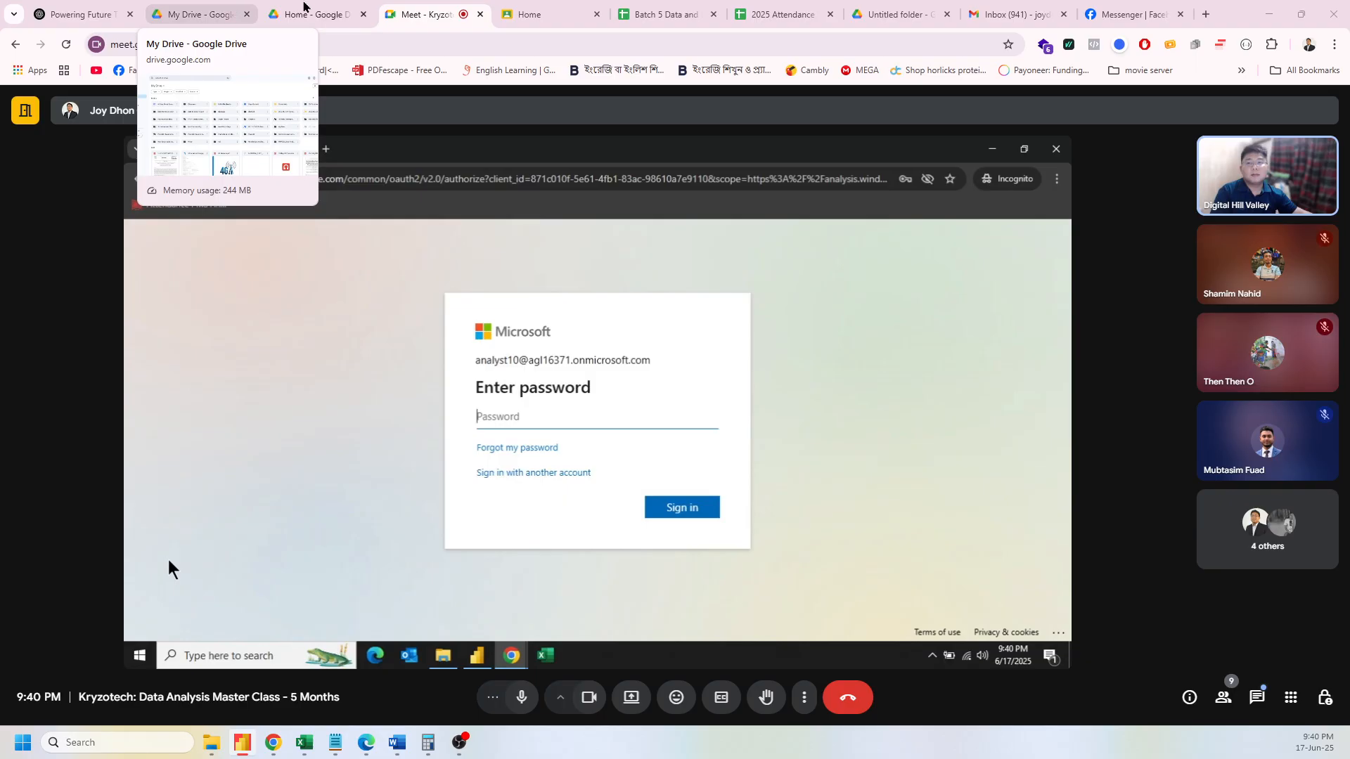
# Step: Close the extra Google Drive home tab to return to the password page
pyautogui.click(303, 6)
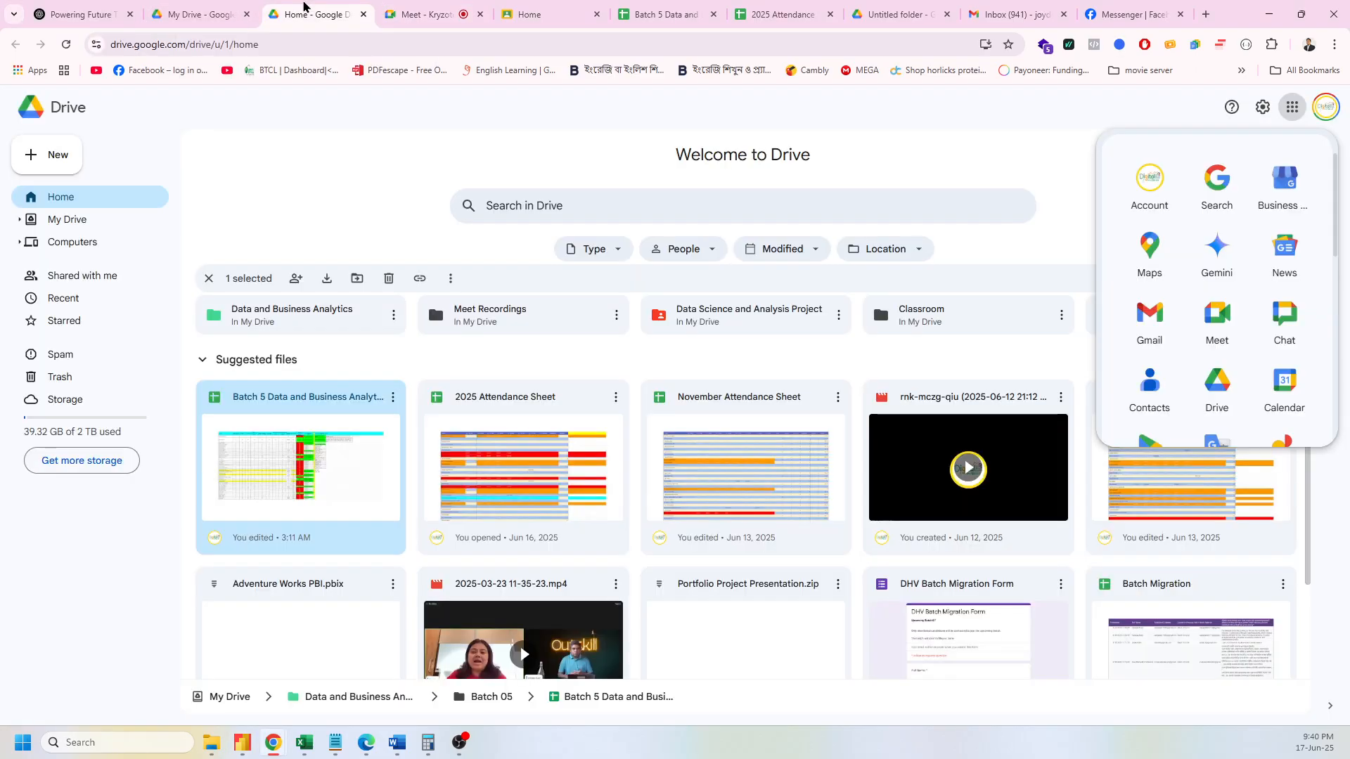
pyautogui.hotkey('ctrl', 'w')
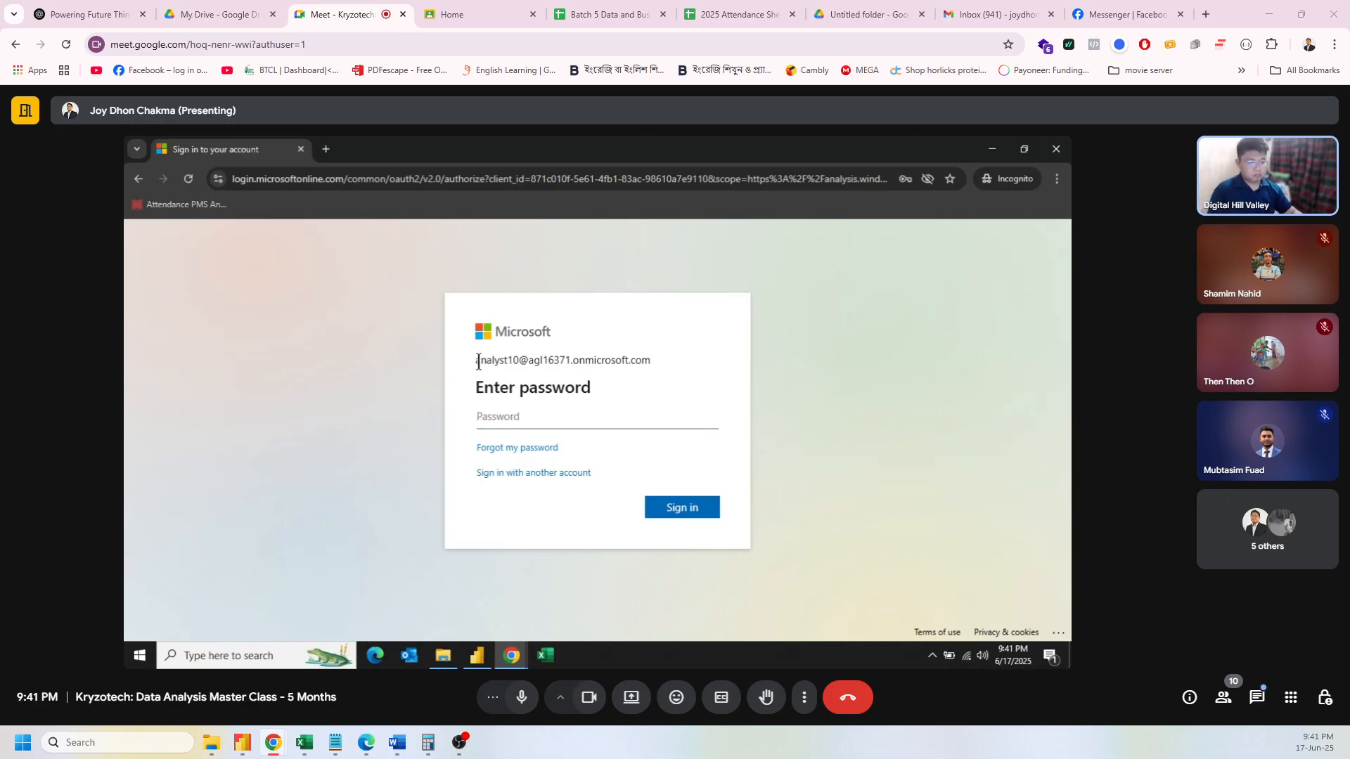
pyautogui.moveTo(478, 362)
pyautogui.mouseDown()
pyautogui.moveTo(680, 376)
pyautogui.moveTo(473, 356)
pyautogui.mouseUp()
pyautogui.click(651, 363)
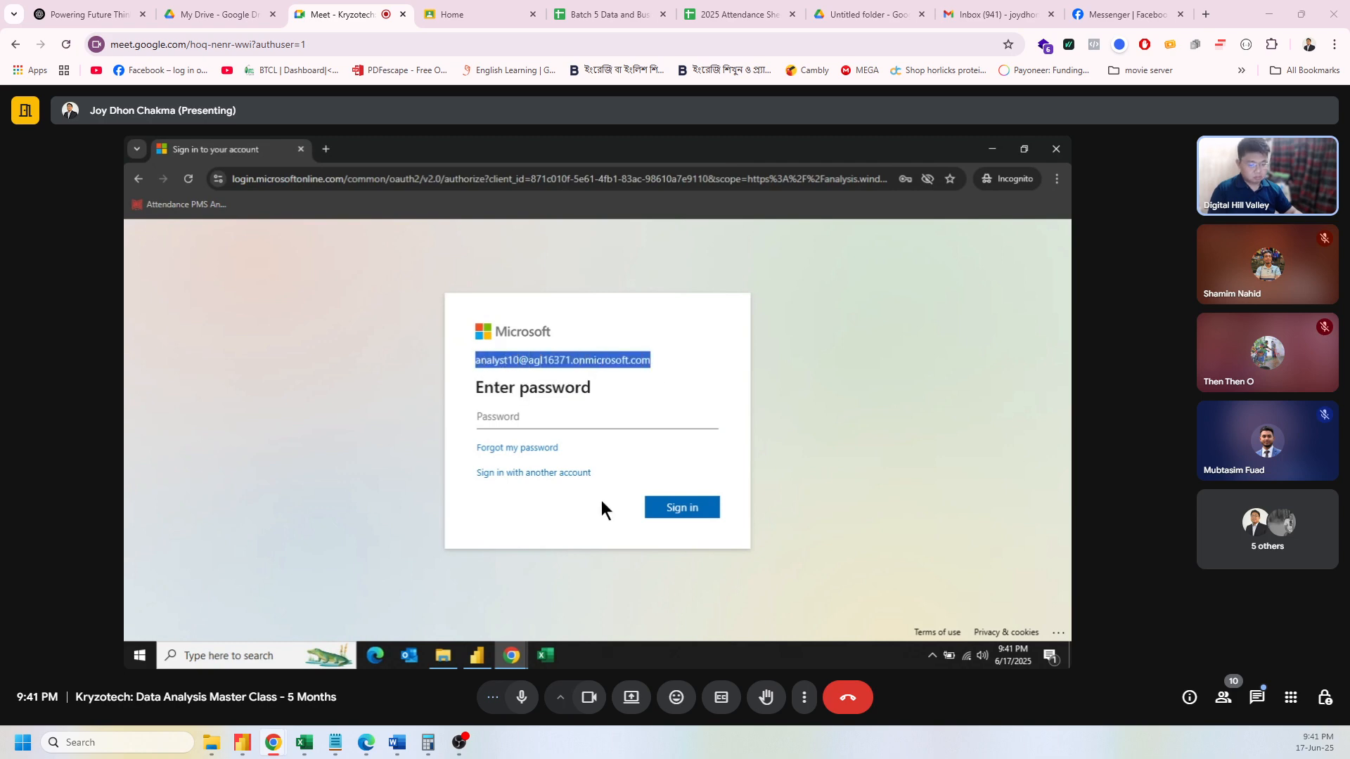
pyautogui.click(512, 655)
pyautogui.click(349, 581)
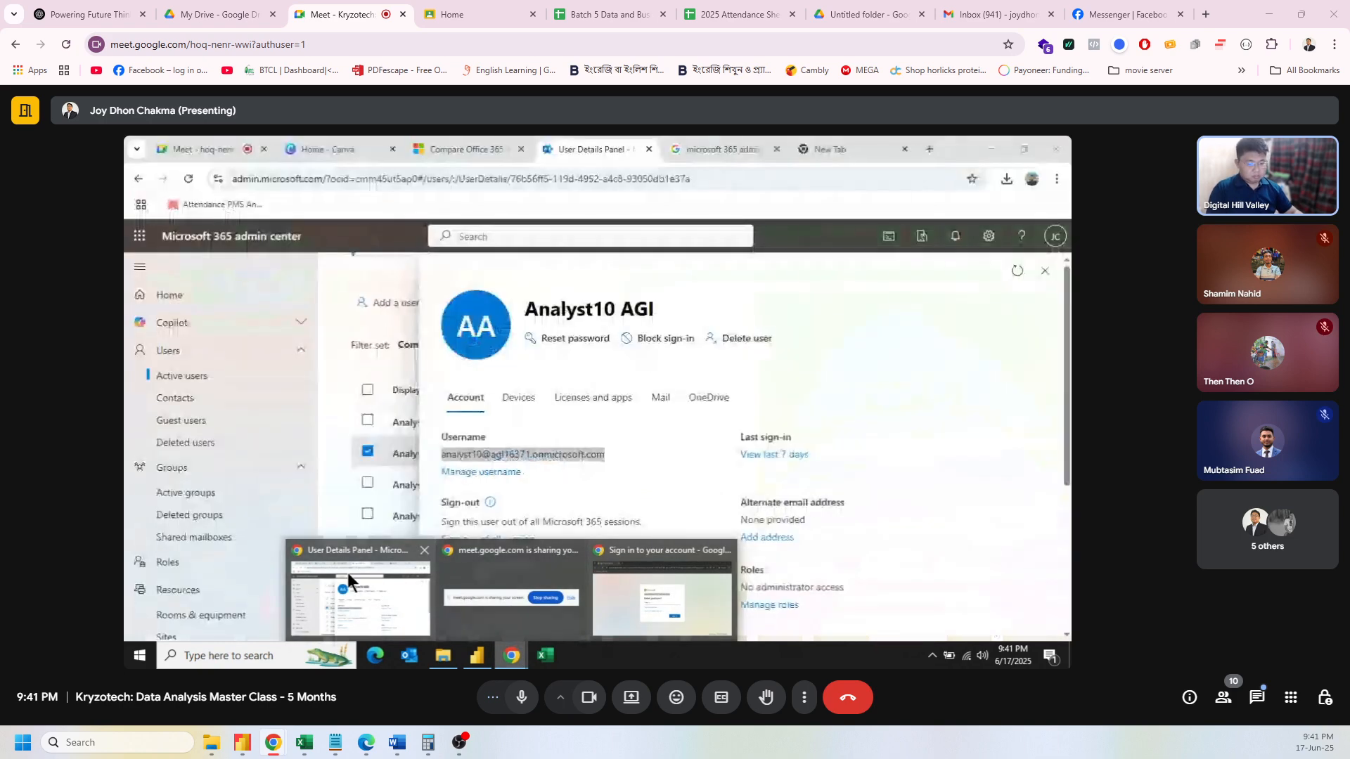
pyautogui.click(873, 147)
pyautogui.click(1015, 241)
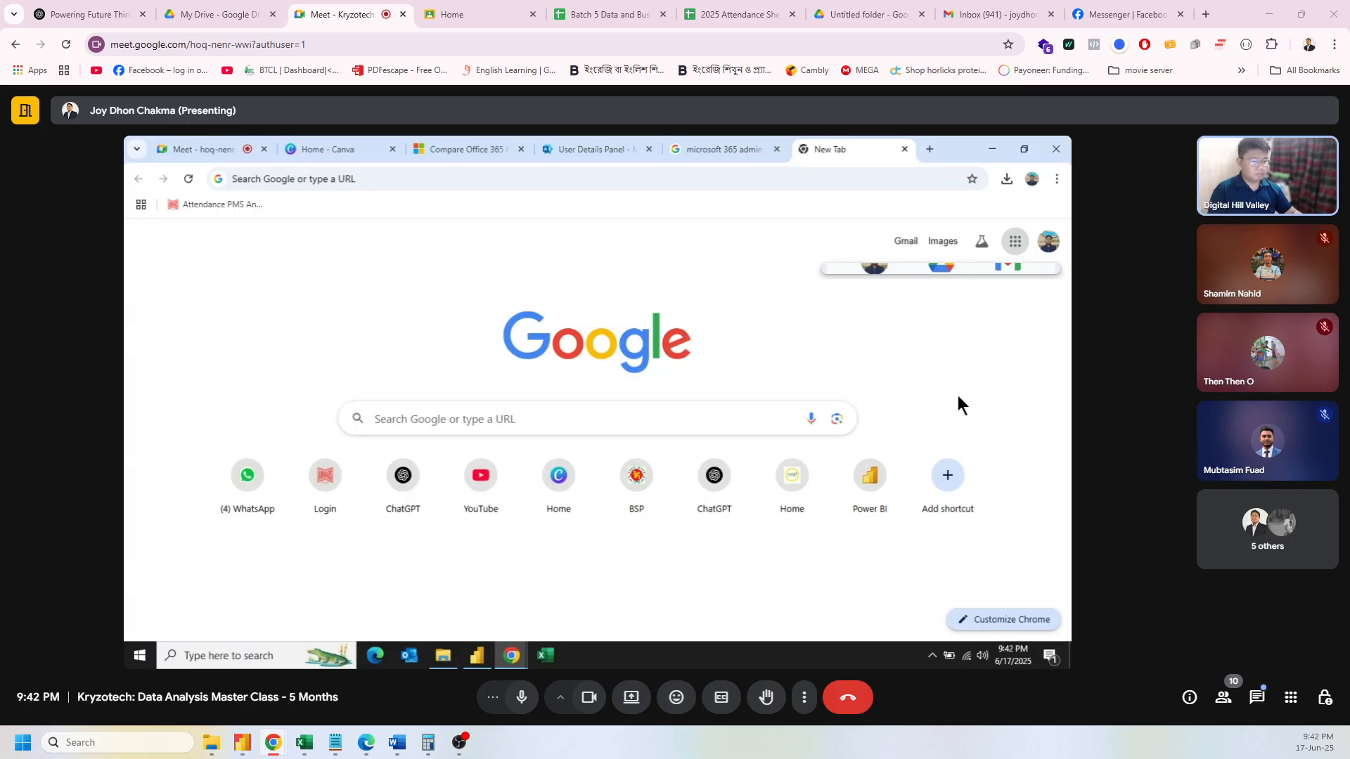
pyautogui.click(760, 295)
pyautogui.click(1014, 243)
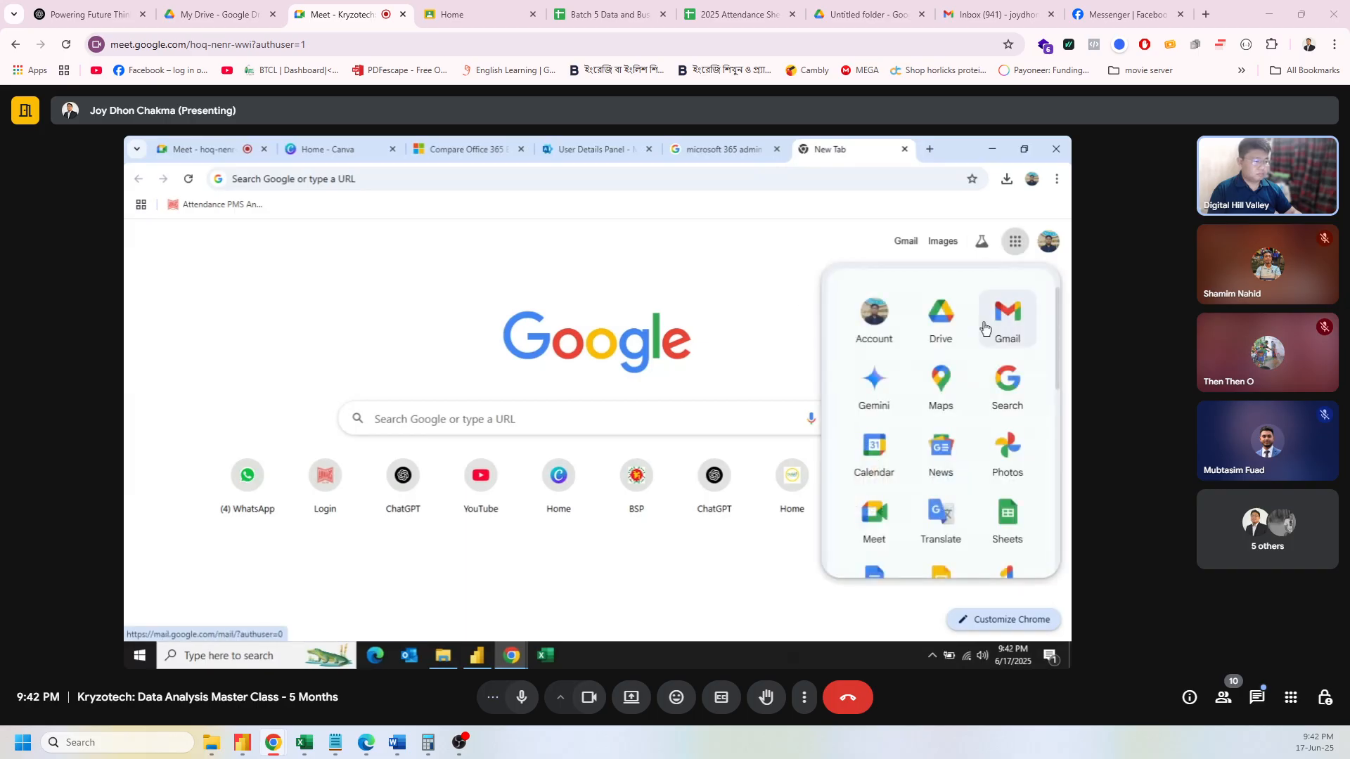
pyautogui.click(919, 341)
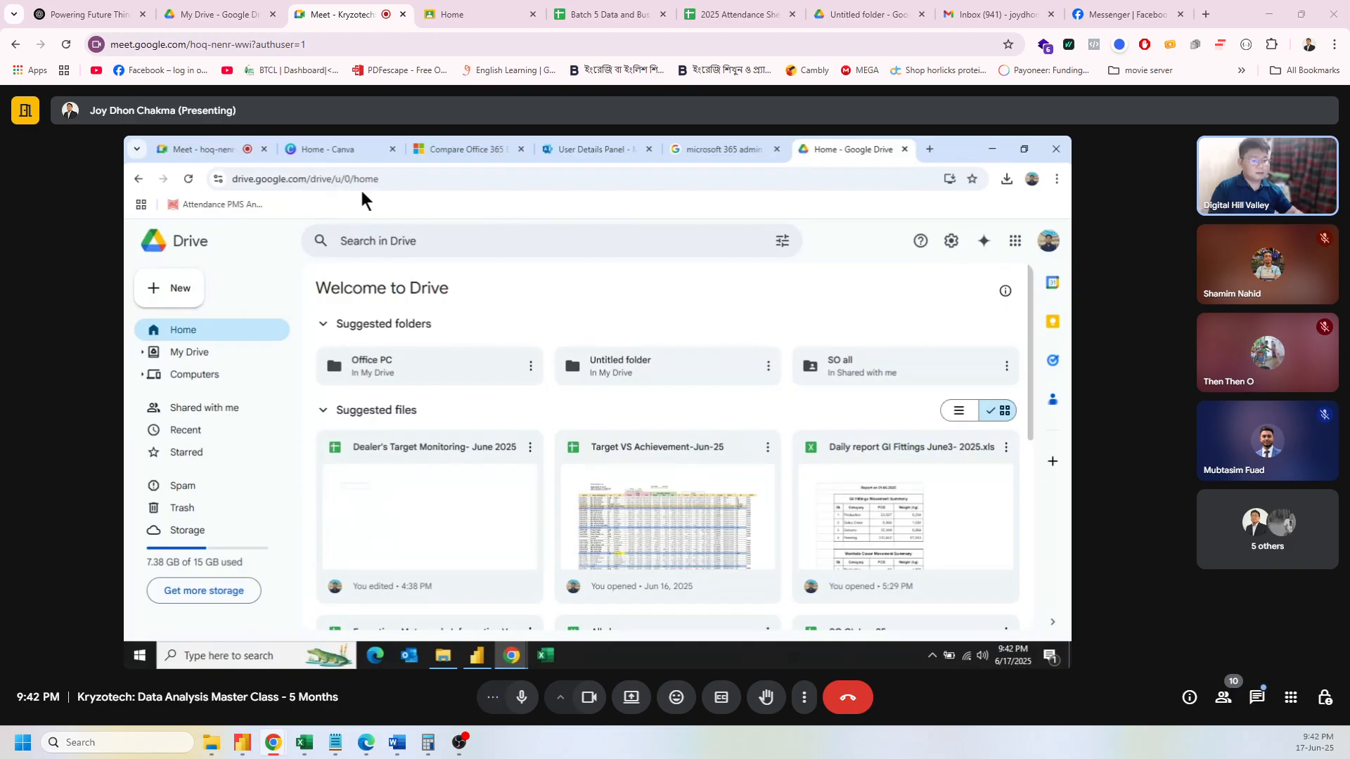
pyautogui.click(905, 149)
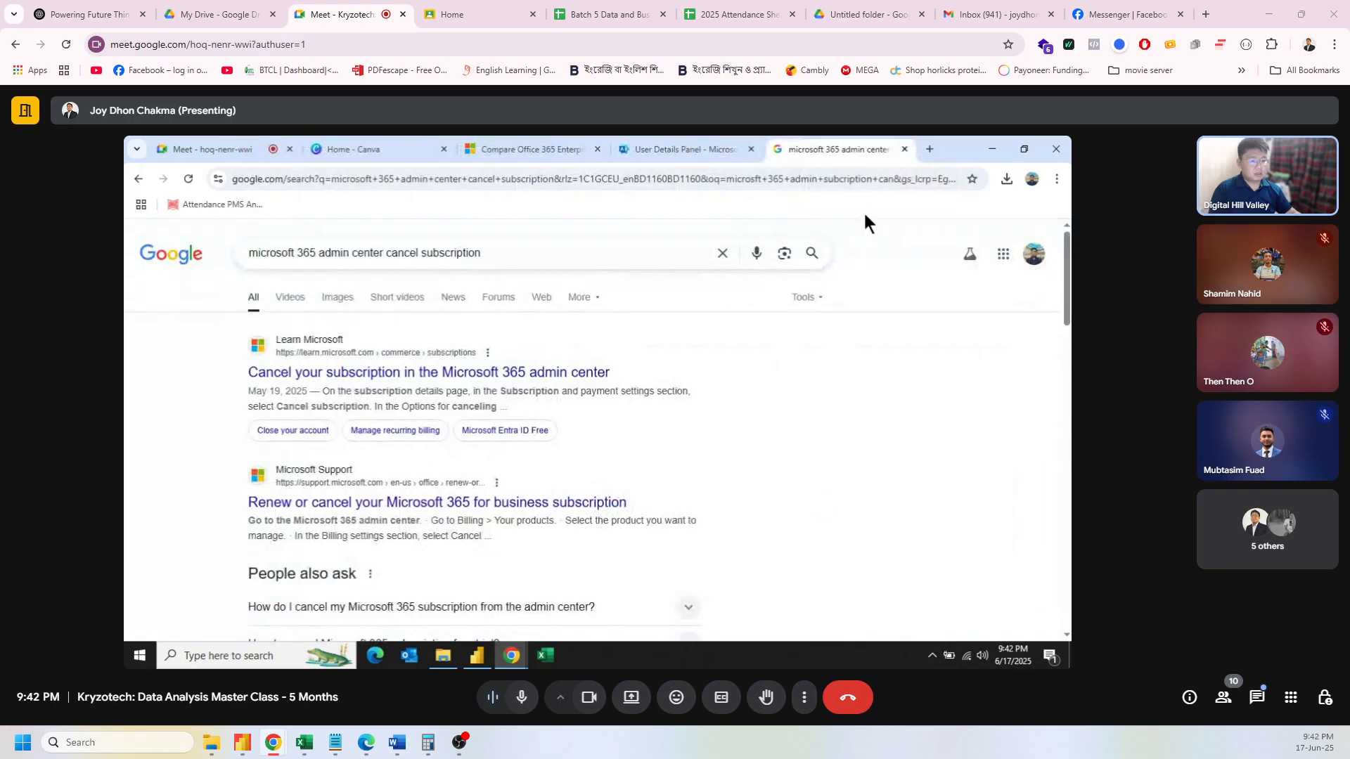
pyautogui.moveTo(514, 651)
pyautogui.click(635, 584)
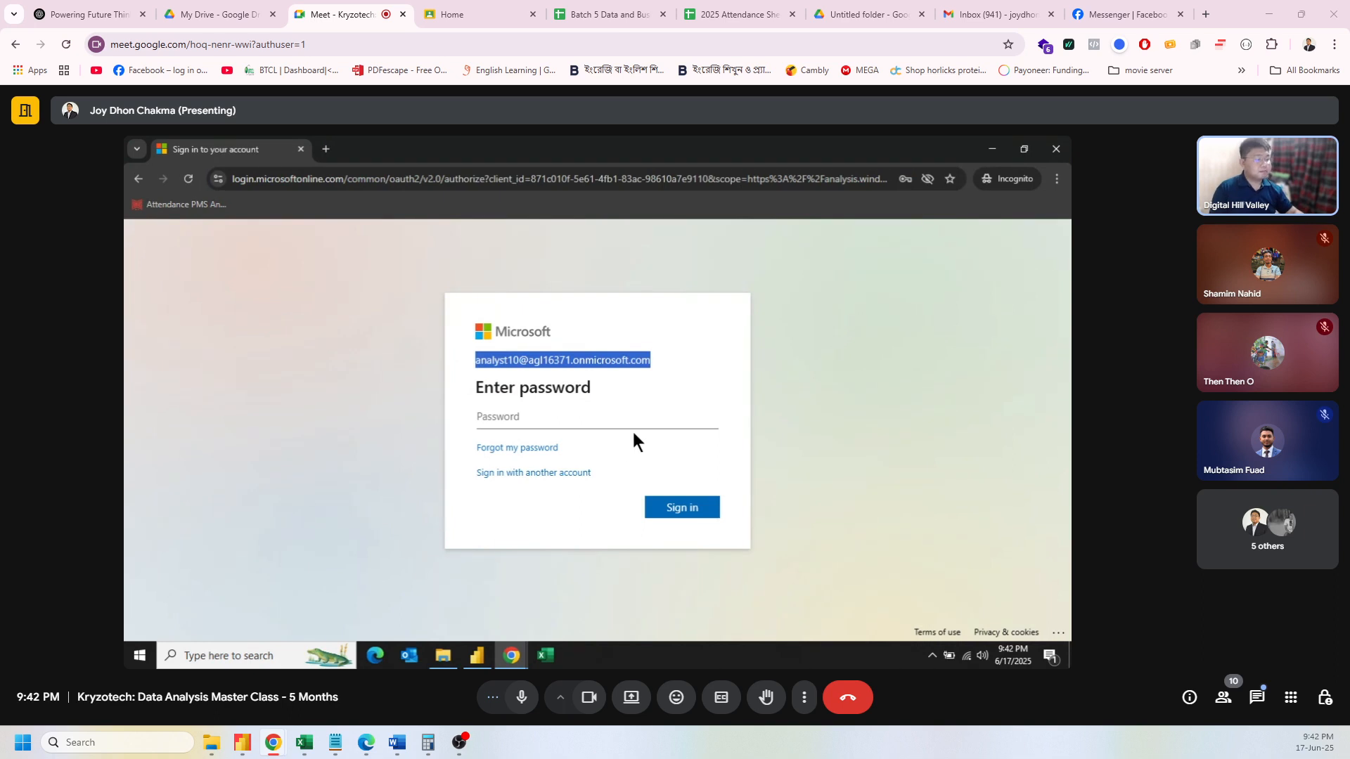
# Step: Enter the analyst account's password and sign in
pyautogui.click(524, 420)
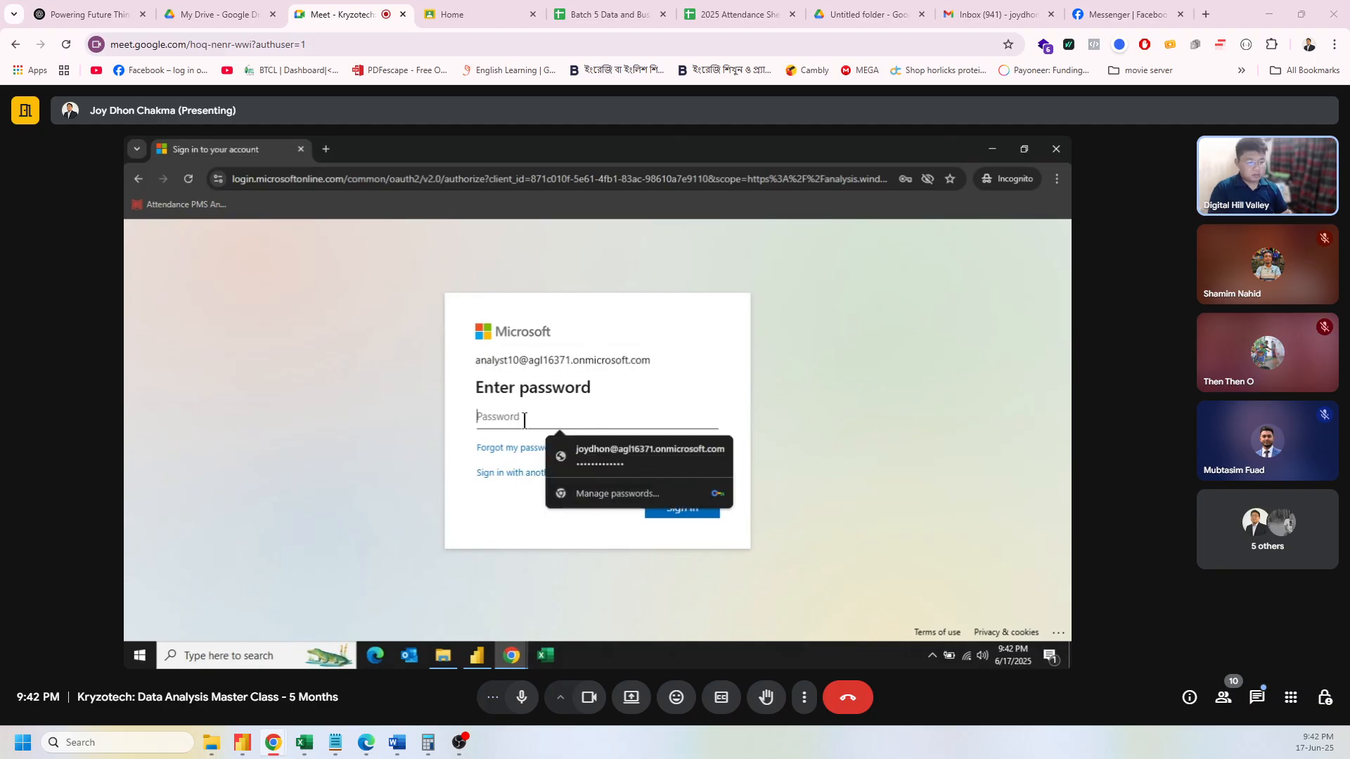
pyautogui.write('••')
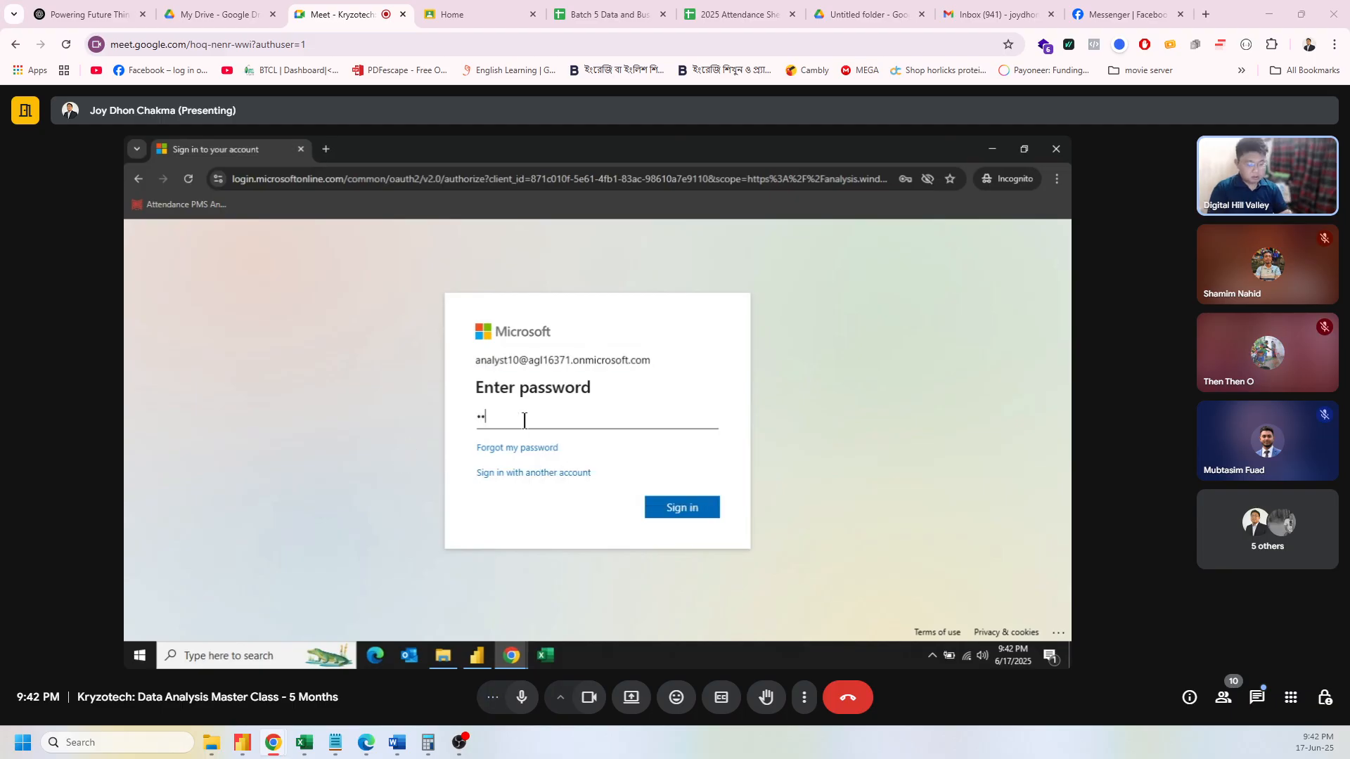
pyautogui.write('••••••••')
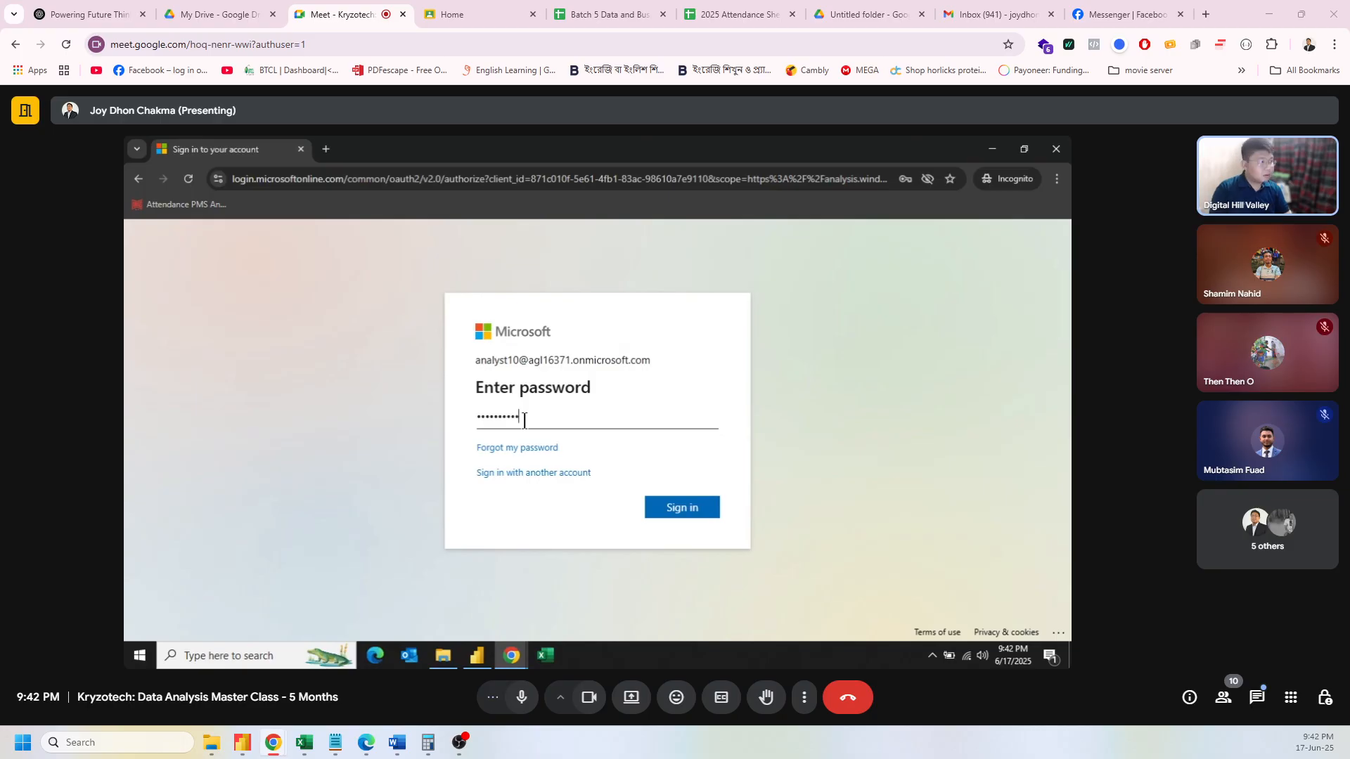
pyautogui.click(679, 513)
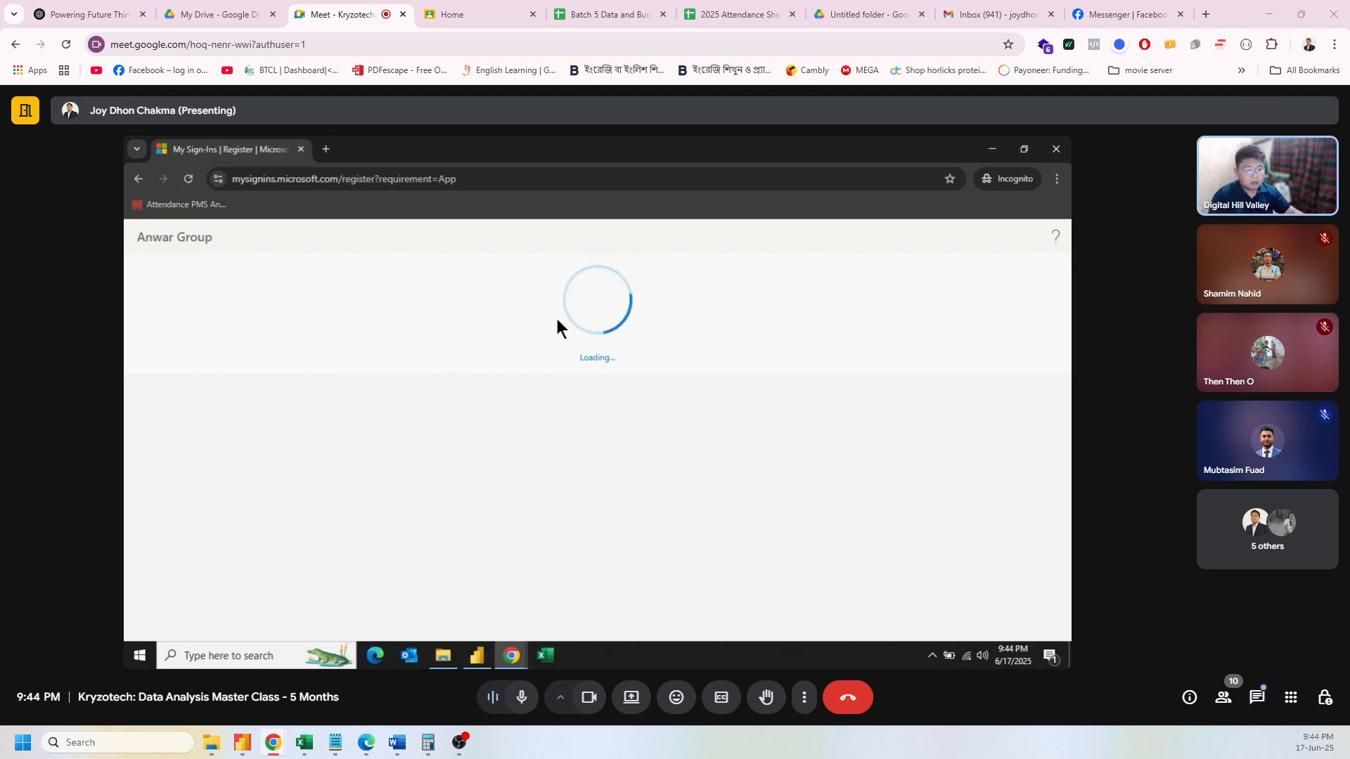
# Step: Reload the security page, continue through the Authenticator app steps, and confirm the QR scan
pyautogui.click(194, 176)
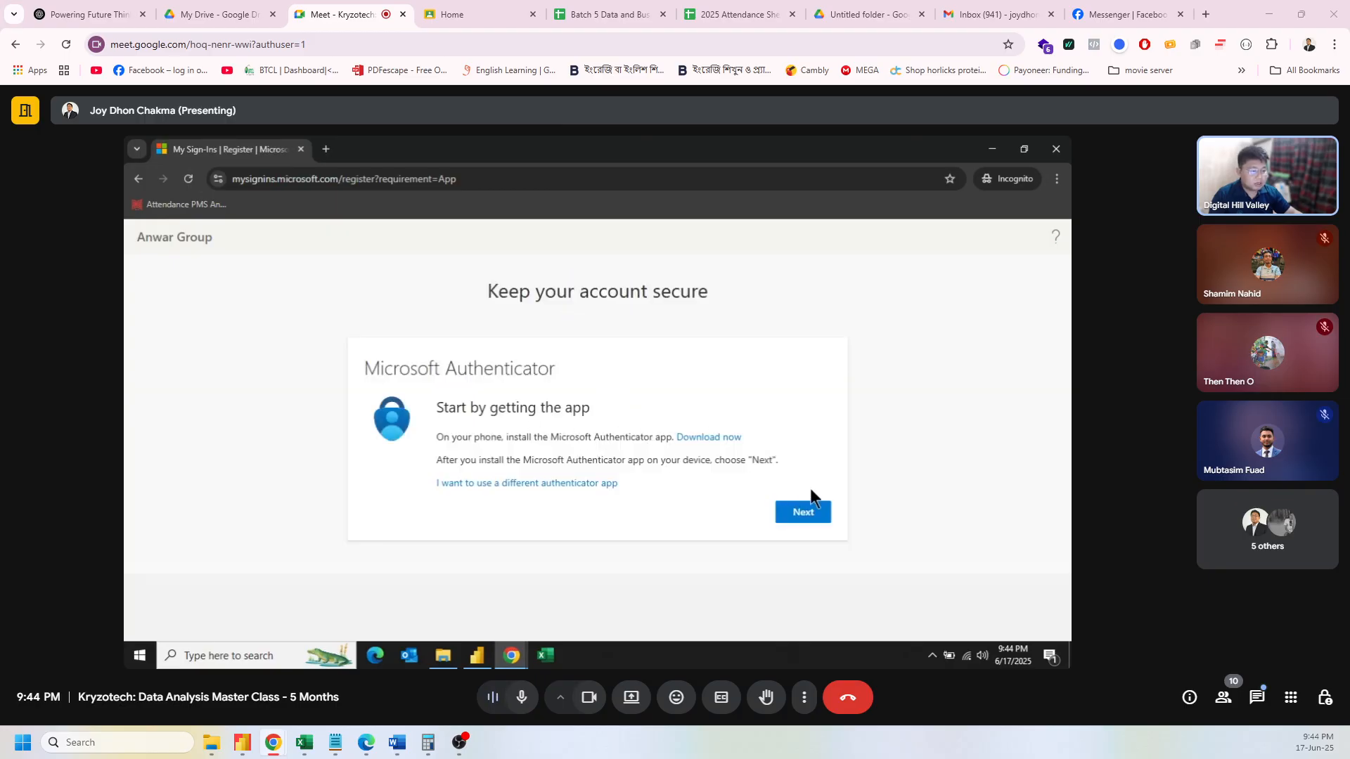
pyautogui.click(804, 512)
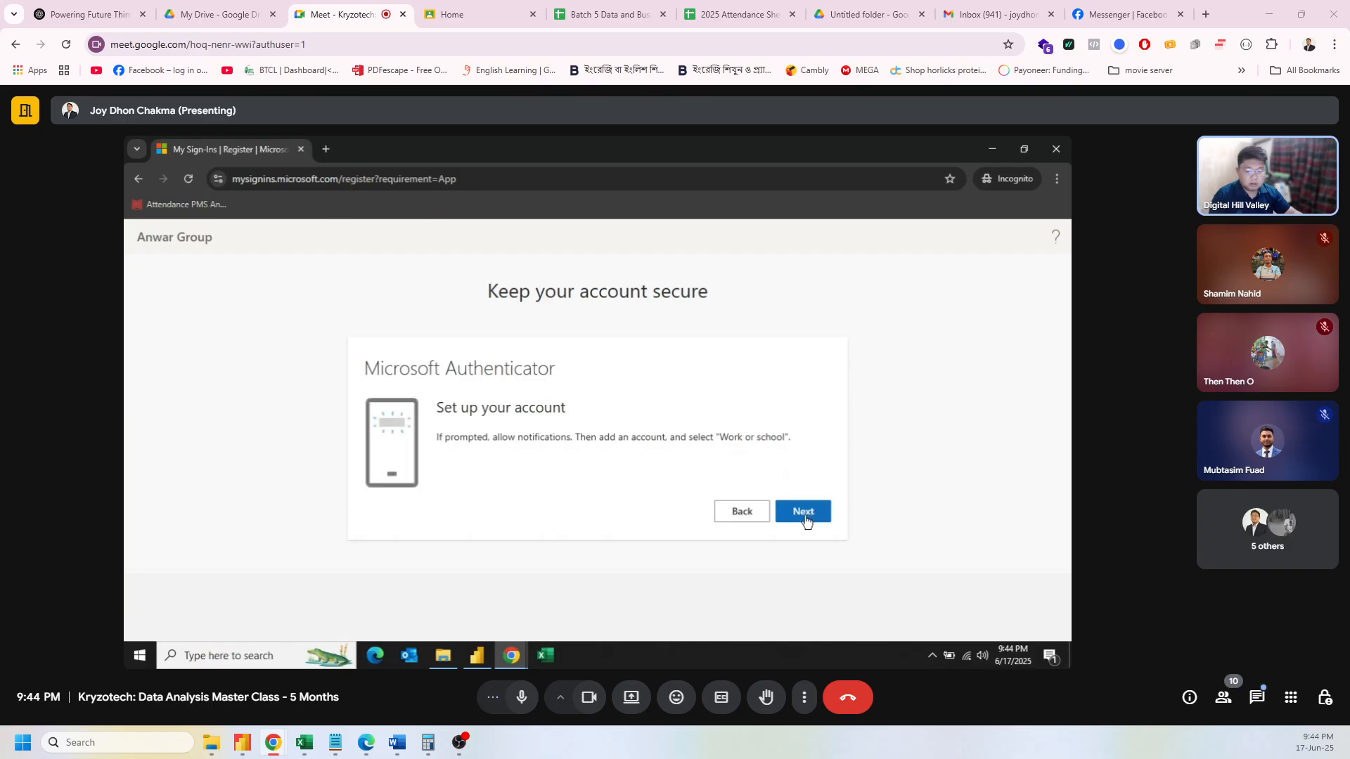
pyautogui.click(805, 516)
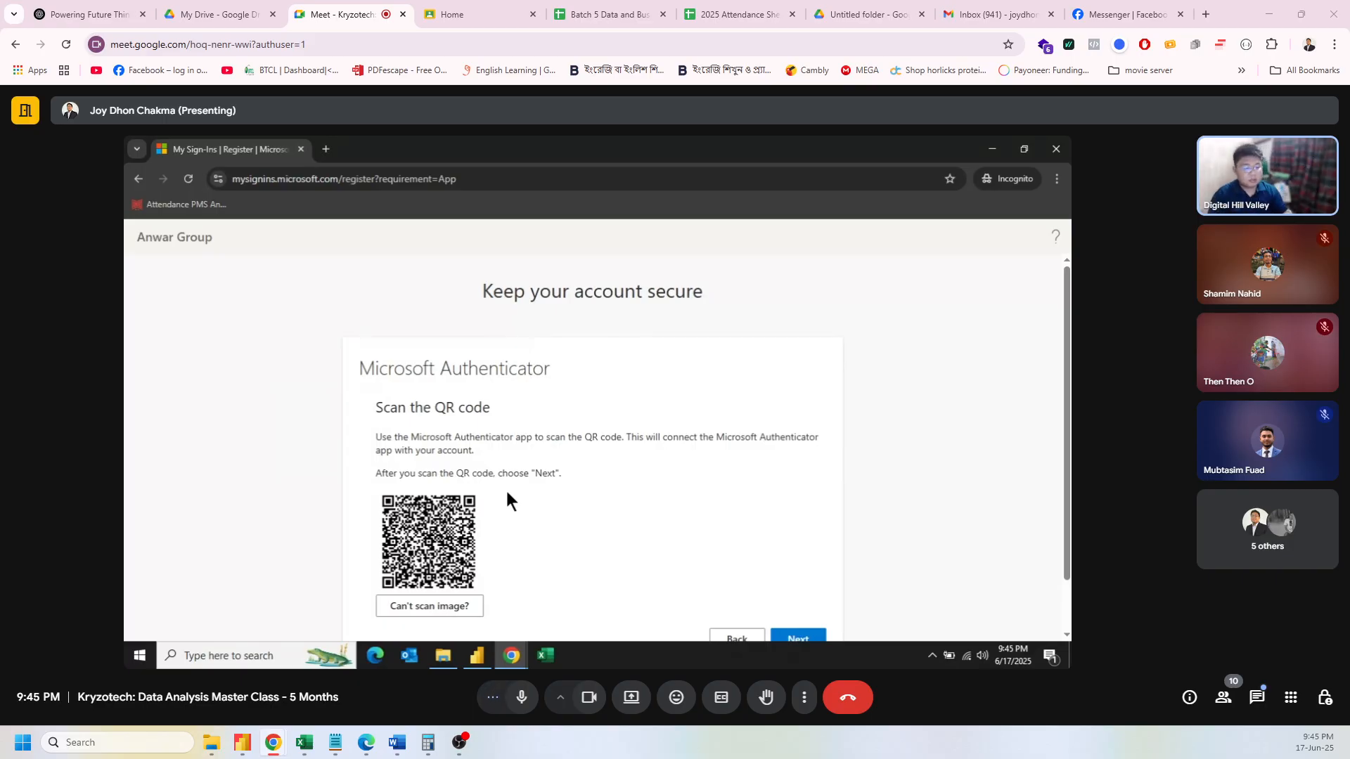
pyautogui.scroll(-2, 789, 531)
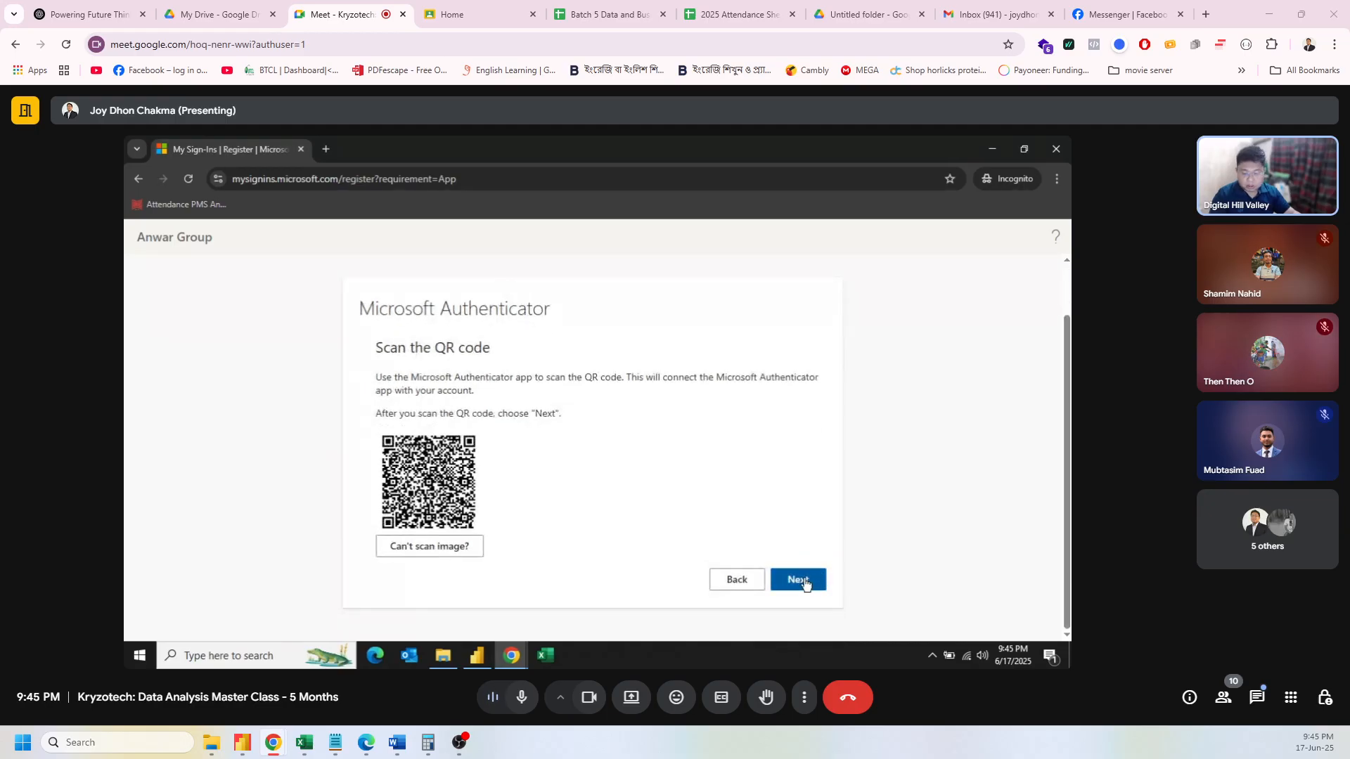
pyautogui.click(806, 584)
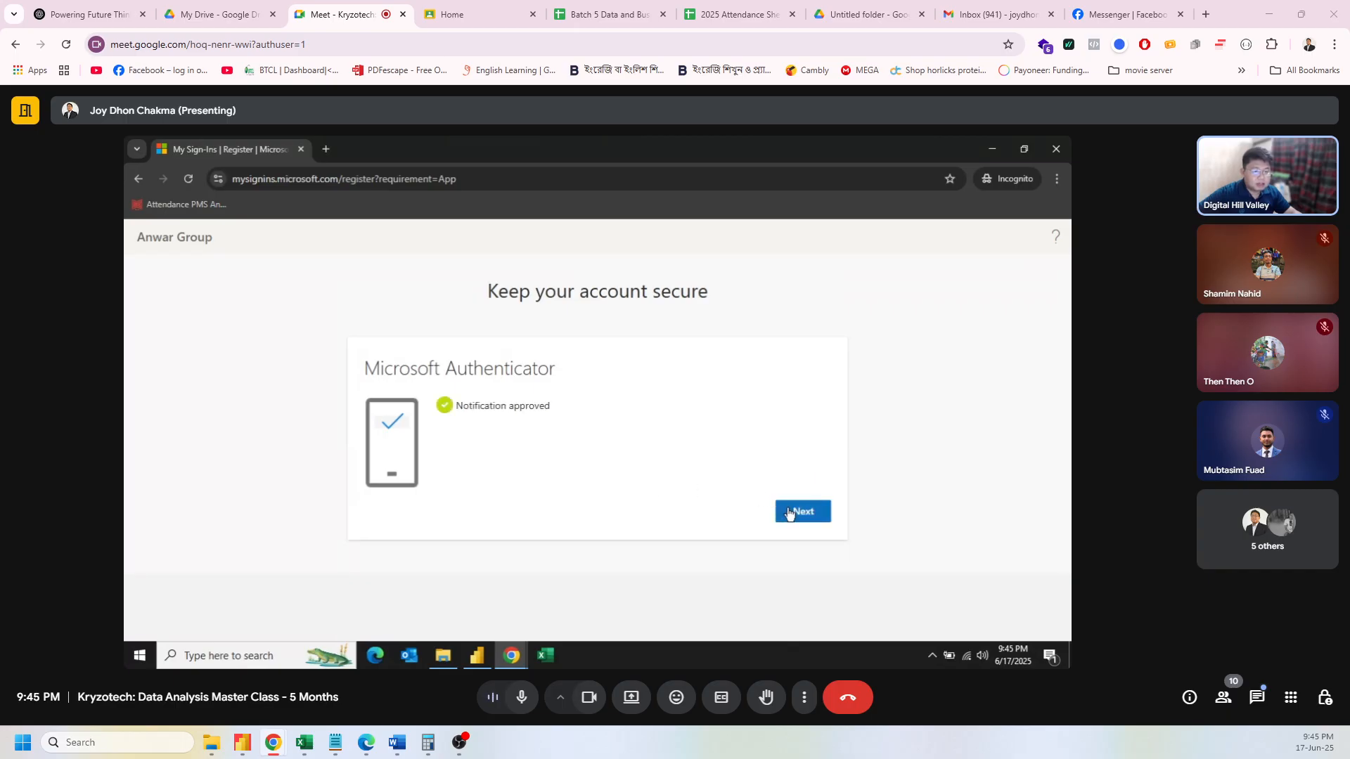
# Step: Complete the Microsoft Authenticator registration and choose to stay signed in
pyautogui.click(791, 514)
pyautogui.click(793, 497)
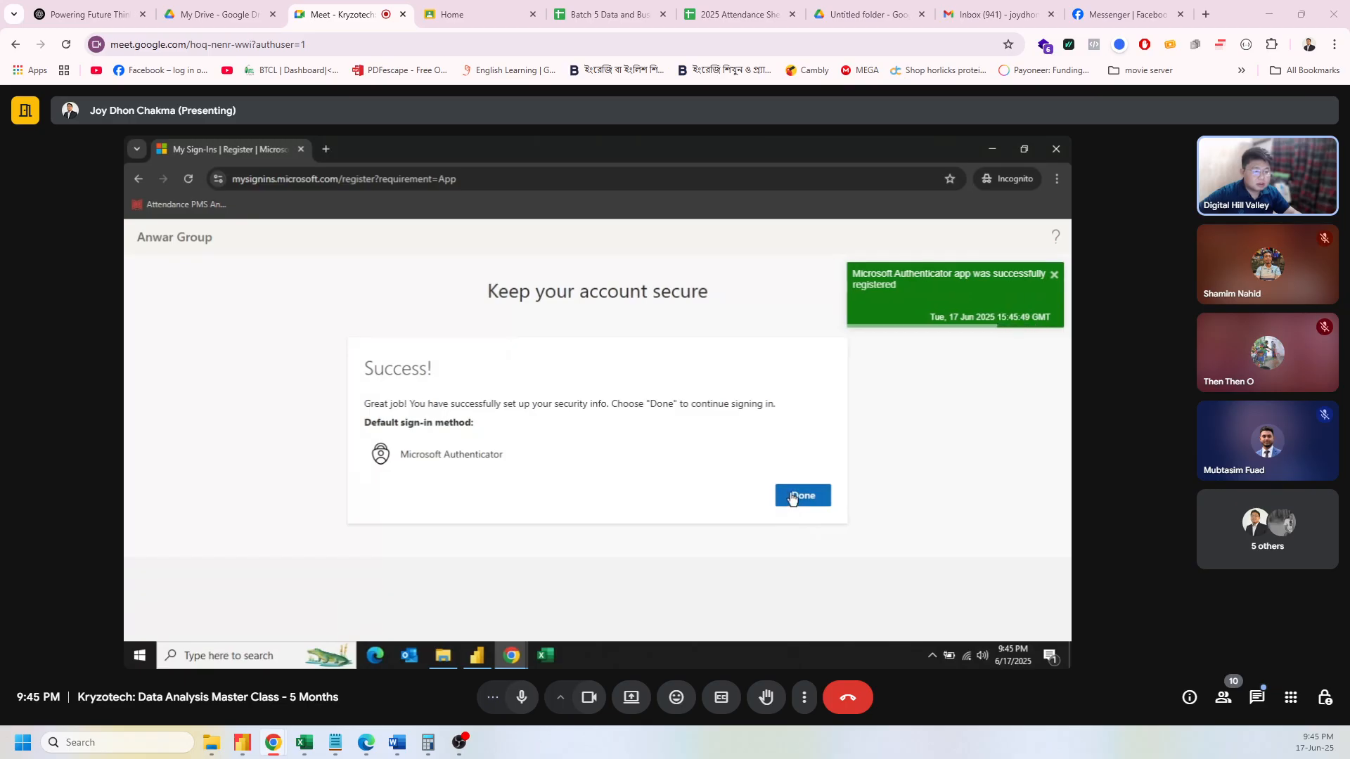
pyautogui.click(797, 498)
pyautogui.click(796, 499)
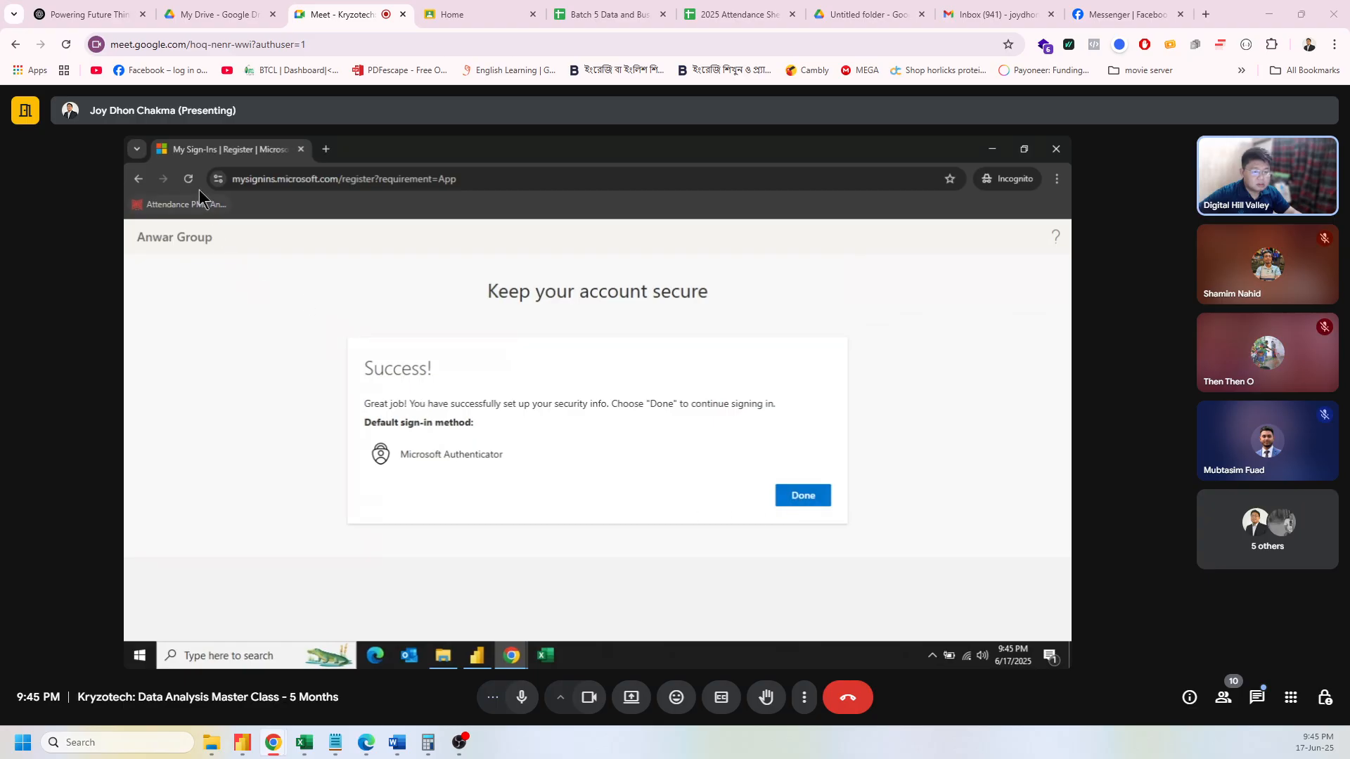
pyautogui.click(811, 502)
pyautogui.click(808, 497)
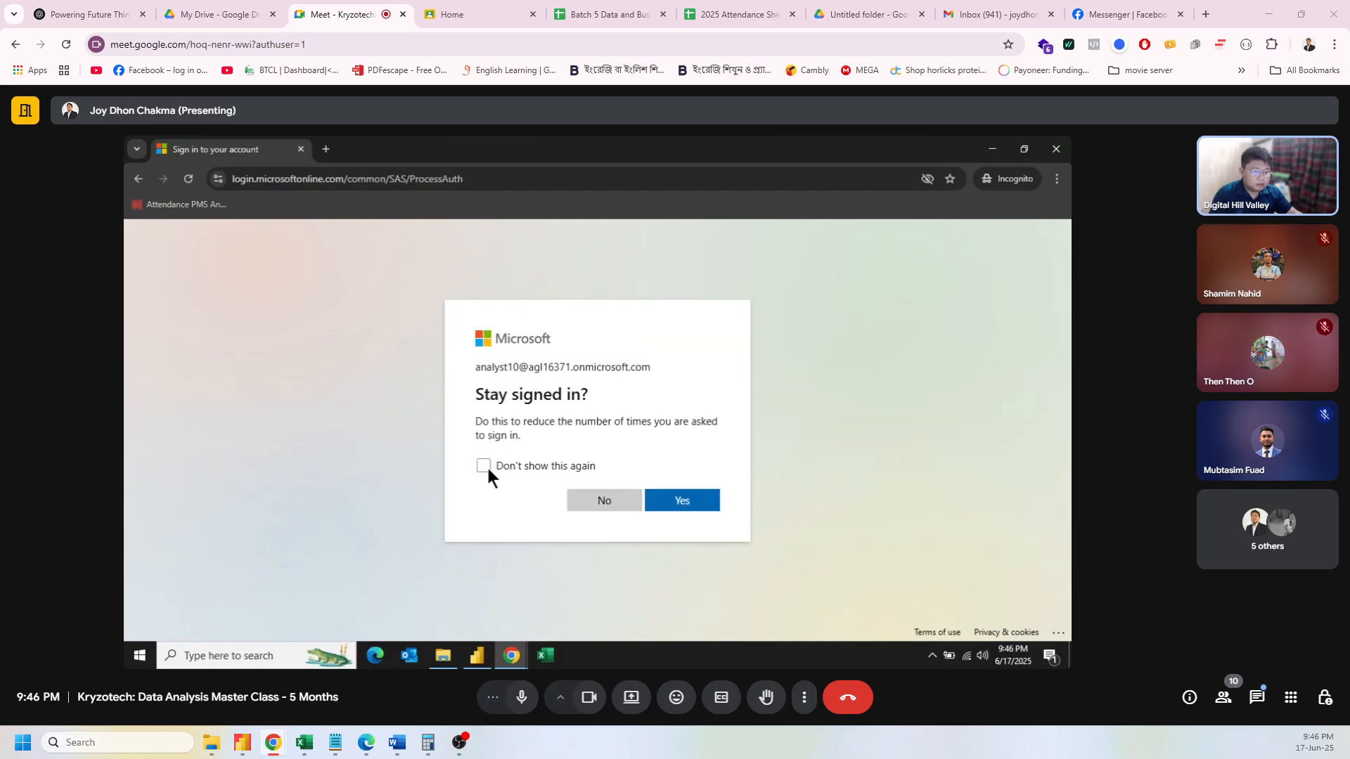
pyautogui.click(698, 504)
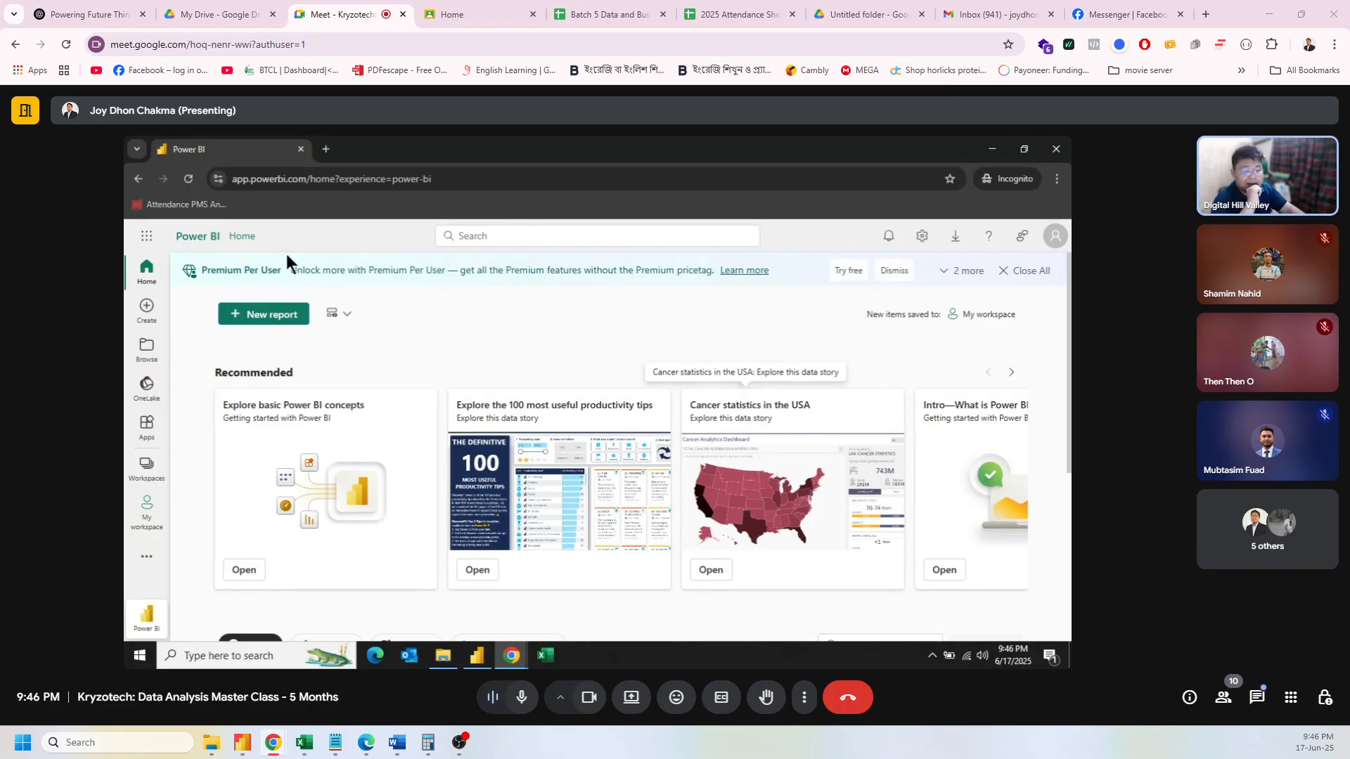
# Step: Clear the Home page notification banners, open My workspace, and dismiss the task flows introduction
pyautogui.click(347, 315)
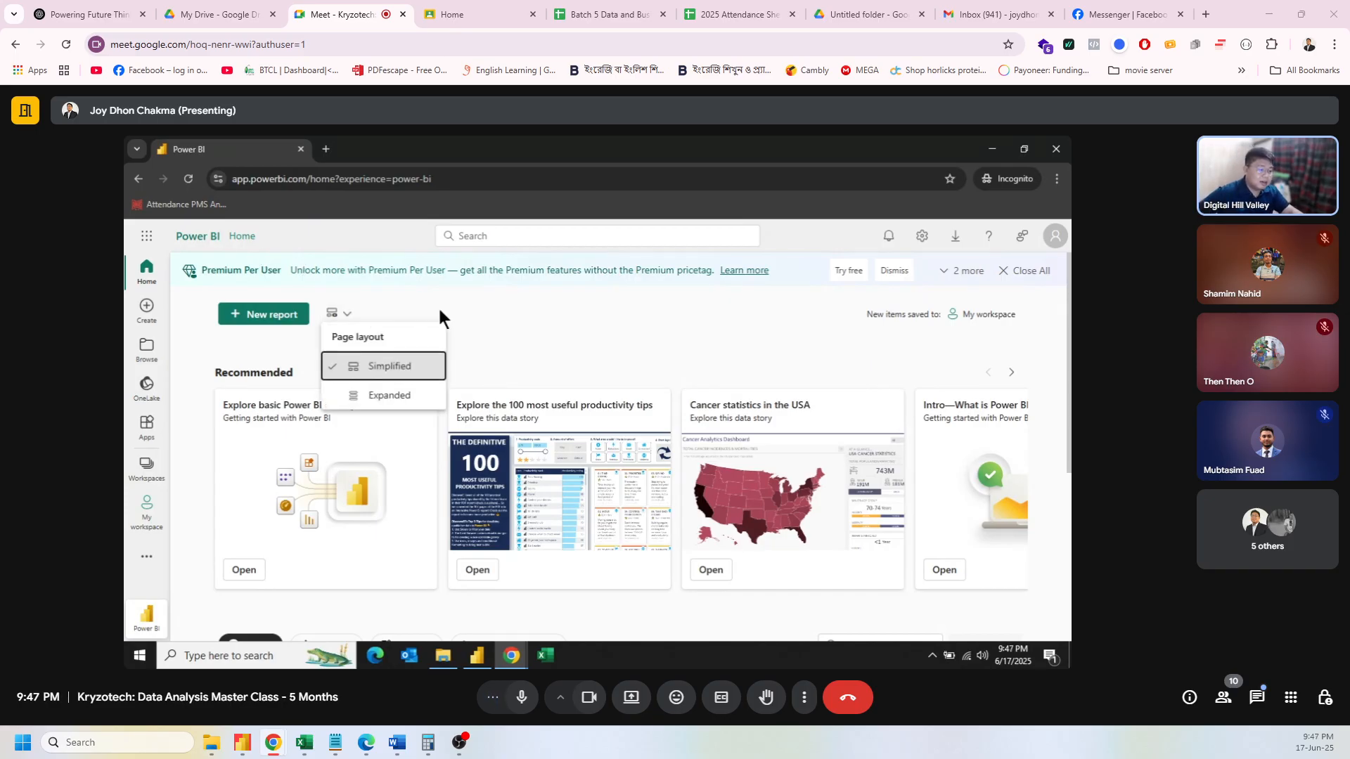
pyautogui.click(440, 311)
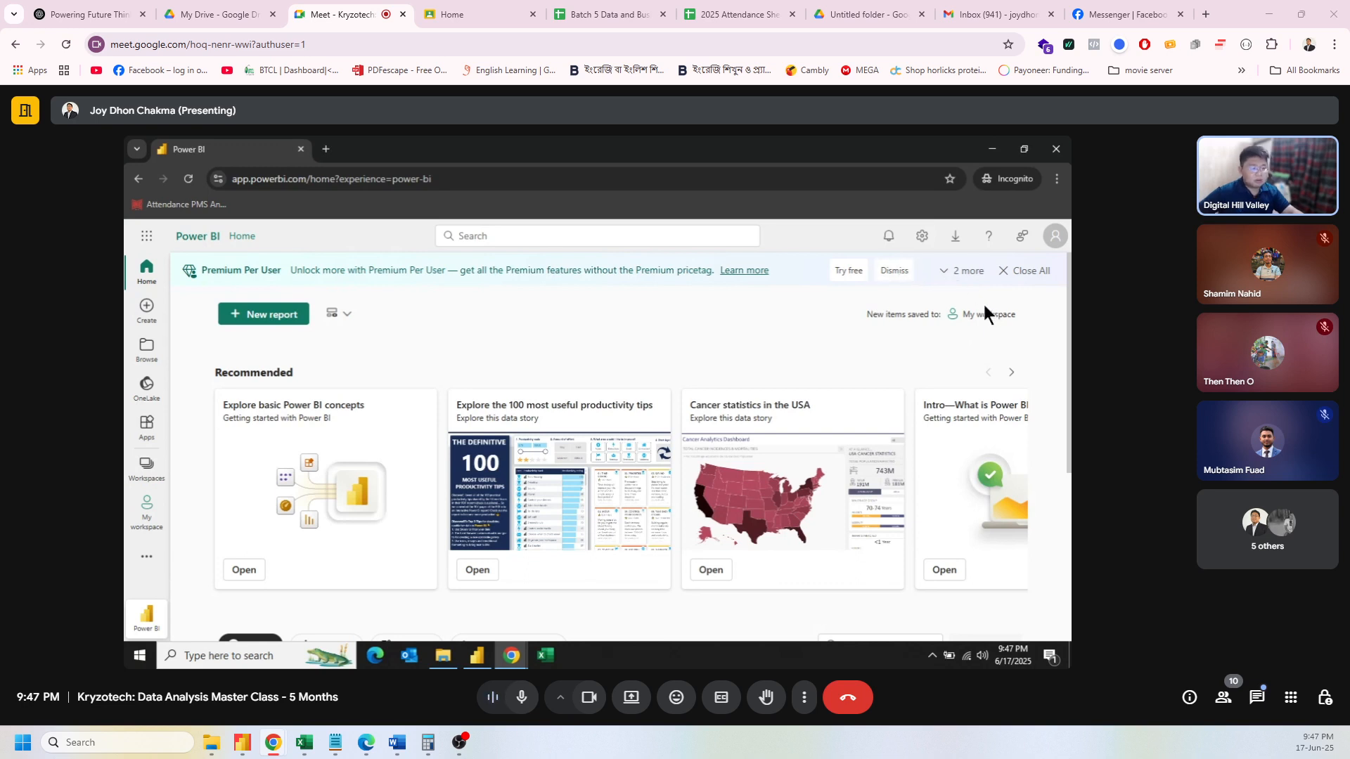
pyautogui.click(898, 274)
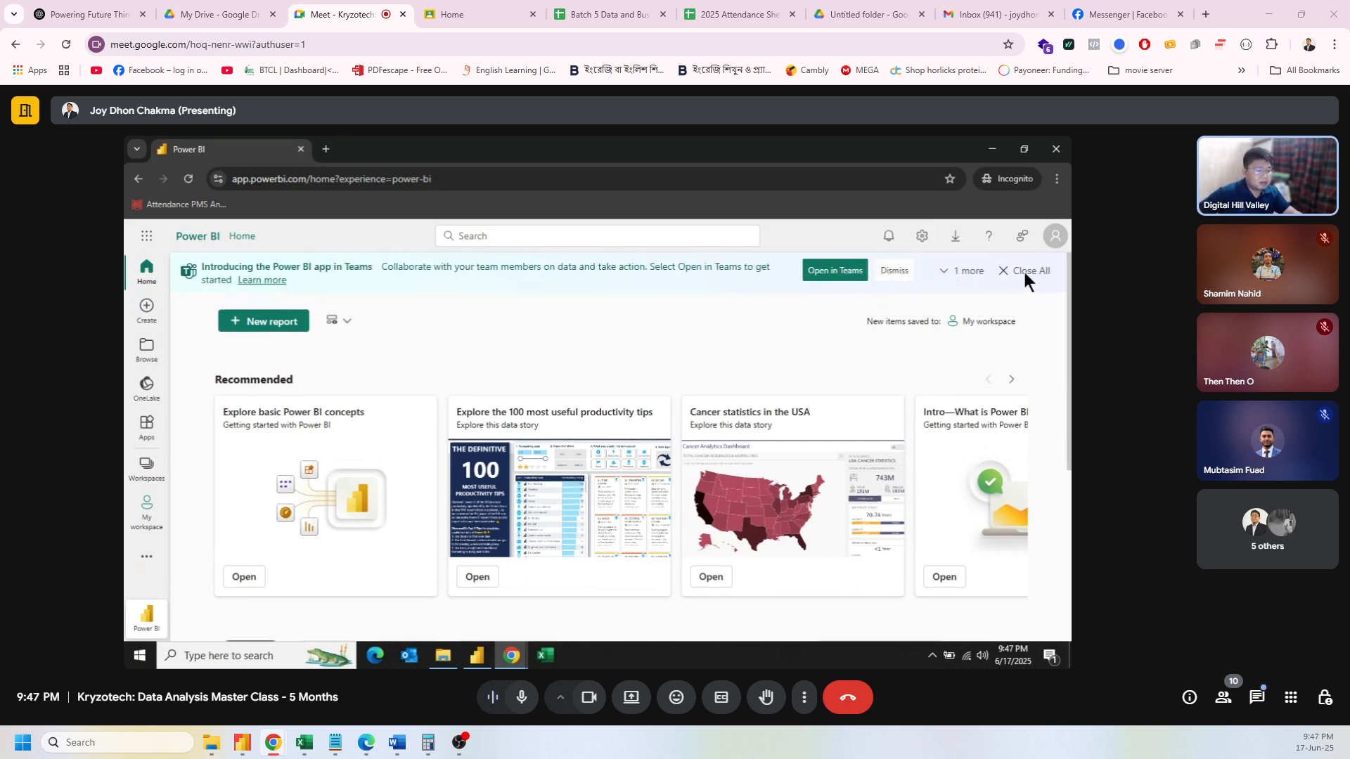
pyautogui.click(1024, 272)
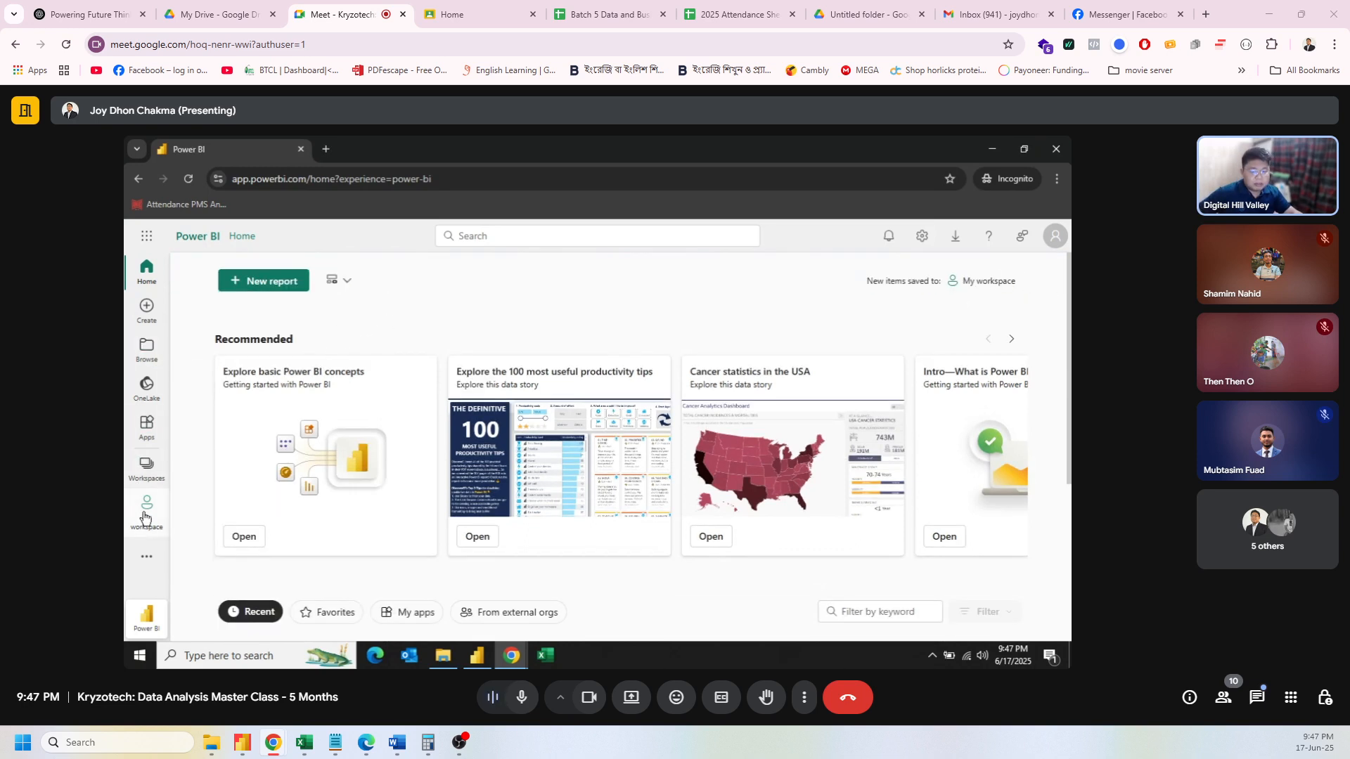
pyautogui.click(146, 512)
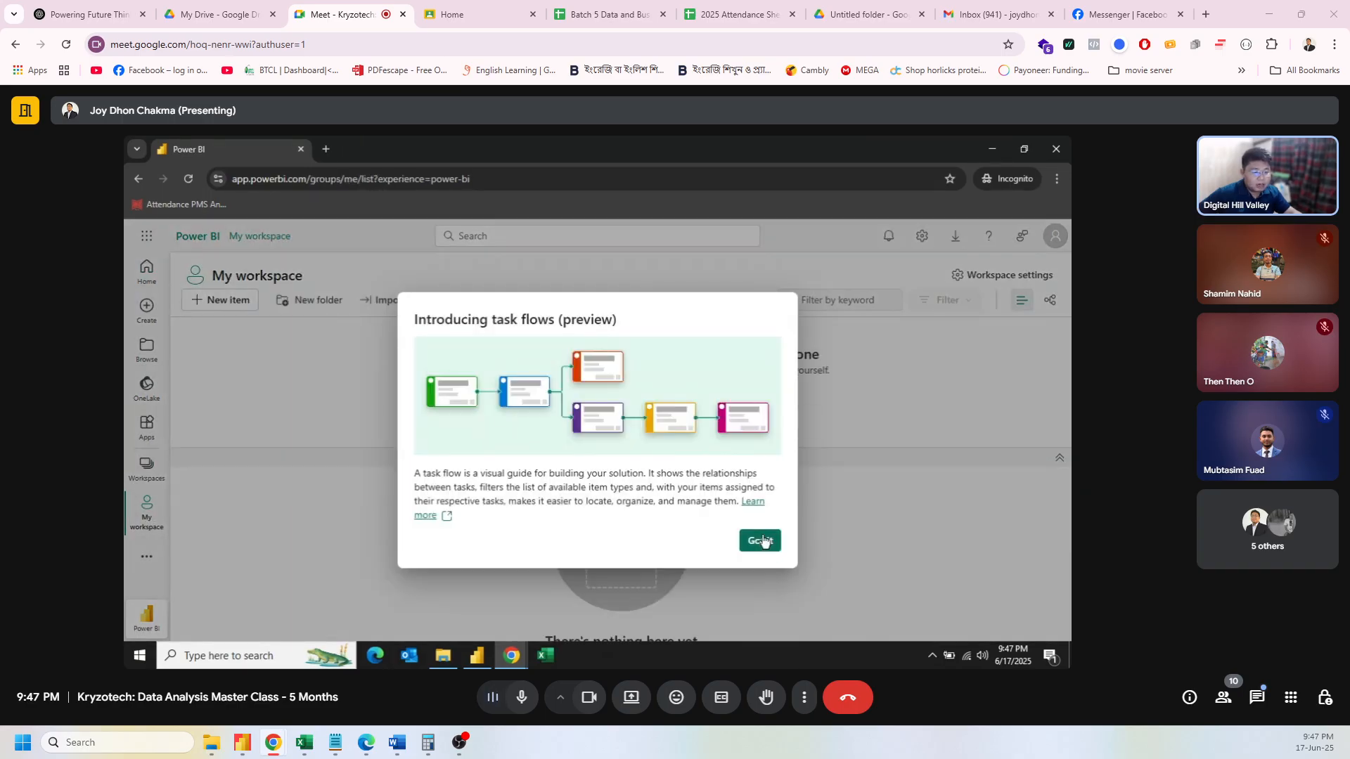
pyautogui.click(760, 540)
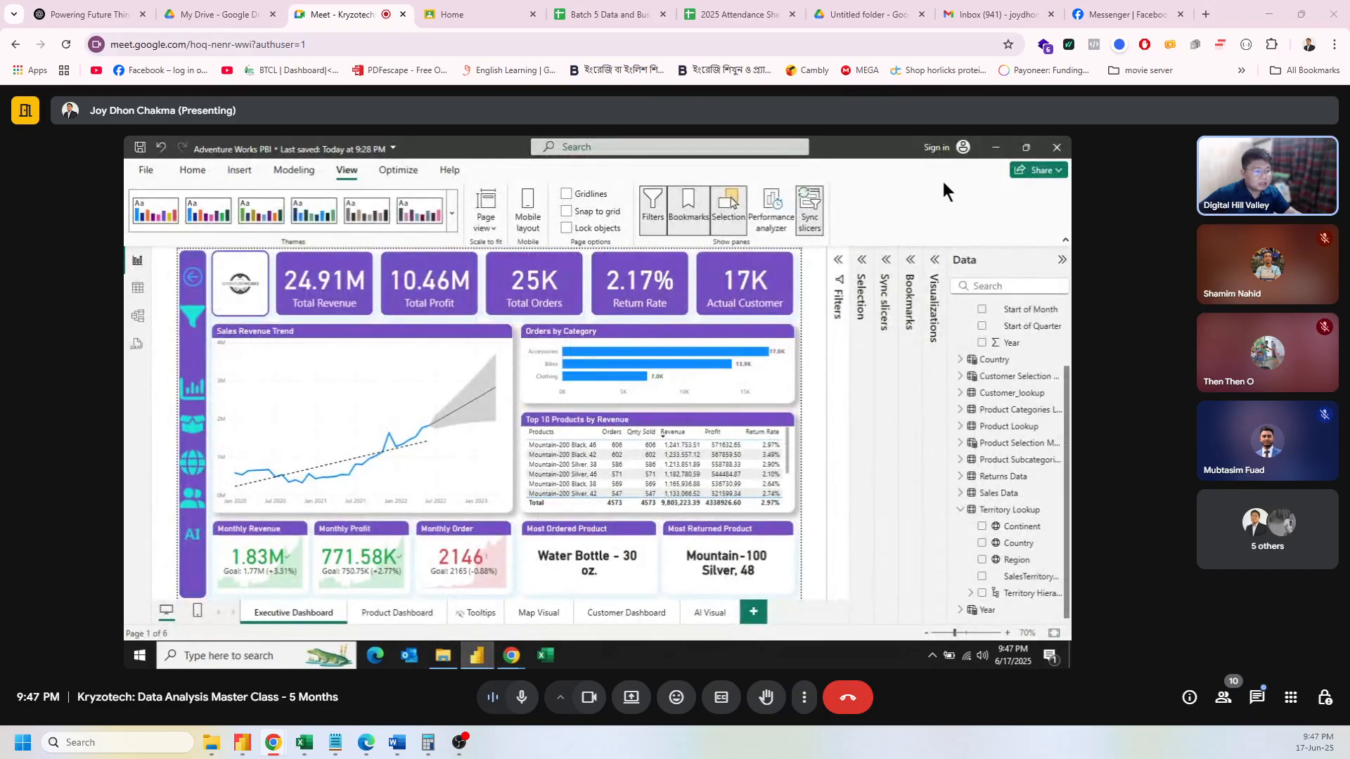
# Step: Start the Power BI Desktop sign-in at the email prompt, then bring Chrome's Google results window forward
pyautogui.click(941, 148)
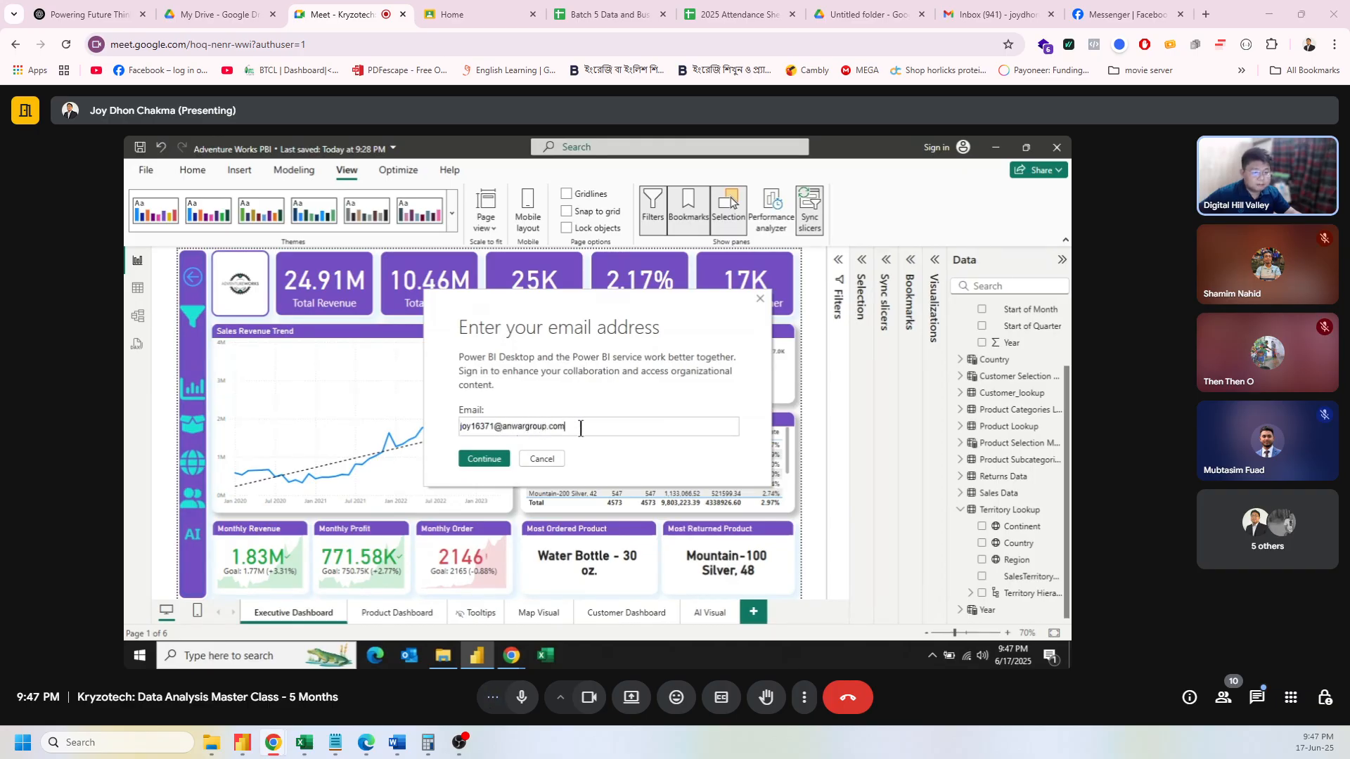
pyautogui.moveTo(581, 430); pyautogui.dragTo(453, 429)
pyautogui.click(512, 655)
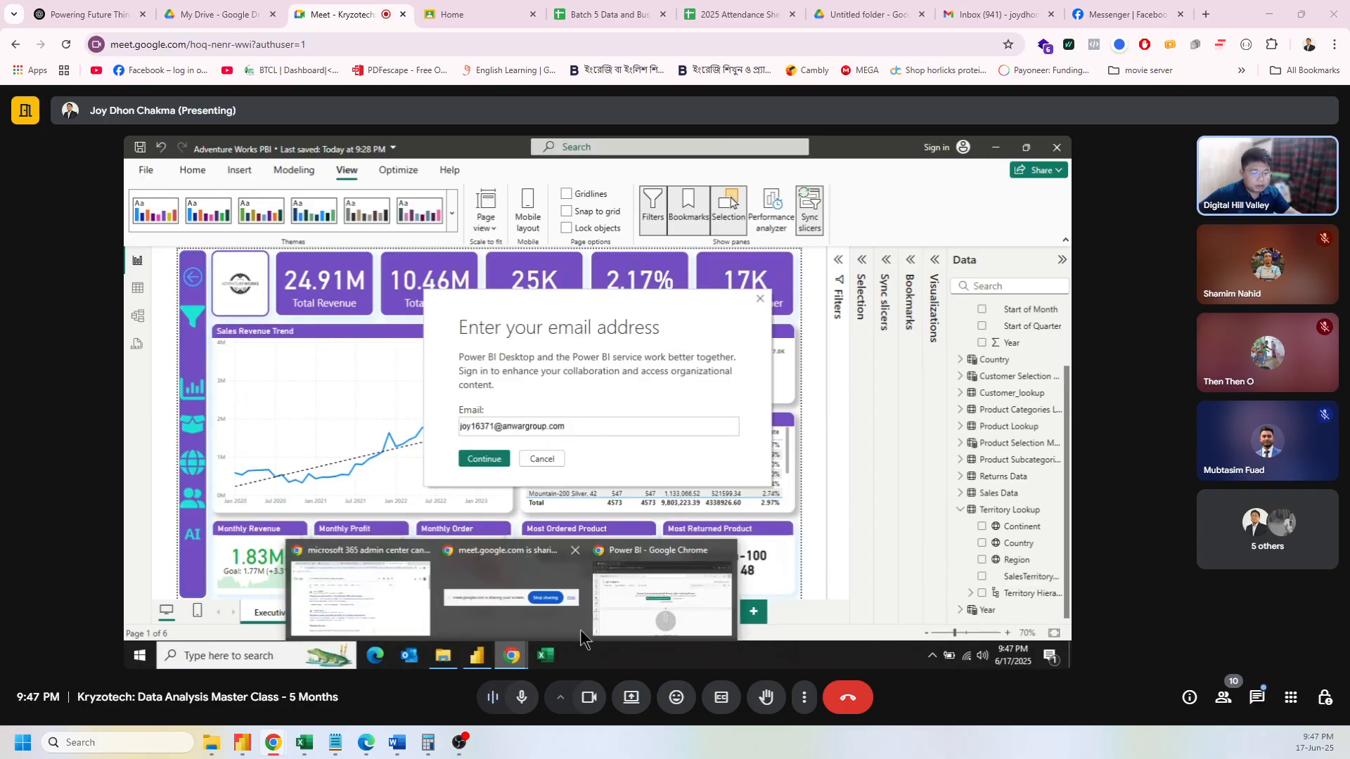
pyautogui.click(619, 601)
pyautogui.click(1055, 146)
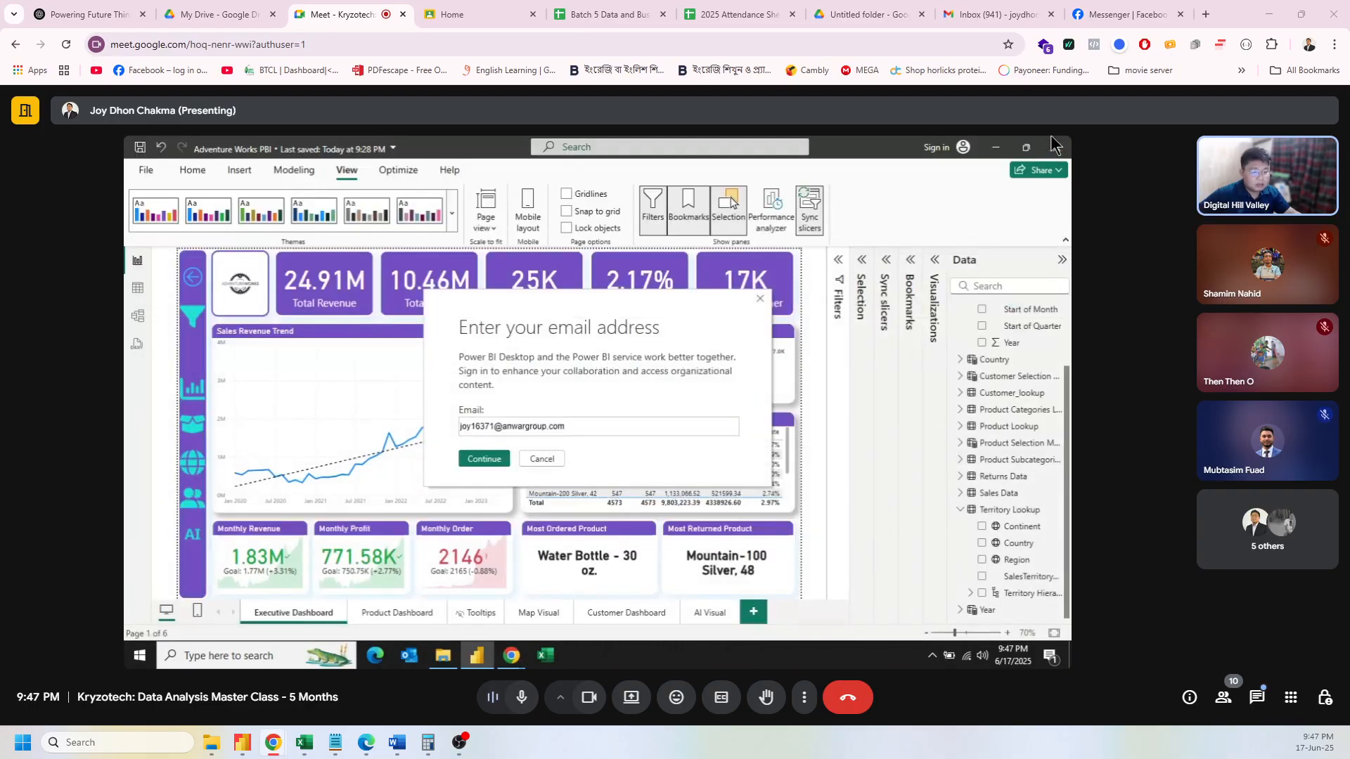
pyautogui.click(517, 654)
pyautogui.click(508, 590)
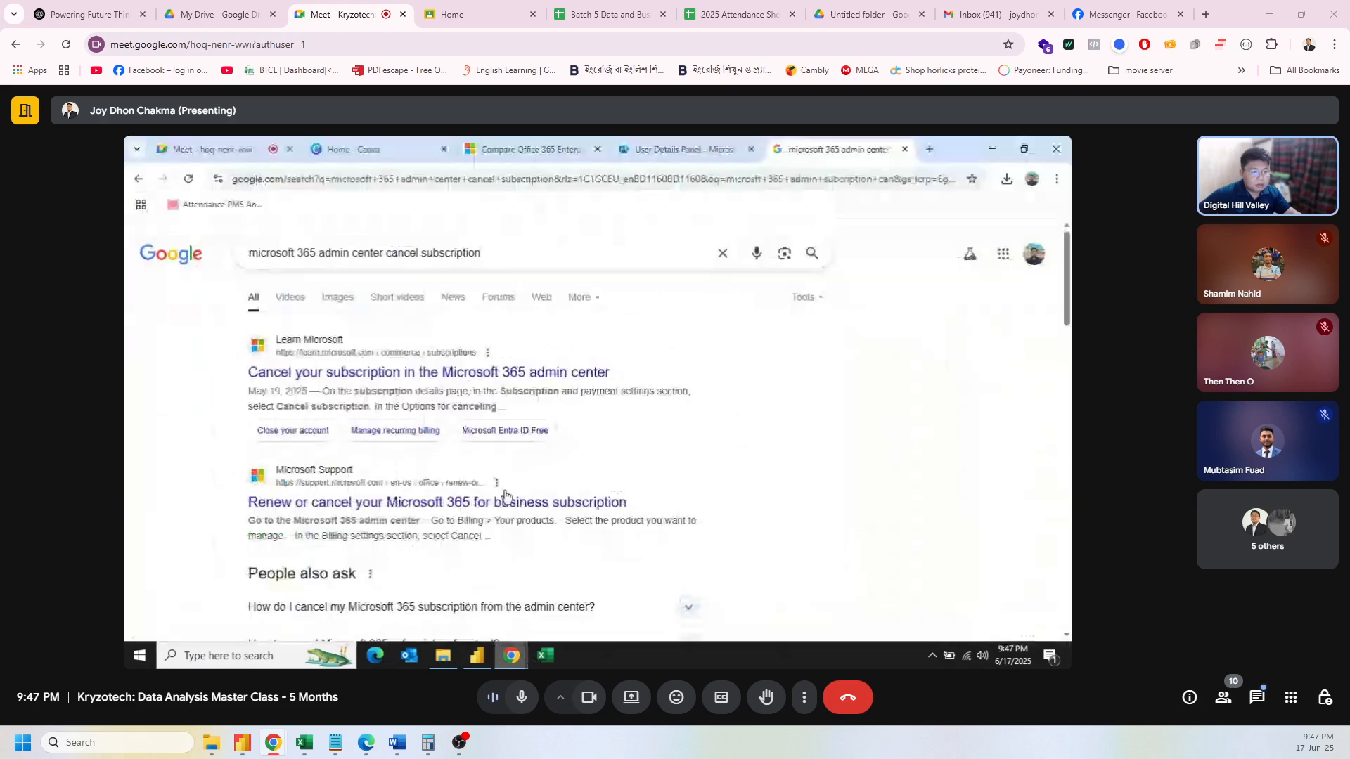
# Step: Try the 'powe' address suggestion, which opens the Power BI sign-in page, then go back to Google
pyautogui.click(843, 176)
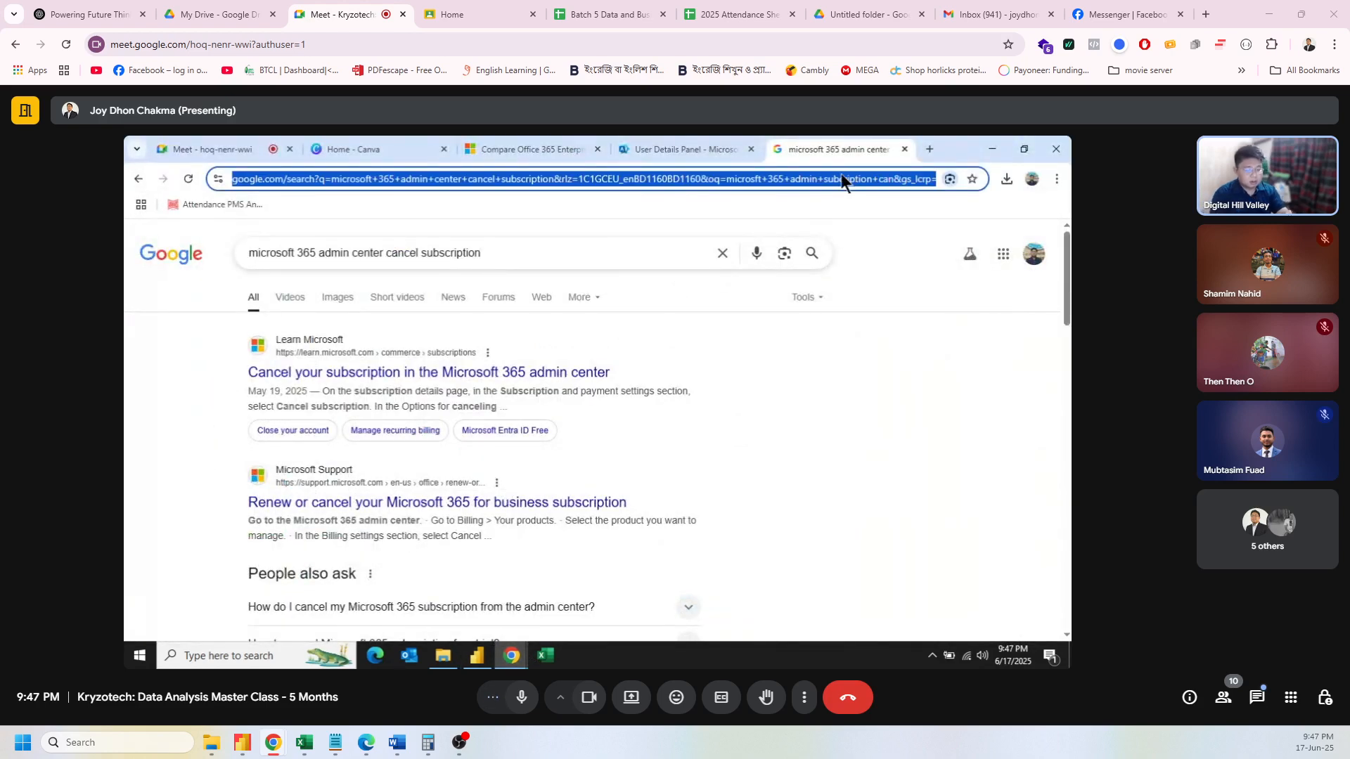
pyautogui.write('powe')
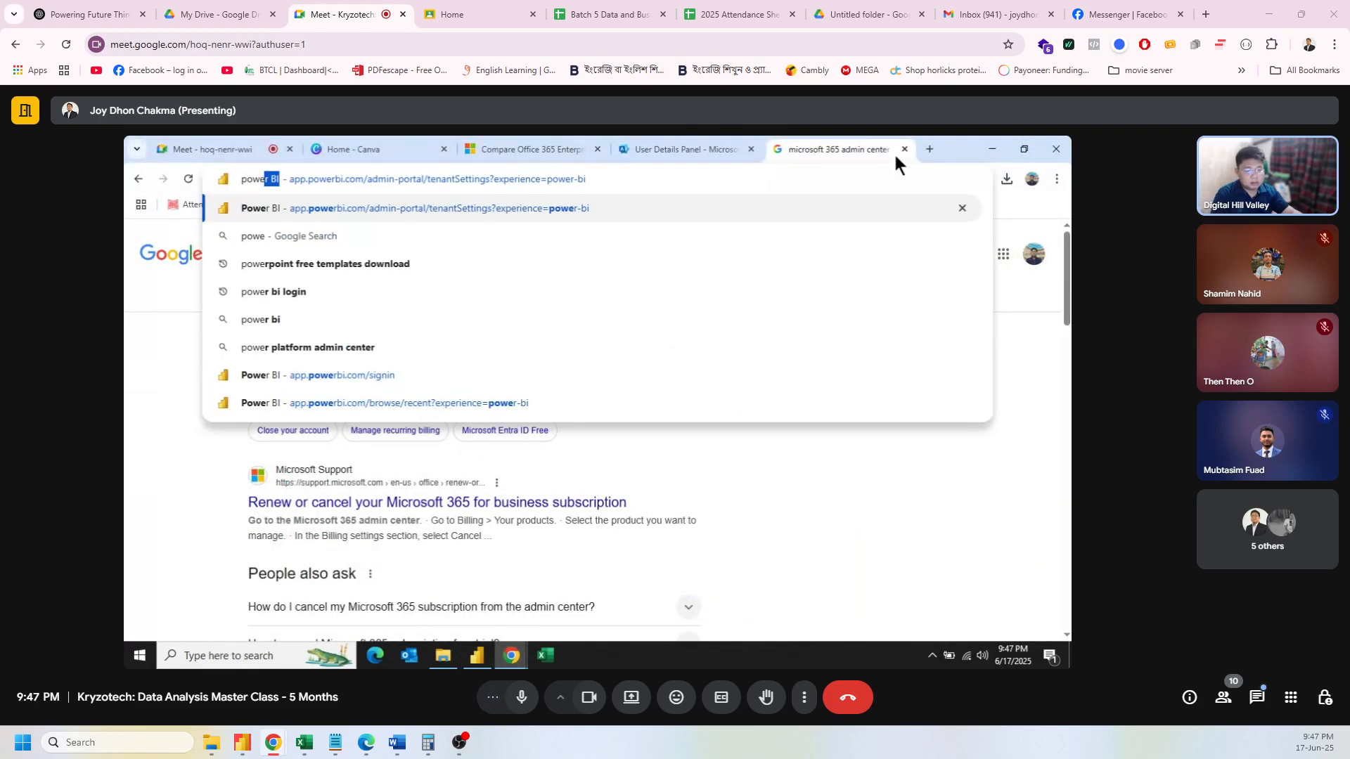
pyautogui.click(416, 376)
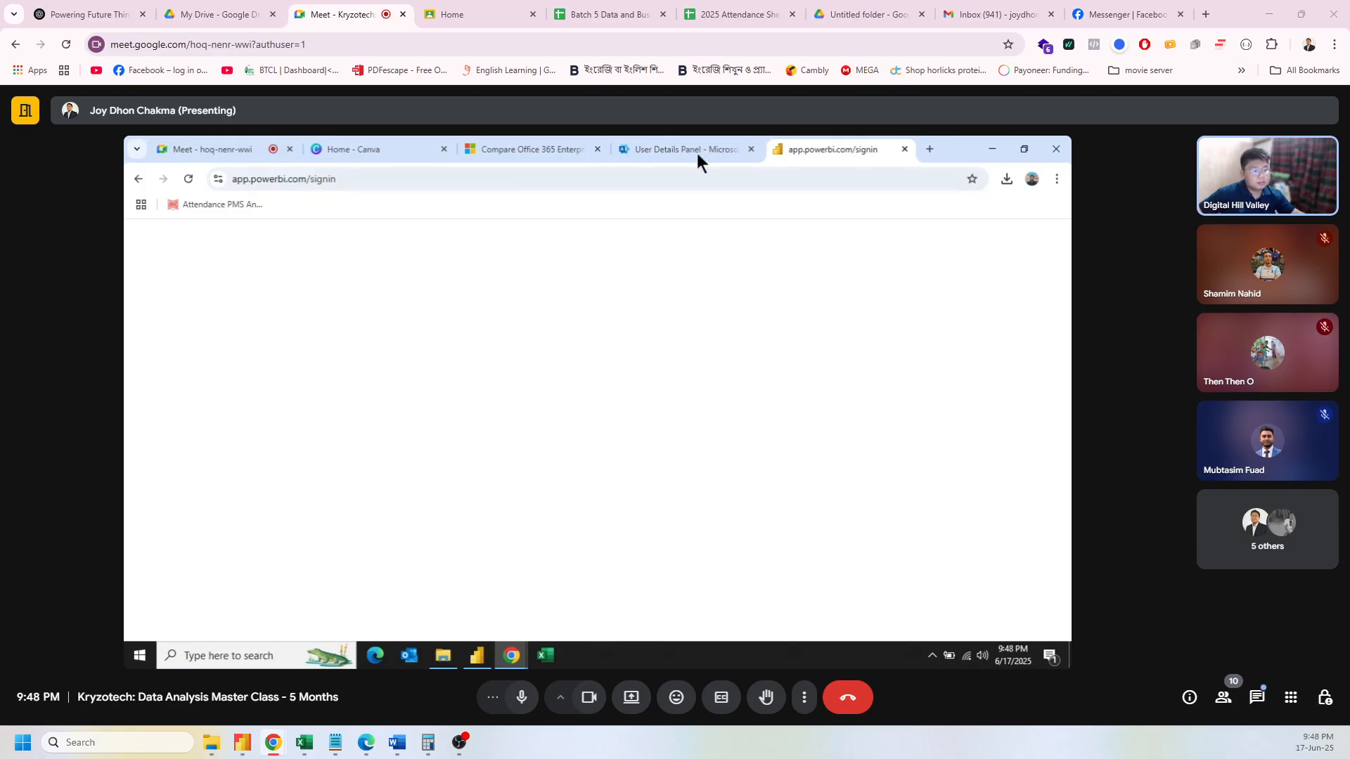
pyautogui.click(729, 144)
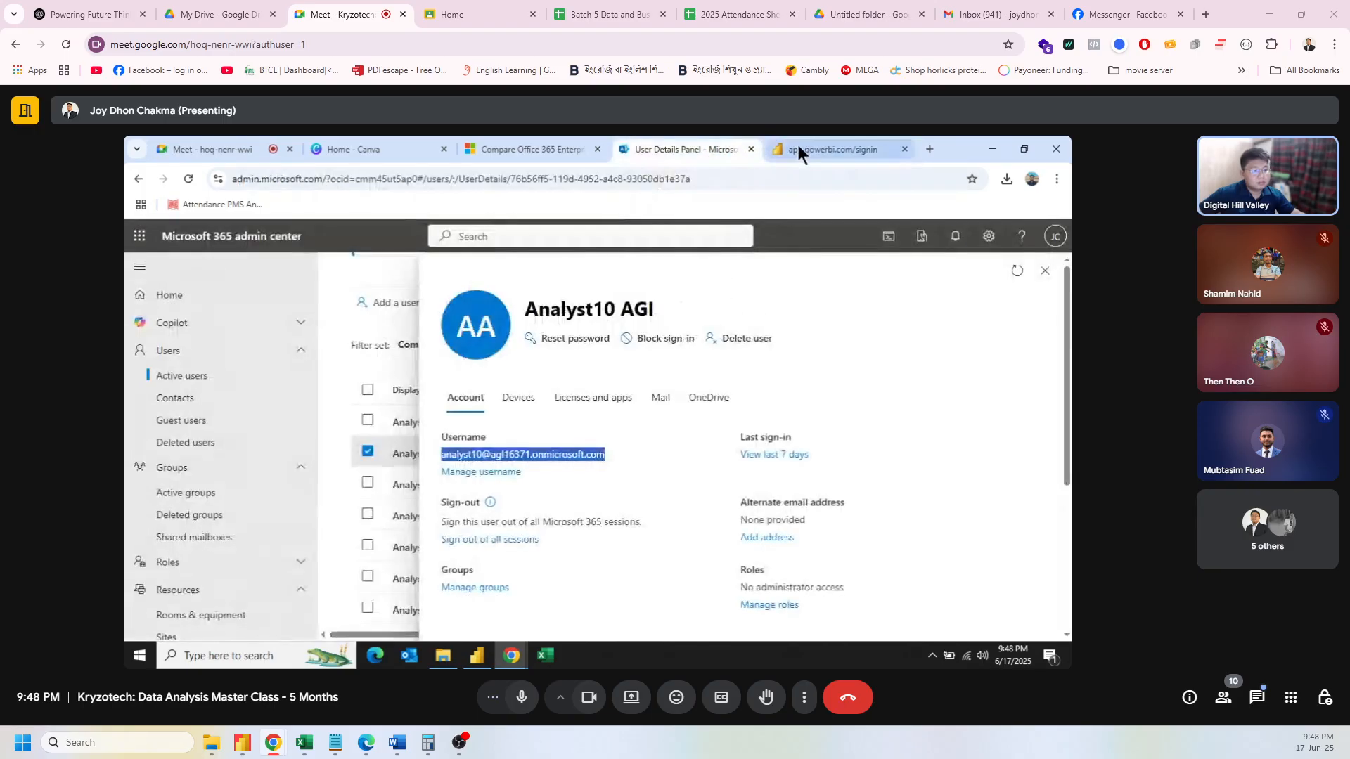
pyautogui.click(798, 146)
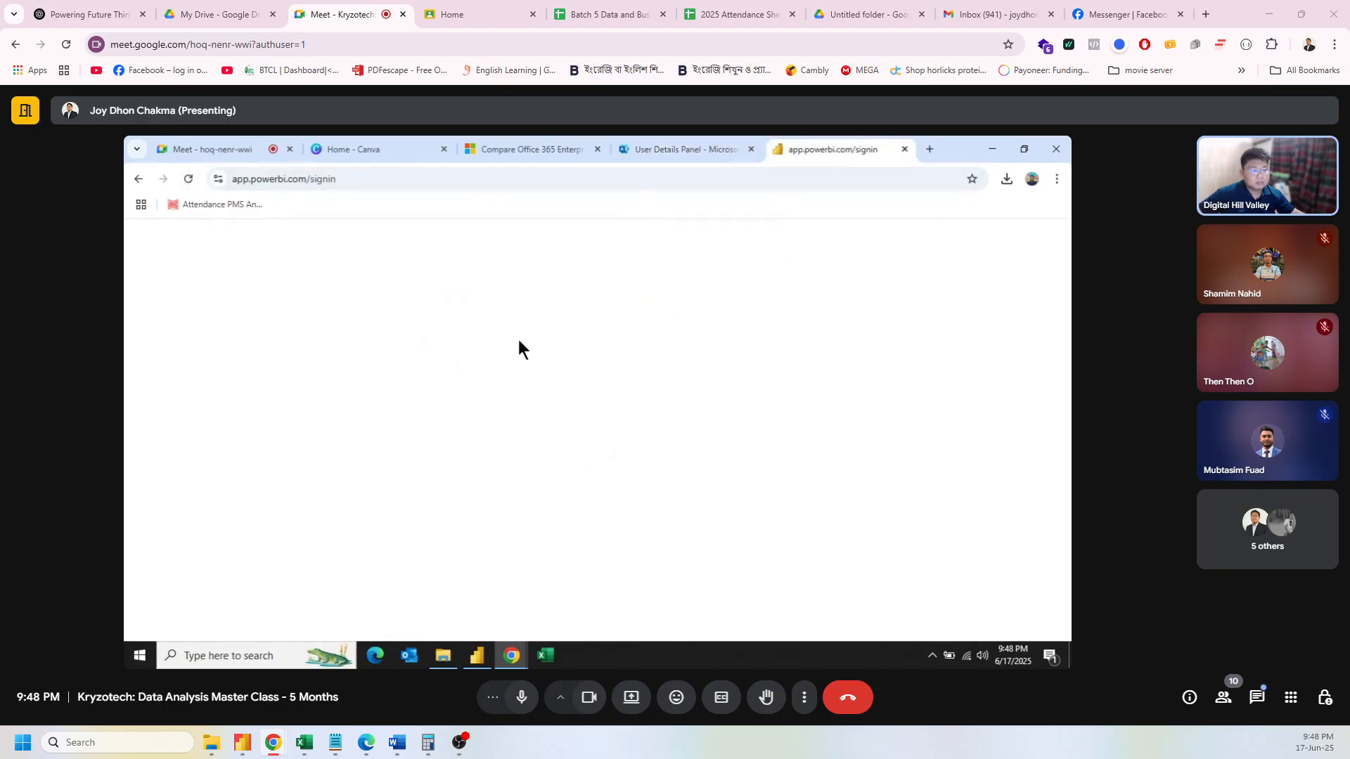
pyautogui.click(139, 179)
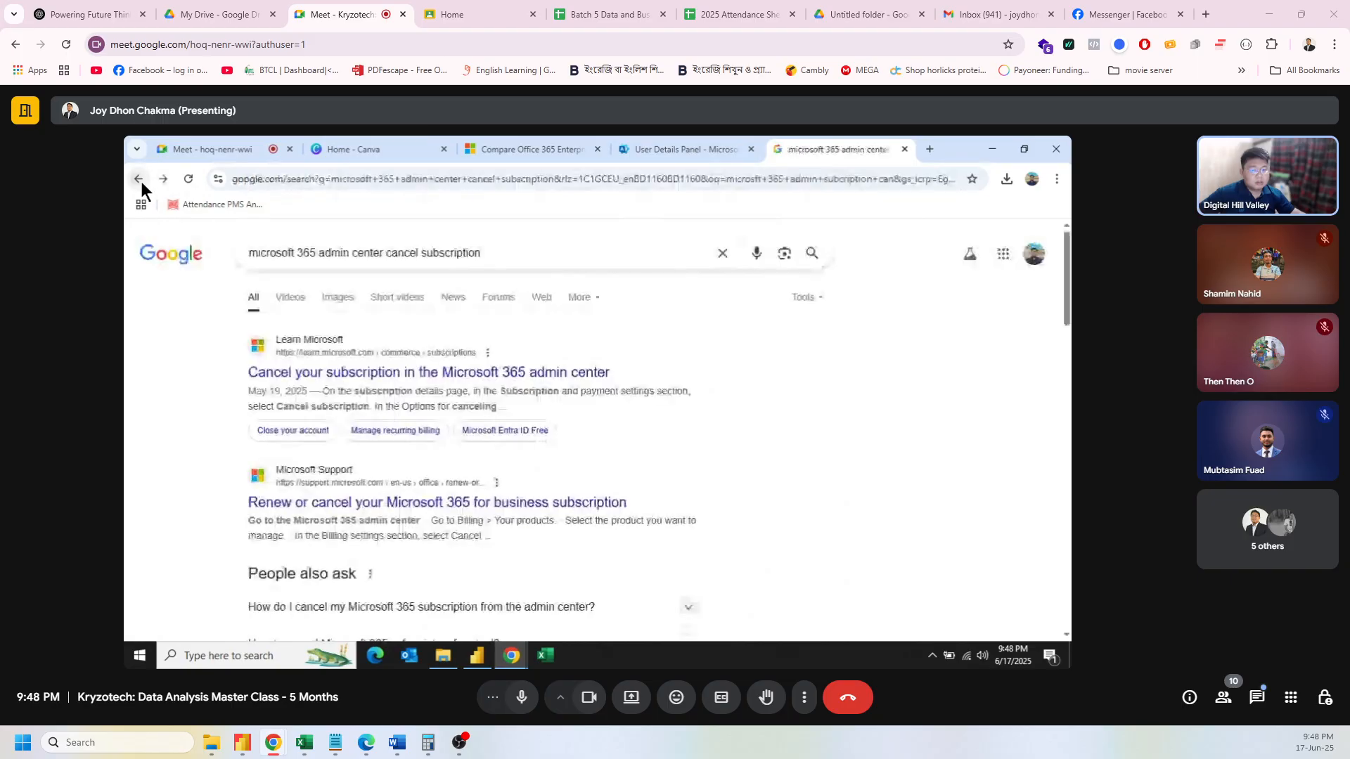
# Step: Enter 'powe' again and open the app.powerbi.com/admin-portal/tenantSettings suggestion
pyautogui.click(506, 262)
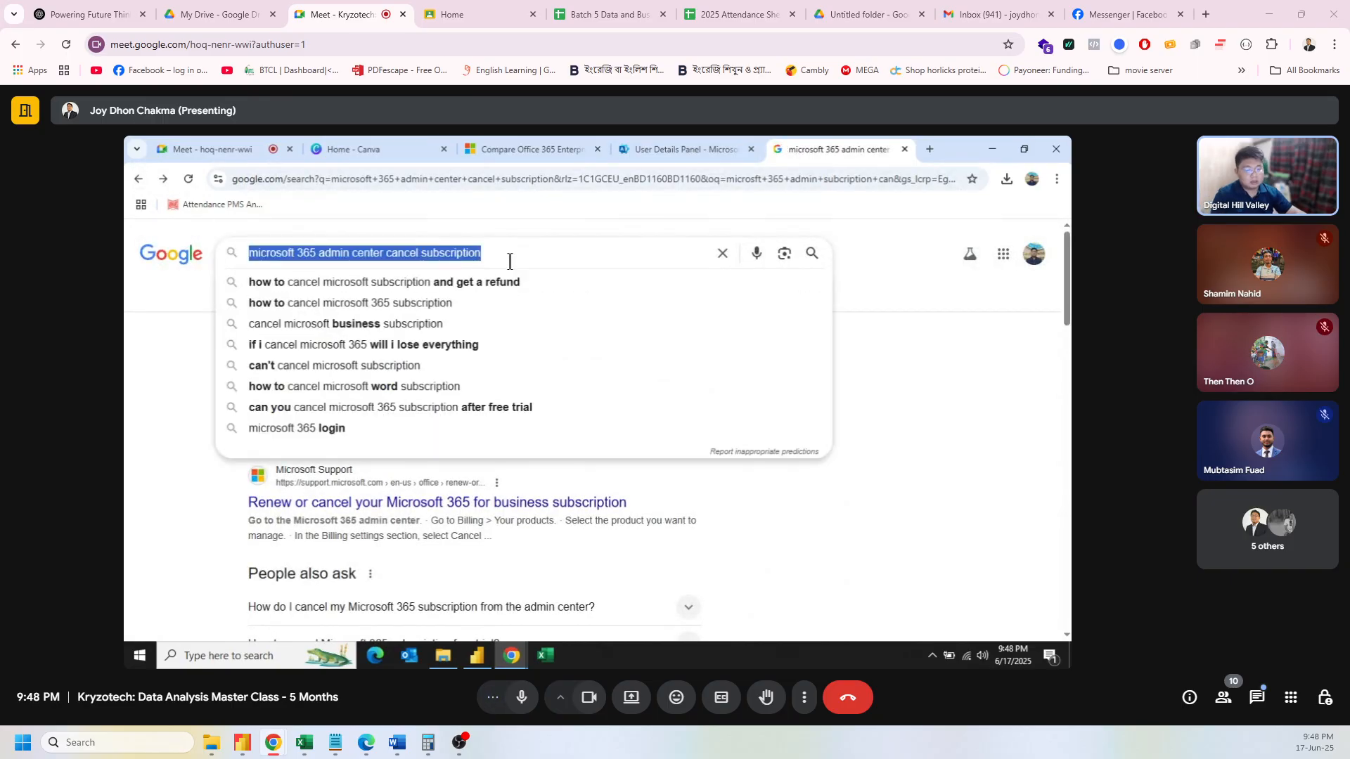
pyautogui.click(479, 179)
pyautogui.write('powe')
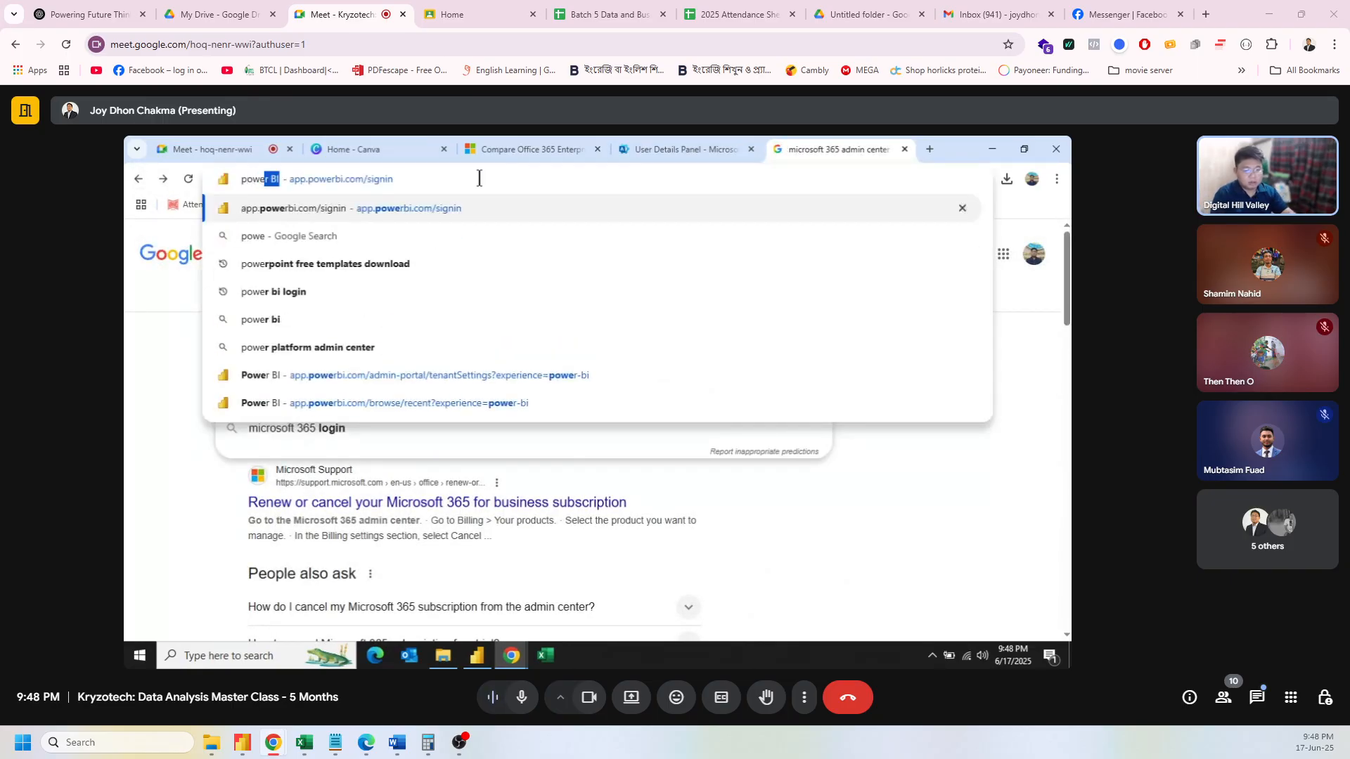
pyautogui.click(421, 377)
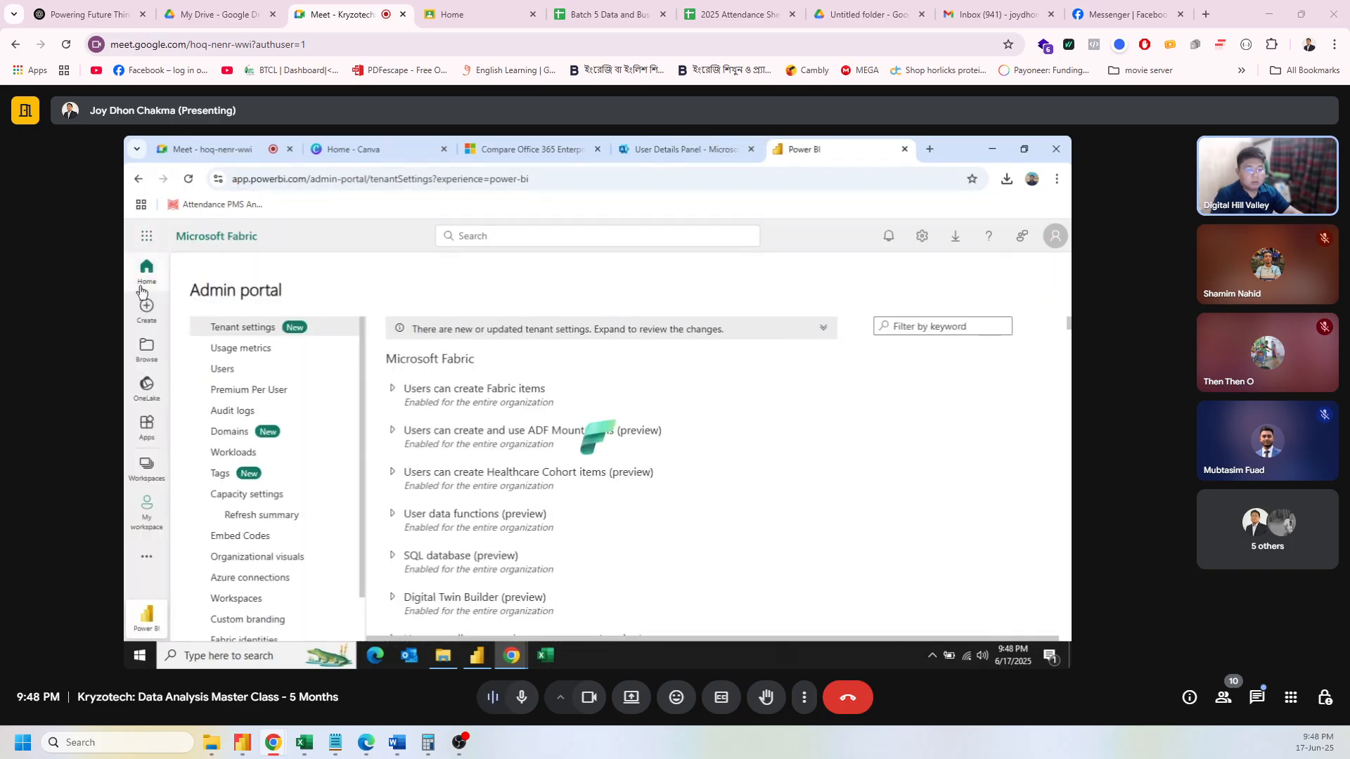
# Step: Go to Home, then pick My workspace from the Workspaces list
pyautogui.click(143, 281)
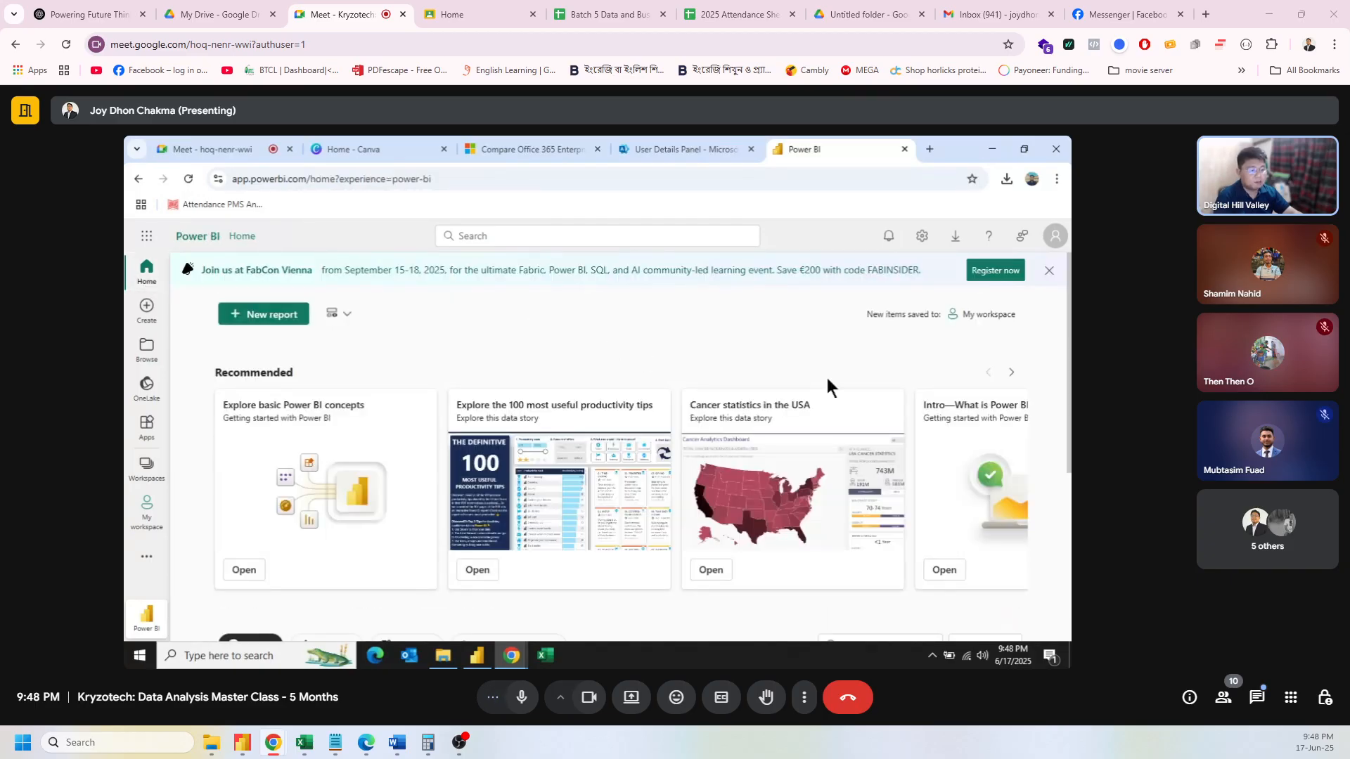
pyautogui.click(146, 471)
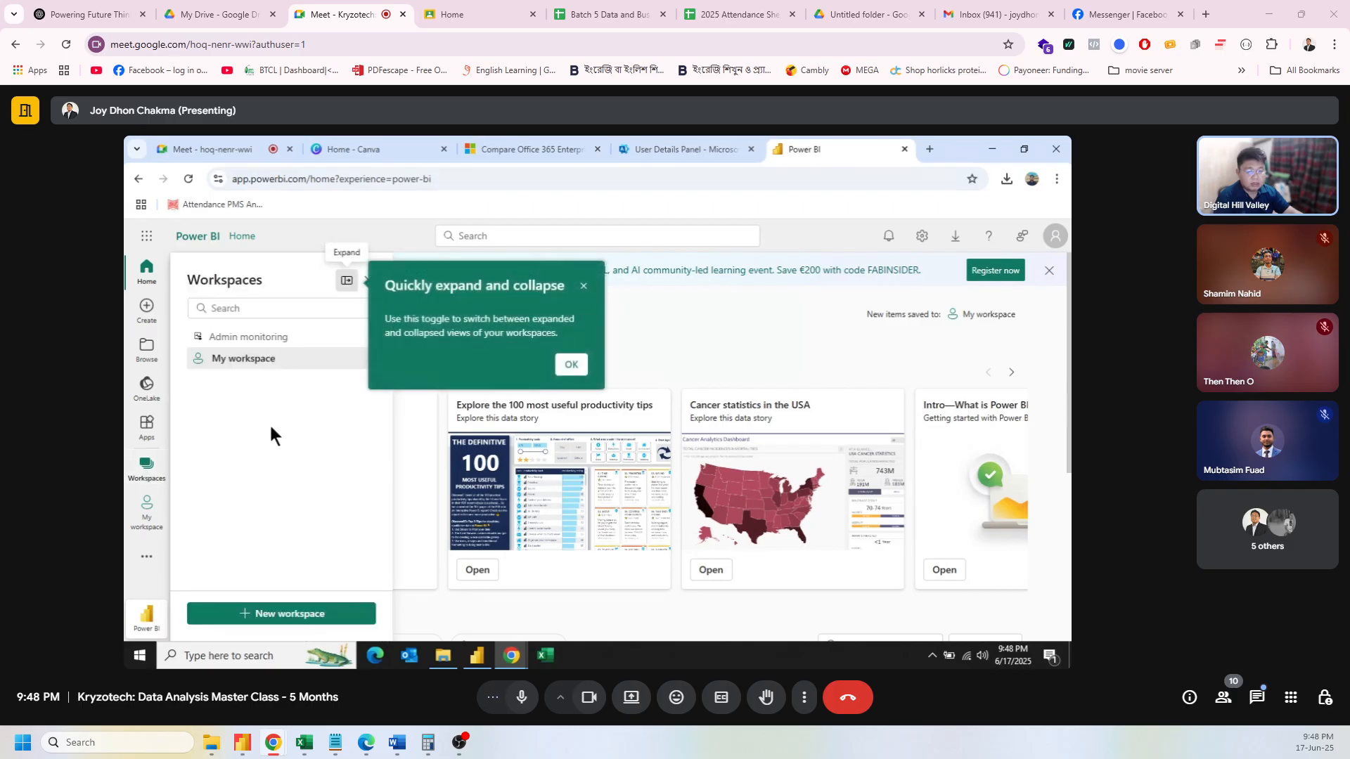
pyautogui.click(264, 357)
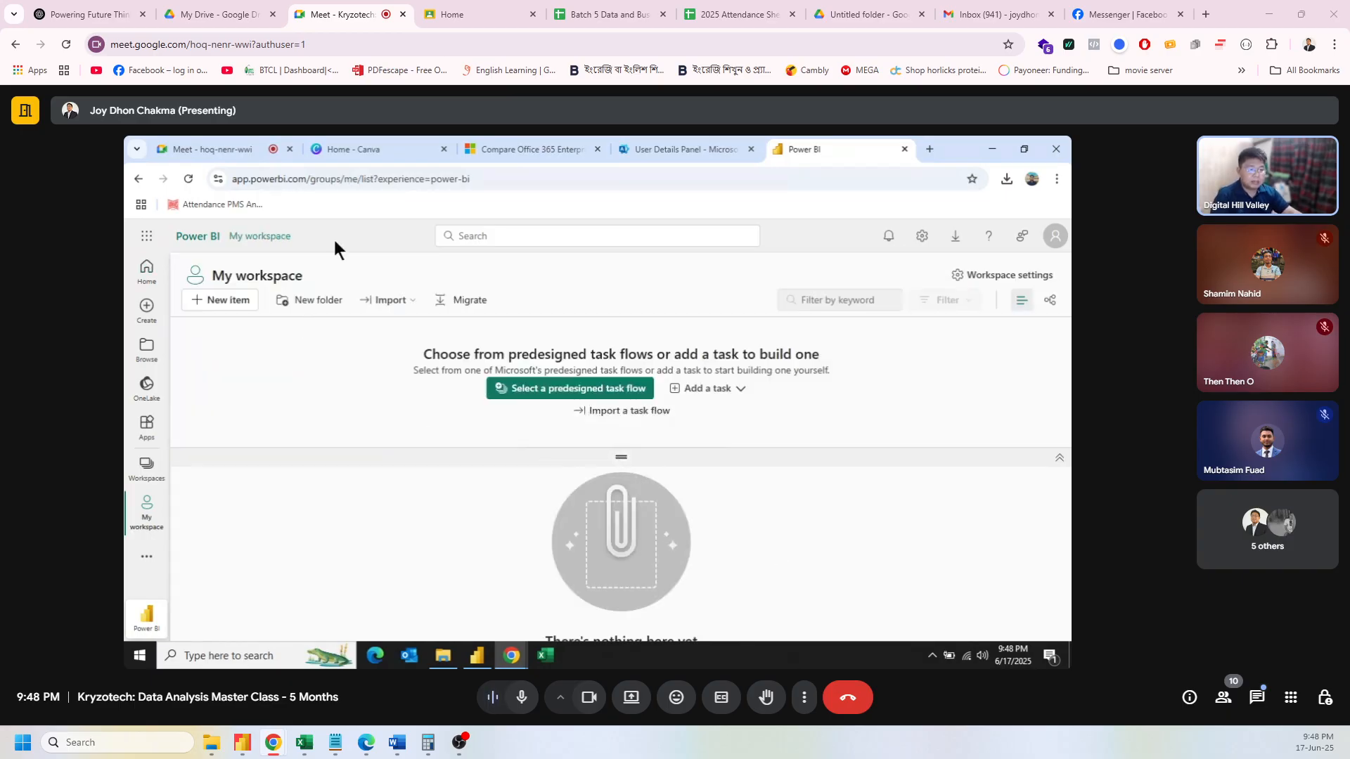
pyautogui.click(477, 180)
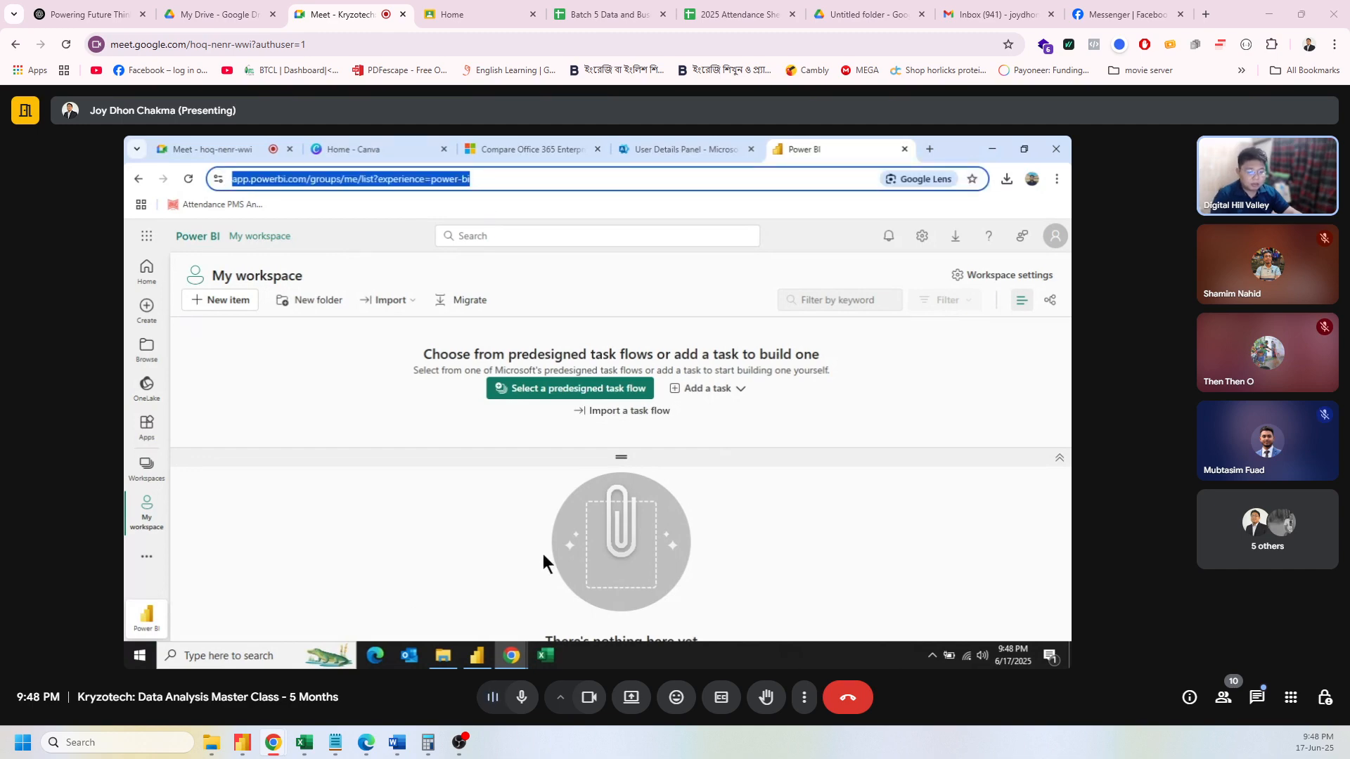
pyautogui.click(478, 655)
pyautogui.click(496, 428)
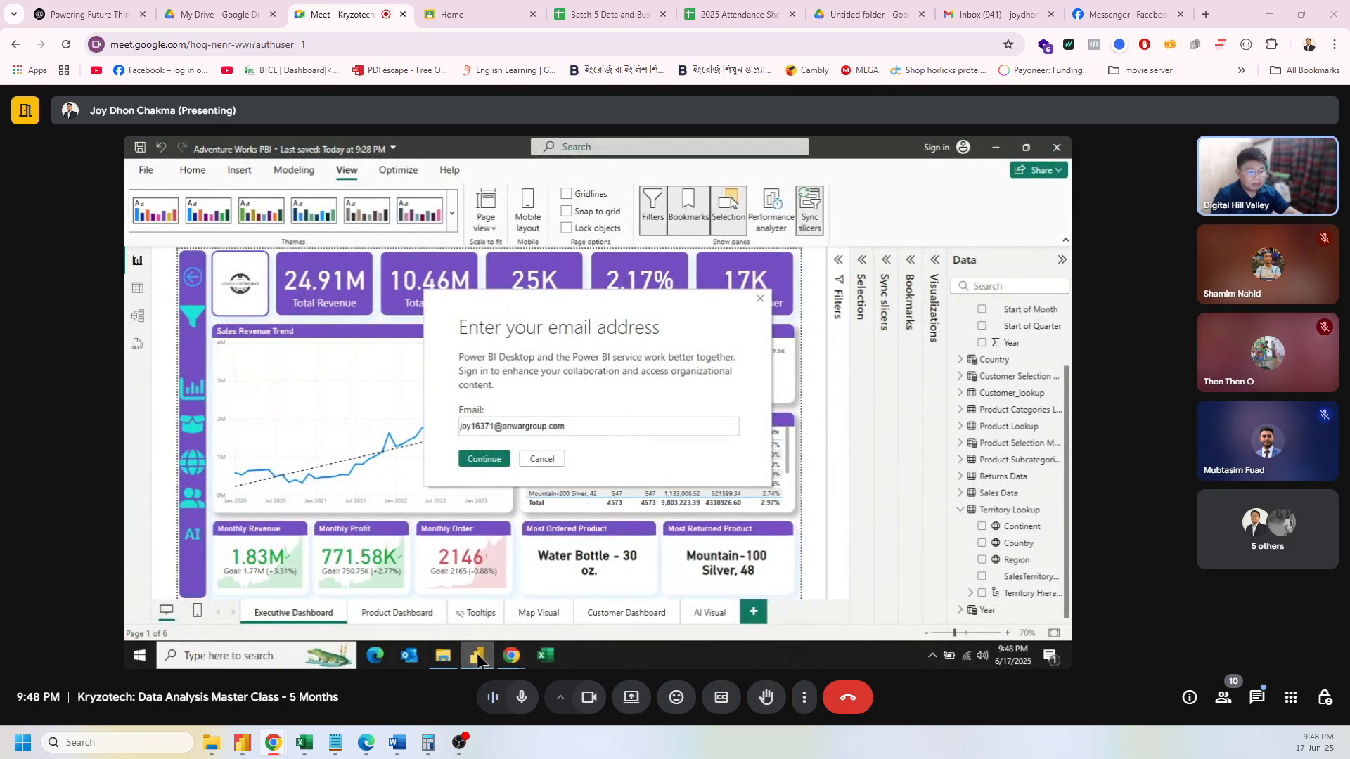
pyautogui.moveTo(511, 656)
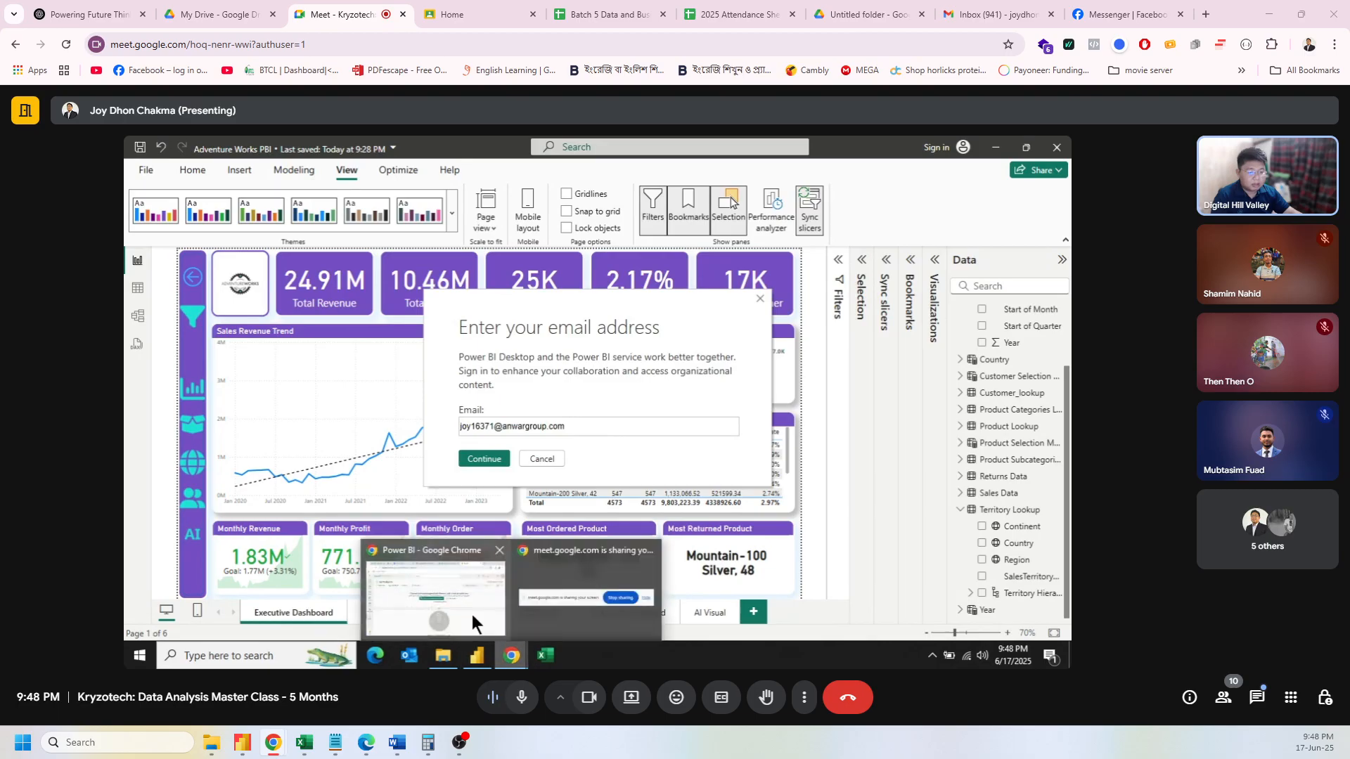
pyautogui.click(471, 615)
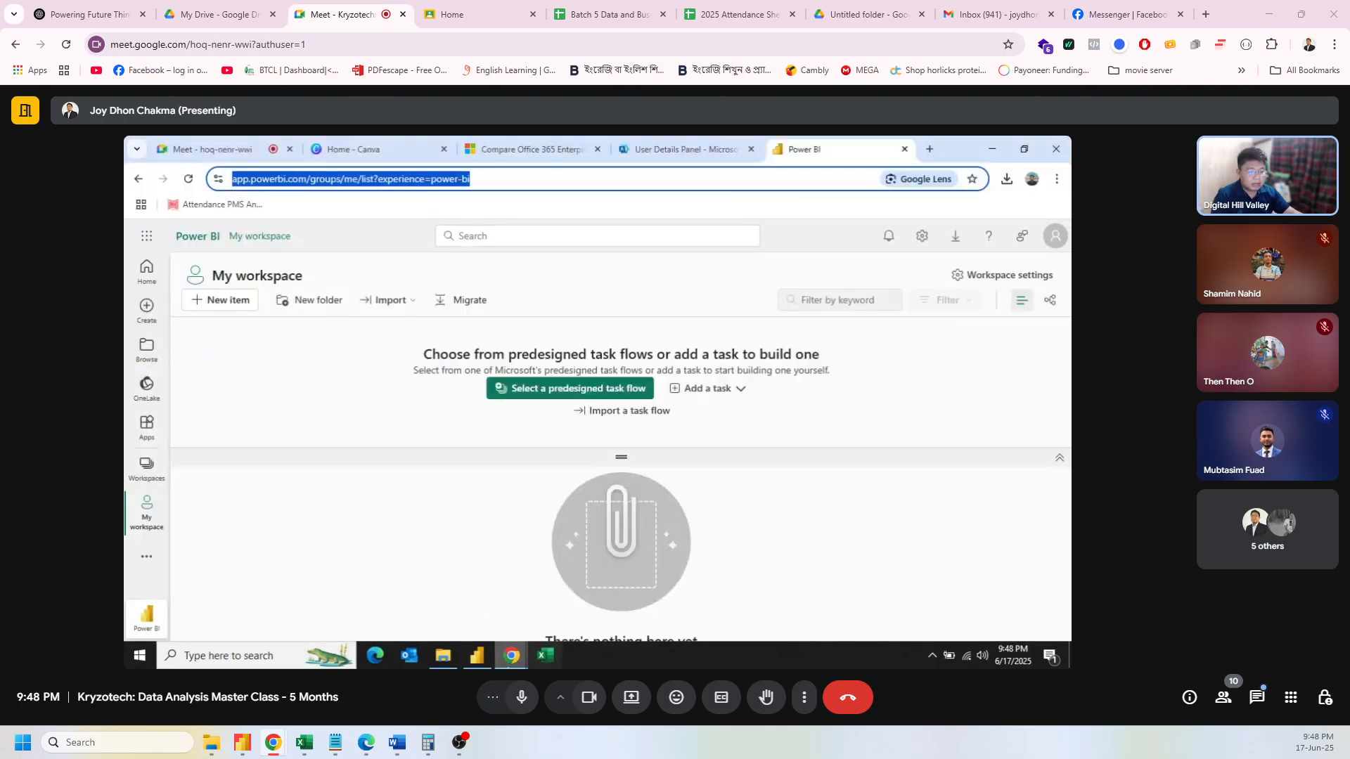
pyautogui.click(488, 658)
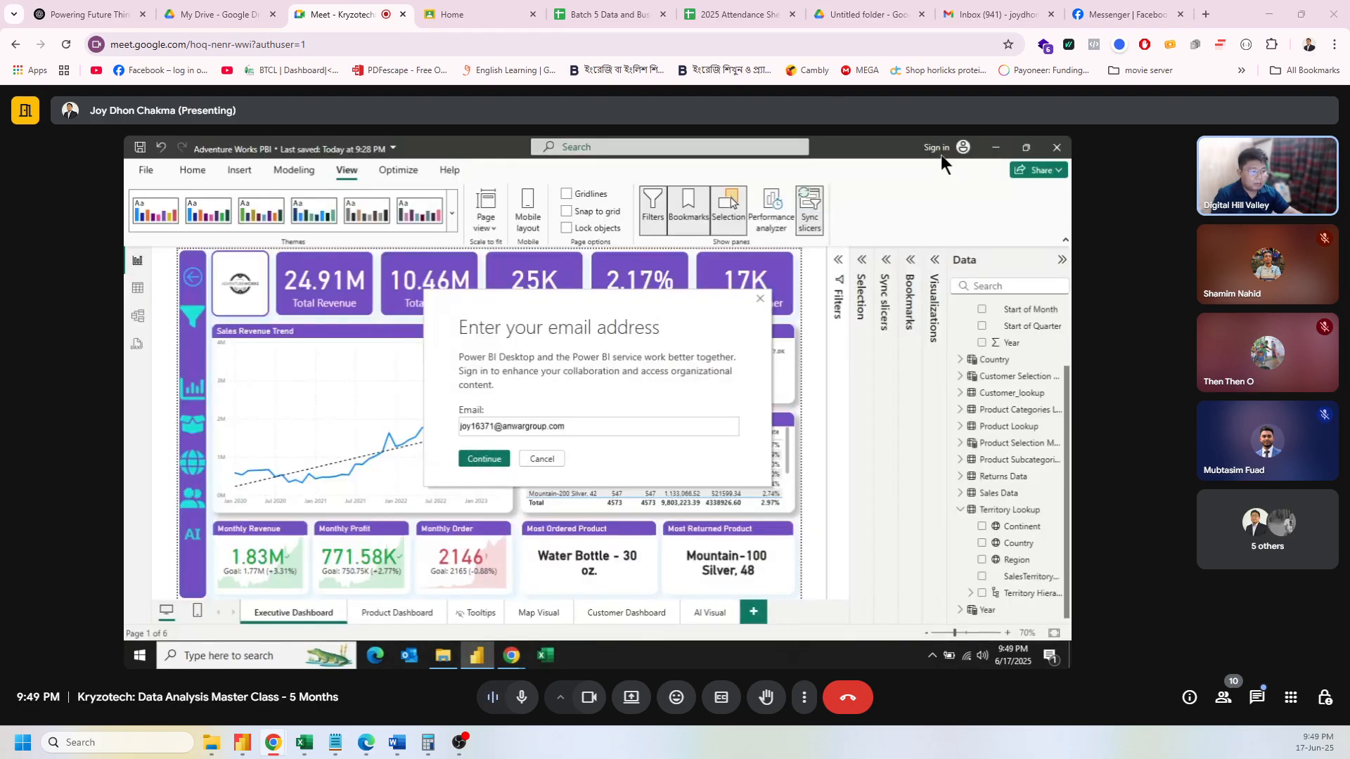
pyautogui.click(541, 459)
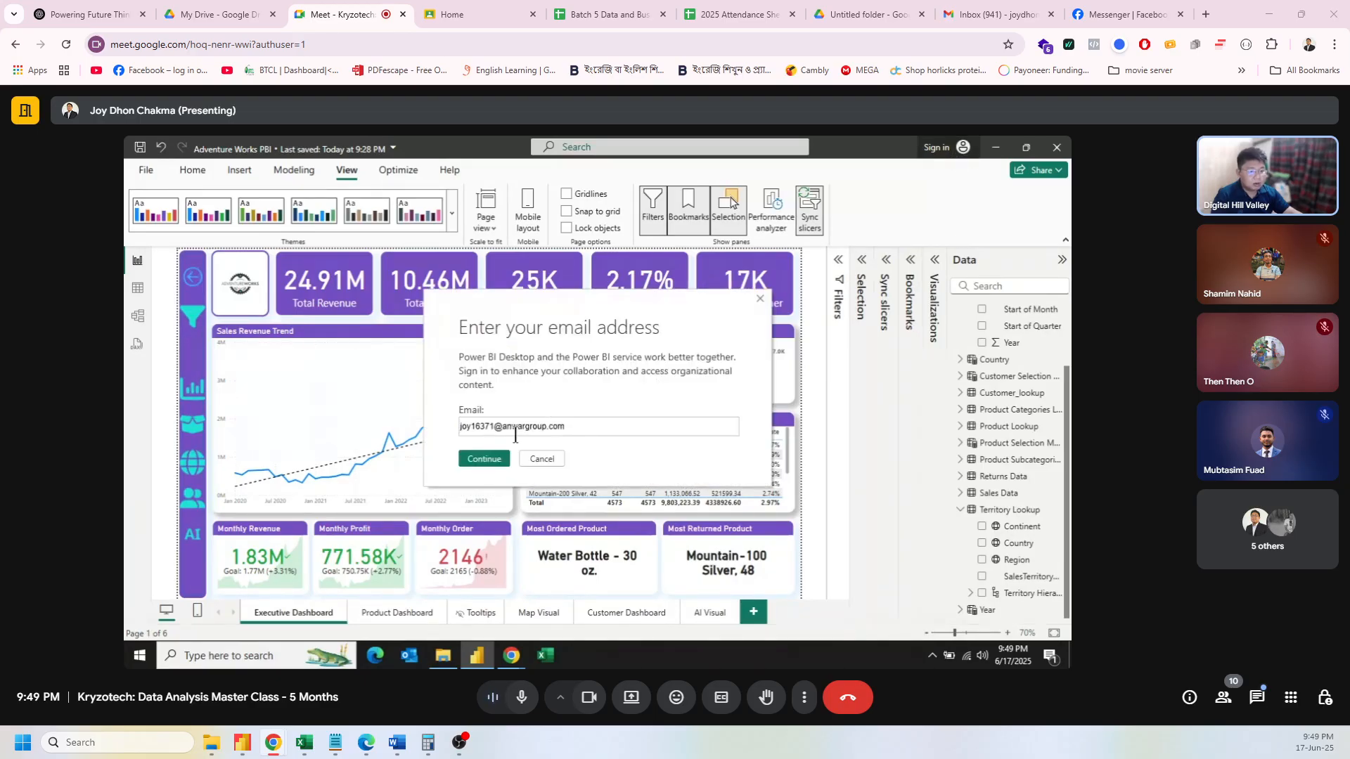
pyautogui.click(492, 459)
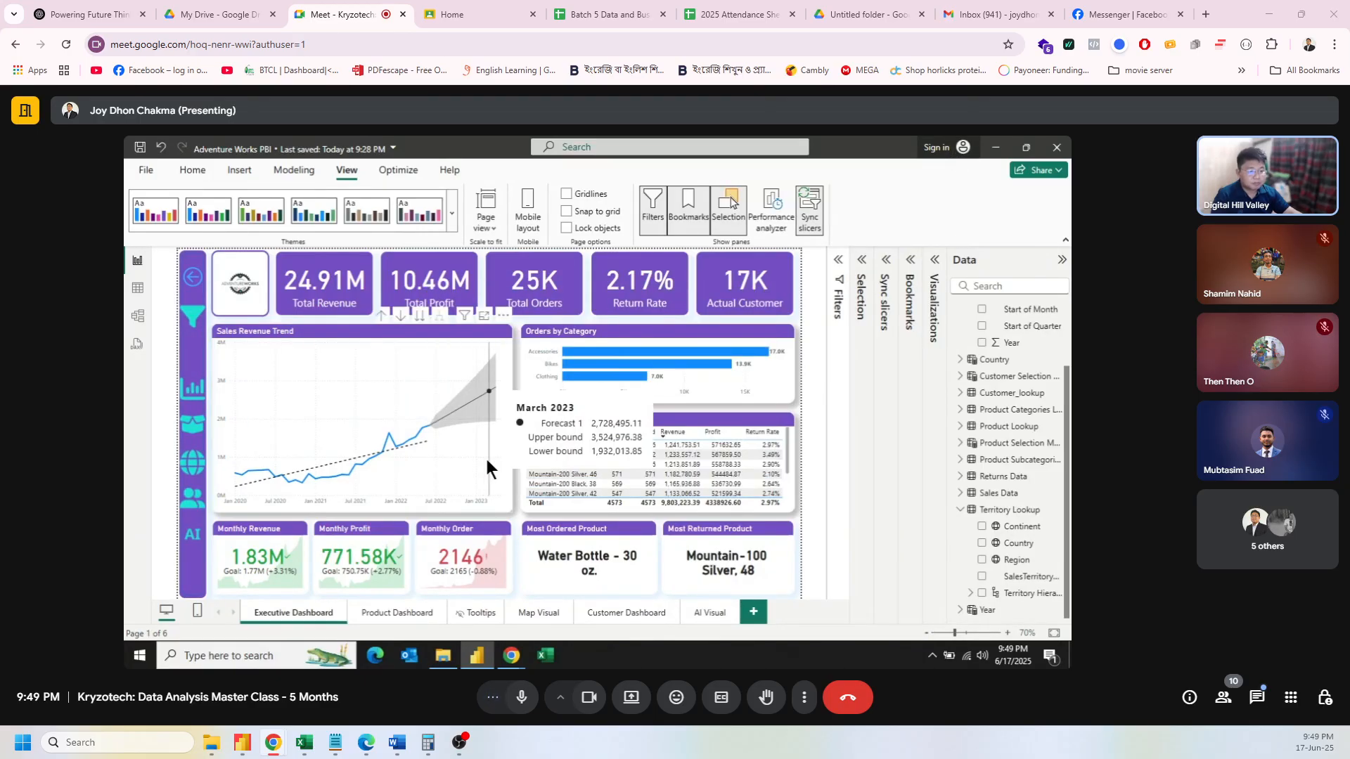
pyautogui.click(931, 152)
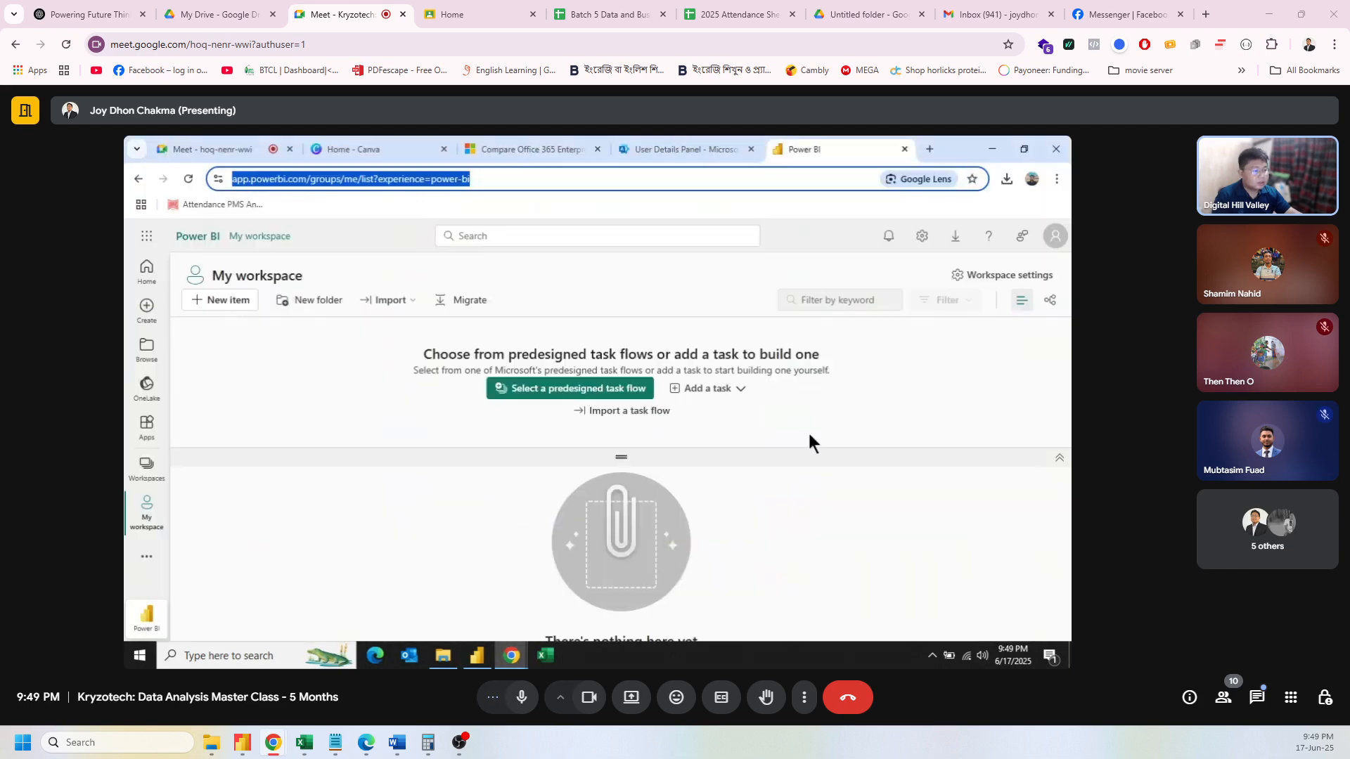
# Step: Check the signed-in account's email in the Profile panel, then move to the User Details Panel tab
pyautogui.click(1055, 236)
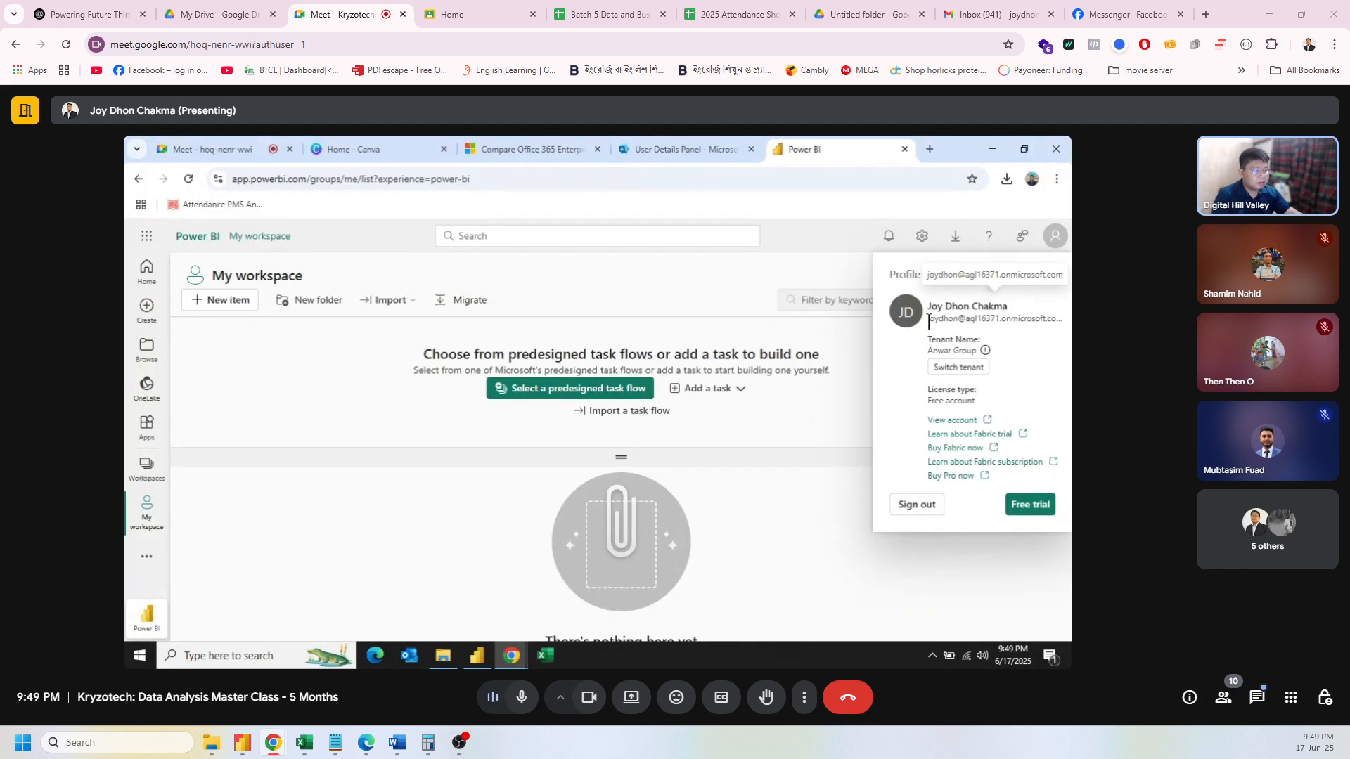
pyautogui.moveTo(929, 322); pyautogui.dragTo(1063, 323)
pyautogui.hotkey('ctrl', 'c')
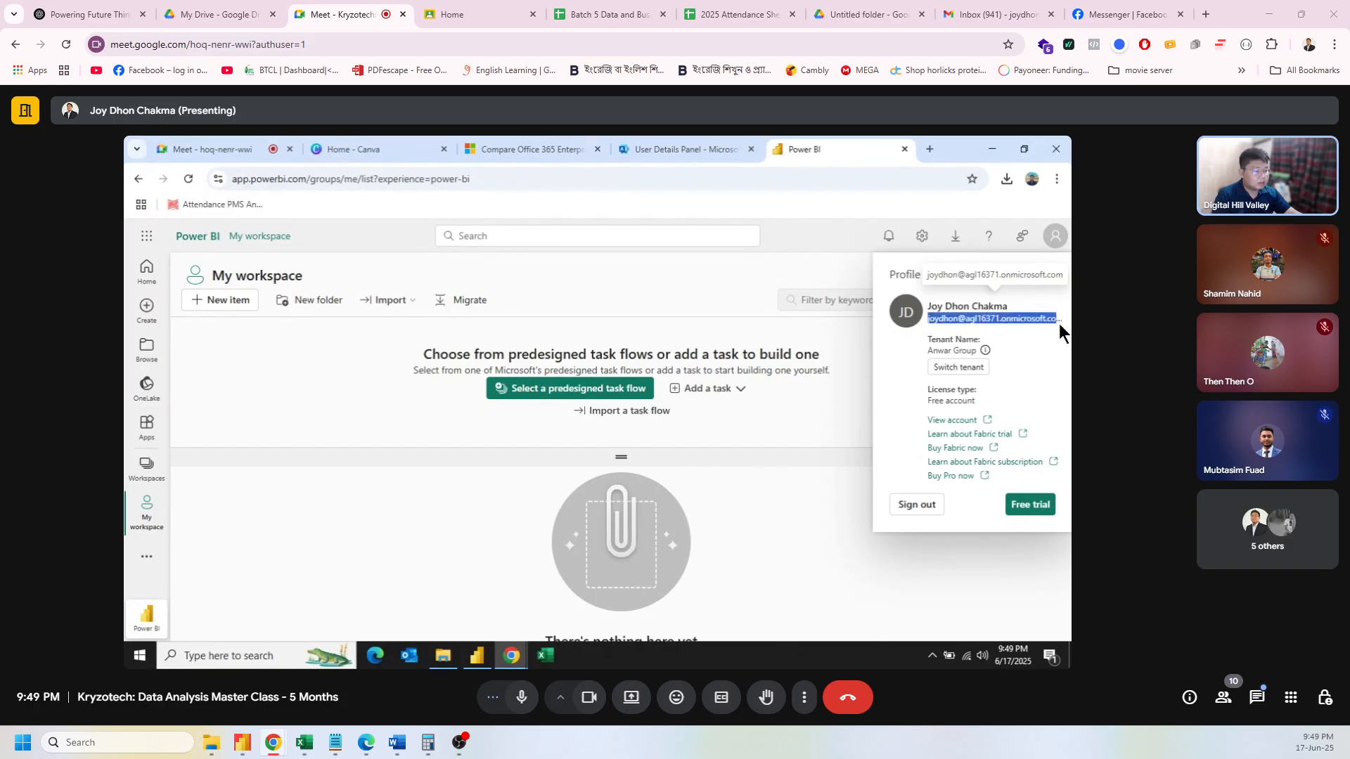
pyautogui.click(1016, 320)
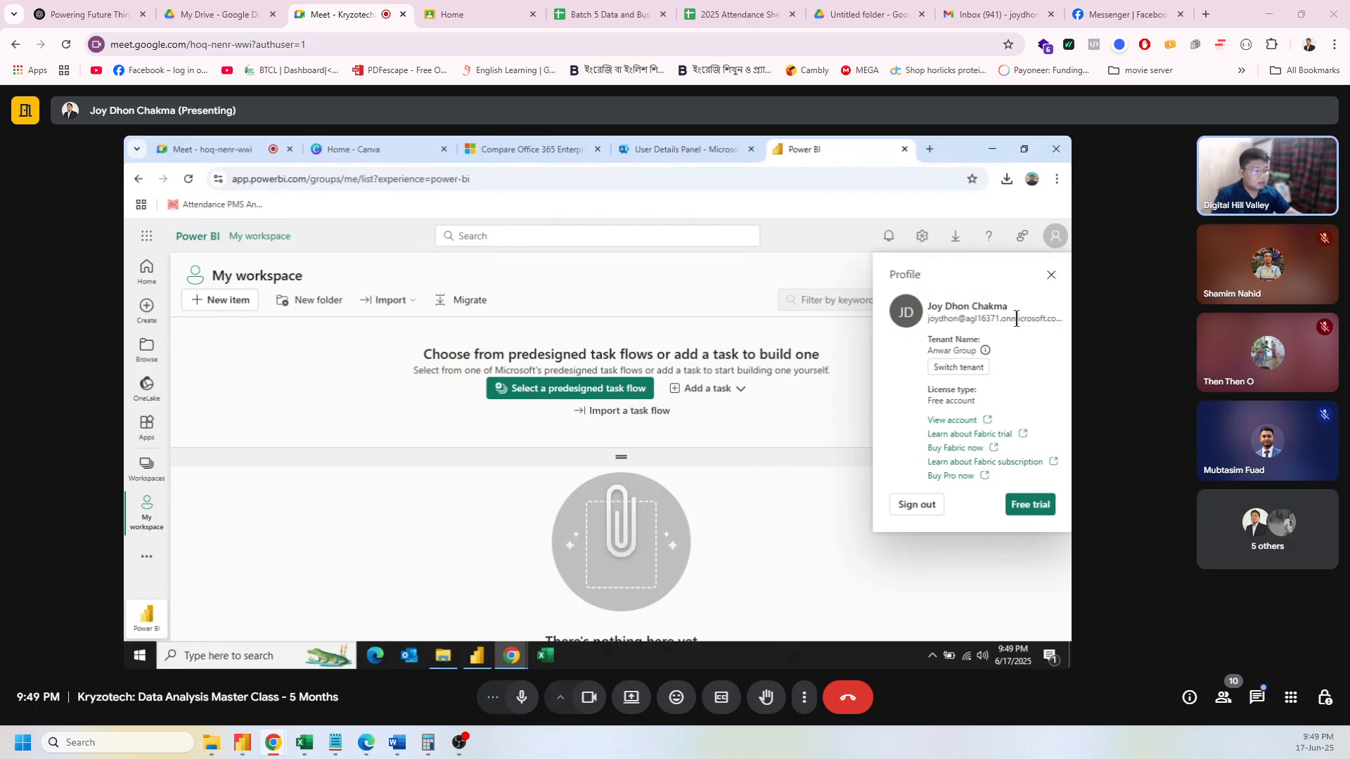
pyautogui.click(744, 143)
pyautogui.click(373, 320)
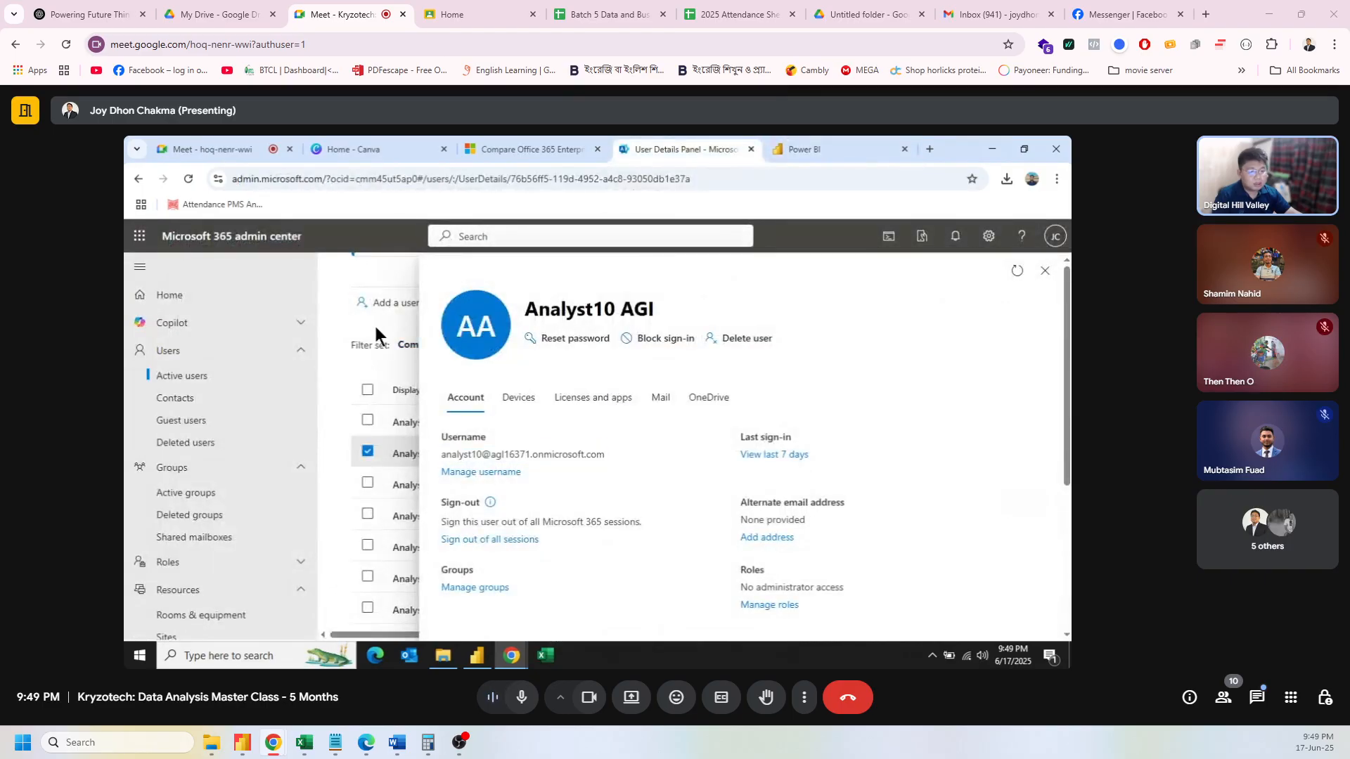
# Step: Close the Analyst10 panel, open the administrator user, copy its username, and focus Power BI Desktop's sign-in email field
pyautogui.click(1044, 273)
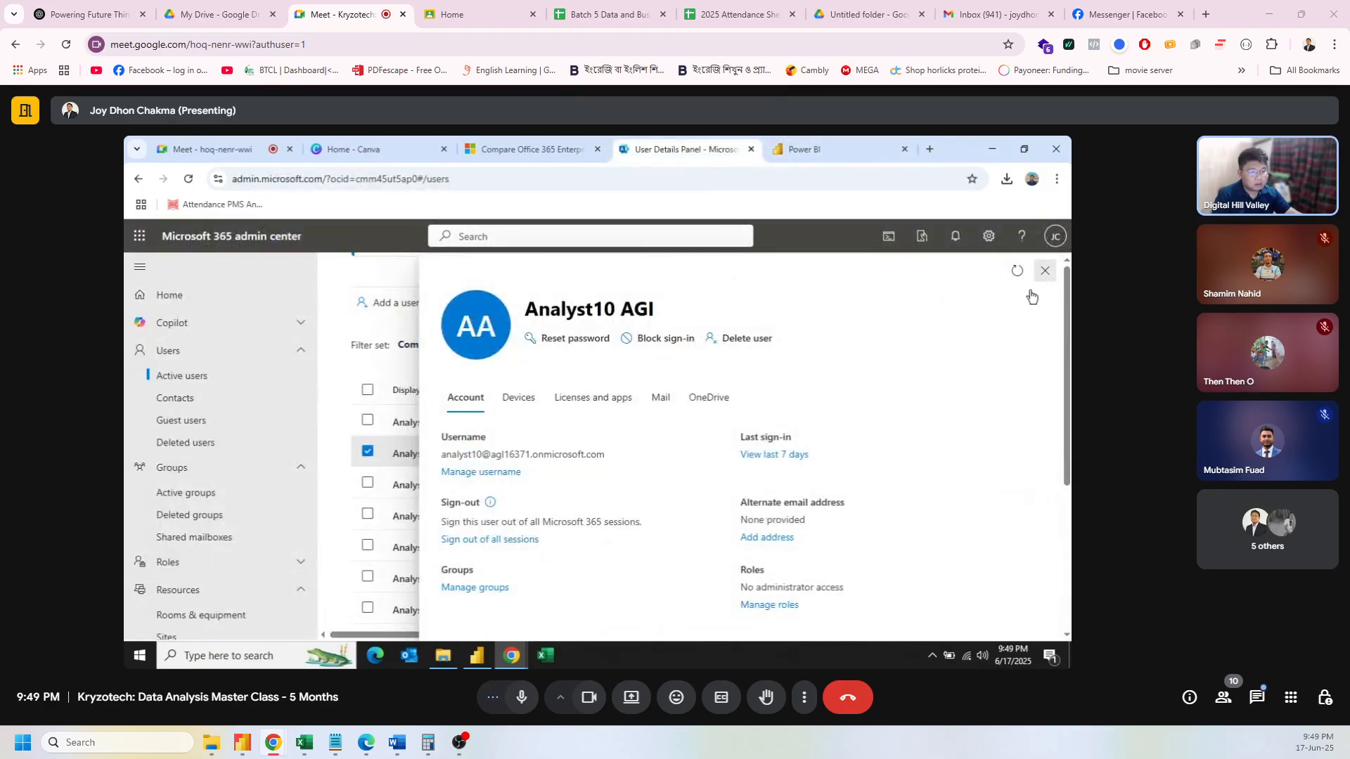
pyautogui.scroll(-10, 820, 446)
pyautogui.scroll(1, 820, 446)
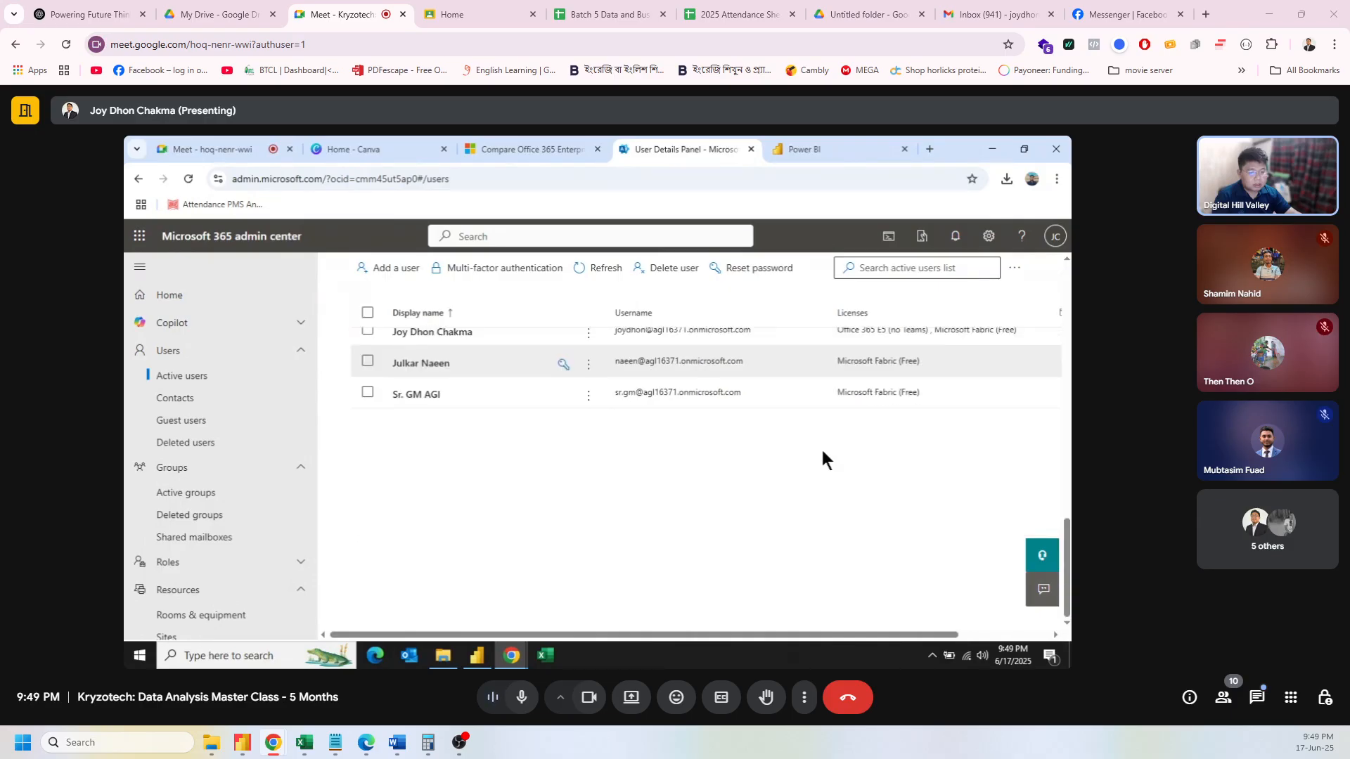
pyautogui.click(628, 402)
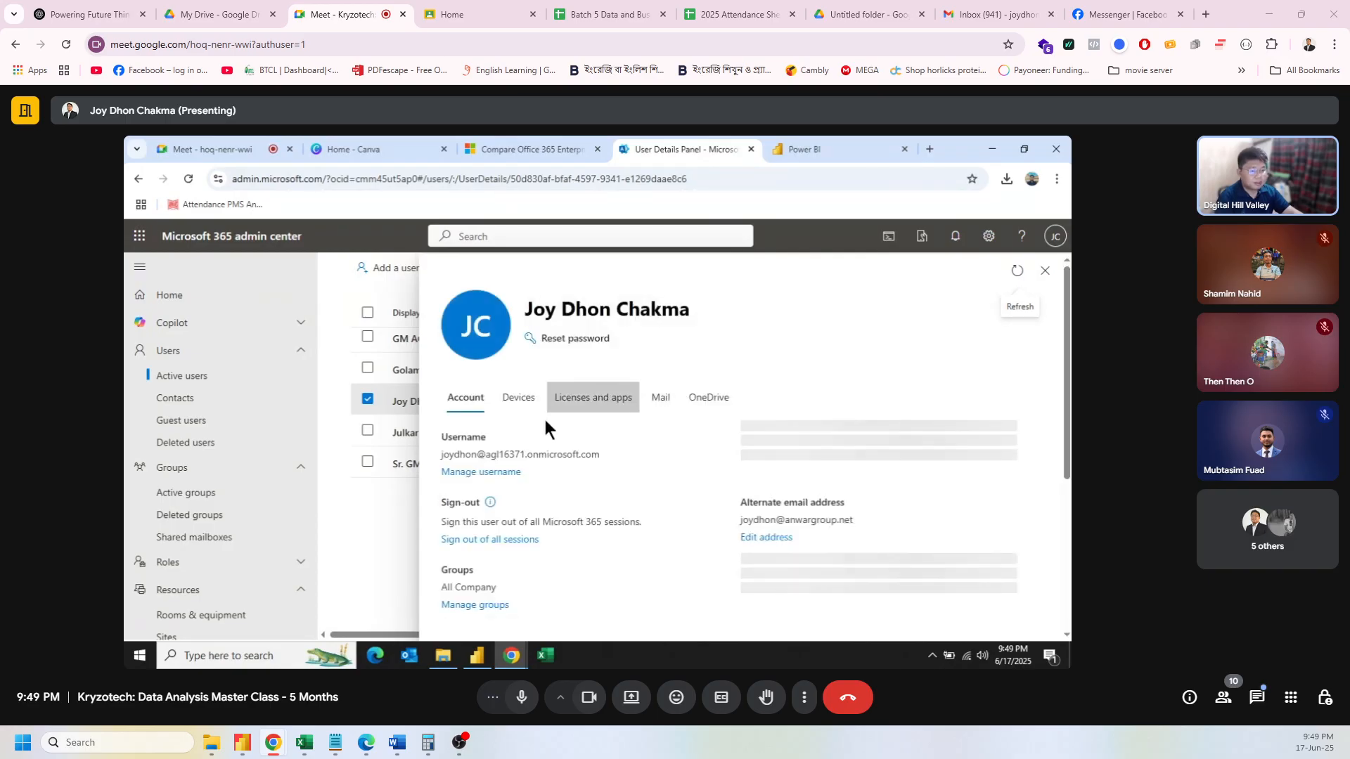
pyautogui.tripleClick(523, 453)
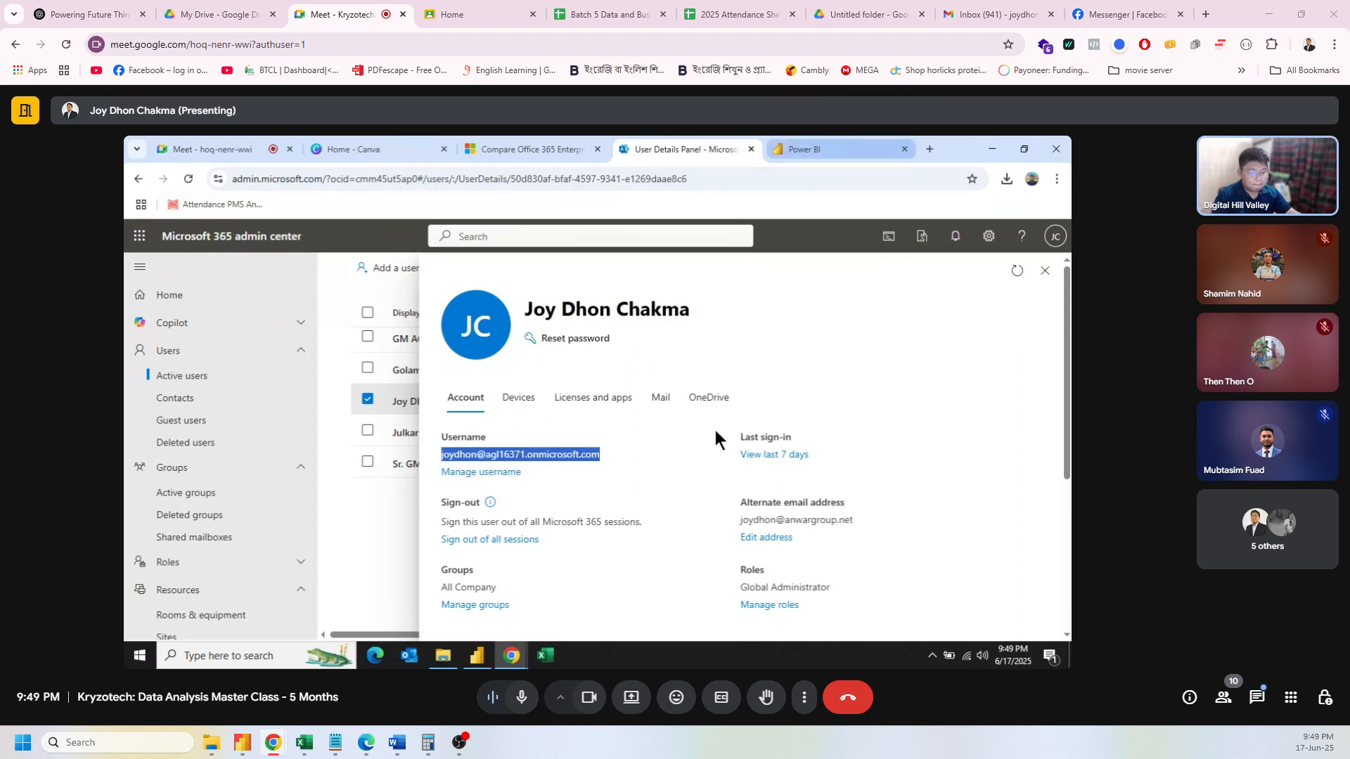
pyautogui.click(485, 656)
pyautogui.click(573, 343)
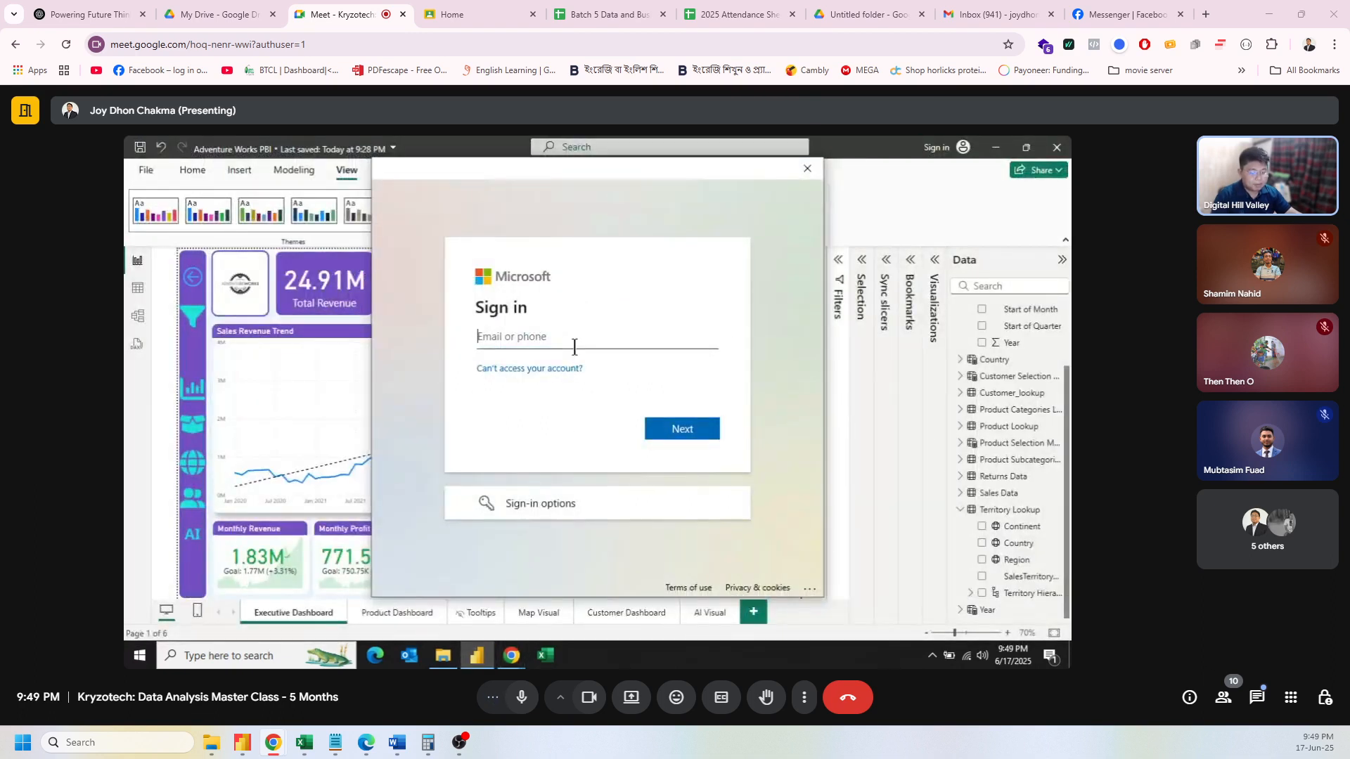
# Step: Sign in with the pasted admin username and a password, then close the window after the incorrect-password error
pyautogui.hotkey('ctrl', 'v')
pyautogui.click(703, 435)
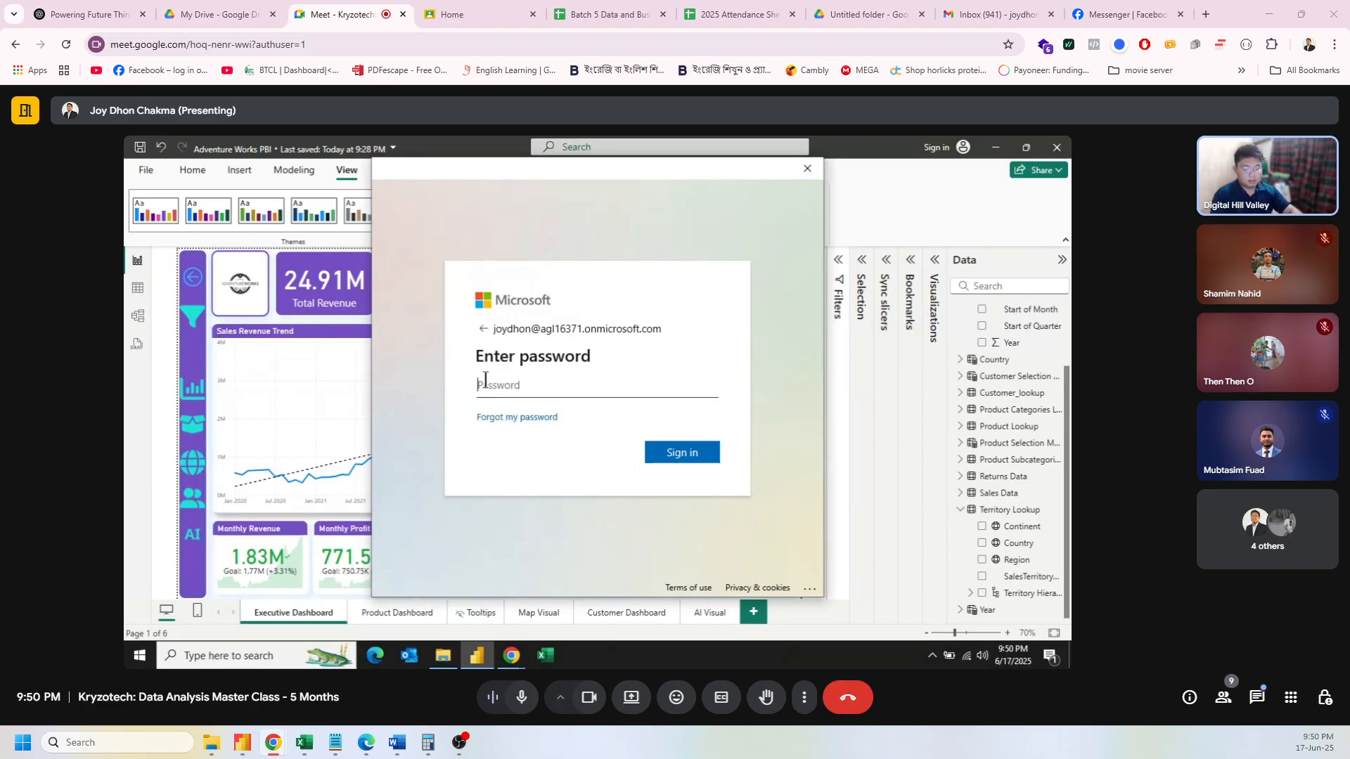
pyautogui.write('a')
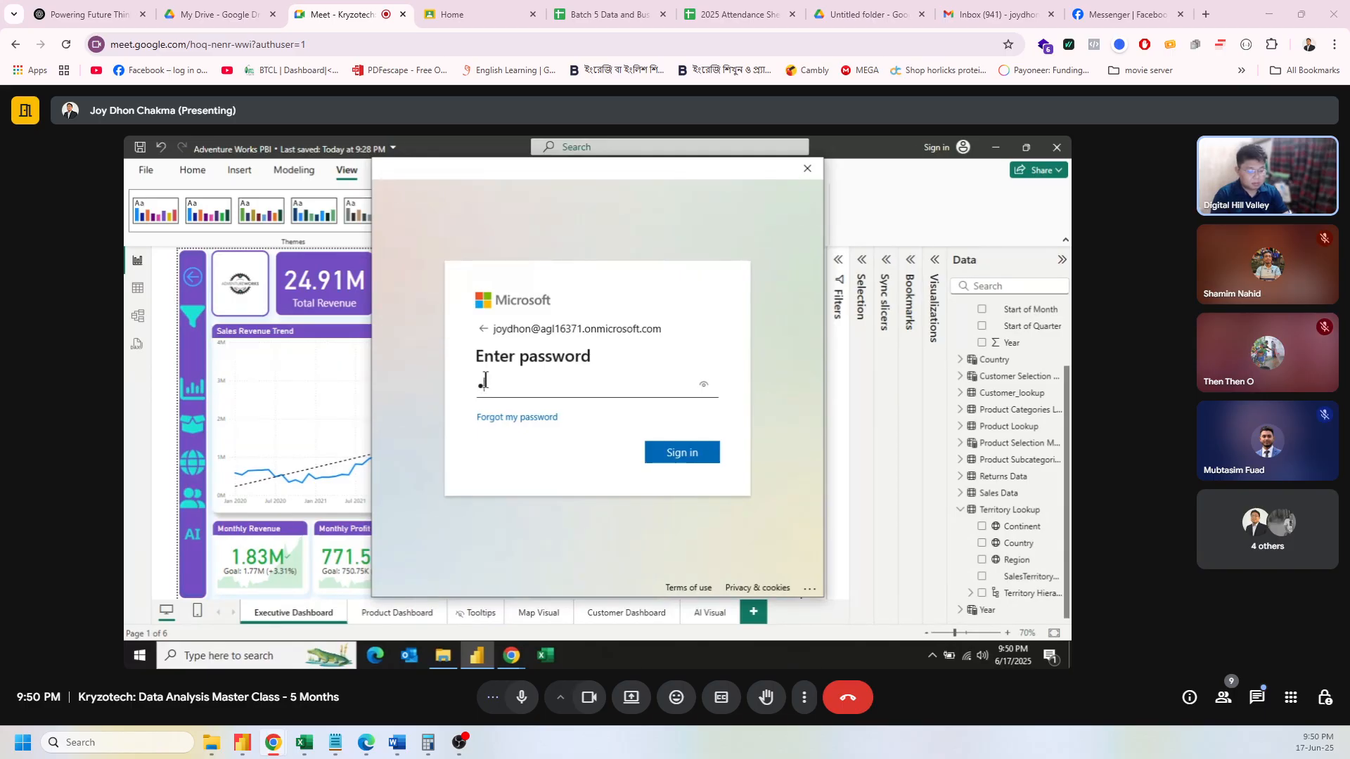
pyautogui.write('bcdef')
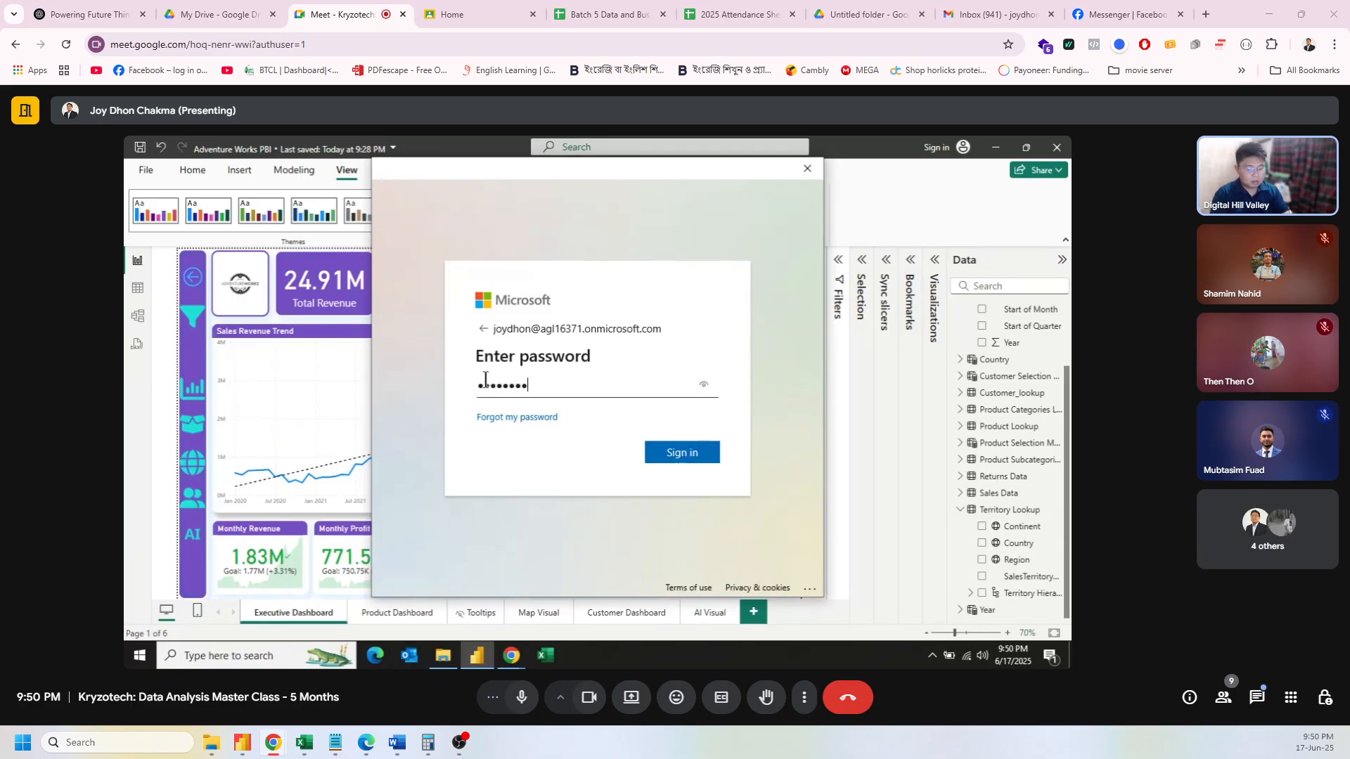
pyautogui.write('ghijklm')
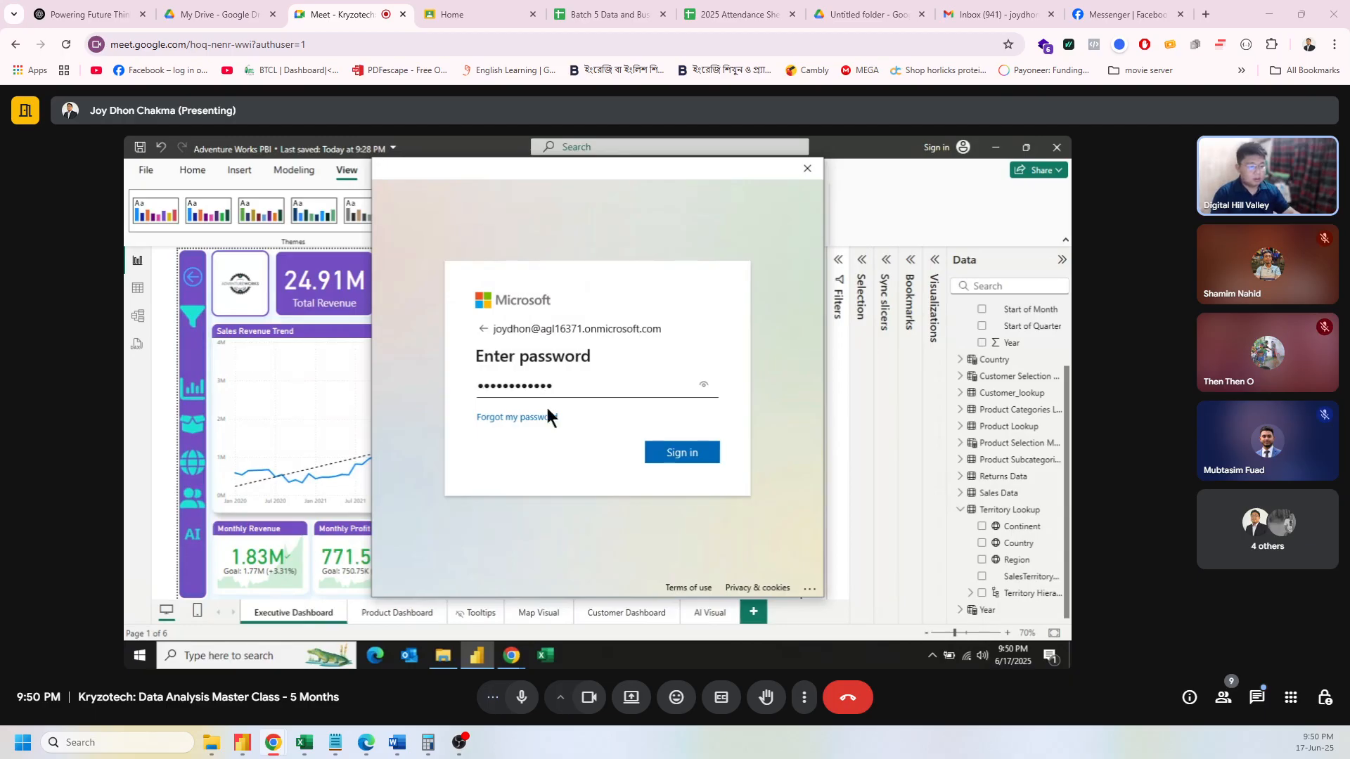
pyautogui.click(668, 457)
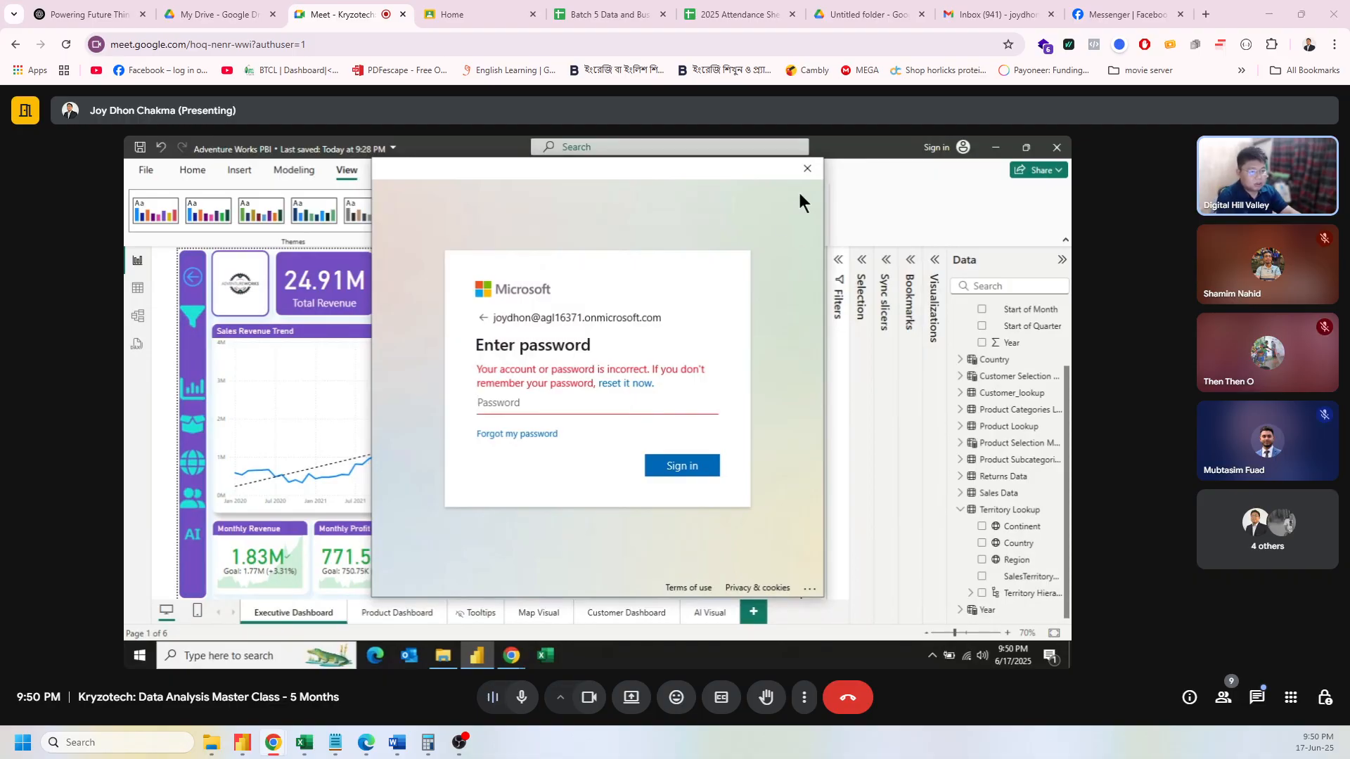
pyautogui.click(806, 168)
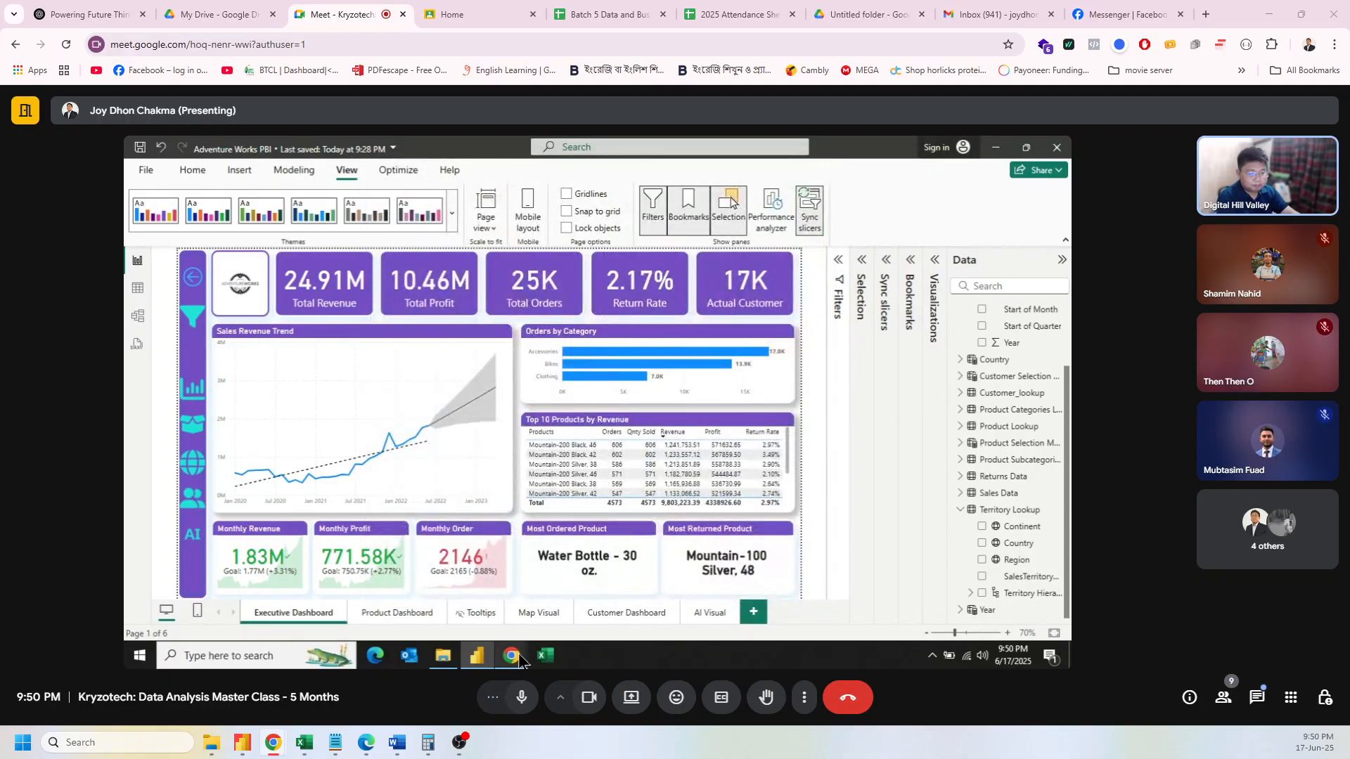
pyautogui.moveTo(517, 658)
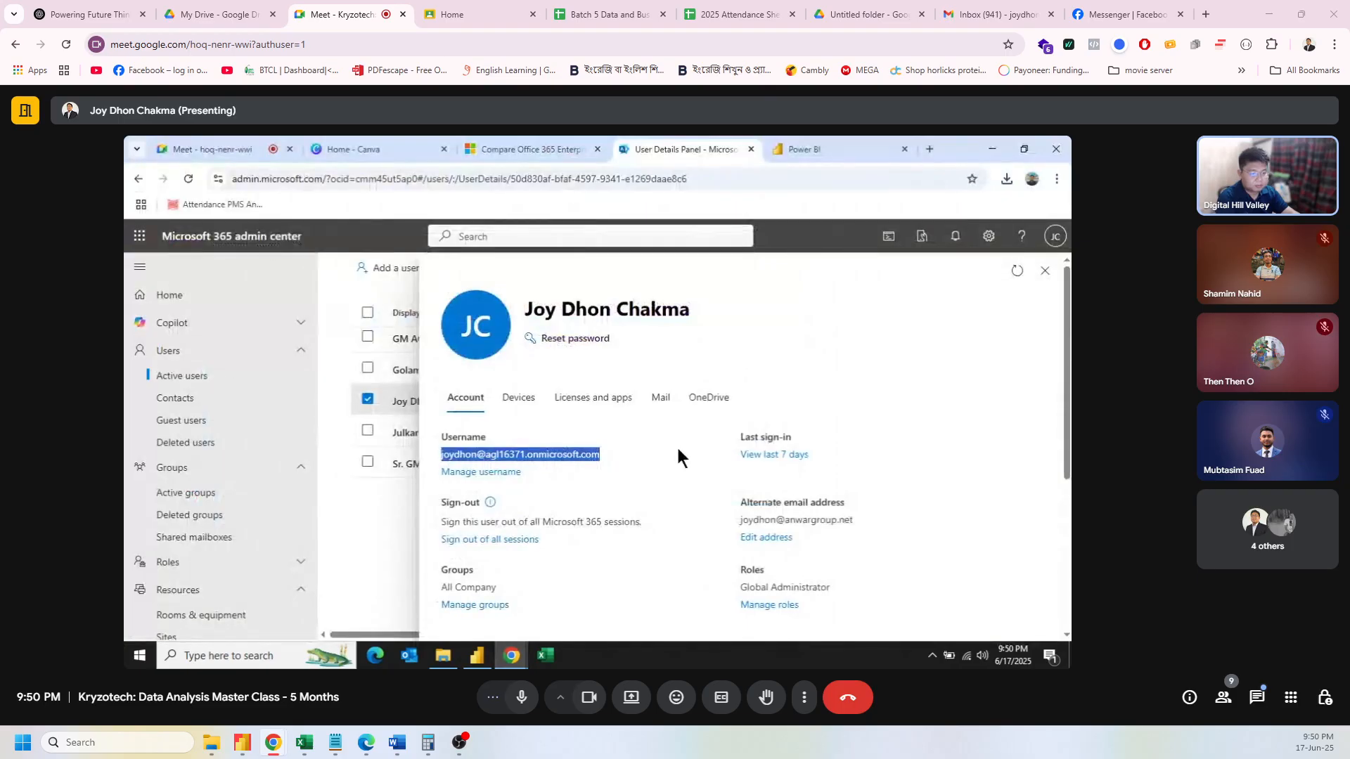
pyautogui.click(386, 517)
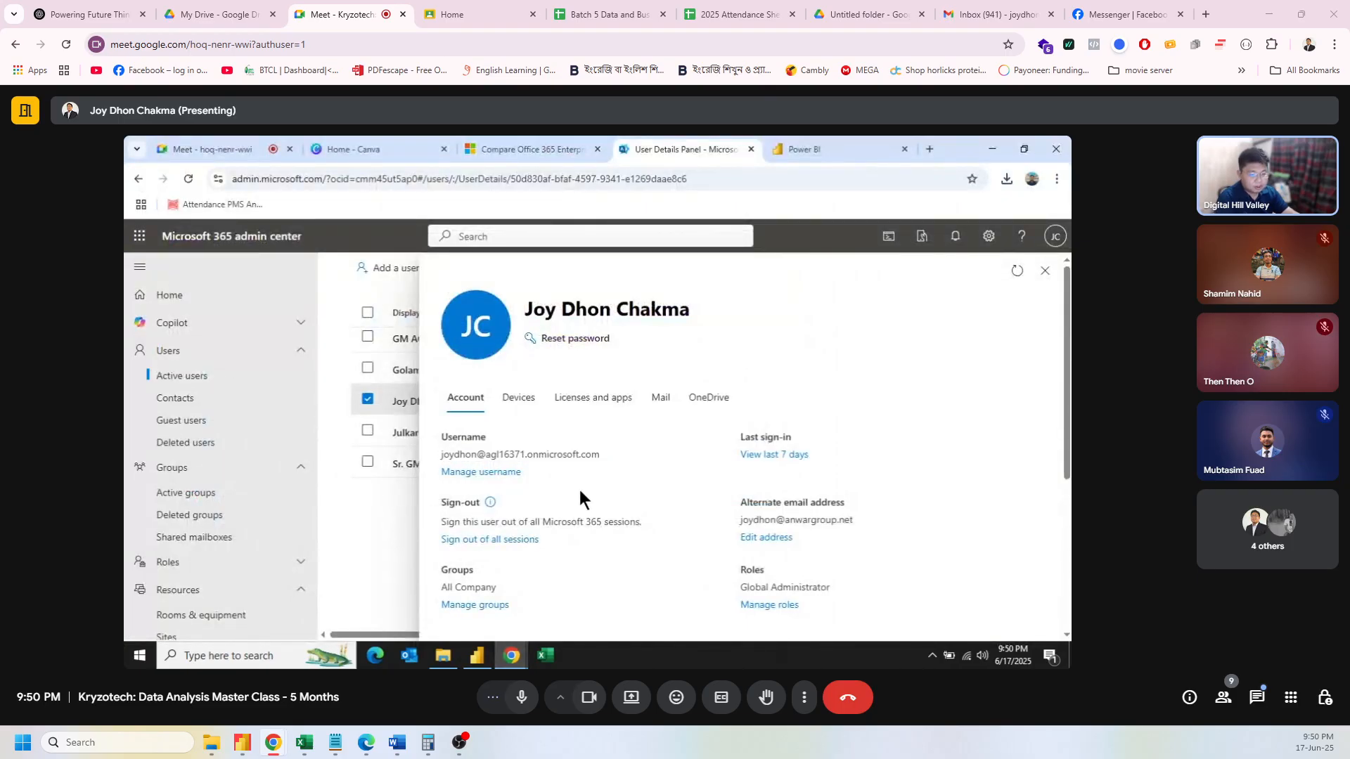
pyautogui.scroll(-3, 609, 517)
pyautogui.scroll(1, 611, 517)
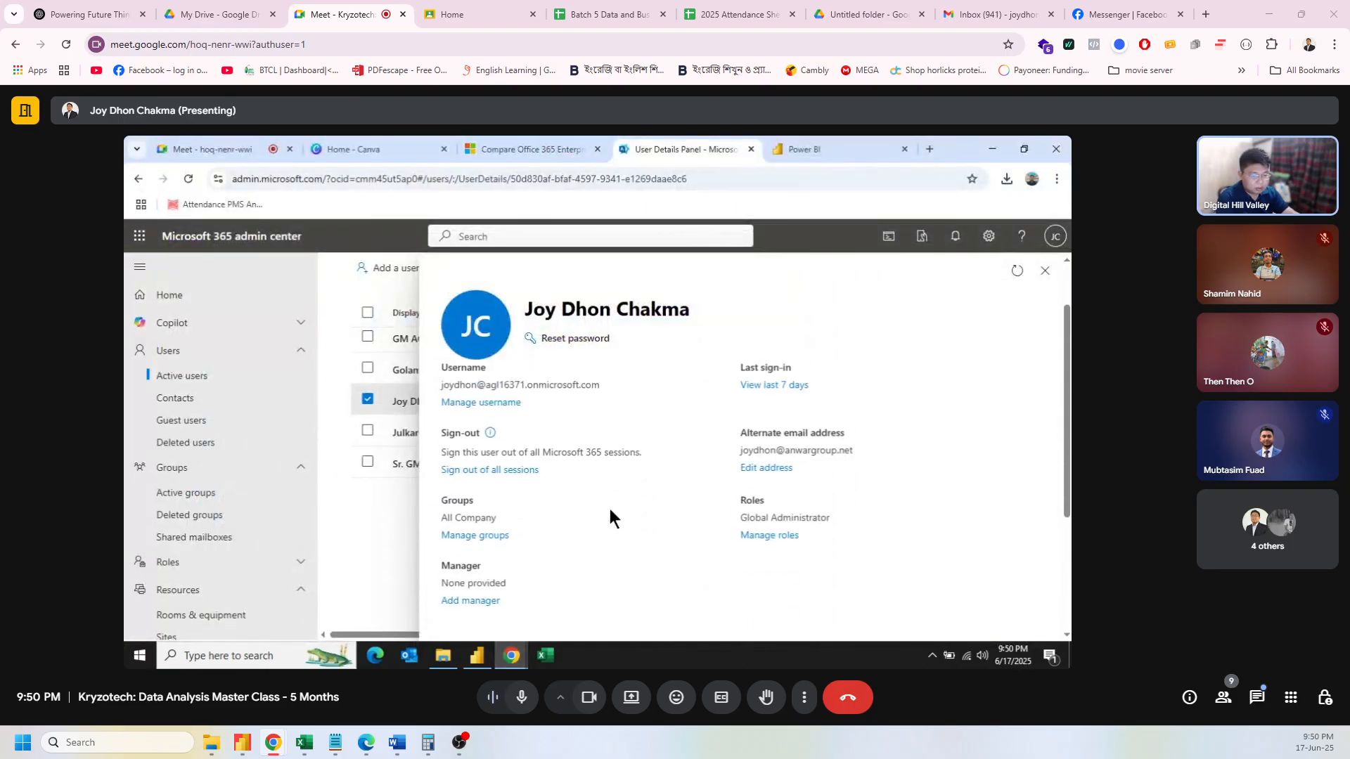
pyautogui.scroll(-2, 619, 524)
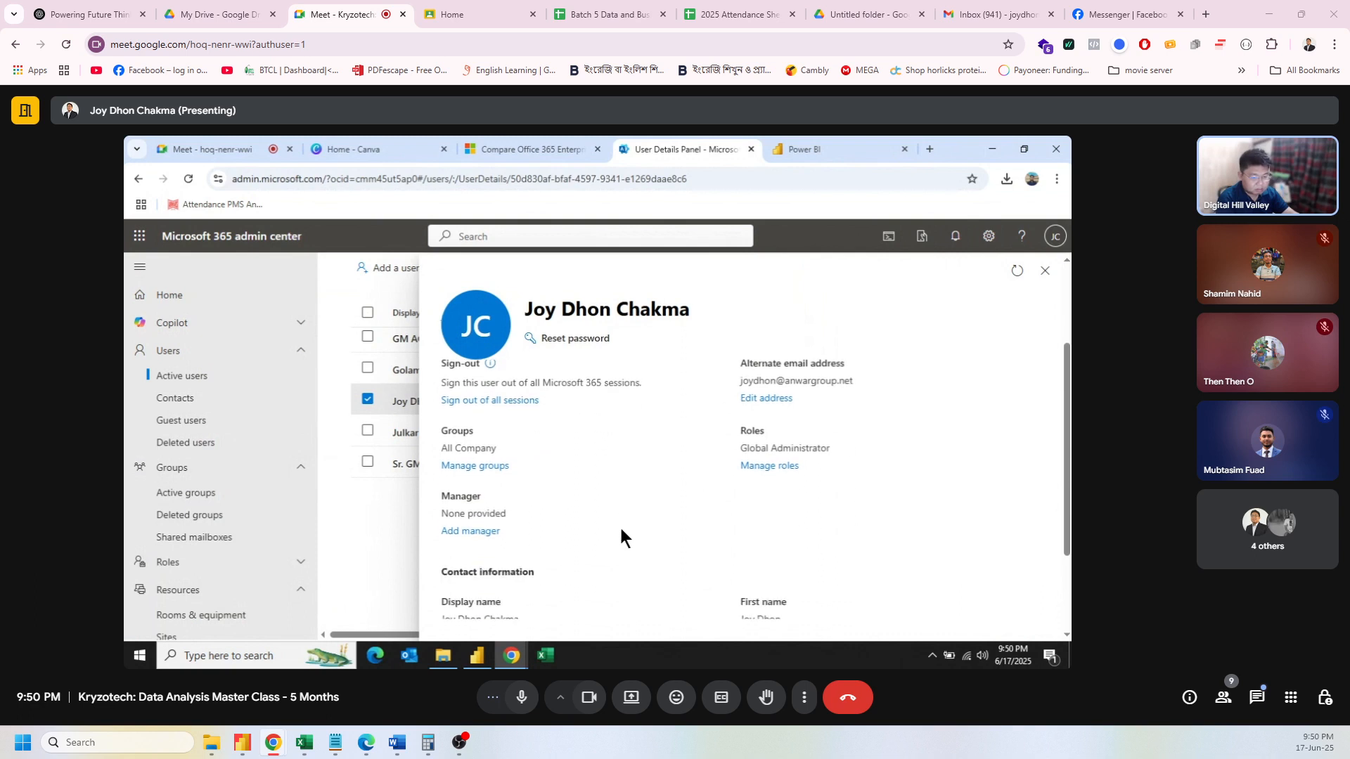
pyautogui.scroll(-1, 621, 539)
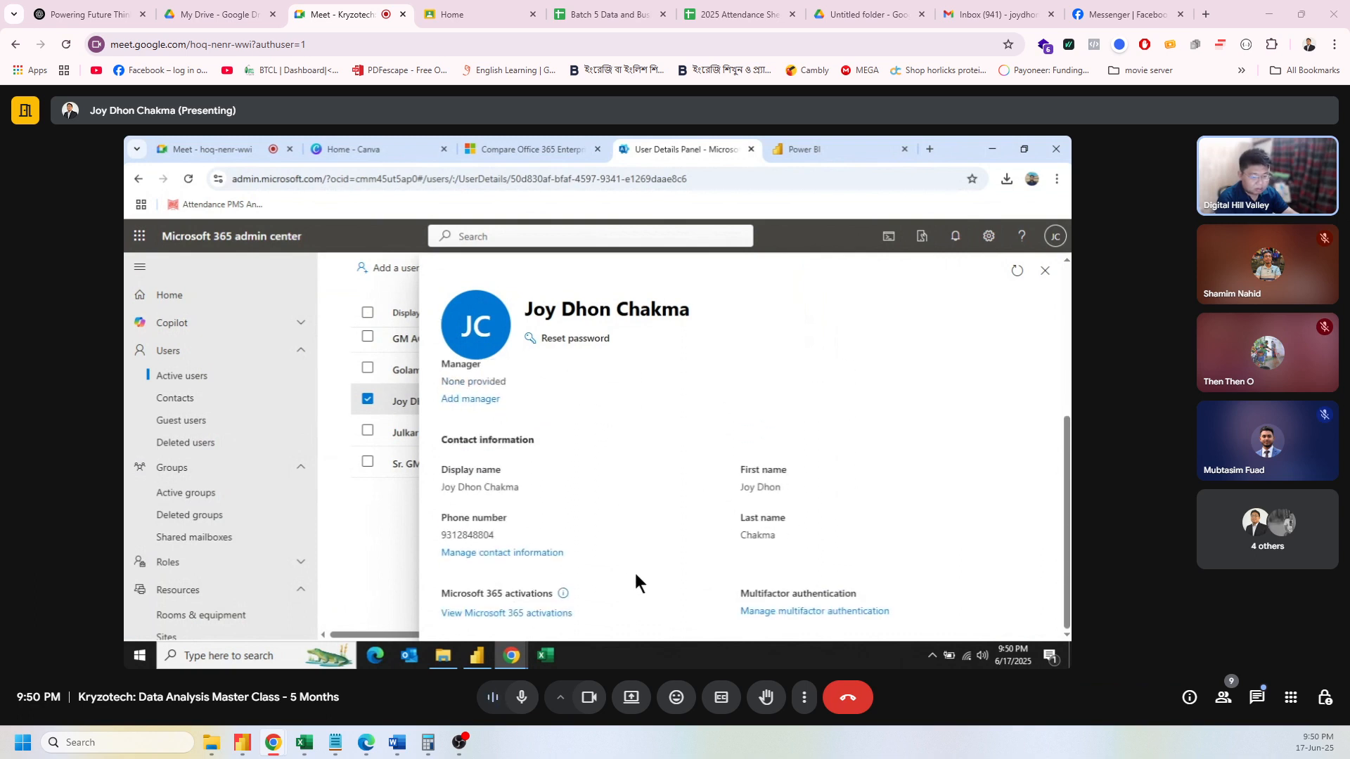
pyautogui.scroll(5, 636, 577)
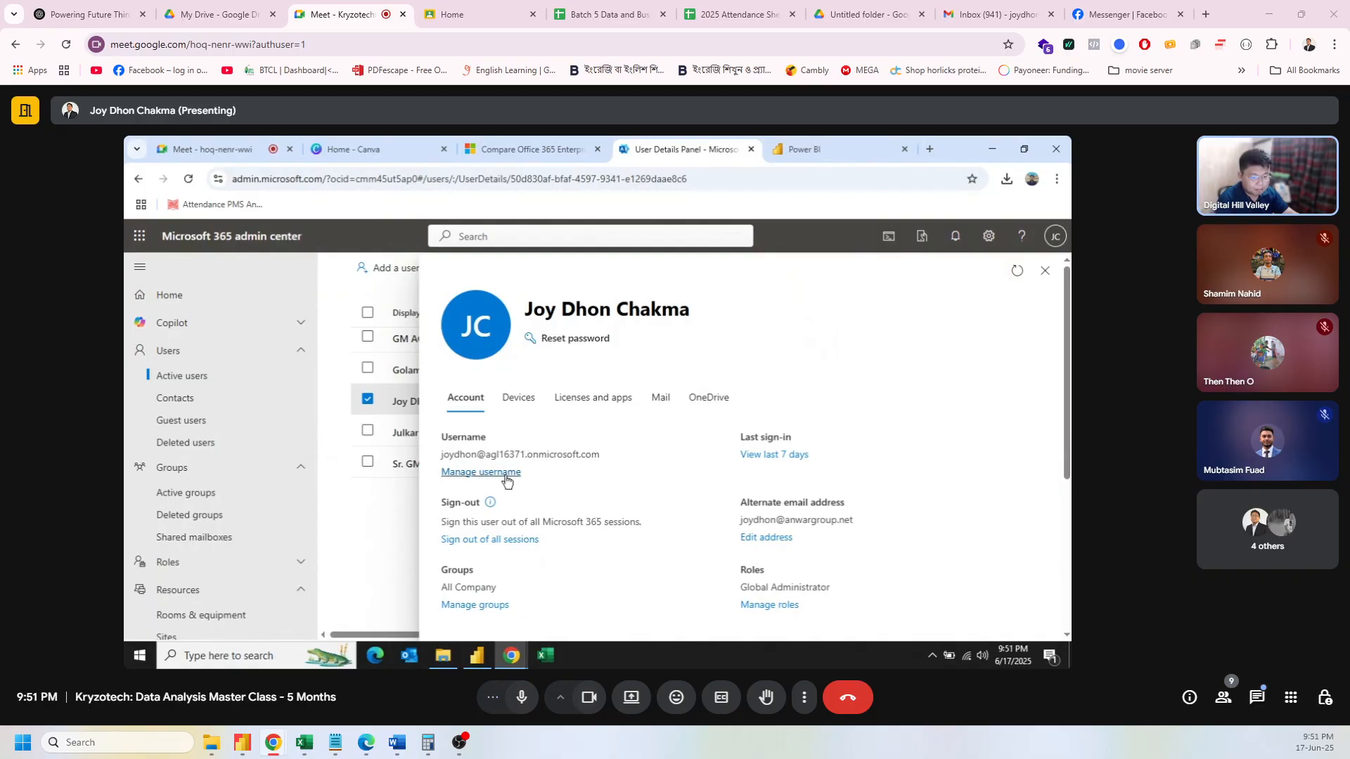
pyautogui.click(506, 472)
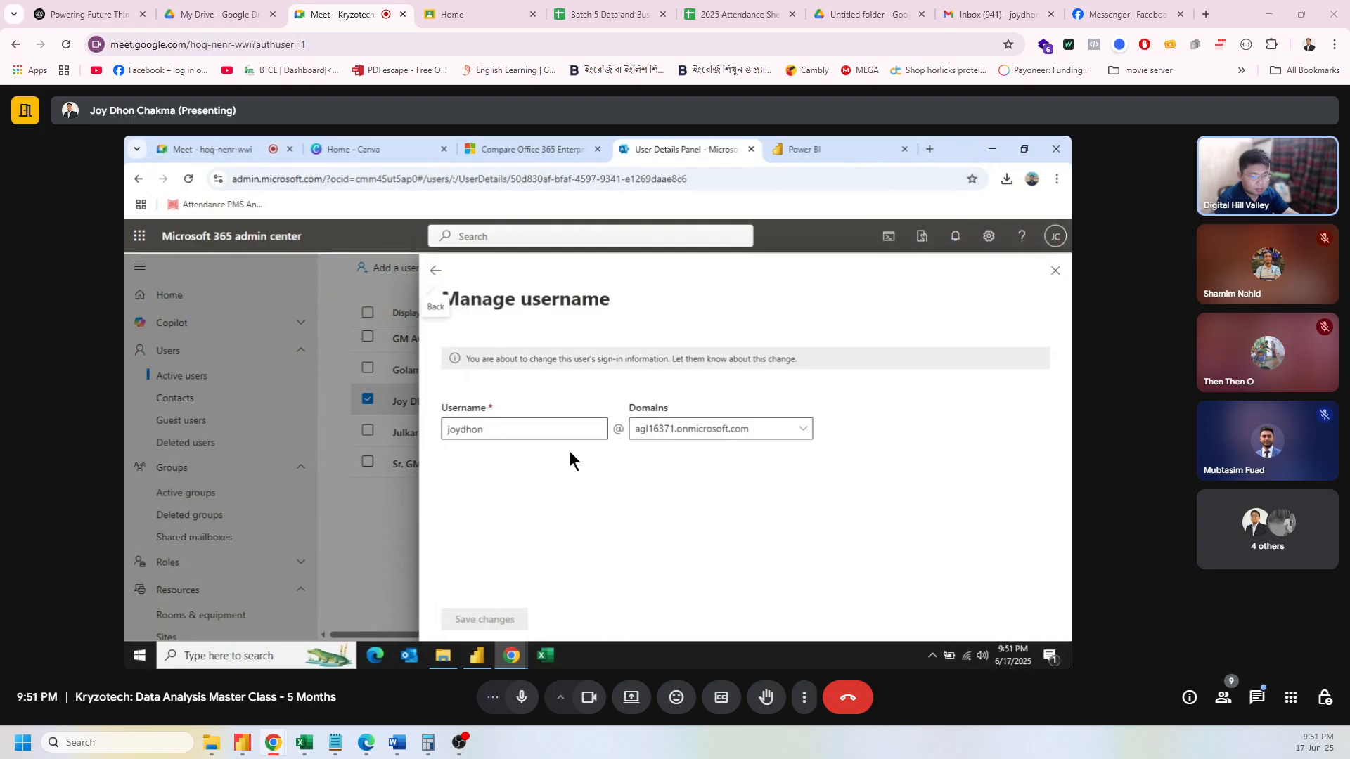
pyautogui.click(435, 270)
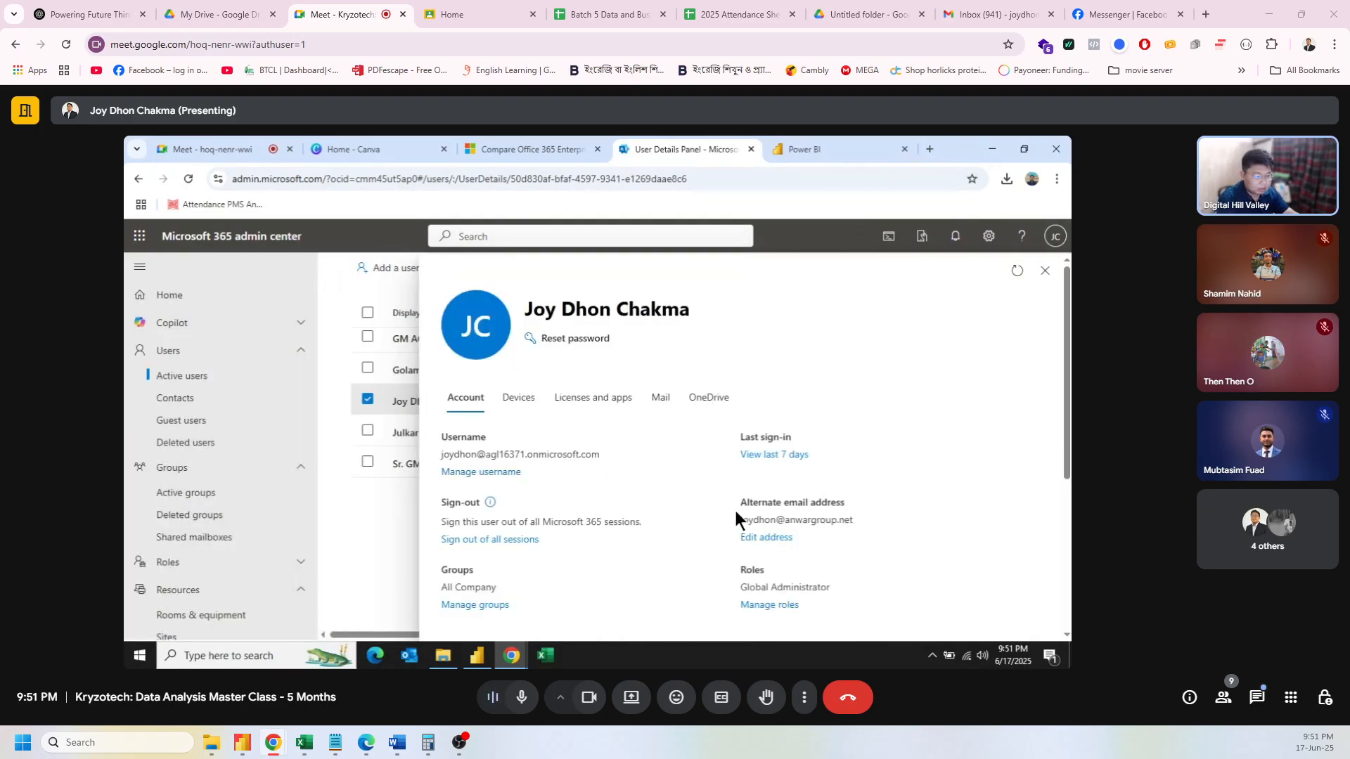
pyautogui.scroll(-2, 735, 548)
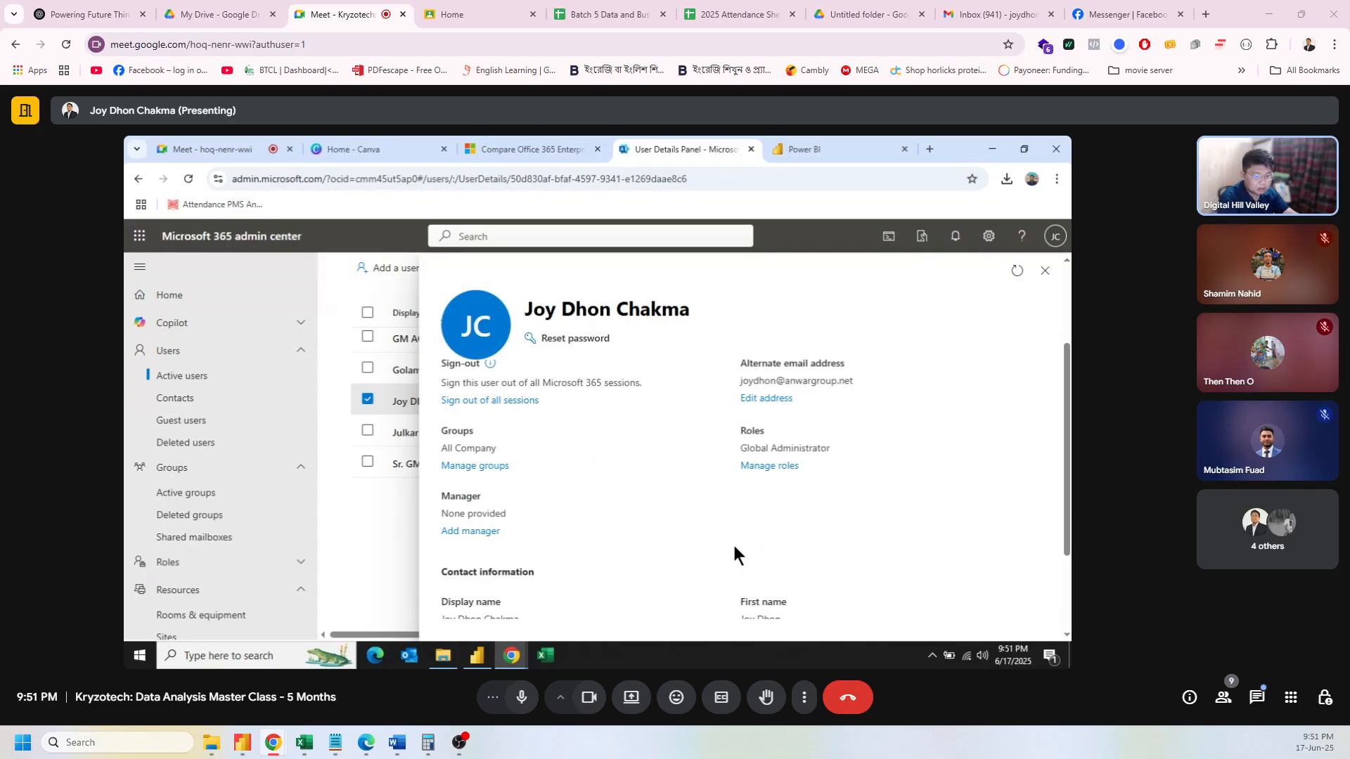
pyautogui.scroll(-2, 735, 554)
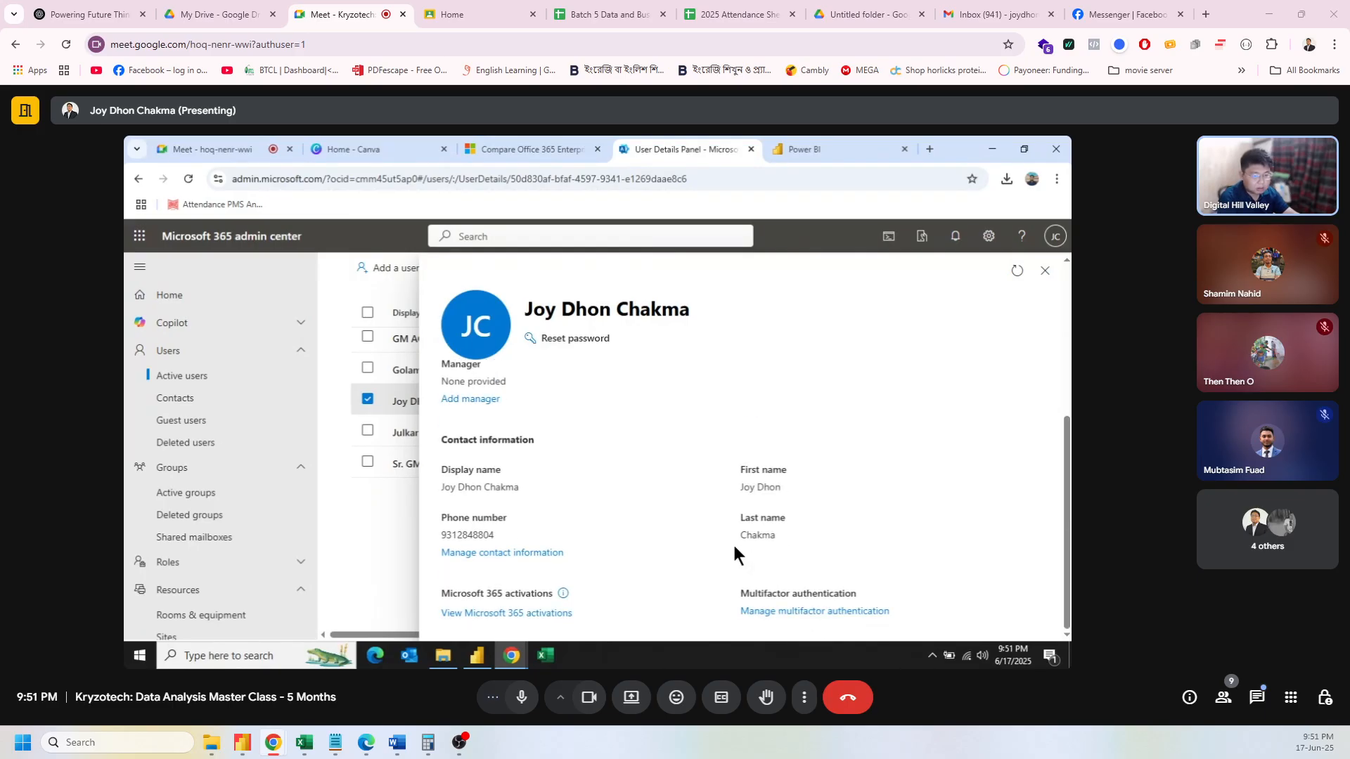
pyautogui.scroll(2, 614, 529)
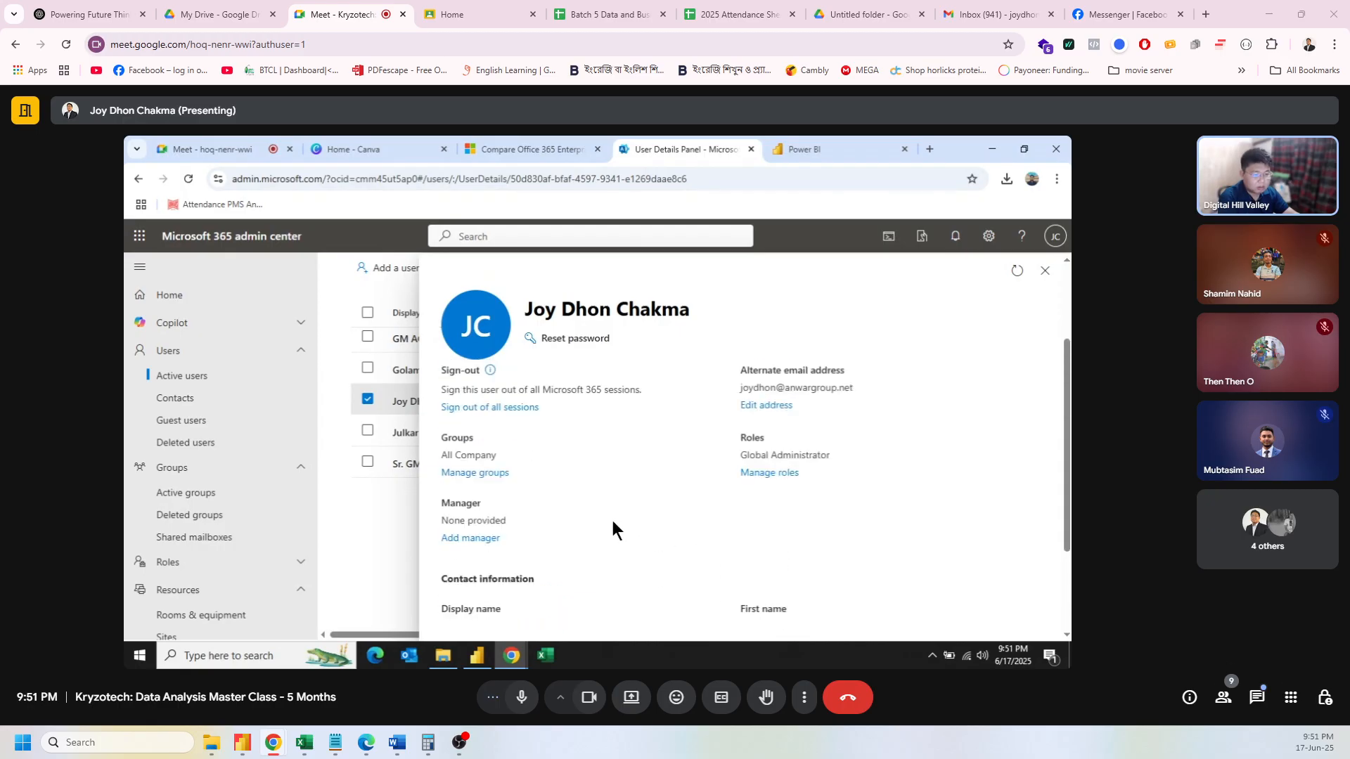
pyautogui.scroll(2, 611, 529)
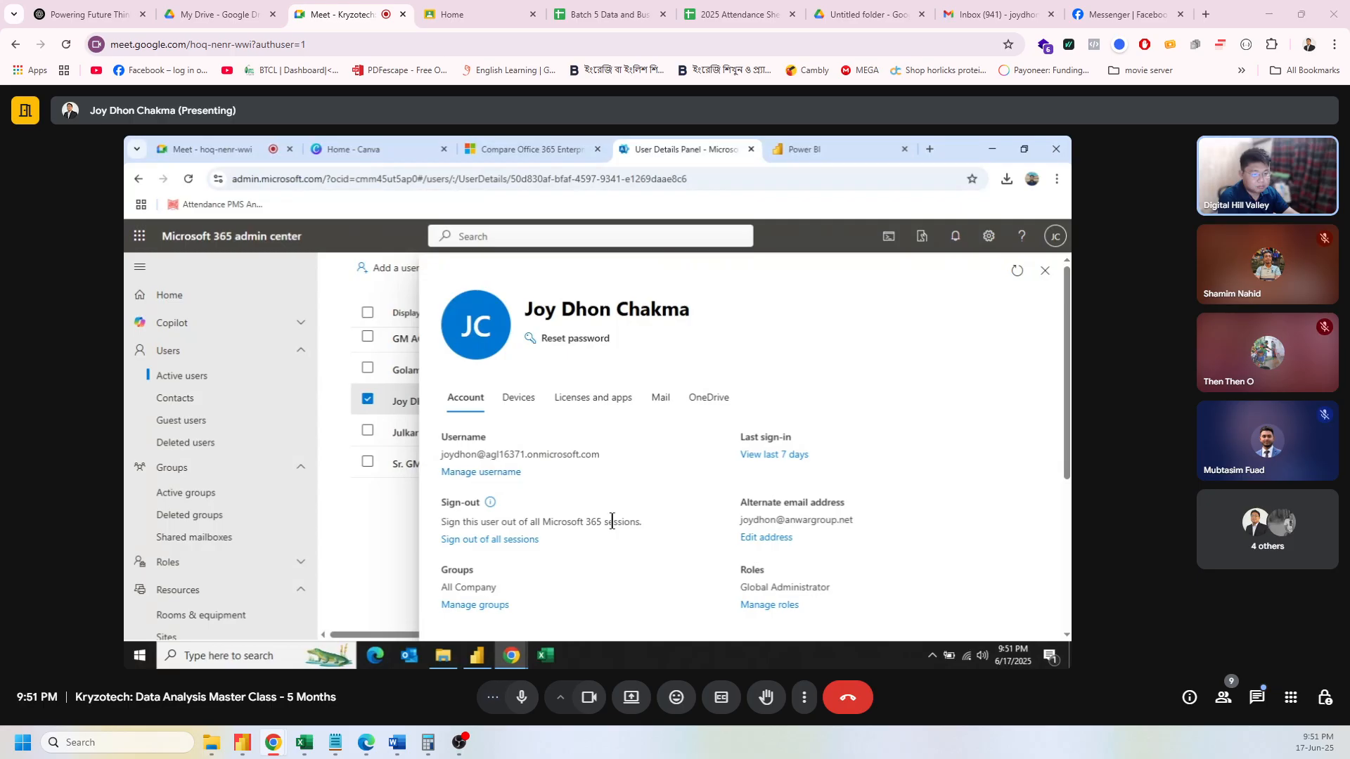
pyautogui.click(519, 398)
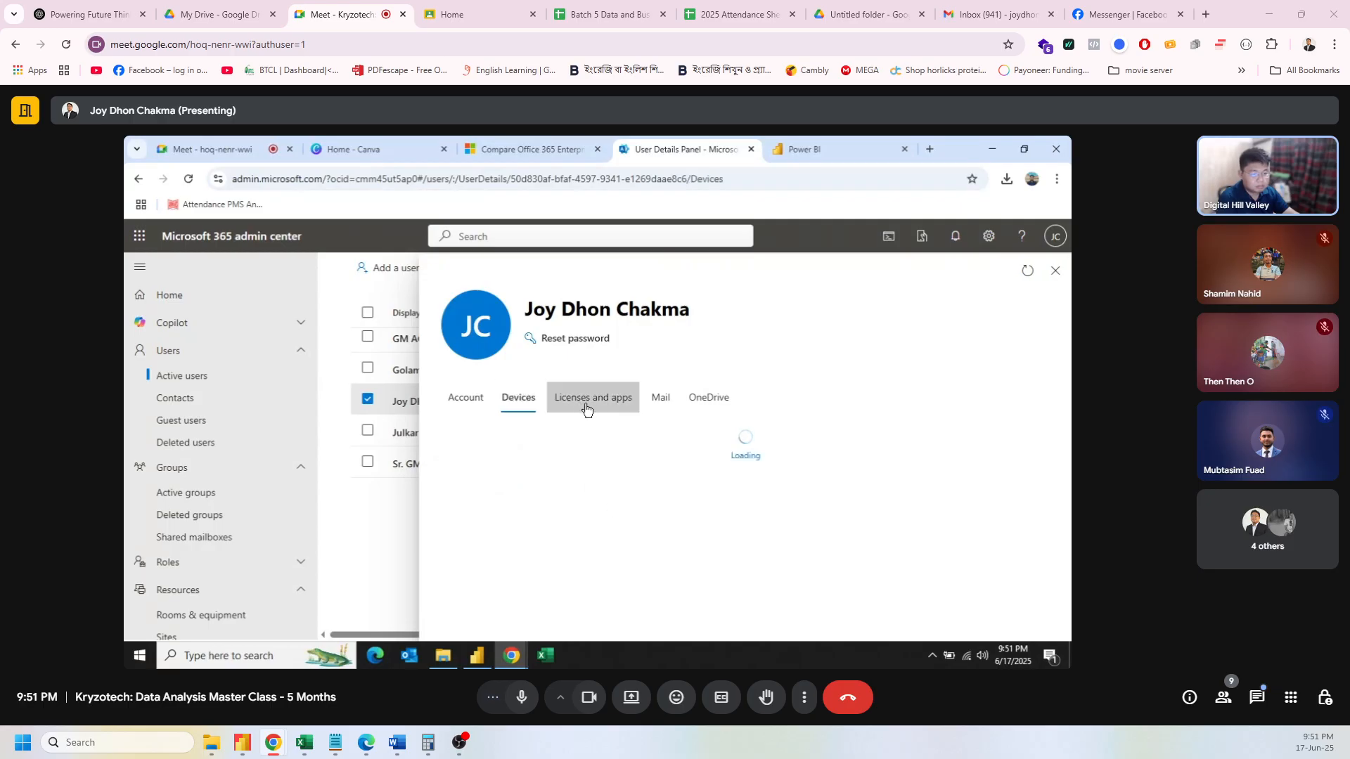
pyautogui.click(660, 408)
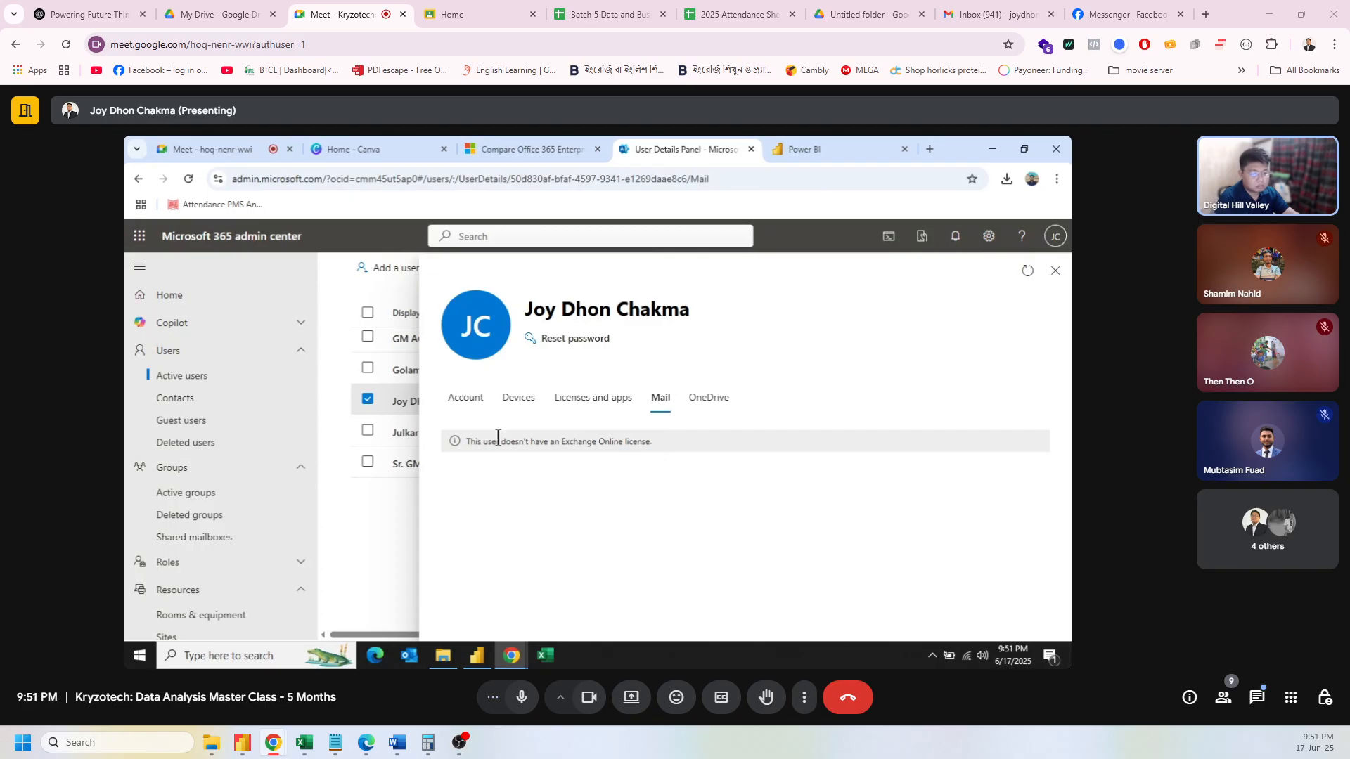
pyautogui.click(470, 399)
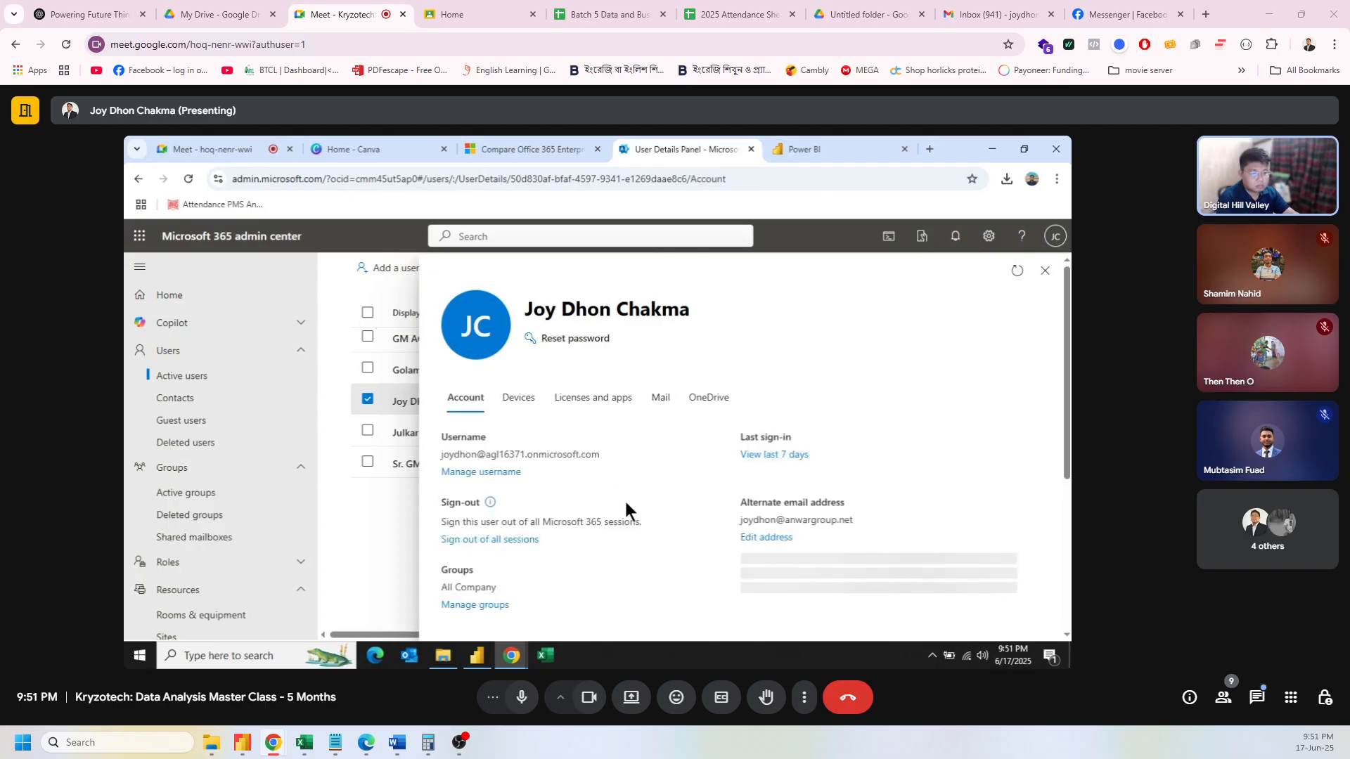
# Step: Sign in from Power BI Desktop with the saved work account email and submit the account password
pyautogui.click(478, 655)
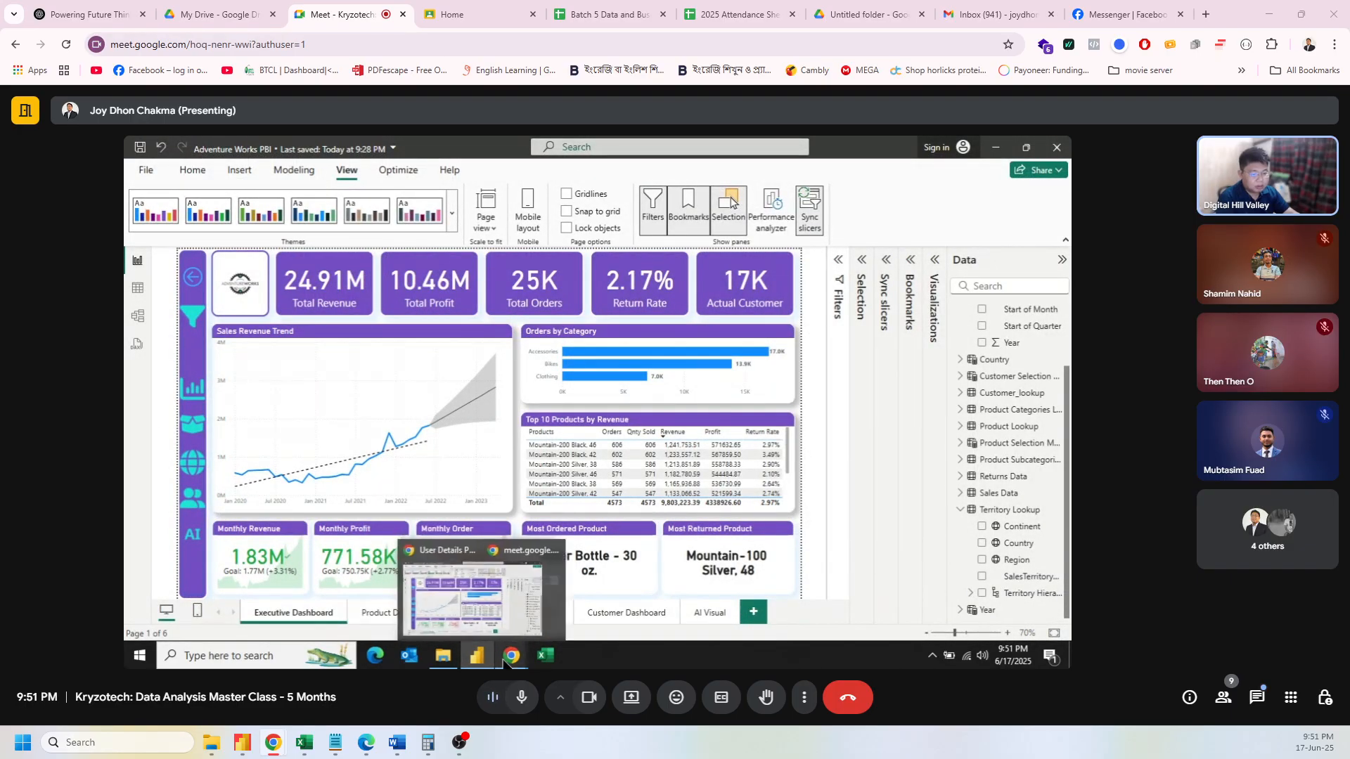
pyautogui.moveTo(505, 661)
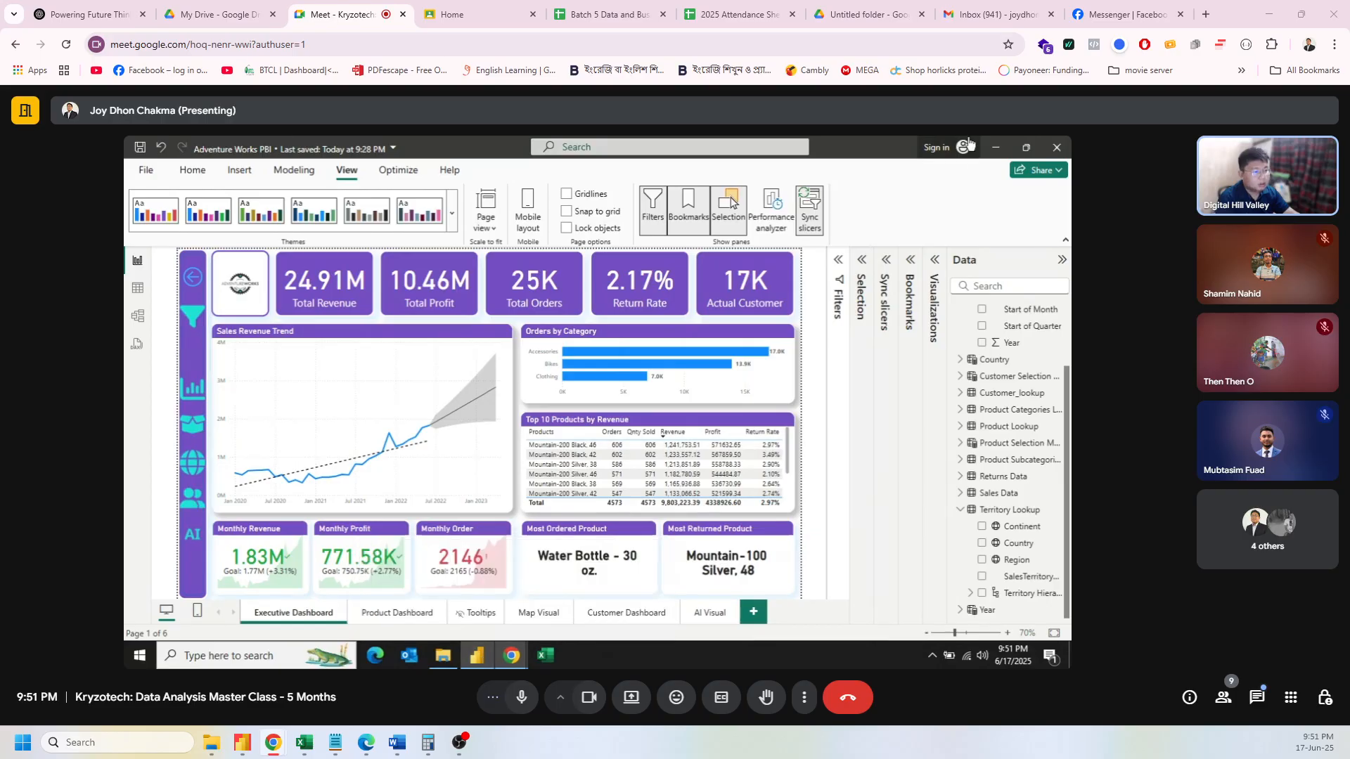
pyautogui.click(950, 149)
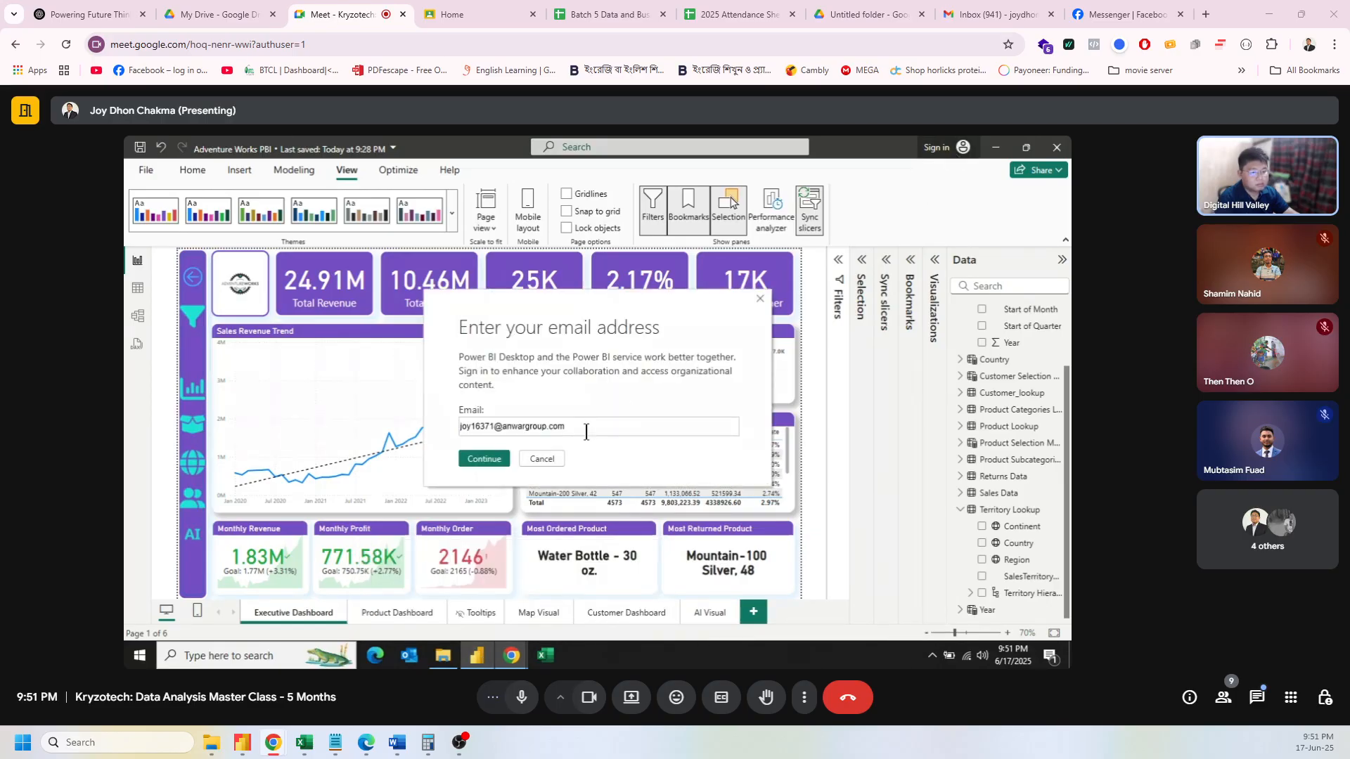
pyautogui.click(488, 457)
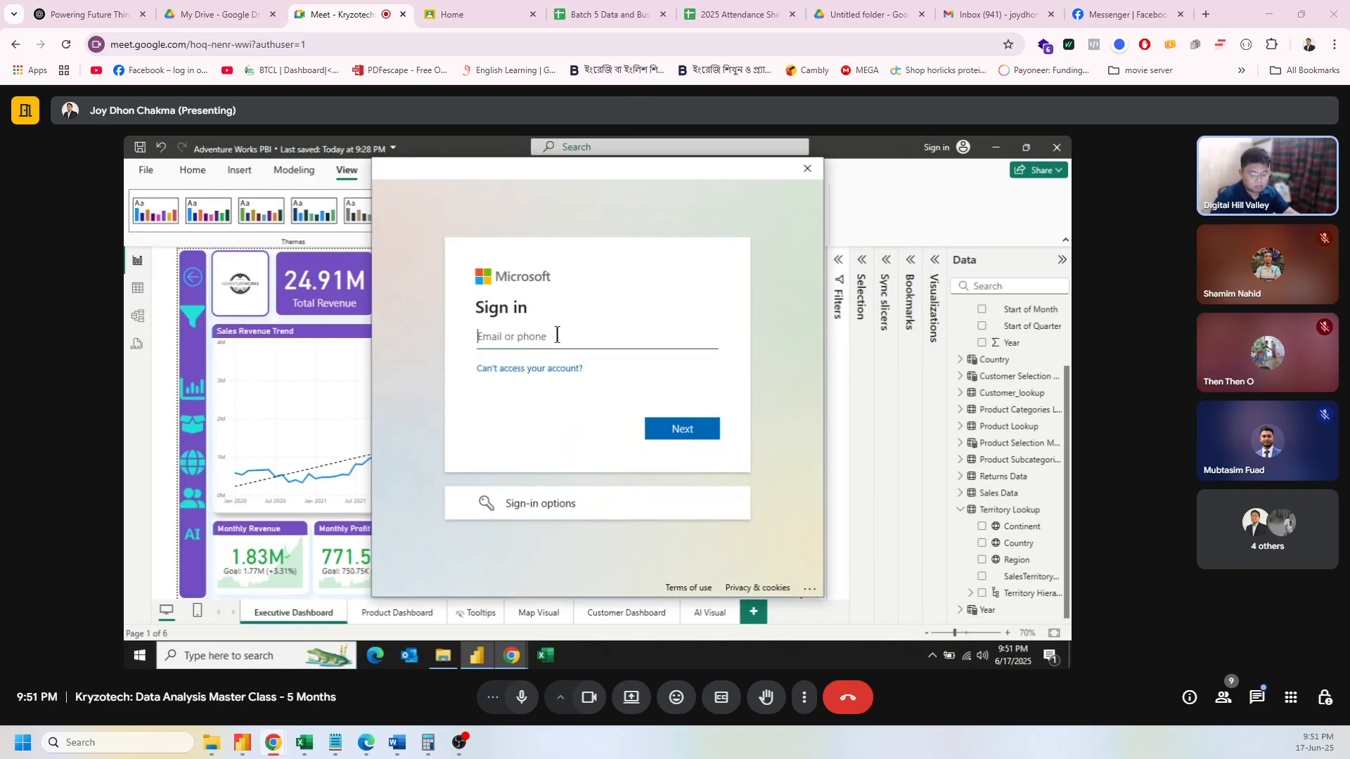
pyautogui.click(556, 336)
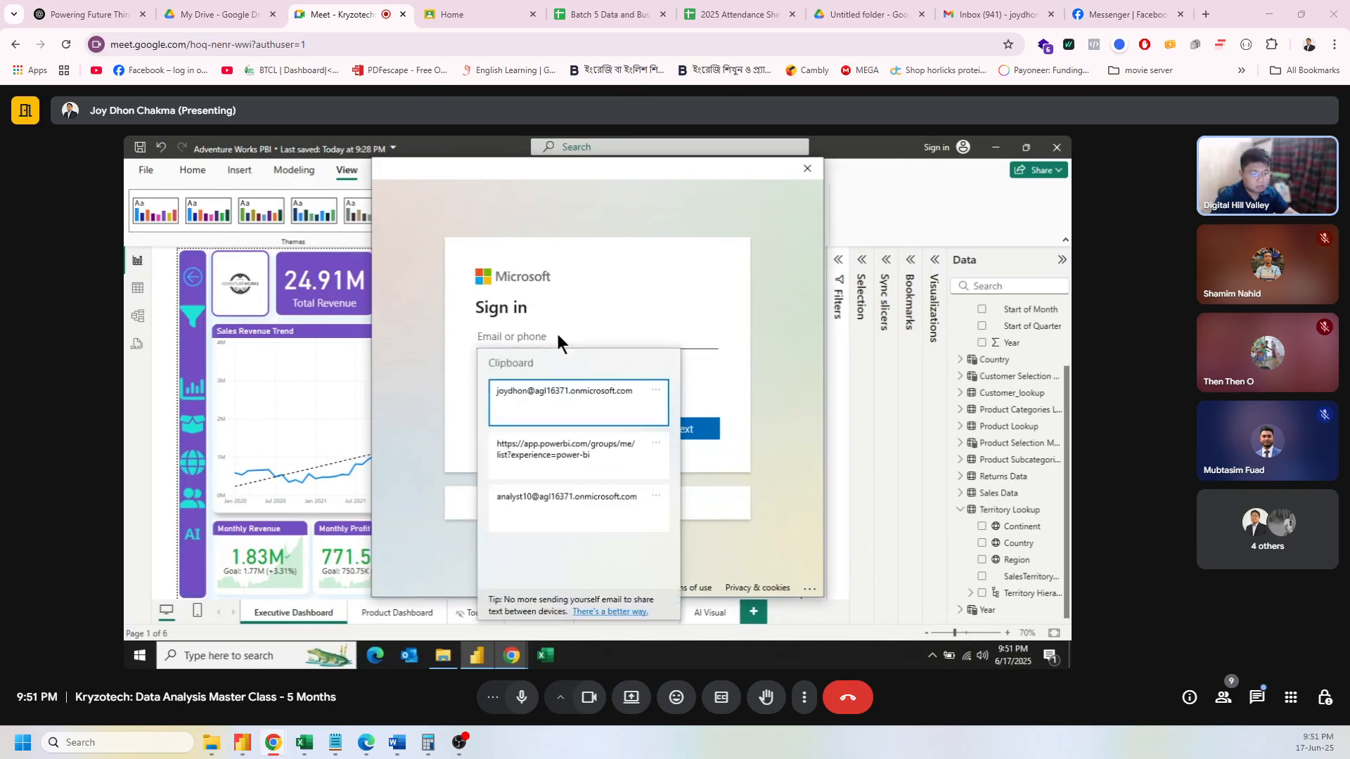
pyautogui.click(560, 391)
pyautogui.click(671, 425)
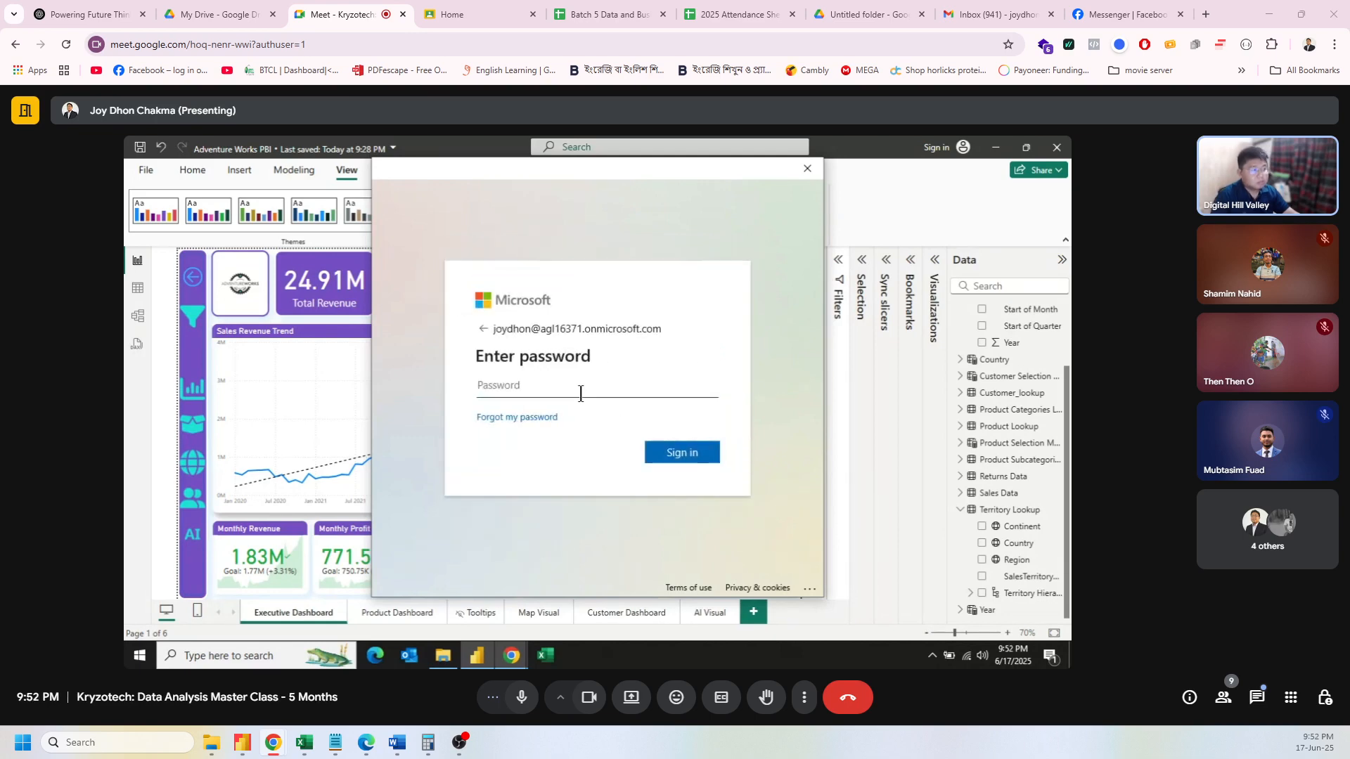
pyautogui.click(581, 394)
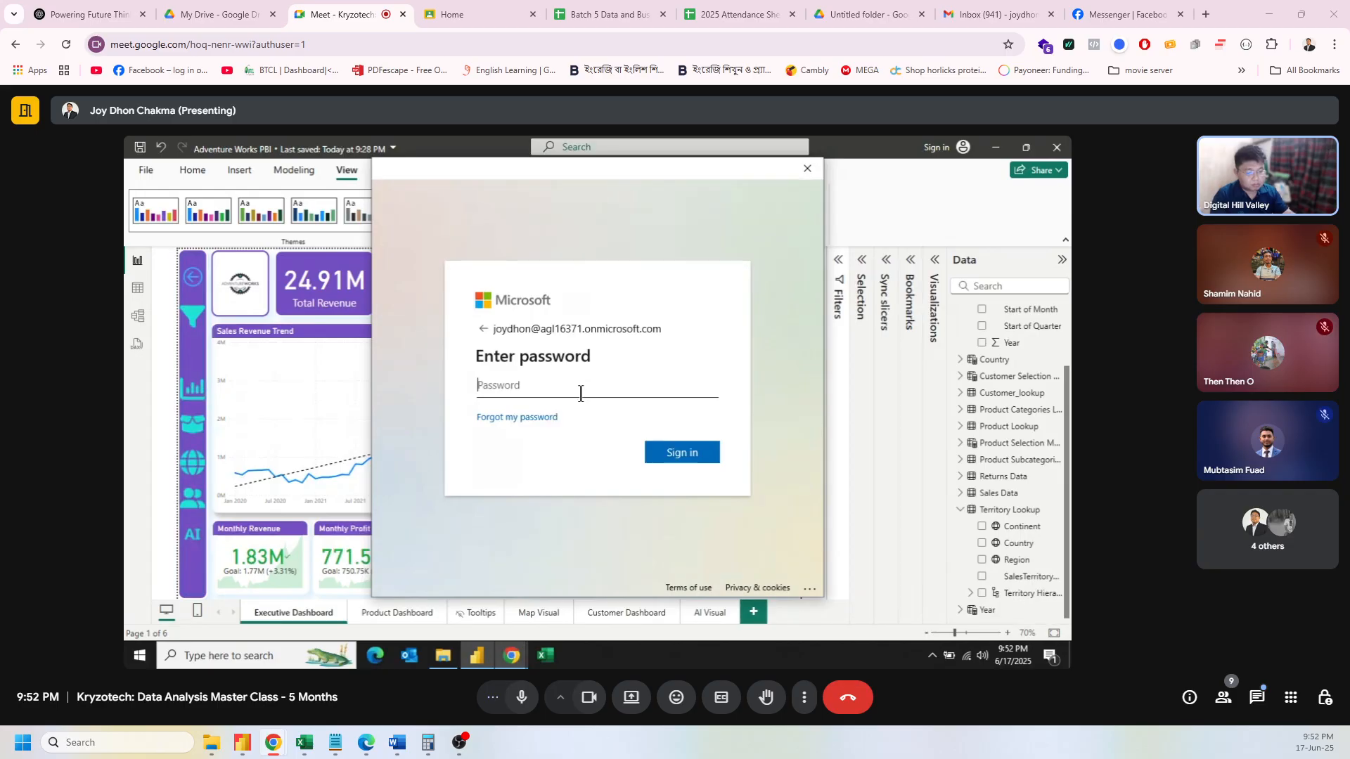
pyautogui.write('••••')
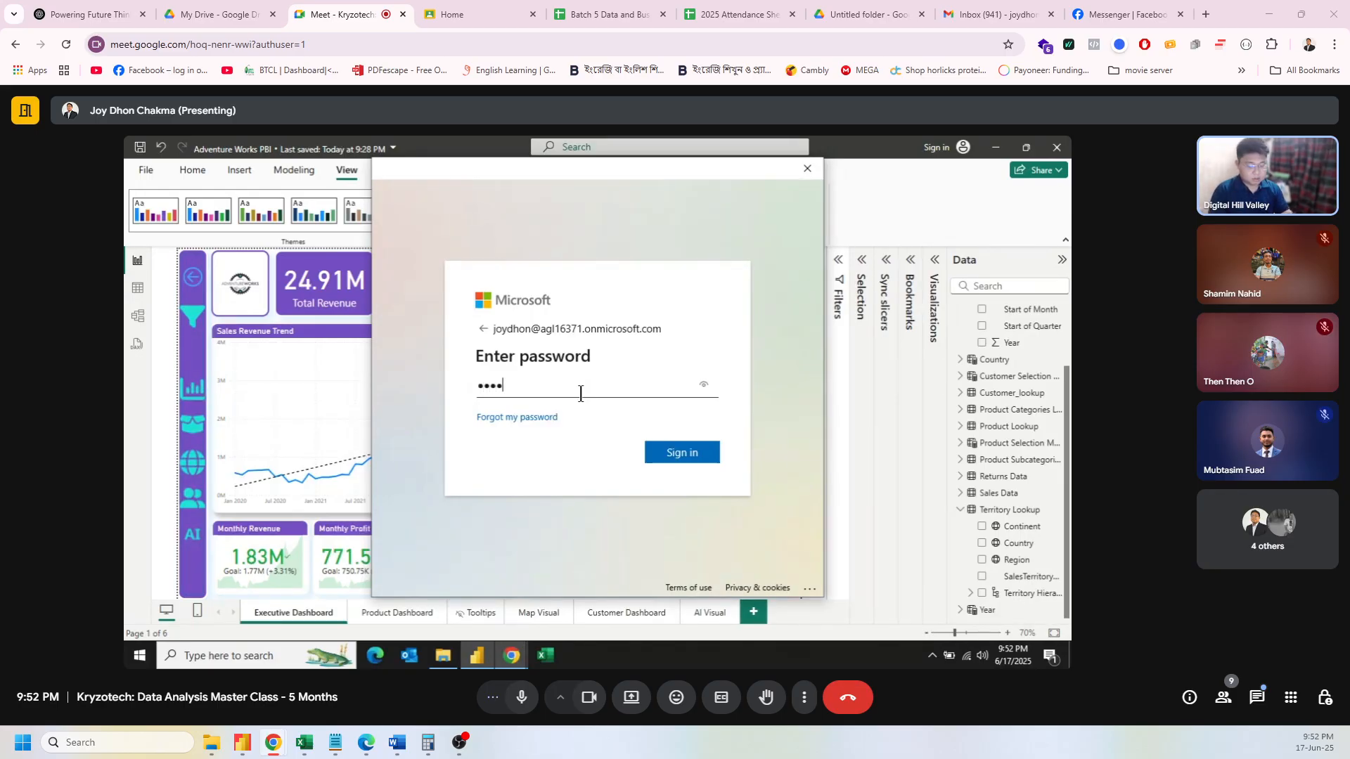
pyautogui.write('•••••••••')
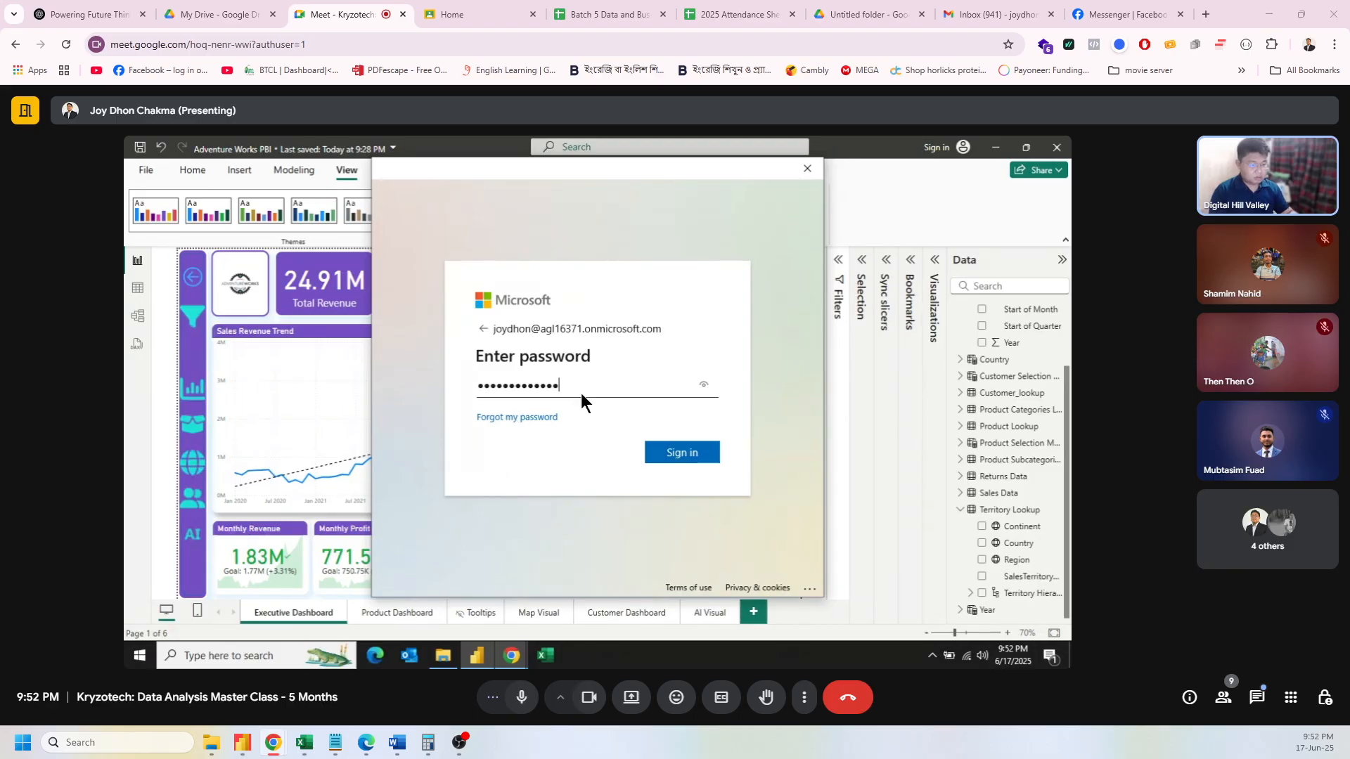
pyautogui.press('Return')
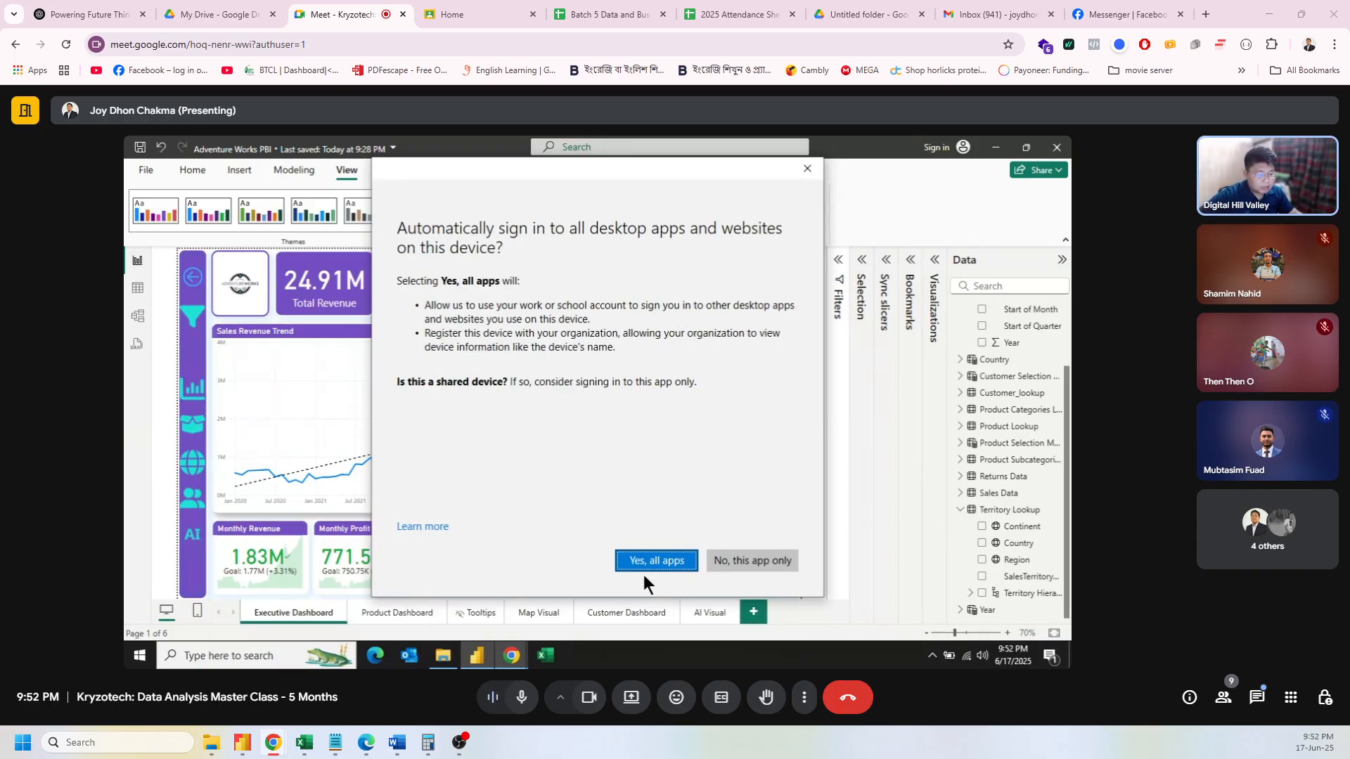
# Step: Finish signing in for this app only, check the work account, and save the Adventure Works PBI report
pyautogui.click(749, 561)
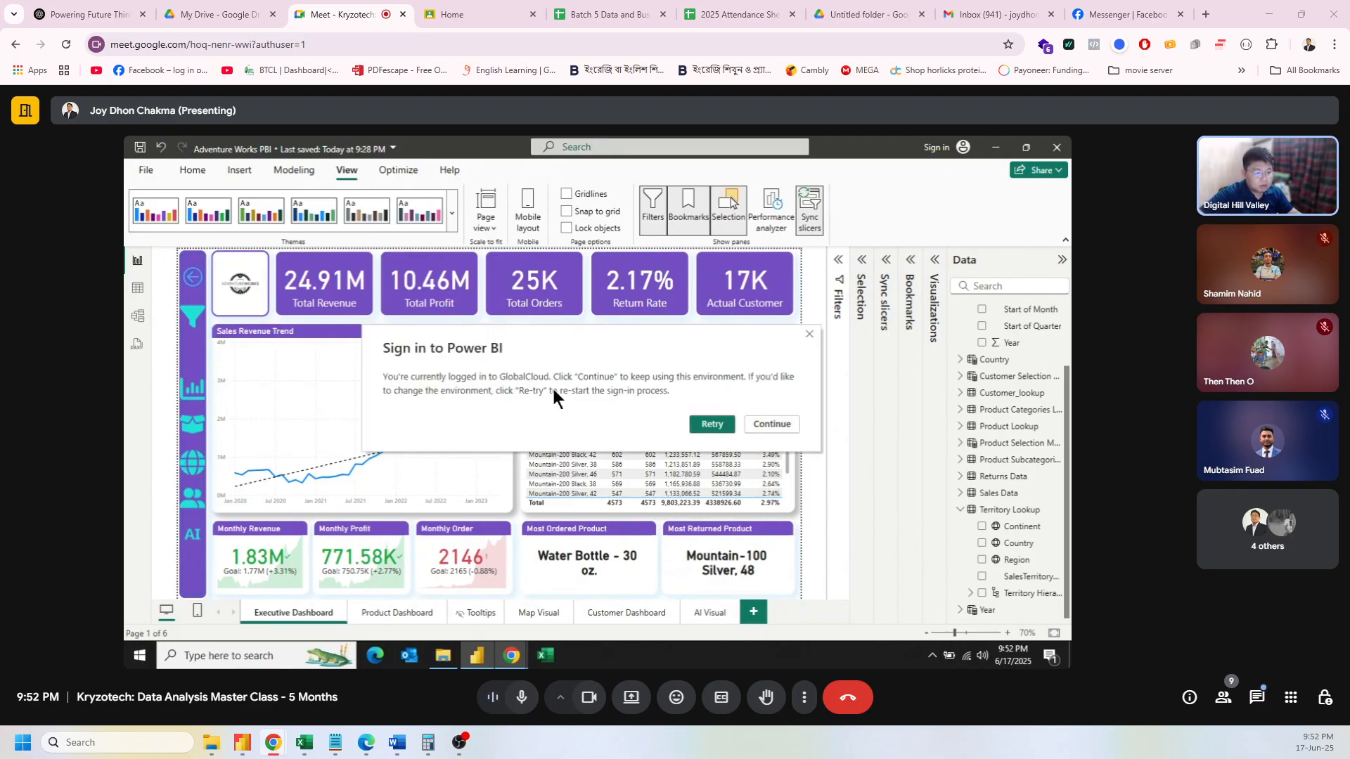
pyautogui.click(774, 424)
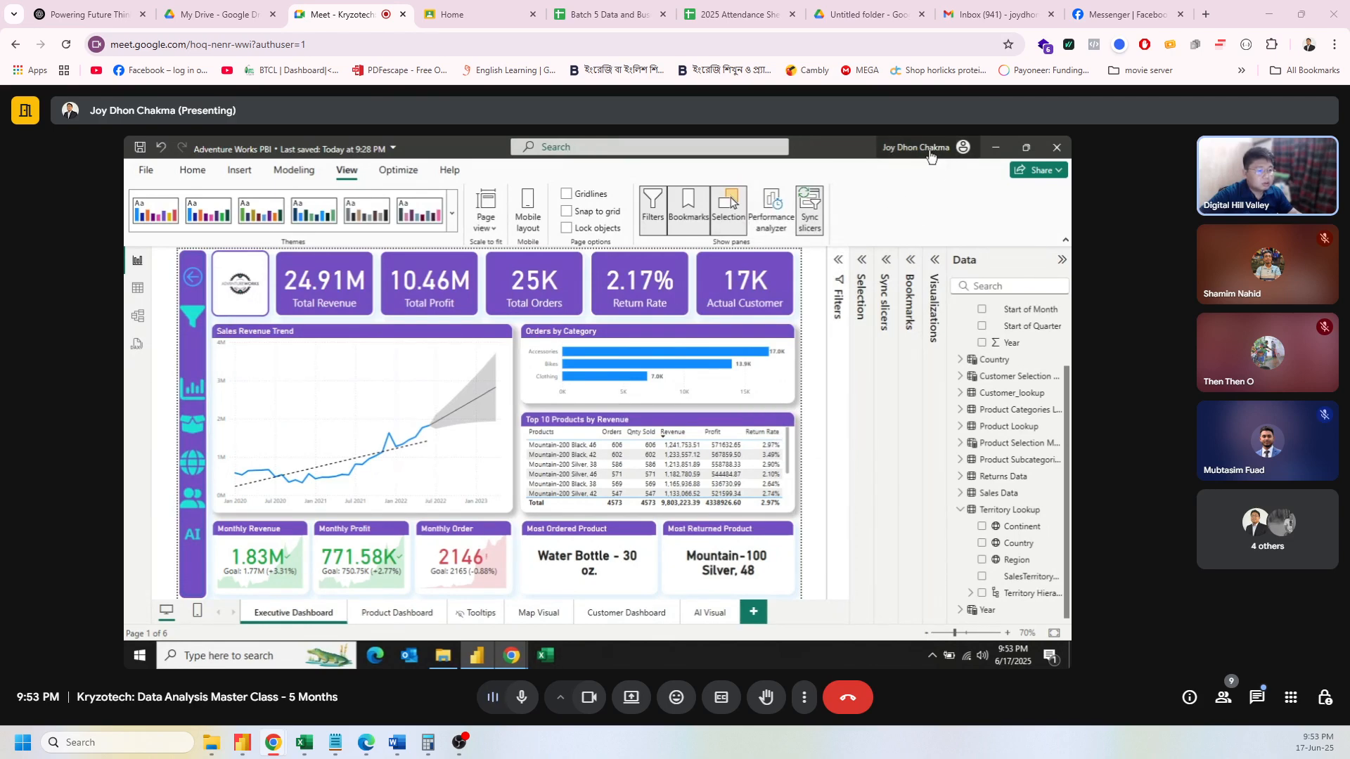
pyautogui.click(928, 149)
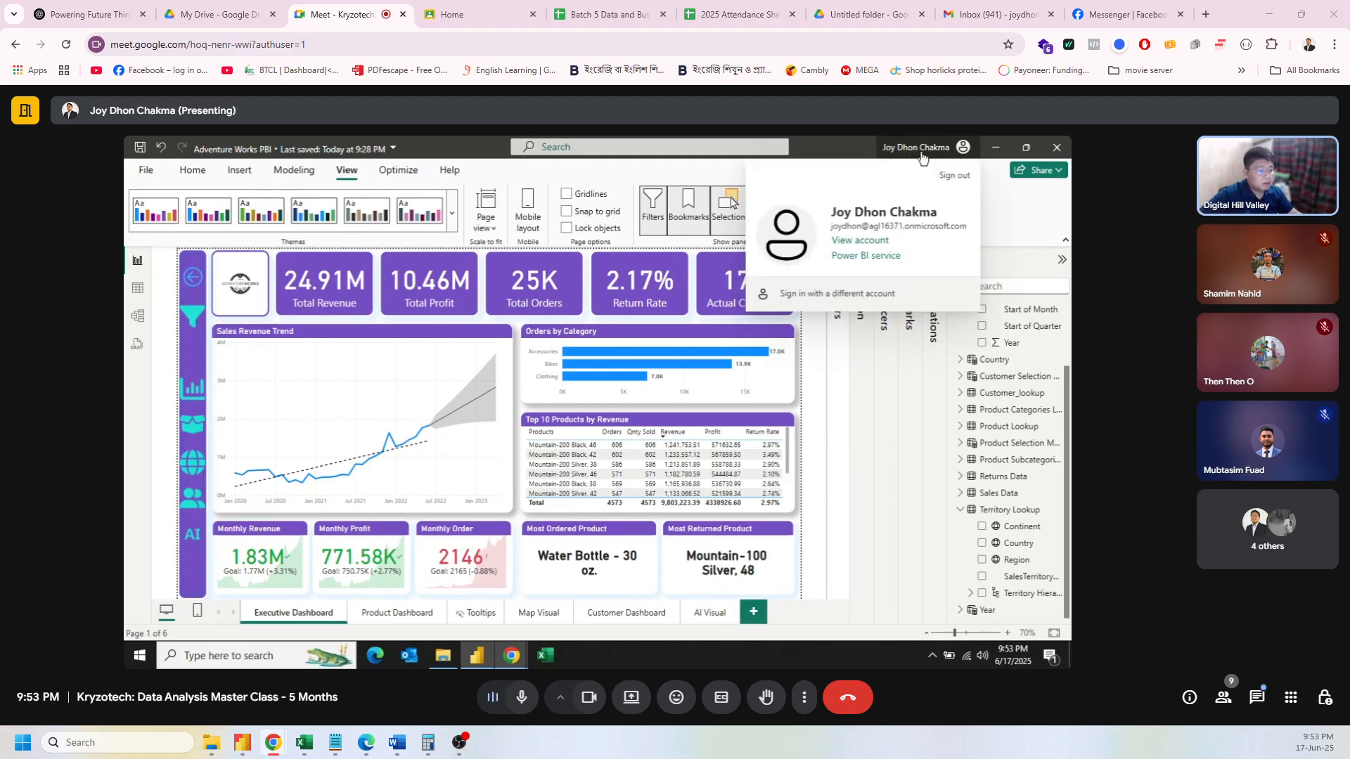
pyautogui.click(923, 149)
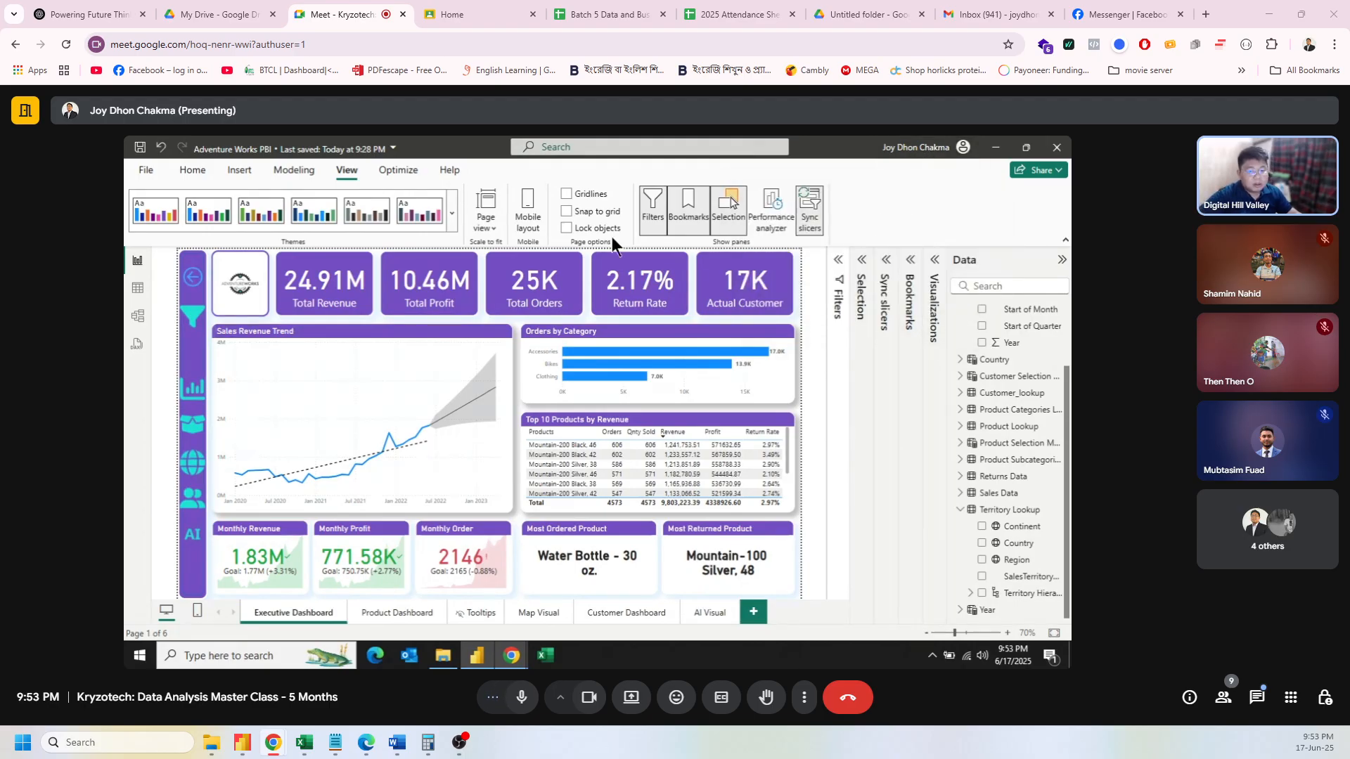
pyautogui.click(192, 170)
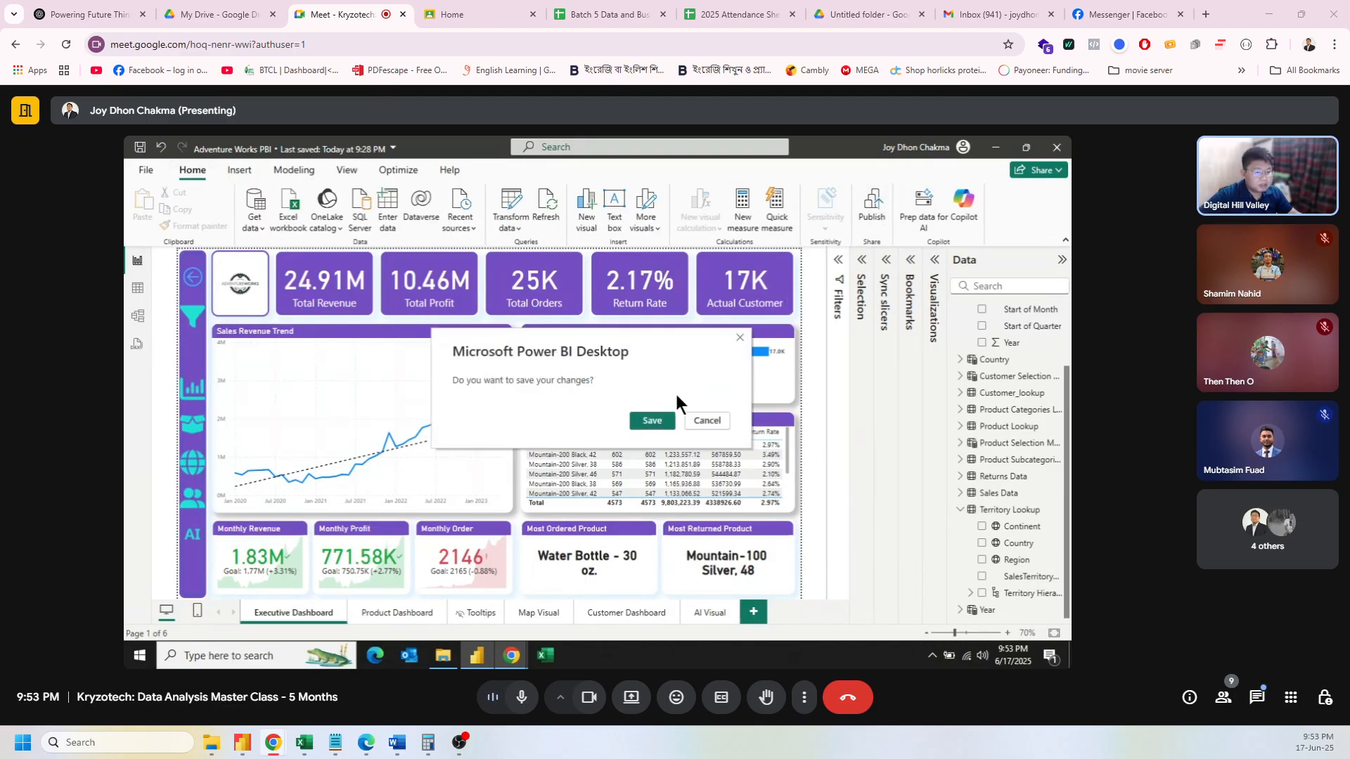
pyautogui.click(651, 421)
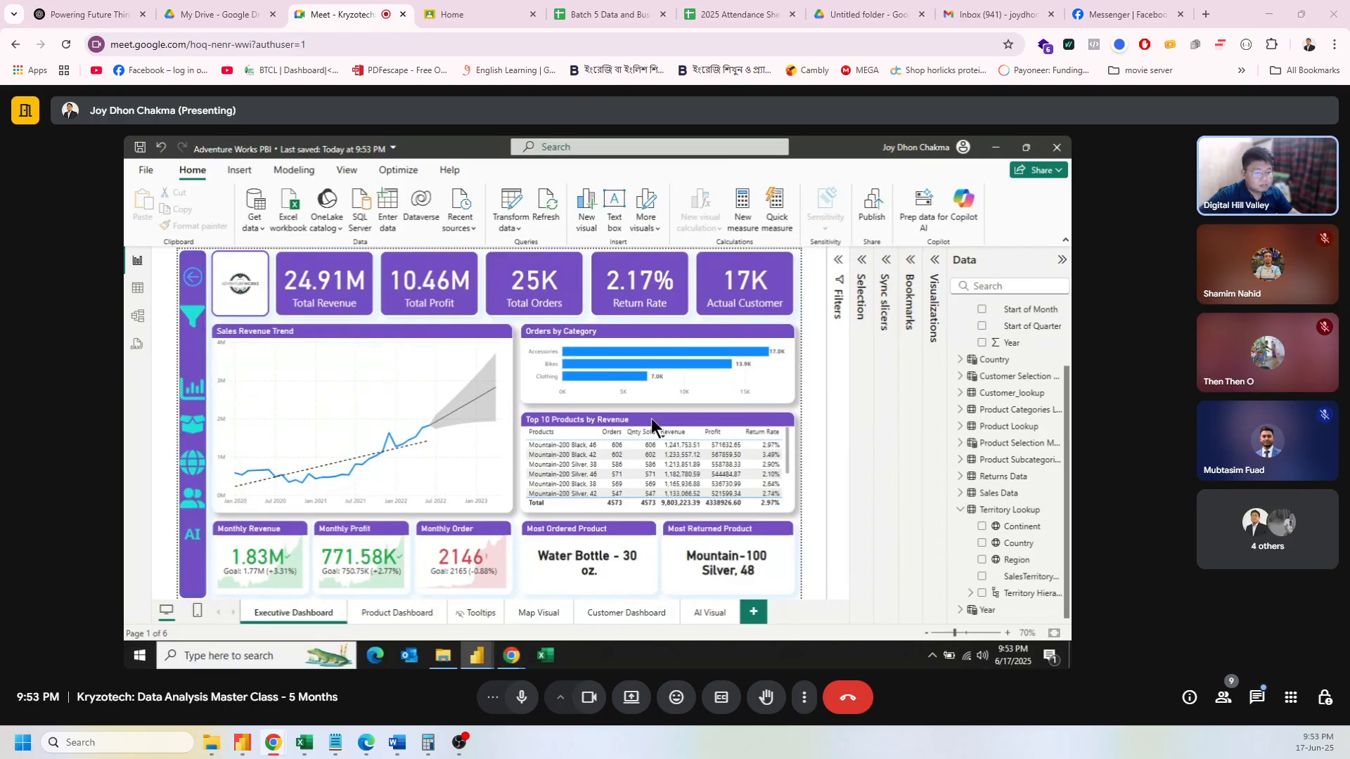
# Step: Publish Adventure Works PBI to My workspace and dismiss the success message
pyautogui.click(450, 367)
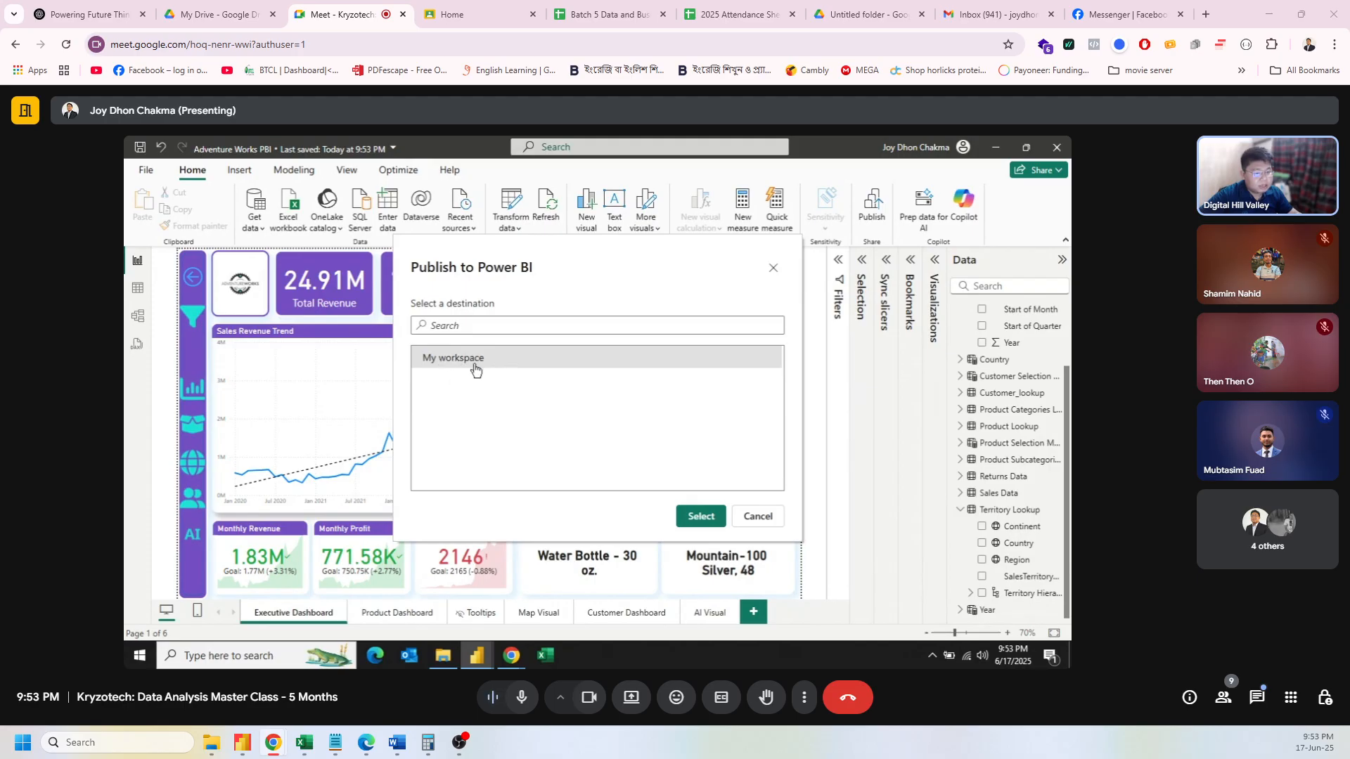
pyautogui.click(701, 516)
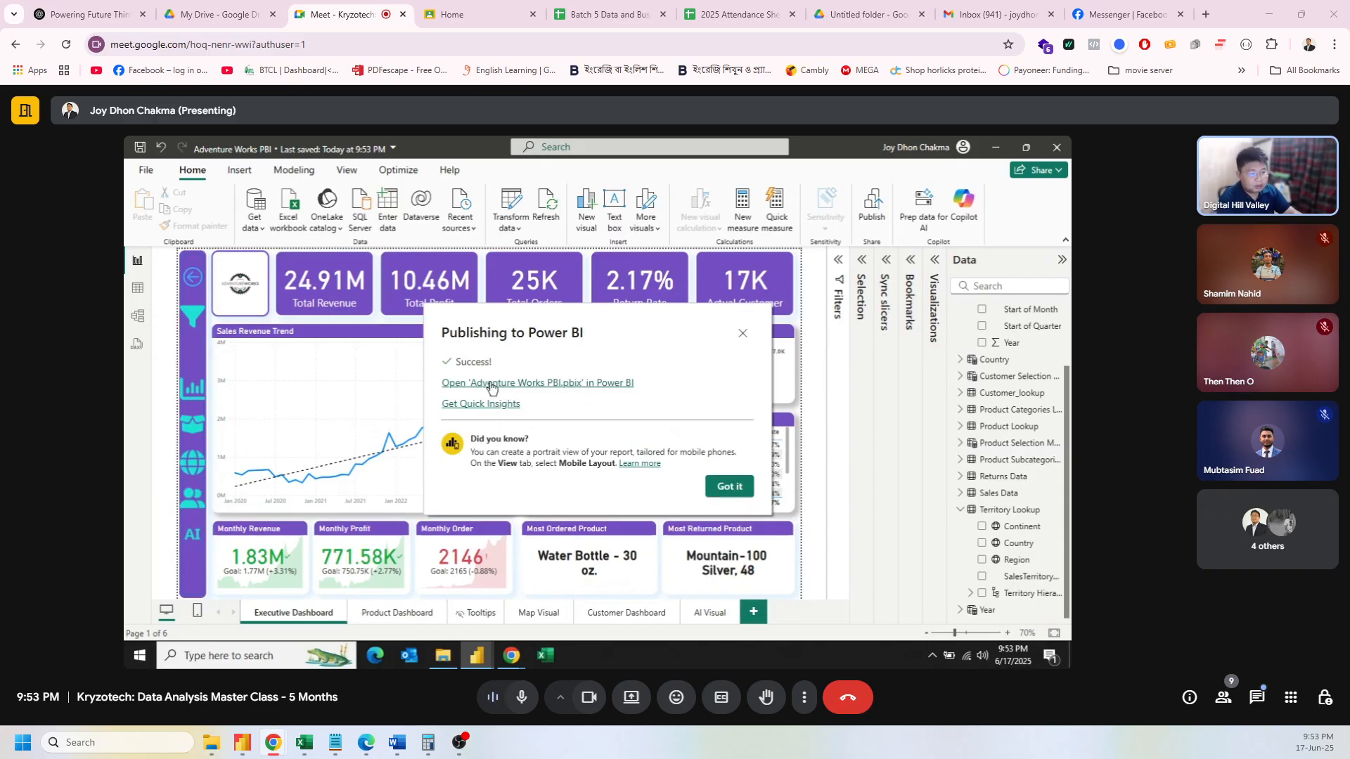
pyautogui.click(727, 487)
# Step: Answer No to the feedback prompt, close it, and bring the Microsoft 365 admin center forward
pyautogui.moveTo(512, 655)
pyautogui.moveTo(463, 603)
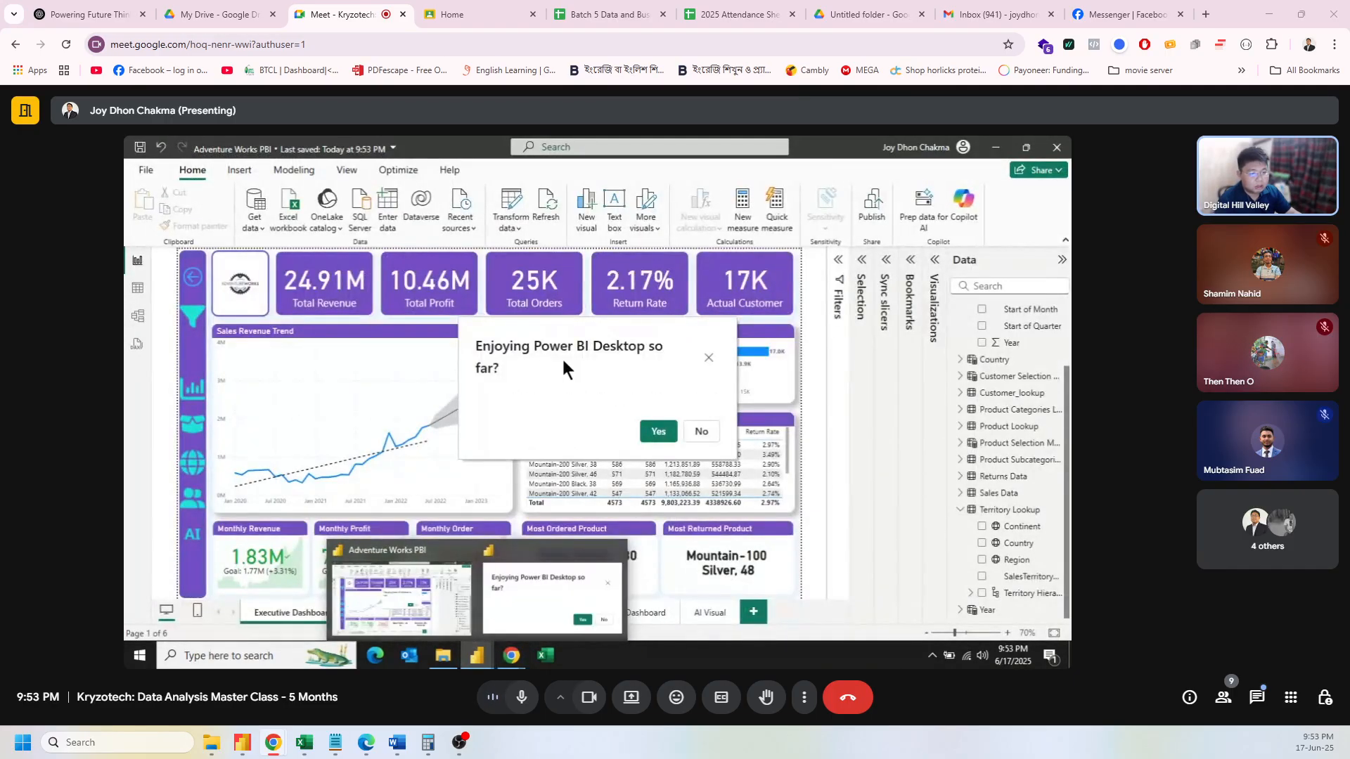
pyautogui.click(701, 431)
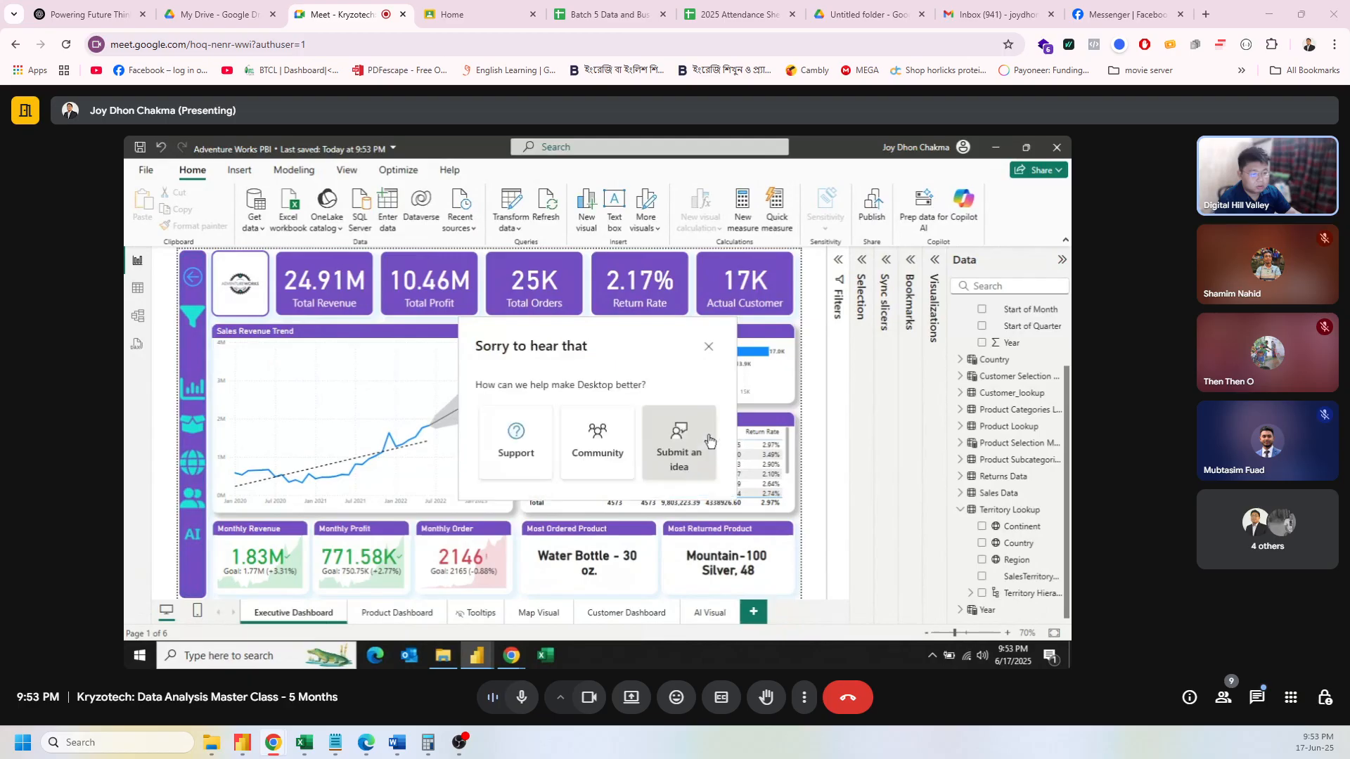
pyautogui.click(709, 346)
pyautogui.moveTo(512, 655)
pyautogui.click(462, 613)
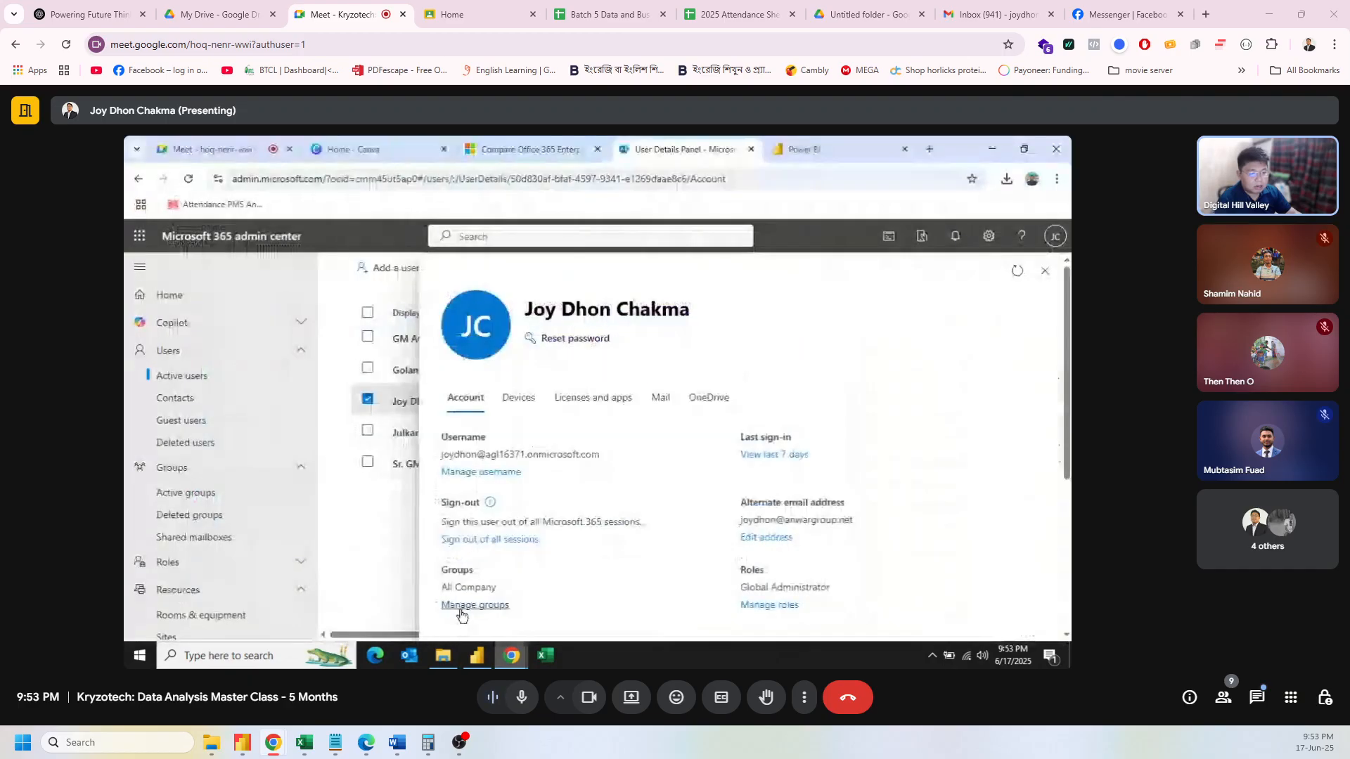
# Step: Reload My workspace to list the Adventure Works report and semantic model, then return to Desktop
pyautogui.click(832, 146)
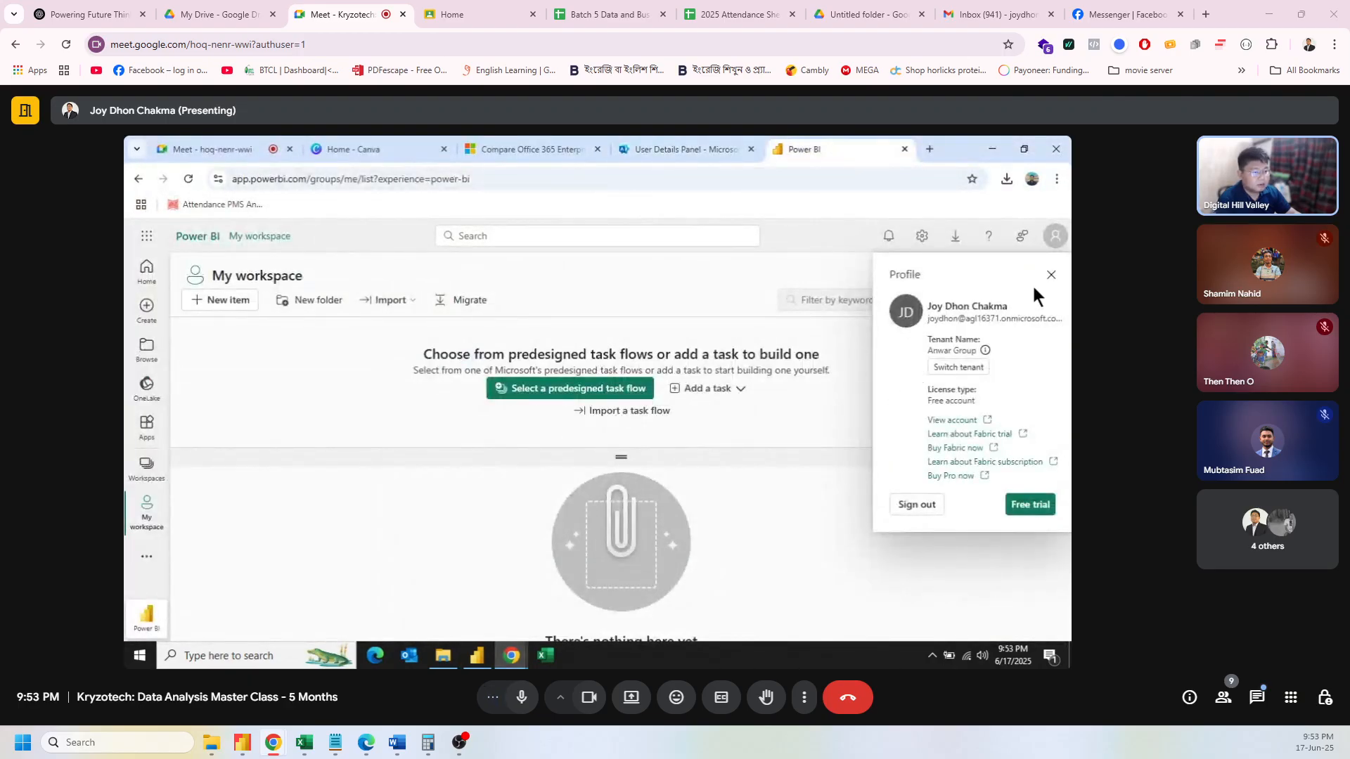
pyautogui.click(1051, 274)
pyautogui.click(188, 179)
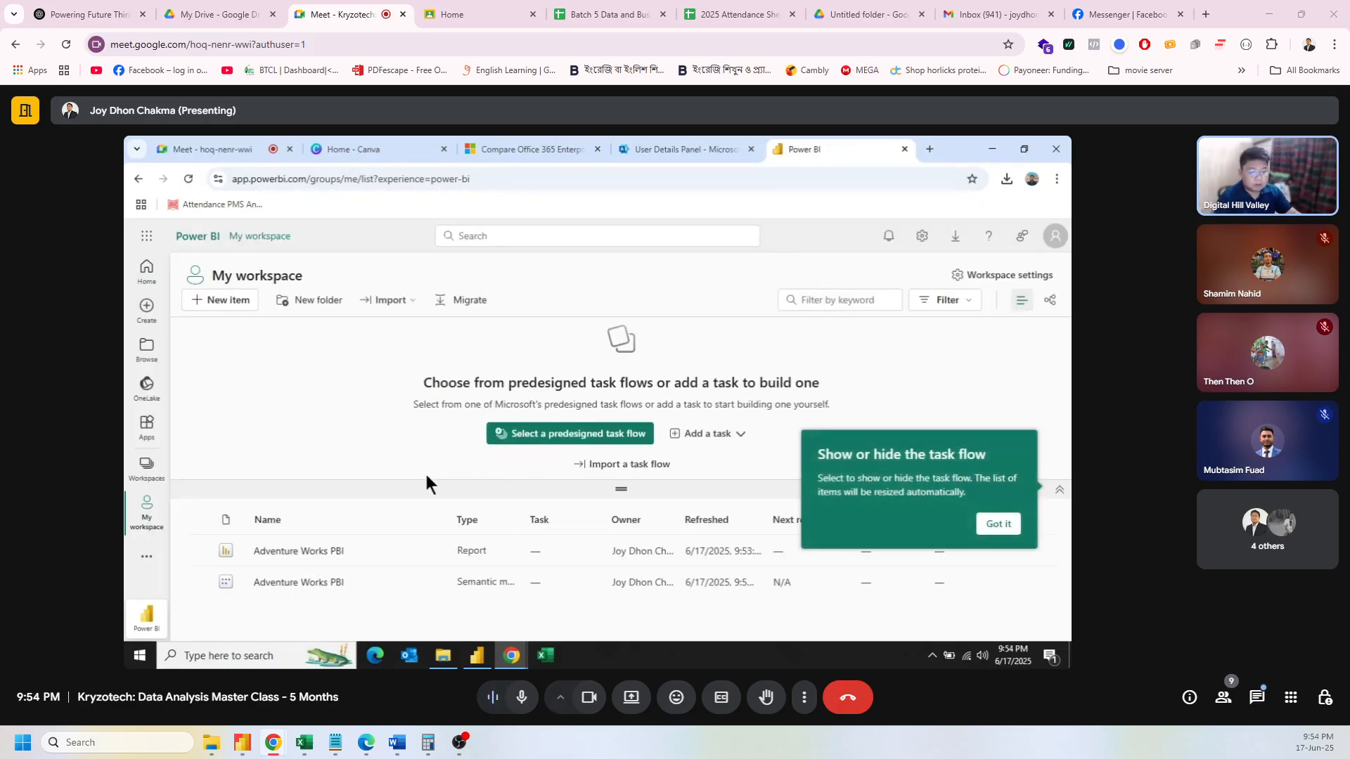
pyautogui.click(1002, 526)
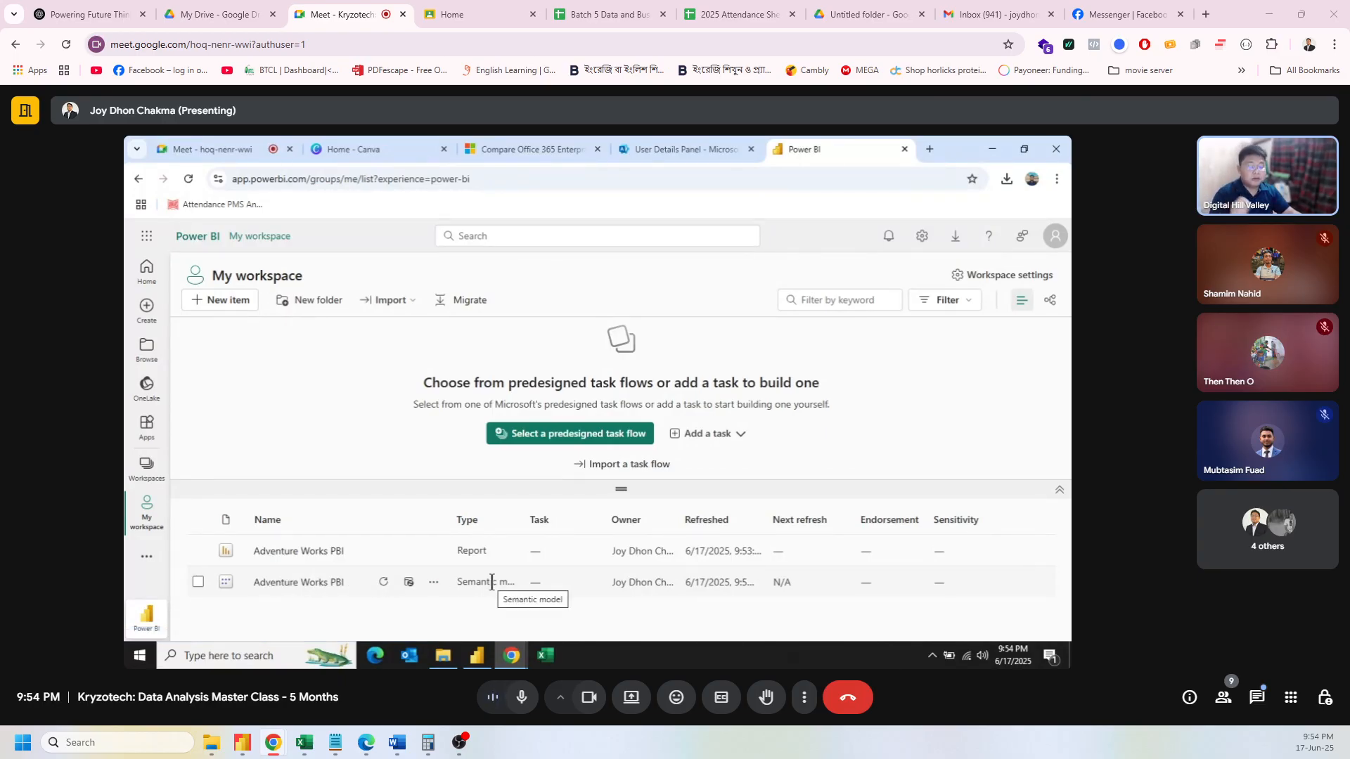
pyautogui.click(484, 656)
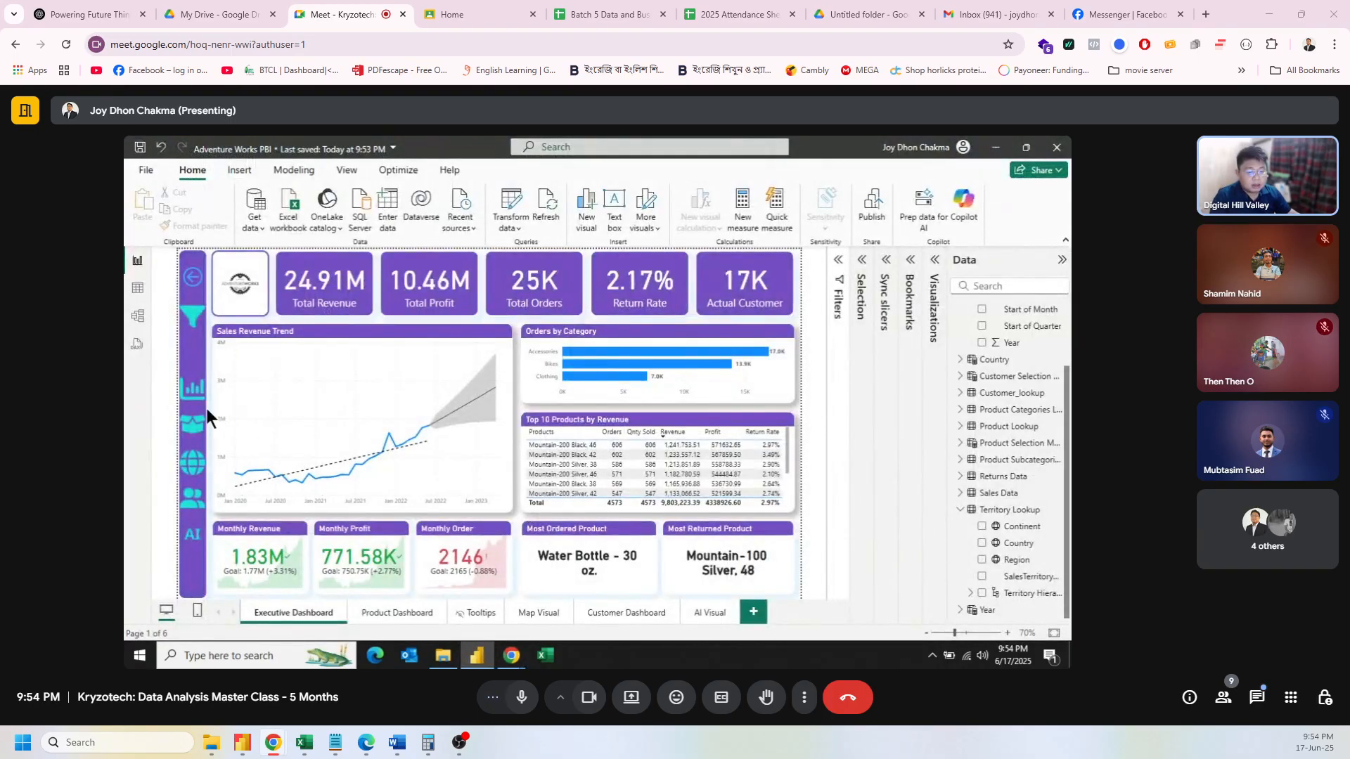
pyautogui.click(195, 326)
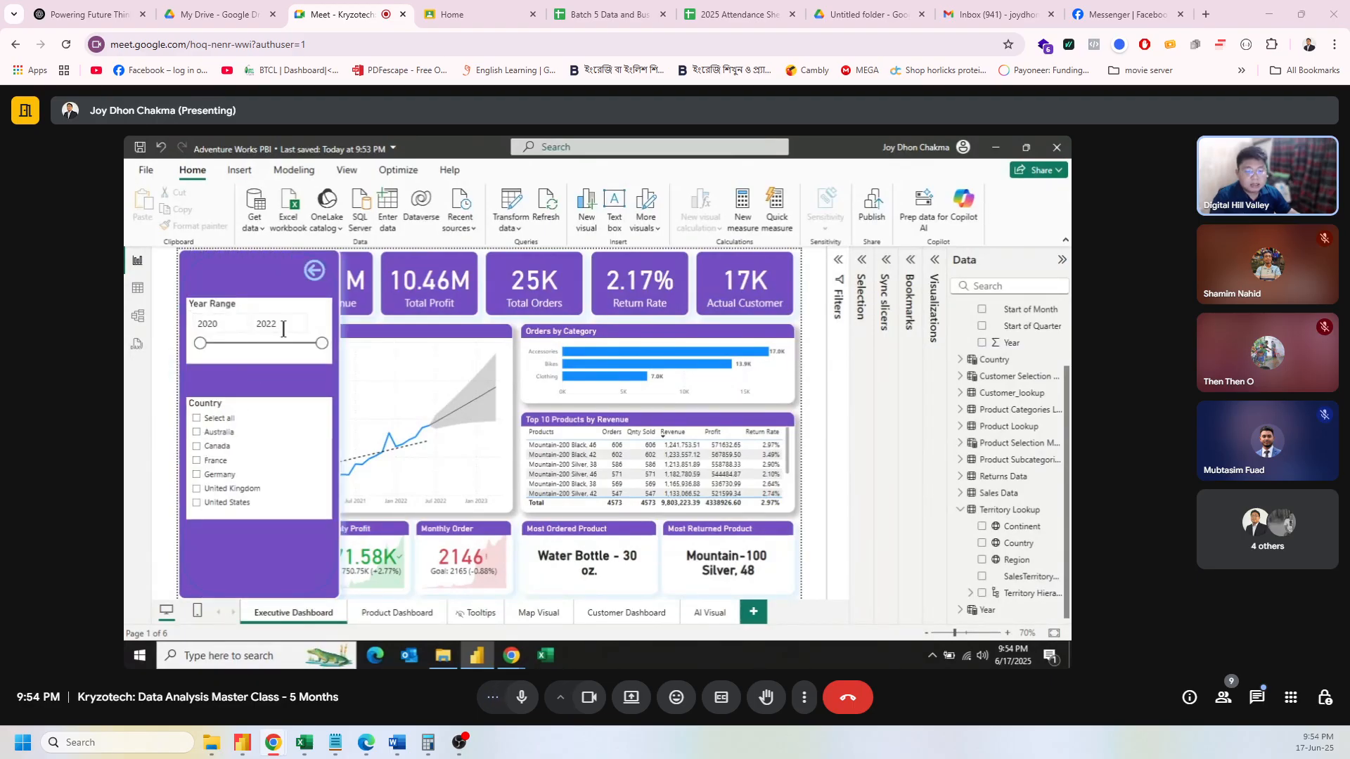
pyautogui.click(317, 273)
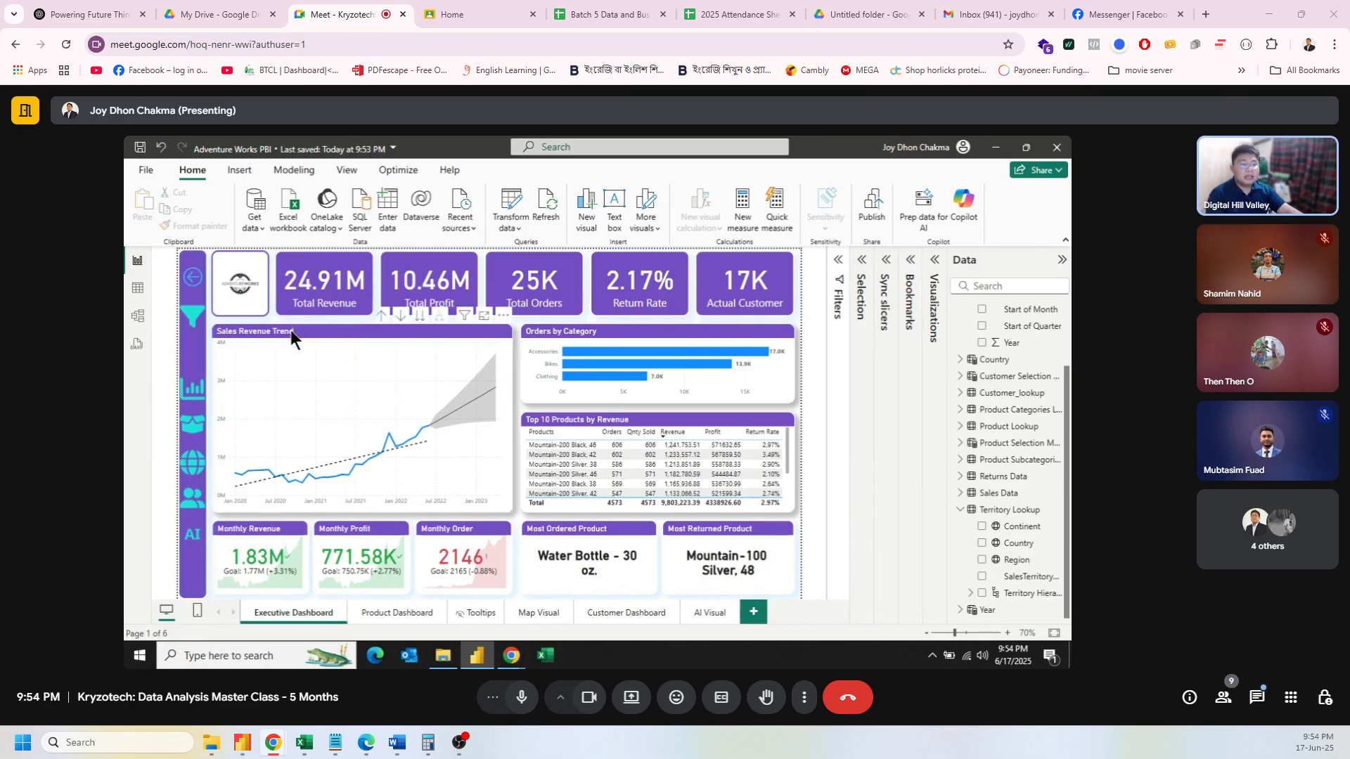
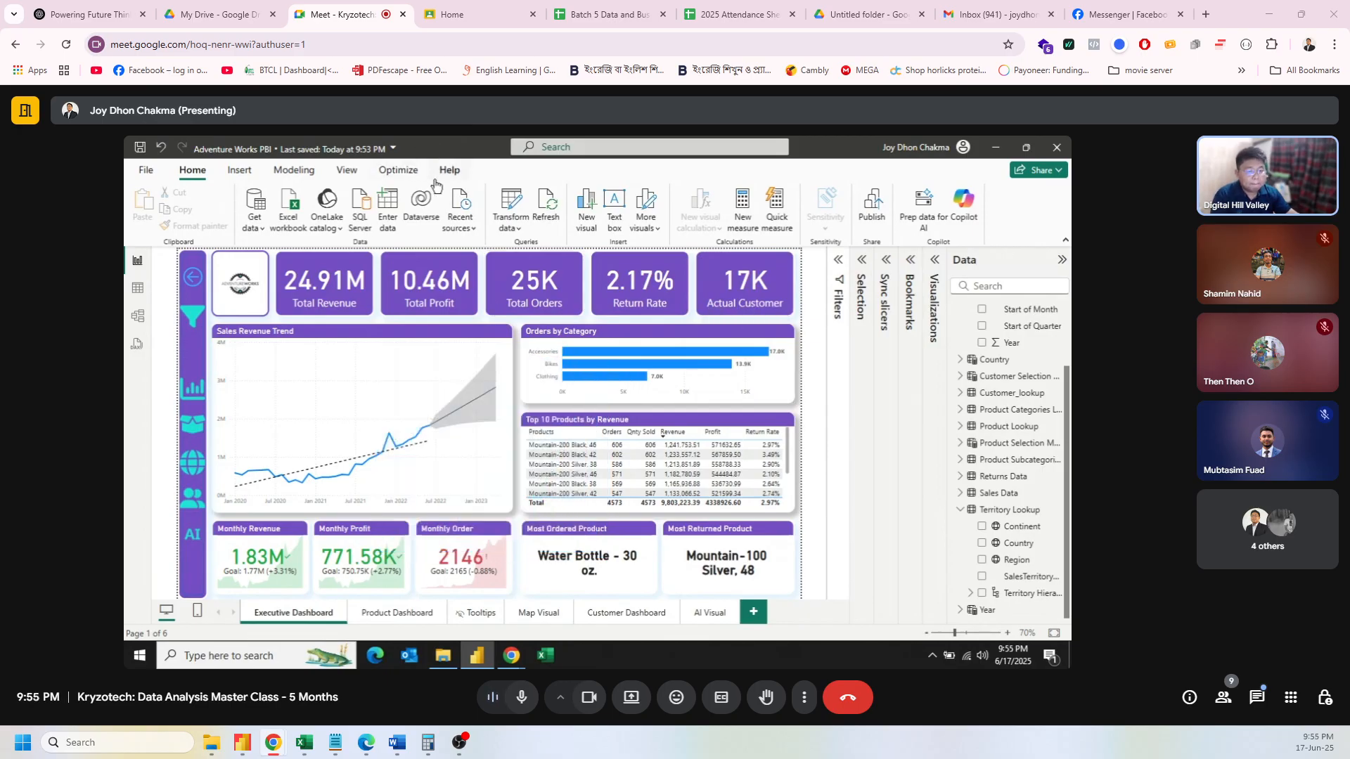
# Step: Open Manage security roles from the Modeling ribbon for the Adventure Works PBI report
pyautogui.click(239, 171)
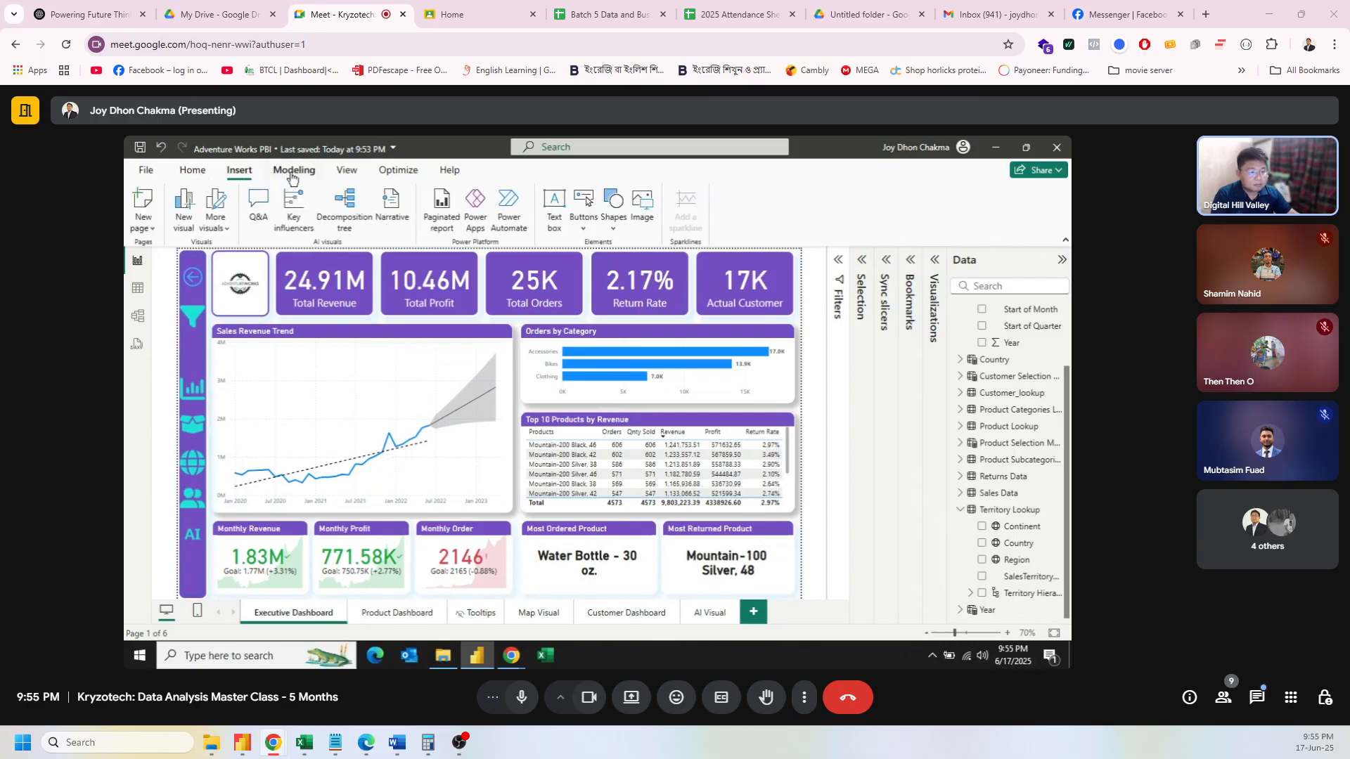
pyautogui.click(294, 176)
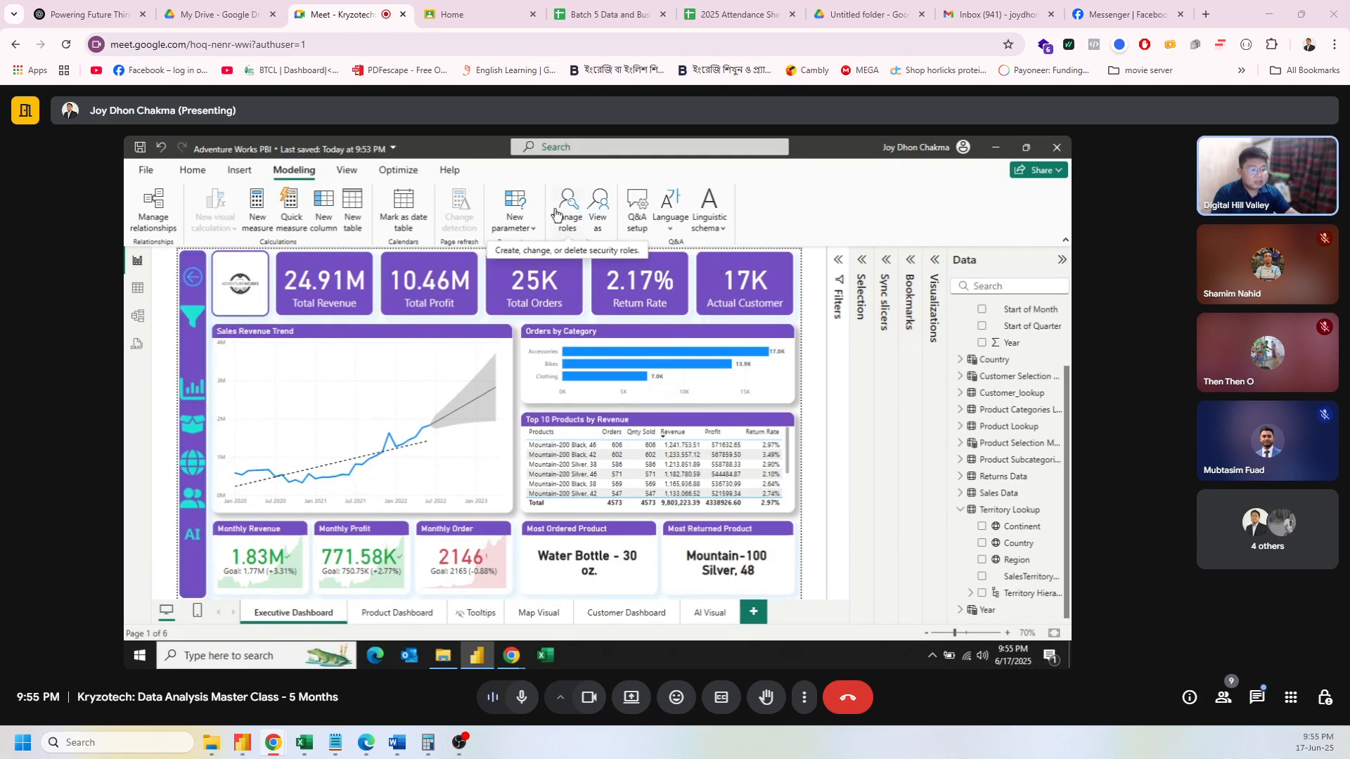
pyautogui.click(560, 209)
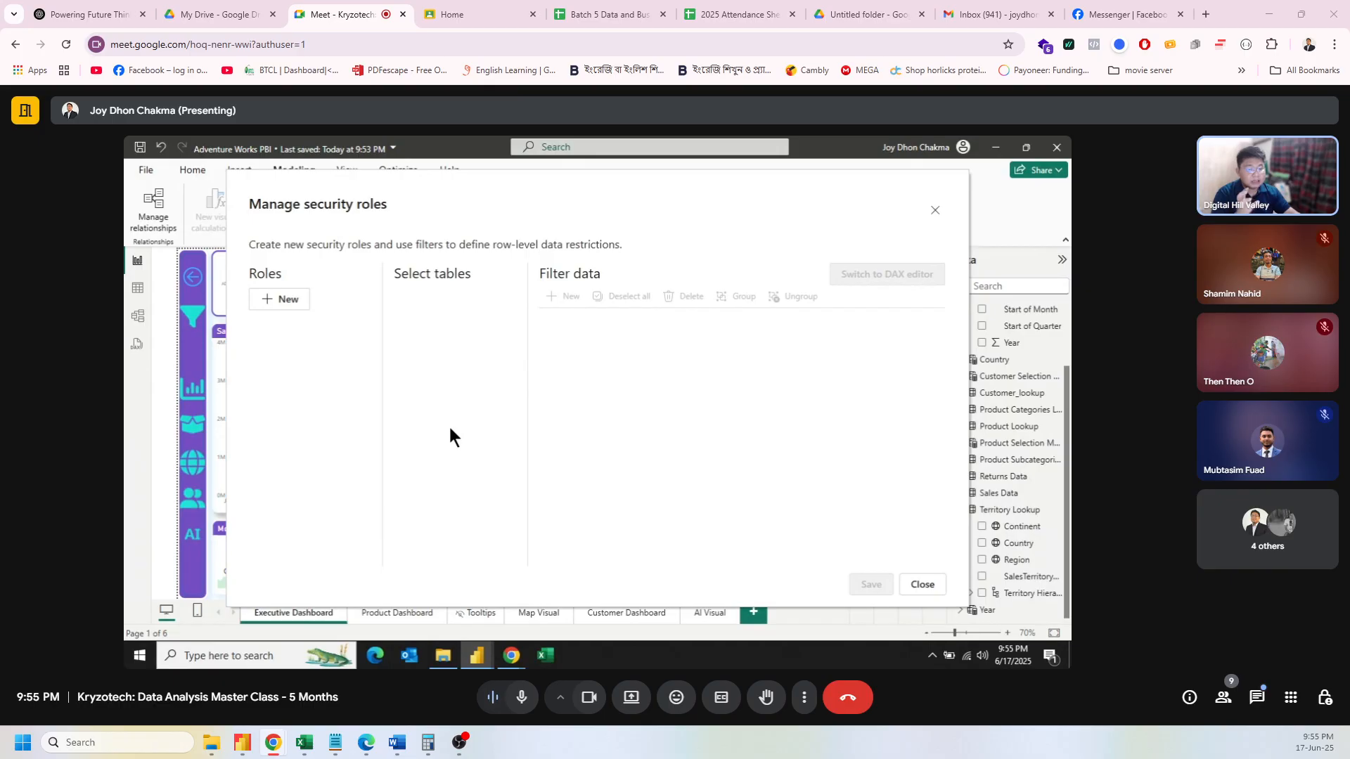
# Step: Add a new security role and name it 'Australia'
pyautogui.click(279, 302)
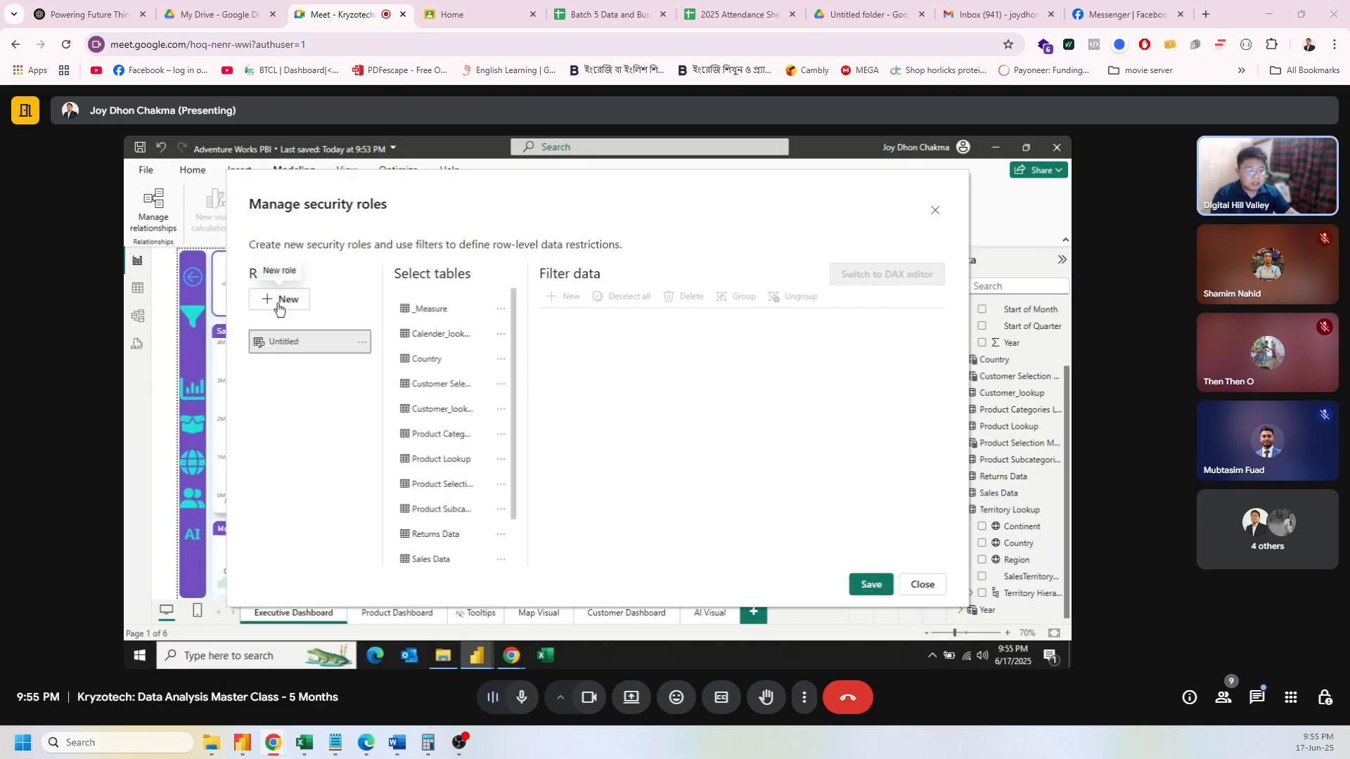
pyautogui.doubleClick(289, 341)
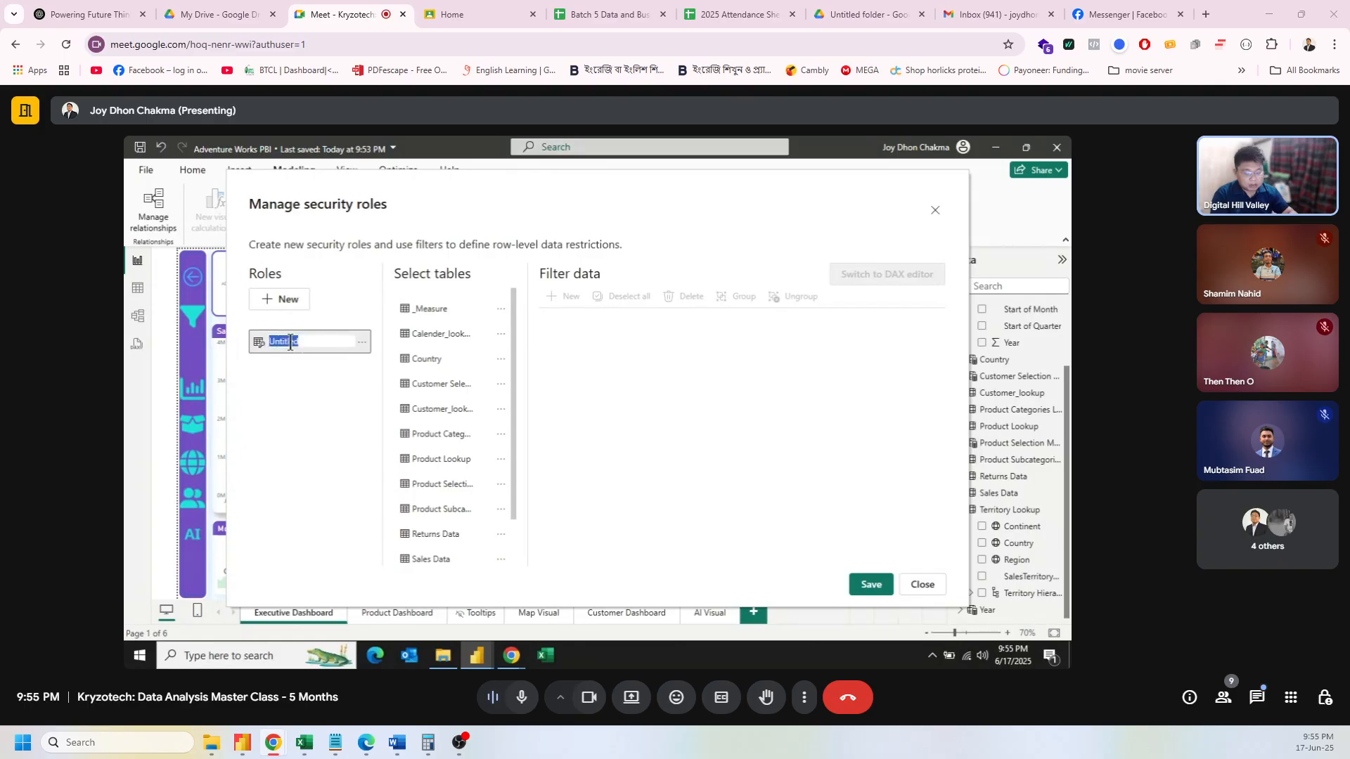
pyautogui.write('Austral')
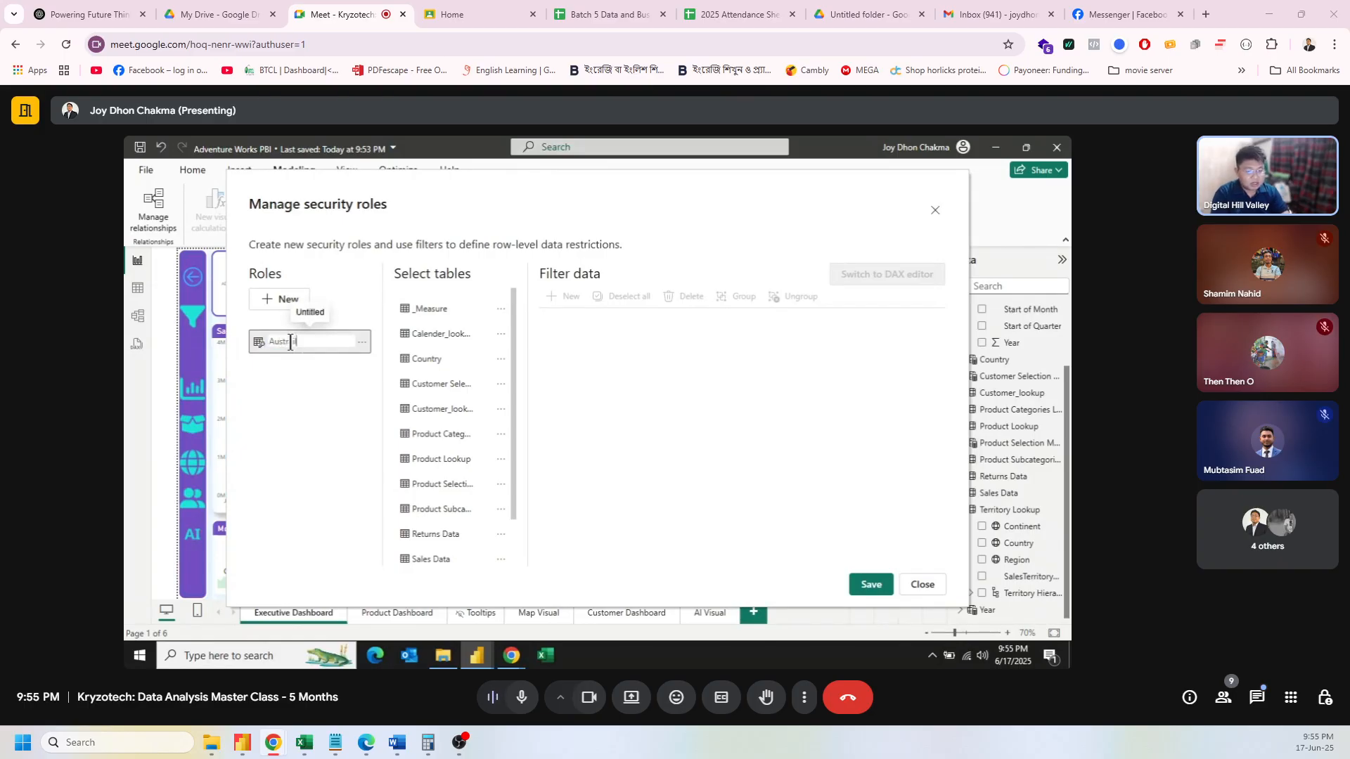
pyautogui.write('ia')
pyautogui.press('Return')
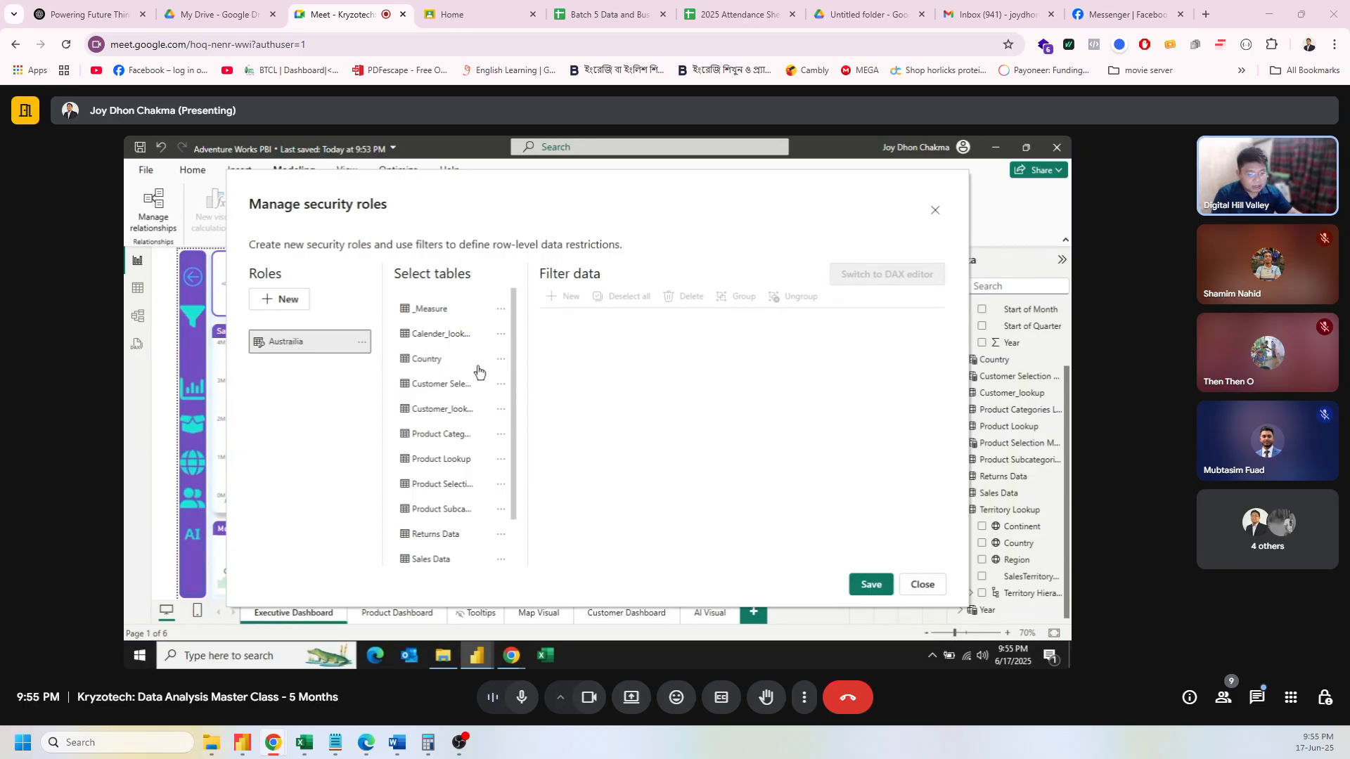
# Step: Select the Territory Lookup table and add a new filter rule to it
pyautogui.scroll(-2, 485, 504)
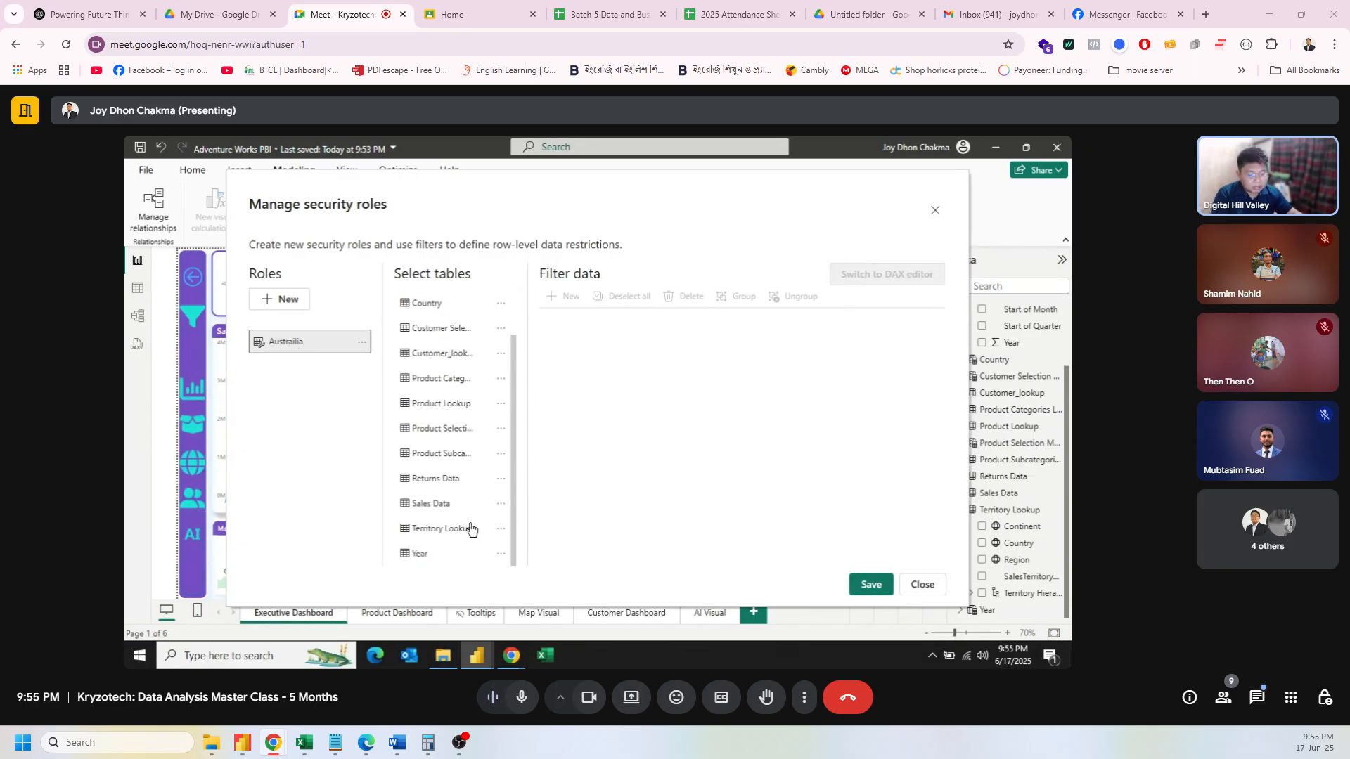
pyautogui.click(494, 530)
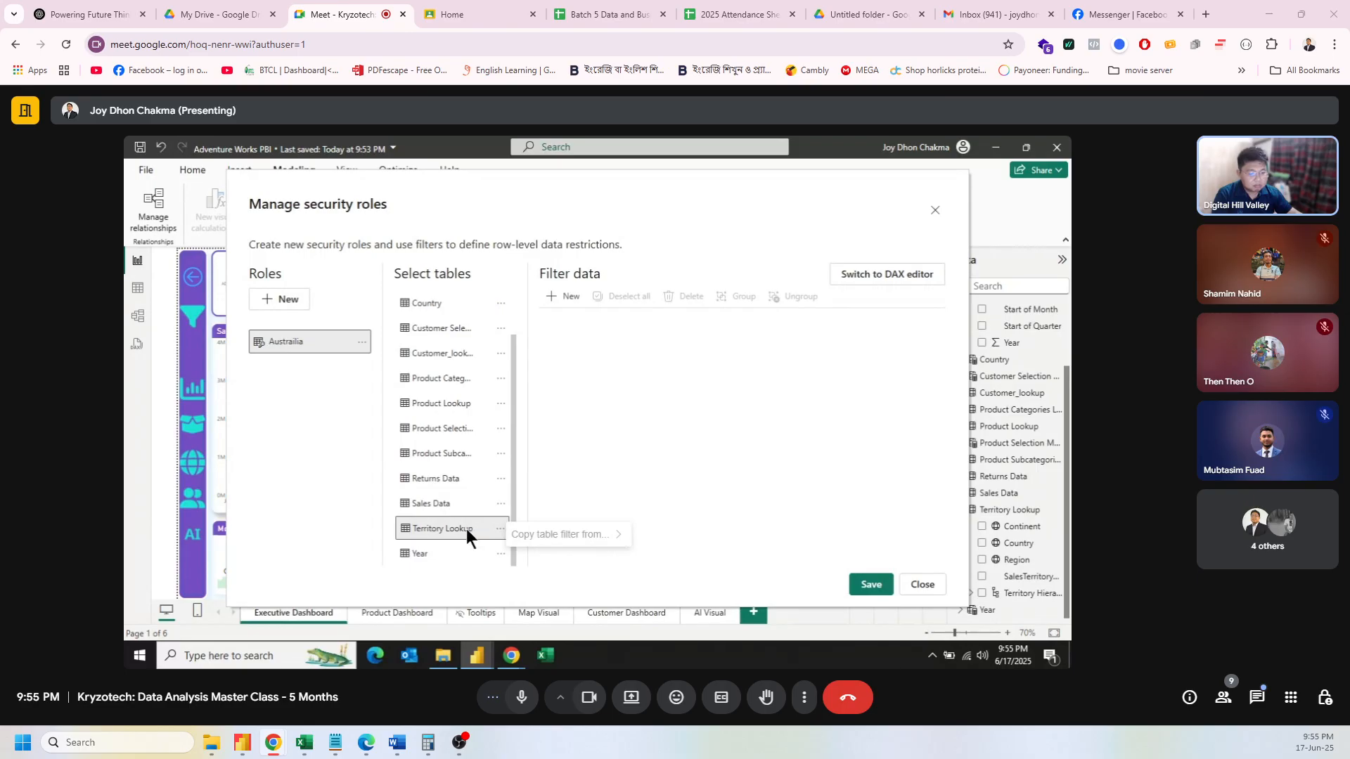
pyautogui.click(466, 530)
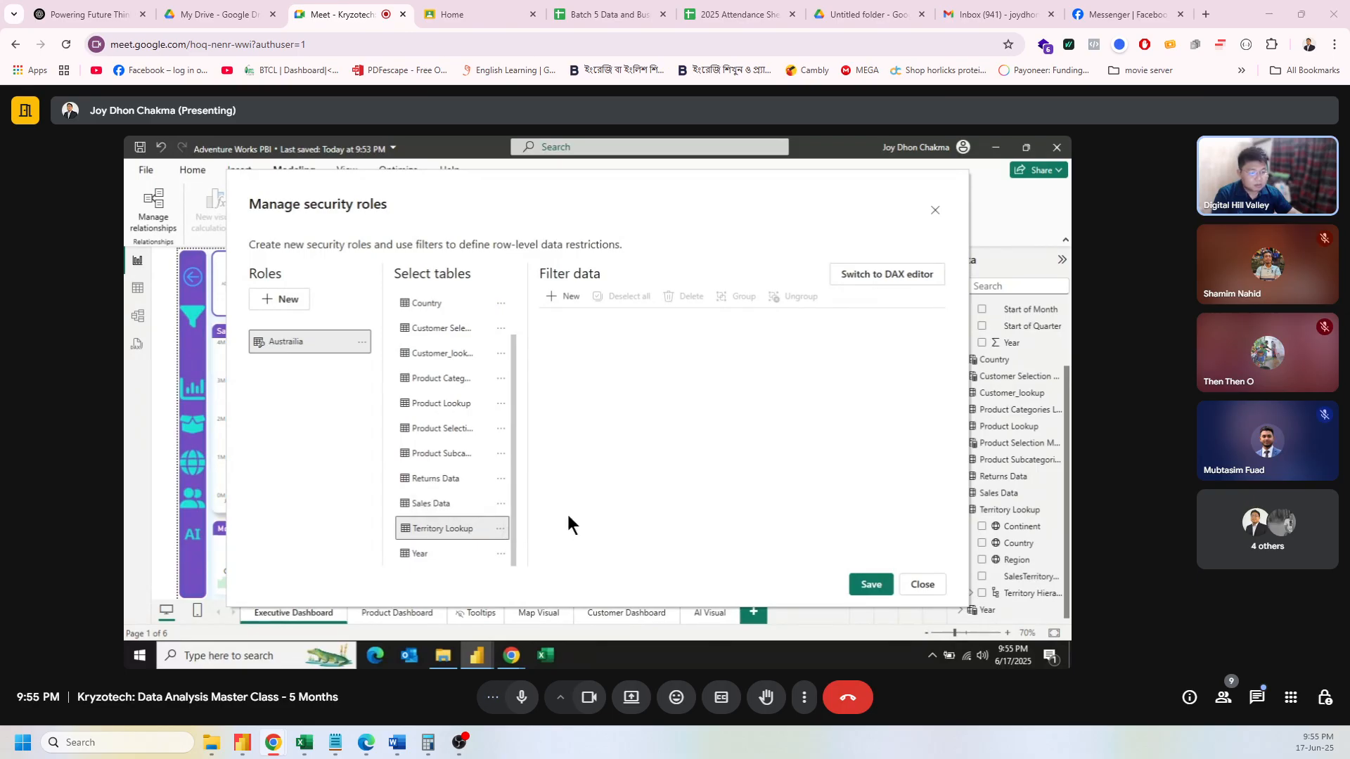
pyautogui.click(500, 533)
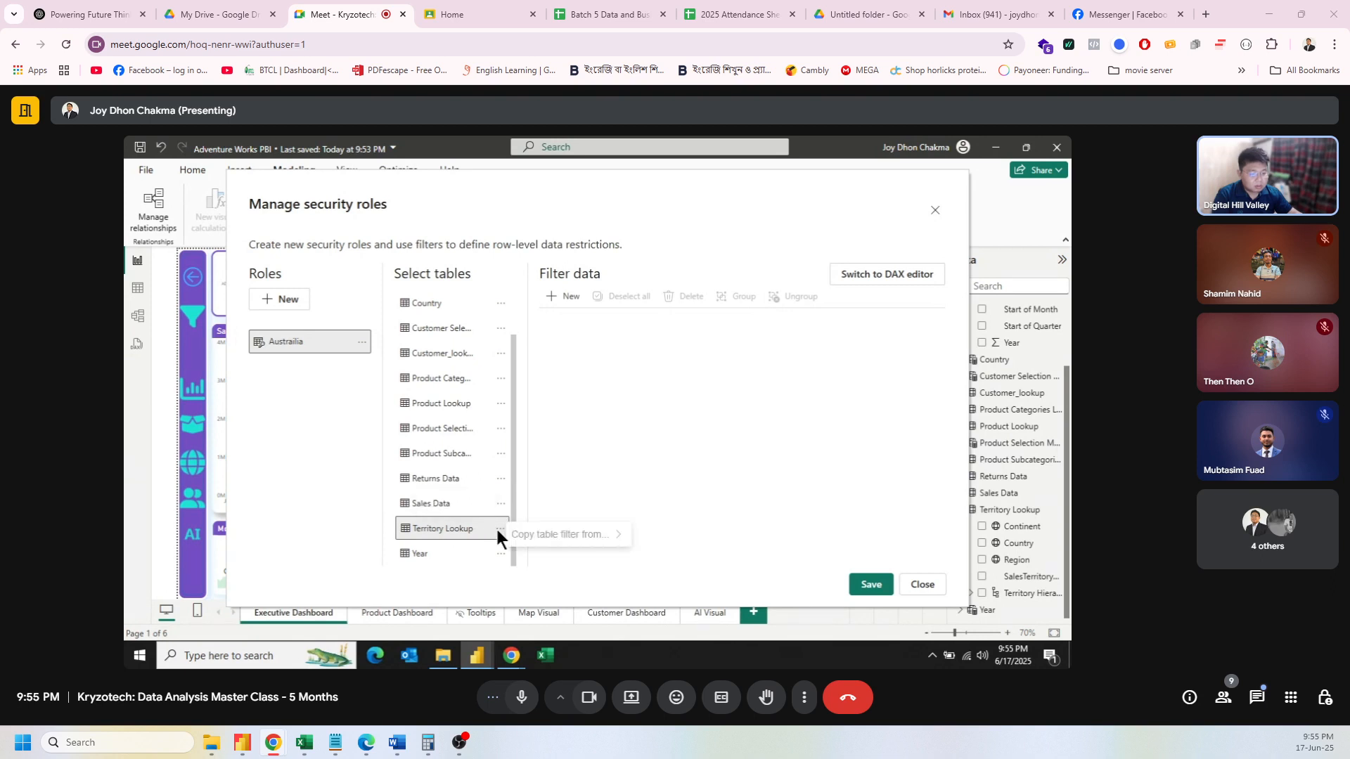
pyautogui.click(425, 528)
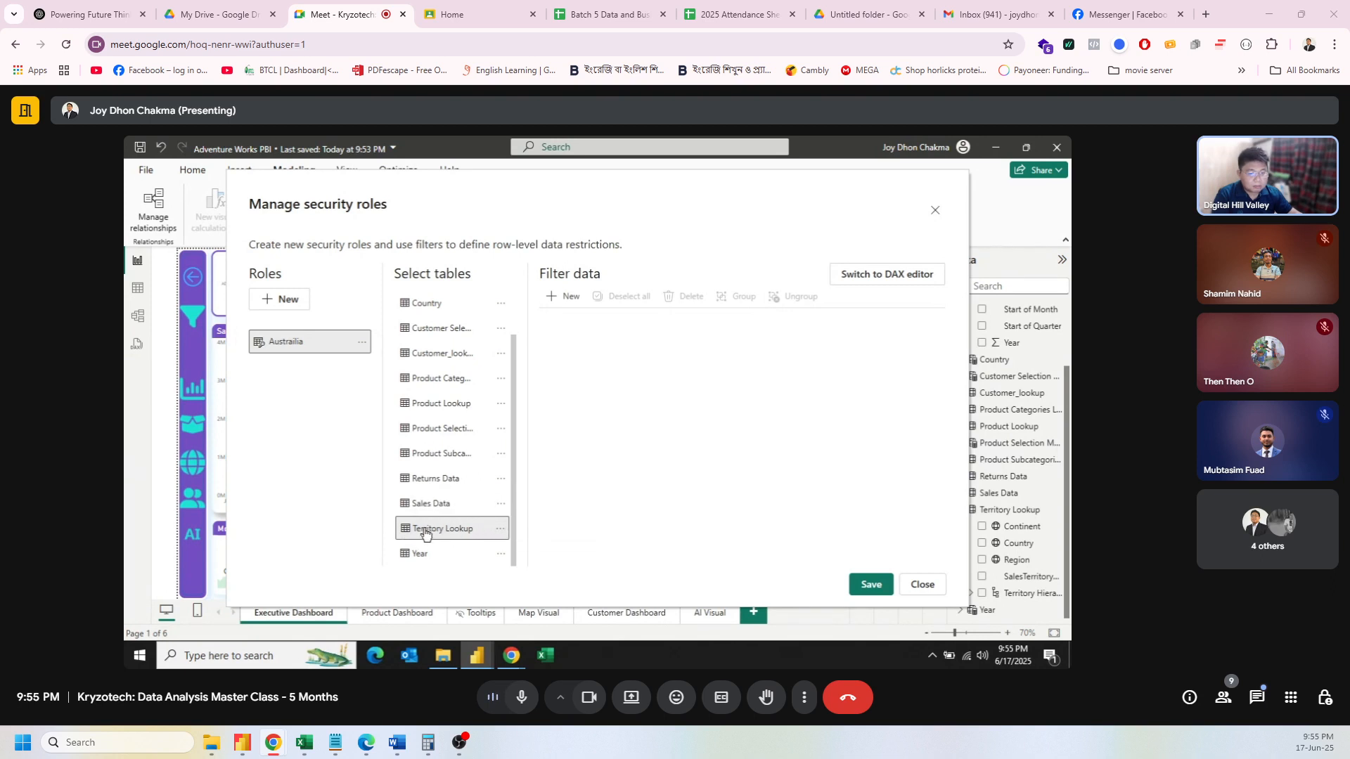
pyautogui.click(565, 297)
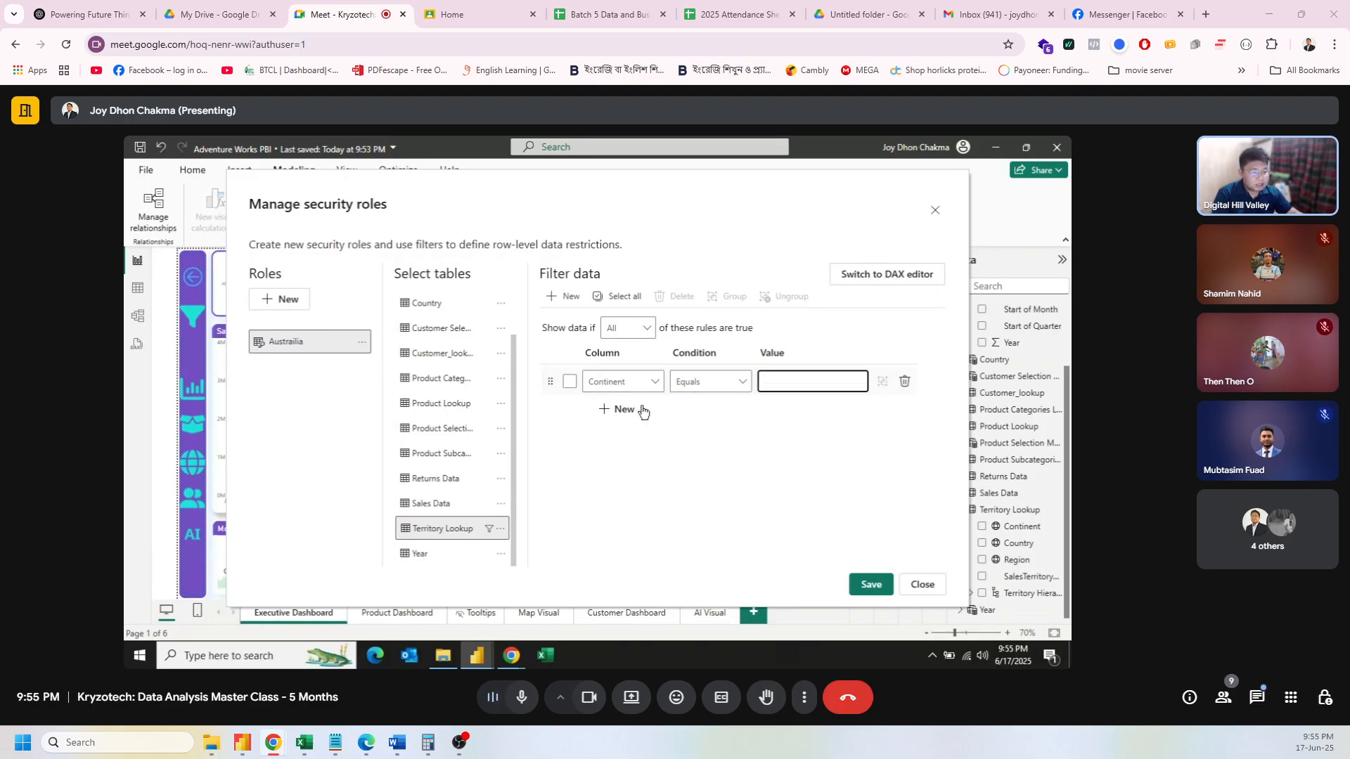
# Step: Set the rule to Country equals Australia, fixing the typed spelling, then save the role
pyautogui.click(655, 381)
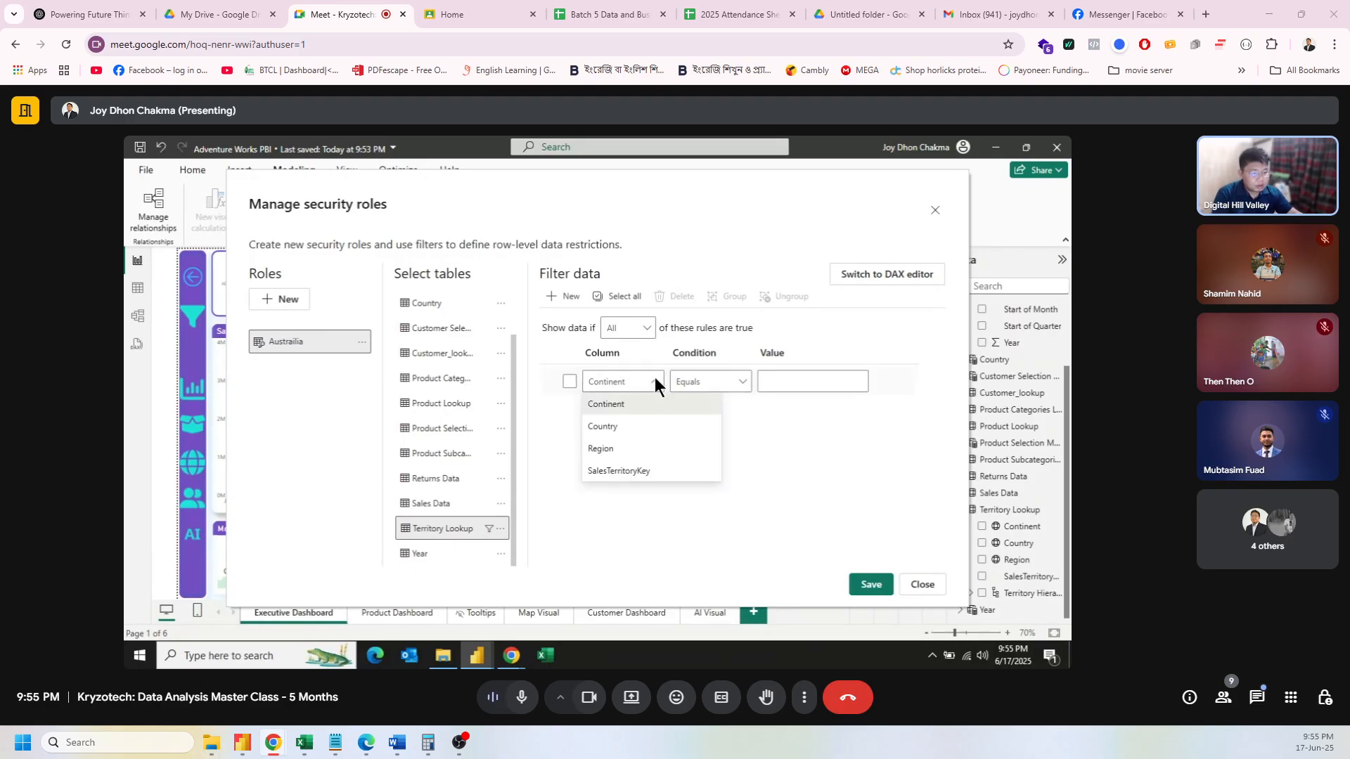
pyautogui.click(630, 426)
pyautogui.click(786, 381)
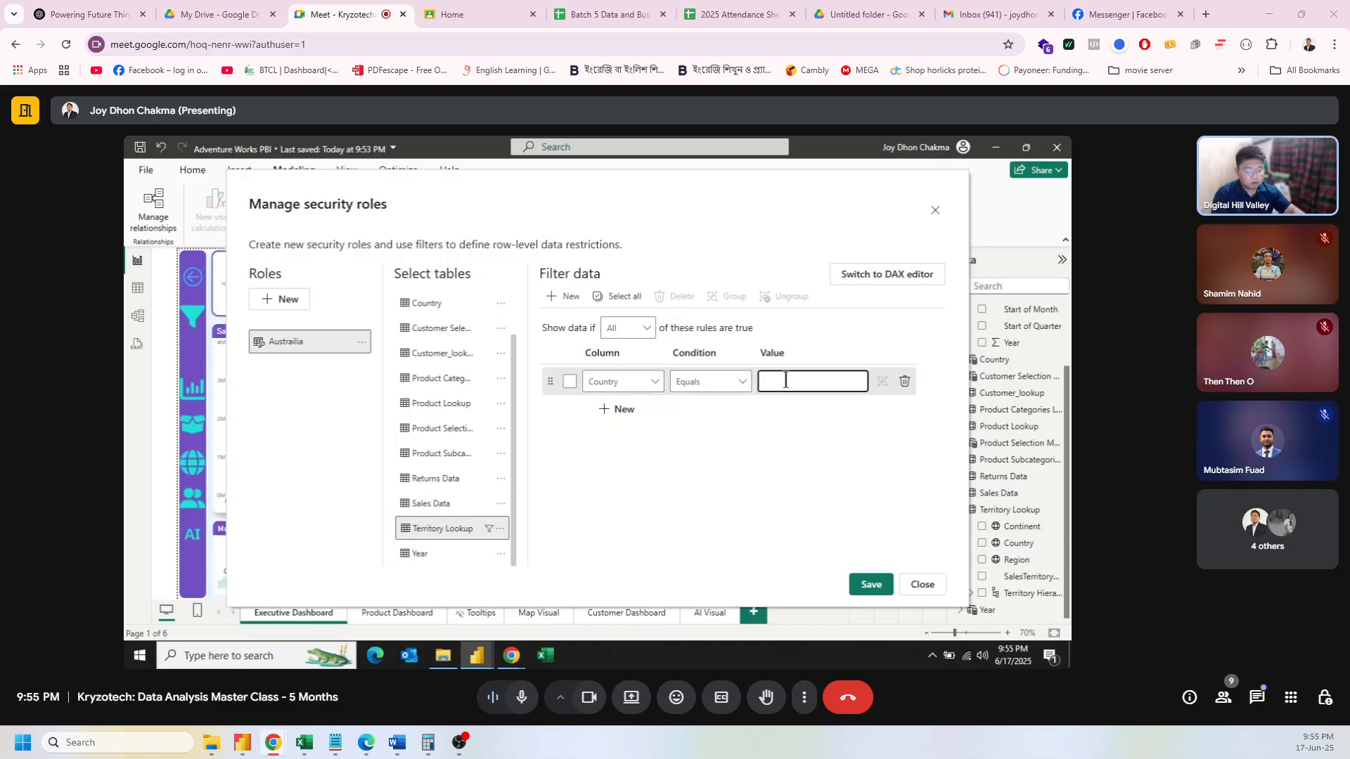
pyautogui.write('Austrailia')
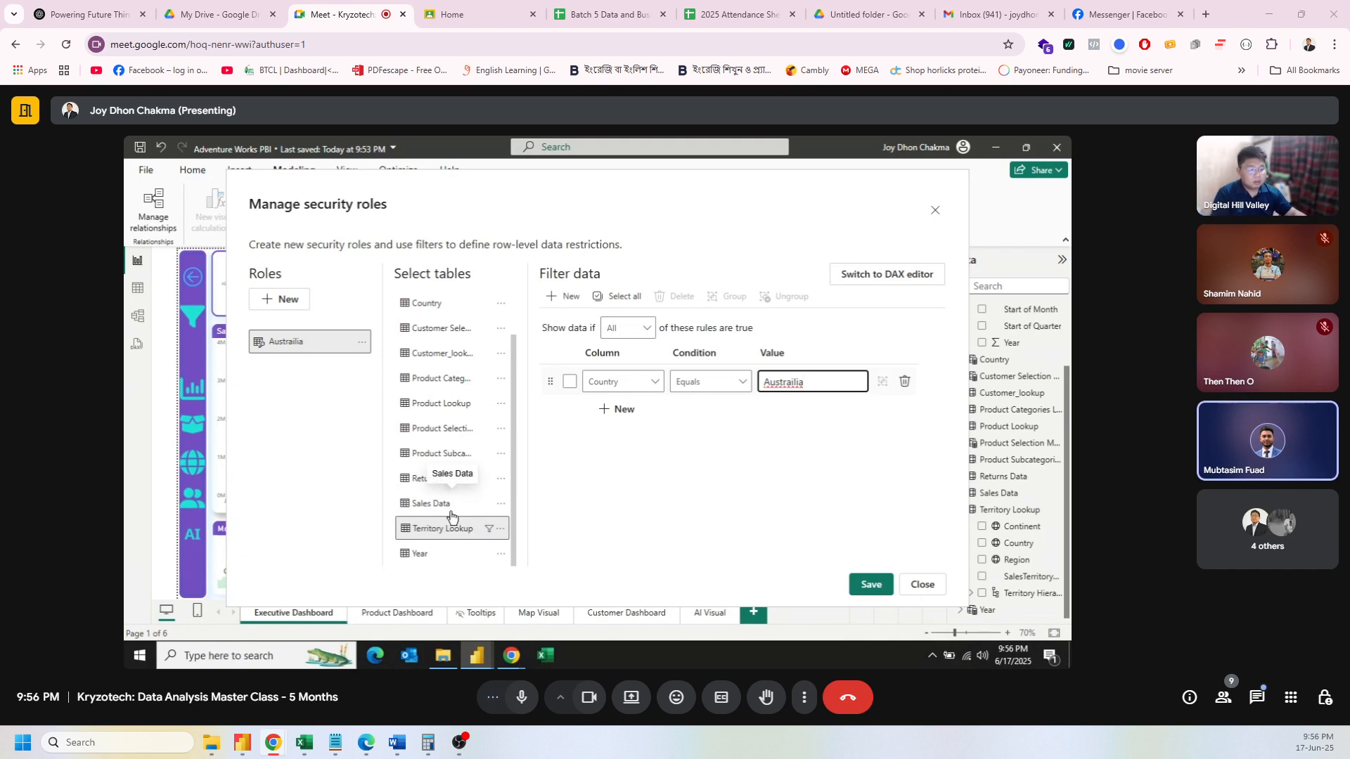
pyautogui.click(793, 385)
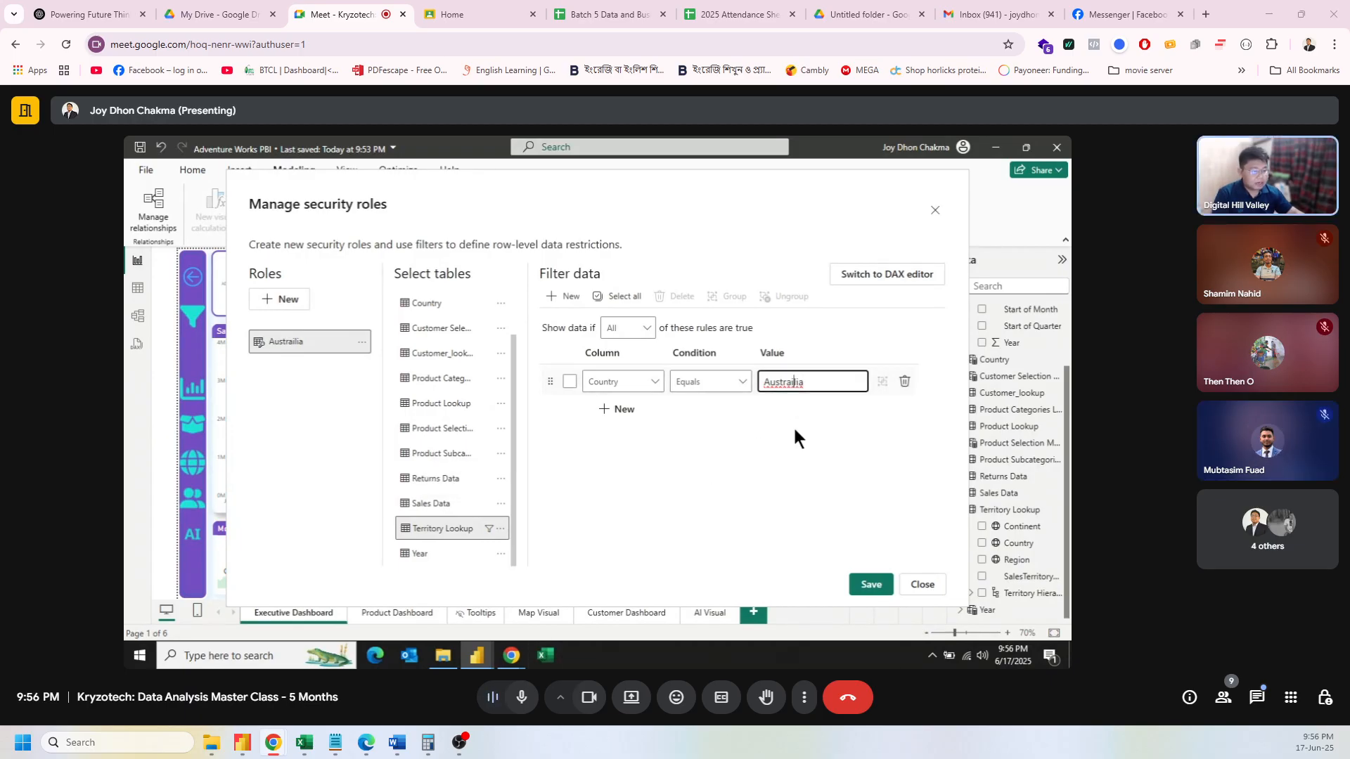
pyautogui.press('BackSpace')
pyautogui.click(820, 425)
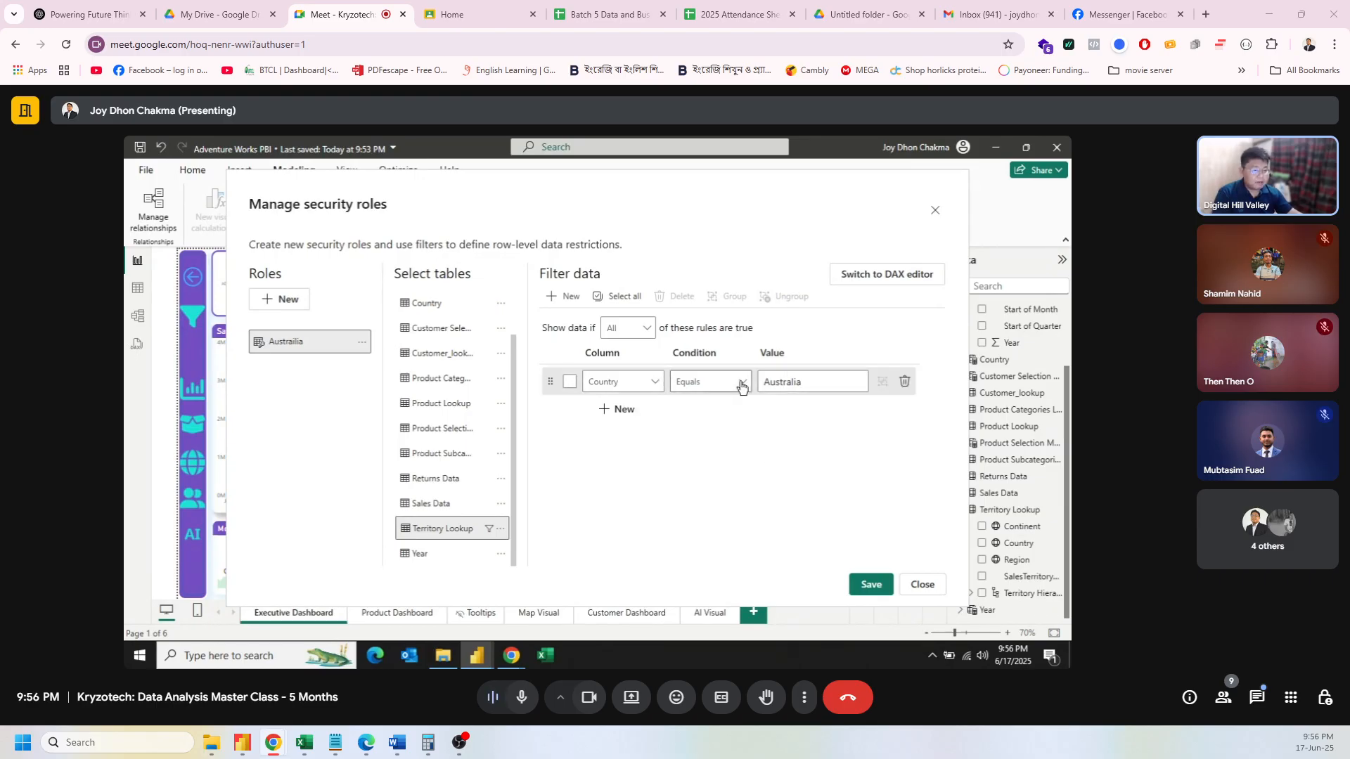
pyautogui.click(570, 384)
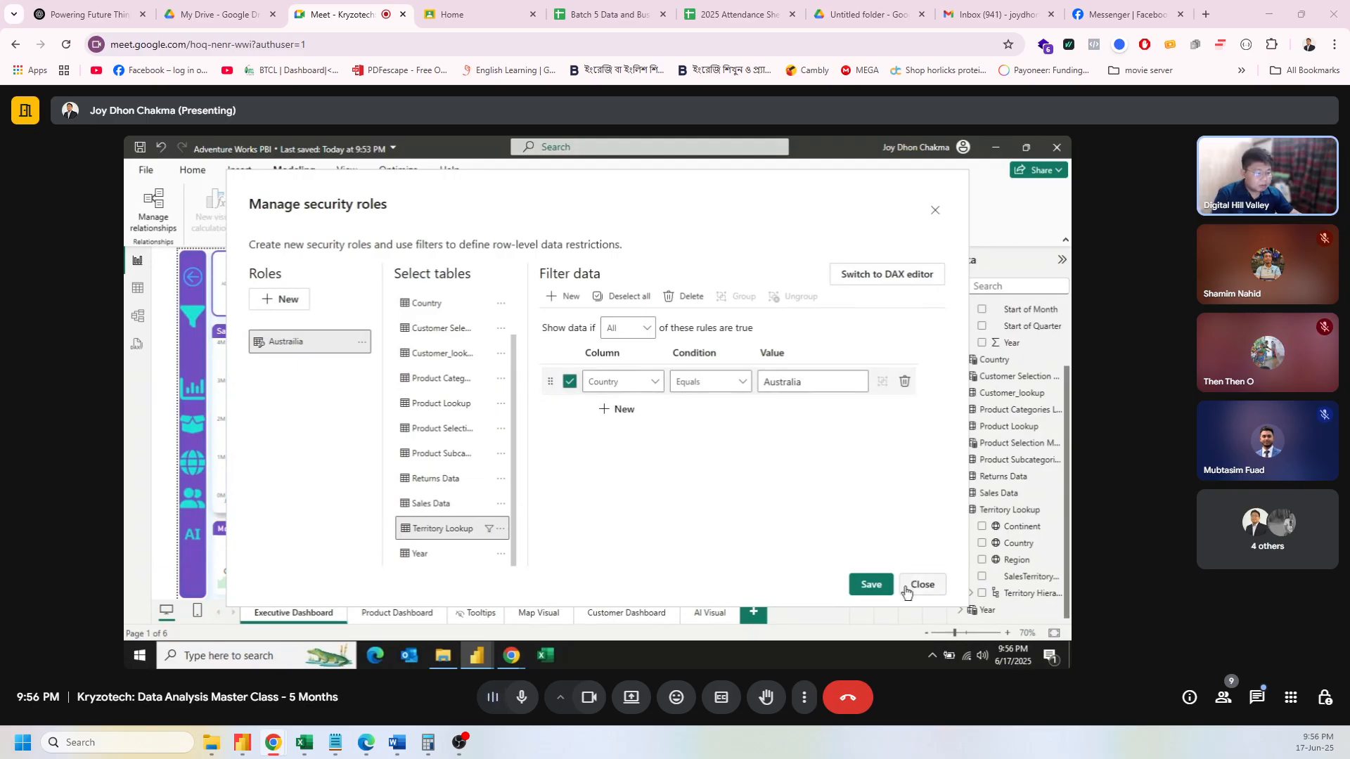
pyautogui.click(872, 585)
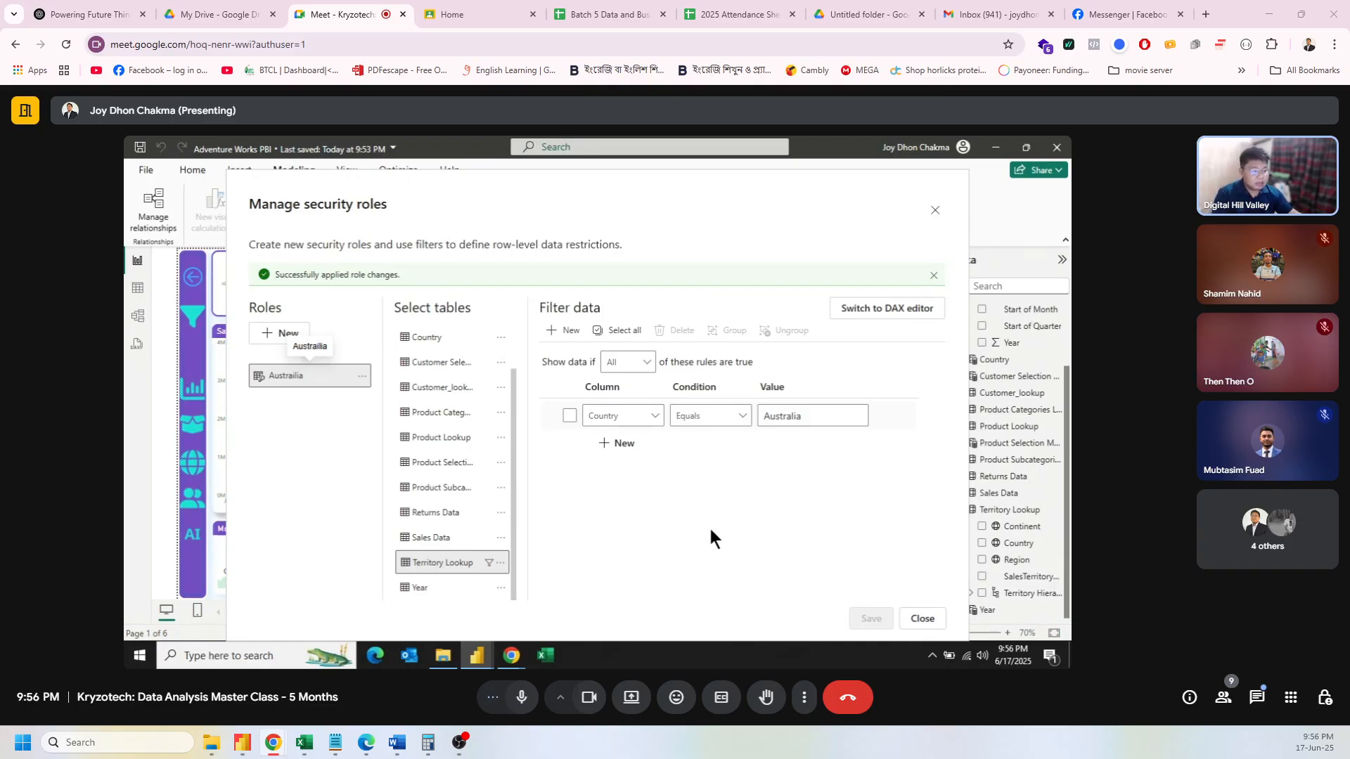
pyautogui.click(923, 620)
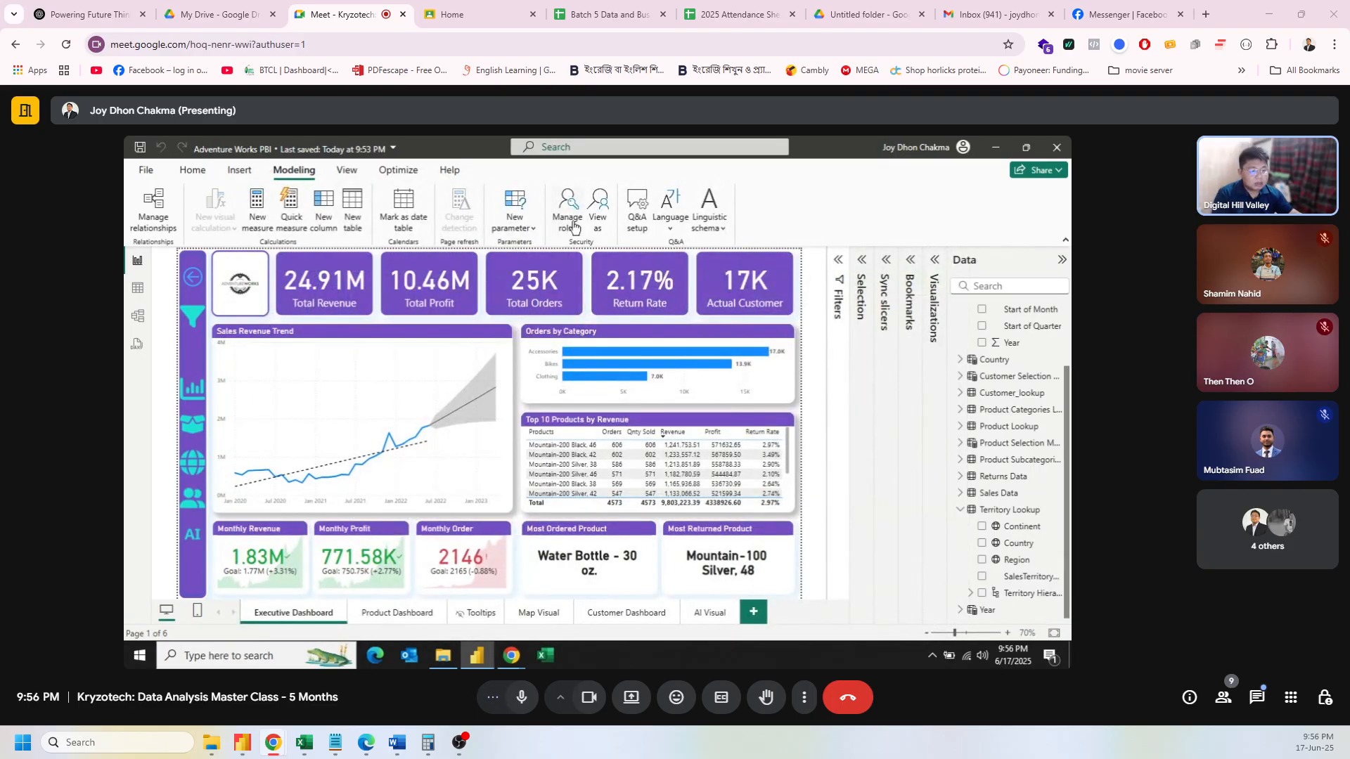
# Step: View the report as the Australia role (7.42M revenue), then stop viewing to restore 24.91M totals
pyautogui.click(595, 211)
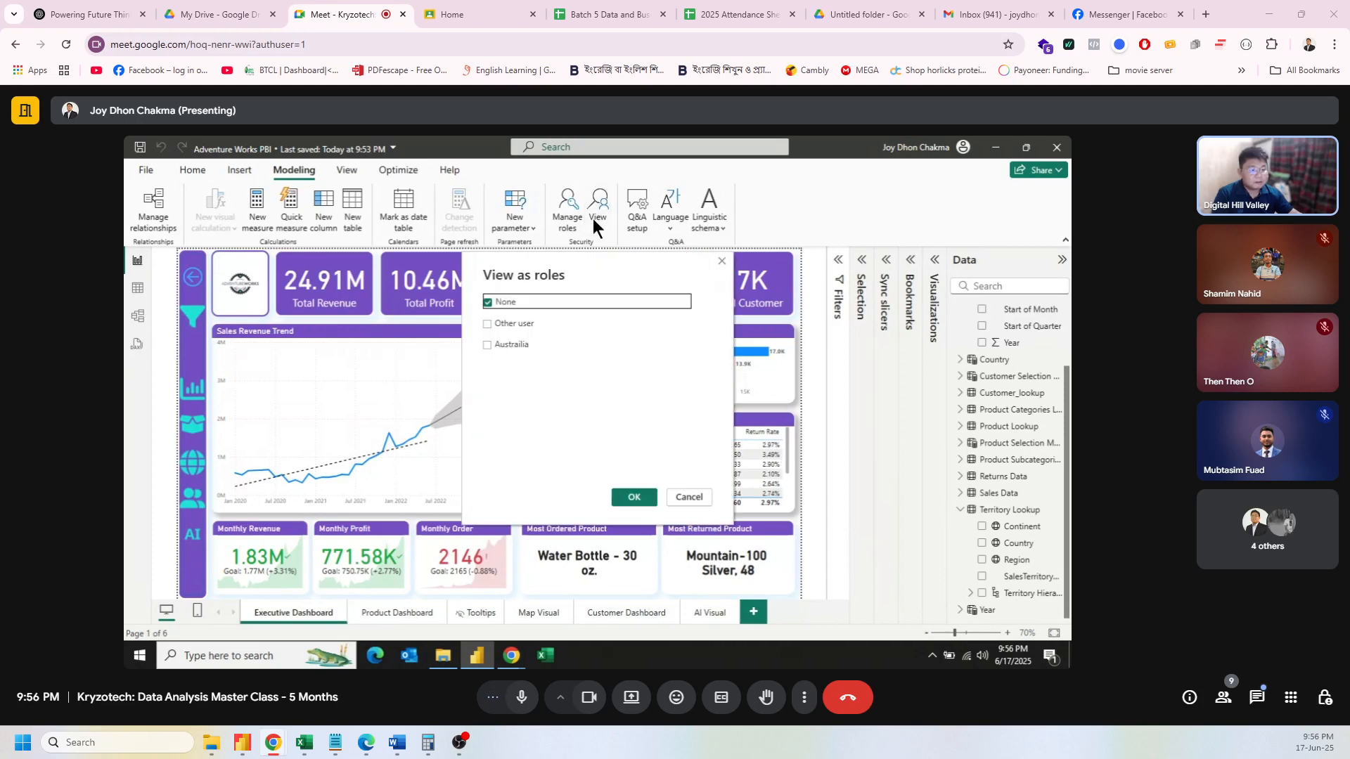
pyautogui.click(488, 345)
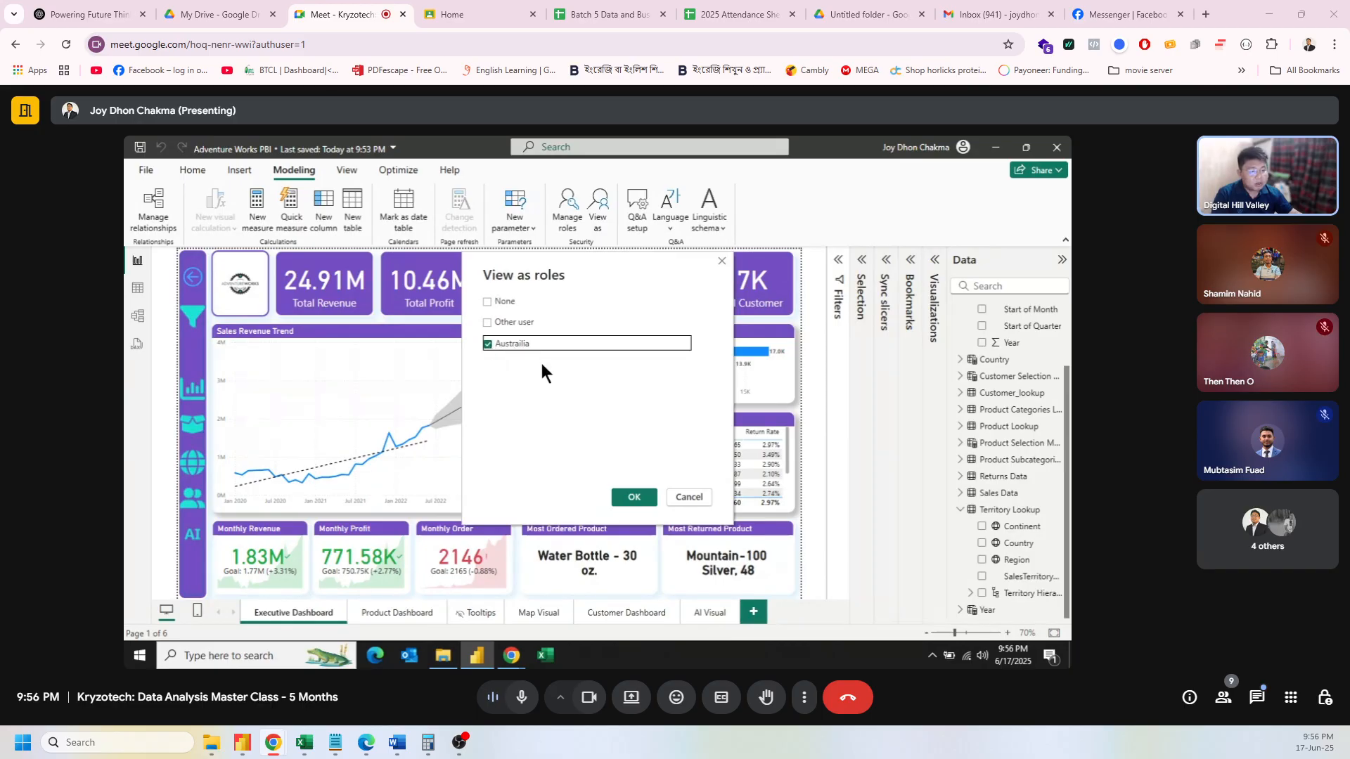
pyautogui.click(627, 493)
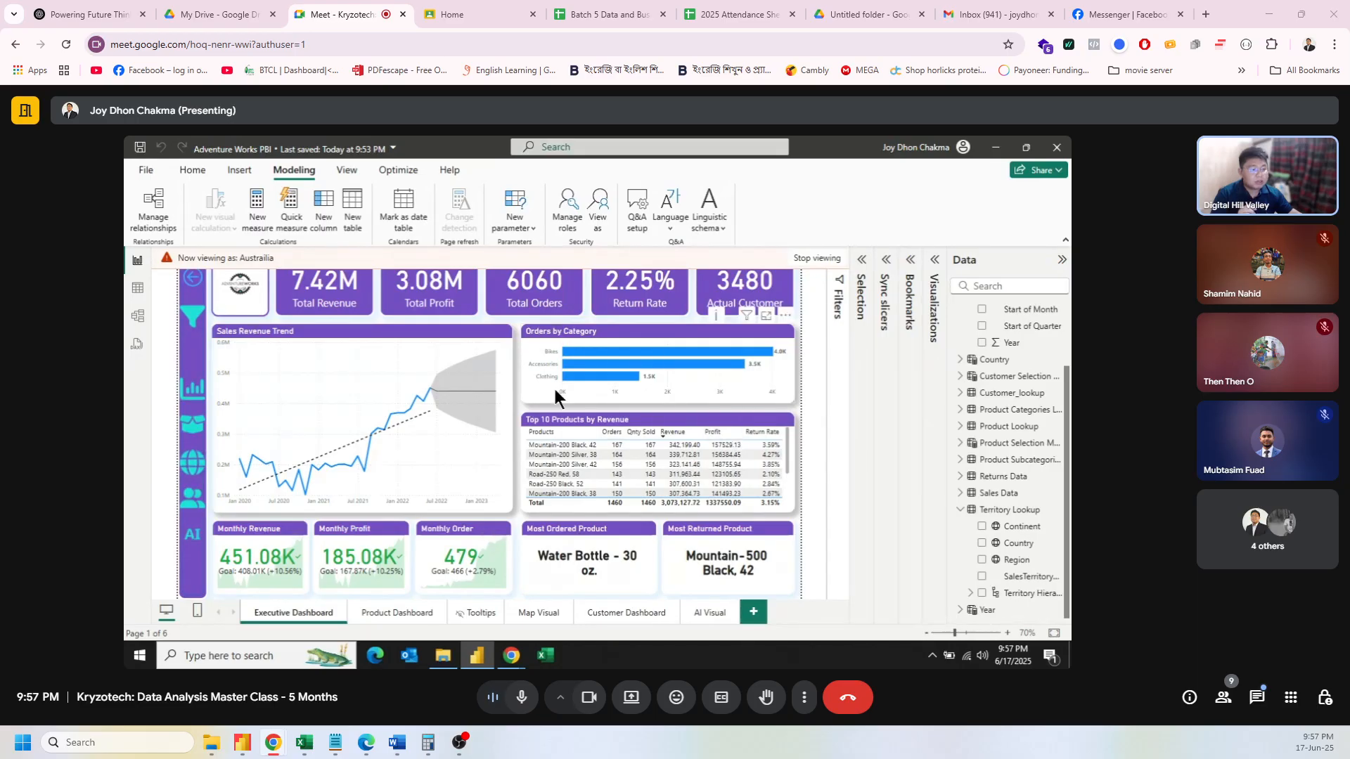
pyautogui.click(817, 259)
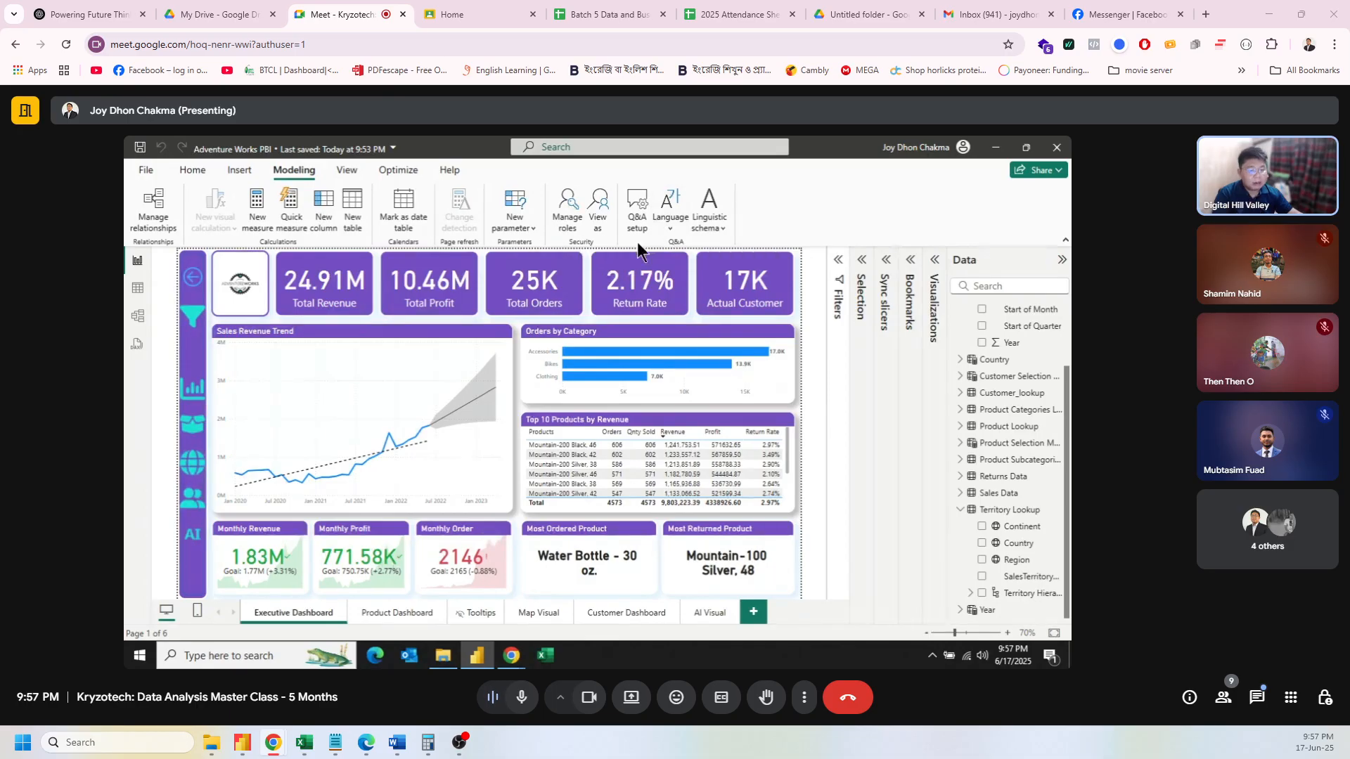
# Step: Save and publish Adventure Works PBI to My workspace, replacing the existing semantic model
pyautogui.click(226, 175)
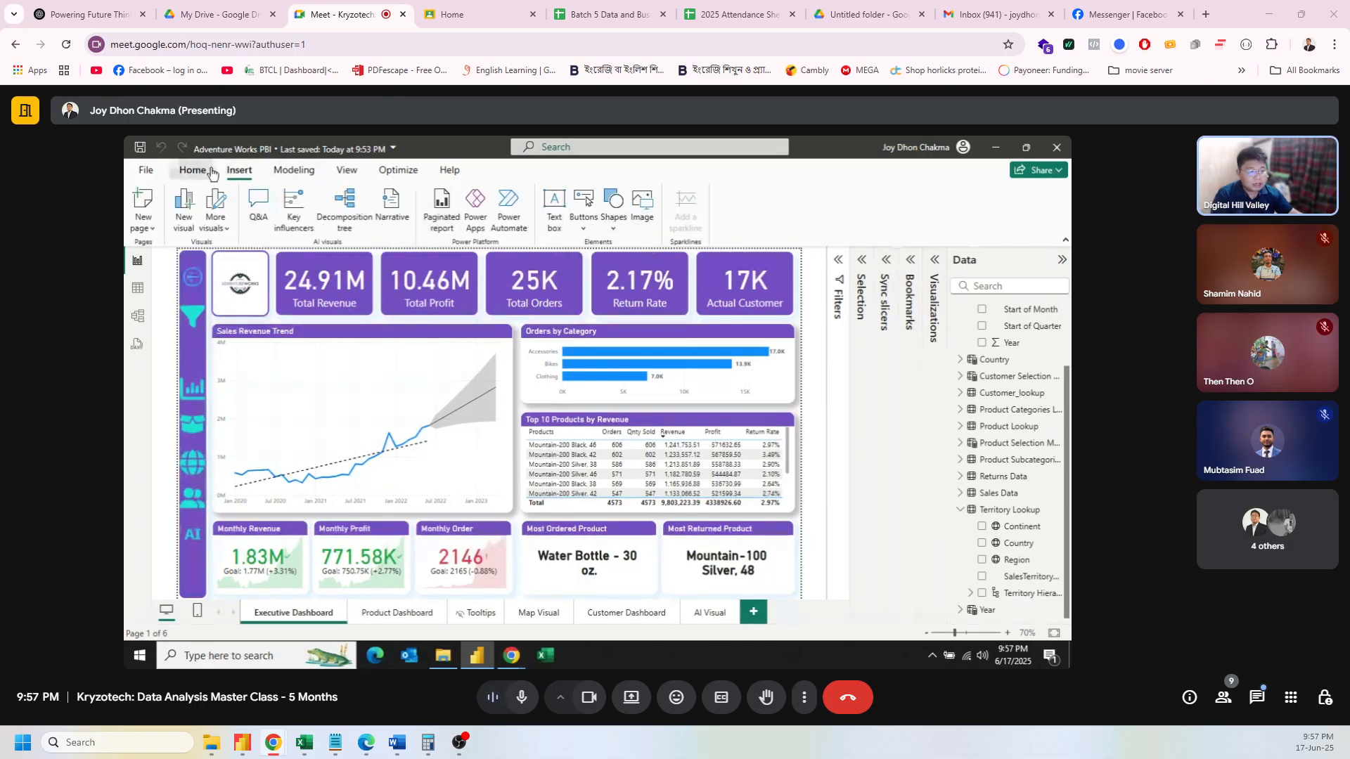
pyautogui.click(193, 171)
pyautogui.click(882, 211)
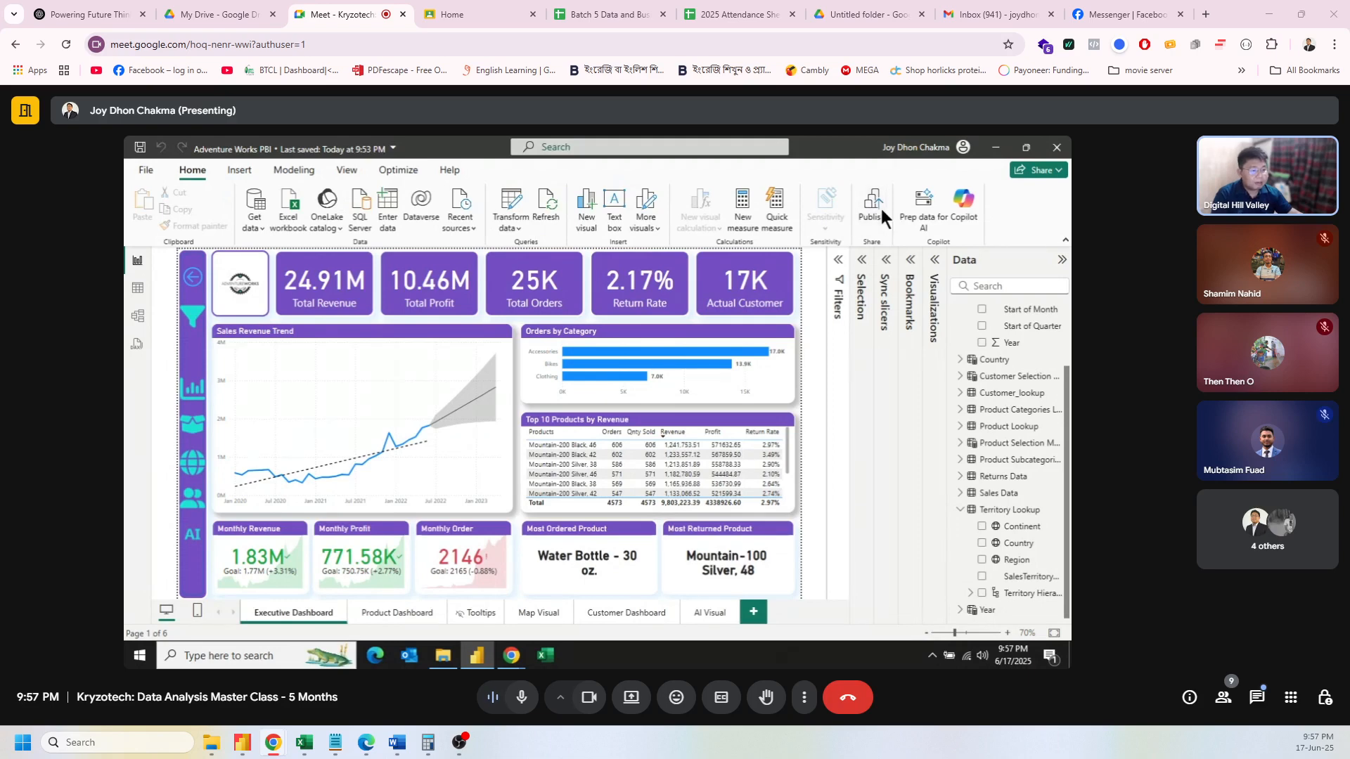
pyautogui.click(652, 420)
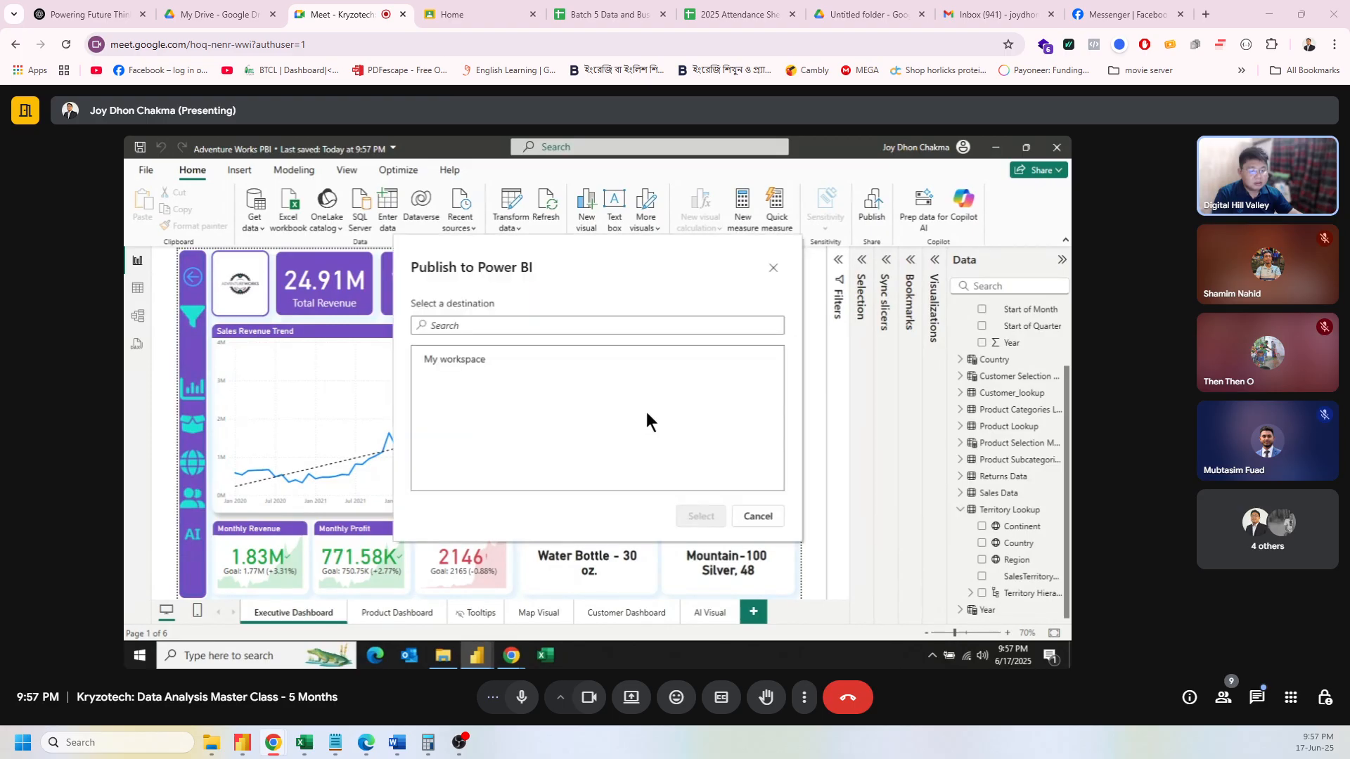
pyautogui.click(479, 367)
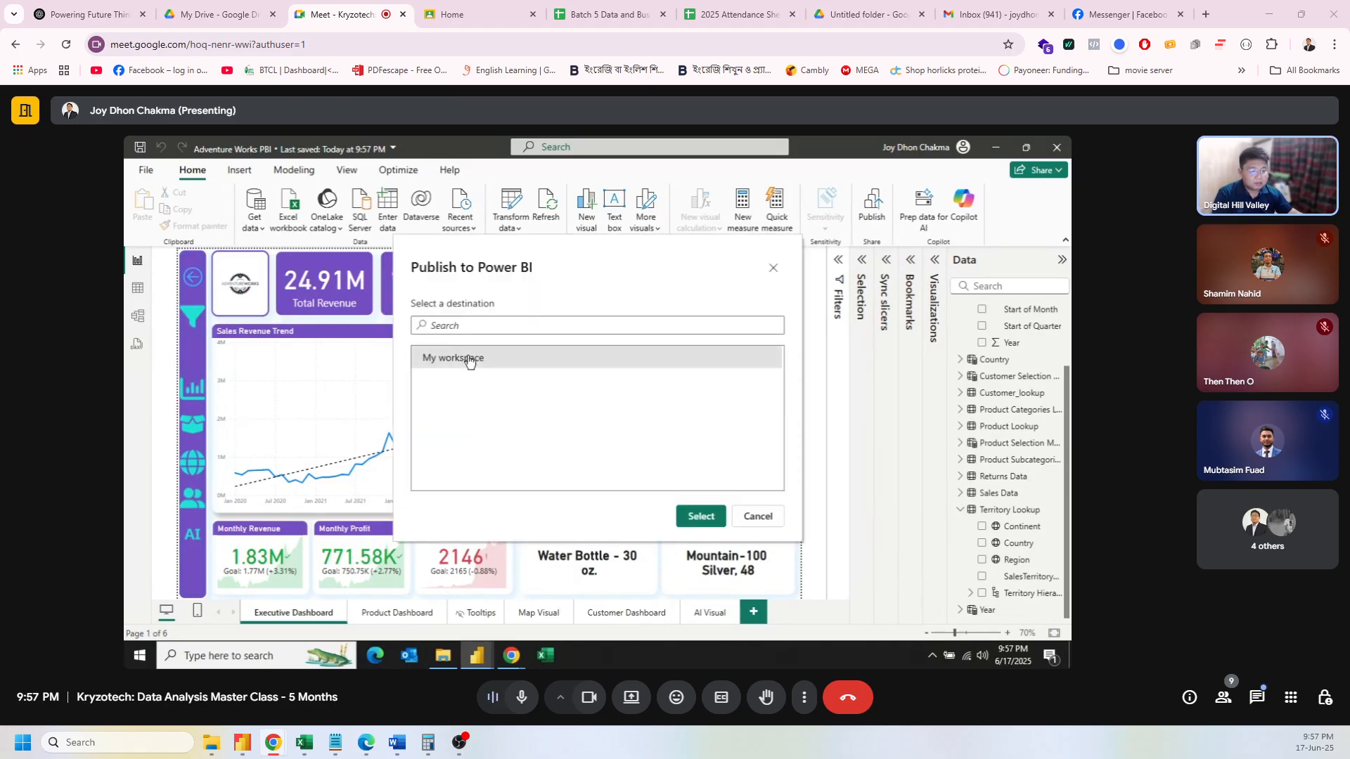
pyautogui.click(701, 516)
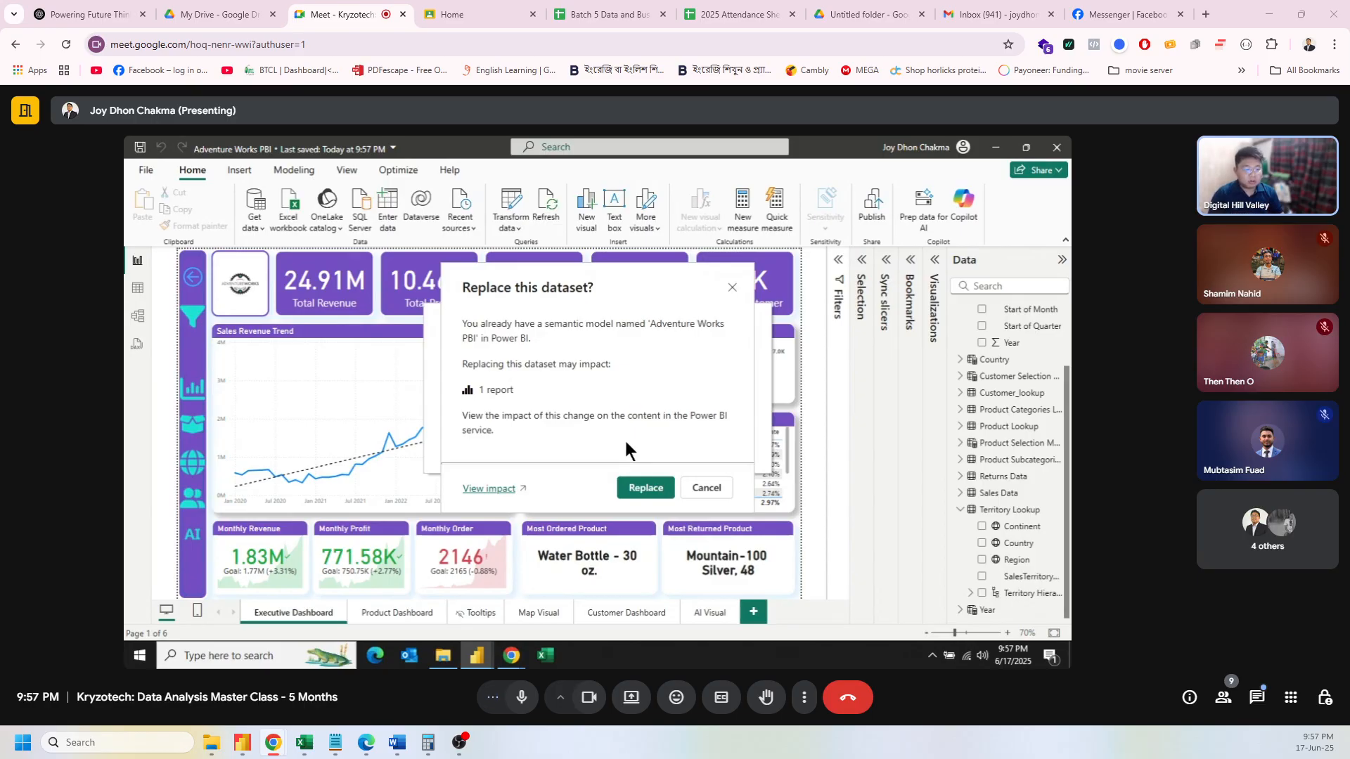
pyautogui.click(660, 488)
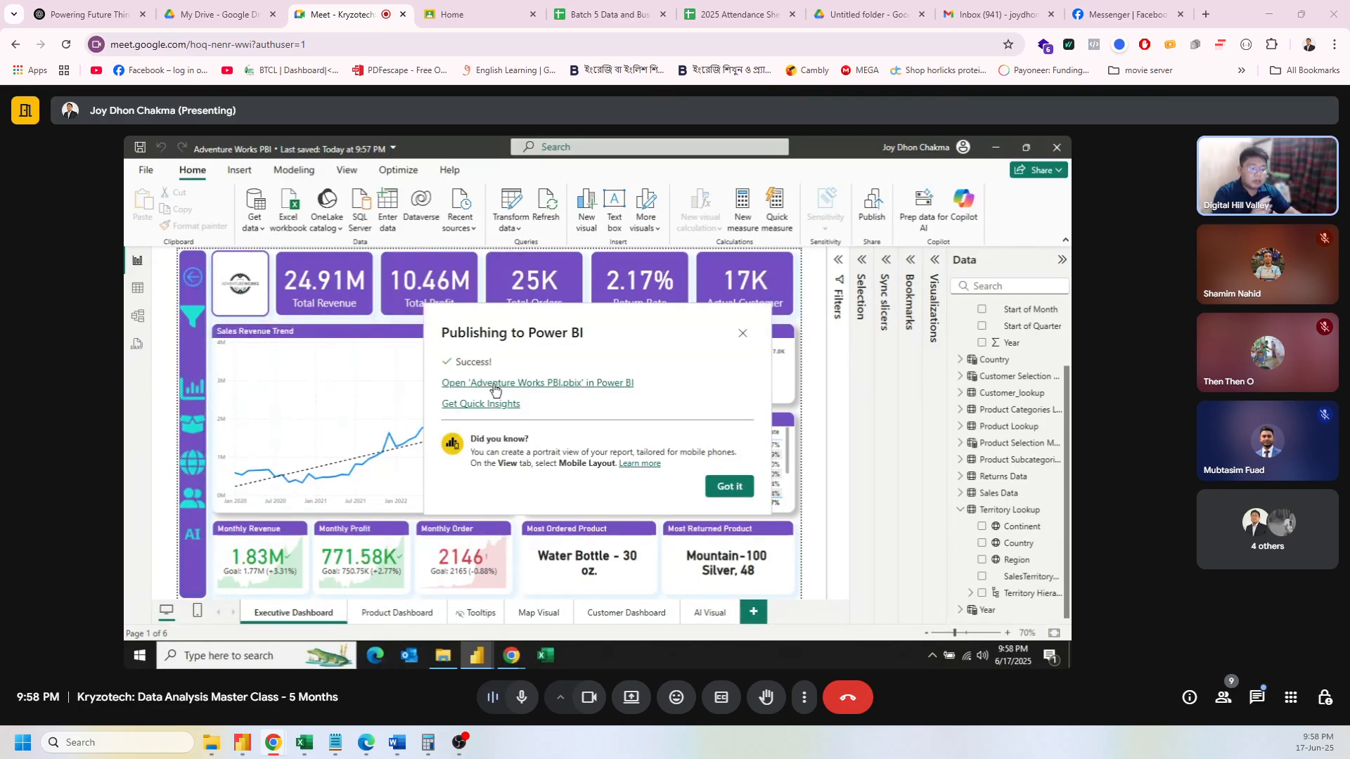
pyautogui.click(726, 486)
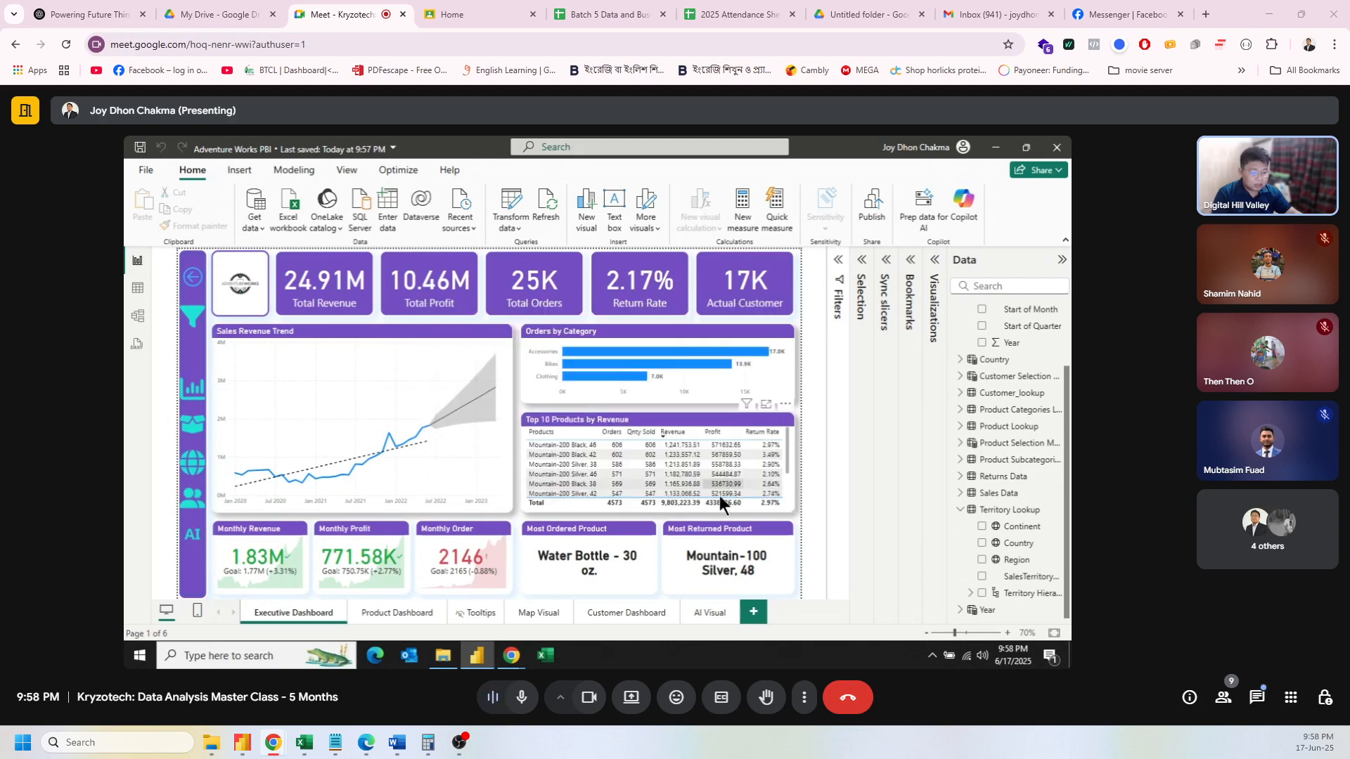
# Step: In the refreshed My workspace, open Security for the Adventure Works PBI semantic model
pyautogui.moveTo(518, 660)
pyautogui.click(467, 614)
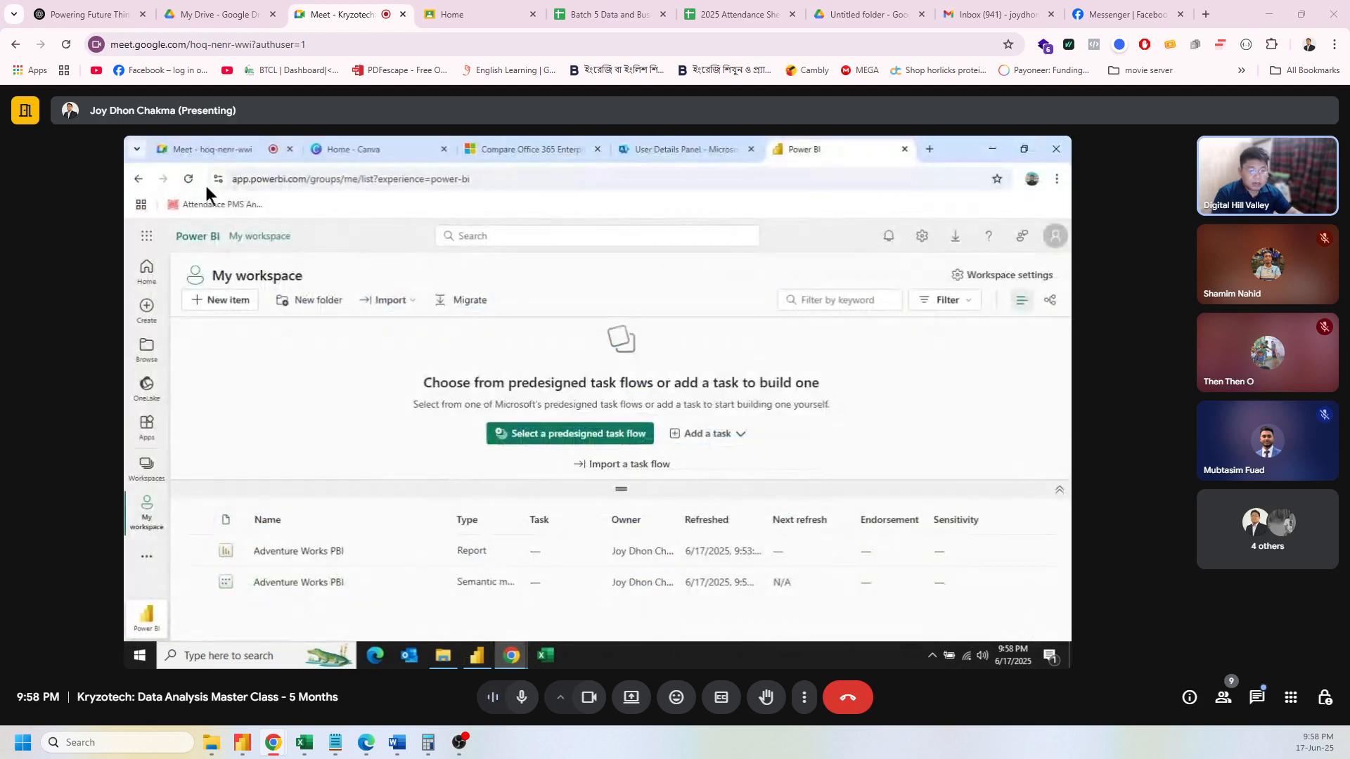
pyautogui.click(190, 179)
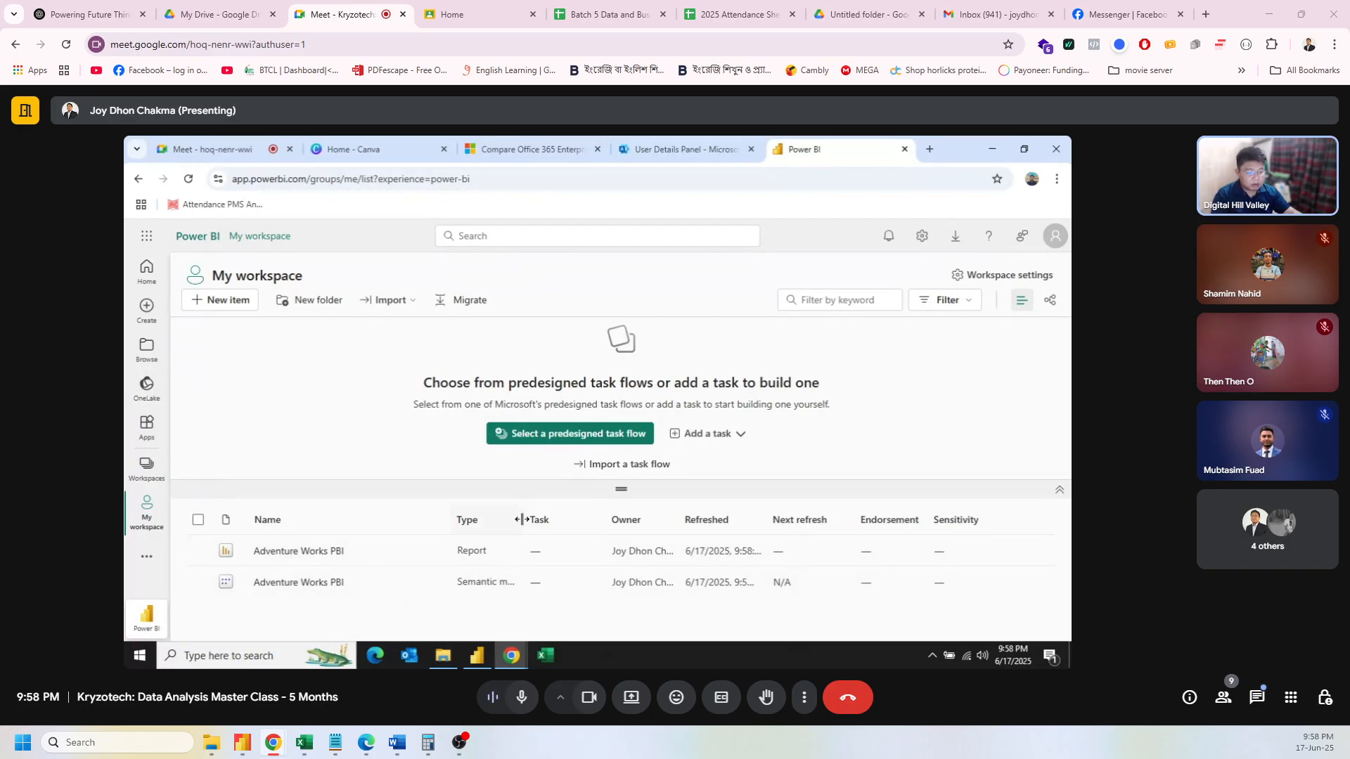
pyautogui.moveTo(522, 518); pyautogui.dragTo(614, 520)
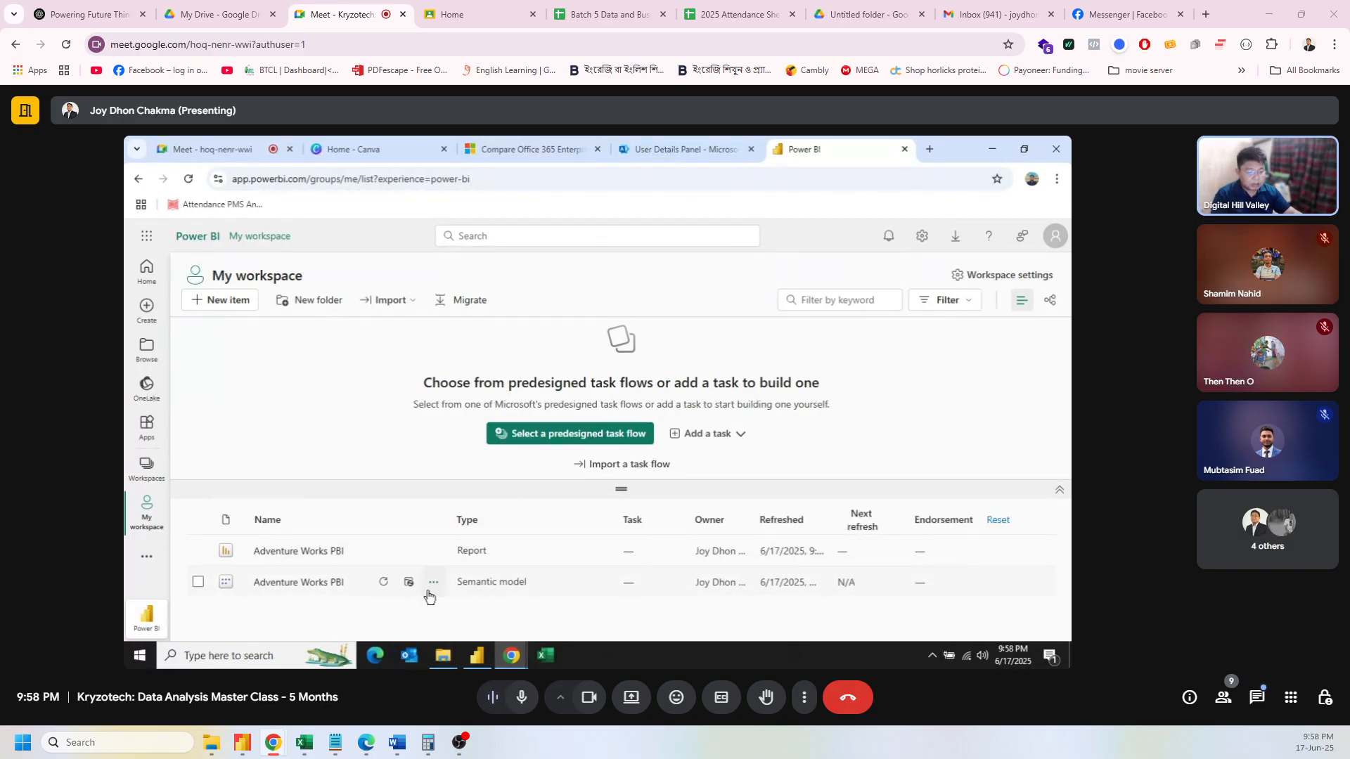
pyautogui.click(435, 584)
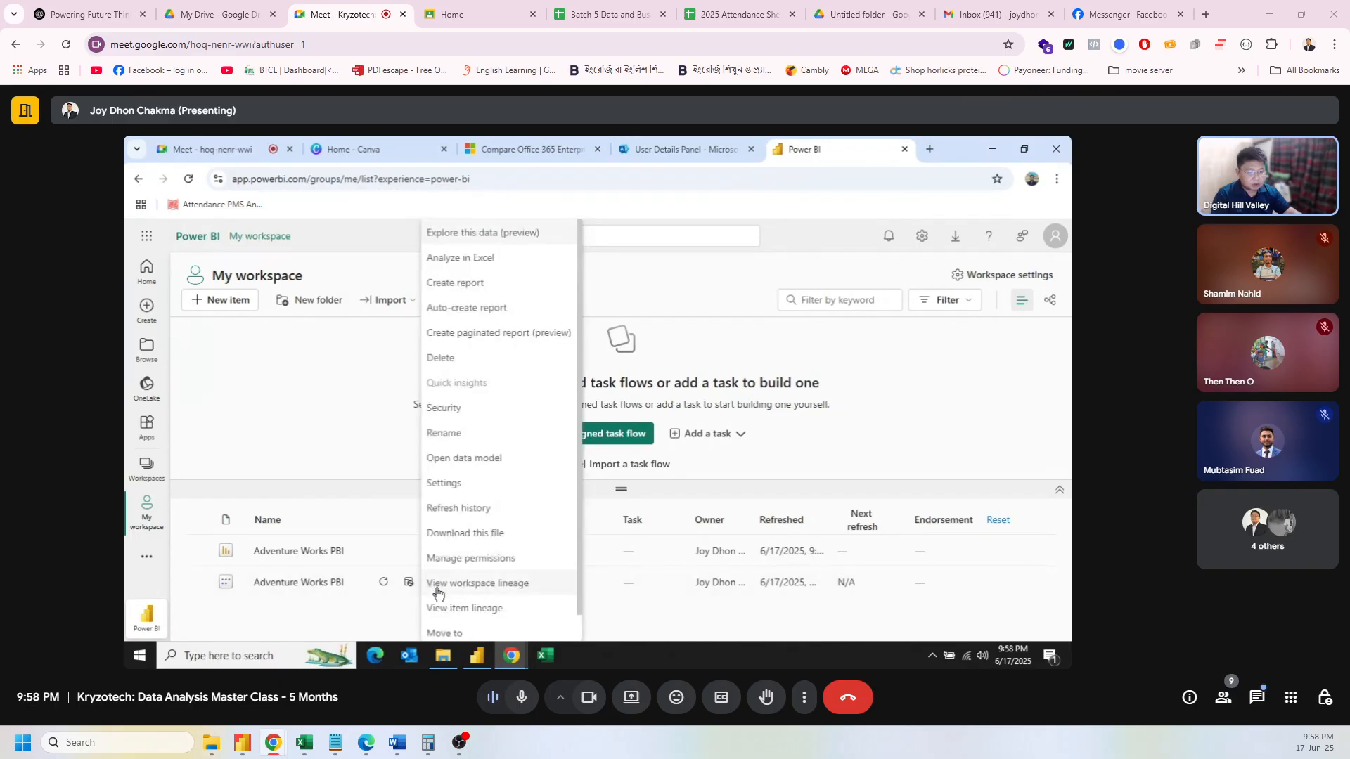
pyautogui.click(454, 407)
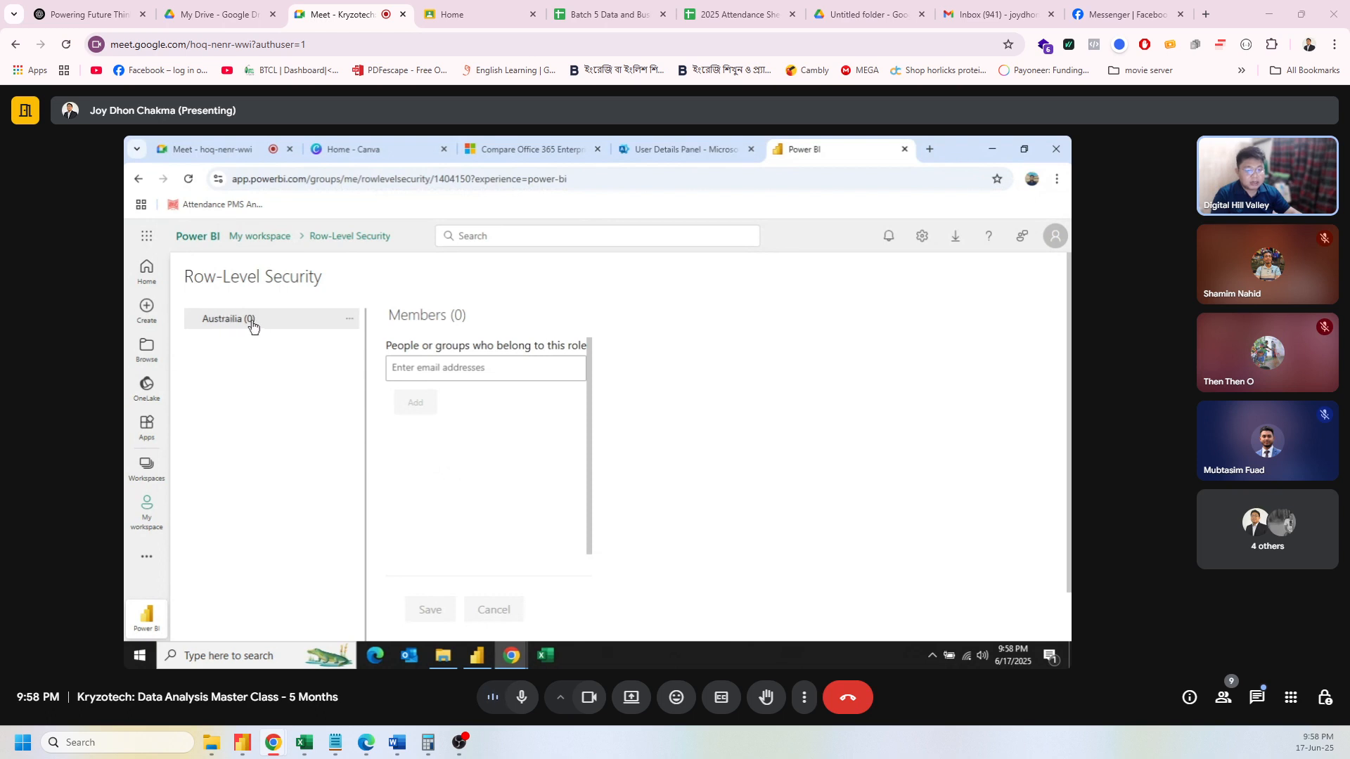
# Step: Add the analyst's account as the only Australia role member and save
pyautogui.click(412, 377)
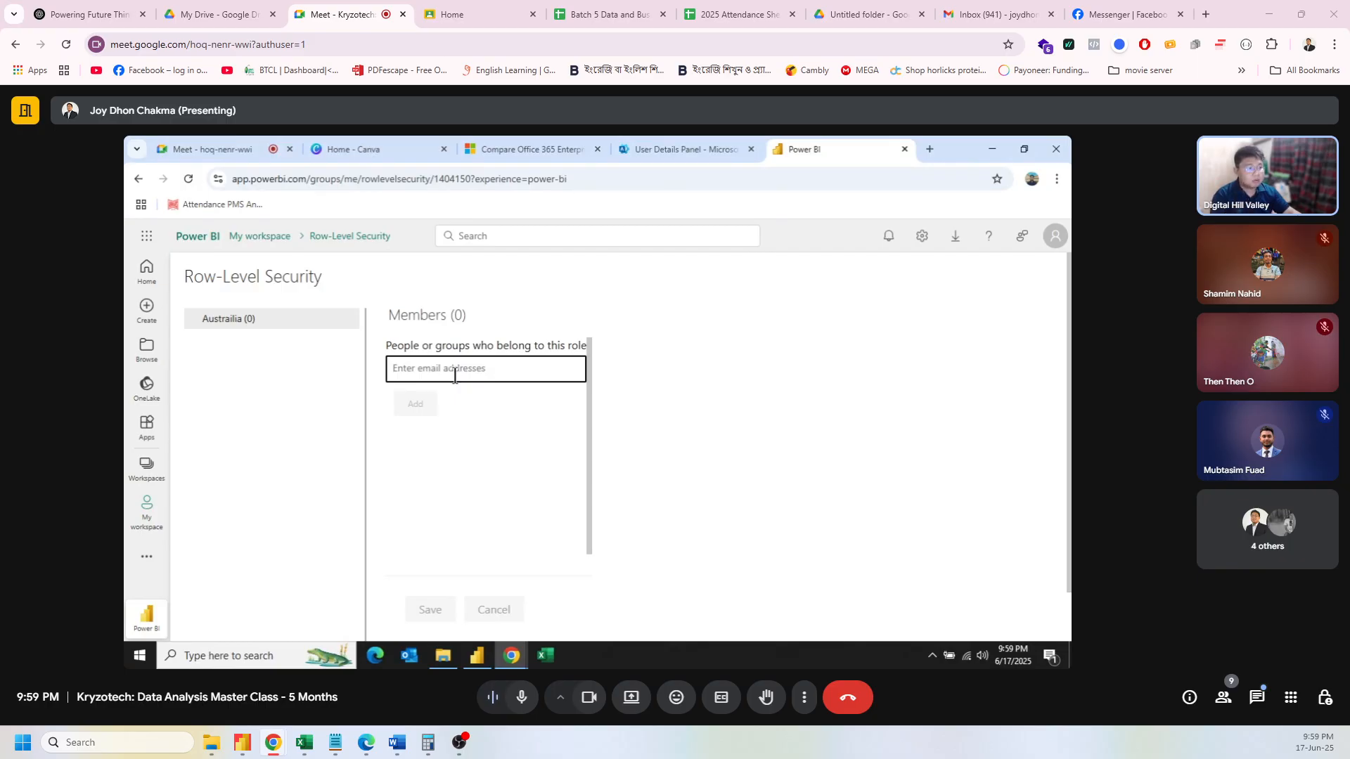
pyautogui.write('aa')
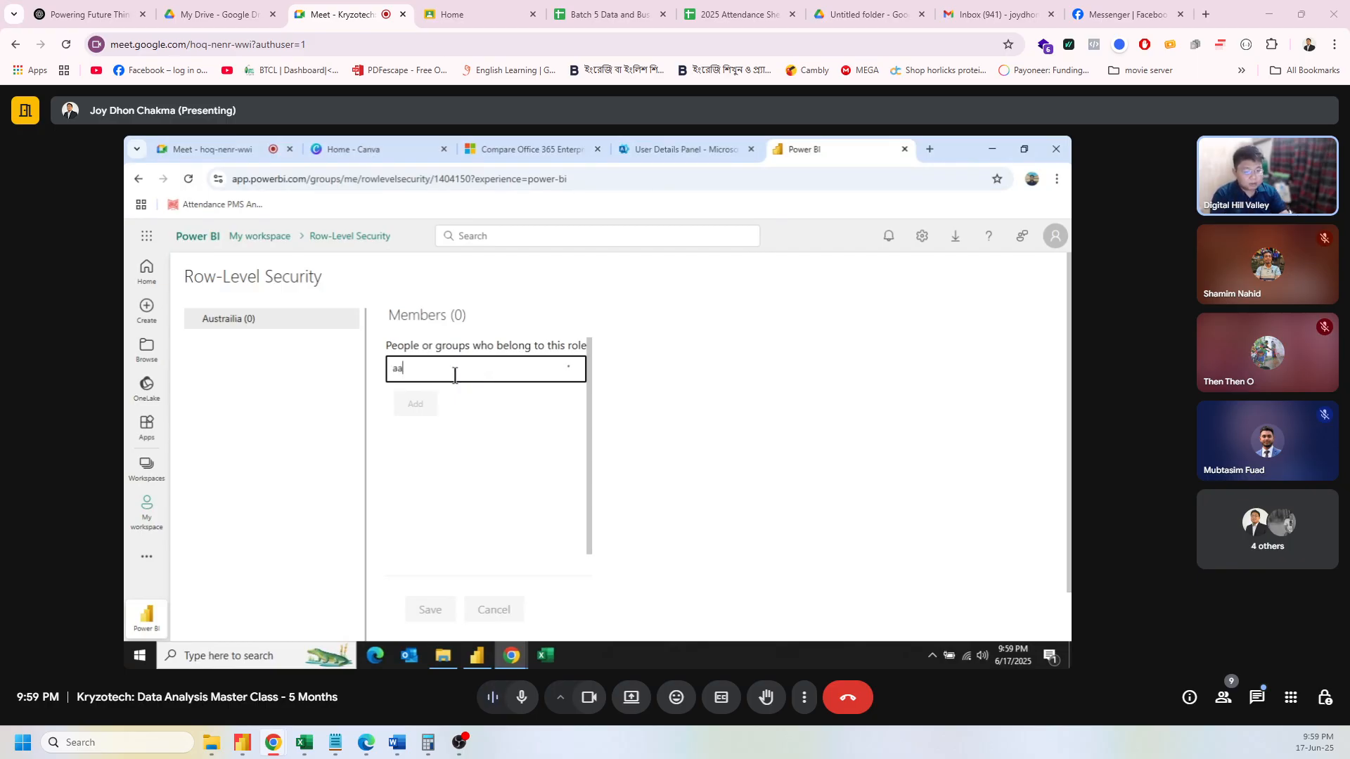
pyautogui.press('BackSpace')
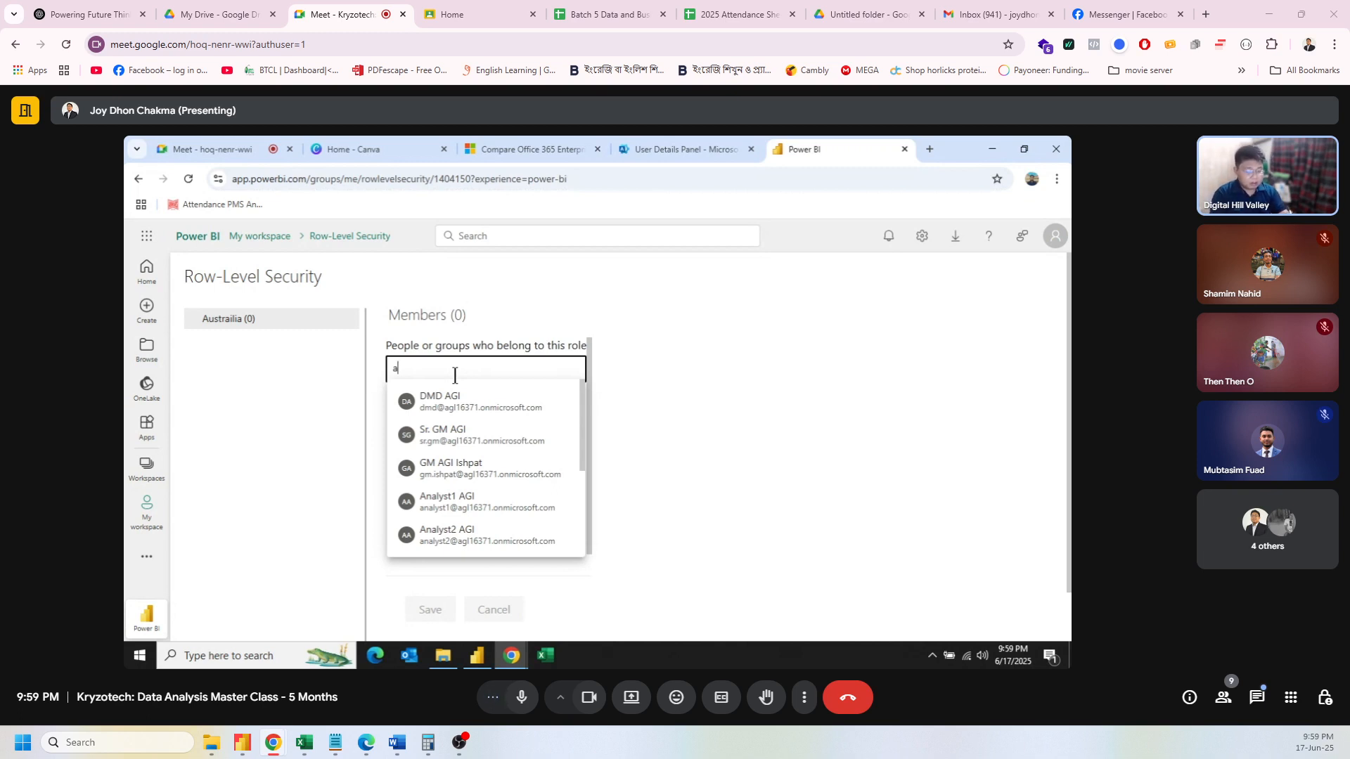
pyautogui.write('nalyst1')
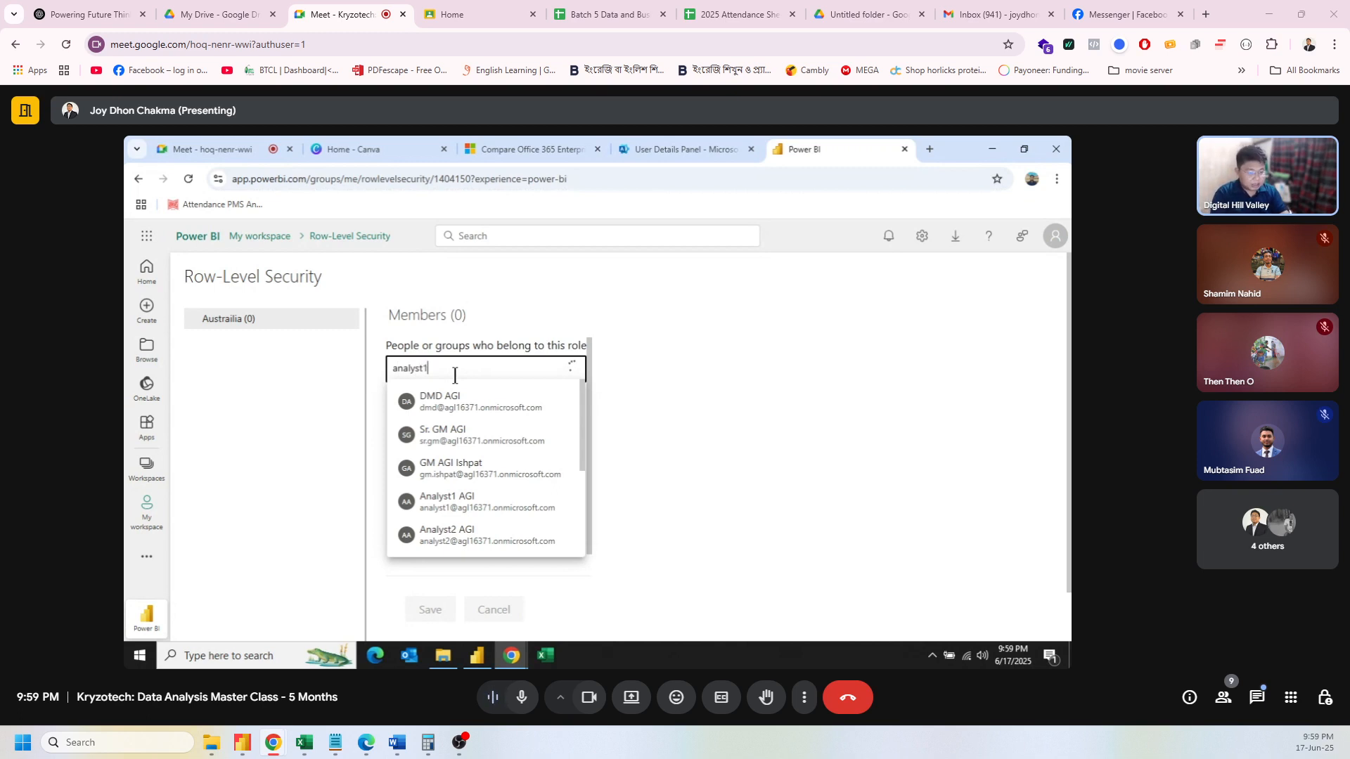
pyautogui.write('0')
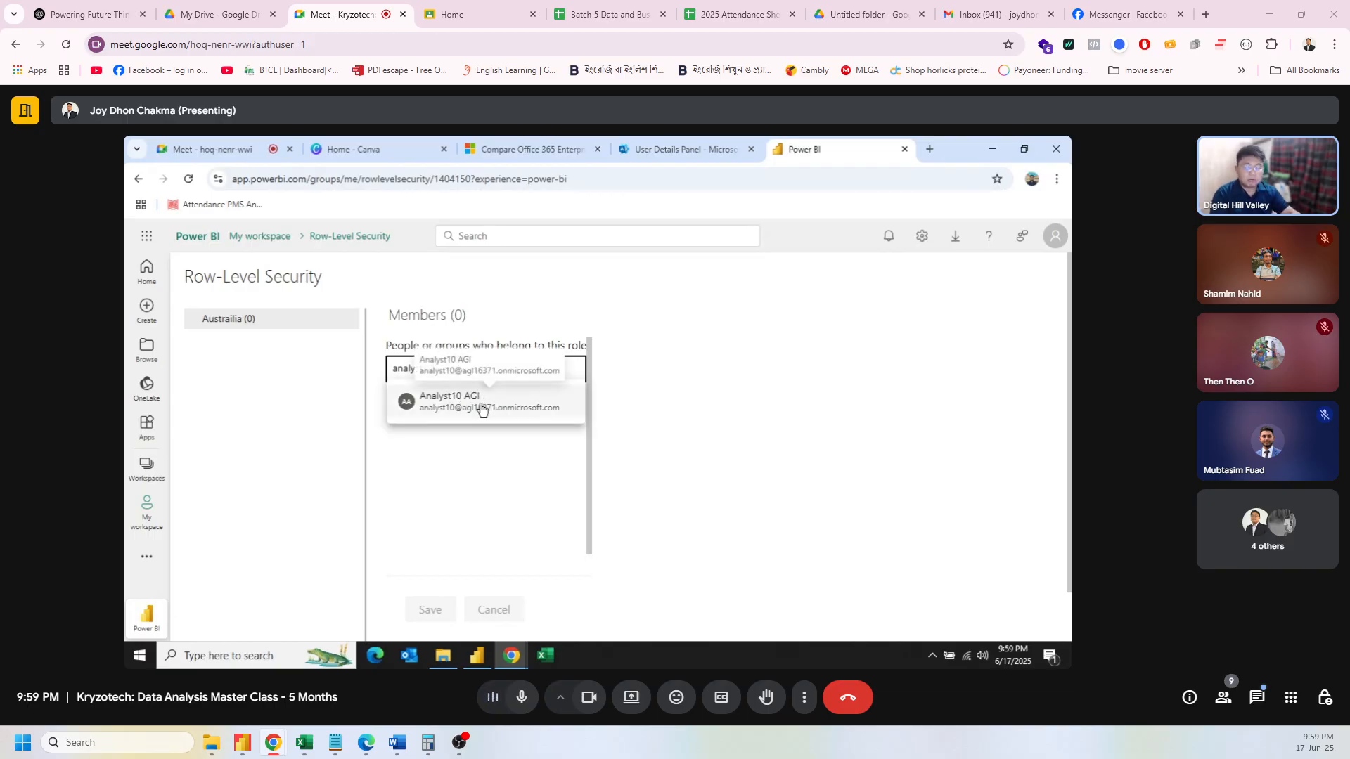
pyautogui.doubleClick(481, 406)
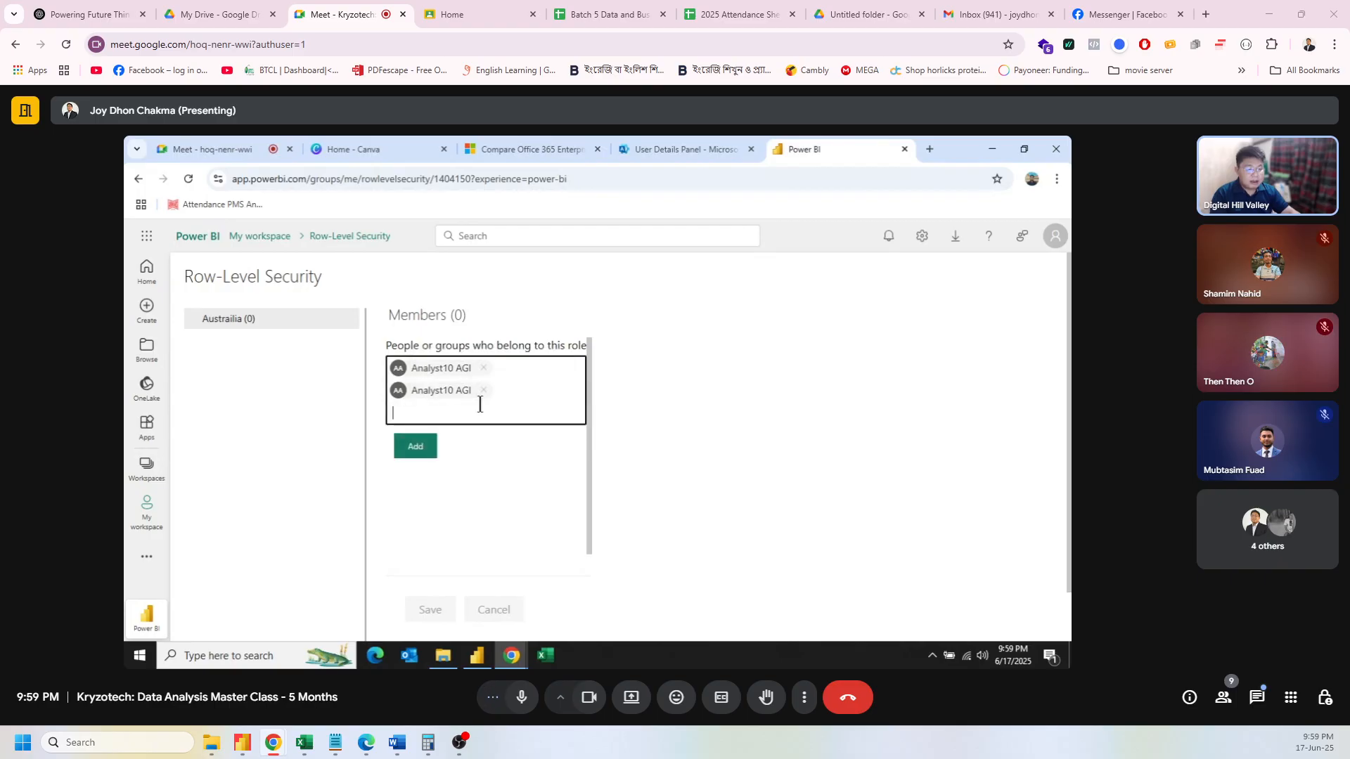
pyautogui.click(483, 390)
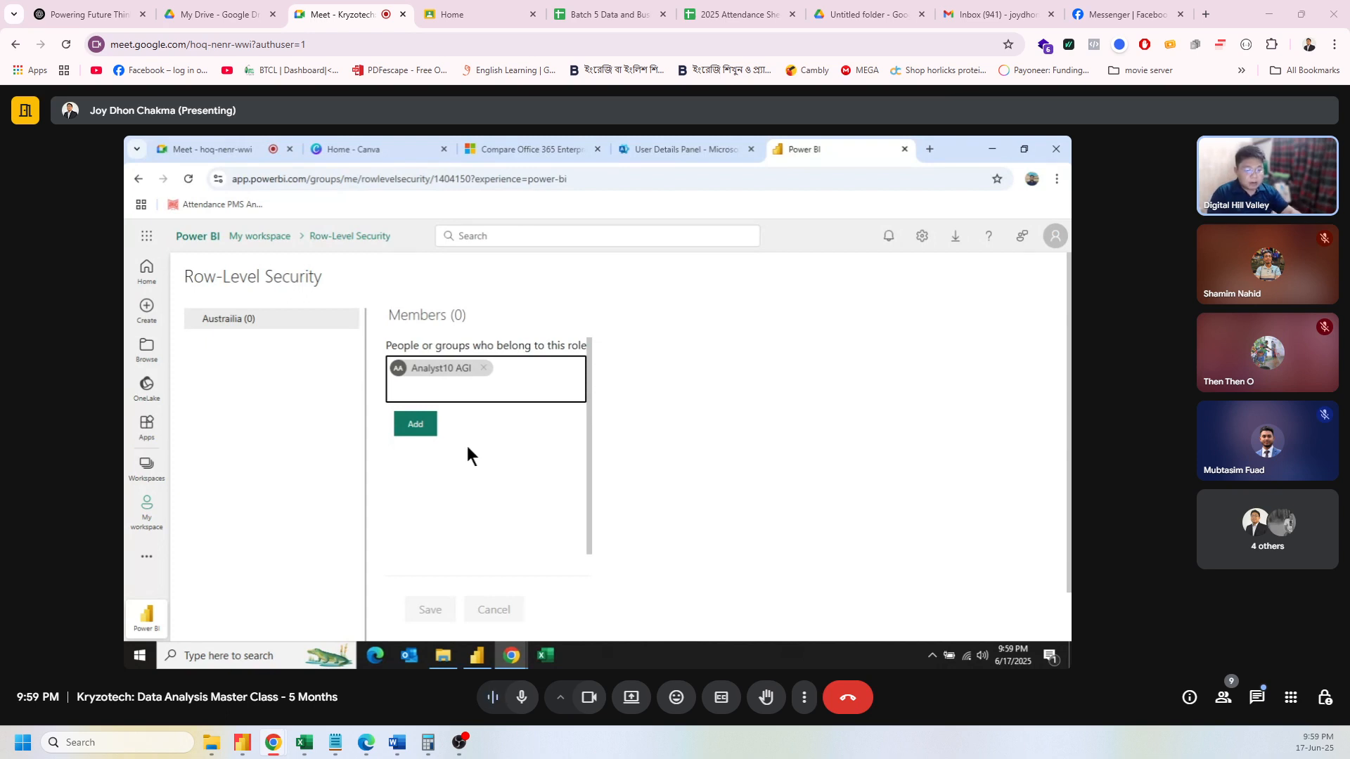
pyautogui.click(422, 426)
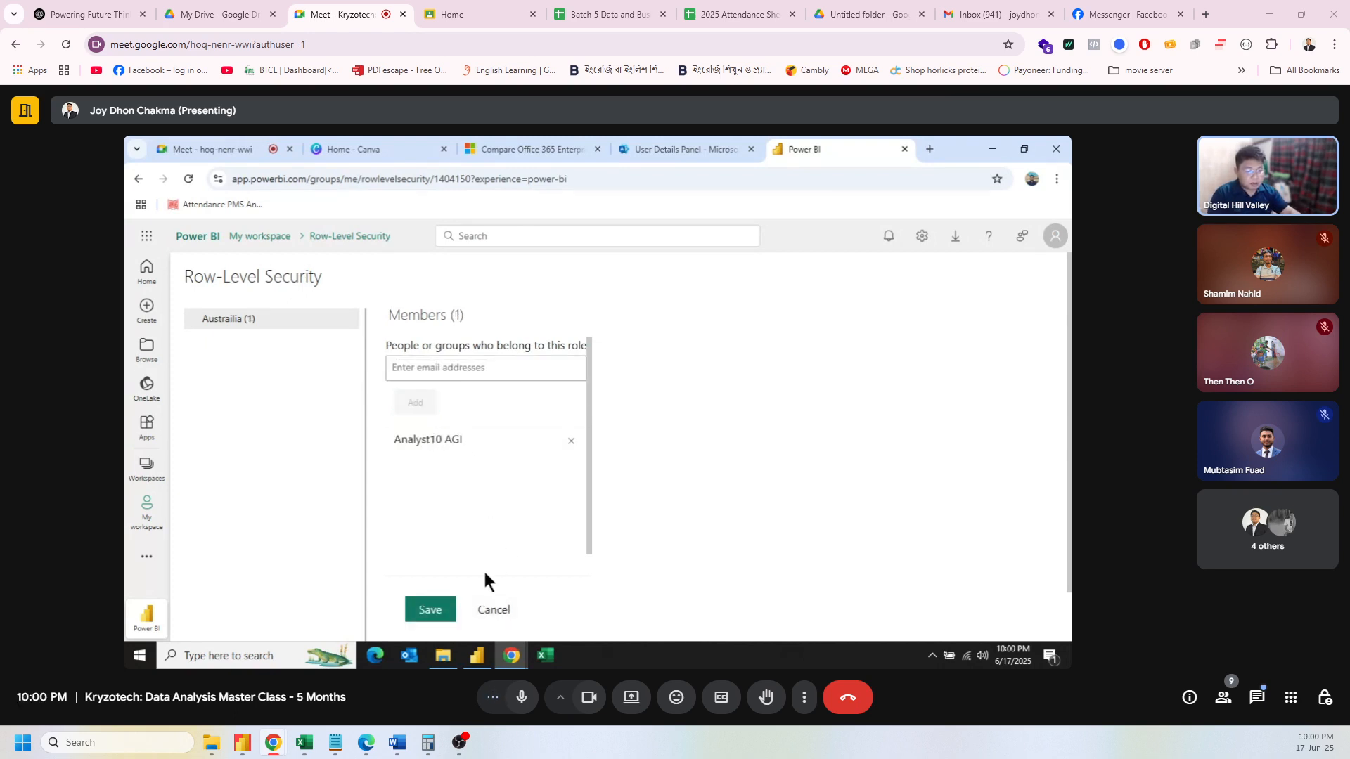
pyautogui.click(423, 612)
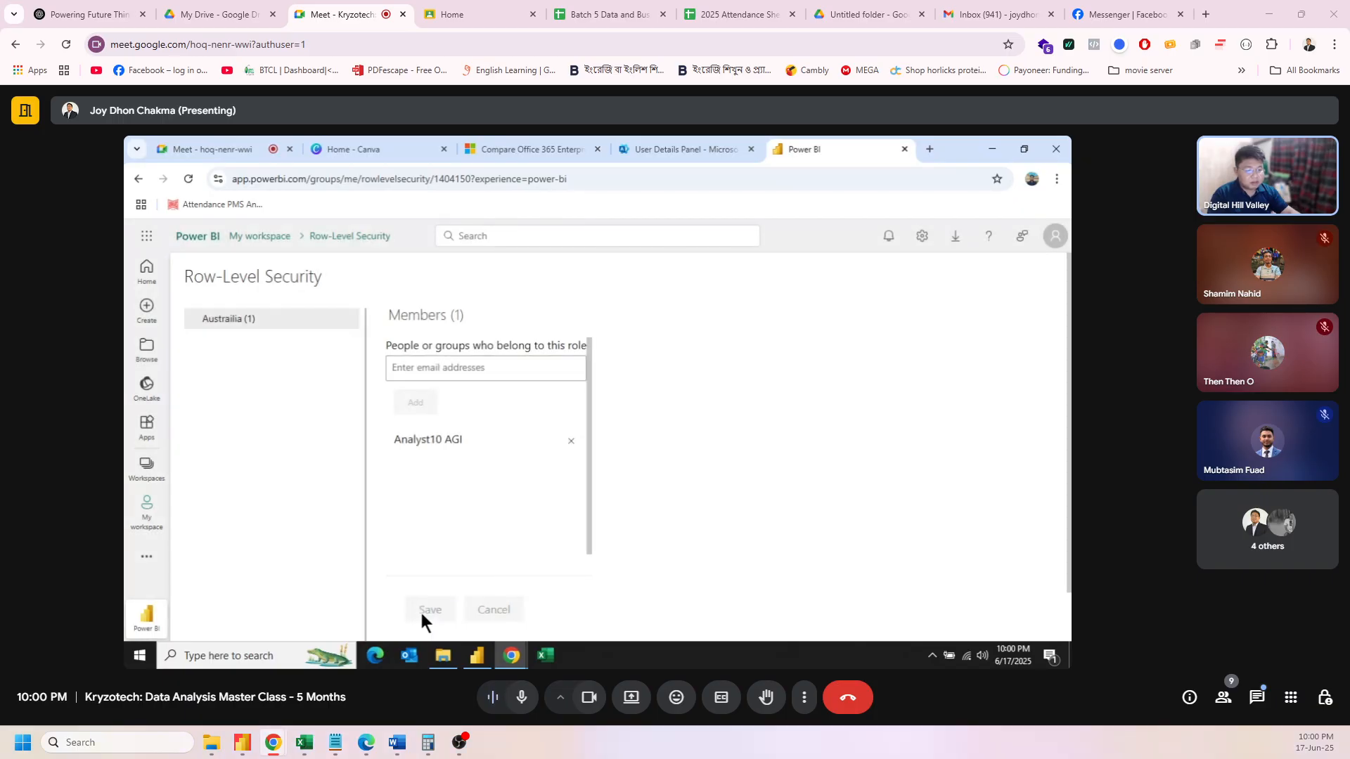
# Step: Open a new Incognito window and go to the app.powerbi.com recent items page via 'pow'
pyautogui.click(1056, 179)
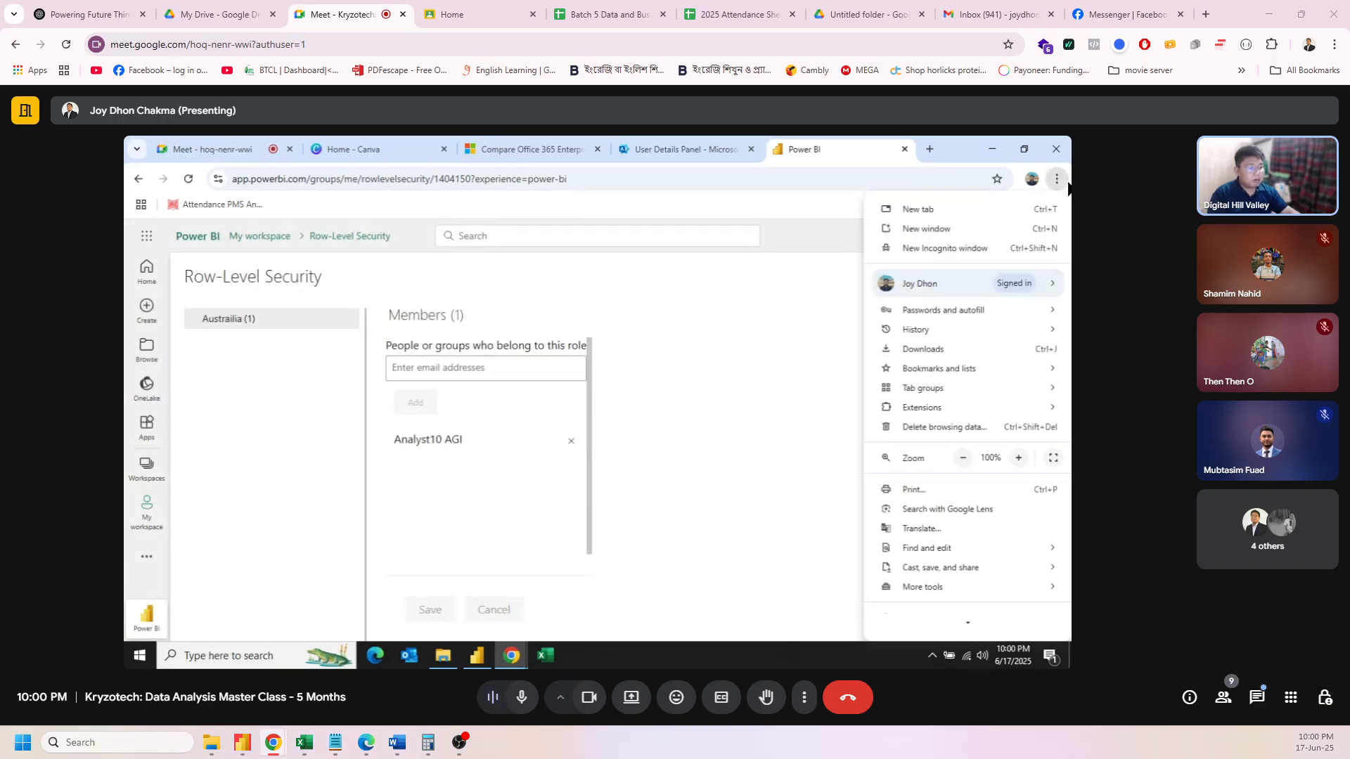
pyautogui.click(968, 243)
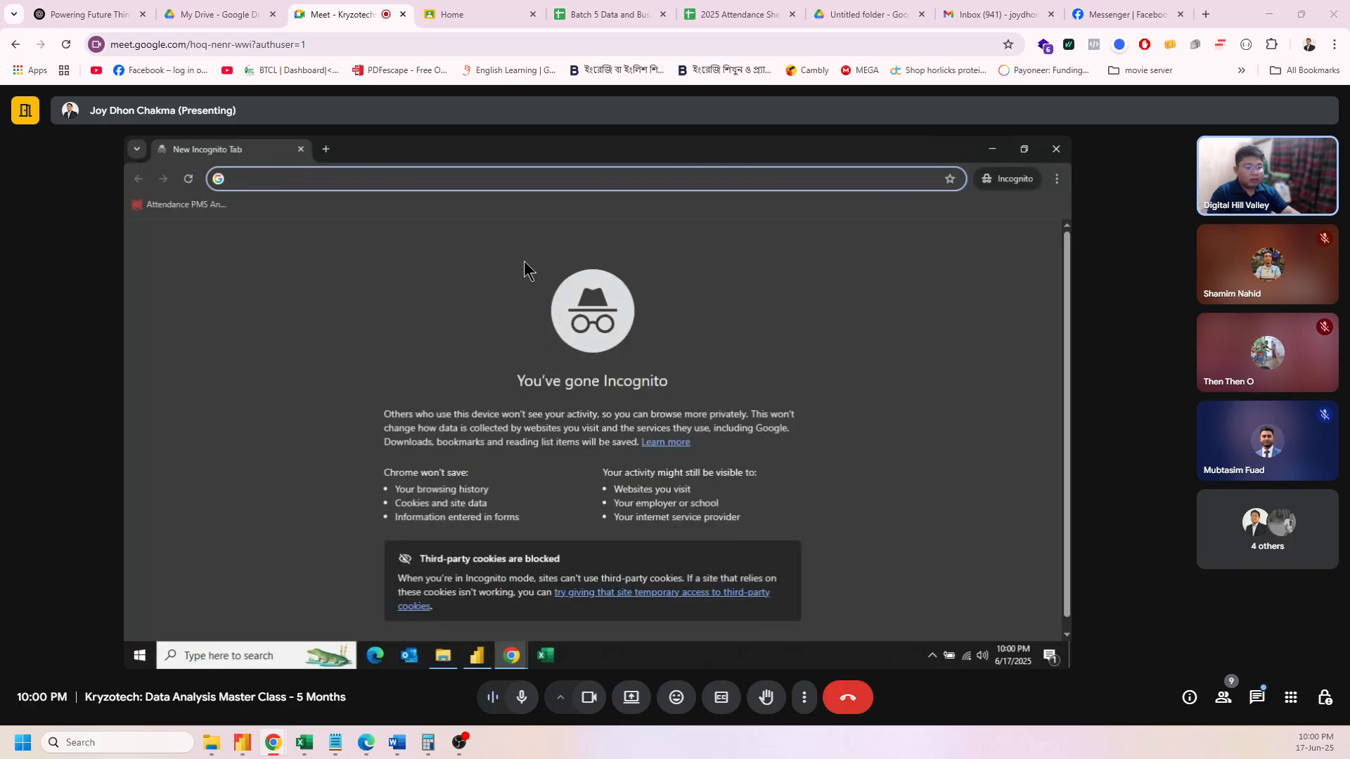
pyautogui.write('pow')
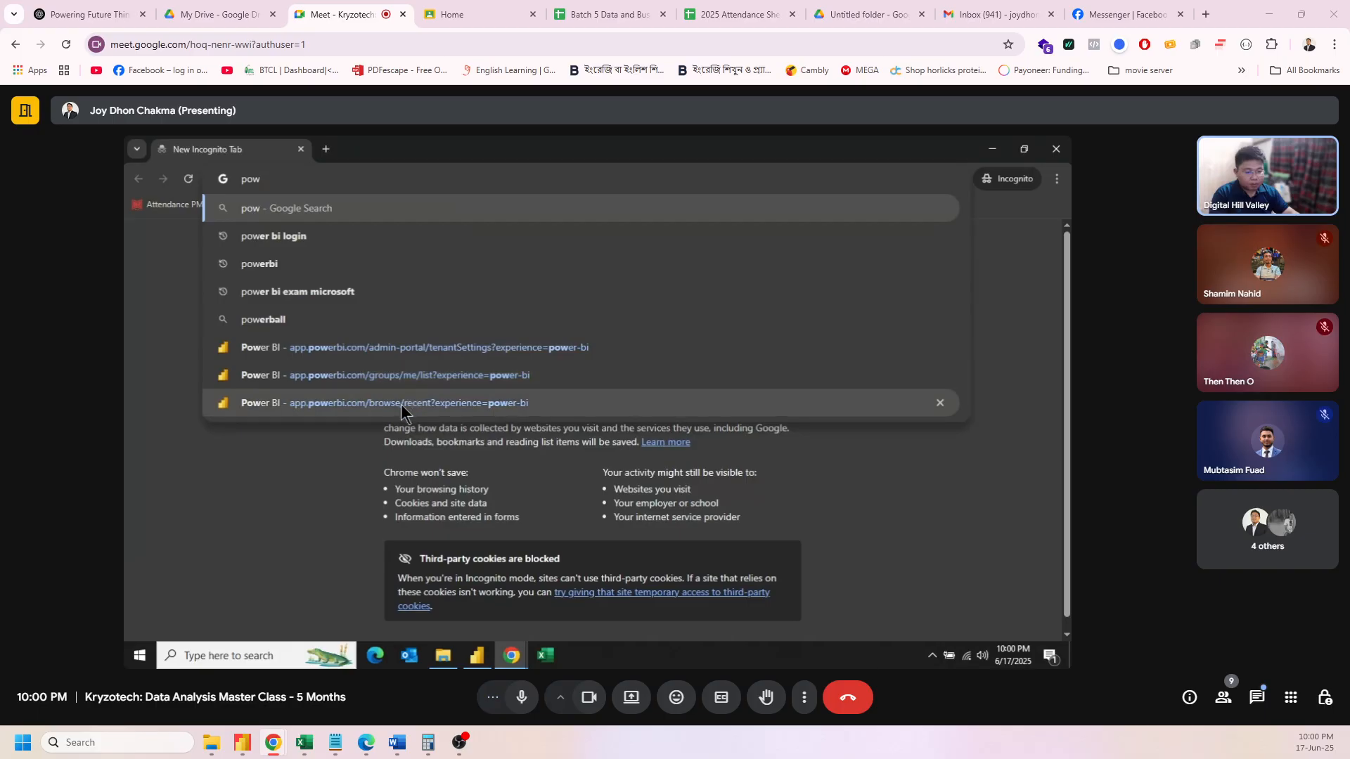
pyautogui.click(406, 403)
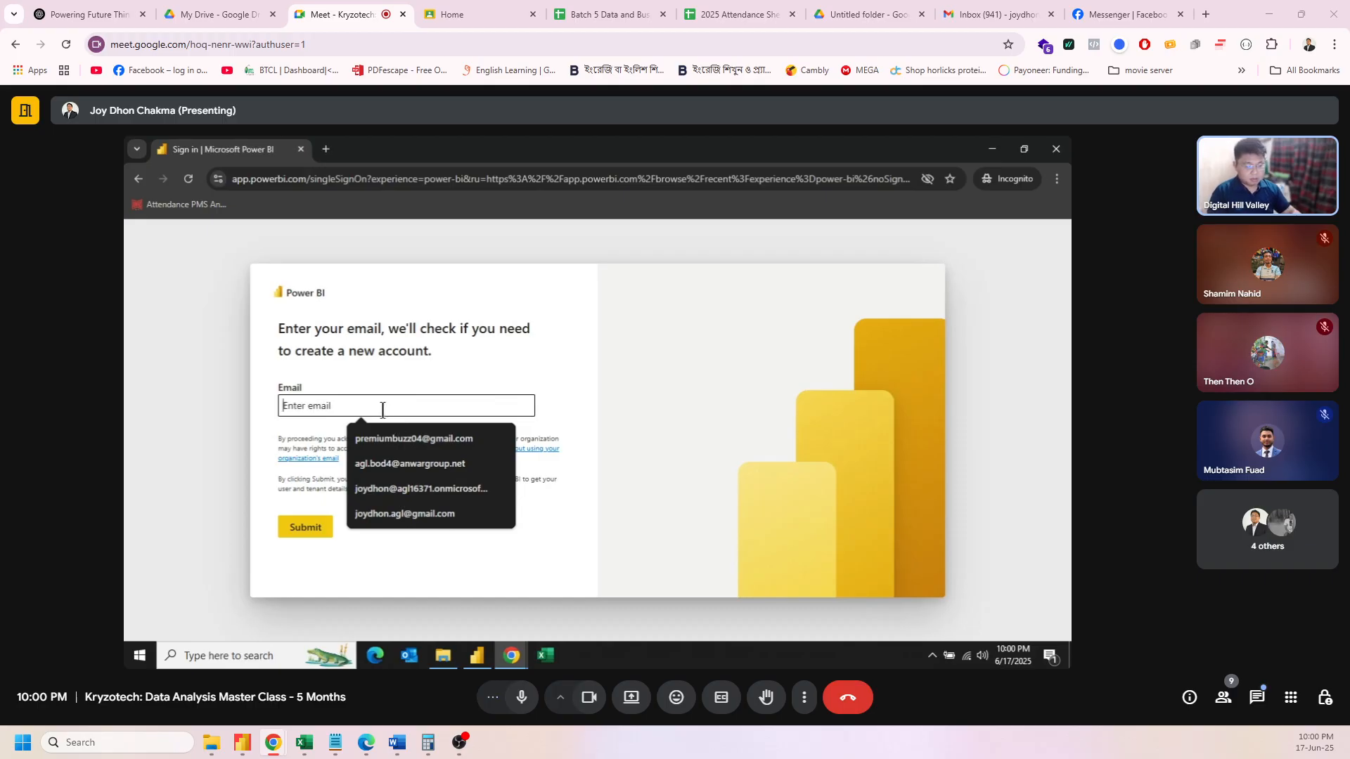
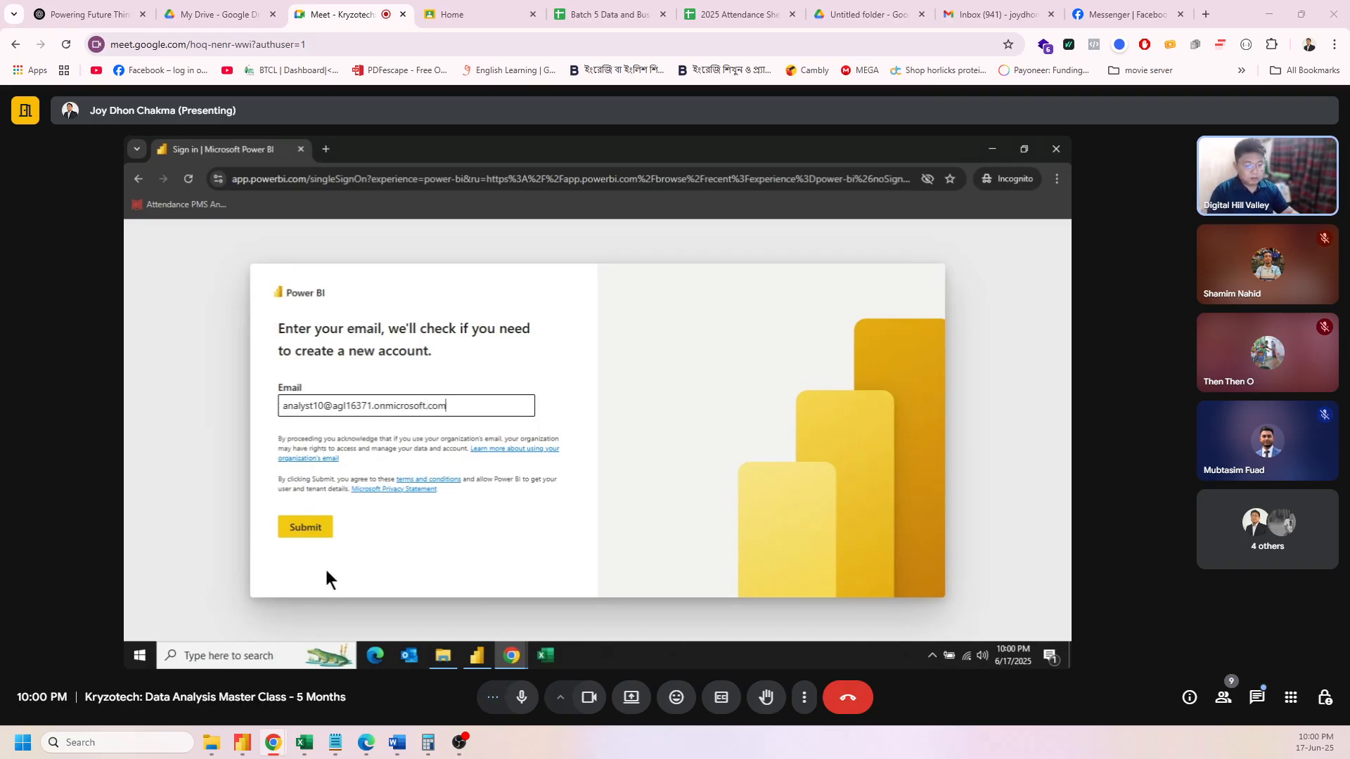
# Step: Sign in with the analyst's e-mail and password and choose to stay signed in
pyautogui.click(319, 533)
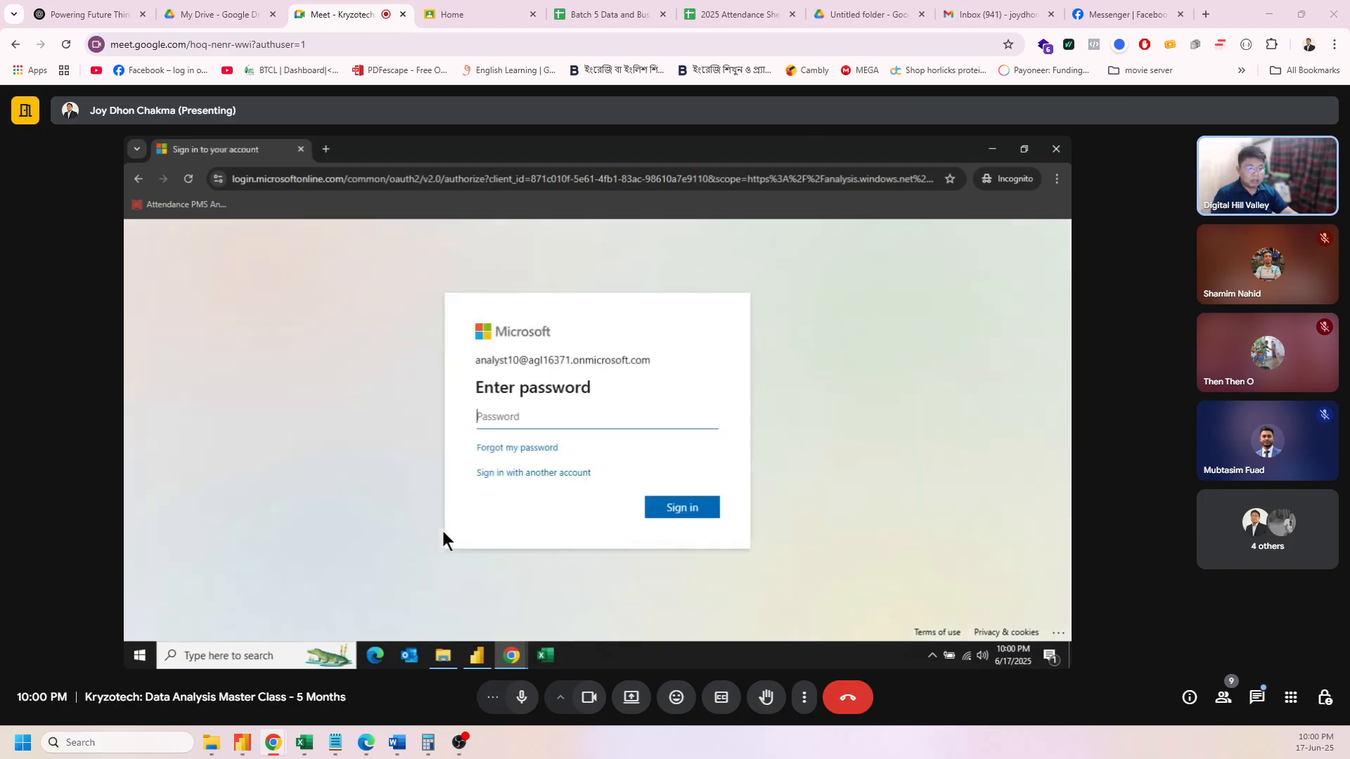
pyautogui.click(520, 422)
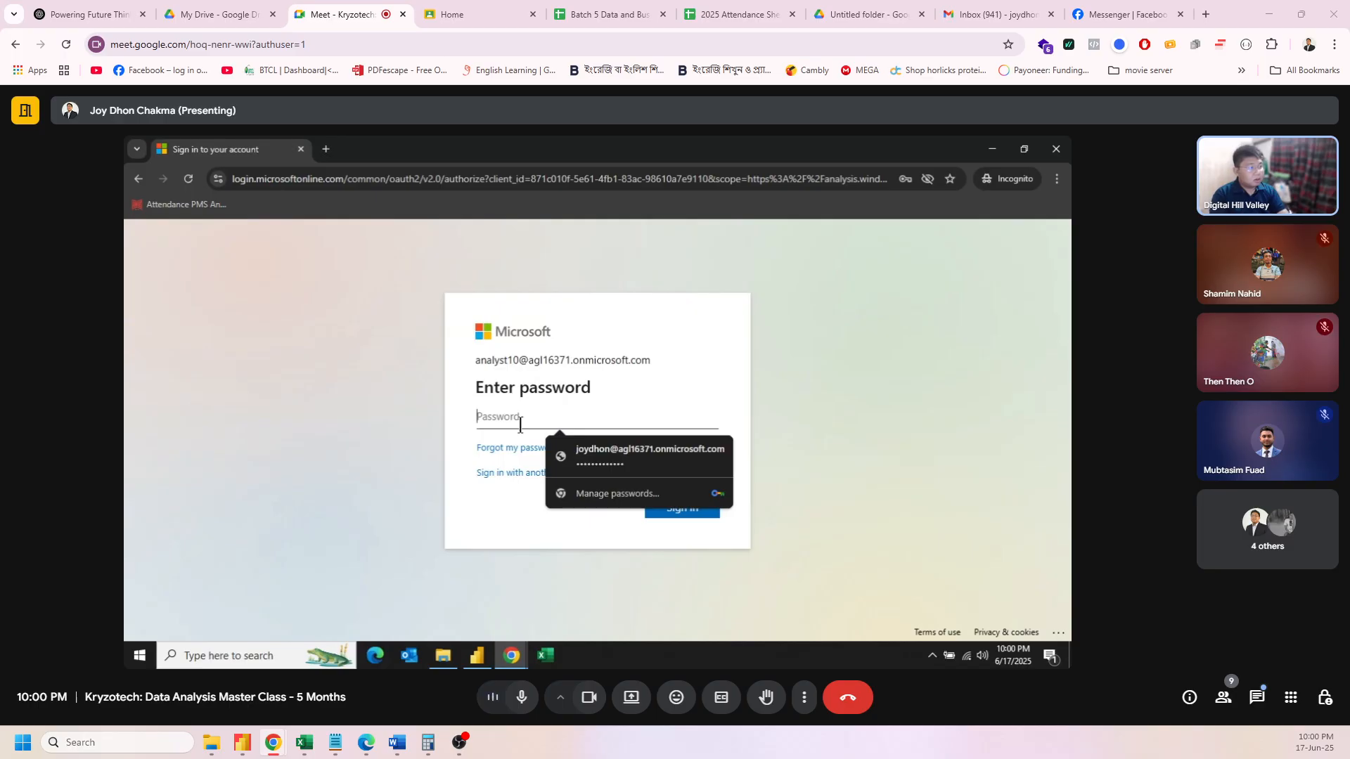
pyautogui.write('•••••')
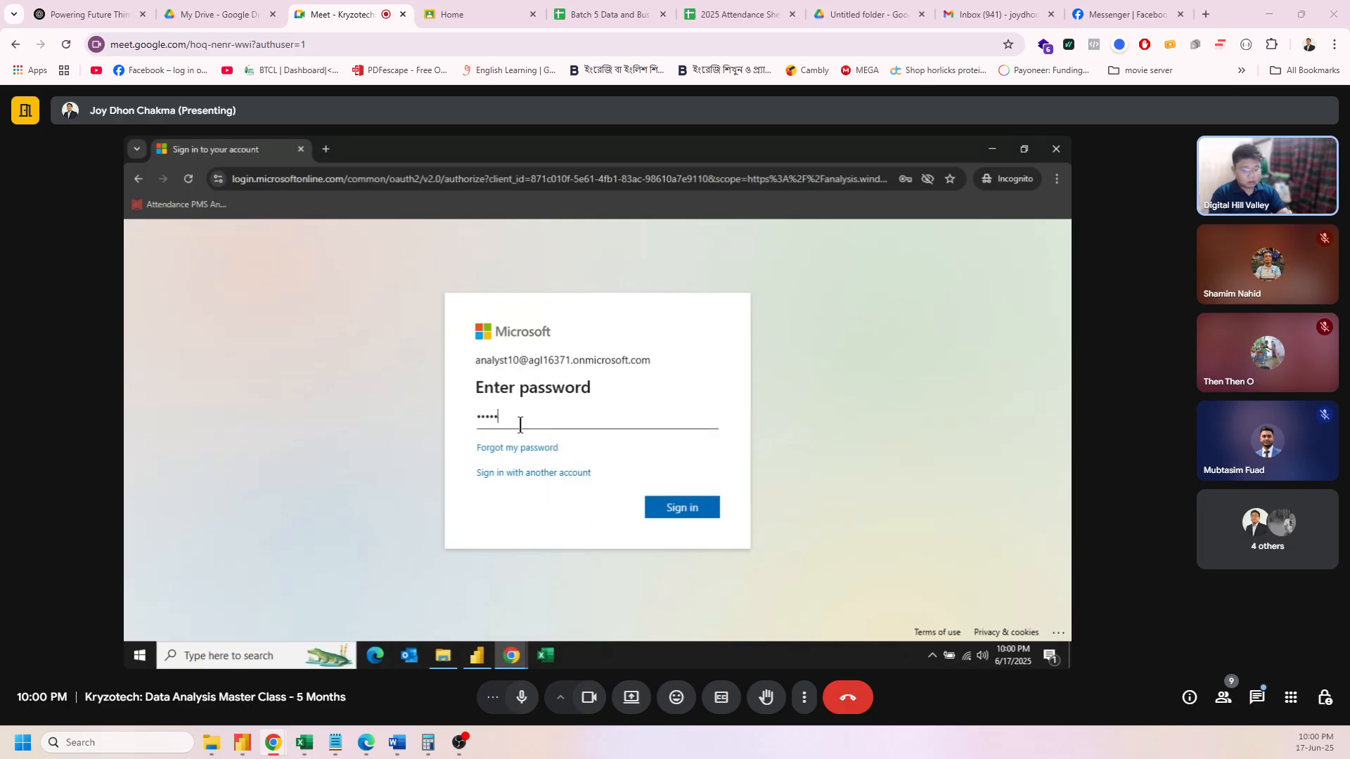
pyautogui.write('•••')
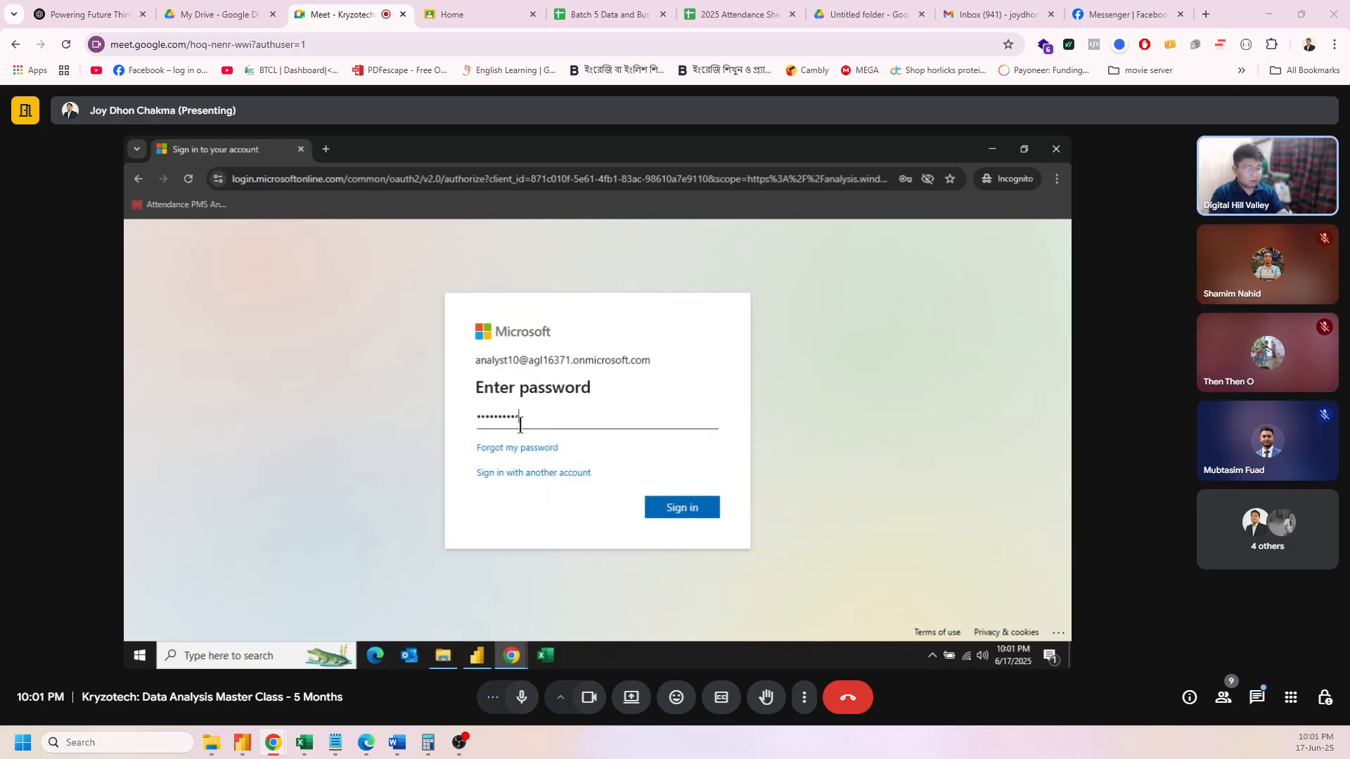
pyautogui.press('Return')
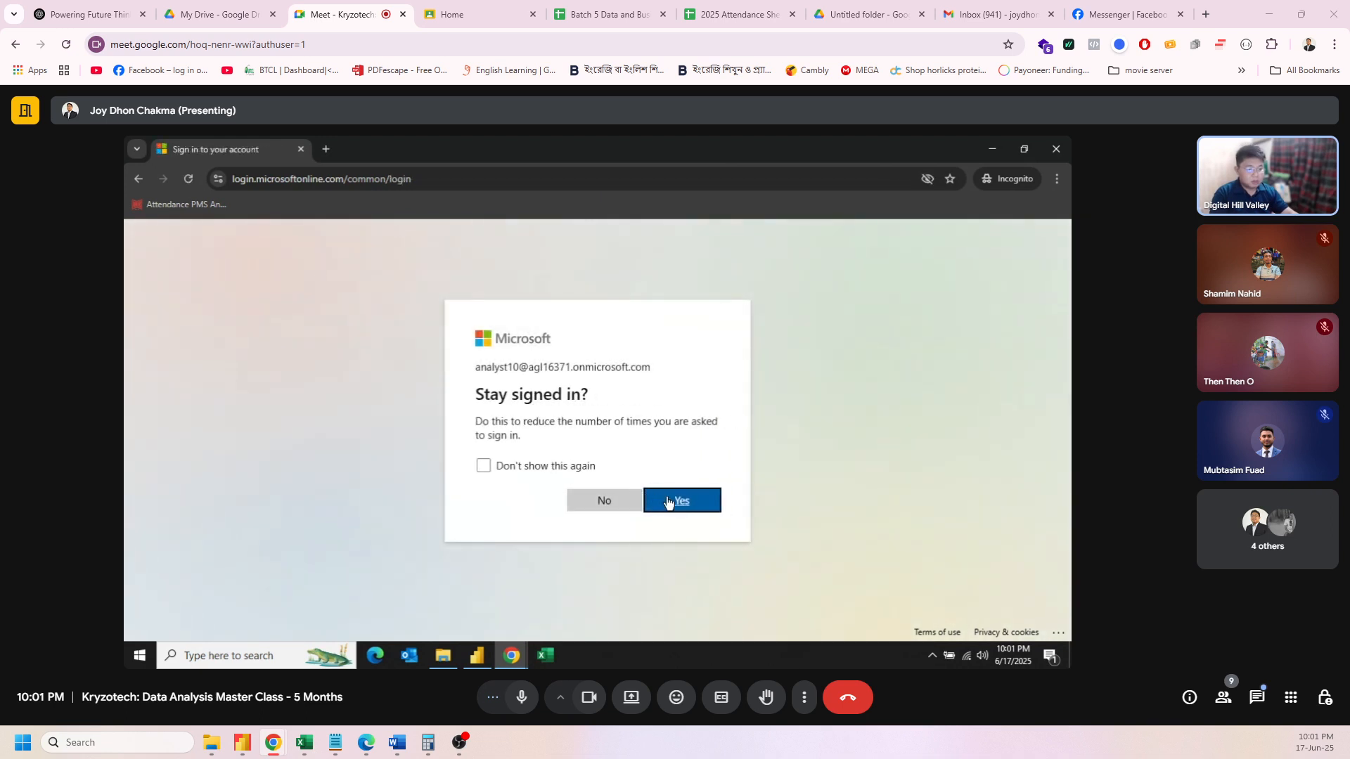
pyautogui.click(668, 501)
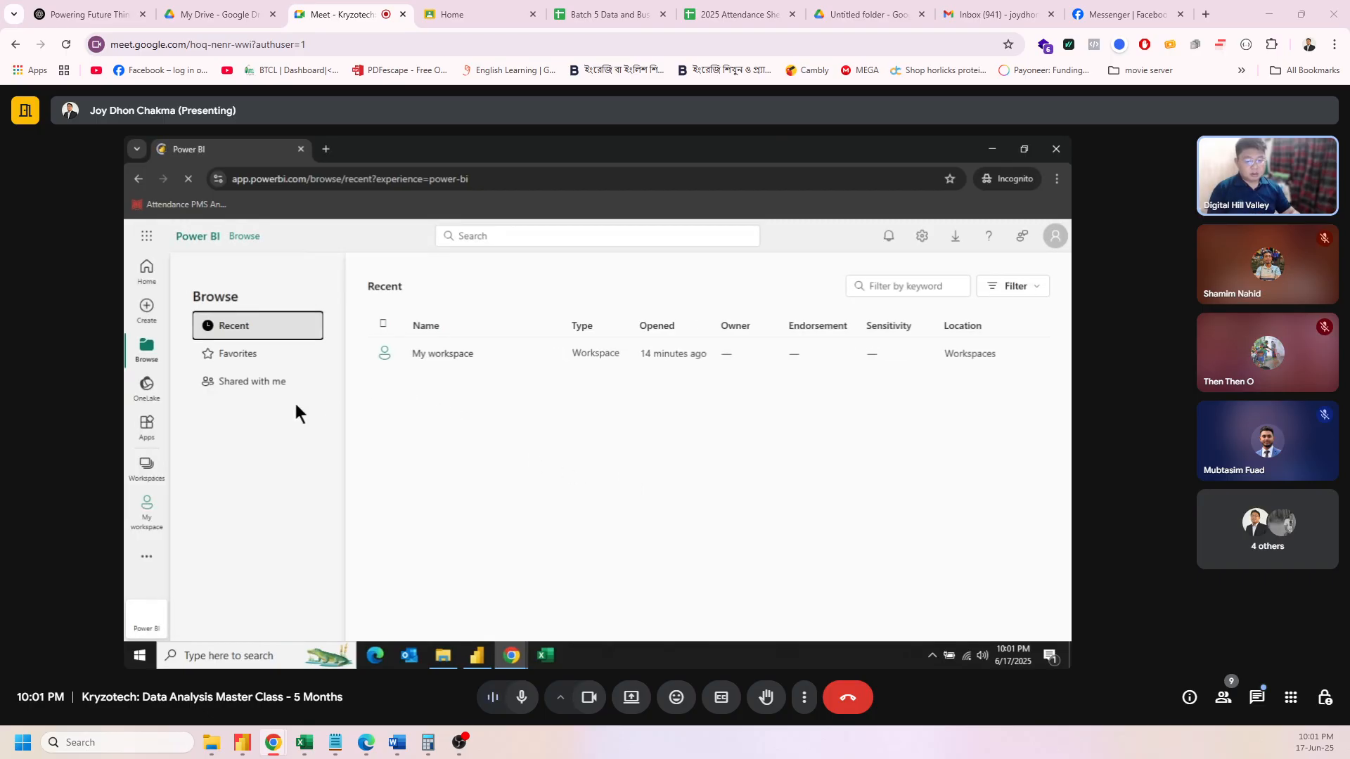
# Step: Open the analyst's My workspace, then minimize Incognito and return to the owner's My workspace
pyautogui.click(147, 472)
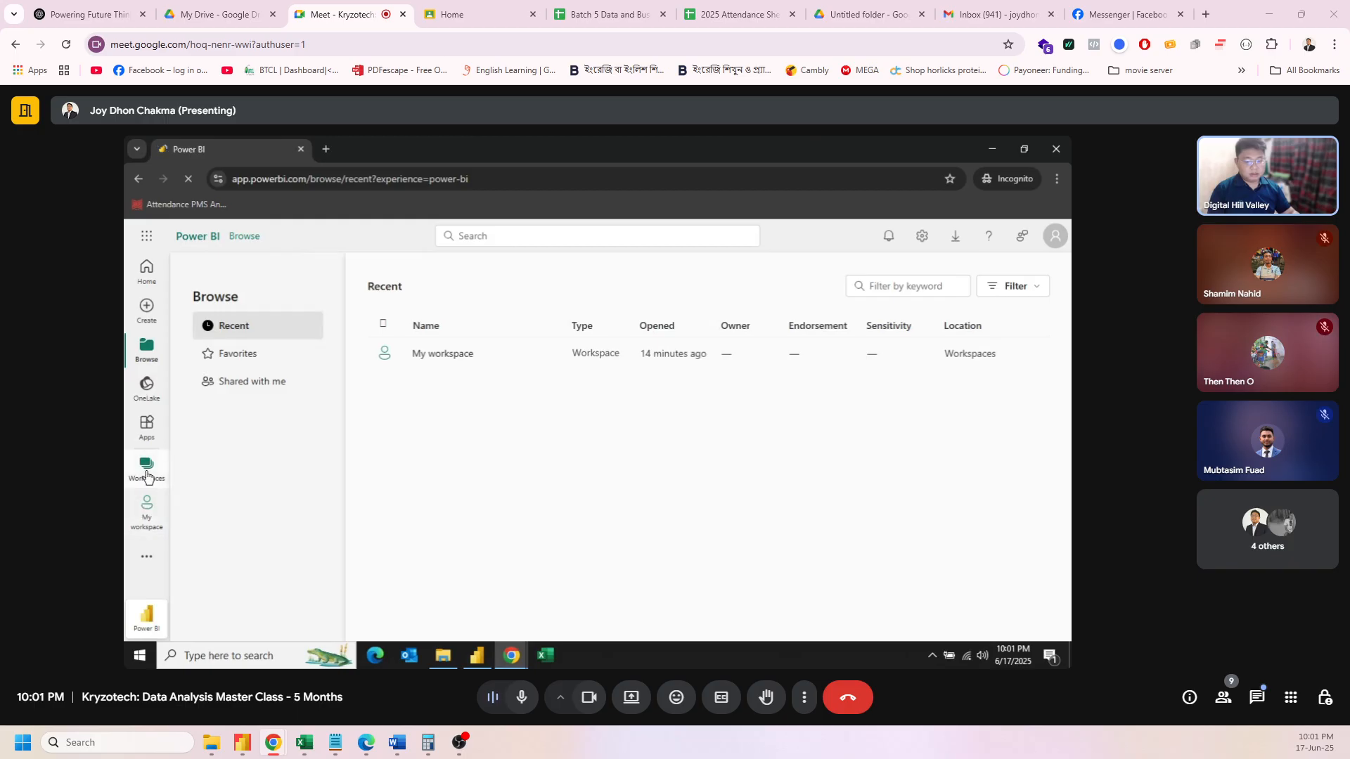
pyautogui.click(268, 341)
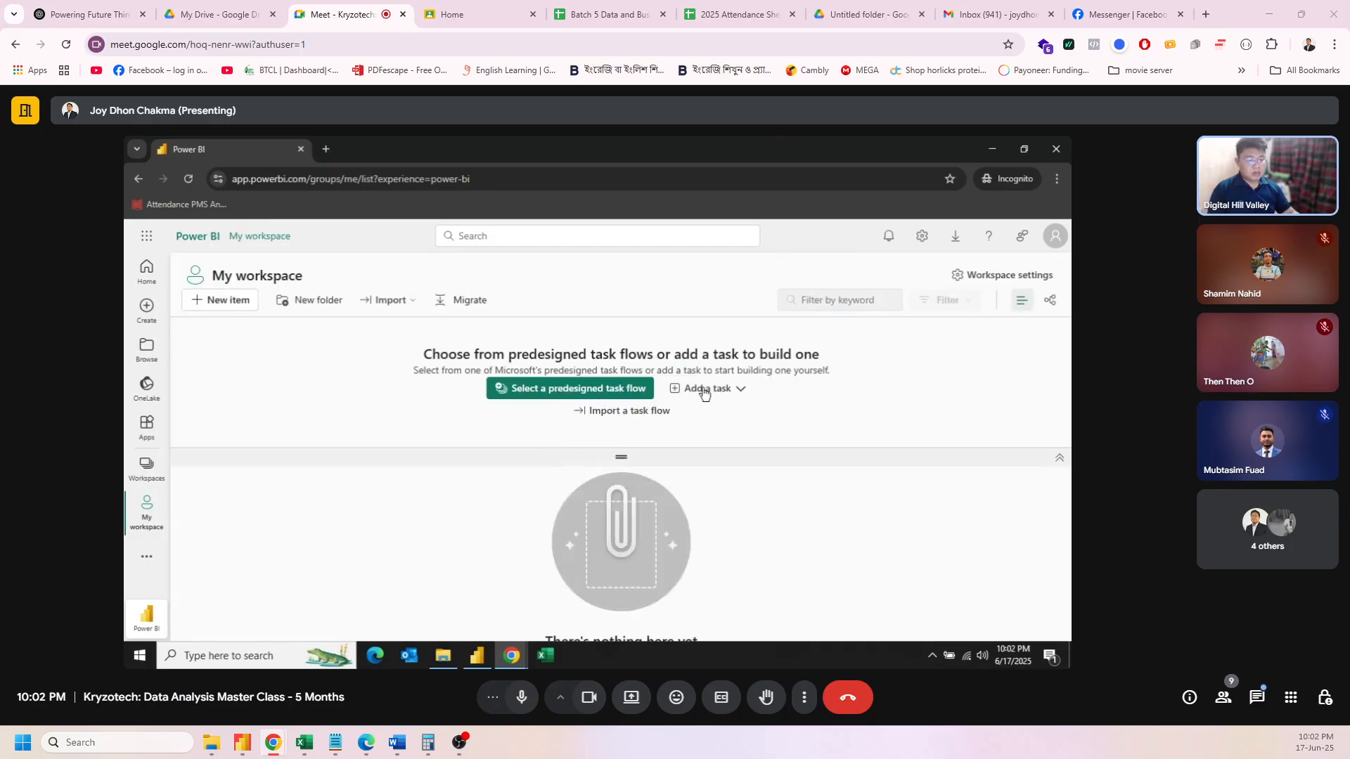
pyautogui.click(992, 149)
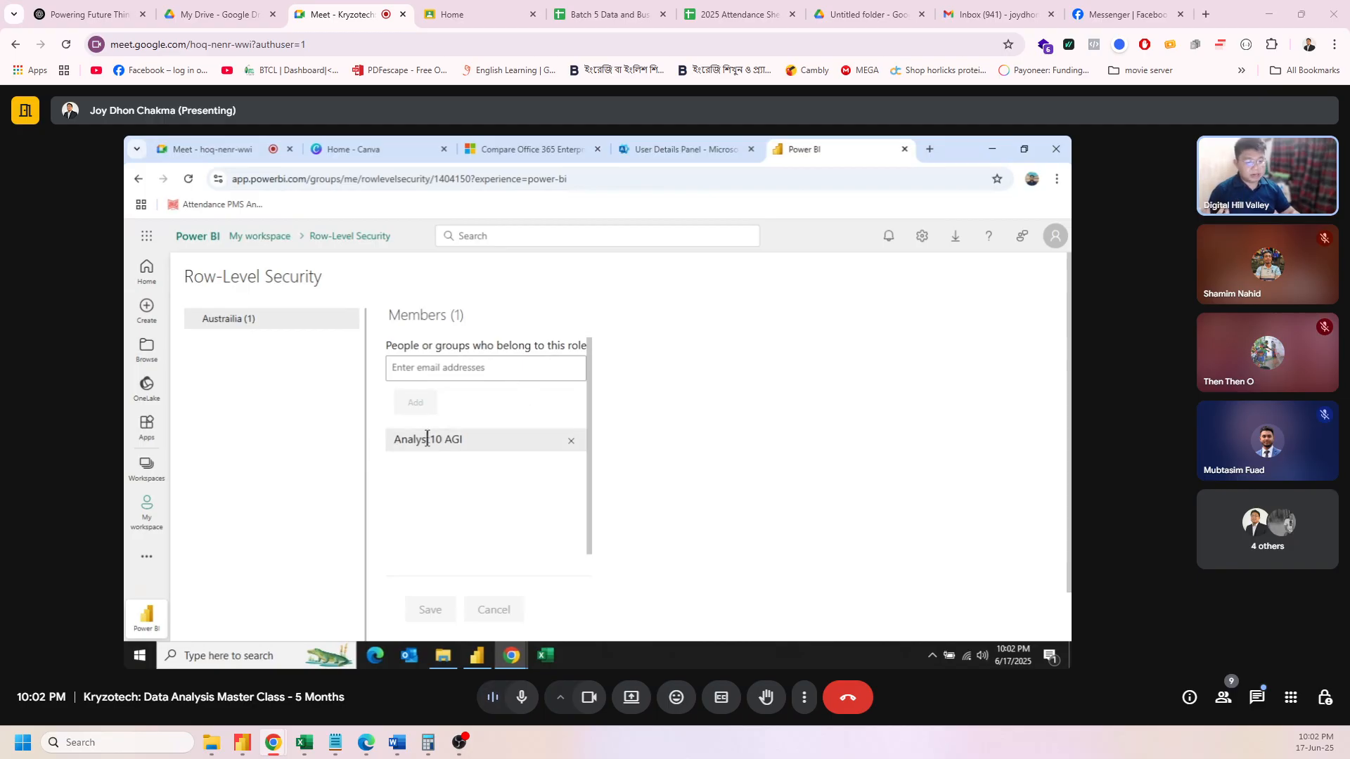
pyautogui.click(147, 517)
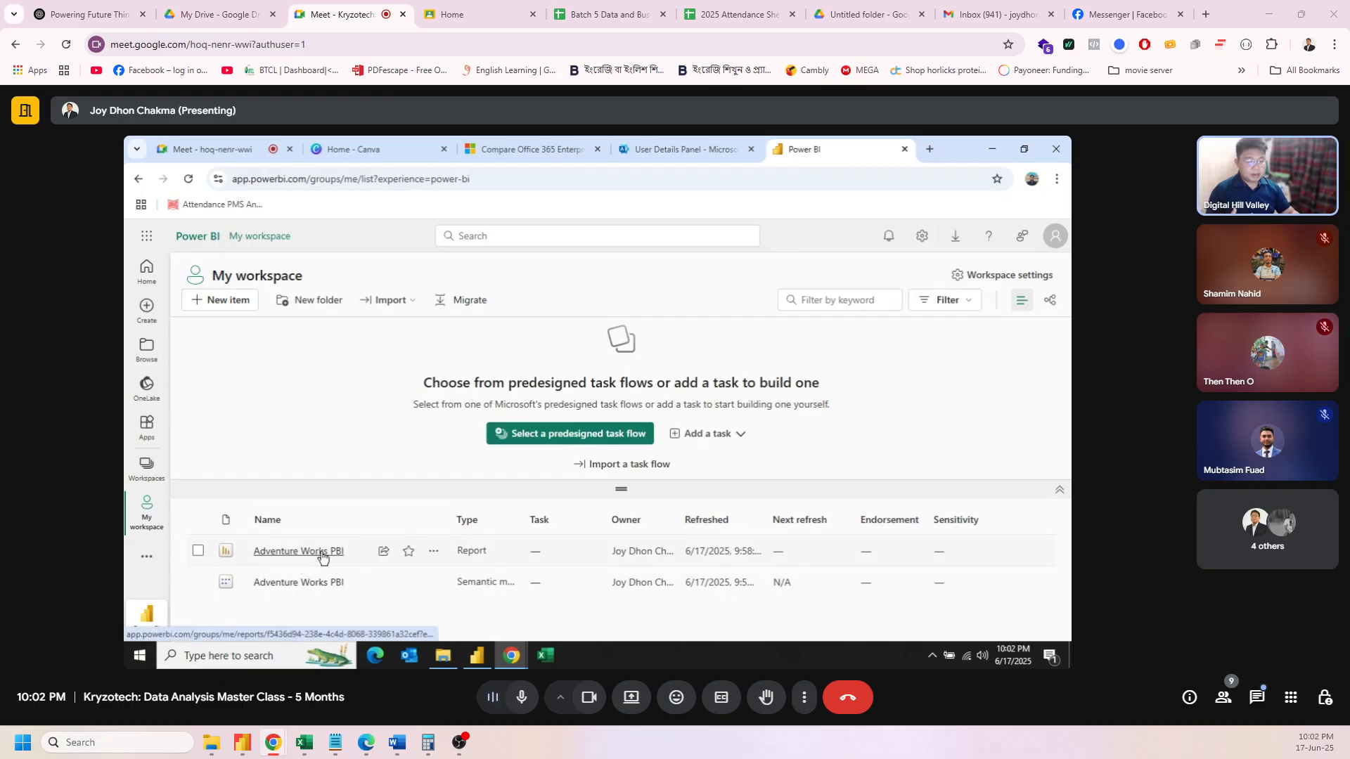
# Step: Open the Adventure Works PBI report, dismiss the PowerPoint tip, and open the File menu
pyautogui.click(303, 552)
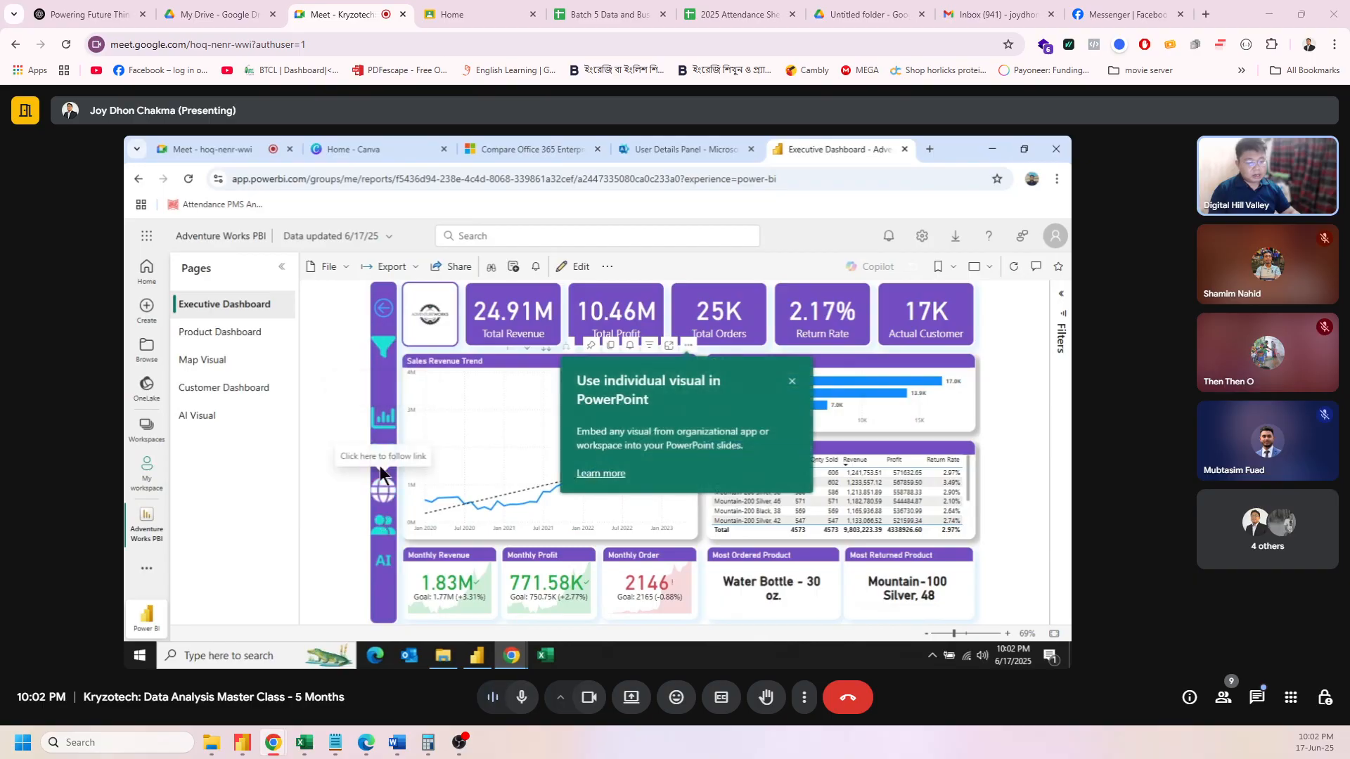
pyautogui.click(791, 381)
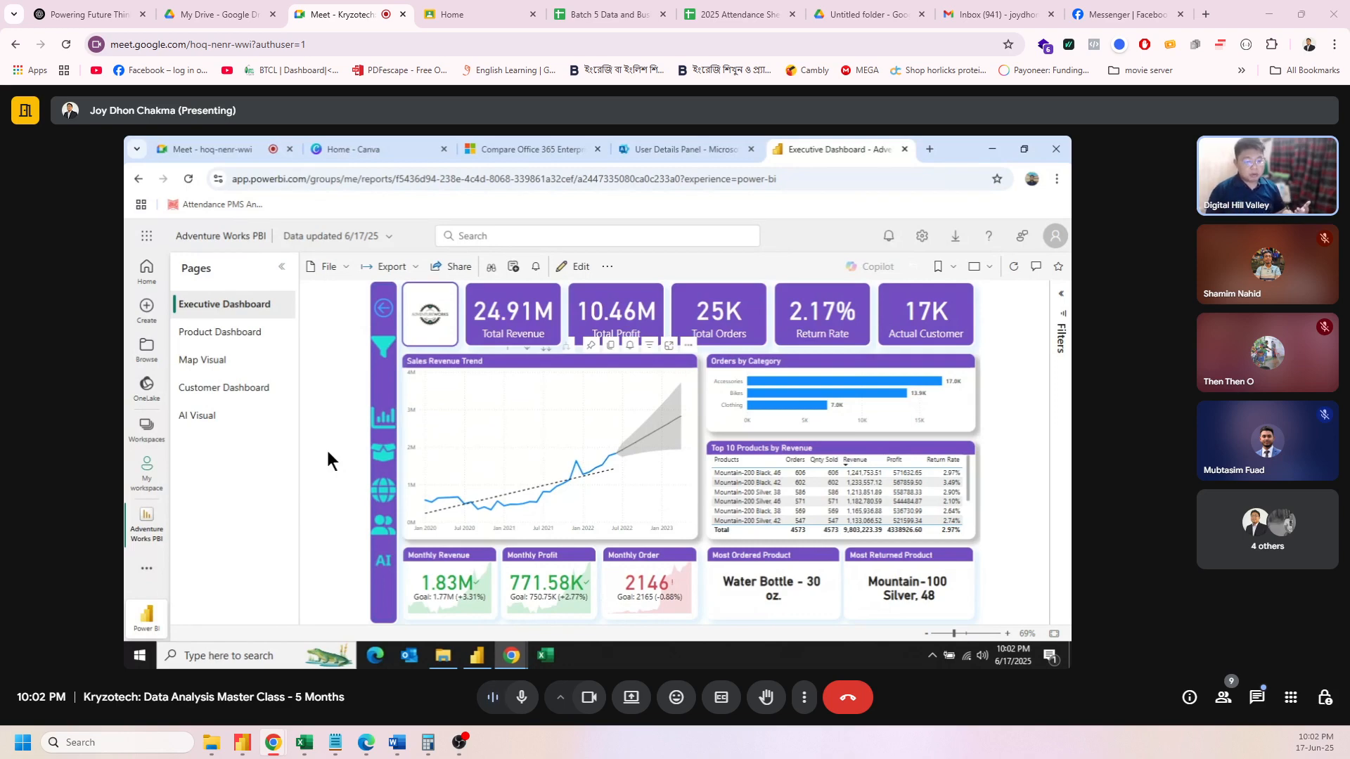
pyautogui.click(352, 267)
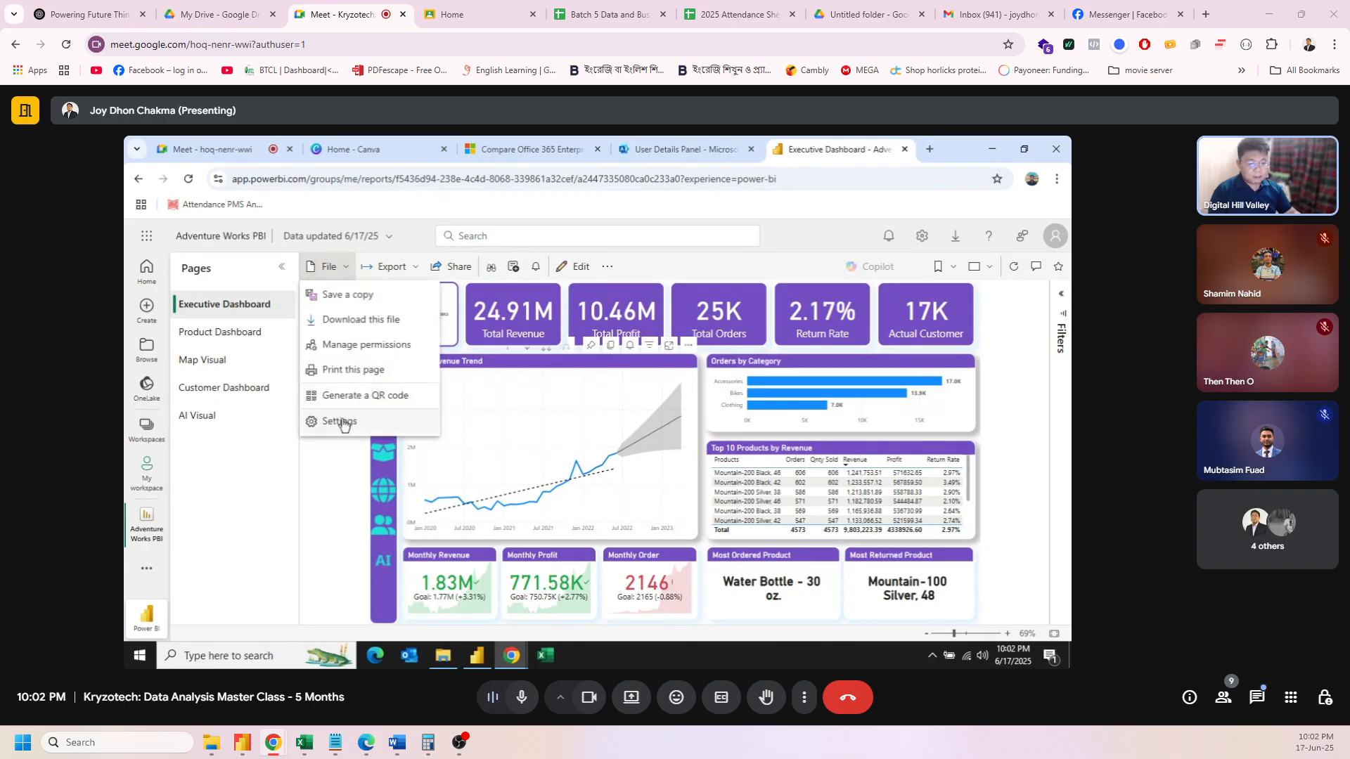
# Step: Start the 60-day paid-features trial from Share and dismiss the notice
pyautogui.click(309, 451)
pyautogui.click(440, 268)
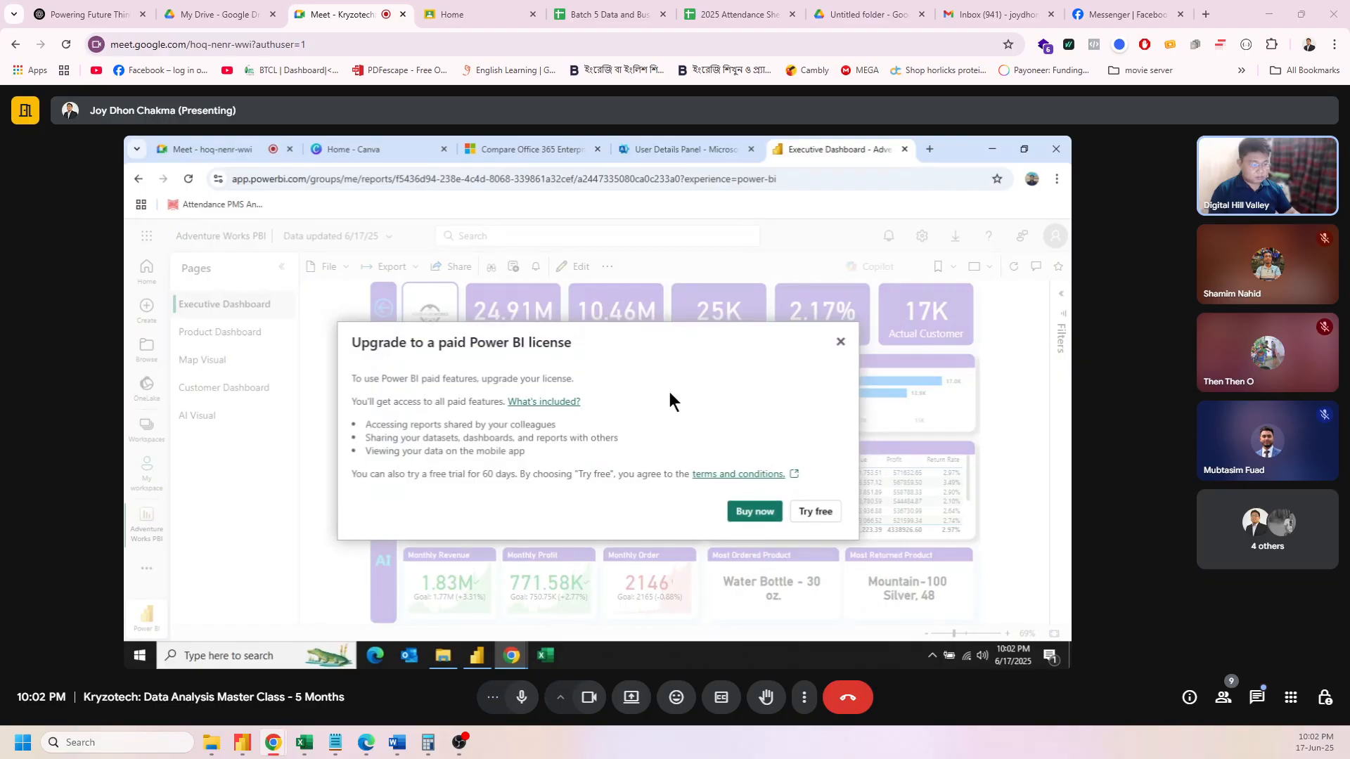
pyautogui.click(815, 511)
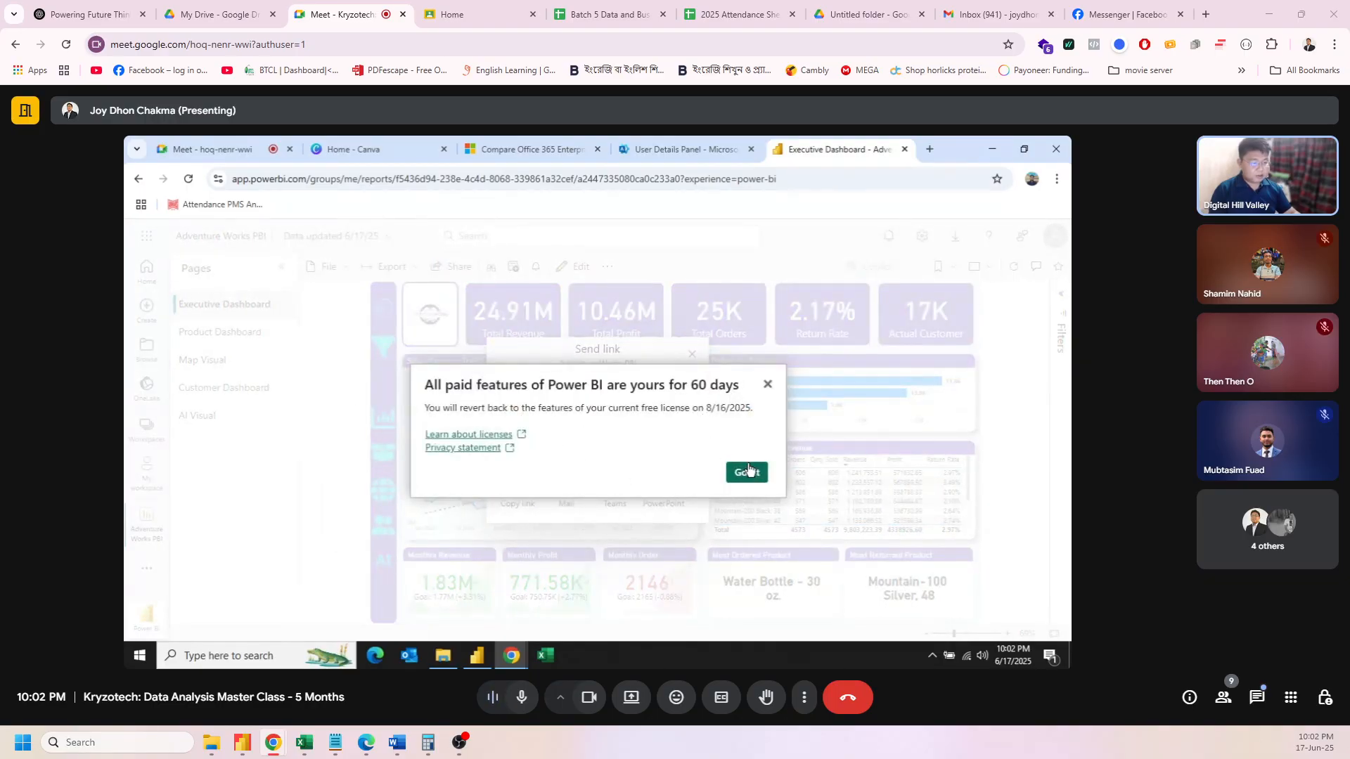
pyautogui.click(747, 473)
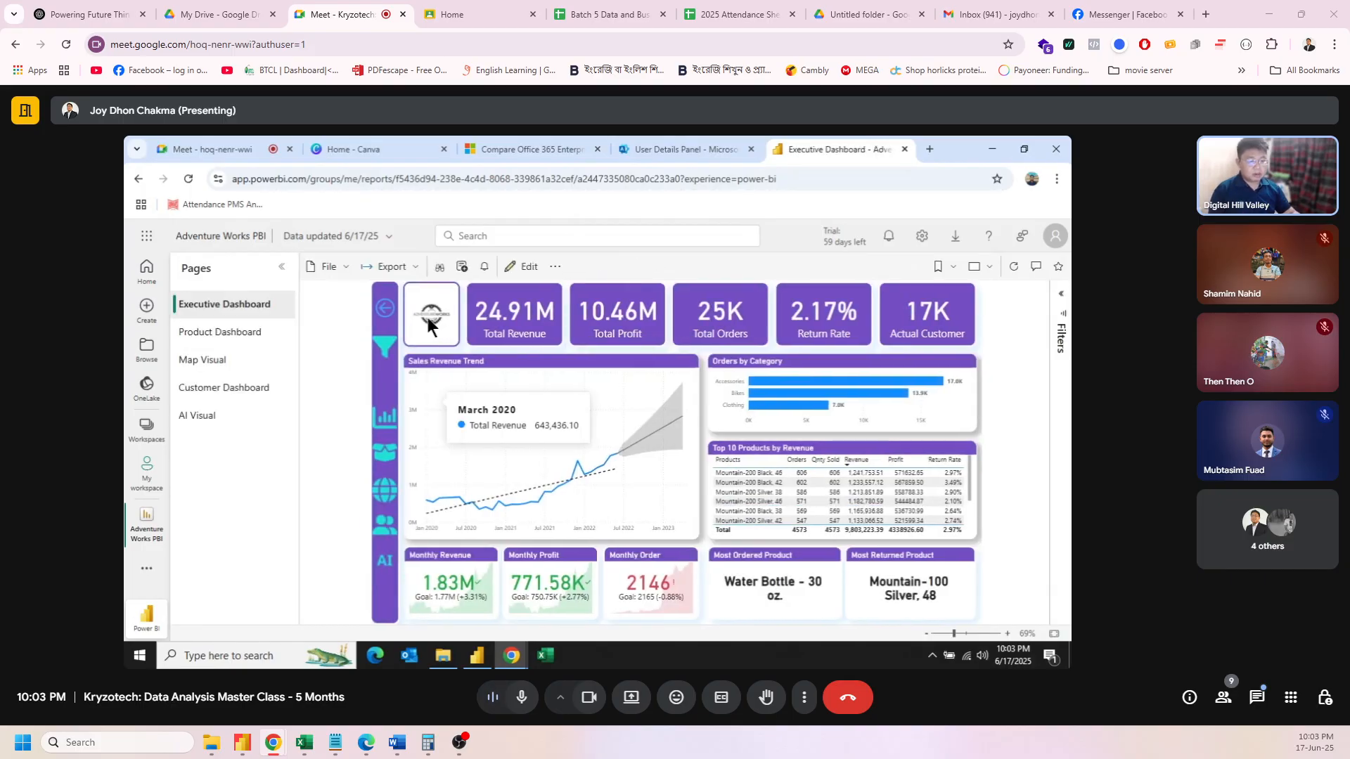
# Step: Browse the report's File, Export and More options menus, then reload the report page
pyautogui.click(332, 268)
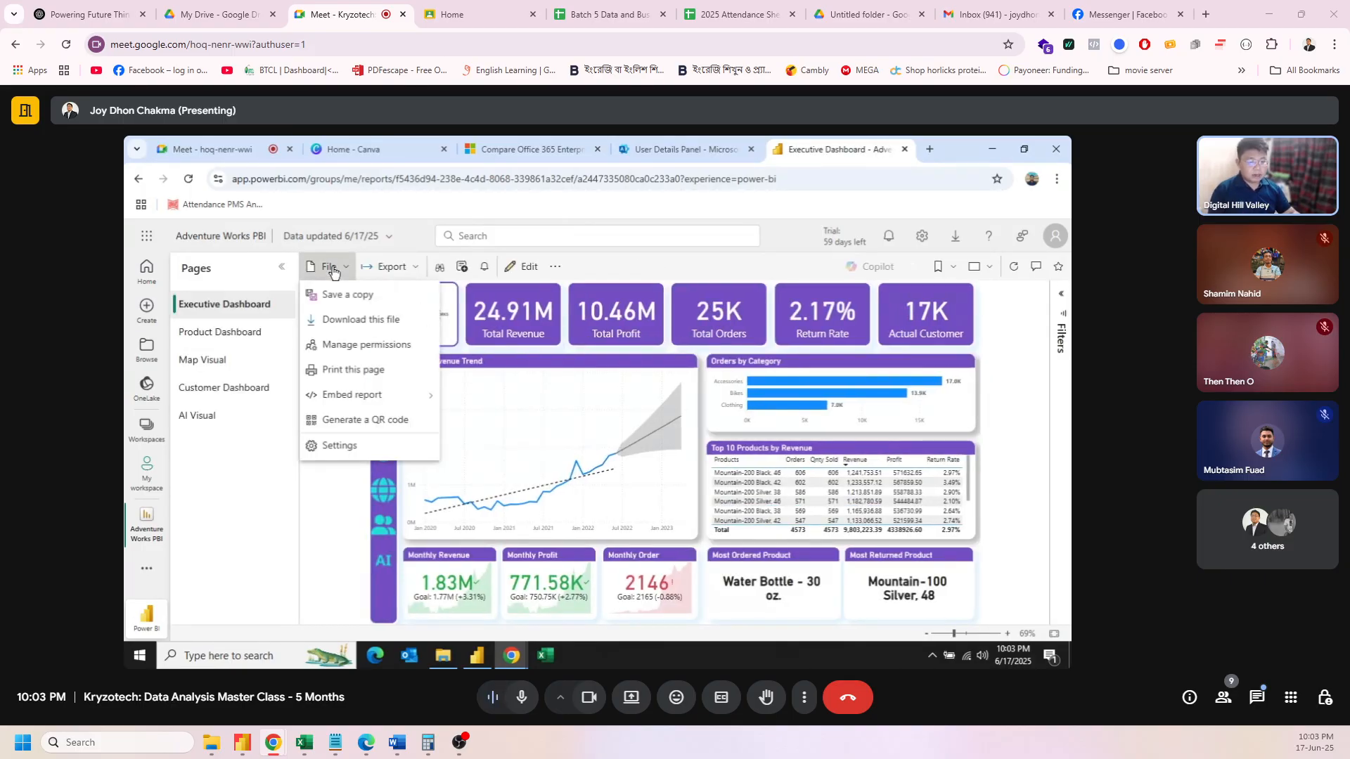
pyautogui.moveTo(338, 398)
pyautogui.click(574, 271)
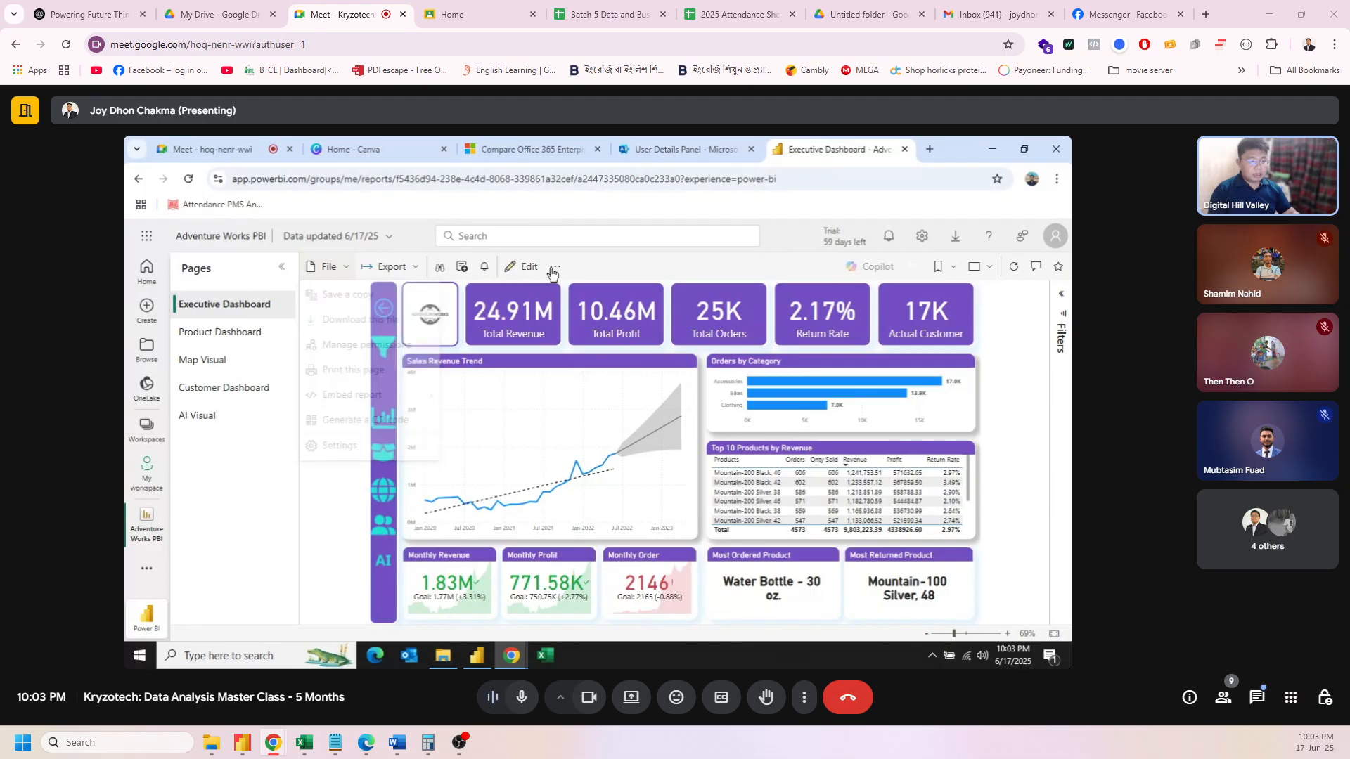
pyautogui.click(418, 270)
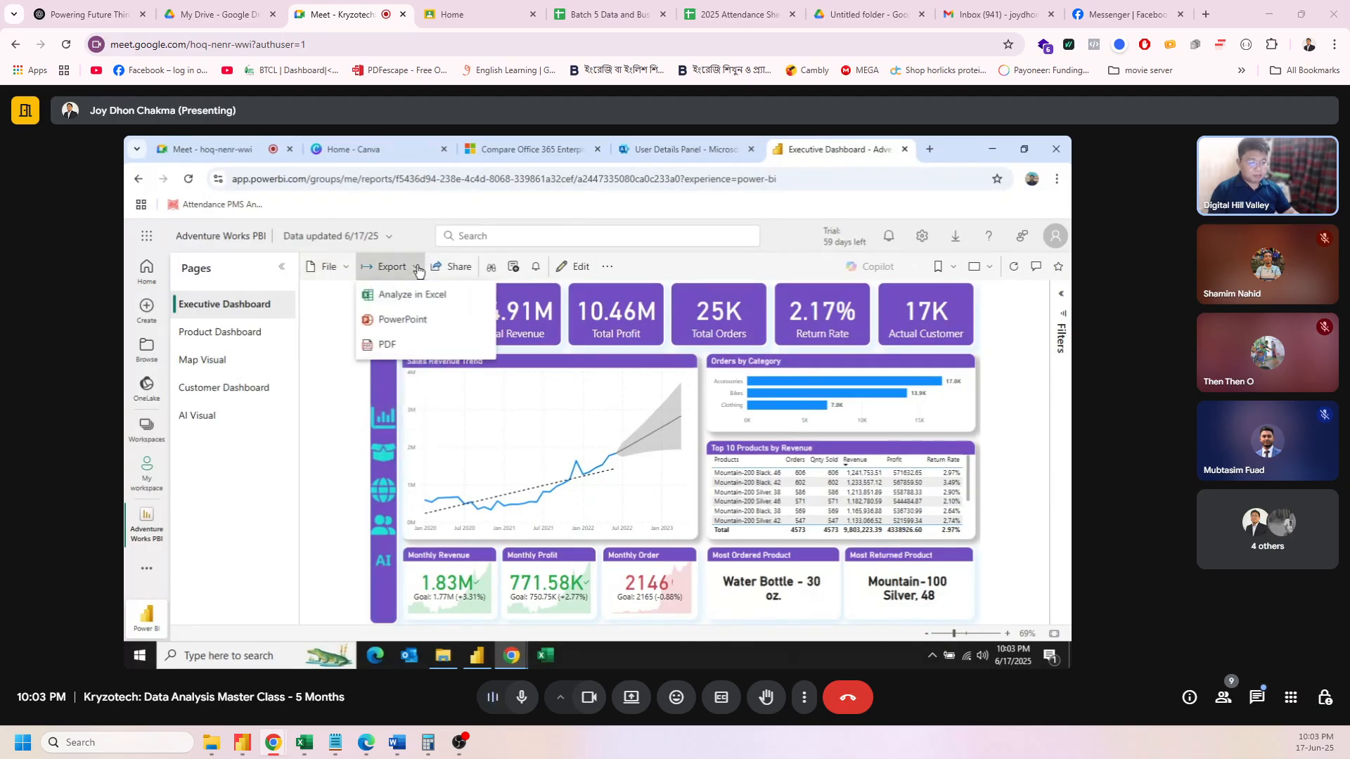
pyautogui.click(609, 267)
pyautogui.click(608, 267)
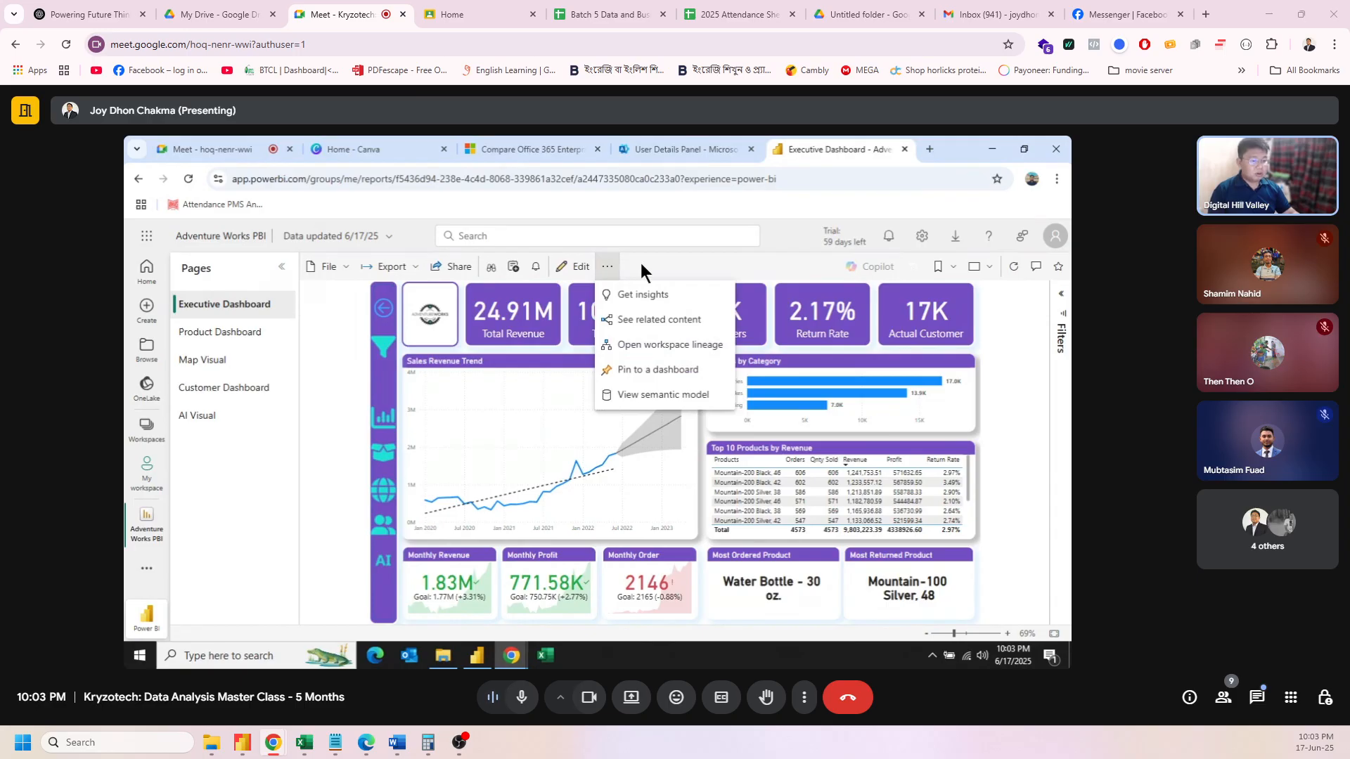
pyautogui.click(640, 264)
pyautogui.click(328, 267)
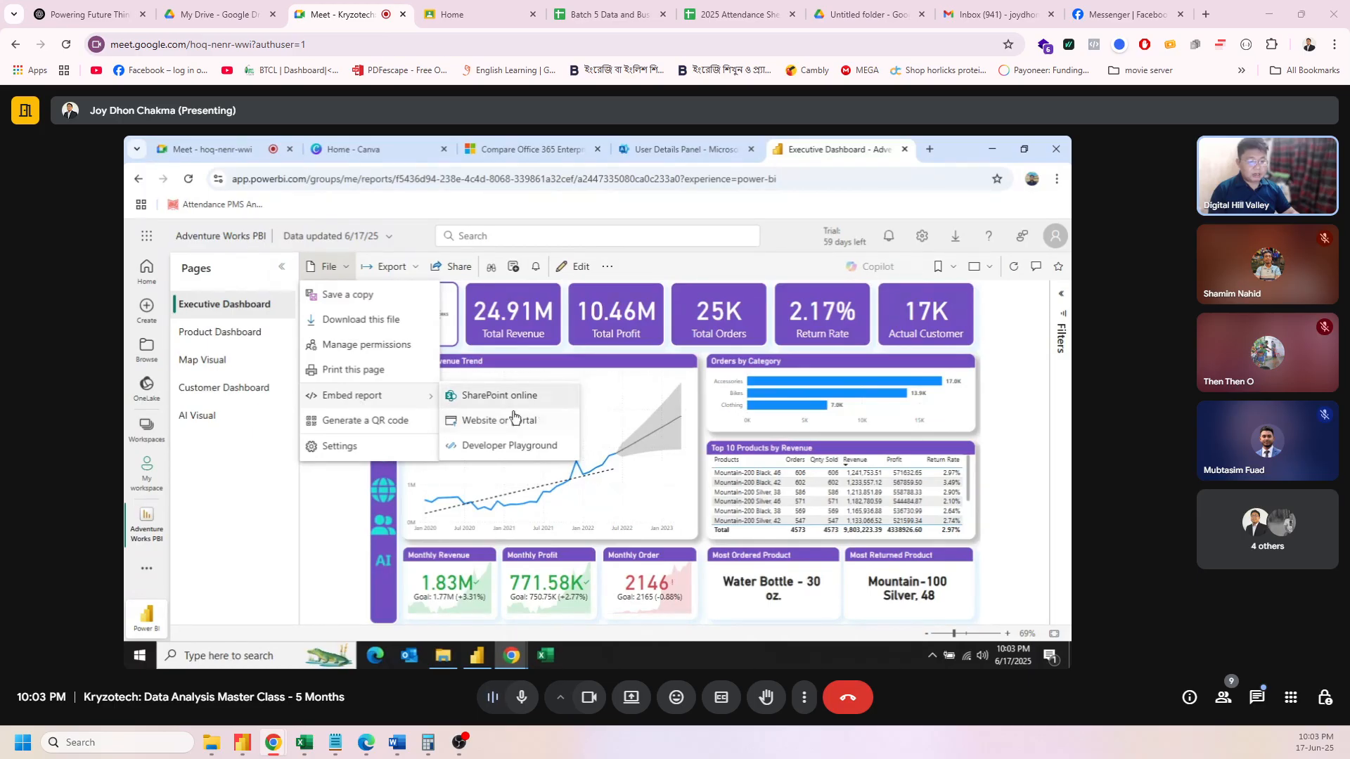
pyautogui.click(330, 492)
pyautogui.click(187, 179)
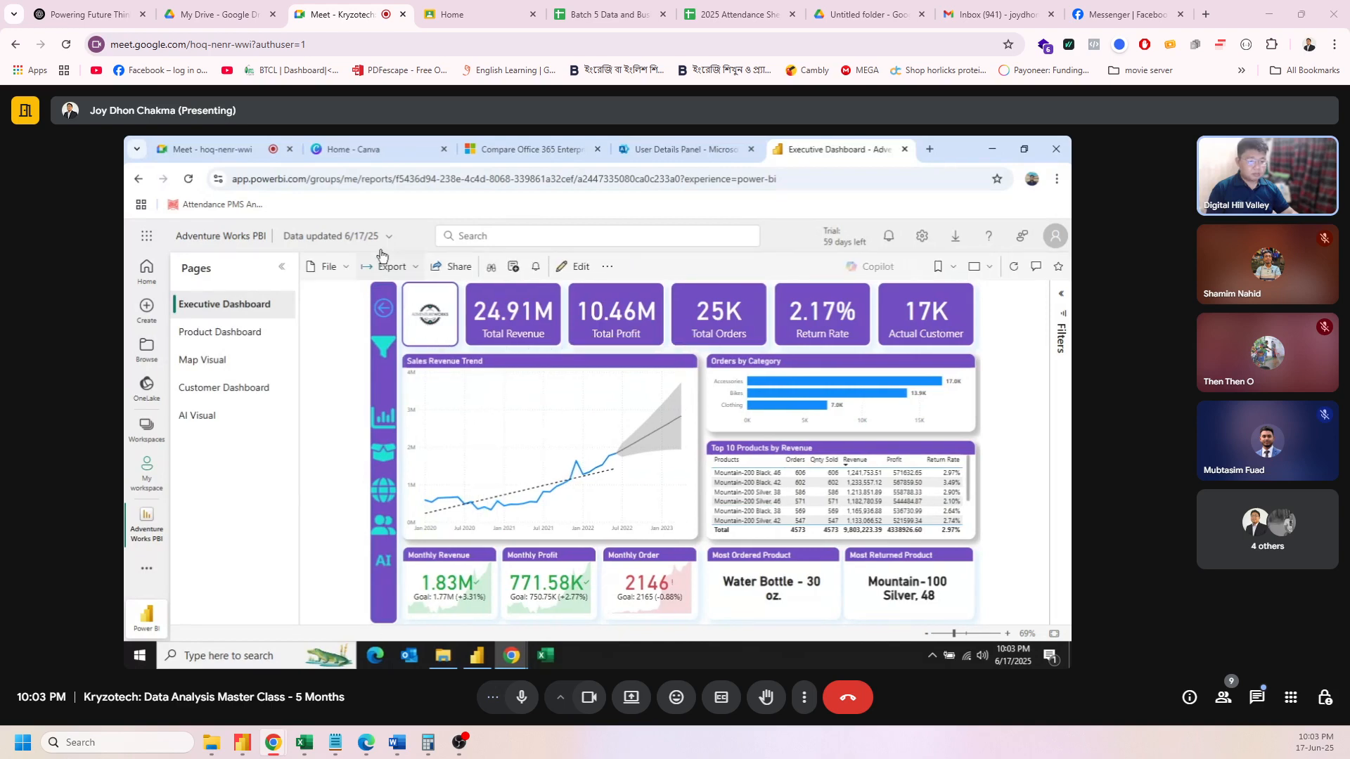
# Step: Generate a secure website-or-portal embed link for Adventure Works PBI and copy it
pyautogui.click(336, 267)
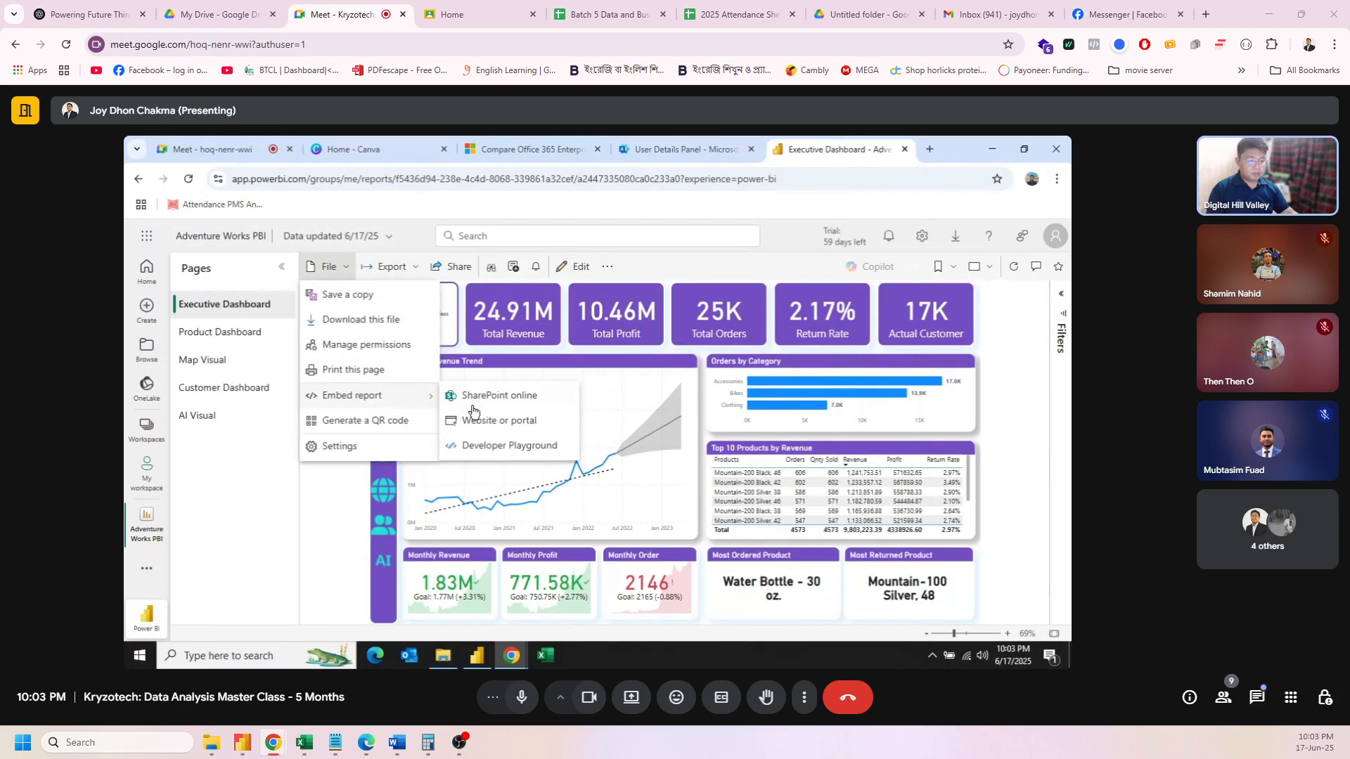
pyautogui.click(498, 429)
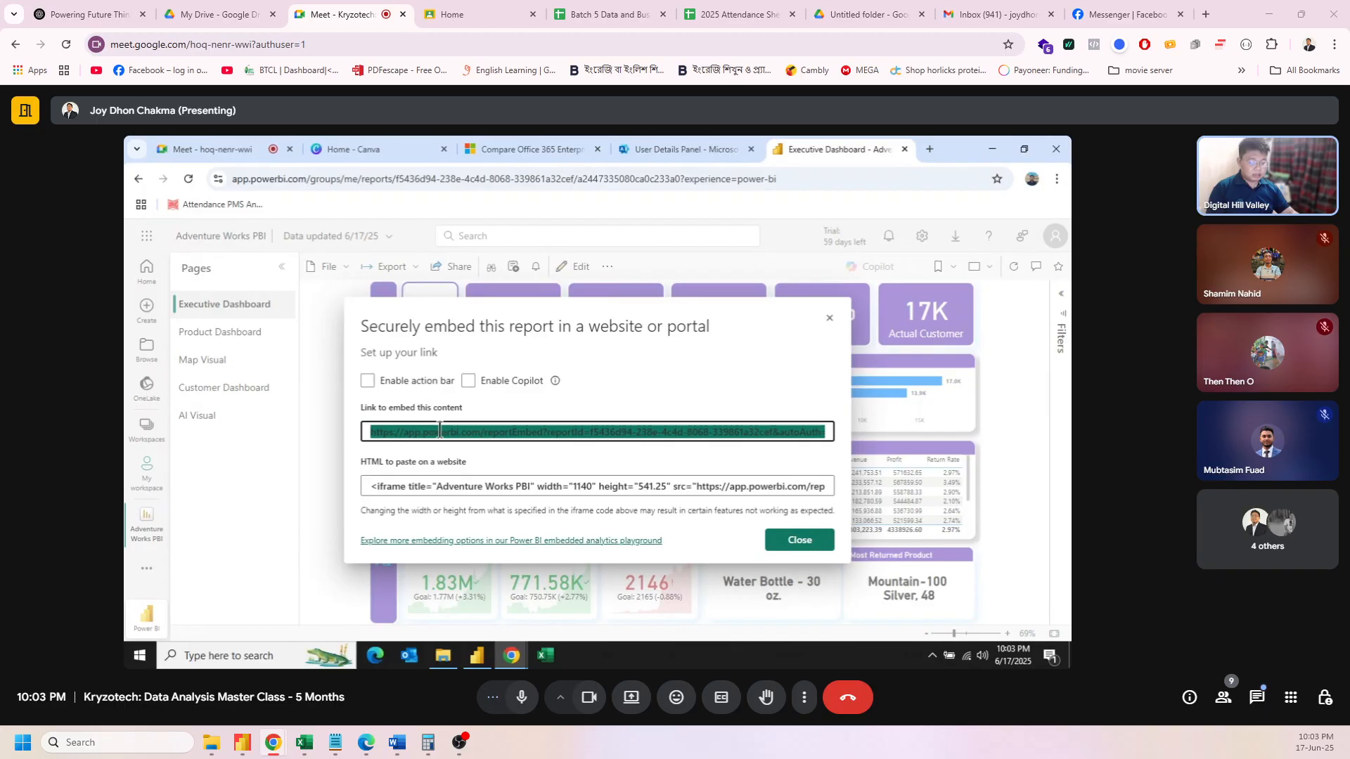
pyautogui.click(786, 543)
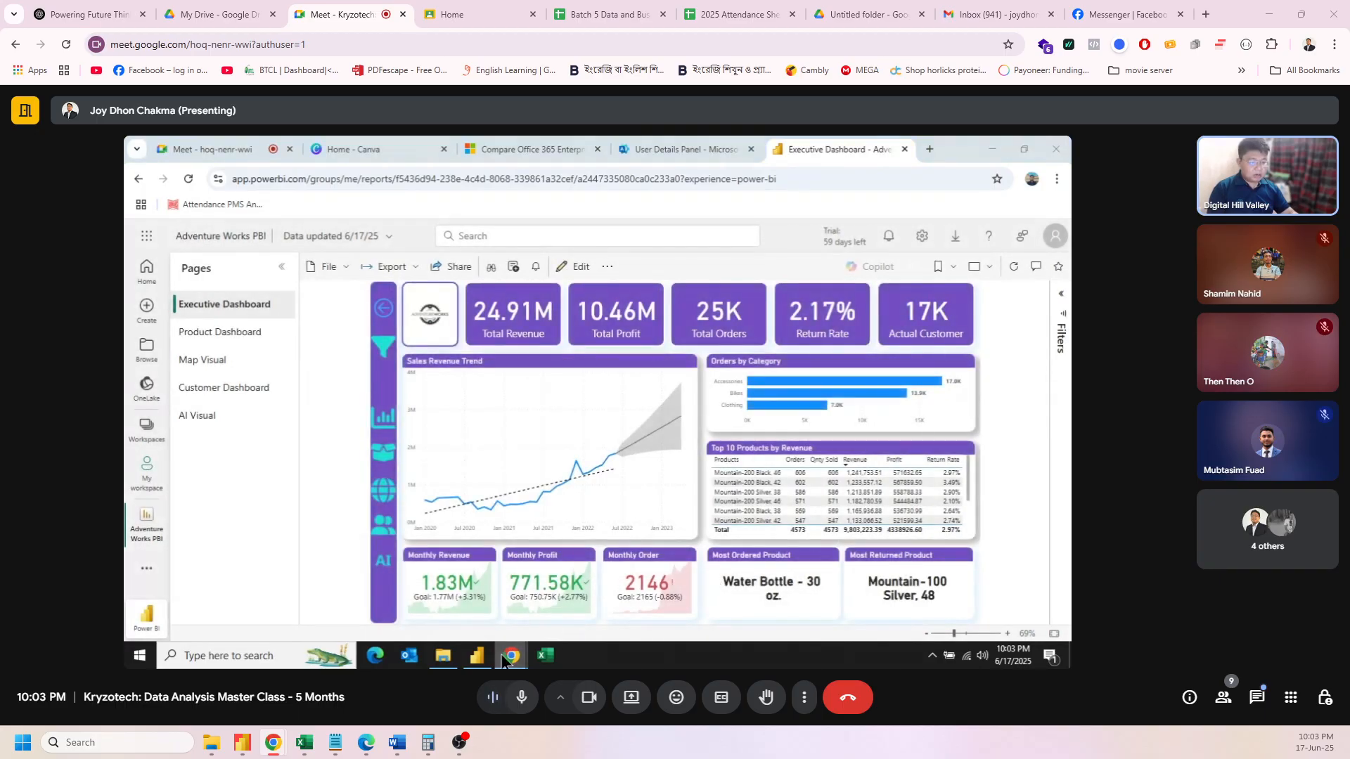
# Step: Load the copied reportEmbed link in a new tab of the Incognito window
pyautogui.moveTo(512, 657)
pyautogui.click(627, 598)
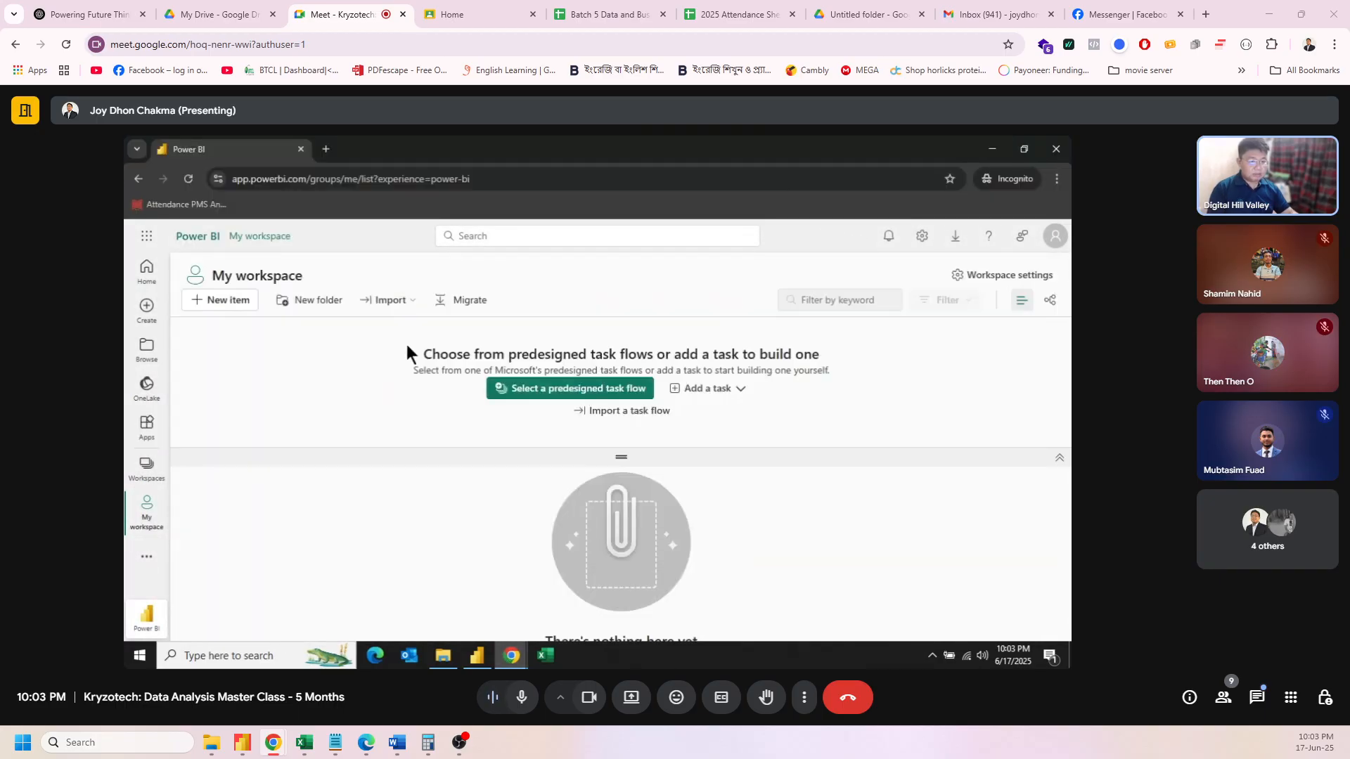
pyautogui.click(332, 152)
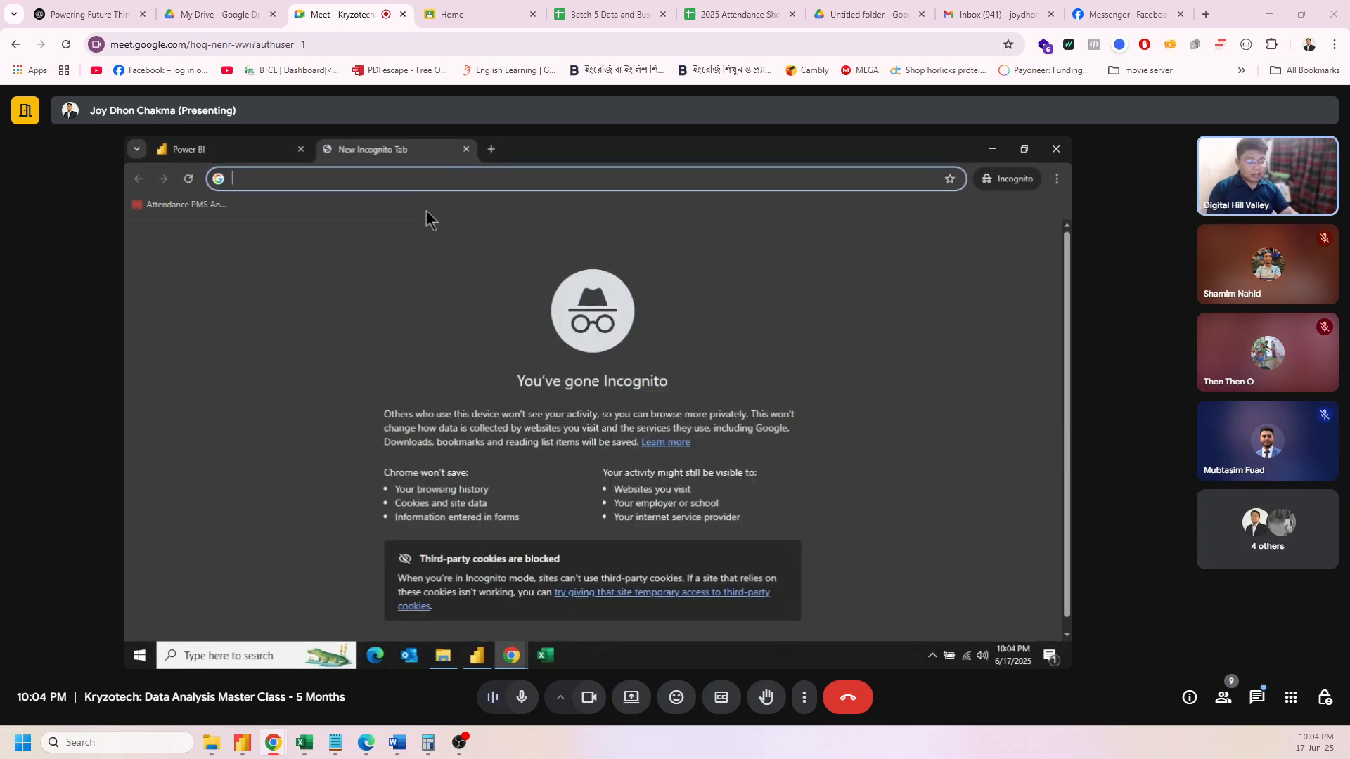
pyautogui.hotkey('ctrl', 'v')
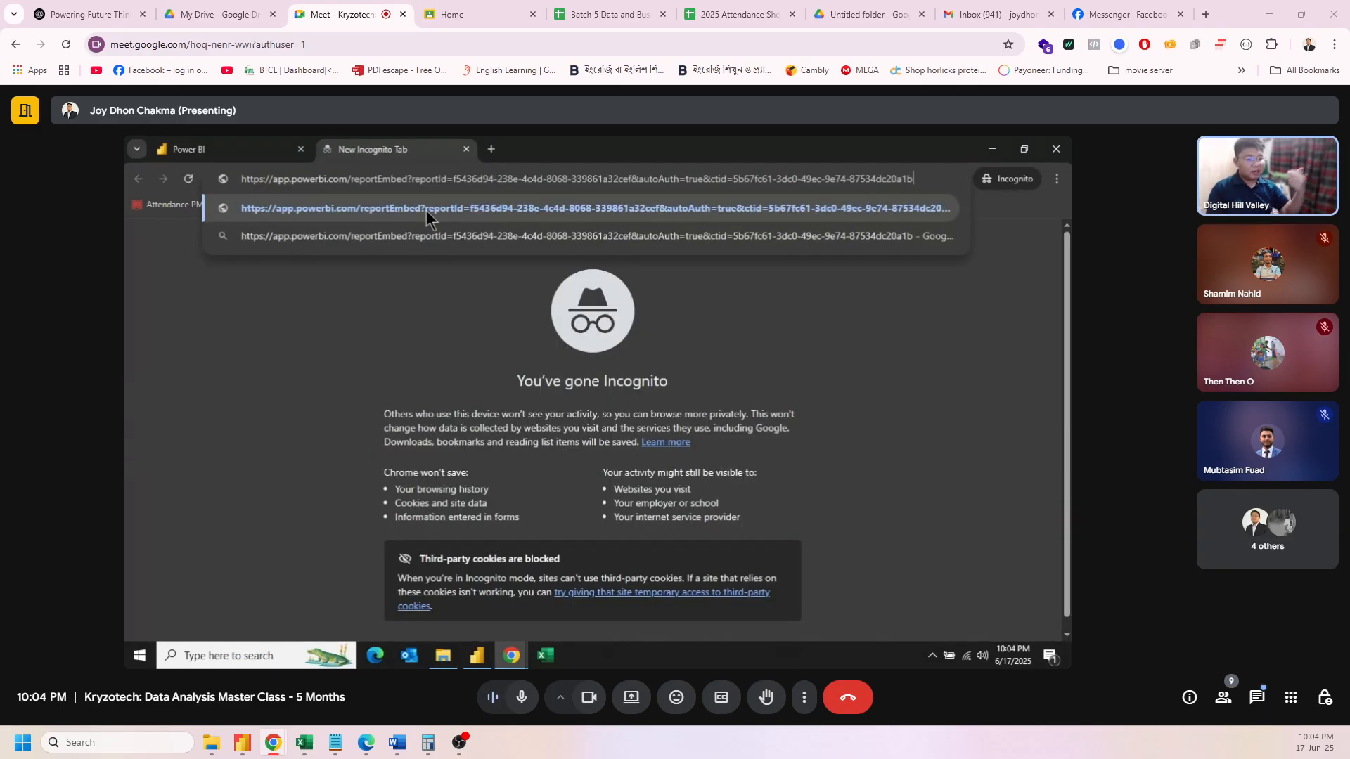
pyautogui.click(426, 210)
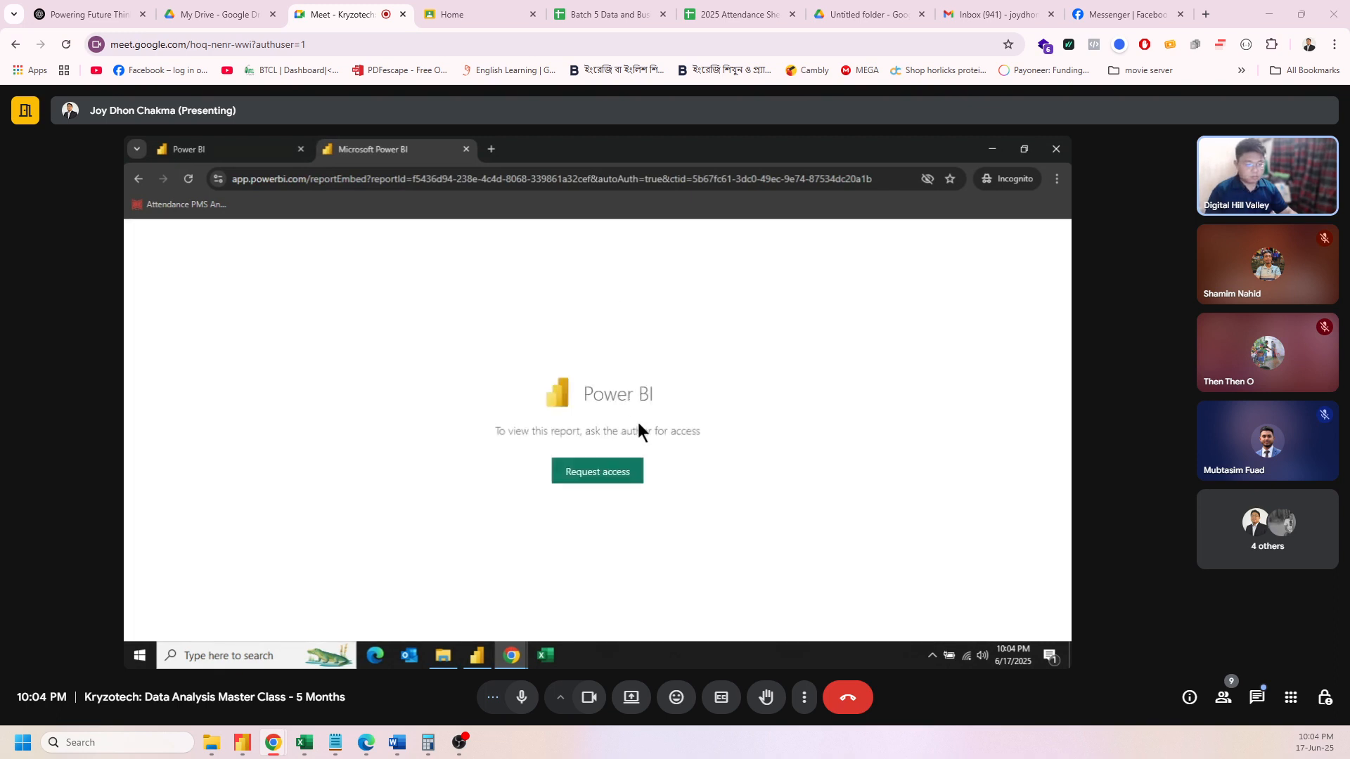
# Step: Send the report owner an access request without adding a note
pyautogui.click(593, 475)
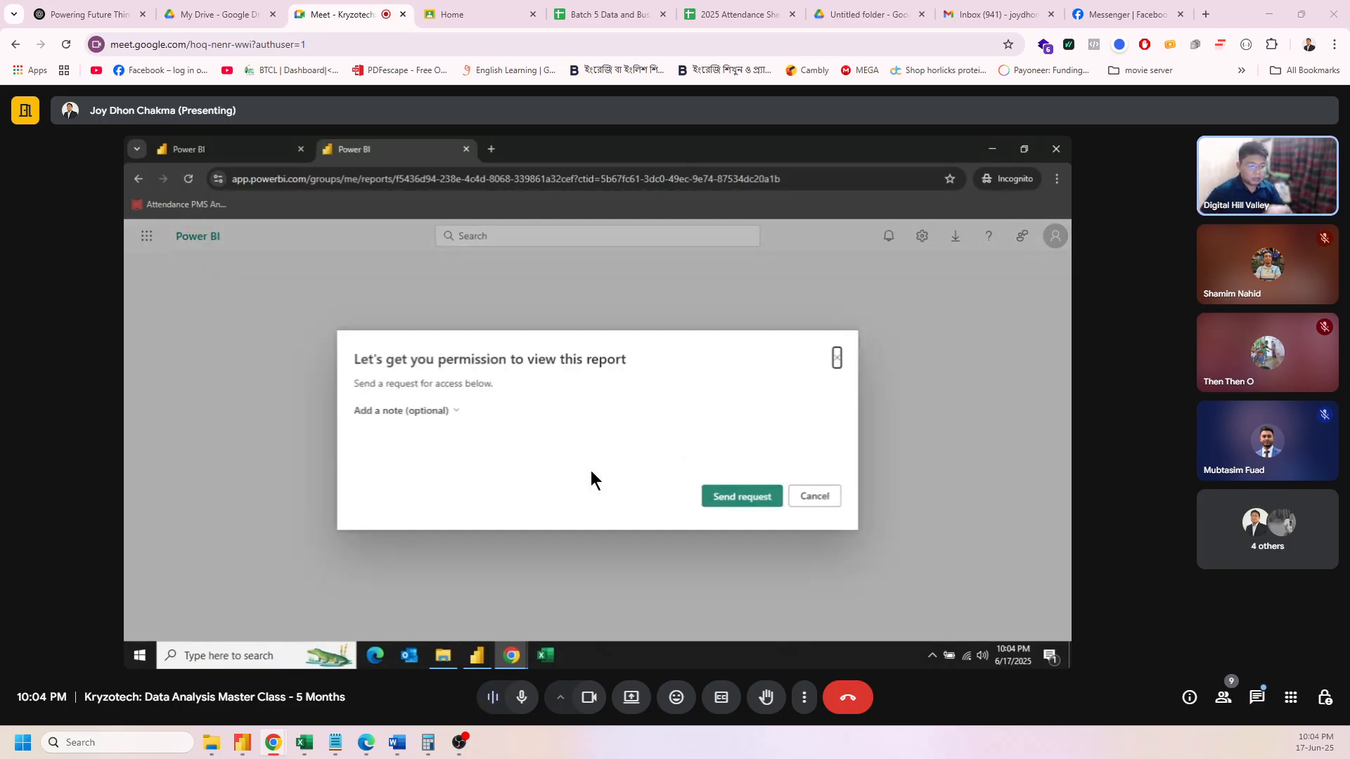
pyautogui.click(455, 412)
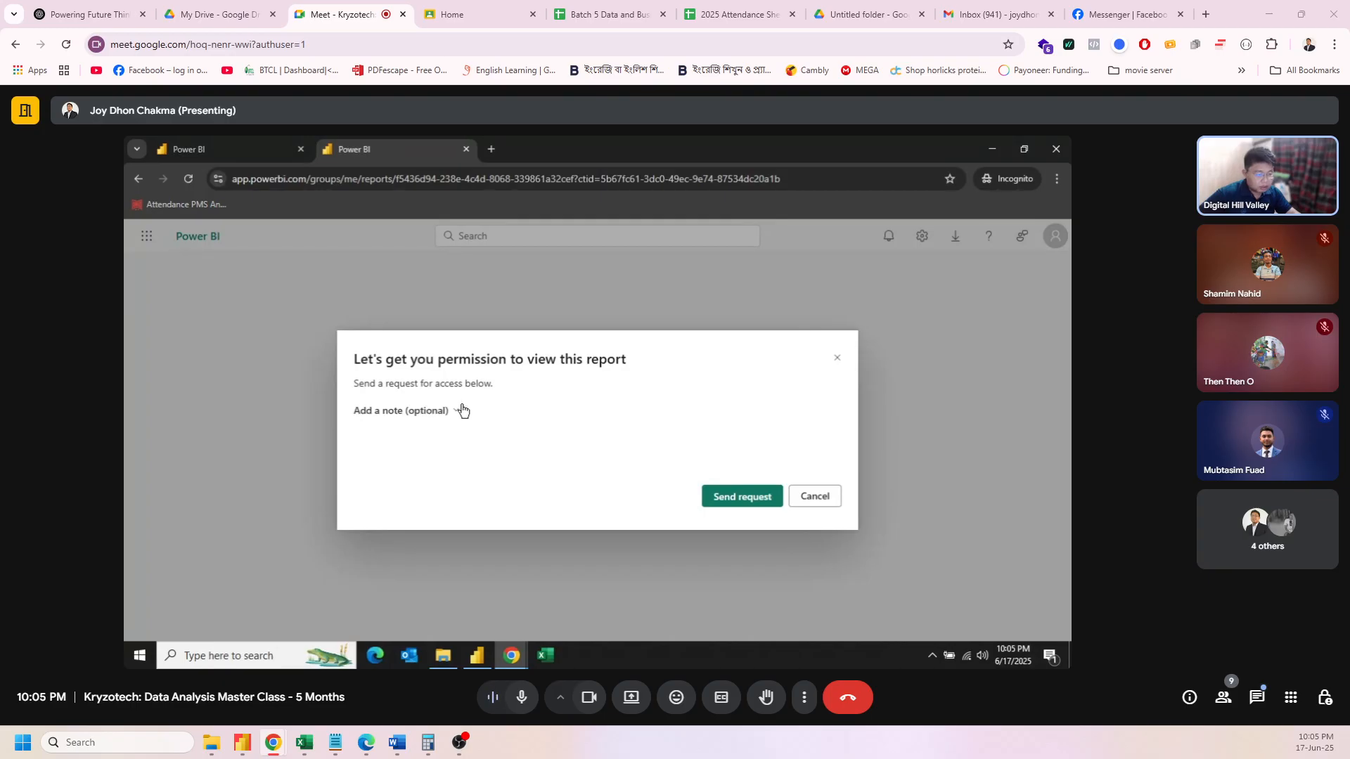
pyautogui.click(751, 499)
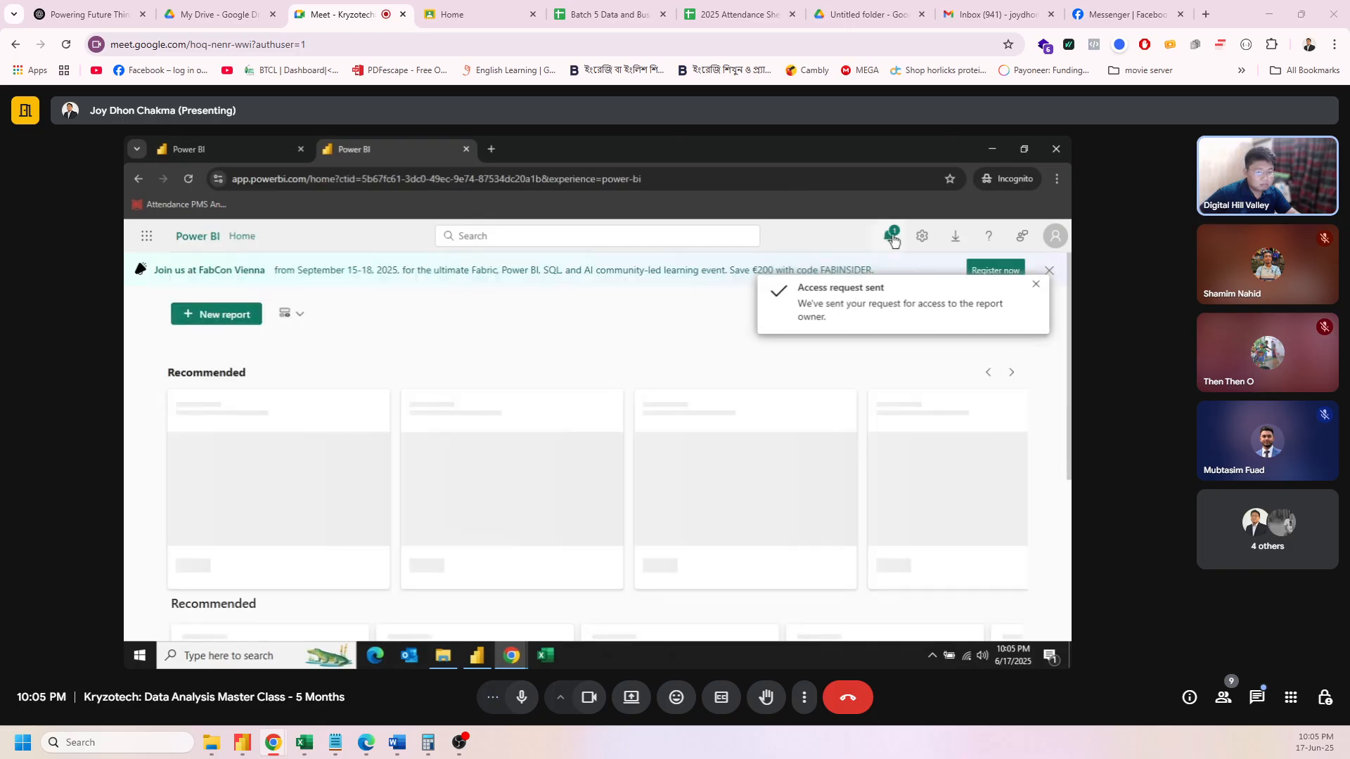
# Step: Open My workspace, then switch to the owner's Executive Dashboard window and reload it
pyautogui.scroll(-2, 683, 507)
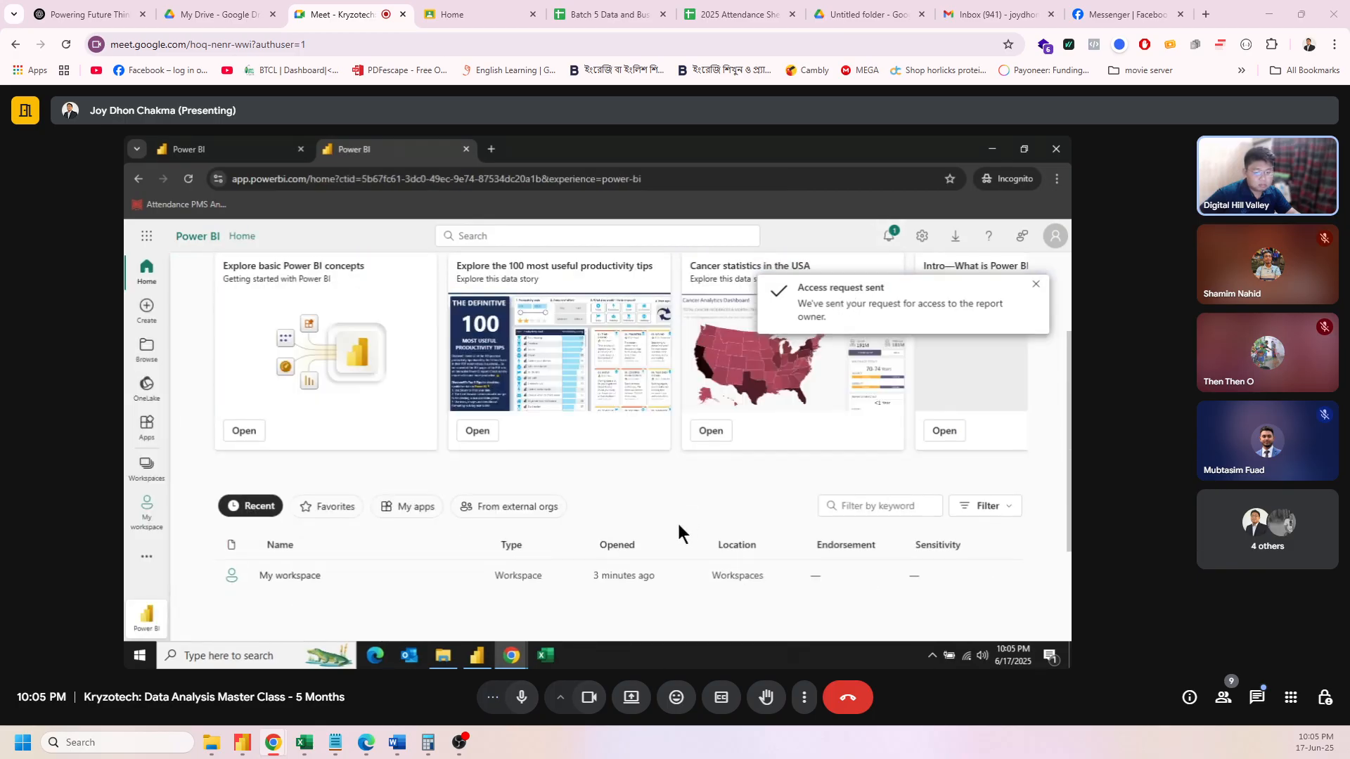
pyautogui.click(304, 576)
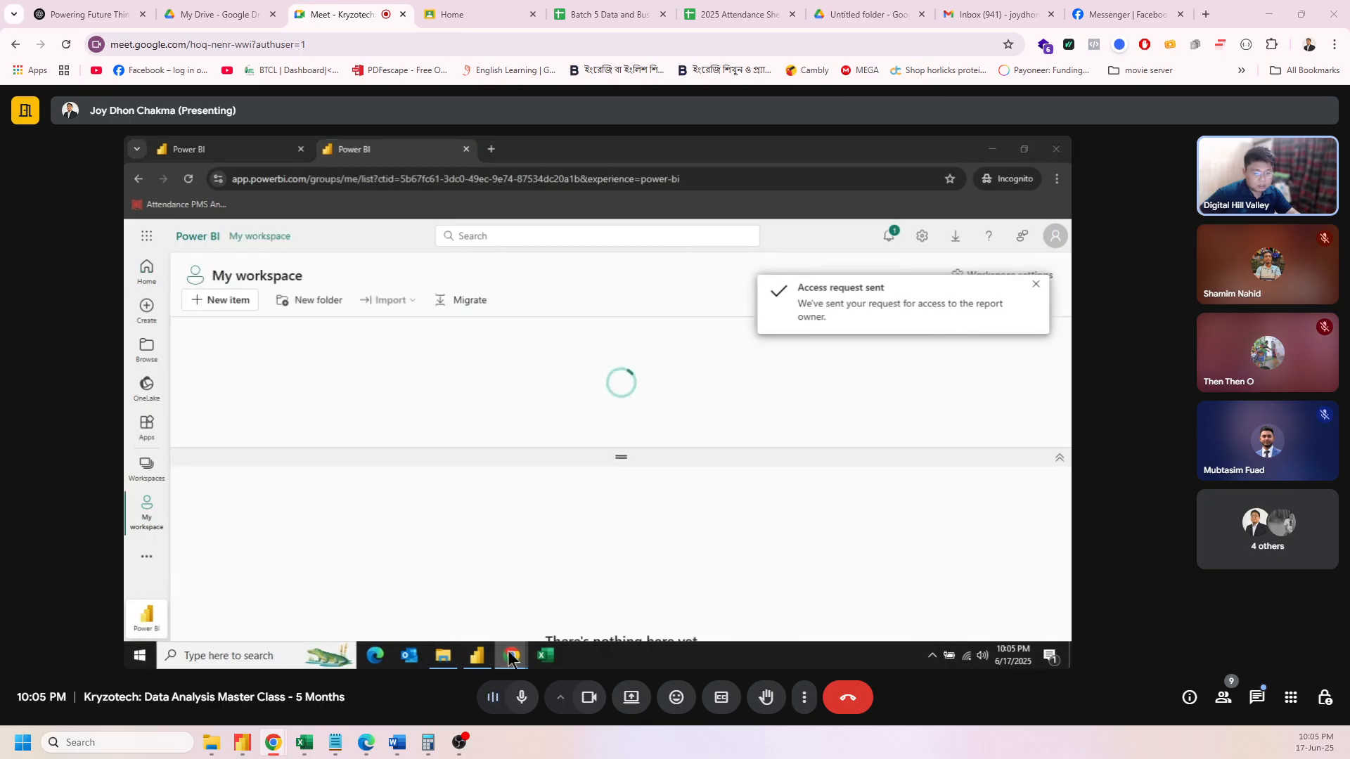
pyautogui.moveTo(511, 655)
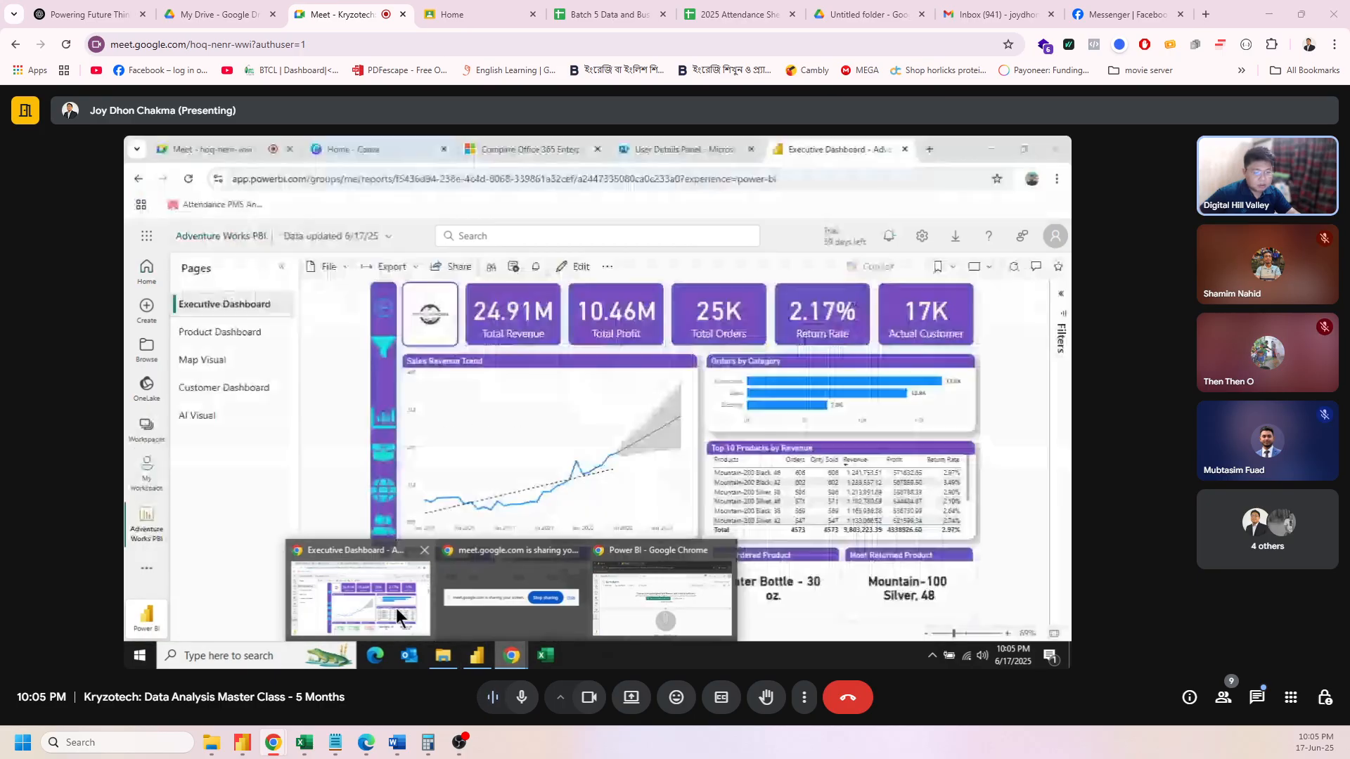
pyautogui.click(395, 609)
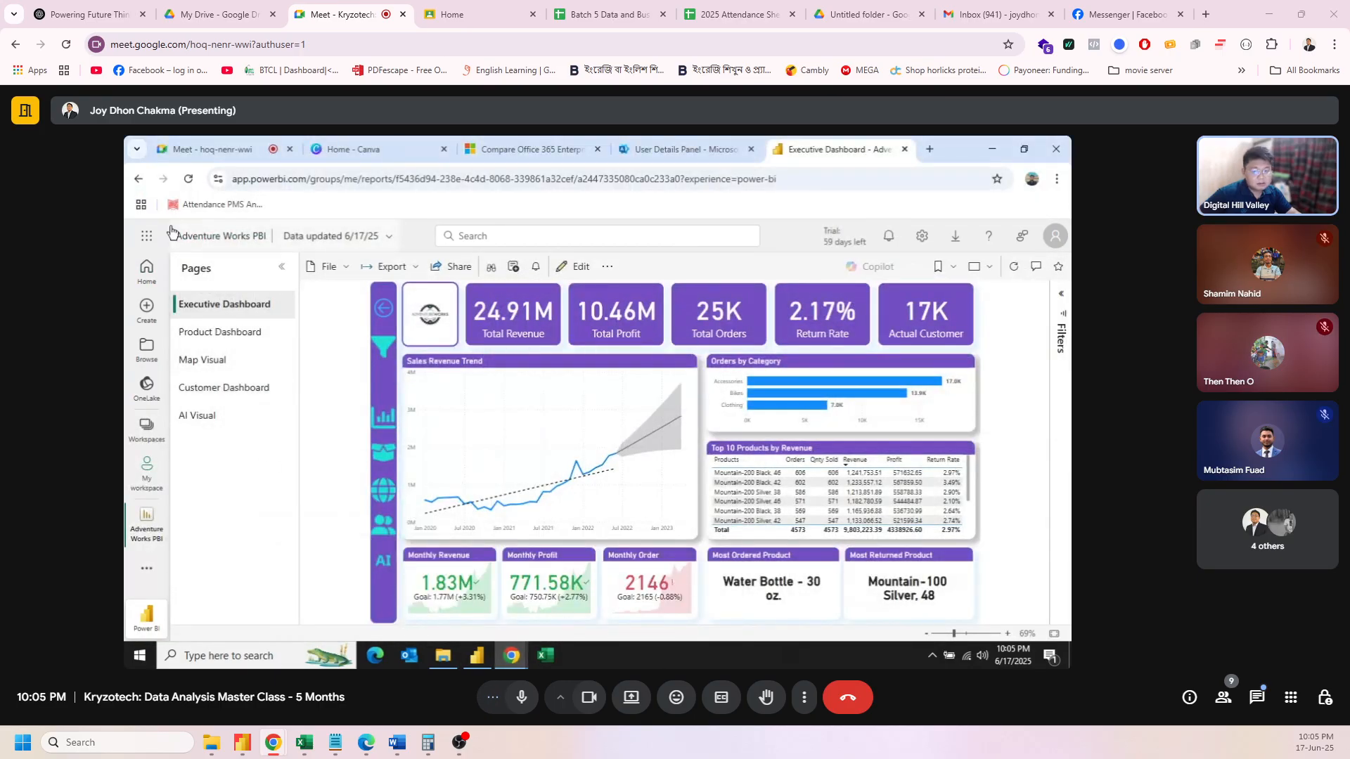
pyautogui.click(183, 178)
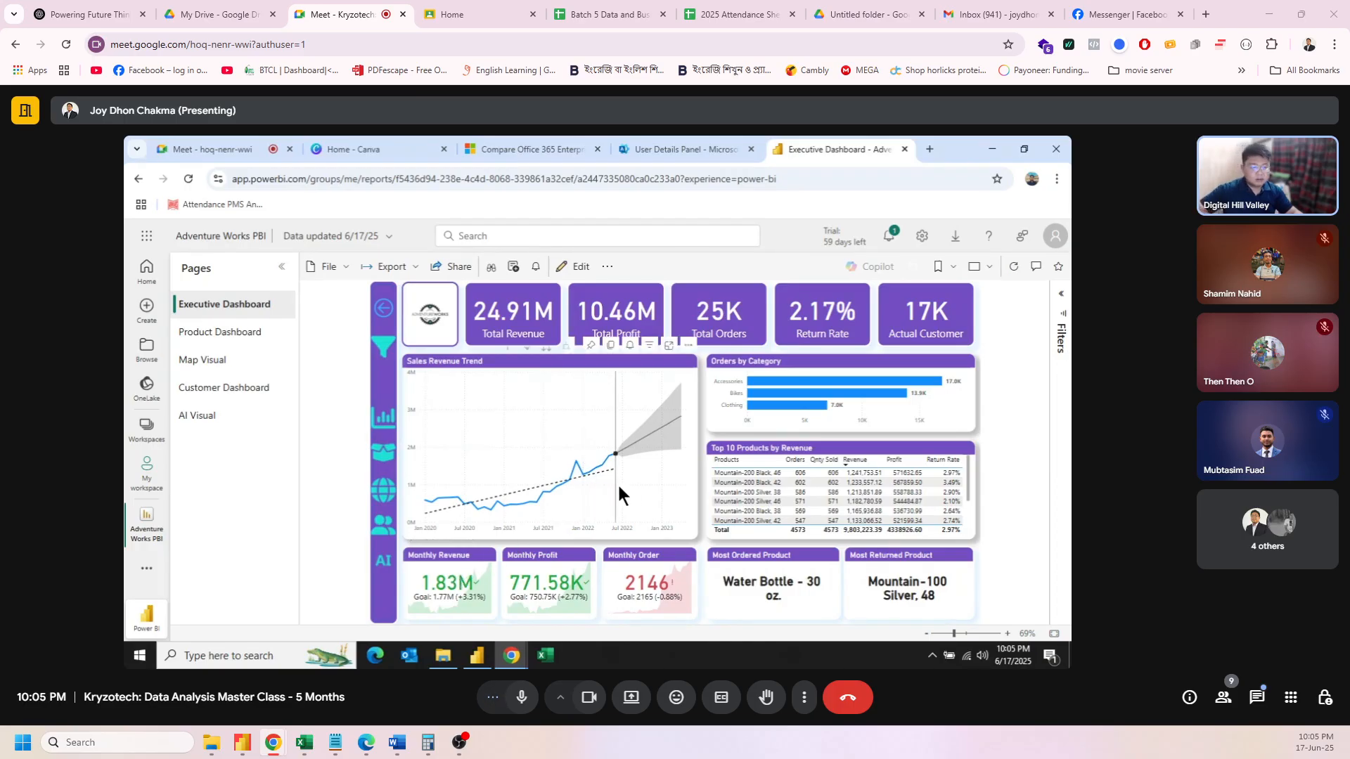
# Step: Approve the analyst's Read access request from the report permissions, then switch to the Incognito window
pyautogui.click(889, 237)
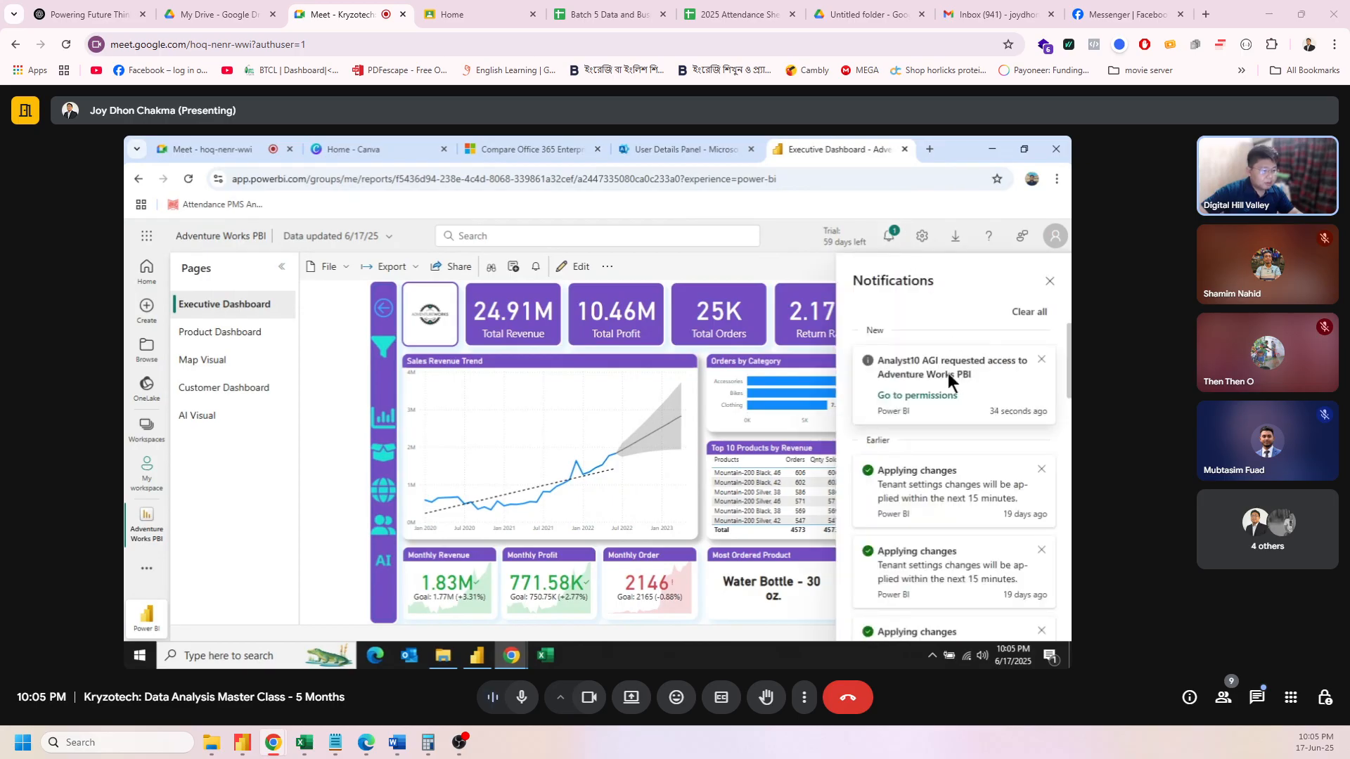
pyautogui.click(914, 396)
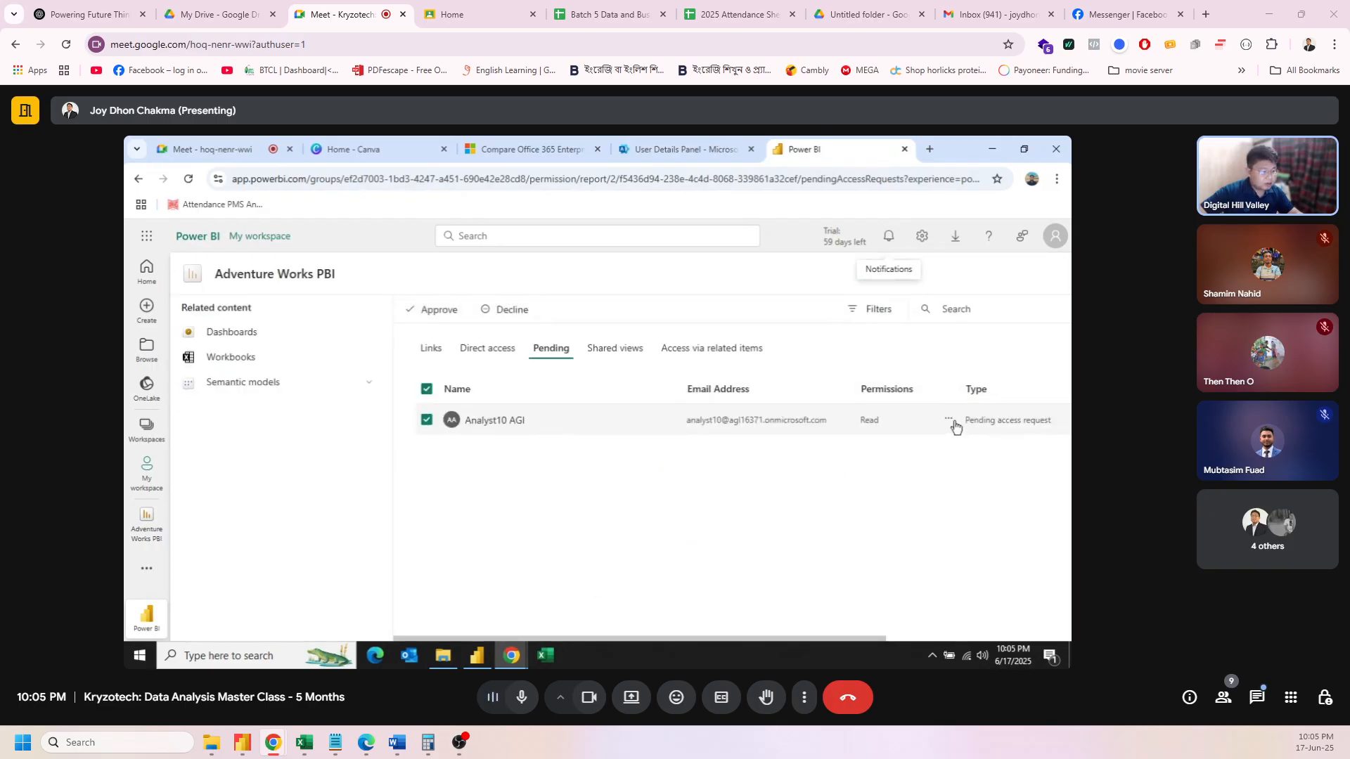
pyautogui.click(948, 420)
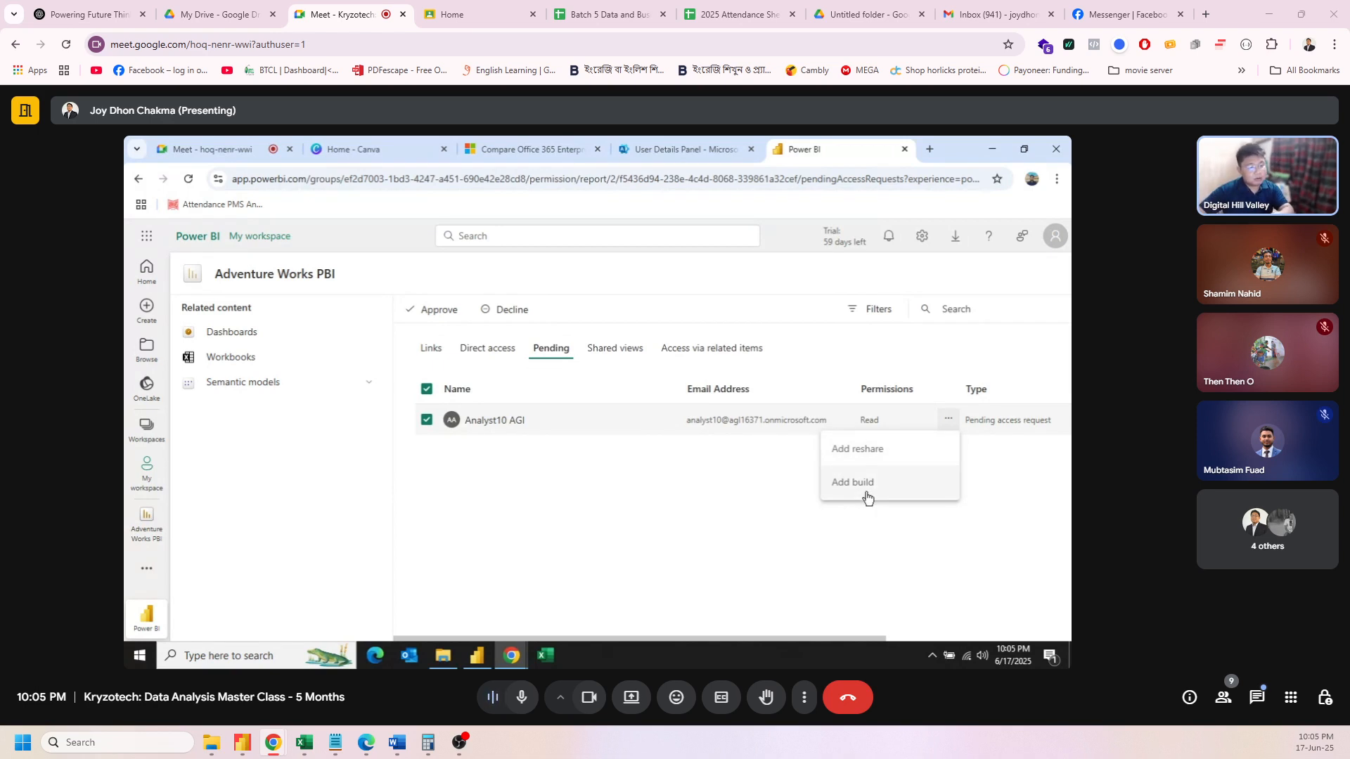
pyautogui.click(599, 464)
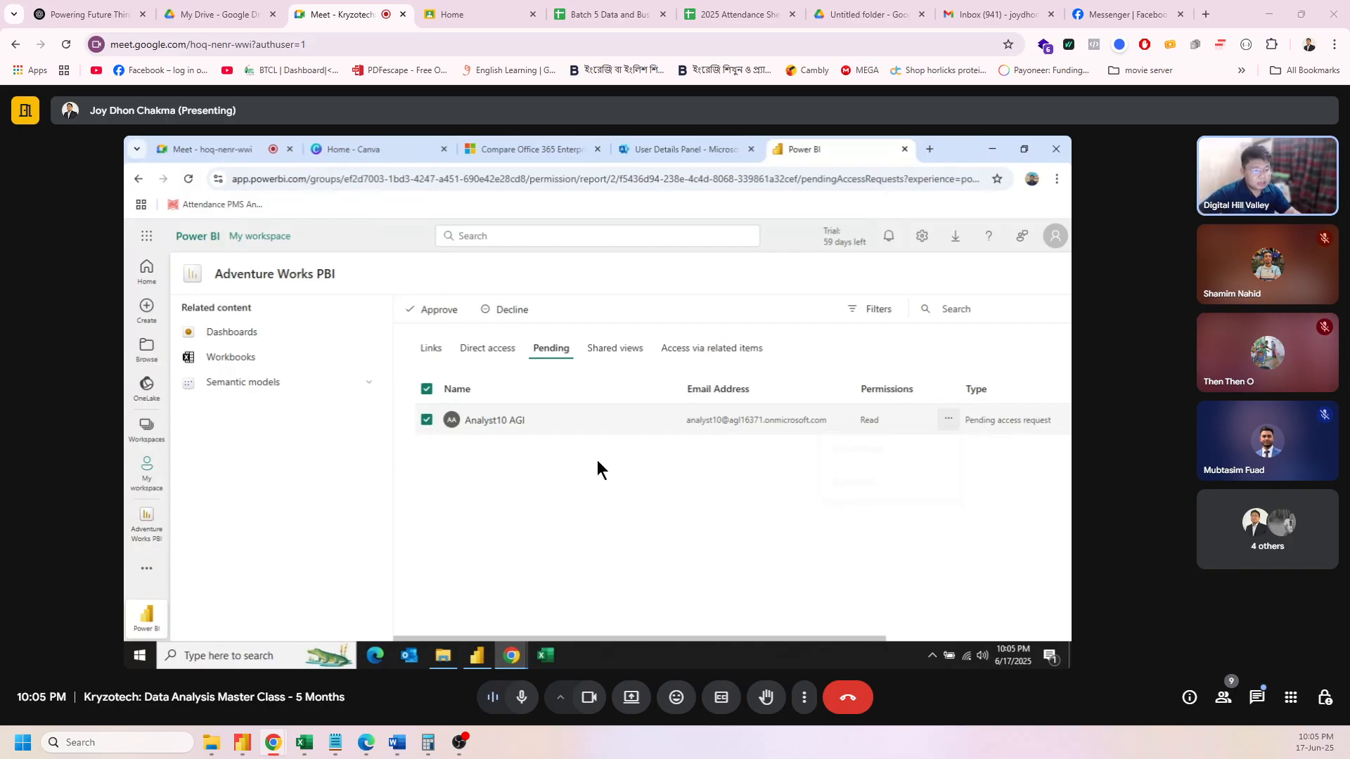
pyautogui.click(431, 313)
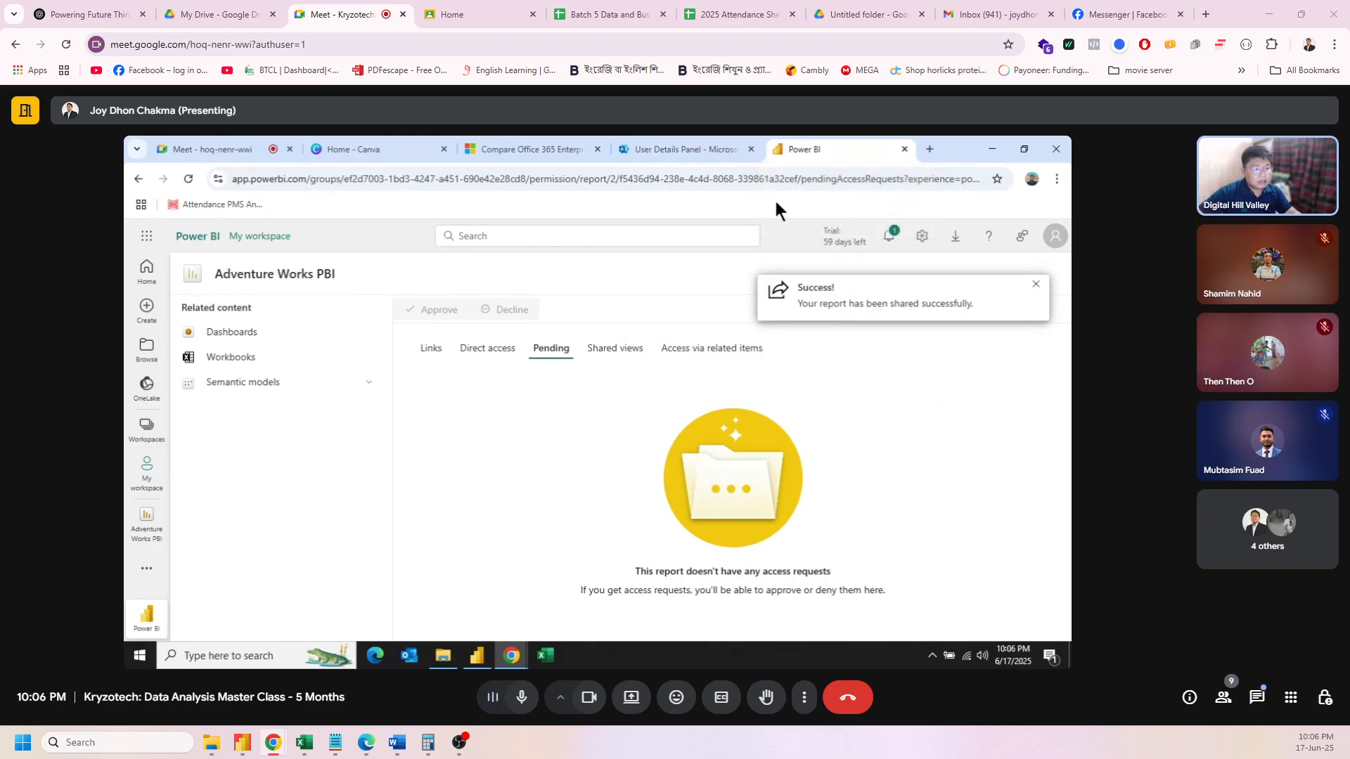
pyautogui.moveTo(512, 655)
pyautogui.click(636, 594)
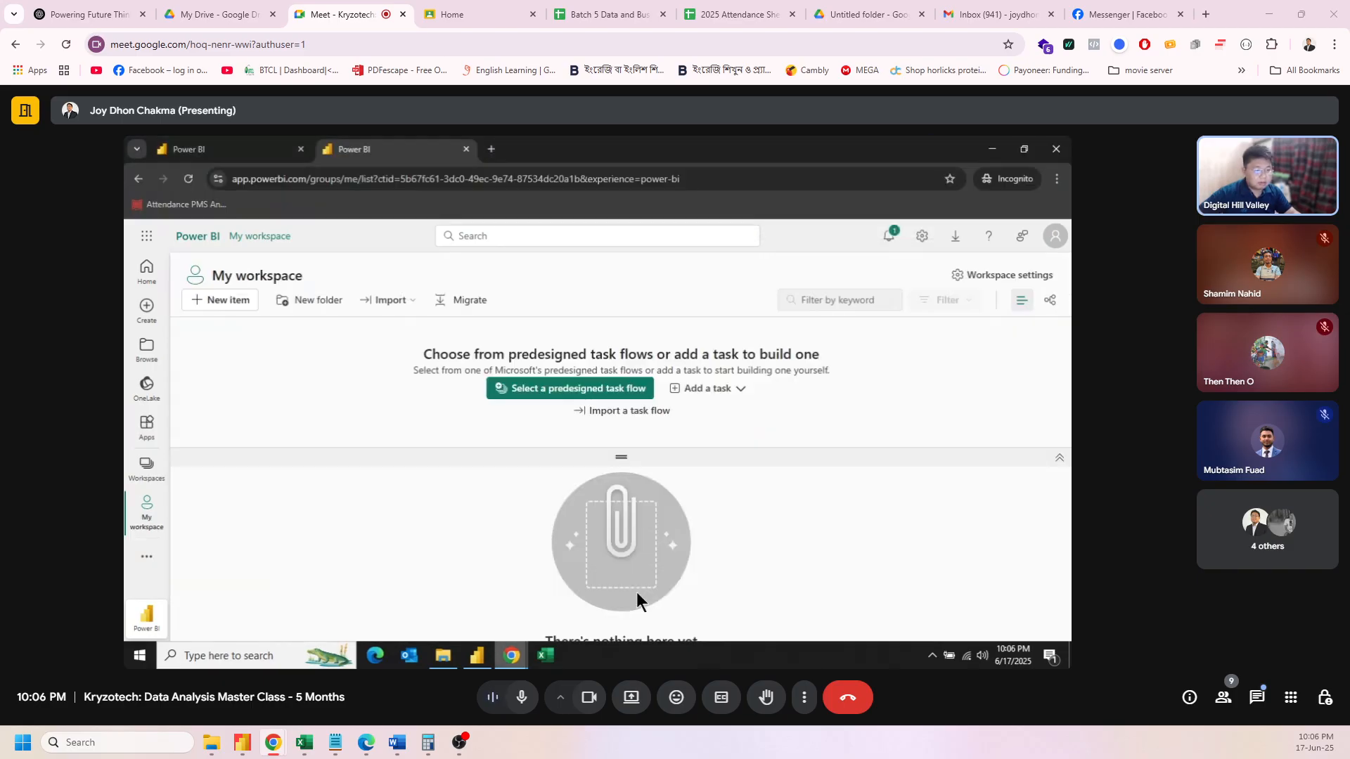
# Step: Check the analyst's notification, reload the page, and open Workspaces, which lists only My workspace
pyautogui.click(890, 237)
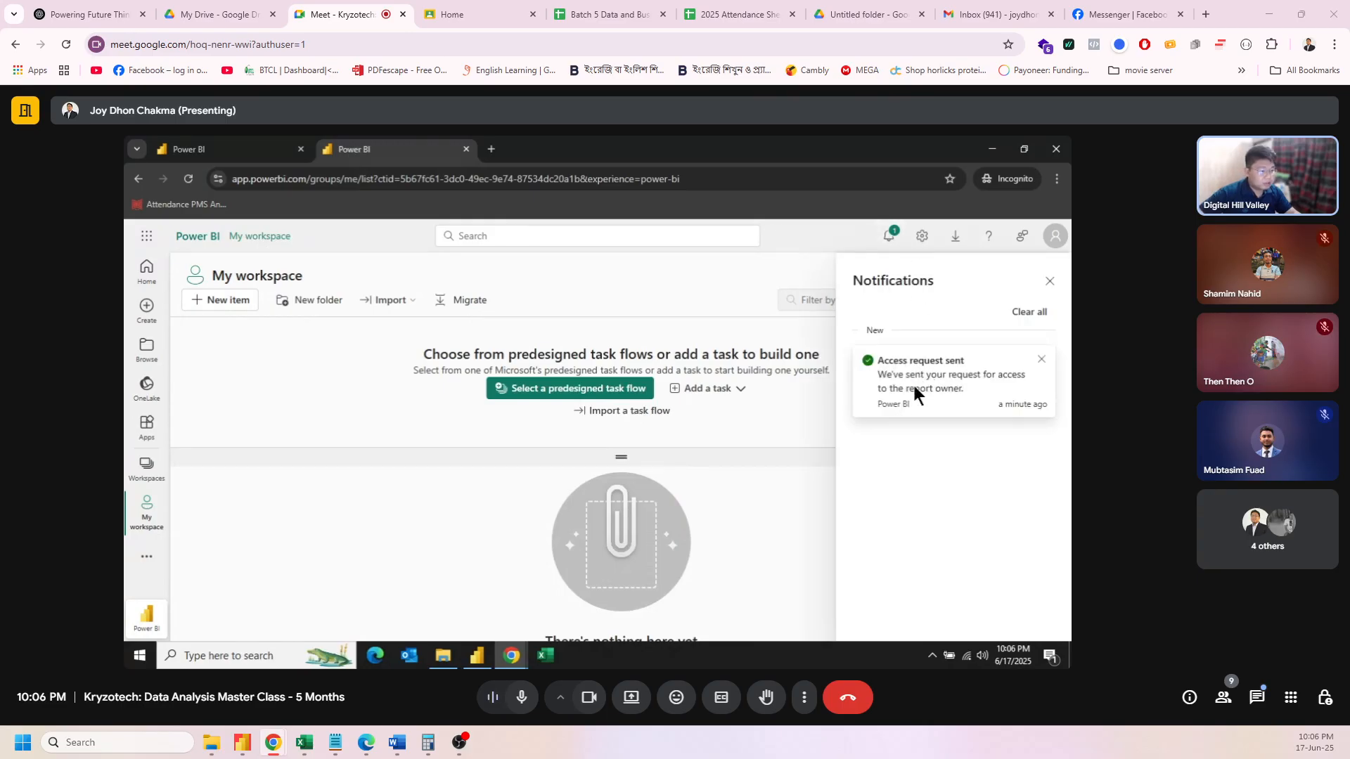
pyautogui.click(1050, 287)
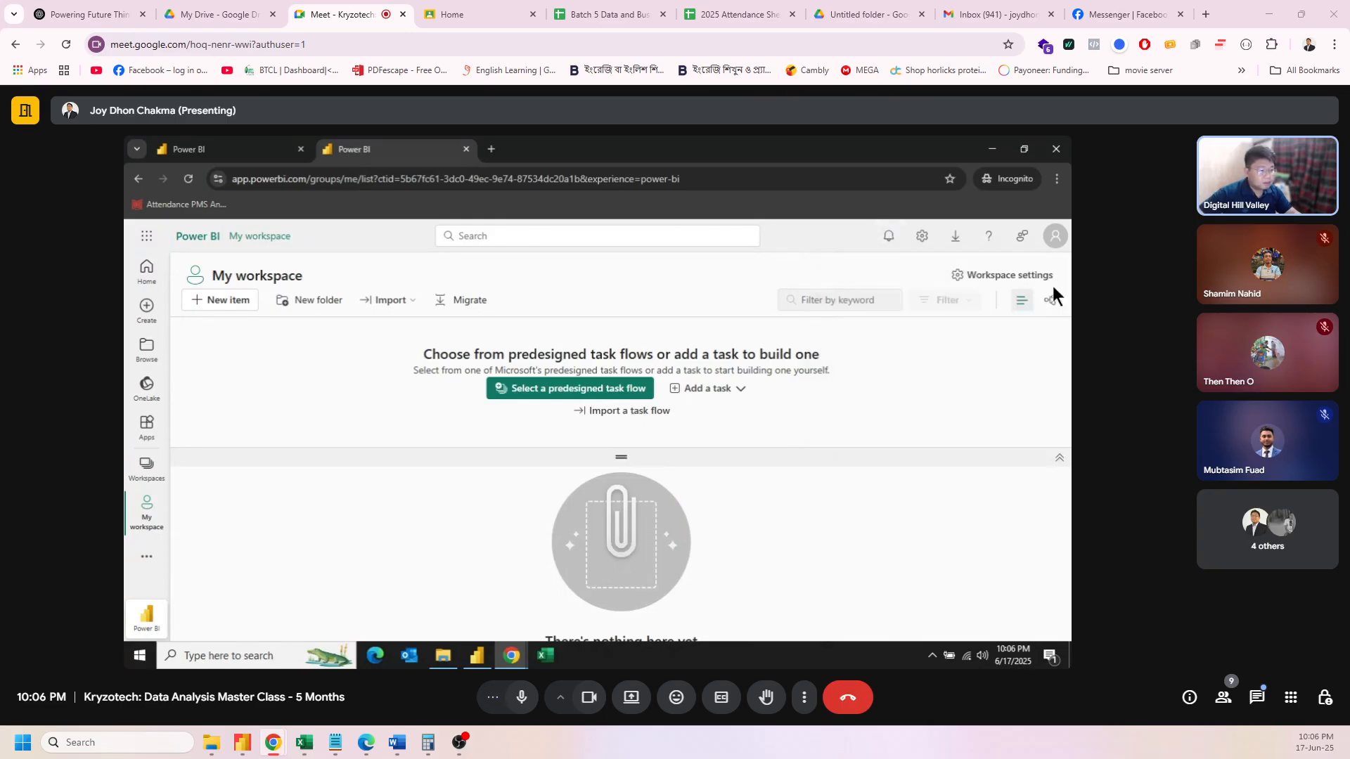
pyautogui.click(189, 183)
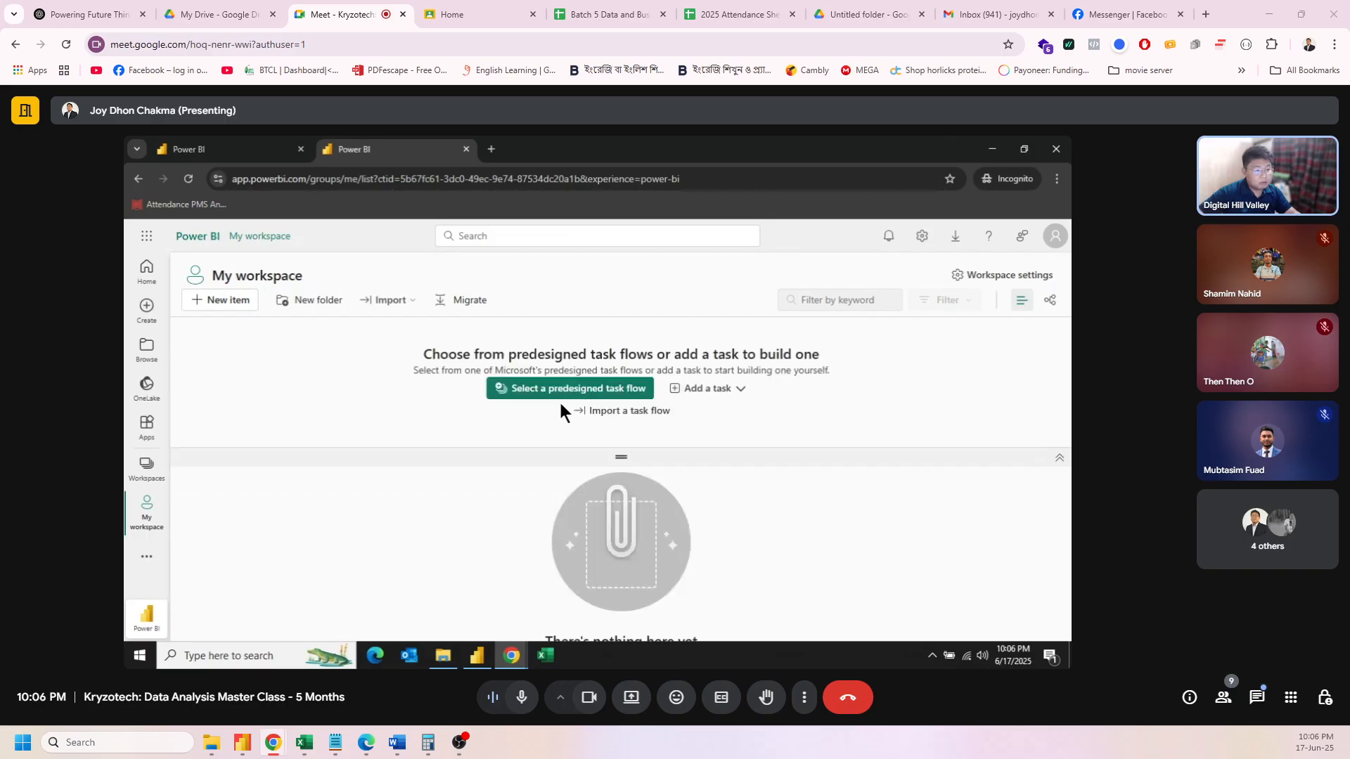
pyautogui.click(149, 470)
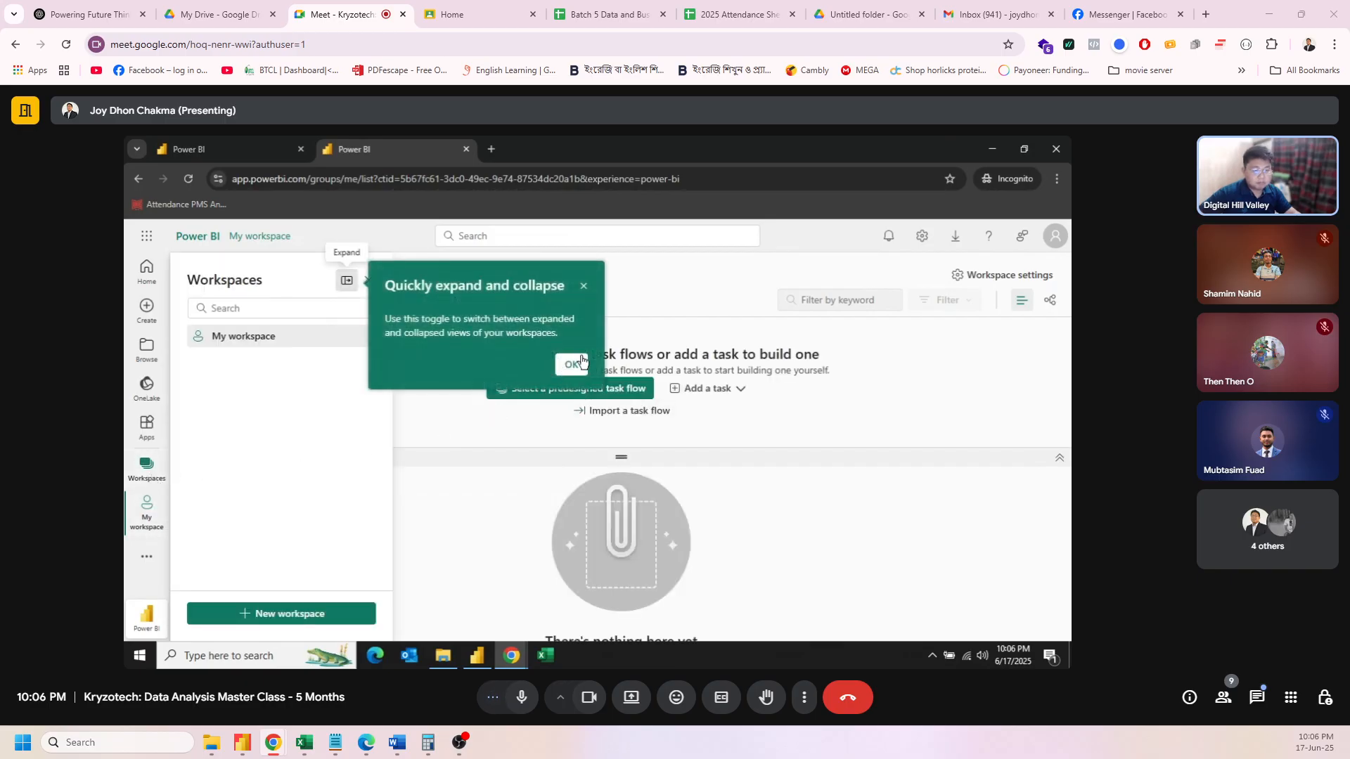
pyautogui.click(573, 365)
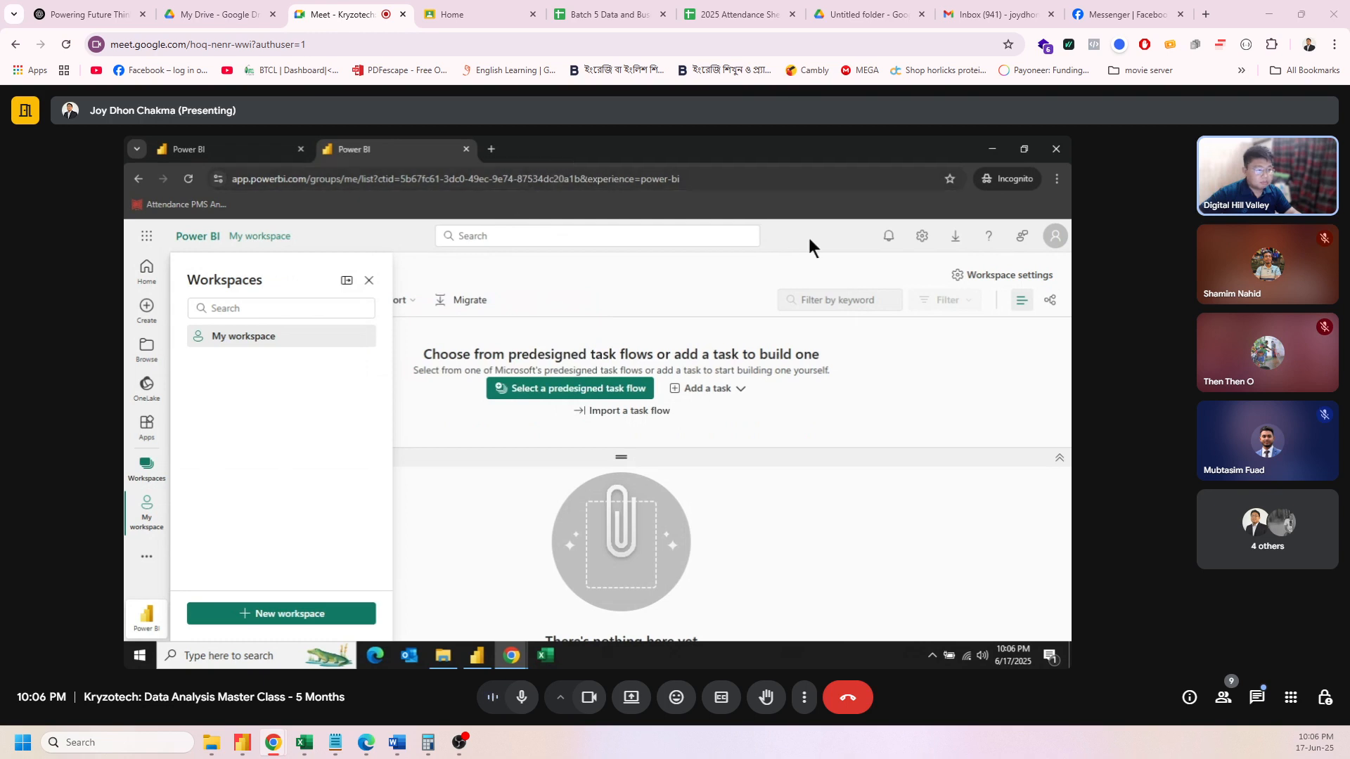
# Step: Load the report's embed link in a third tab, then return to the workspace tab
pyautogui.click(490, 149)
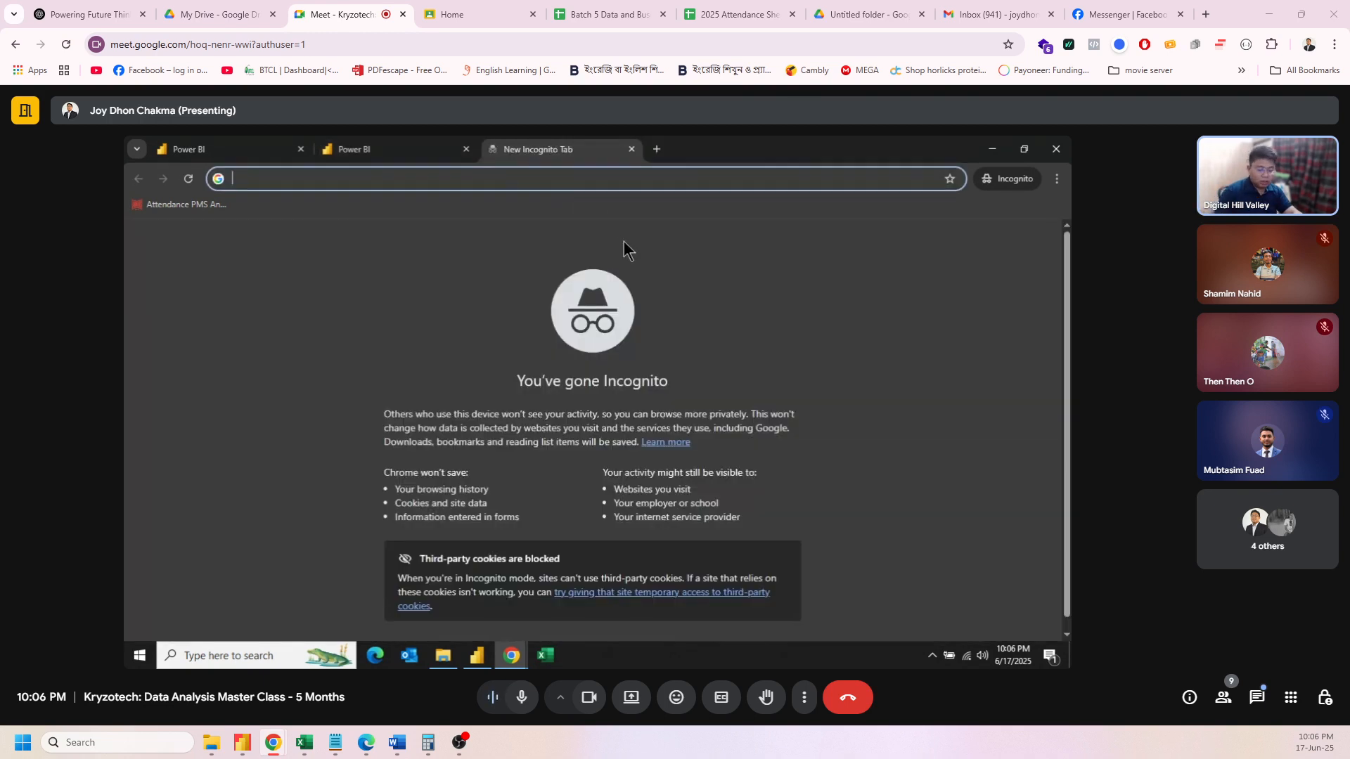
pyautogui.hotkey('ctrl', 'v')
pyautogui.press('Return')
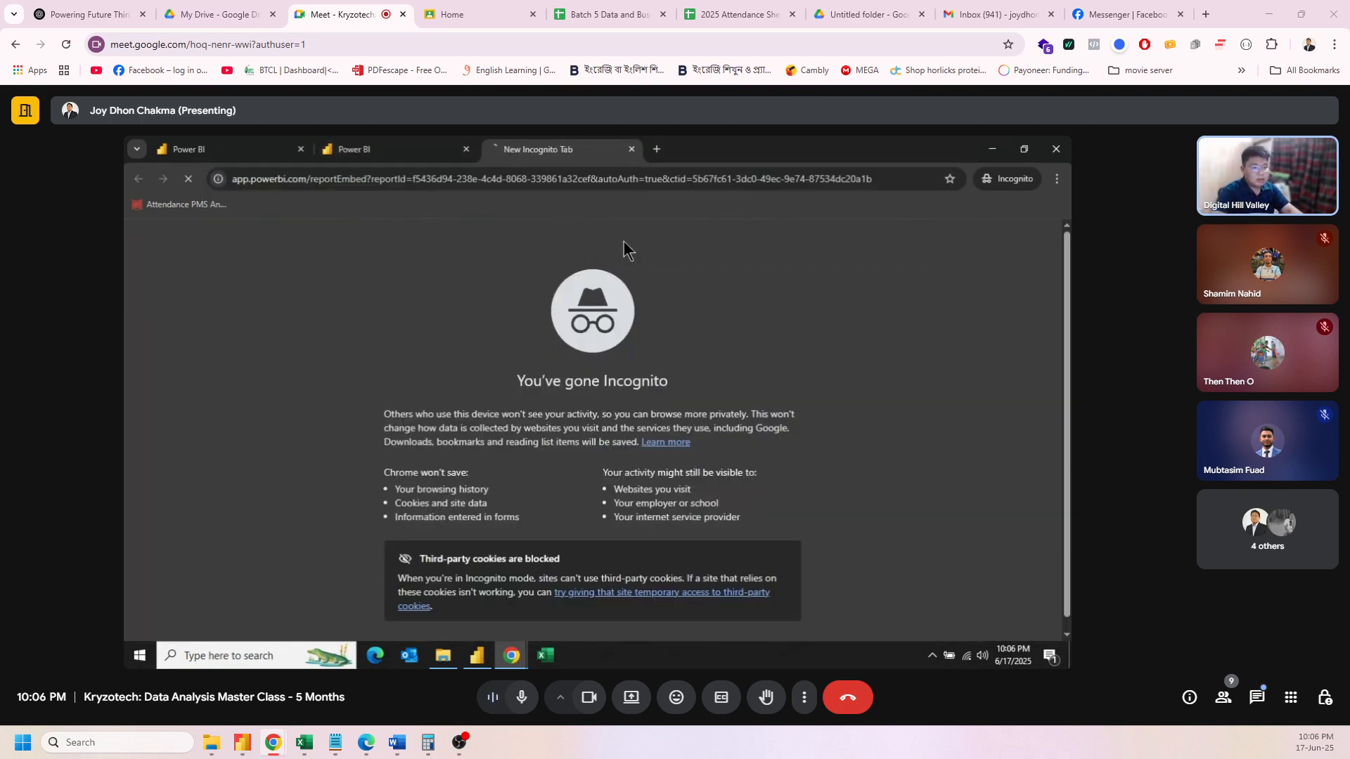
pyautogui.click(390, 145)
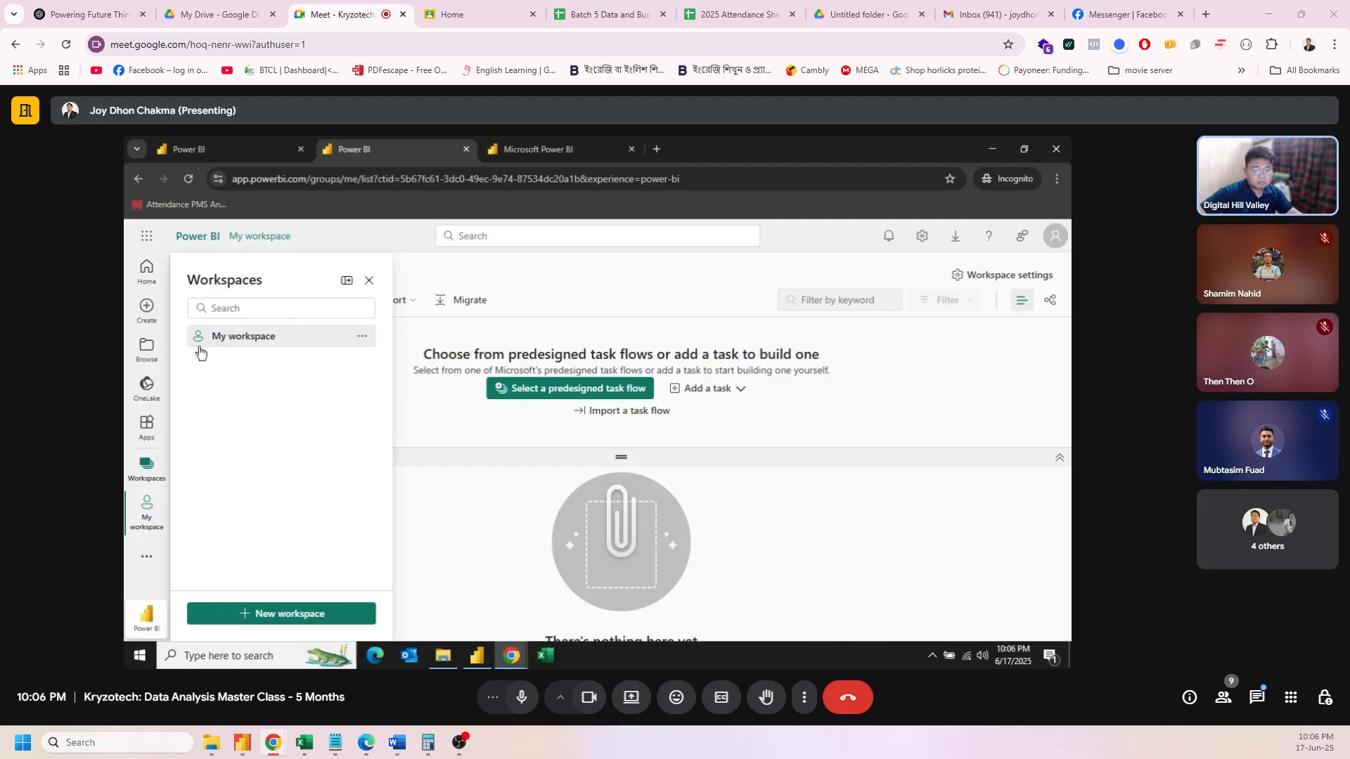
# Step: Open Adventure Works PBI from Browse > Shared with me and dismiss the trial notice
pyautogui.click(147, 348)
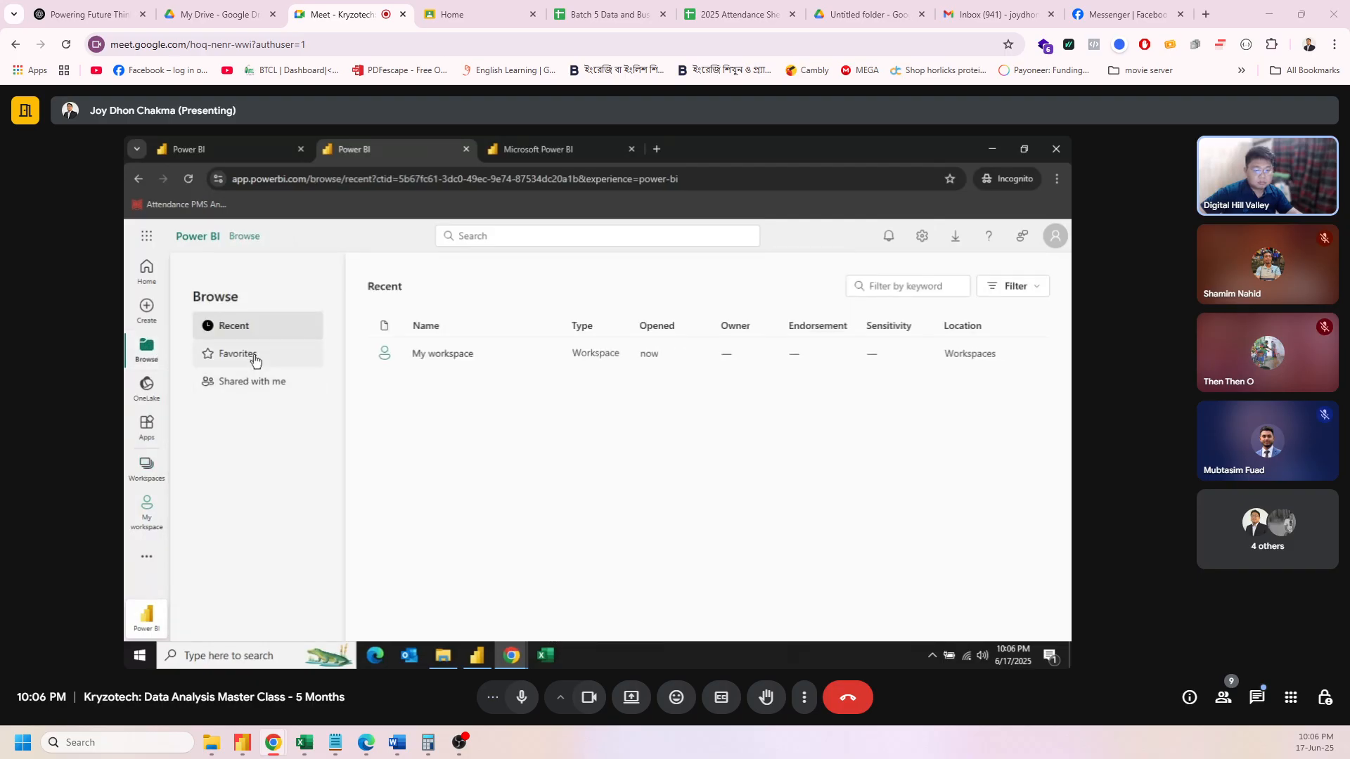
pyautogui.click(254, 354)
pyautogui.click(262, 381)
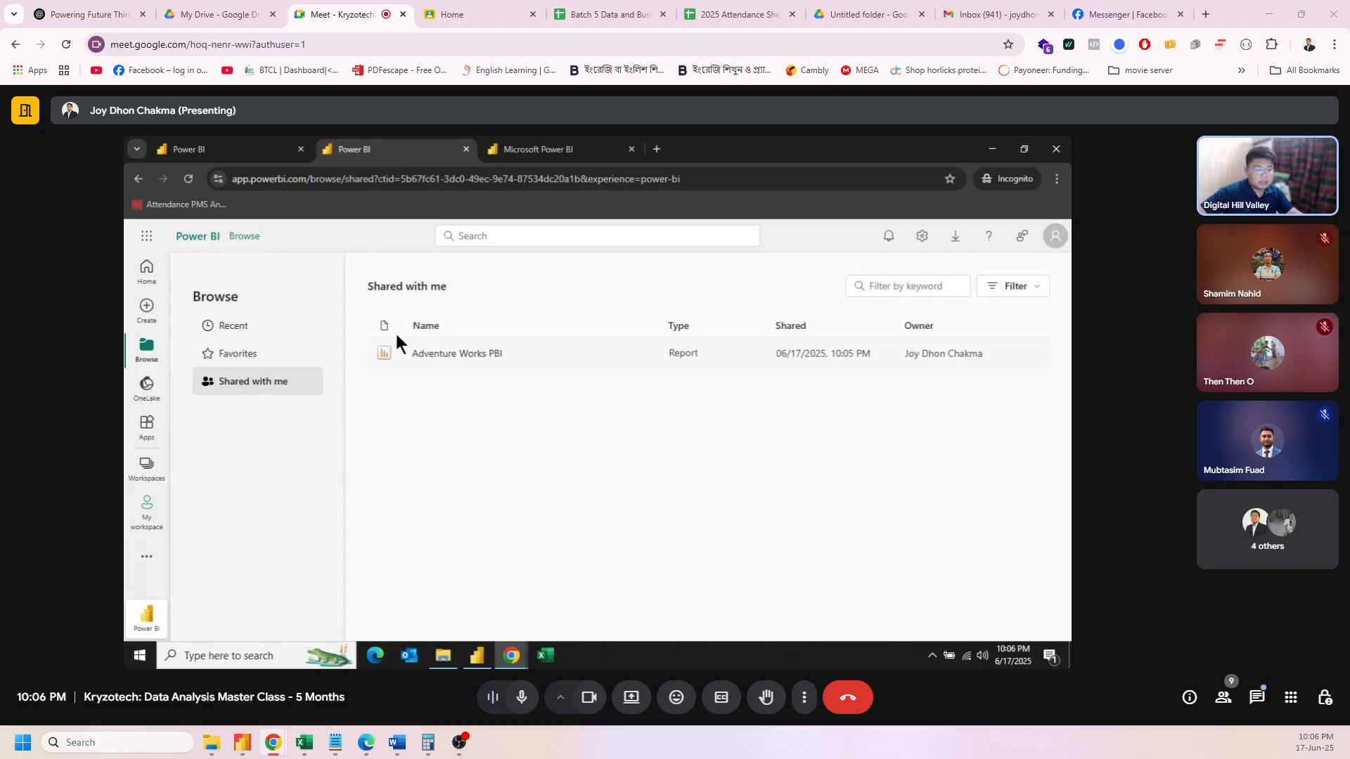
pyautogui.click(631, 149)
pyautogui.click(478, 357)
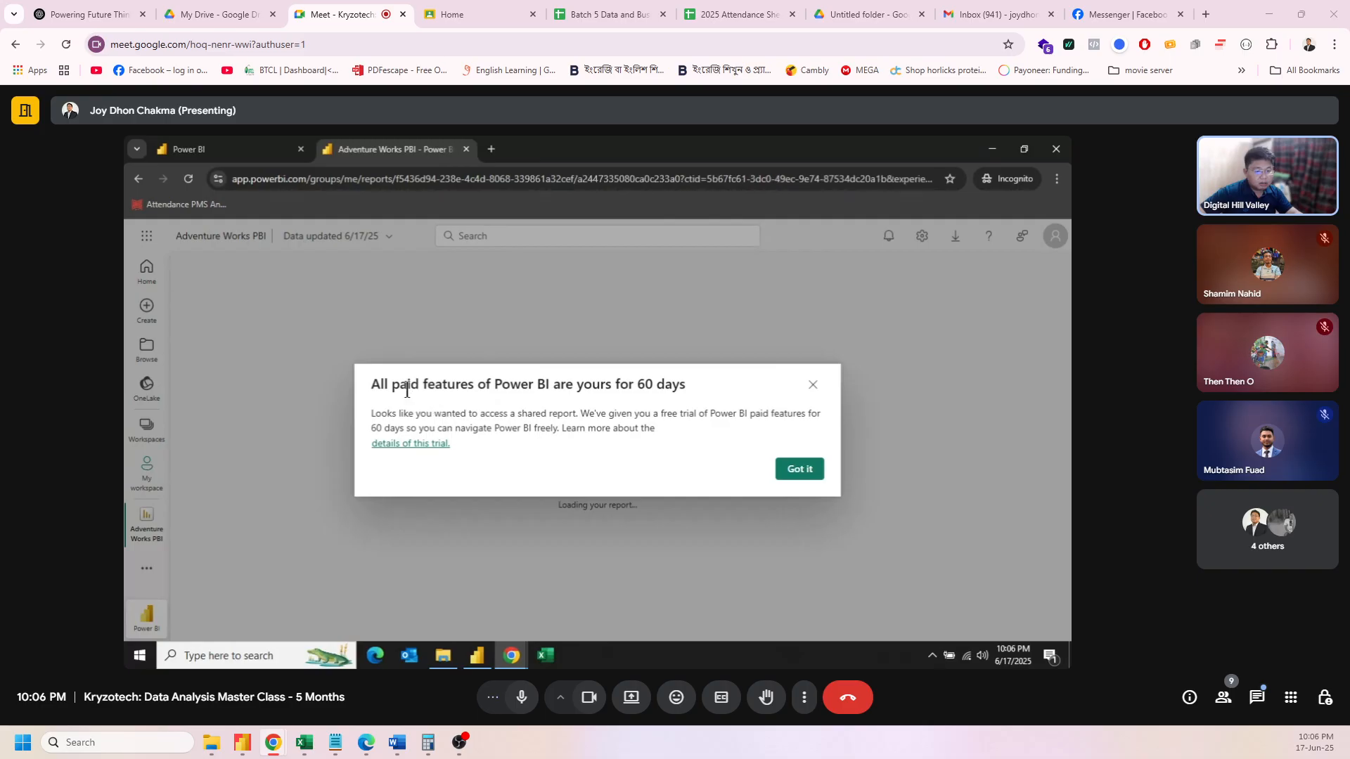
pyautogui.click(801, 469)
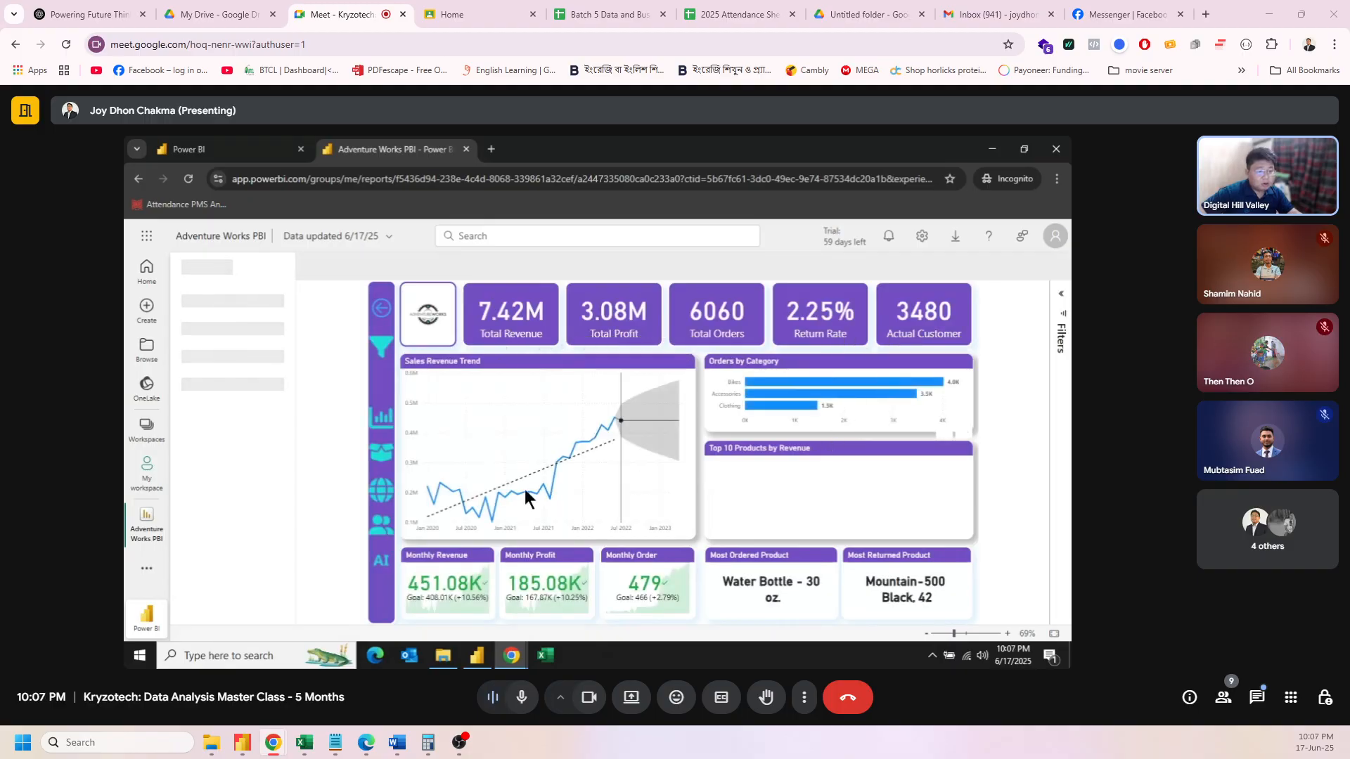
# Step: Expand the slicer panel to confirm the Country slicer shows Australia only, then collapse it
pyautogui.click(386, 351)
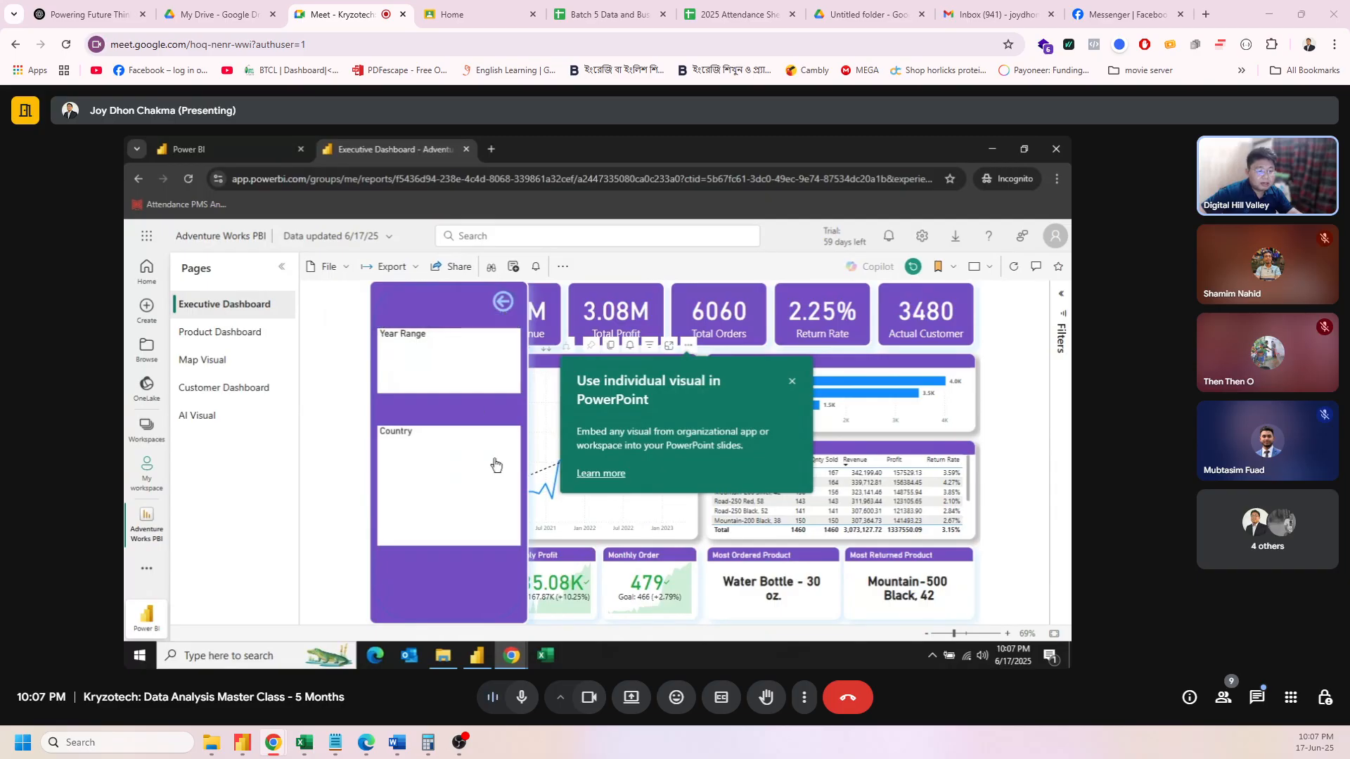
pyautogui.click(793, 383)
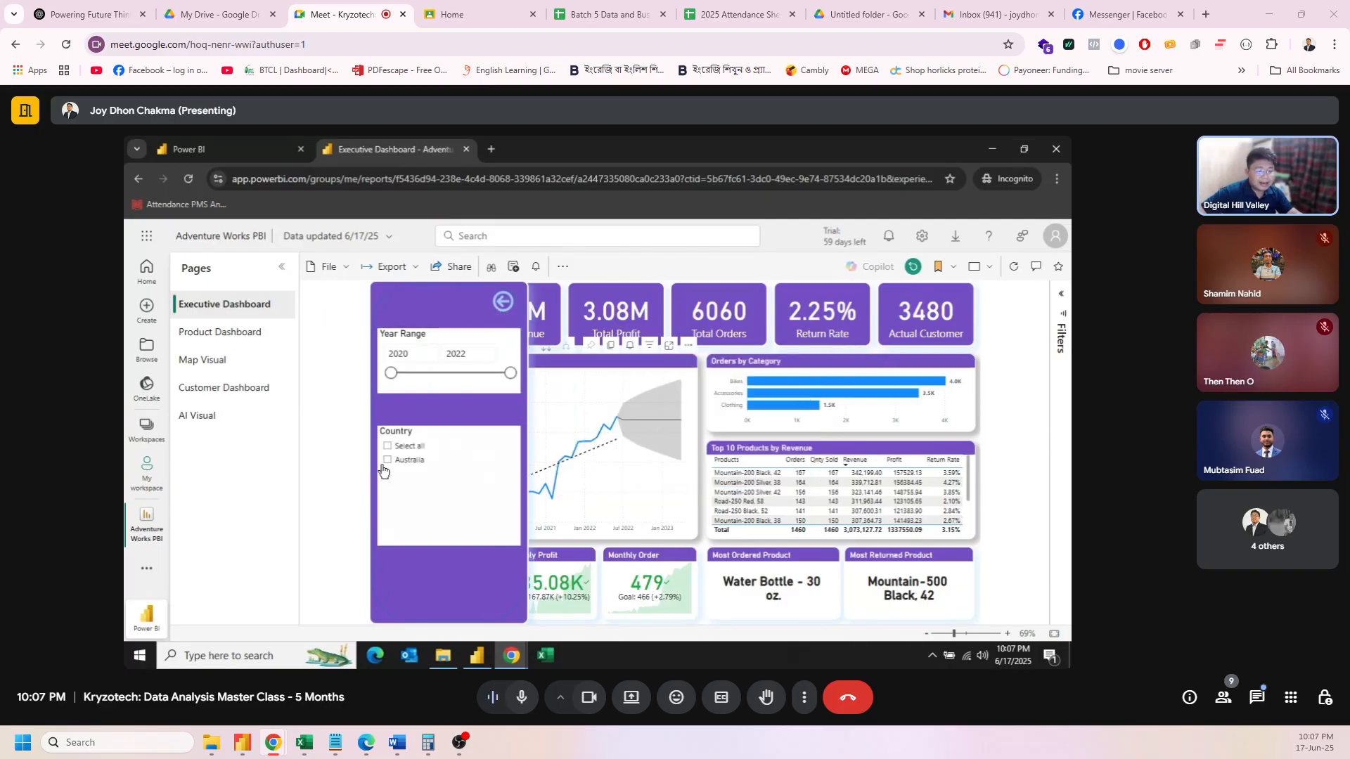
pyautogui.click(502, 301)
pyautogui.moveTo(537, 362)
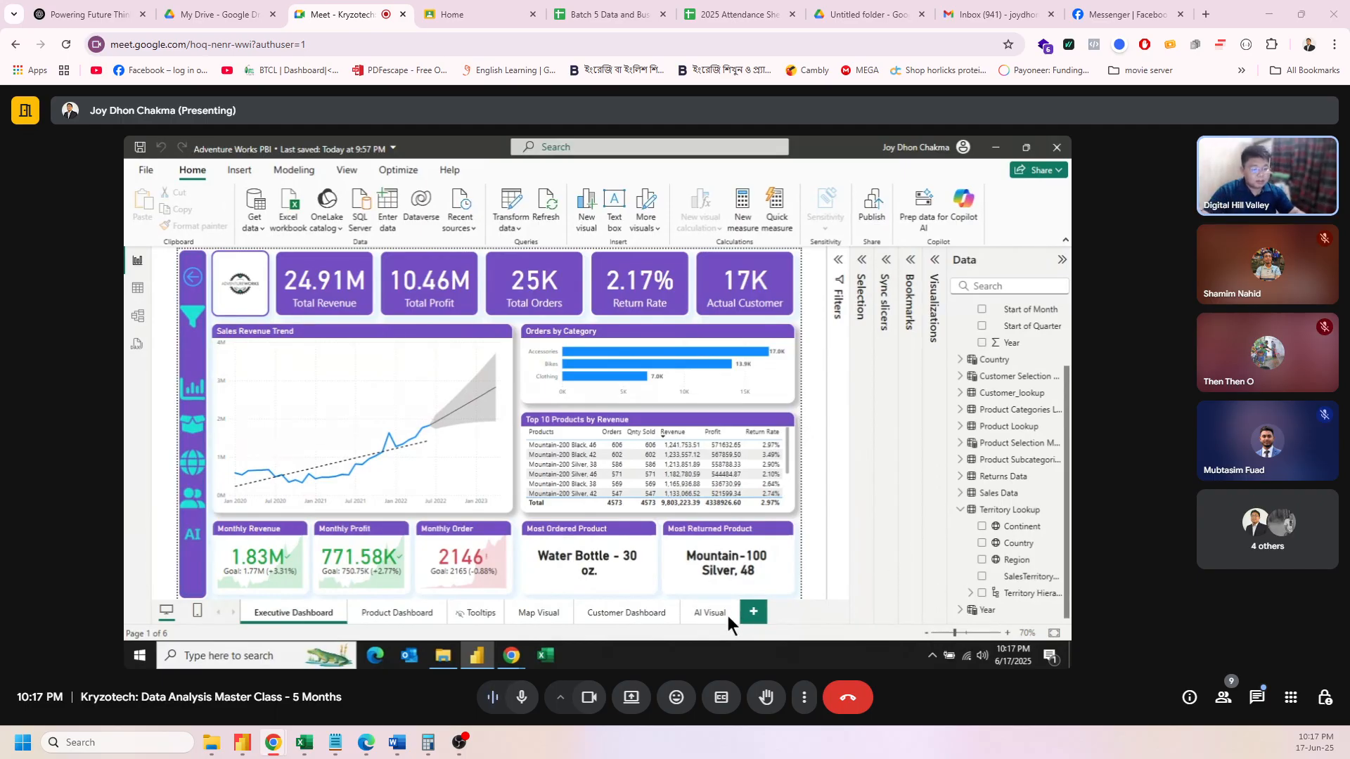
# Step: Bring up the Power BI window showing the Adventure Works PBI Executive Dashboard
pyautogui.moveTo(507, 657)
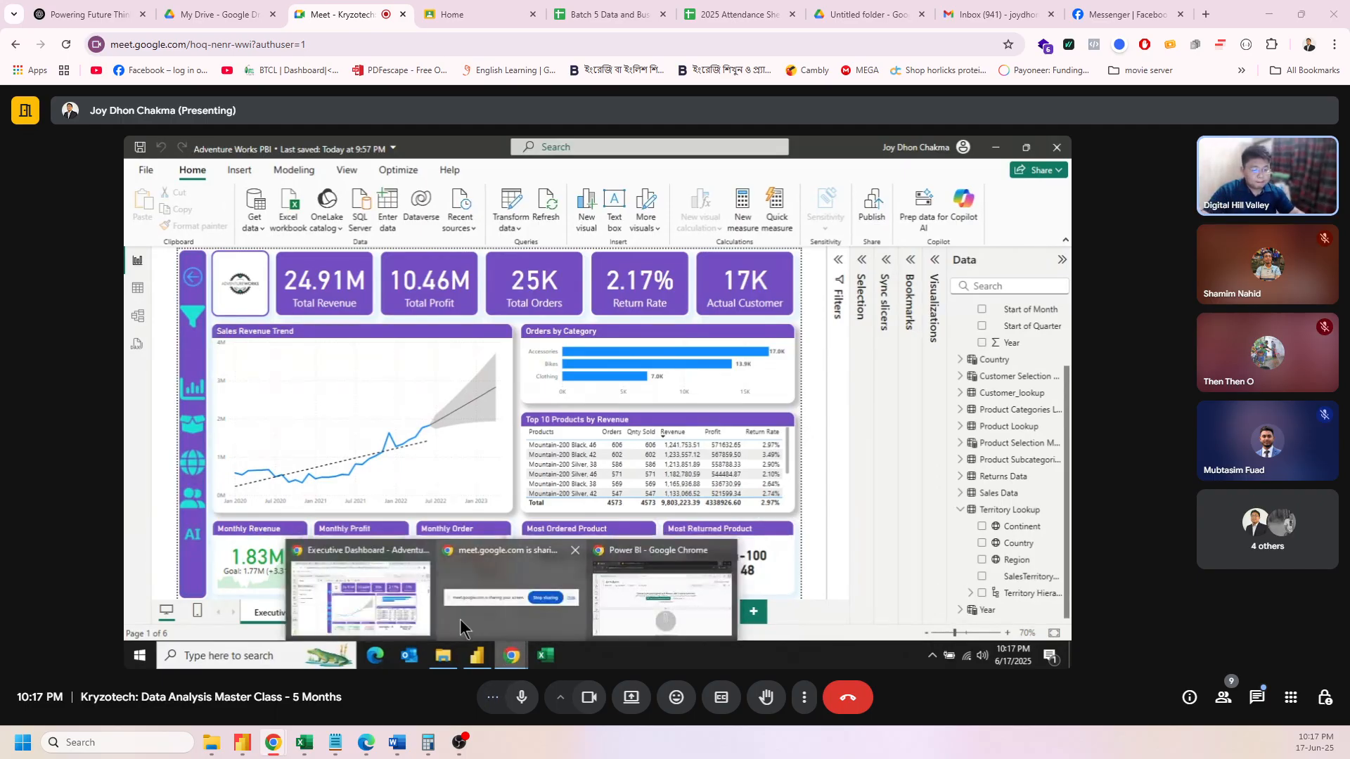